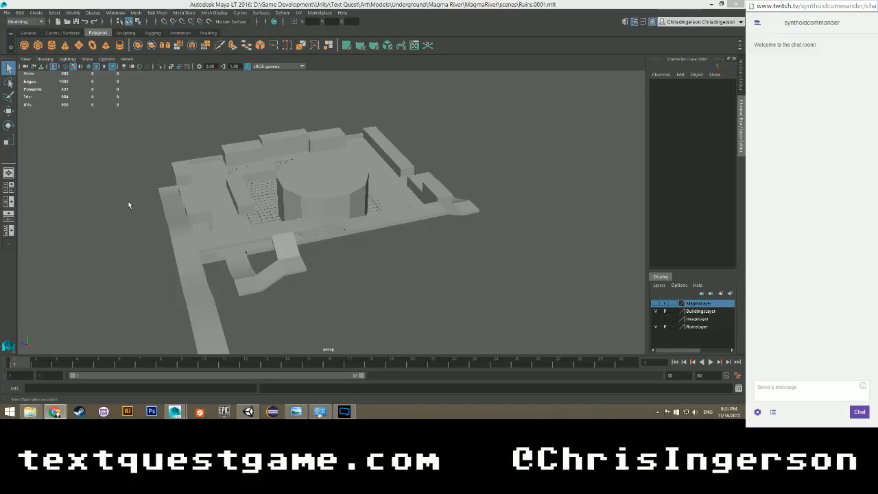
Examine the ruins level from several angles, including the raised walkway, perimeter buildings and central cylindrical structure.
{"action": "left_click_drag", "start_coordinate": [173, 189], "coordinate": [158, 192], "text": "alt"}
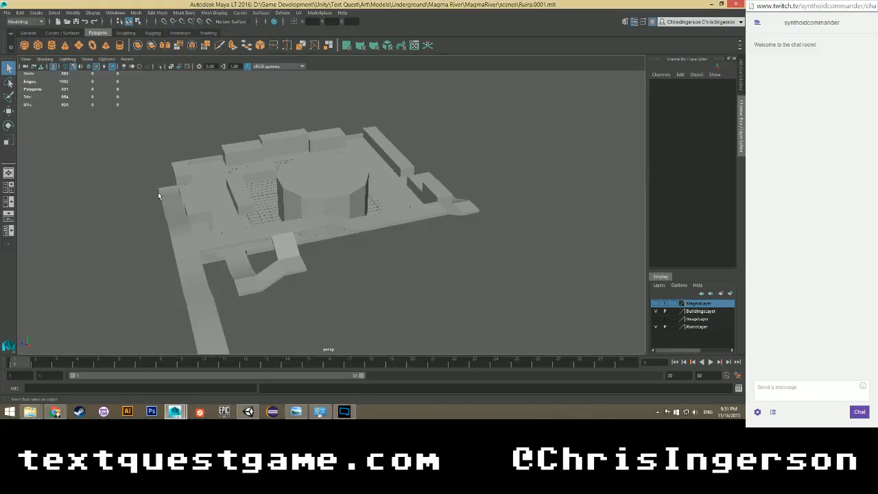
{"action": "left_click", "coordinate": [158, 192]}
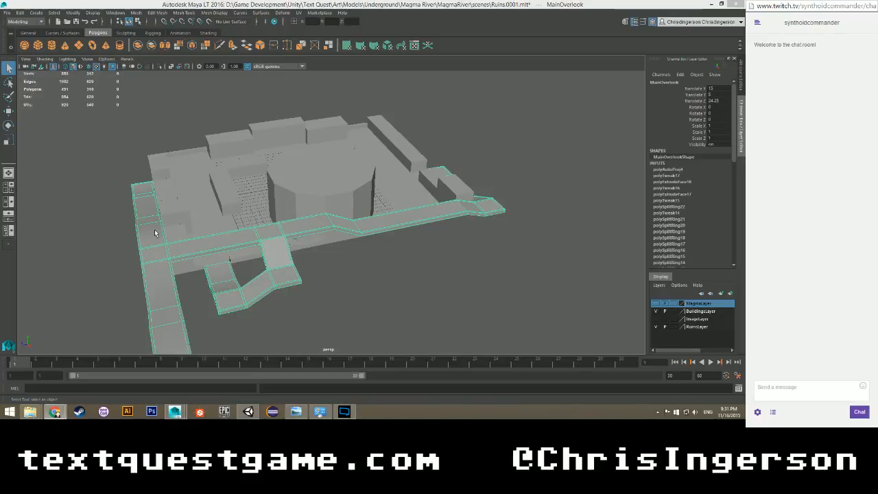
{"action": "left_click", "coordinate": [117, 192]}
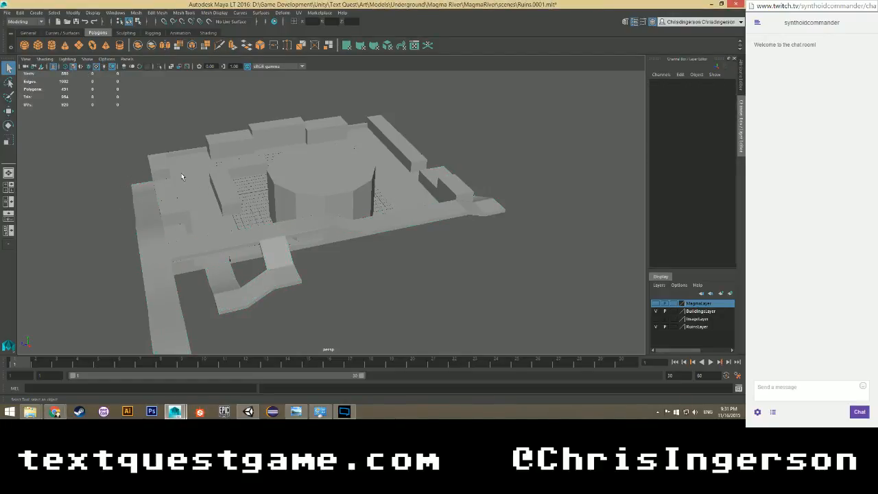
{"action": "scroll", "coordinate": [139, 225], "scroll_direction": "down", "scroll_amount": 3}
{"action": "scroll", "coordinate": [138, 224], "scroll_direction": "up", "scroll_amount": 3}
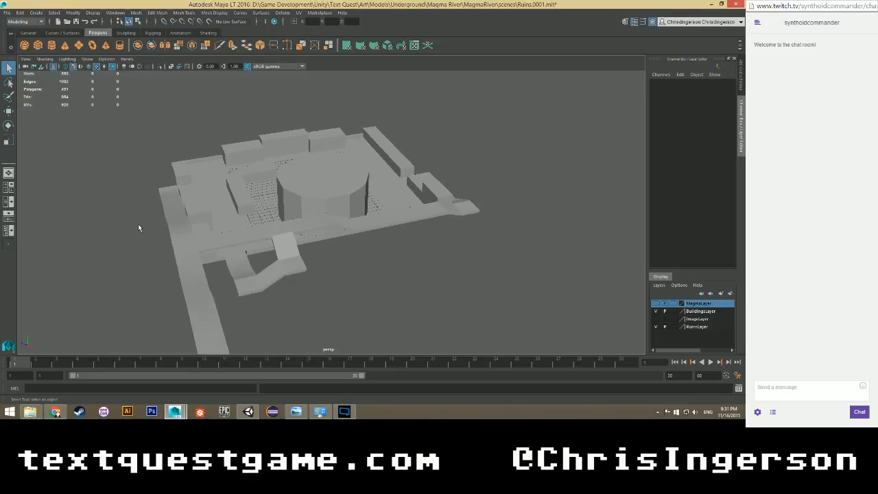
{"action": "left_click_drag", "start_coordinate": [131, 228], "coordinate": [189, 184], "text": "alt"}
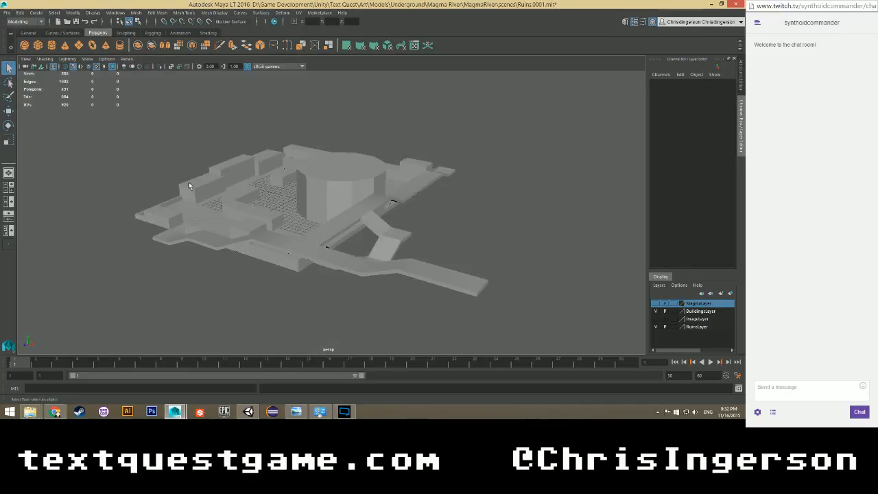
{"action": "scroll", "coordinate": [191, 186], "scroll_direction": "up", "scroll_amount": 4}
{"action": "scroll", "coordinate": [193, 186], "scroll_direction": "down", "scroll_amount": 1}
{"action": "scroll", "coordinate": [276, 187], "scroll_direction": "up", "scroll_amount": 2}
{"action": "scroll", "coordinate": [277, 187], "scroll_direction": "down", "scroll_amount": 2}
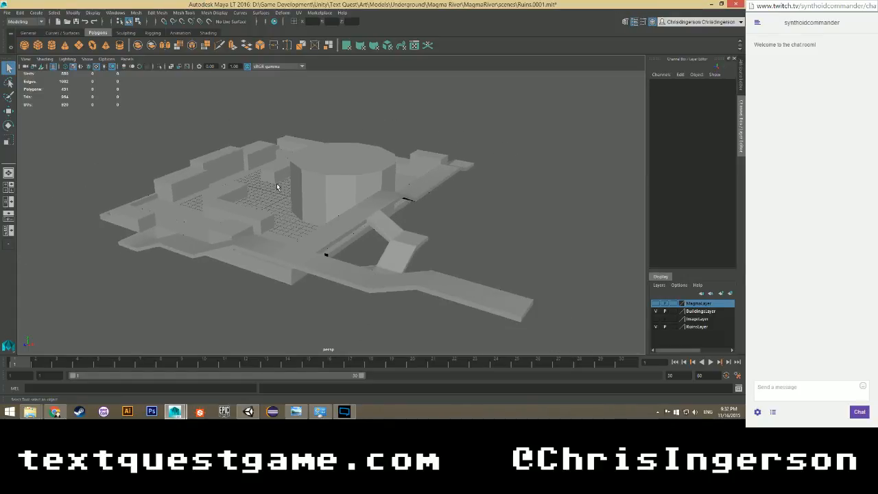
{"action": "mouse_move", "coordinate": [284, 164]}
{"action": "left_mouse_down", "text": "alt"}
{"action": "mouse_move", "coordinate": [276, 182]}
{"action": "mouse_move", "coordinate": [300, 159]}
{"action": "left_mouse_up", "text": "alt"}
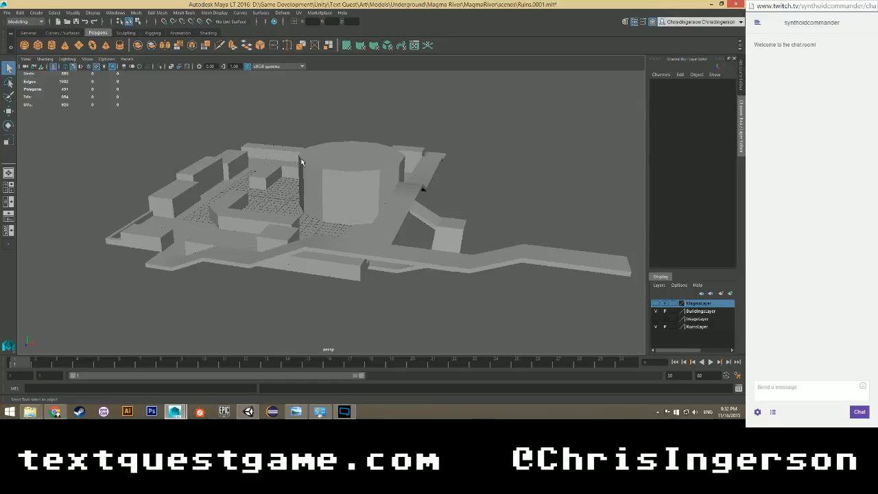
{"action": "scroll", "coordinate": [331, 178], "scroll_direction": "up", "scroll_amount": 1}
{"action": "scroll", "coordinate": [332, 178], "scroll_direction": "down", "scroll_amount": 1}
{"action": "mouse_move", "coordinate": [326, 177]}
{"action": "left_mouse_down", "text": "alt"}
{"action": "mouse_move", "coordinate": [249, 231]}
{"action": "mouse_move", "coordinate": [258, 261]}
{"action": "mouse_move", "coordinate": [294, 245]}
{"action": "mouse_move", "coordinate": [316, 179]}
{"action": "left_mouse_up", "text": "alt"}
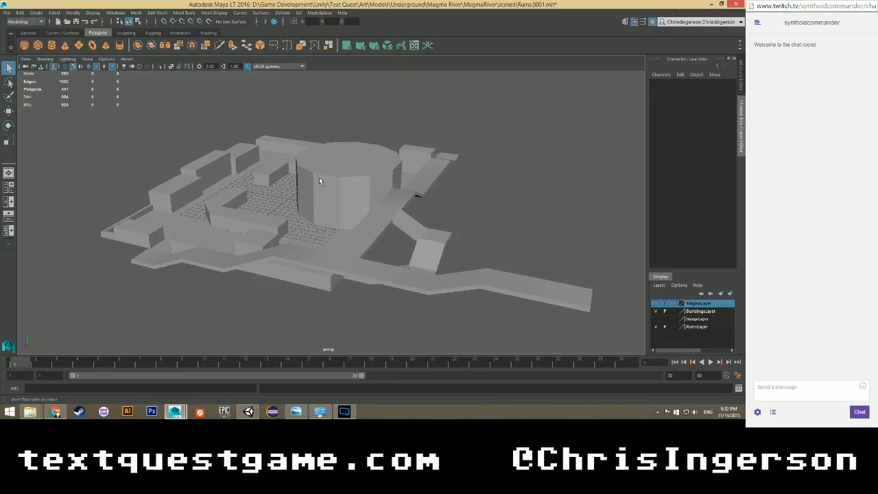
{"action": "scroll", "coordinate": [319, 178], "scroll_direction": "up", "scroll_amount": 3}
{"action": "scroll", "coordinate": [330, 159], "scroll_direction": "down", "scroll_amount": 5}
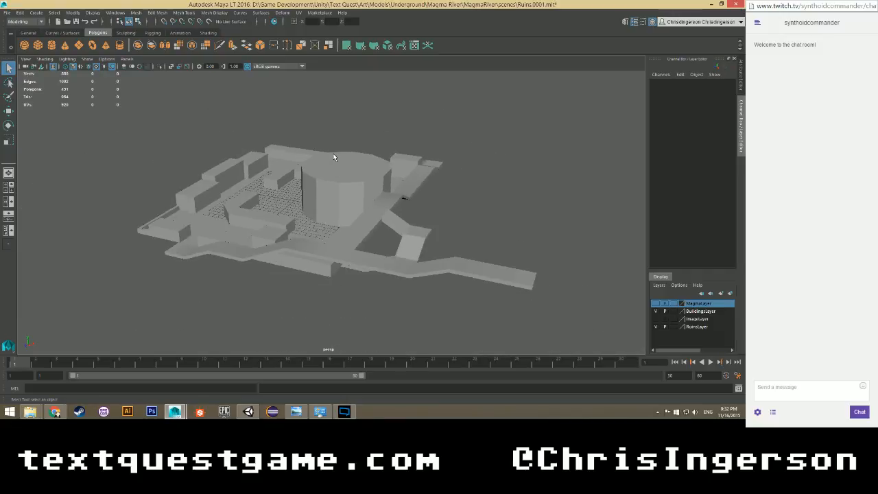
{"action": "scroll", "coordinate": [337, 154], "scroll_direction": "up", "scroll_amount": 3}
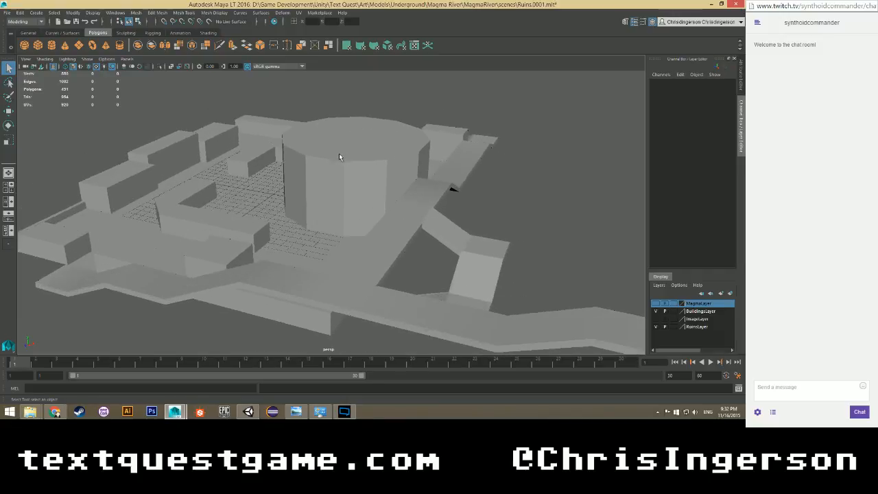
{"action": "scroll", "coordinate": [338, 154], "scroll_direction": "down", "scroll_amount": 3}
Switch to the Unity launcher and open the TextQuest project.
{"action": "left_click", "coordinate": [249, 412]}
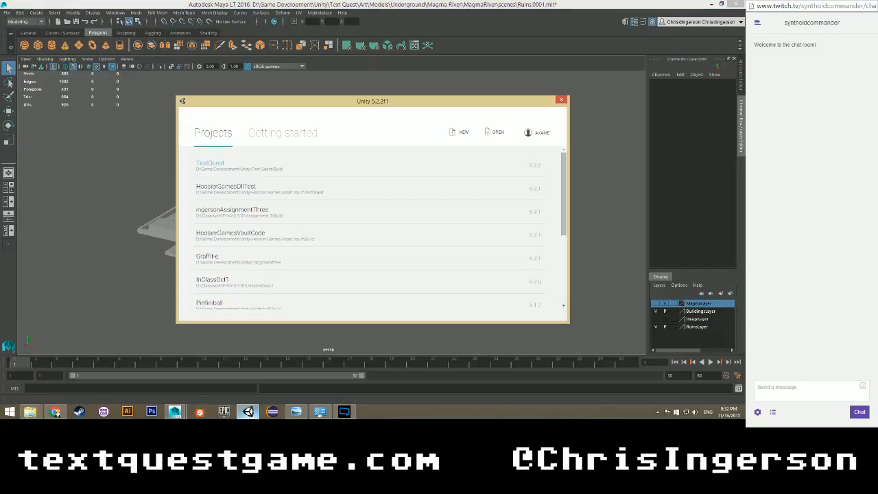
{"action": "left_click", "coordinate": [208, 166]}
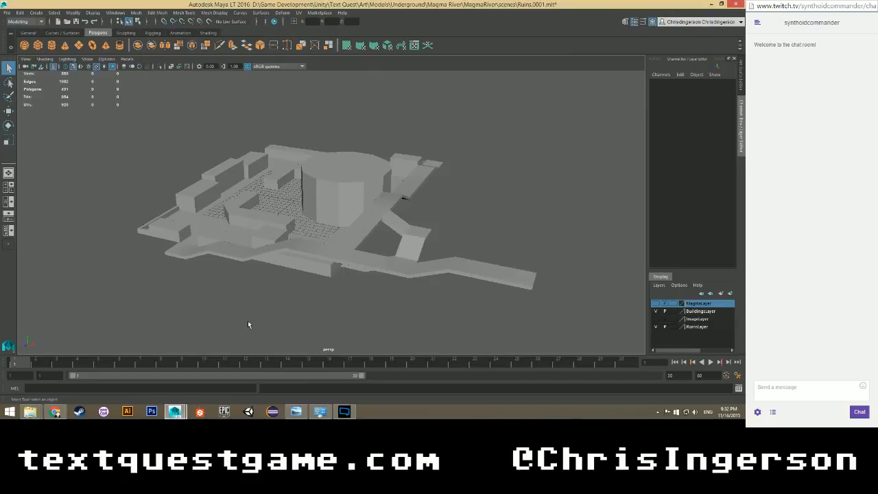
Examine the ruins courtyard and its surrounding blocks from the opposite side of the level.
{"action": "scroll", "coordinate": [248, 247], "scroll_direction": "down", "scroll_amount": 2}
{"action": "scroll", "coordinate": [251, 229], "scroll_direction": "up", "scroll_amount": 2}
{"action": "scroll", "coordinate": [251, 196], "scroll_direction": "down", "scroll_amount": 2}
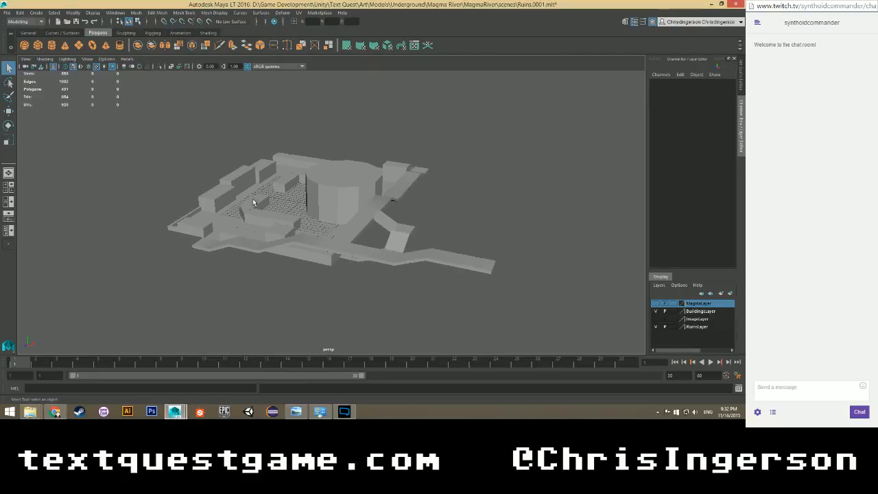
{"action": "left_click_drag", "start_coordinate": [254, 201], "coordinate": [362, 190], "text": "alt"}
{"action": "scroll", "coordinate": [294, 205], "scroll_direction": "up", "scroll_amount": 3}
{"action": "scroll", "coordinate": [293, 204], "scroll_direction": "down", "scroll_amount": 1}
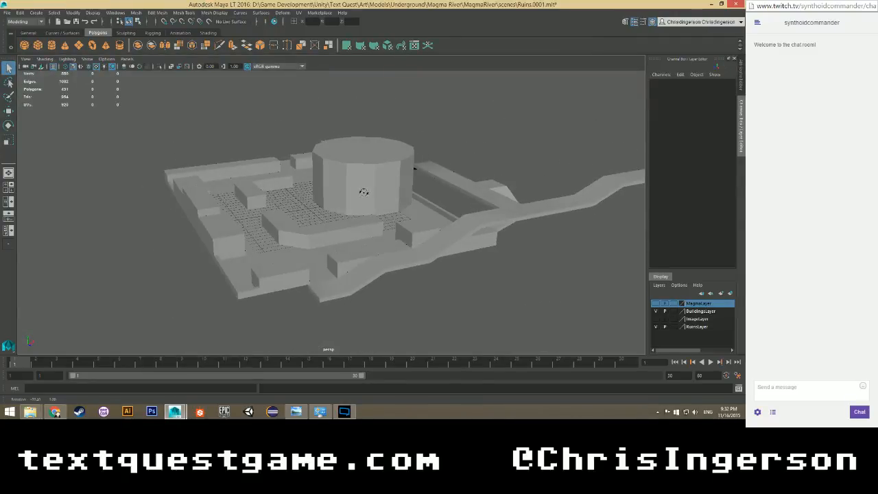
{"action": "scroll", "coordinate": [422, 205], "scroll_direction": "up", "scroll_amount": 3}
{"action": "scroll", "coordinate": [424, 205], "scroll_direction": "down", "scroll_amount": 2}
Select the MainOverlook walkway and inspect its slopes, its long outer arm and its side ramp.
{"action": "left_click", "coordinate": [537, 199]}
{"action": "scroll", "coordinate": [493, 206], "scroll_direction": "down", "scroll_amount": 1}
{"action": "scroll", "coordinate": [490, 206], "scroll_direction": "up", "scroll_amount": 3}
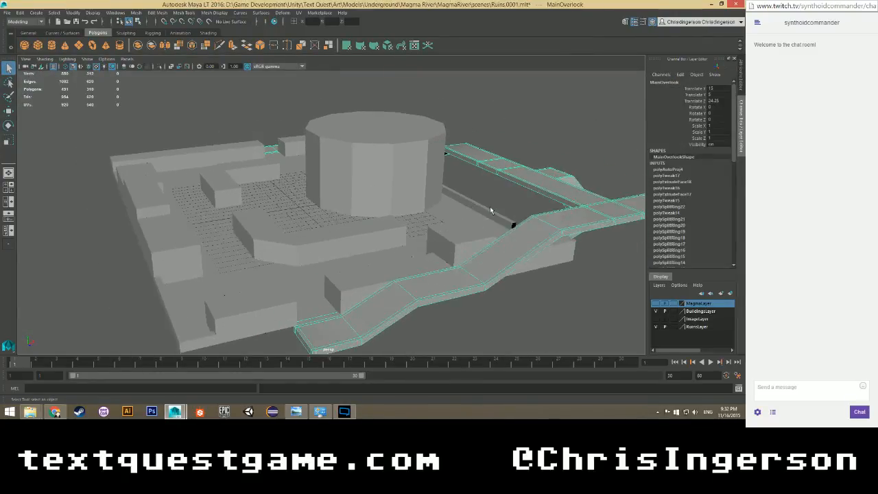
{"action": "middle_click_drag", "start_coordinate": [490, 206], "coordinate": [454, 206], "text": "alt"}
{"action": "left_click_drag", "start_coordinate": [453, 205], "coordinate": [277, 195], "text": "alt"}
{"action": "scroll", "coordinate": [303, 210], "scroll_direction": "down", "scroll_amount": 2}
{"action": "scroll", "coordinate": [312, 206], "scroll_direction": "up", "scroll_amount": 3}
{"action": "scroll", "coordinate": [278, 196], "scroll_direction": "down", "scroll_amount": 3}
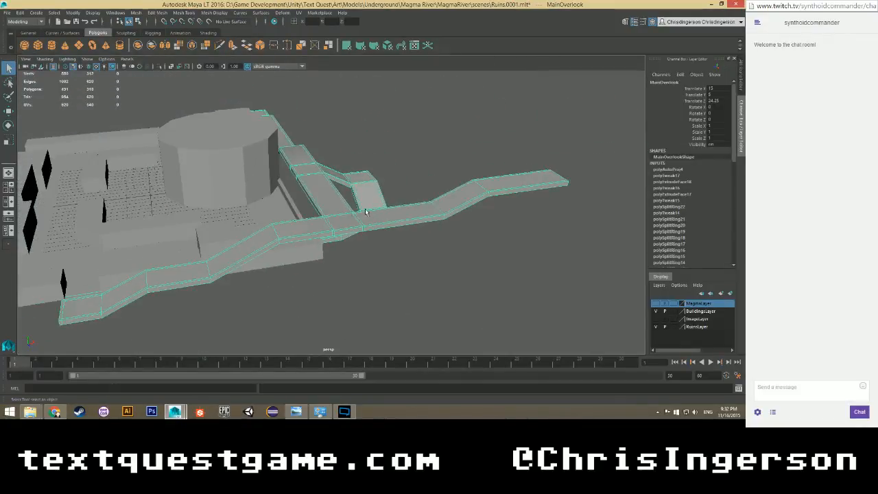
{"action": "left_click_drag", "start_coordinate": [317, 226], "coordinate": [194, 190], "text": "alt"}
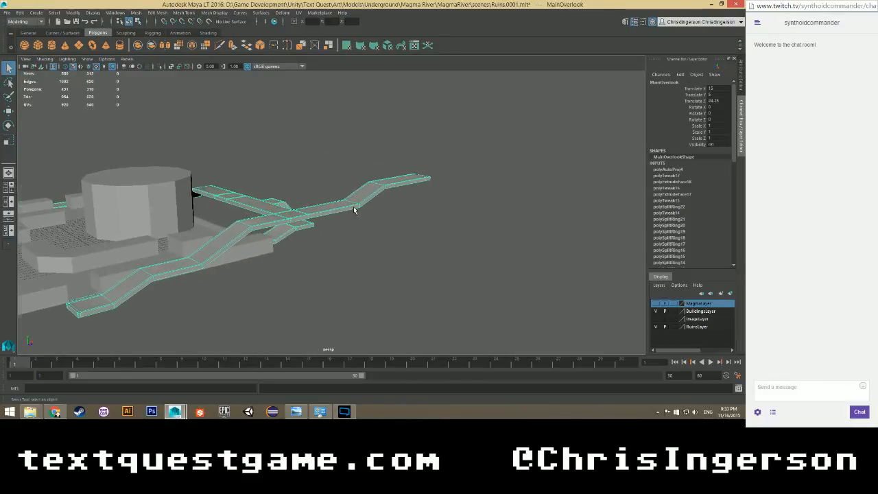
{"action": "scroll", "coordinate": [194, 190], "scroll_direction": "up", "scroll_amount": 3}
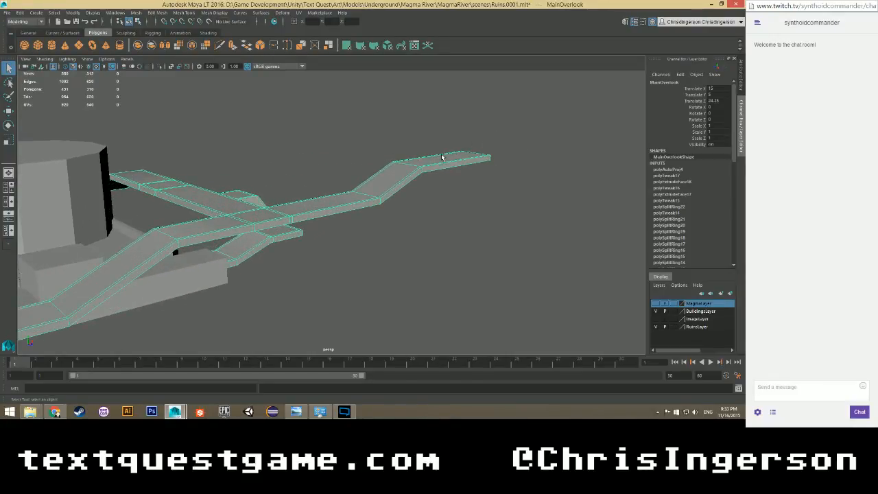
{"action": "left_click_drag", "start_coordinate": [444, 157], "coordinate": [324, 272], "text": "alt"}
{"action": "scroll", "coordinate": [240, 206], "scroll_direction": "up", "scroll_amount": 3}
{"action": "scroll", "coordinate": [284, 276], "scroll_direction": "up", "scroll_amount": 5}
{"action": "scroll", "coordinate": [324, 271], "scroll_direction": "down", "scroll_amount": 6}
{"action": "mouse_move", "coordinate": [213, 253]}
{"action": "left_mouse_down", "text": "alt"}
{"action": "mouse_move", "coordinate": [234, 265]}
{"action": "mouse_move", "coordinate": [221, 253]}
{"action": "left_mouse_up", "text": "alt"}
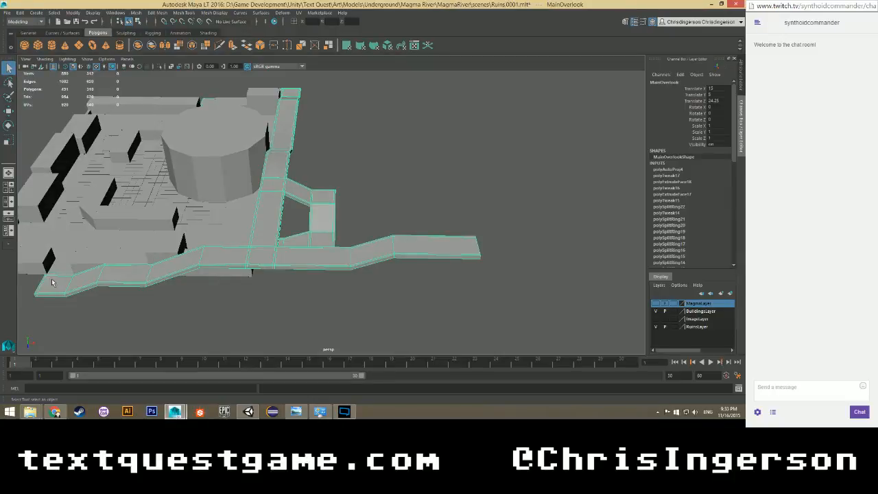
{"action": "left_click_drag", "start_coordinate": [146, 238], "coordinate": [93, 221], "text": "alt"}
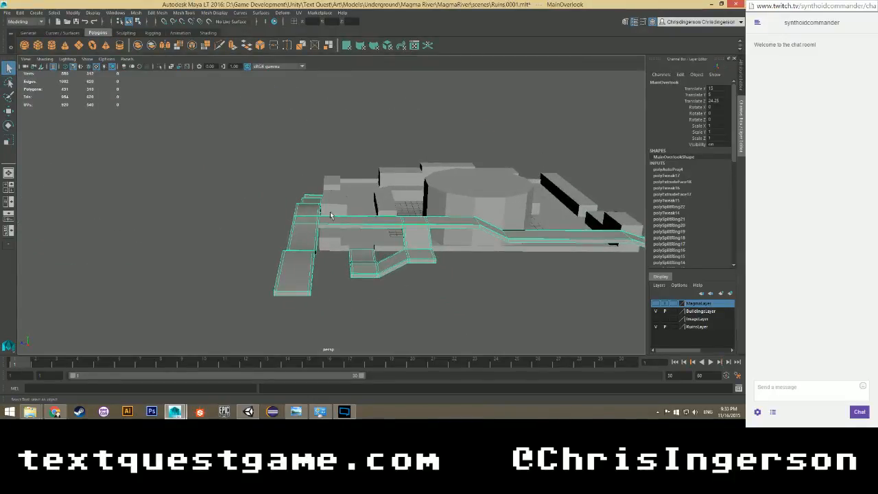
{"action": "scroll", "coordinate": [350, 213], "scroll_direction": "up", "scroll_amount": 5}
{"action": "left_click_drag", "start_coordinate": [350, 213], "coordinate": [388, 236], "text": "alt"}
{"action": "scroll", "coordinate": [292, 180], "scroll_direction": "down", "scroll_amount": 2}
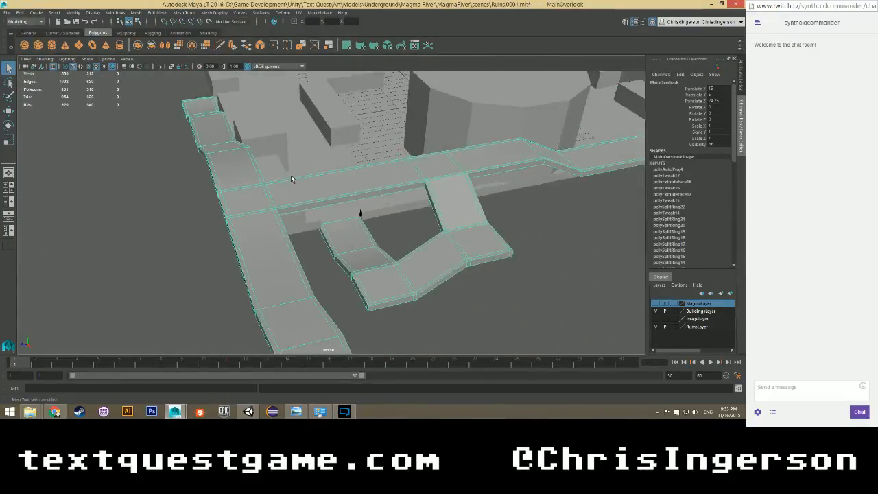
Follow the MainOverlook walkway past the central cylinder to the far corner and inspect how it meets the buildings.
{"action": "middle_click_drag", "start_coordinate": [420, 164], "coordinate": [284, 250], "text": "alt"}
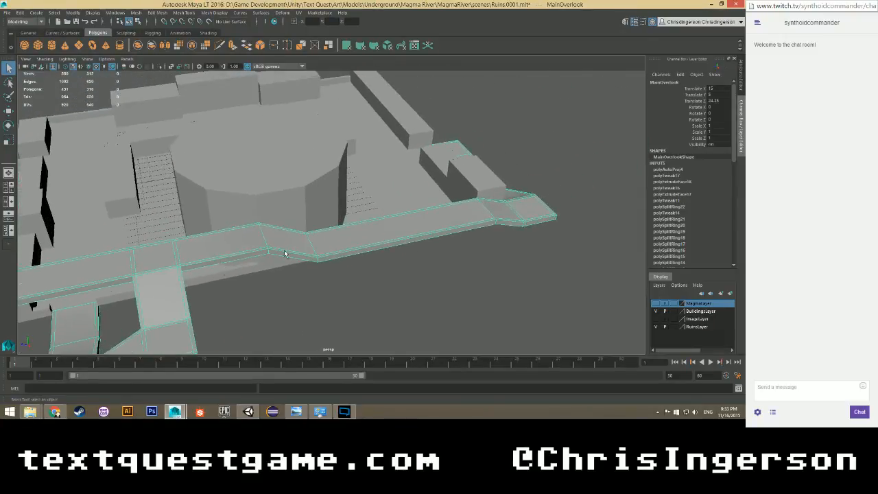
{"action": "right_click_drag", "start_coordinate": [284, 250], "coordinate": [438, 242], "text": "alt"}
{"action": "scroll", "coordinate": [467, 243], "scroll_direction": "down", "scroll_amount": 3}
{"action": "scroll", "coordinate": [467, 243], "scroll_direction": "up", "scroll_amount": 2}
{"action": "left_click_drag", "start_coordinate": [482, 244], "coordinate": [539, 258], "text": "alt"}
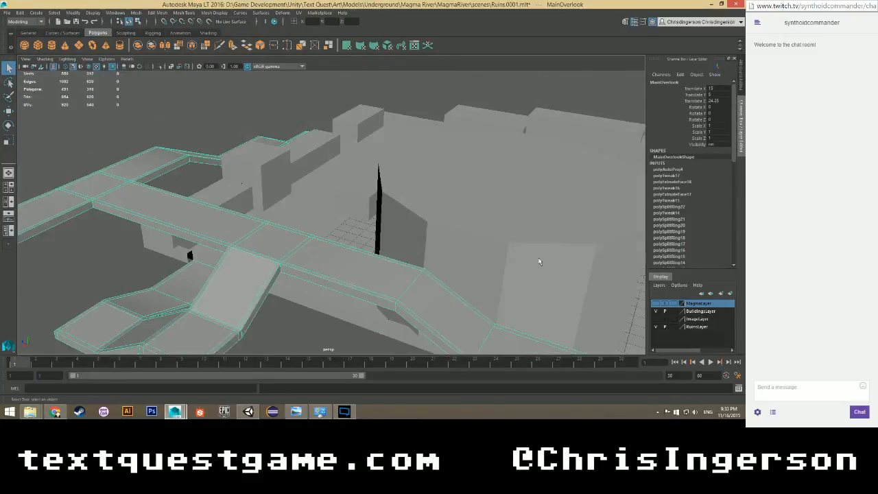
{"action": "middle_click_drag", "start_coordinate": [539, 259], "coordinate": [257, 184], "text": "alt"}
{"action": "left_click_drag", "start_coordinate": [258, 185], "coordinate": [394, 253], "text": "alt"}
{"action": "middle_click_drag", "start_coordinate": [394, 252], "coordinate": [199, 236], "text": "alt"}
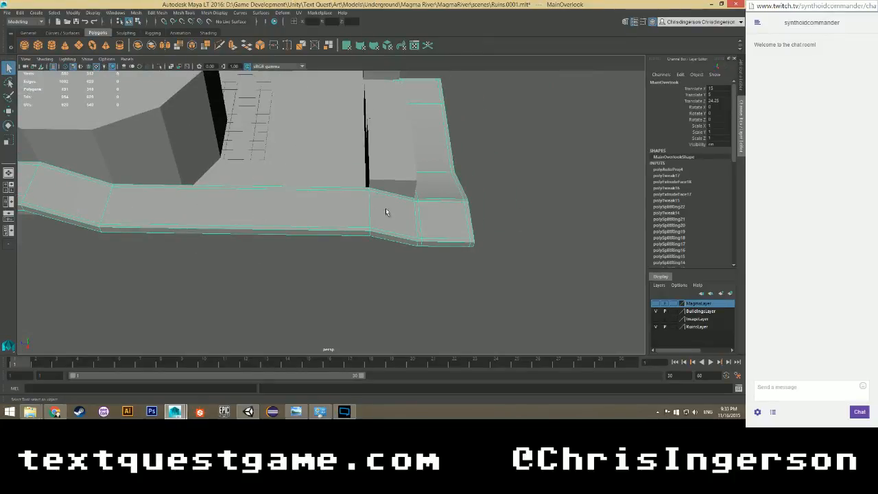
{"action": "left_click_drag", "start_coordinate": [386, 212], "coordinate": [439, 179], "text": "alt"}
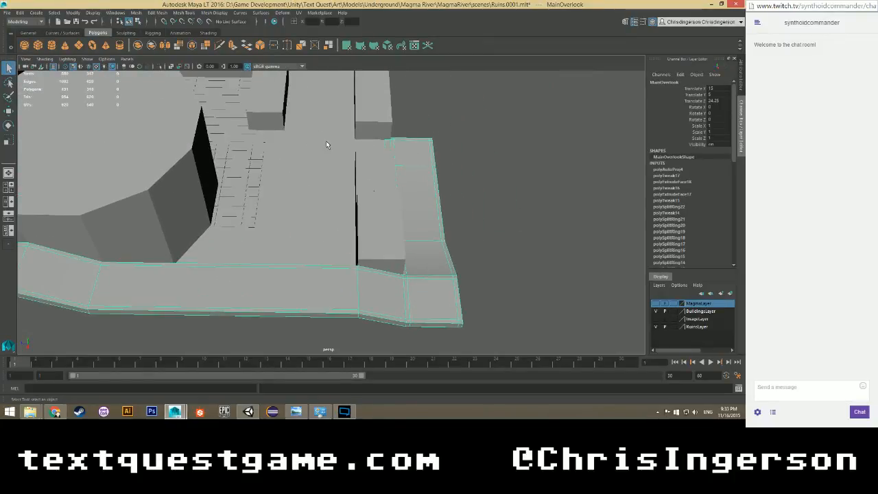
{"action": "scroll", "coordinate": [326, 144], "scroll_direction": "down", "scroll_amount": 6}
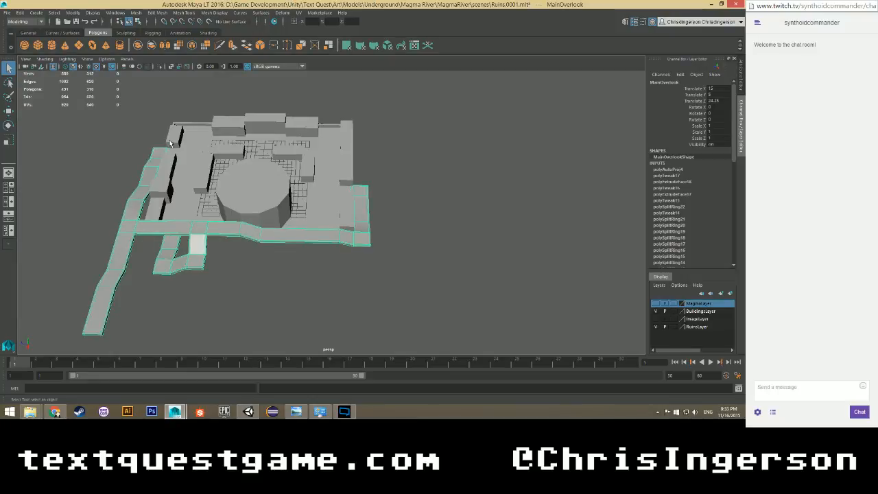
Inspect the courtyard walls and building blocks beside the stepped end of the MainOverlook walkway up close.
{"action": "left_click_drag", "start_coordinate": [170, 144], "coordinate": [335, 127], "text": "alt"}
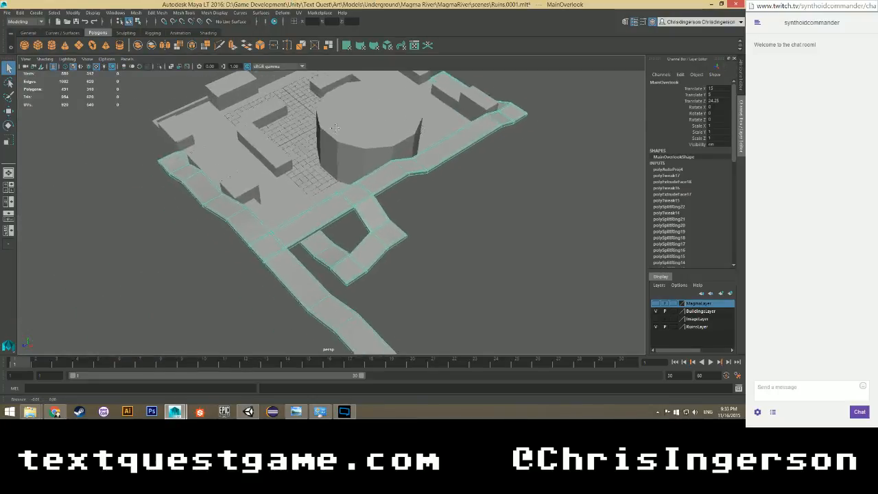
{"action": "scroll", "coordinate": [322, 165], "scroll_direction": "up", "scroll_amount": 3}
{"action": "left_click_drag", "start_coordinate": [309, 200], "coordinate": [244, 272], "text": "alt"}
{"action": "scroll", "coordinate": [243, 272], "scroll_direction": "up", "scroll_amount": 2}
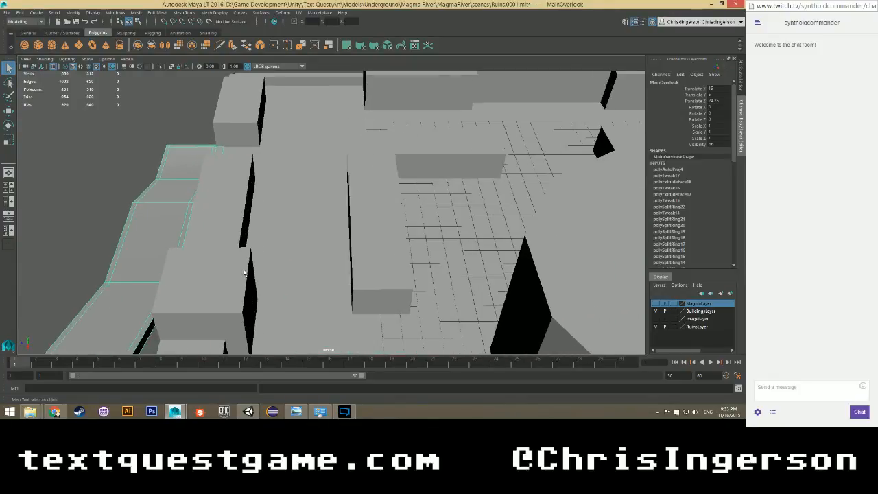
{"action": "scroll", "coordinate": [237, 265], "scroll_direction": "down", "scroll_amount": 4}
{"action": "scroll", "coordinate": [237, 266], "scroll_direction": "up", "scroll_amount": 4}
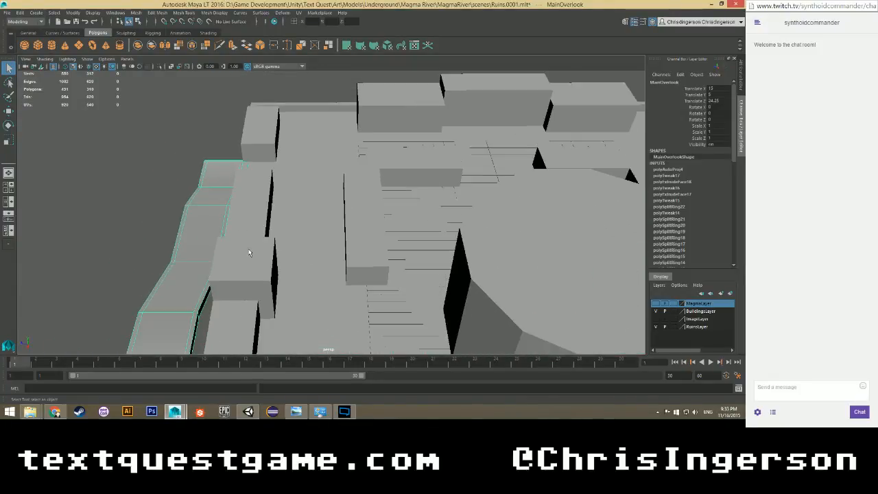
{"action": "left_click_drag", "start_coordinate": [249, 253], "coordinate": [345, 222], "text": "alt"}
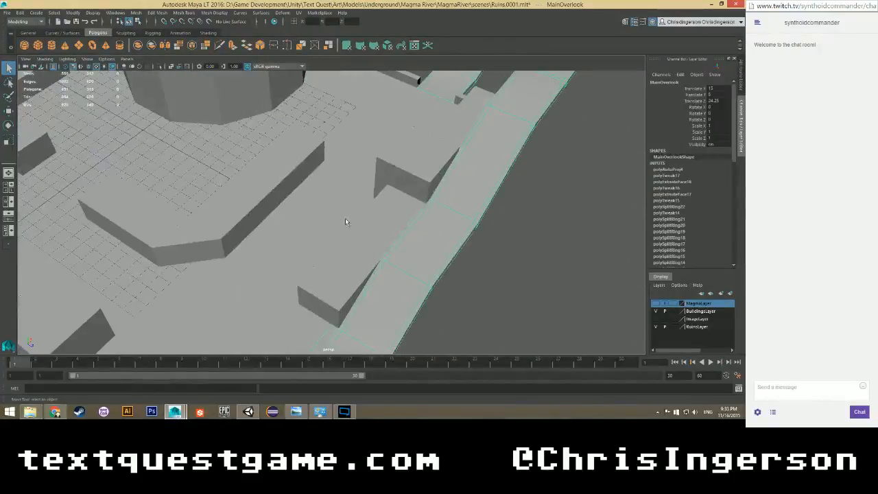
{"action": "scroll", "coordinate": [282, 228], "scroll_direction": "down", "scroll_amount": 2}
{"action": "scroll", "coordinate": [282, 229], "scroll_direction": "up", "scroll_amount": 1}
{"action": "scroll", "coordinate": [282, 228], "scroll_direction": "down", "scroll_amount": 3}
{"action": "scroll", "coordinate": [282, 228], "scroll_direction": "up", "scroll_amount": 4}
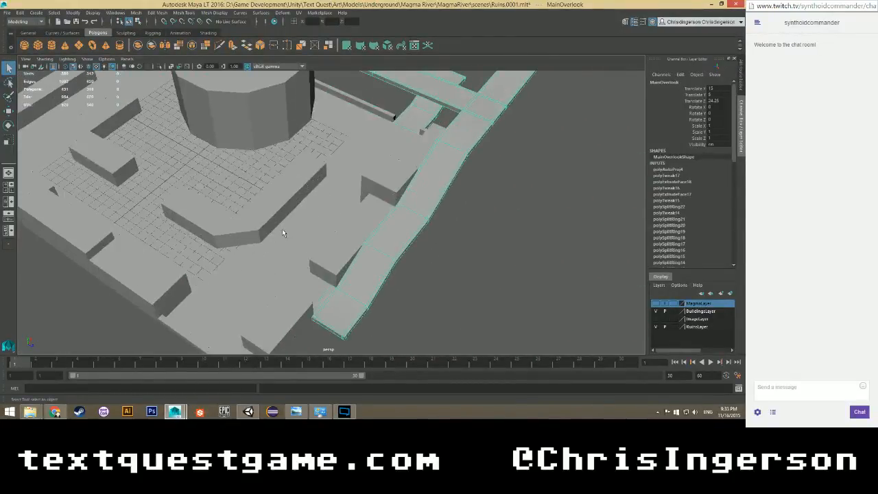
{"action": "scroll", "coordinate": [282, 232], "scroll_direction": "up", "scroll_amount": 4}
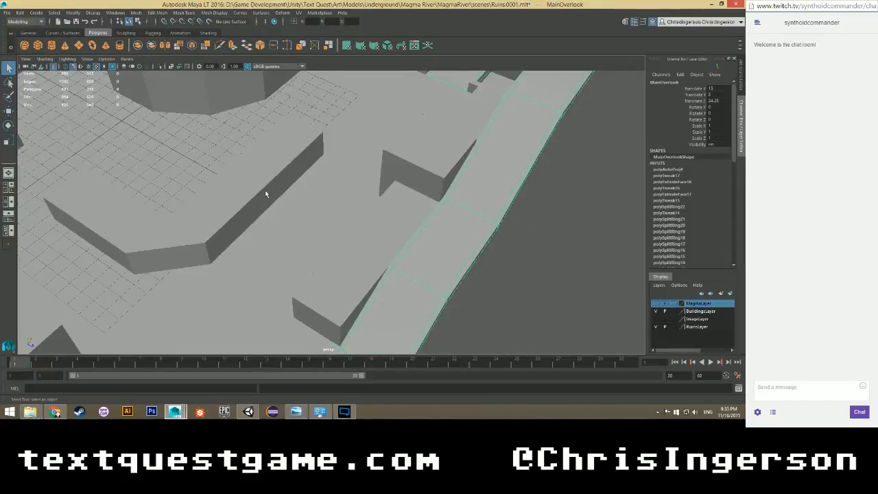
Switch to Unity and open the Magma River scene from the Underground Kingdom scenes of Text Quest.
{"action": "left_click", "coordinate": [249, 412]}
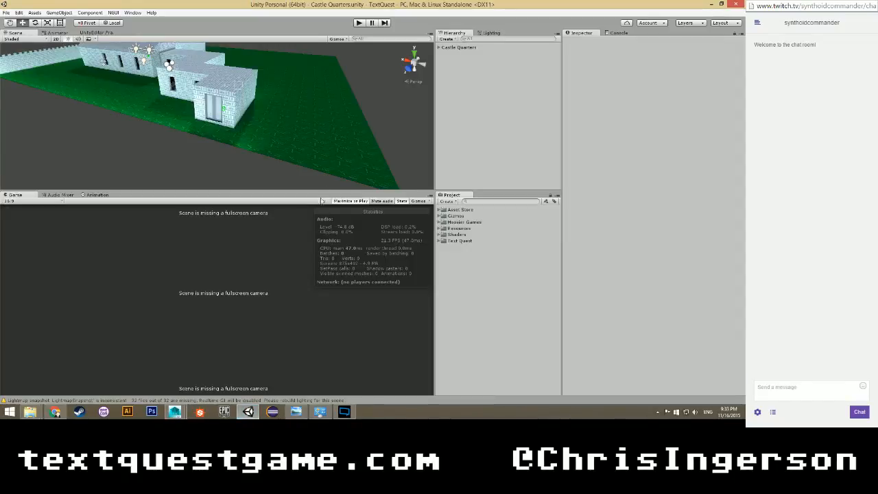
{"action": "left_click", "coordinate": [440, 241]}
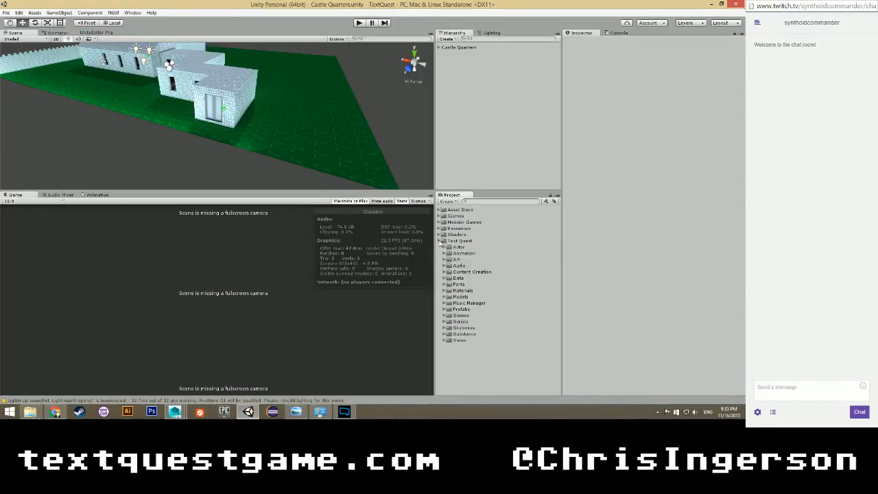
{"action": "left_click", "coordinate": [444, 316]}
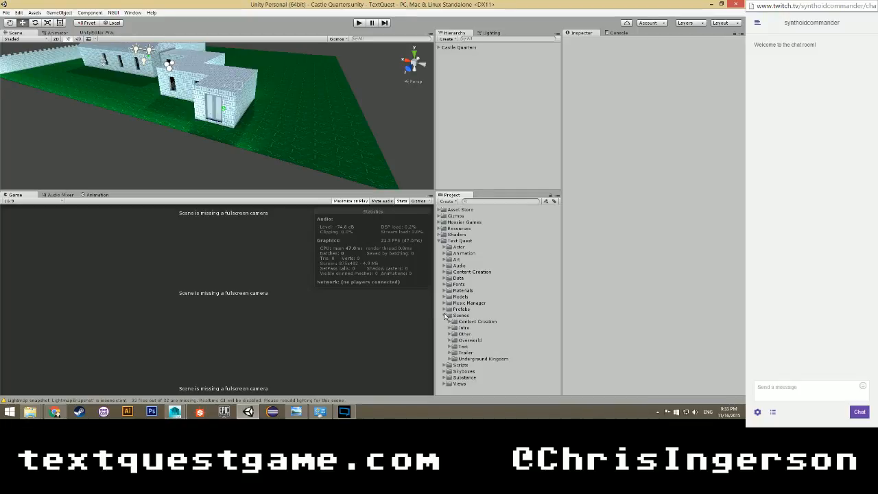
{"action": "left_click", "coordinate": [451, 358]}
{"action": "left_click", "coordinate": [455, 371]}
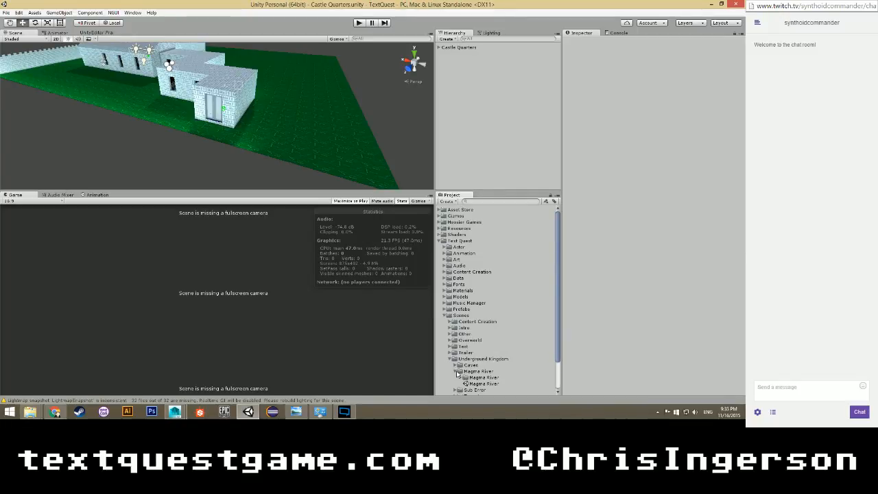
{"action": "double_click", "coordinate": [480, 384]}
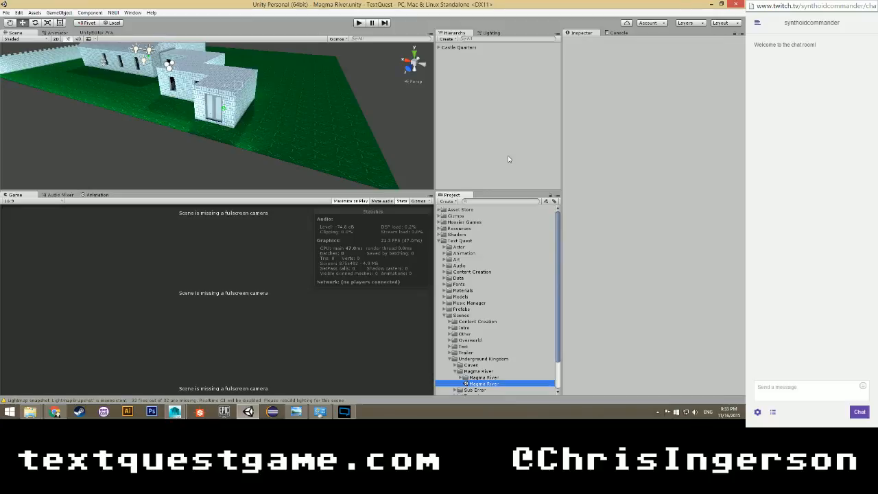
Clear the baked lighting data of the Magma River scene.
{"action": "left_click", "coordinate": [489, 33]}
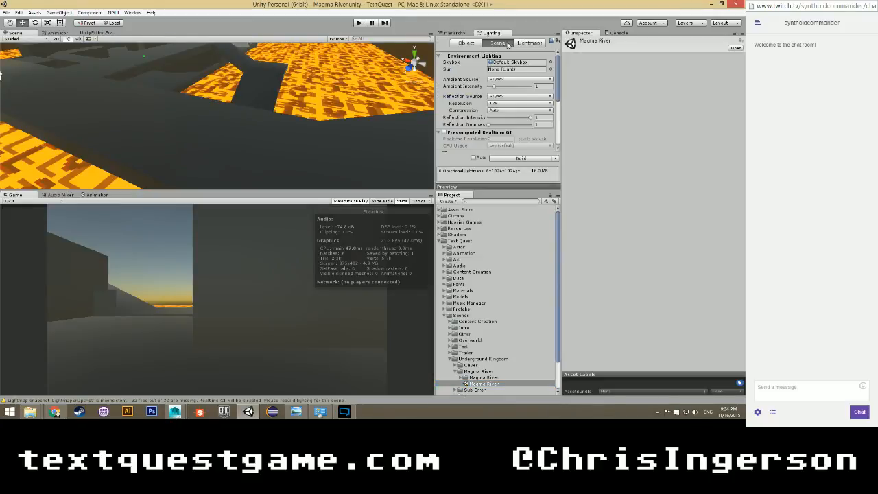
{"action": "left_click", "coordinate": [555, 159]}
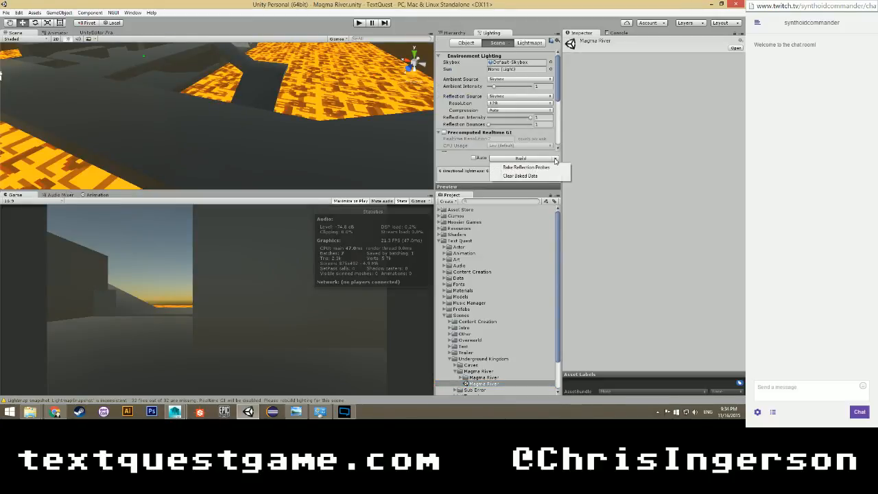
{"action": "left_click", "coordinate": [538, 176]}
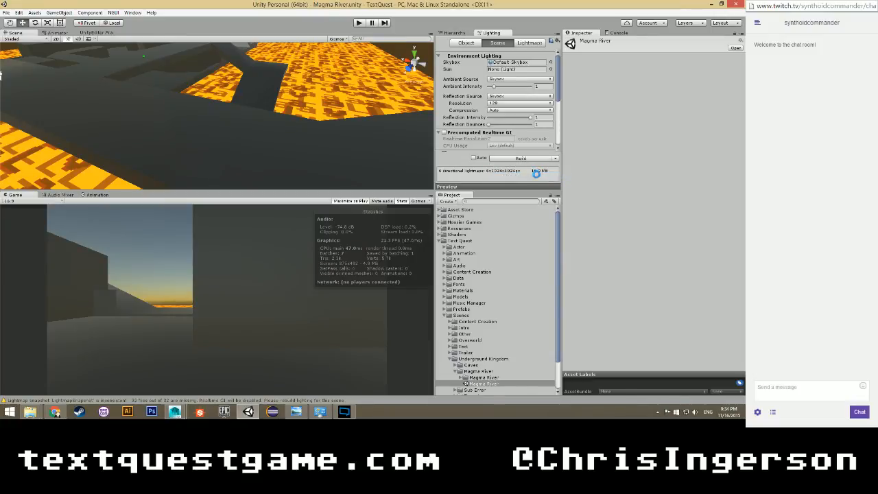
{"action": "scroll", "coordinate": [288, 126], "scroll_direction": "up", "scroll_amount": 3}
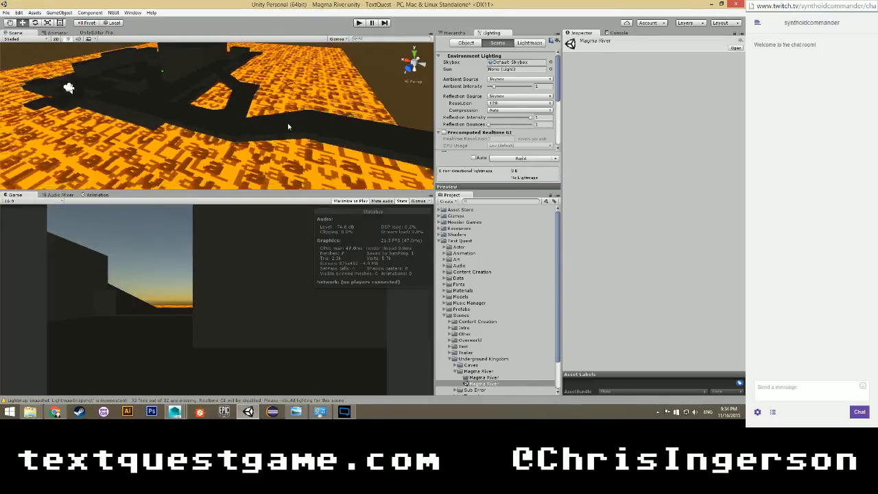
Run the Magma River scene briefly in play mode, stop it and check the level's lighting.
{"action": "left_click", "coordinate": [357, 22]}
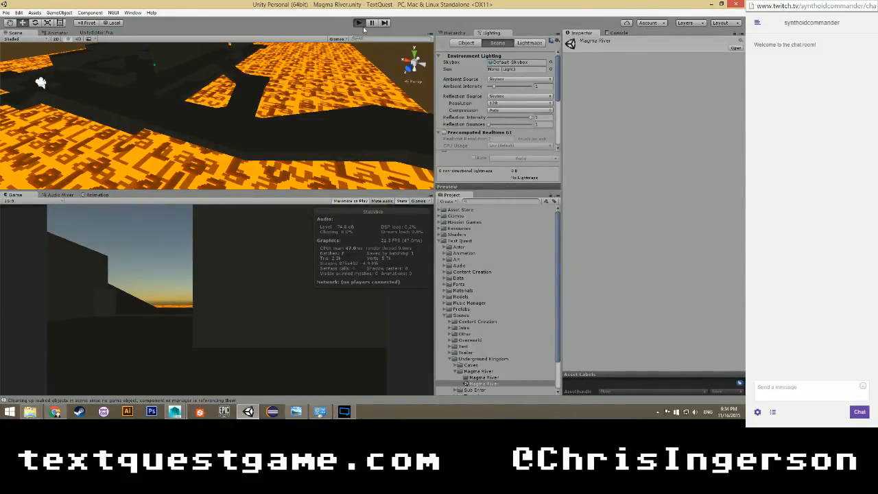
{"action": "left_click", "coordinate": [371, 23]}
{"action": "left_click", "coordinate": [359, 24]}
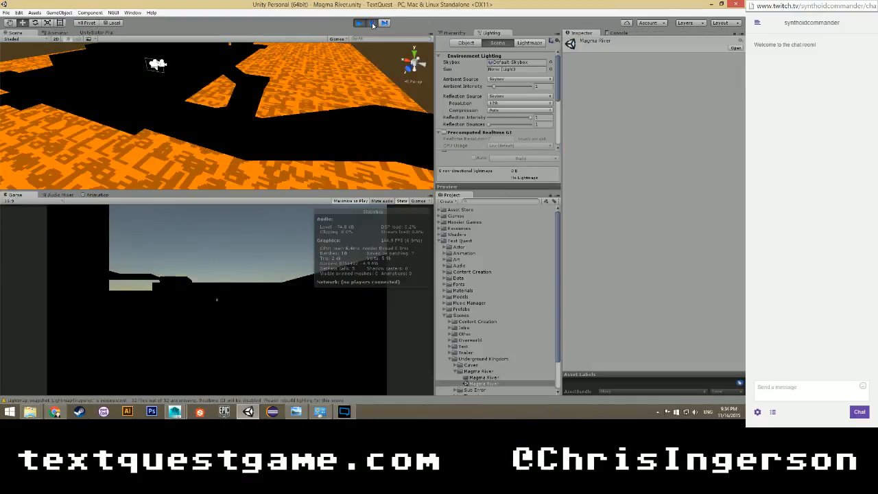
{"action": "left_click", "coordinate": [360, 23]}
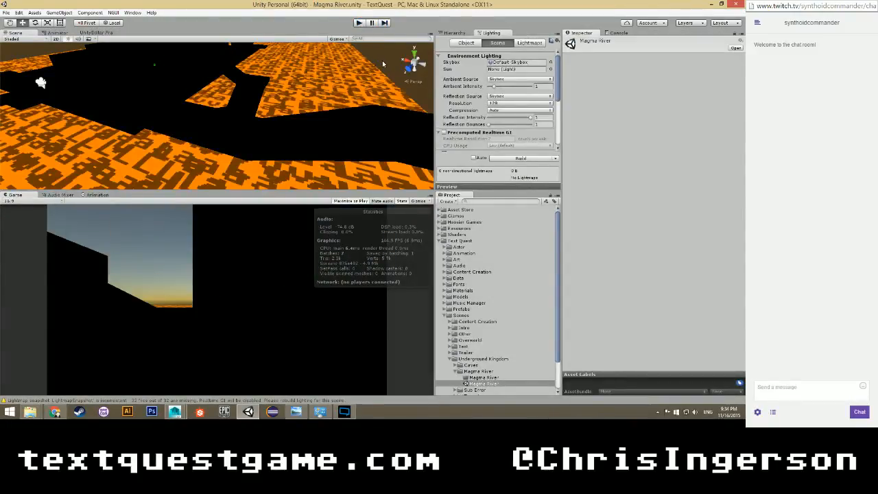
{"action": "scroll", "coordinate": [346, 93], "scroll_direction": "down", "scroll_amount": 10}
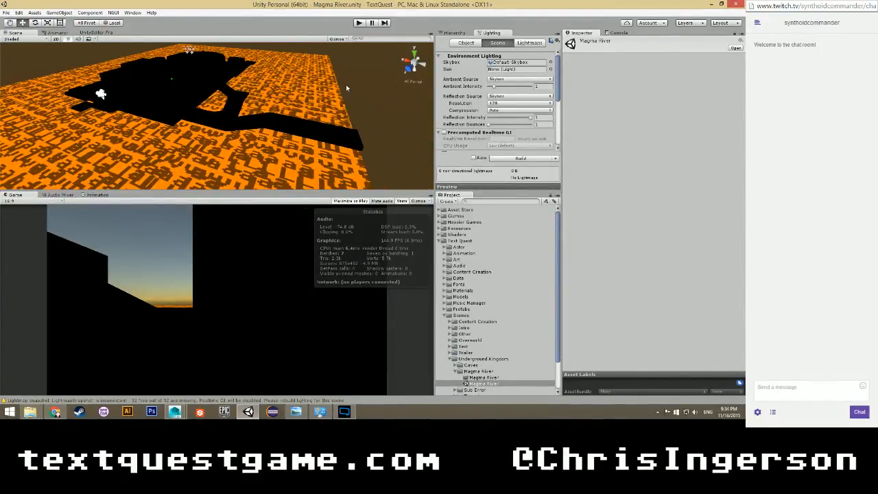
Build the lighting for the Magma River scene again.
{"action": "left_click", "coordinate": [453, 35]}
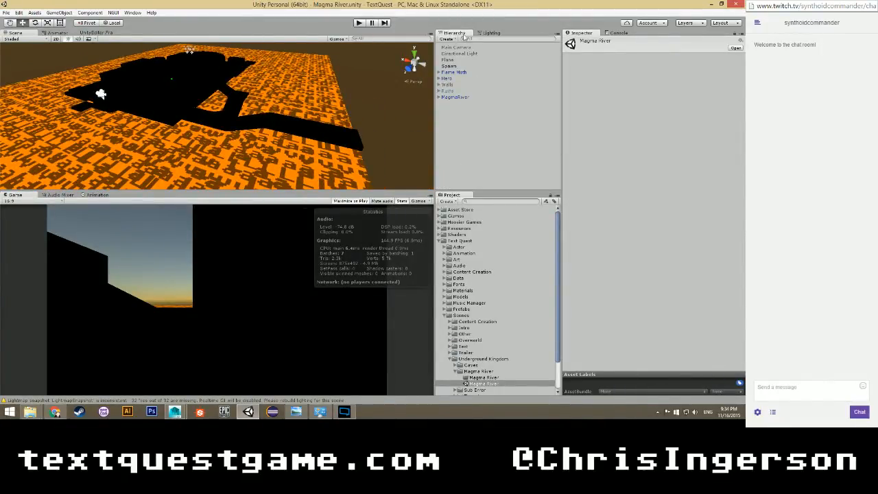
{"action": "left_click", "coordinate": [486, 32]}
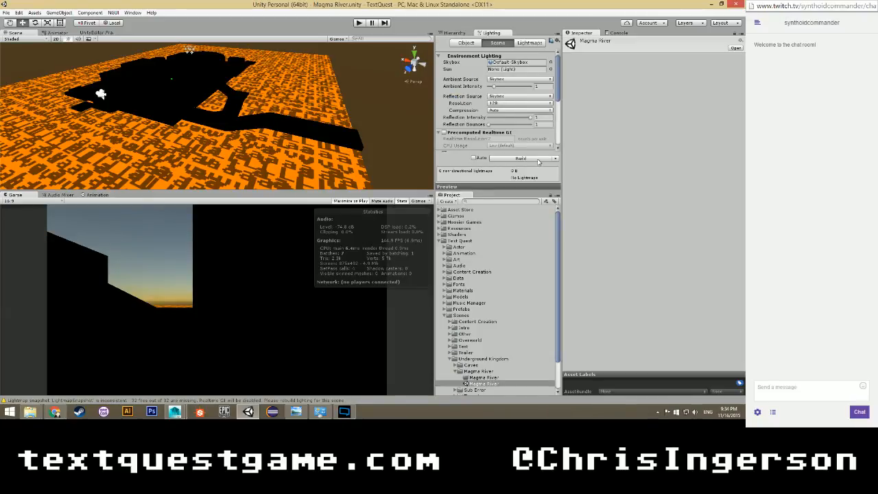
{"action": "left_click", "coordinate": [543, 160]}
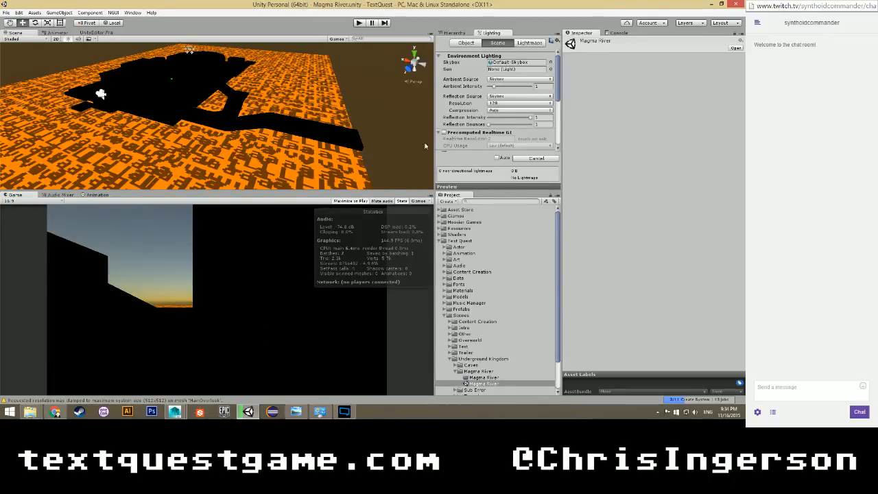
{"action": "mouse_move", "coordinate": [557, 76]}
{"action": "left_mouse_down"}
{"action": "mouse_move", "coordinate": [561, 120]}
{"action": "mouse_move", "coordinate": [563, 74]}
{"action": "left_mouse_up"}
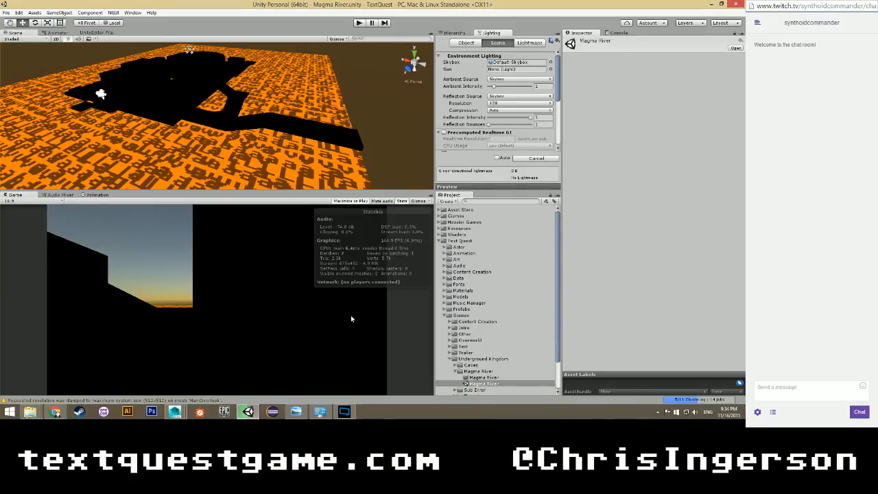
Switch to Maya and examine the ruins courtyard, its buildings and the walkway from above.
{"action": "mouse_move", "coordinate": [175, 412]}
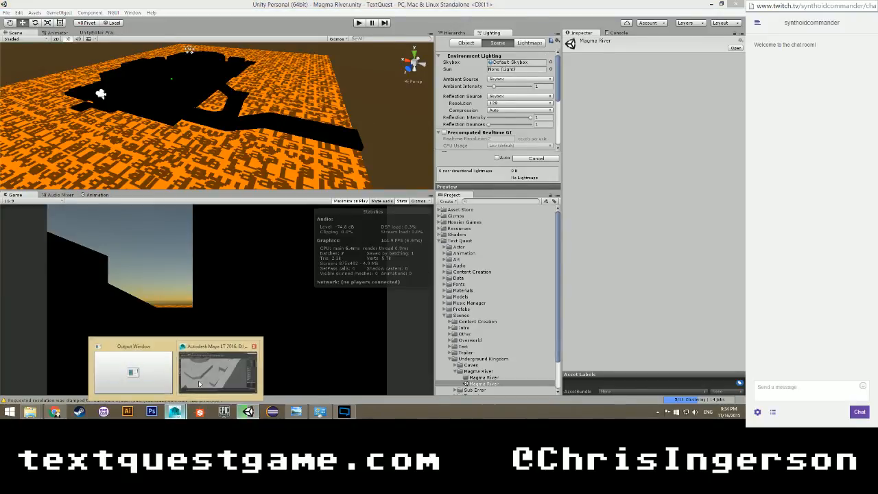
{"action": "left_click", "coordinate": [216, 364]}
{"action": "left_click_drag", "start_coordinate": [201, 318], "coordinate": [223, 249], "text": "alt"}
{"action": "scroll", "coordinate": [226, 246], "scroll_direction": "down", "scroll_amount": 3}
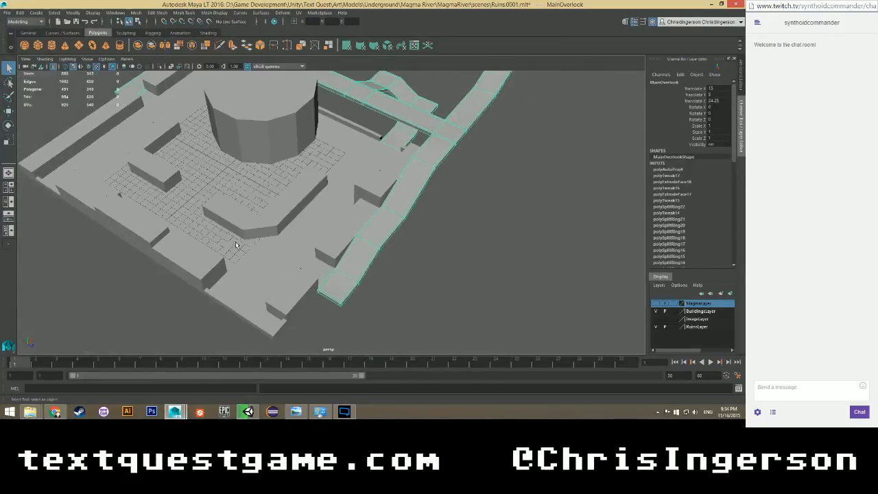
{"action": "scroll", "coordinate": [260, 242], "scroll_direction": "up", "scroll_amount": 2}
{"action": "left_click_drag", "start_coordinate": [275, 244], "coordinate": [326, 186], "text": "alt"}
{"action": "scroll", "coordinate": [281, 226], "scroll_direction": "down", "scroll_amount": 3}
{"action": "scroll", "coordinate": [288, 206], "scroll_direction": "up", "scroll_amount": 3}
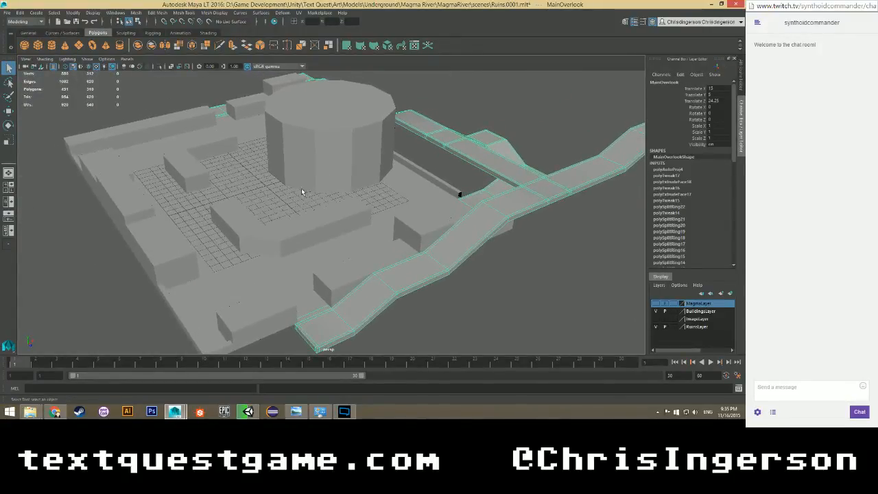
Select the Arena cylinder and the MainOverlook walkway in turn, and view the whole level from the walkway's outer side.
{"action": "left_click", "coordinate": [347, 161]}
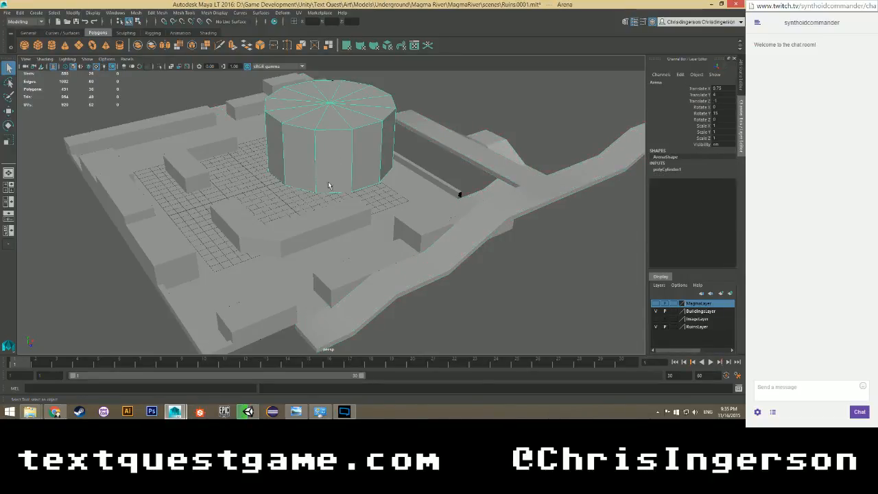
{"action": "left_click", "coordinate": [480, 132]}
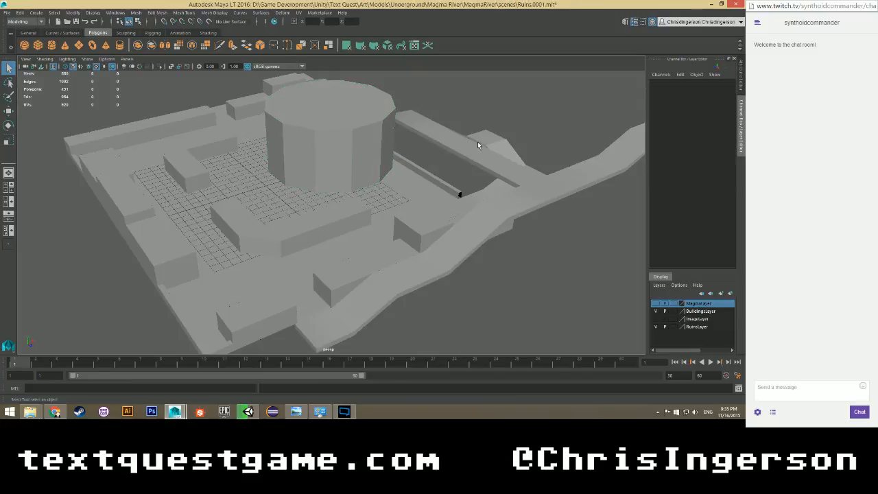
{"action": "scroll", "coordinate": [467, 140], "scroll_direction": "down", "scroll_amount": 4}
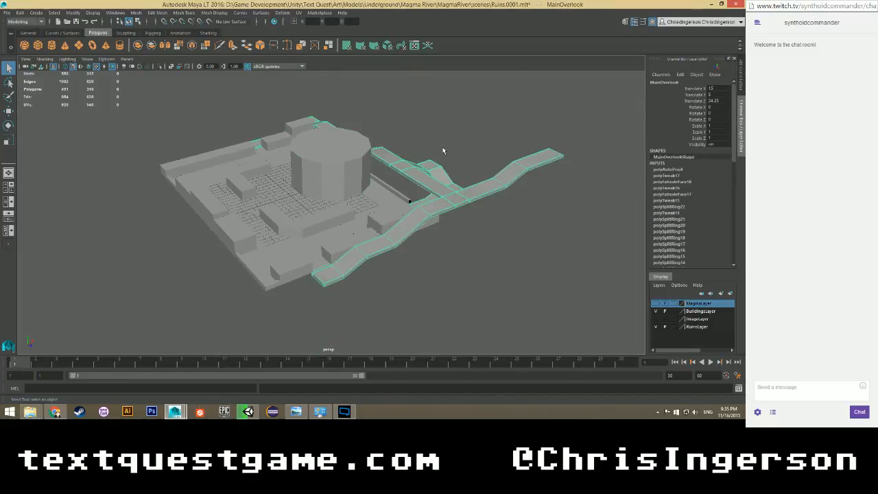
{"action": "left_click_drag", "start_coordinate": [444, 154], "coordinate": [386, 209], "text": "alt"}
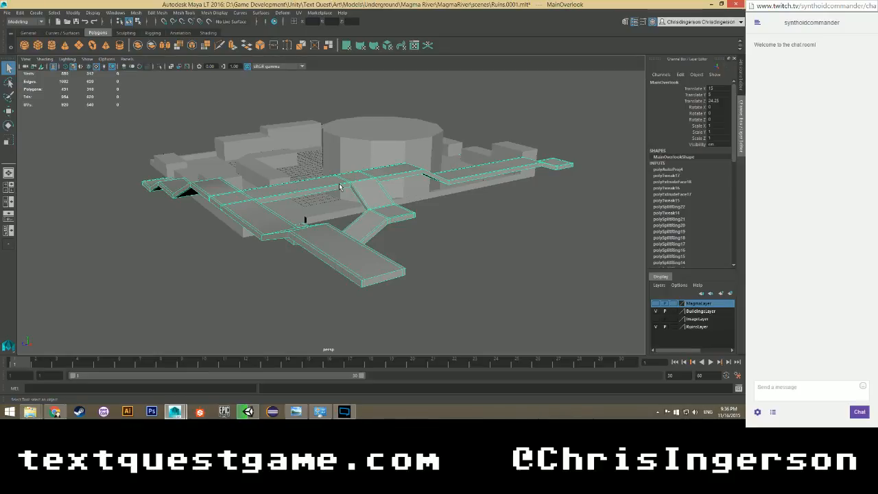
Show MainOverlook's faces and select the side faces of the straight walkway section leading past the Arena cylinder.
{"action": "scroll", "coordinate": [338, 183], "scroll_direction": "up", "scroll_amount": 4}
{"action": "scroll", "coordinate": [221, 194], "scroll_direction": "down", "scroll_amount": 2}
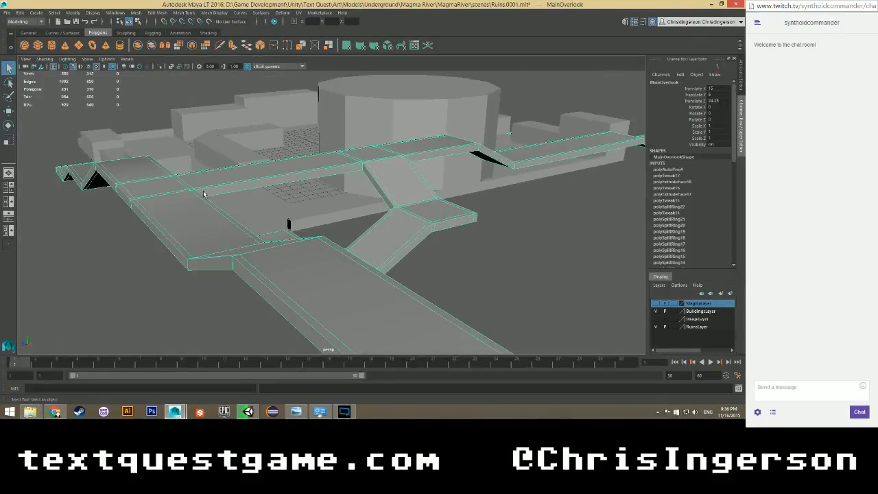
{"action": "left_click_drag", "start_coordinate": [203, 194], "coordinate": [244, 194], "text": "alt"}
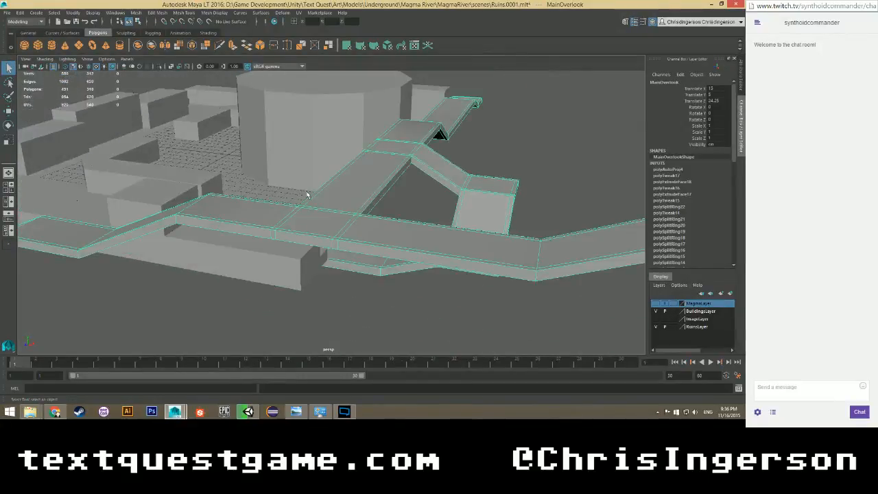
{"action": "right_click_drag", "start_coordinate": [311, 197], "coordinate": [308, 219]}
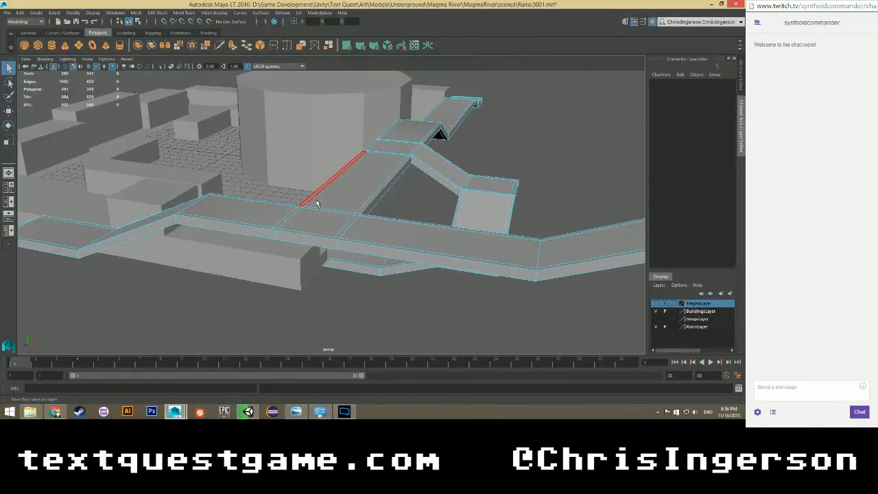
{"action": "left_click", "coordinate": [317, 203]}
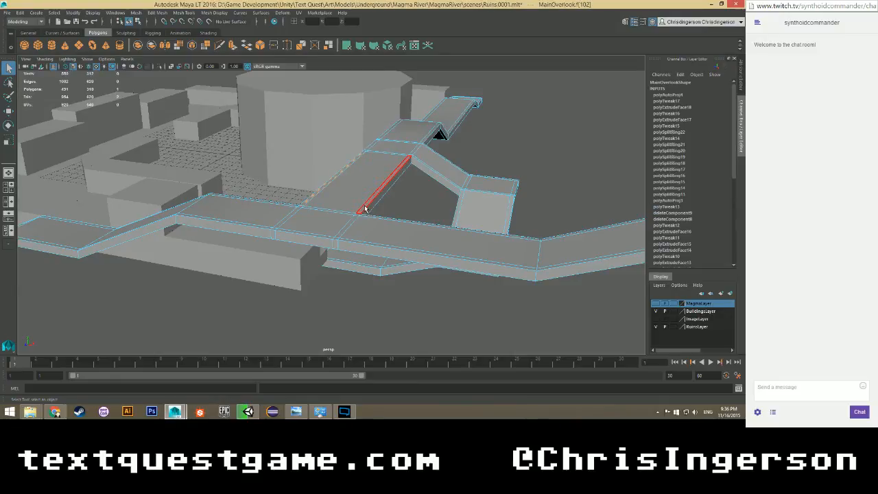
{"action": "left_click", "coordinate": [435, 213]}
{"action": "left_click", "coordinate": [368, 211]}
Check on the lighting build in Unity.
{"action": "left_click_drag", "start_coordinate": [287, 317], "coordinate": [269, 350], "text": "alt"}
{"action": "mouse_move", "coordinate": [248, 416]}
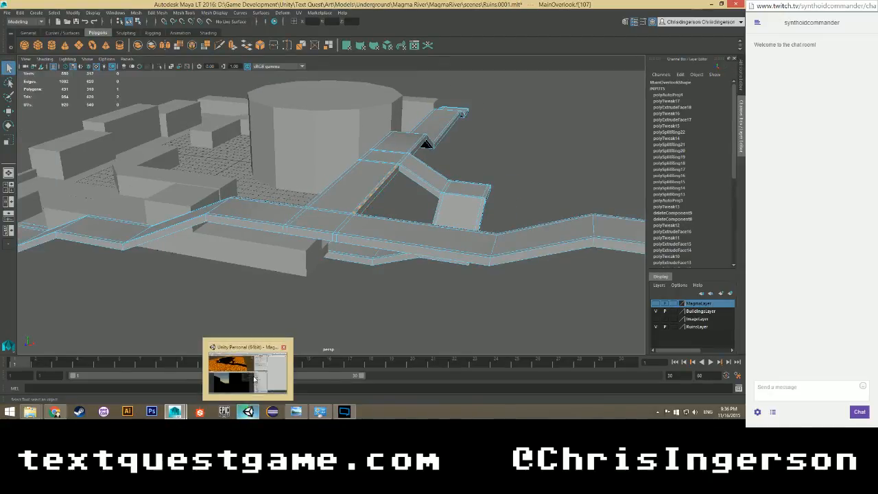
{"action": "left_click", "coordinate": [253, 375]}
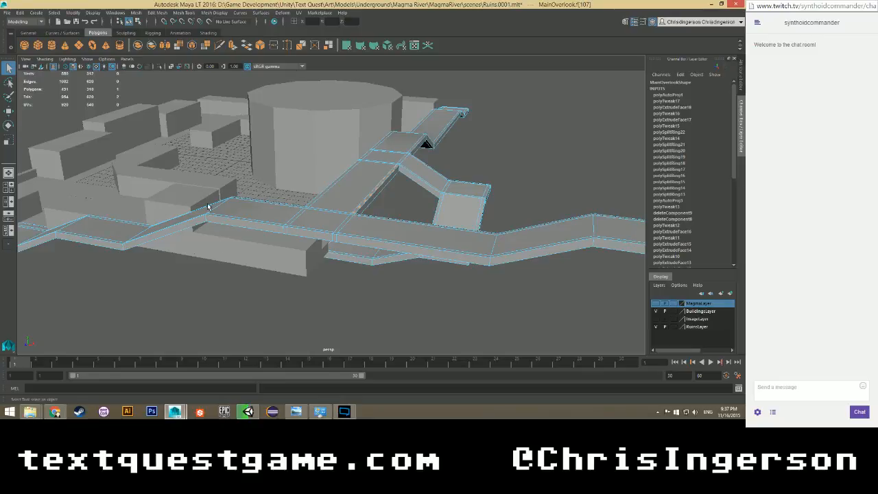
Inspect the MainOverlook walkway from below in Maya and select the bottom face where its two arms cross.
{"action": "left_click_drag", "start_coordinate": [210, 201], "coordinate": [207, 229], "text": "alt"}
{"action": "middle_click_drag", "start_coordinate": [308, 176], "coordinate": [198, 236], "text": "alt"}
{"action": "scroll", "coordinate": [205, 229], "scroll_direction": "up", "scroll_amount": 4}
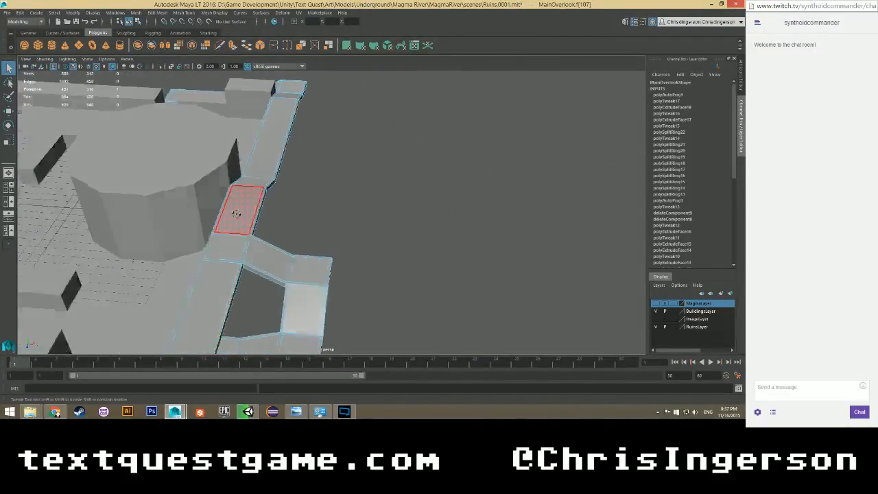
{"action": "left_click_drag", "start_coordinate": [236, 213], "coordinate": [114, 234], "text": "alt"}
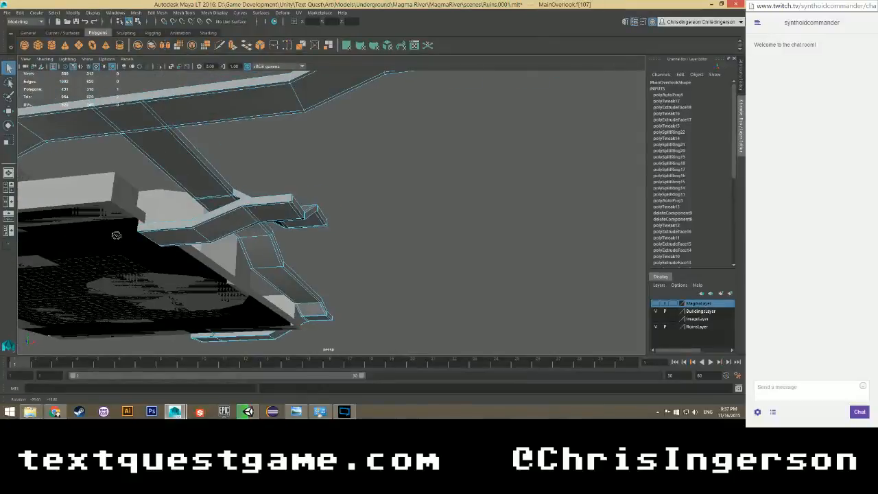
{"action": "left_click", "coordinate": [132, 120]}
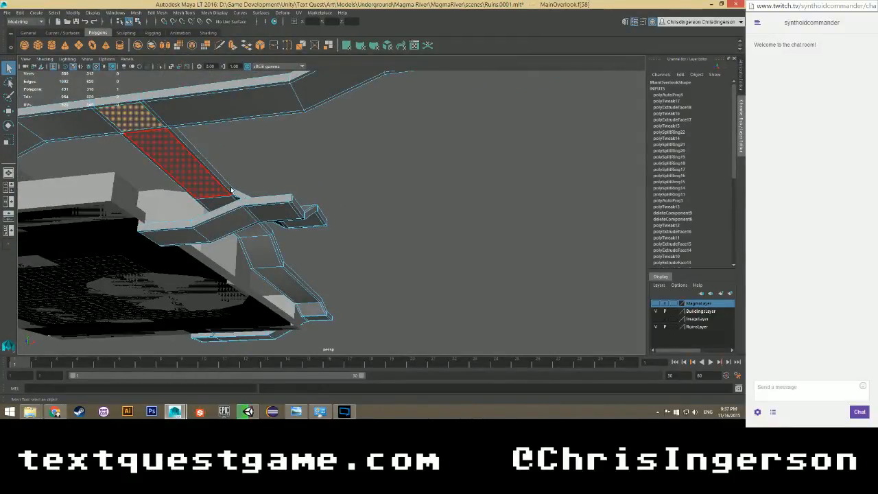
{"action": "mouse_move", "coordinate": [232, 191]}
{"action": "left_mouse_down", "text": "alt"}
{"action": "mouse_move", "coordinate": [207, 203]}
{"action": "mouse_move", "coordinate": [235, 201]}
{"action": "mouse_move", "coordinate": [183, 215]}
{"action": "mouse_move", "coordinate": [244, 193]}
{"action": "left_mouse_up", "text": "alt"}
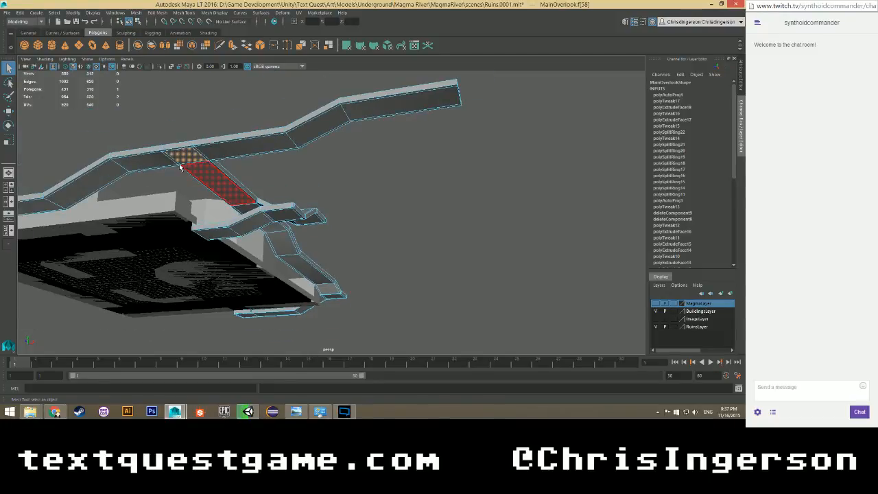
{"action": "left_click_drag", "start_coordinate": [156, 151], "coordinate": [205, 175], "text": "alt"}
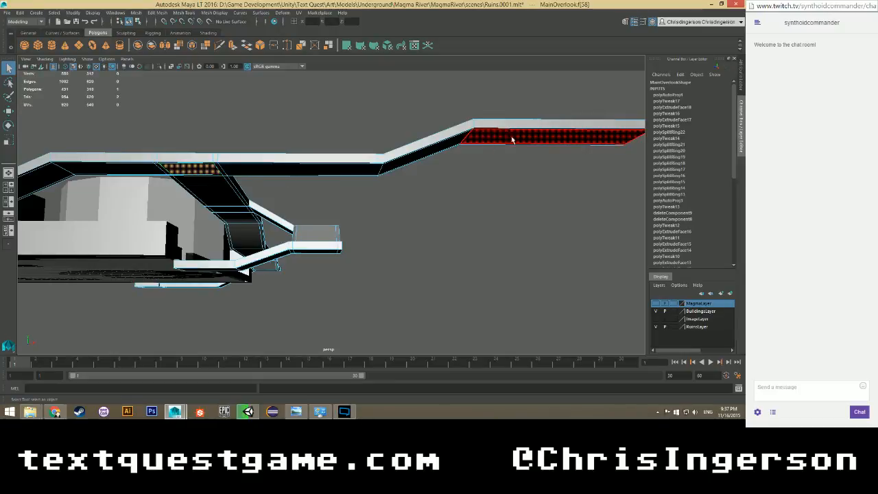
Inspect the MainOverlook walkway from below, from above and from its outer side.
{"action": "left_click_drag", "start_coordinate": [300, 261], "coordinate": [178, 206], "text": "alt"}
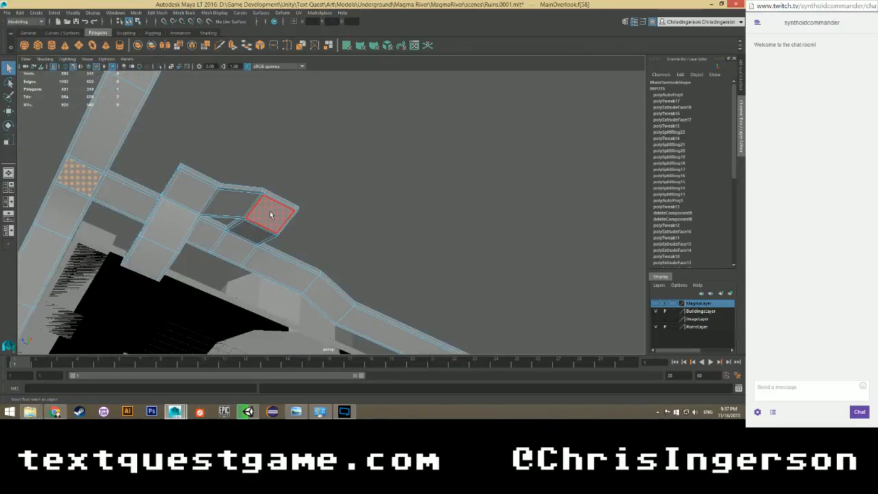
{"action": "left_click_drag", "start_coordinate": [269, 237], "coordinate": [259, 253], "text": "alt"}
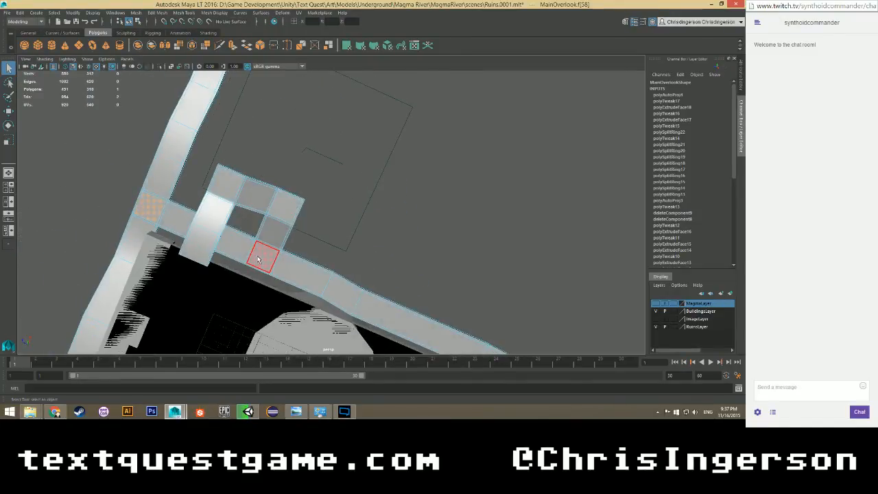
{"action": "left_click_drag", "start_coordinate": [289, 286], "coordinate": [441, 255], "text": "alt"}
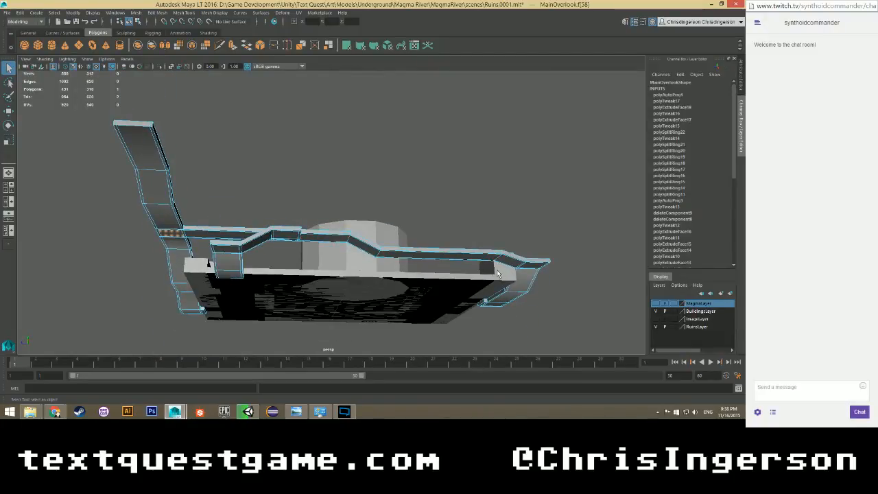
{"action": "left_click_drag", "start_coordinate": [439, 259], "coordinate": [276, 243], "text": "alt"}
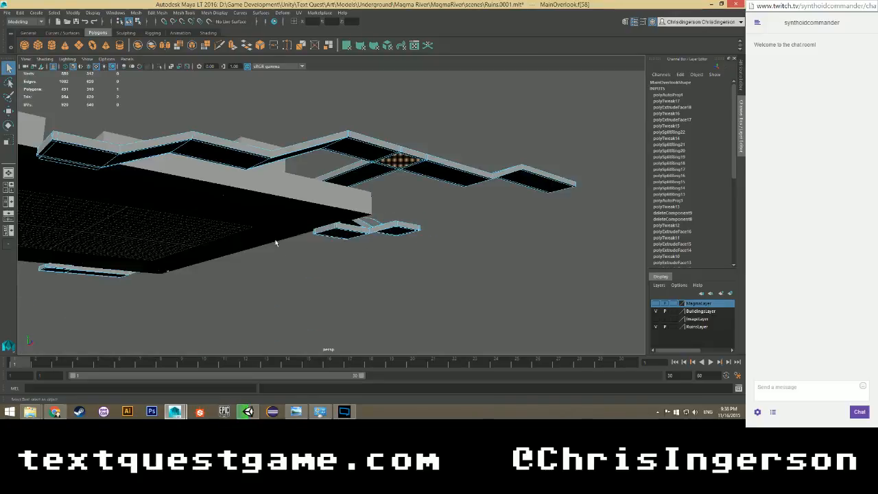
{"action": "left_click", "coordinate": [229, 157]}
{"action": "left_click_drag", "start_coordinate": [320, 177], "coordinate": [291, 158], "text": "alt"}
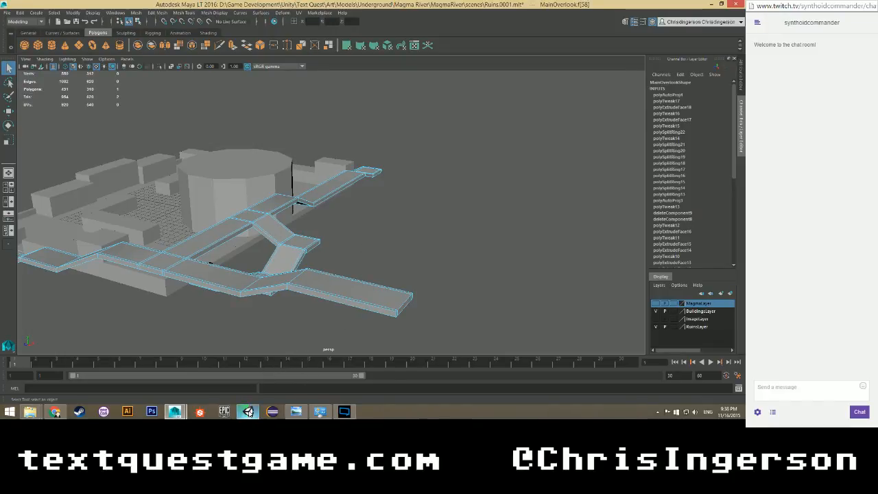
Switch to Unity and check the lighting build and the scene's Baked GI settings.
{"action": "left_click", "coordinate": [245, 389]}
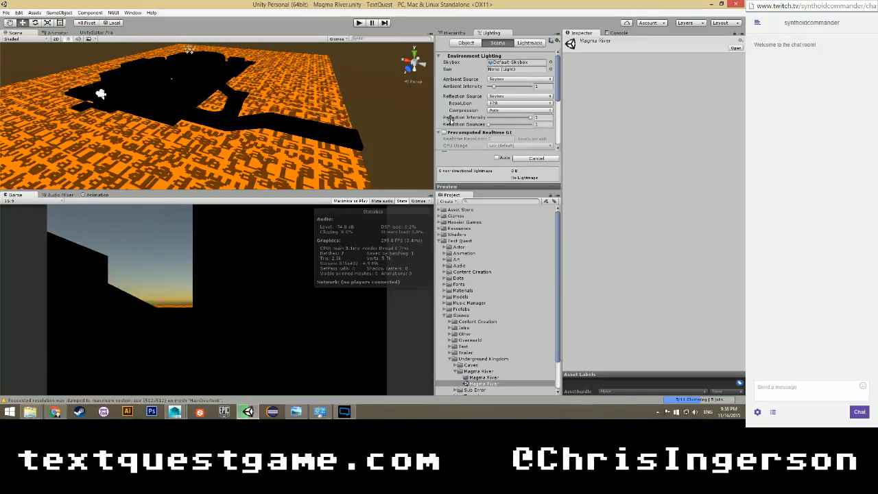
{"action": "scroll", "coordinate": [451, 120], "scroll_direction": "down", "scroll_amount": 5}
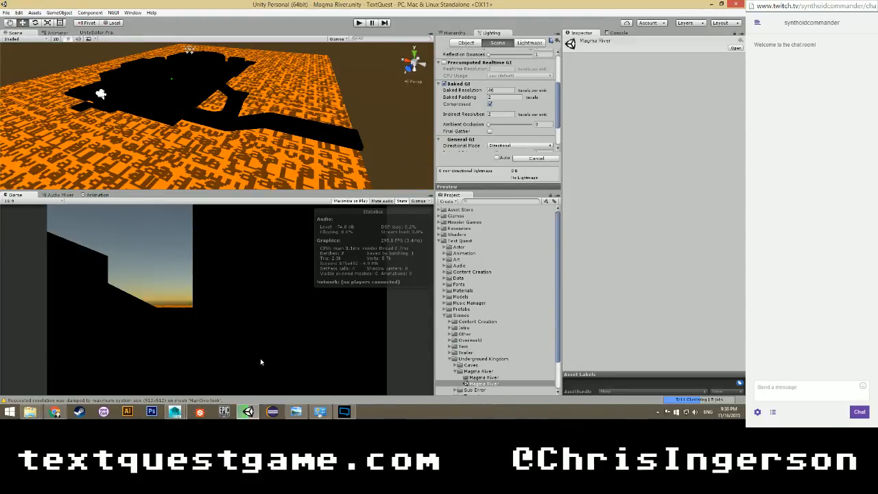
Switch back to Maya and select MainOverlook's thin top border faces around the stepped arm's end and along its outer edge.
{"action": "left_click", "coordinate": [175, 411]}
{"action": "scroll", "coordinate": [297, 182], "scroll_direction": "up", "scroll_amount": 5}
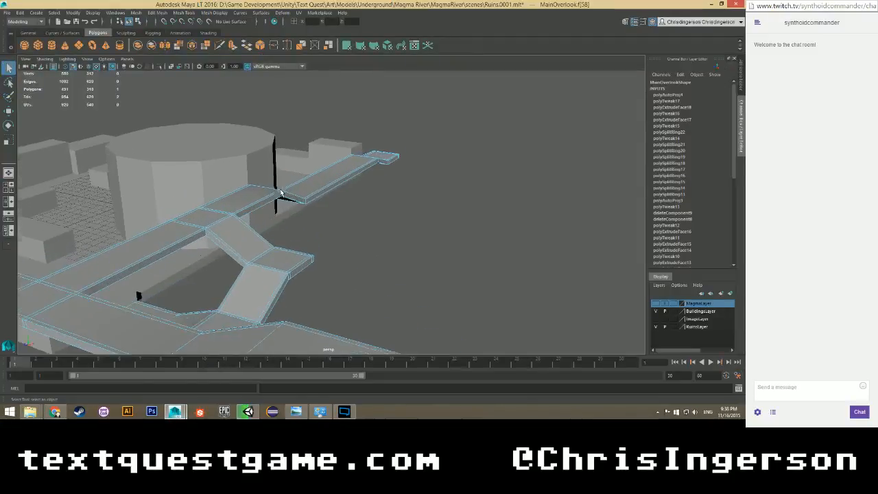
{"action": "scroll", "coordinate": [282, 193], "scroll_direction": "down", "scroll_amount": 2}
{"action": "mouse_move", "coordinate": [295, 190]}
{"action": "left_mouse_down", "text": "alt"}
{"action": "mouse_move", "coordinate": [237, 211]}
{"action": "mouse_move", "coordinate": [284, 200]}
{"action": "left_mouse_up", "text": "alt"}
{"action": "middle_click_drag", "start_coordinate": [185, 210], "coordinate": [391, 206], "text": "alt"}
{"action": "scroll", "coordinate": [184, 211], "scroll_direction": "up", "scroll_amount": 2}
{"action": "left_click_drag", "start_coordinate": [122, 211], "coordinate": [164, 224], "text": "alt"}
{"action": "middle_click_drag", "start_coordinate": [165, 225], "coordinate": [201, 204], "text": "alt"}
{"action": "left_click_drag", "start_coordinate": [201, 204], "coordinate": [243, 266], "text": "alt"}
{"action": "middle_click_drag", "start_coordinate": [226, 290], "coordinate": [199, 213], "text": "alt"}
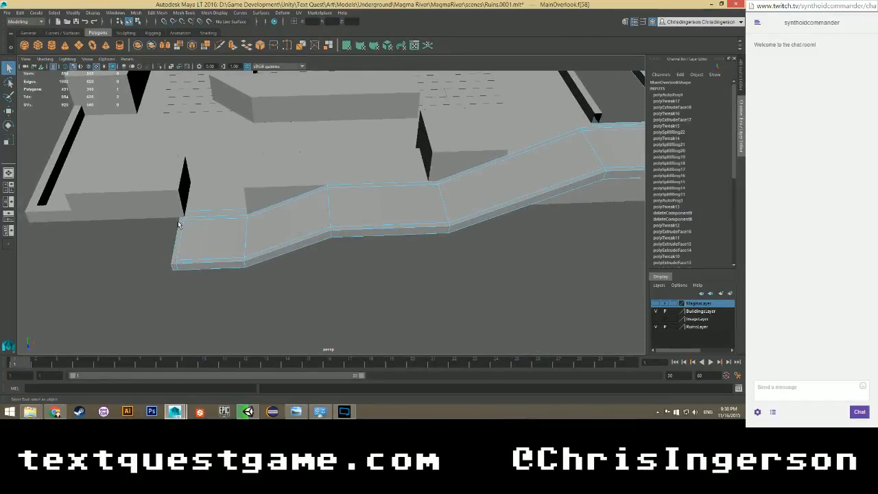
{"action": "scroll", "coordinate": [168, 224], "scroll_direction": "up", "scroll_amount": 3}
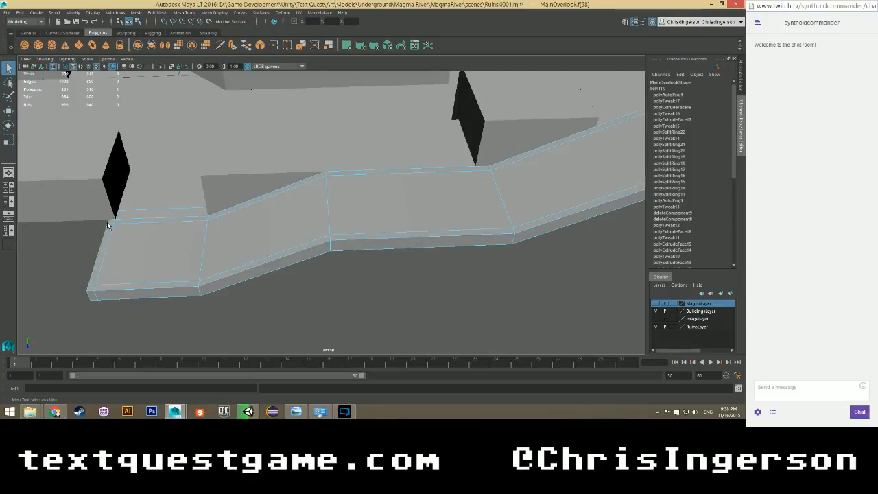
{"action": "left_click", "coordinate": [106, 243], "text": "shift"}
{"action": "left_click", "coordinate": [91, 287], "text": "shift"}
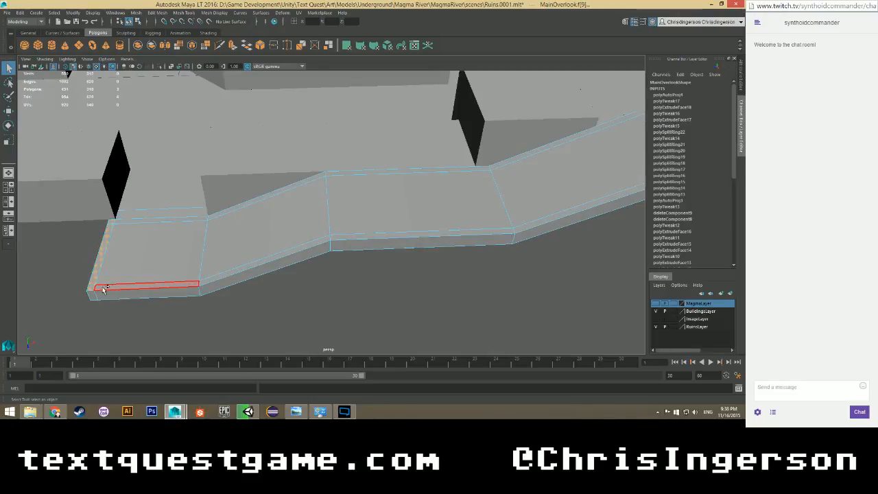
{"action": "left_click", "coordinate": [105, 286], "text": "shift"}
{"action": "left_click", "coordinate": [206, 279], "text": "shift"}
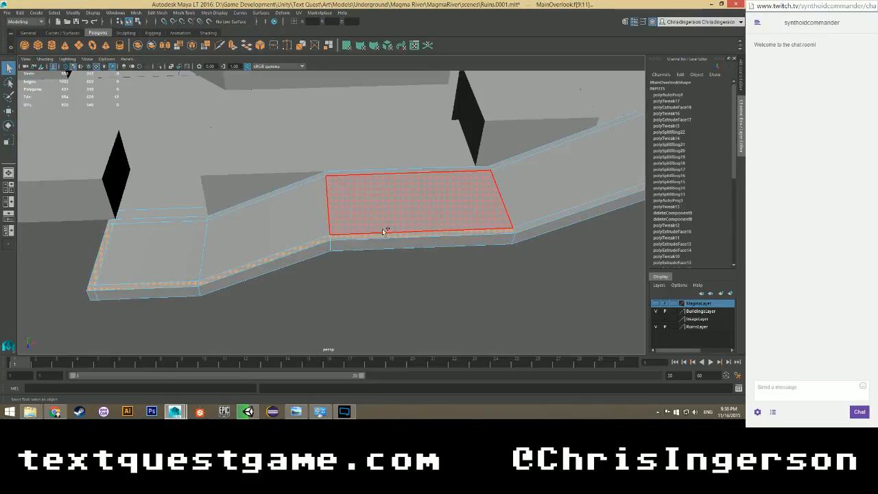
Extend the border selection along the arm's outer edge, using the top view, past the crossing and around its far end.
{"action": "scroll", "coordinate": [369, 221], "scroll_direction": "down", "scroll_amount": 1}
{"action": "left_click_drag", "start_coordinate": [369, 217], "coordinate": [465, 179], "text": "alt"}
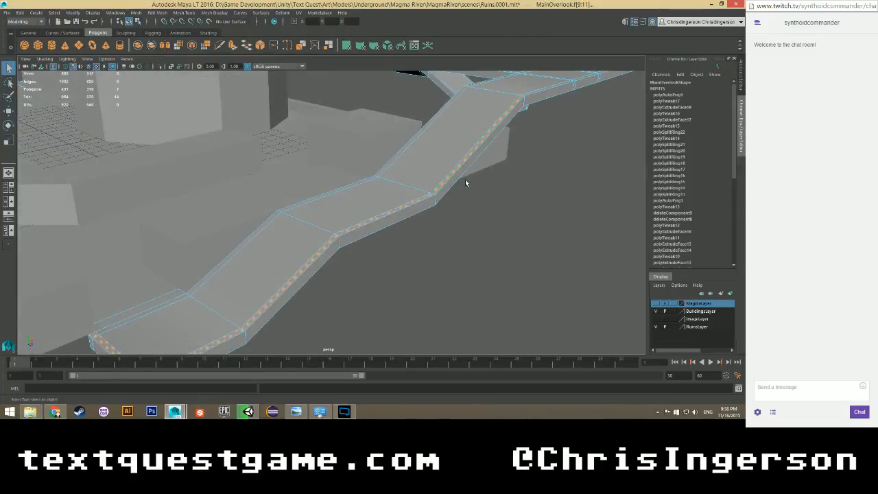
{"action": "left_click_drag", "start_coordinate": [516, 155], "coordinate": [455, 208], "text": "alt"}
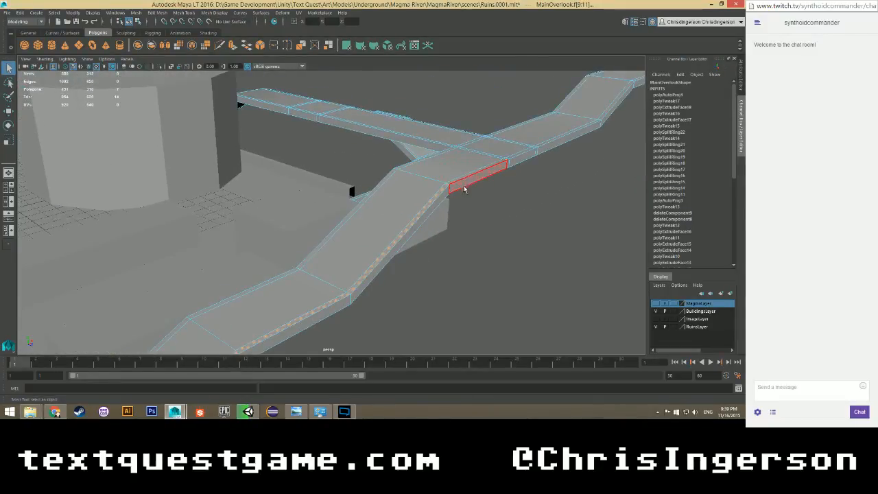
{"action": "key", "text": "space"}
{"action": "key", "text": "space"}
{"action": "scroll", "coordinate": [244, 209], "scroll_direction": "down", "scroll_amount": 3}
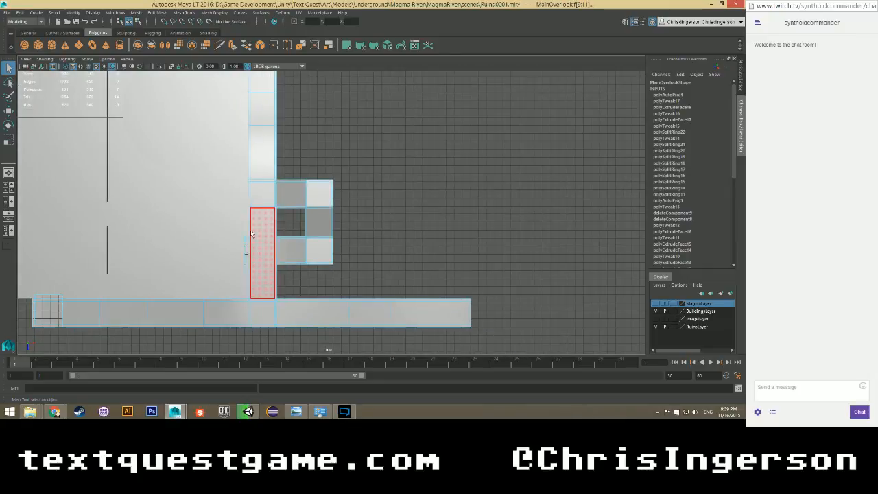
{"action": "middle_click_drag", "start_coordinate": [250, 240], "coordinate": [283, 202], "text": "alt"}
{"action": "scroll", "coordinate": [254, 221], "scroll_direction": "up", "scroll_amount": 5}
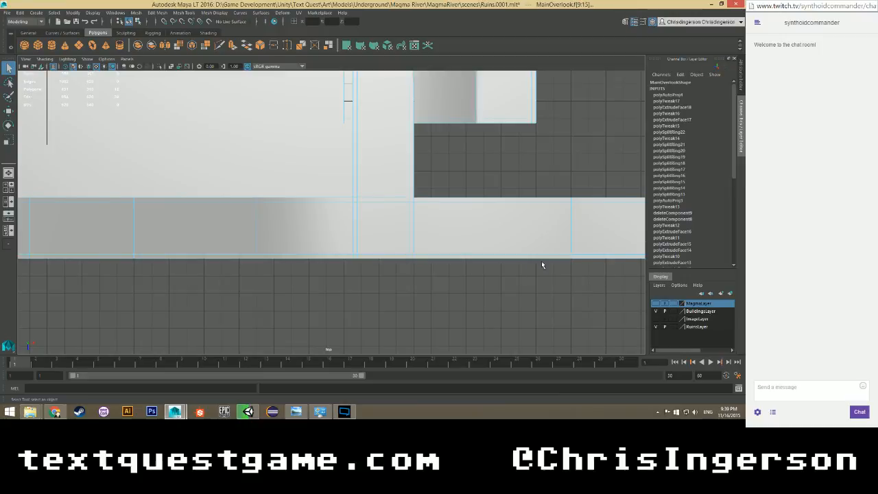
{"action": "middle_click_drag", "start_coordinate": [541, 265], "coordinate": [275, 264], "text": "alt"}
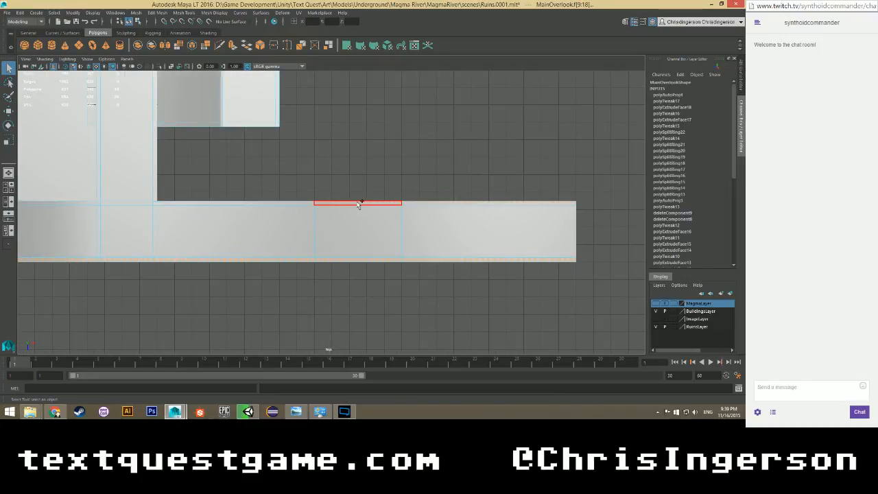
Add the arm's inner border faces on both sides of the crossing and the adjoining border strips of the straight section.
{"action": "left_click", "coordinate": [183, 205]}
{"action": "middle_click_drag", "start_coordinate": [102, 198], "coordinate": [247, 226], "text": "alt"}
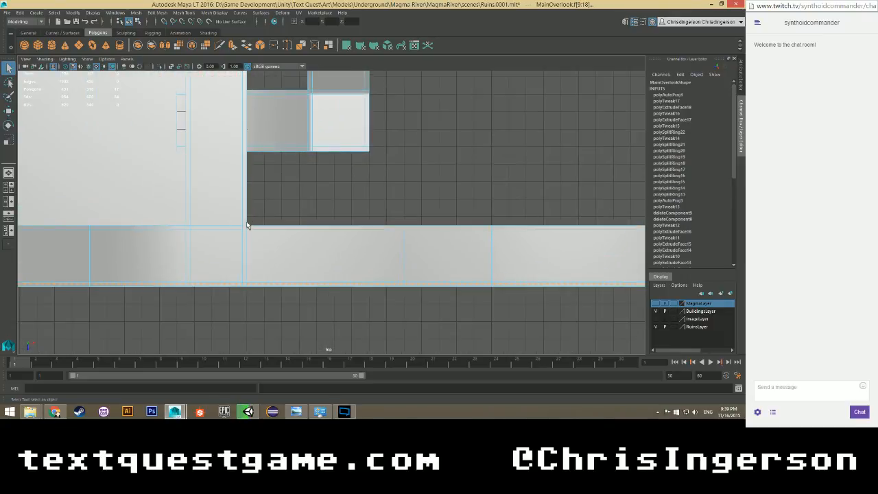
{"action": "left_click", "coordinate": [188, 226]}
{"action": "middle_click_drag", "start_coordinate": [77, 252], "coordinate": [325, 267], "text": "alt"}
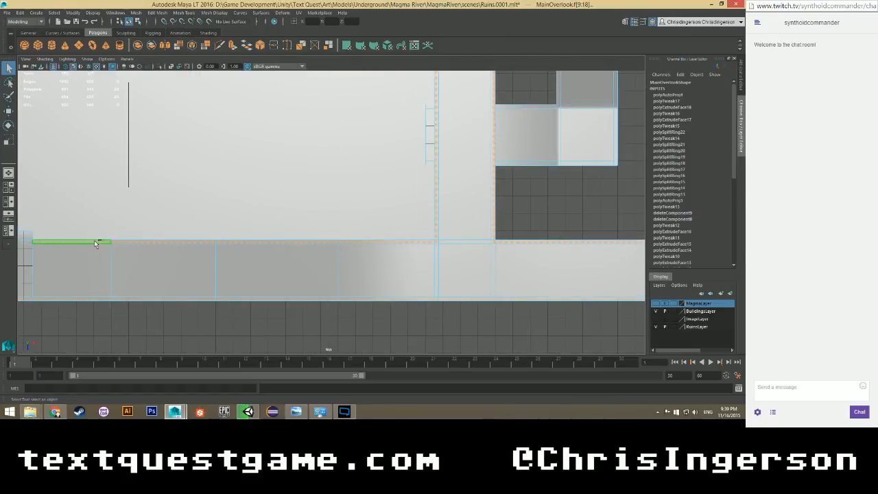
Add the border faces along both sides of the straight walkway section beyond the small side loop.
{"action": "scroll", "coordinate": [192, 239], "scroll_direction": "down", "scroll_amount": 3}
{"action": "middle_click_drag", "start_coordinate": [264, 214], "coordinate": [121, 276], "text": "alt"}
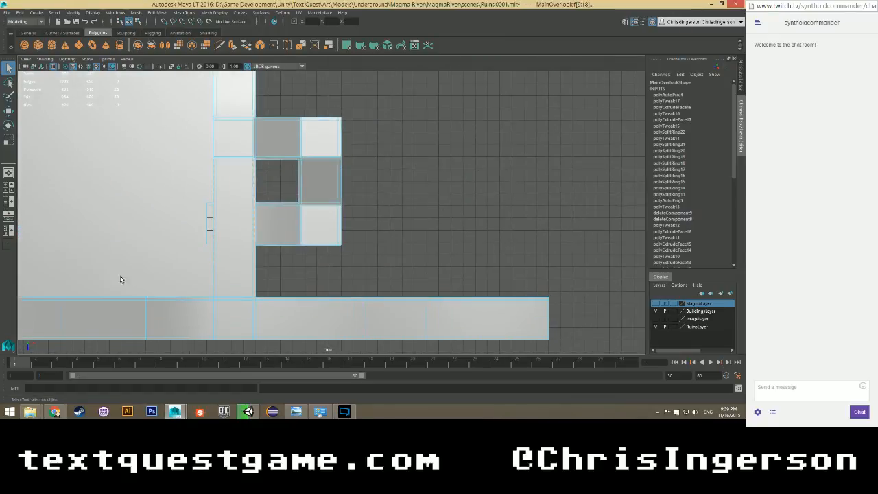
{"action": "scroll", "coordinate": [189, 270], "scroll_direction": "up", "scroll_amount": 3}
{"action": "middle_click_drag", "start_coordinate": [168, 161], "coordinate": [233, 265], "text": "alt"}
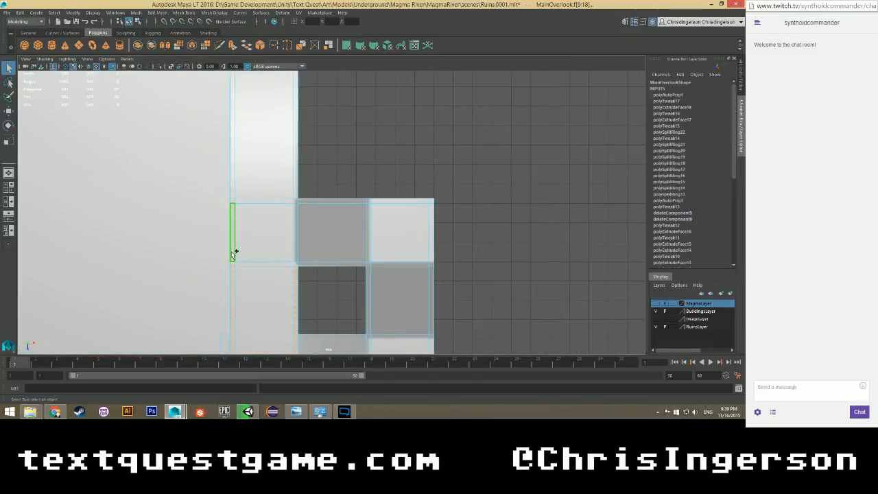
{"action": "left_click", "coordinate": [297, 186], "text": "shift"}
{"action": "middle_click_drag", "start_coordinate": [321, 133], "coordinate": [314, 281], "text": "alt"}
{"action": "left_click", "coordinate": [291, 205], "text": "shift"}
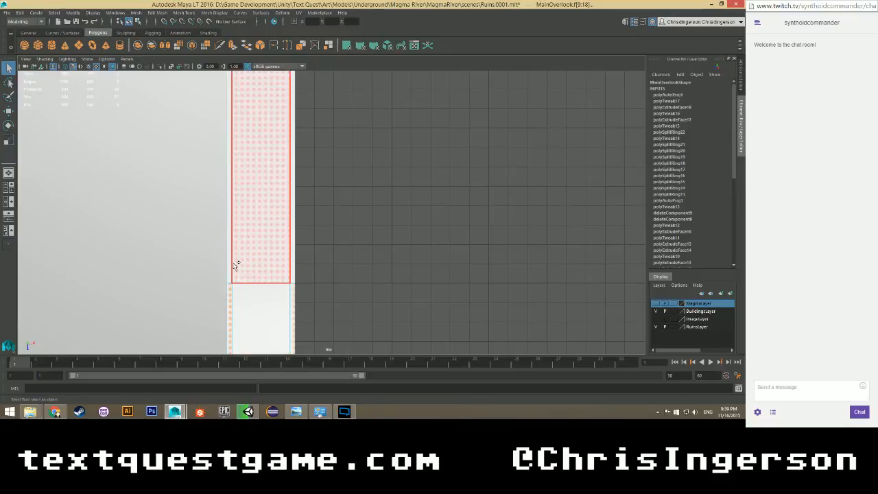
{"action": "left_click", "coordinate": [230, 263], "text": "shift"}
{"action": "left_click", "coordinate": [294, 250], "text": "shift"}
{"action": "middle_click_drag", "start_coordinate": [276, 171], "coordinate": [277, 419], "text": "alt"}
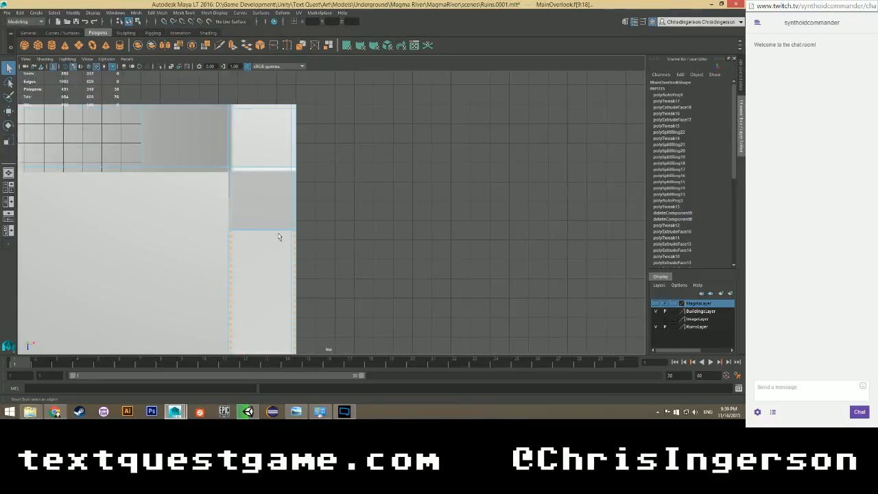
Add the border faces around the corner where the straight section meets the walkway's opposite arm.
{"action": "left_click", "coordinate": [230, 203], "text": "shift"}
{"action": "left_click", "coordinate": [231, 169], "text": "shift"}
{"action": "left_click", "coordinate": [295, 157], "text": "shift"}
{"action": "left_click", "coordinate": [294, 107], "text": "shift"}
{"action": "left_click", "coordinate": [277, 107], "text": "shift"}
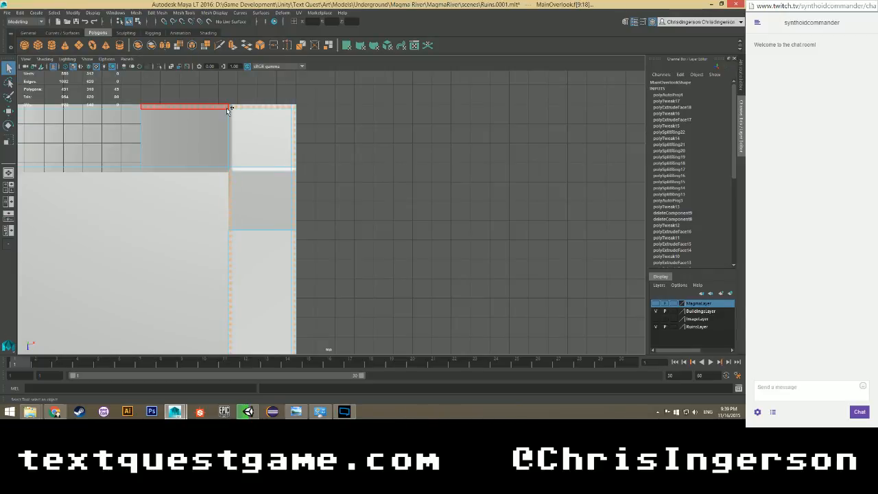
{"action": "left_click", "coordinate": [227, 107], "text": "shift"}
{"action": "left_click", "coordinate": [230, 107], "text": "shift"}
Add the border faces along both sides of the opposite arm and around its end.
{"action": "left_click", "coordinate": [204, 172], "text": "shift"}
{"action": "middle_click_drag", "start_coordinate": [204, 172], "coordinate": [323, 186], "text": "alt"}
{"action": "left_click", "coordinate": [326, 180], "text": "shift"}
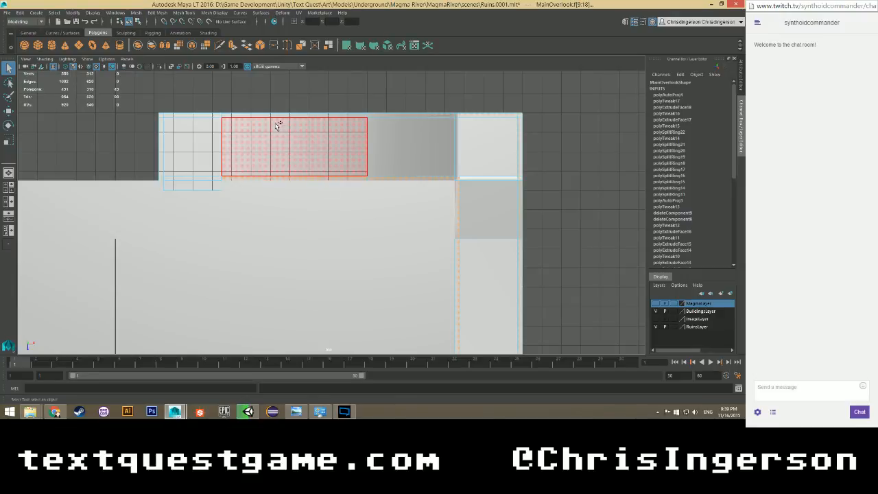
{"action": "left_click", "coordinate": [274, 114], "text": "shift"}
{"action": "left_click", "coordinate": [201, 117], "text": "shift"}
{"action": "left_click", "coordinate": [160, 116], "text": "shift"}
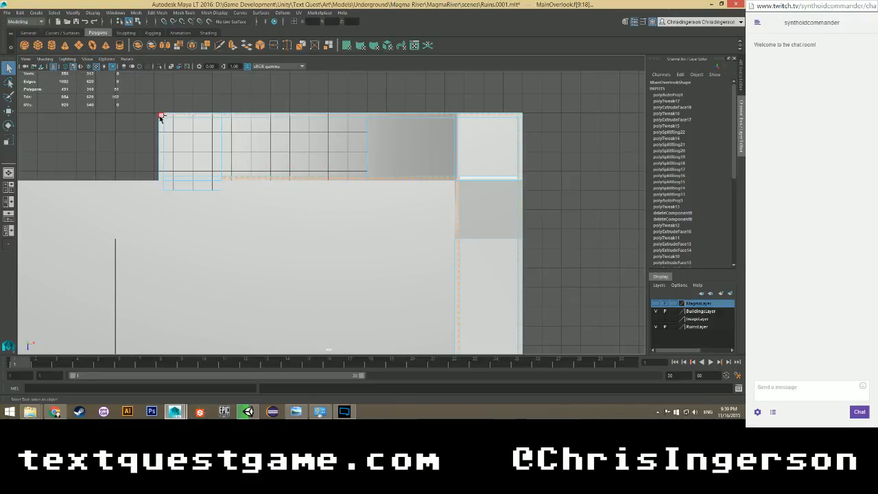
{"action": "left_click", "coordinate": [161, 141], "text": "shift"}
{"action": "left_click", "coordinate": [162, 179], "text": "shift"}
{"action": "scroll", "coordinate": [303, 199], "scroll_direction": "down", "scroll_amount": 3}
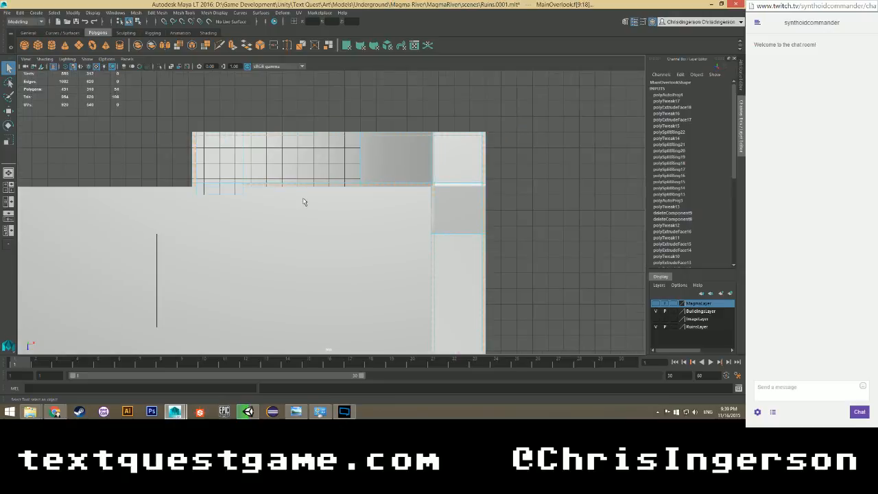
Add the inner and outer border faces of the small side loop to the selection.
{"action": "middle_click_drag", "start_coordinate": [444, 284], "coordinate": [289, 151], "text": "alt"}
{"action": "middle_click_drag", "start_coordinate": [295, 326], "coordinate": [232, 151], "text": "alt"}
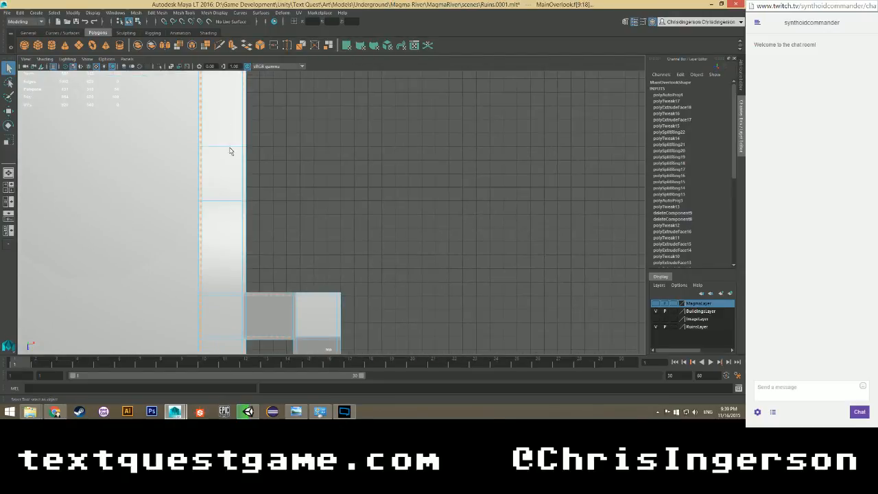
{"action": "middle_click_drag", "start_coordinate": [280, 300], "coordinate": [233, 187], "text": "alt"}
{"action": "scroll", "coordinate": [241, 212], "scroll_direction": "up", "scroll_amount": 3}
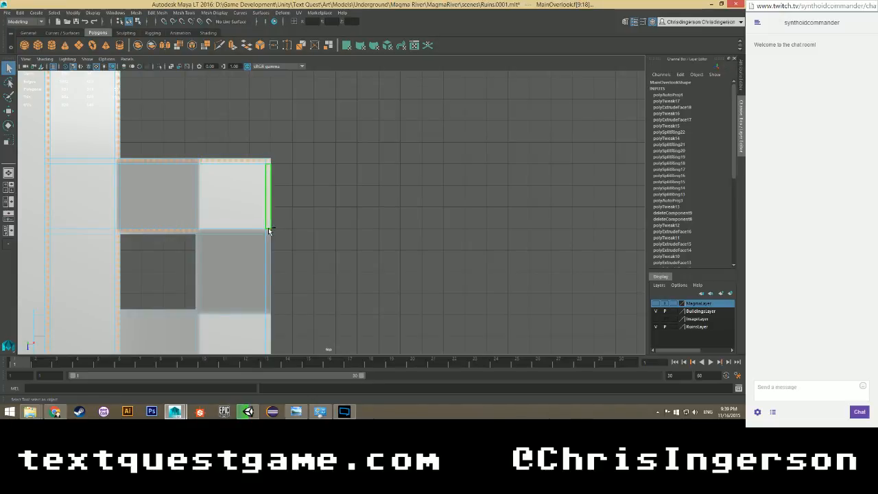
{"action": "middle_click_drag", "start_coordinate": [245, 313], "coordinate": [297, 206], "text": "alt"}
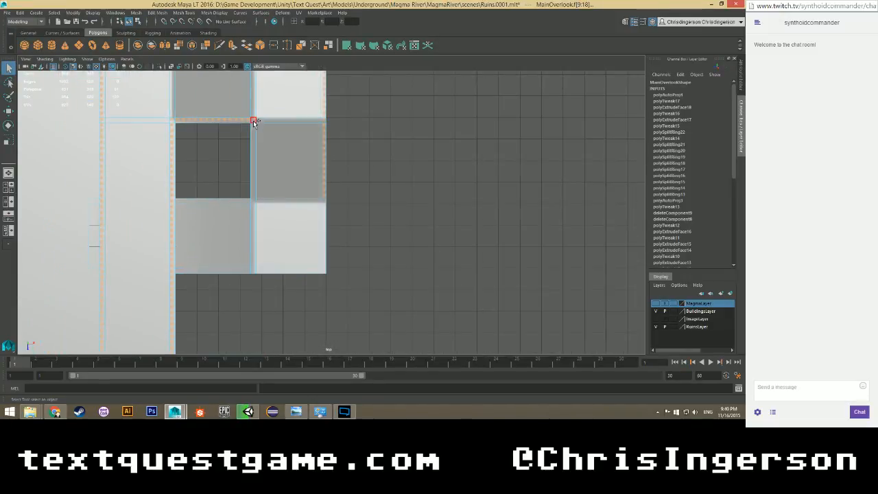
{"action": "left_click", "coordinate": [254, 195]}
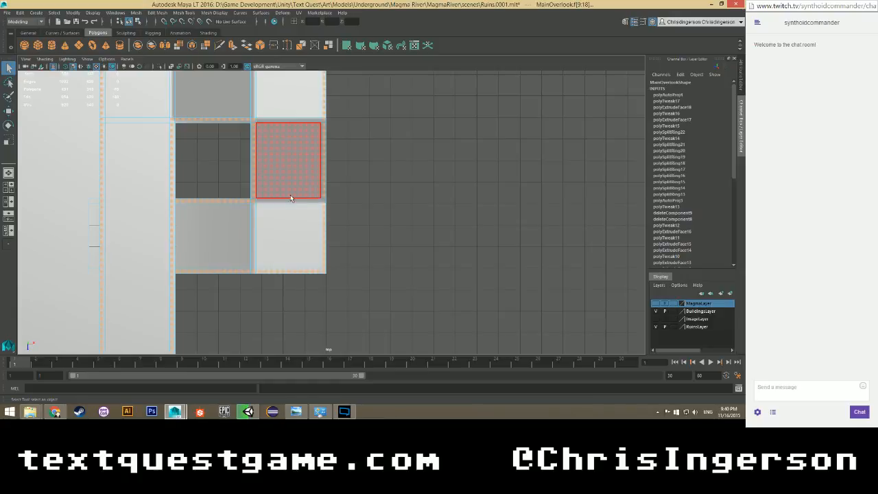
Return to the perspective view, add the side loop's remaining lower ramp border faces and check the selection around the walkway.
{"action": "key", "text": "space"}
{"action": "key", "text": "space"}
{"action": "left_click_drag", "start_coordinate": [405, 182], "coordinate": [296, 238], "text": "alt"}
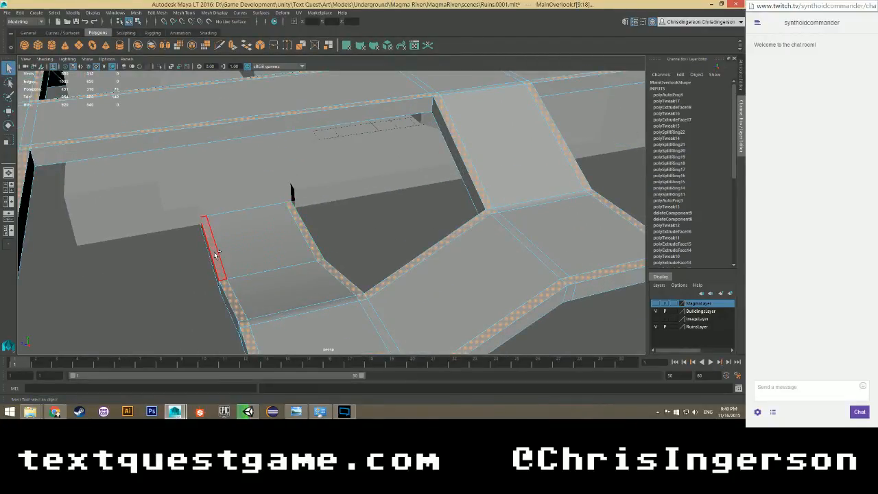
{"action": "left_click_drag", "start_coordinate": [206, 245], "coordinate": [318, 271], "text": "alt"}
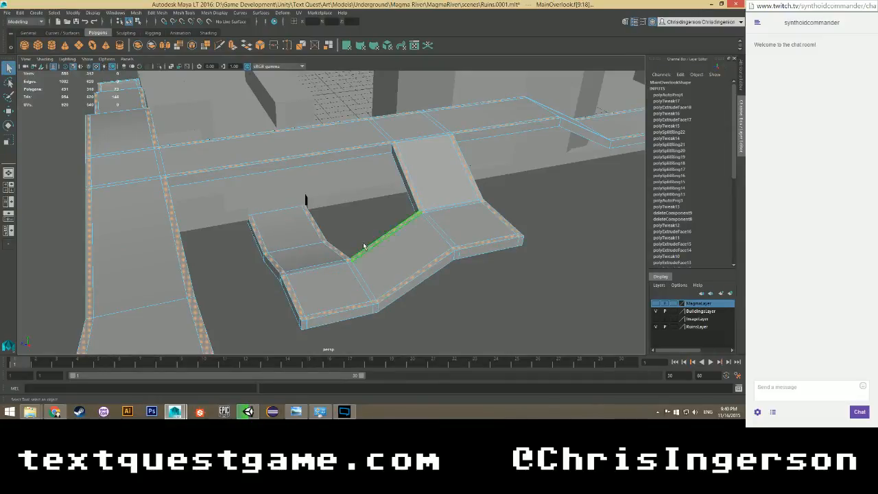
{"action": "left_click_drag", "start_coordinate": [363, 245], "coordinate": [353, 211], "text": "alt"}
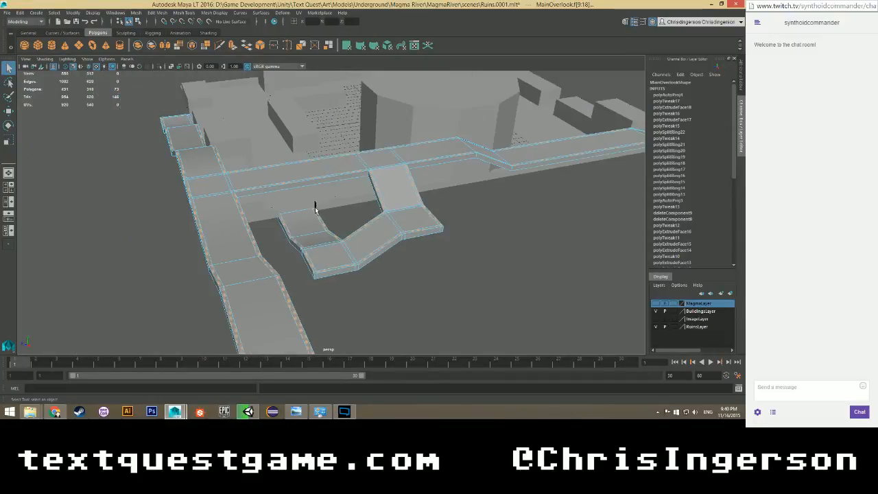
{"action": "left_click_drag", "start_coordinate": [277, 199], "coordinate": [342, 218], "text": "alt"}
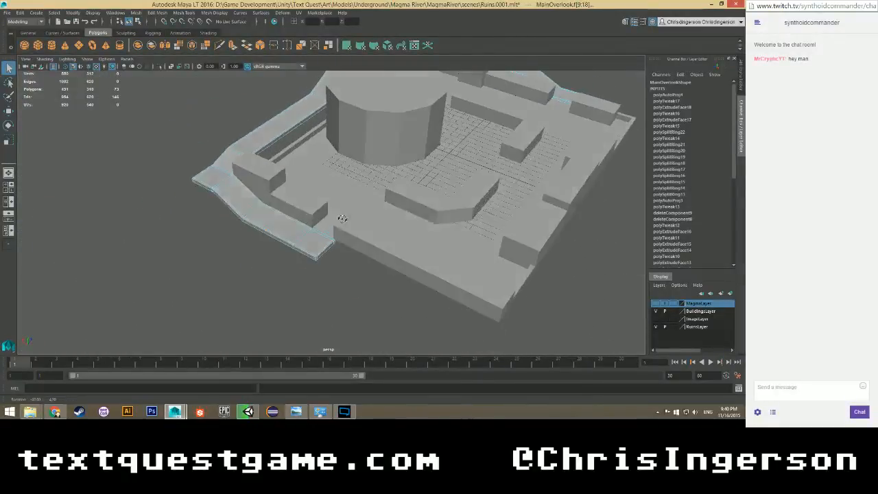
Add the lower ramp's end border face to the selection, extrude all selected border faces and raise them slightly.
{"action": "scroll", "coordinate": [343, 218], "scroll_direction": "up", "scroll_amount": 5}
{"action": "left_click", "coordinate": [323, 295]}
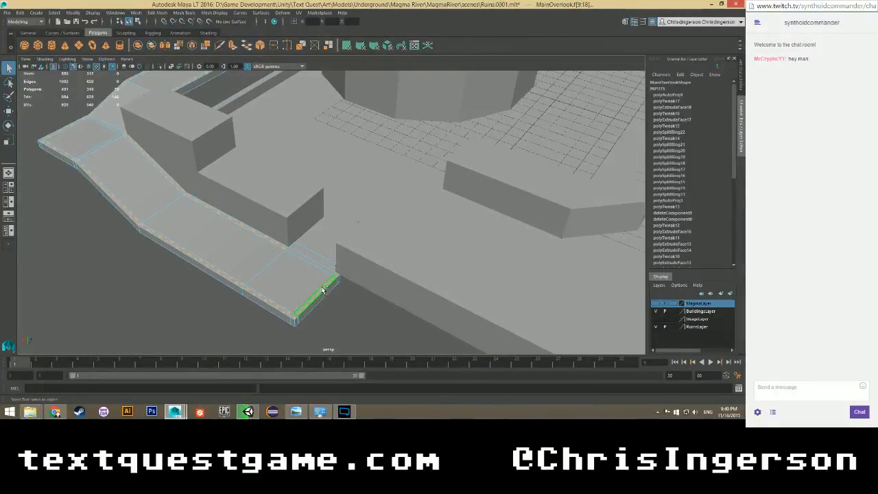
{"action": "right_click_drag", "start_coordinate": [320, 253], "coordinate": [320, 283], "text": "shift"}
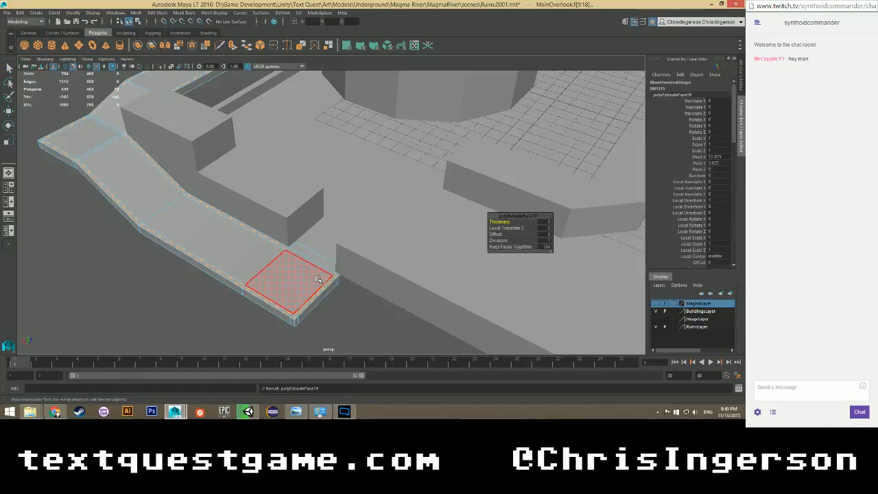
{"action": "key", "text": "w"}
{"action": "left_click_drag", "start_coordinate": [310, 272], "coordinate": [399, 140], "text": "alt"}
{"action": "middle_click_drag", "start_coordinate": [205, 130], "coordinate": [251, 185], "text": "alt"}
{"action": "scroll", "coordinate": [245, 185], "scroll_direction": "up", "scroll_amount": 8}
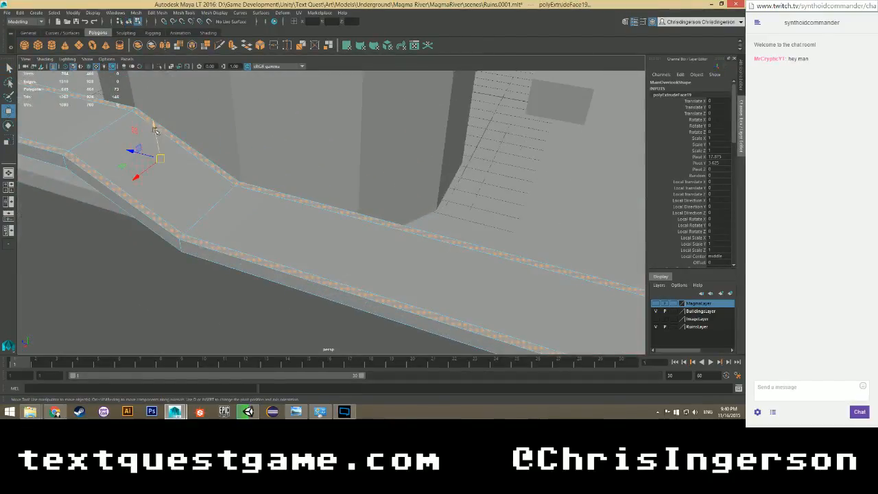
{"action": "left_click_drag", "start_coordinate": [155, 127], "coordinate": [153, 122]}
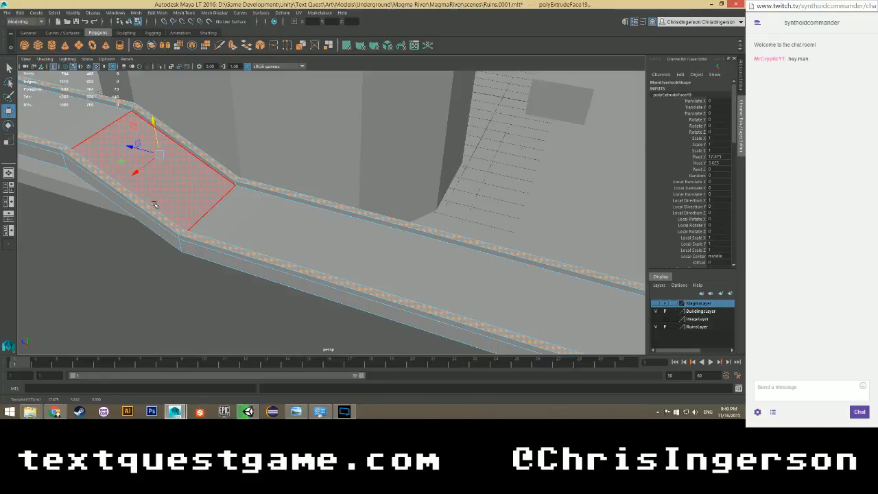
Undo the last raise and lift the extruded border faces again by a small amount to form a low curb.
{"action": "scroll", "coordinate": [154, 201], "scroll_direction": "up", "scroll_amount": 2}
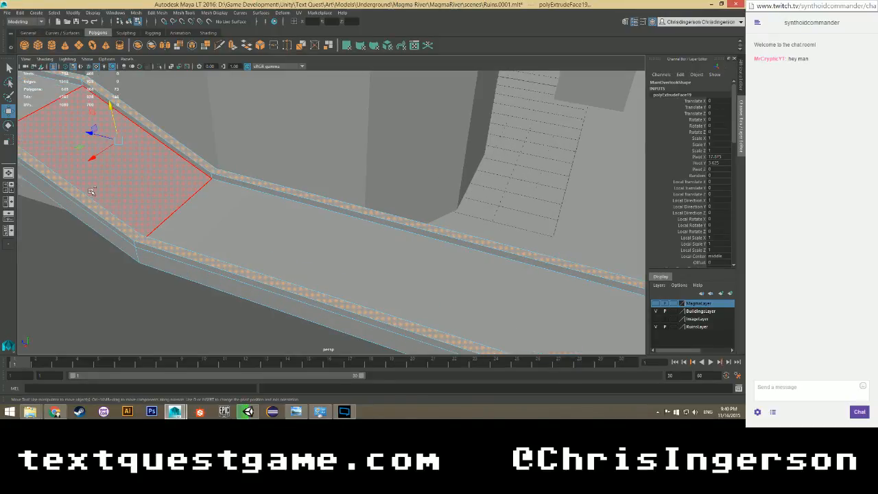
{"action": "key", "text": "ctrl+z"}
{"action": "left_click", "coordinate": [112, 114]}
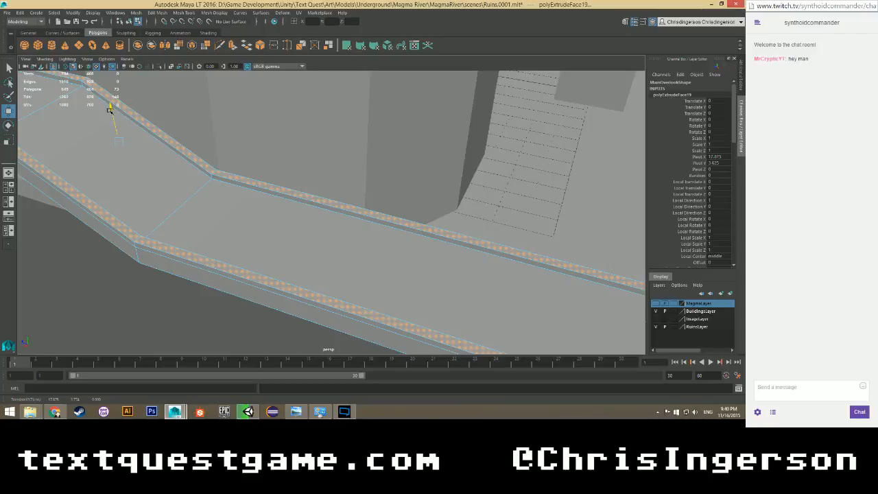
{"action": "left_click_drag", "start_coordinate": [110, 108], "coordinate": [110, 107]}
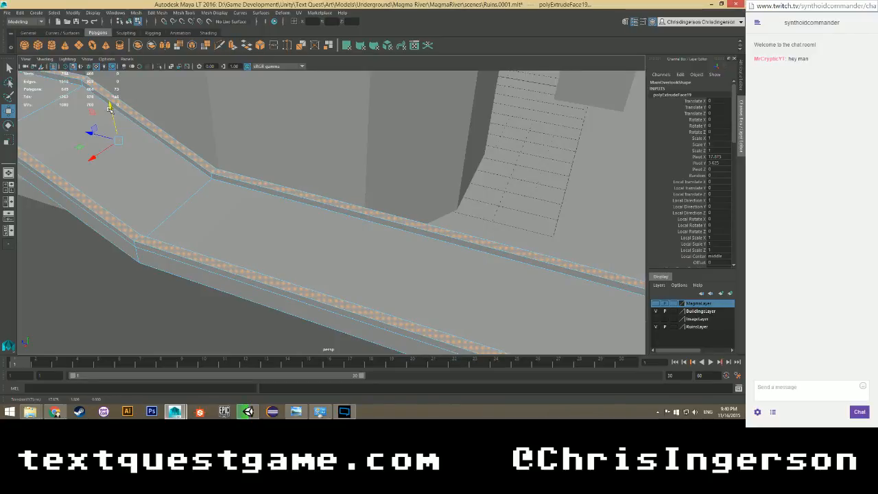
Fine-tune the height of the extruded border faces and check the raised edge around the walkway and side loop.
{"action": "scroll", "coordinate": [98, 159], "scroll_direction": "up", "scroll_amount": 5}
{"action": "middle_click_drag", "start_coordinate": [98, 159], "coordinate": [284, 175], "text": "alt"}
{"action": "scroll", "coordinate": [286, 242], "scroll_direction": "up", "scroll_amount": 5}
{"action": "scroll", "coordinate": [285, 241], "scroll_direction": "down", "scroll_amount": 4}
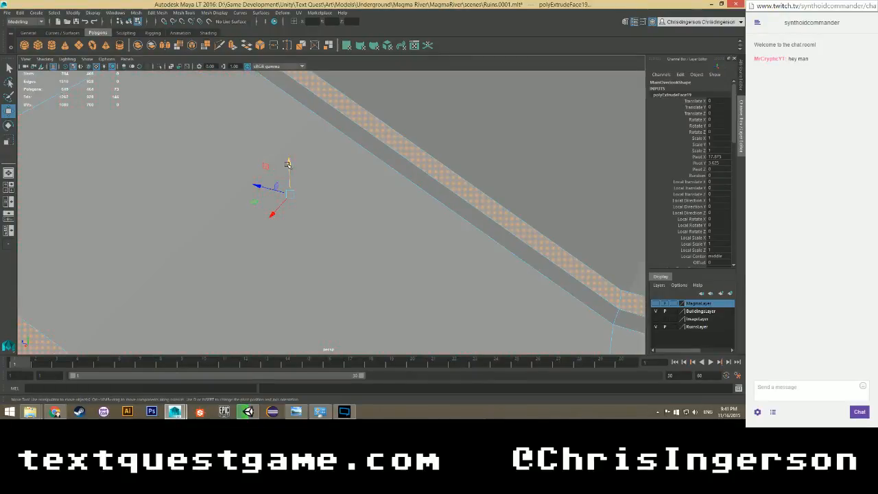
{"action": "left_click_drag", "start_coordinate": [288, 163], "coordinate": [288, 164]}
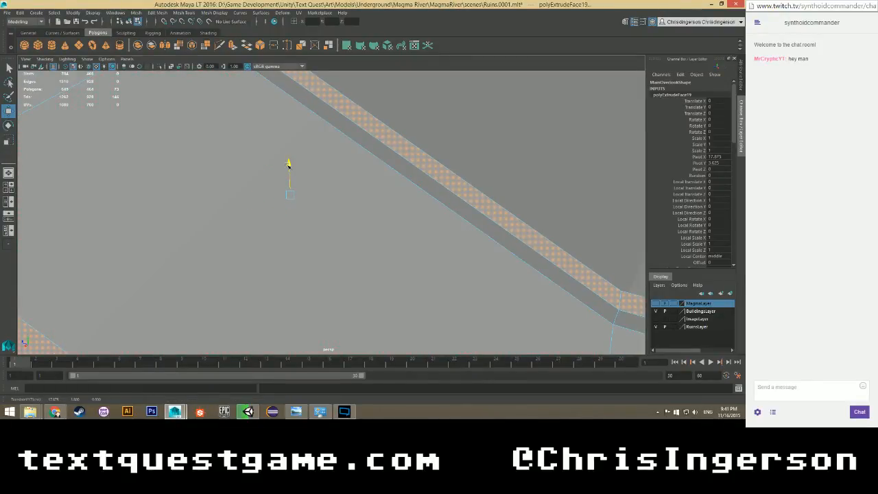
{"action": "scroll", "coordinate": [288, 166], "scroll_direction": "down", "scroll_amount": 9}
{"action": "left_click_drag", "start_coordinate": [186, 202], "coordinate": [248, 201], "text": "alt"}
{"action": "scroll", "coordinate": [249, 202], "scroll_direction": "down", "scroll_amount": 5}
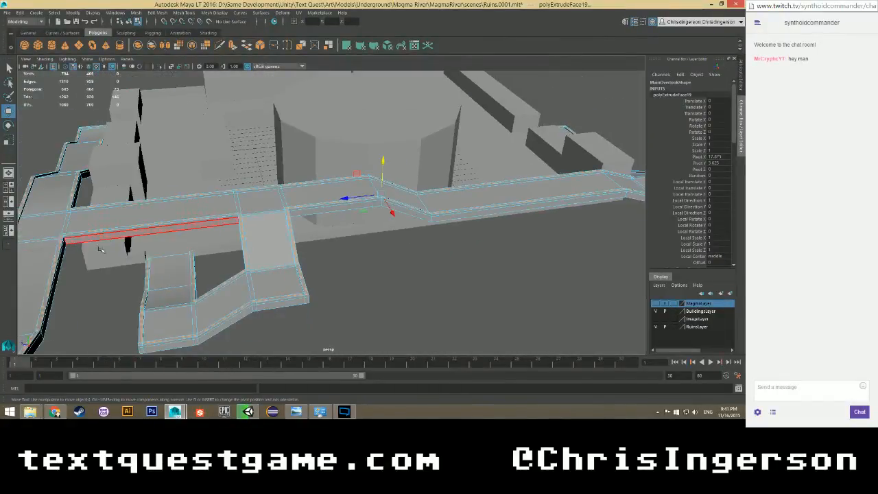
{"action": "middle_click_drag", "start_coordinate": [93, 247], "coordinate": [173, 229], "text": "alt"}
{"action": "left_click_drag", "start_coordinate": [172, 229], "coordinate": [88, 253], "text": "alt"}
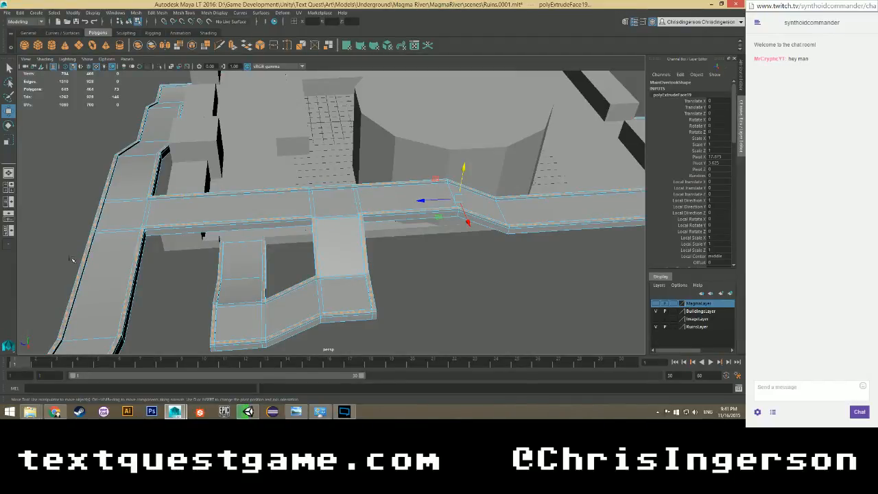
{"action": "left_click_drag", "start_coordinate": [367, 291], "coordinate": [352, 199], "text": "alt"}
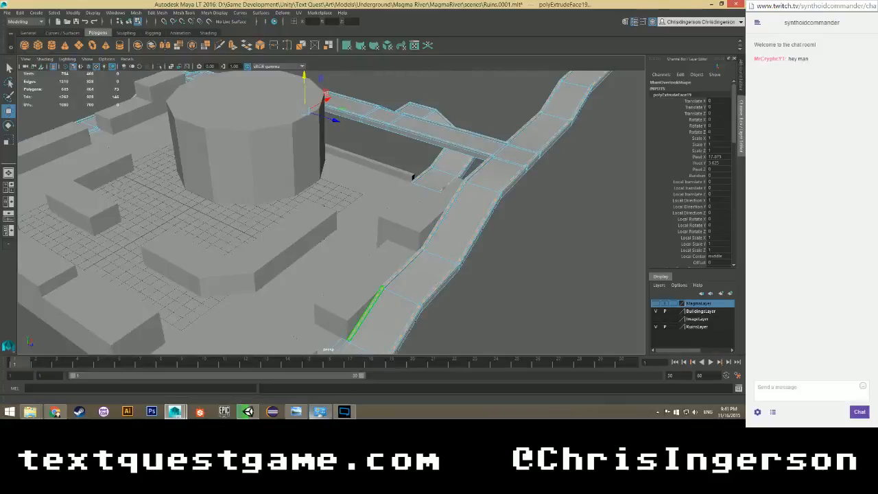
Switch to Unity, enable the Directional Light in the Magma River scene and save the scene.
{"action": "mouse_move", "coordinate": [250, 412]}
{"action": "left_click", "coordinate": [258, 380]}
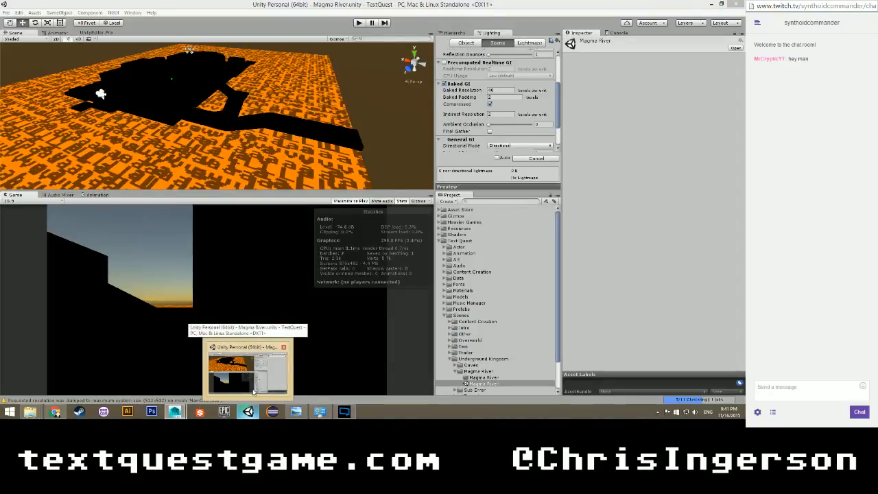
{"action": "left_click", "coordinate": [253, 393]}
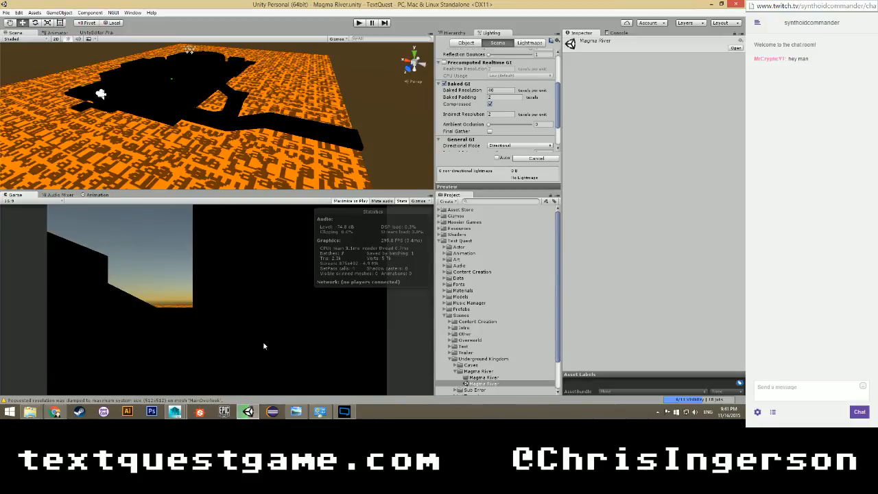
{"action": "left_click", "coordinate": [464, 33]}
{"action": "left_click", "coordinate": [462, 53]}
{"action": "left_click", "coordinate": [578, 41]}
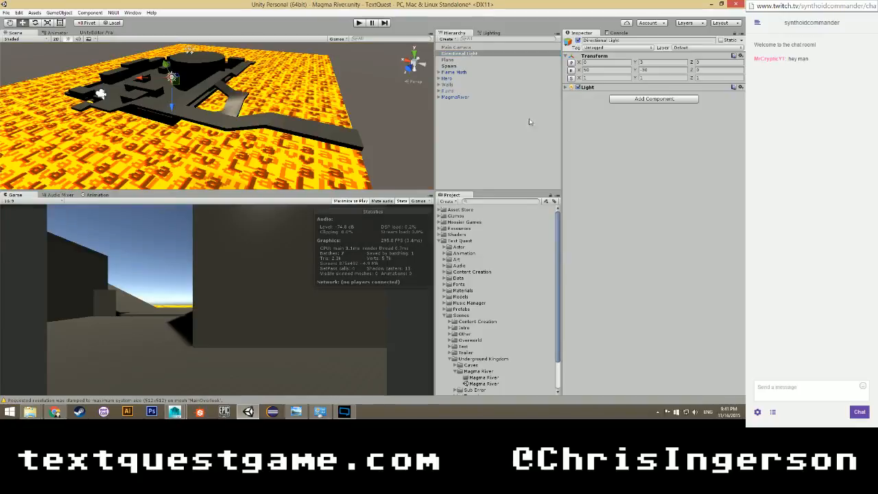
{"action": "left_click", "coordinate": [489, 159]}
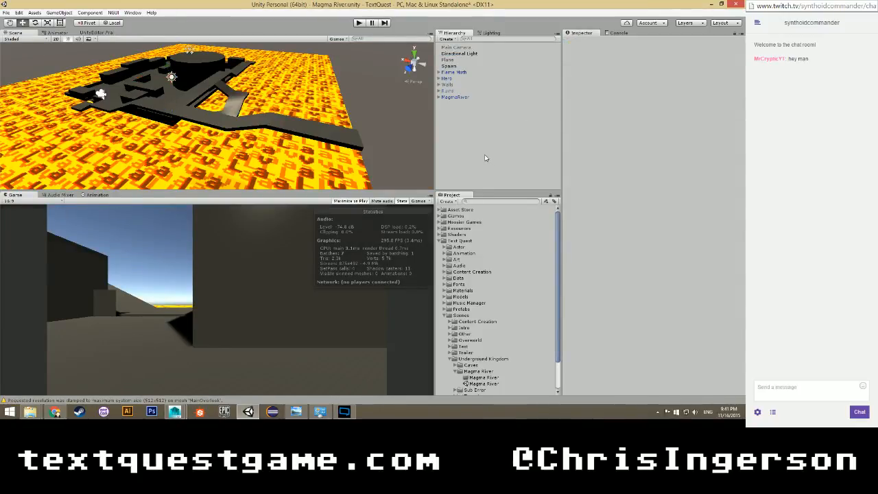
{"action": "key", "text": "ctrl+s"}
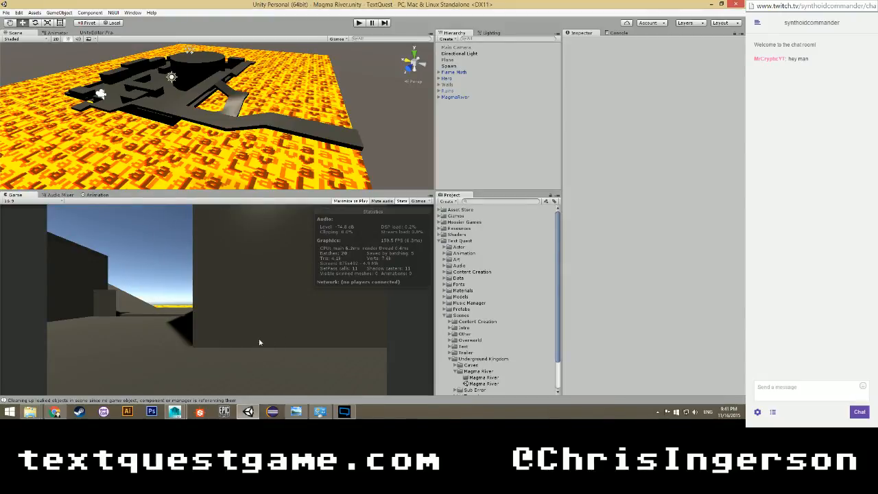
Switch back to Maya, return from face selection to object mode and select the whole MagmaRiver group.
{"action": "left_click", "coordinate": [173, 411]}
{"action": "left_click", "coordinate": [216, 362]}
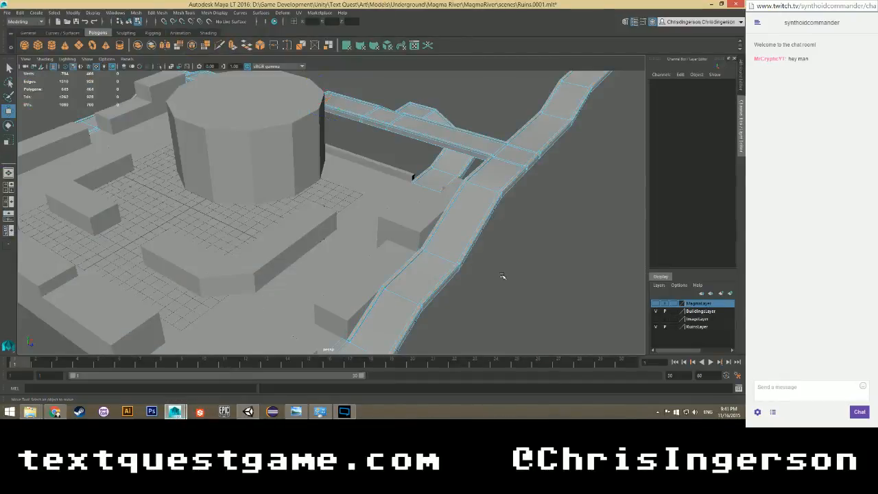
{"action": "left_click_drag", "start_coordinate": [500, 274], "coordinate": [323, 165], "text": "alt"}
{"action": "scroll", "coordinate": [351, 211], "scroll_direction": "down", "scroll_amount": 5}
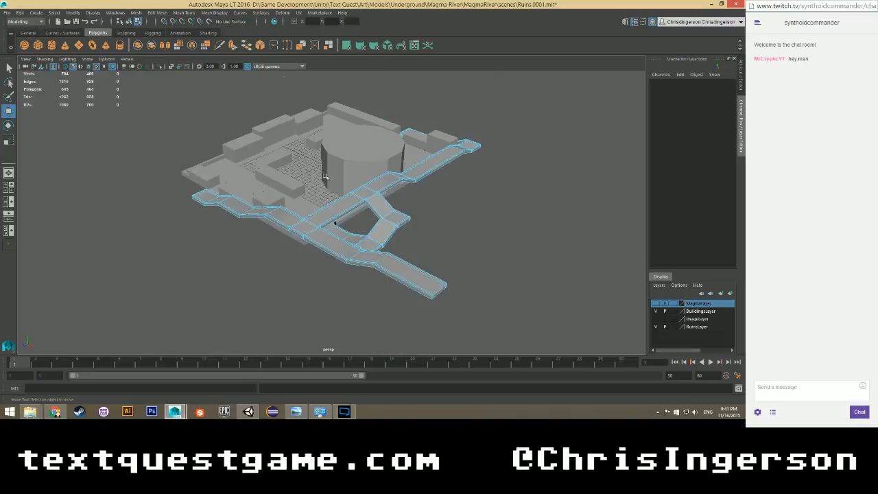
{"action": "right_click", "coordinate": [326, 170]}
{"action": "left_click", "coordinate": [326, 169]}
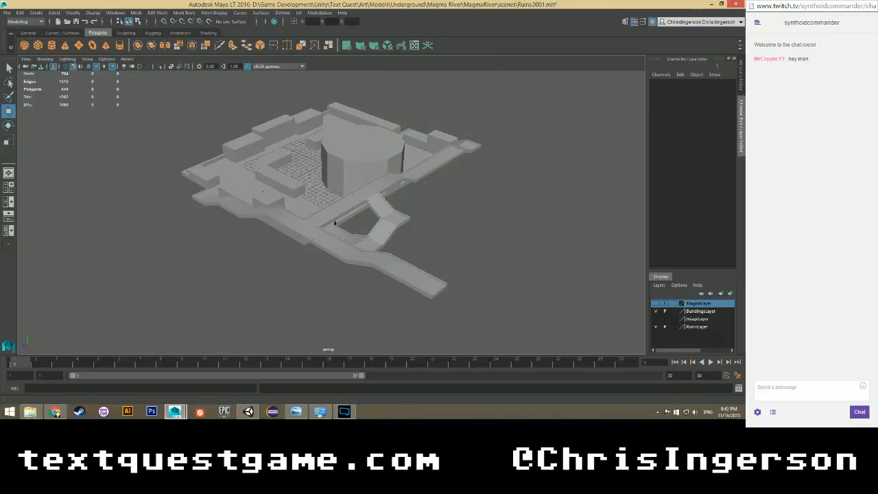
{"action": "left_click", "coordinate": [334, 222]}
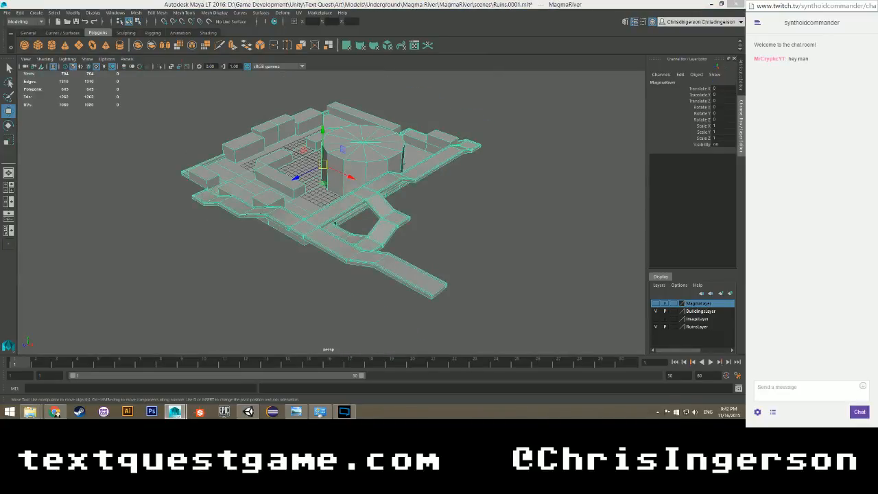
Save the scene and export the selected MagmaRiver group as FBX, replacing the existing MagmaRiver.fbx.
{"action": "left_click", "coordinate": [7, 13]}
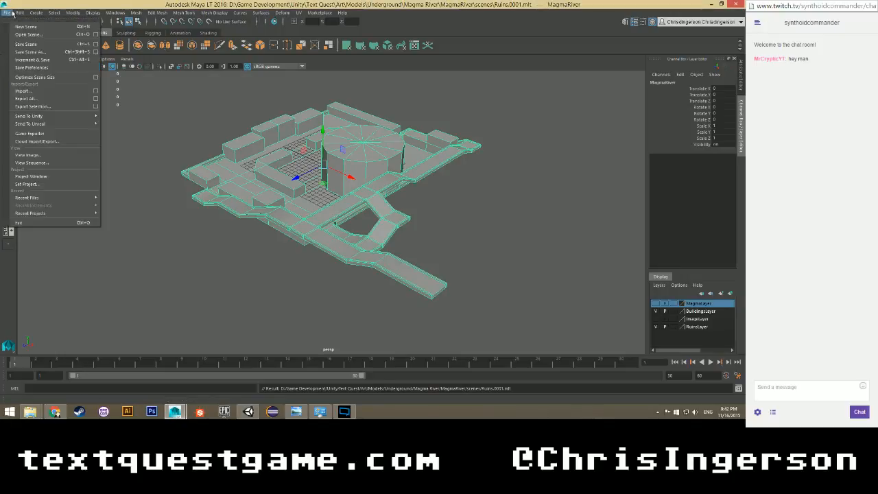
{"action": "left_click", "coordinate": [8, 13]}
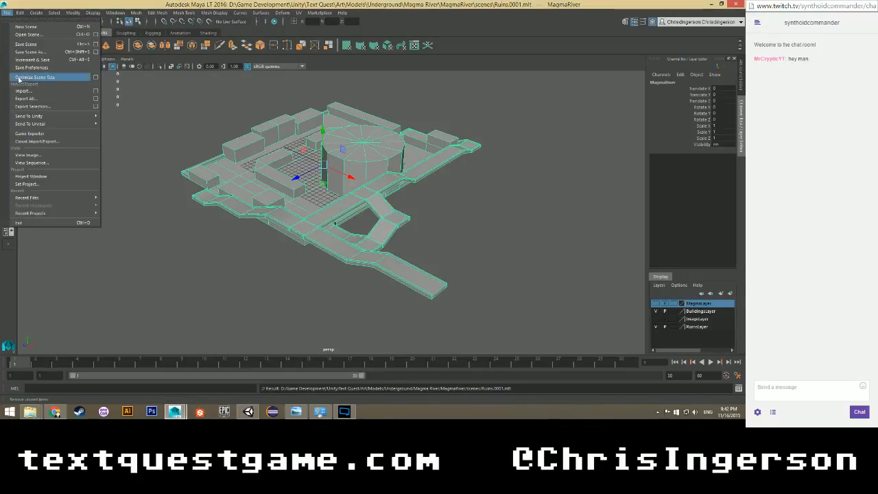
{"action": "left_click", "coordinate": [25, 107]}
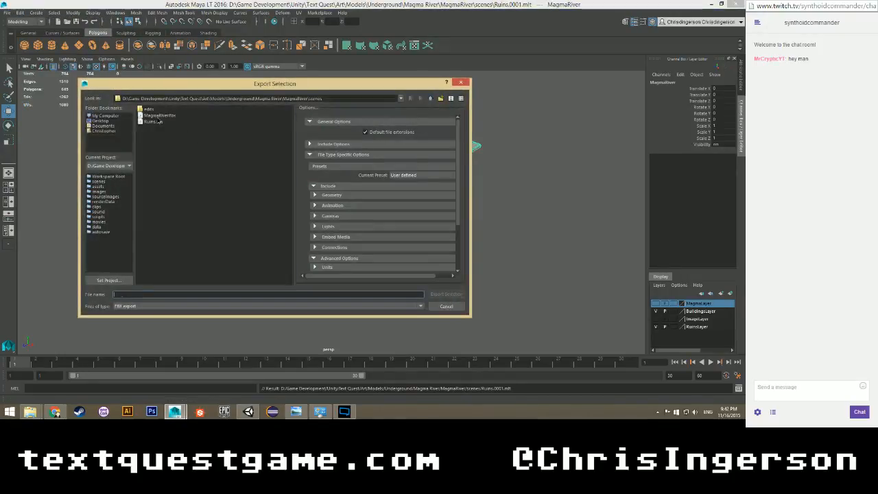
{"action": "left_click", "coordinate": [434, 294]}
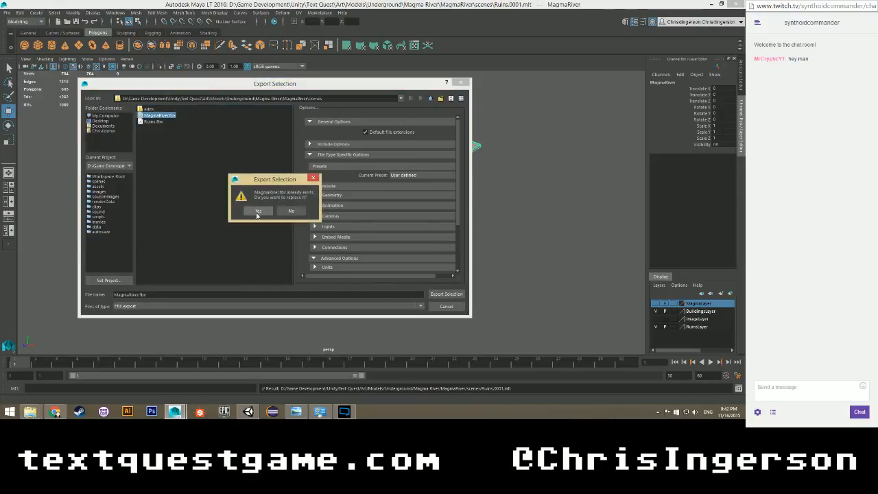
{"action": "left_click", "coordinate": [257, 212]}
In File Explorer, copy MagmaRiver.fbx from the scenes folder into the Unity project's Magma River model folder, replacing the existing file.
{"action": "mouse_move", "coordinate": [29, 411]}
{"action": "left_click", "coordinate": [49, 364]}
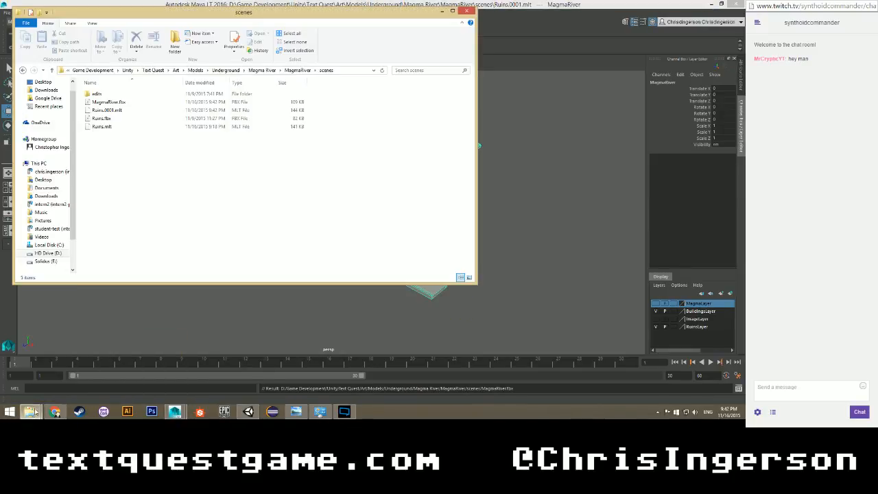
{"action": "left_click", "coordinate": [133, 364]}
{"action": "left_click_drag", "start_coordinate": [126, 104], "coordinate": [358, 169]}
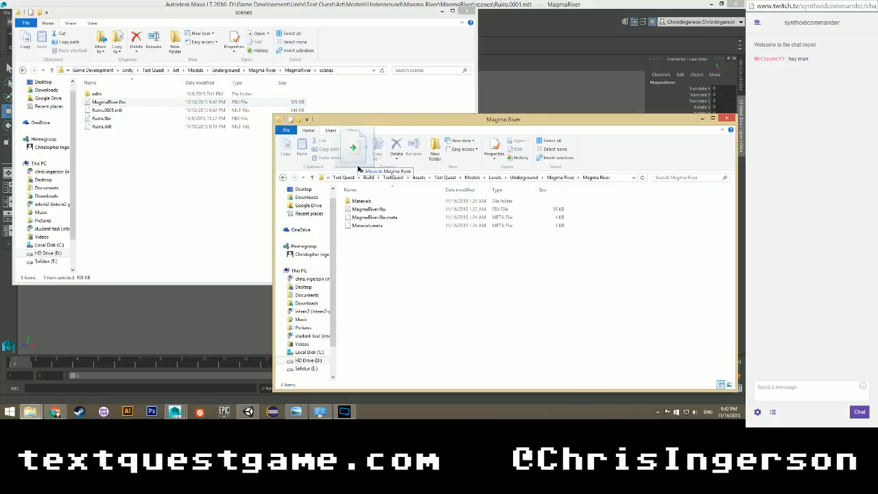
{"action": "left_click_drag", "start_coordinate": [394, 268], "coordinate": [393, 264]}
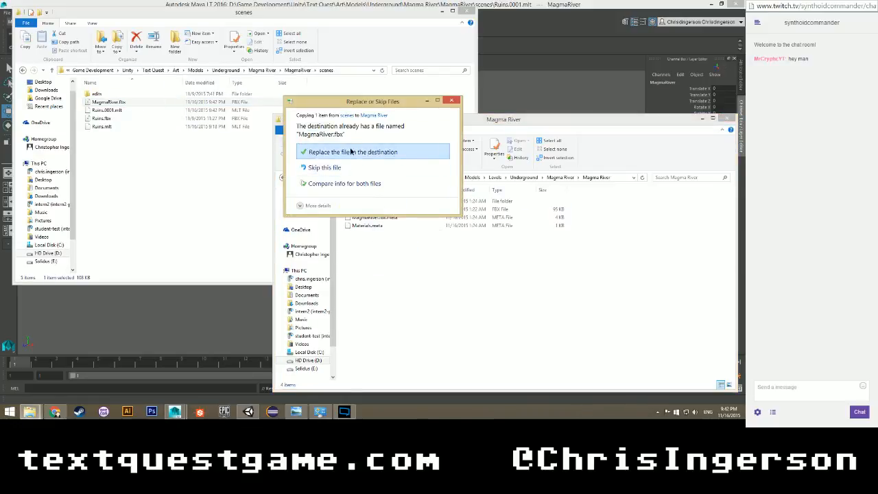
{"action": "left_click", "coordinate": [351, 151]}
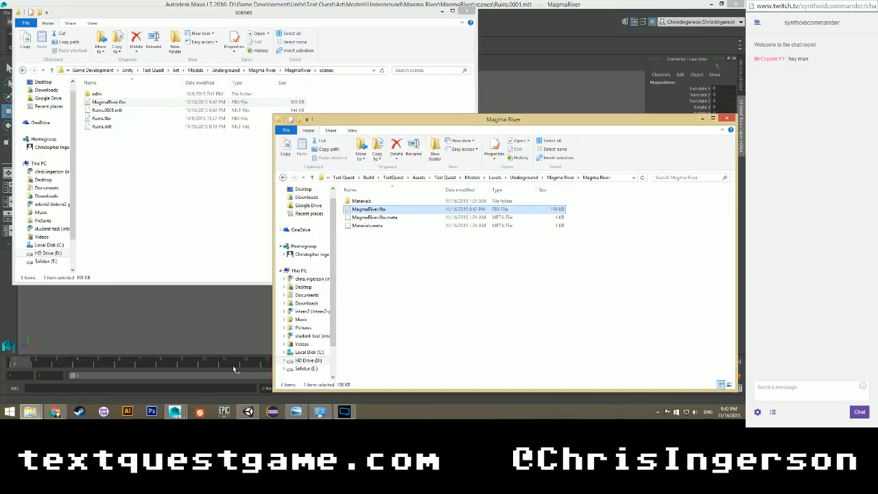
Switch to Unity, select the reimported MagmaRiver model and briefly play-test the scene.
{"action": "left_click", "coordinate": [248, 412]}
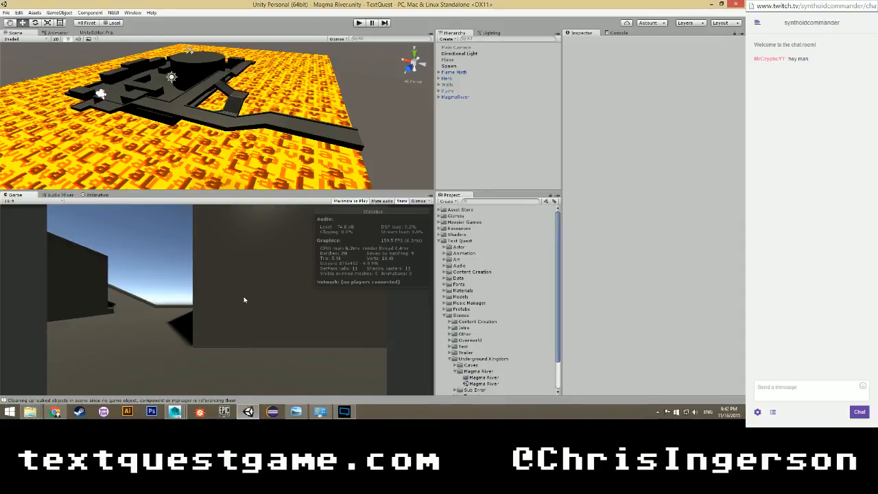
{"action": "left_click", "coordinate": [273, 124]}
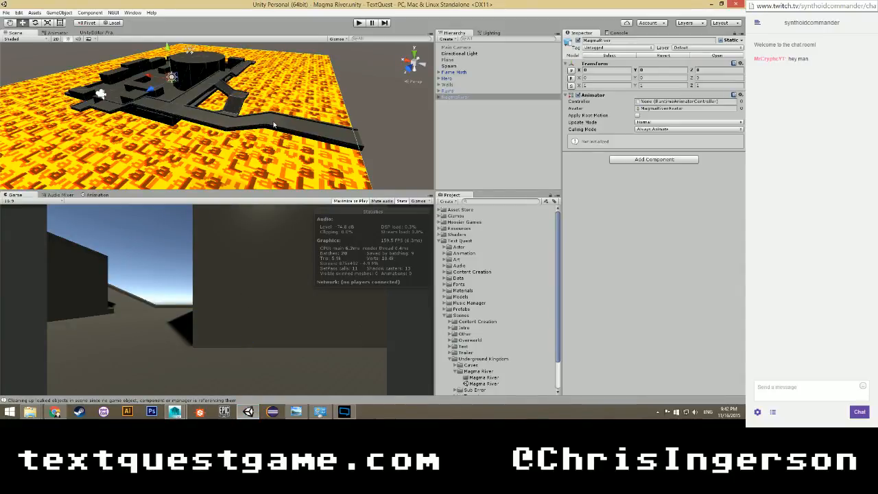
{"action": "left_click", "coordinate": [359, 24]}
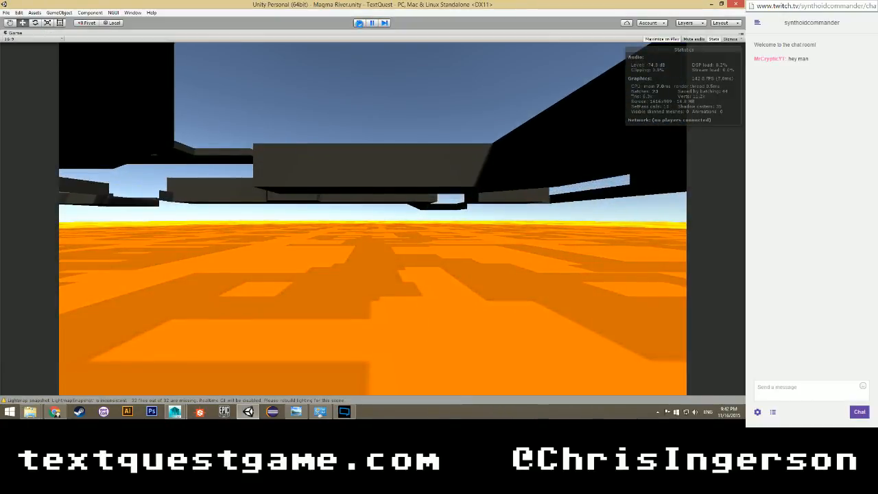
{"action": "left_click", "coordinate": [358, 23]}
Stop the play-test, select the Floor and Walls meshes of the ruins base and add a Mesh Collider to both.
{"action": "scroll", "coordinate": [188, 117], "scroll_direction": "up", "scroll_amount": 4}
{"action": "middle_click_drag", "start_coordinate": [188, 117], "coordinate": [204, 130]}
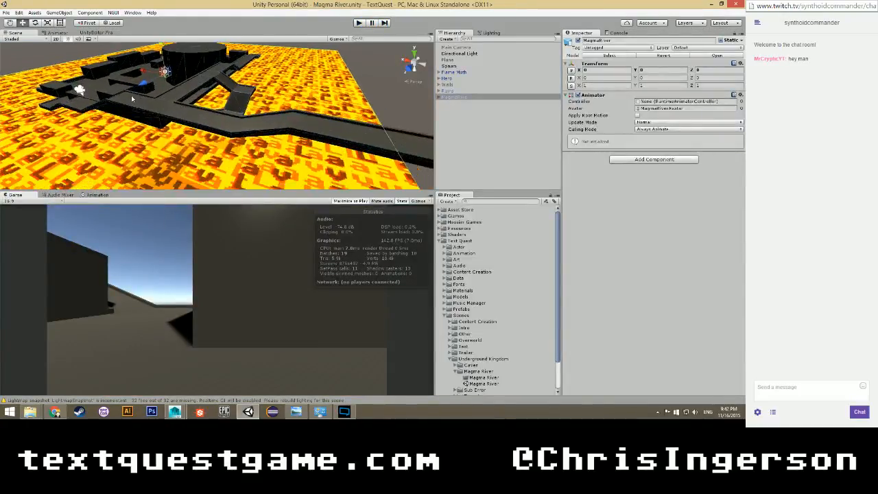
{"action": "left_click_drag", "start_coordinate": [163, 110], "coordinate": [210, 150], "text": "alt"}
{"action": "left_click", "coordinate": [229, 142]}
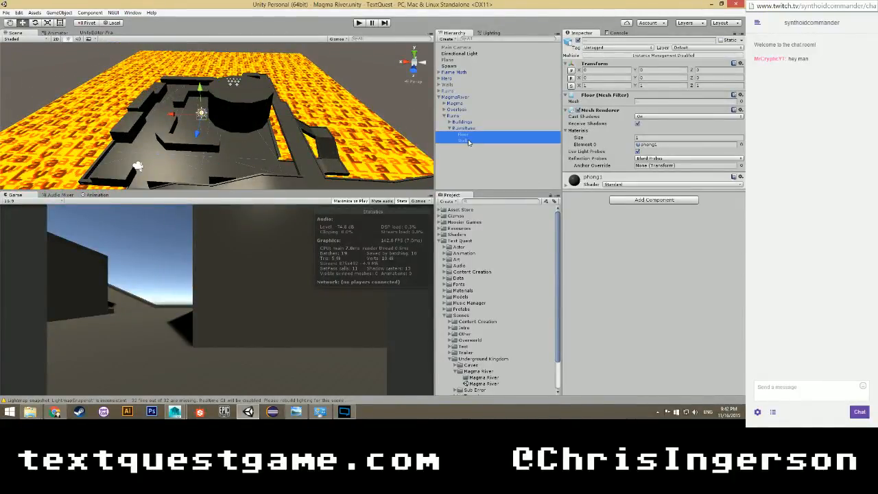
{"action": "left_click", "coordinate": [645, 201]}
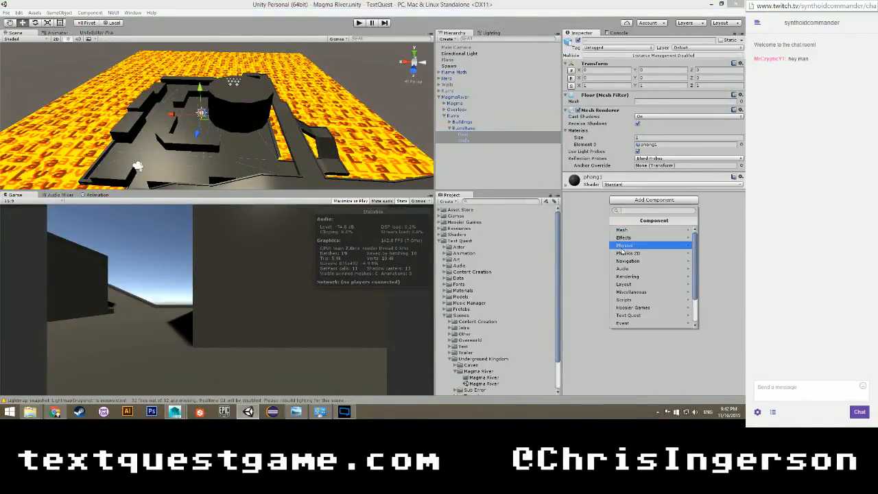
{"action": "left_click", "coordinate": [625, 269]}
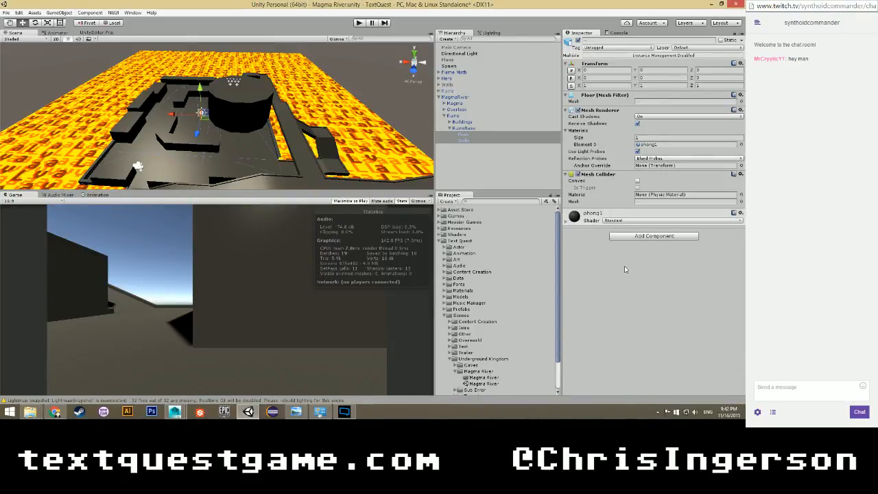
Select MainOverlook, remove its existing Mesh Collider component and add a fresh Mesh Collider.
{"action": "left_click_drag", "start_coordinate": [312, 137], "coordinate": [300, 104], "text": "alt"}
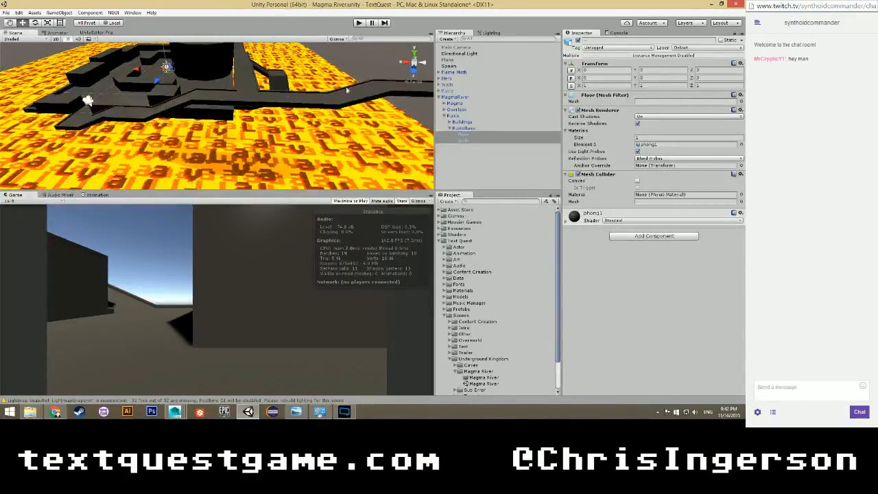
{"action": "left_click", "coordinate": [250, 93]}
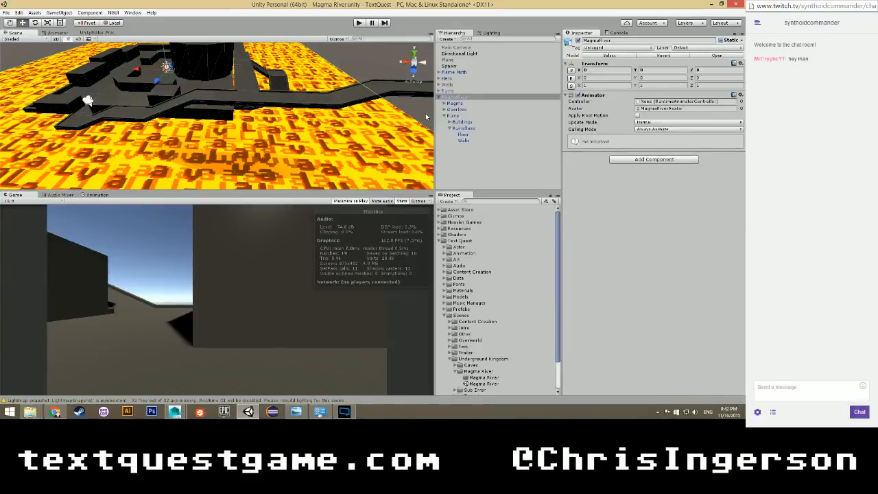
{"action": "left_click", "coordinate": [231, 97]}
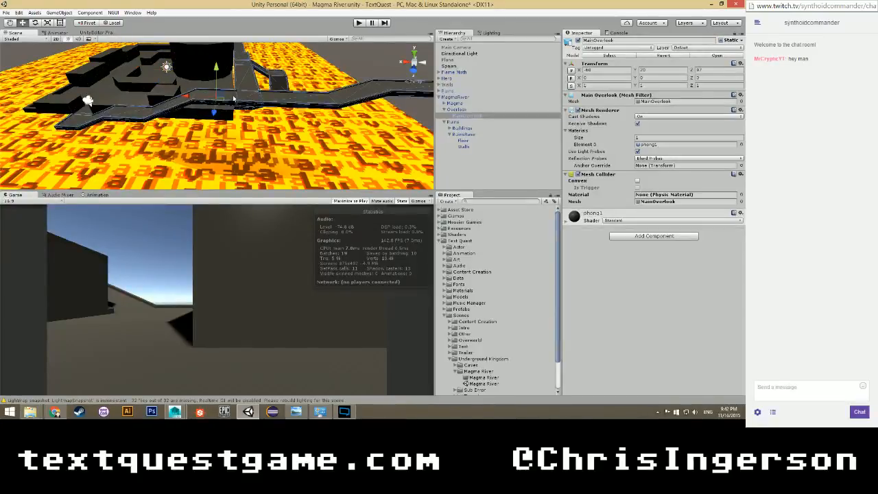
{"action": "right_click", "coordinate": [601, 174]}
{"action": "left_click", "coordinate": [616, 188]}
{"action": "left_click", "coordinate": [630, 202]}
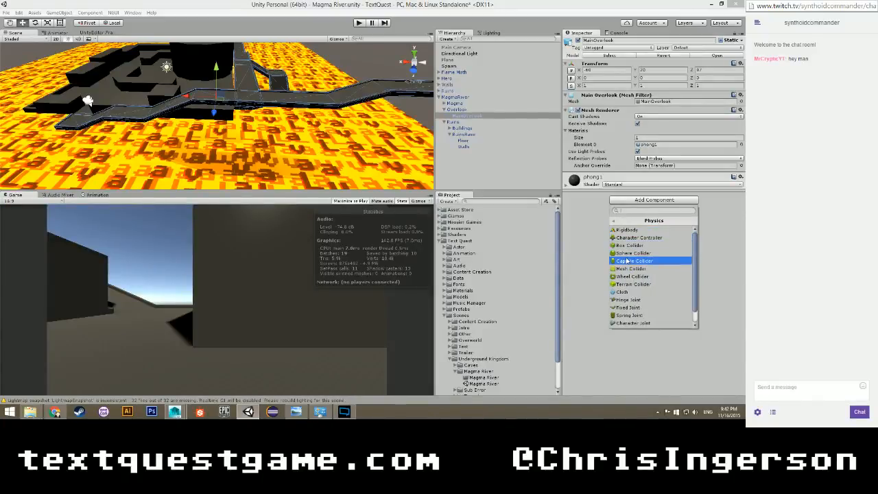
{"action": "left_click", "coordinate": [624, 268]}
Clear the static flags on the MagmaRiver object only, re-enable Lightmap Static for it and all its children, and save the scene.
{"action": "left_click_drag", "start_coordinate": [347, 165], "coordinate": [249, 112], "text": "alt"}
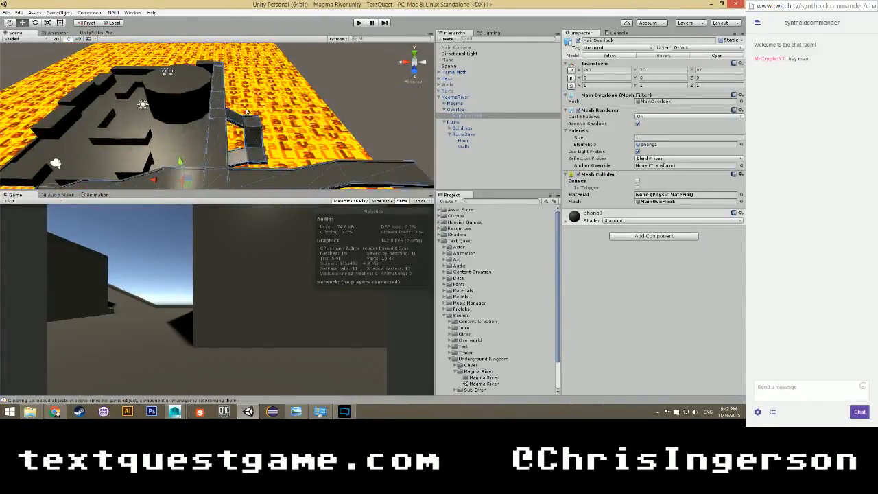
{"action": "left_click", "coordinate": [477, 97]}
{"action": "left_click", "coordinate": [741, 40]}
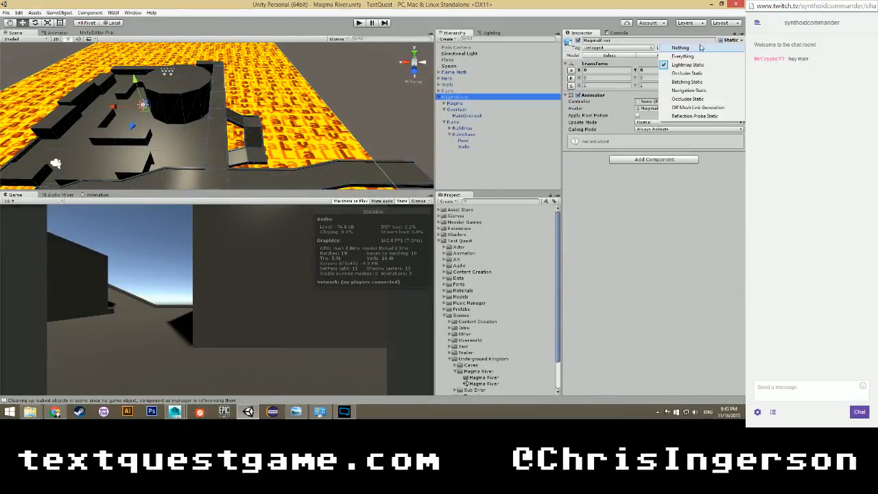
{"action": "left_click", "coordinate": [703, 47]}
{"action": "left_click", "coordinate": [387, 220]}
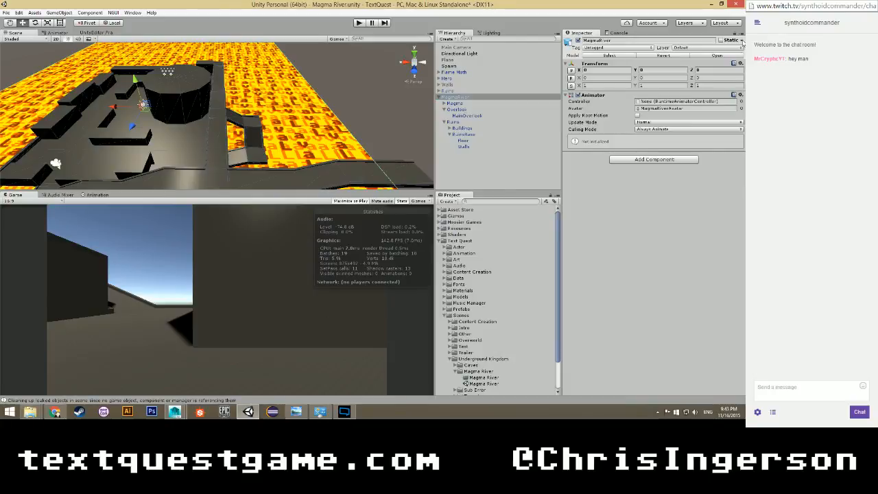
{"action": "left_click", "coordinate": [741, 41]}
{"action": "left_click", "coordinate": [688, 65]}
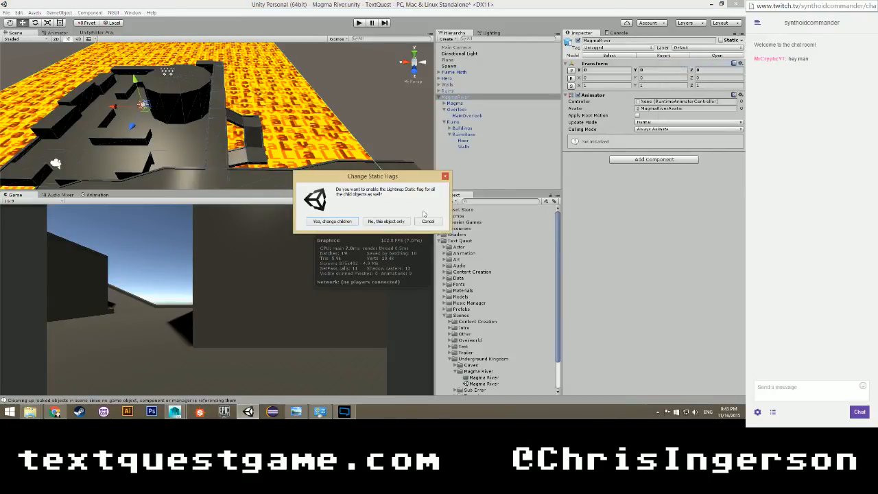
{"action": "left_click", "coordinate": [332, 221]}
{"action": "left_click", "coordinate": [520, 175]}
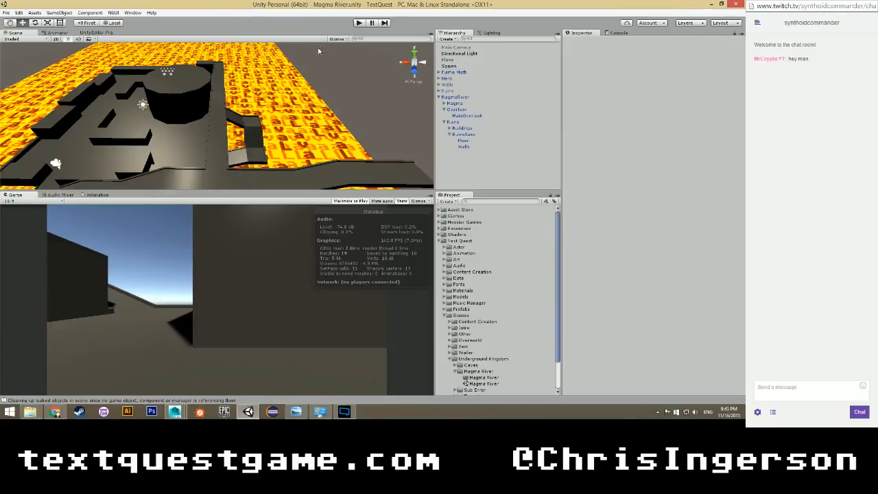
Play-test the scene, walking between the ruins' buildings toward the bordered ramp beside the lava.
{"action": "left_click", "coordinate": [356, 23]}
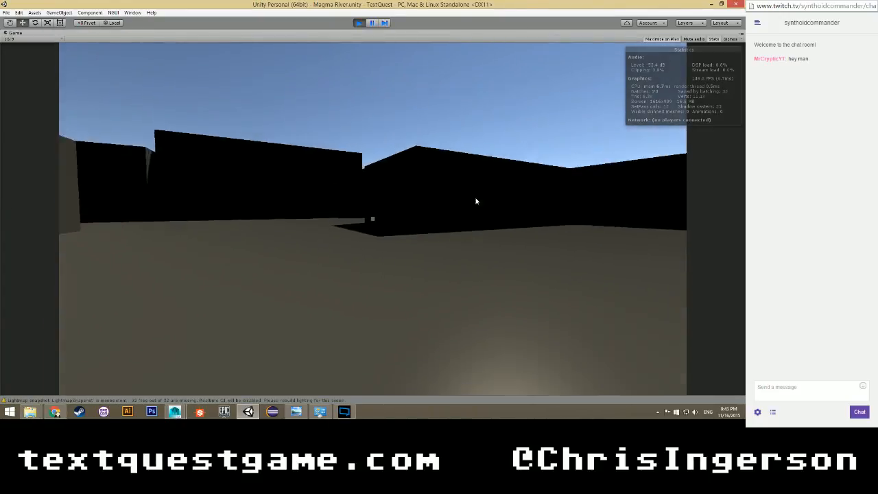
{"action": "key", "text": "w"}
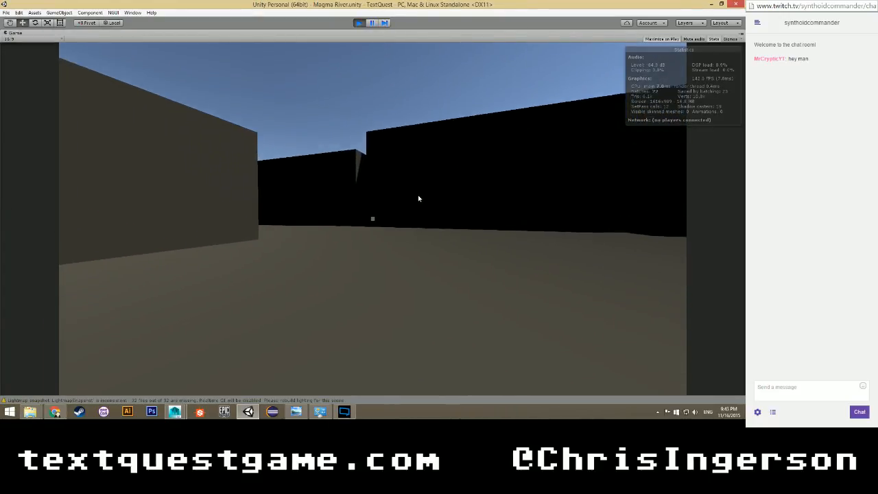
{"action": "key", "text": "w"}
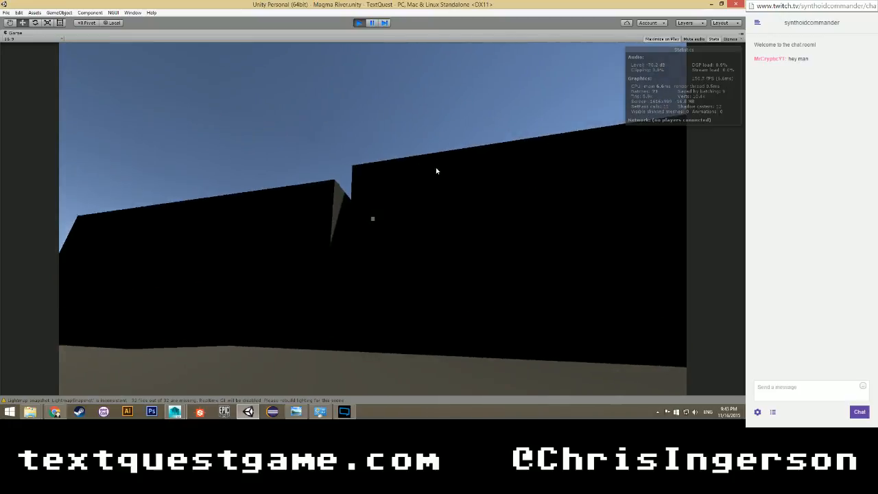
{"action": "key", "text": "w"}
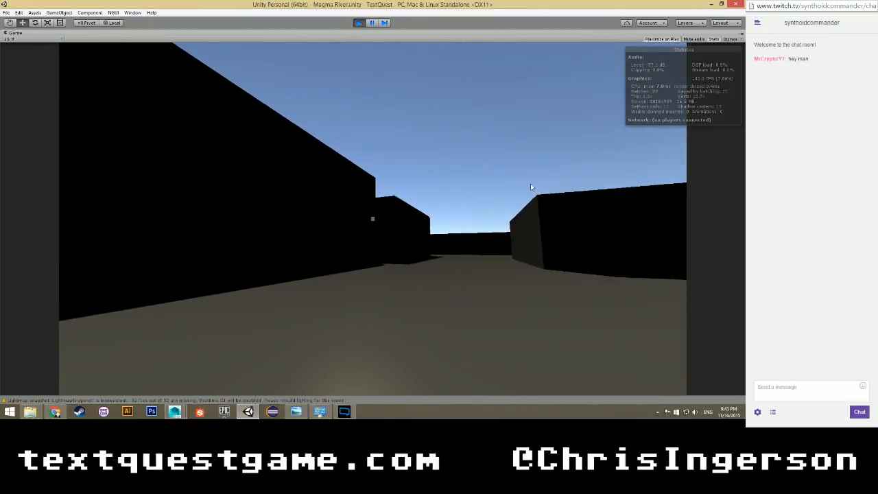
{"action": "key", "text": "w"}
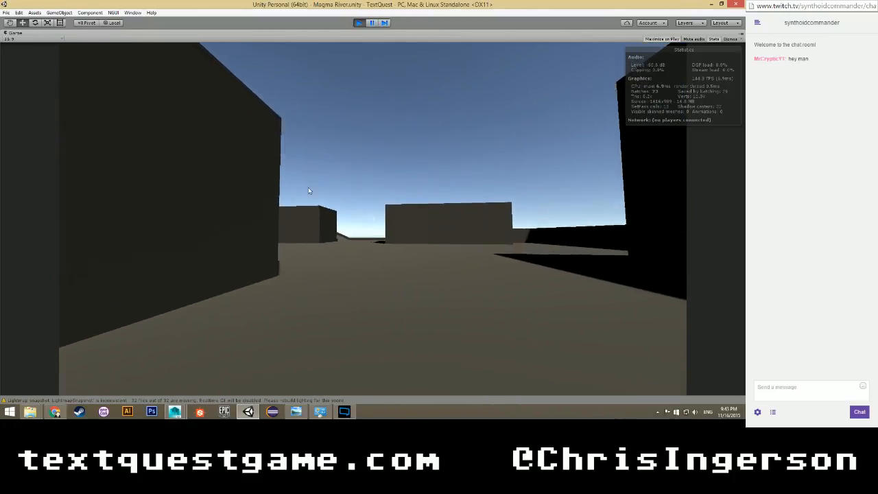
{"action": "key", "text": "w"}
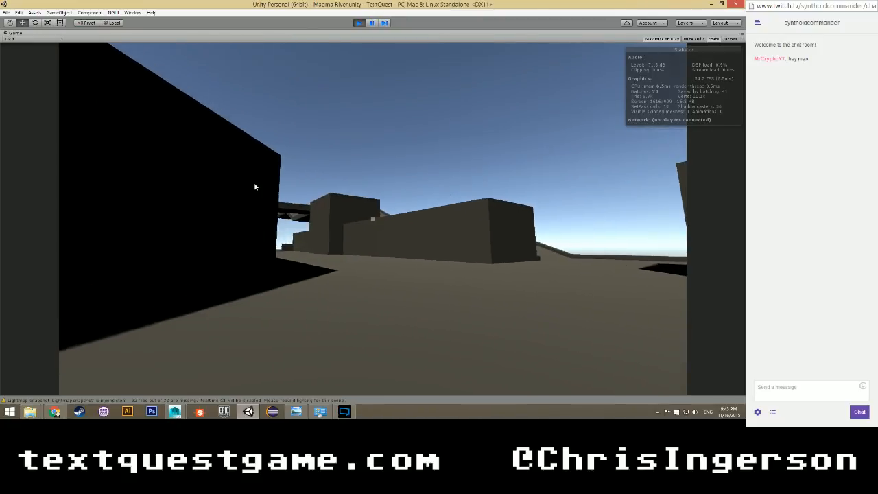
{"action": "key", "text": "w"}
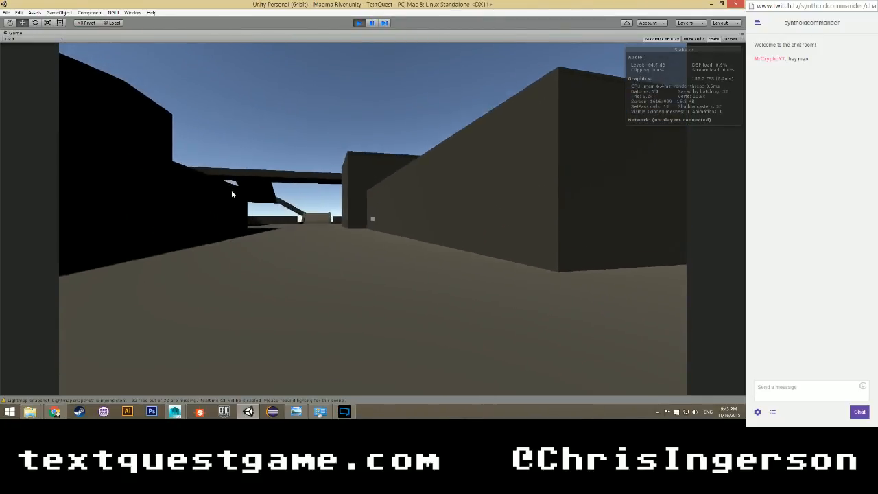
{"action": "key", "text": "w"}
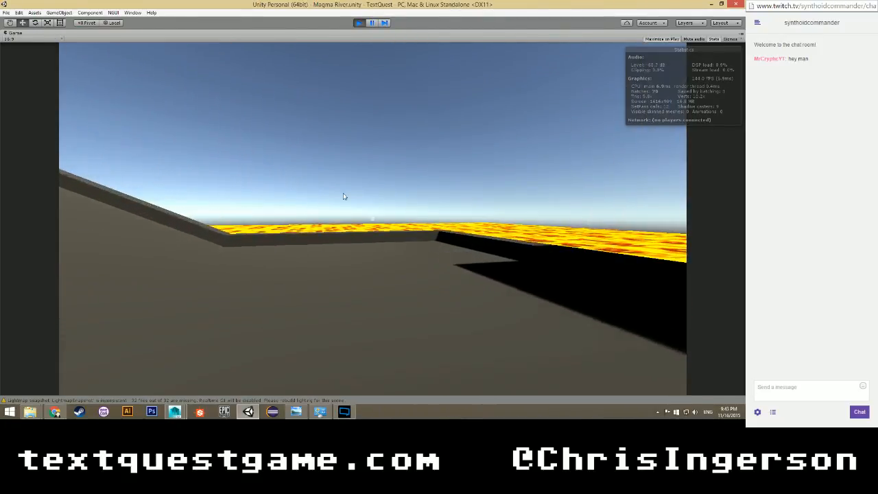
Walk up the bordered ramps beside the lava to the MainOverlook walkway, testing the collision along the way.
{"action": "key", "text": "w"}
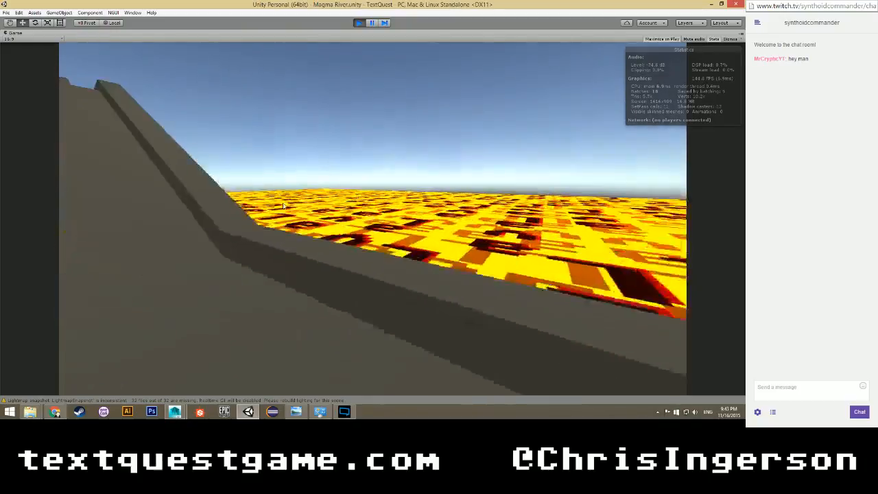
{"action": "key", "text": "w"}
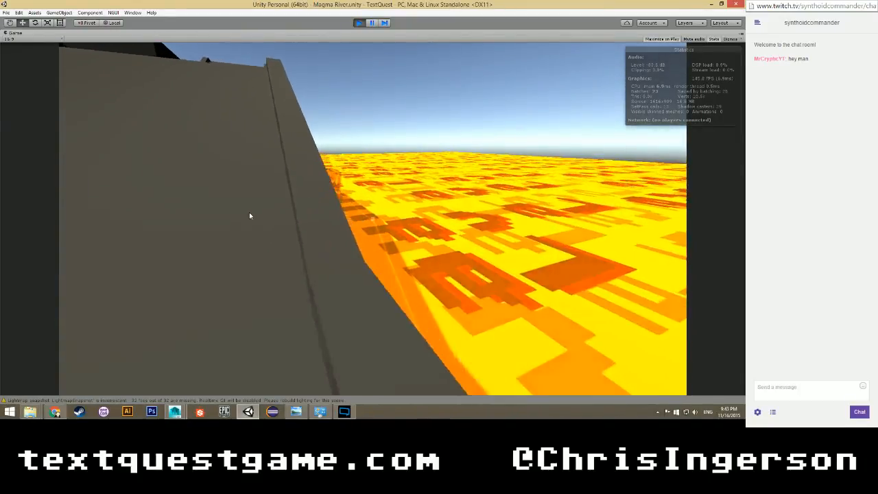
{"action": "key", "text": "w"}
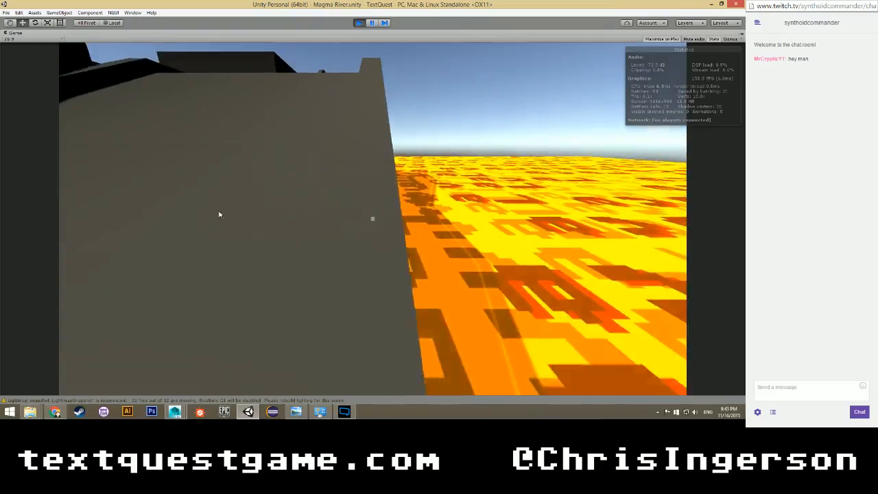
{"action": "key", "text": "w"}
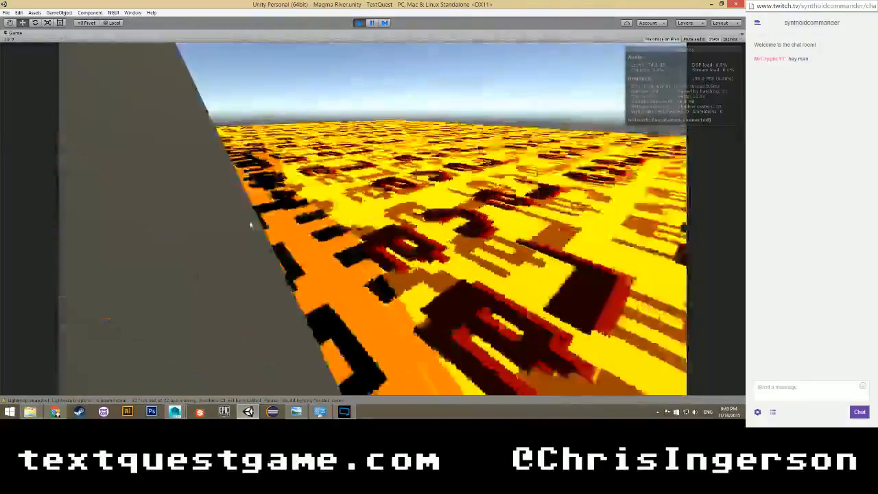
{"action": "key", "text": "w"}
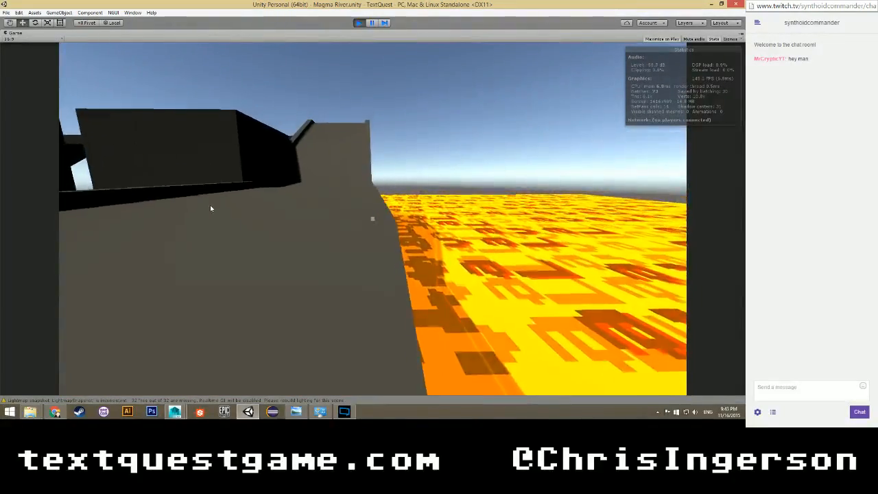
{"action": "key", "text": "w"}
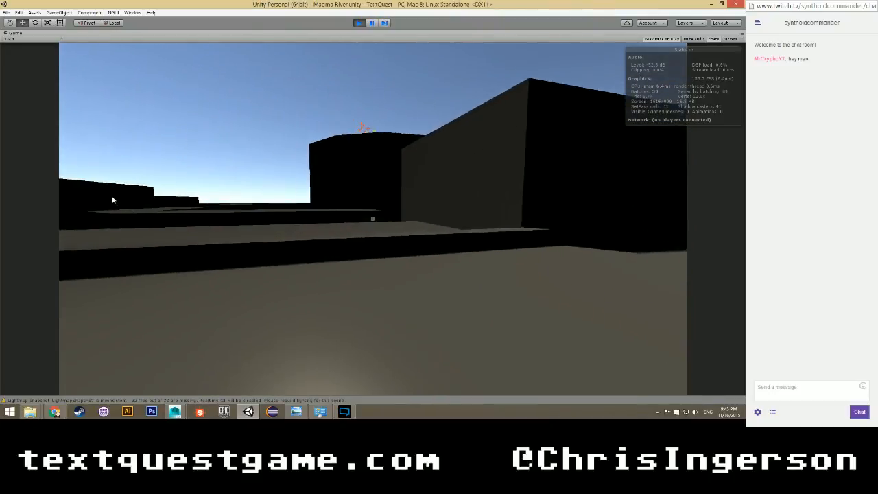
{"action": "key", "text": "w"}
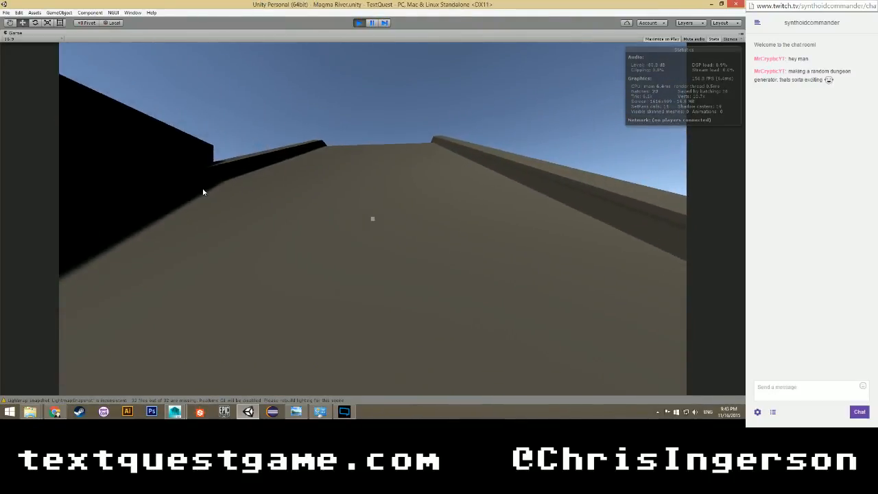
{"action": "key", "text": "w"}
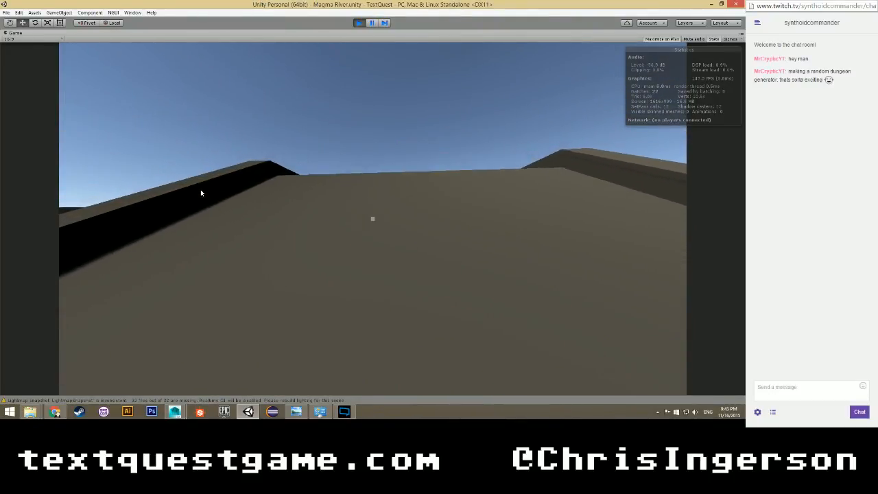
{"action": "key", "text": "w"}
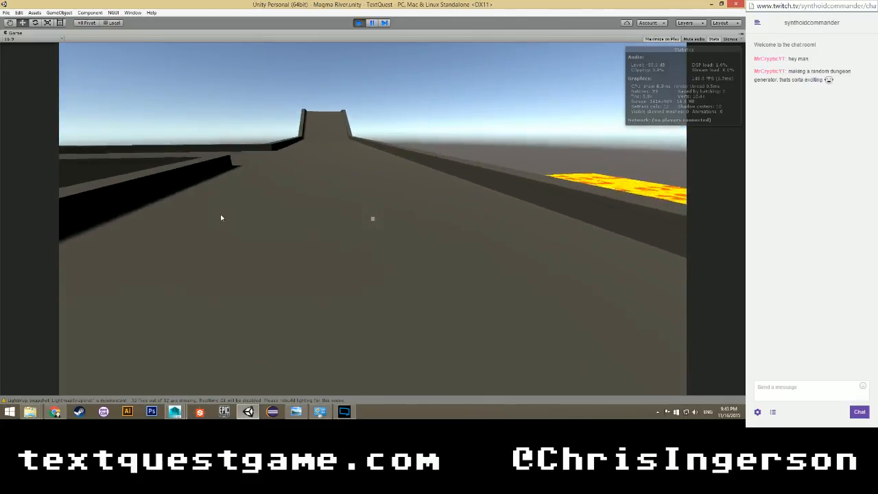
Examine the overlook's raised border beside the tower and the ruins and lava below it.
{"action": "key", "text": "w"}
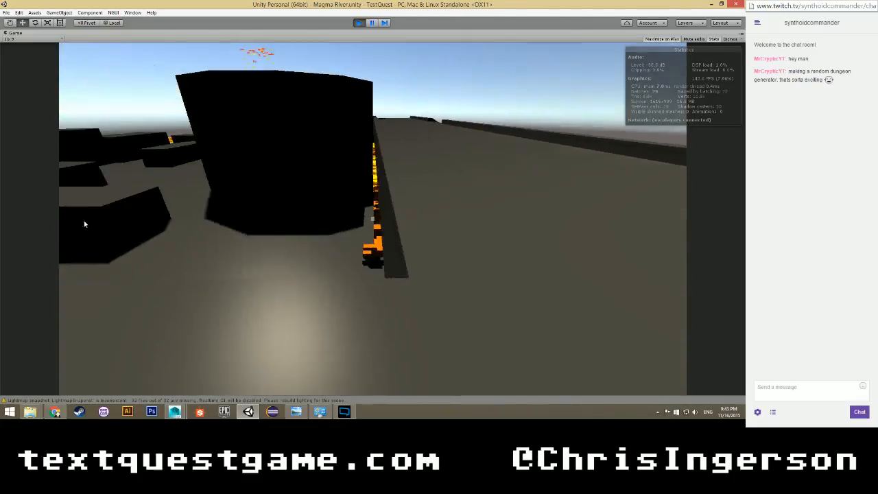
{"action": "key", "text": "w"}
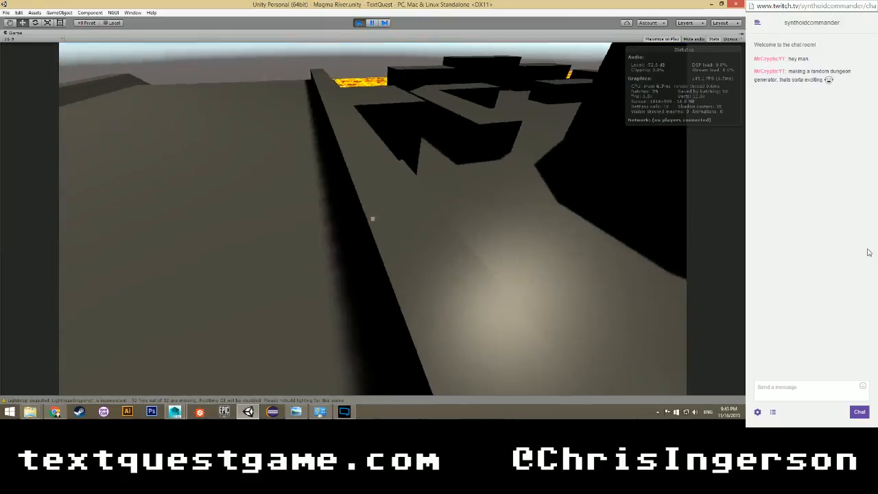
{"action": "key", "text": "w"}
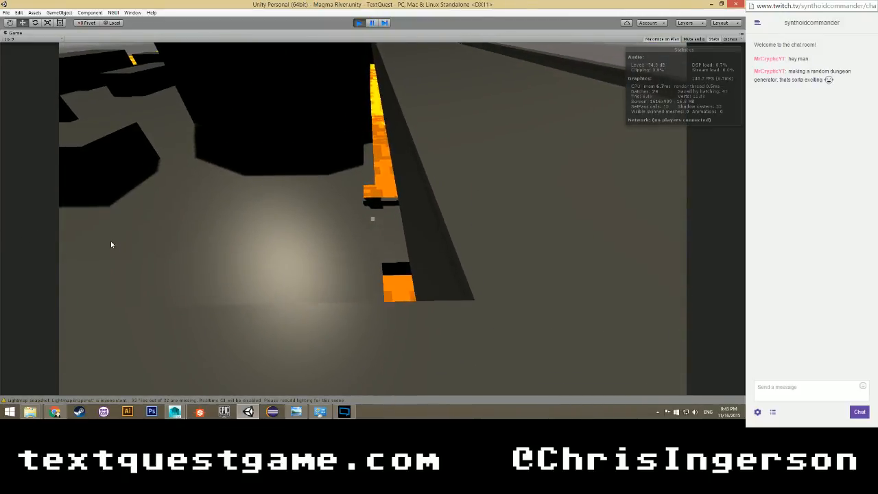
{"action": "key", "text": "w"}
{"action": "key", "text": "w"}
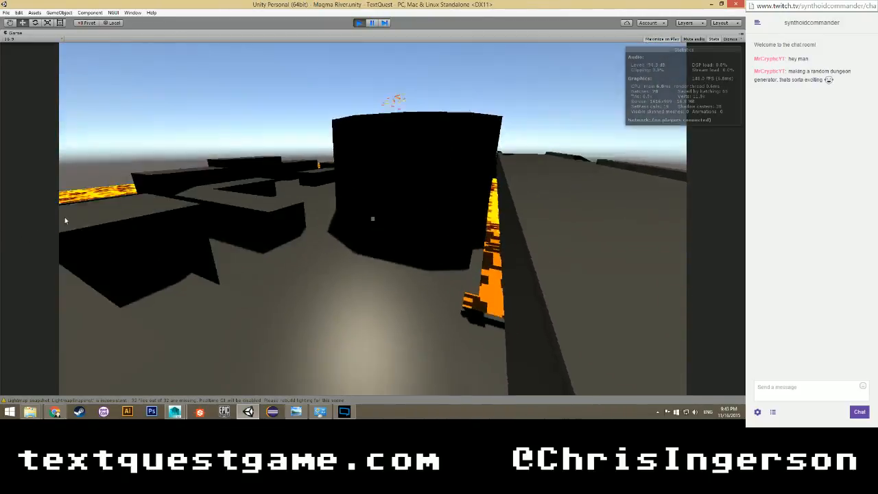
{"action": "key", "text": "w"}
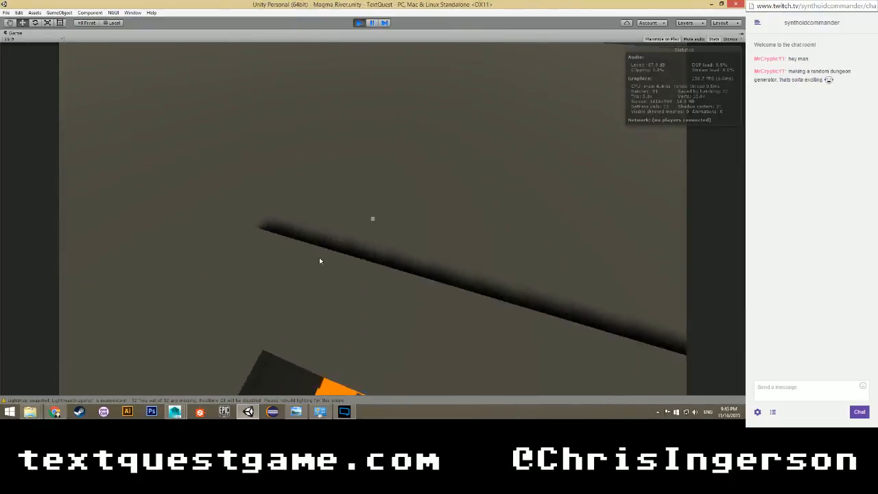
{"action": "key", "text": "w"}
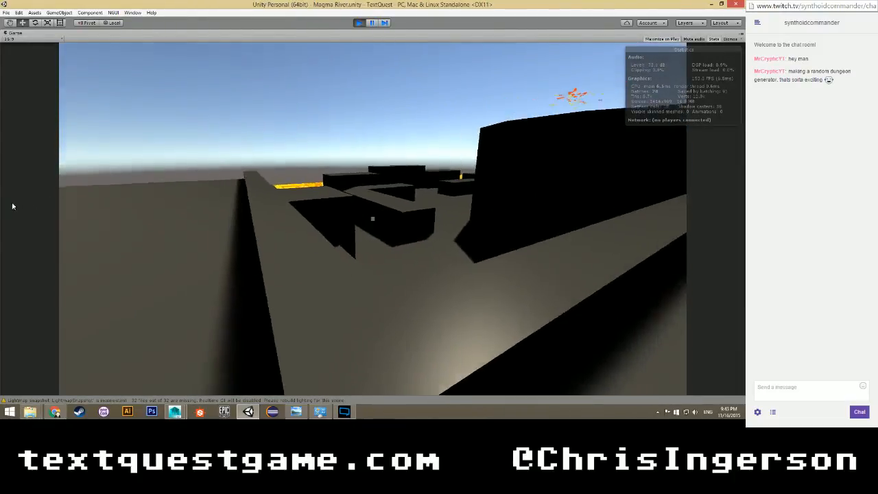
Walk along the overlook walkway toward the steep far ramp, checking the borders and the lower ramps beside the lava.
{"action": "key", "text": "w"}
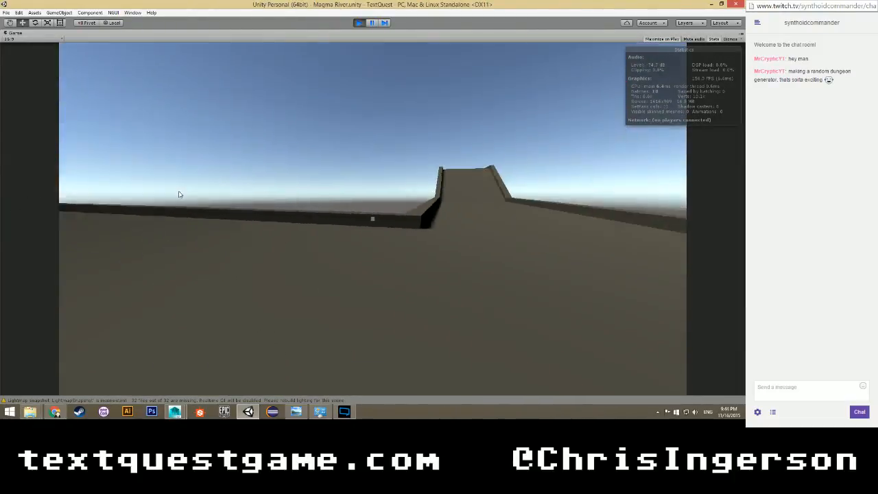
{"action": "key", "text": "w"}
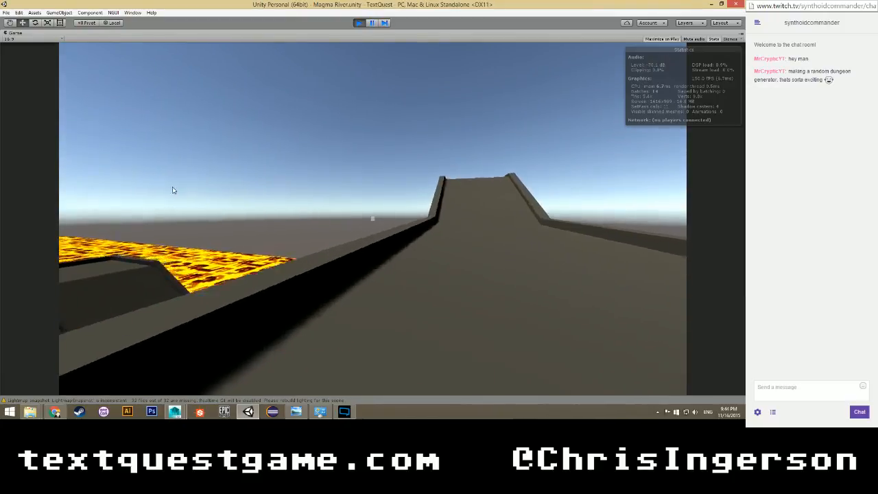
{"action": "key", "text": "w"}
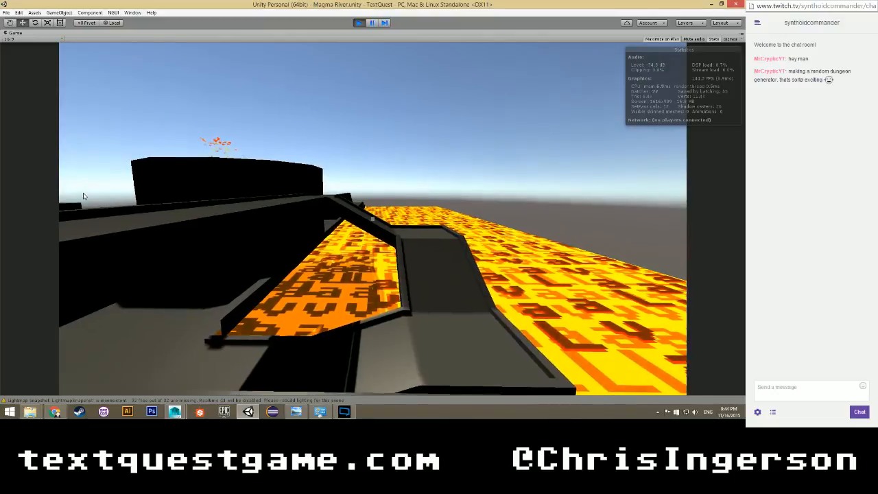
{"action": "key", "text": "w"}
{"action": "key", "text": "w"}
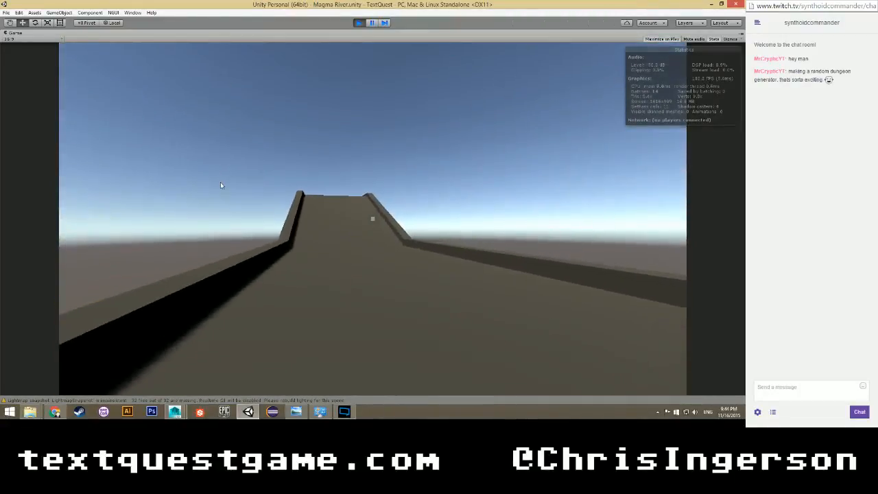
{"action": "key", "text": "w"}
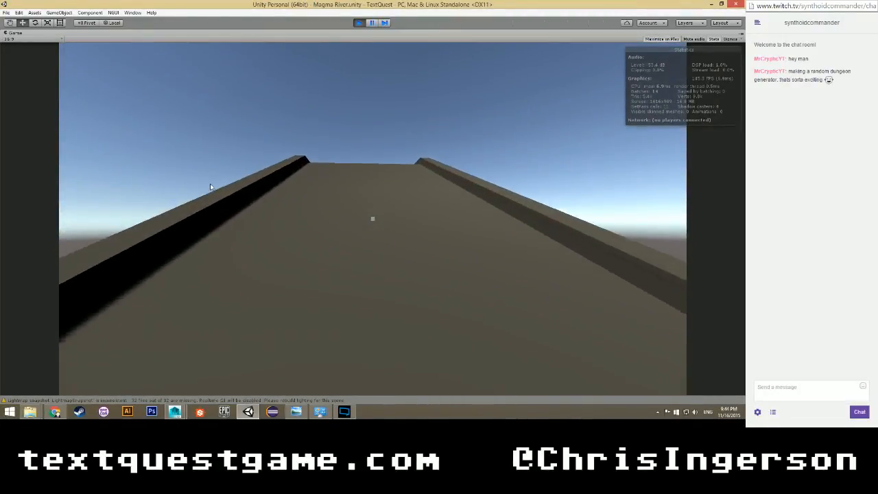
{"action": "key", "text": "w"}
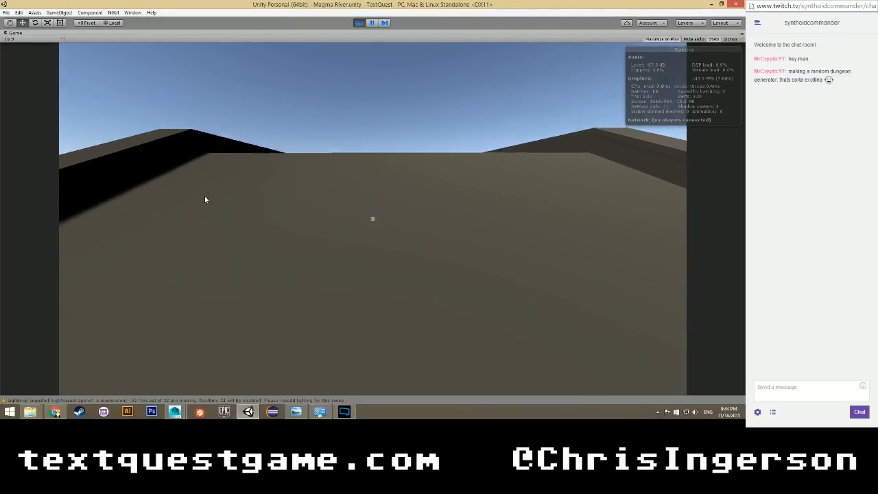
{"action": "key", "text": "w"}
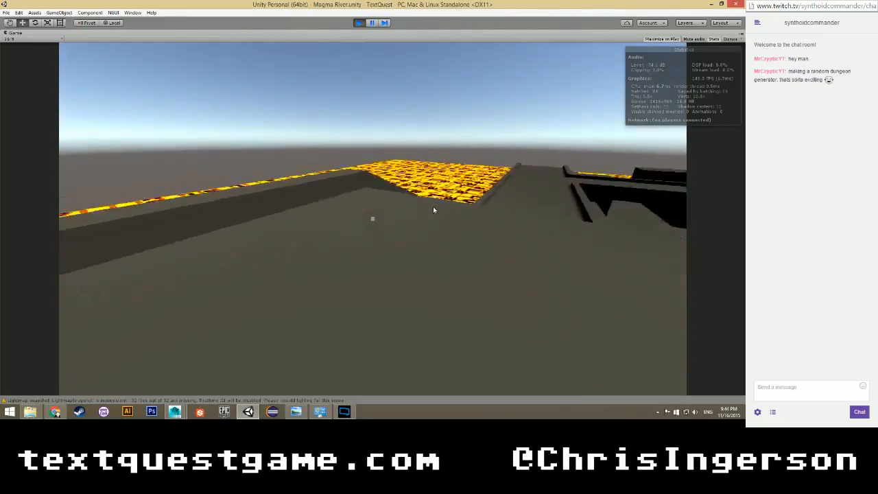
Look back over the ruins, lower ramps and lava from the far part of the walkway while climbing the bordered ramp.
{"action": "key", "text": "w"}
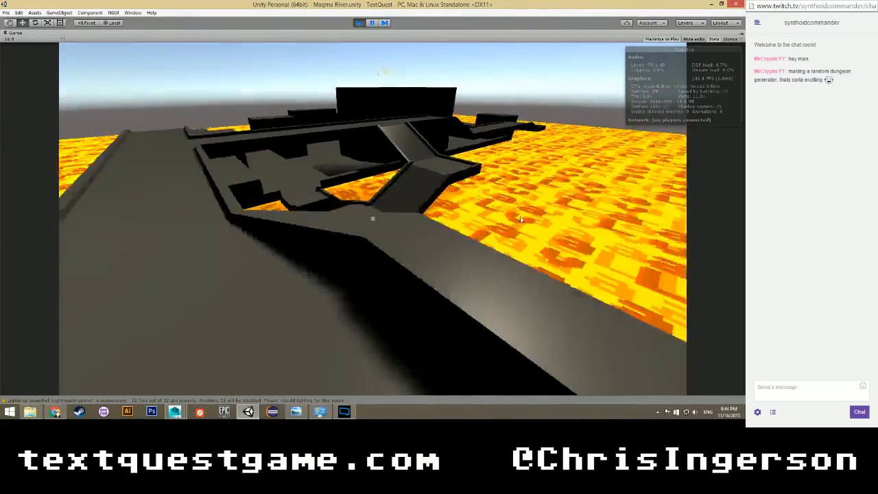
{"action": "key", "text": "w"}
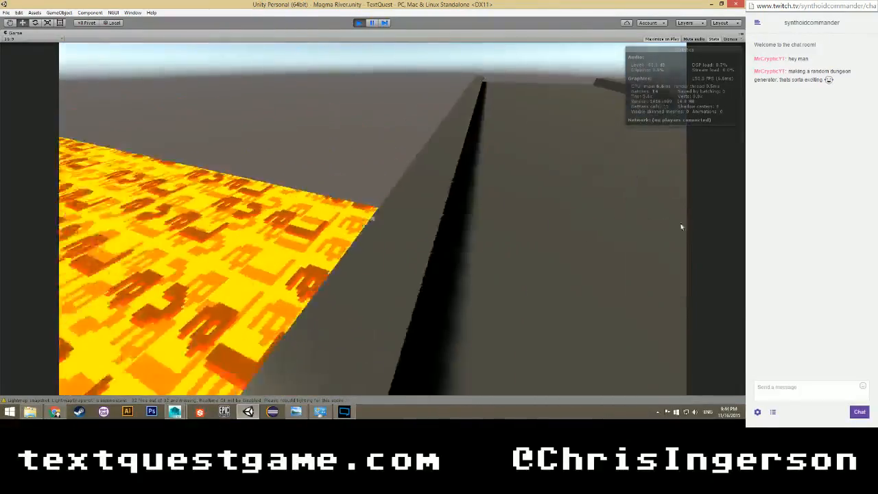
{"action": "key", "text": "w"}
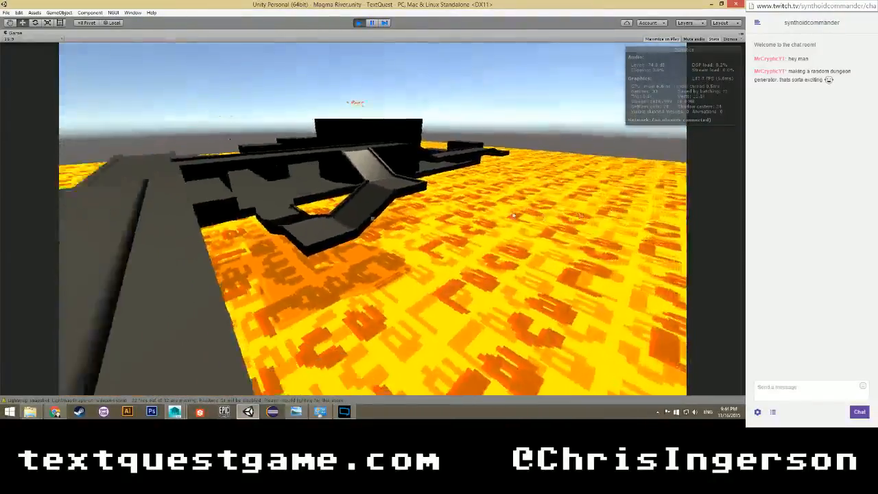
{"action": "key", "text": "w"}
{"action": "key", "text": "w"}
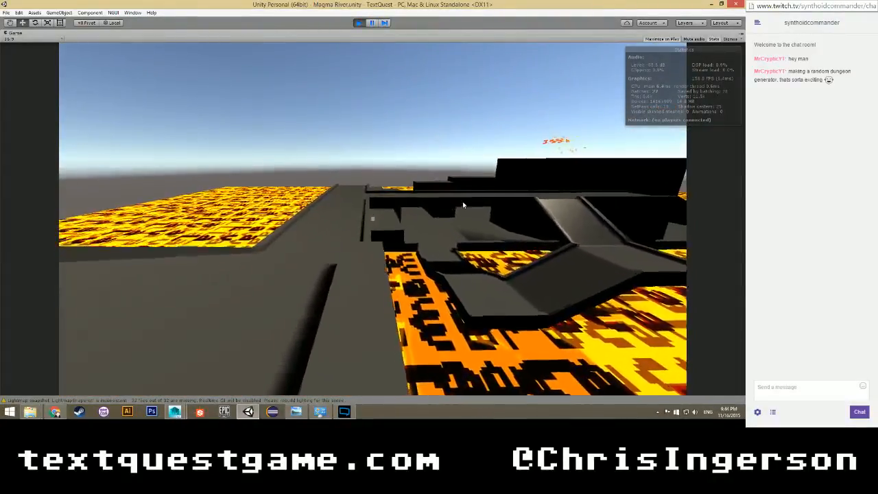
{"action": "key", "text": "space"}
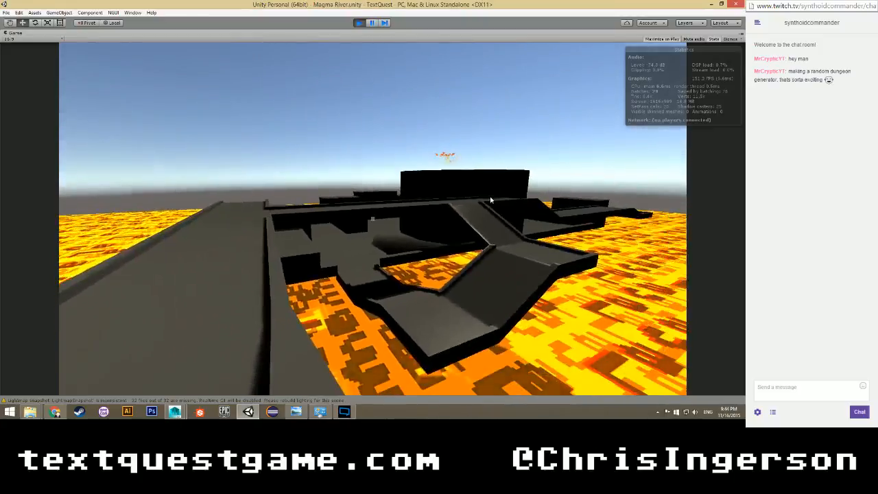
{"action": "key", "text": "w"}
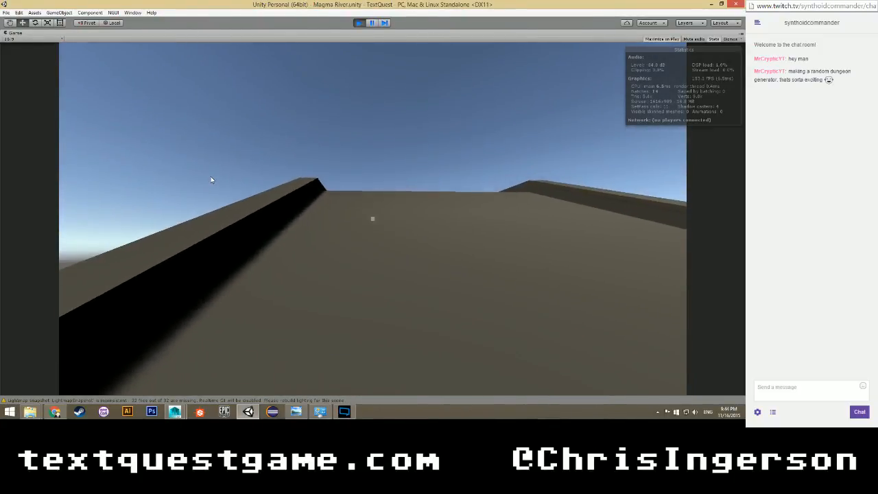
Climb the bordered far ramp to its upper stretch and look back toward the ruins and lava.
{"action": "key", "text": "Escape"}
{"action": "key", "text": "Escape"}
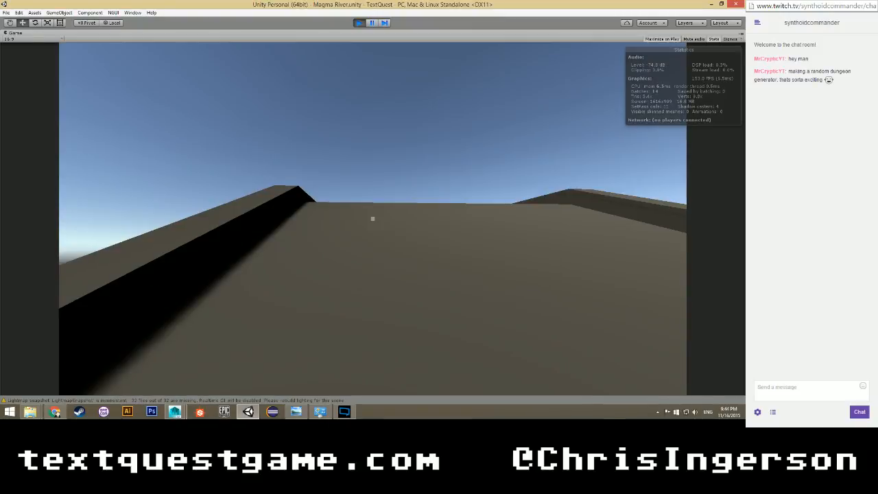
{"action": "key", "text": "w"}
{"action": "key", "text": "w"}
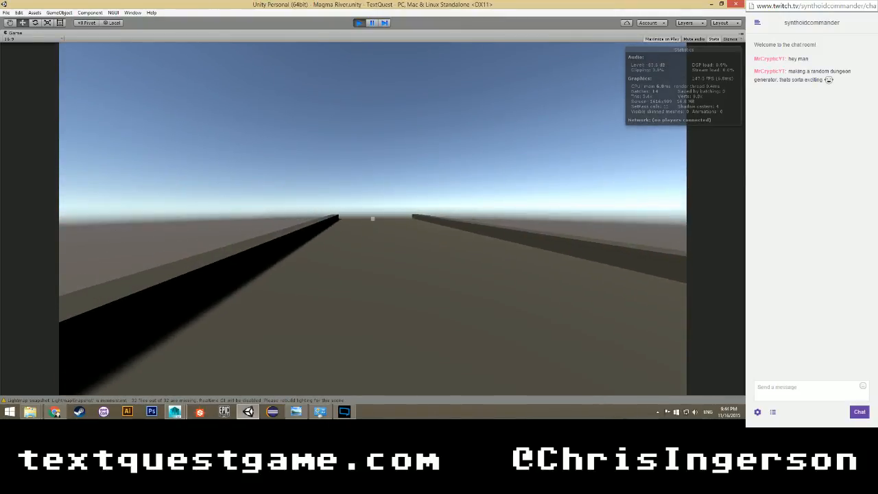
{"action": "key", "text": "w"}
{"action": "key", "text": "w"}
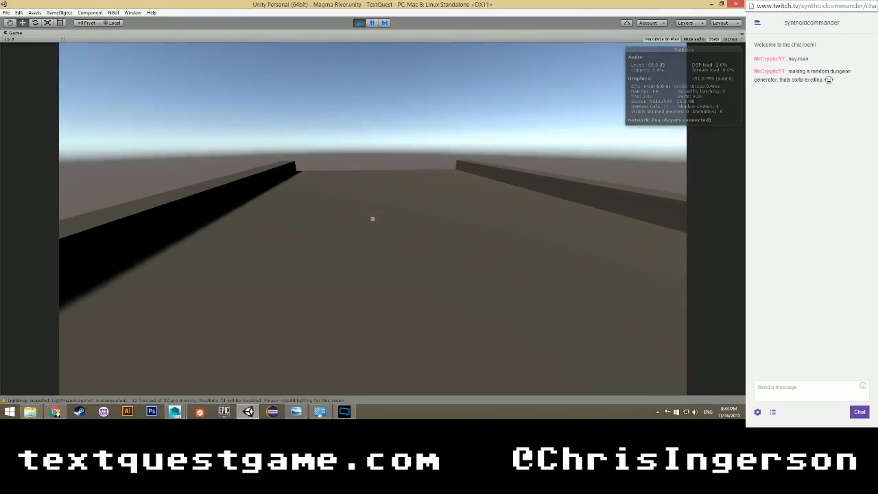
{"action": "key", "text": "w"}
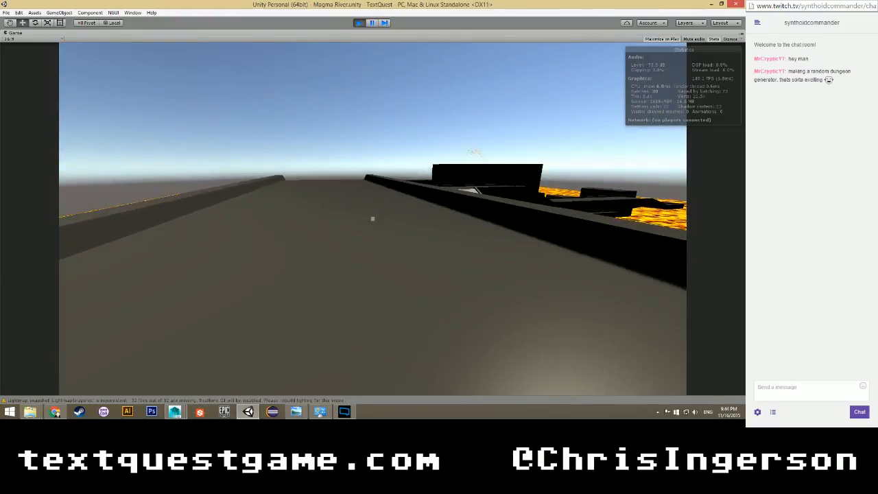
{"action": "mouse_move", "coordinate": [372, 219]}
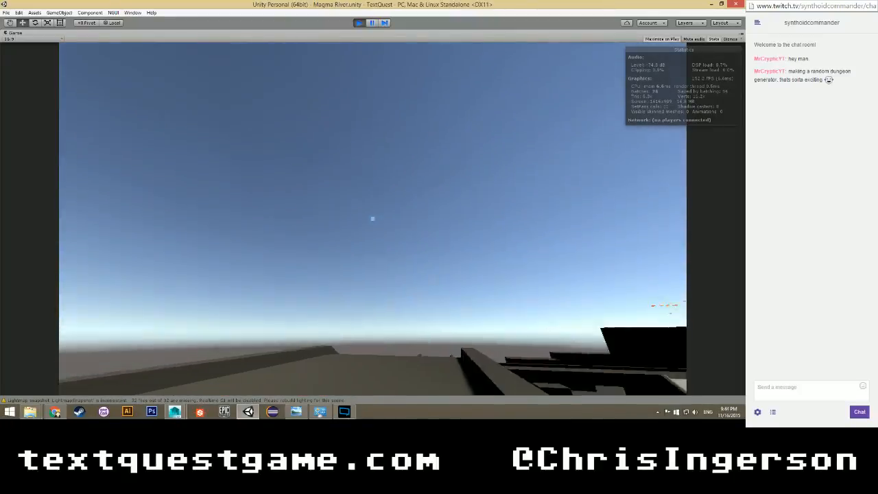
Walk back down the far ramp, examining the overlook's borders and the lower ramps over the lava.
{"action": "key", "text": "w"}
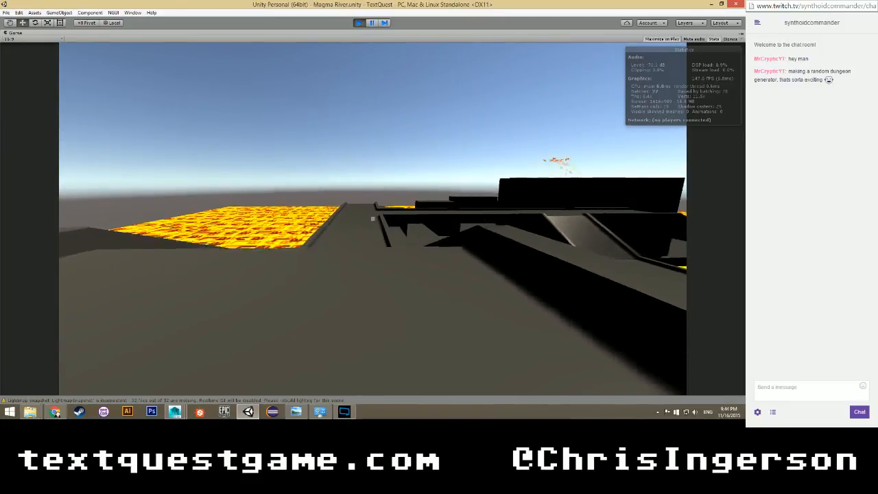
{"action": "key", "text": "w"}
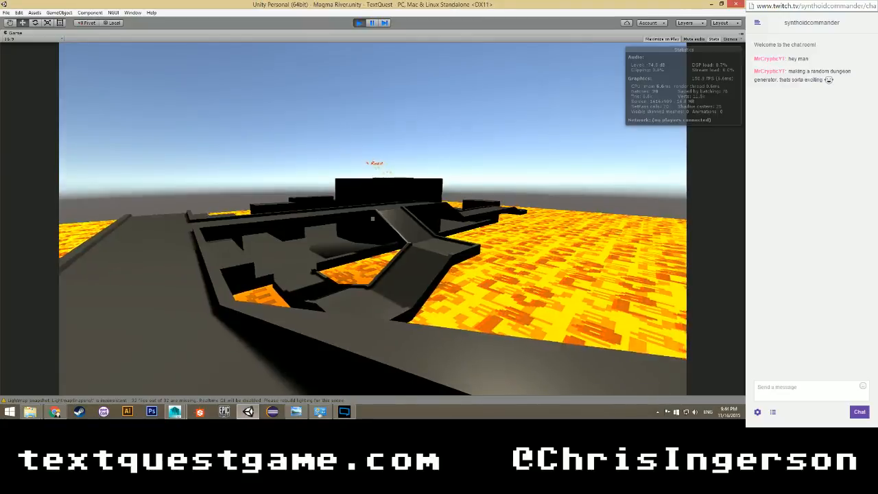
{"action": "key", "text": "w"}
{"action": "key", "text": "s"}
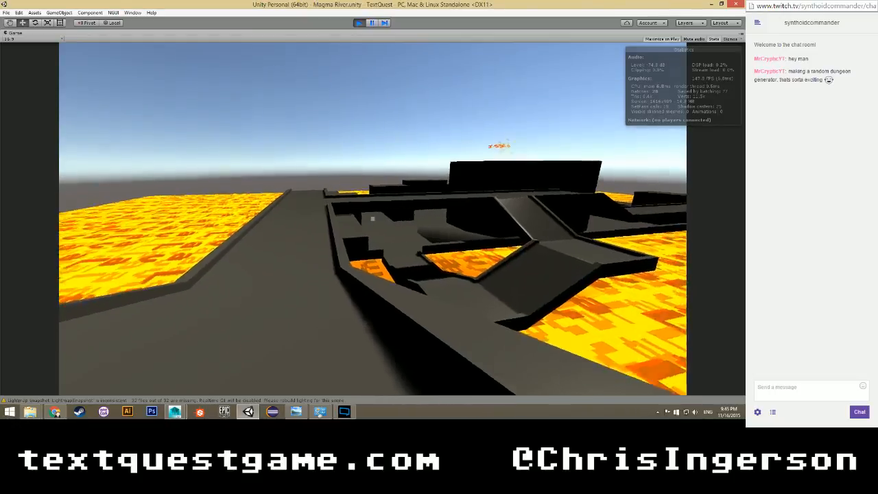
{"action": "key", "text": "s"}
{"action": "key", "text": "w"}
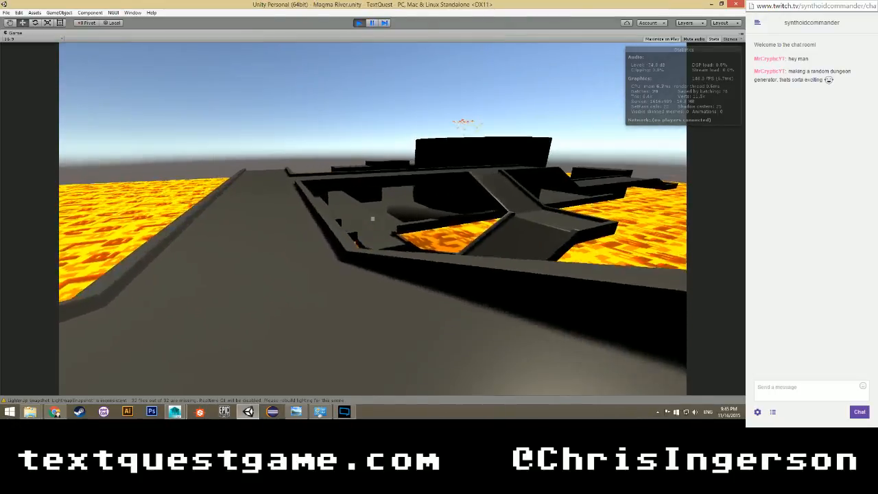
{"action": "key", "text": "w"}
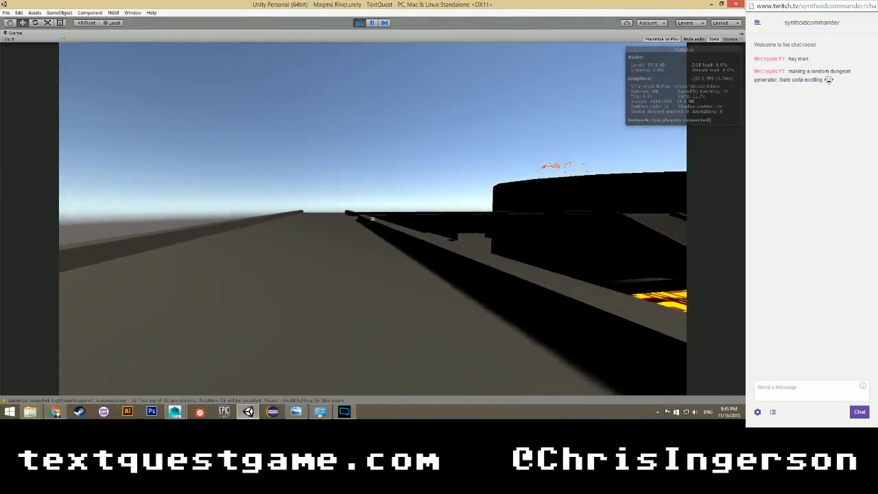
Walk along the overlook walkway beside the tower, inspecting its raised borders and the lava opening below.
{"action": "key", "text": "w"}
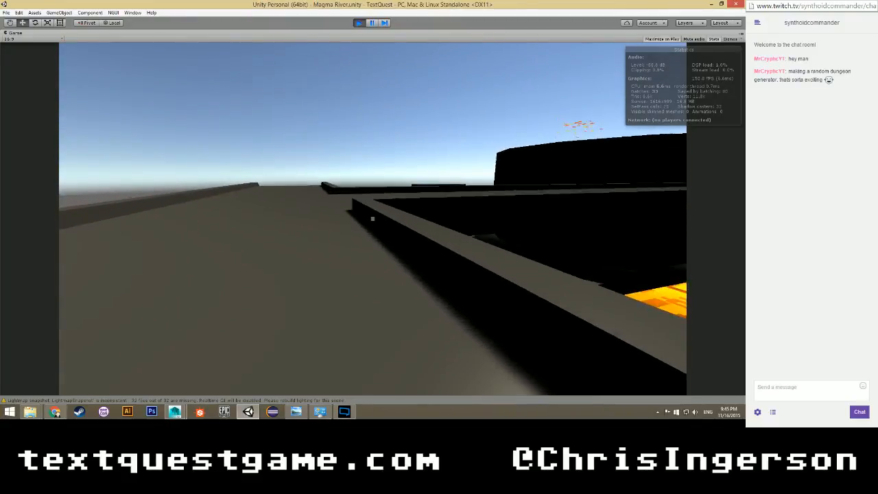
{"action": "key", "text": "w"}
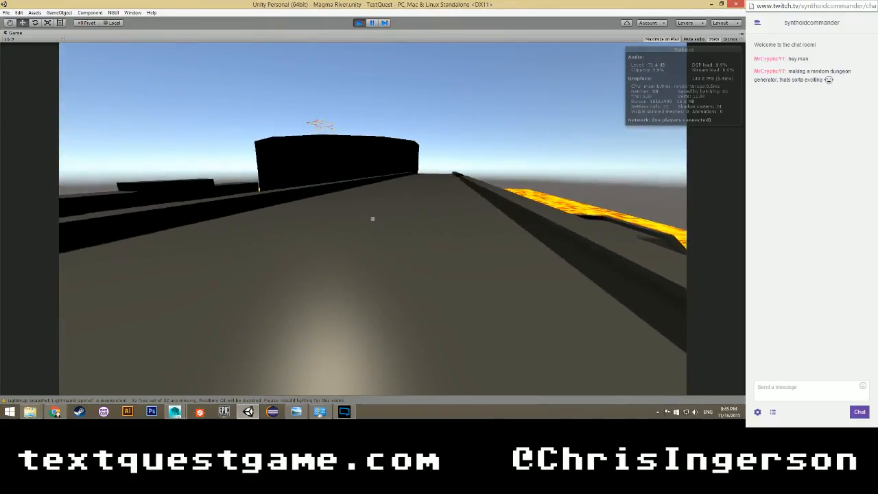
{"action": "key", "text": "w"}
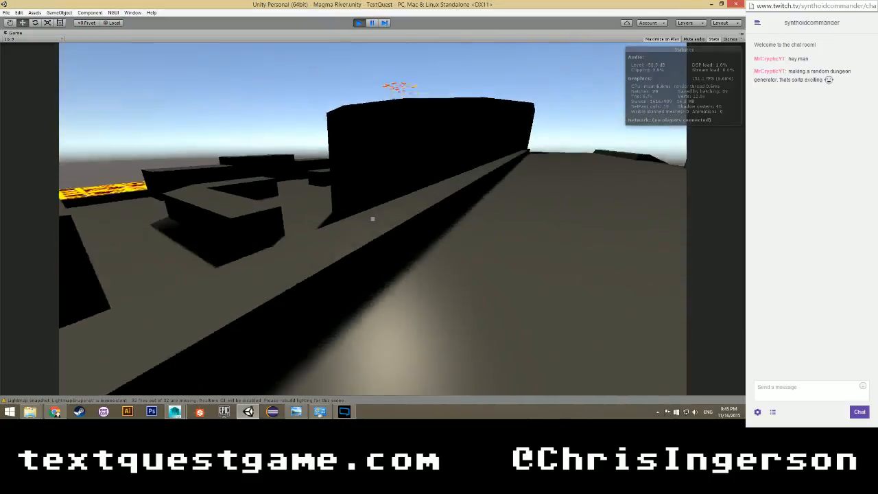
{"action": "key", "text": "w"}
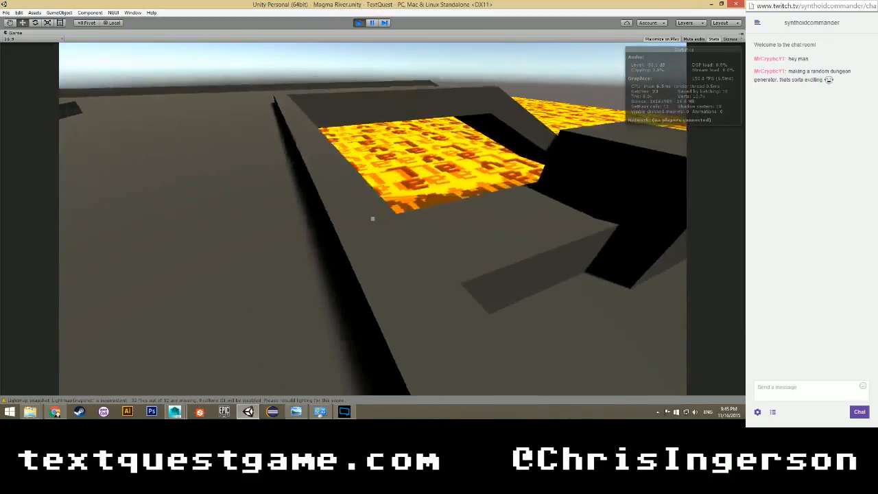
{"action": "key", "text": "w"}
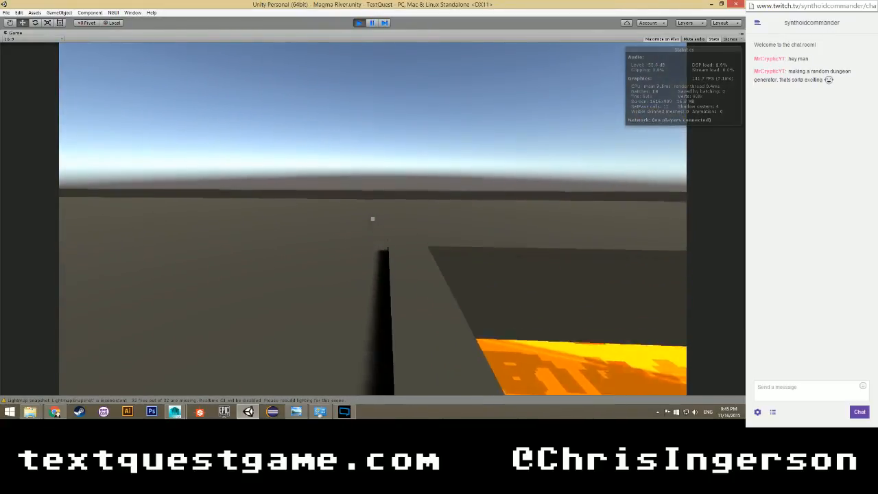
{"action": "key", "text": "w"}
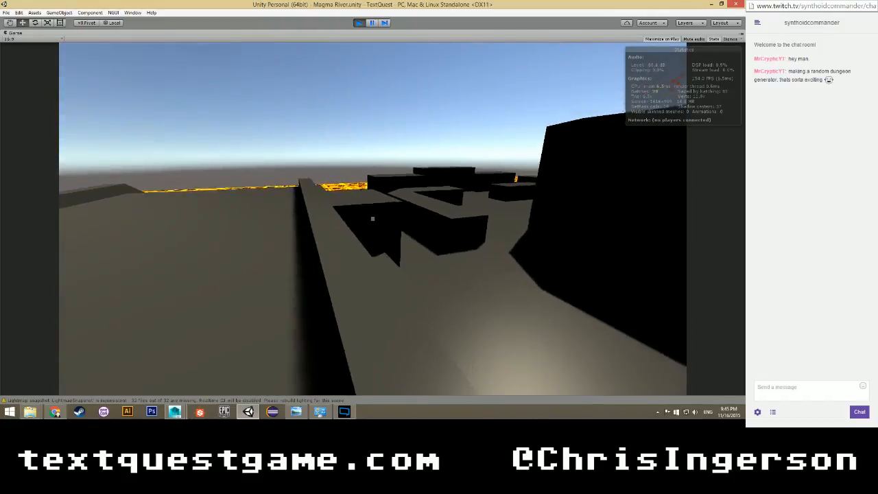
Examine the walkway's ramps and border joints near the ruins, and return along the overlook toward the tower.
{"action": "key", "text": "w"}
{"action": "key", "text": "w"}
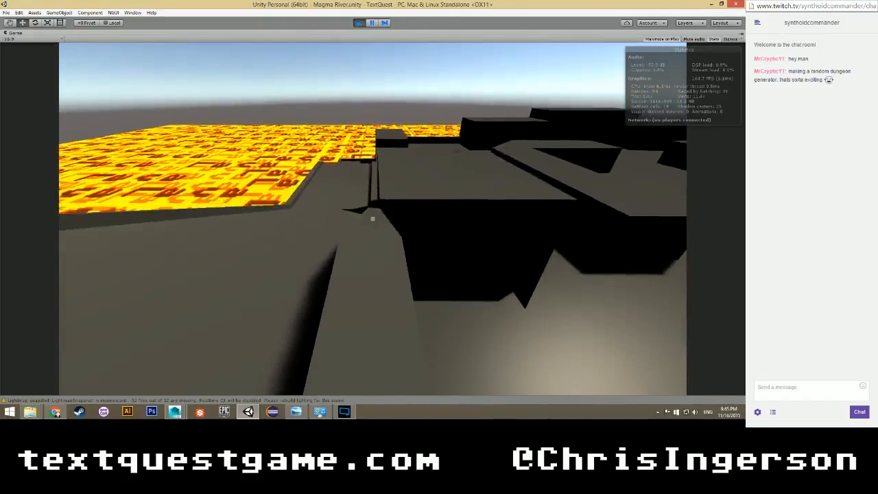
{"action": "key", "text": "w"}
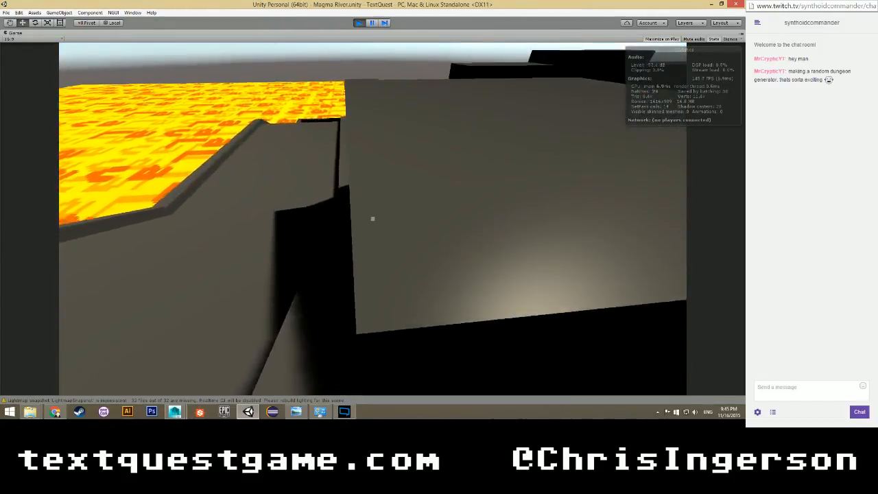
{"action": "key", "text": "w"}
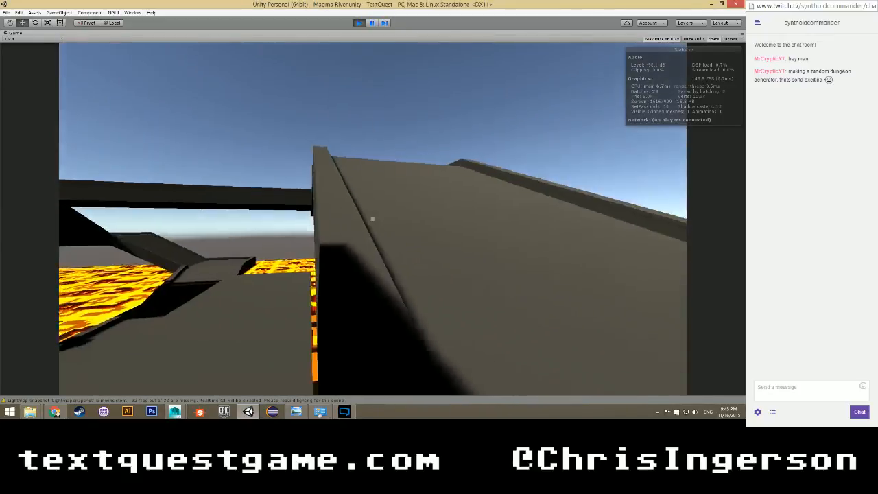
{"action": "key", "text": "w"}
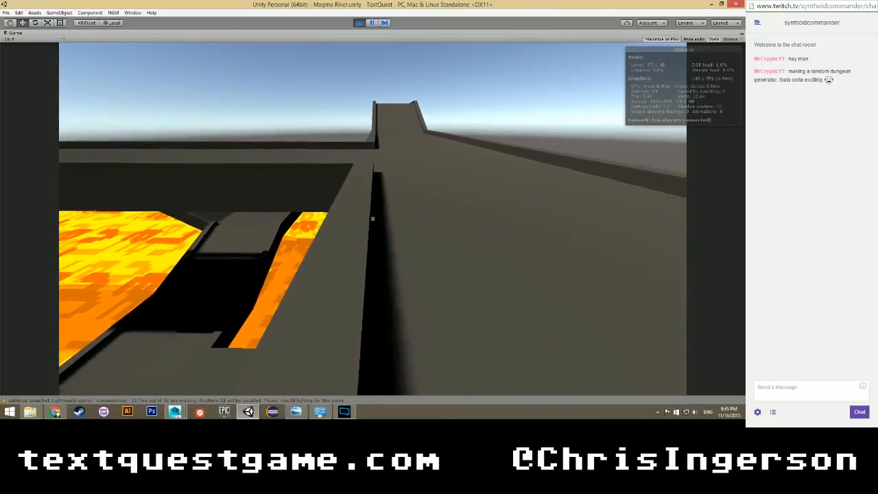
{"action": "key", "text": "w"}
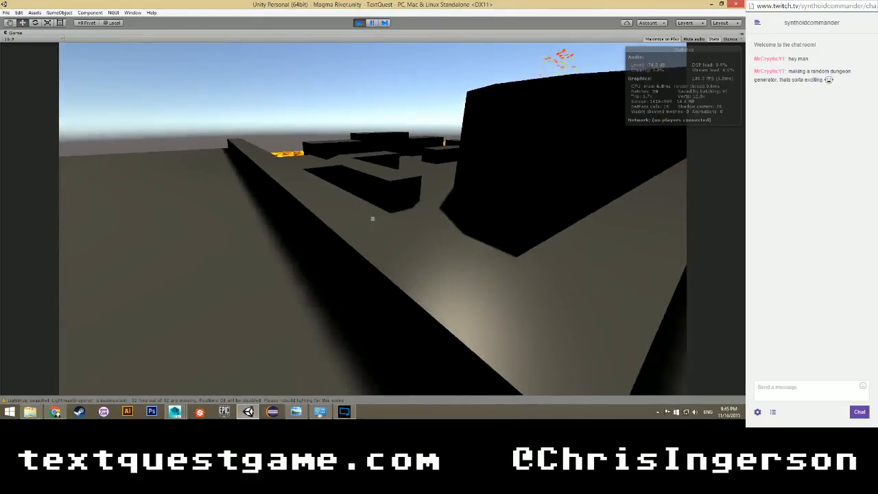
{"action": "key", "text": "w"}
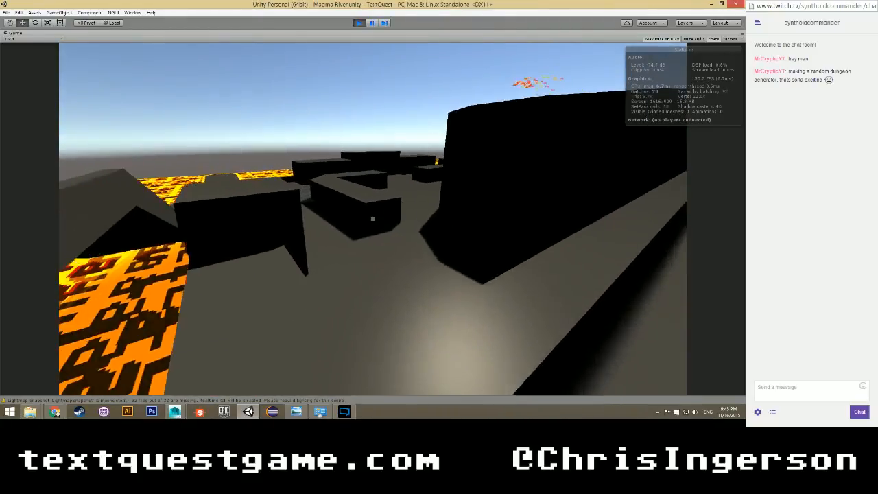
{"action": "key", "text": "w"}
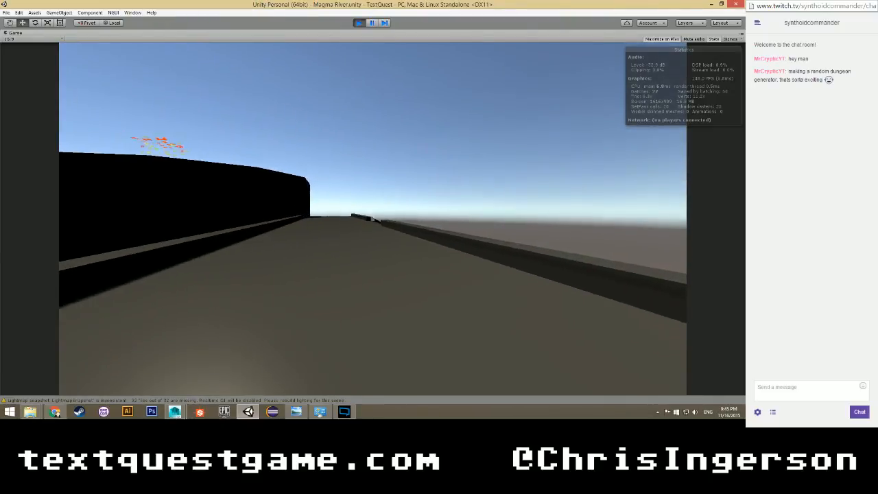
{"action": "key", "text": "w"}
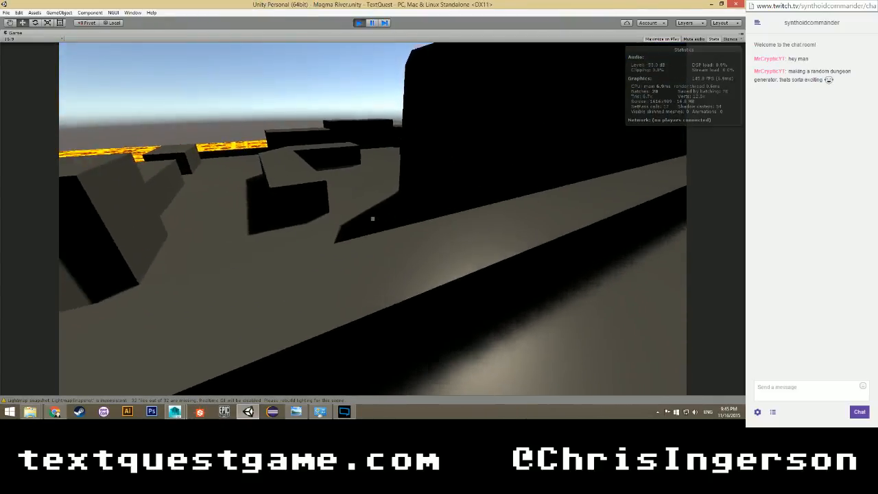
Explore the lower bordered path beneath the overlook and walk through the ruins between the buildings and the tower.
{"action": "key", "text": "w"}
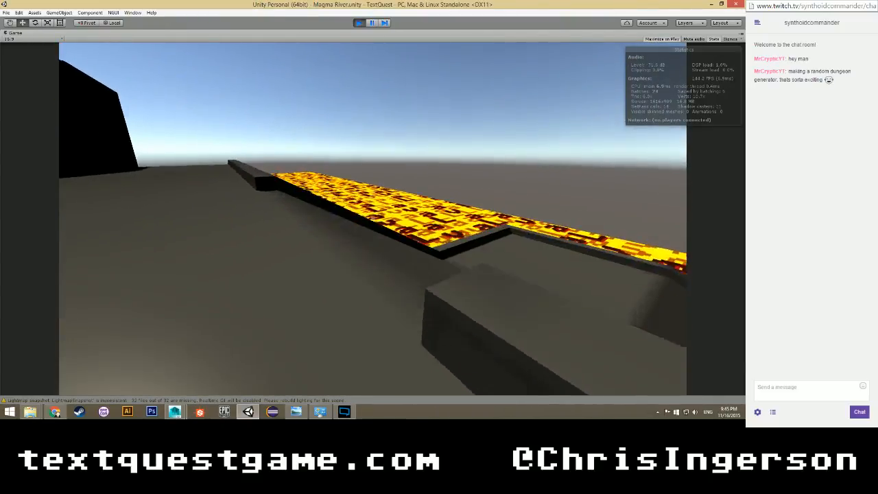
{"action": "key", "text": "w"}
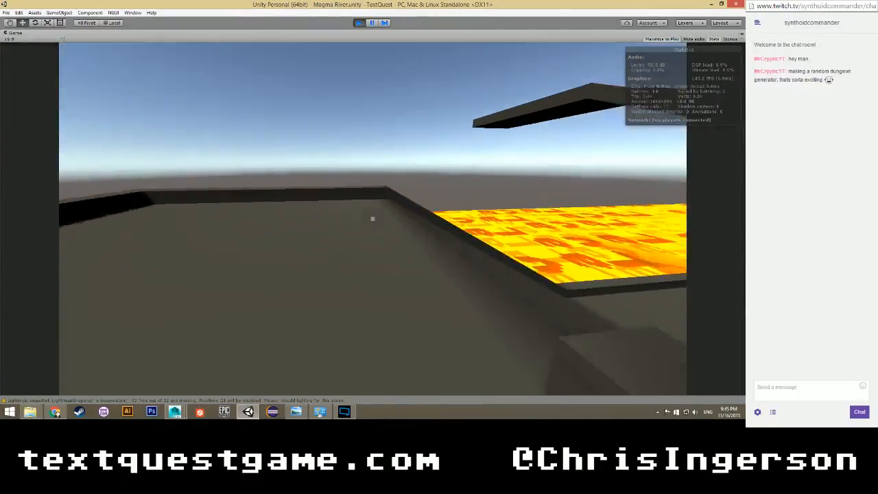
{"action": "key", "text": "w"}
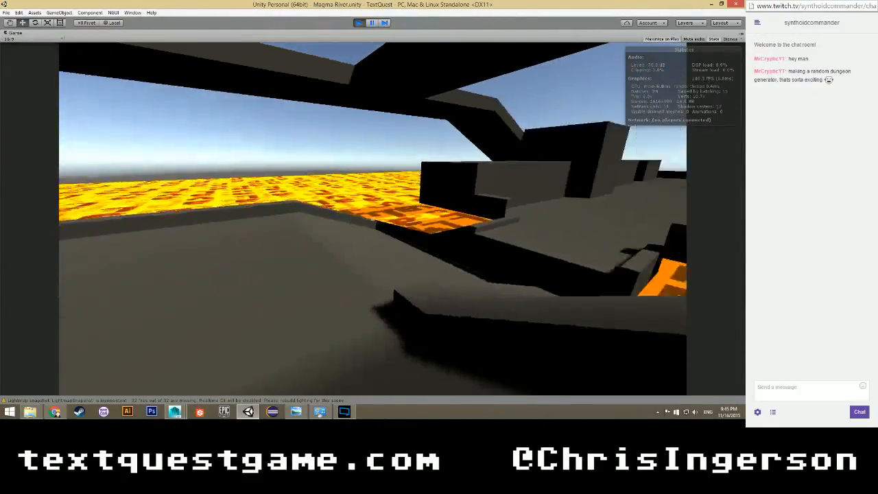
{"action": "key", "text": "w"}
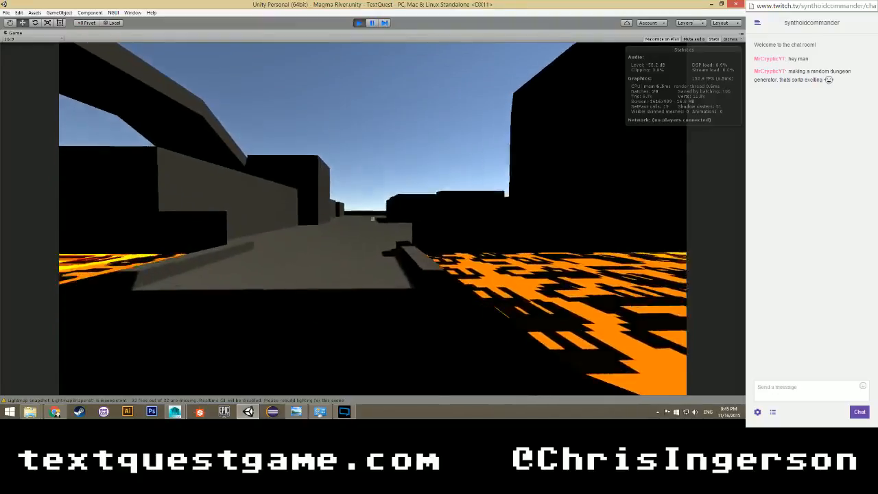
{"action": "key", "text": "w"}
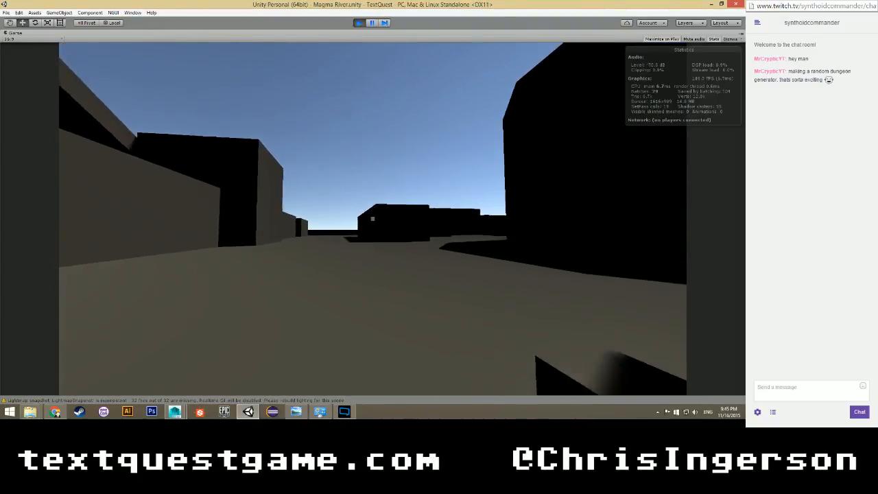
{"action": "key", "text": "w"}
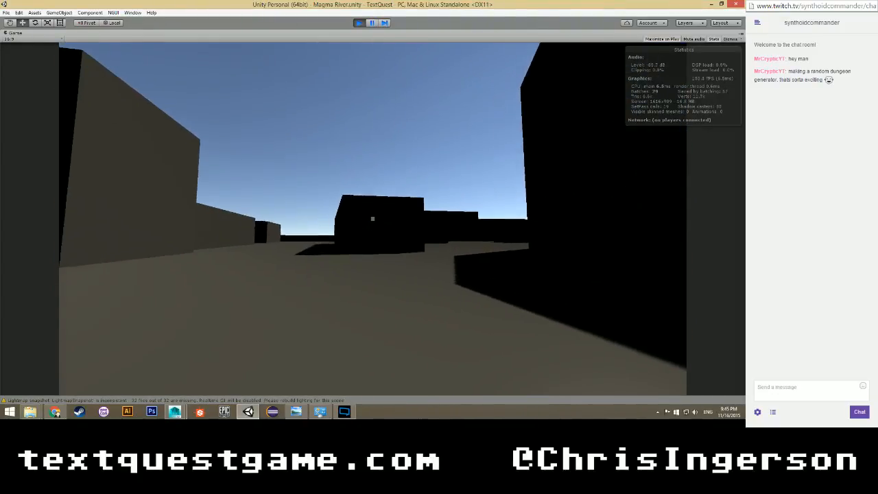
{"action": "key", "text": "w"}
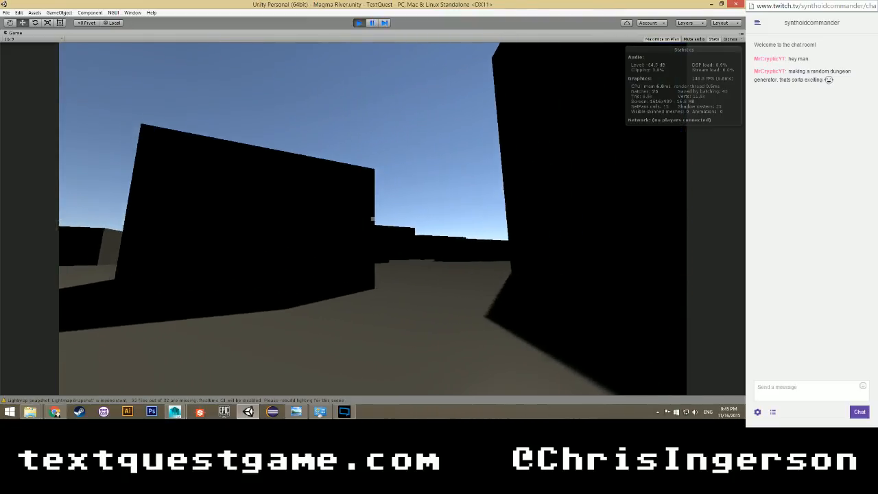
{"action": "key", "text": "w"}
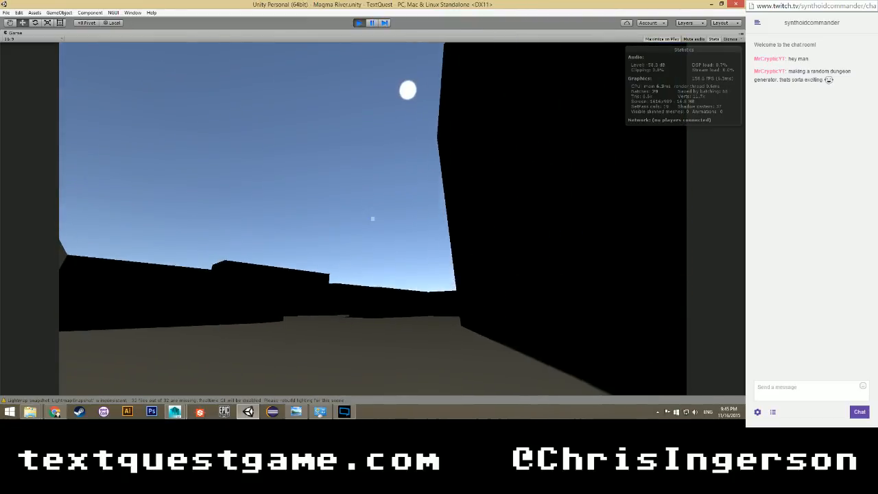
Stop the play-test and switch to Maya to inspect the MagmaRiver model's walkways and ruins.
{"action": "key", "text": "ctrl+p"}
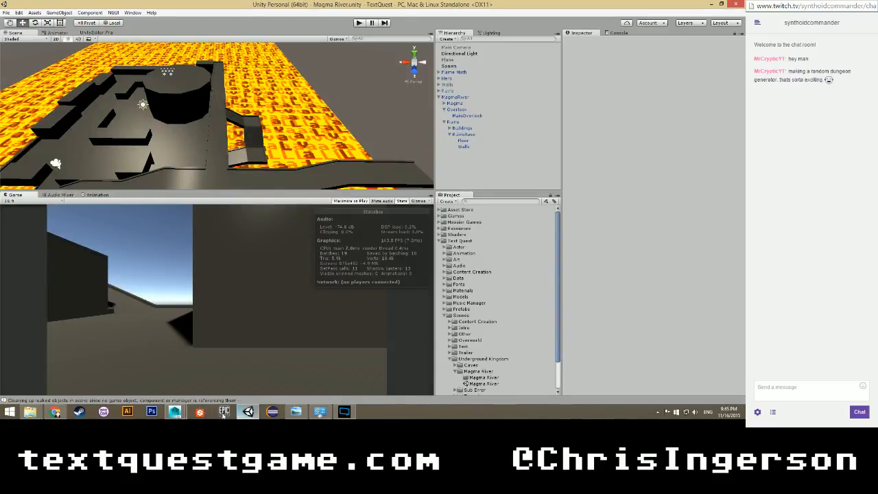
{"action": "left_click", "coordinate": [220, 380]}
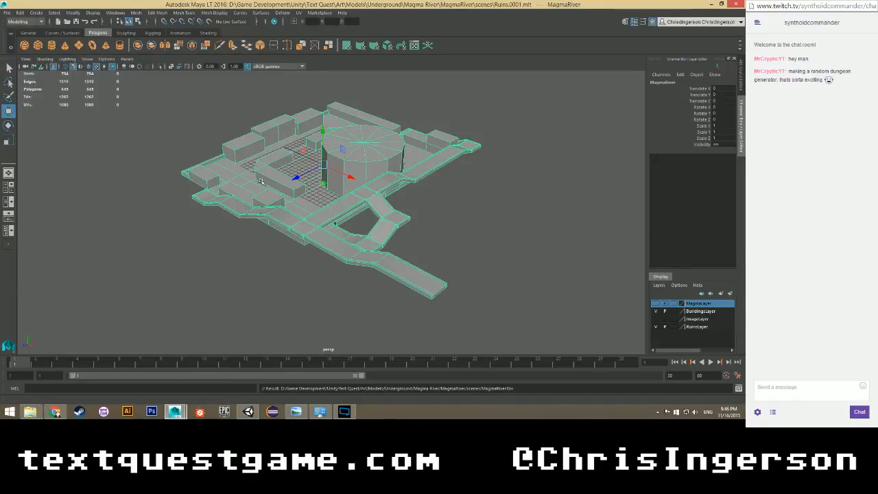
{"action": "scroll", "coordinate": [241, 219], "scroll_direction": "up", "scroll_amount": 5}
{"action": "scroll", "coordinate": [242, 219], "scroll_direction": "down", "scroll_amount": 2}
{"action": "scroll", "coordinate": [241, 219], "scroll_direction": "up", "scroll_amount": 2}
{"action": "scroll", "coordinate": [241, 220], "scroll_direction": "down", "scroll_amount": 1}
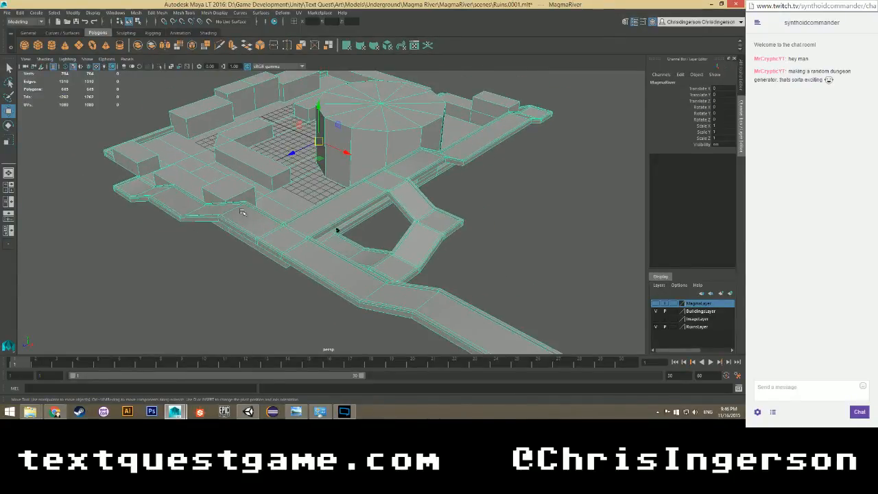
Restore the selection of the MainOverlook border's top faces and move them vertically to adjust the border height.
{"action": "left_click_drag", "start_coordinate": [242, 219], "coordinate": [261, 209], "text": "alt"}
{"action": "left_click", "coordinate": [223, 267]}
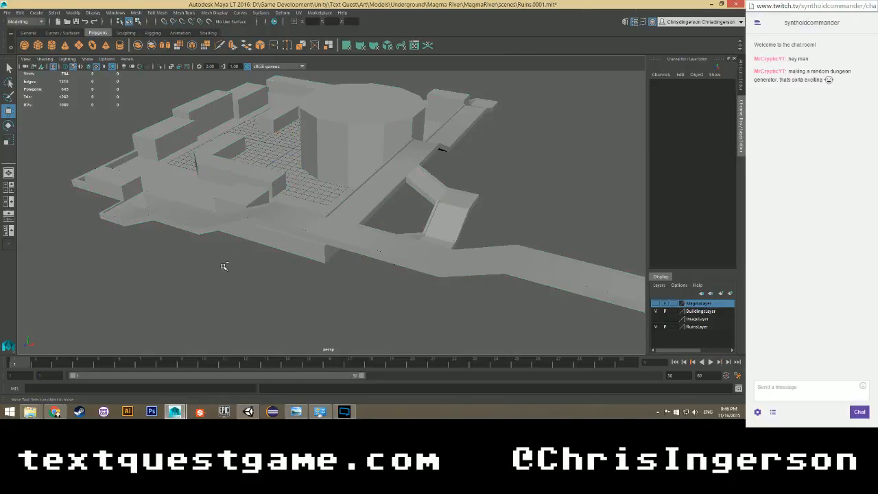
{"action": "key", "text": "ctrl+z"}
{"action": "key", "text": "ctrl+z"}
{"action": "key", "text": "ctrl+z"}
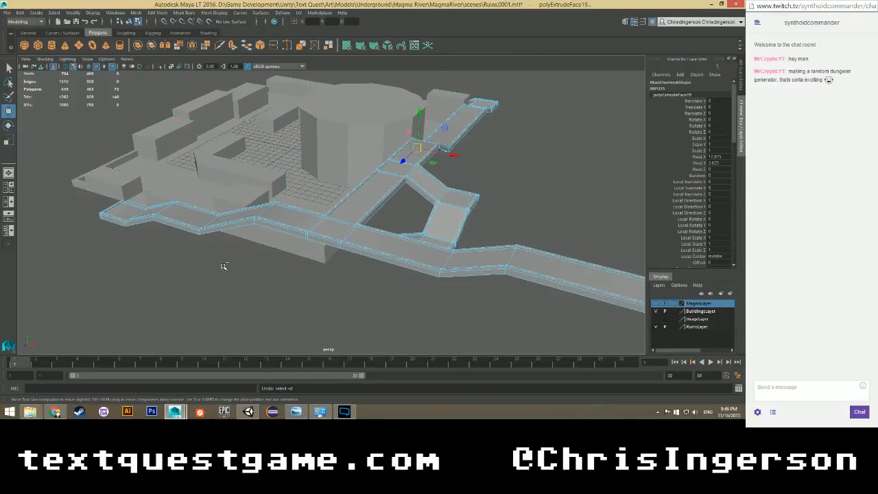
{"action": "scroll", "coordinate": [223, 266], "scroll_direction": "up", "scroll_amount": 2}
{"action": "left_click_drag", "start_coordinate": [223, 266], "coordinate": [345, 212], "text": "alt"}
{"action": "scroll", "coordinate": [344, 211], "scroll_direction": "up", "scroll_amount": 4}
{"action": "middle_click_drag", "start_coordinate": [418, 175], "coordinate": [294, 219], "text": "alt"}
{"action": "scroll", "coordinate": [295, 219], "scroll_direction": "up", "scroll_amount": 5}
{"action": "middle_click_drag", "start_coordinate": [345, 142], "coordinate": [298, 211], "text": "alt"}
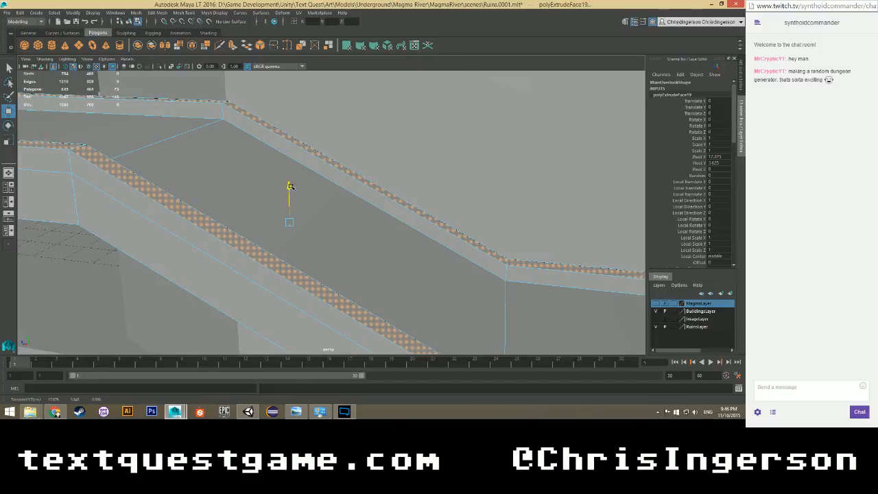
{"action": "scroll", "coordinate": [290, 185], "scroll_direction": "down", "scroll_amount": 10}
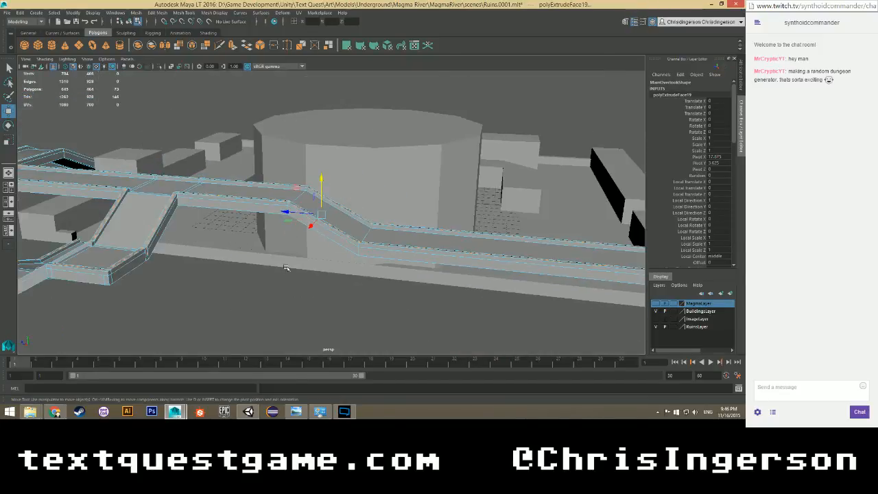
Select the whole MagmaRiver model, save the scene, and export the selection over MagmaRiver.fbx.
{"action": "left_click_drag", "start_coordinate": [274, 274], "coordinate": [299, 310], "text": "alt"}
{"action": "left_click", "coordinate": [301, 312]}
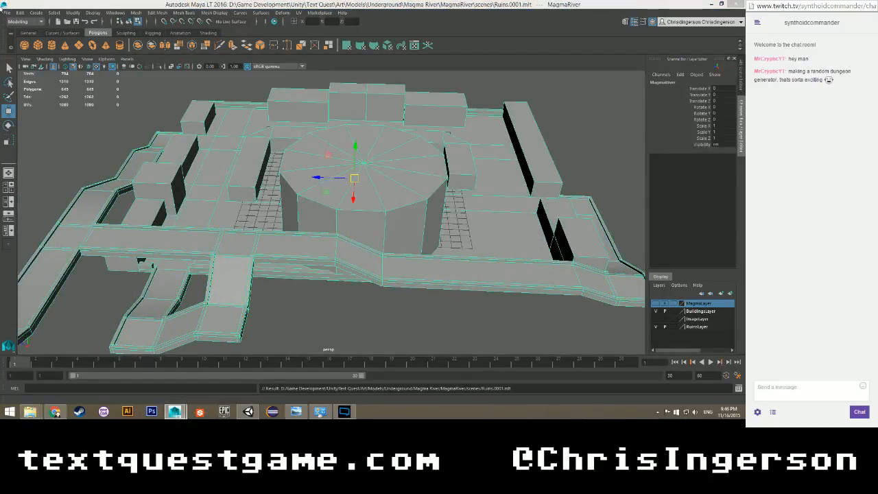
{"action": "left_click", "coordinate": [4, 13]}
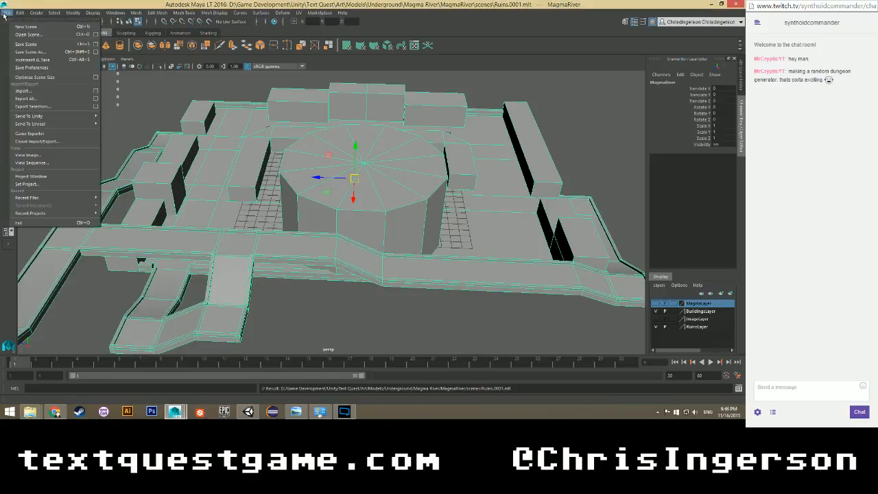
{"action": "left_click", "coordinate": [27, 108]}
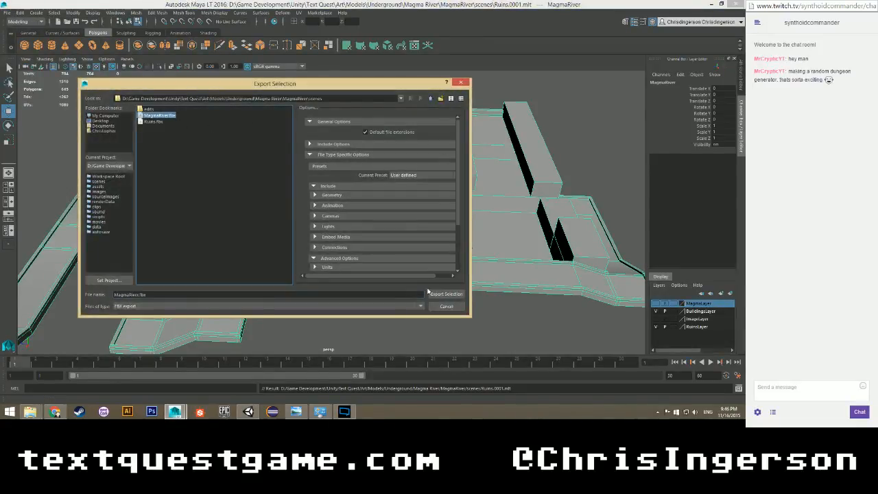
{"action": "left_click", "coordinate": [447, 295]}
{"action": "left_click", "coordinate": [259, 211]}
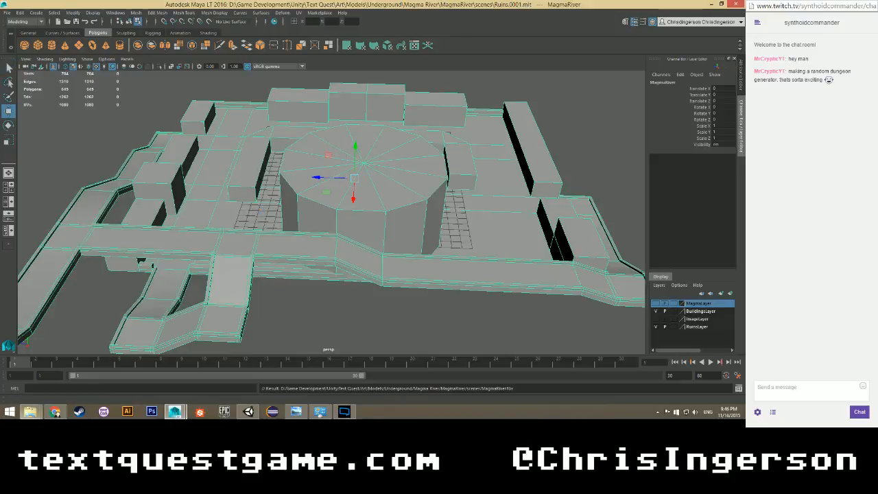
Copy MagmaRiver.fbx from the scenes folder into the Unity project's Magma River folder, replacing the existing file.
{"action": "mouse_move", "coordinate": [30, 411]}
{"action": "left_click", "coordinate": [43, 364]}
{"action": "left_click", "coordinate": [134, 364]}
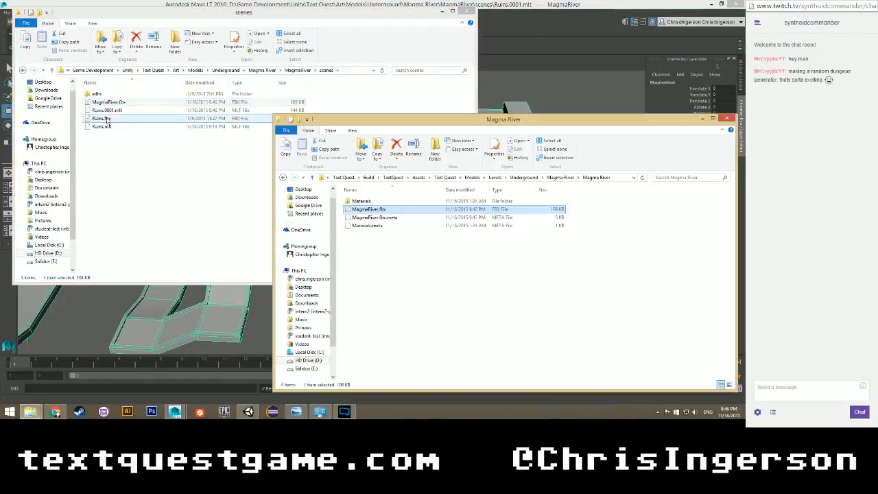
{"action": "left_click_drag", "start_coordinate": [109, 101], "coordinate": [372, 251]}
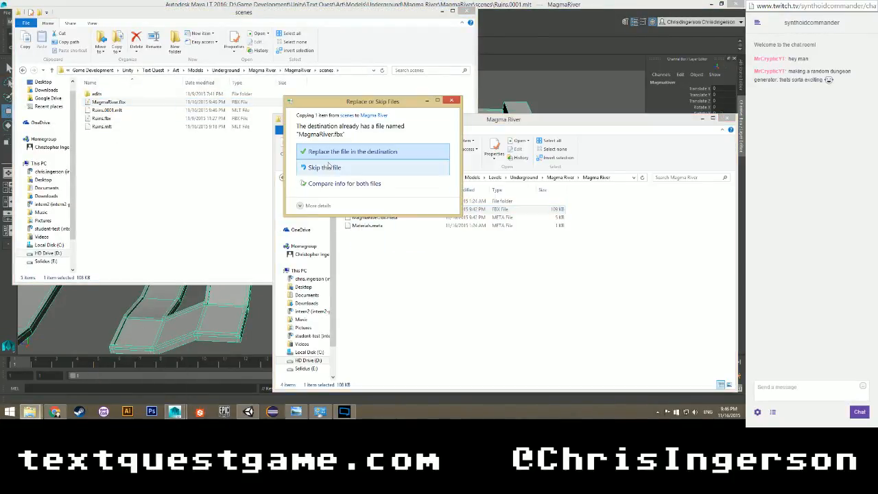
{"action": "left_click", "coordinate": [331, 152]}
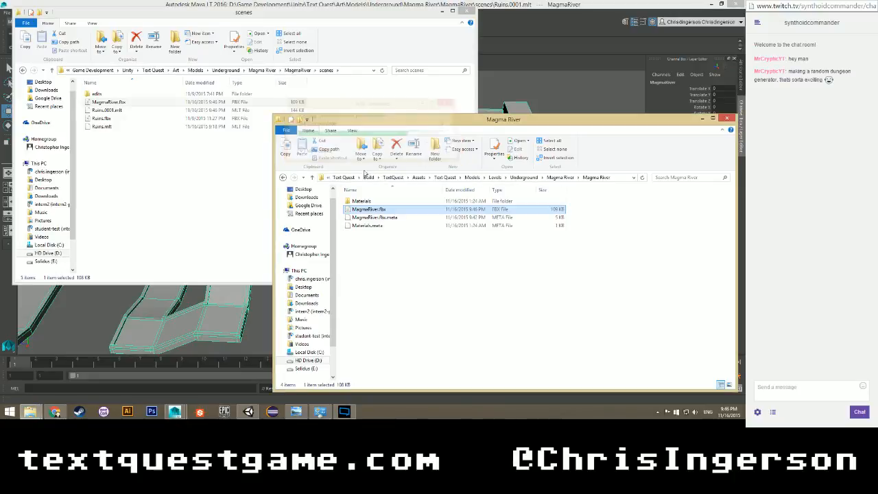
Switch to Unity, inspect the MagmaFlow lava mesh's properties, and start a play-test of the level.
{"action": "left_click", "coordinate": [248, 411]}
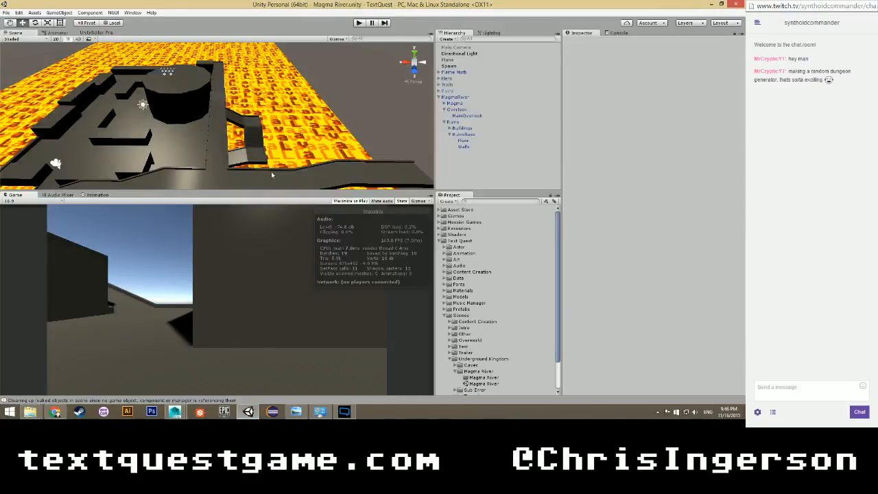
{"action": "left_click", "coordinate": [298, 117]}
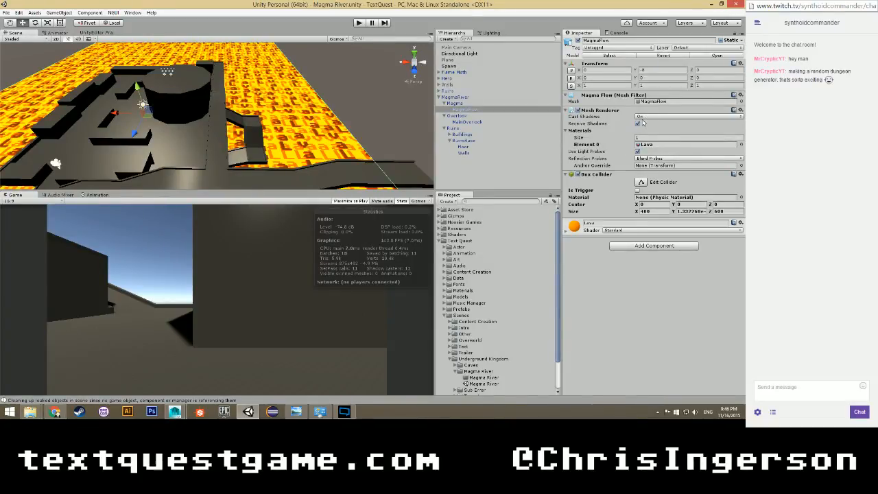
{"action": "left_click", "coordinate": [538, 175]}
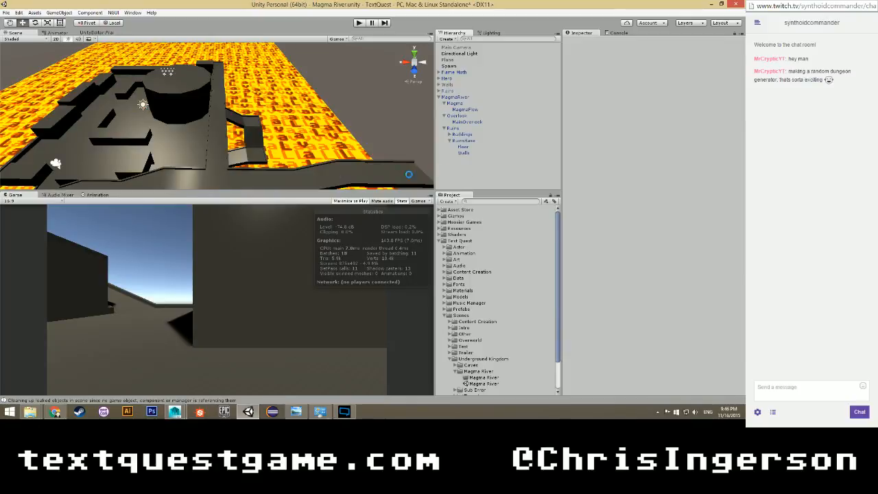
{"action": "left_click", "coordinate": [357, 24]}
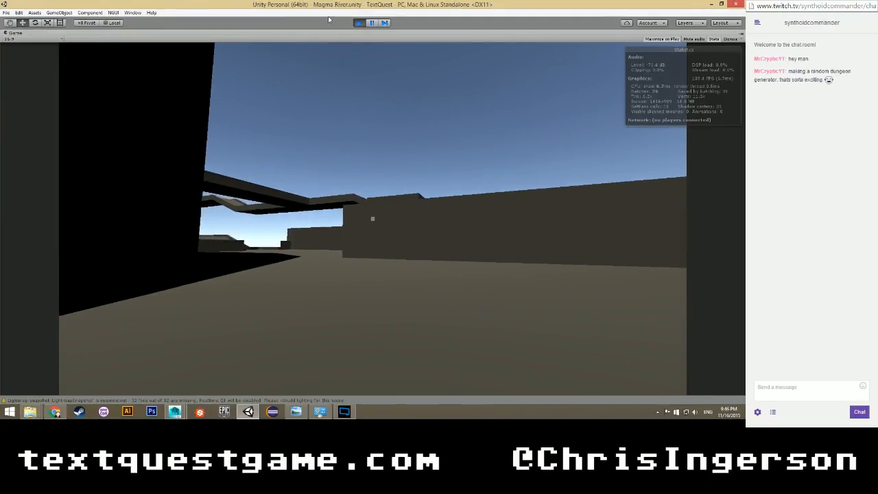
Walk through the ruins beneath the overlook to the bordered path and ramp beside the lava.
{"action": "key", "text": "Left"}
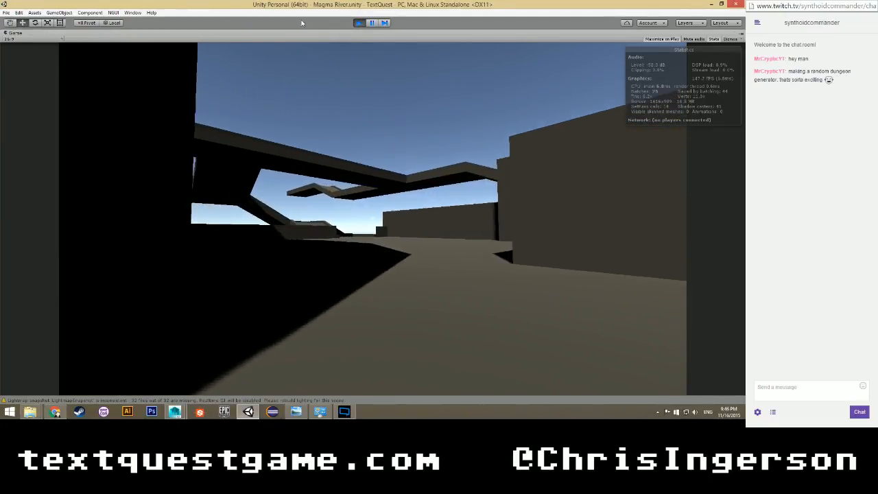
{"action": "key", "text": "Up"}
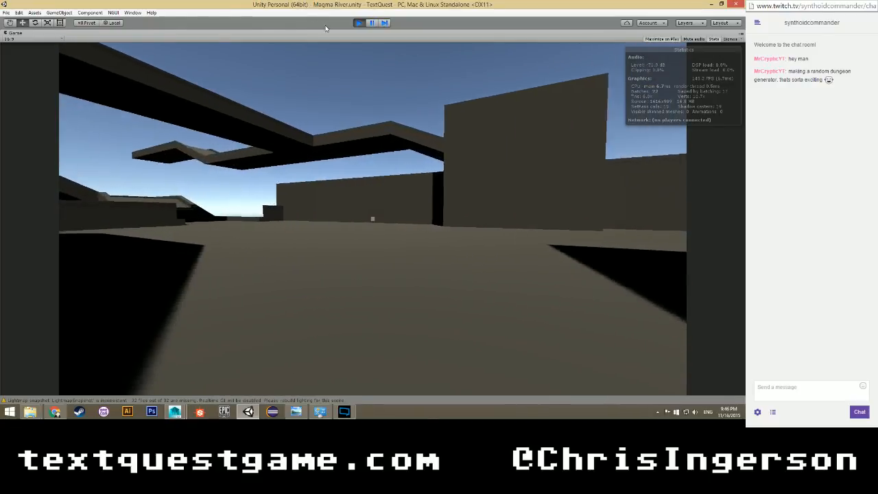
{"action": "key", "text": "Left"}
{"action": "key", "text": "Up"}
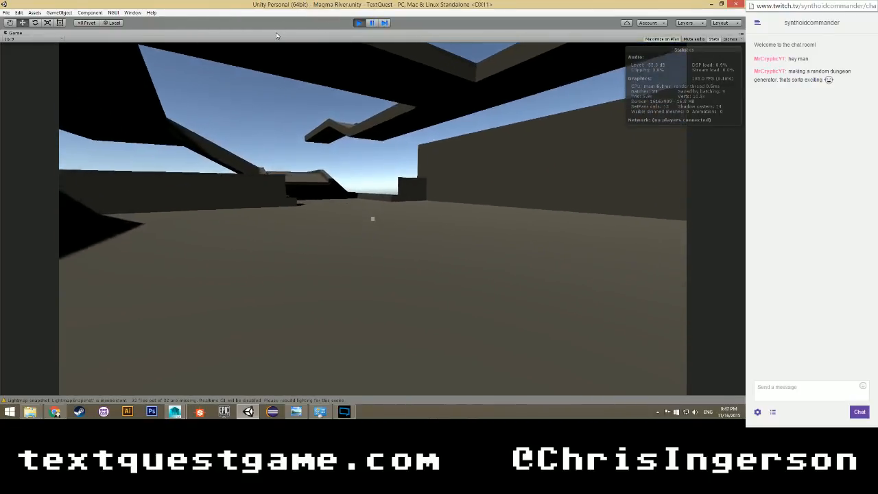
{"action": "key", "text": "Up"}
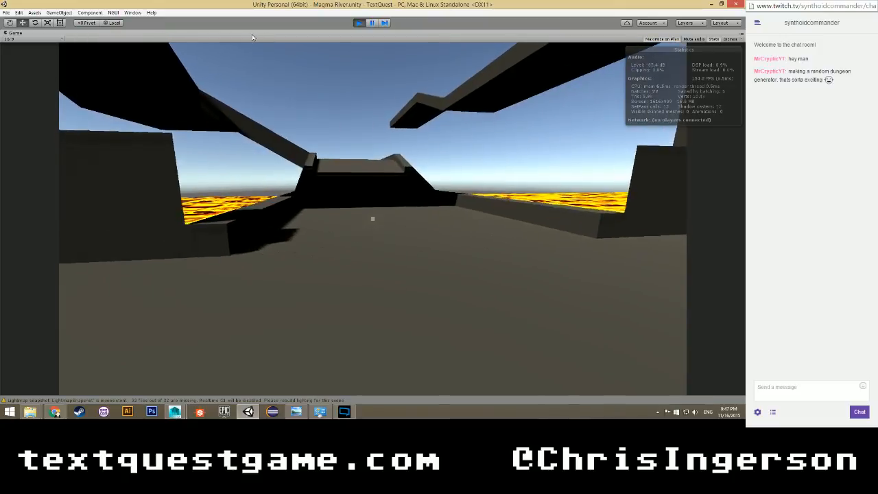
{"action": "key", "text": "Up"}
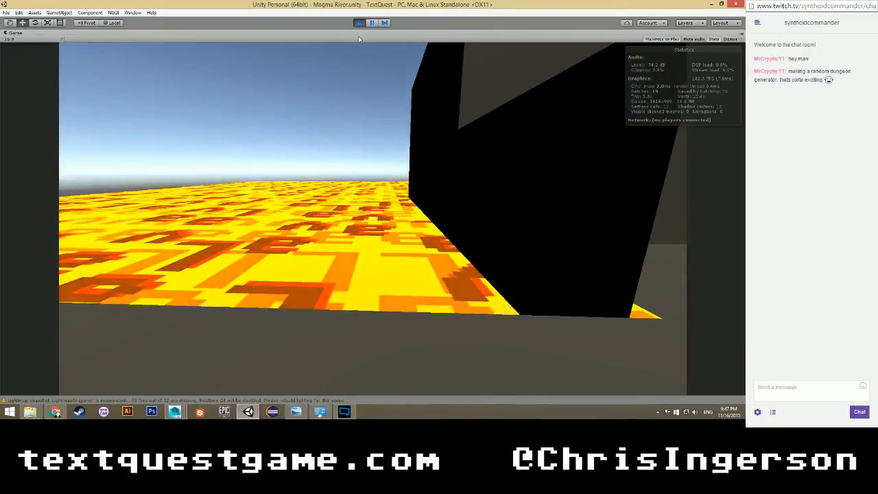
{"action": "key", "text": "Up"}
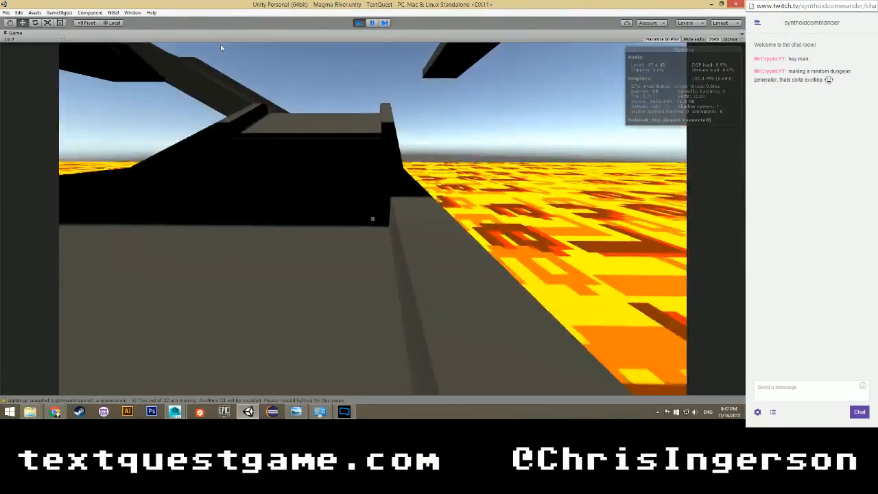
Climb to the overlook walkway and check the adjusted border height along its edges.
{"action": "key", "text": "w"}
{"action": "key", "text": "w"}
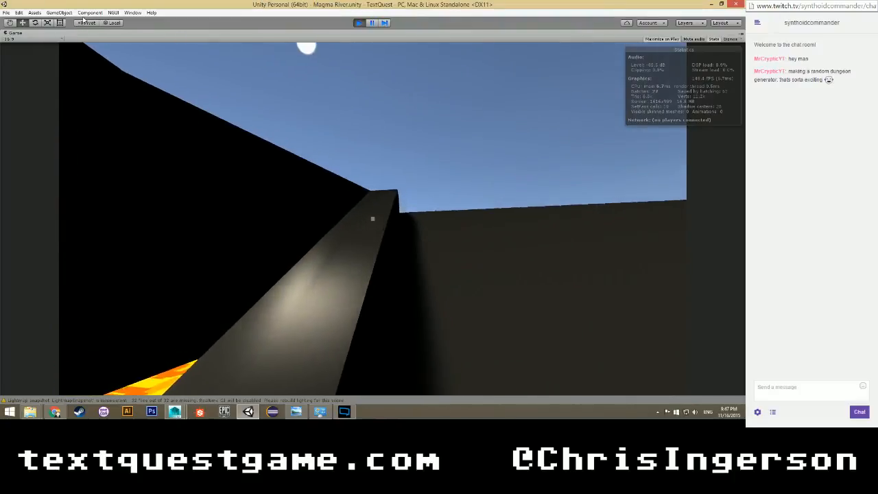
{"action": "key", "text": "w"}
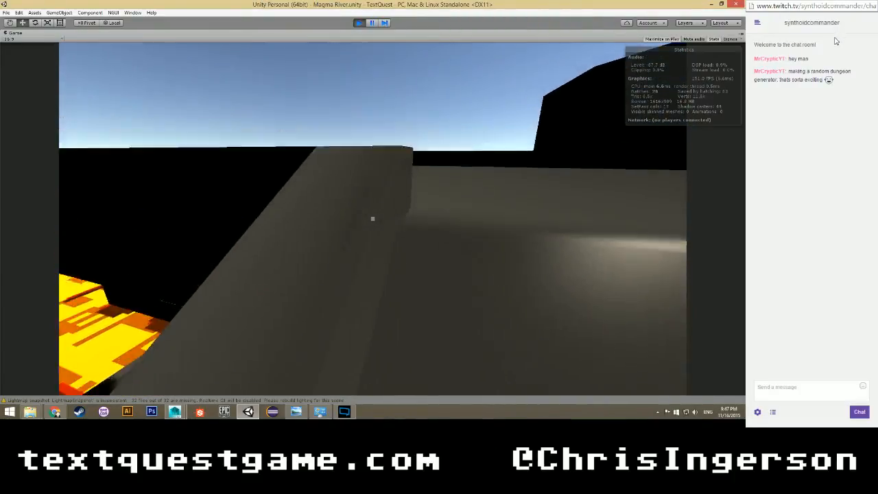
{"action": "key", "text": "w"}
{"action": "key", "text": "space"}
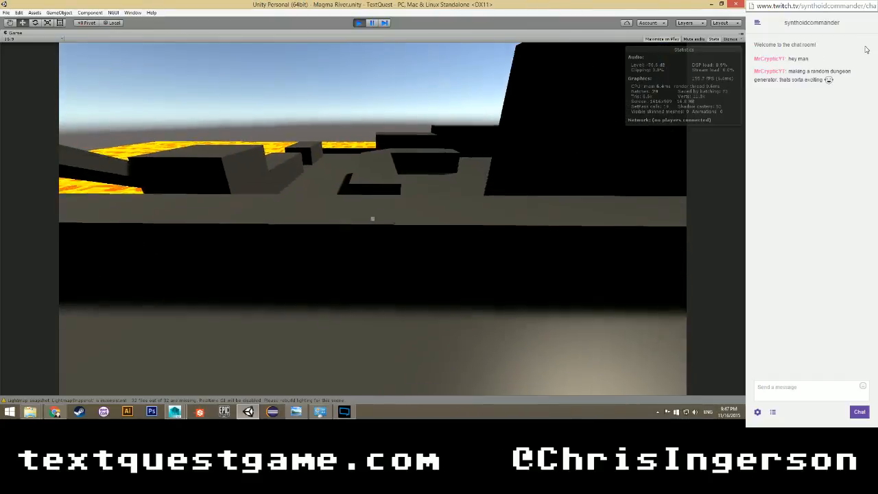
{"action": "key", "text": "w"}
{"action": "key", "text": "w"}
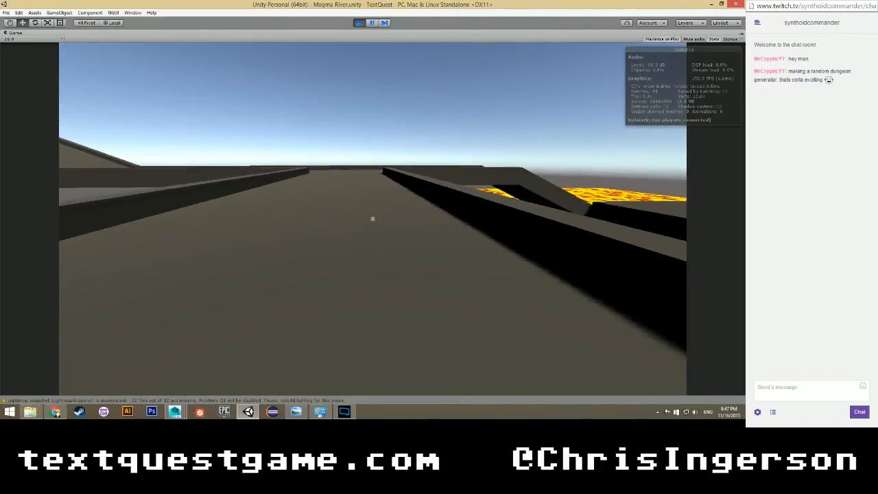
Walk along the overlook and examine the view over its border toward the ruins, tower and lava.
{"action": "key", "text": "w"}
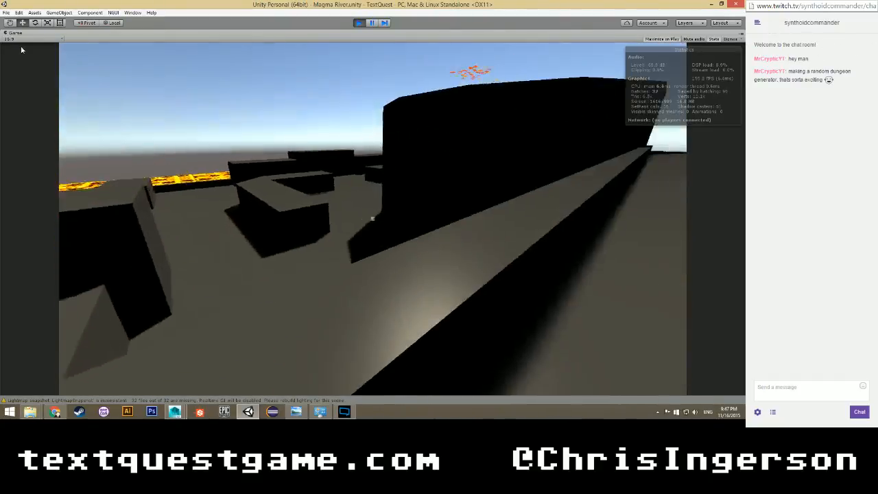
{"action": "key", "text": "w"}
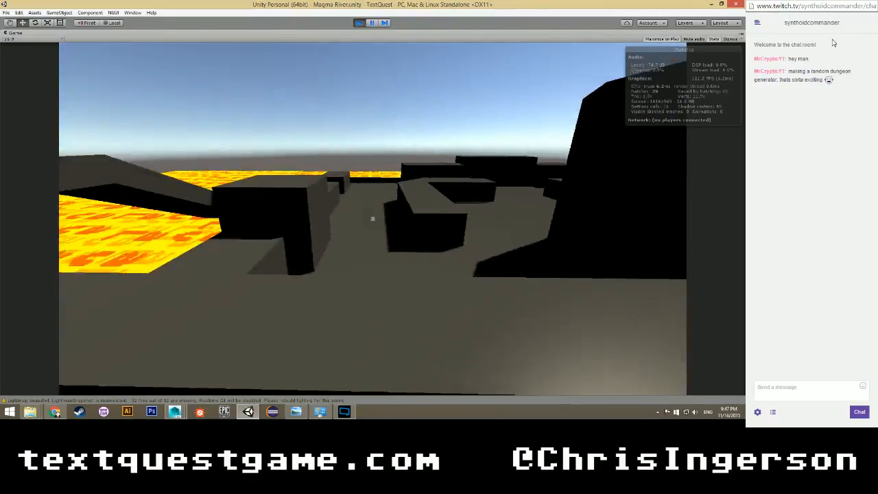
{"action": "key", "text": "w"}
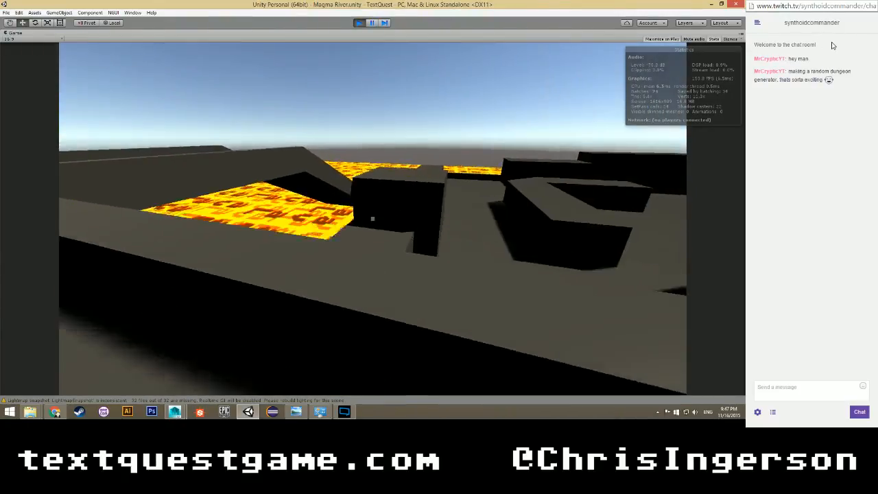
{"action": "key", "text": "w"}
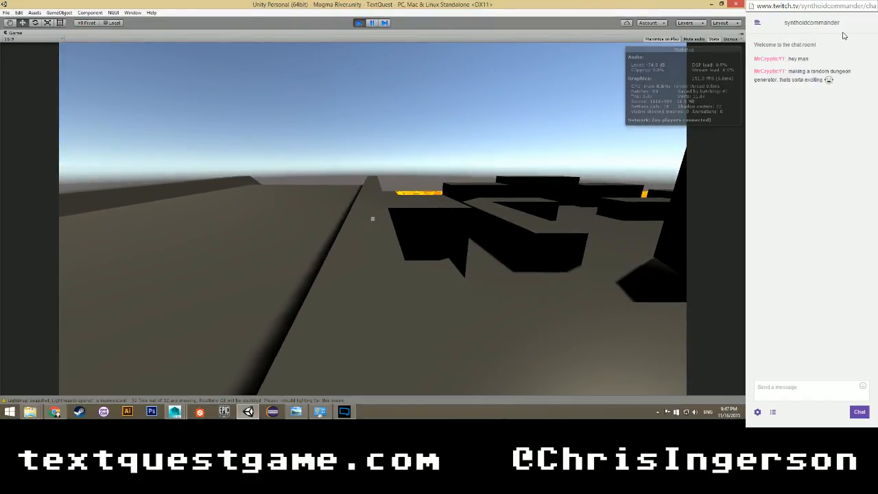
{"action": "key", "text": "w"}
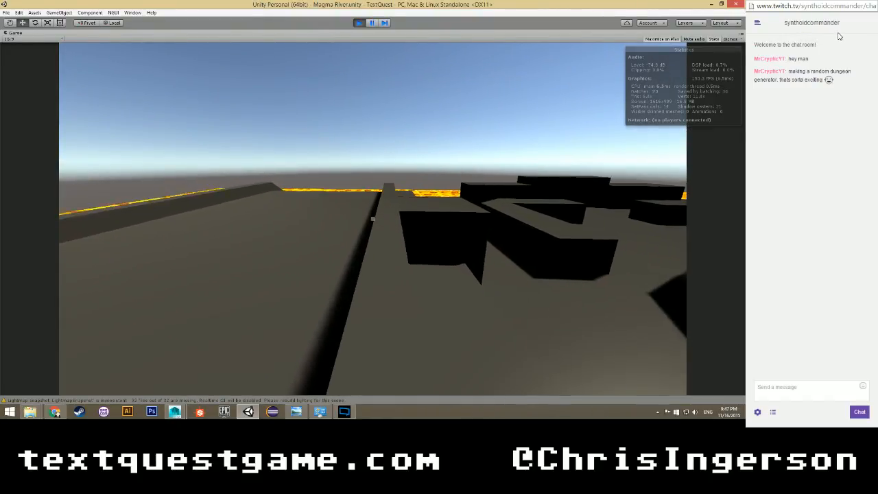
{"action": "key", "text": "w"}
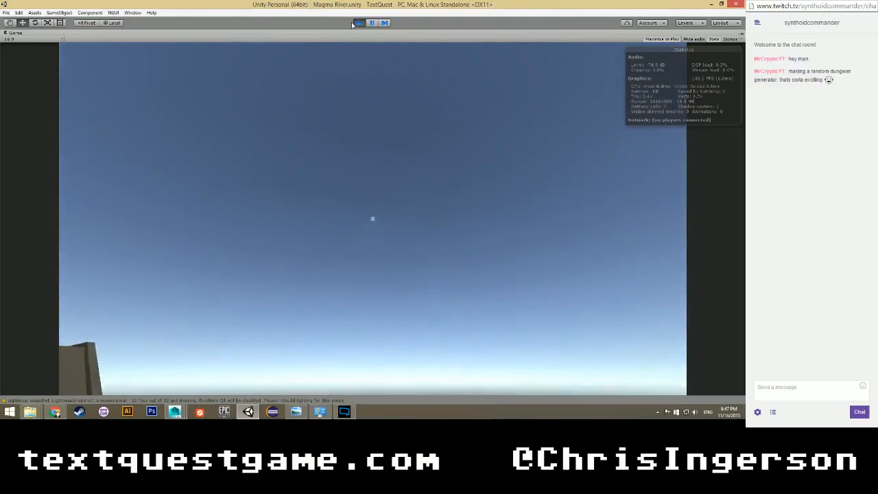
Stop the play-test and switch to Maya to examine the tower, surrounding ruins and adjoining walkway.
{"action": "left_click", "coordinate": [358, 23]}
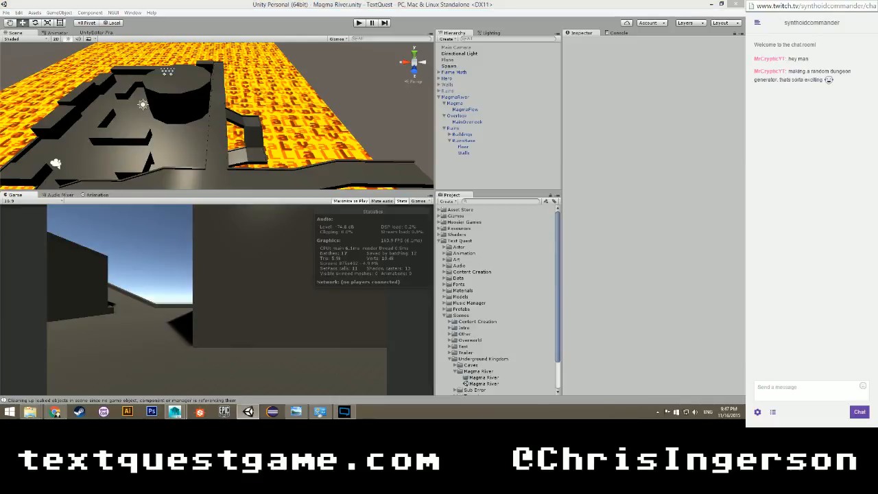
{"action": "left_click", "coordinate": [163, 245]}
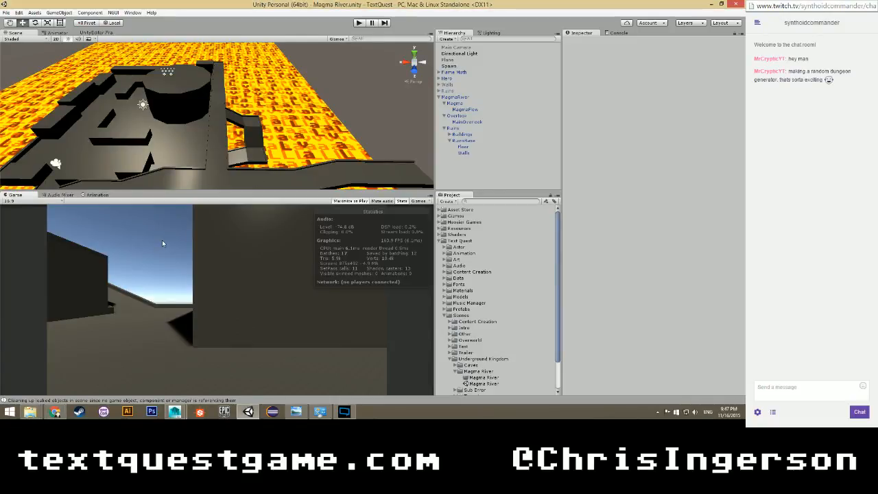
{"action": "mouse_move", "coordinate": [183, 412]}
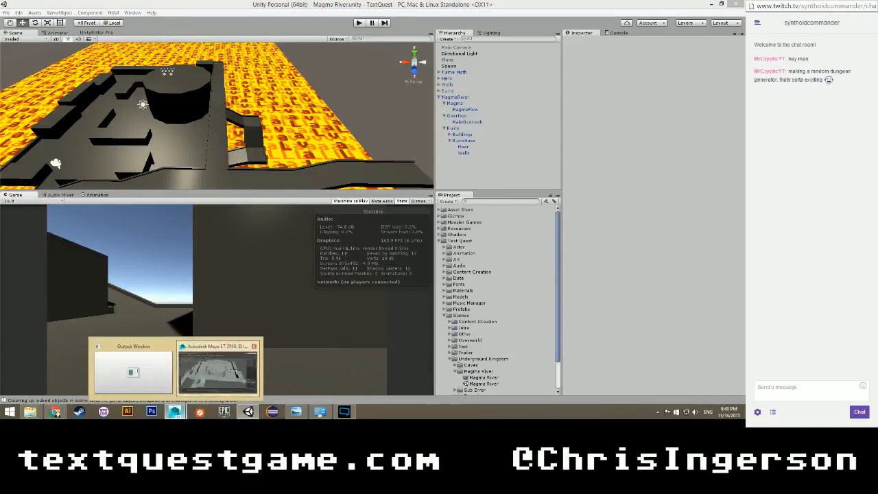
{"action": "left_click", "coordinate": [215, 368]}
{"action": "scroll", "coordinate": [246, 223], "scroll_direction": "up", "scroll_amount": 3}
{"action": "left_click_drag", "start_coordinate": [246, 223], "coordinate": [303, 266], "text": "alt"}
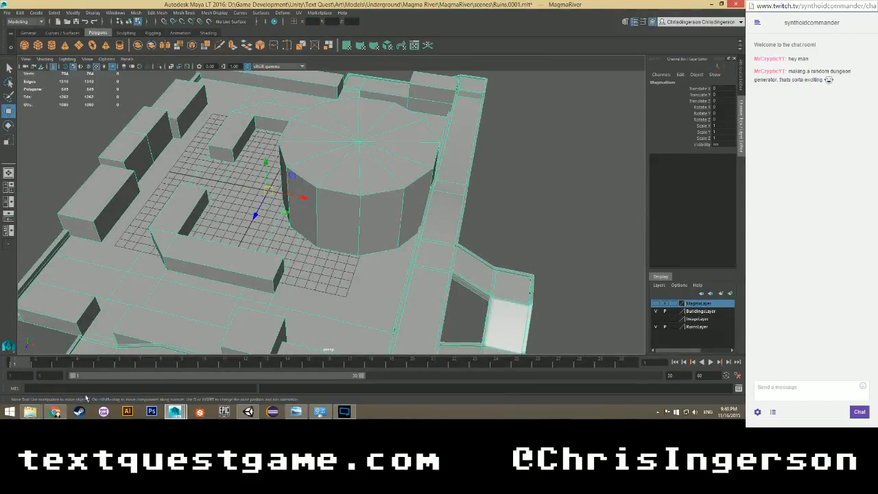
Switch to the MagmaRiver scenes folder in File Explorer and place a second window of it beside the first.
{"action": "left_click", "coordinate": [30, 411]}
{"action": "left_click", "coordinate": [420, 209]}
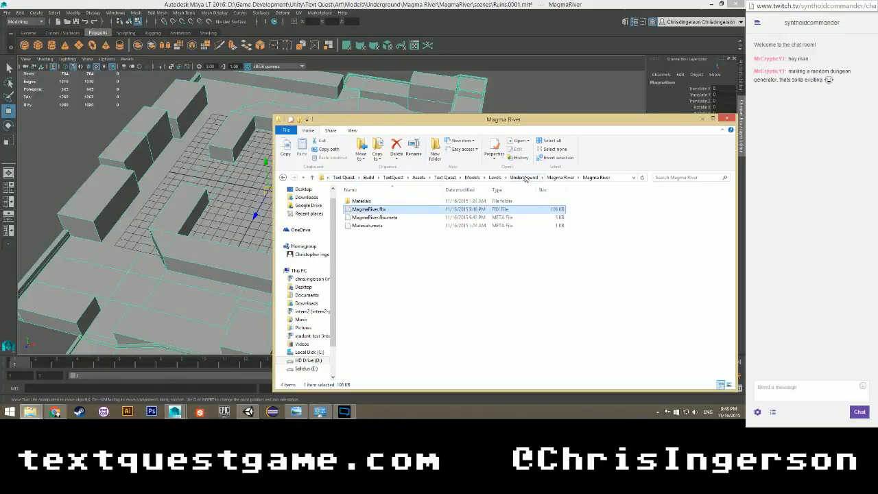
{"action": "left_click", "coordinate": [31, 411]}
{"action": "left_click", "coordinate": [137, 367]}
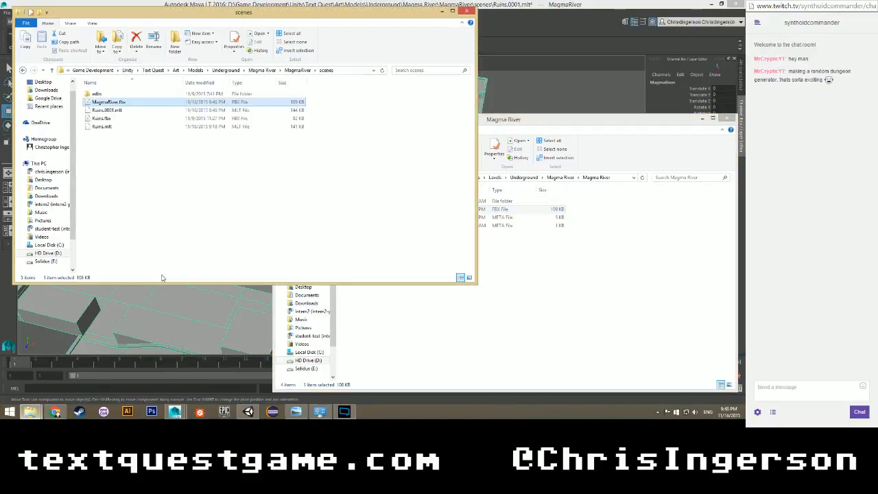
{"action": "key", "text": "ctrl+n"}
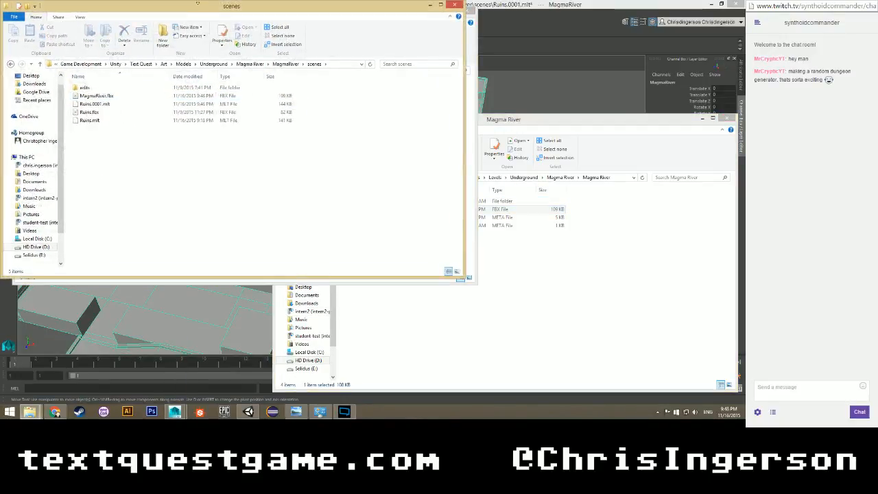
{"action": "left_click_drag", "start_coordinate": [205, 10], "coordinate": [476, 8]}
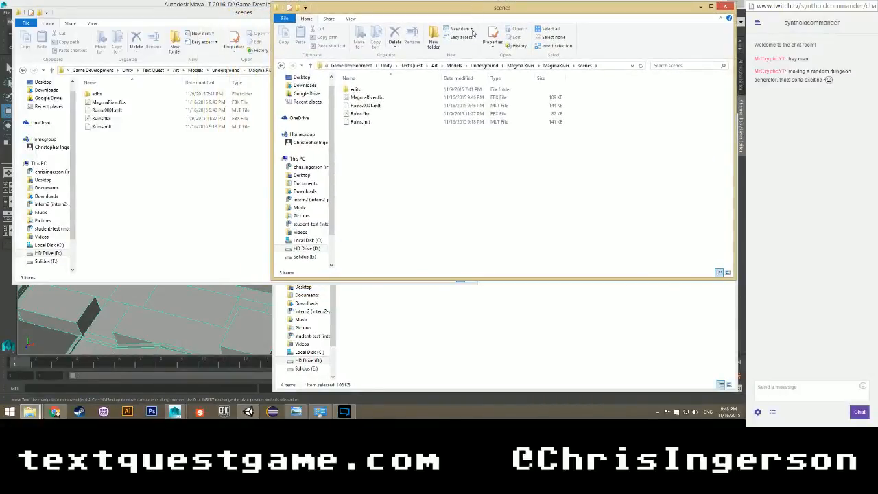
Browse in the new window to the Magma River texture folder under Art, Textures, Environment, Underground.
{"action": "left_click", "coordinate": [557, 65]}
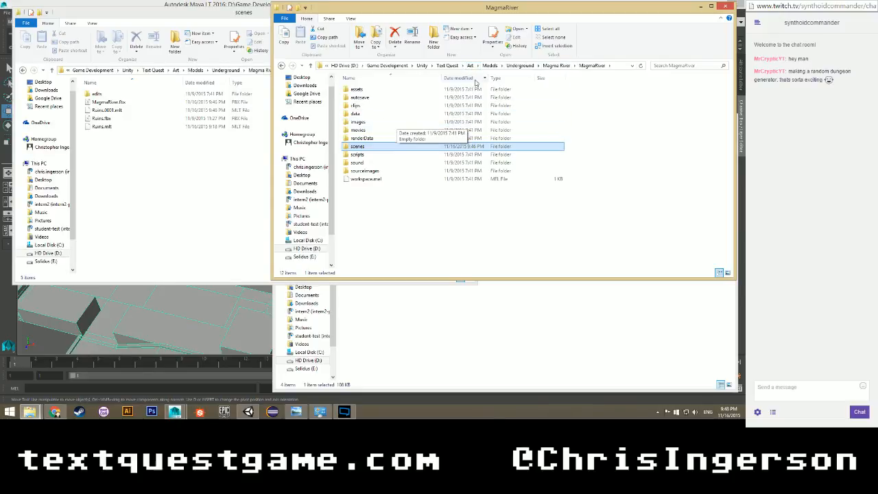
{"action": "left_click", "coordinate": [471, 65]}
{"action": "double_click", "coordinate": [360, 113]}
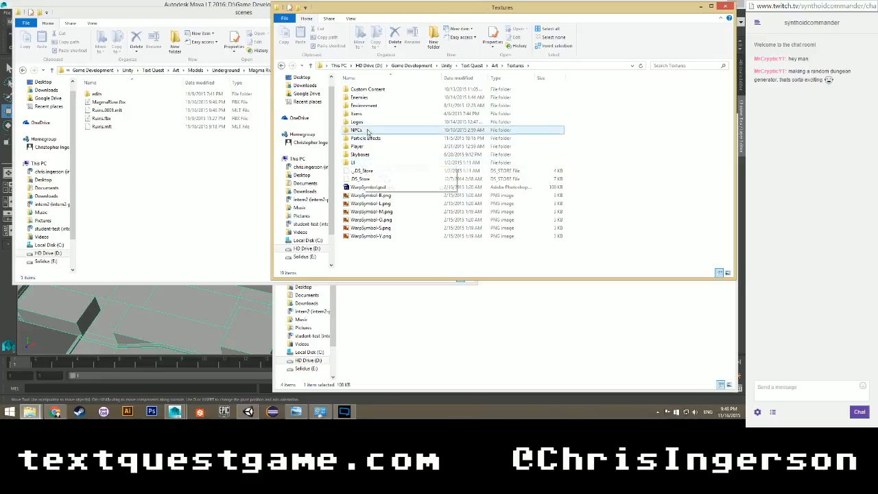
{"action": "double_click", "coordinate": [374, 107]}
{"action": "double_click", "coordinate": [364, 170]}
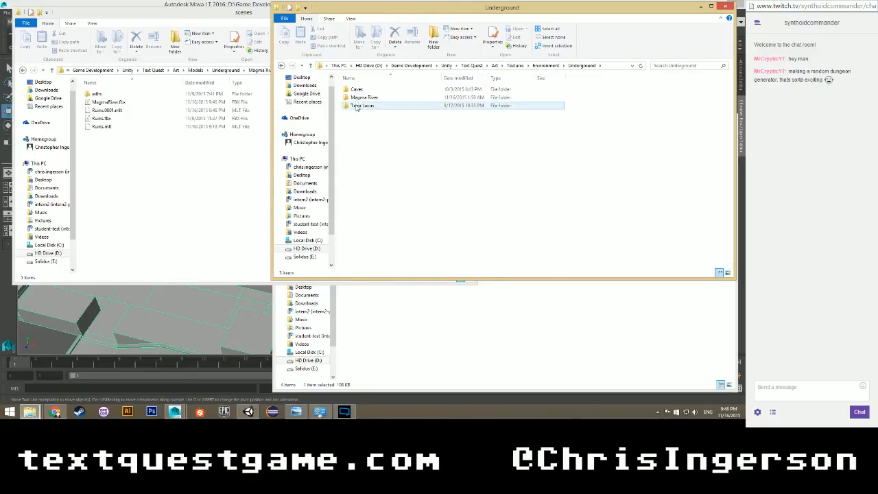
{"action": "double_click", "coordinate": [361, 105]}
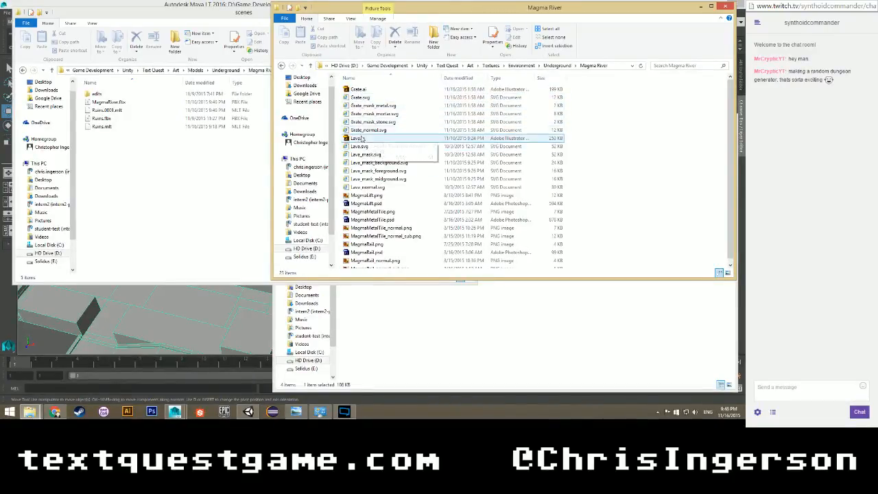
Open Grate.svg with Google Chrome, making it the default program for all .svg files.
{"action": "left_click", "coordinate": [370, 98]}
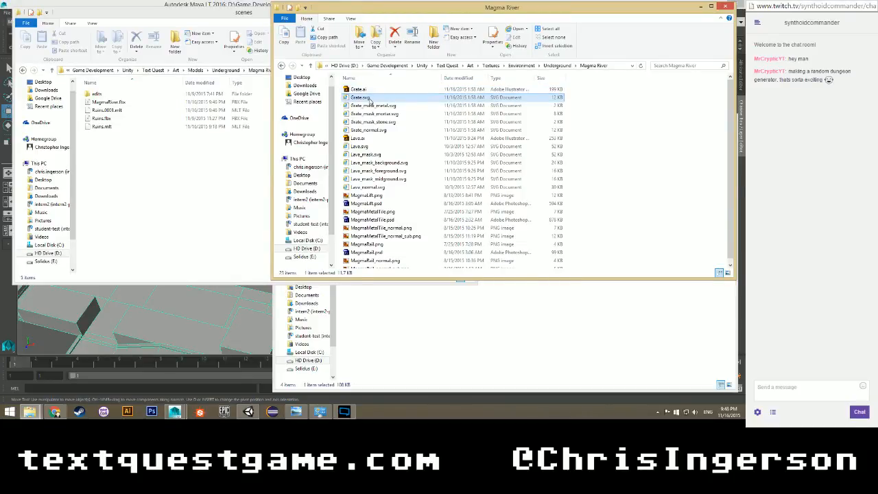
{"action": "right_click", "coordinate": [371, 100]}
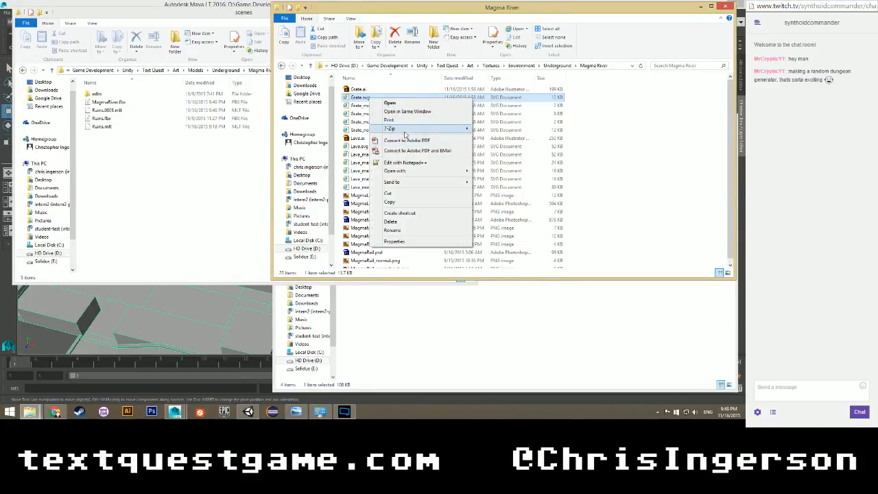
{"action": "mouse_move", "coordinate": [403, 171]}
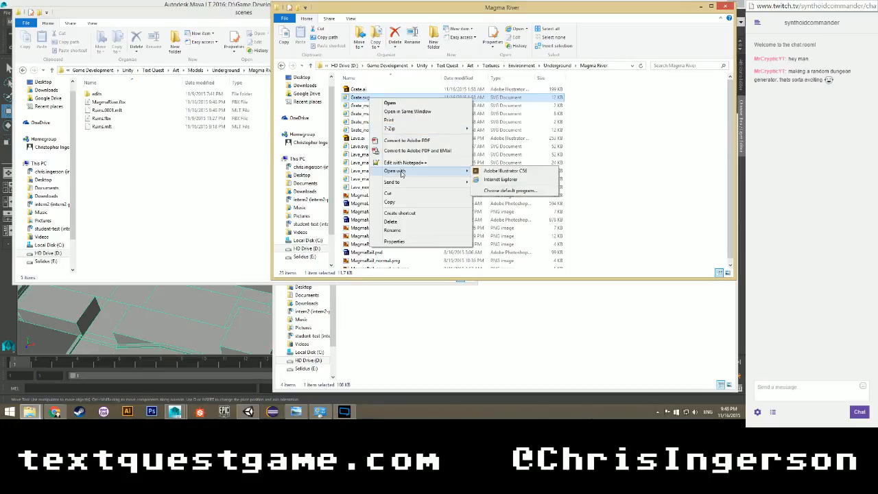
{"action": "left_click", "coordinate": [486, 192]}
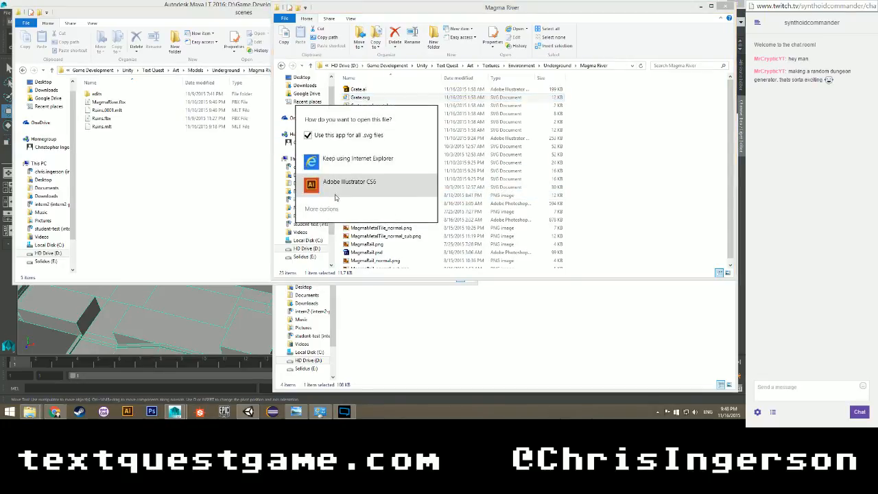
{"action": "left_click", "coordinate": [354, 212]}
{"action": "left_click", "coordinate": [597, 130]}
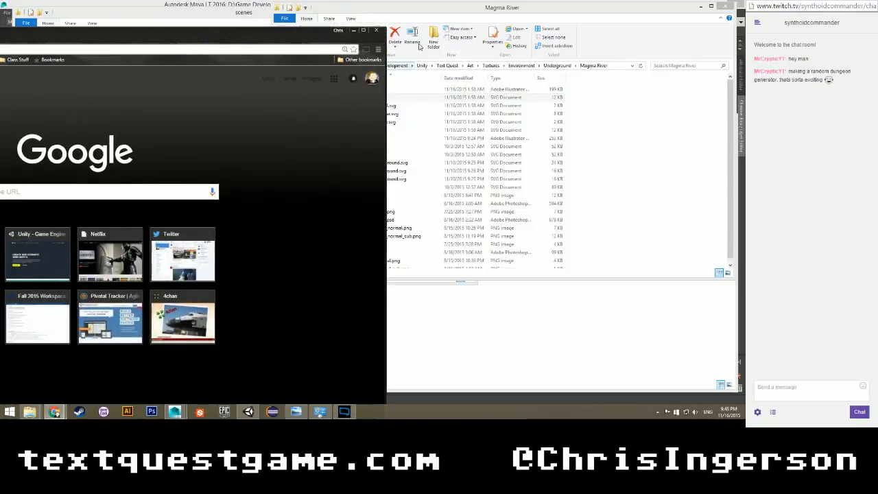
Maximize the browser window and examine the stone tile and oculus texture at 75% zoom.
{"action": "left_click", "coordinate": [431, 14]}
{"action": "left_click_drag", "start_coordinate": [374, 98], "coordinate": [183, 157]}
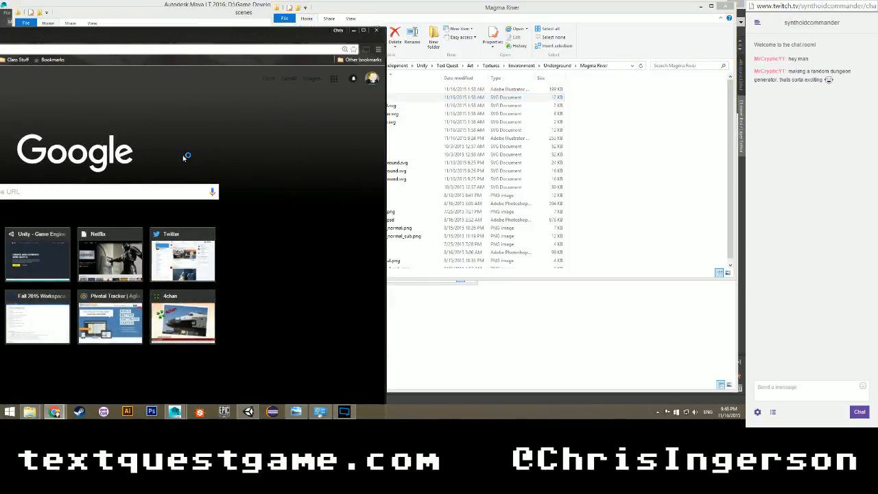
{"action": "left_click_drag", "start_coordinate": [147, 33], "coordinate": [397, 1]}
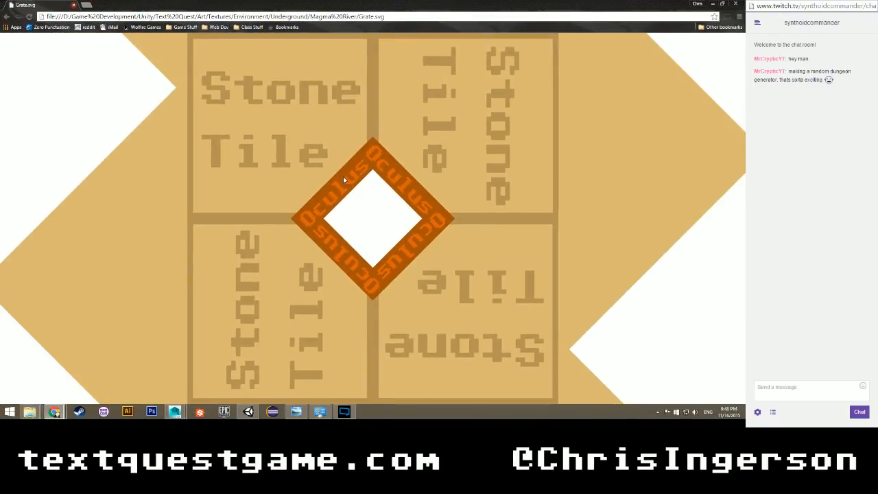
{"action": "key", "text": "ctrl+minus"}
{"action": "key", "text": "ctrl+minus"}
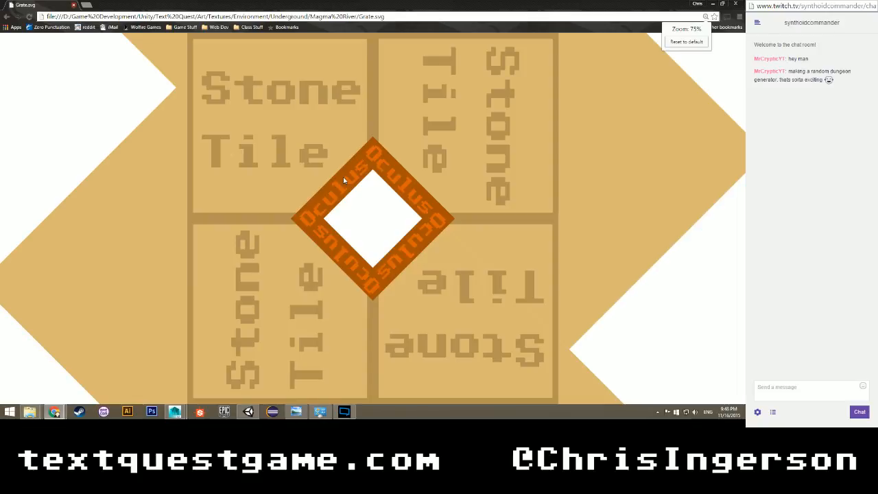
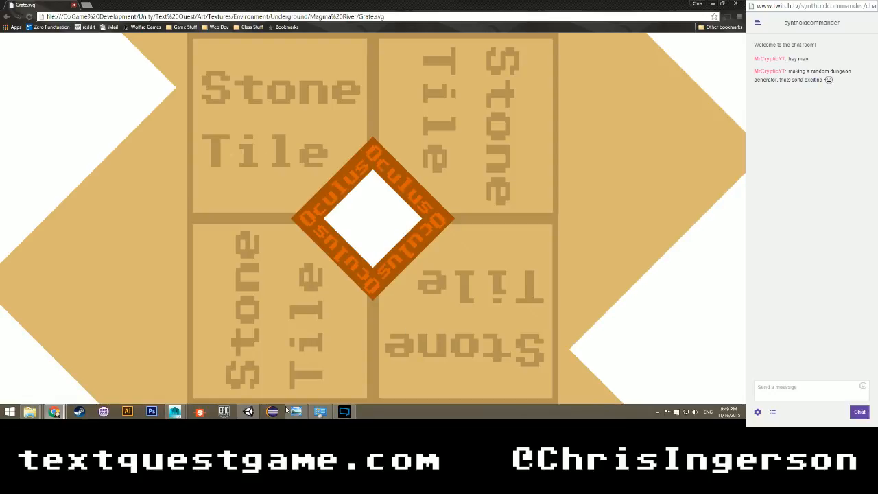
Compare the ruins' floor in Maya with the Grate.svg tile texture, and close the texture's browser window.
{"action": "left_click", "coordinate": [175, 411]}
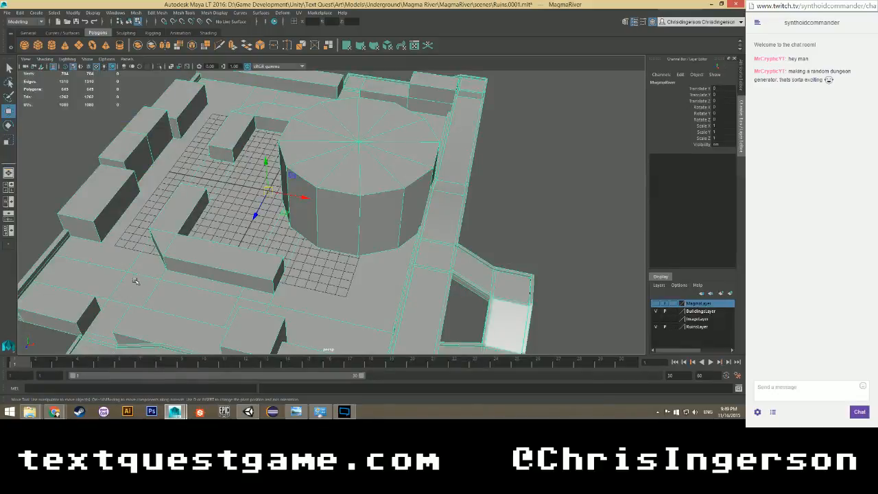
{"action": "right_click", "coordinate": [111, 222]}
{"action": "left_click", "coordinate": [123, 254]}
{"action": "left_click_drag", "start_coordinate": [205, 268], "coordinate": [301, 304], "text": "alt"}
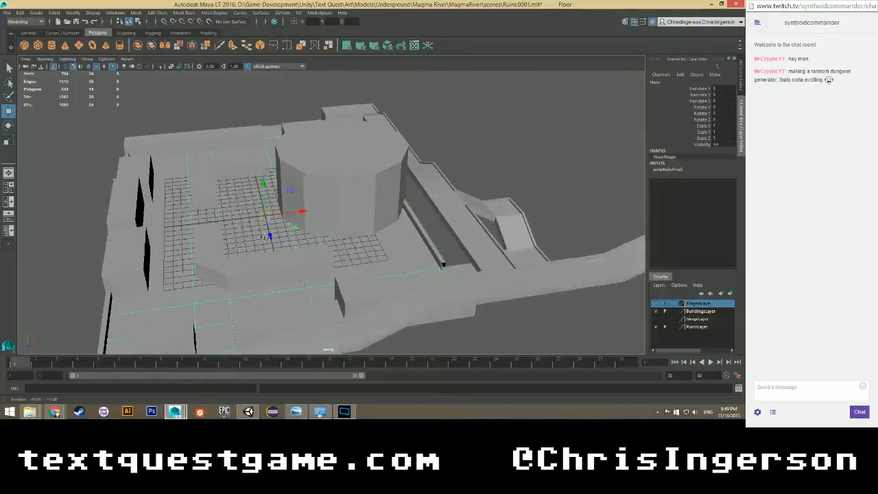
{"action": "mouse_move", "coordinate": [54, 412]}
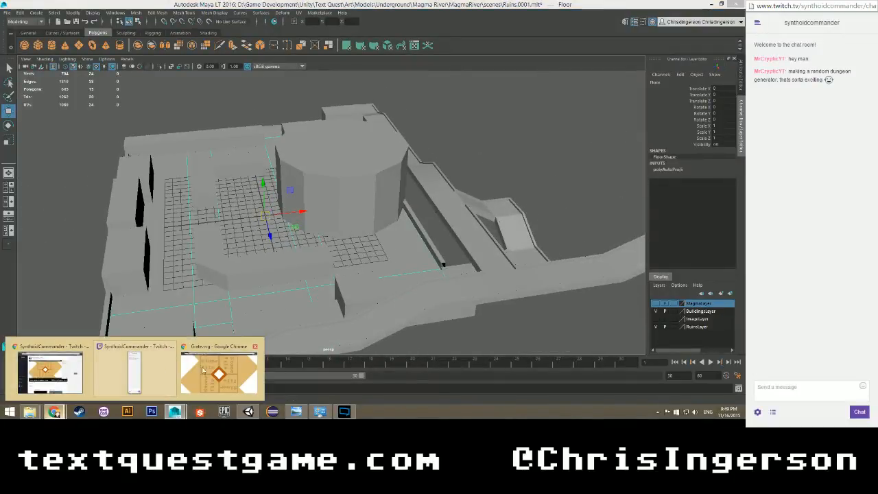
{"action": "left_click", "coordinate": [214, 364]}
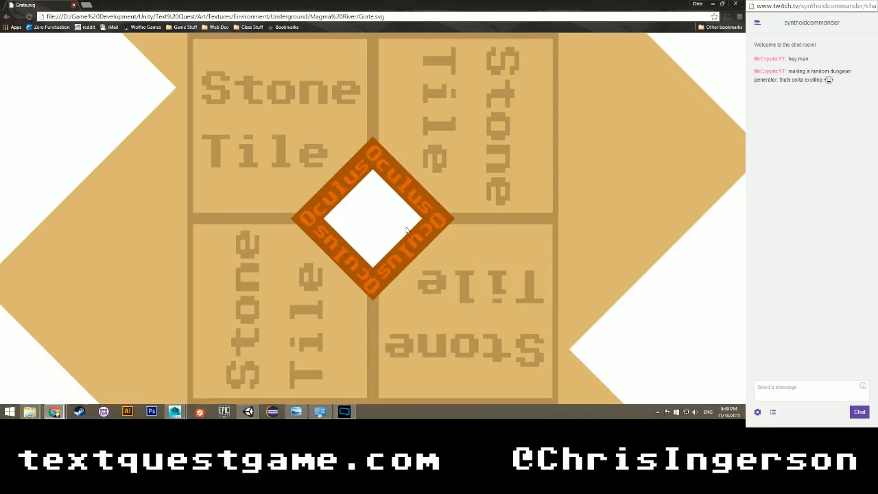
{"action": "left_click", "coordinate": [738, 4]}
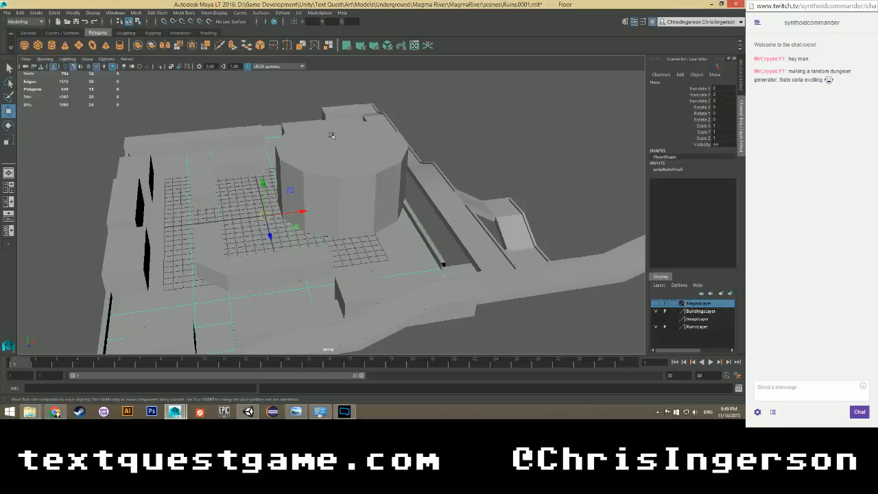
Lower the underside face of MainOverlook at the walkway junction so that it sits slightly beneath the walkway.
{"action": "right_click_drag", "start_coordinate": [155, 245], "coordinate": [251, 233], "text": "alt"}
{"action": "left_click_drag", "start_coordinate": [237, 235], "coordinate": [349, 257], "text": "alt"}
{"action": "left_click_drag", "start_coordinate": [451, 220], "coordinate": [275, 160], "text": "alt"}
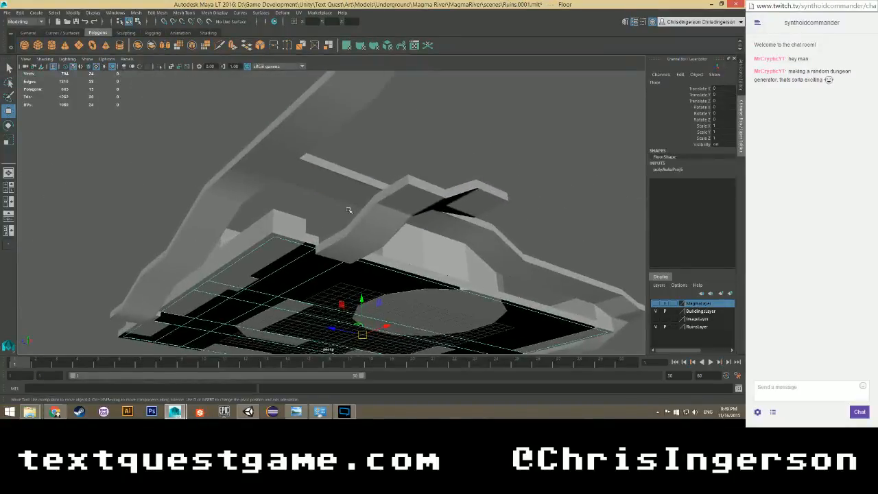
{"action": "left_click", "coordinate": [254, 153]}
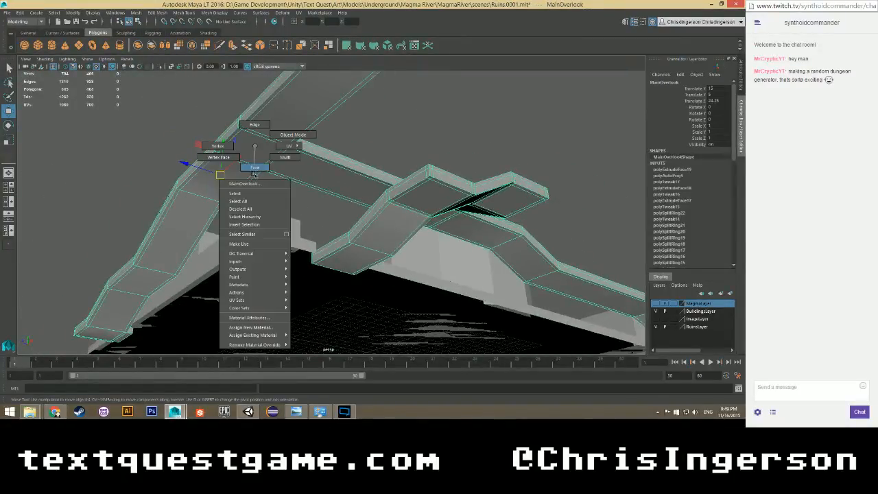
{"action": "right_click_drag", "start_coordinate": [253, 174], "coordinate": [254, 174]}
{"action": "left_click", "coordinate": [257, 153]}
{"action": "left_click_drag", "start_coordinate": [253, 154], "coordinate": [319, 219], "text": "alt"}
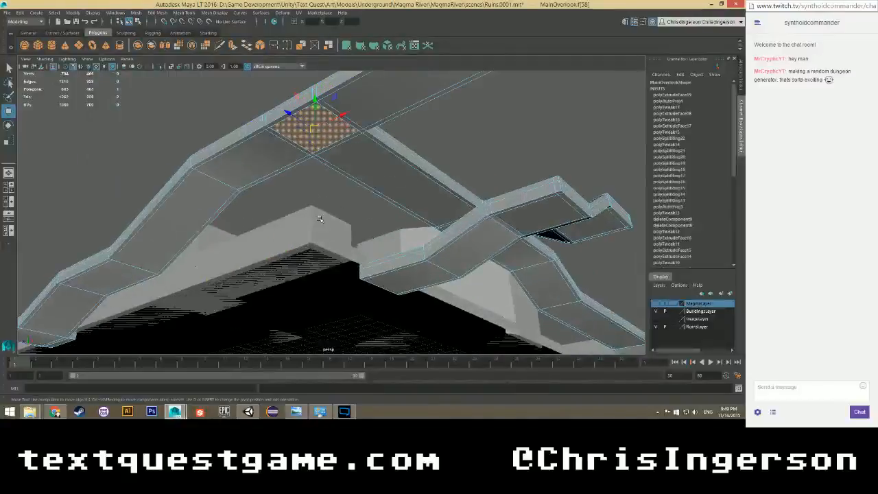
{"action": "left_click_drag", "start_coordinate": [298, 173], "coordinate": [311, 176], "text": "alt"}
{"action": "scroll", "coordinate": [316, 183], "scroll_direction": "up", "scroll_amount": 5}
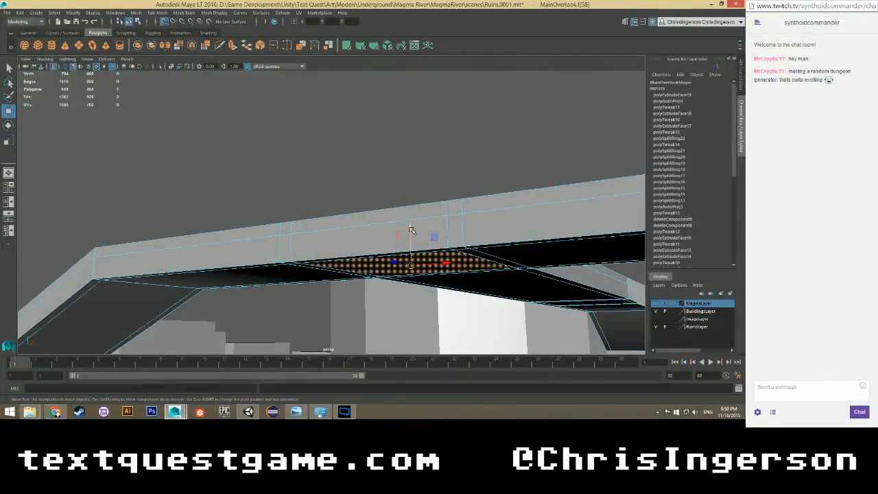
{"action": "left_click_drag", "start_coordinate": [410, 229], "coordinate": [295, 219]}
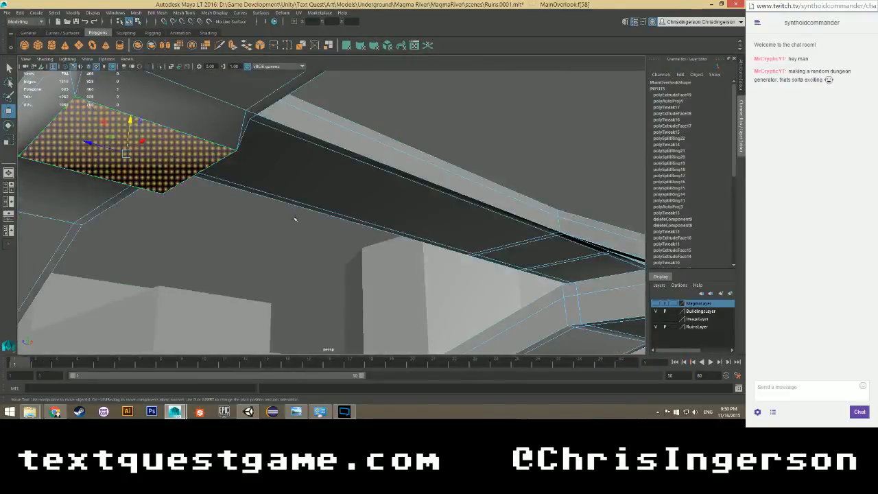
{"action": "key", "text": "f"}
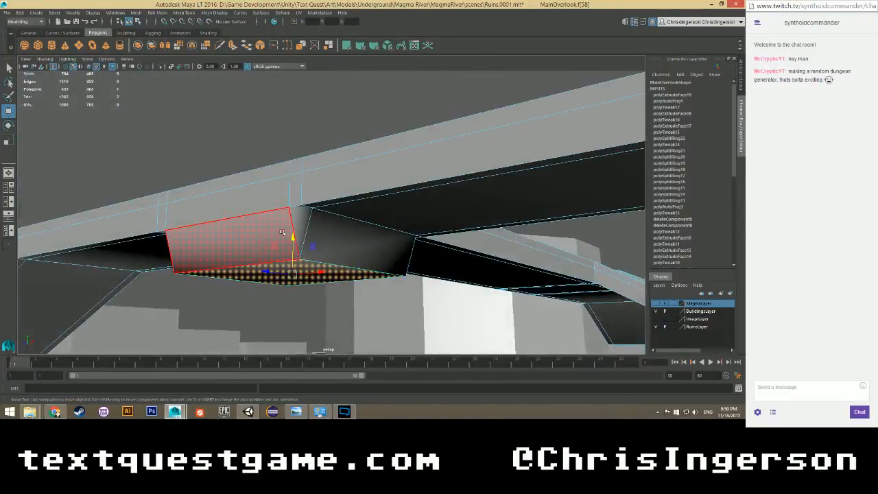
{"action": "left_click_drag", "start_coordinate": [293, 238], "coordinate": [292, 211]}
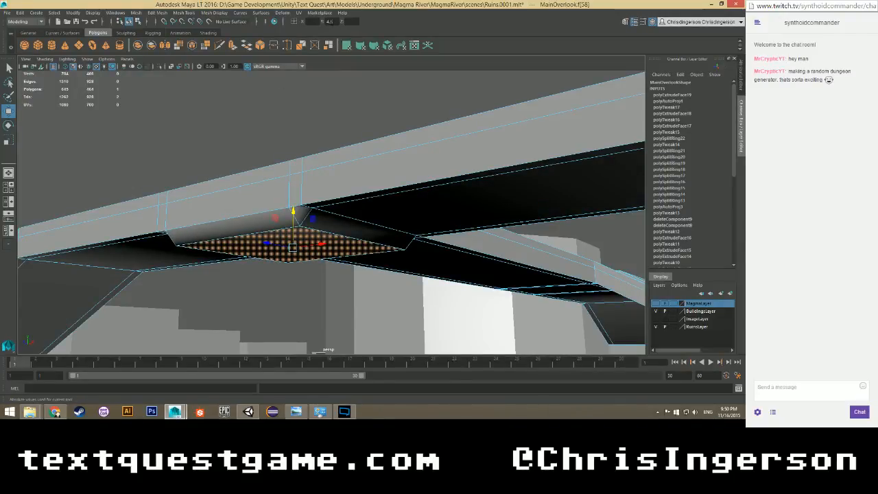
{"action": "left_click_drag", "start_coordinate": [292, 211], "coordinate": [292, 210]}
{"action": "left_click_drag", "start_coordinate": [292, 244], "coordinate": [271, 241], "text": "alt"}
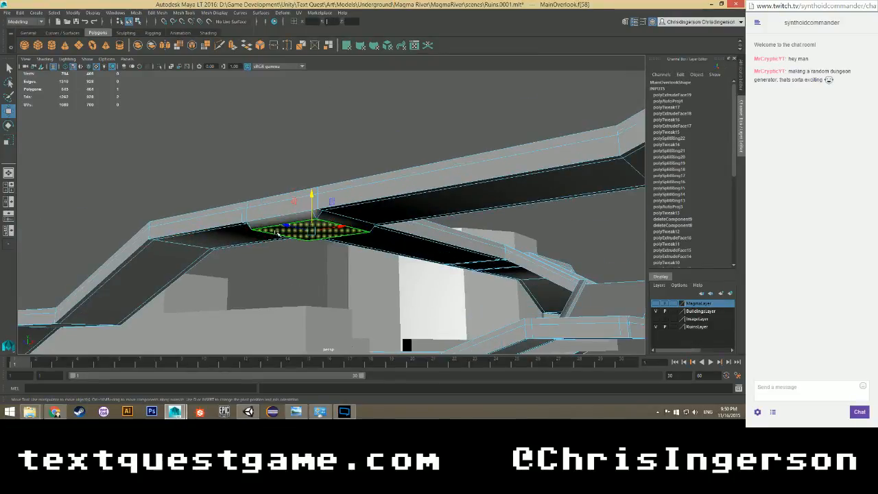
Extrude the lowered junction face downward into a support pillar, with the magma layer shown as the depth reference.
{"action": "right_click_drag", "start_coordinate": [277, 233], "coordinate": [279, 251], "text": "shift"}
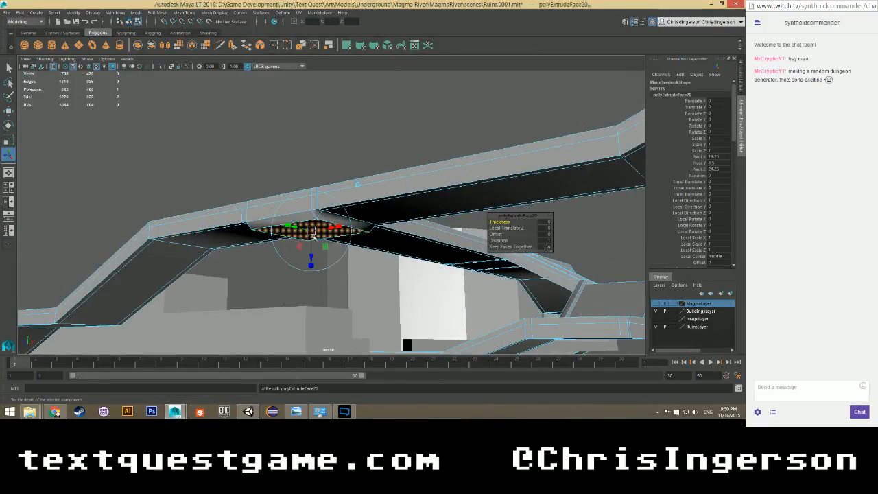
{"action": "left_click_drag", "start_coordinate": [311, 256], "coordinate": [316, 349]}
{"action": "left_click_drag", "start_coordinate": [317, 350], "coordinate": [617, 292], "text": "alt"}
{"action": "left_click_drag", "start_coordinate": [521, 261], "coordinate": [309, 184], "text": "alt"}
{"action": "scroll", "coordinate": [309, 185], "scroll_direction": "up", "scroll_amount": 6}
{"action": "left_click_drag", "start_coordinate": [226, 226], "coordinate": [286, 224], "text": "alt"}
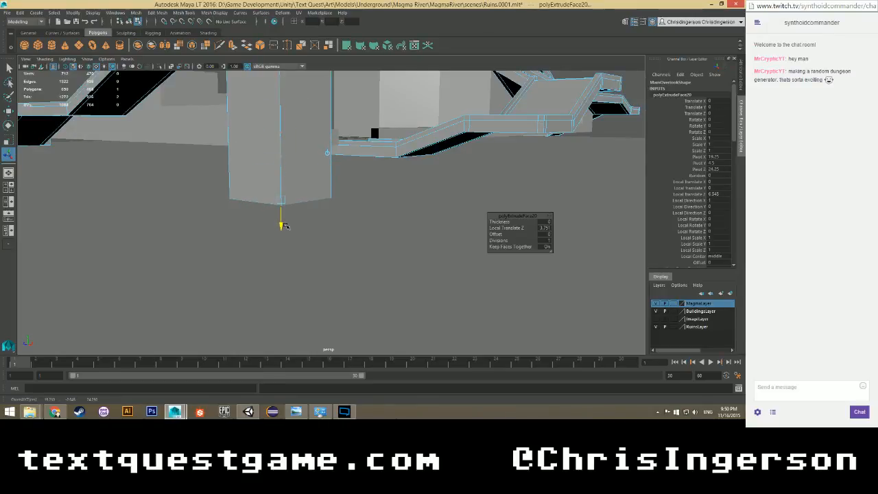
{"action": "left_click_drag", "start_coordinate": [285, 226], "coordinate": [411, 226]}
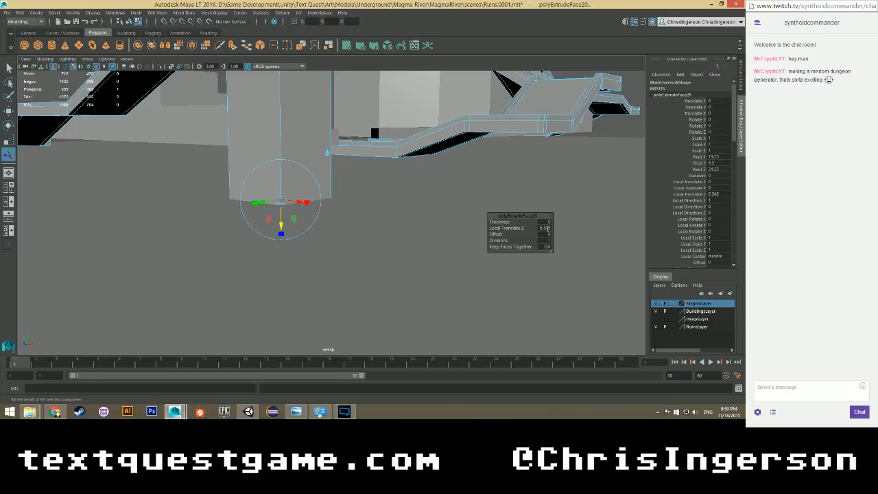
Set the pillar extrusion's local Z translation to 6.75 and save the scene.
{"action": "left_click", "coordinate": [548, 228]}
{"action": "type", "text": "6.75"}
{"action": "key", "text": "Return"}
{"action": "left_click_drag", "start_coordinate": [439, 229], "coordinate": [268, 255], "text": "alt"}
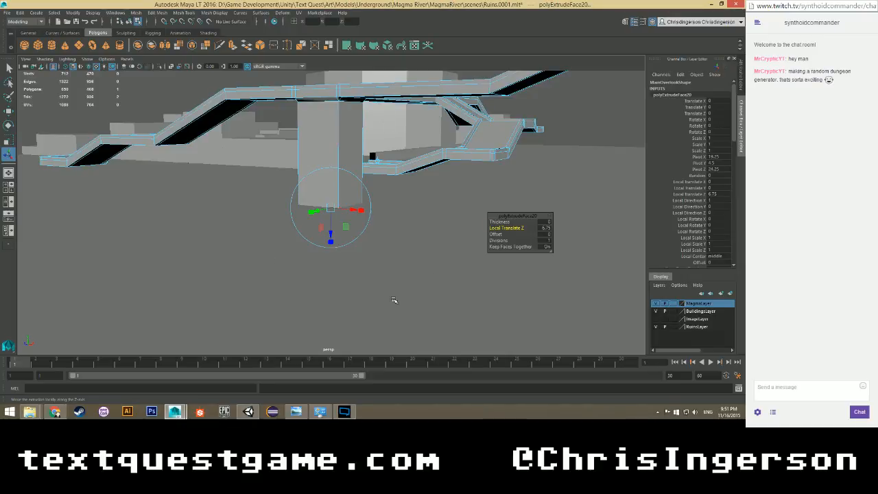
{"action": "scroll", "coordinate": [283, 248], "scroll_direction": "down", "scroll_amount": 8}
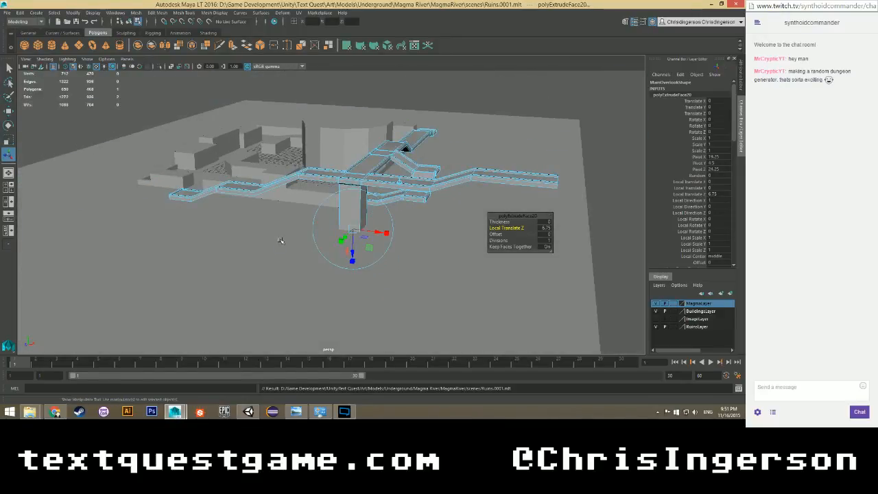
Leave the pillar extrusion's component editing for object mode and save the Ruins.0001.mlt scene.
{"action": "left_click_drag", "start_coordinate": [284, 241], "coordinate": [289, 233], "text": "alt"}
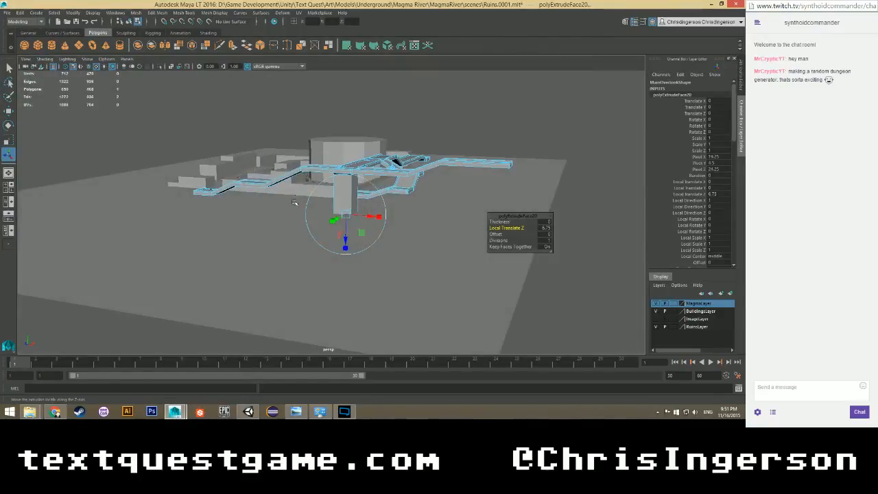
{"action": "scroll", "coordinate": [315, 205], "scroll_direction": "up", "scroll_amount": 3}
{"action": "left_click", "coordinate": [409, 249]}
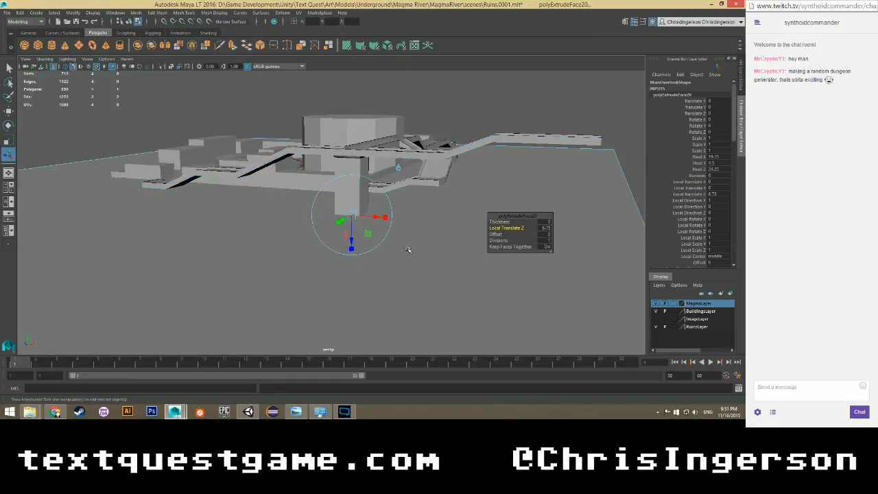
{"action": "right_click_drag", "start_coordinate": [450, 206], "coordinate": [479, 194]}
{"action": "key", "text": "ctrl+s"}
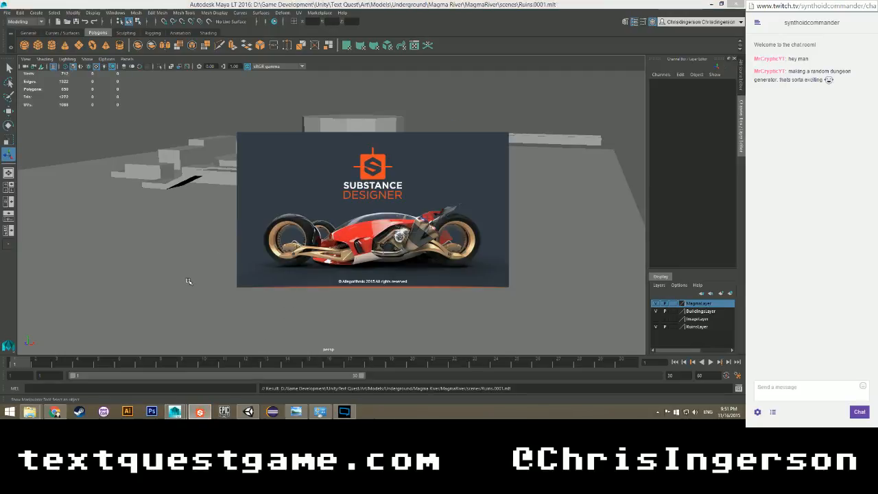
Select the MagmaFlow plane and open the Hypershade material editor.
{"action": "left_click", "coordinate": [158, 256]}
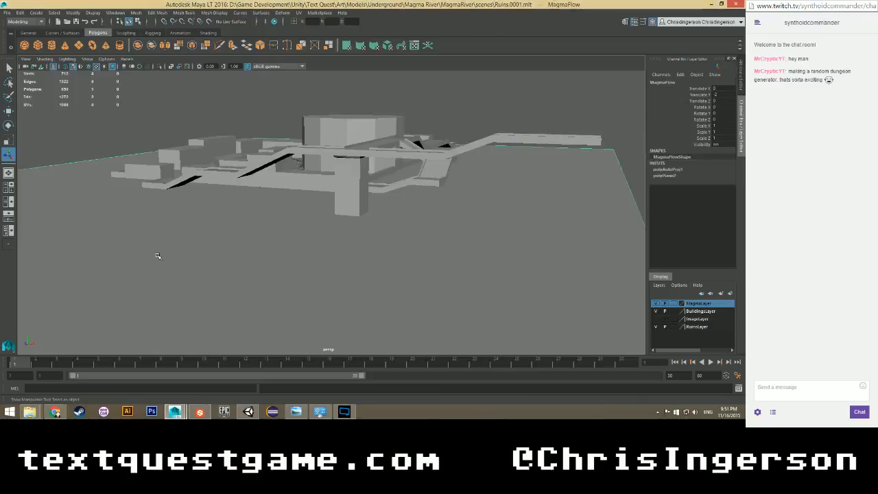
{"action": "left_click", "coordinate": [154, 13]}
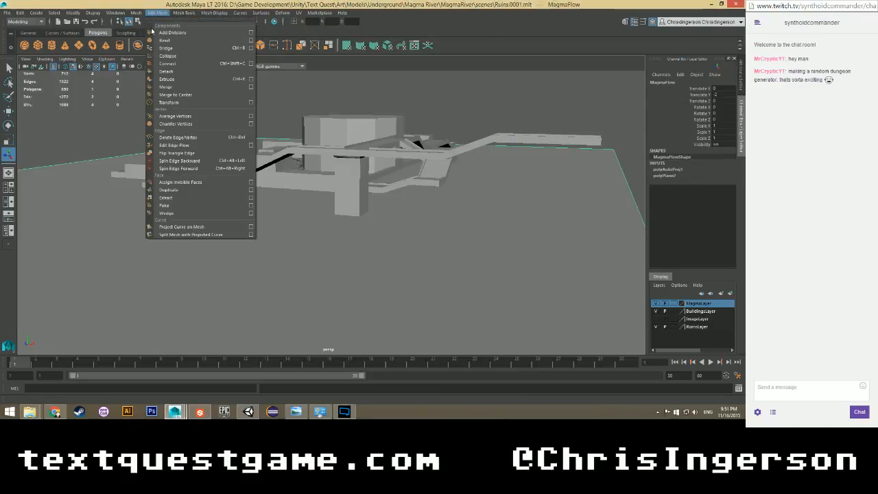
{"action": "mouse_move", "coordinate": [121, 50]}
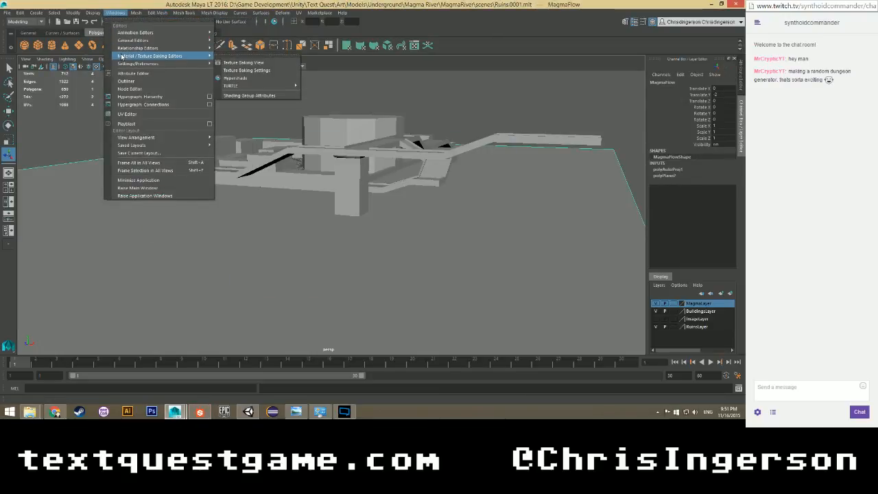
{"action": "left_click", "coordinate": [237, 78]}
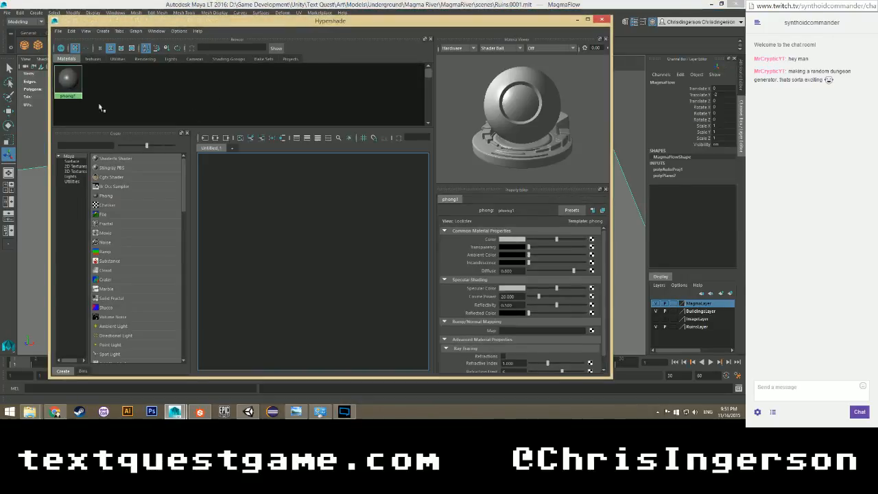
Create a new Phong material in the Hypershade and name it LavaMat.
{"action": "left_click", "coordinate": [109, 87]}
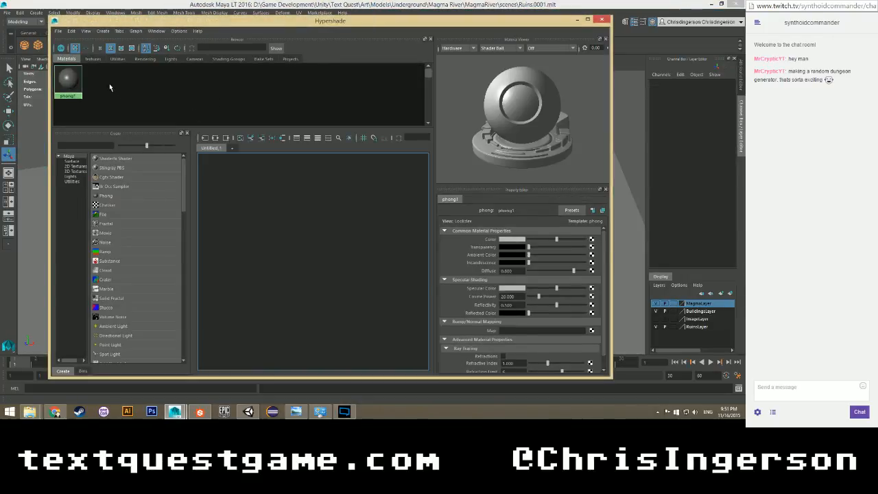
{"action": "left_click", "coordinate": [103, 31]}
{"action": "mouse_move", "coordinate": [131, 43]}
{"action": "left_click", "coordinate": [206, 83]}
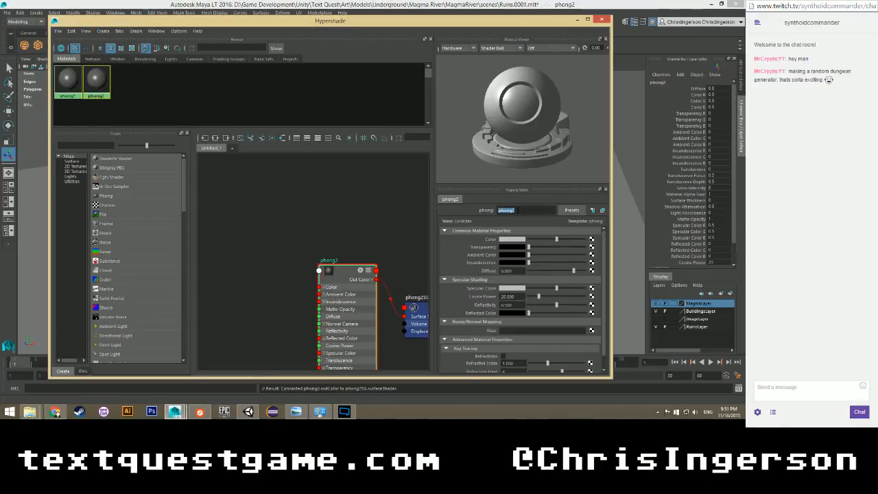
{"action": "key", "text": "Return"}
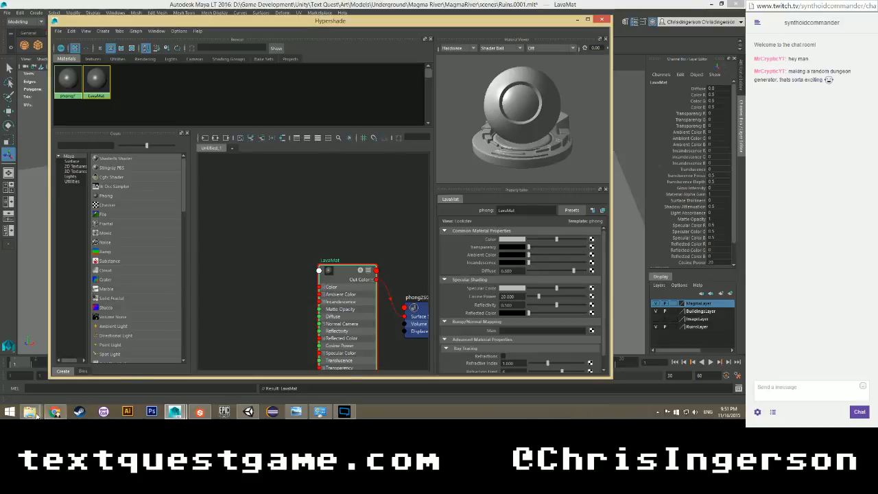
Switch to File Explorer and open the MagmaRiver project's sourceimages folder.
{"action": "mouse_move", "coordinate": [31, 411]}
{"action": "left_click", "coordinate": [59, 367]}
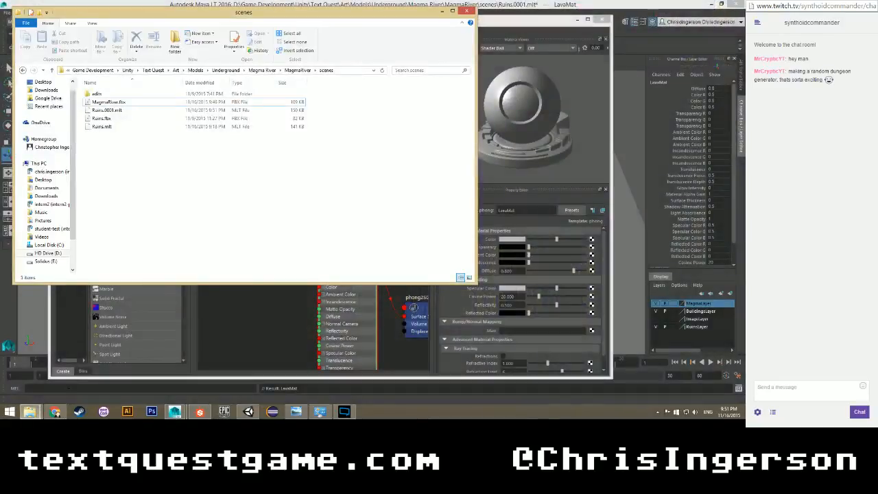
{"action": "left_click", "coordinate": [291, 71]}
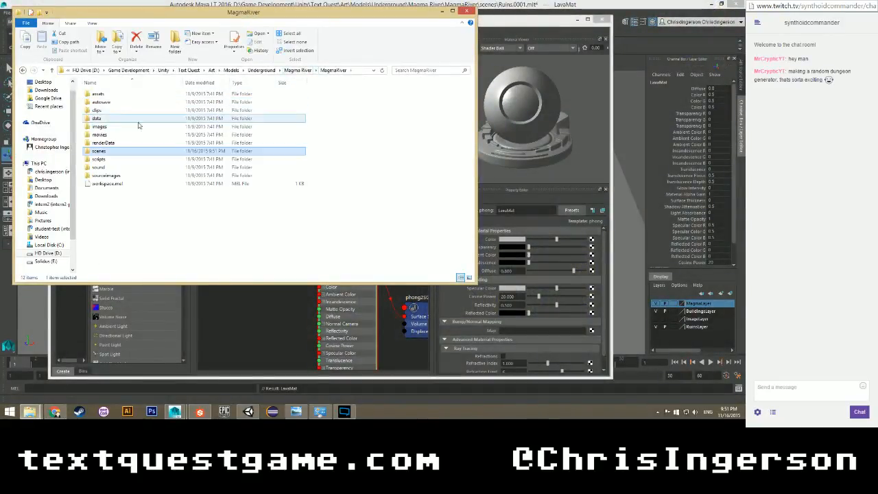
{"action": "left_click", "coordinate": [102, 176]}
{"action": "double_click", "coordinate": [102, 176]}
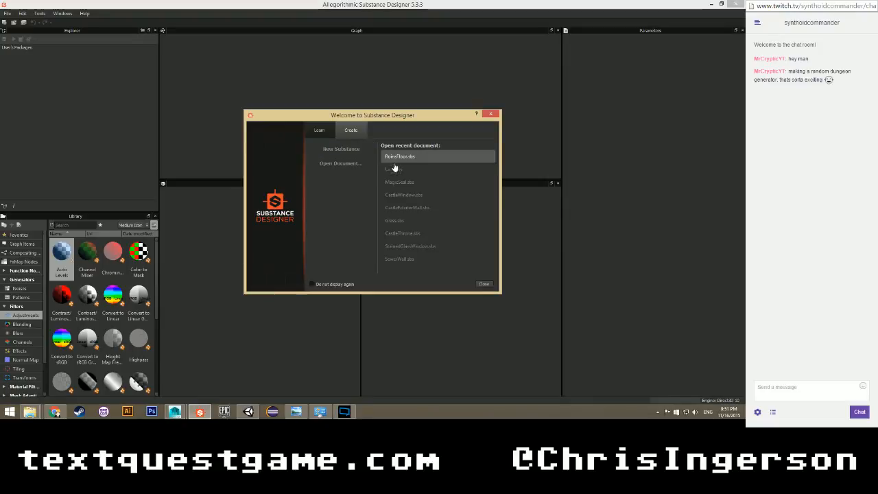
Open the recent Lava.sbs document in Substance Designer and view the lava material on the 3D cube and its base color output.
{"action": "left_click", "coordinate": [483, 284]}
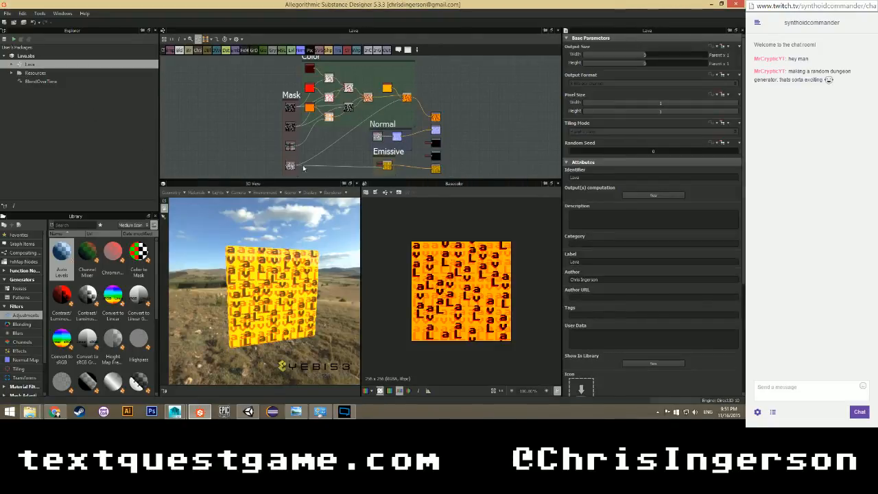
{"action": "mouse_move", "coordinate": [282, 275]}
{"action": "left_mouse_down"}
{"action": "mouse_move", "coordinate": [242, 305]}
{"action": "mouse_move", "coordinate": [278, 295]}
{"action": "mouse_move", "coordinate": [291, 261]}
{"action": "left_mouse_up"}
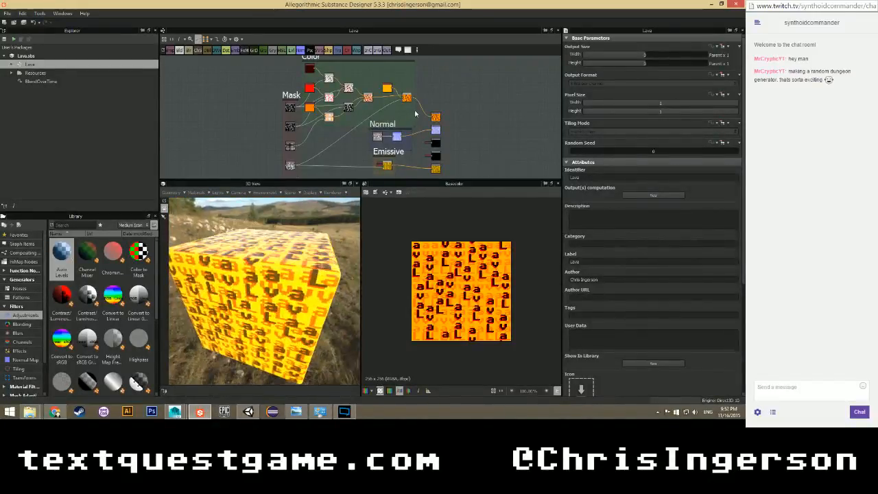
{"action": "left_click", "coordinate": [436, 119]}
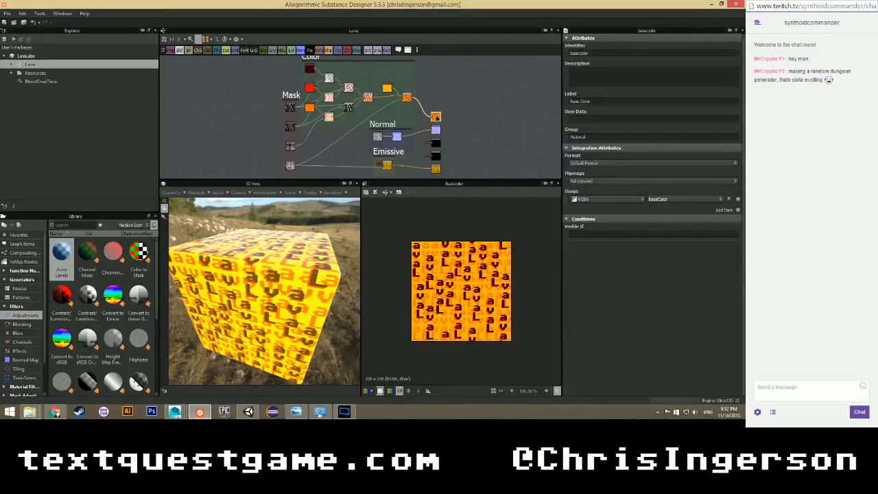
Set the output width and height of the Blend node feeding the base color to Input x 4, and inspect the enlarged texture.
{"action": "left_click", "coordinate": [408, 98]}
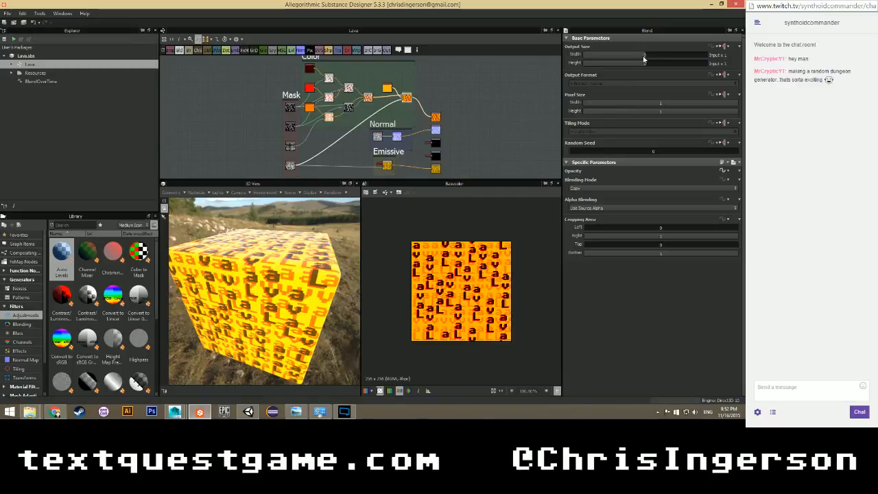
{"action": "left_click_drag", "start_coordinate": [645, 57], "coordinate": [656, 65]}
{"action": "scroll", "coordinate": [443, 246], "scroll_direction": "down", "scroll_amount": 3}
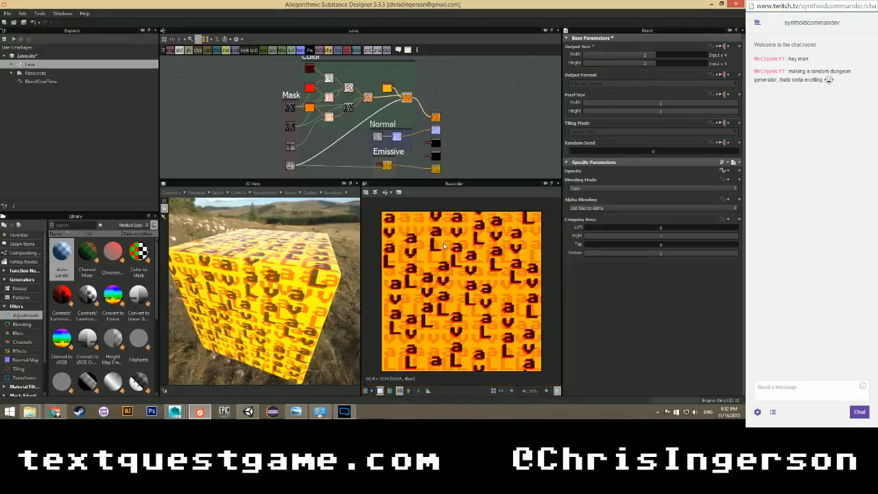
{"action": "scroll", "coordinate": [443, 245], "scroll_direction": "down", "scroll_amount": 1}
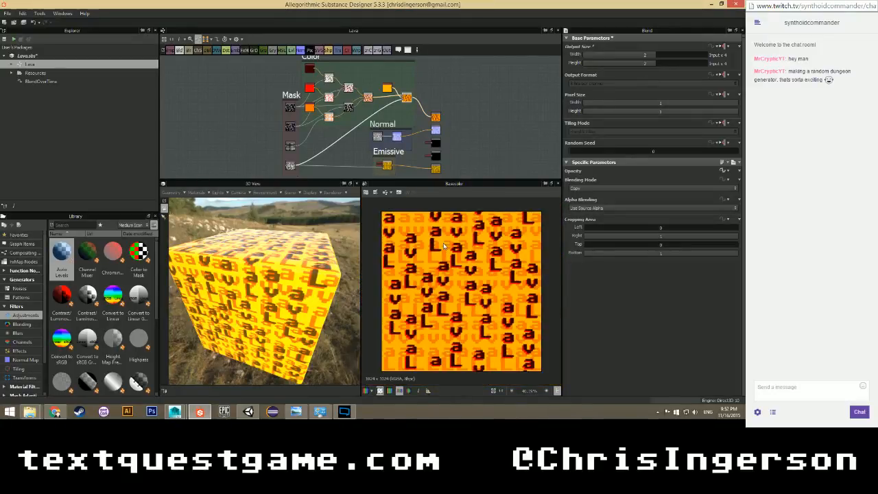
{"action": "scroll", "coordinate": [444, 245], "scroll_direction": "up", "scroll_amount": 7}
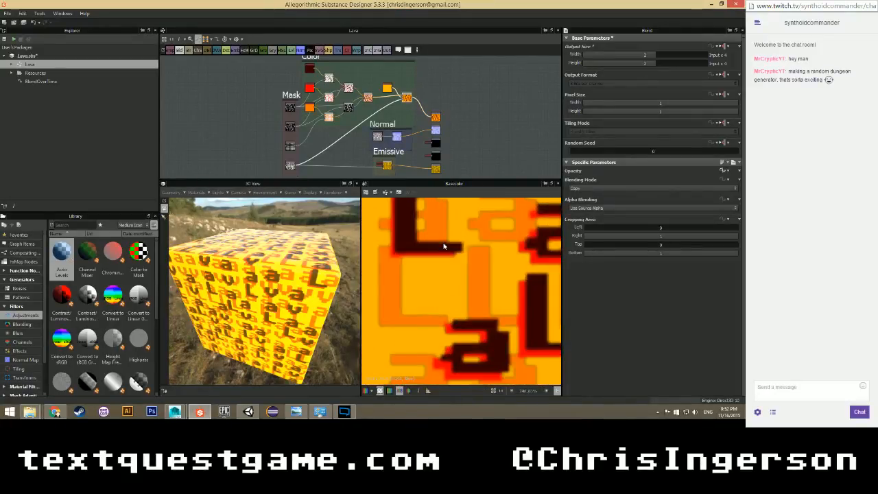
{"action": "scroll", "coordinate": [444, 245], "scroll_direction": "down", "scroll_amount": 6}
{"action": "scroll", "coordinate": [444, 246], "scroll_direction": "up", "scroll_amount": 5}
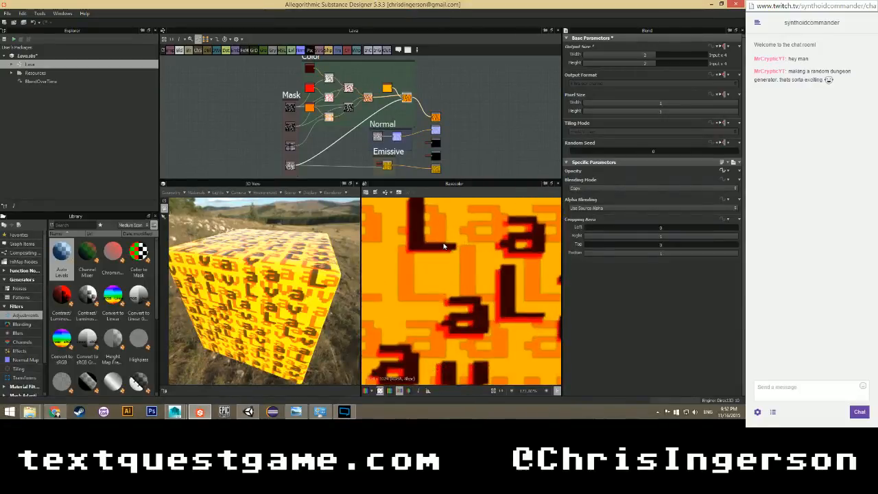
{"action": "scroll", "coordinate": [444, 245], "scroll_direction": "down", "scroll_amount": 5}
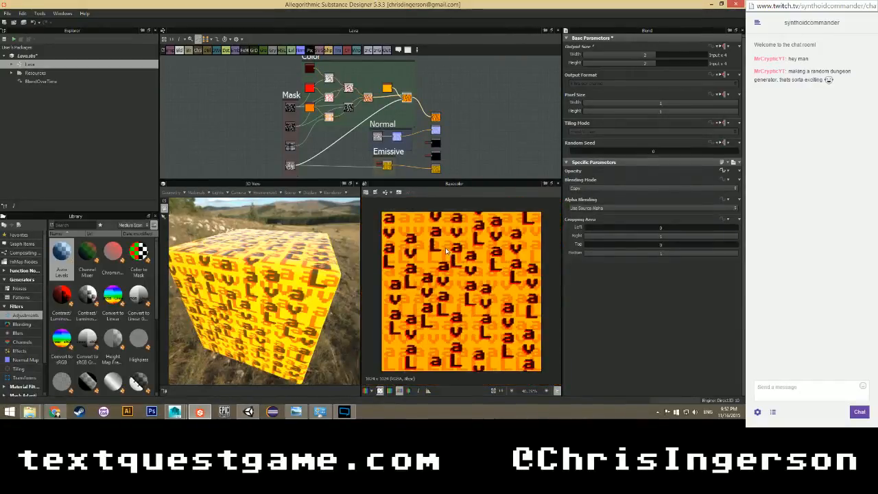
Save the base color image as a PNG named Lava in the Textures/Environment/Underground/Magma River folder.
{"action": "left_click", "coordinate": [367, 193]}
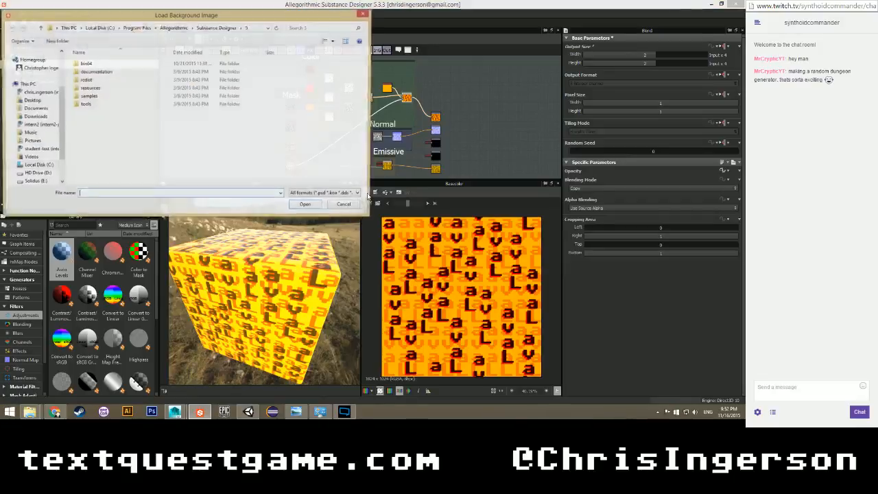
{"action": "key", "text": "Escape"}
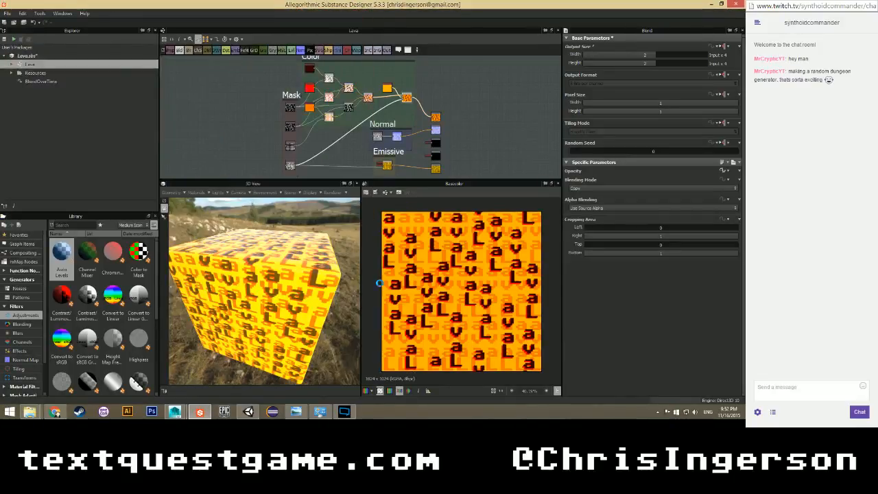
{"action": "left_click", "coordinate": [168, 28]}
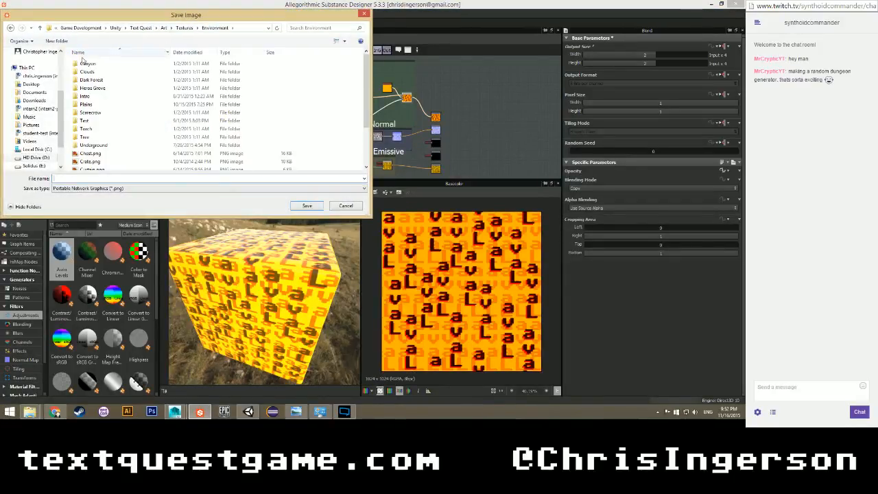
{"action": "double_click", "coordinate": [93, 145]}
{"action": "double_click", "coordinate": [90, 72]}
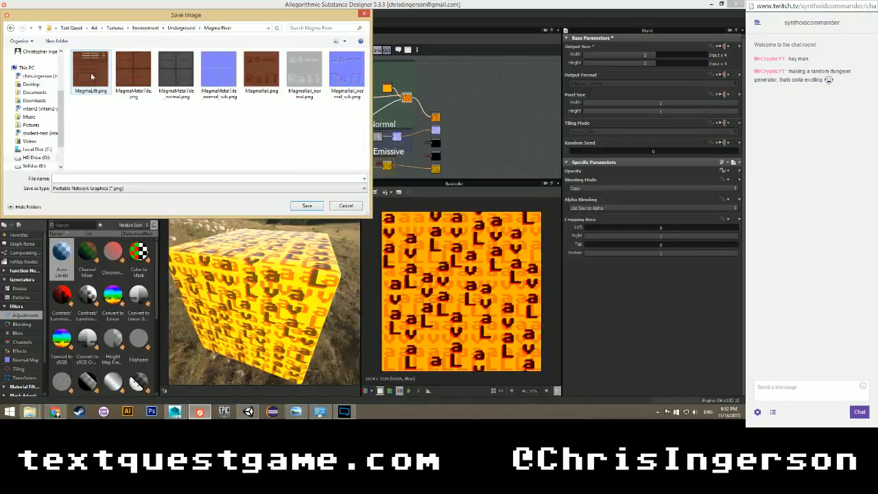
{"action": "left_click", "coordinate": [184, 29]}
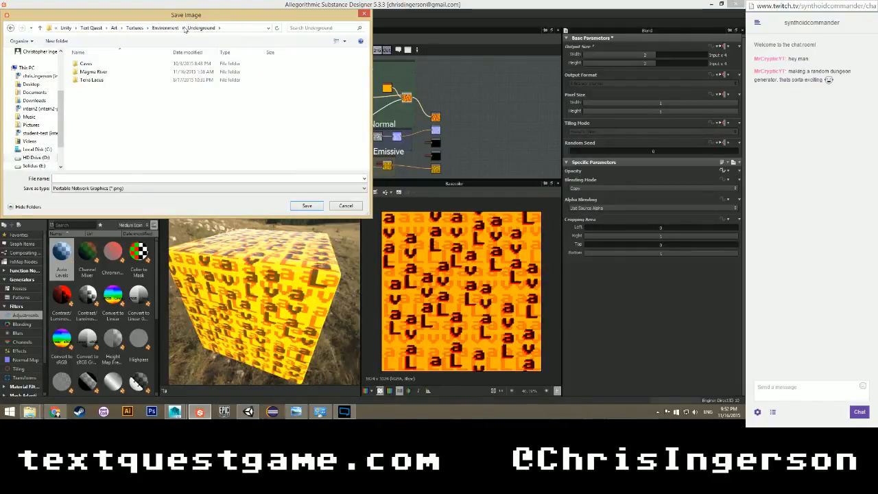
{"action": "double_click", "coordinate": [114, 73]}
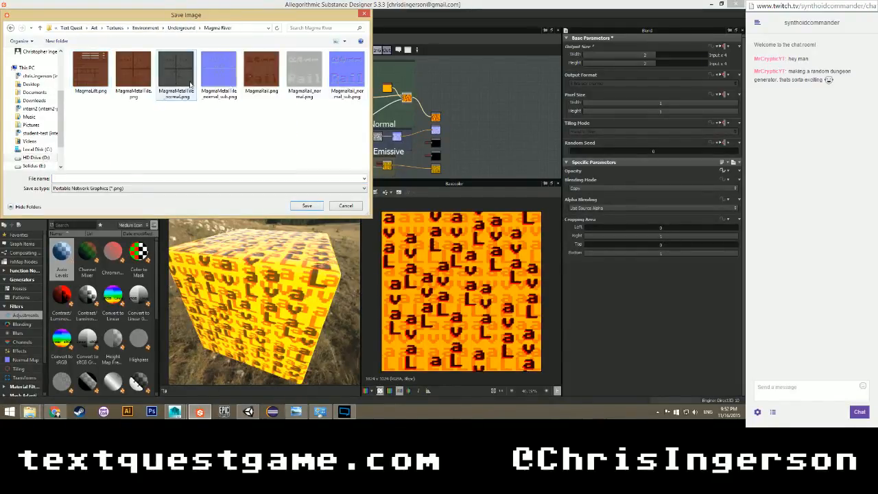
{"action": "left_click", "coordinate": [104, 179]}
{"action": "type", "text": "Lava"}
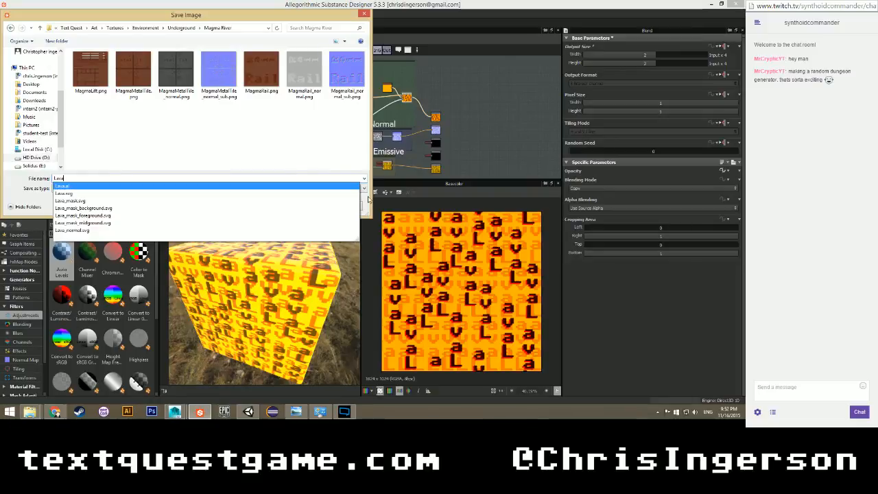
{"action": "left_click", "coordinate": [317, 176]}
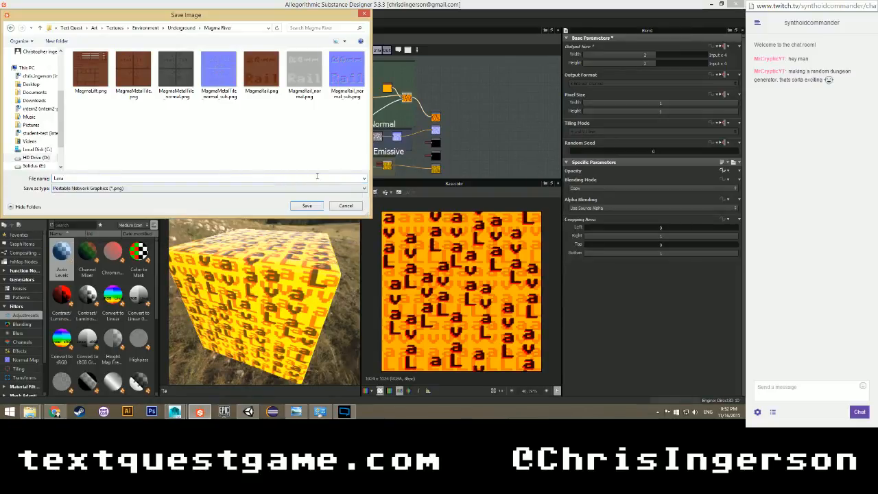
{"action": "left_click", "coordinate": [308, 206]}
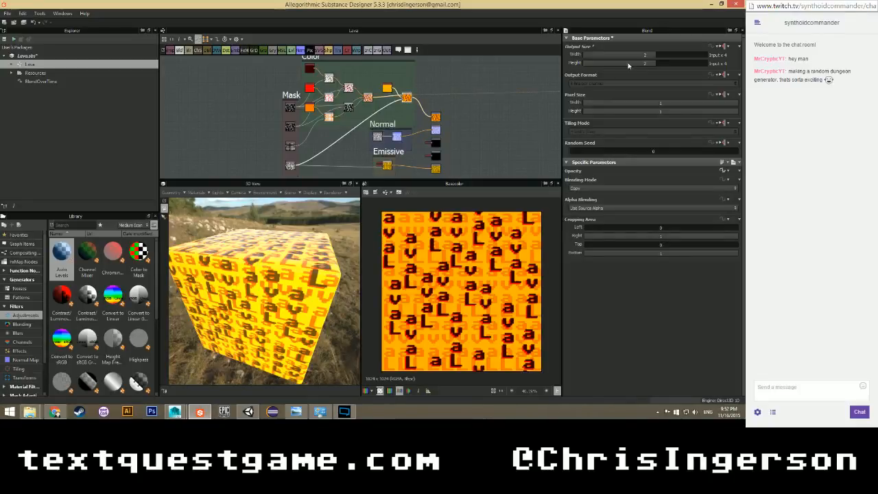
Restore the Blend node's output width and height to Input x 1 and minimize Substance Designer.
{"action": "left_click_drag", "start_coordinate": [628, 65], "coordinate": [645, 66]}
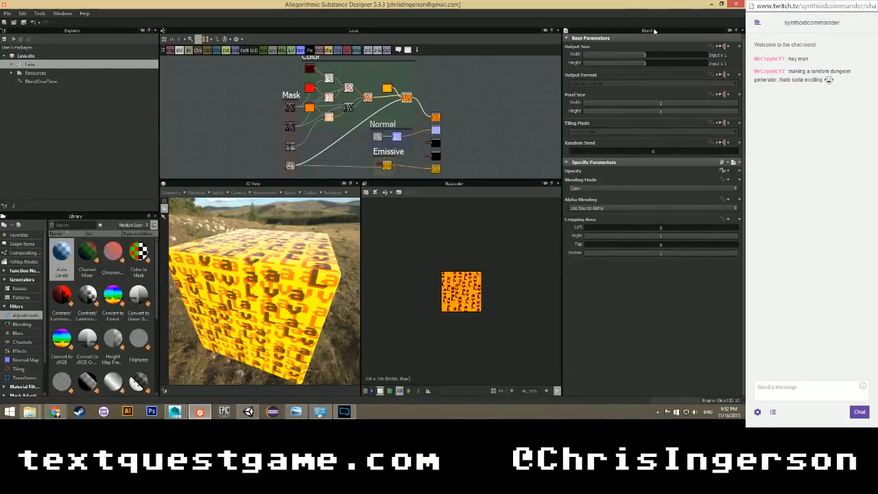
{"action": "left_click", "coordinate": [720, 5]}
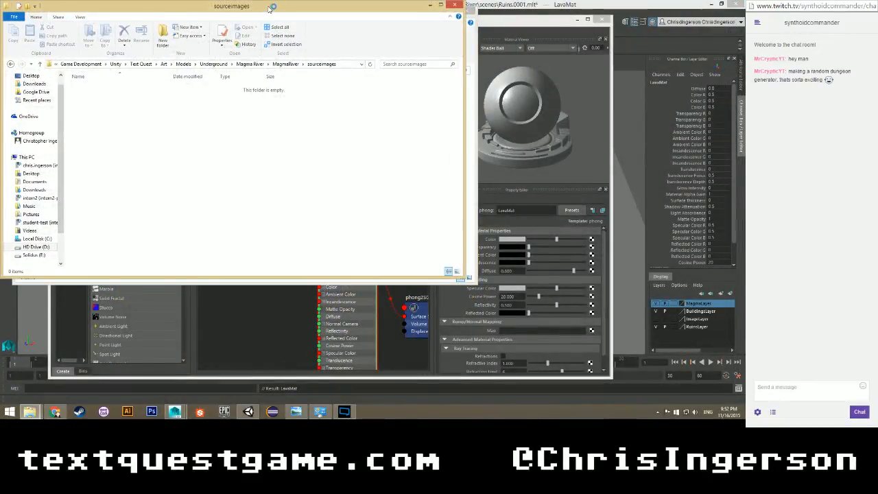
Check the exported Lava.png in the Art/Textures/Environment/Underground/Magma River folder, then close that folder window.
{"action": "left_click_drag", "start_coordinate": [268, 7], "coordinate": [272, 116]}
{"action": "left_click", "coordinate": [168, 174]}
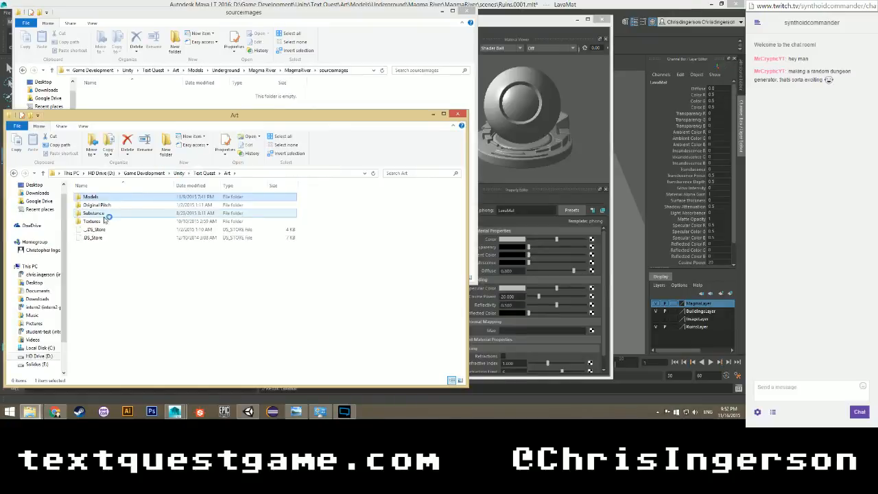
{"action": "double_click", "coordinate": [105, 221]}
{"action": "double_click", "coordinate": [103, 213]}
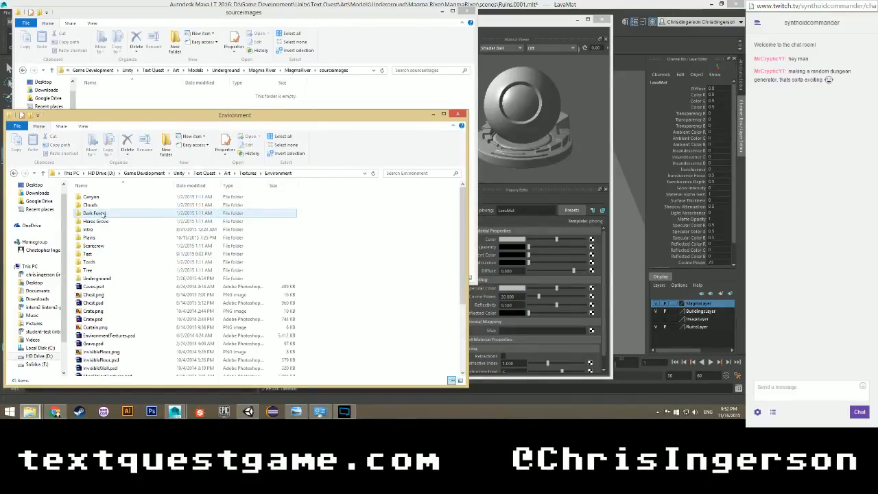
{"action": "double_click", "coordinate": [91, 277]}
{"action": "double_click", "coordinate": [99, 210]}
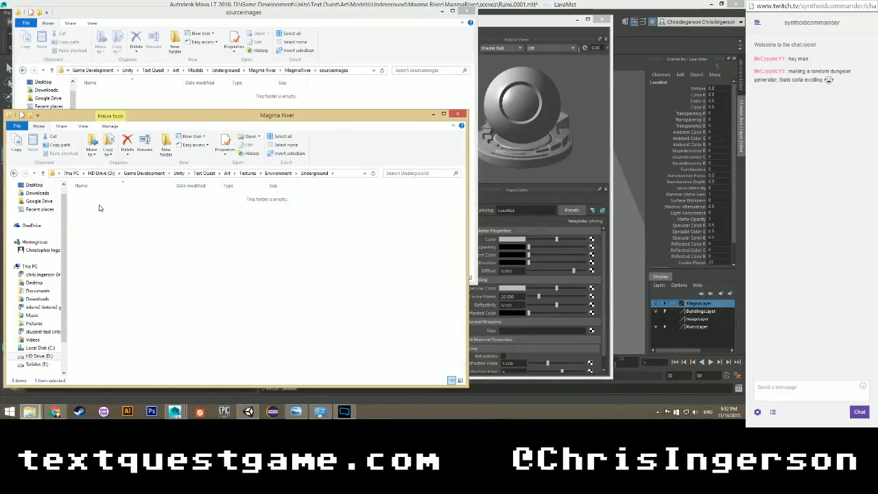
{"action": "scroll", "coordinate": [157, 240], "scroll_direction": "down", "scroll_amount": 1}
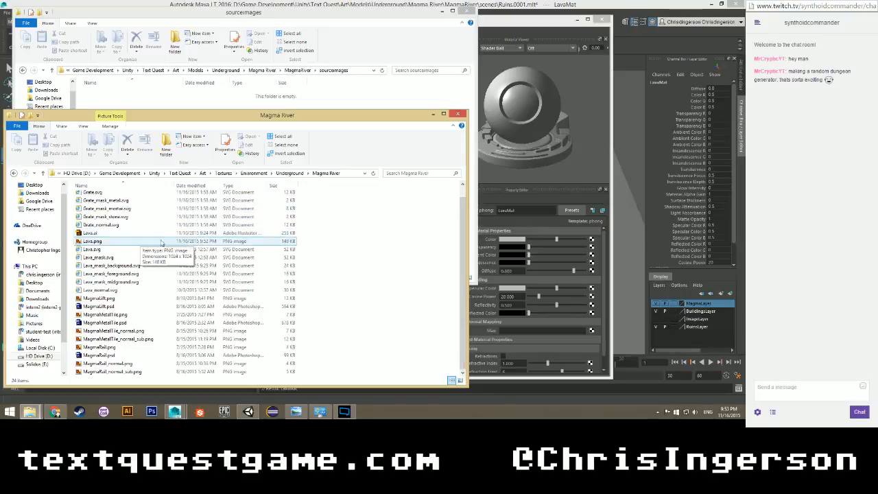
{"action": "left_click", "coordinate": [458, 114]}
Copy Lava.png from the Magma River textures folder into the MagmaRiver project's sourceimages folder.
{"action": "mouse_move", "coordinate": [32, 411]}
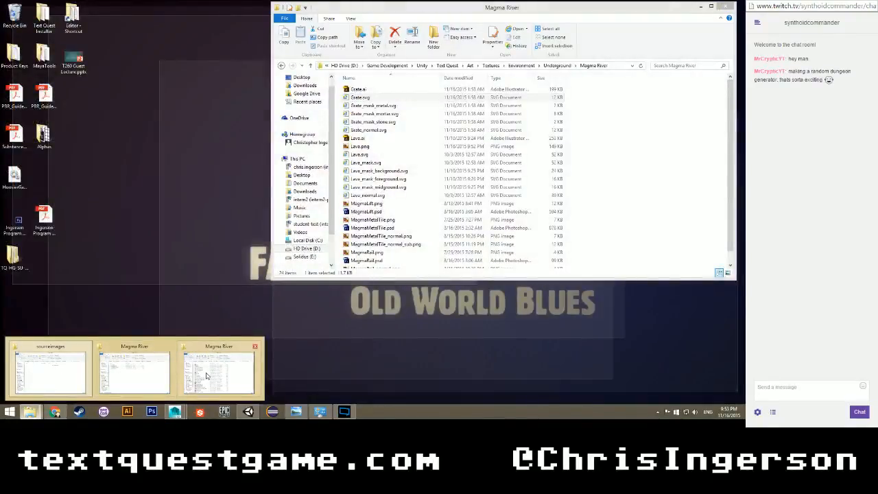
{"action": "left_click", "coordinate": [207, 375]}
{"action": "left_click_drag", "start_coordinate": [374, 146], "coordinate": [189, 180]}
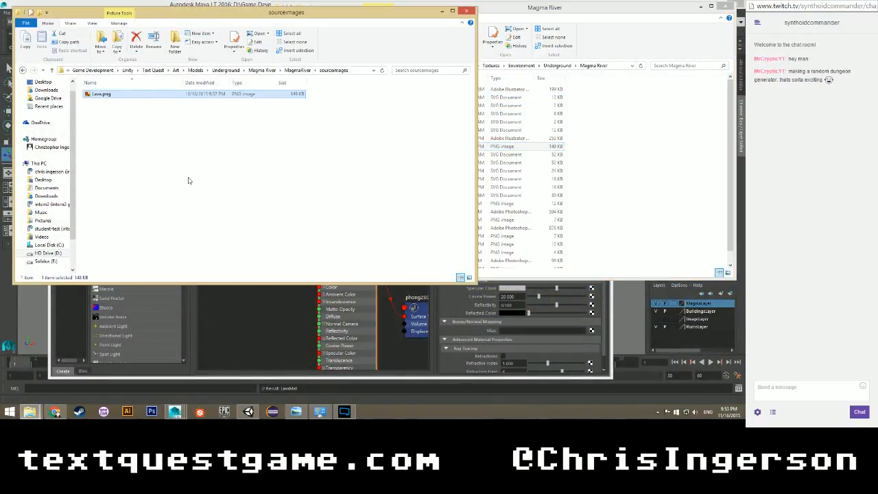
View the MagmaRiver project's scenes folder and return to the Hypershade in Maya.
{"action": "left_click", "coordinate": [285, 70]}
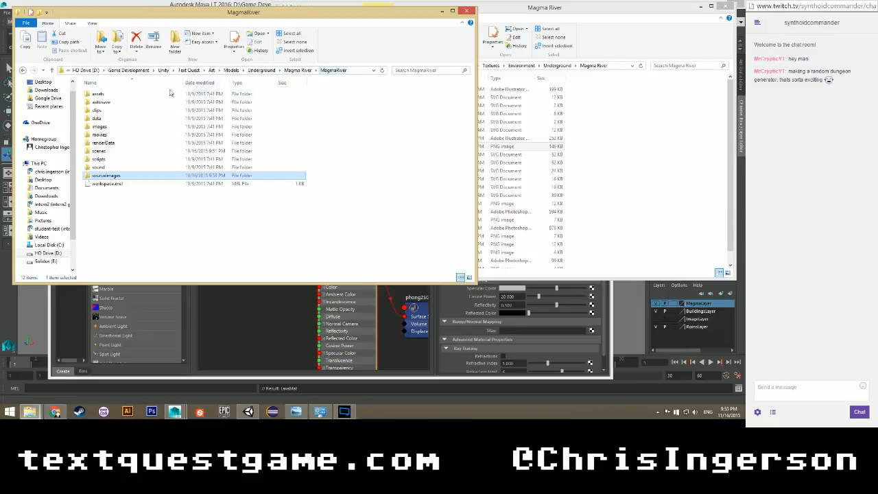
{"action": "double_click", "coordinate": [100, 152]}
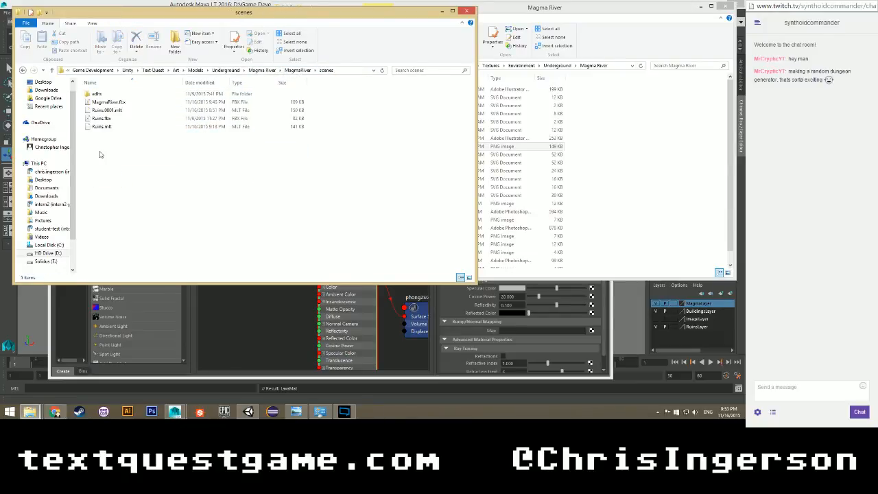
{"action": "left_click", "coordinate": [261, 371]}
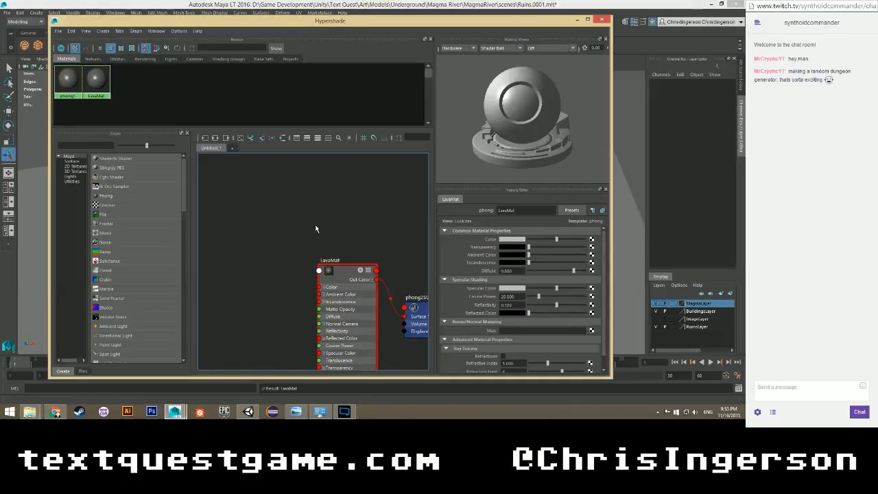
Map a file texture to LavaMat's color and load Lava.png from the sourceimages folder.
{"action": "left_click", "coordinate": [591, 239]}
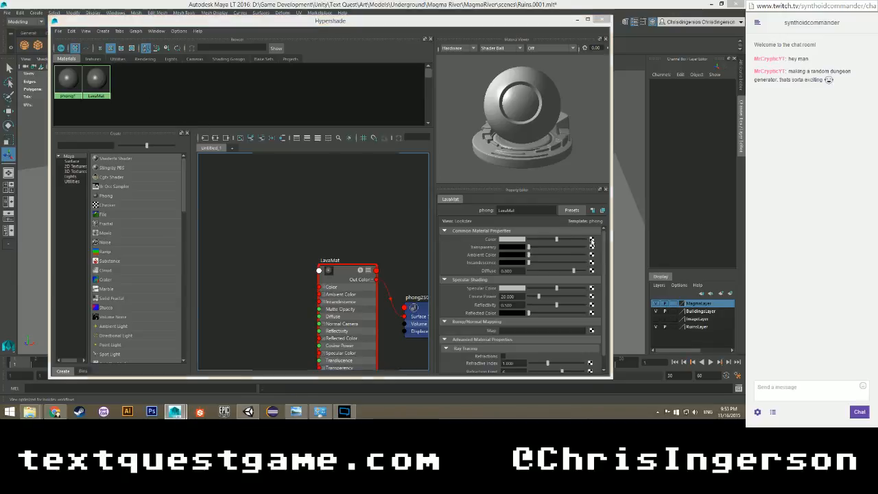
{"action": "left_click", "coordinate": [273, 180]}
{"action": "left_click", "coordinate": [340, 289]}
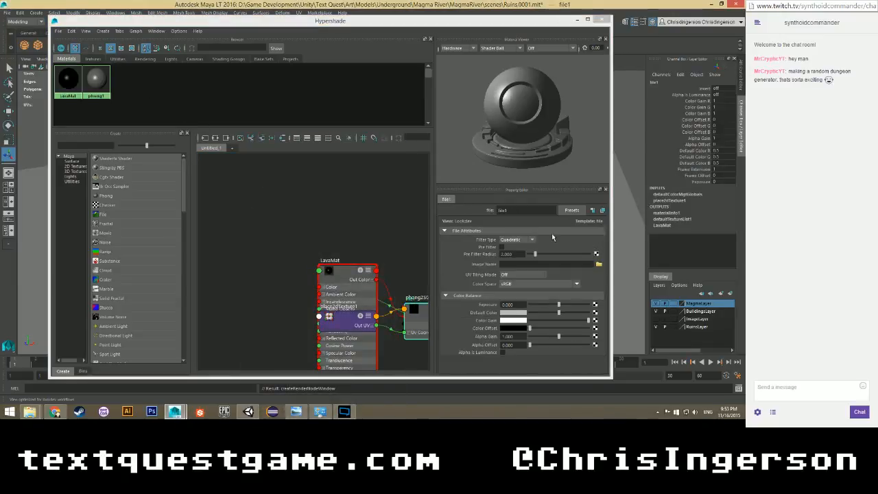
{"action": "left_click", "coordinate": [599, 264]}
{"action": "left_click", "coordinate": [166, 109]}
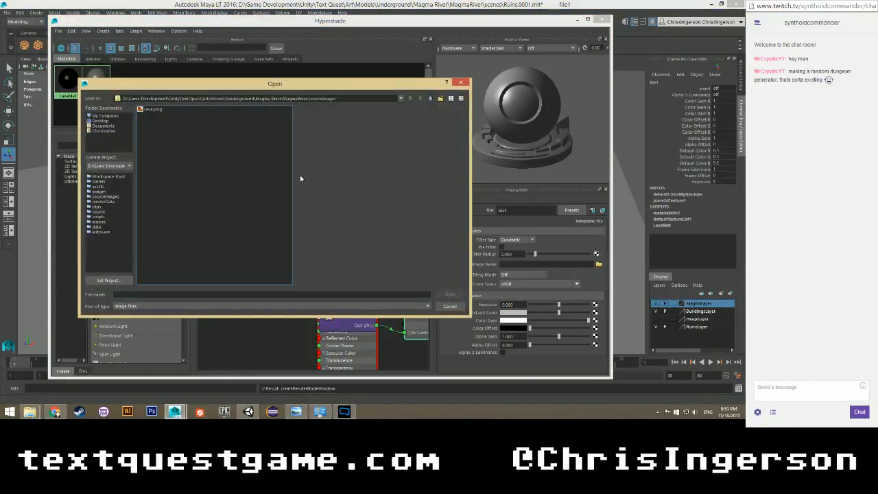
{"action": "left_click", "coordinate": [447, 293]}
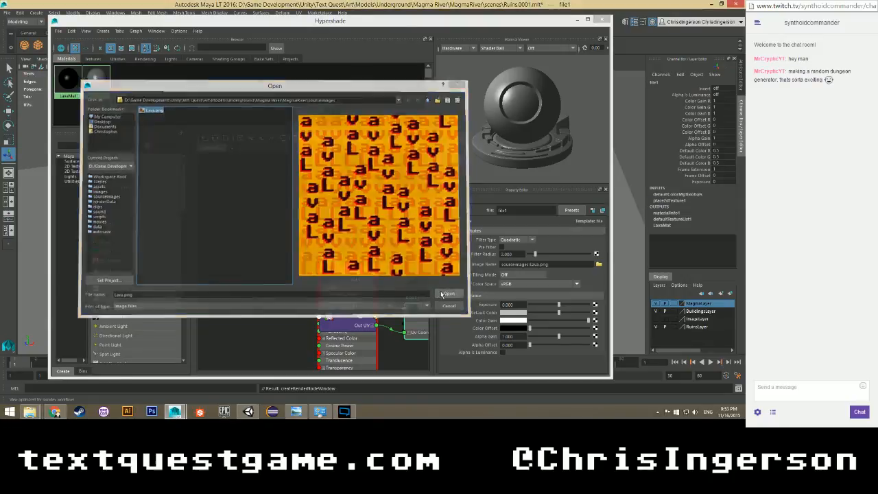
Rename the file texture node as LavaTex and close the Hypershade.
{"action": "left_click", "coordinate": [505, 210]}
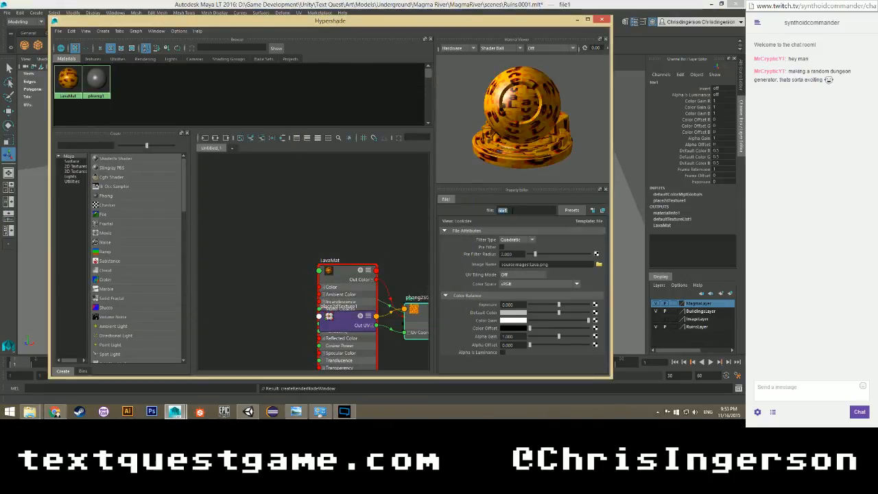
{"action": "type", "text": "LavaTex"}
{"action": "key", "text": "Return"}
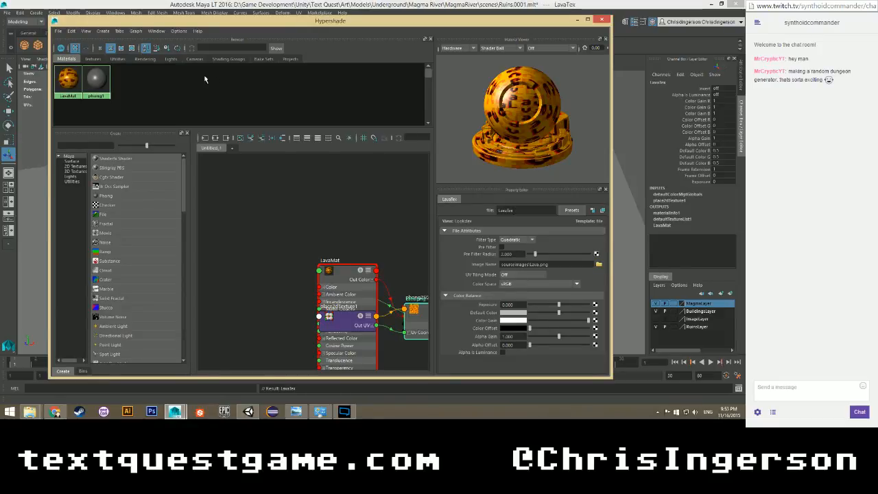
{"action": "left_click", "coordinate": [600, 19]}
Assign LavaMat to the MagmaFlow plane and inspect the lava texture around the ruins.
{"action": "left_click", "coordinate": [232, 236]}
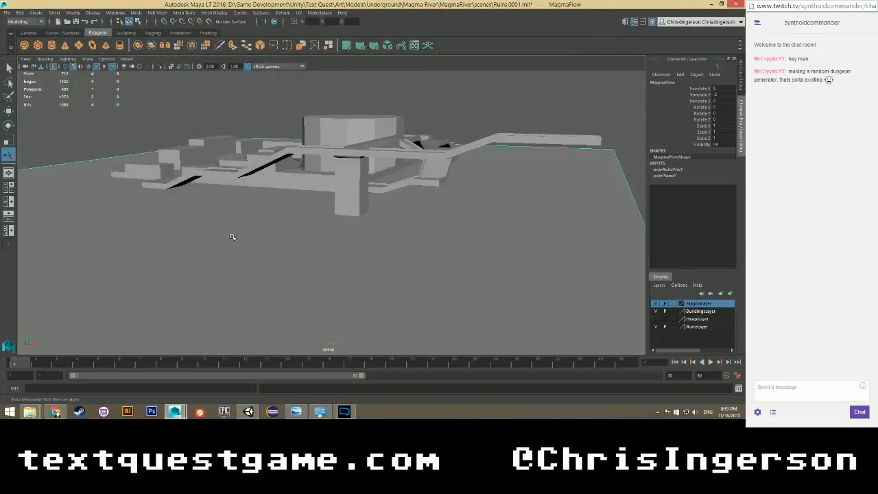
{"action": "right_click_drag", "start_coordinate": [240, 212], "coordinate": [293, 403]}
{"action": "key", "text": "f"}
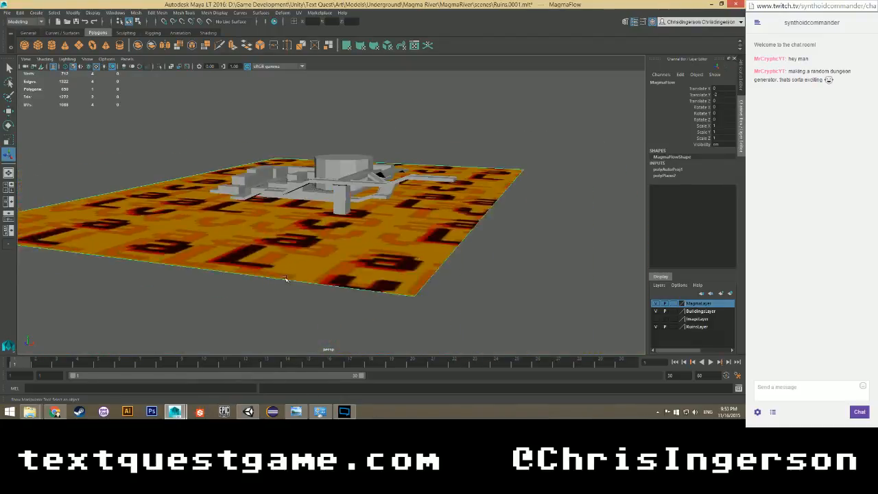
{"action": "scroll", "coordinate": [254, 241], "scroll_direction": "up", "scroll_amount": 5}
{"action": "scroll", "coordinate": [255, 242], "scroll_direction": "down", "scroll_amount": 5}
{"action": "left_click_drag", "start_coordinate": [266, 235], "coordinate": [329, 192], "text": "alt"}
{"action": "scroll", "coordinate": [201, 231], "scroll_direction": "up", "scroll_amount": 3}
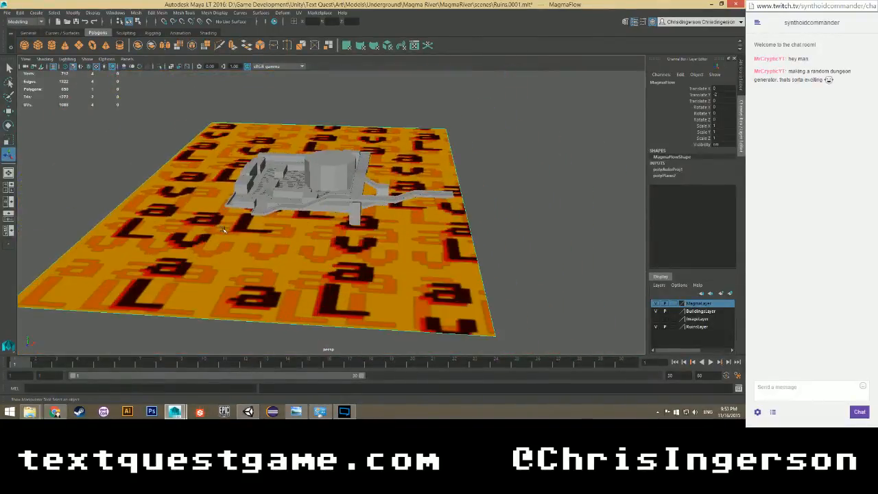
{"action": "scroll", "coordinate": [281, 233], "scroll_direction": "up", "scroll_amount": 4}
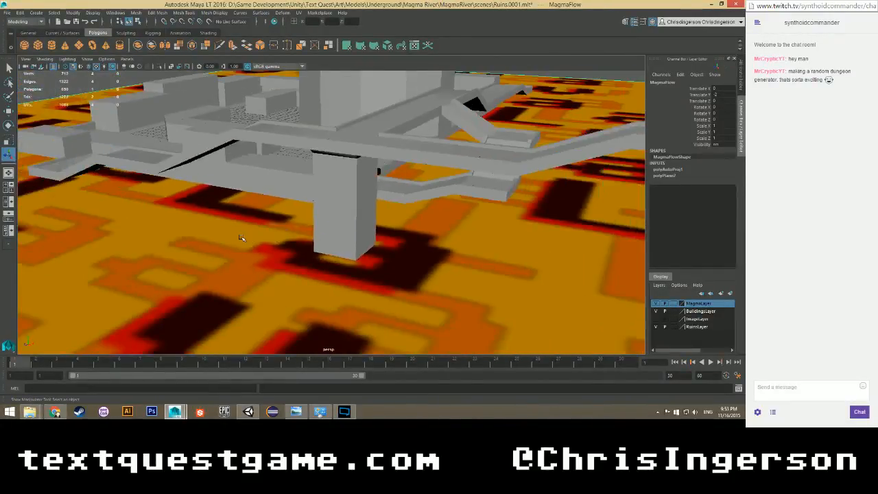
Save the Ruins scene.
{"action": "left_click_drag", "start_coordinate": [242, 237], "coordinate": [214, 250], "text": "alt"}
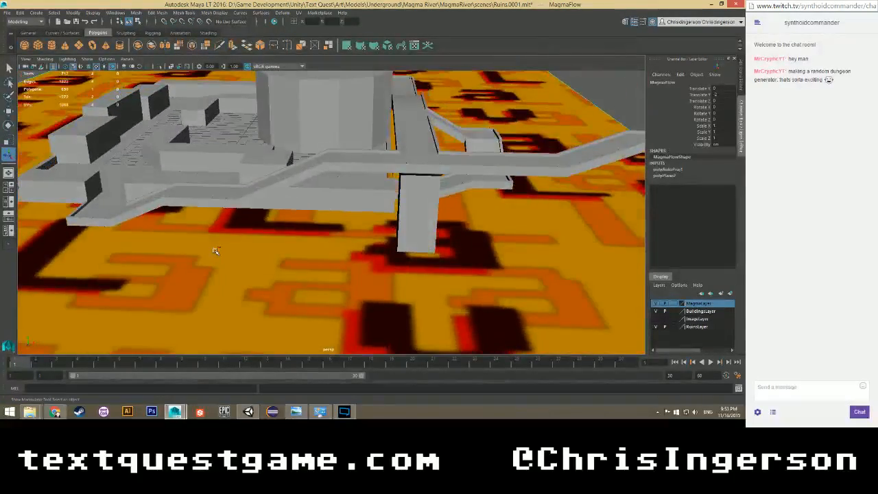
{"action": "key", "text": "ctrl+s"}
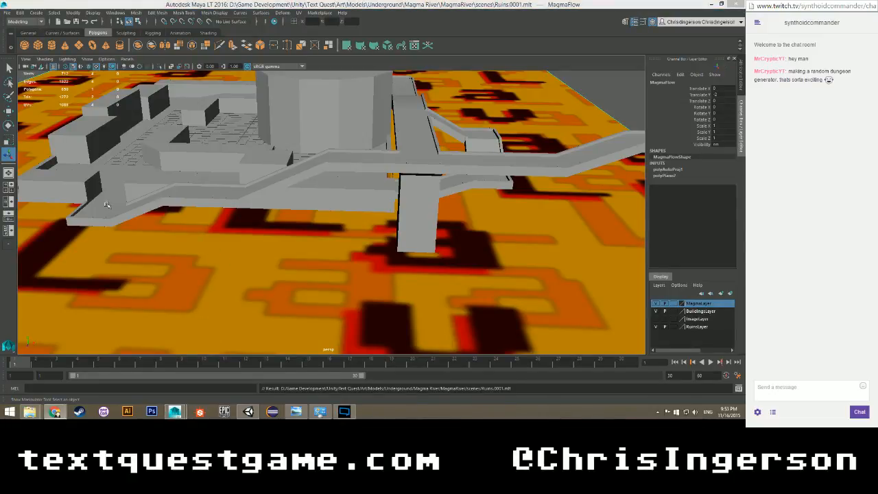
Select the face under the upper bend of the MainOverlook walkway and move it slightly down.
{"action": "left_click_drag", "start_coordinate": [209, 259], "coordinate": [263, 207], "text": "alt"}
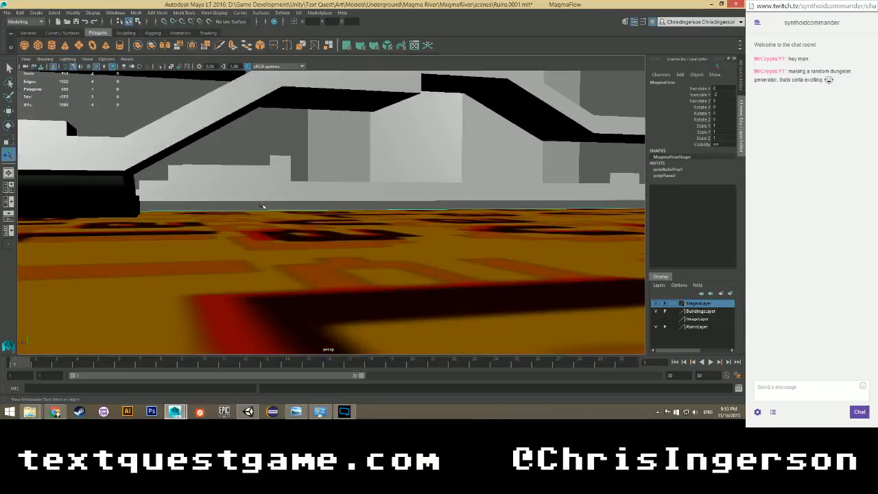
{"action": "left_click", "coordinate": [330, 95]}
{"action": "right_click_drag", "start_coordinate": [331, 95], "coordinate": [274, 172]}
{"action": "left_click", "coordinate": [329, 103]}
{"action": "left_click_drag", "start_coordinate": [274, 172], "coordinate": [276, 249], "text": "alt"}
{"action": "scroll", "coordinate": [277, 250], "scroll_direction": "up", "scroll_amount": 3}
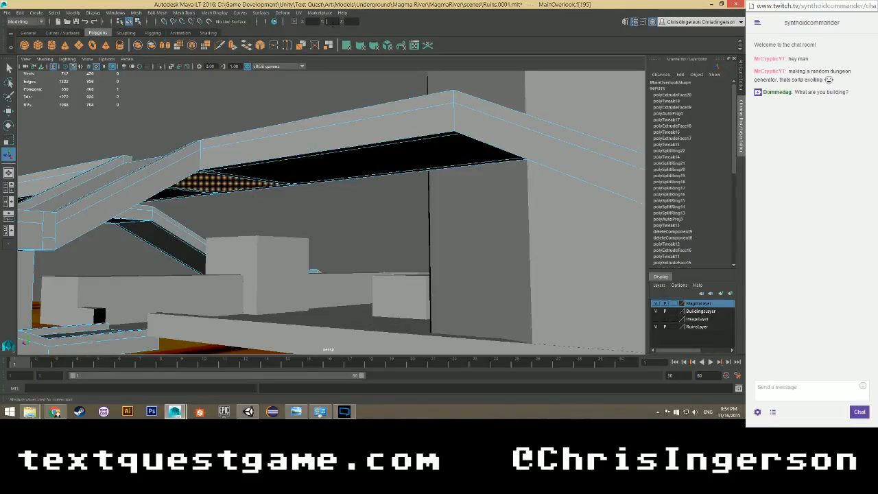
{"action": "key", "text": "Return"}
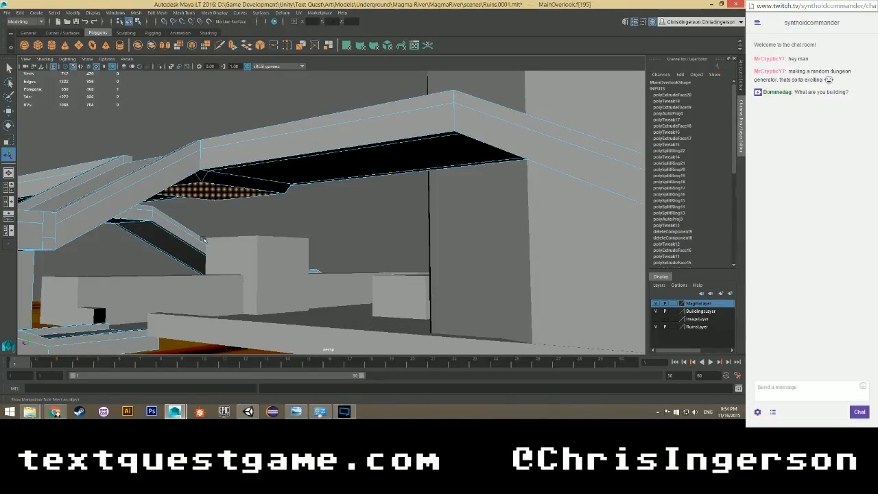
Extrude the lowered underside face down into a support pillar with a Local Translate Z of 6.75.
{"action": "right_click", "coordinate": [213, 191], "text": "shift"}
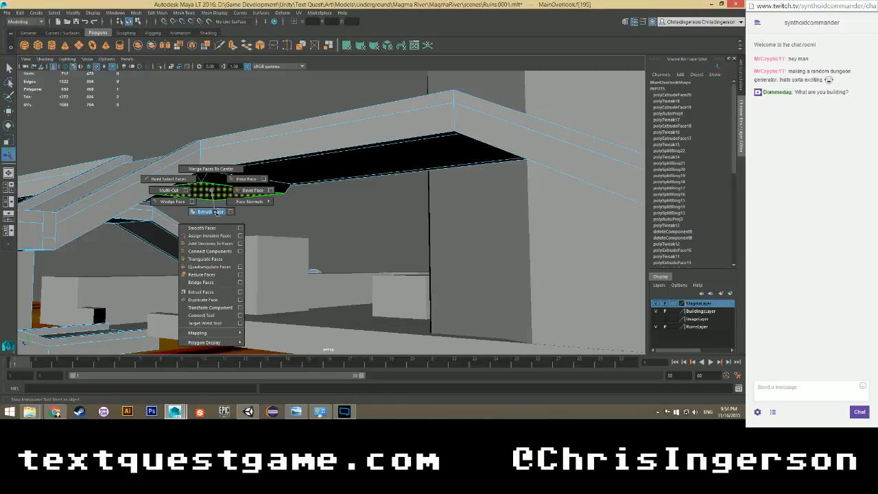
{"action": "left_click", "coordinate": [213, 211]}
{"action": "left_click_drag", "start_coordinate": [206, 218], "coordinate": [295, 299]}
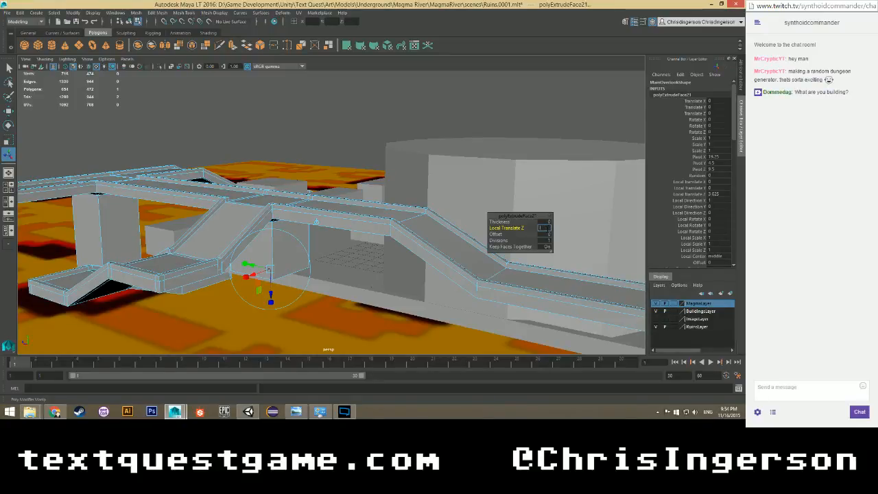
{"action": "key", "text": "Return"}
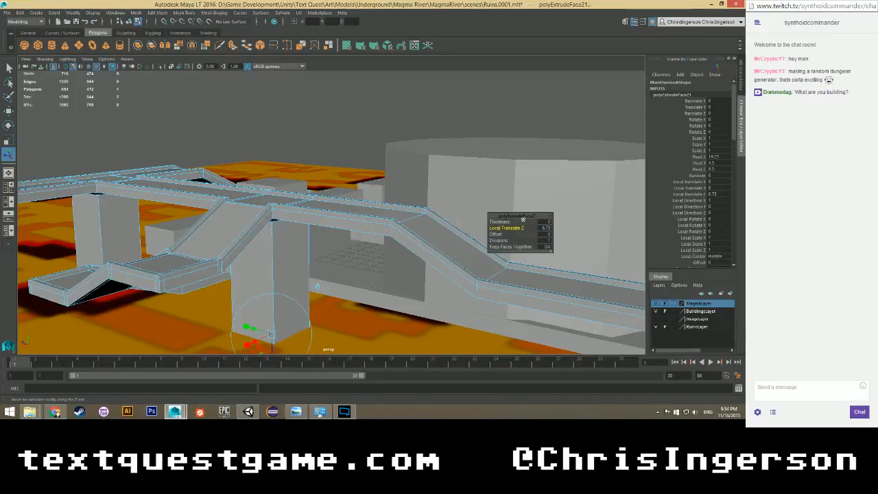
Return to object mode and examine the ruins layout, including the Arena and CityHall blocks, from several angles.
{"action": "scroll", "coordinate": [289, 257], "scroll_direction": "down", "scroll_amount": 4}
{"action": "mouse_move", "coordinate": [295, 295]}
{"action": "left_mouse_down", "text": "alt"}
{"action": "mouse_move", "coordinate": [216, 280]}
{"action": "mouse_move", "coordinate": [376, 239]}
{"action": "mouse_move", "coordinate": [305, 292]}
{"action": "left_mouse_up", "text": "alt"}
{"action": "left_click_drag", "start_coordinate": [311, 291], "coordinate": [388, 240], "text": "alt"}
{"action": "left_click_drag", "start_coordinate": [465, 262], "coordinate": [280, 231], "text": "alt"}
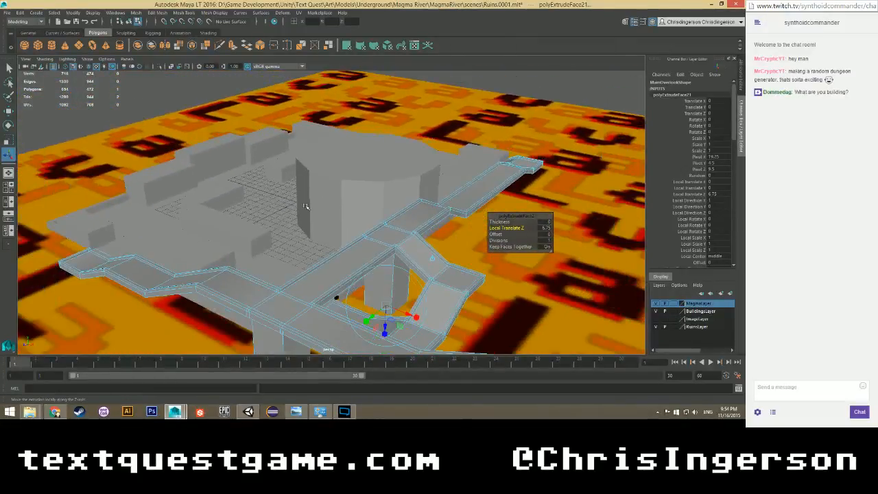
{"action": "right_click", "coordinate": [286, 214]}
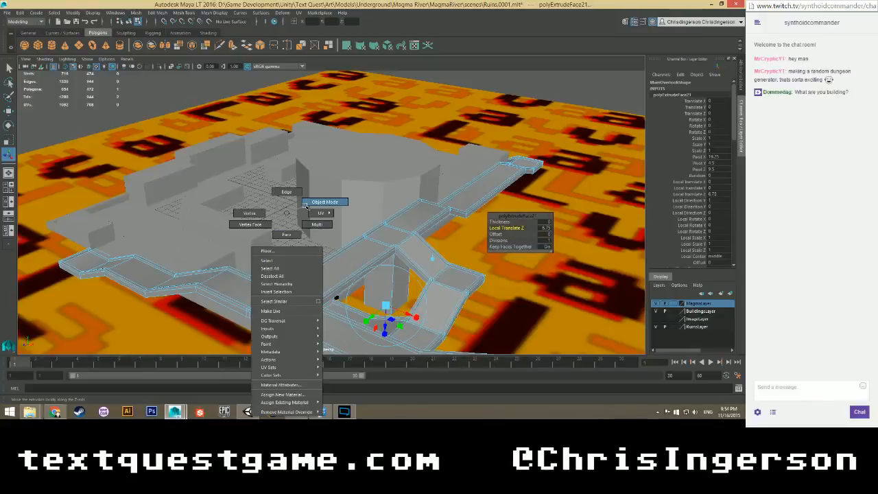
{"action": "left_click", "coordinate": [306, 203]}
{"action": "left_click", "coordinate": [385, 223]}
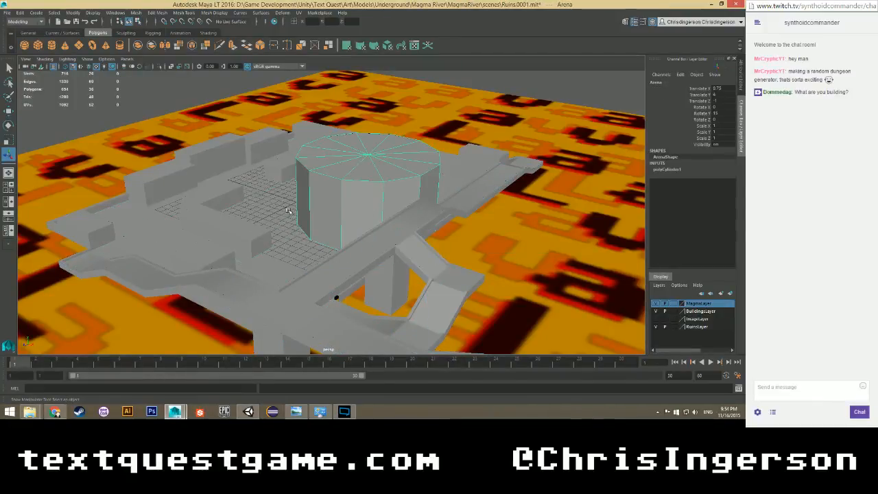
{"action": "left_click", "coordinate": [201, 156]}
{"action": "left_click_drag", "start_coordinate": [249, 163], "coordinate": [209, 144], "text": "alt"}
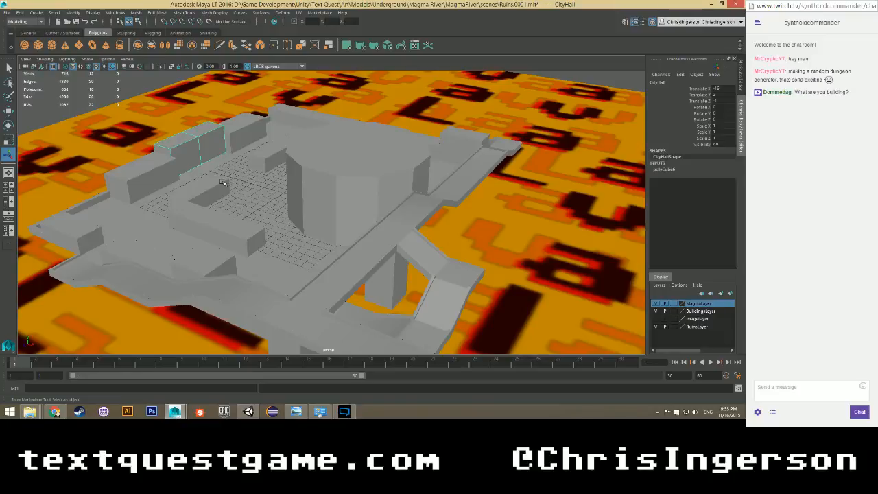
{"action": "left_click_drag", "start_coordinate": [222, 183], "coordinate": [361, 219], "text": "alt"}
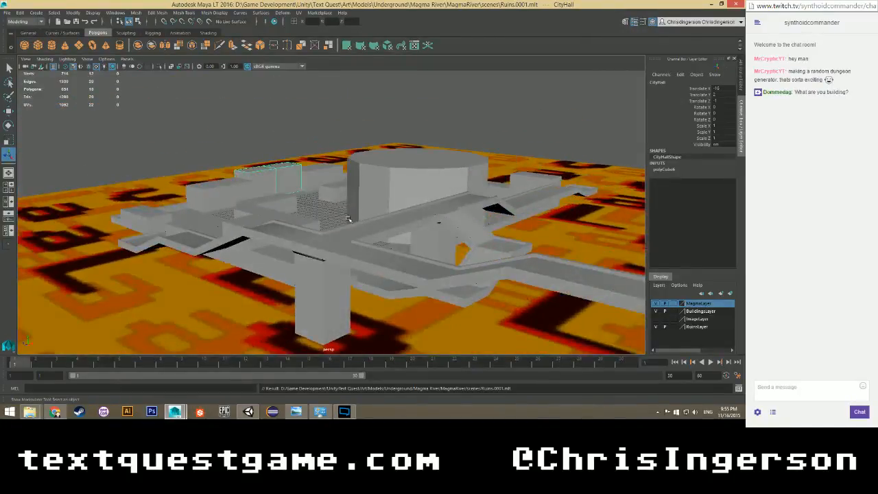
Select the underside face of the side ramp's middle landing on MainOverlook and ready it for moving.
{"action": "left_click_drag", "start_coordinate": [302, 220], "coordinate": [140, 236], "text": "alt"}
{"action": "left_click", "coordinate": [135, 281]}
{"action": "left_click_drag", "start_coordinate": [189, 265], "coordinate": [266, 240], "text": "alt"}
{"action": "scroll", "coordinate": [270, 254], "scroll_direction": "up", "scroll_amount": 4}
{"action": "middle_click_drag", "start_coordinate": [266, 241], "coordinate": [285, 315], "text": "alt"}
{"action": "right_click_drag", "start_coordinate": [316, 188], "coordinate": [317, 172]}
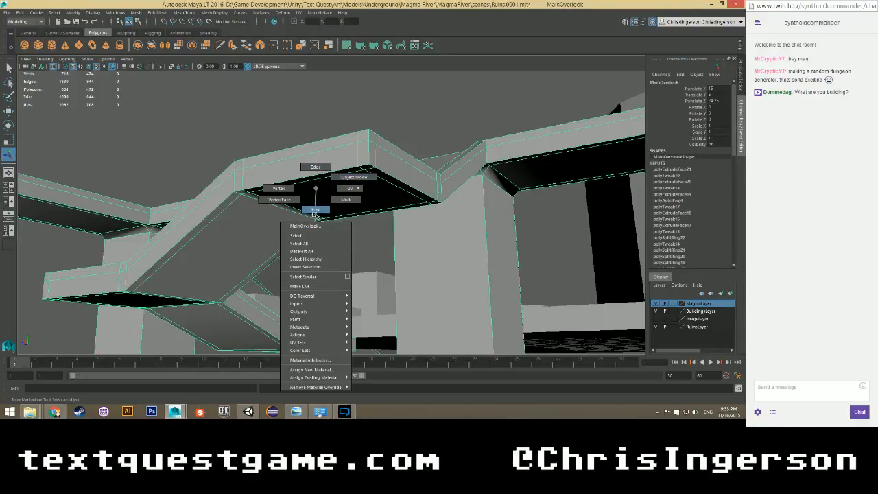
{"action": "right_click_drag", "start_coordinate": [314, 214], "coordinate": [315, 211]}
{"action": "left_click", "coordinate": [327, 192]}
{"action": "left_click_drag", "start_coordinate": [306, 207], "coordinate": [280, 185], "text": "alt"}
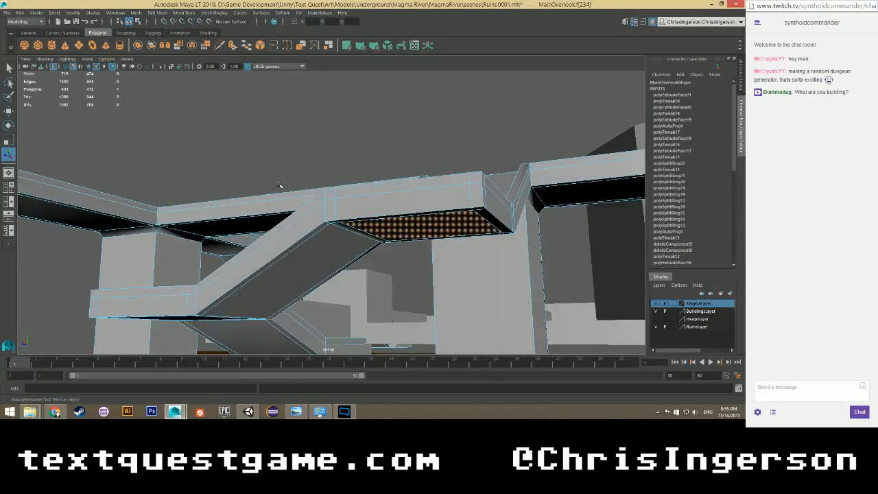
{"action": "key", "text": "w"}
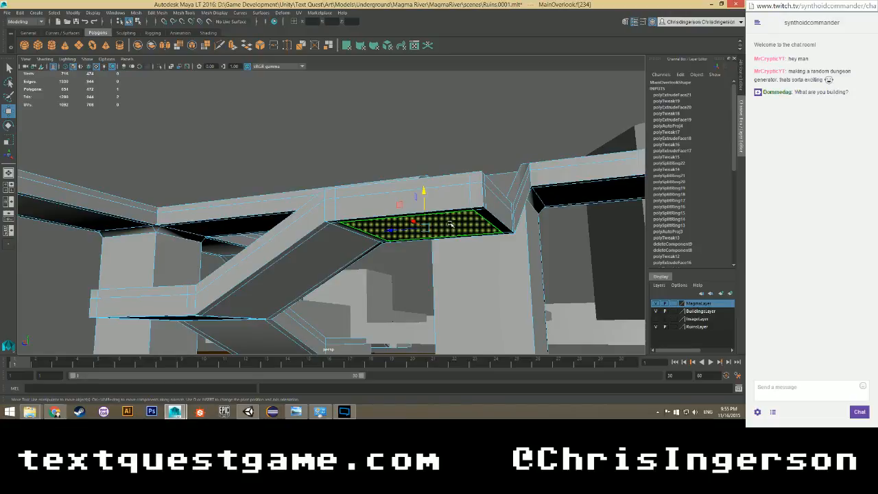
{"action": "right_click", "coordinate": [450, 224], "text": "shift"}
{"action": "left_click", "coordinate": [449, 244]}
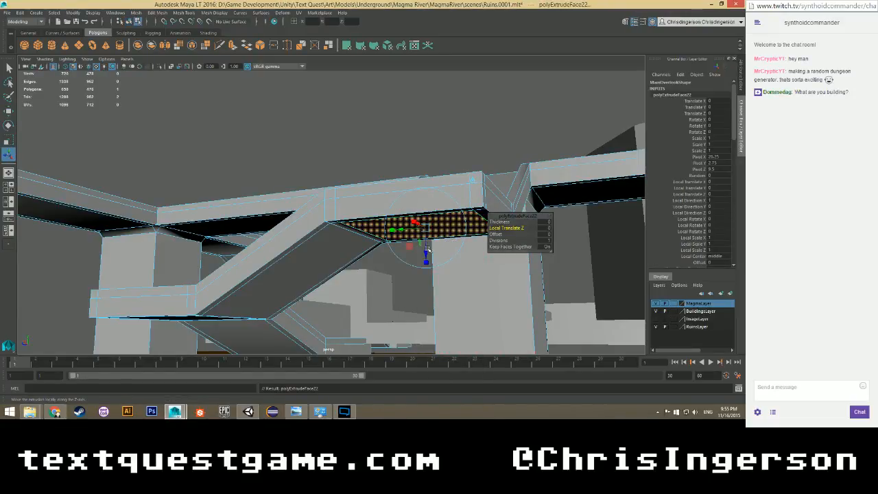
{"action": "left_click_drag", "start_coordinate": [425, 255], "coordinate": [426, 273]}
{"action": "left_click", "coordinate": [414, 150]}
{"action": "key", "text": "ctrl+z"}
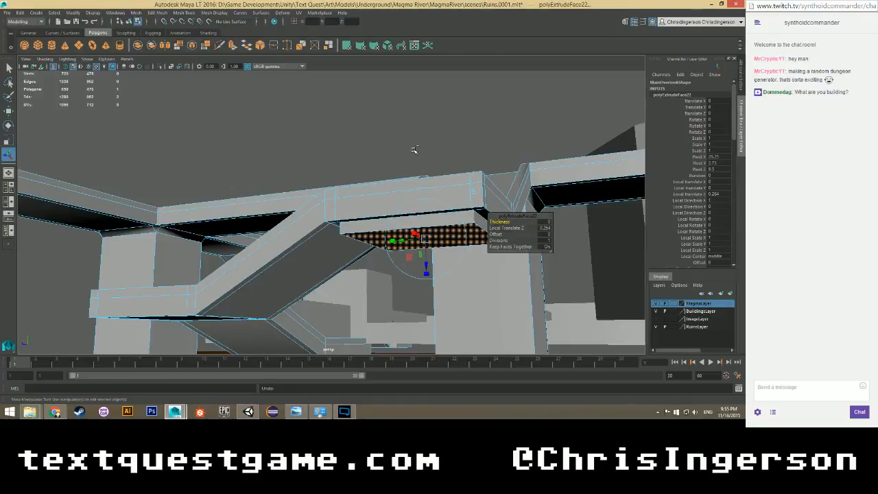
{"action": "key", "text": "ctrl+z"}
{"action": "left_click", "coordinate": [414, 150]}
Lower the middle landing's underside face slightly and extrude it into a pillar with a Local Translate Z of 4.75.
{"action": "left_click", "coordinate": [423, 233]}
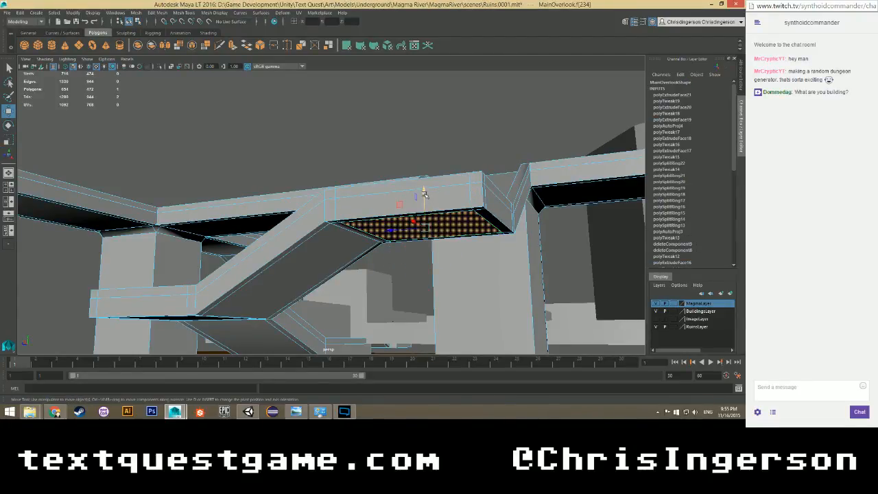
{"action": "left_click_drag", "start_coordinate": [423, 192], "coordinate": [424, 203]}
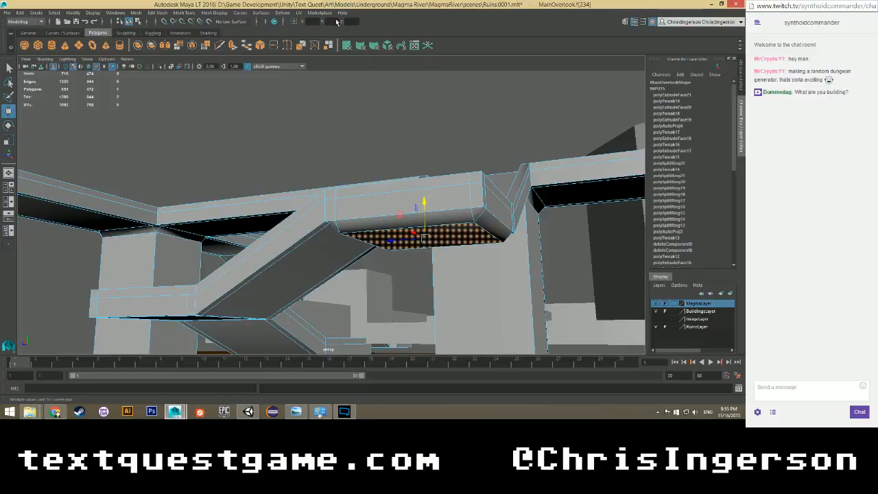
{"action": "right_click", "coordinate": [453, 234], "text": "shift"}
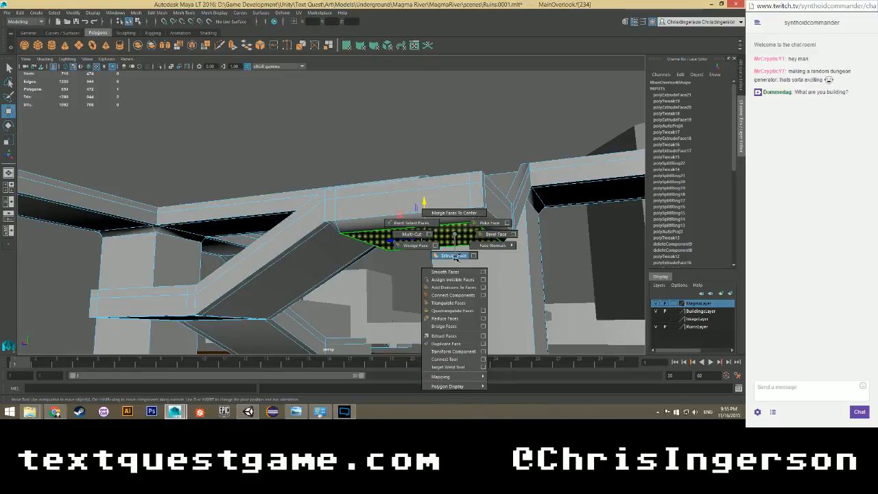
{"action": "left_click", "coordinate": [452, 255]}
{"action": "mouse_move", "coordinate": [426, 260]}
{"action": "left_mouse_down"}
{"action": "mouse_move", "coordinate": [432, 349]}
{"action": "mouse_move", "coordinate": [452, 309]}
{"action": "mouse_move", "coordinate": [437, 263]}
{"action": "left_mouse_up"}
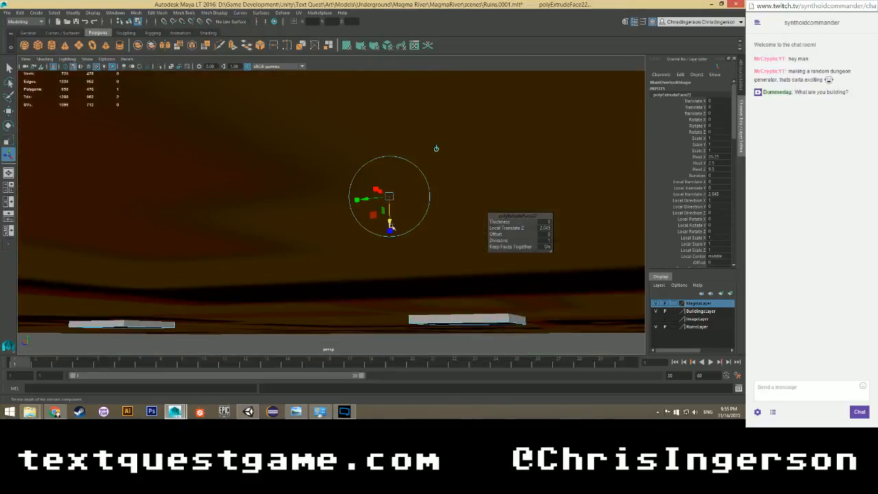
{"action": "left_click_drag", "start_coordinate": [393, 308], "coordinate": [393, 341]}
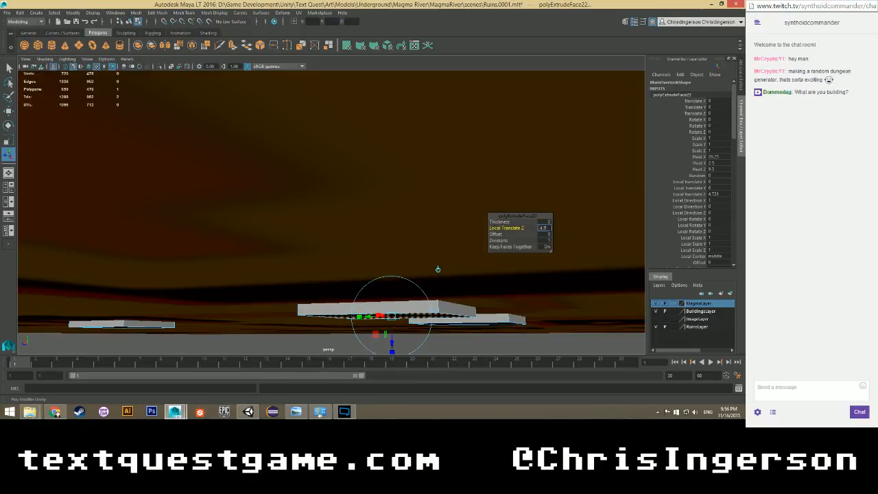
Hide MagmaLayer and move the underside face of the side ramp's lower landing slightly down.
{"action": "left_click_drag", "start_coordinate": [361, 230], "coordinate": [324, 256], "text": "alt"}
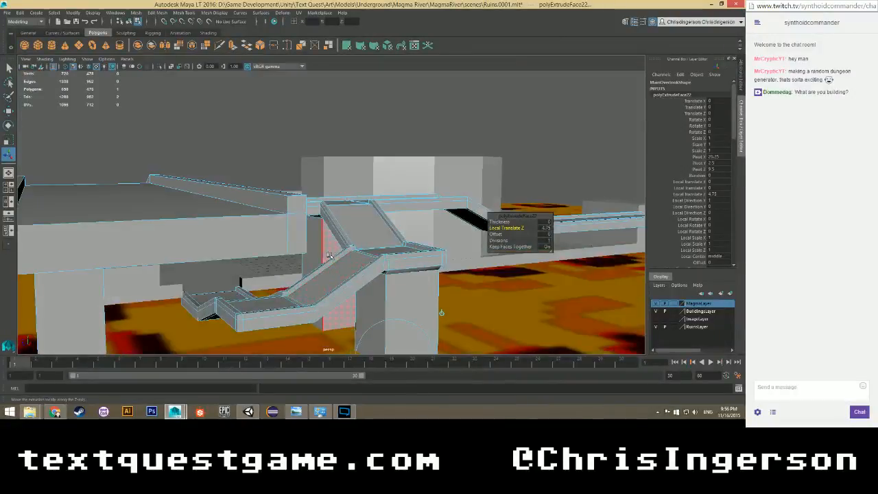
{"action": "scroll", "coordinate": [325, 256], "scroll_direction": "down", "scroll_amount": 3}
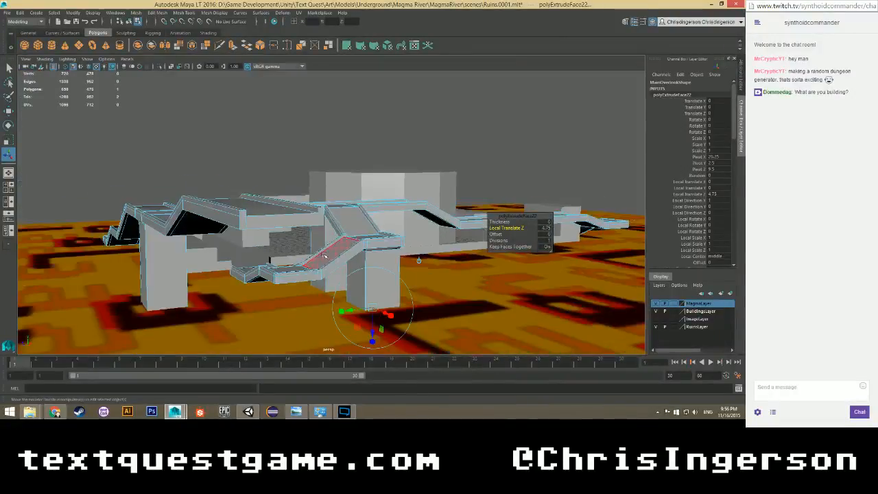
{"action": "left_click", "coordinate": [656, 304]}
{"action": "left_click_drag", "start_coordinate": [433, 230], "coordinate": [349, 210], "text": "alt"}
{"action": "left_click", "coordinate": [212, 161]}
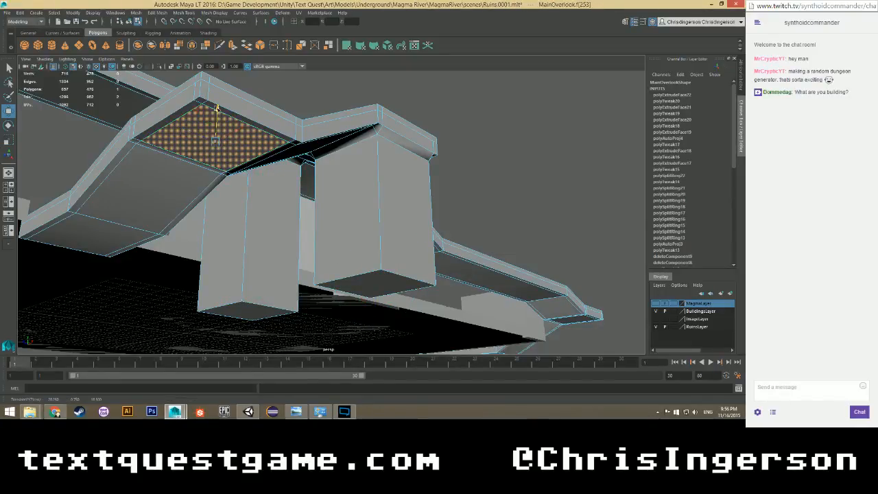
{"action": "left_click_drag", "start_coordinate": [216, 108], "coordinate": [217, 113]}
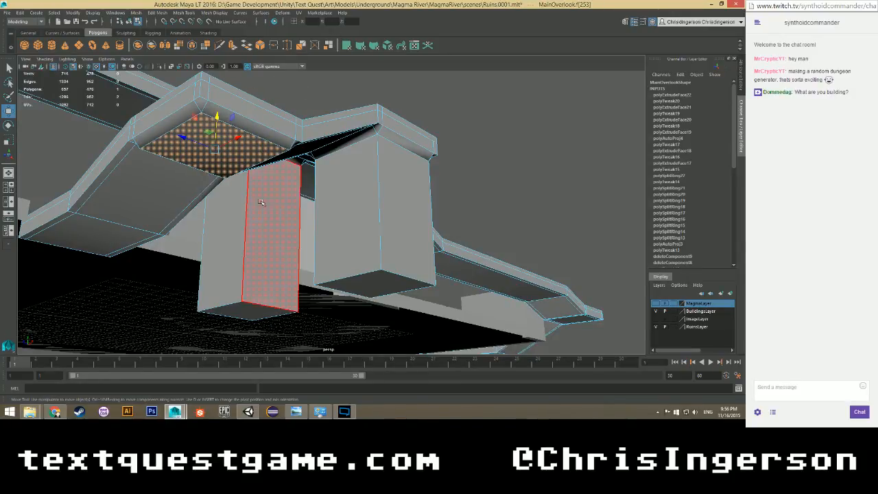
Extrude the lower landing's underside face into a pillar with a Local Translate Z of 2.75, level with the neighbouring pillar's base.
{"action": "right_click", "coordinate": [246, 151], "text": "shift"}
{"action": "left_click", "coordinate": [243, 171]}
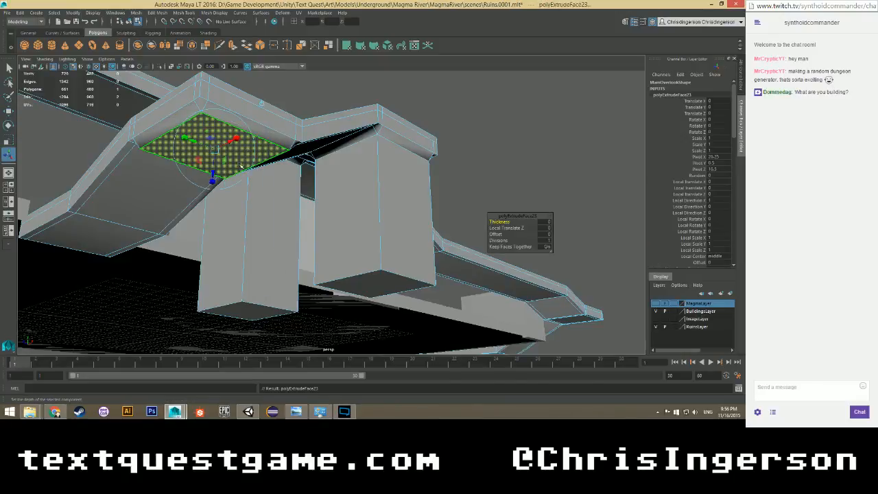
{"action": "left_click_drag", "start_coordinate": [213, 172], "coordinate": [211, 278]}
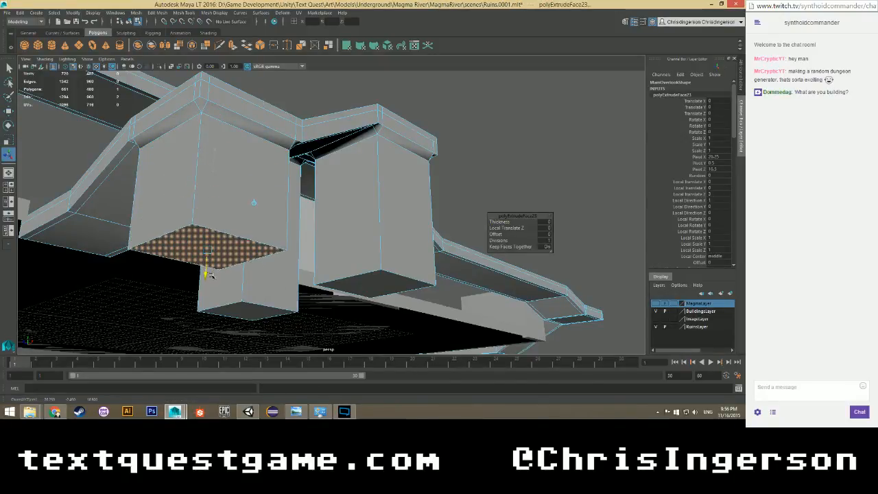
{"action": "left_click_drag", "start_coordinate": [298, 266], "coordinate": [274, 275], "text": "alt"}
{"action": "key", "text": "space"}
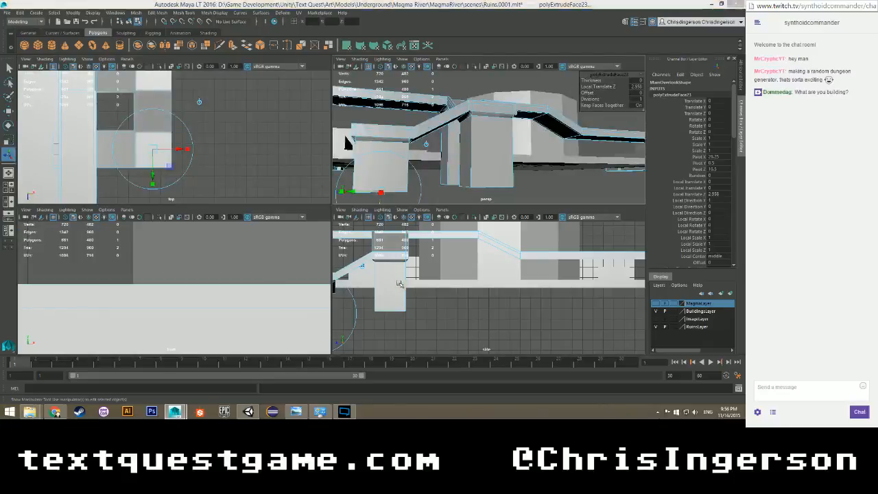
{"action": "key", "text": "space"}
{"action": "middle_click_drag", "start_coordinate": [270, 286], "coordinate": [392, 290], "text": "alt"}
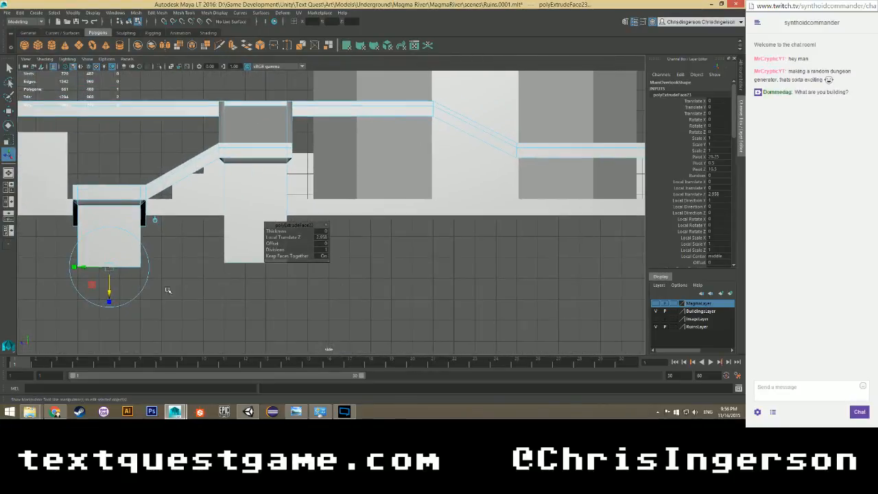
{"action": "left_click_drag", "start_coordinate": [109, 295], "coordinate": [108, 288]}
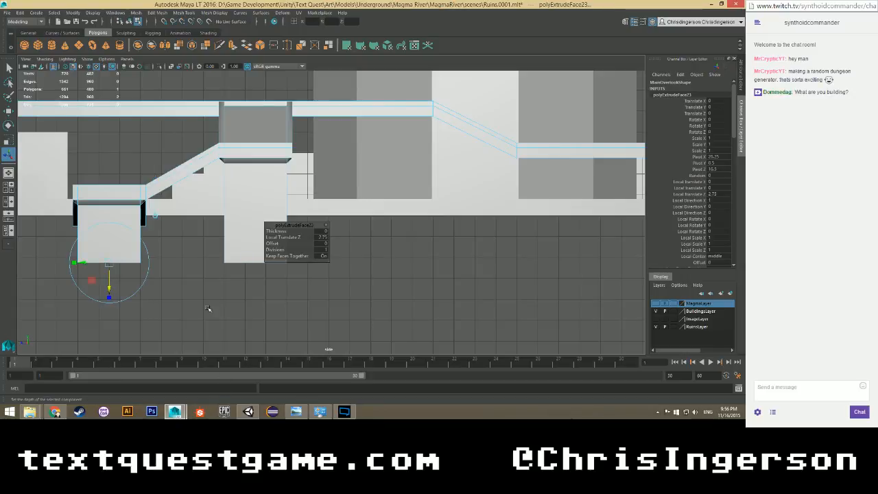
{"action": "key", "text": "space"}
{"action": "key", "text": "space"}
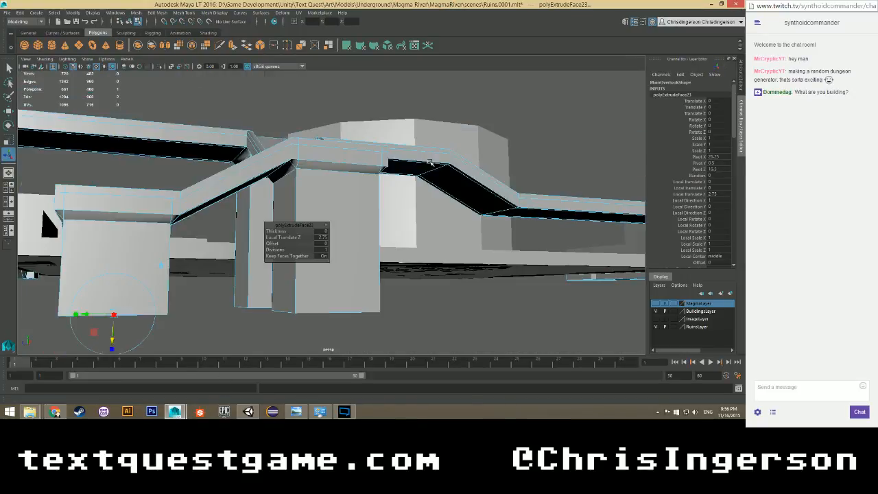
Return the overlook to object mode and save the scene with the new support pillars.
{"action": "scroll", "coordinate": [337, 181], "scroll_direction": "down", "scroll_amount": 3}
{"action": "left_click_drag", "start_coordinate": [337, 182], "coordinate": [208, 247], "text": "alt"}
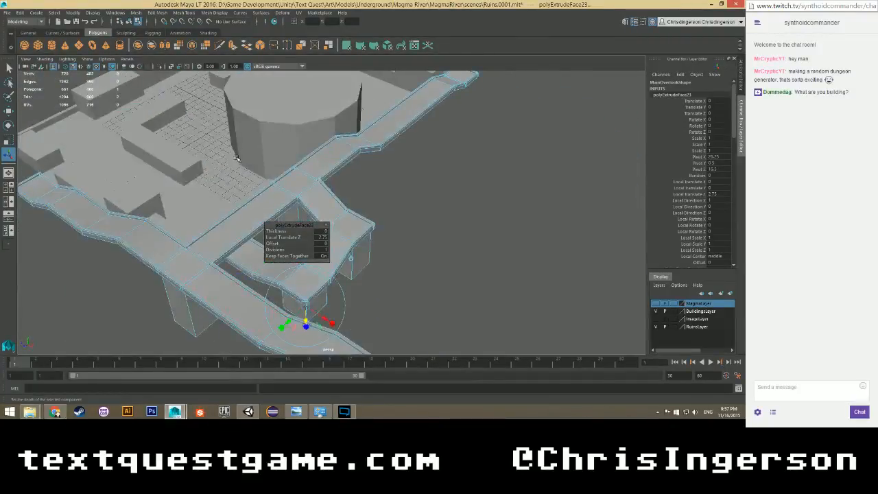
{"action": "right_click_drag", "start_coordinate": [236, 157], "coordinate": [256, 144]}
{"action": "key", "text": "ctrl+s"}
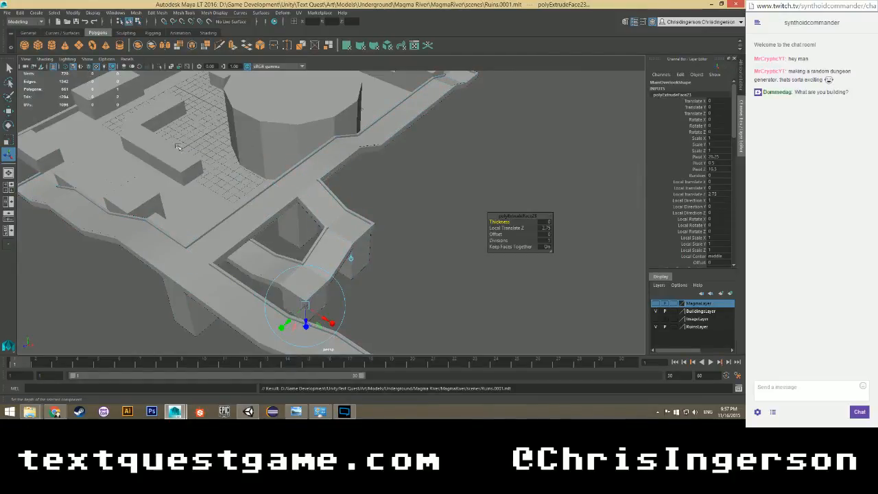
Select the whole MagmaRiver group and export the selection as FBX over the existing MagmaRiver.fbx in the scenes folder.
{"action": "left_click", "coordinate": [361, 108]}
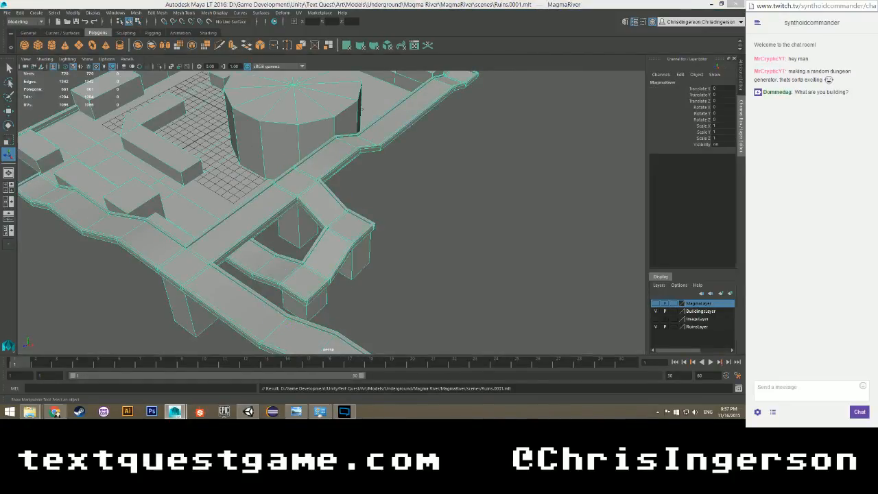
{"action": "scroll", "coordinate": [155, 133], "scroll_direction": "down", "scroll_amount": 3}
{"action": "middle_click_drag", "start_coordinate": [156, 133], "coordinate": [139, 166], "text": "alt"}
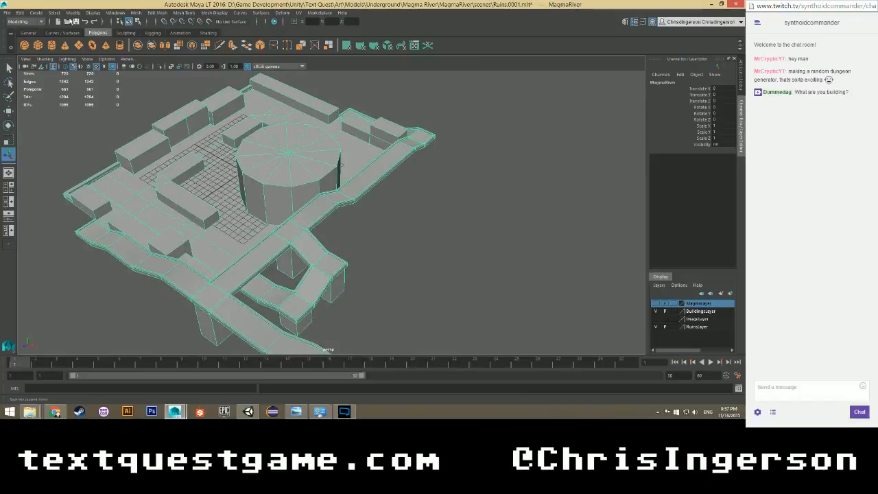
{"action": "left_click", "coordinate": [8, 13]}
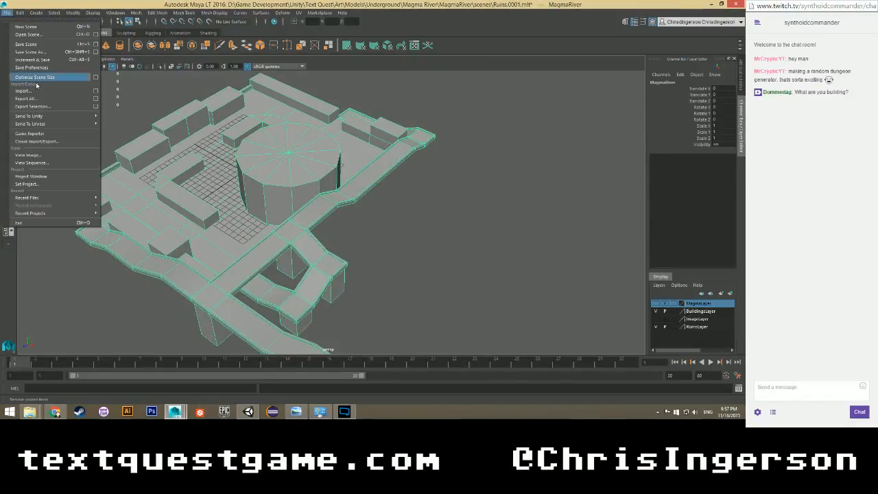
{"action": "left_click", "coordinate": [38, 107]}
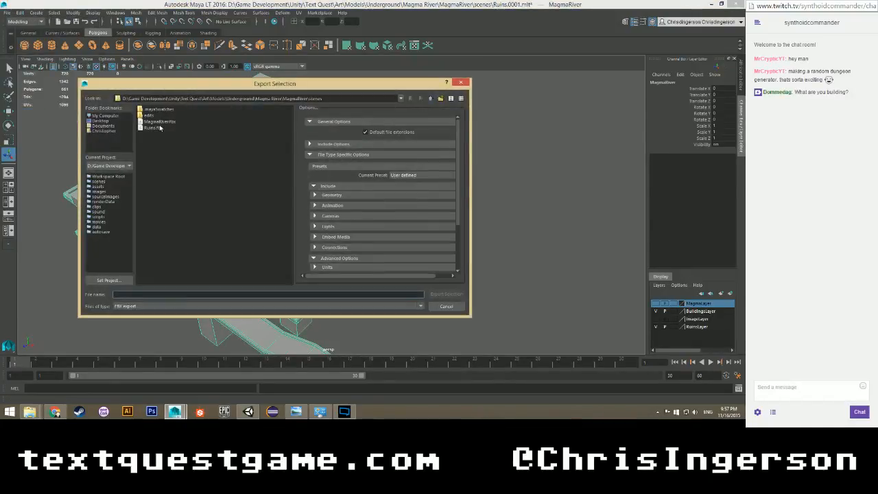
{"action": "left_click", "coordinate": [159, 122]}
{"action": "left_click", "coordinate": [439, 295]}
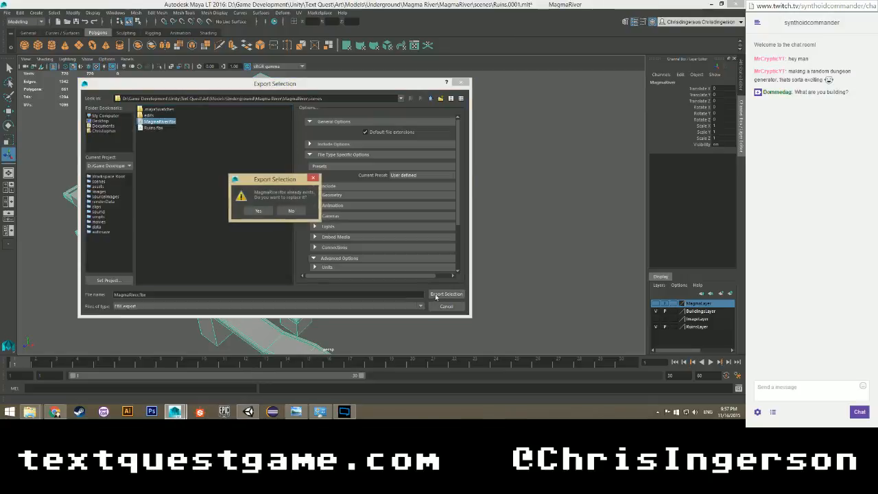
{"action": "left_click", "coordinate": [258, 211]}
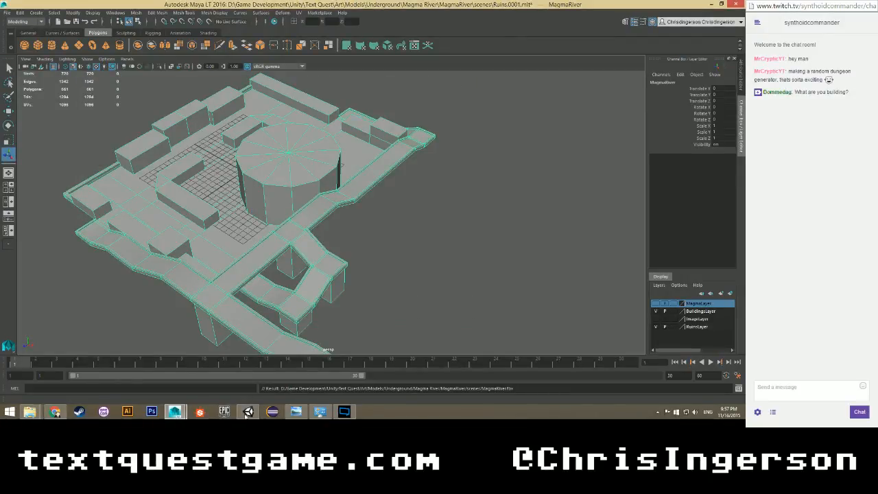
Copy MagmaRiver.fbx from the scenes folder into the Unity project's Magma River models folder, replacing the existing file.
{"action": "mouse_move", "coordinate": [30, 412]}
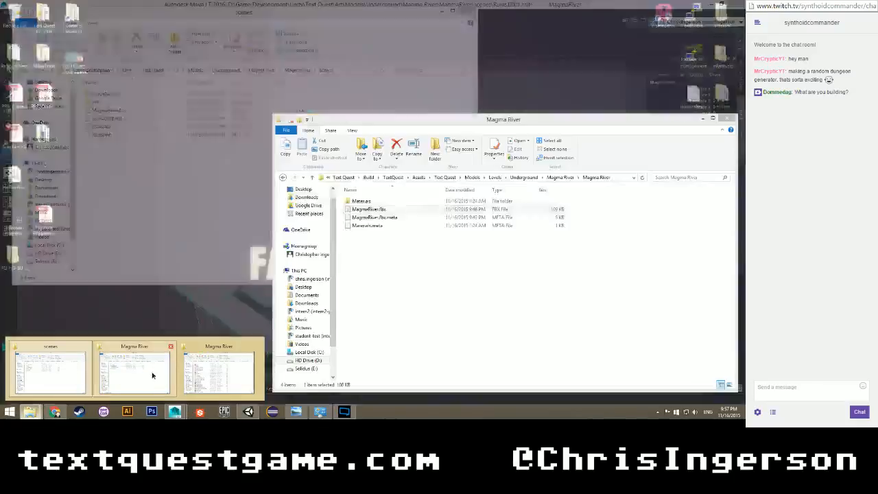
{"action": "left_click", "coordinate": [147, 365]}
{"action": "left_click", "coordinate": [164, 212]}
{"action": "left_click_drag", "start_coordinate": [108, 110], "coordinate": [529, 315]}
{"action": "left_click", "coordinate": [341, 148]}
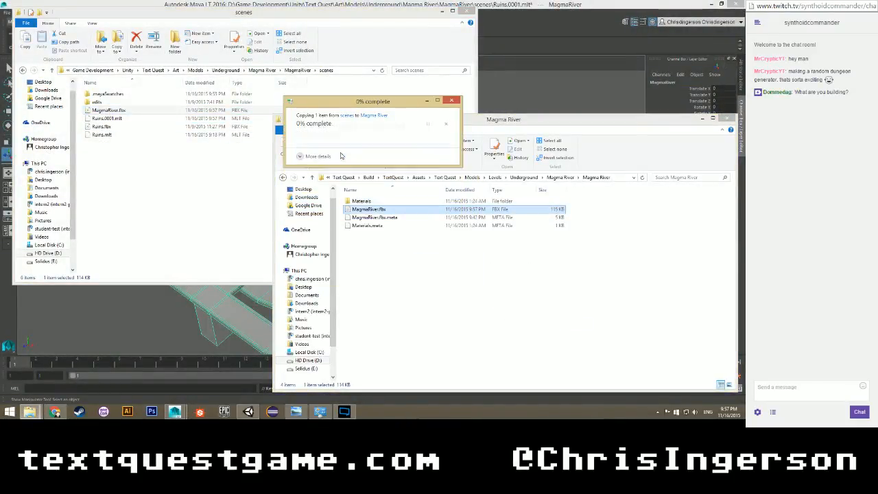
Switch to Unity, look over the updated MagmaRiver model in the scene and start play mode.
{"action": "left_click", "coordinate": [177, 412]}
{"action": "left_click_drag", "start_coordinate": [232, 161], "coordinate": [266, 161], "text": "alt"}
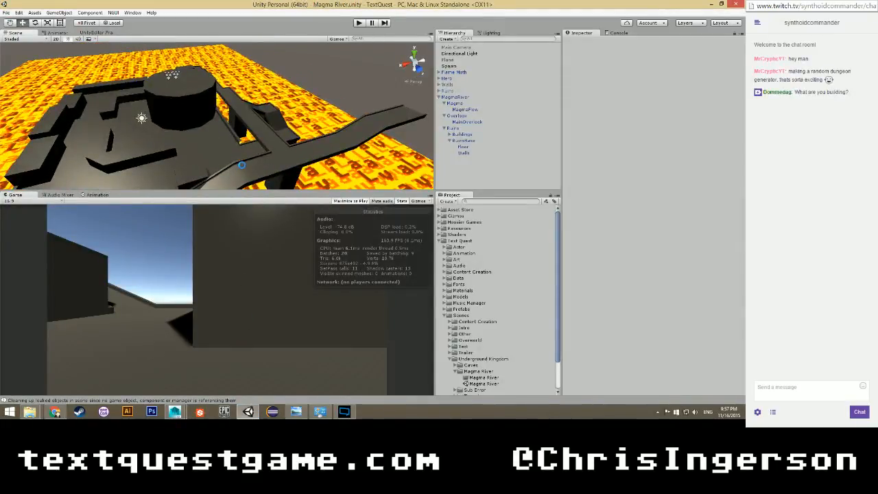
{"action": "left_click", "coordinate": [360, 22]}
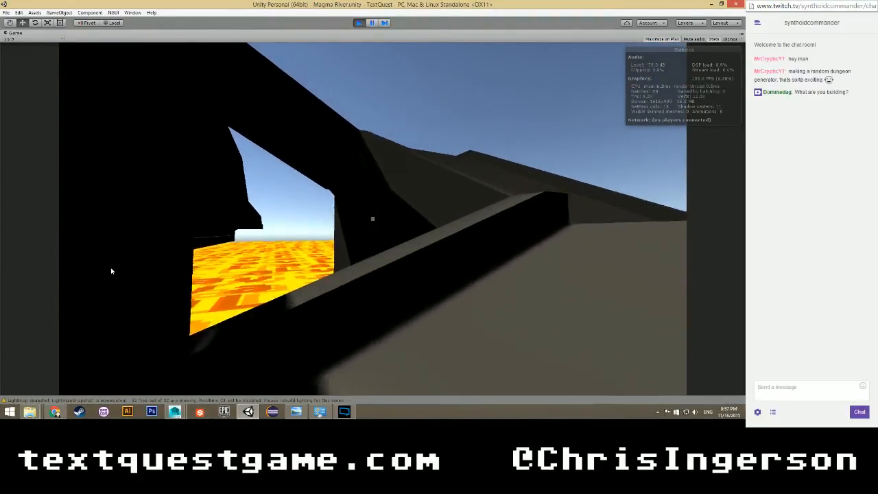
Walk through the Magma River level in play mode, examining the ramps, walkways and support pillars from above and below.
{"action": "key", "text": "w"}
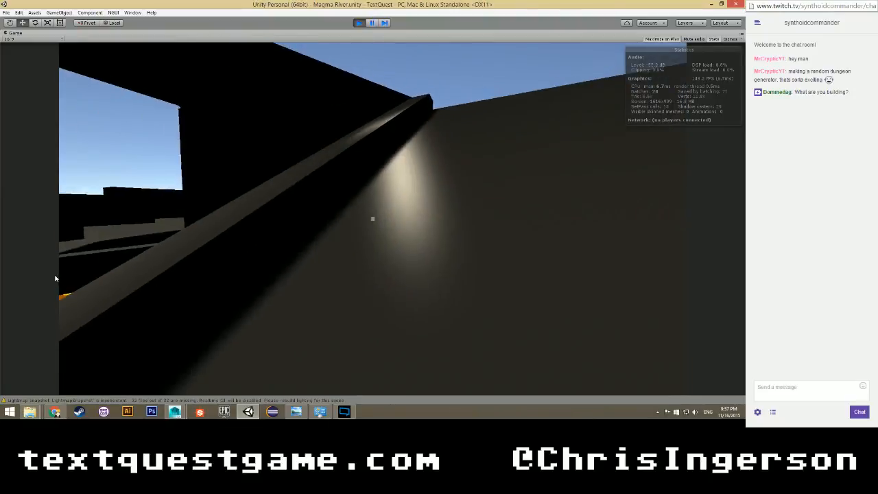
{"action": "key", "text": "w"}
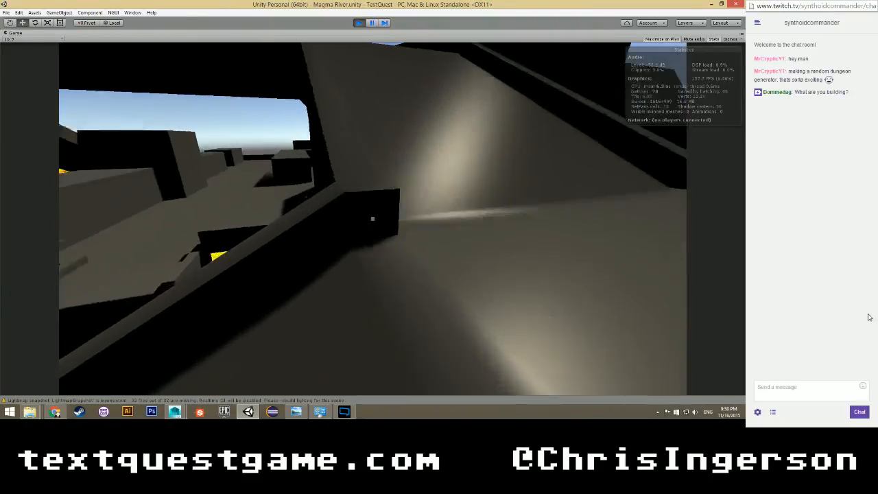
{"action": "key", "text": "w"}
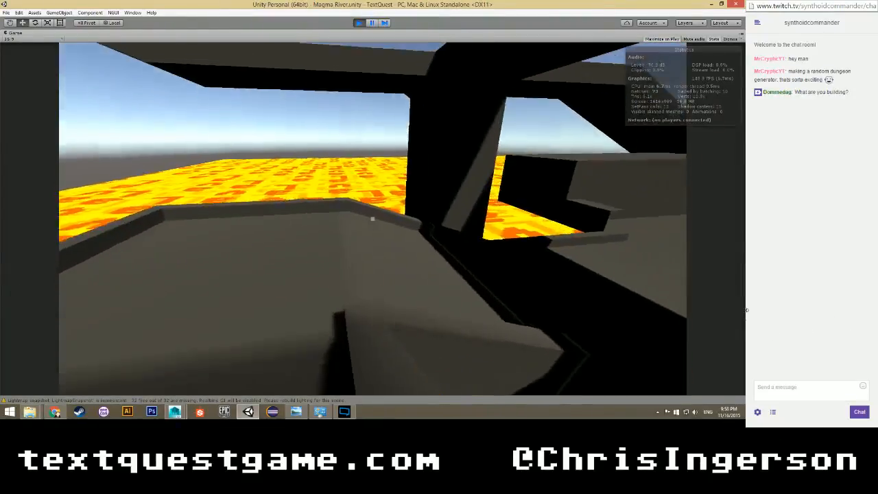
{"action": "key", "text": "w"}
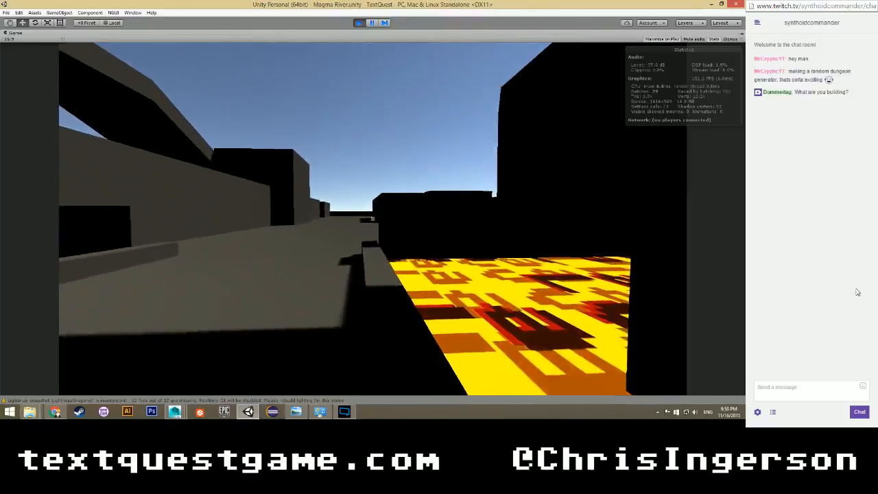
{"action": "key", "text": "w"}
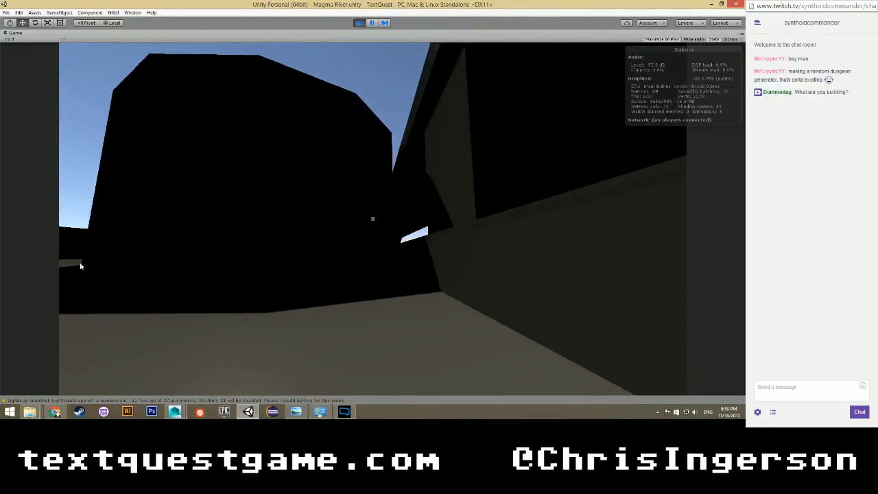
{"action": "key", "text": "w"}
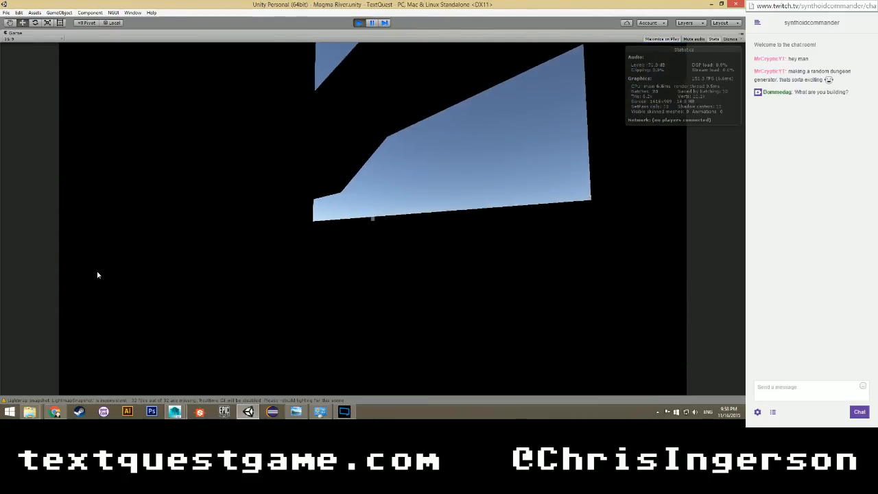
{"action": "key", "text": "w"}
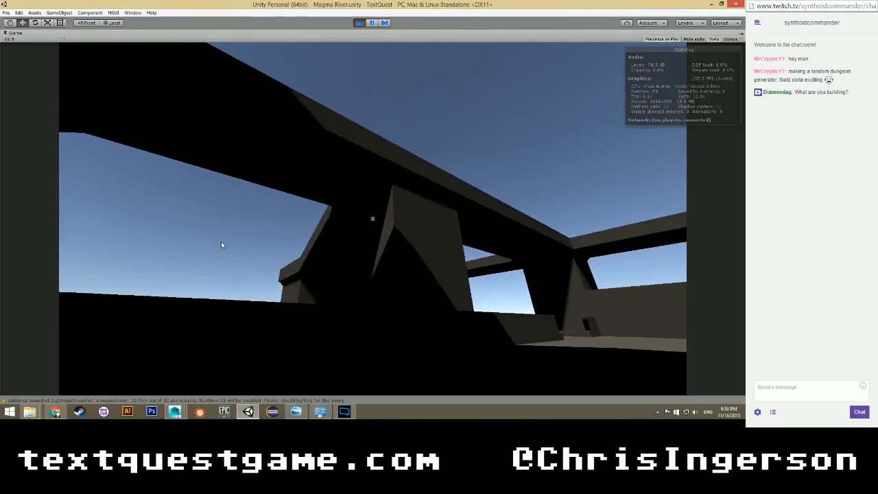
{"action": "key", "text": "w"}
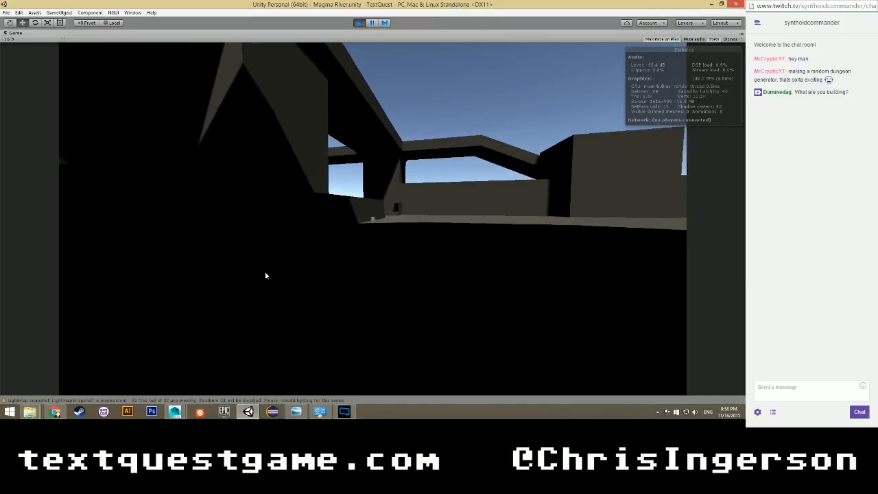
{"action": "key", "text": "w"}
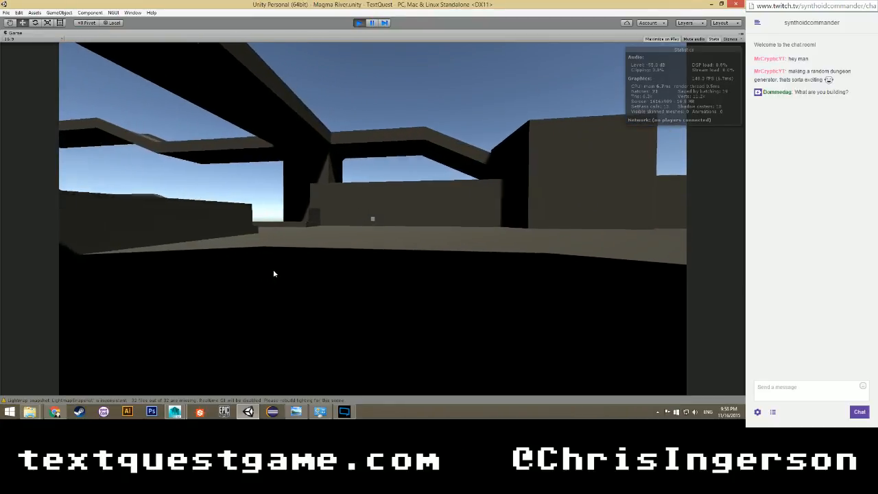
{"action": "key", "text": "w"}
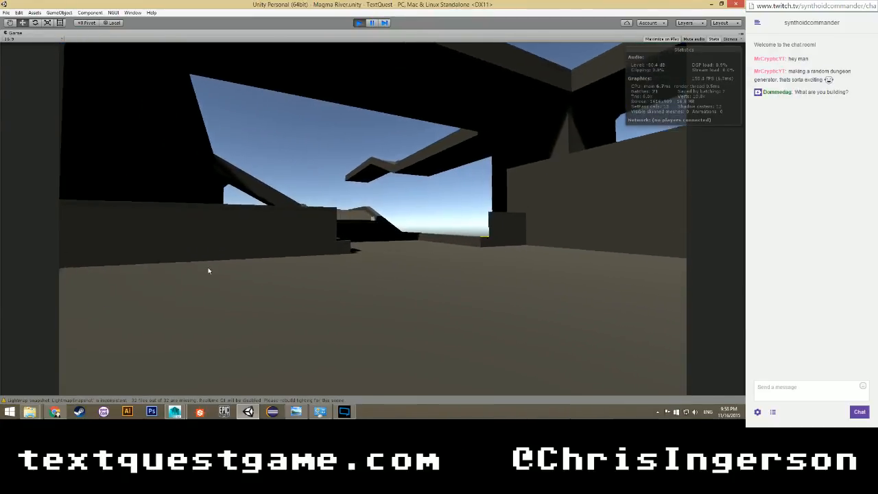
{"action": "key", "text": "w"}
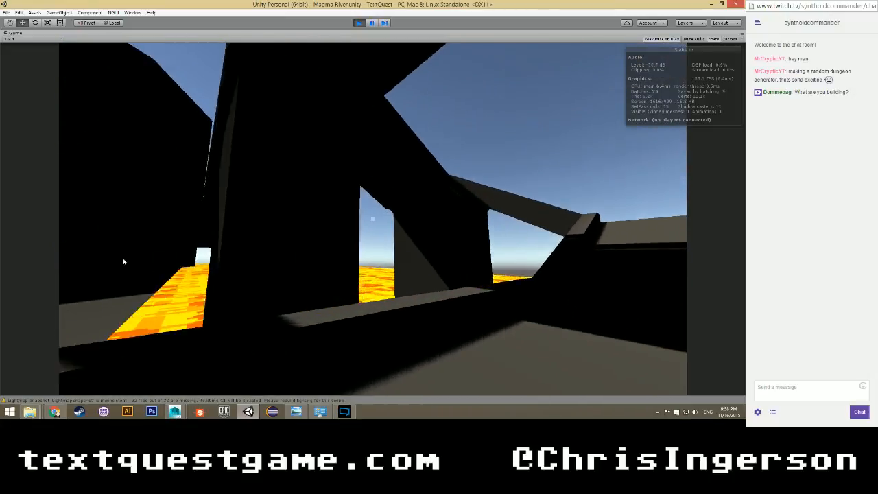
{"action": "key", "text": "w"}
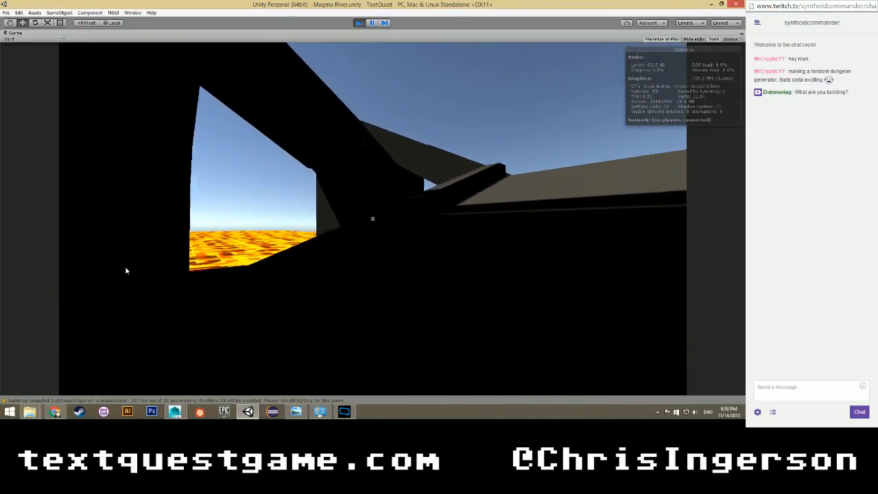
{"action": "key", "text": "w"}
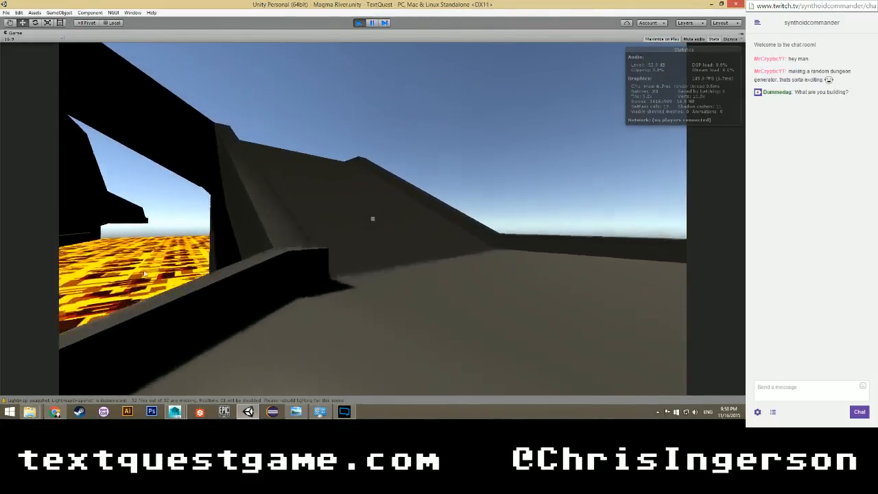
{"action": "key", "text": "w"}
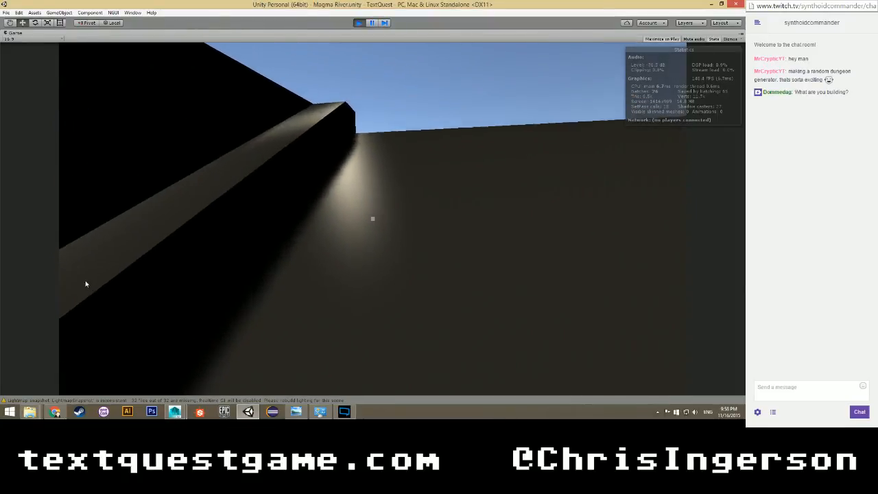
{"action": "key", "text": "w"}
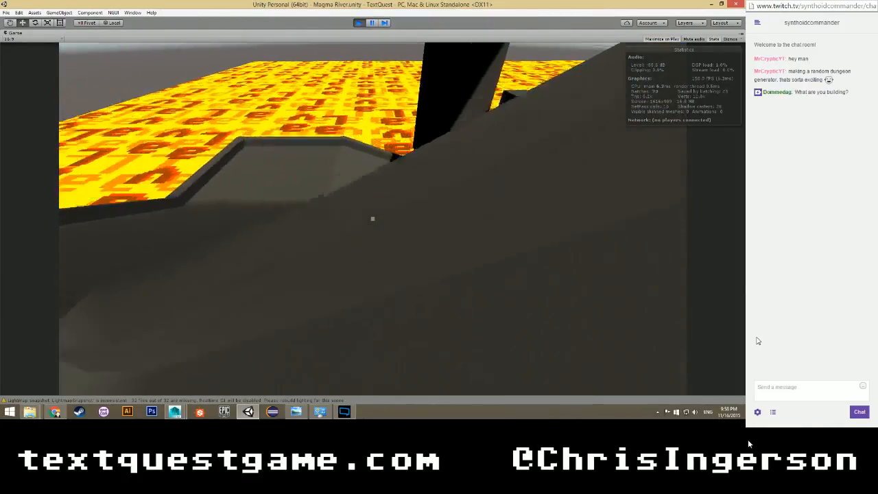
{"action": "key", "text": "w"}
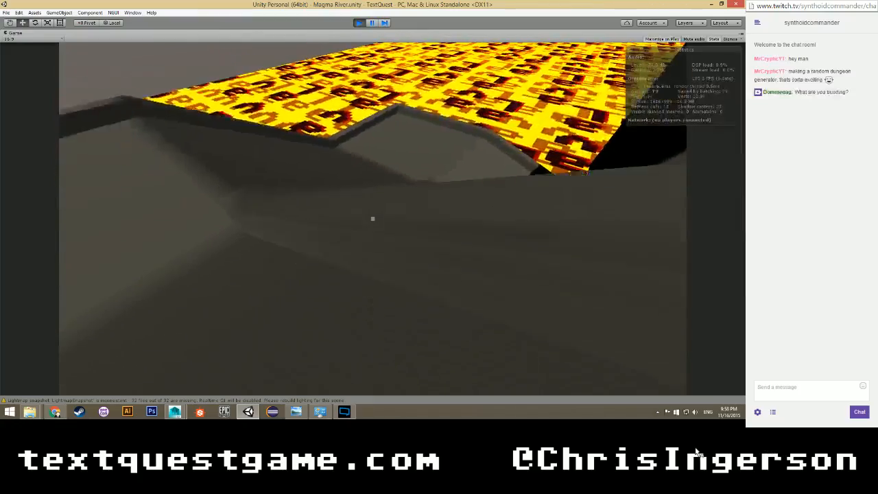
{"action": "key", "text": "w"}
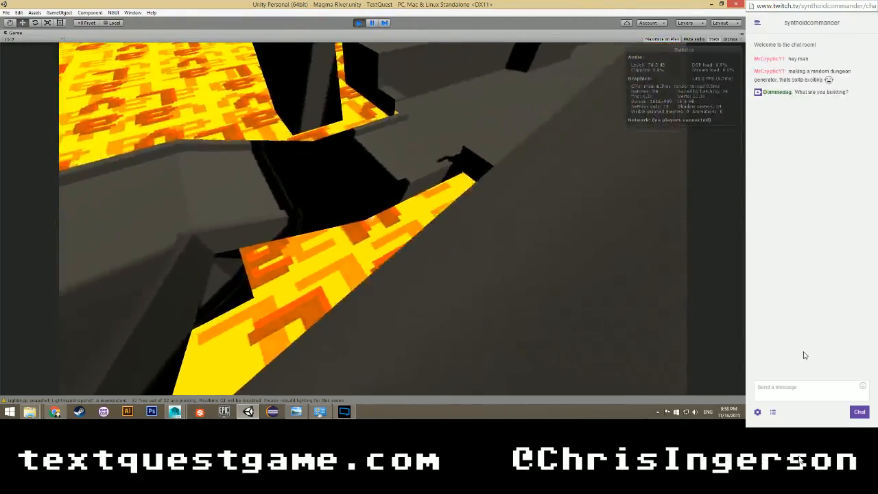
{"action": "key", "text": "w"}
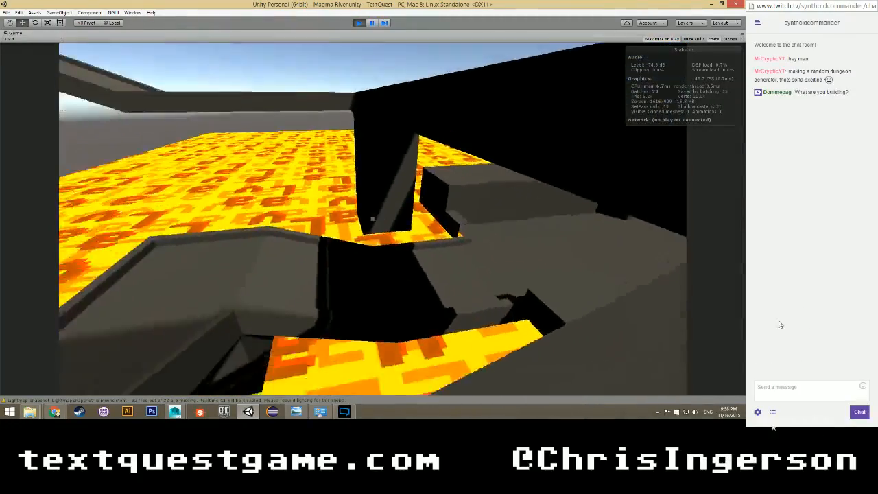
{"action": "key", "text": "w"}
{"action": "key", "text": "w"}
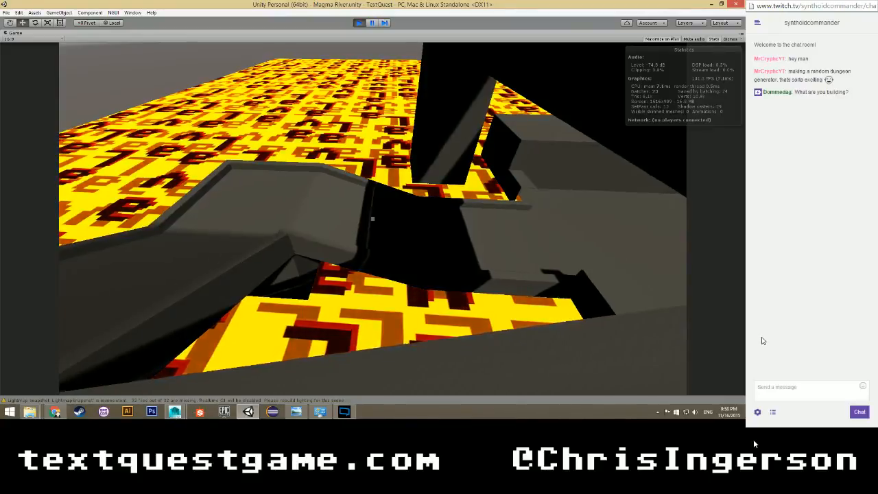
{"action": "key", "text": "w"}
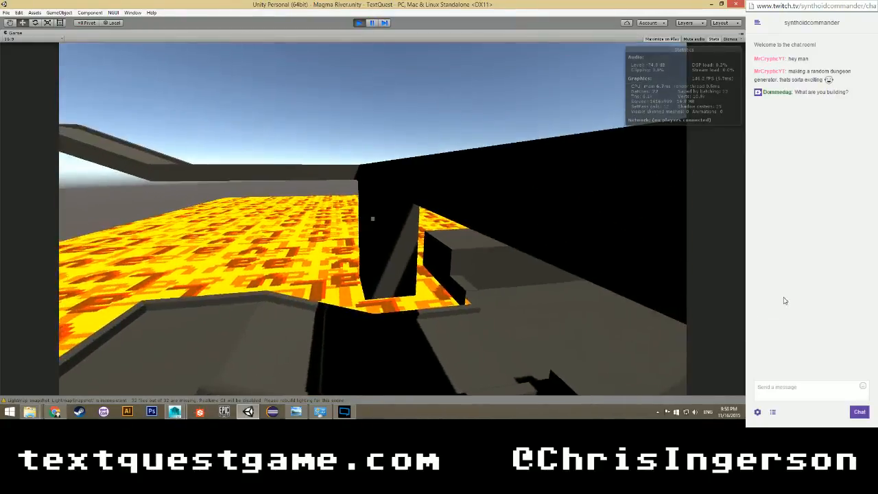
{"action": "key", "text": "w"}
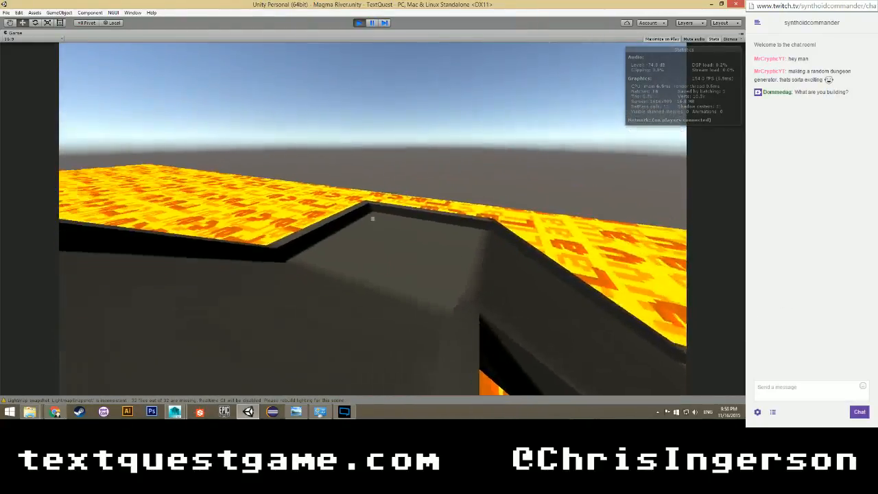
{"action": "key", "text": "w"}
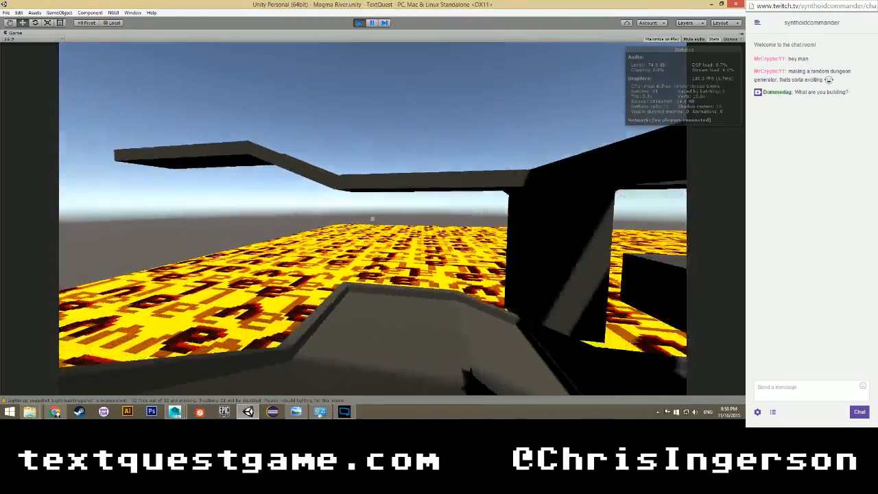
{"action": "key", "text": "w"}
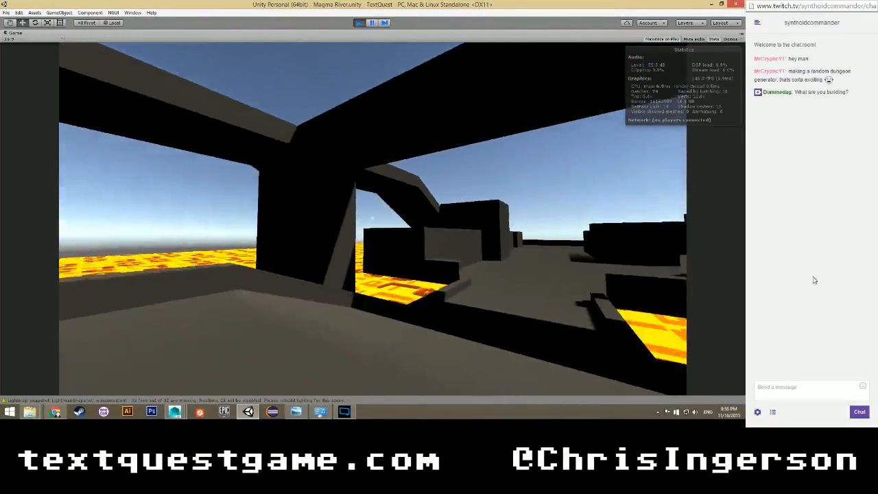
{"action": "key", "text": "w"}
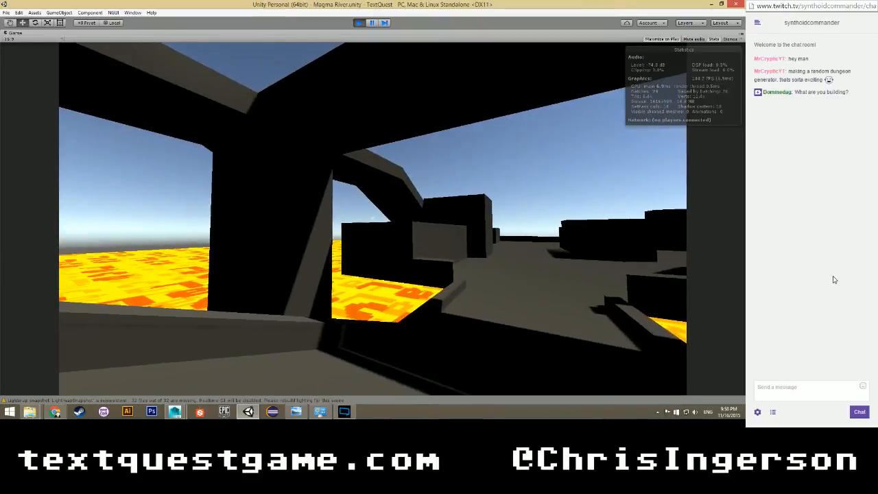
{"action": "key", "text": "w"}
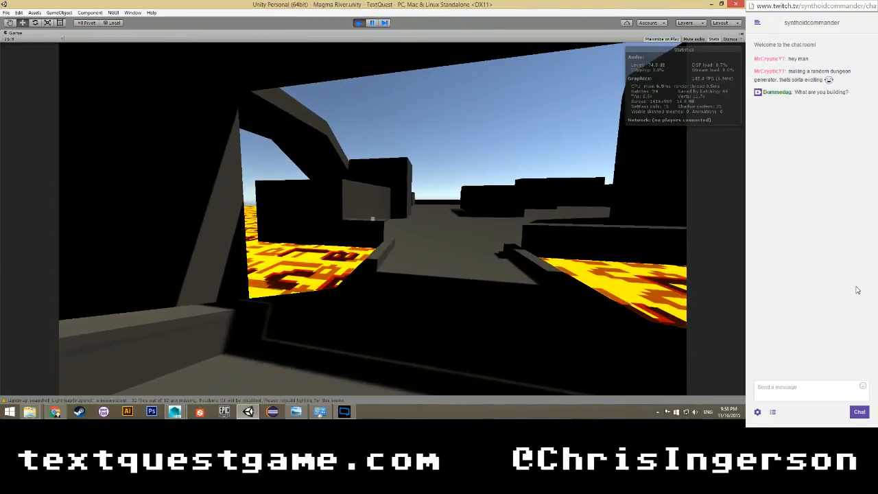
Finish looking around the walkways from inside the covered passage and stop play mode.
{"action": "key", "text": "a"}
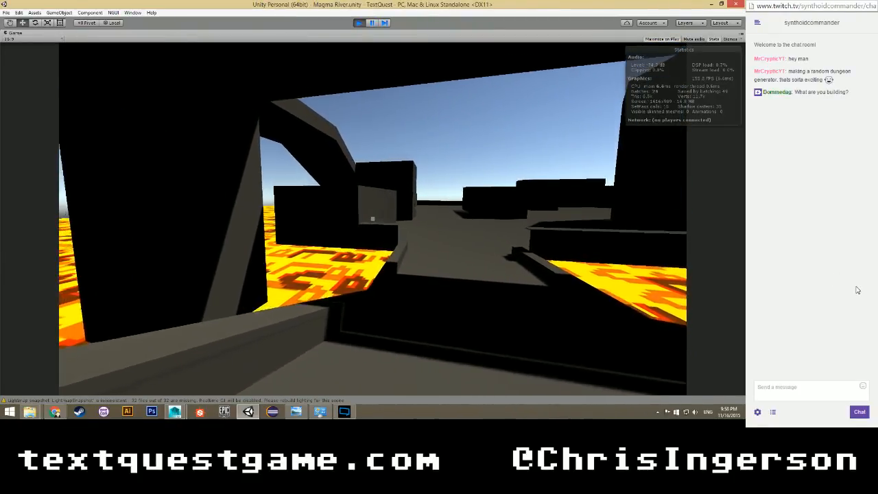
{"action": "key", "text": "d"}
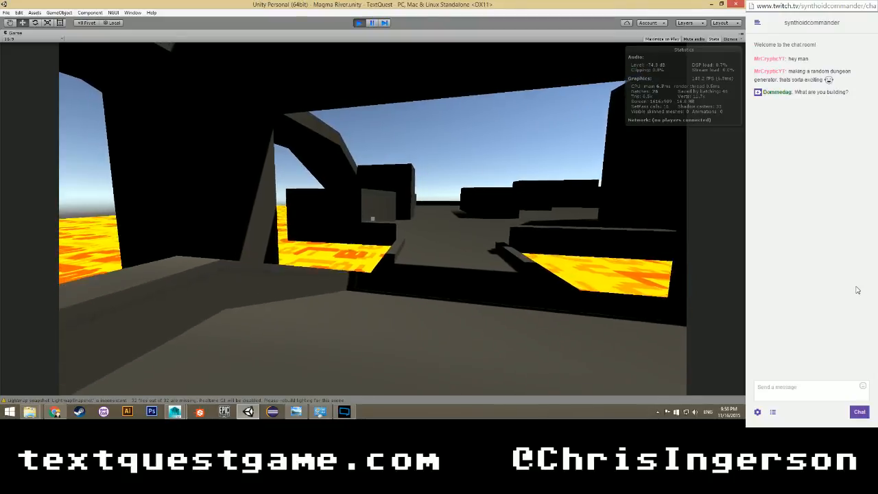
{"action": "key", "text": "ctrl+p"}
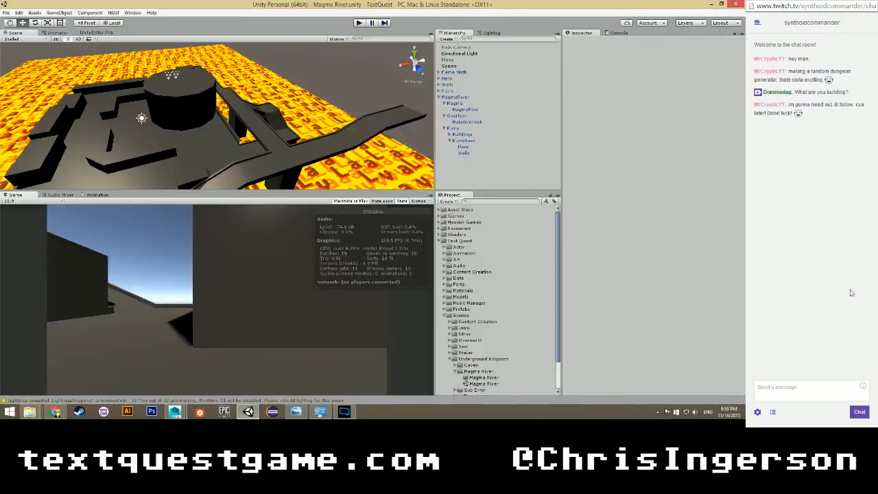
Switch to Maya LT, pick the MainOverlook mesh at its support pillars and put it into face selection mode.
{"action": "mouse_move", "coordinate": [174, 413]}
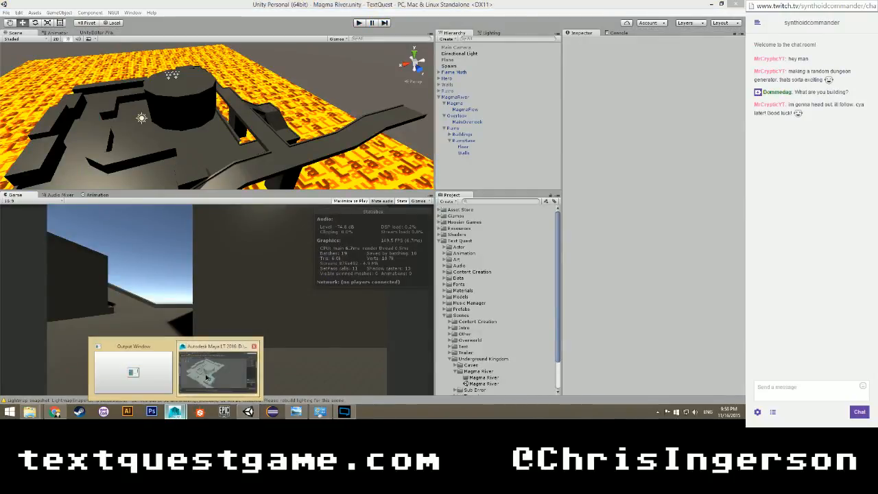
{"action": "left_click", "coordinate": [230, 352]}
{"action": "right_click_drag", "start_coordinate": [288, 236], "coordinate": [286, 289], "text": "alt"}
{"action": "left_click_drag", "start_coordinate": [286, 289], "coordinate": [296, 257], "text": "alt"}
{"action": "right_click_drag", "start_coordinate": [296, 258], "coordinate": [297, 276], "text": "alt"}
{"action": "middle_click_drag", "start_coordinate": [313, 292], "coordinate": [333, 240], "text": "alt"}
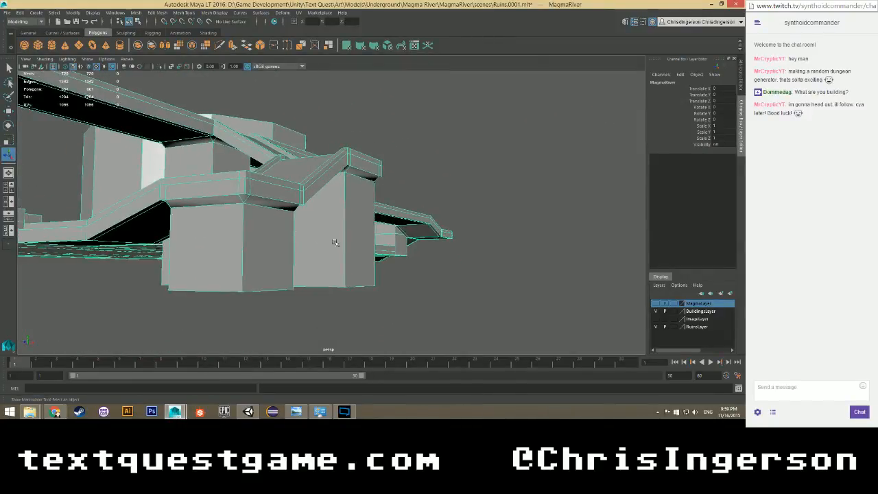
{"action": "left_click", "coordinate": [335, 241]}
{"action": "left_click_drag", "start_coordinate": [336, 243], "coordinate": [237, 212], "text": "alt"}
{"action": "right_click_drag", "start_coordinate": [237, 211], "coordinate": [240, 234]}
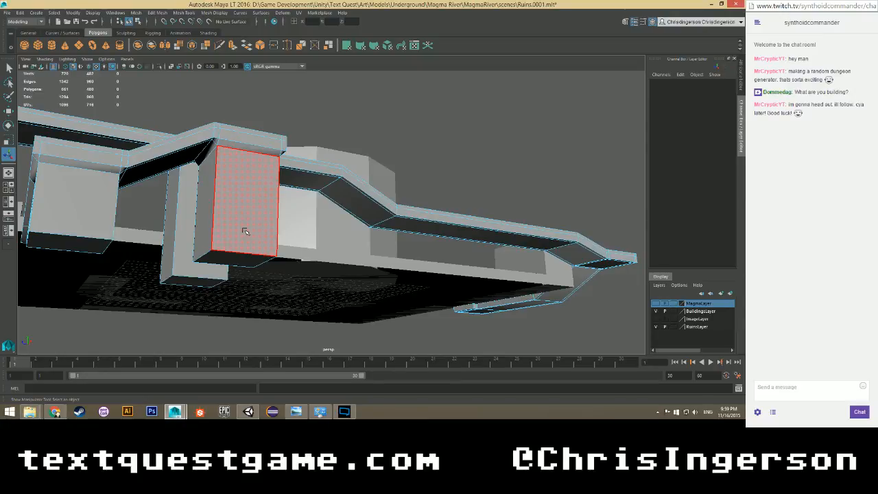
Select only the side faces of the tall support pillar beneath the raised walkway corner.
{"action": "scroll", "coordinate": [245, 231], "scroll_direction": "up", "scroll_amount": 8}
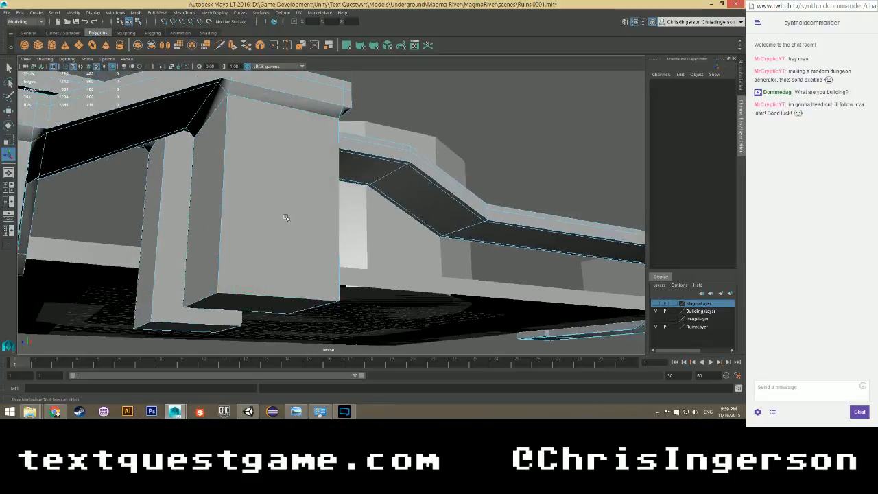
{"action": "left_click_drag", "start_coordinate": [299, 224], "coordinate": [304, 240], "text": "alt"}
{"action": "middle_click_drag", "start_coordinate": [304, 239], "coordinate": [323, 183], "text": "alt"}
{"action": "left_click_drag", "start_coordinate": [323, 182], "coordinate": [403, 198], "text": "alt"}
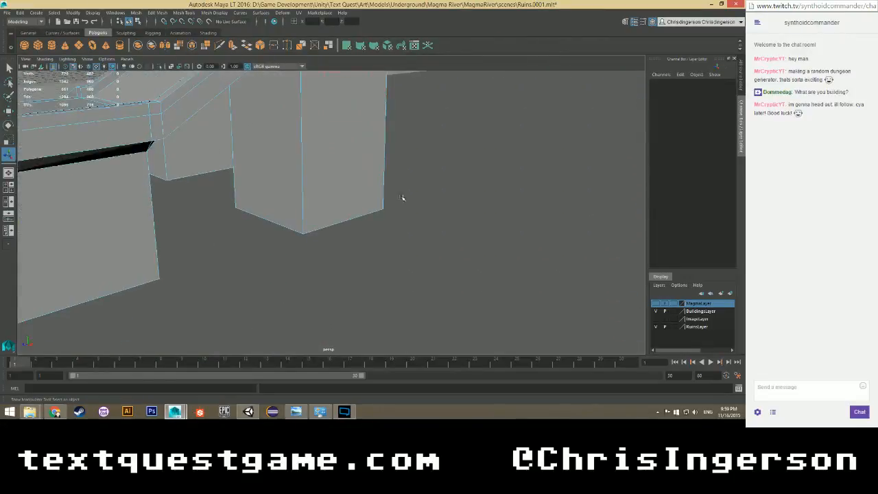
{"action": "left_click_drag", "start_coordinate": [234, 192], "coordinate": [179, 183]}
{"action": "middle_click_drag", "start_coordinate": [243, 138], "coordinate": [264, 212], "text": "alt"}
{"action": "scroll", "coordinate": [285, 219], "scroll_direction": "up", "scroll_amount": 3}
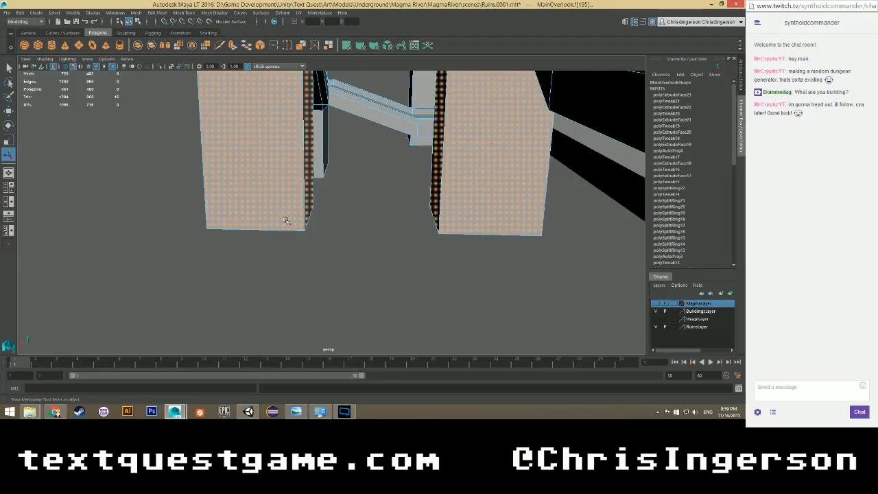
{"action": "scroll", "coordinate": [308, 197], "scroll_direction": "up", "scroll_amount": 1}
{"action": "scroll", "coordinate": [308, 196], "scroll_direction": "down", "scroll_amount": 1}
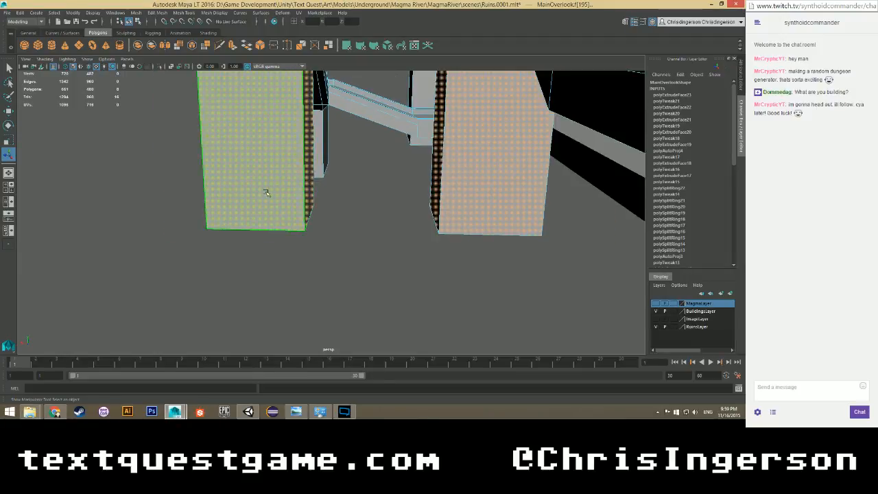
{"action": "left_click_drag", "start_coordinate": [267, 190], "coordinate": [213, 197], "text": "alt"}
{"action": "middle_click_drag", "start_coordinate": [212, 197], "coordinate": [288, 239], "text": "alt"}
{"action": "left_click_drag", "start_coordinate": [288, 239], "coordinate": [215, 254], "text": "alt"}
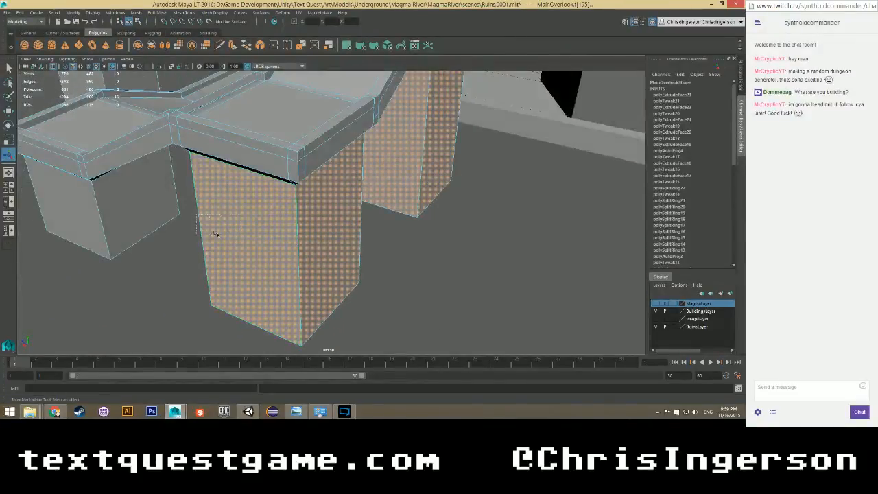
{"action": "mouse_move", "coordinate": [365, 269]}
{"action": "left_mouse_down"}
{"action": "mouse_move", "coordinate": [376, 276]}
{"action": "mouse_move", "coordinate": [280, 265]}
{"action": "mouse_move", "coordinate": [312, 240]}
{"action": "mouse_move", "coordinate": [364, 273]}
{"action": "left_mouse_up"}
Try narrowing the selected pillar by scaling its side faces freely in X and Z, and undo that scaling.
{"action": "left_click_drag", "start_coordinate": [288, 302], "coordinate": [278, 281], "text": "alt"}
{"action": "scroll", "coordinate": [238, 244], "scroll_direction": "up", "scroll_amount": 2}
{"action": "left_click_drag", "start_coordinate": [221, 230], "coordinate": [245, 278], "text": "alt"}
{"action": "key", "text": "ctrl+z"}
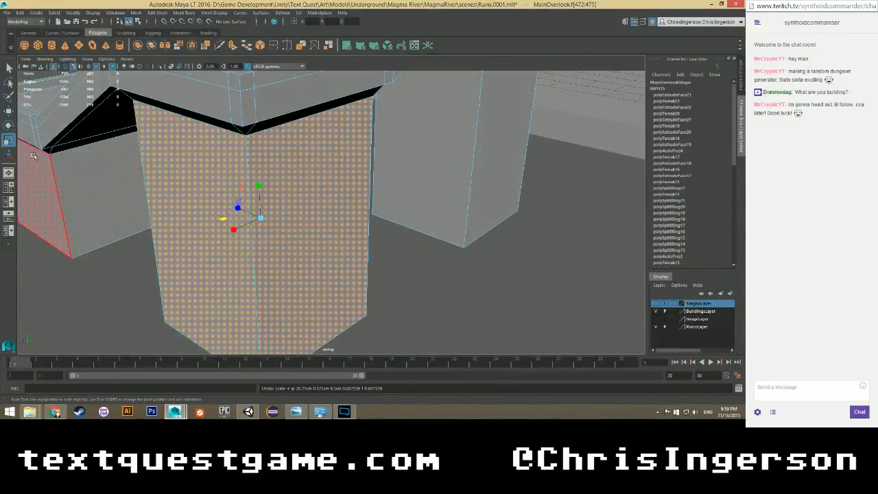
Set the Scale tool's step snap to Relative and narrow the selected pillar uniformly in X and Z.
{"action": "double_click", "coordinate": [10, 142]}
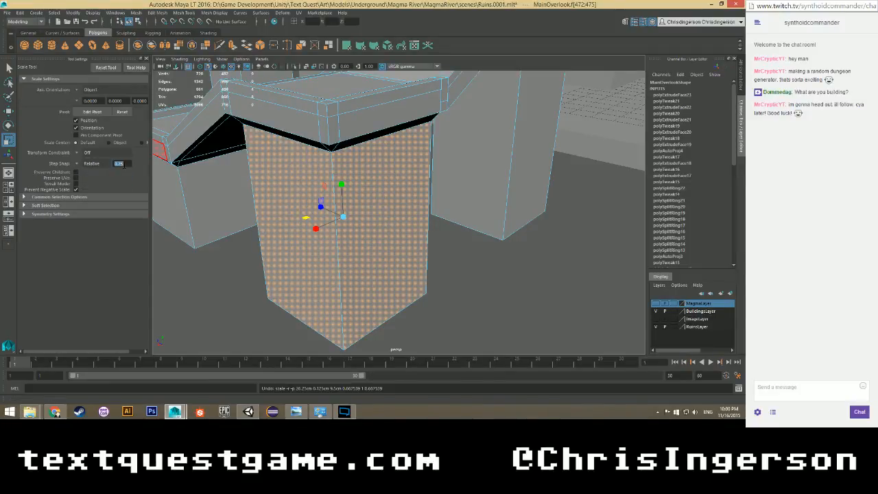
{"action": "left_click_drag", "start_coordinate": [307, 217], "coordinate": [311, 223]}
{"action": "left_click_drag", "start_coordinate": [291, 257], "coordinate": [375, 274], "text": "alt"}
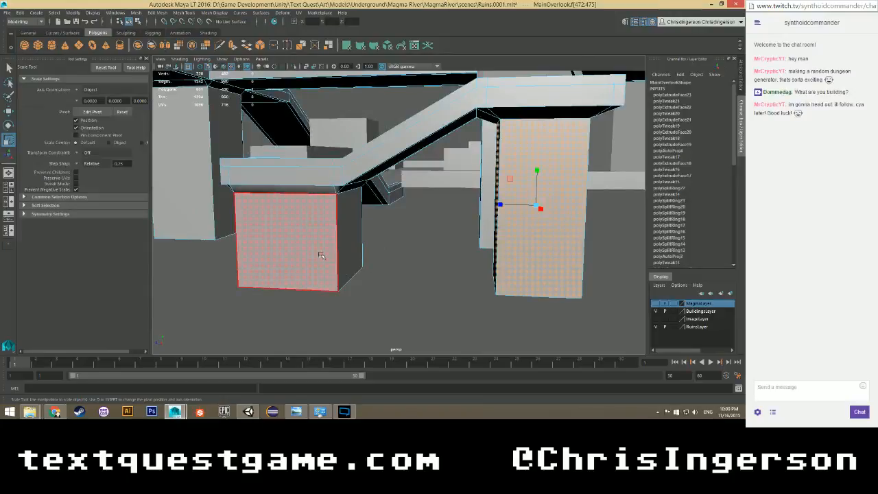
Narrow the low pillar below the ramp and the neighbouring tall pillar with the same snapped X and Z scaling of their side faces.
{"action": "left_click_drag", "start_coordinate": [321, 255], "coordinate": [368, 269], "text": "alt"}
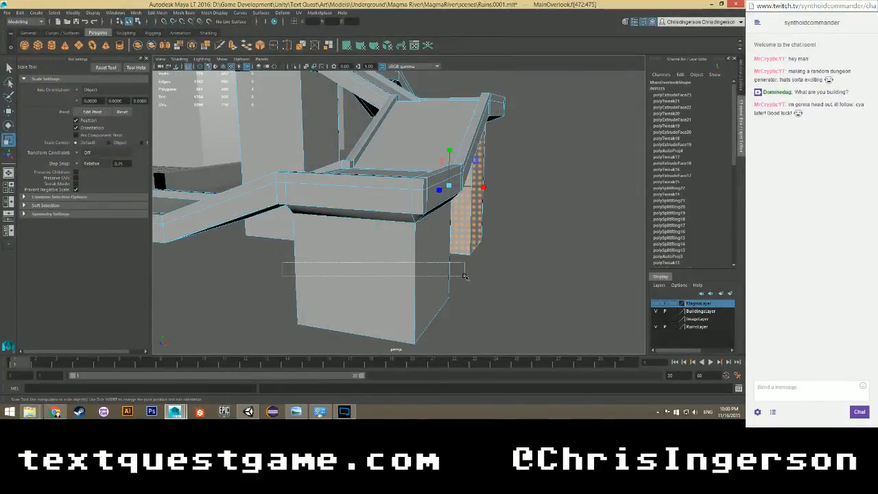
{"action": "left_click_drag", "start_coordinate": [465, 275], "coordinate": [464, 276]}
{"action": "left_click_drag", "start_coordinate": [464, 275], "coordinate": [332, 262], "text": "alt"}
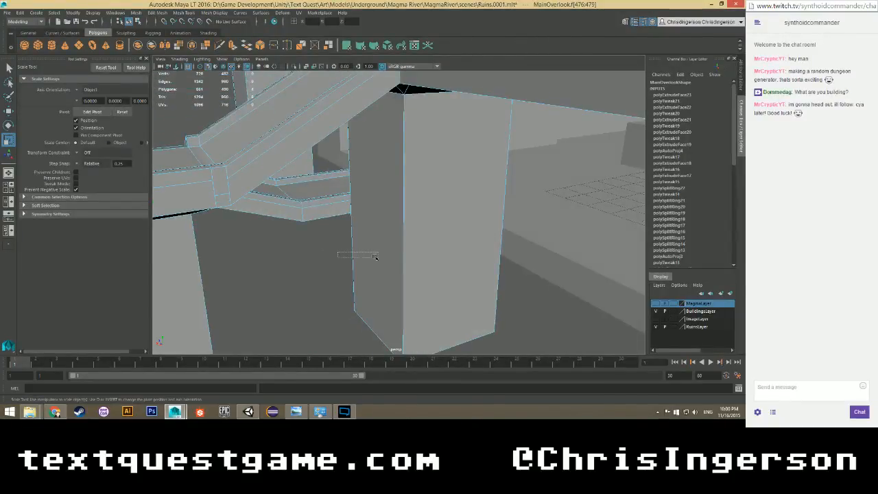
{"action": "left_click_drag", "start_coordinate": [483, 284], "coordinate": [466, 295], "text": "alt"}
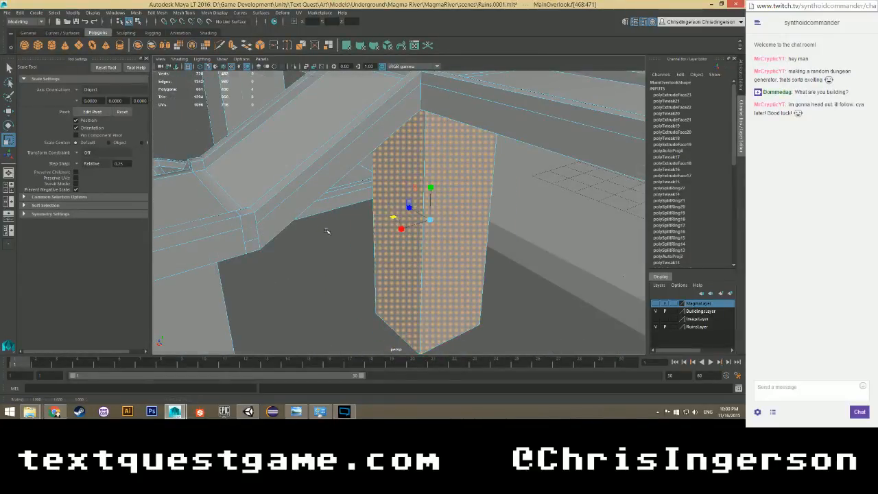
Select the side faces of the remaining tall pillar under the long walkway and narrow them by the same snapped scale step.
{"action": "left_click_drag", "start_coordinate": [326, 230], "coordinate": [418, 232], "text": "alt"}
{"action": "scroll", "coordinate": [465, 242], "scroll_direction": "up", "scroll_amount": 5}
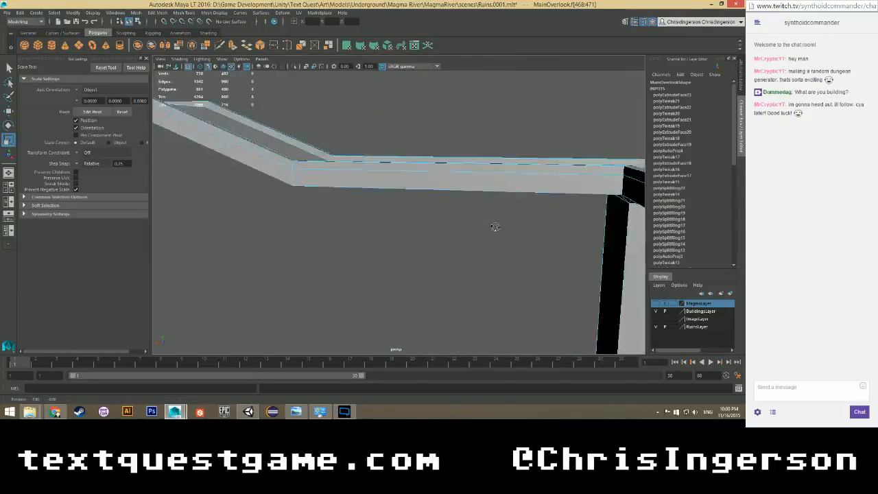
{"action": "left_click_drag", "start_coordinate": [495, 227], "coordinate": [318, 252], "text": "alt"}
{"action": "scroll", "coordinate": [507, 247], "scroll_direction": "down", "scroll_amount": 5}
{"action": "scroll", "coordinate": [286, 216], "scroll_direction": "up", "scroll_amount": 5}
{"action": "scroll", "coordinate": [270, 249], "scroll_direction": "down", "scroll_amount": 5}
{"action": "mouse_move", "coordinate": [374, 263]}
{"action": "left_mouse_down", "text": "alt"}
{"action": "mouse_move", "coordinate": [300, 261]}
{"action": "mouse_move", "coordinate": [407, 265]}
{"action": "mouse_move", "coordinate": [420, 233]}
{"action": "mouse_move", "coordinate": [418, 274]}
{"action": "mouse_move", "coordinate": [415, 262]}
{"action": "mouse_move", "coordinate": [351, 263]}
{"action": "mouse_move", "coordinate": [337, 237]}
{"action": "mouse_move", "coordinate": [308, 267]}
{"action": "mouse_move", "coordinate": [337, 237]}
{"action": "mouse_move", "coordinate": [371, 265]}
{"action": "left_mouse_up", "text": "alt"}
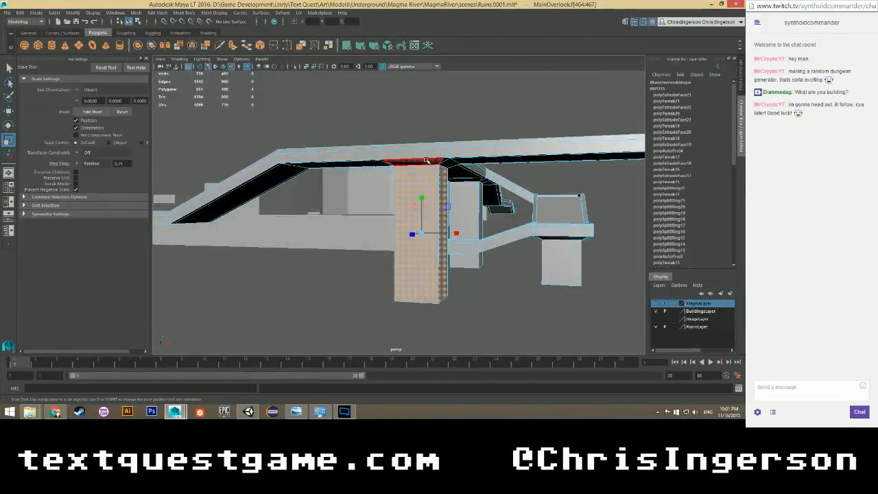
Check the narrowed pillar's joint with the walkway, return to object mode, select the whole MagmaRiver group and save the scene.
{"action": "scroll", "coordinate": [426, 160], "scroll_direction": "up", "scroll_amount": 8}
{"action": "left_click_drag", "start_coordinate": [414, 147], "coordinate": [419, 133], "text": "alt"}
{"action": "middle_click_drag", "start_coordinate": [420, 134], "coordinate": [382, 204], "text": "alt"}
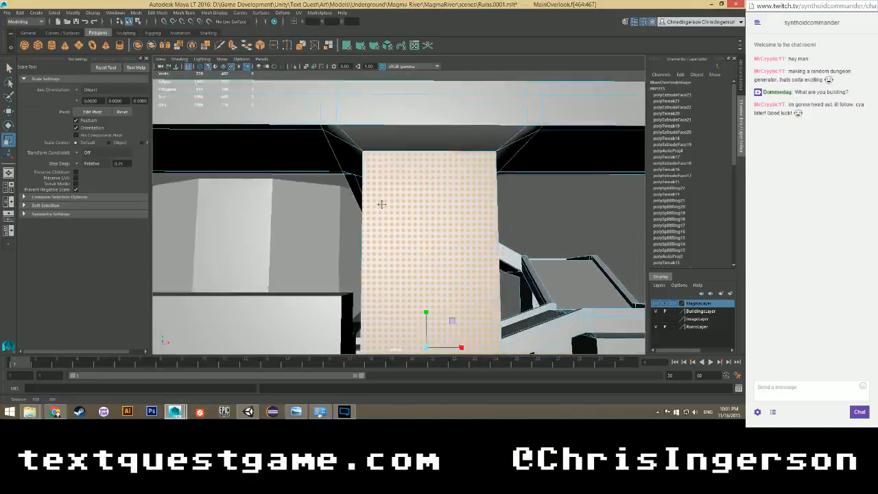
{"action": "left_click_drag", "start_coordinate": [382, 204], "coordinate": [386, 207], "text": "alt"}
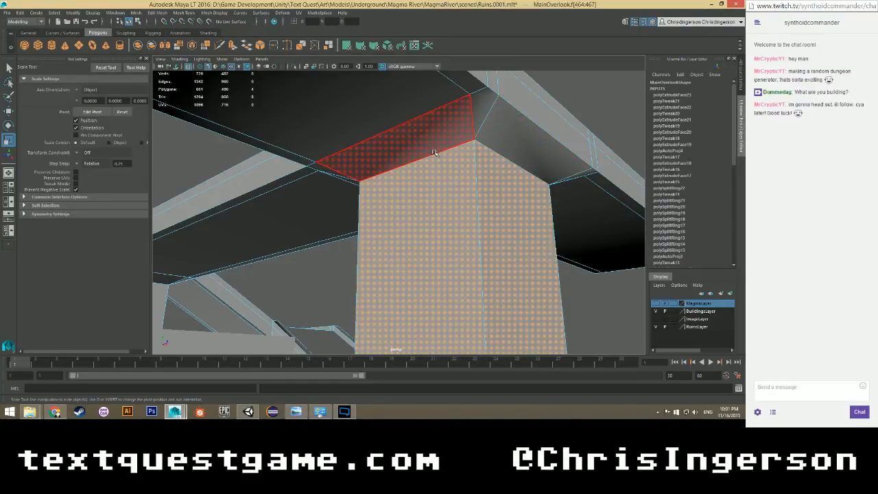
{"action": "left_click_drag", "start_coordinate": [437, 152], "coordinate": [395, 182], "text": "alt"}
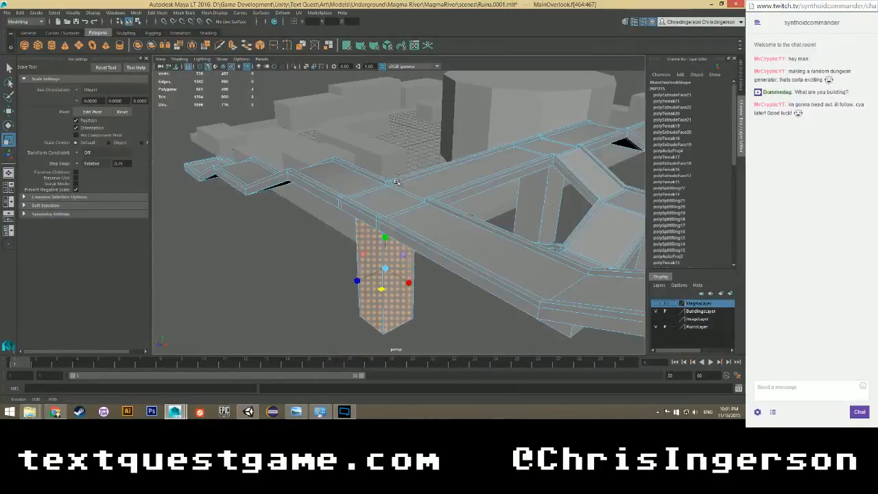
{"action": "right_click", "coordinate": [406, 160]}
{"action": "key", "text": "Up"}
{"action": "key", "text": "ctrl+s"}
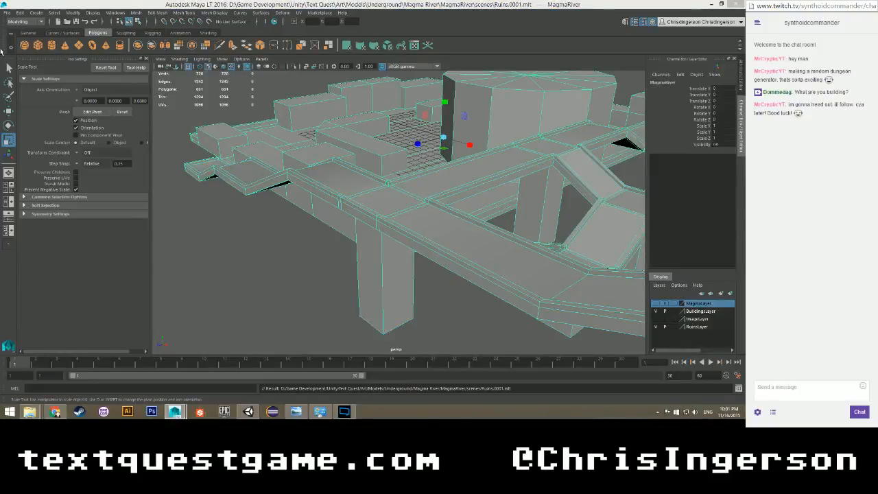
Export the selected MagmaRiver group as FBX, overwriting MagmaRiver.fbx in the scenes folder.
{"action": "left_click", "coordinate": [9, 13]}
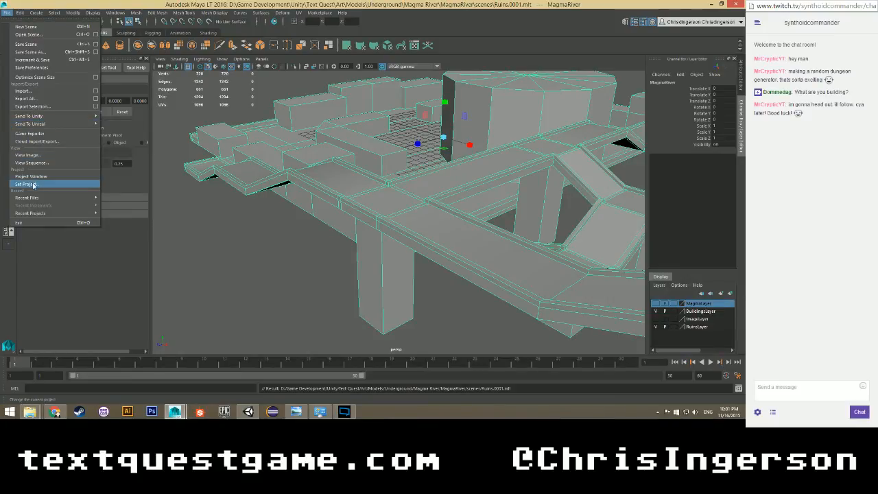
{"action": "left_click", "coordinate": [38, 105]}
{"action": "left_click", "coordinate": [164, 121]}
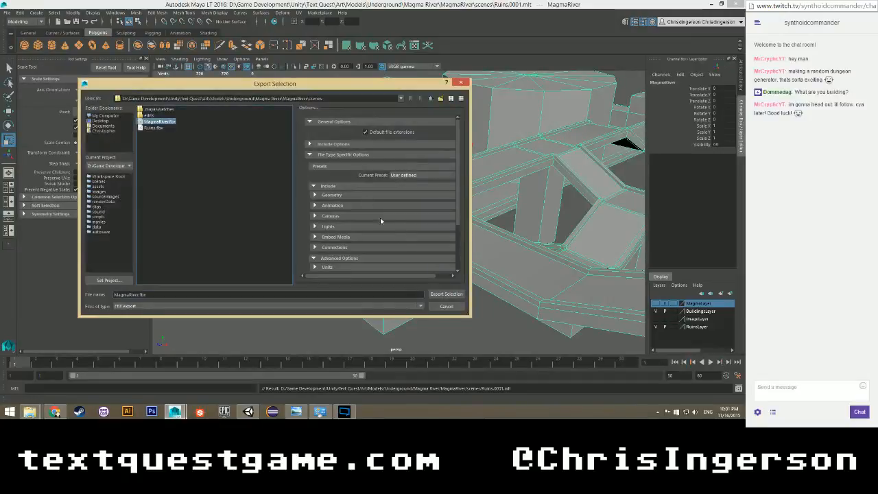
{"action": "left_click", "coordinate": [441, 294]}
{"action": "left_click", "coordinate": [264, 213]}
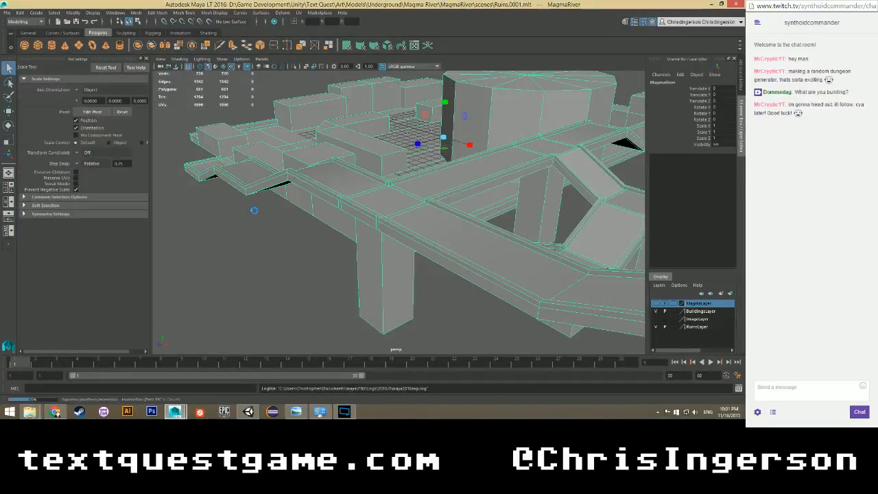
Copy the newly exported MagmaRiver.fbx into the Unity project's Magma River models folder, replacing the existing file.
{"action": "mouse_move", "coordinate": [30, 411]}
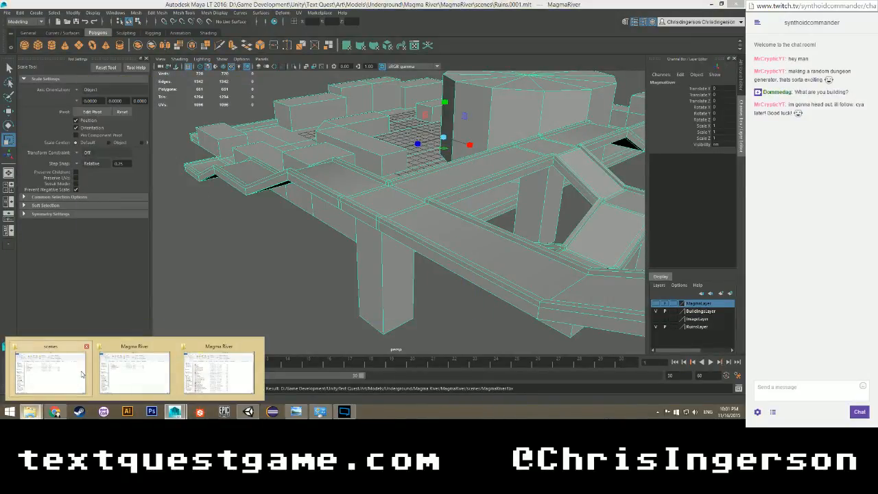
{"action": "left_click", "coordinate": [50, 371]}
{"action": "left_click", "coordinate": [123, 372]}
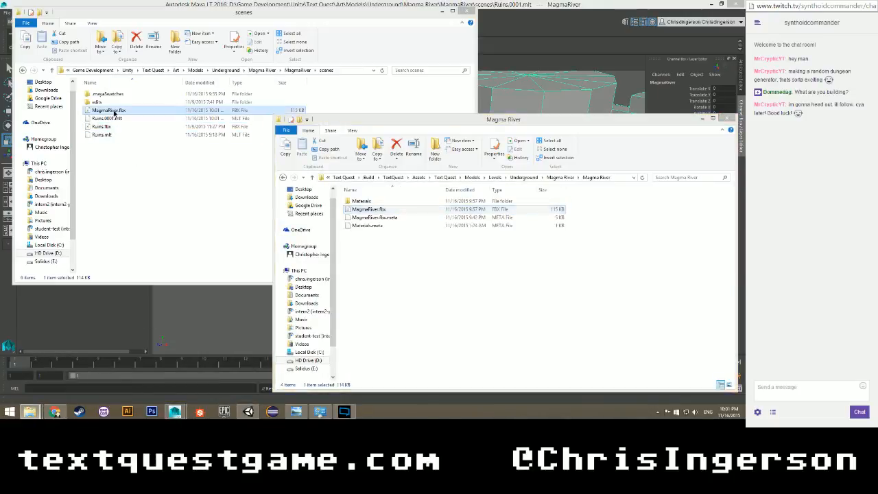
{"action": "left_click_drag", "start_coordinate": [168, 112], "coordinate": [422, 301]}
{"action": "left_click", "coordinate": [332, 151]}
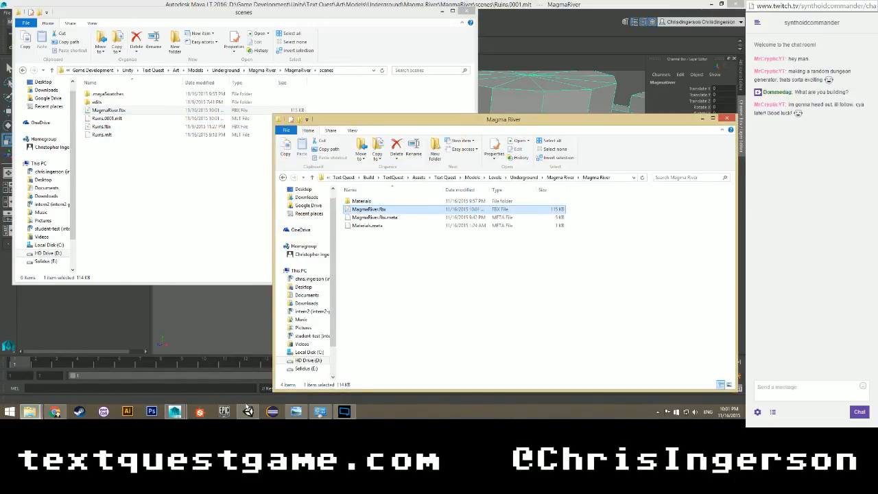
Return to Unity, view the reimported model's walkways in the scene and start play mode.
{"action": "left_click", "coordinate": [249, 410]}
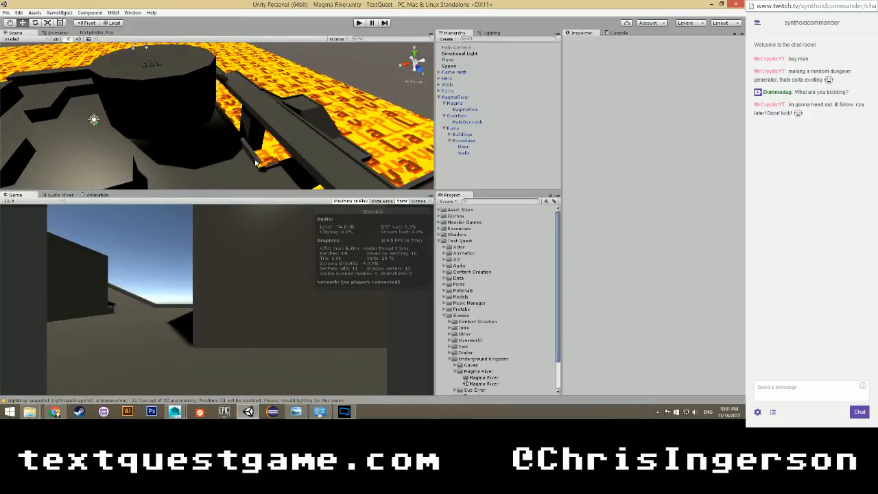
{"action": "right_click_drag", "start_coordinate": [255, 162], "coordinate": [307, 173]}
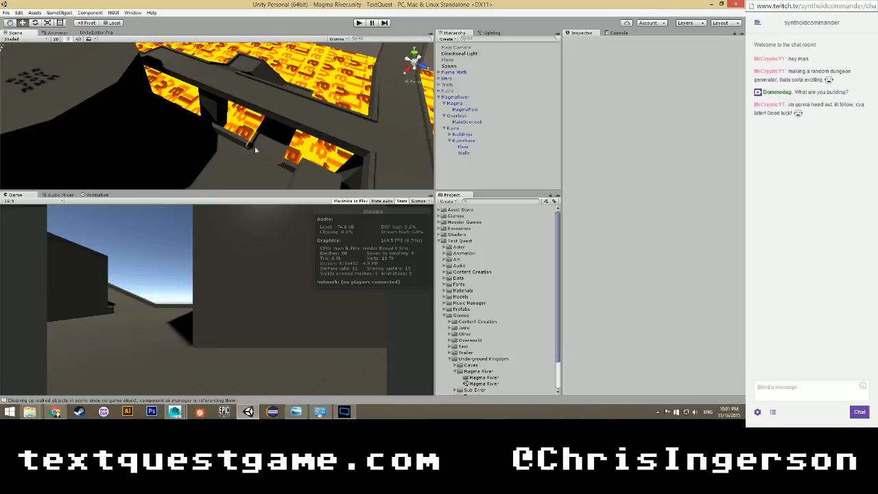
{"action": "left_click", "coordinate": [359, 23]}
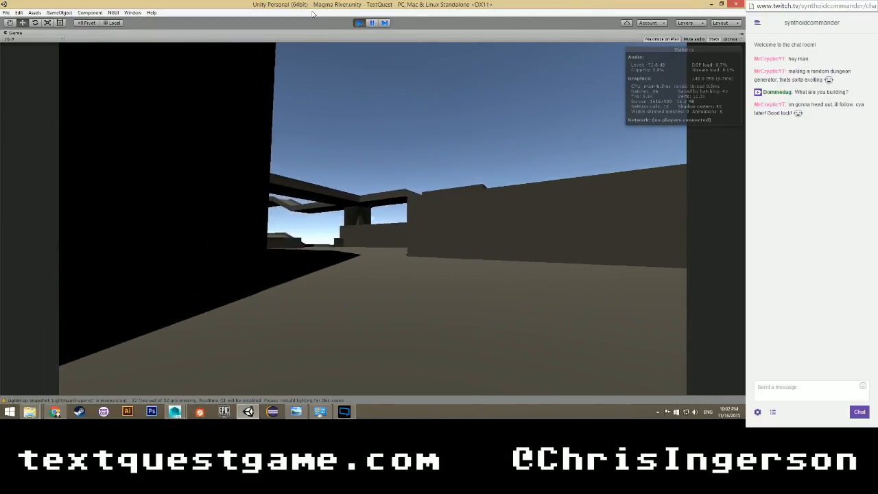
Pause the running game and set the Directional Light's shadow type to No Shadows.
{"action": "left_click", "coordinate": [371, 23]}
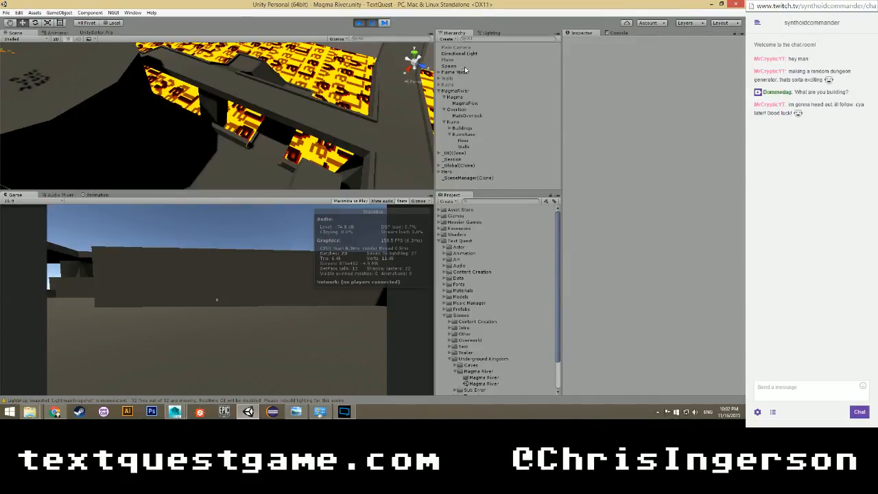
{"action": "left_click", "coordinate": [566, 88]}
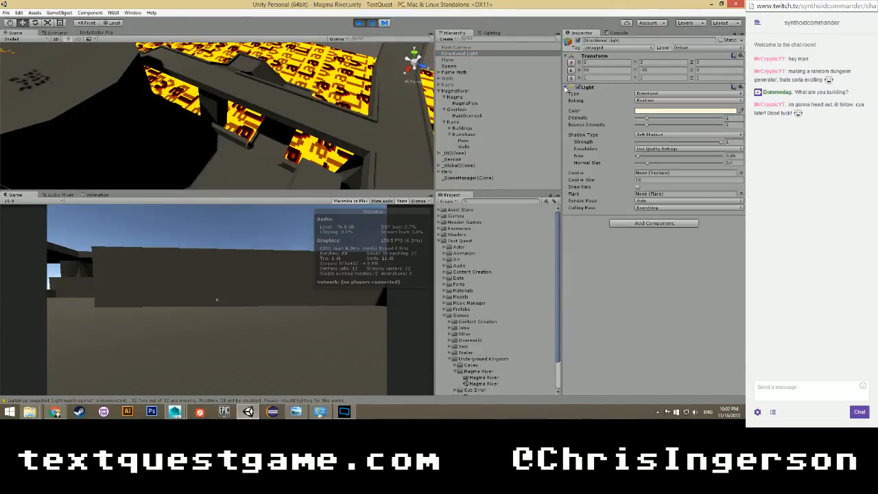
{"action": "left_click", "coordinate": [648, 135]}
{"action": "left_click", "coordinate": [651, 144]}
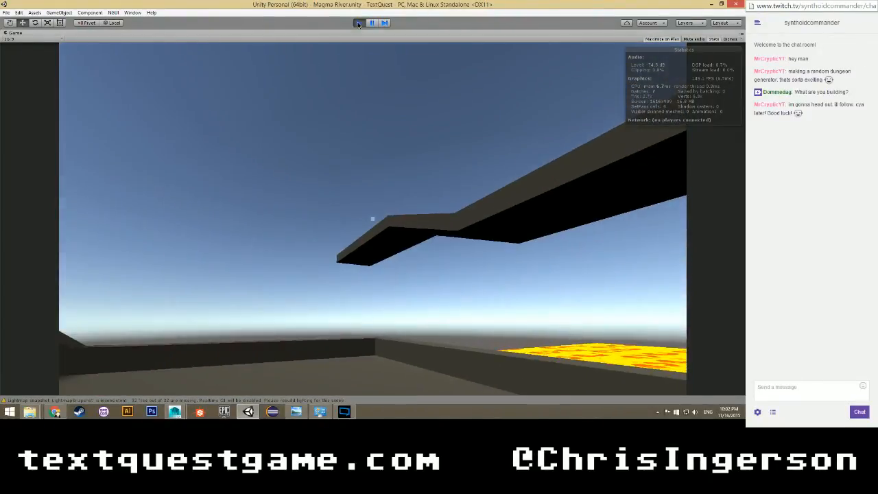
Stop play mode, switch to Maya LT, deselect the MagmaRiver model and save the scene.
{"action": "key", "text": "ctrl+p"}
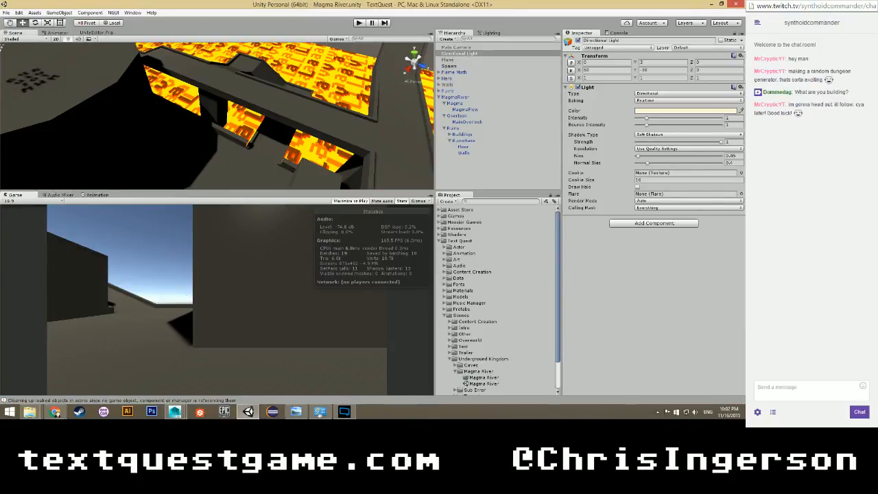
{"action": "key", "text": "alt+Tab"}
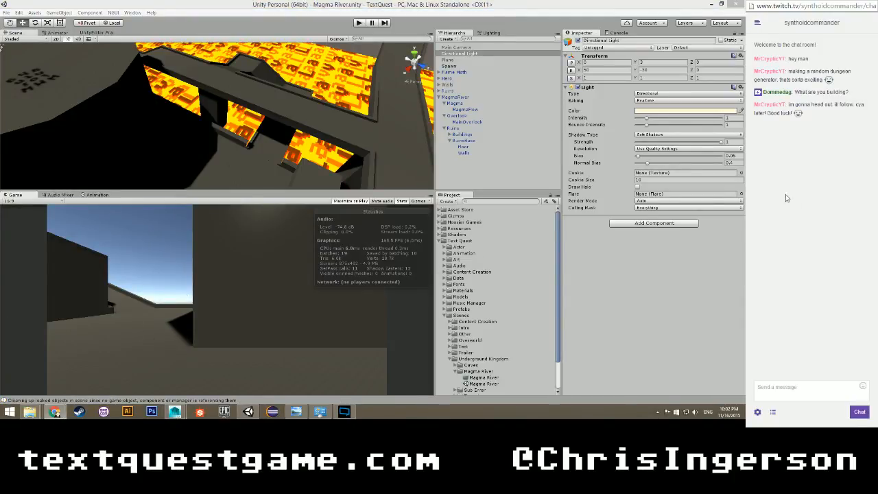
{"action": "mouse_move", "coordinate": [175, 412]}
{"action": "left_click", "coordinate": [221, 382]}
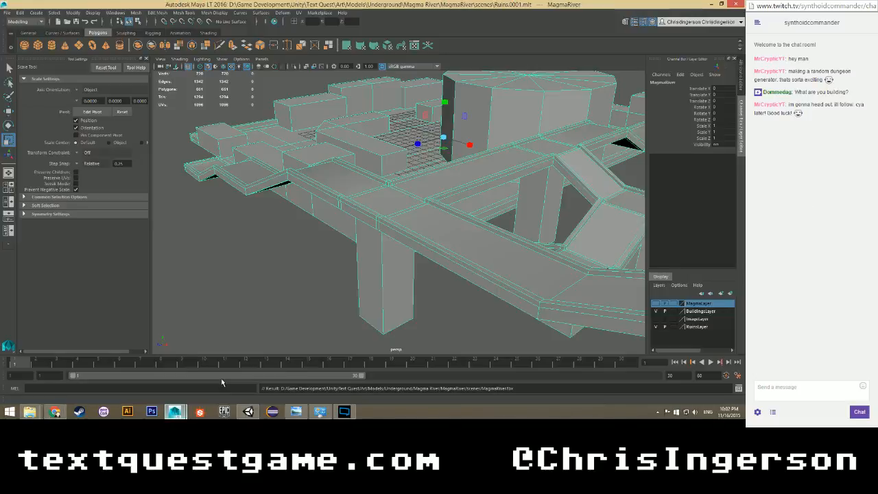
{"action": "left_click", "coordinate": [231, 223]}
{"action": "key", "text": "ctrl+s"}
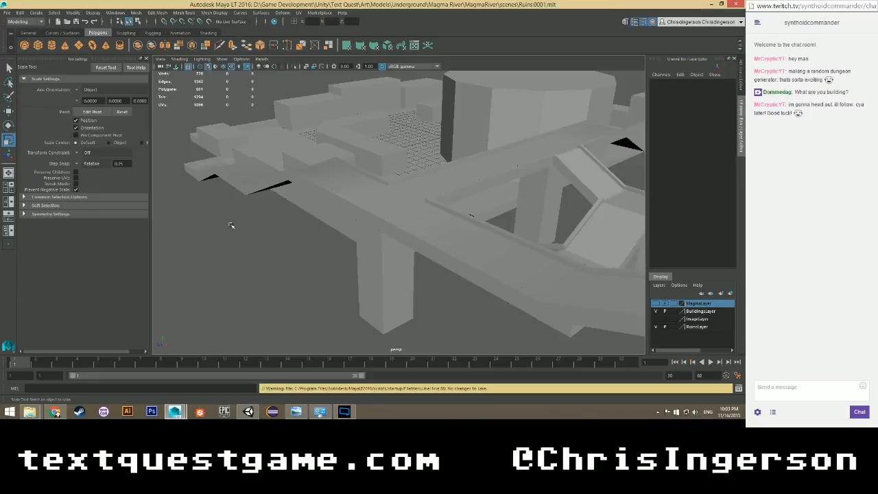
Select the underside face of MainOverlook's corner platform and move it slightly downward.
{"action": "left_click_drag", "start_coordinate": [309, 240], "coordinate": [353, 226], "text": "alt"}
{"action": "left_click", "coordinate": [356, 227]}
{"action": "left_click_drag", "start_coordinate": [337, 272], "coordinate": [312, 213], "text": "alt"}
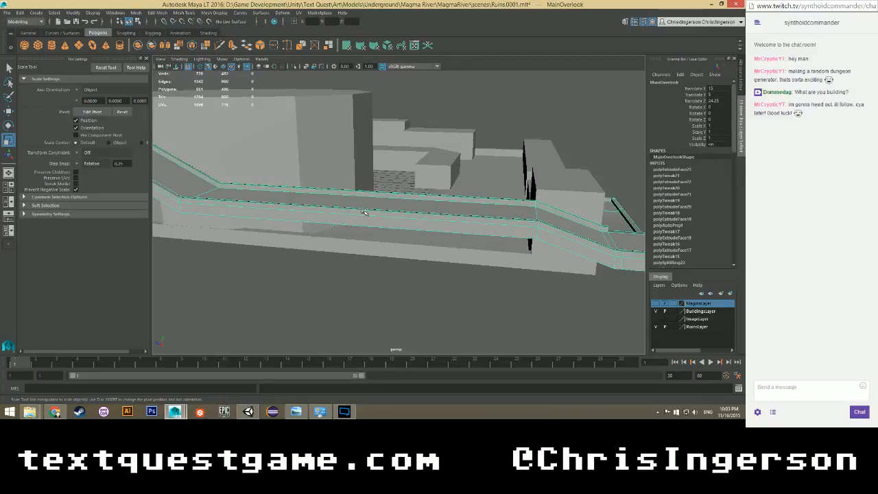
{"action": "key", "text": "w"}
{"action": "left_click_drag", "start_coordinate": [386, 235], "coordinate": [440, 176], "text": "alt"}
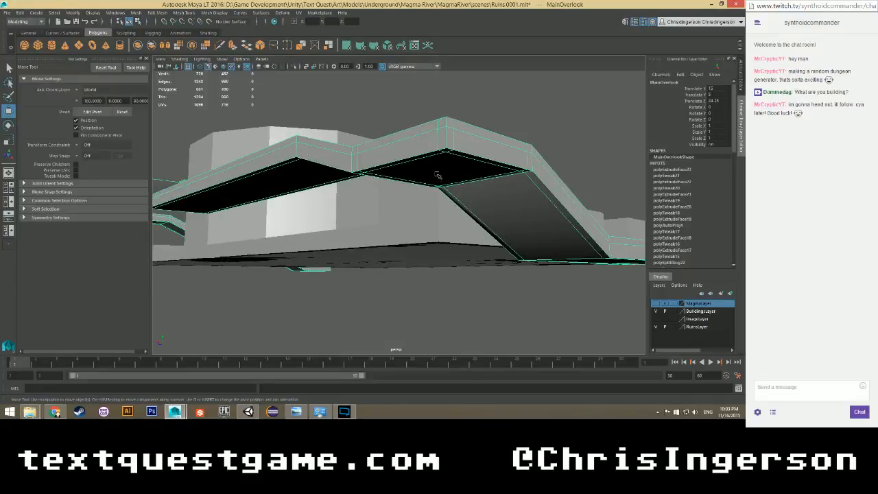
{"action": "right_click_drag", "start_coordinate": [437, 176], "coordinate": [437, 220]}
{"action": "left_click", "coordinate": [439, 168]}
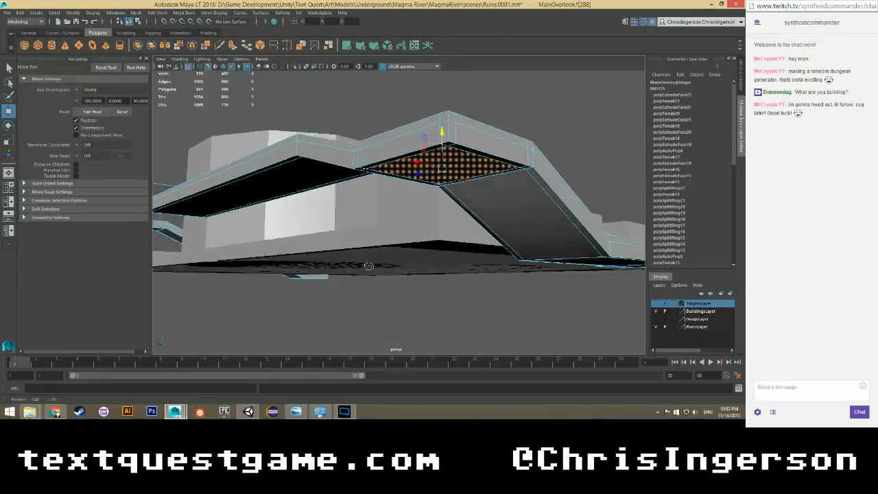
{"action": "left_click_drag", "start_coordinate": [369, 266], "coordinate": [419, 170], "text": "alt"}
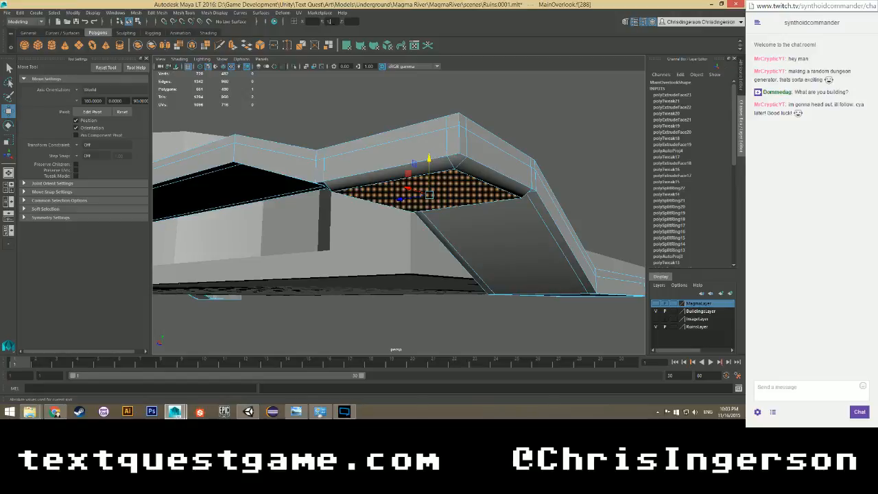
{"action": "left_click_drag", "start_coordinate": [429, 195], "coordinate": [429, 198]}
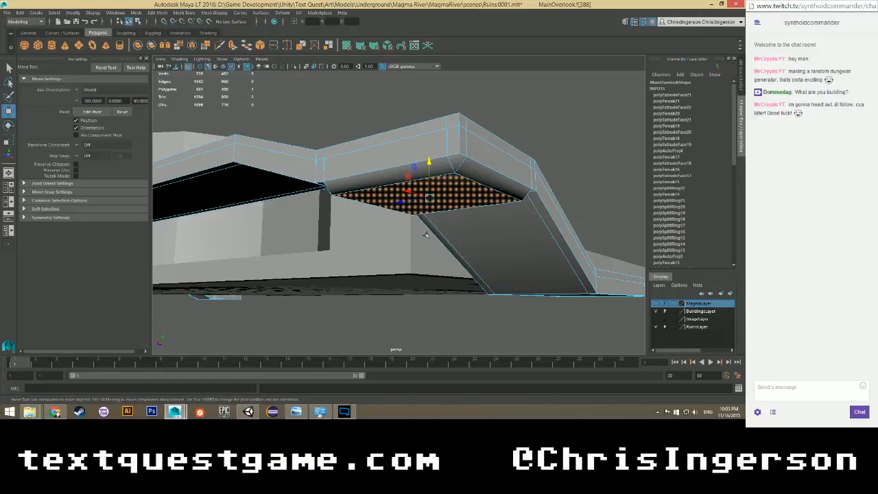
{"action": "left_click_drag", "start_coordinate": [426, 234], "coordinate": [410, 217], "text": "alt"}
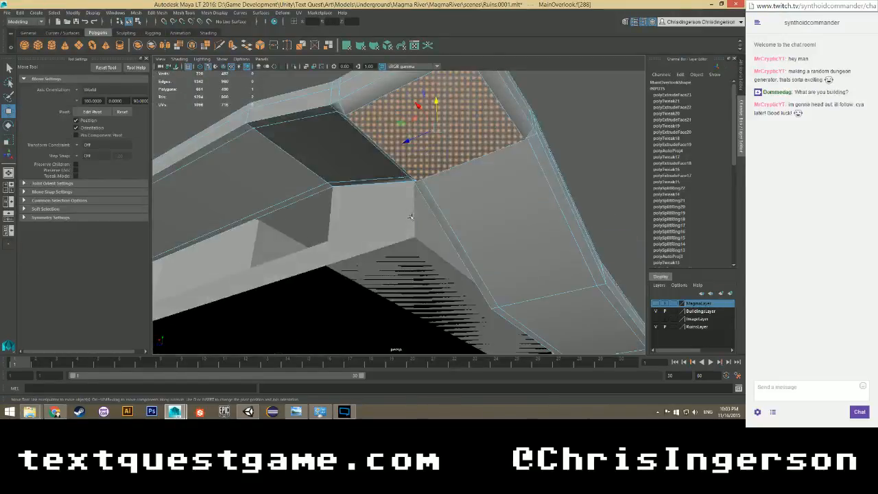
Extrude the corner platform's underside face downward by about 3.025 units to form a support pillar.
{"action": "right_click", "coordinate": [466, 133], "text": "shift"}
{"action": "left_click", "coordinate": [463, 155]}
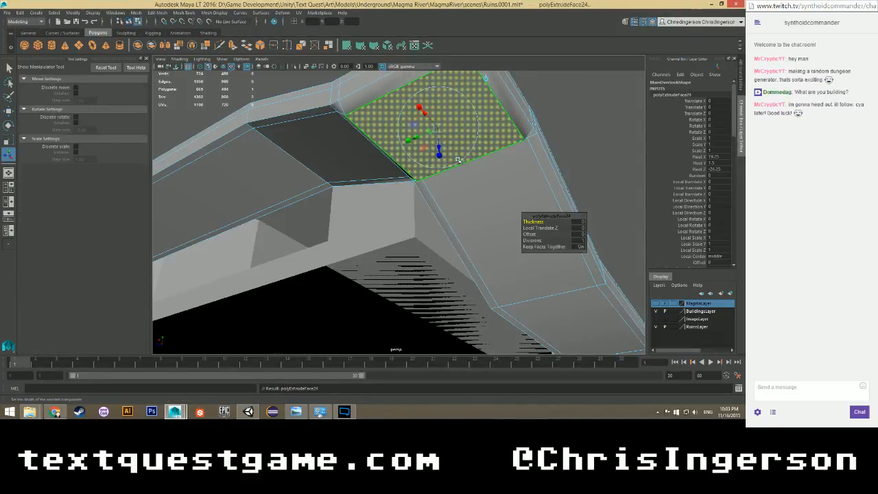
{"action": "left_click_drag", "start_coordinate": [432, 171], "coordinate": [369, 271], "text": "alt"}
Lengthen the extruded pillar in the front view to a local Translate Z of about 3.75, level with the neighbouring pillar's bottom.
{"action": "key", "text": "space"}
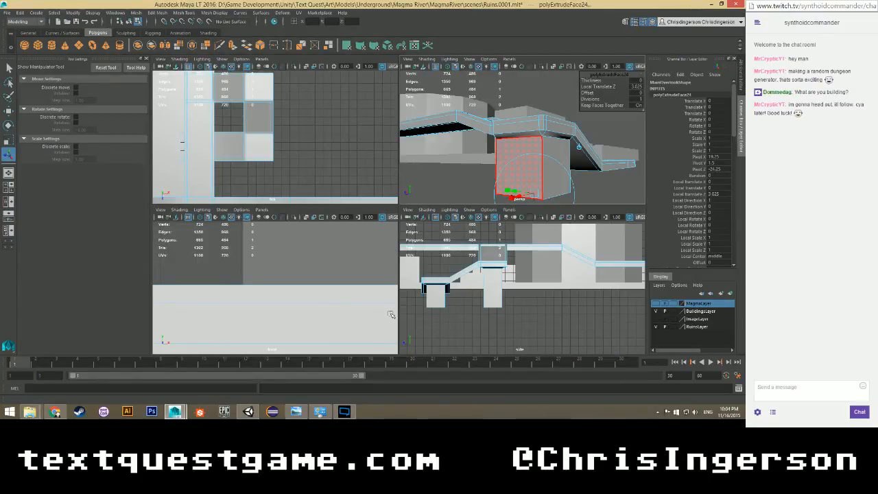
{"action": "key", "text": "space"}
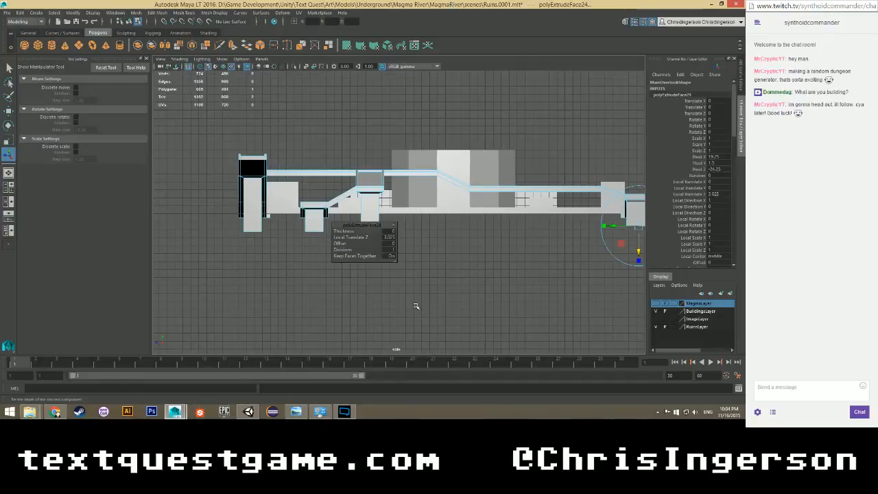
{"action": "key", "text": "space"}
{"action": "key", "text": "space"}
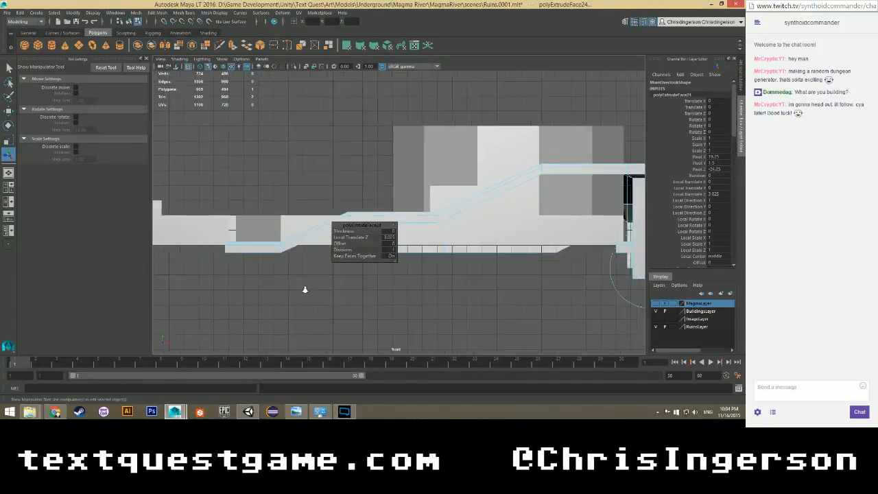
{"action": "key", "text": "f"}
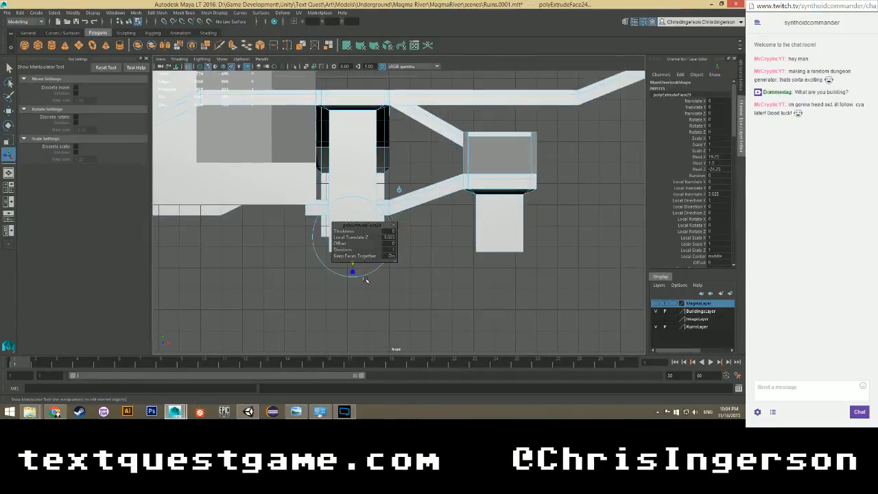
{"action": "scroll", "coordinate": [365, 279], "scroll_direction": "up", "scroll_amount": 4}
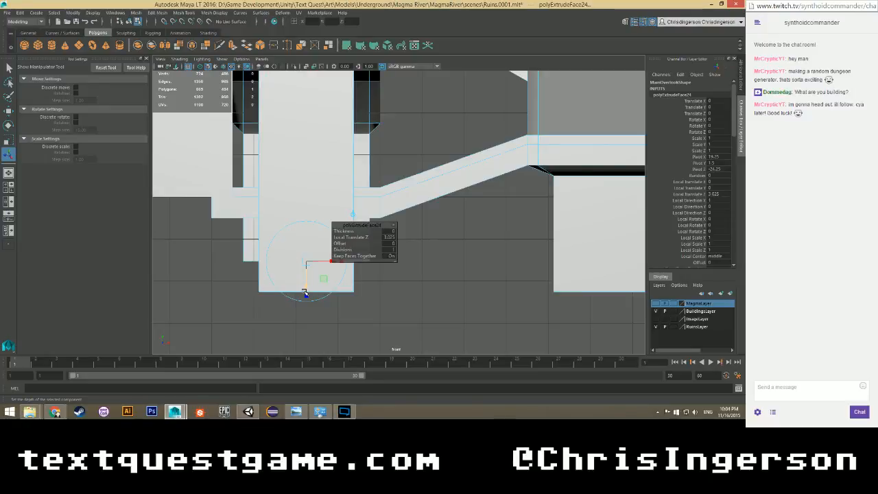
{"action": "left_click_drag", "start_coordinate": [306, 288], "coordinate": [308, 302]}
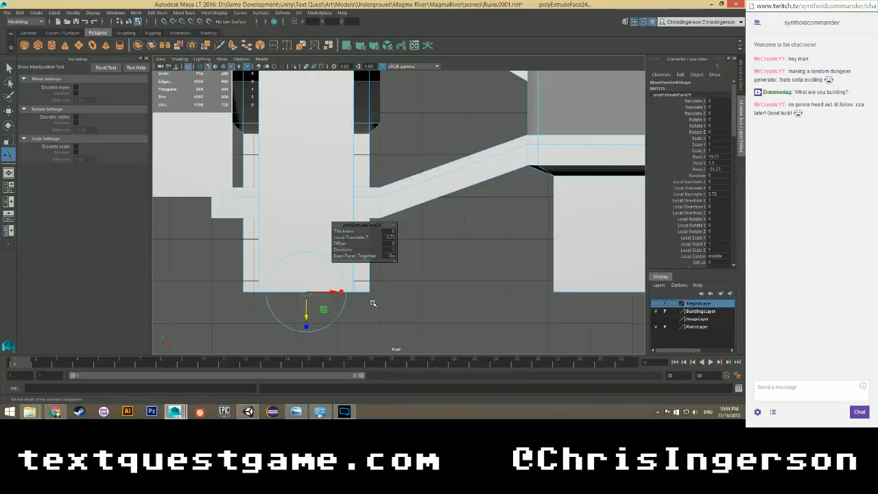
{"action": "key", "text": "space"}
{"action": "key", "text": "space"}
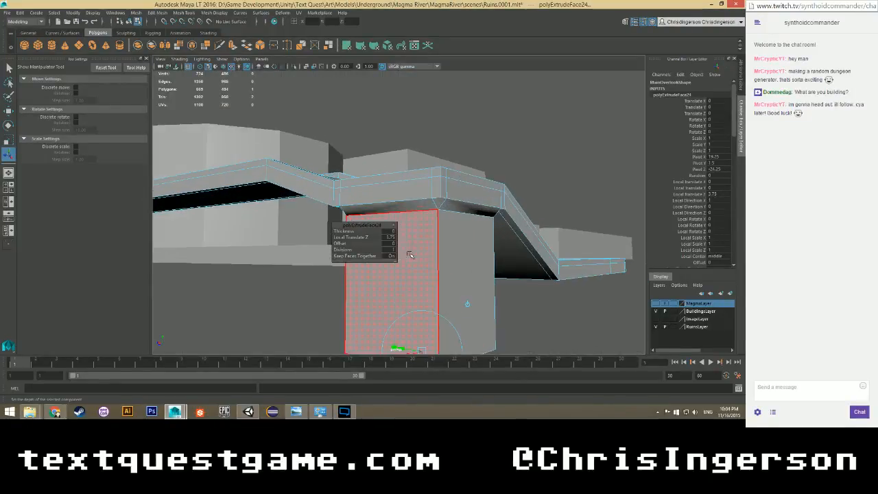
Leave the pillar extrusion and clear the face selection on MainOverlook.
{"action": "left_click_drag", "start_coordinate": [297, 302], "coordinate": [326, 302], "text": "alt"}
{"action": "right_click_drag", "start_coordinate": [337, 212], "coordinate": [337, 285]}
{"action": "right_click_drag", "start_coordinate": [336, 225], "coordinate": [335, 234]}
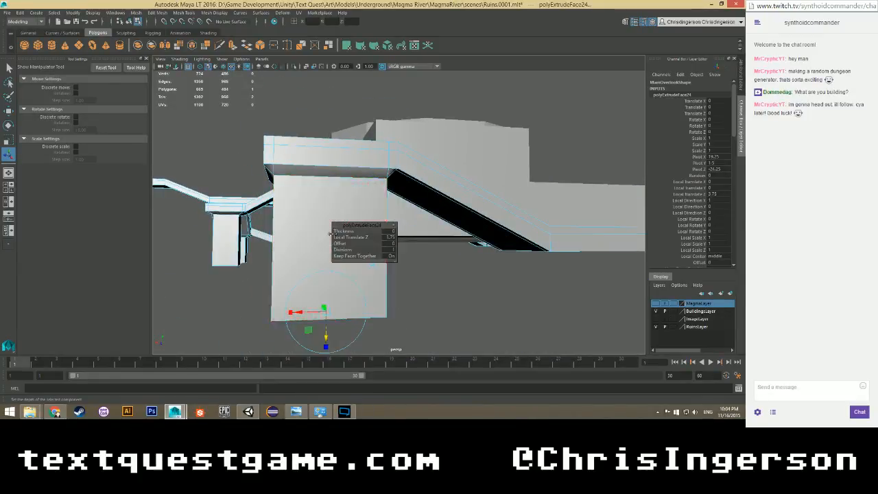
{"action": "left_click_drag", "start_coordinate": [433, 293], "coordinate": [434, 293]}
{"action": "left_click_drag", "start_coordinate": [434, 292], "coordinate": [239, 281], "text": "alt"}
{"action": "key", "text": "w"}
{"action": "key", "text": "r"}
{"action": "left_click", "coordinate": [264, 295]}
{"action": "left_click_drag", "start_coordinate": [292, 268], "coordinate": [386, 280], "text": "alt"}
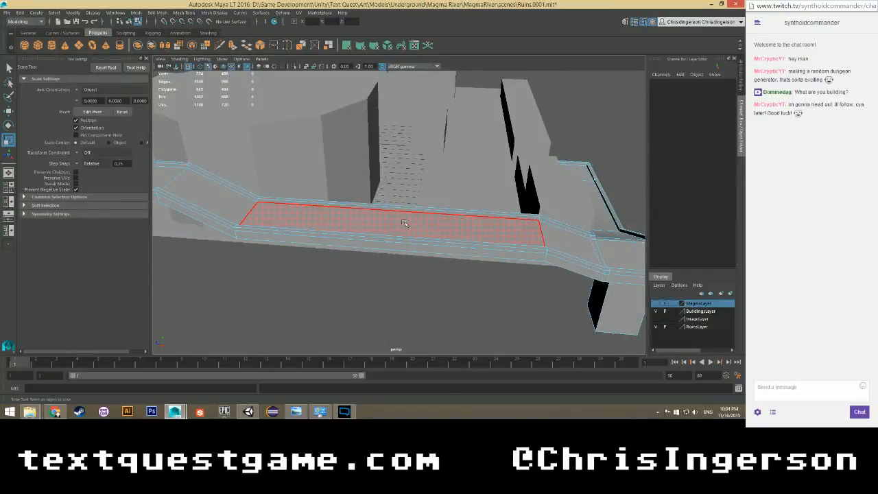
{"action": "right_click_drag", "start_coordinate": [404, 213], "coordinate": [408, 185]}
{"action": "right_click_drag", "start_coordinate": [403, 240], "coordinate": [403, 237]}
{"action": "key", "text": "q"}
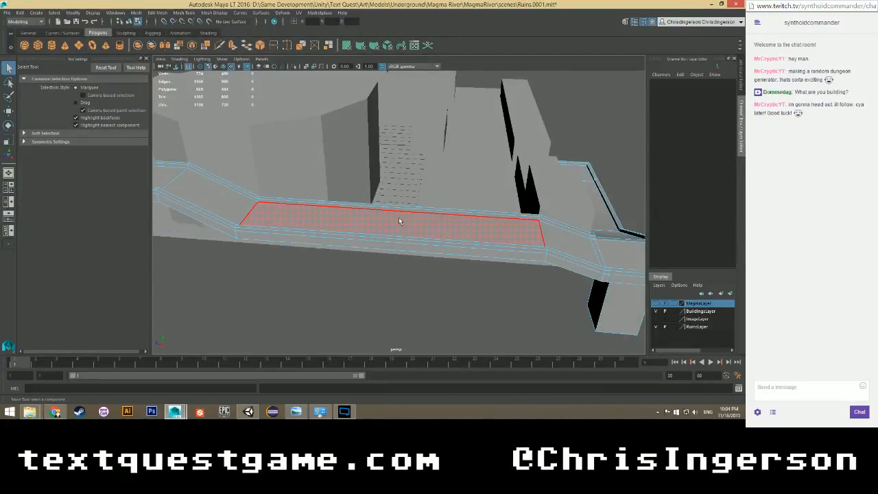
{"action": "left_click_drag", "start_coordinate": [414, 204], "coordinate": [403, 313]}
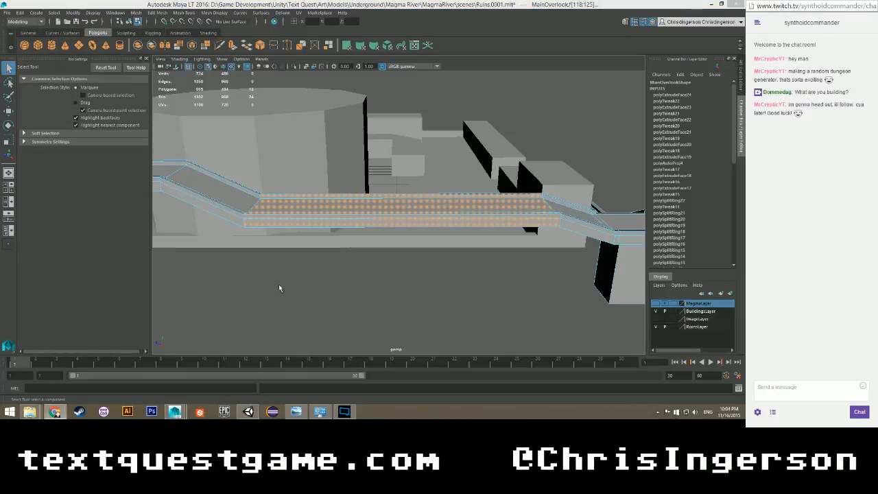
{"action": "left_click", "coordinate": [338, 273]}
{"action": "left_click_drag", "start_coordinate": [350, 253], "coordinate": [396, 197], "text": "alt"}
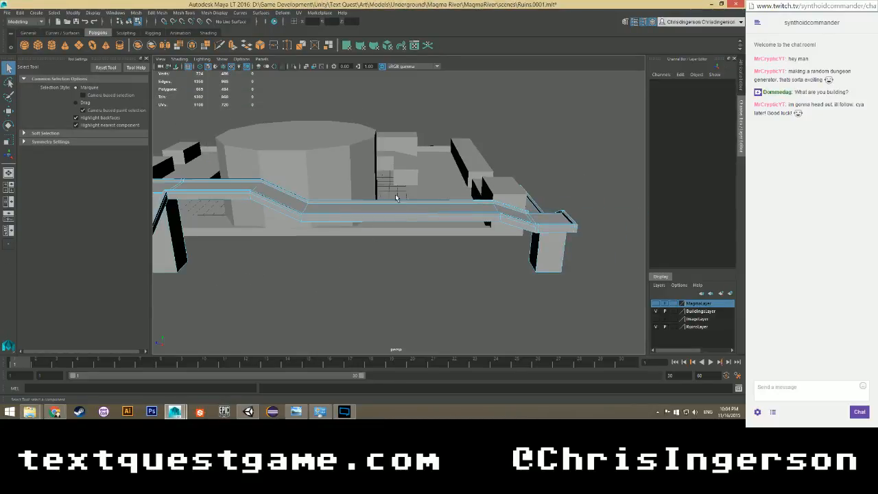
{"action": "key", "text": "ctrl+z"}
{"action": "left_click_drag", "start_coordinate": [400, 233], "coordinate": [376, 208], "text": "alt"}
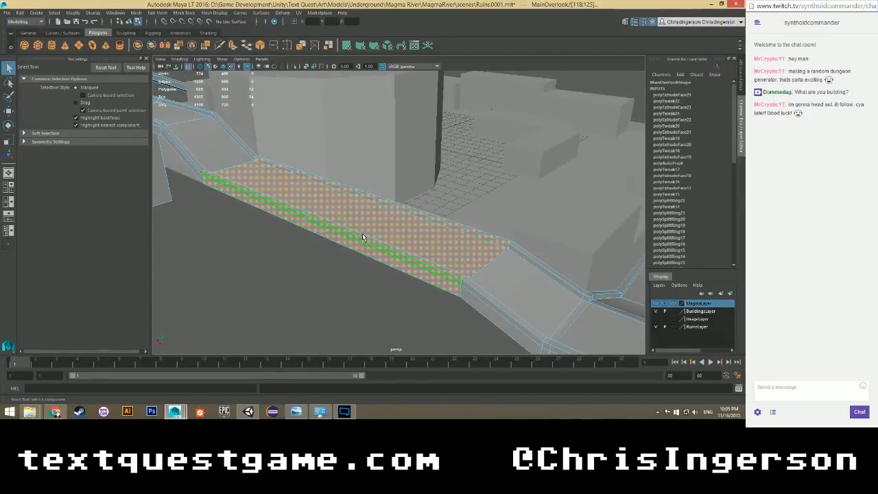
{"action": "left_click_drag", "start_coordinate": [362, 233], "coordinate": [325, 246], "text": "alt"}
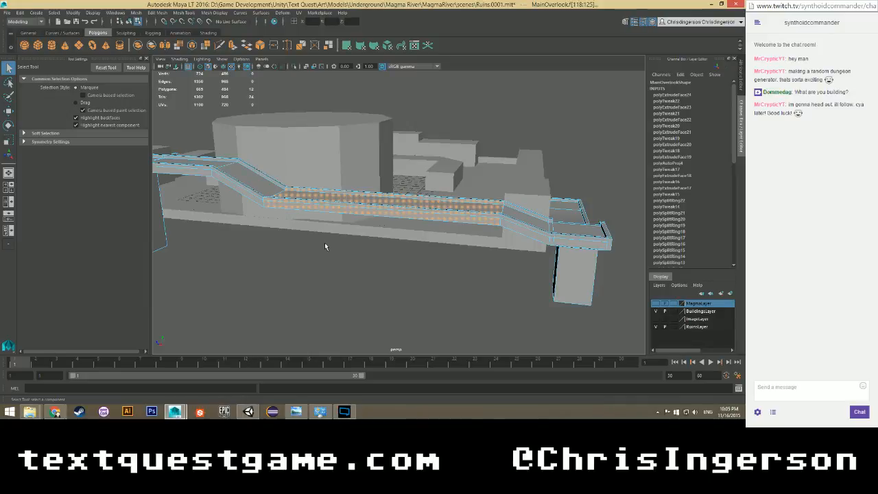
{"action": "scroll", "coordinate": [320, 246], "scroll_direction": "up", "scroll_amount": 5}
{"action": "scroll", "coordinate": [322, 248], "scroll_direction": "down", "scroll_amount": 4}
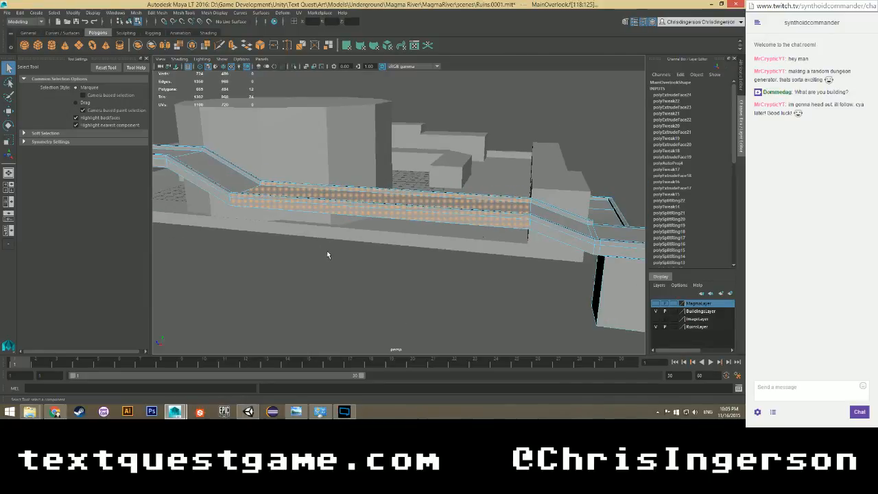
{"action": "left_click", "coordinate": [368, 258]}
Insert an edge loop across the long straight section of the MainOverlook walkway, near its middle.
{"action": "left_click_drag", "start_coordinate": [369, 260], "coordinate": [366, 240], "text": "alt"}
{"action": "left_click", "coordinate": [356, 220]}
{"action": "middle_click_drag", "start_coordinate": [374, 258], "coordinate": [397, 226], "text": "alt"}
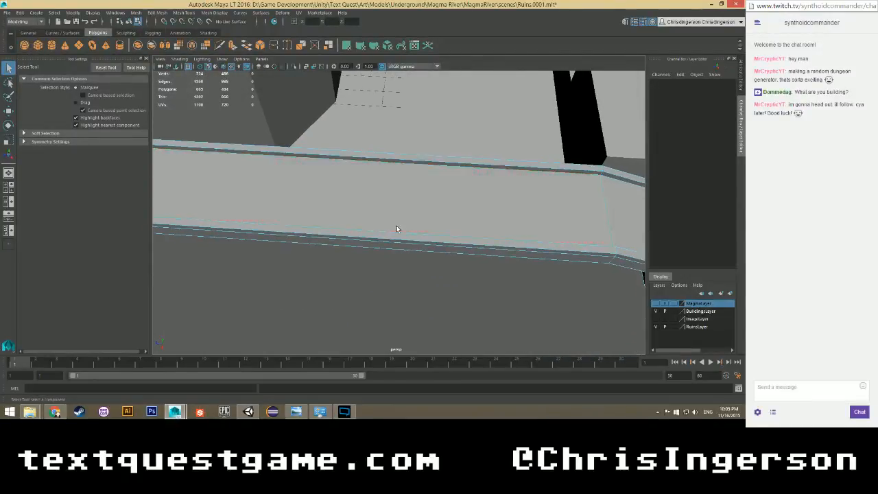
{"action": "right_click_drag", "start_coordinate": [379, 169], "coordinate": [379, 147]}
{"action": "right_click_drag", "start_coordinate": [368, 199], "coordinate": [368, 252], "text": "shift"}
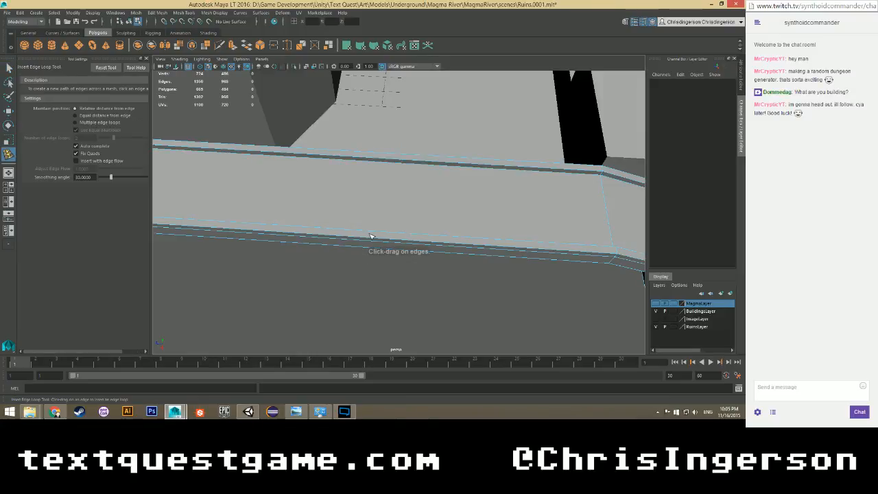
{"action": "left_click", "coordinate": [369, 238]}
{"action": "left_click_drag", "start_coordinate": [369, 244], "coordinate": [312, 250], "text": "alt"}
{"action": "middle_click_drag", "start_coordinate": [255, 234], "coordinate": [259, 207], "text": "alt"}
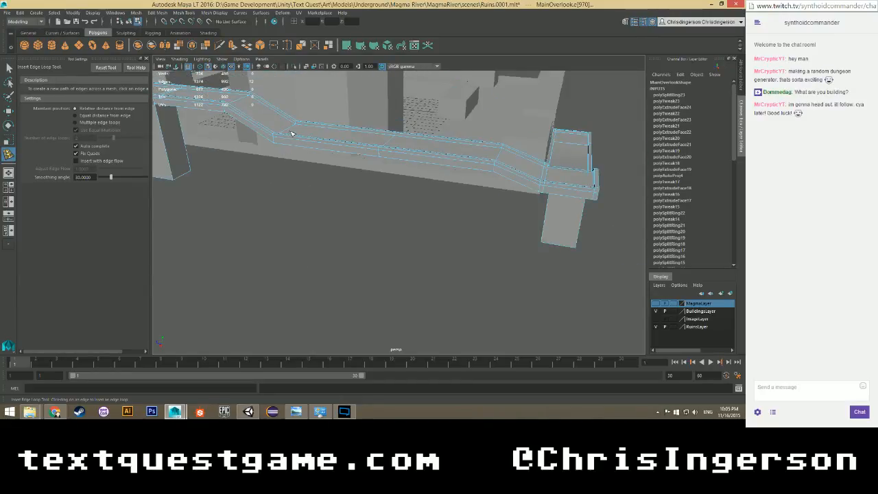
Select the new edge loop and move it along the straight walkway, close to the adjoining sloped section.
{"action": "right_click_drag", "start_coordinate": [292, 133], "coordinate": [308, 196], "text": "alt"}
{"action": "key", "text": "q"}
{"action": "left_click", "coordinate": [286, 157]}
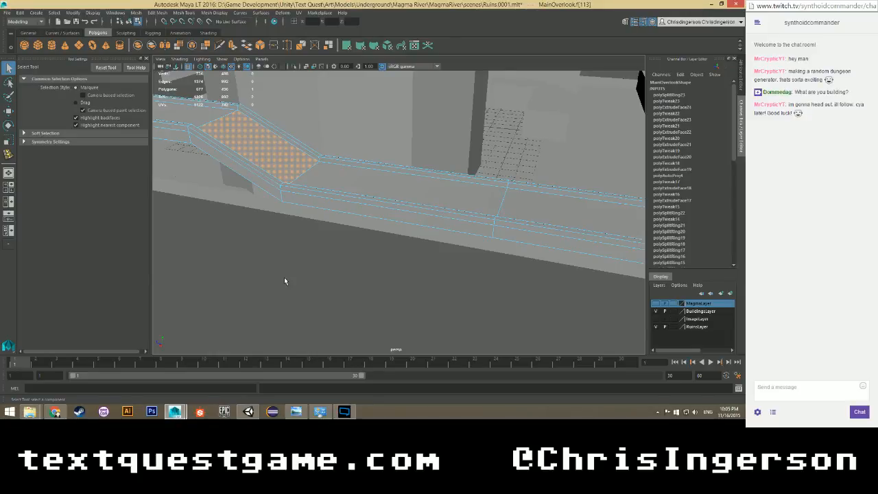
{"action": "mouse_move", "coordinate": [284, 277]}
{"action": "left_mouse_down", "text": "alt"}
{"action": "mouse_move", "coordinate": [253, 284]}
{"action": "mouse_move", "coordinate": [296, 268]}
{"action": "mouse_move", "coordinate": [287, 285]}
{"action": "mouse_move", "coordinate": [278, 270]}
{"action": "left_mouse_up", "text": "alt"}
{"action": "scroll", "coordinate": [498, 190], "scroll_direction": "up", "scroll_amount": 5}
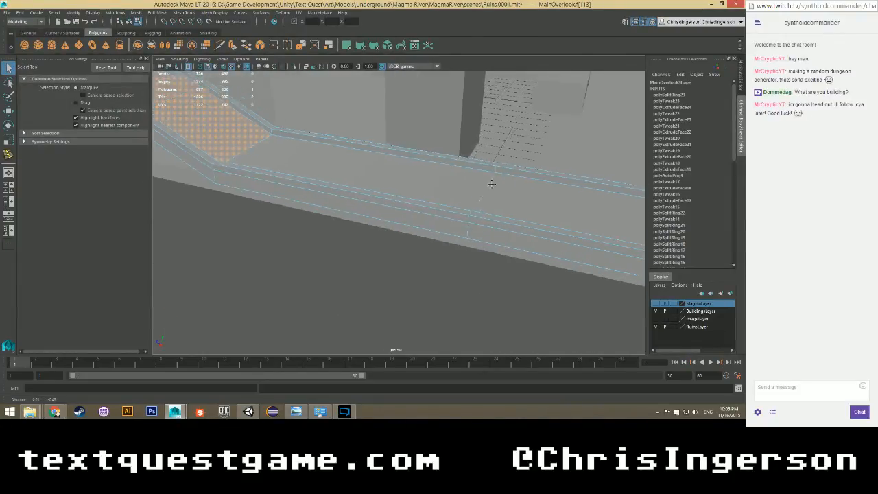
{"action": "right_click_drag", "start_coordinate": [435, 196], "coordinate": [432, 167]}
{"action": "left_click", "coordinate": [441, 189]}
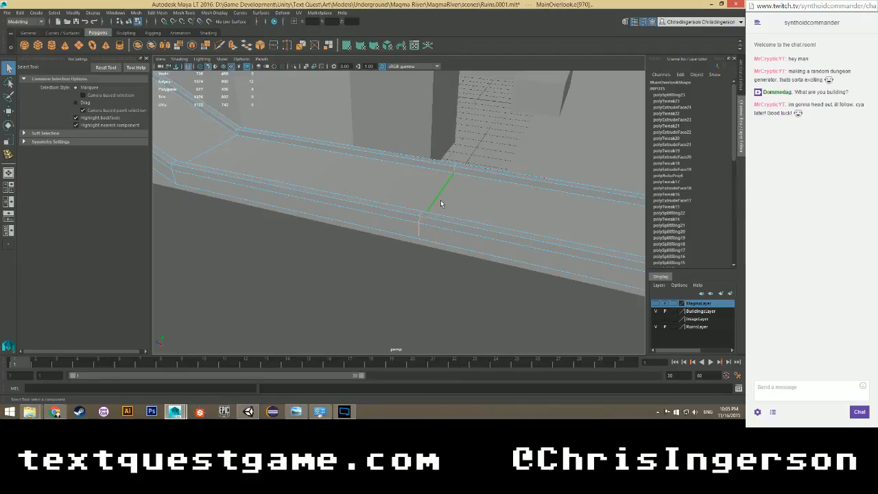
{"action": "key", "text": "w"}
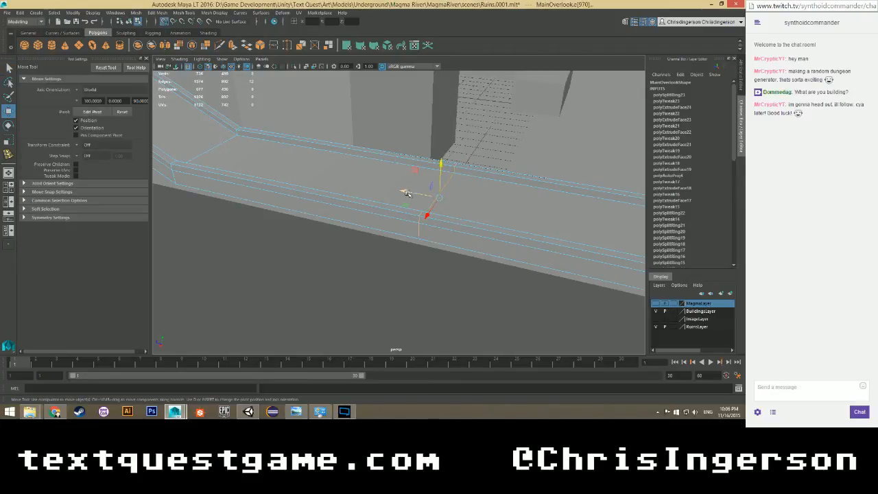
{"action": "left_click_drag", "start_coordinate": [406, 193], "coordinate": [416, 200]}
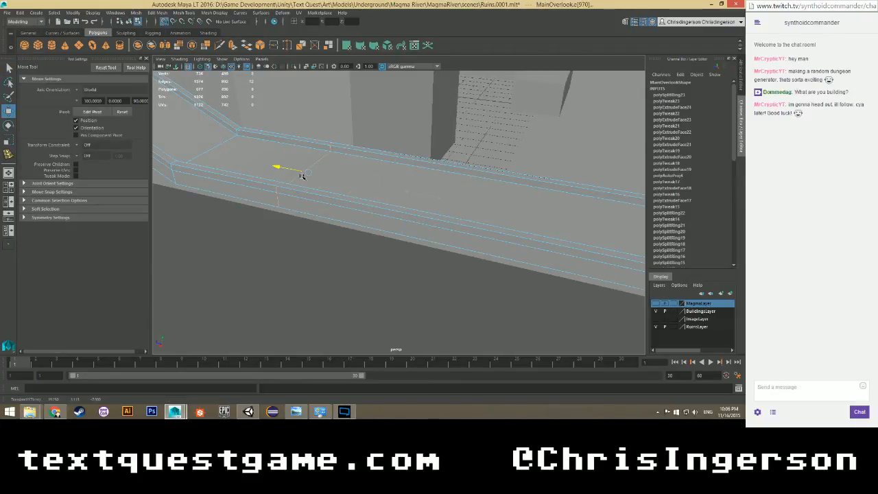
{"action": "left_click_drag", "start_coordinate": [297, 176], "coordinate": [299, 284], "text": "alt"}
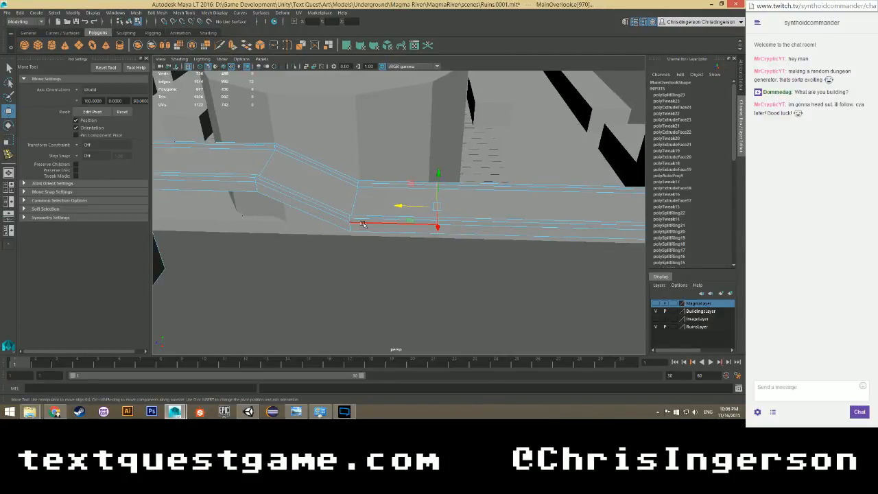
Move the selected edge loop along the straight MainOverlook walkway so it sits right beside the foot of the sloped section.
{"action": "left_click_drag", "start_coordinate": [402, 204], "coordinate": [382, 201]}
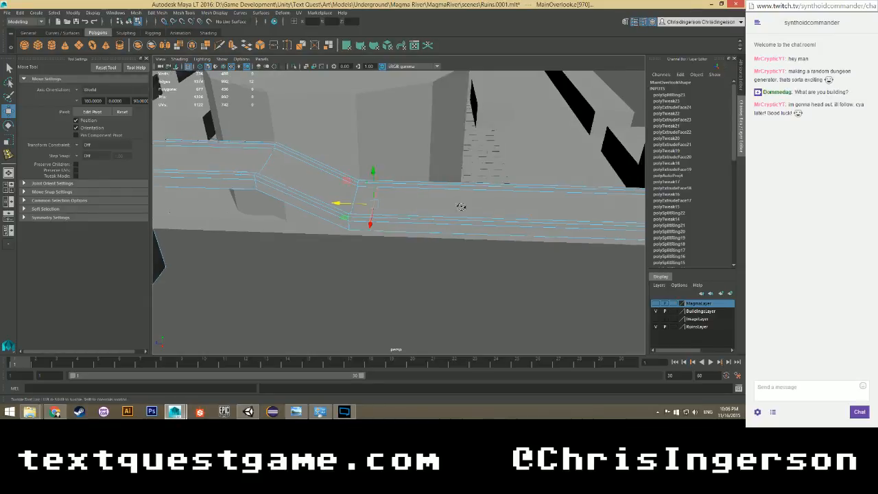
{"action": "left_click_drag", "start_coordinate": [460, 208], "coordinate": [369, 206], "text": "alt"}
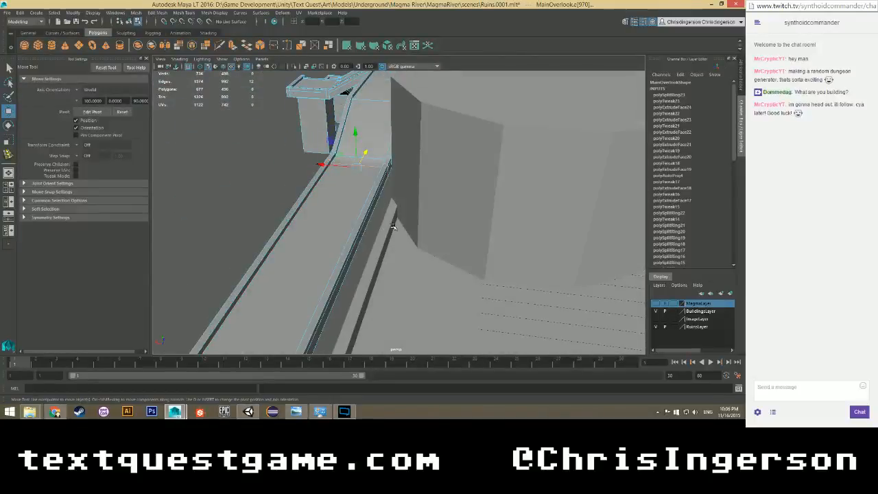
{"action": "left_click_drag", "start_coordinate": [413, 245], "coordinate": [388, 235], "text": "alt"}
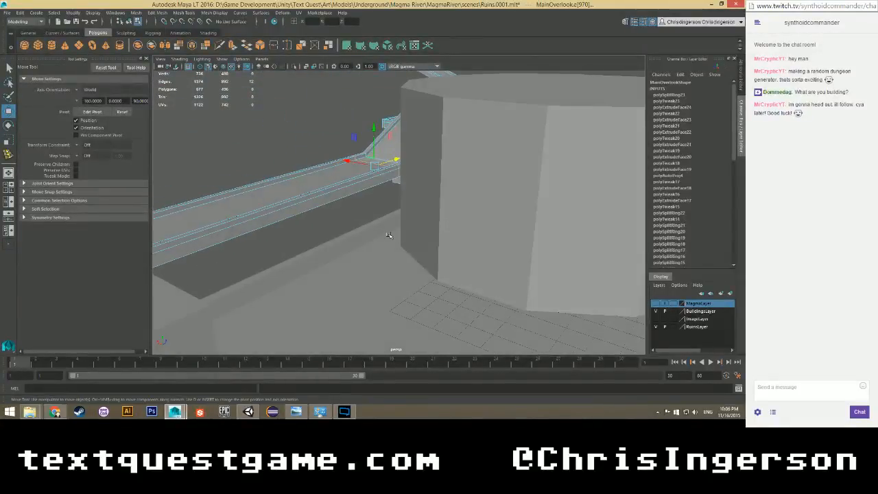
{"action": "left_click_drag", "start_coordinate": [331, 253], "coordinate": [405, 221], "text": "alt"}
{"action": "scroll", "coordinate": [408, 222], "scroll_direction": "up", "scroll_amount": 5}
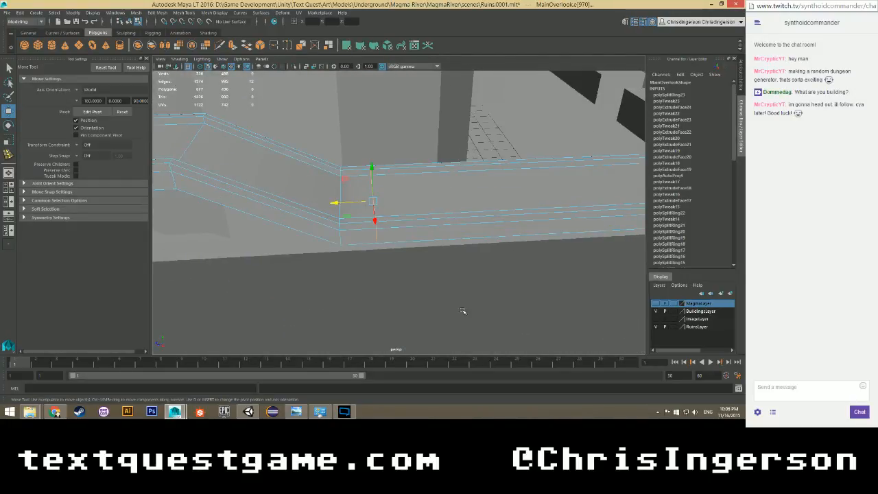
Insert a second edge loop across the straight walkway beside the first one and move it closer to that loop.
{"action": "left_click", "coordinate": [462, 308]}
{"action": "right_click", "coordinate": [439, 220], "text": "shift"}
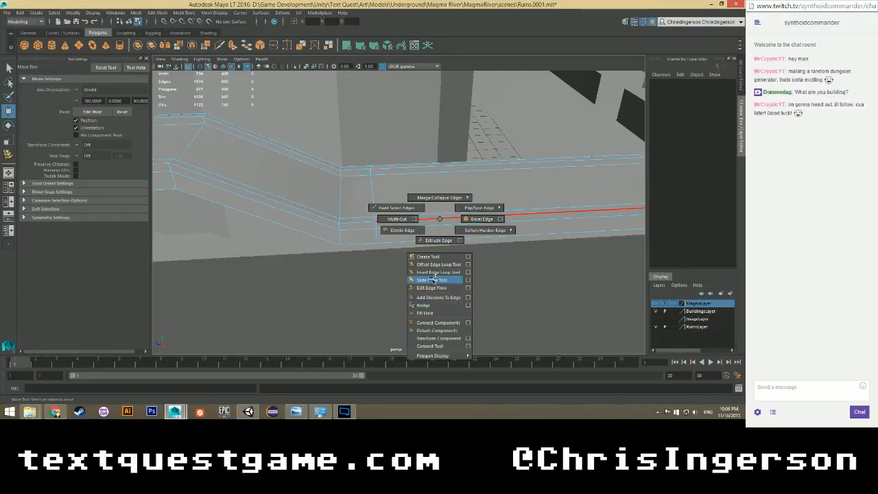
{"action": "right_click_drag", "start_coordinate": [434, 277], "coordinate": [433, 273], "text": "shift"}
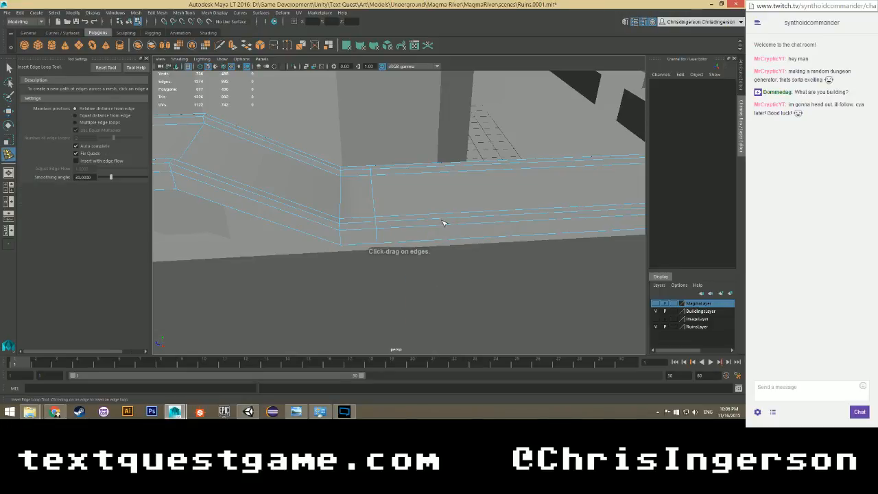
{"action": "left_click", "coordinate": [443, 222]}
{"action": "key", "text": "w"}
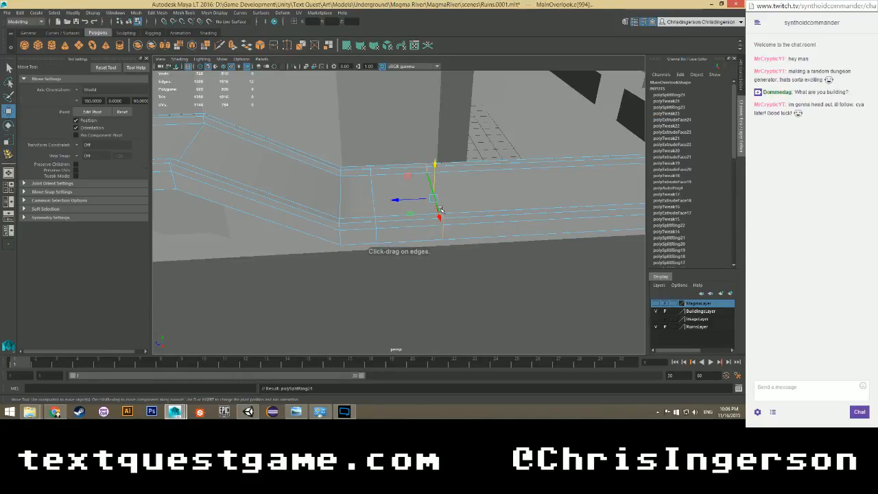
{"action": "left_click_drag", "start_coordinate": [406, 203], "coordinate": [399, 235]}
Select the walkway faces between the two edge loops and delete them to split the walkway.
{"action": "right_click_drag", "start_coordinate": [392, 212], "coordinate": [395, 238]}
{"action": "left_click_drag", "start_coordinate": [412, 231], "coordinate": [405, 211], "text": "alt"}
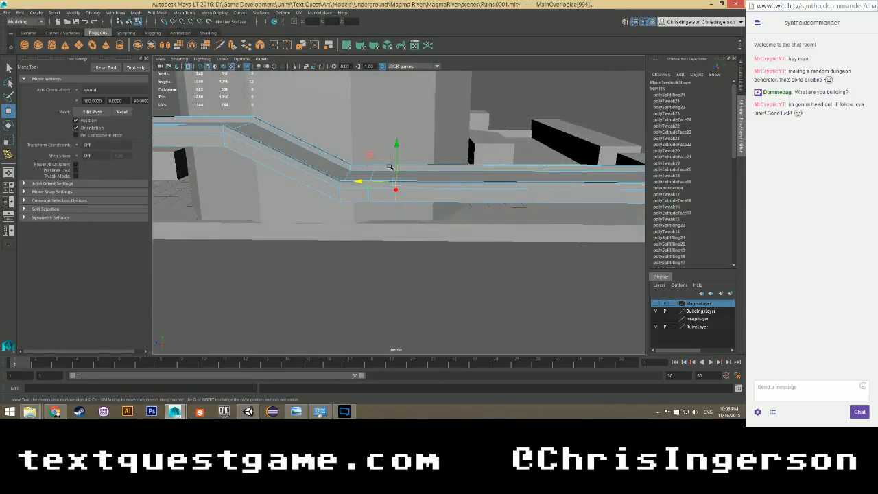
{"action": "left_click_drag", "start_coordinate": [390, 167], "coordinate": [393, 245]}
{"action": "key", "text": "Delete"}
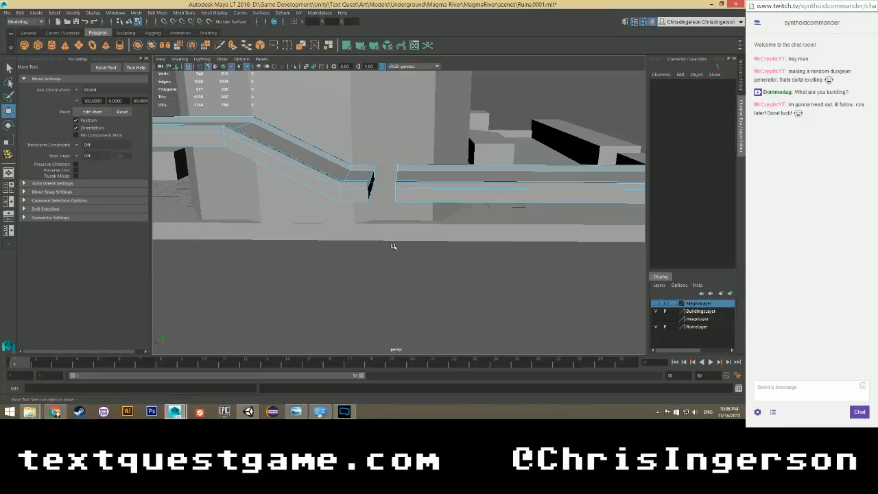
Select the open border edges of the long straight section and move them back towards the far pillar to widen the gap.
{"action": "left_click_drag", "start_coordinate": [393, 245], "coordinate": [421, 220], "text": "alt"}
{"action": "right_click_drag", "start_coordinate": [456, 176], "coordinate": [455, 165]}
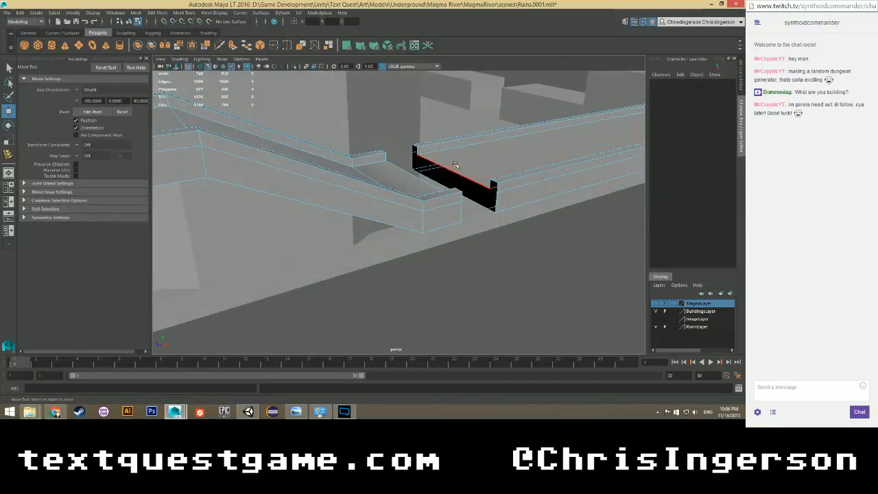
{"action": "left_click", "coordinate": [458, 174]}
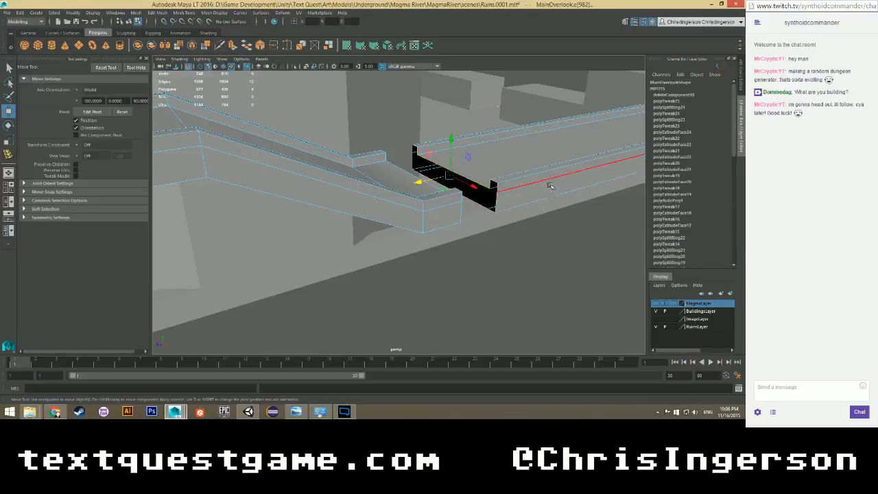
{"action": "left_click_drag", "start_coordinate": [549, 180], "coordinate": [508, 206], "text": "alt"}
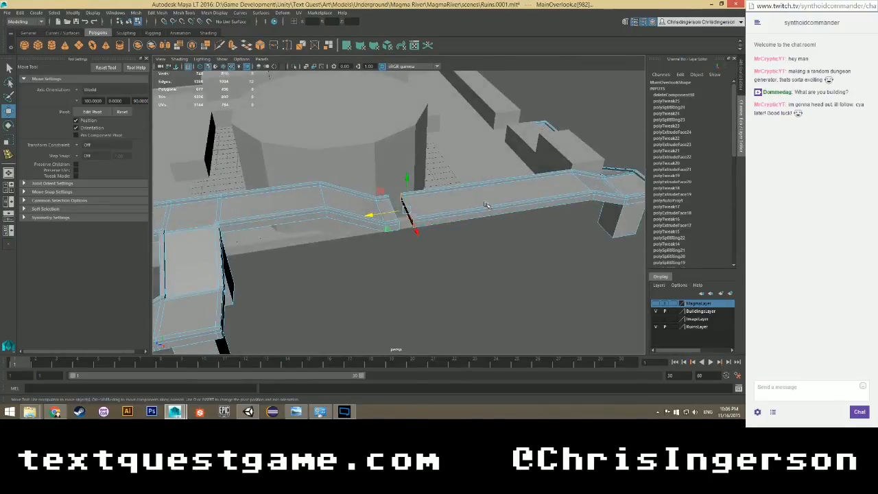
{"action": "left_click_drag", "start_coordinate": [385, 216], "coordinate": [441, 159]}
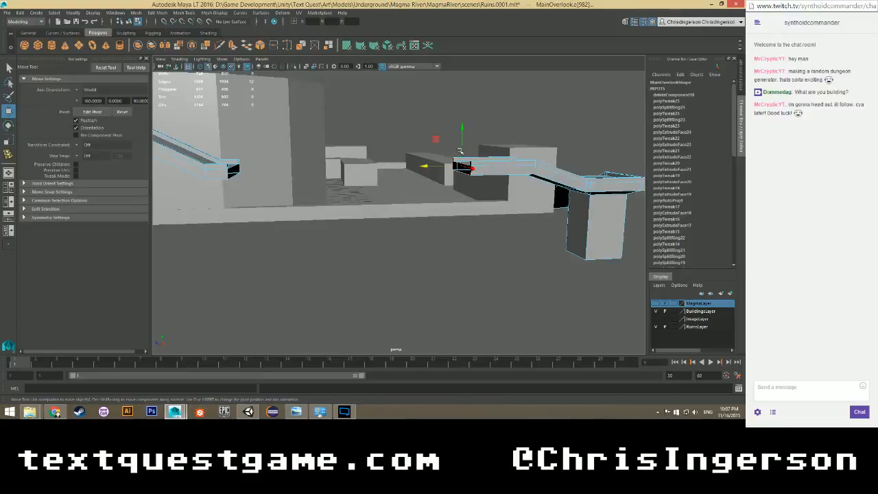
{"action": "left_click_drag", "start_coordinate": [460, 128], "coordinate": [462, 133]}
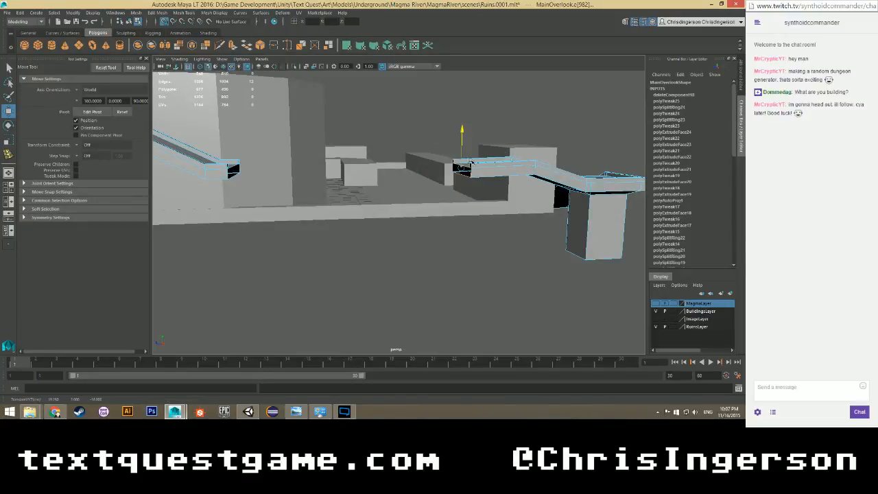
{"action": "left_click_drag", "start_coordinate": [478, 200], "coordinate": [407, 248], "text": "alt"}
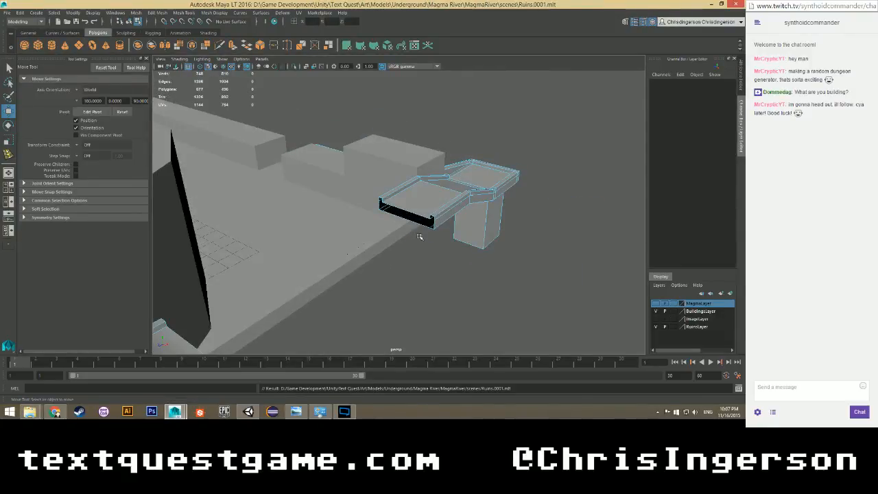
Switch to edge selection at the open end of the shortened walkway section.
{"action": "scroll", "coordinate": [417, 233], "scroll_direction": "up", "scroll_amount": 5}
{"action": "scroll", "coordinate": [398, 204], "scroll_direction": "up", "scroll_amount": 2}
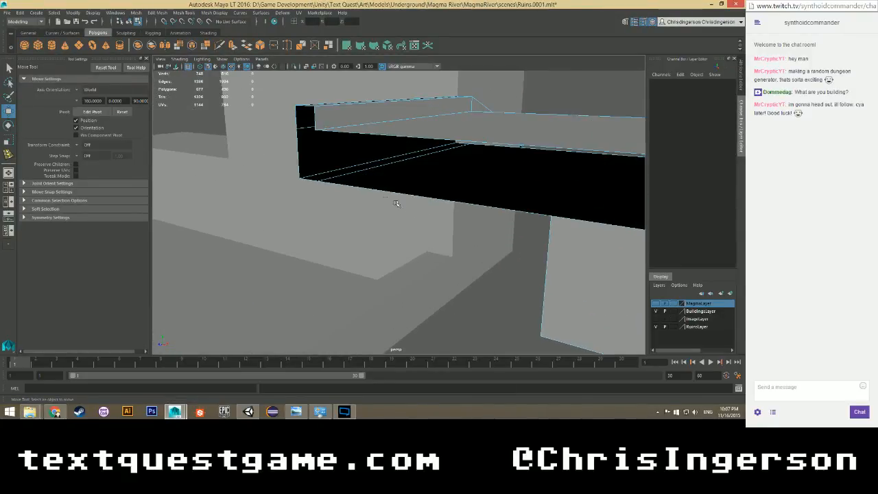
{"action": "right_click_drag", "start_coordinate": [319, 121], "coordinate": [313, 100]}
{"action": "left_click_drag", "start_coordinate": [319, 125], "coordinate": [345, 134], "text": "alt"}
{"action": "left_click", "coordinate": [346, 135]}
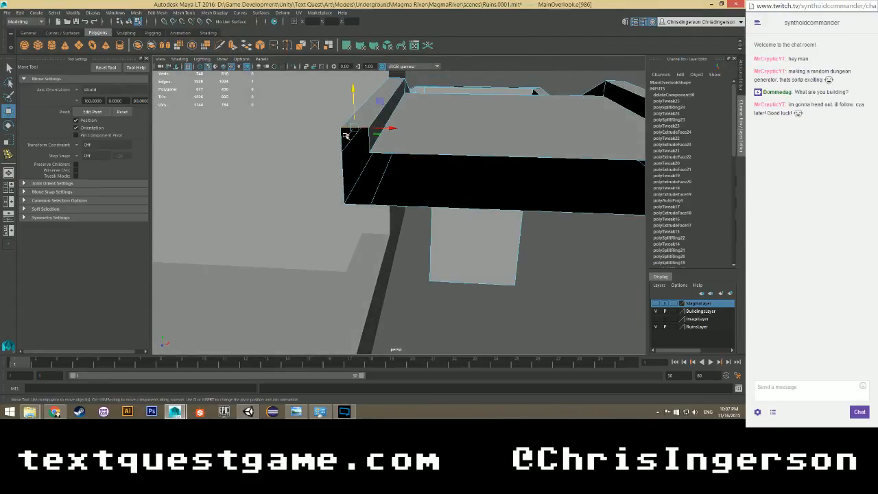
{"action": "left_click", "coordinate": [347, 138], "text": "shift"}
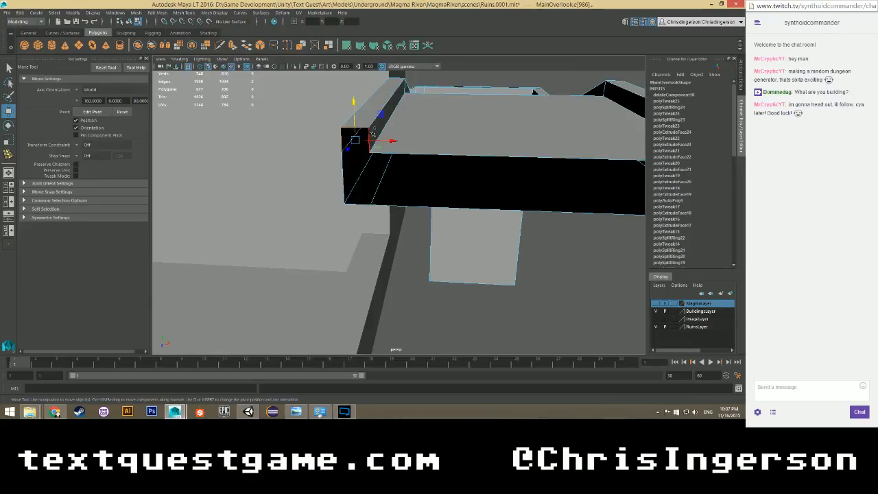
{"action": "right_click", "coordinate": [370, 135], "text": "shift"}
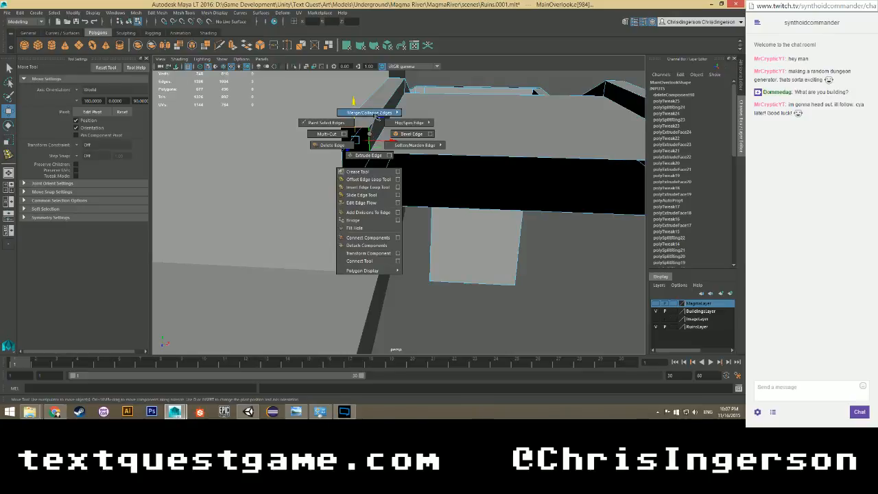
{"action": "mouse_move", "coordinate": [376, 115]}
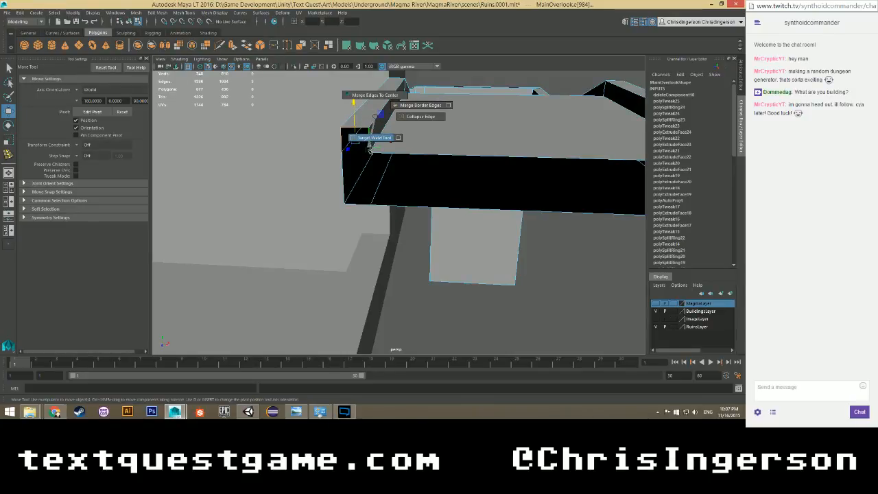
{"action": "left_click", "coordinate": [374, 137]}
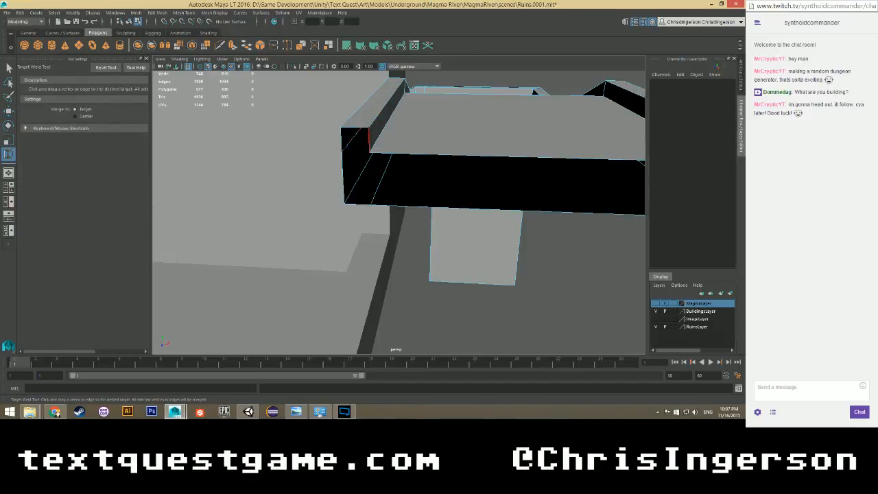
{"action": "key", "text": "w"}
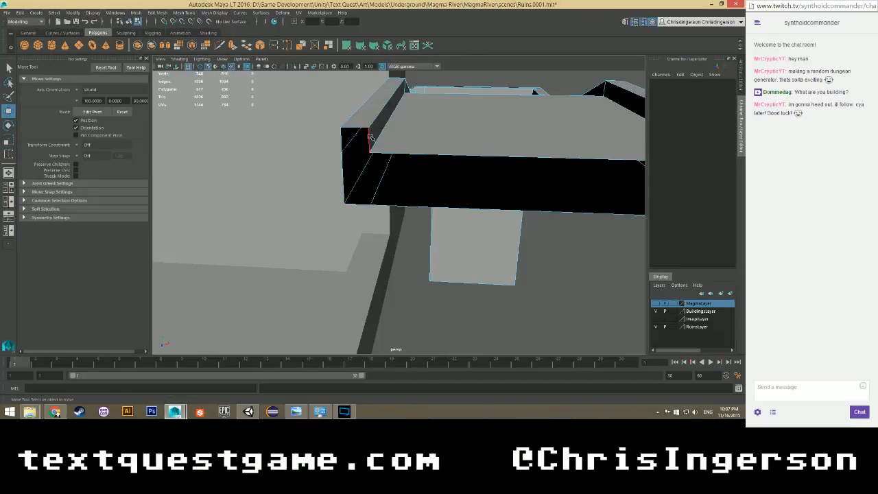
Select the border edges around the shortened walkway's open end and close it with Fill Hole.
{"action": "left_click", "coordinate": [369, 137]}
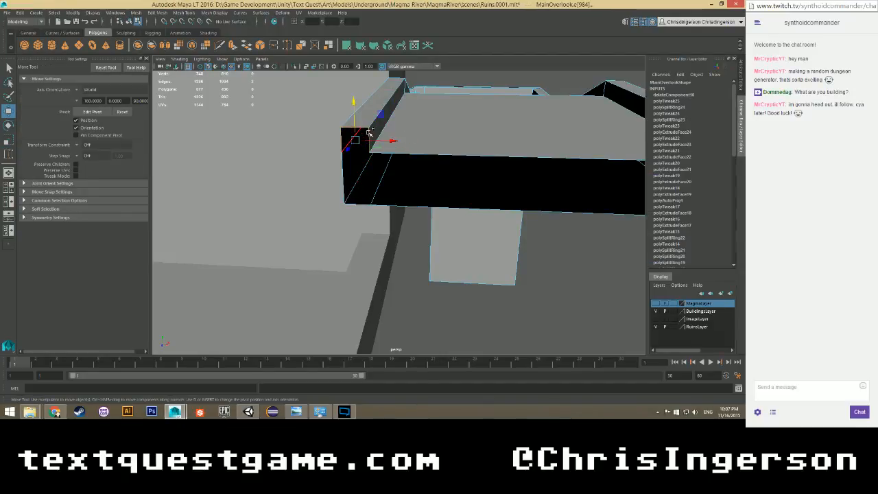
{"action": "right_click", "coordinate": [369, 132], "text": "shift"}
{"action": "right_click_drag", "start_coordinate": [374, 129], "coordinate": [356, 226], "text": "shift"}
Connect the new end cap's vertices at one rail, from the rail's inner corner to the bottom edge and the outer edge.
{"action": "left_click_drag", "start_coordinate": [417, 201], "coordinate": [397, 194], "text": "alt"}
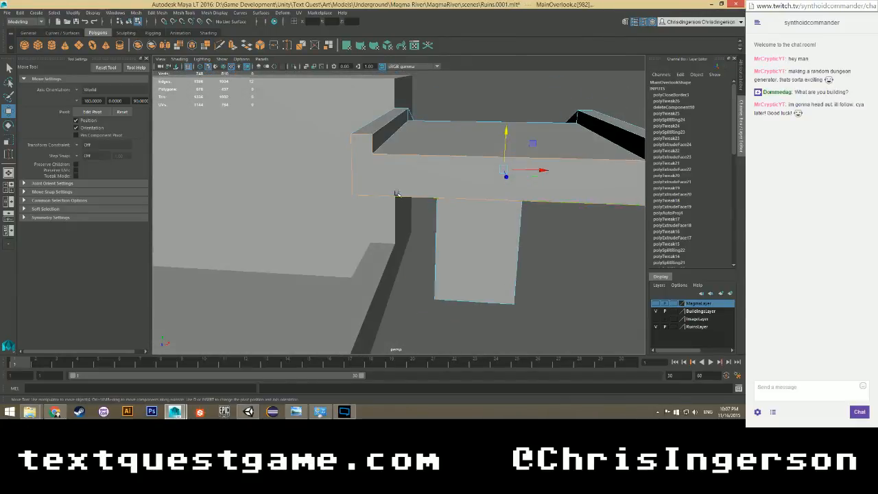
{"action": "right_click_drag", "start_coordinate": [374, 156], "coordinate": [346, 154]}
{"action": "left_click", "coordinate": [372, 156]}
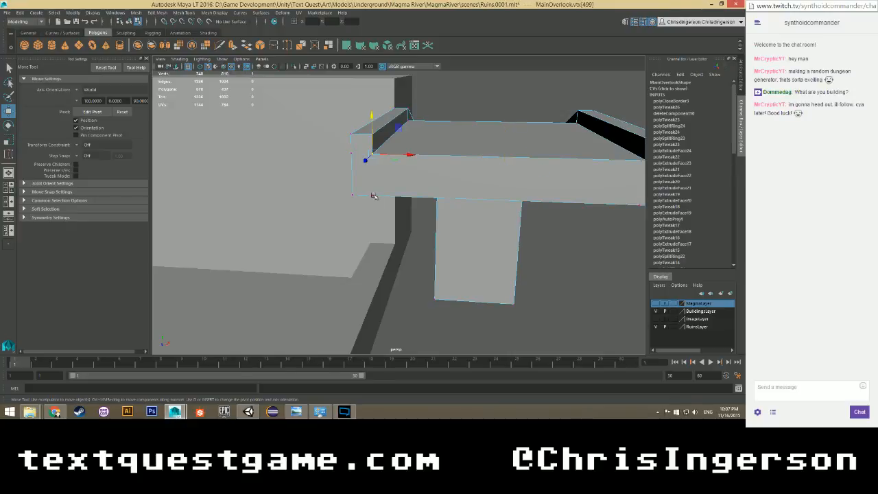
{"action": "left_click", "coordinate": [372, 195], "text": "shift"}
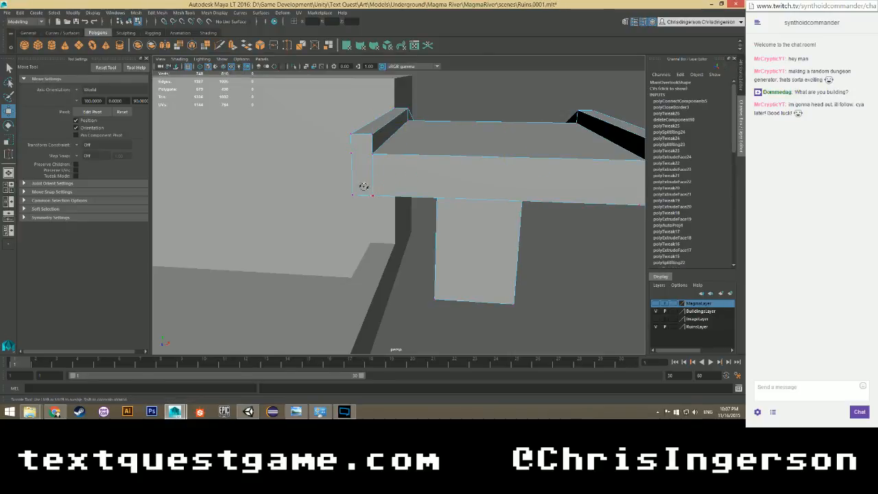
{"action": "left_click_drag", "start_coordinate": [363, 185], "coordinate": [402, 185], "text": "alt"}
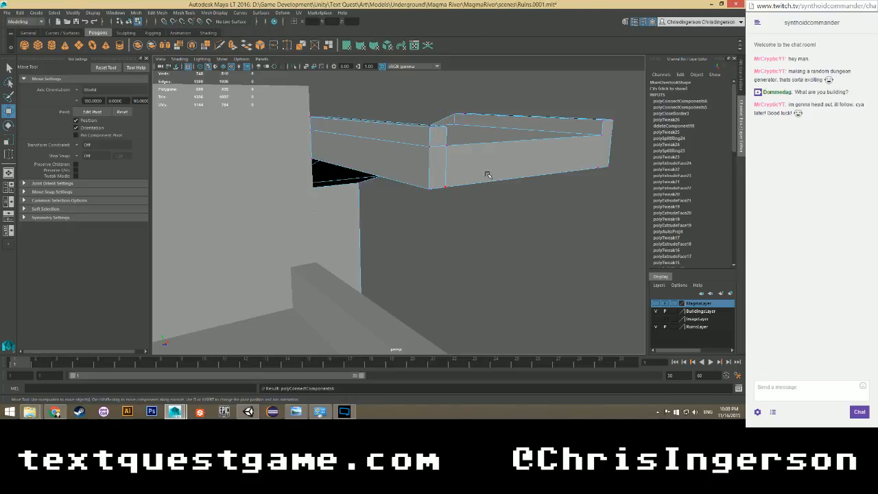
Connect the matching end-cap vertices at the opposite rail, from its inner corner to the outer edge and the bottom edge.
{"action": "left_click_drag", "start_coordinate": [487, 174], "coordinate": [375, 178], "text": "alt"}
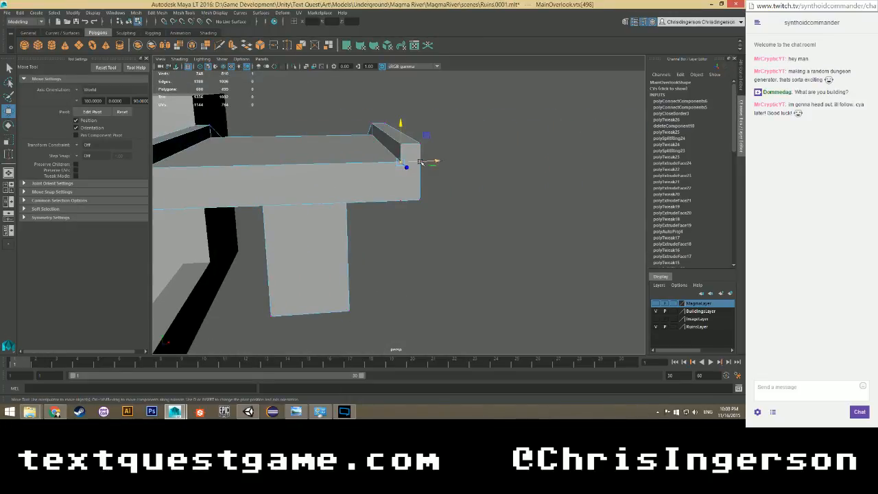
{"action": "left_click", "coordinate": [419, 162]}
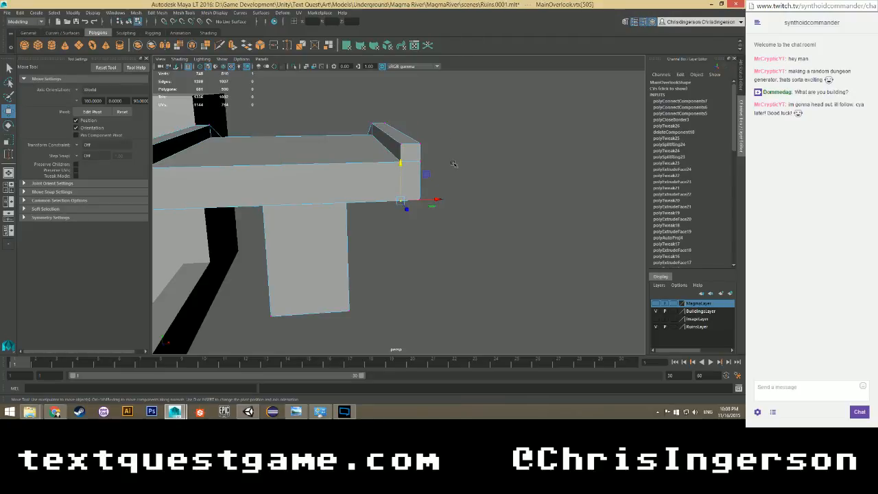
{"action": "left_click", "coordinate": [401, 163]}
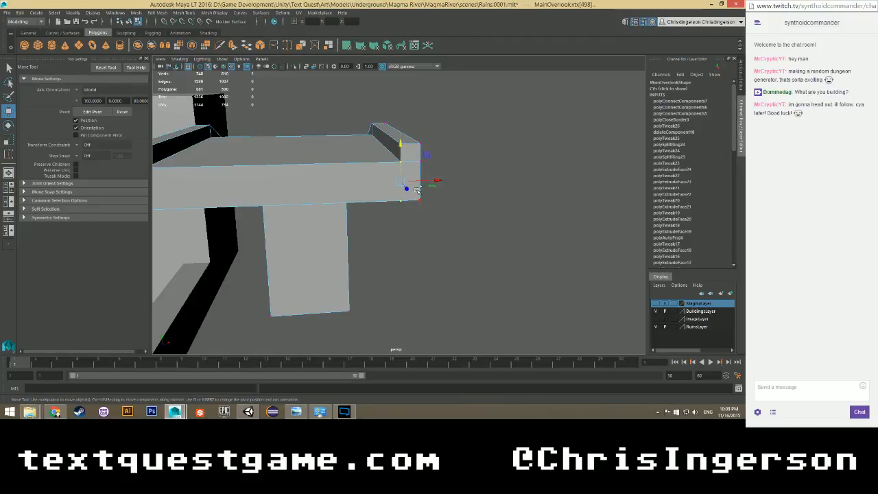
Select the border edges of the other cut end, below the sloped section, and close it with Fill Hole.
{"action": "left_click_drag", "start_coordinate": [434, 200], "coordinate": [373, 200], "text": "alt"}
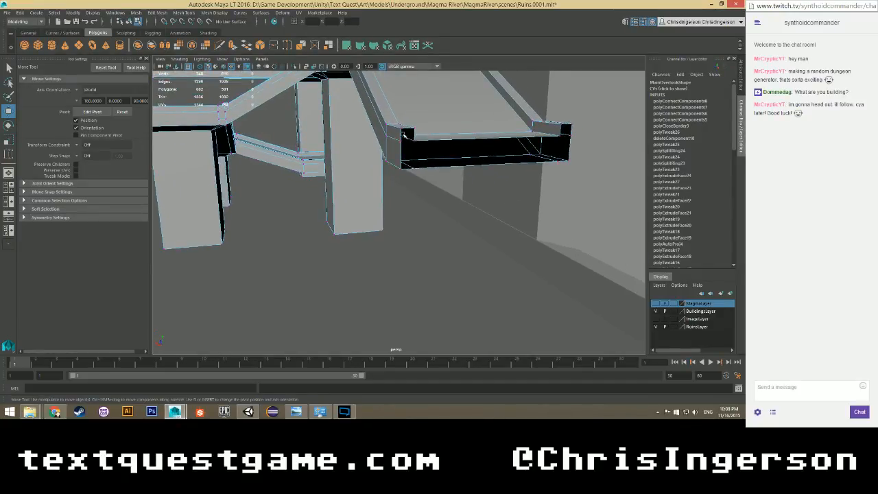
{"action": "right_click_drag", "start_coordinate": [404, 134], "coordinate": [406, 117]}
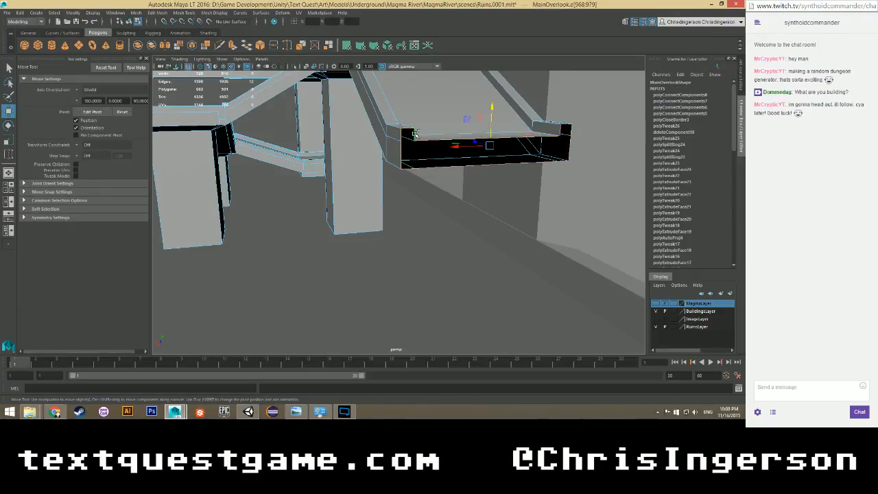
{"action": "right_click", "coordinate": [414, 132], "text": "shift"}
{"action": "left_click", "coordinate": [408, 227]}
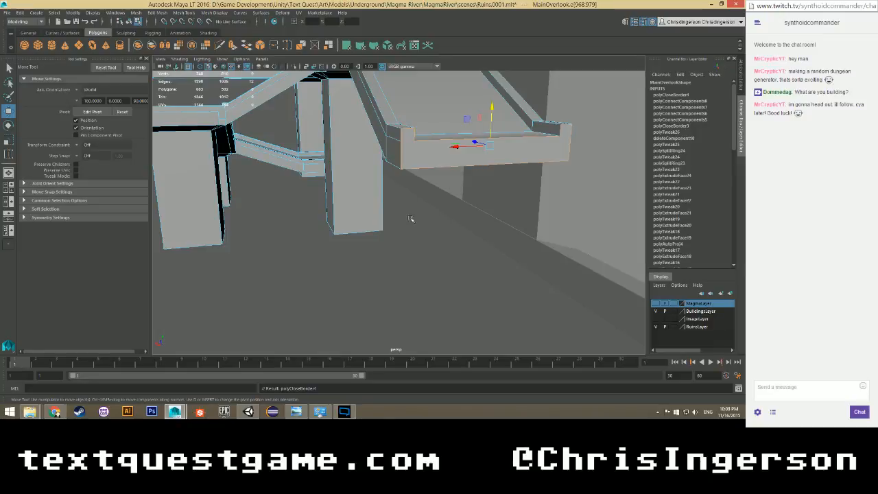
Connect the lower end cap's vertices at both rails, from each inner corner to the outer and bottom edges, and save the scene.
{"action": "right_click_drag", "start_coordinate": [411, 148], "coordinate": [418, 149]}
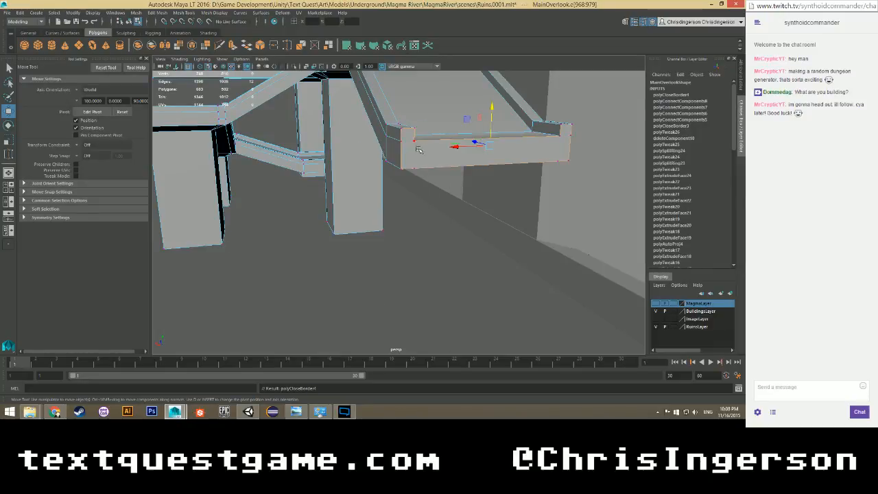
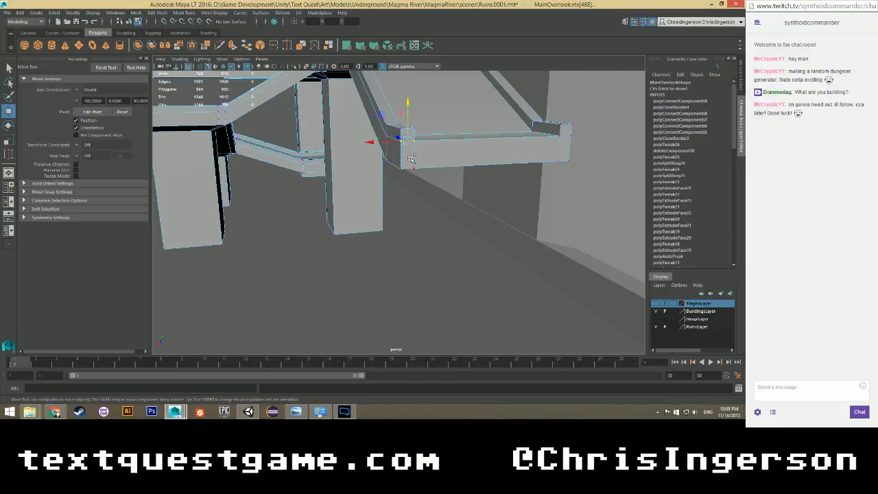
{"action": "left_click_drag", "start_coordinate": [449, 159], "coordinate": [533, 174], "text": "alt"}
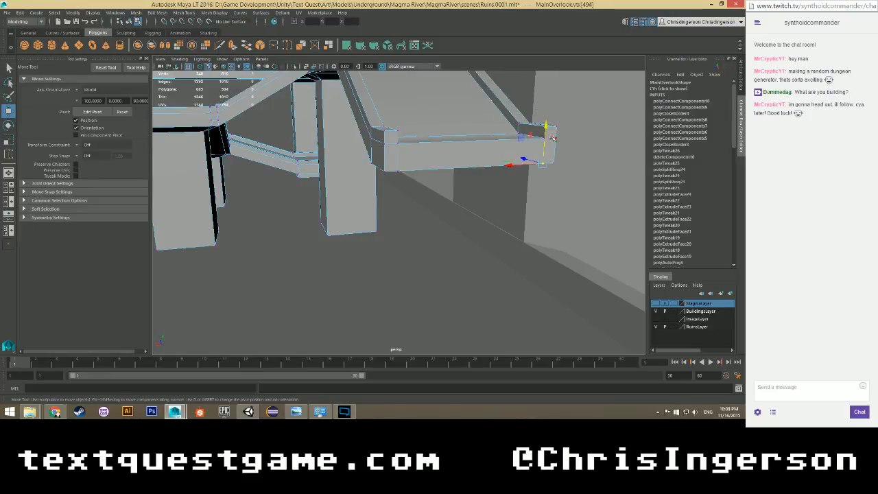
{"action": "left_click", "coordinate": [517, 202]}
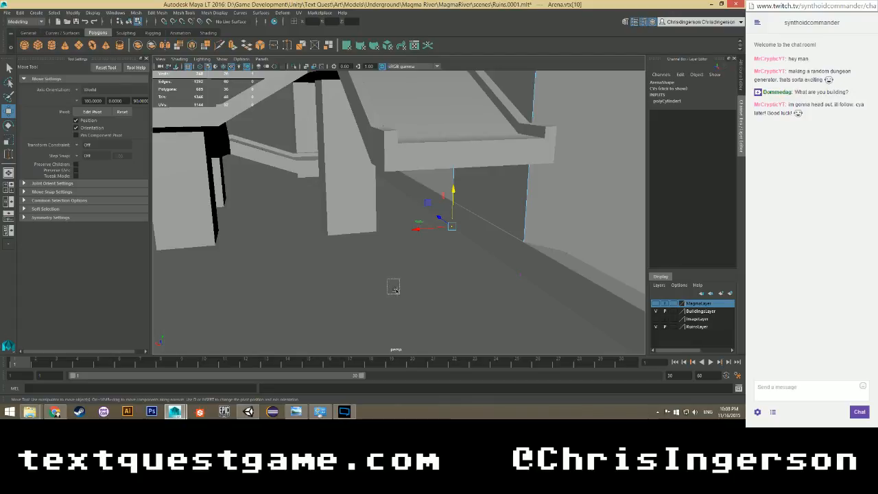
{"action": "right_click_drag", "start_coordinate": [426, 152], "coordinate": [453, 141]}
{"action": "left_click", "coordinate": [434, 157]}
{"action": "right_click_drag", "start_coordinate": [525, 142], "coordinate": [497, 141]}
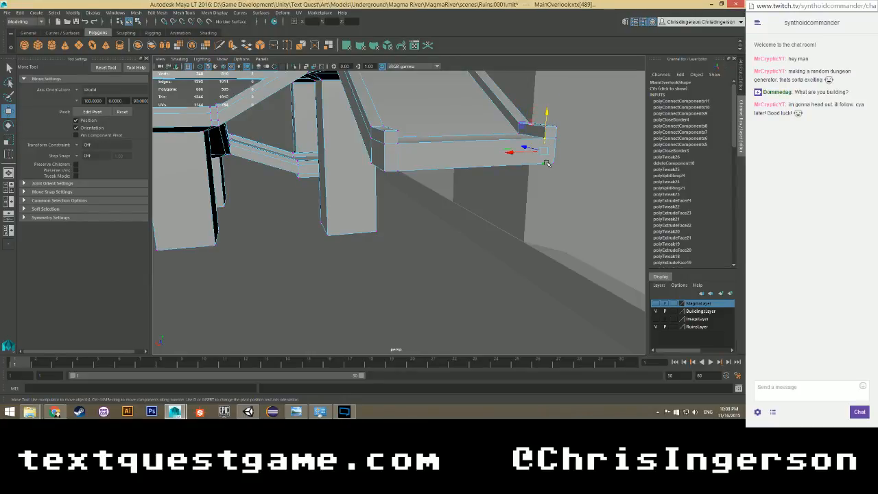
{"action": "left_click", "coordinate": [445, 284]}
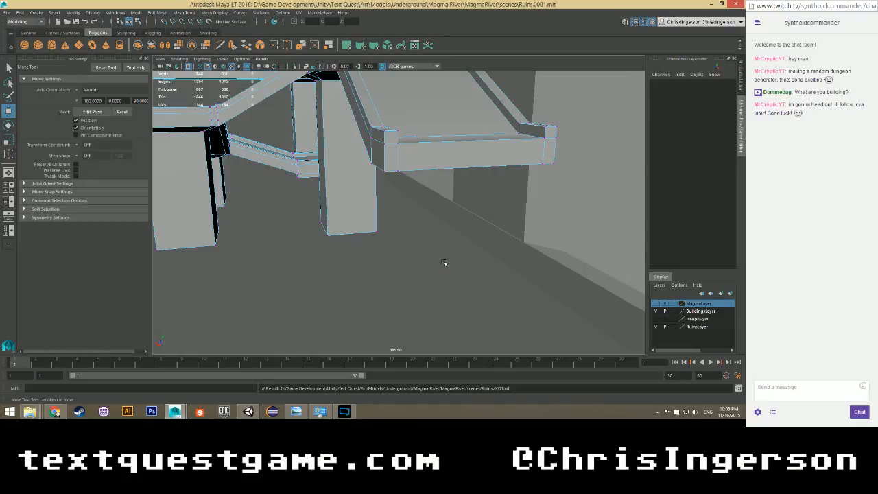
Return to object mode and export the whole MagmaRiver group as an FBX selection, overwriting MagmaRiver.fbx in the scenes folder.
{"action": "left_click_drag", "start_coordinate": [444, 263], "coordinate": [428, 188], "text": "alt"}
{"action": "right_click_drag", "start_coordinate": [347, 177], "coordinate": [373, 166]}
{"action": "scroll", "coordinate": [371, 169], "scroll_direction": "down", "scroll_amount": 10}
{"action": "left_click_drag", "start_coordinate": [370, 172], "coordinate": [419, 194], "text": "alt"}
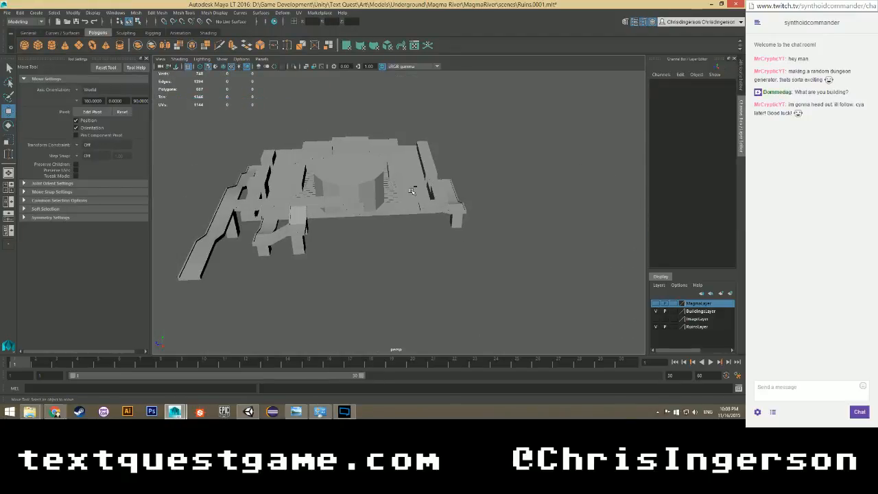
{"action": "scroll", "coordinate": [343, 202], "scroll_direction": "up", "scroll_amount": 3}
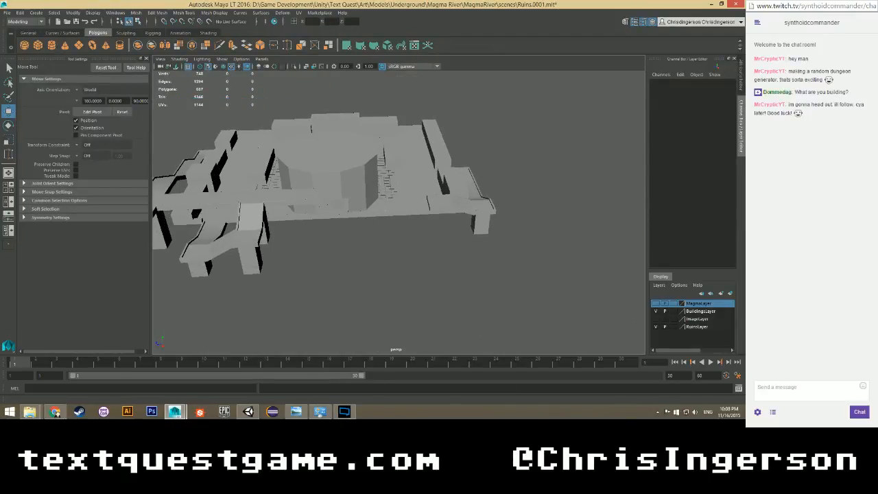
{"action": "left_click", "coordinate": [6, 13]}
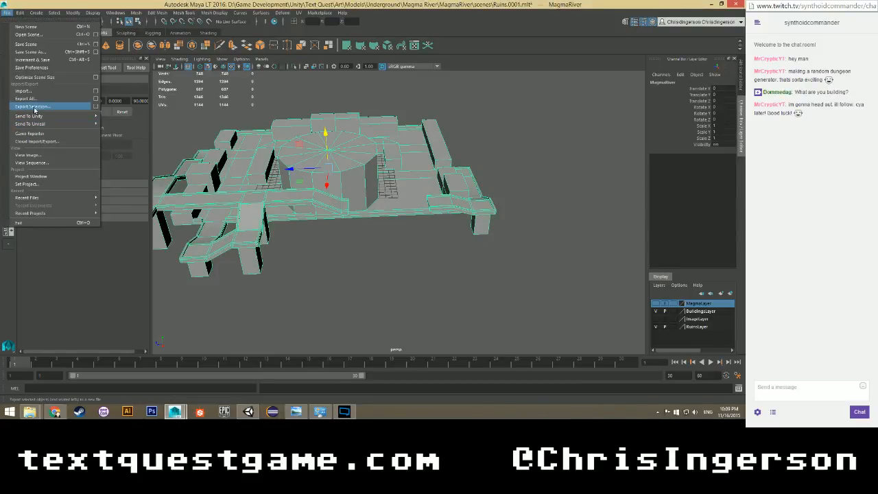
{"action": "left_click", "coordinate": [32, 106]}
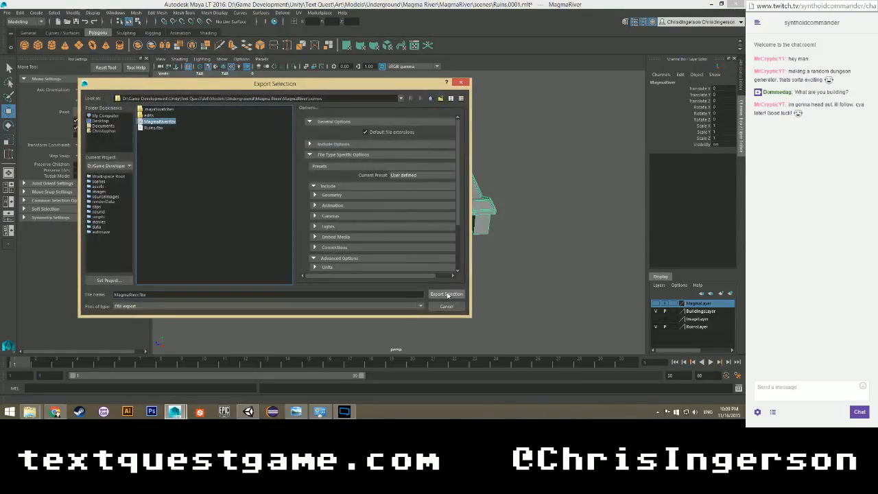
{"action": "left_click", "coordinate": [446, 294]}
{"action": "left_click", "coordinate": [259, 212]}
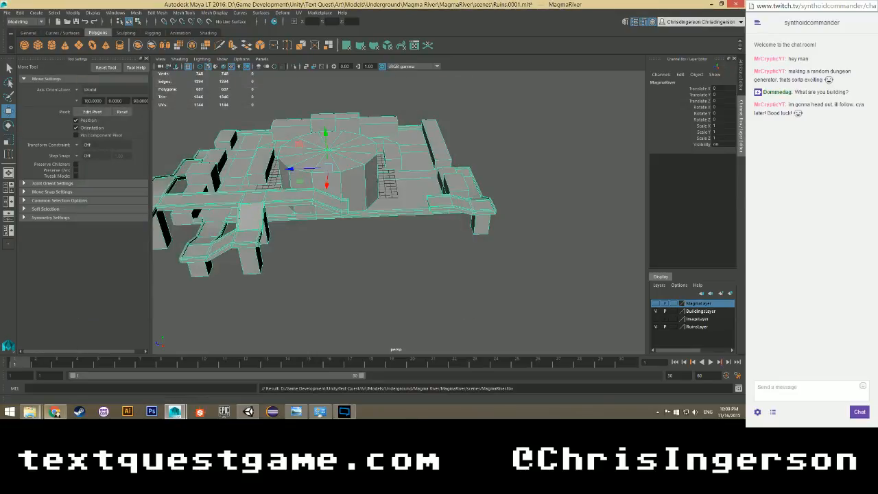
Copy MagmaRiver.fbx from the scenes folder into the TextQuest project's Magma River model folder, replacing the existing file.
{"action": "mouse_move", "coordinate": [29, 412]}
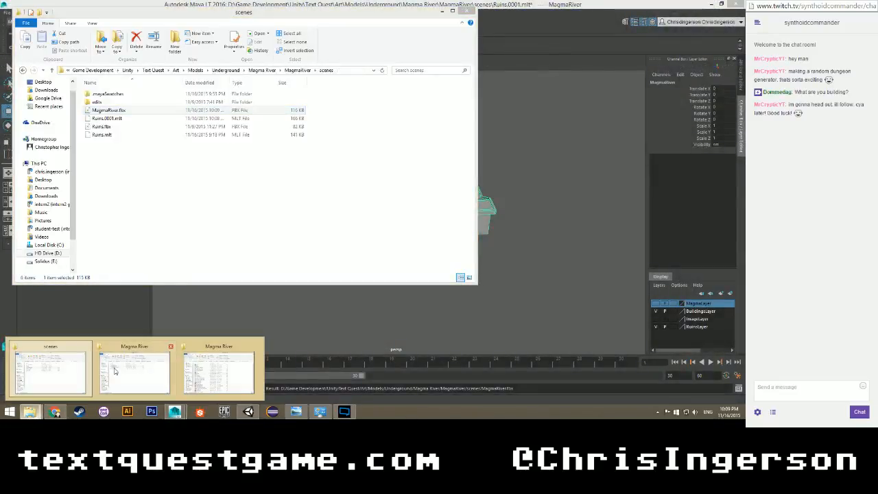
{"action": "left_click", "coordinate": [114, 371]}
{"action": "left_click", "coordinate": [127, 157]}
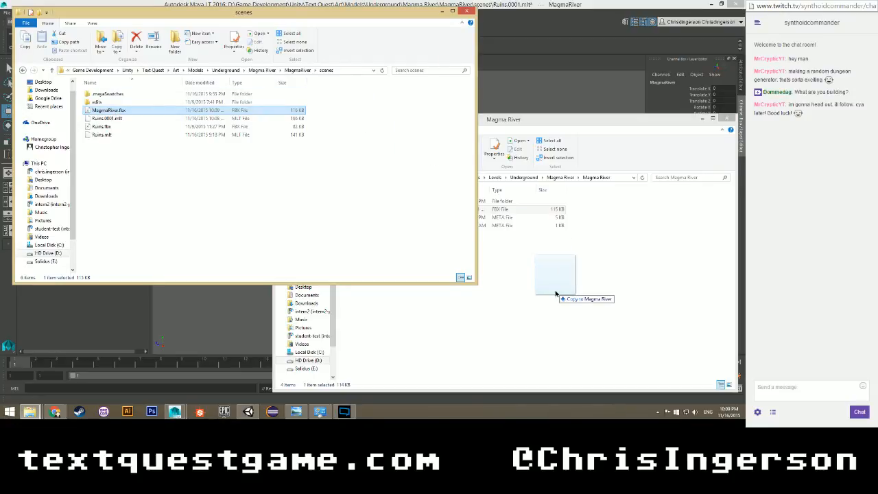
{"action": "left_click_drag", "start_coordinate": [555, 294], "coordinate": [555, 293]}
{"action": "left_click", "coordinate": [341, 153]}
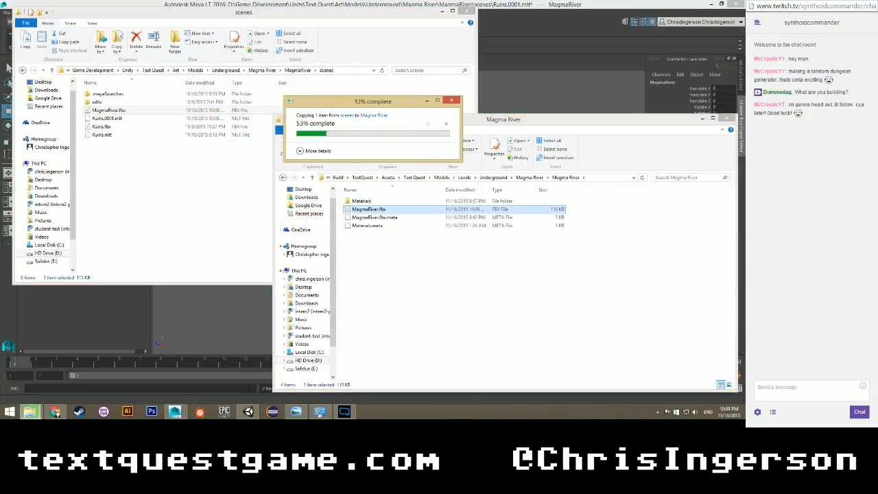
Switch to Unity, check the reimported ruins in the scene view, and start playing the Magma River scene.
{"action": "left_click", "coordinate": [248, 411]}
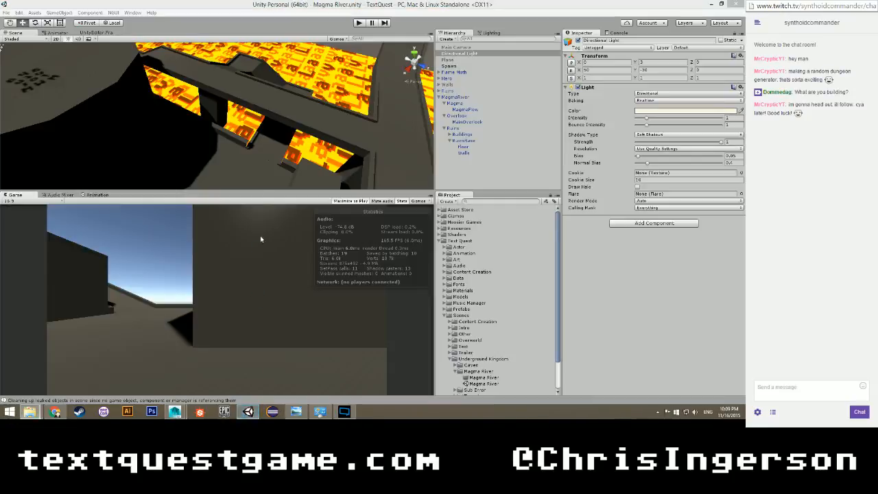
{"action": "right_click_drag", "start_coordinate": [250, 144], "coordinate": [284, 133]}
{"action": "left_click", "coordinate": [358, 23]}
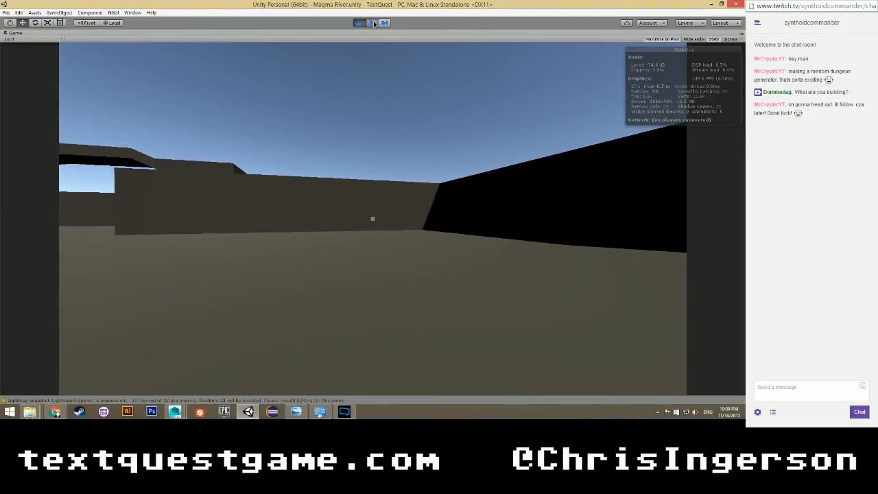
Pause the game, move the Hero along its Z axis to the outer walkway, and resume play.
{"action": "left_click", "coordinate": [371, 23]}
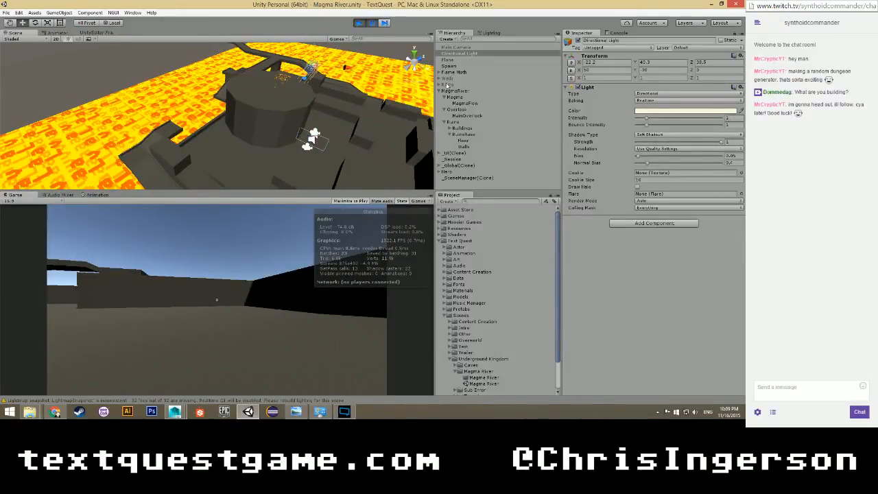
{"action": "left_click", "coordinate": [451, 171]}
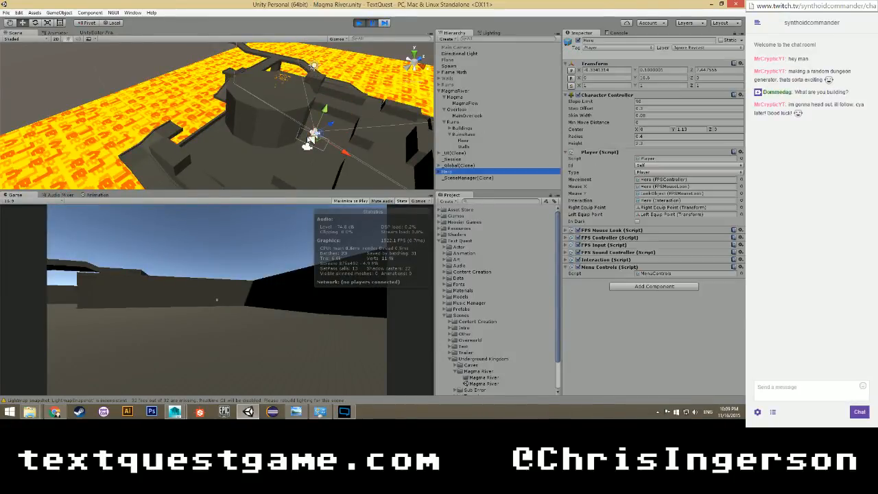
{"action": "left_click_drag", "start_coordinate": [332, 124], "coordinate": [409, 103]}
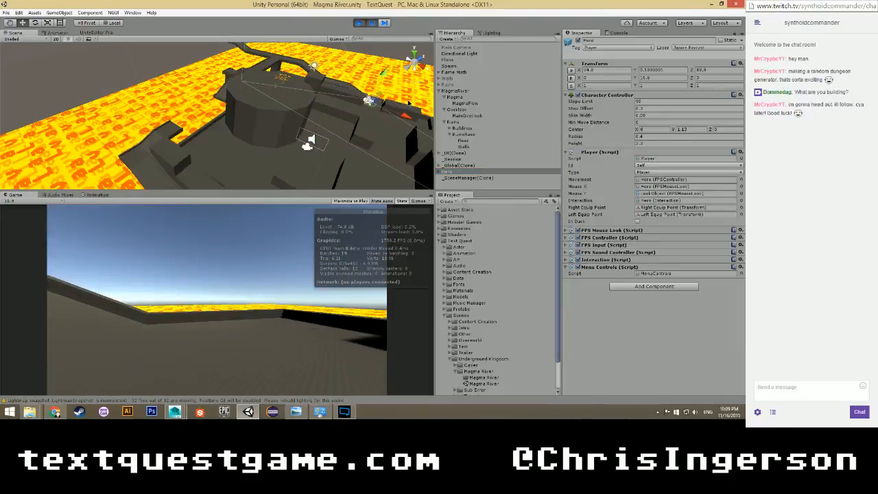
{"action": "left_click", "coordinate": [369, 23]}
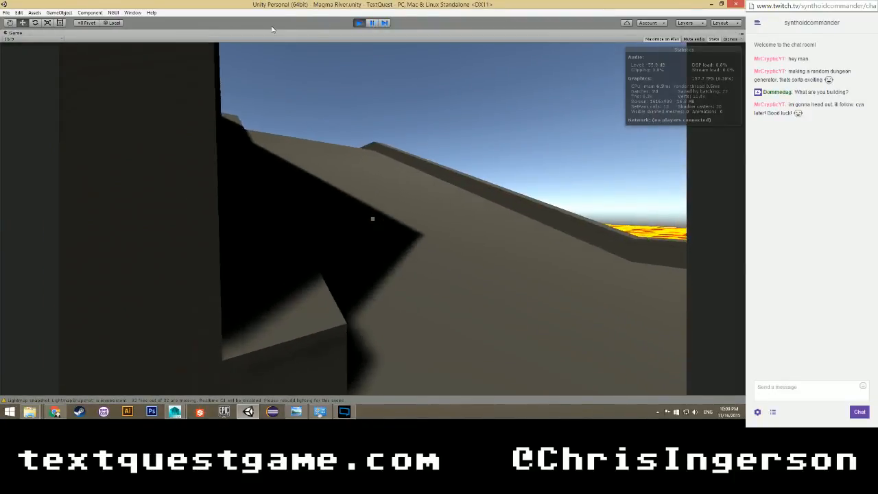
Walk the Hero up the outer walkway's ramps and along its railed upper stretch to check the slopes and side walls.
{"action": "key", "text": "w"}
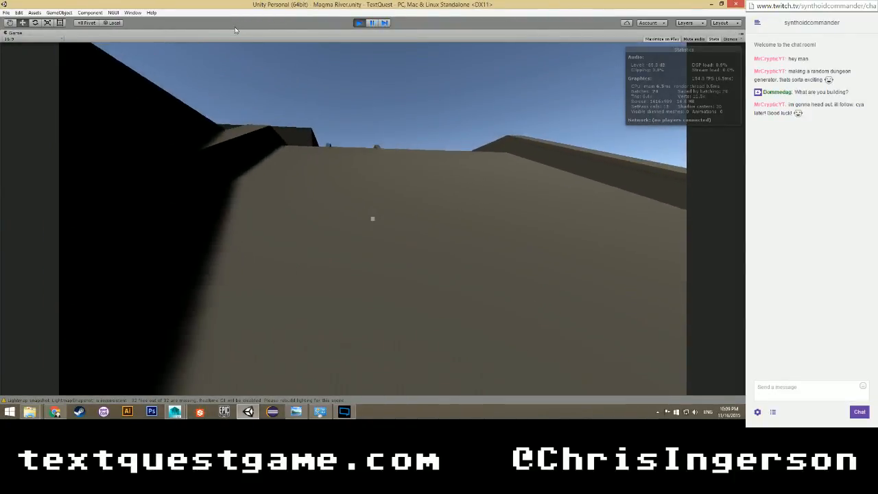
{"action": "key", "text": "w"}
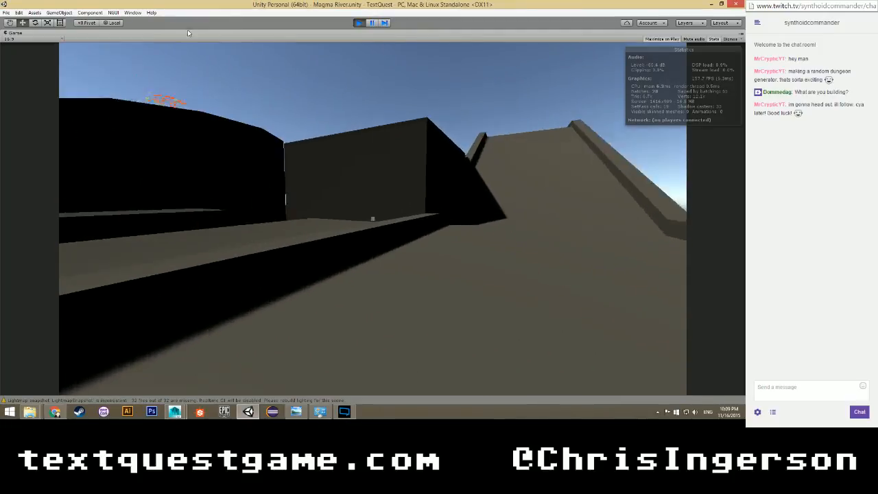
{"action": "key", "text": "w"}
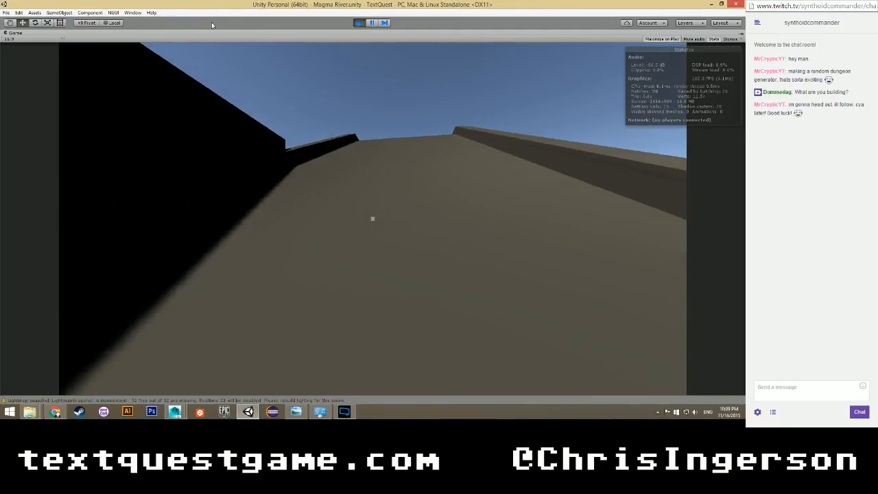
{"action": "key", "text": "w"}
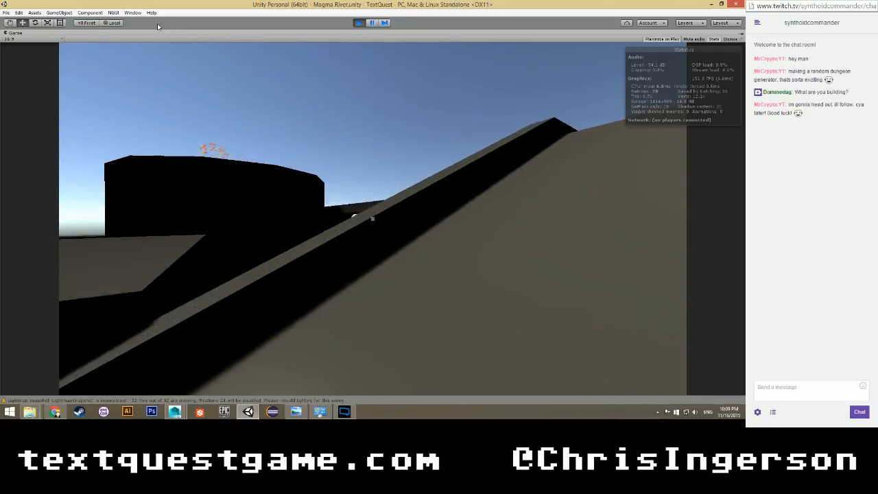
{"action": "key", "text": "w"}
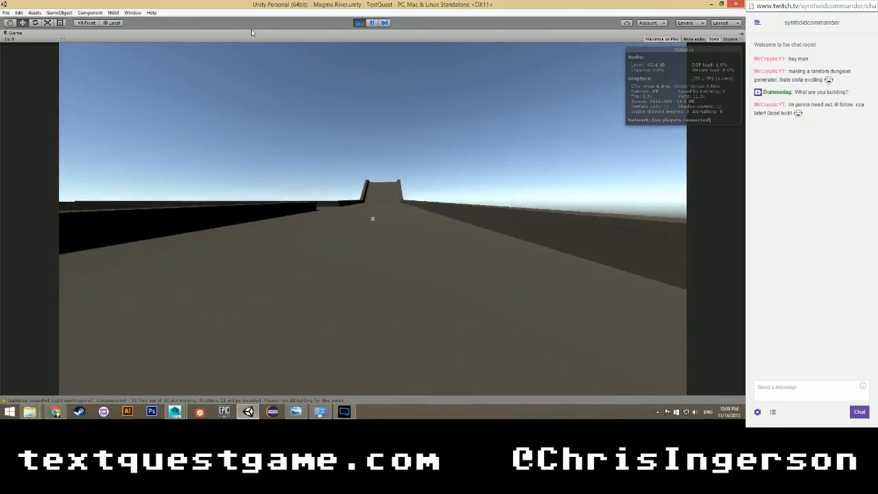
{"action": "key", "text": "w"}
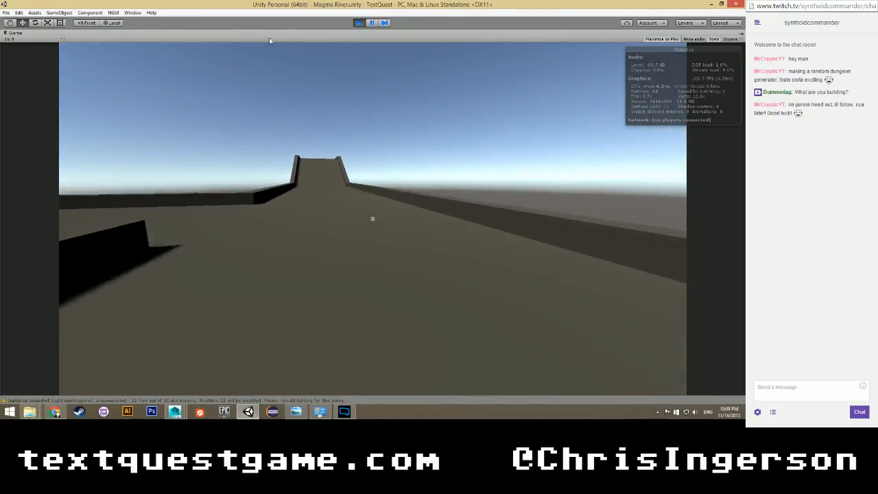
{"action": "key", "text": "w"}
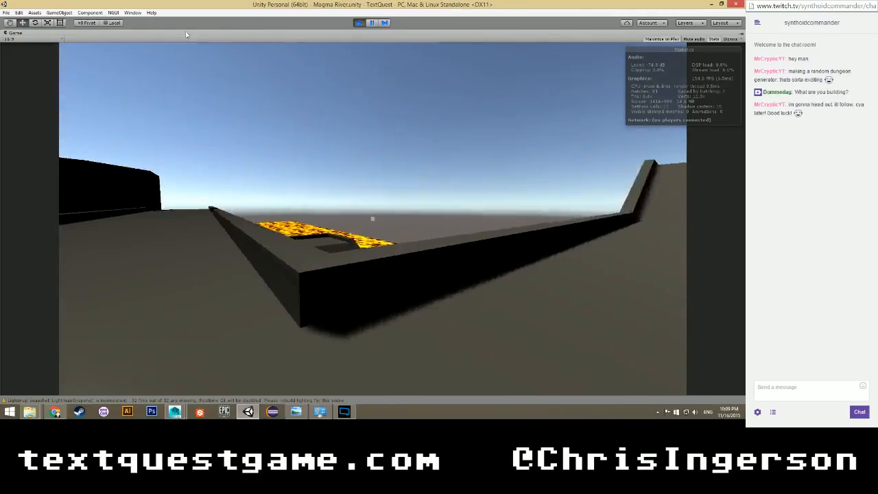
Walk the Hero along the railed walkway past the large round tower and inspect the broken edge above the magma.
{"action": "key", "text": "w"}
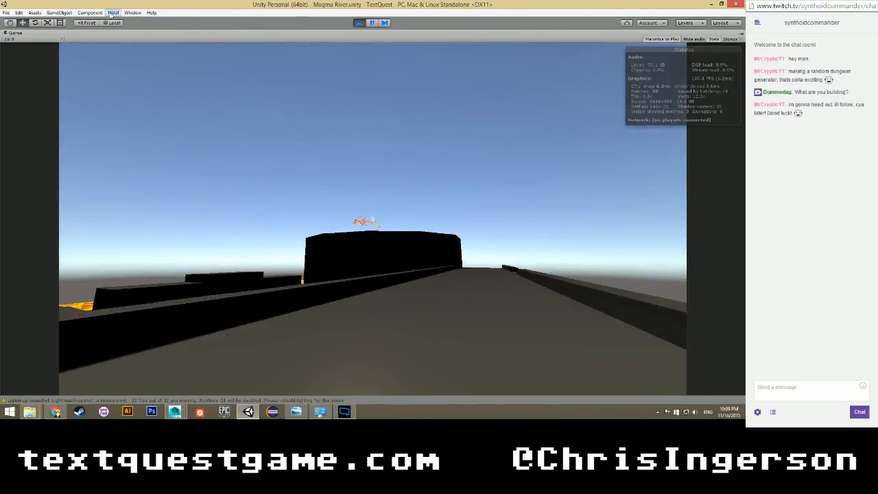
{"action": "key", "text": "w"}
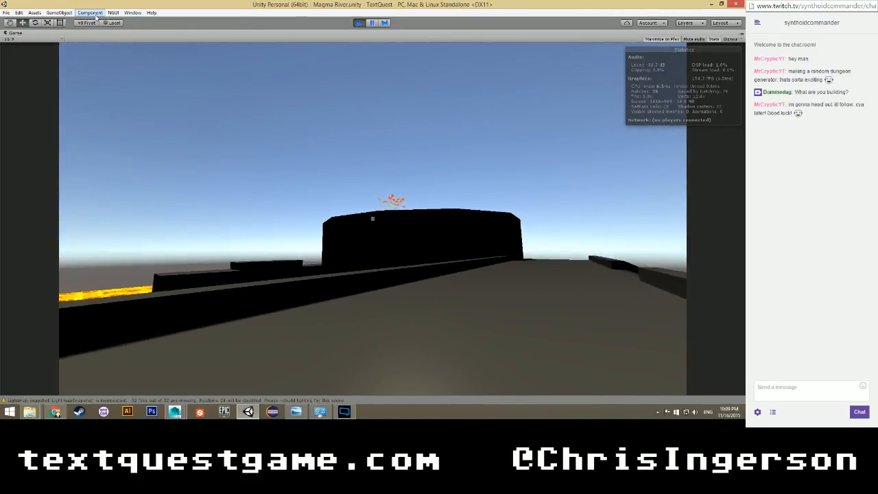
{"action": "key", "text": "w"}
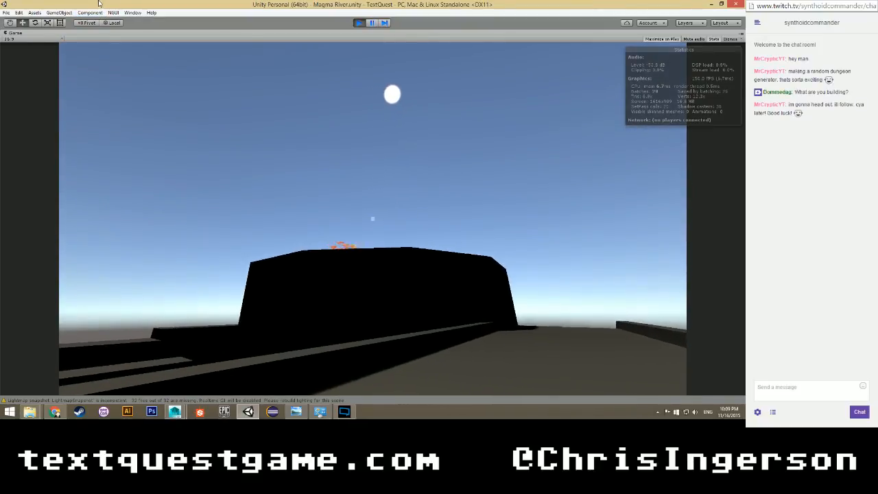
{"action": "key", "text": "w"}
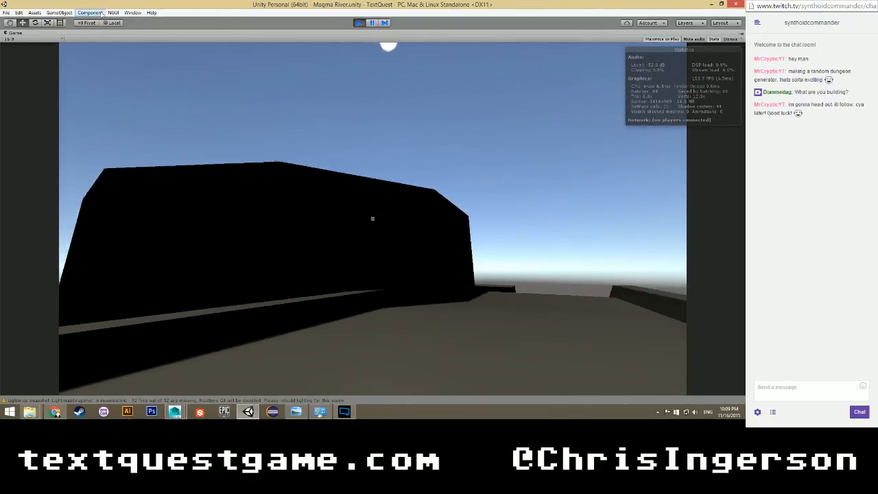
{"action": "key", "text": "w"}
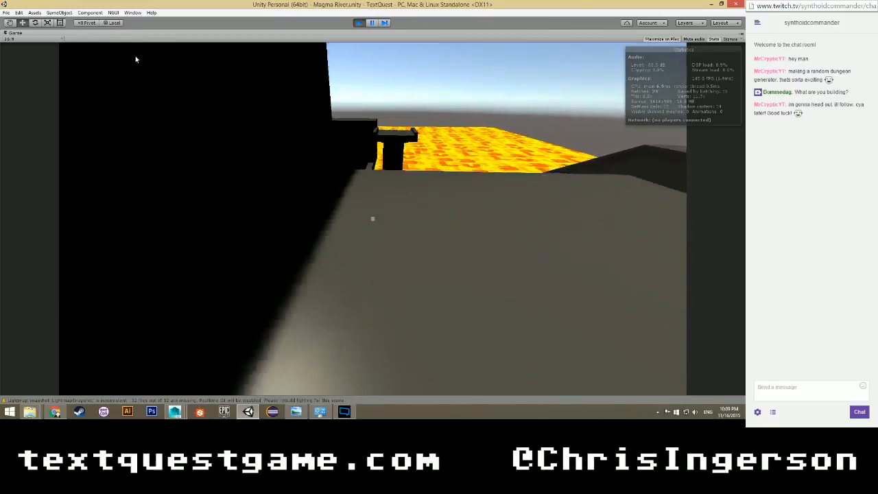
{"action": "key", "text": "w"}
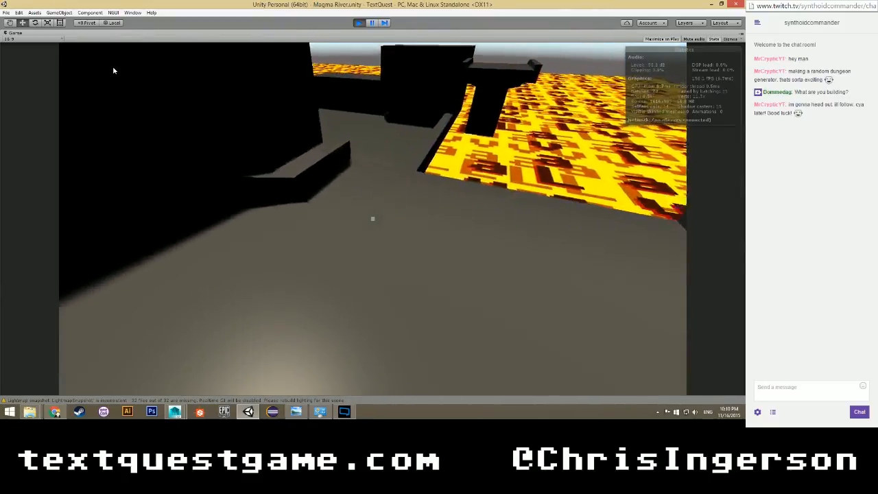
{"action": "key", "text": "w"}
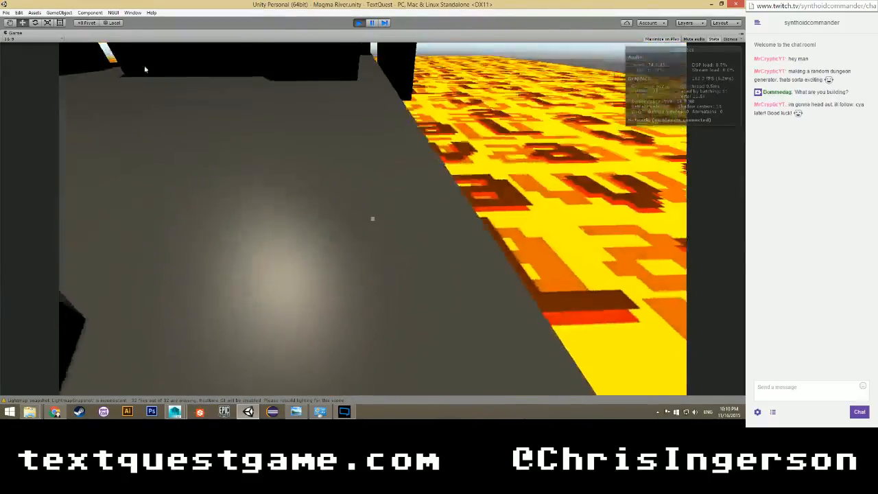
Explore the lower ground between the high walls, examining the overhanging walkways and the passages between the blocks.
{"action": "key", "text": "w"}
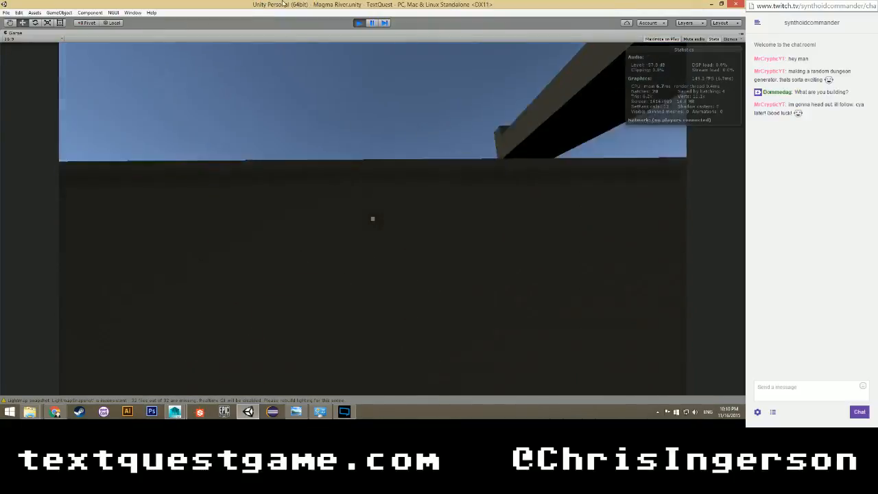
{"action": "key", "text": "w"}
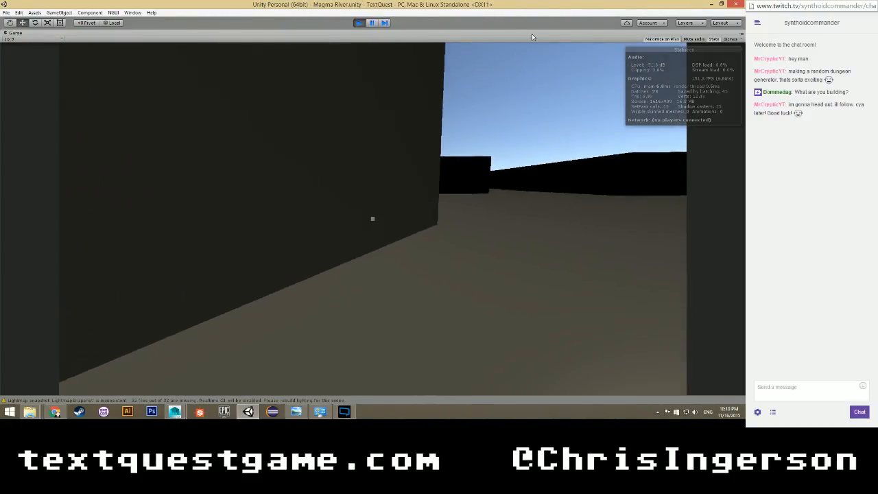
{"action": "key", "text": "w"}
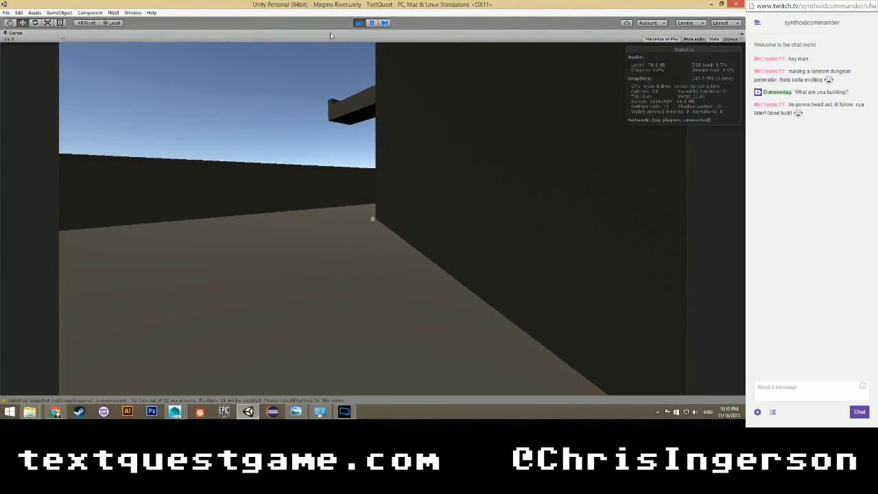
{"action": "key", "text": "w"}
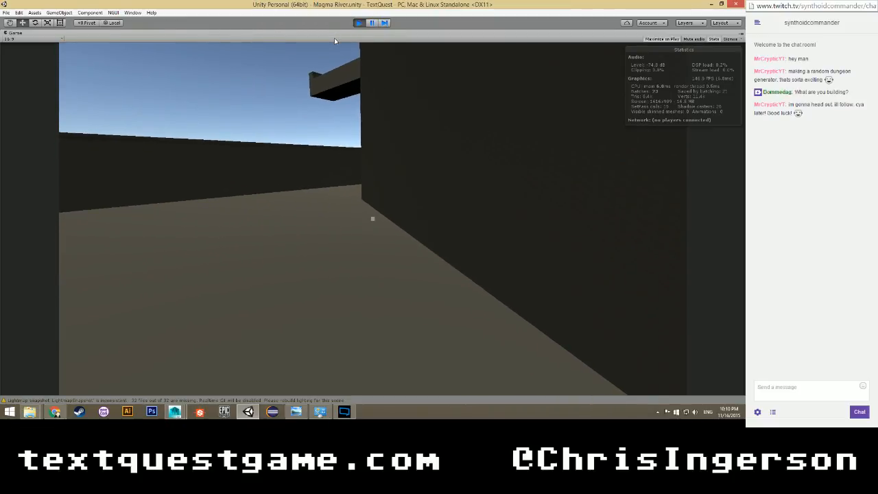
{"action": "key", "text": "w"}
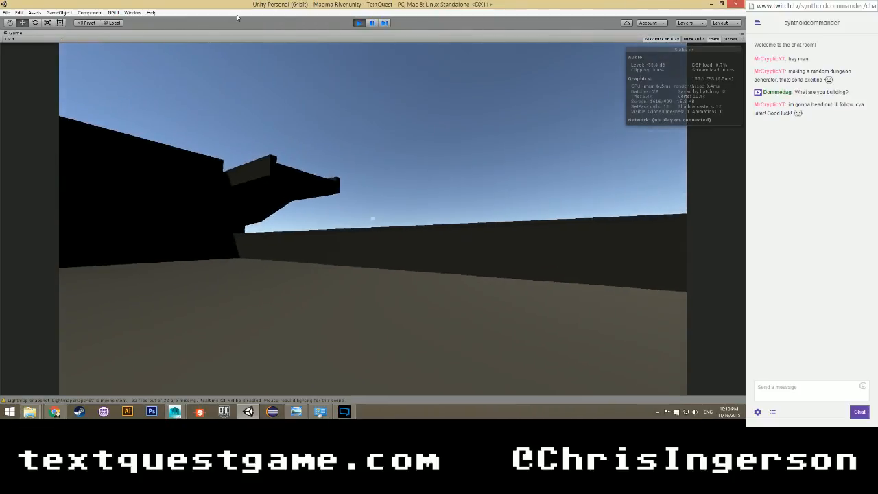
{"action": "key", "text": "w"}
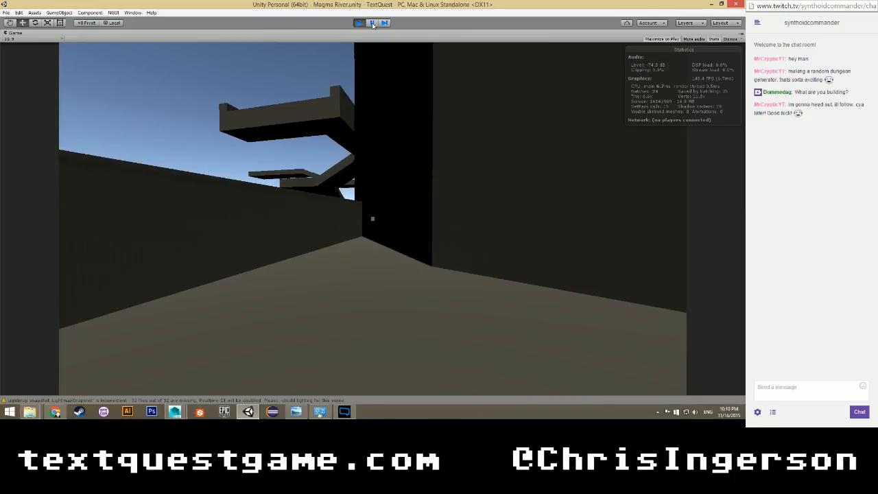
{"action": "key", "text": "w"}
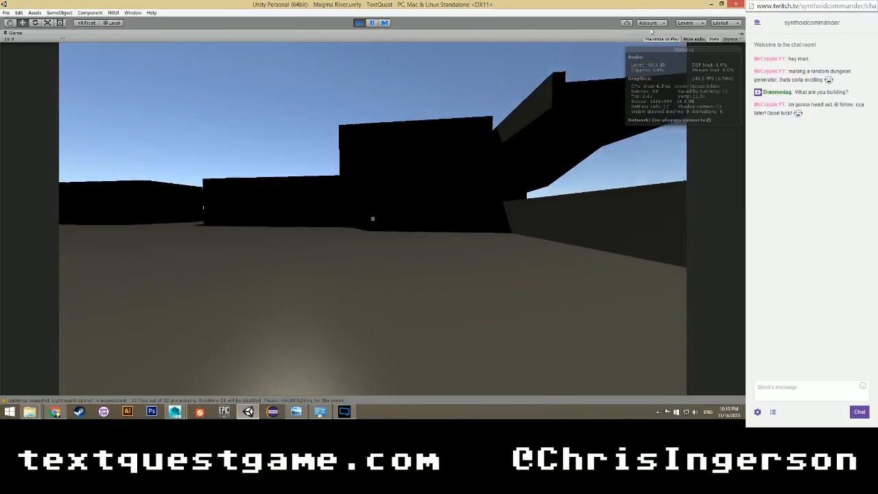
{"action": "key", "text": "w"}
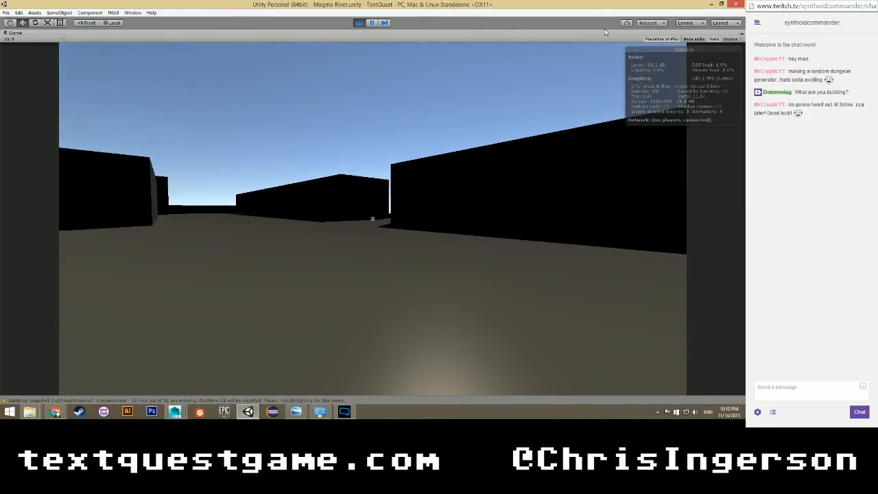
{"action": "key", "text": "w"}
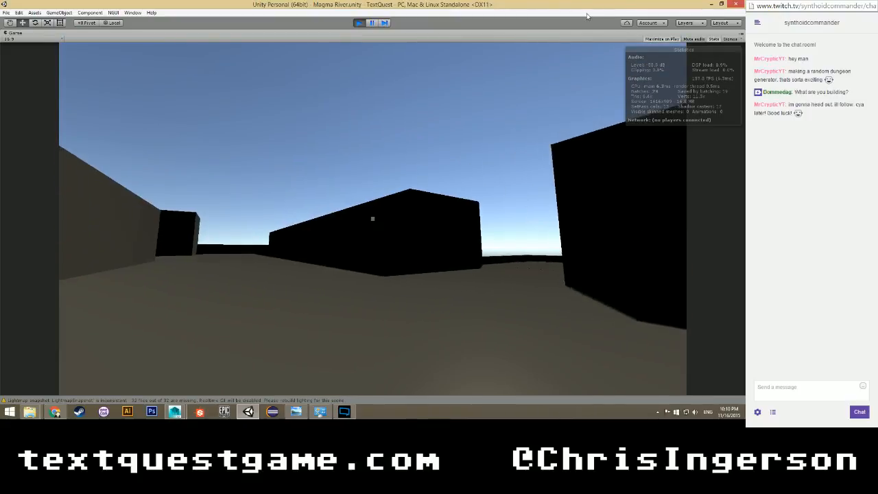
Walk the Hero through the wall passage and up the railed ramp beside the high wall to the overlook.
{"action": "key", "text": "w"}
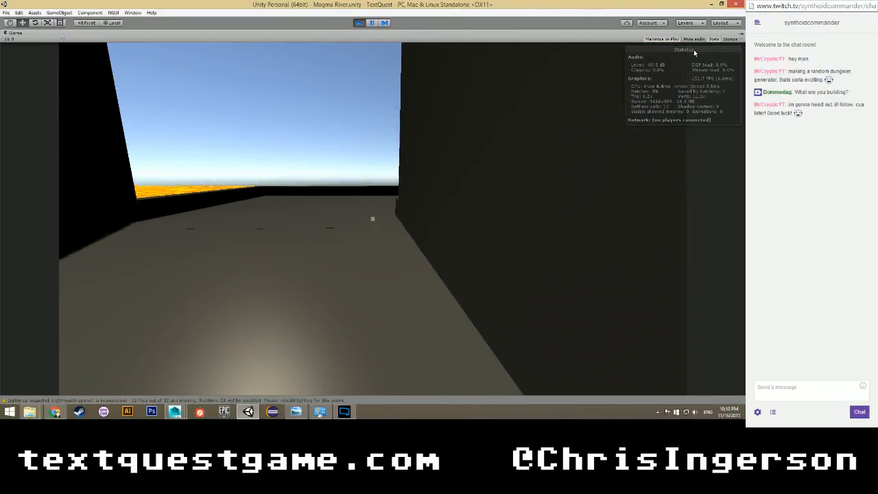
{"action": "key", "text": "w"}
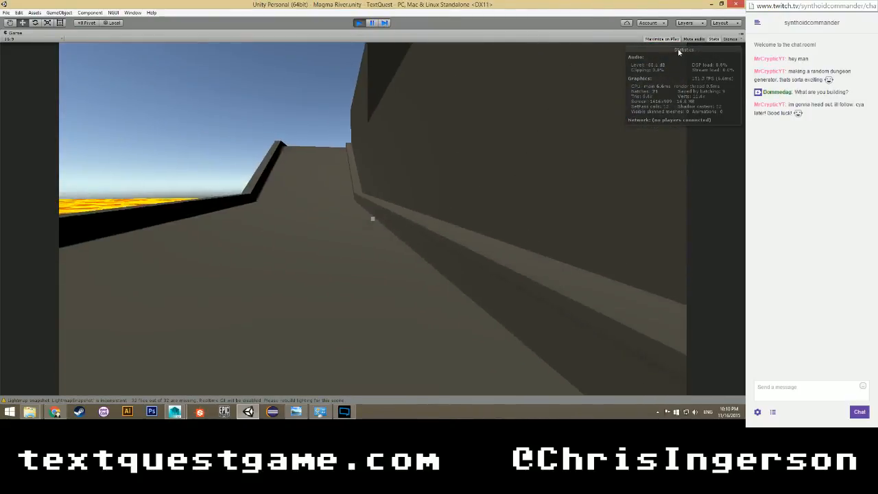
{"action": "key", "text": "w"}
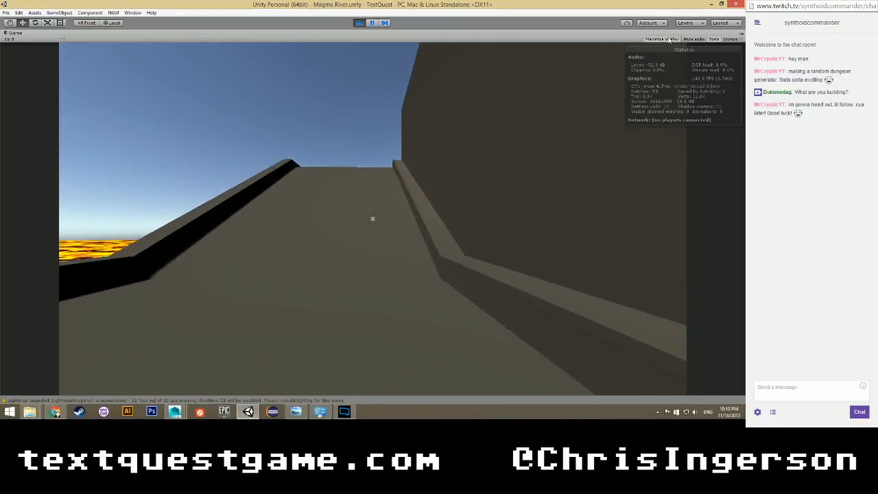
{"action": "key", "text": "w"}
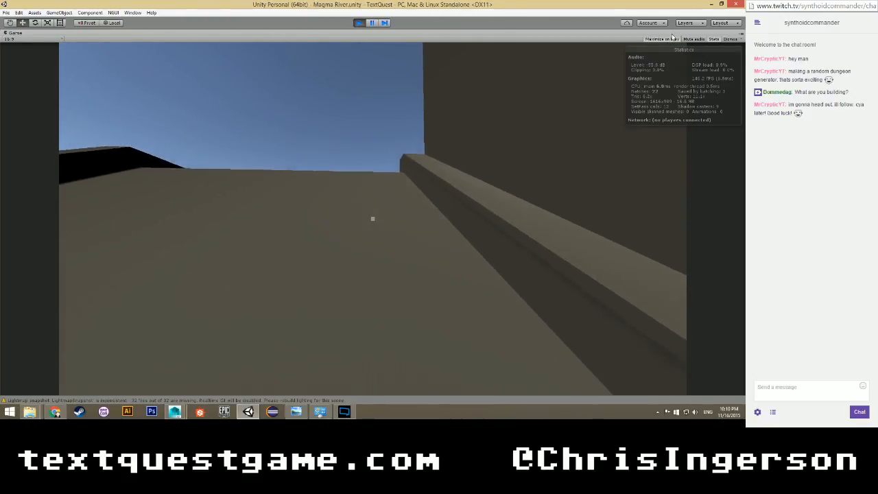
{"action": "key", "text": "w"}
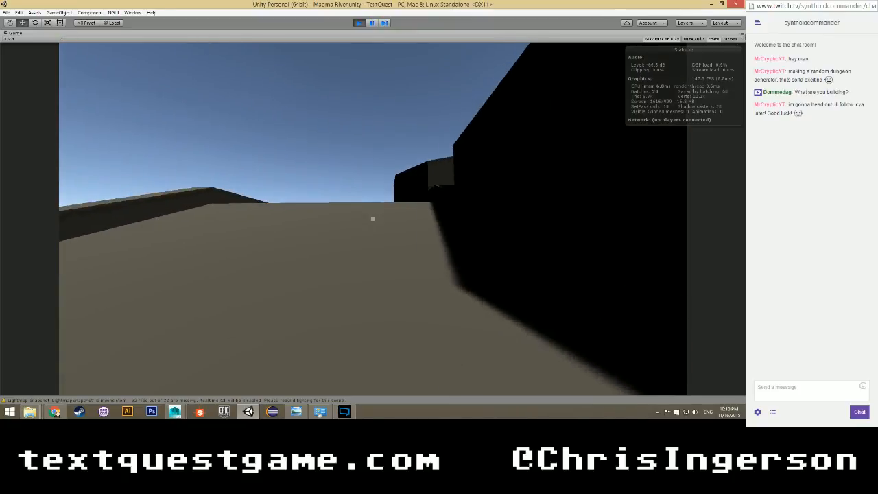
{"action": "key", "text": "w"}
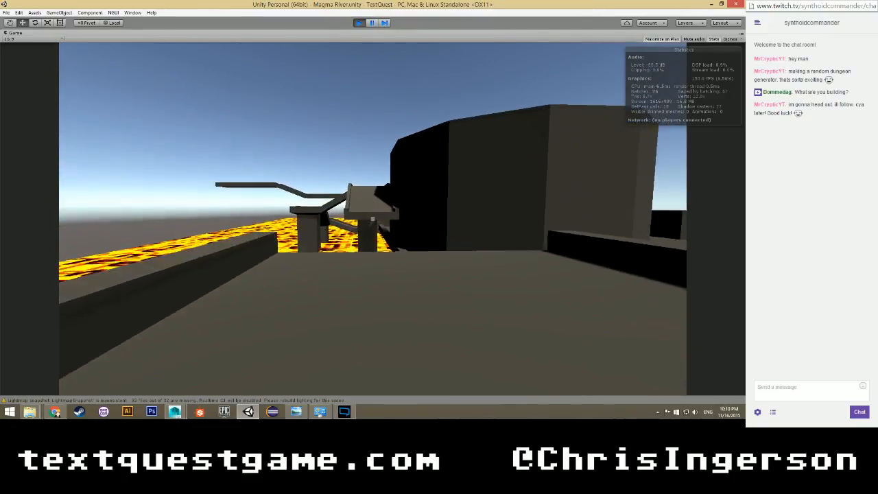
Inspect the overlook's broken gap above the magma, its open edge, and the pillared walkways across from it.
{"action": "key", "text": "w"}
{"action": "key", "text": "w"}
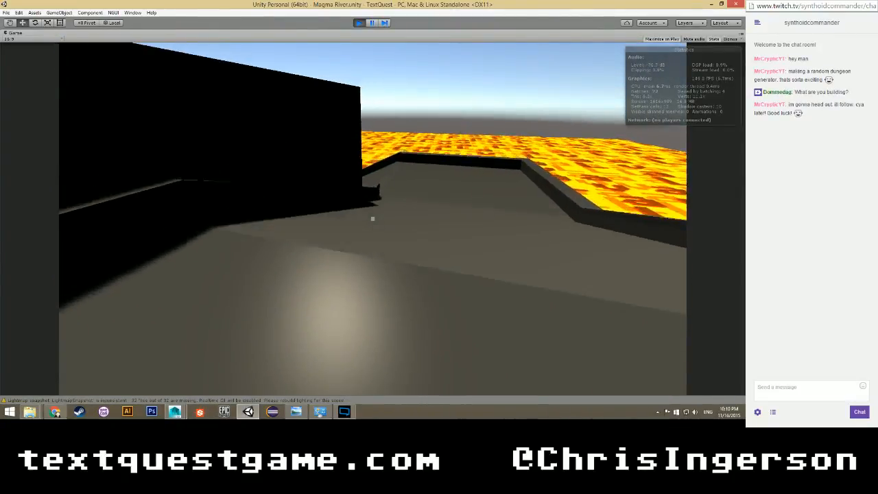
{"action": "key", "text": "w"}
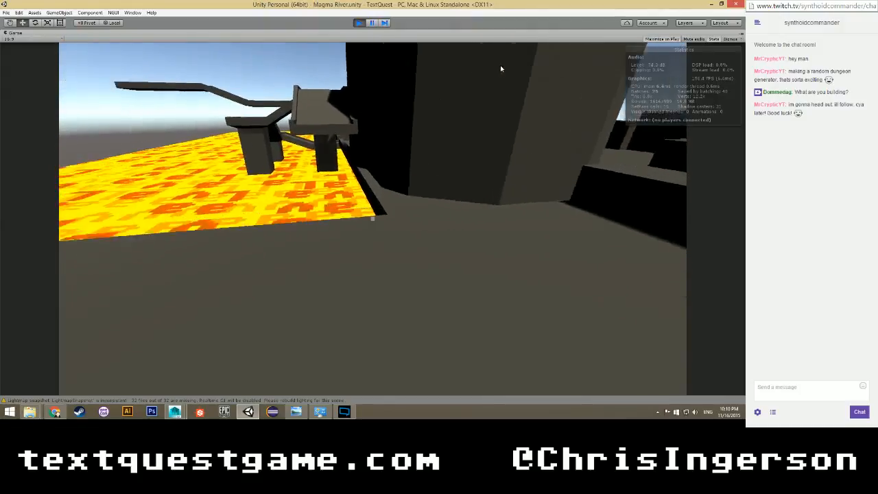
{"action": "key", "text": "w"}
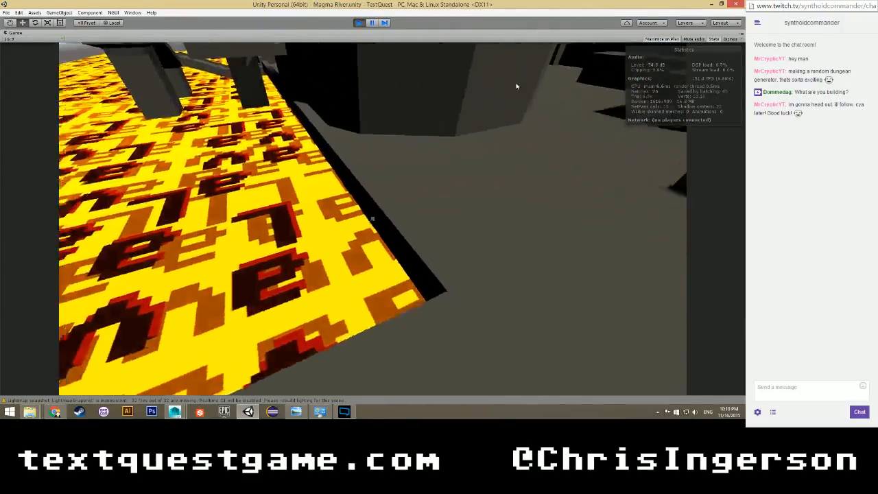
{"action": "key", "text": "w"}
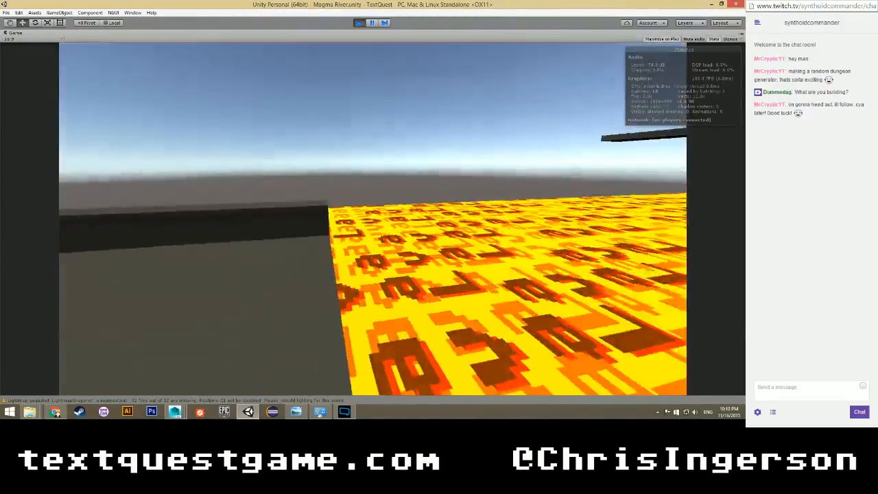
{"action": "key", "text": "w"}
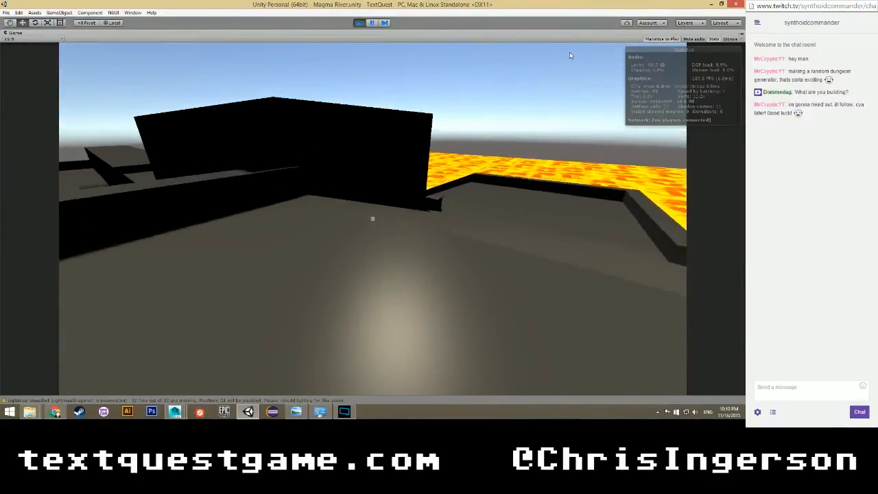
{"action": "key", "text": "w"}
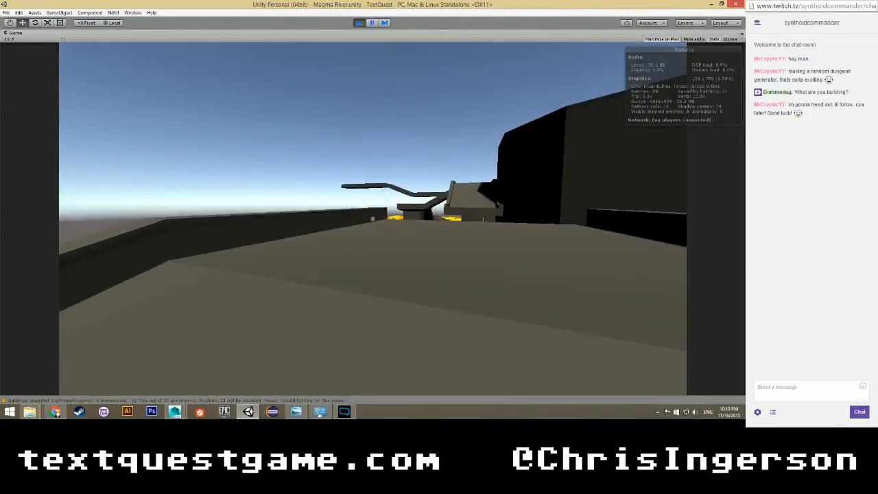
Walk the Hero along the railed walkway past the round tower to the magma's edge, end the playtest, and clear the object selection.
{"action": "key", "text": "w"}
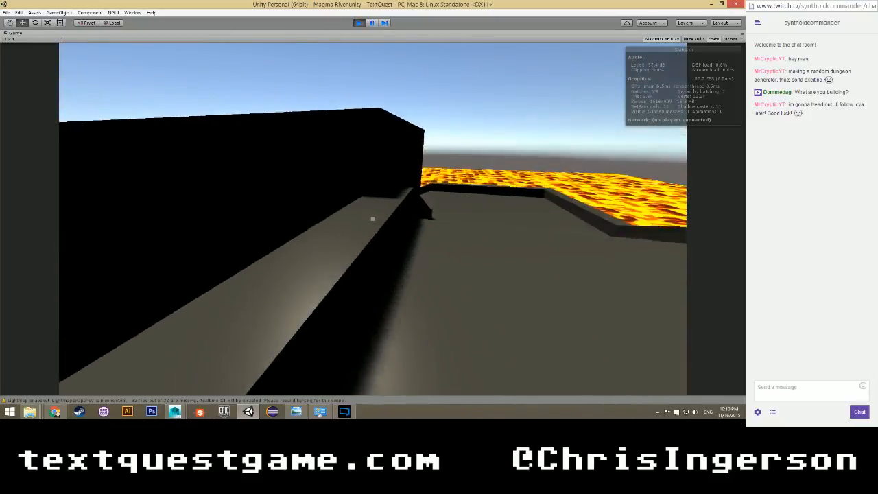
{"action": "key", "text": "w"}
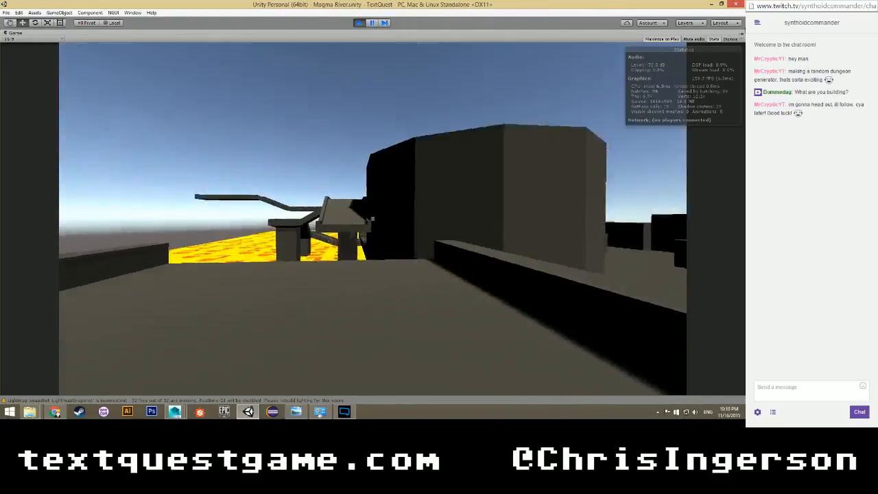
{"action": "key", "text": "w"}
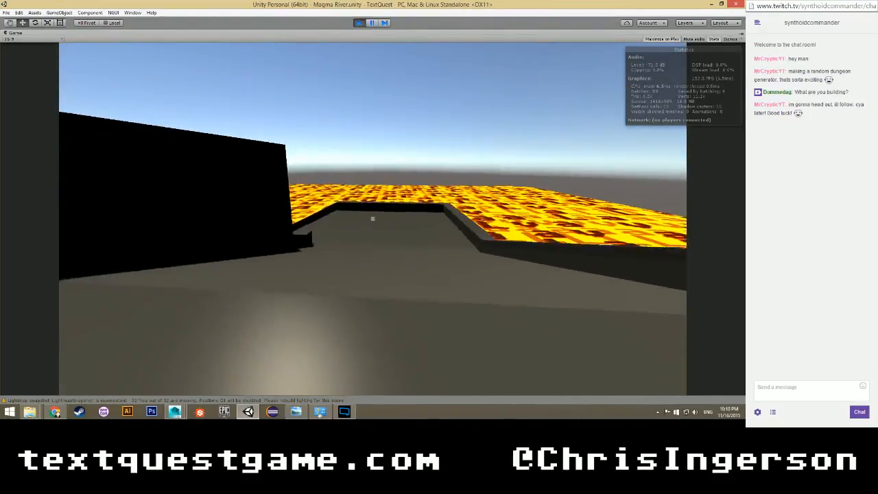
{"action": "key", "text": "w"}
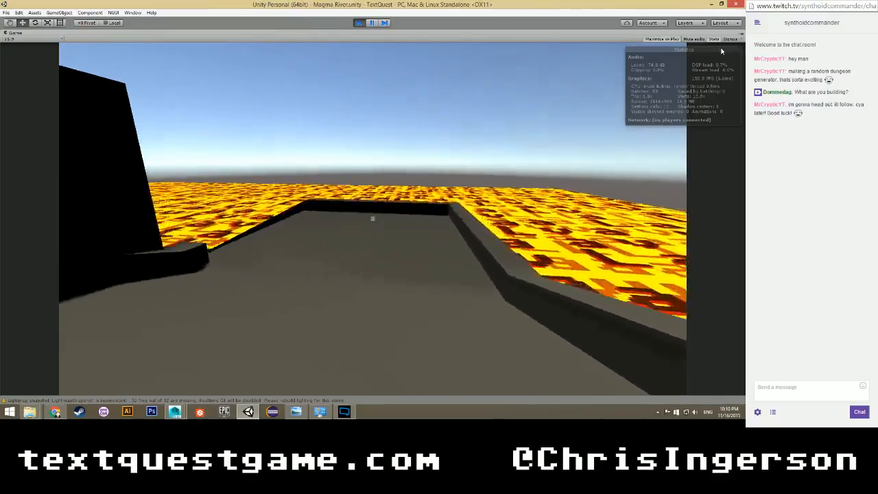
{"action": "key", "text": "ctrl+p"}
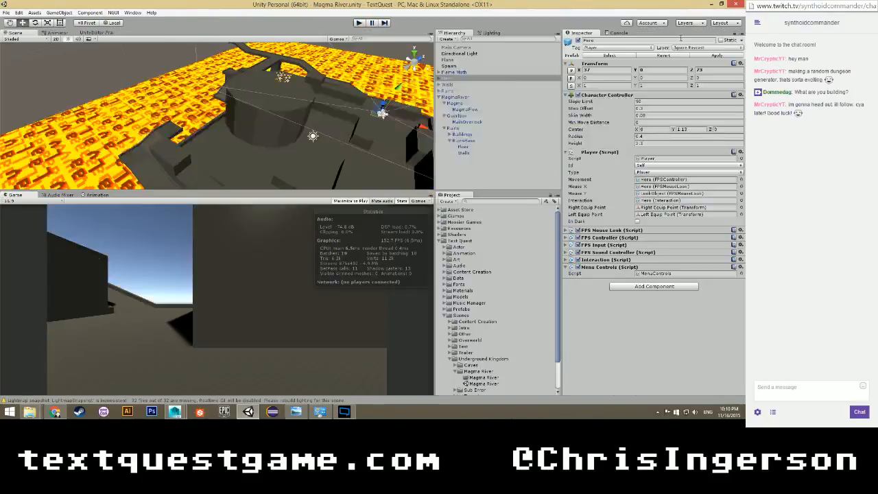
{"action": "left_click", "coordinate": [508, 179]}
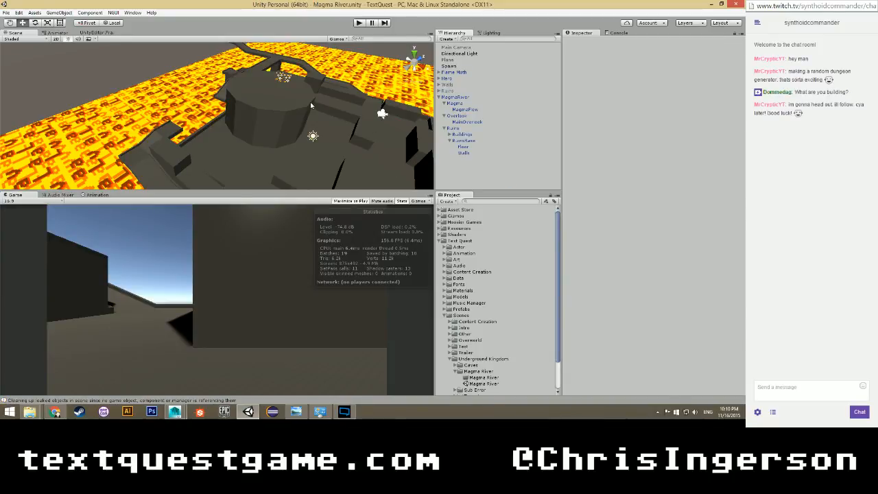
In Maya LT, select the faces of the overlook's sloped end section beside the round tower and shift them along Z.
{"action": "mouse_move", "coordinate": [174, 411]}
{"action": "left_click", "coordinate": [215, 369]}
{"action": "left_click_drag", "start_coordinate": [226, 247], "coordinate": [322, 220], "text": "alt"}
{"action": "scroll", "coordinate": [378, 231], "scroll_direction": "up", "scroll_amount": 5}
{"action": "left_click_drag", "start_coordinate": [378, 231], "coordinate": [370, 233], "text": "alt"}
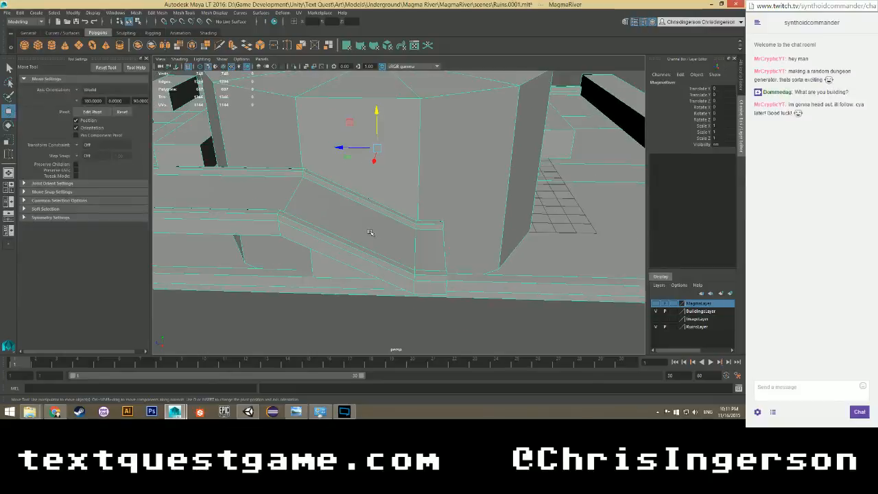
{"action": "left_click", "coordinate": [379, 231]}
{"action": "right_click", "coordinate": [379, 231]}
{"action": "left_click", "coordinate": [380, 236]}
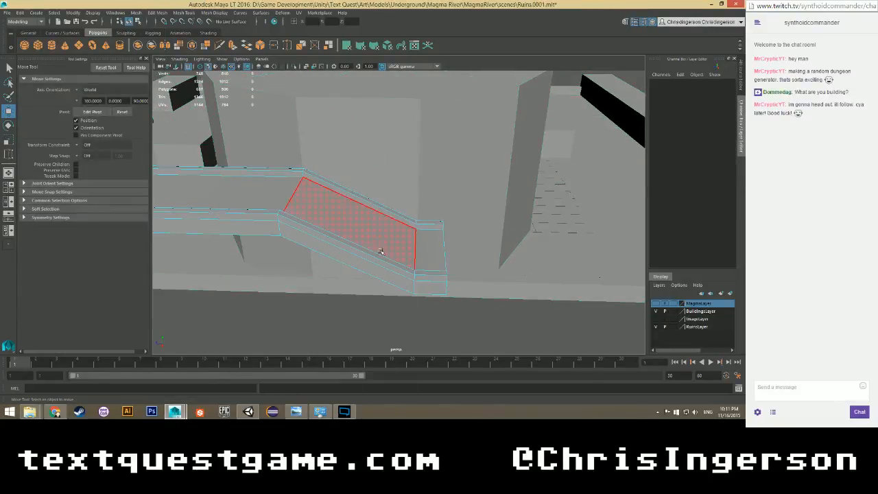
{"action": "left_click_drag", "start_coordinate": [395, 196], "coordinate": [360, 307]}
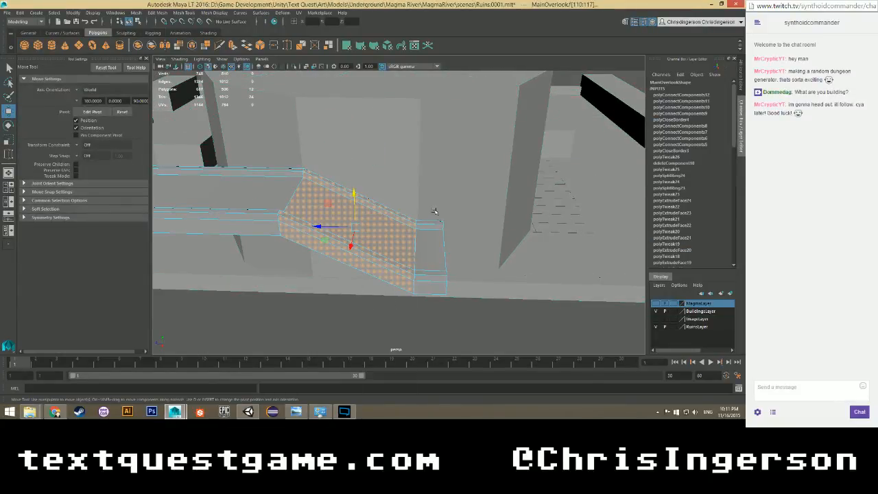
{"action": "left_click_drag", "start_coordinate": [464, 332], "coordinate": [410, 298], "text": "alt"}
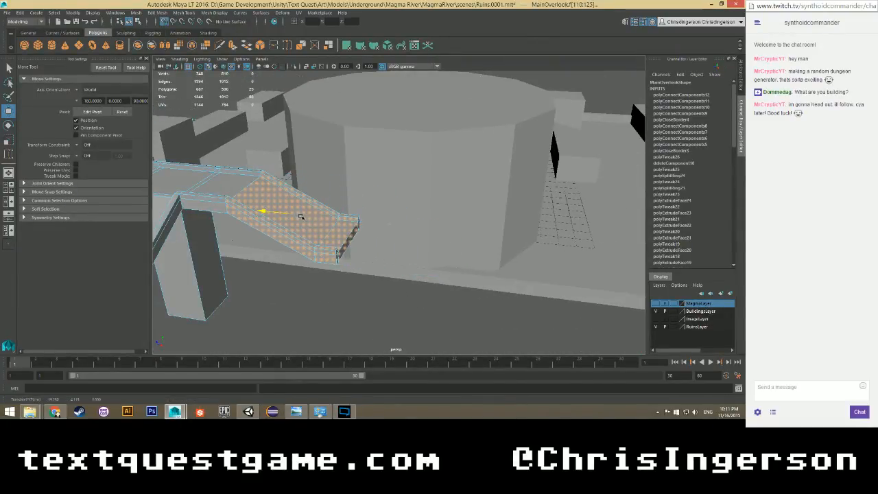
{"action": "left_click_drag", "start_coordinate": [300, 264], "coordinate": [312, 285], "text": "alt"}
Check the overlook walkways around the ruins from several angles, deselect the faces, and save the scene.
{"action": "left_click_drag", "start_coordinate": [321, 298], "coordinate": [434, 202], "text": "alt"}
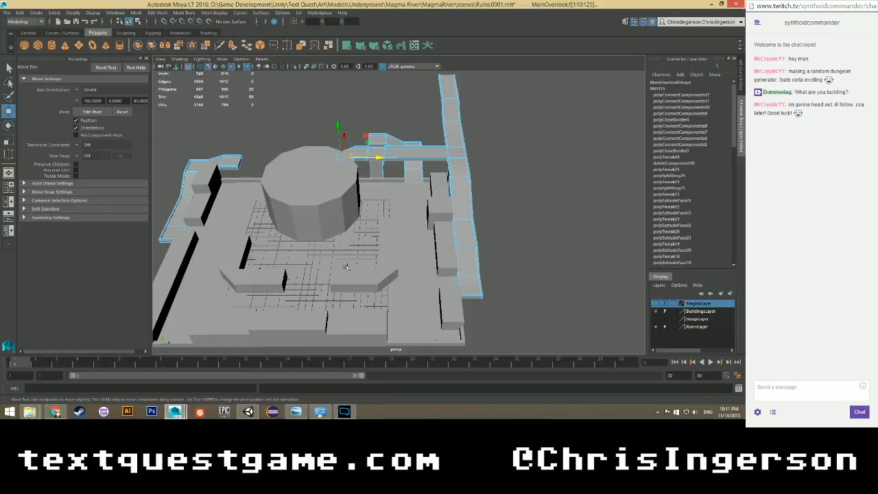
{"action": "scroll", "coordinate": [359, 260], "scroll_direction": "up", "scroll_amount": 3}
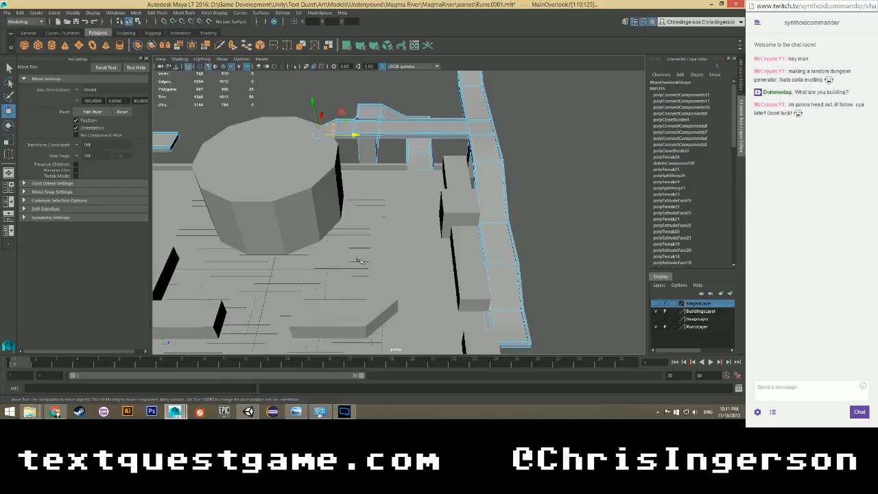
{"action": "scroll", "coordinate": [360, 260], "scroll_direction": "down", "scroll_amount": 3}
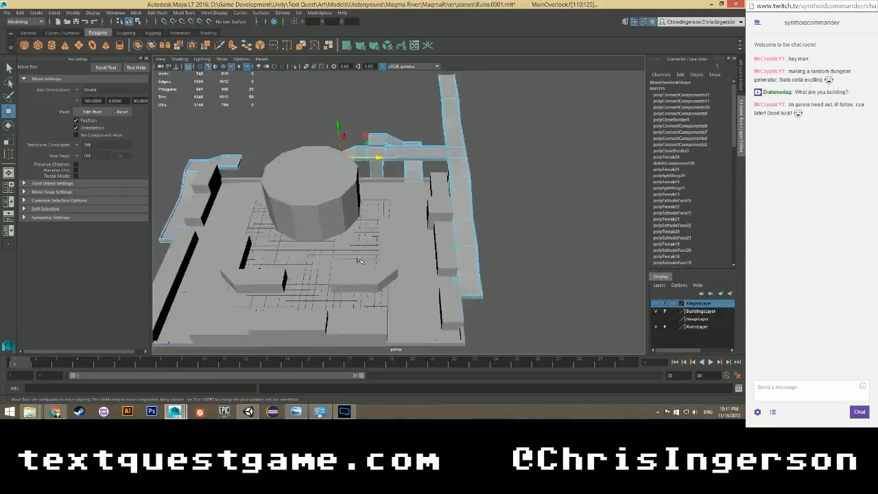
{"action": "scroll", "coordinate": [359, 260], "scroll_direction": "up", "scroll_amount": 3}
{"action": "left_click_drag", "start_coordinate": [359, 260], "coordinate": [304, 263], "text": "alt"}
{"action": "scroll", "coordinate": [299, 244], "scroll_direction": "up", "scroll_amount": 3}
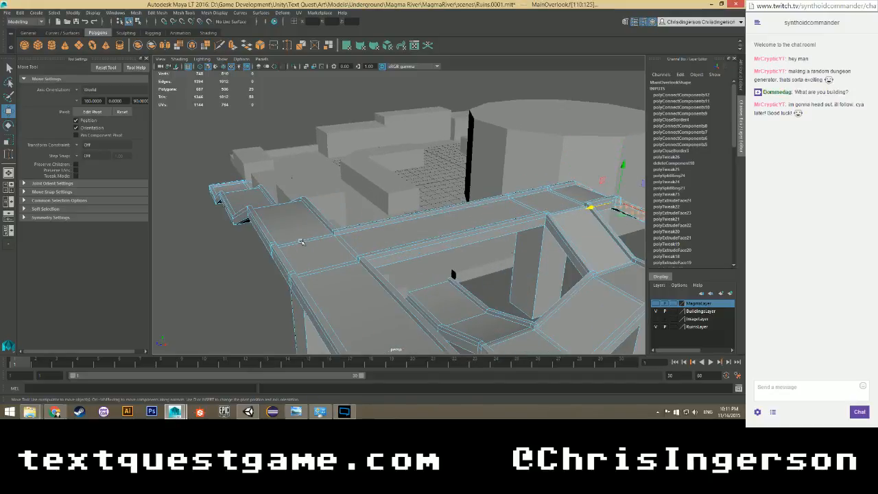
{"action": "scroll", "coordinate": [300, 243], "scroll_direction": "down", "scroll_amount": 3}
{"action": "left_click", "coordinate": [277, 258]}
{"action": "left_click_drag", "start_coordinate": [265, 282], "coordinate": [370, 239], "text": "alt"}
{"action": "key", "text": "ctrl+s"}
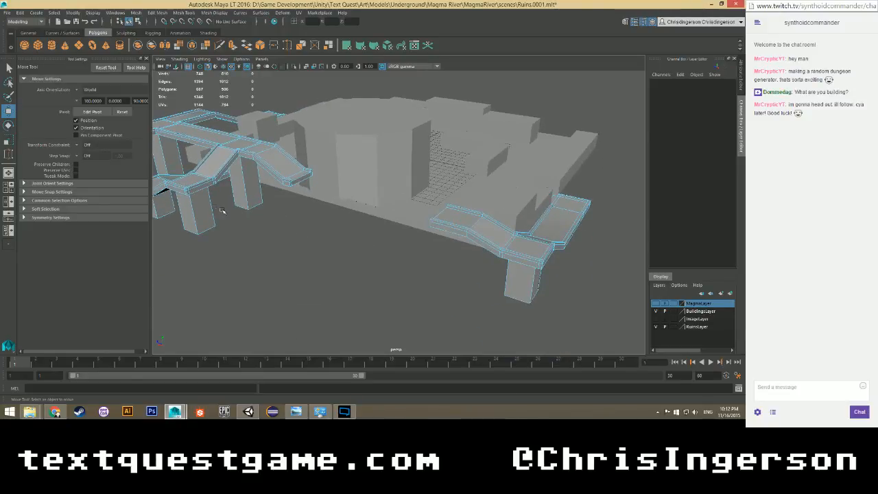
Show the magma layer and place a new polygon cube on the magma in front of the ruins at X 22, Z -11.
{"action": "left_click", "coordinate": [655, 304]}
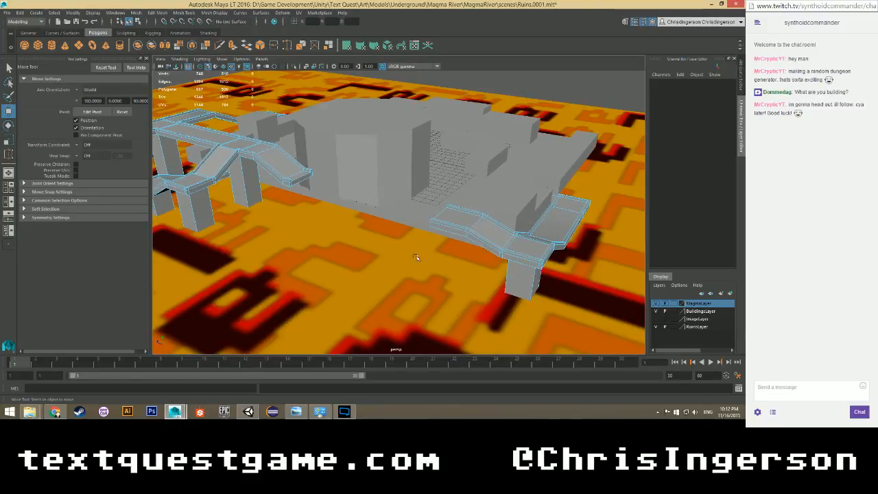
{"action": "right_click_drag", "start_coordinate": [415, 256], "coordinate": [368, 248], "text": "alt"}
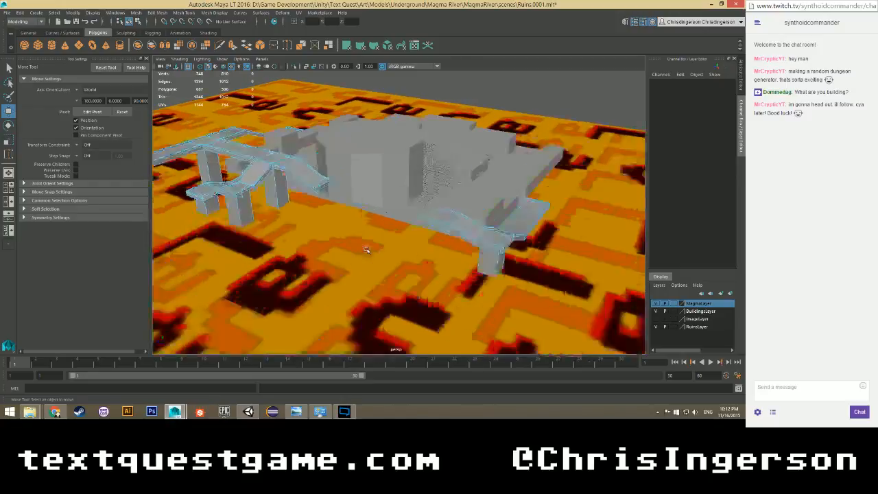
{"action": "left_click", "coordinate": [38, 45]}
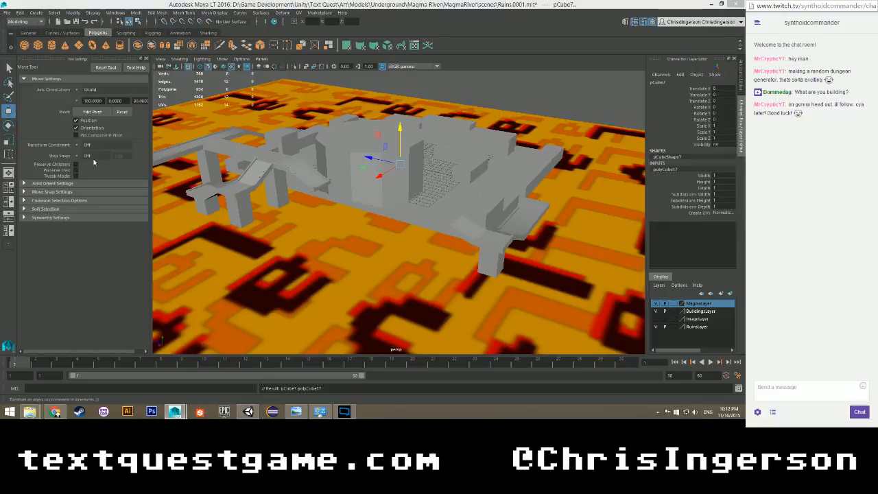
{"action": "left_click_drag", "start_coordinate": [383, 176], "coordinate": [375, 184]}
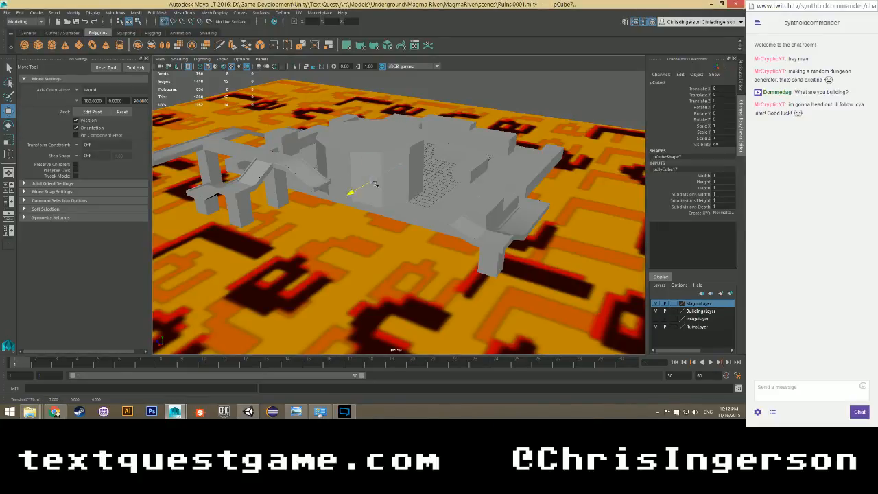
{"action": "left_click_drag", "start_coordinate": [334, 216], "coordinate": [291, 208]}
{"action": "scroll", "coordinate": [376, 245], "scroll_direction": "up", "scroll_amount": 5}
{"action": "scroll", "coordinate": [417, 240], "scroll_direction": "down", "scroll_amount": 3}
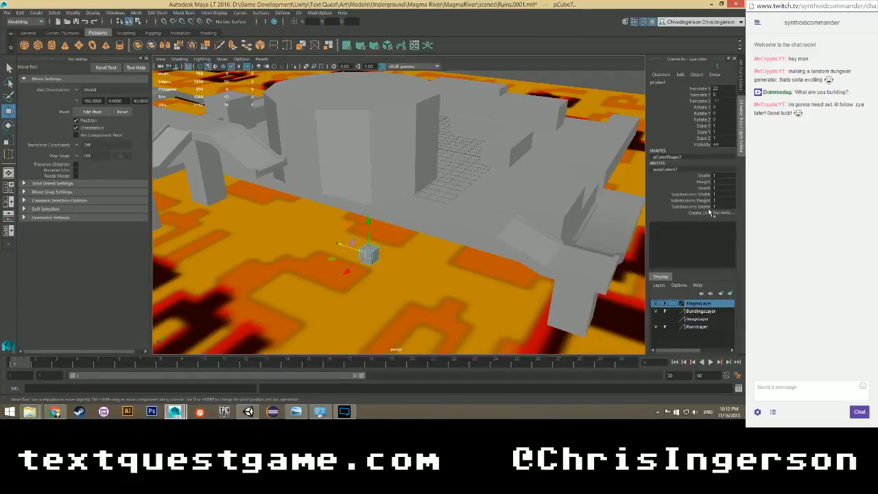
Set the new cube's width and height to 3 and enlarge its depth to match.
{"action": "left_click", "coordinate": [667, 169]}
{"action": "left_click", "coordinate": [720, 175]}
{"action": "type", "text": "3"}
{"action": "key", "text": "Tab"}
{"action": "type", "text": "3"}
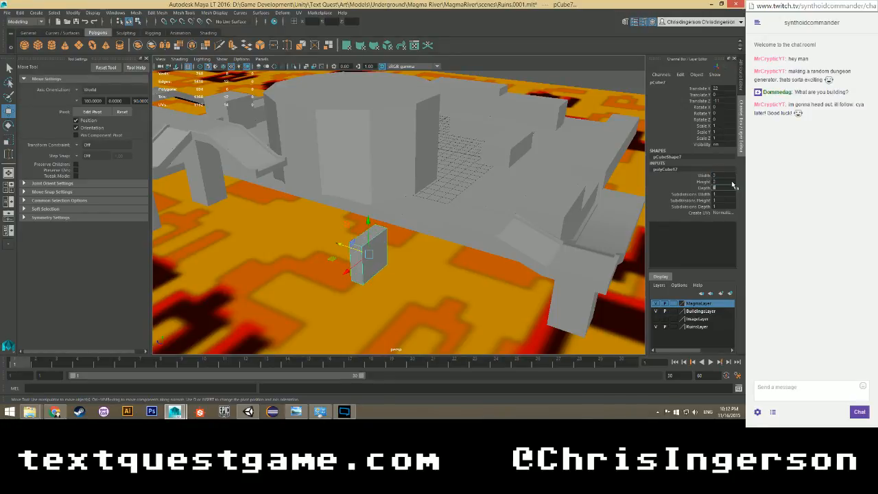
{"action": "key", "text": "Tab"}
{"action": "left_click_drag", "start_coordinate": [548, 247], "coordinate": [391, 288], "text": "alt"}
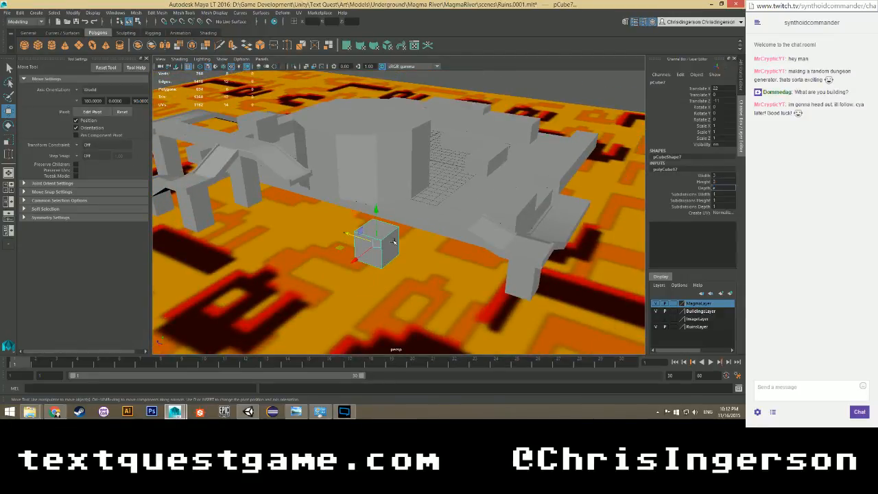
Tilt the cube onto a corner with the Rotate tool and sink it partly into the magma at Y -2.
{"action": "key", "text": "e"}
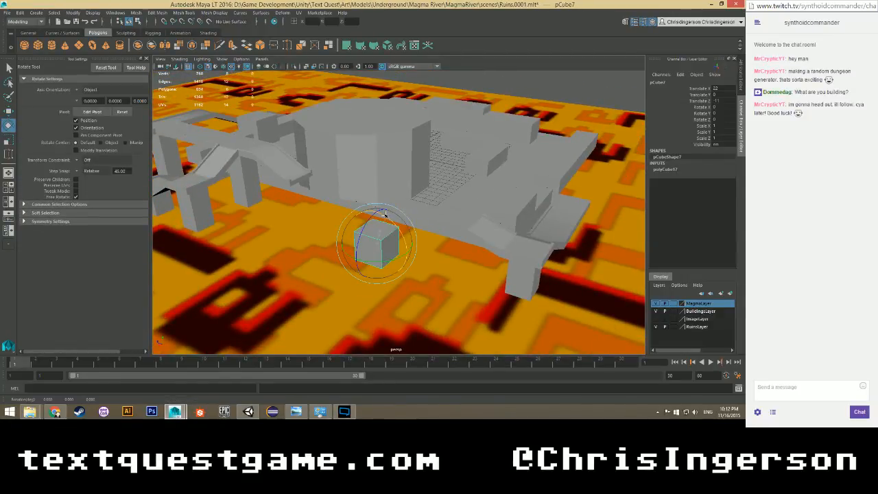
{"action": "left_click_drag", "start_coordinate": [385, 214], "coordinate": [399, 244]}
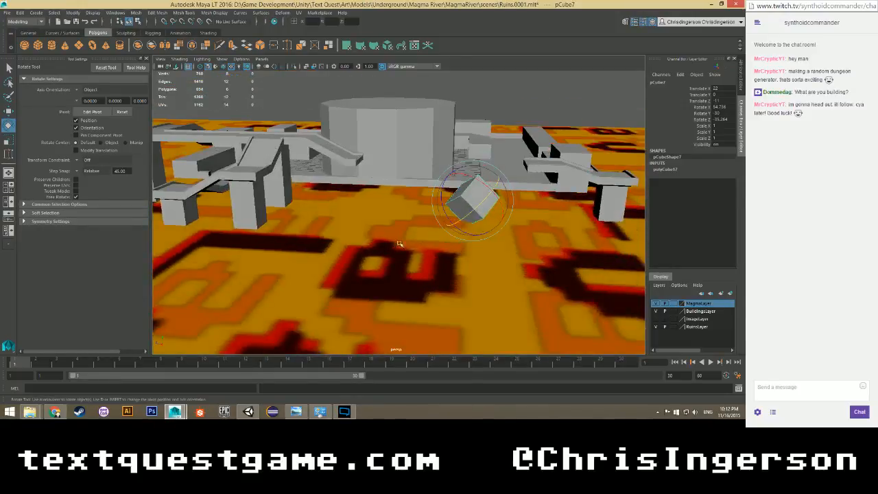
{"action": "scroll", "coordinate": [443, 239], "scroll_direction": "up", "scroll_amount": 3}
{"action": "key", "text": "w"}
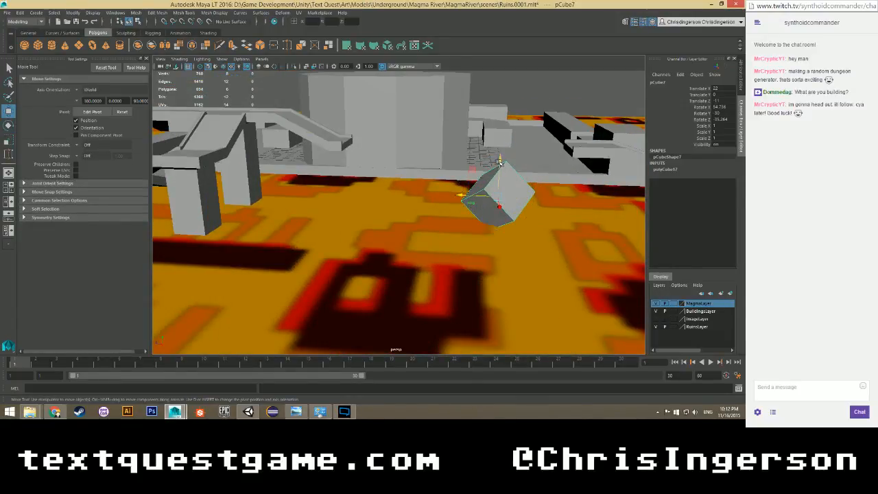
{"action": "left_click_drag", "start_coordinate": [499, 162], "coordinate": [500, 197]}
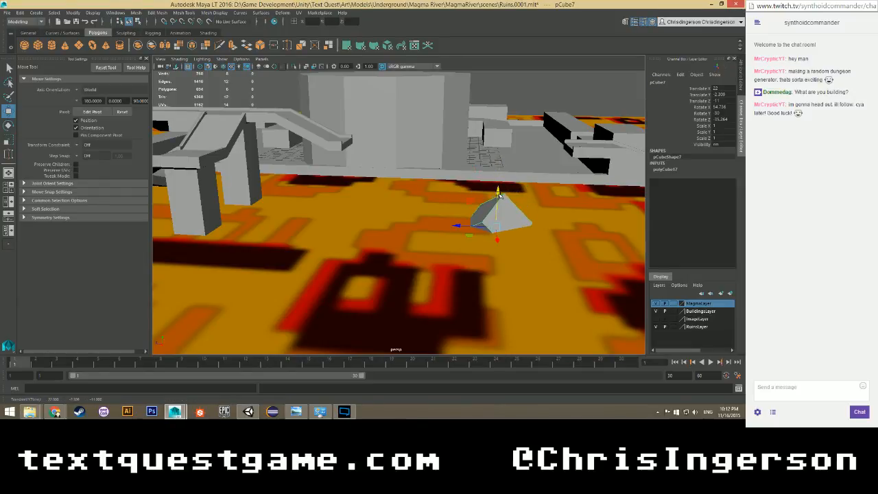
{"action": "key", "text": "ctrl+z"}
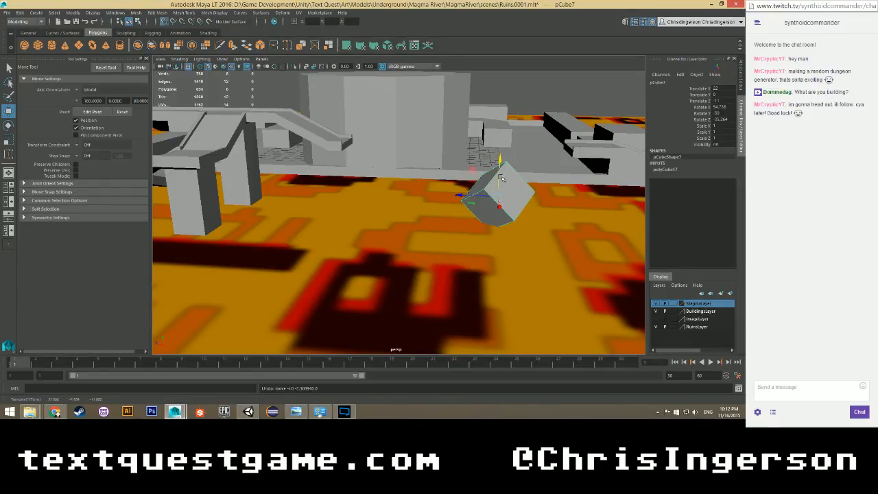
{"action": "left_click_drag", "start_coordinate": [500, 163], "coordinate": [498, 227]}
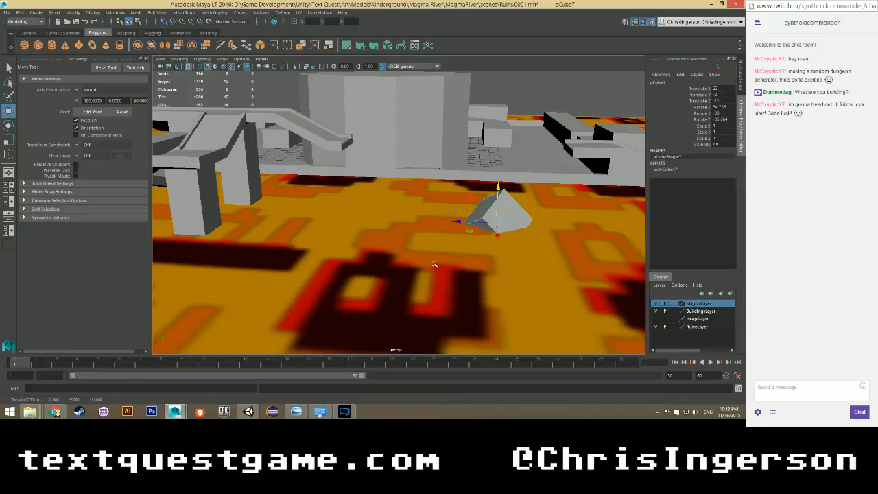
Move the tilted cube farther out from the ruins along X, keeping it partly sunk in the magma.
{"action": "left_click_drag", "start_coordinate": [434, 264], "coordinate": [309, 297], "text": "alt"}
{"action": "right_click_drag", "start_coordinate": [308, 297], "coordinate": [308, 227], "text": "alt"}
{"action": "scroll", "coordinate": [335, 220], "scroll_direction": "up", "scroll_amount": 4}
{"action": "scroll", "coordinate": [346, 229], "scroll_direction": "down", "scroll_amount": 2}
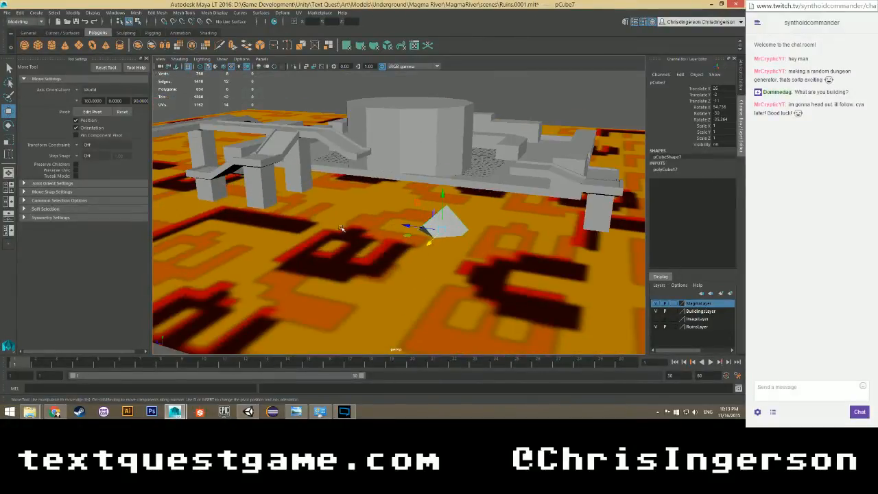
Rename the tilted cube to Rubble and save the scene.
{"action": "mouse_move", "coordinate": [347, 230]}
{"action": "left_mouse_down", "text": "alt"}
{"action": "mouse_move", "coordinate": [370, 243]}
{"action": "mouse_move", "coordinate": [381, 232]}
{"action": "mouse_move", "coordinate": [351, 235]}
{"action": "left_mouse_up", "text": "alt"}
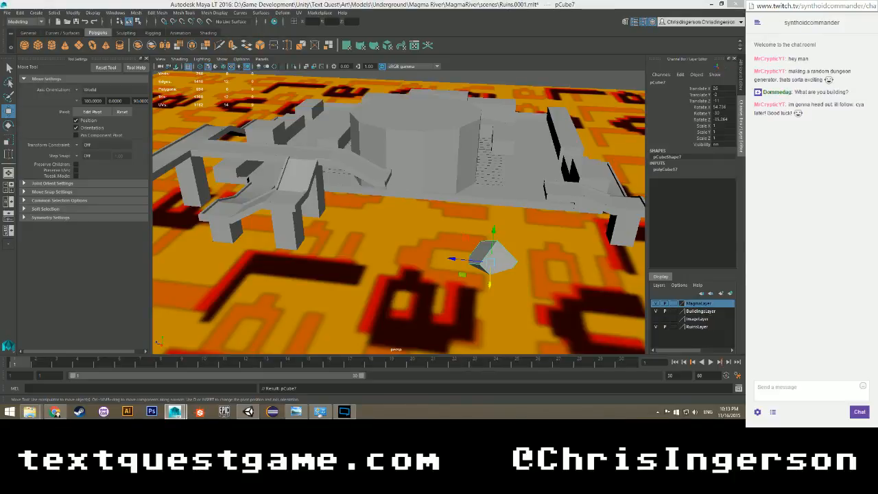
{"action": "key", "text": "Return"}
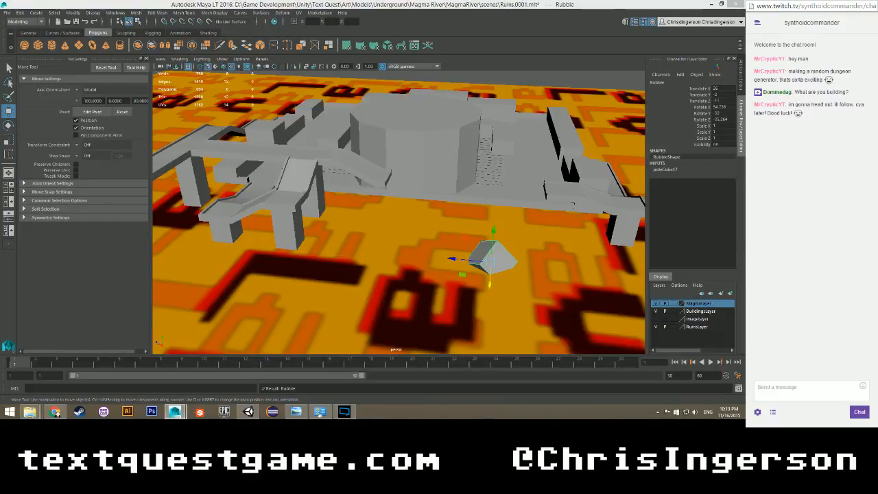
{"action": "key", "text": "ctrl+s"}
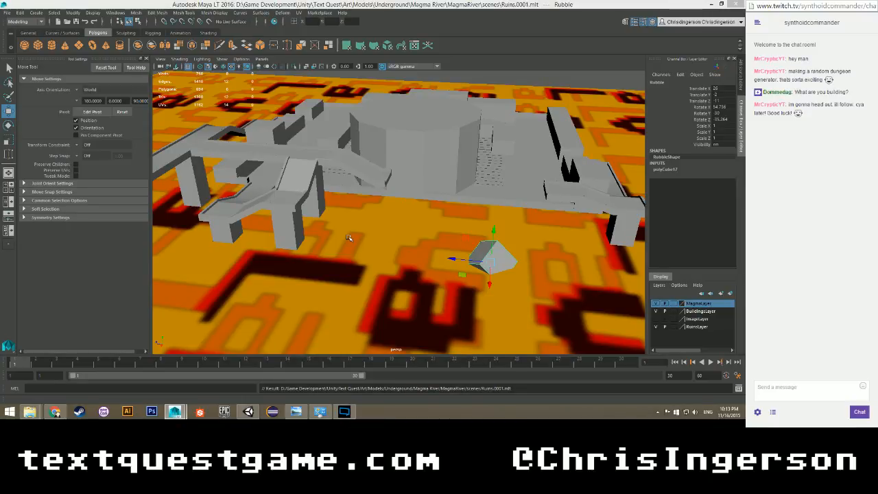
Select the whole MagmaRiver group and export the selection over the existing MagmaRiver.fbx in FBX format.
{"action": "scroll", "coordinate": [419, 238], "scroll_direction": "down", "scroll_amount": 4}
{"action": "scroll", "coordinate": [415, 238], "scroll_direction": "up", "scroll_amount": 4}
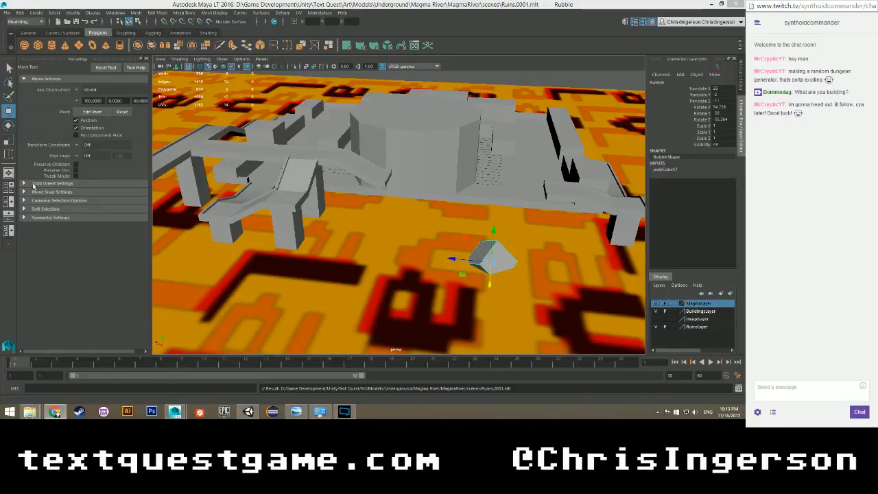
{"action": "left_click", "coordinate": [116, 11]}
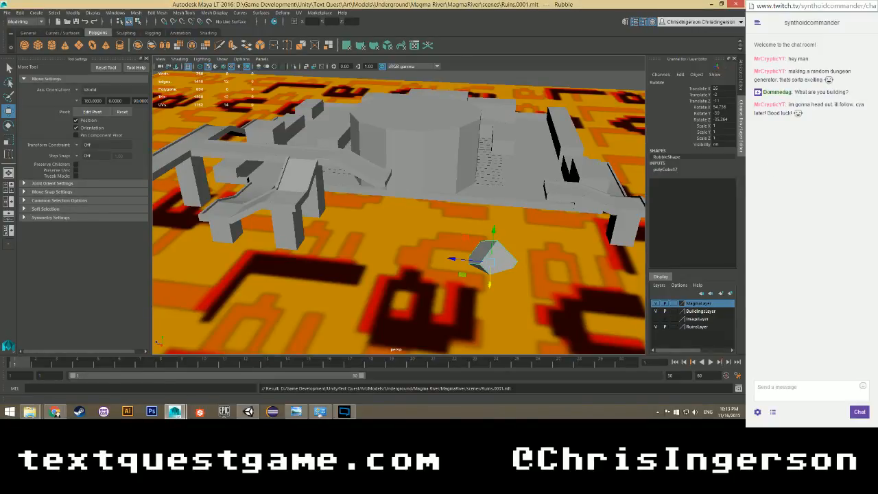
{"action": "key", "text": "Up"}
{"action": "key", "text": "Up"}
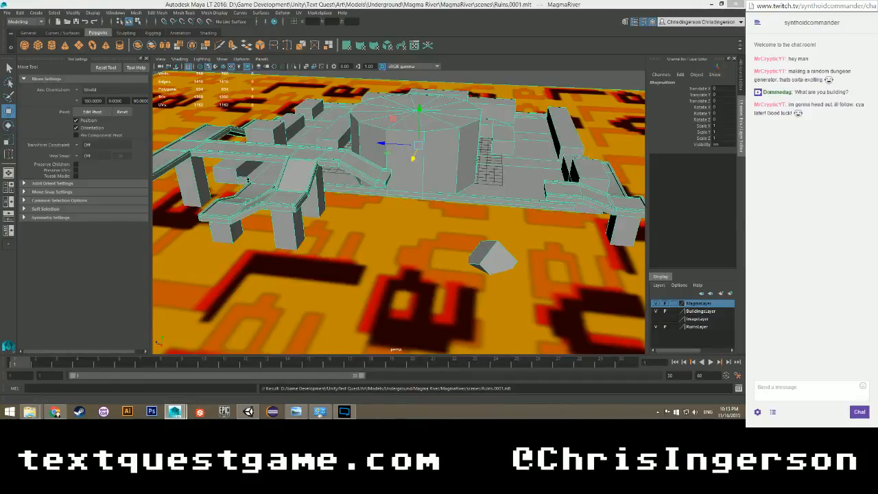
{"action": "left_click", "coordinate": [3, 9]}
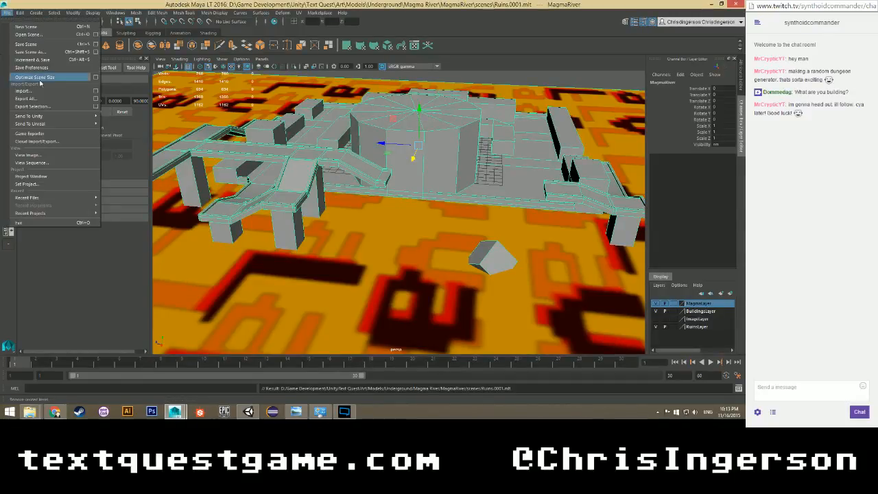
{"action": "left_click", "coordinate": [44, 107]}
{"action": "left_click", "coordinate": [159, 123]}
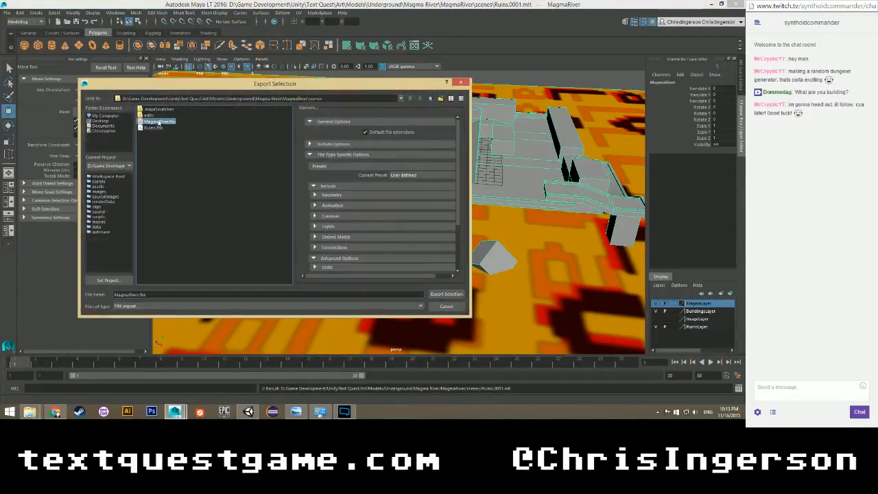
{"action": "left_click", "coordinate": [443, 294]}
{"action": "left_click", "coordinate": [257, 208]}
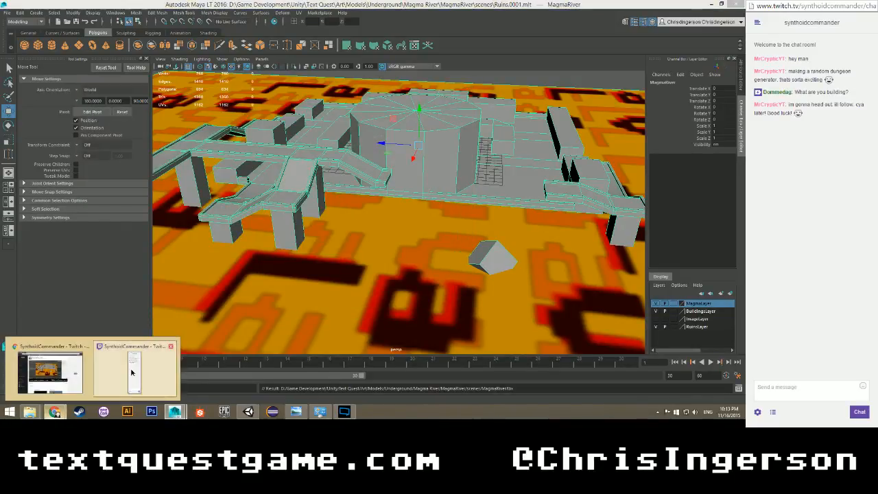
Move MagmaRiver.fbx from the scenes folder into the Unity project's Magma River models folder, replacing the existing file.
{"action": "left_click", "coordinate": [131, 372]}
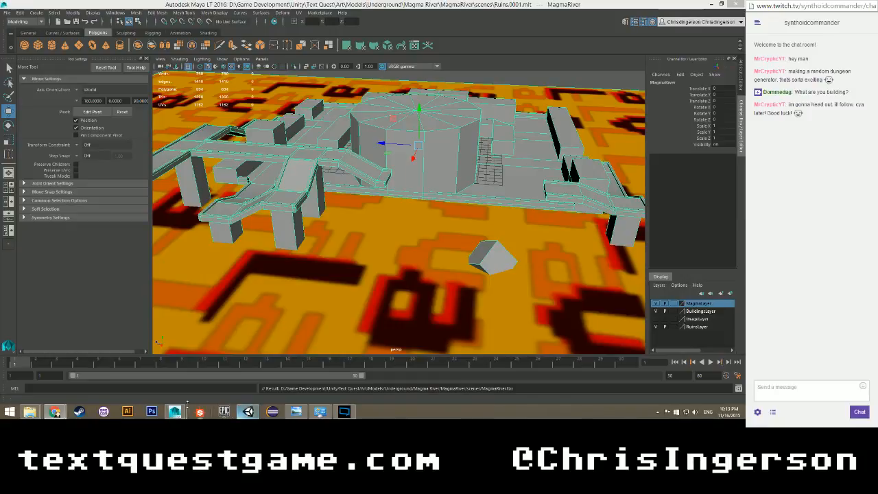
{"action": "mouse_move", "coordinate": [41, 409]}
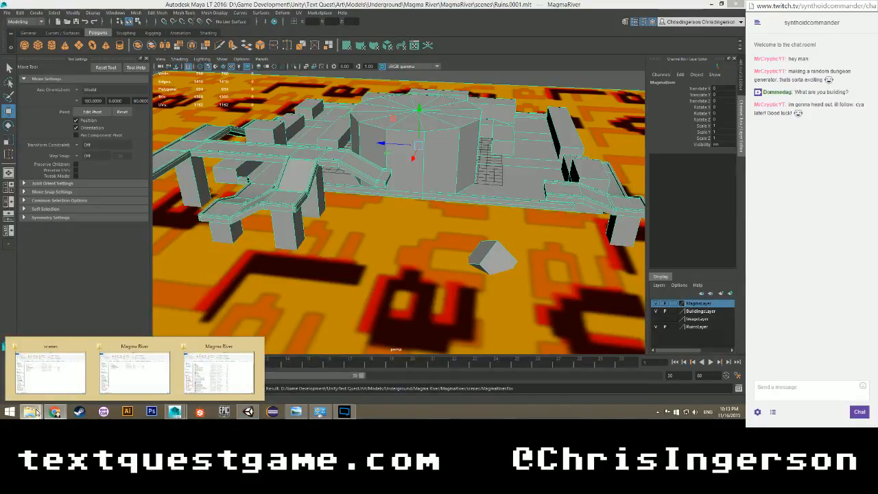
{"action": "left_click", "coordinate": [50, 371]}
{"action": "left_click", "coordinate": [218, 372]}
{"action": "left_click", "coordinate": [204, 179]}
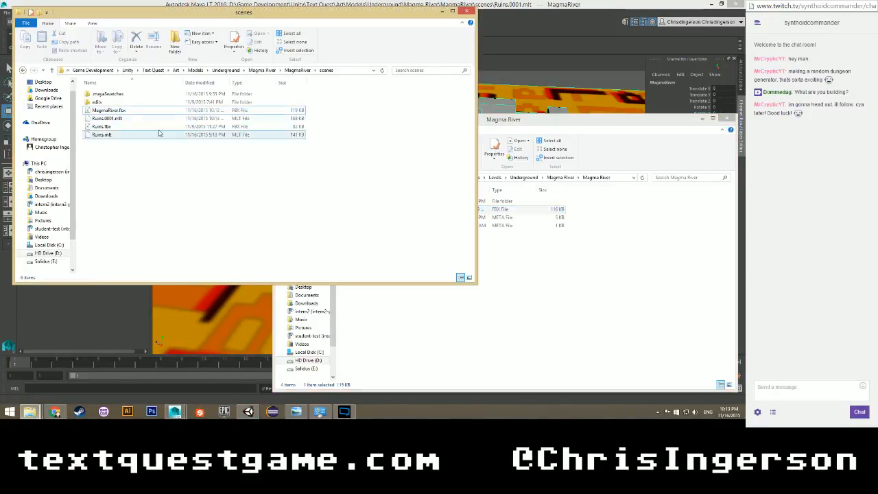
{"action": "left_click_drag", "start_coordinate": [108, 110], "coordinate": [537, 297]}
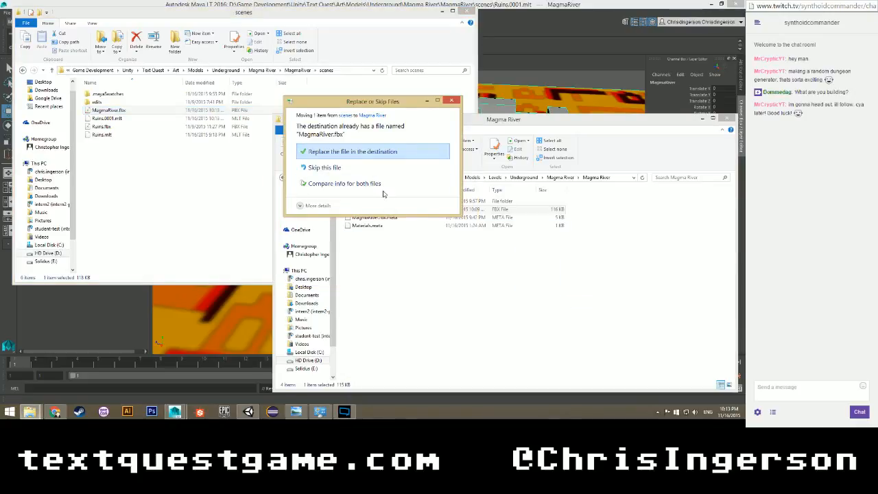
{"action": "left_click", "coordinate": [345, 152]}
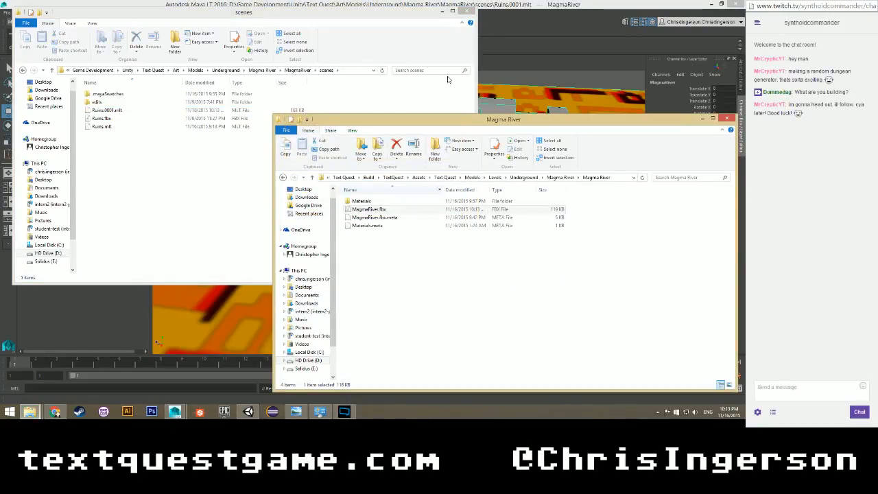
{"action": "left_click", "coordinate": [500, 6]}
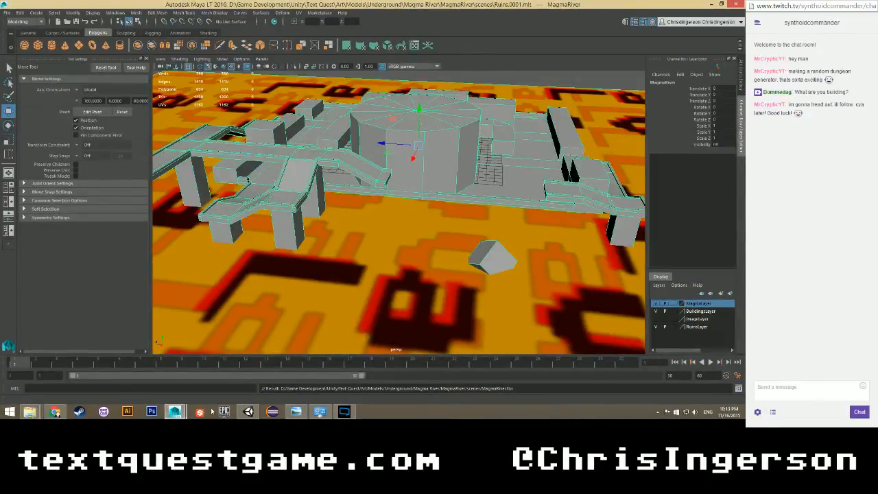
Switch to Unity, start a playtest of the Magma River scene and reposition the Hero onto the raised overlook walkway.
{"action": "left_click", "coordinate": [248, 411]}
{"action": "right_click_drag", "start_coordinate": [261, 177], "coordinate": [163, 169]}
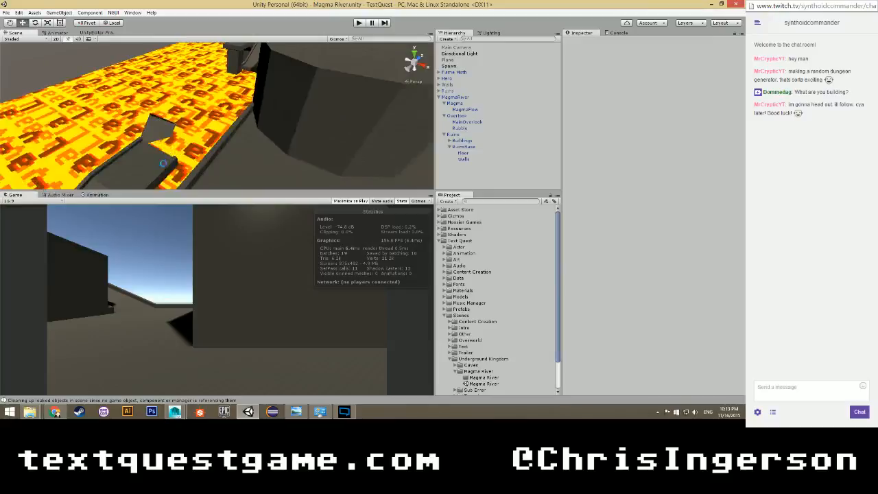
{"action": "left_click", "coordinate": [358, 22]}
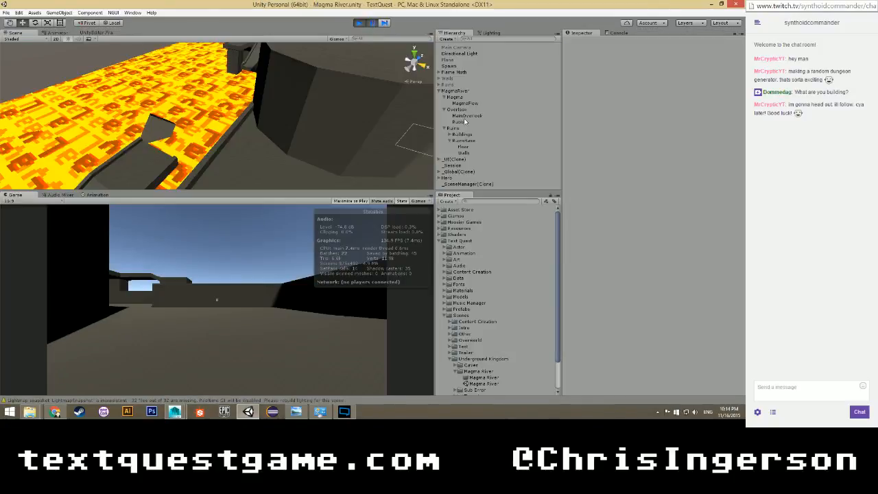
{"action": "double_click", "coordinate": [446, 178]}
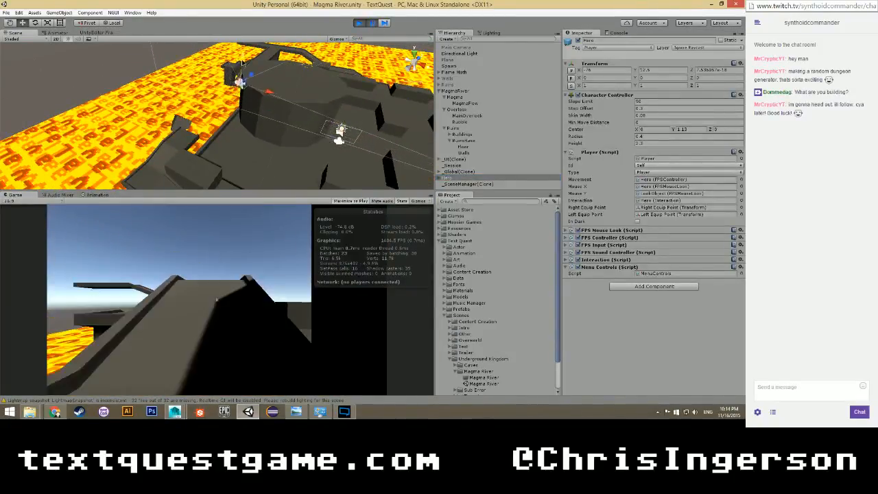
{"action": "left_click", "coordinate": [372, 24]}
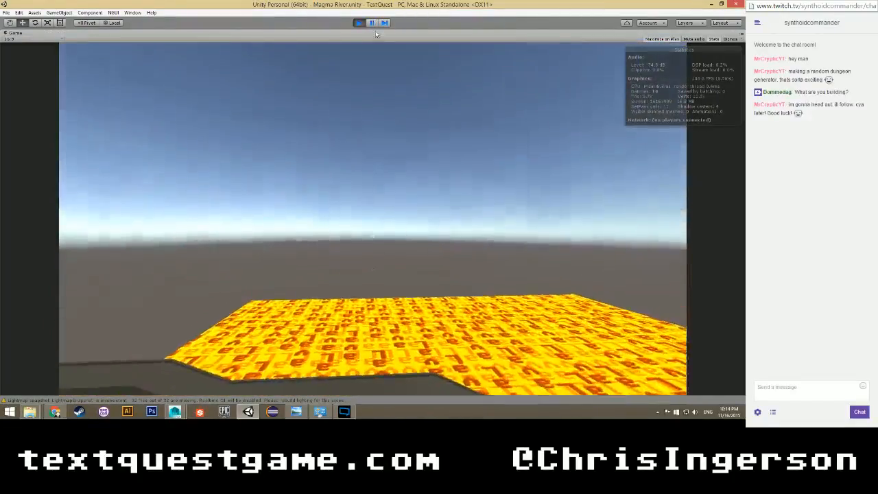
Place the paused Hero high above the ruins, resume the playtest to explore from there, and stop play mode.
{"action": "left_click", "coordinate": [372, 23]}
{"action": "left_click_drag", "start_coordinate": [286, 83], "coordinate": [223, 113], "text": "alt"}
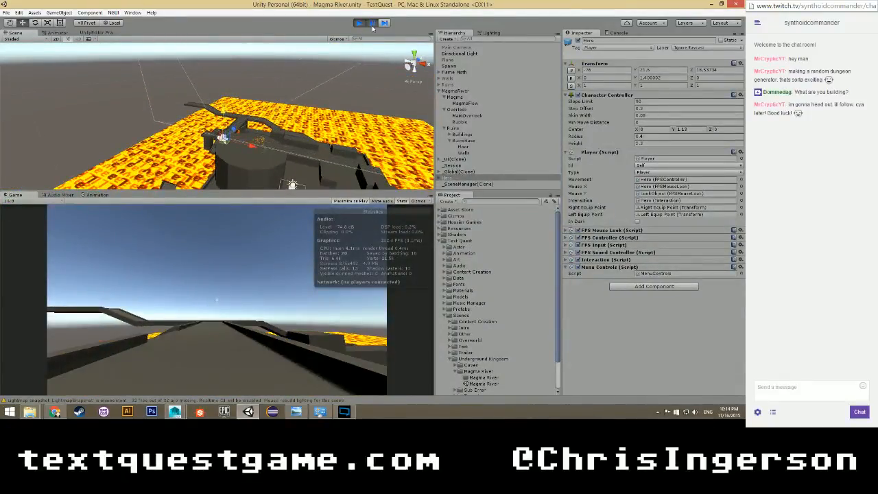
{"action": "left_click", "coordinate": [372, 23]}
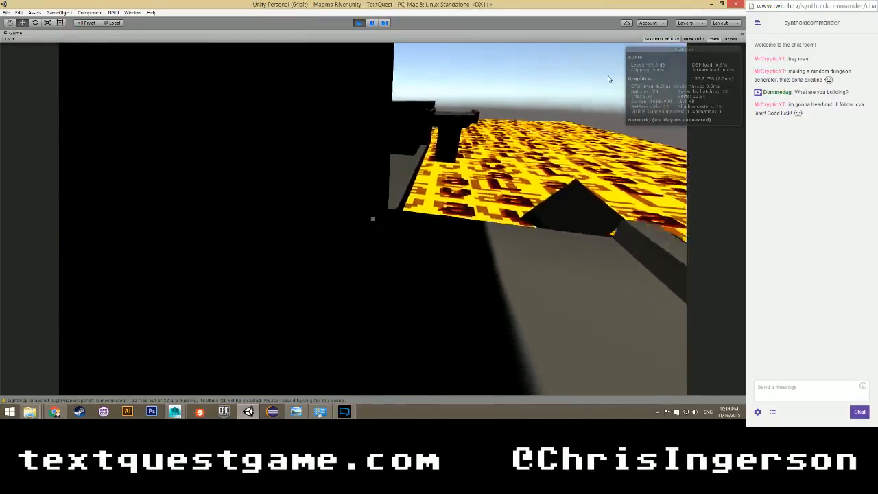
{"action": "key", "text": "w"}
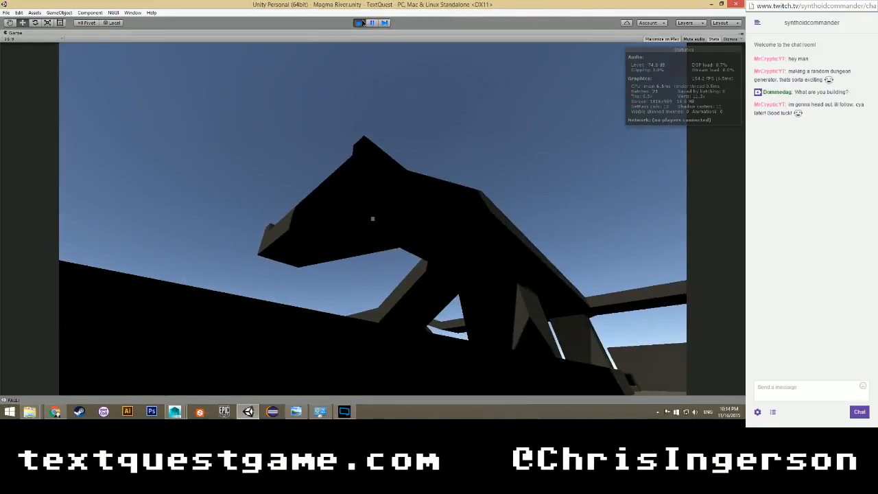
{"action": "left_click", "coordinate": [360, 23]}
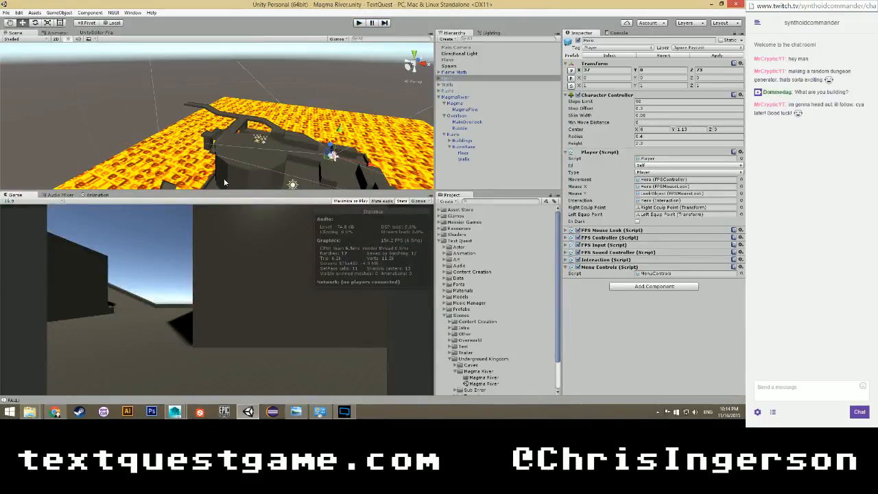
Add a Mesh Collider to the large round Arena building and save the scene.
{"action": "left_click_drag", "start_coordinate": [223, 182], "coordinate": [260, 117], "text": "alt"}
{"action": "left_click", "coordinate": [261, 117]}
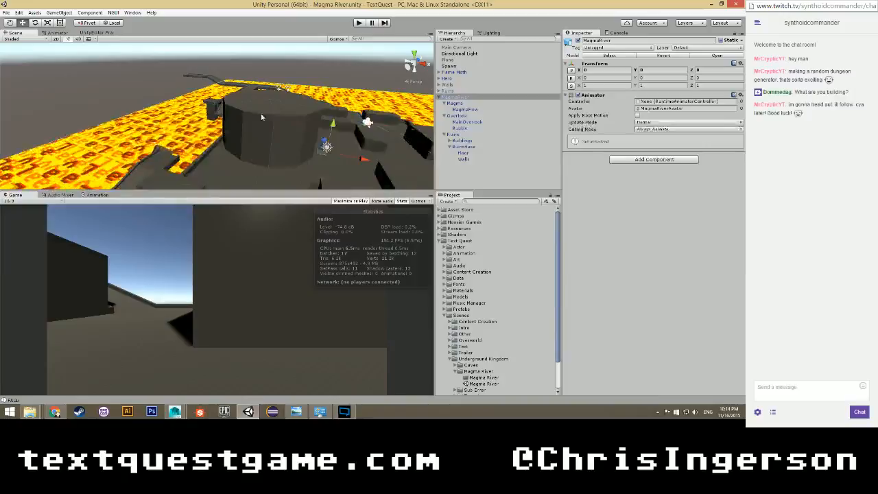
{"action": "left_click", "coordinate": [308, 114]}
{"action": "left_click", "coordinate": [620, 200]}
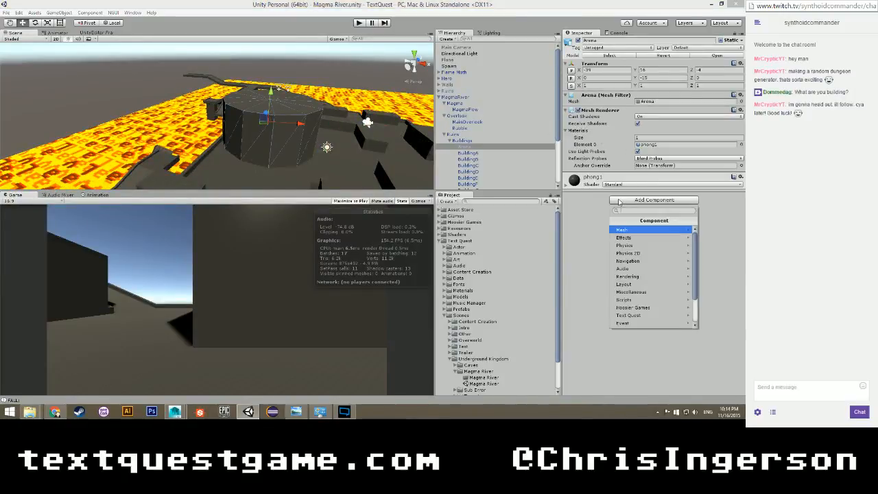
{"action": "left_click", "coordinate": [622, 246]}
{"action": "left_click", "coordinate": [623, 269]}
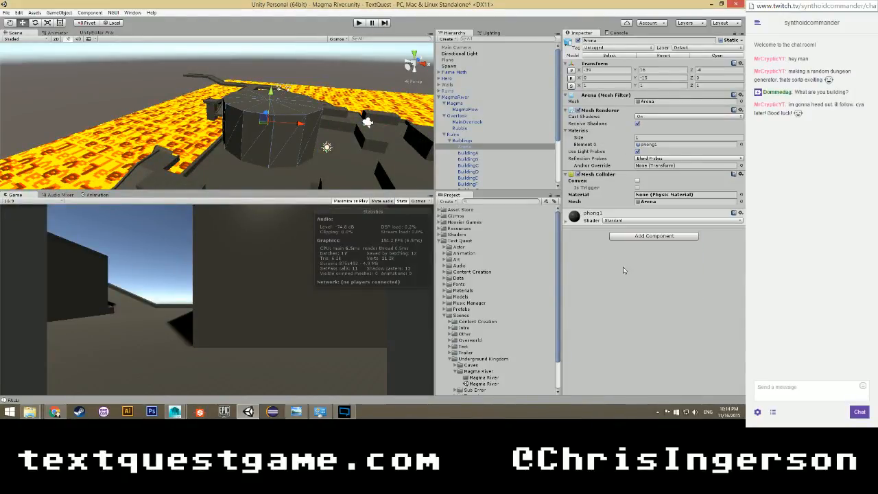
{"action": "key", "text": "ctrl+s"}
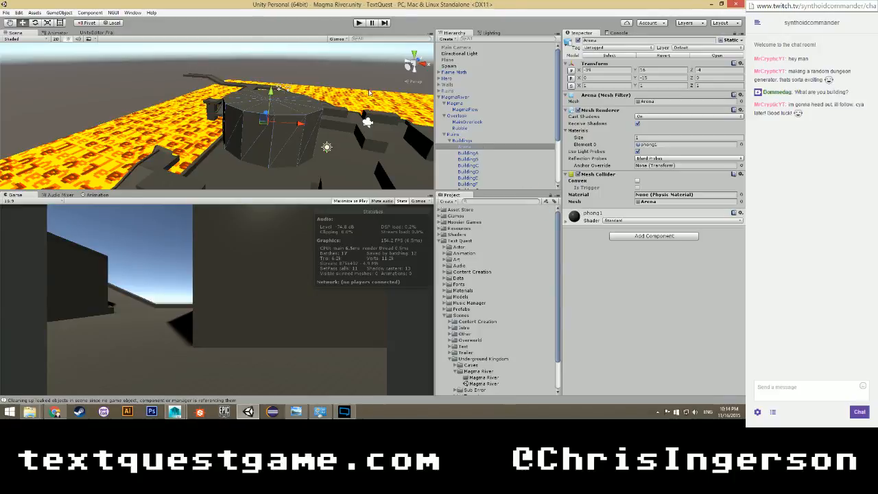
Start a playtest of the Magma River scene and walk the Hero through the ruins beneath the overlook walkways to the large ramp.
{"action": "left_click", "coordinate": [359, 22]}
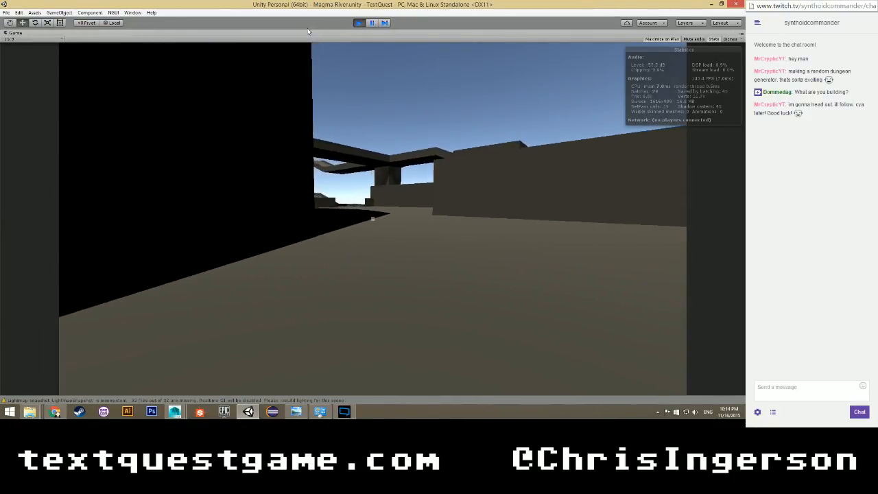
{"action": "key", "text": "w"}
{"action": "key", "text": "a"}
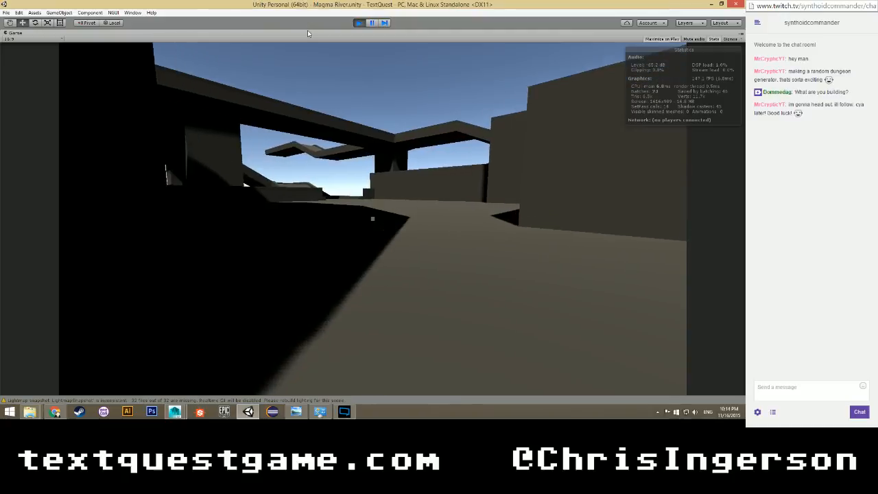
{"action": "key", "text": "w"}
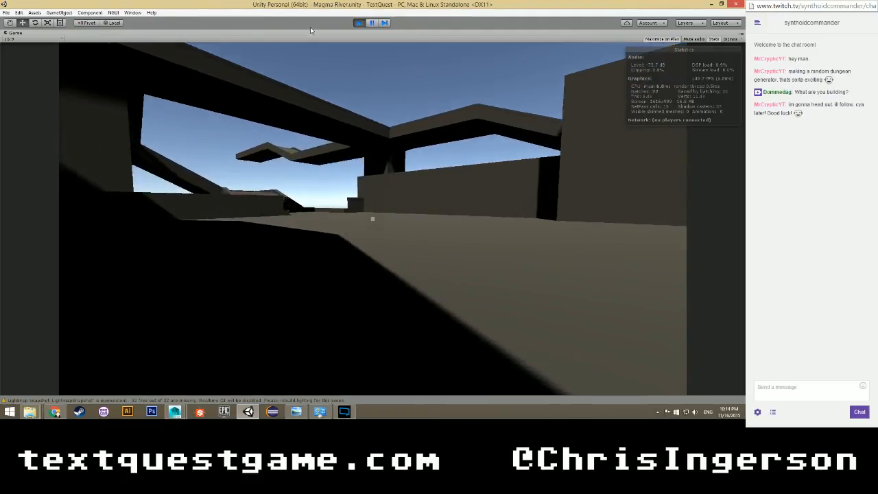
{"action": "key", "text": "w"}
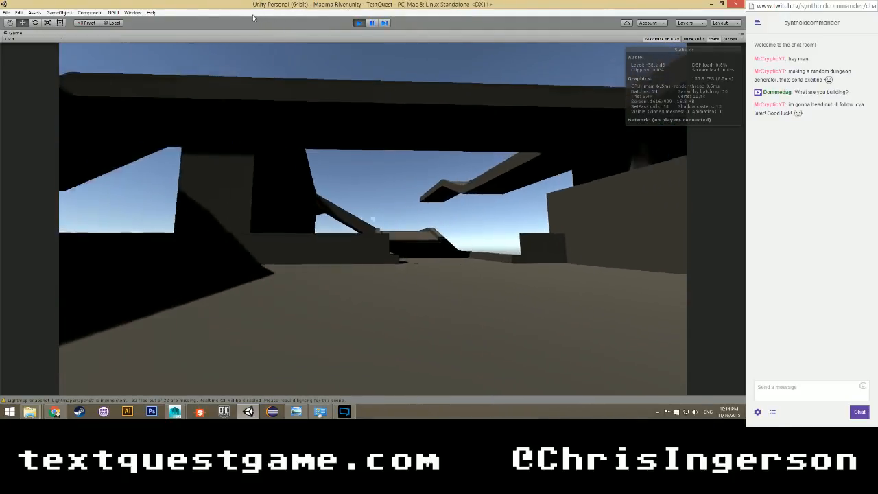
{"action": "key", "text": "w"}
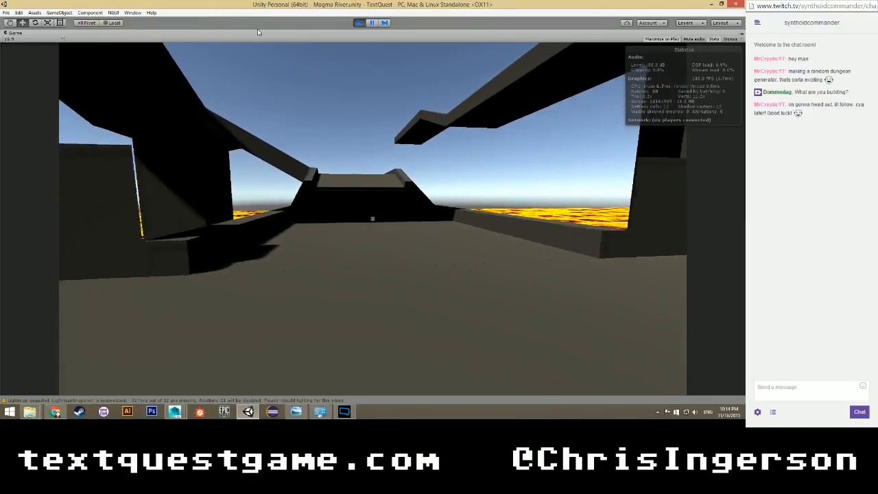
{"action": "key", "text": "w"}
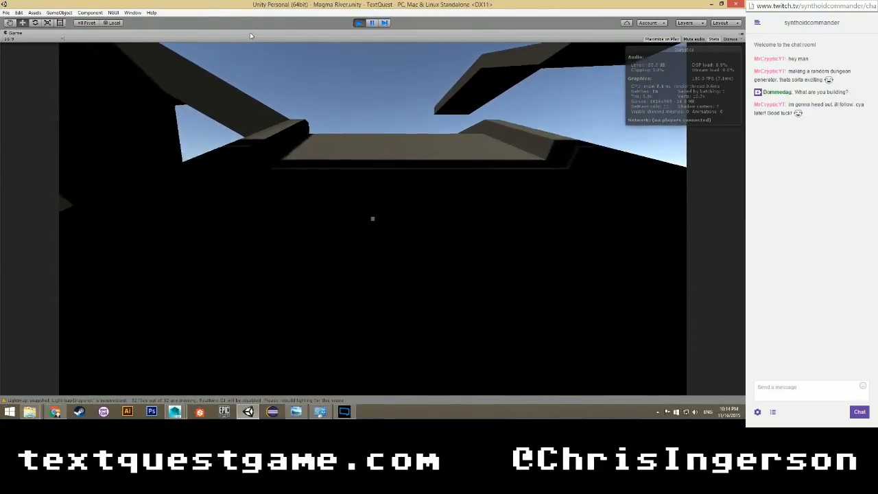
Walk the Hero up the sloped ramp and onto the raised surface overlooking the magma.
{"action": "key", "text": "w"}
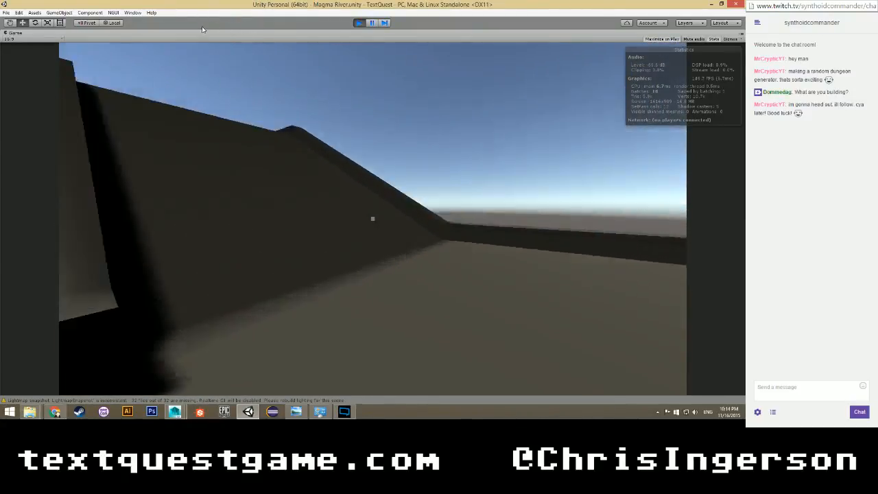
{"action": "key", "text": "w"}
{"action": "key", "text": "w"}
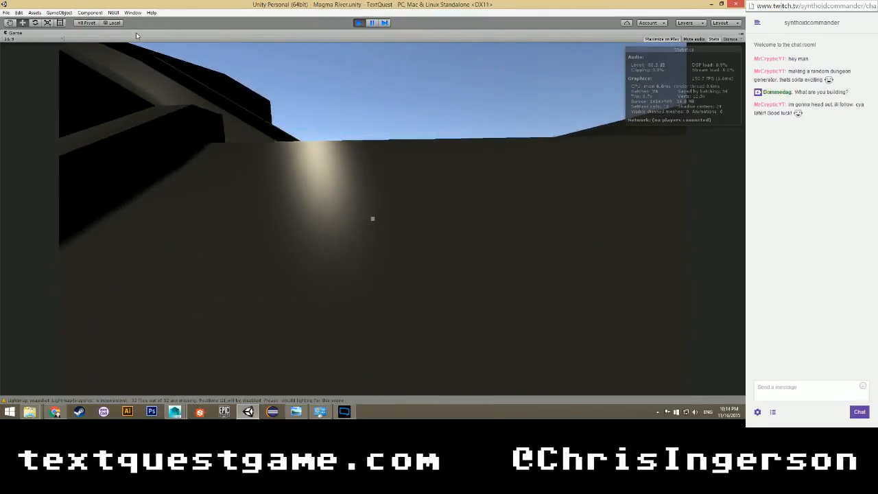
{"action": "key", "text": "w"}
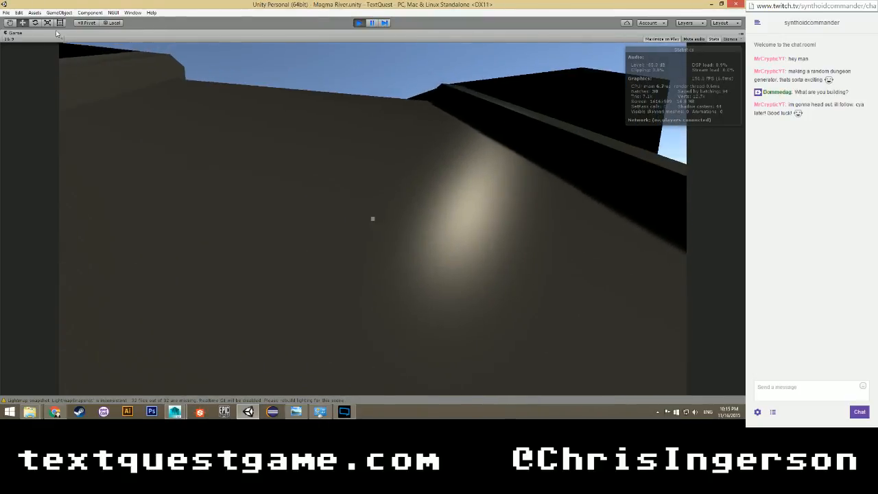
{"action": "key", "text": "w"}
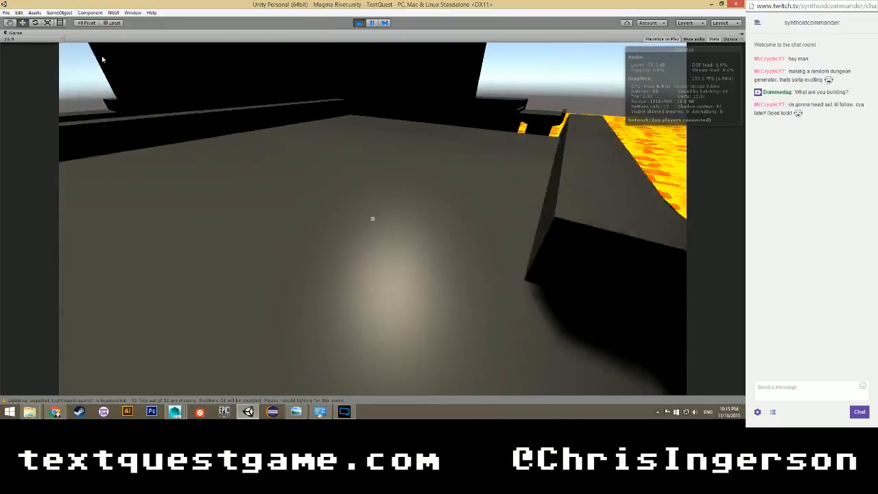
{"action": "key", "text": "w"}
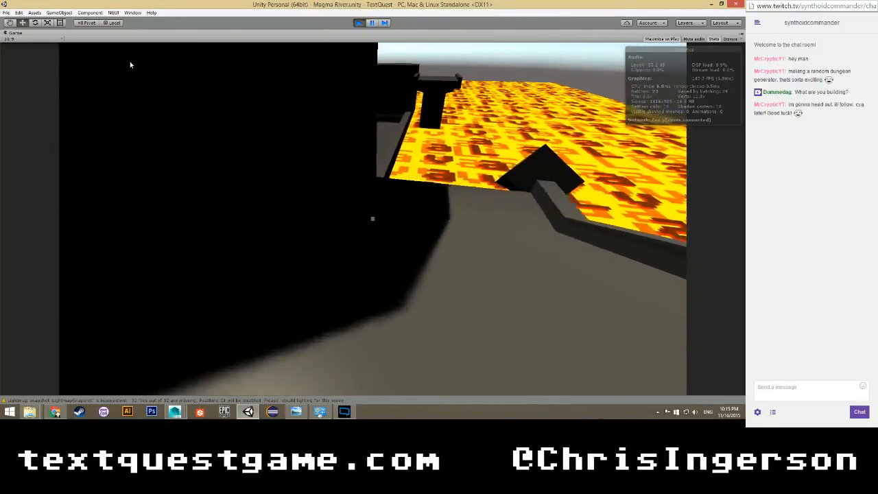
Test the narrow edge between the tall dark wall and the magma, checking the view in both directions along it.
{"action": "key", "text": "w"}
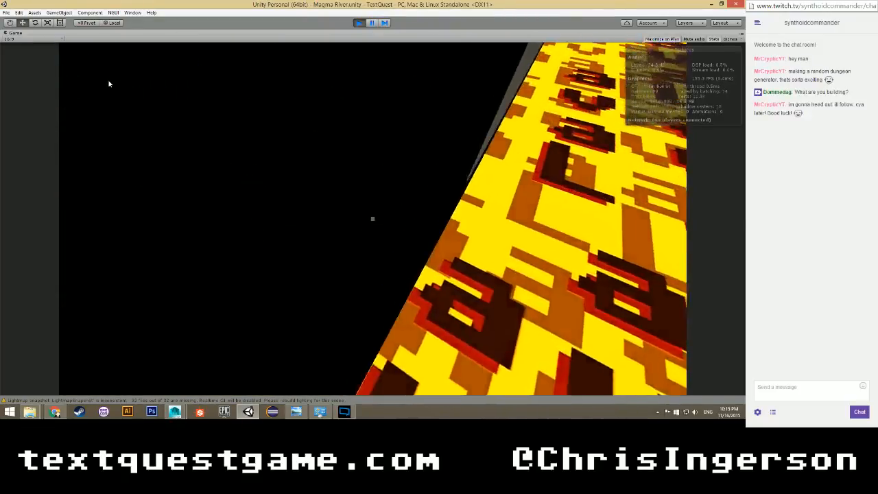
{"action": "key", "text": "w"}
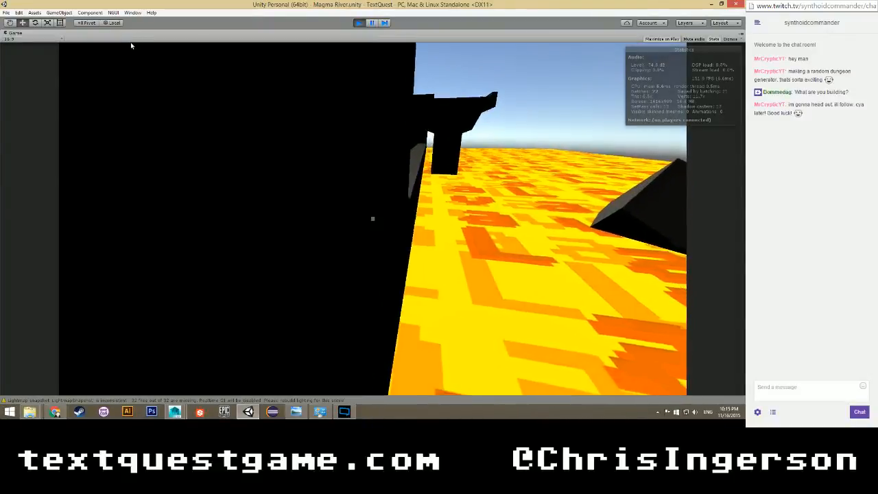
{"action": "key", "text": "w"}
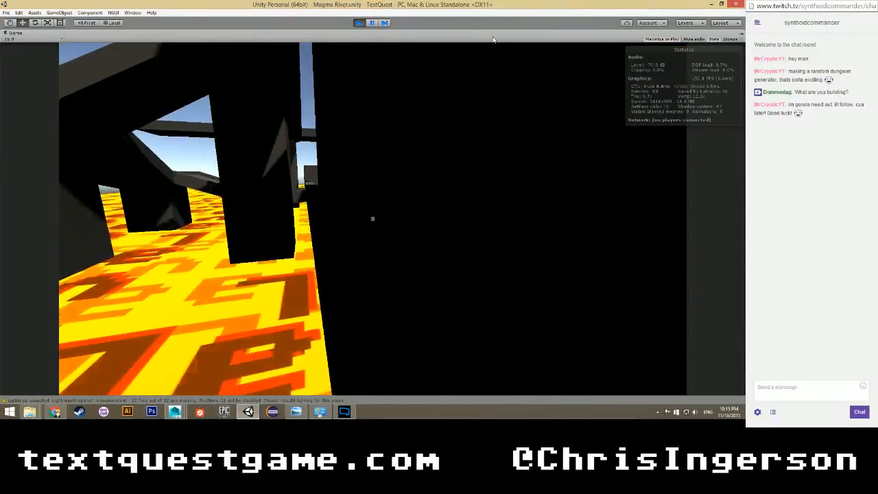
{"action": "key", "text": "w"}
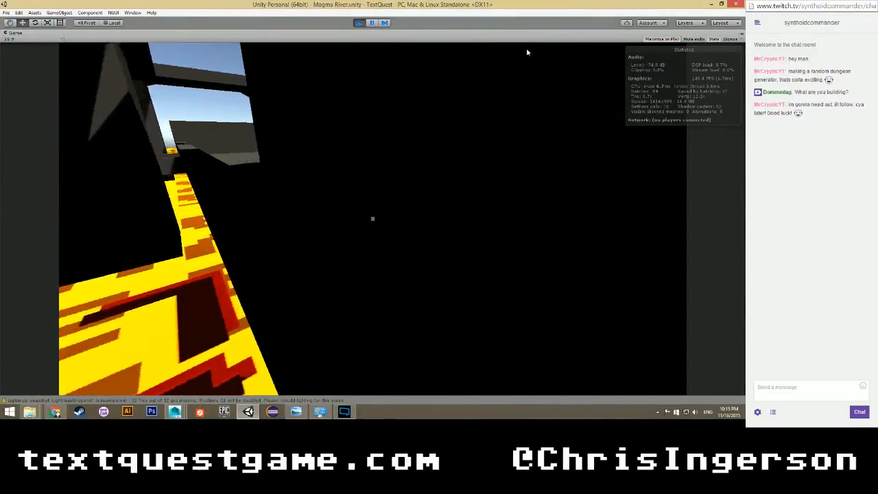
{"action": "key", "text": "w"}
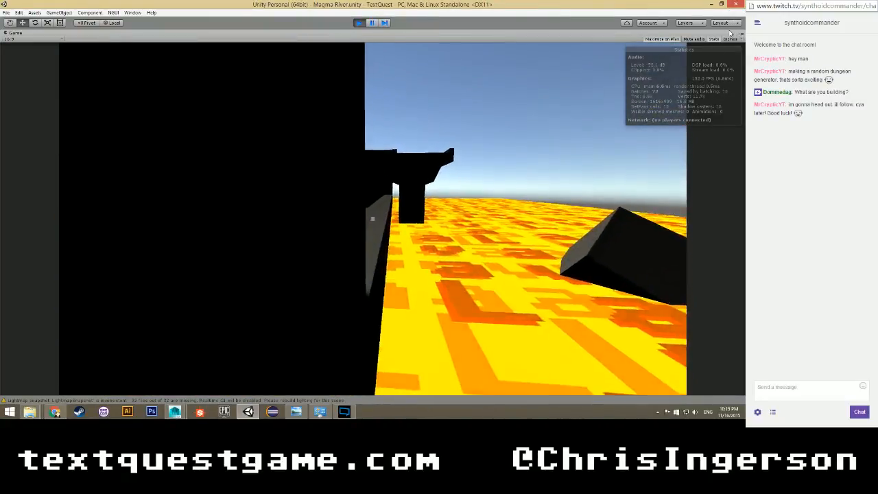
{"action": "key", "text": "w"}
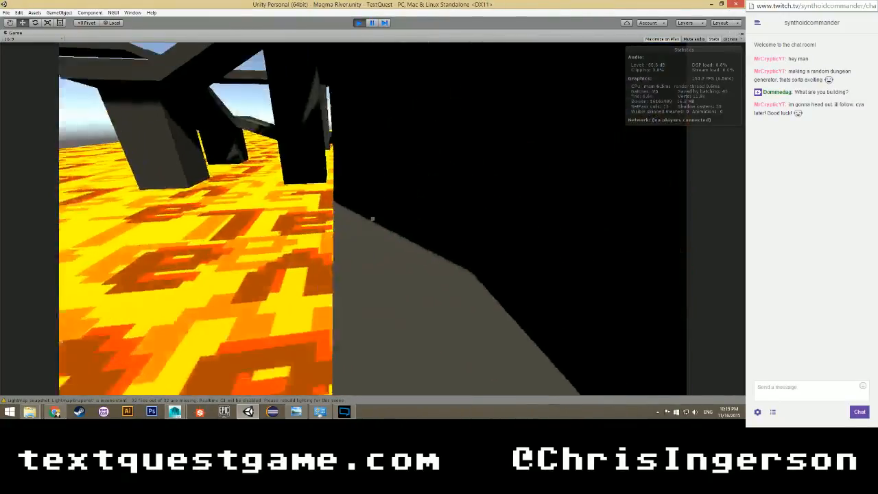
{"action": "key", "text": "w"}
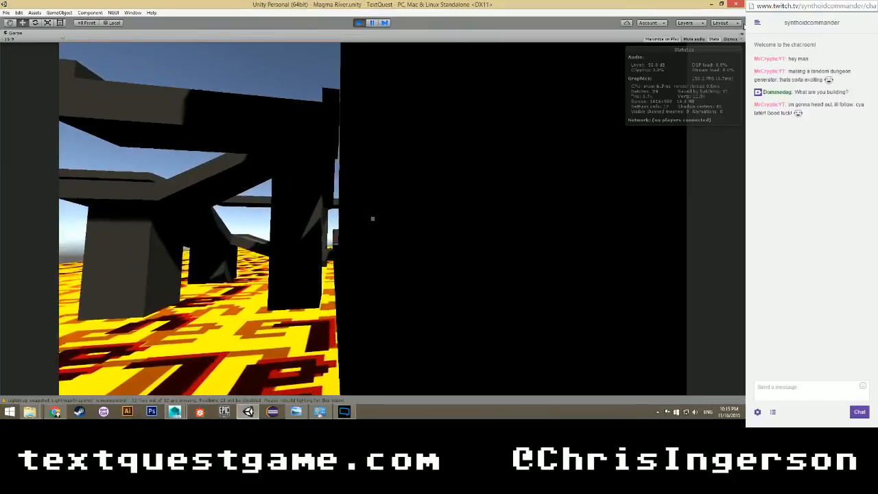
{"action": "key", "text": "w"}
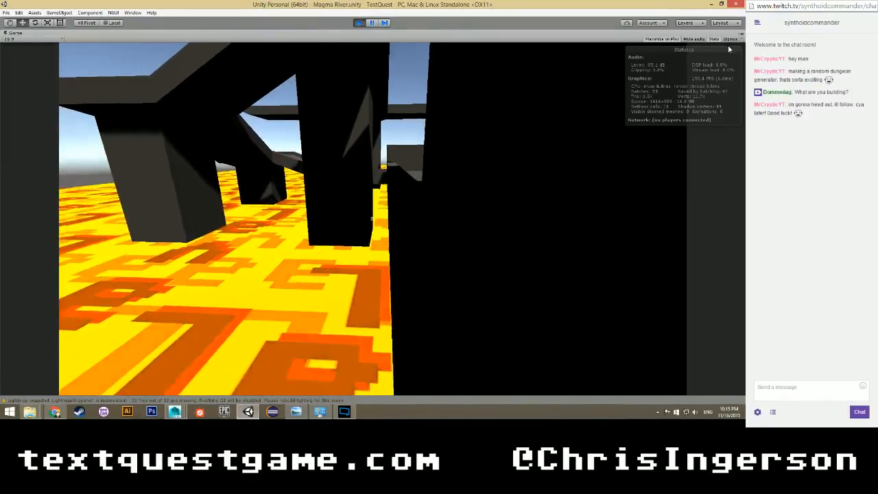
{"action": "key", "text": "w"}
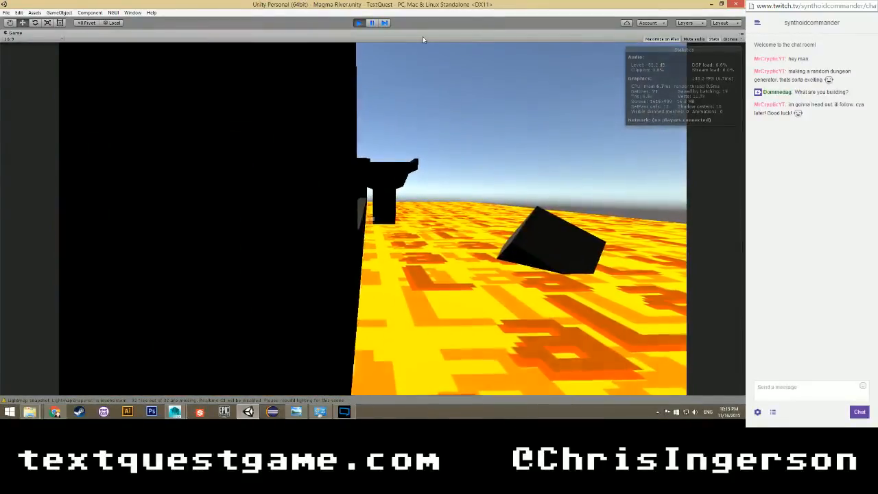
Drop the Hero off the edge into the magma, explore the undersides of the ruins and walkways, and stop play mode.
{"action": "key", "text": "w"}
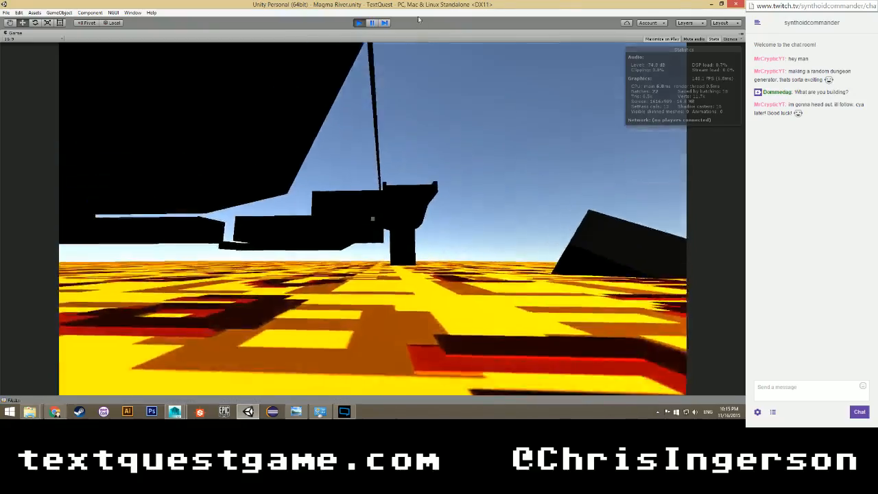
{"action": "key", "text": "w"}
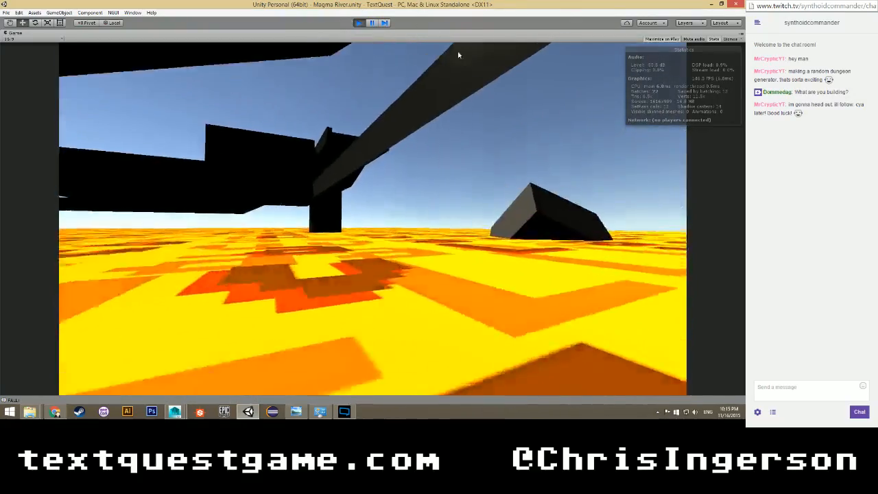
{"action": "key", "text": "w"}
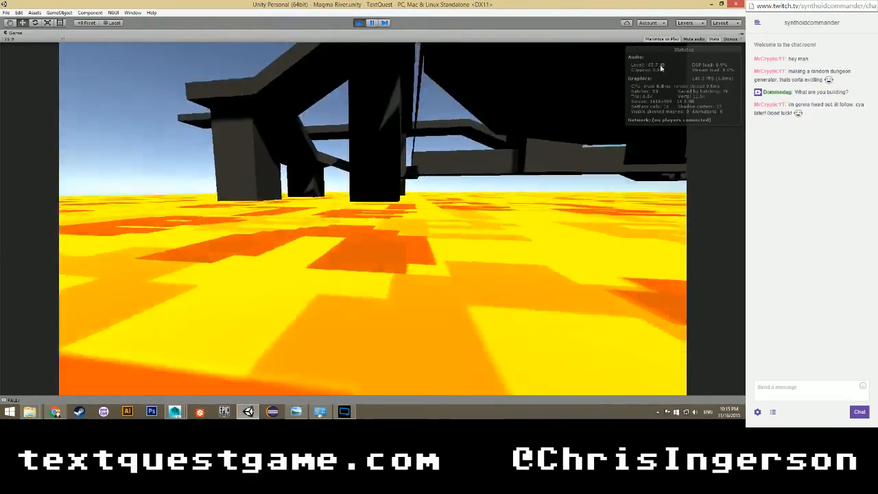
{"action": "key", "text": "w"}
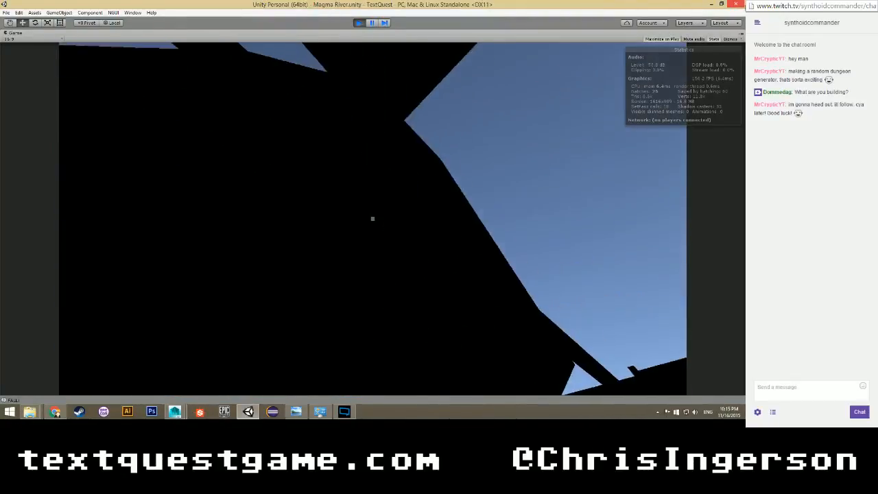
{"action": "key", "text": "w"}
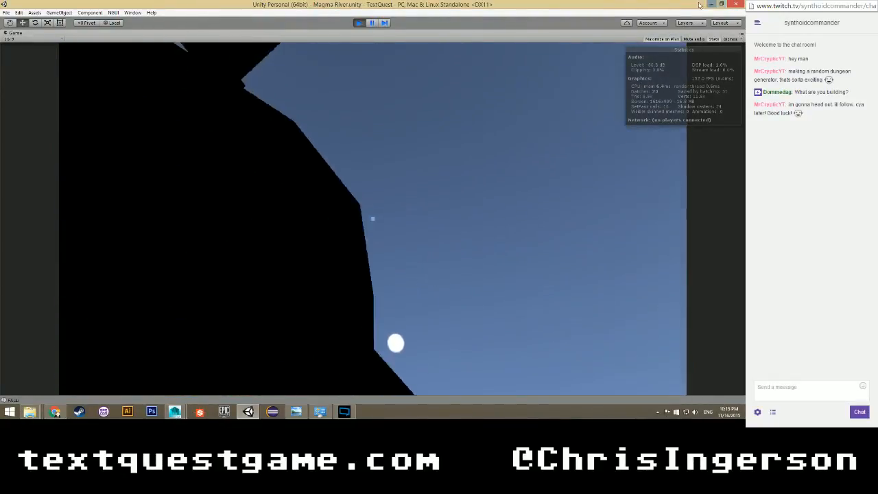
{"action": "key", "text": "w"}
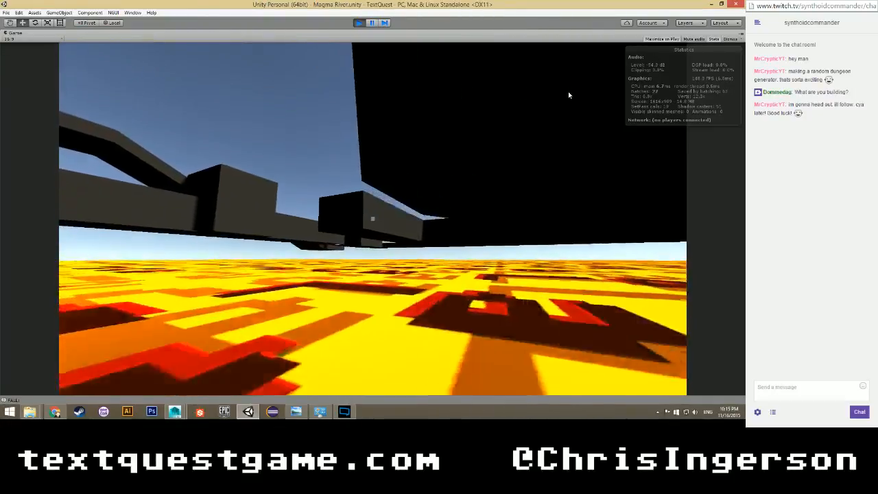
{"action": "key", "text": "w"}
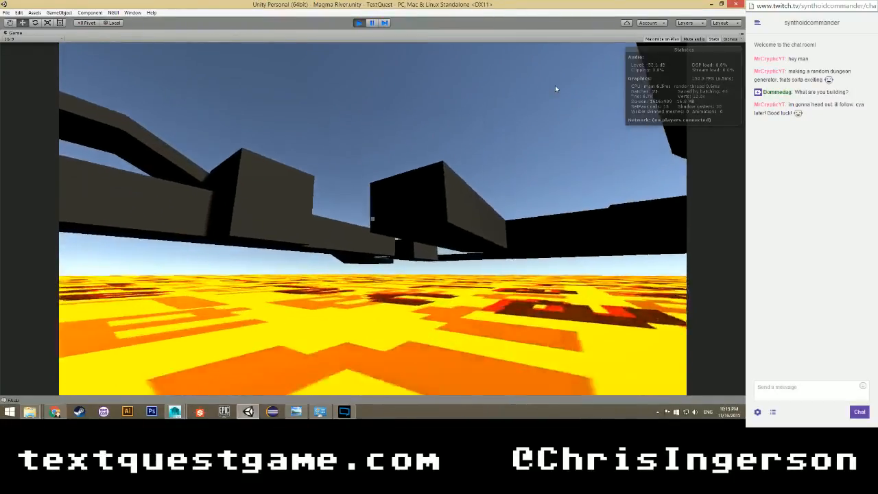
{"action": "key", "text": "w"}
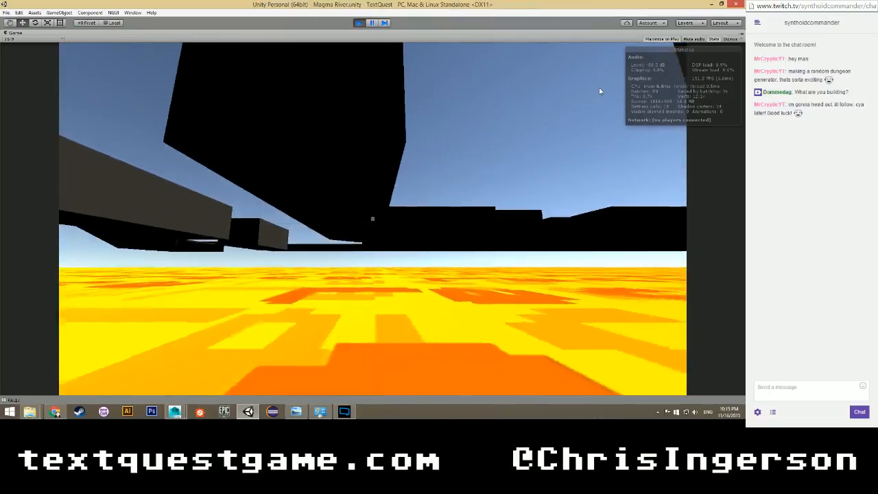
{"action": "key", "text": "w"}
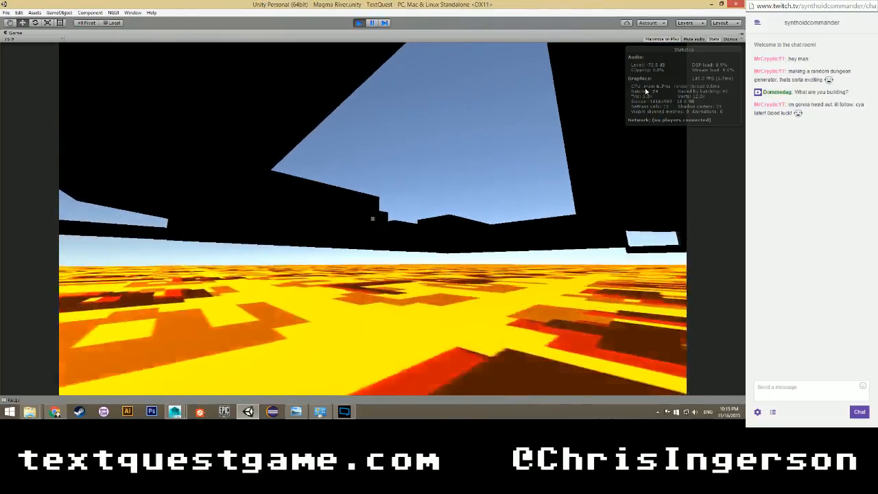
{"action": "key", "text": "w"}
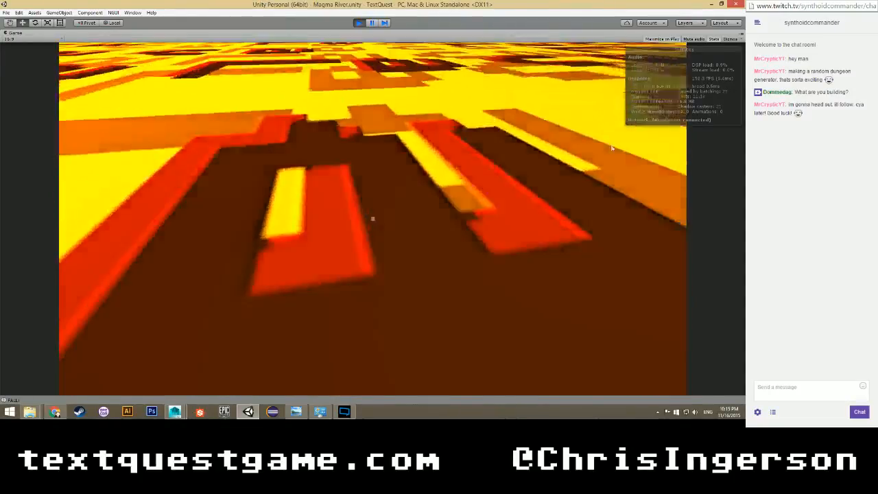
{"action": "key", "text": "w"}
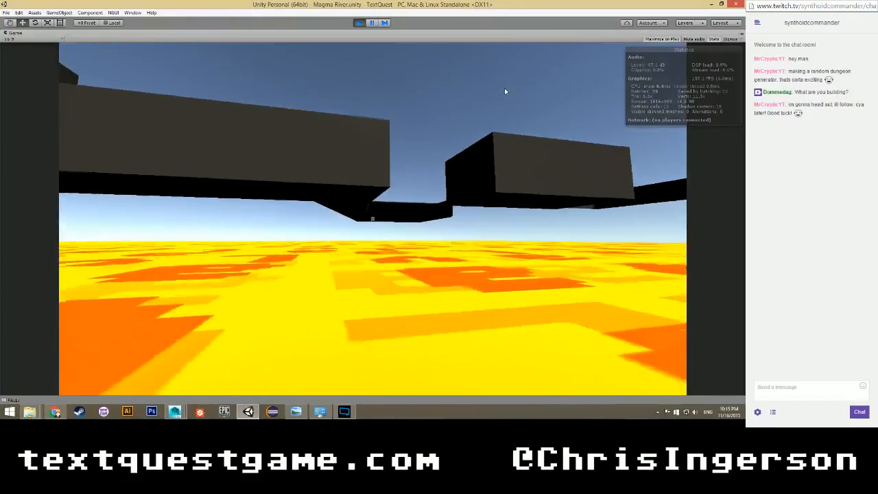
{"action": "key", "text": "w"}
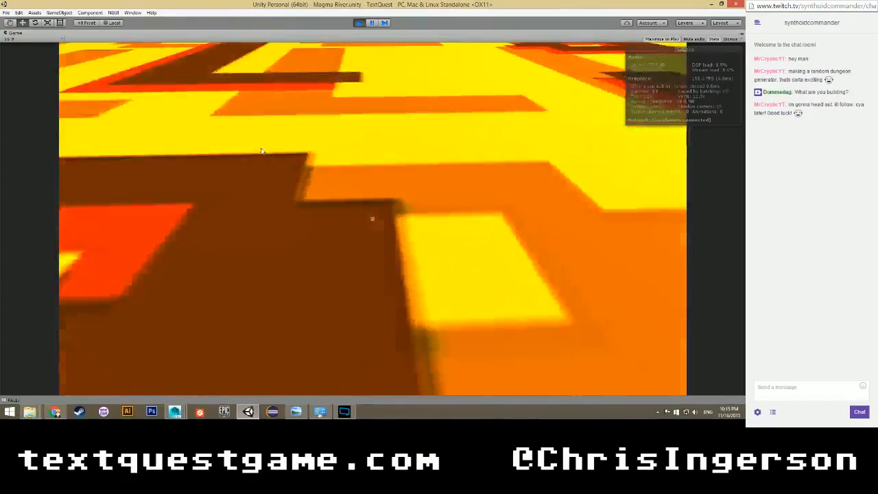
{"action": "key", "text": "w"}
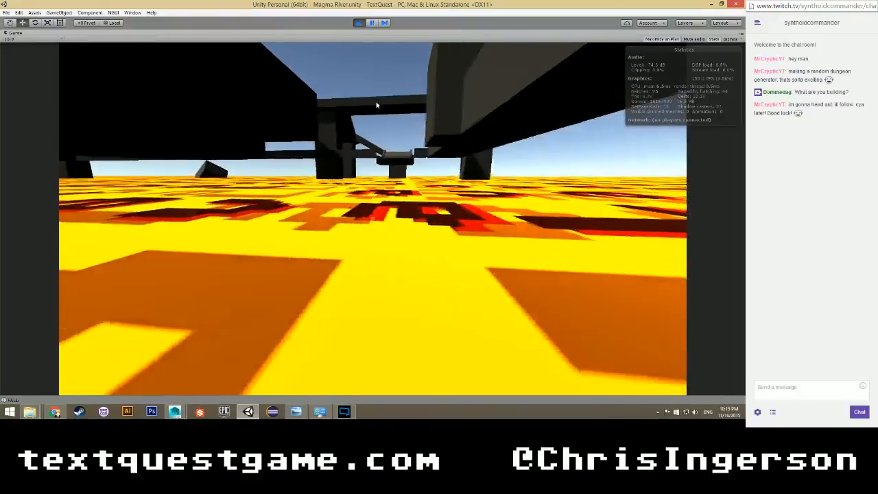
{"action": "key", "text": "w"}
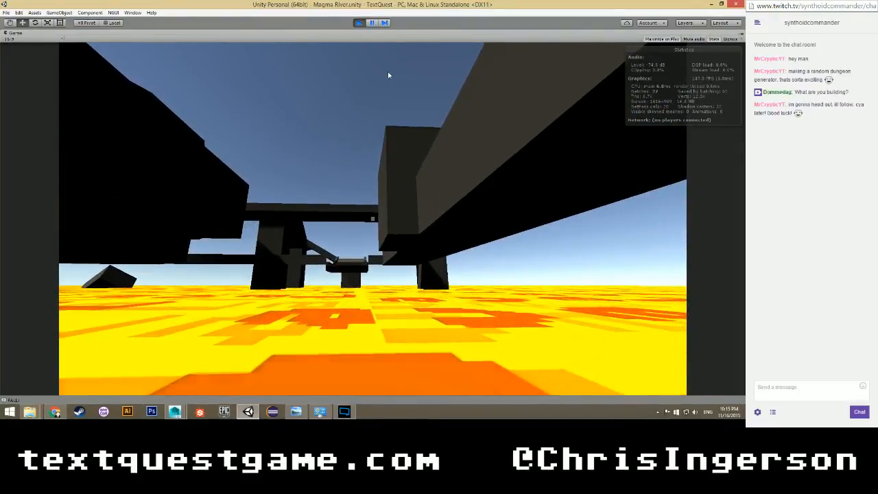
{"action": "key", "text": "ctrl+p"}
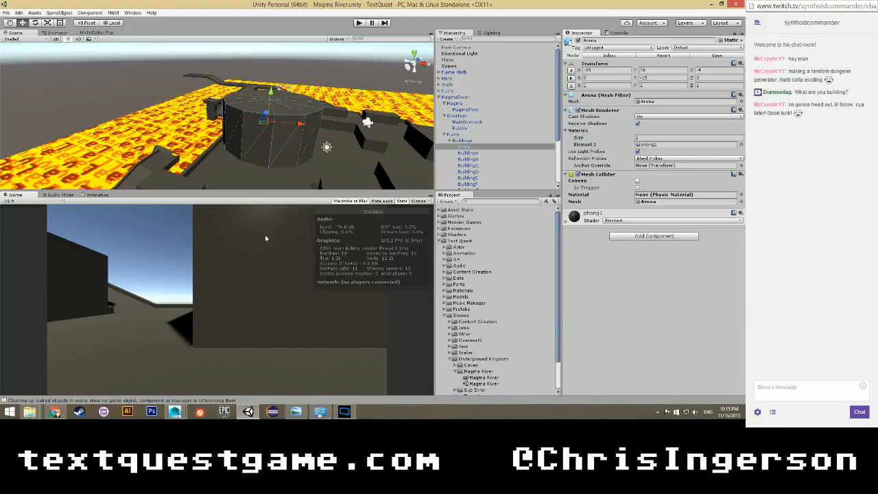
Start another playtest of the Magma River scene and walk the Hero past the buildings to the low wall bordering the magma.
{"action": "left_click_drag", "start_coordinate": [216, 124], "coordinate": [387, 170], "text": "alt"}
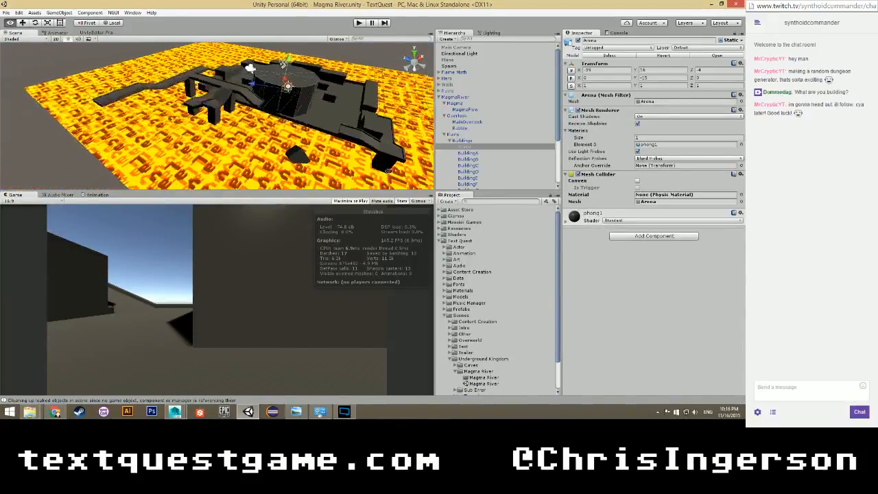
{"action": "left_click", "coordinate": [357, 23]}
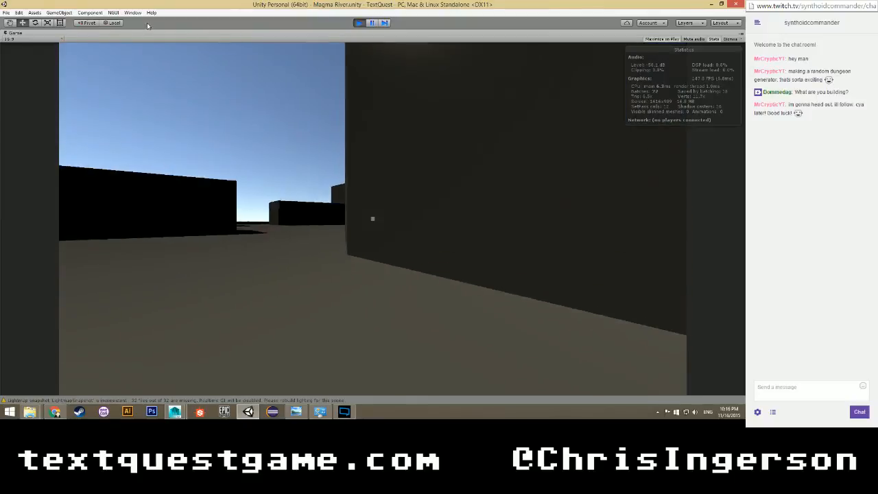
{"action": "key", "text": "w"}
{"action": "key", "text": "w"}
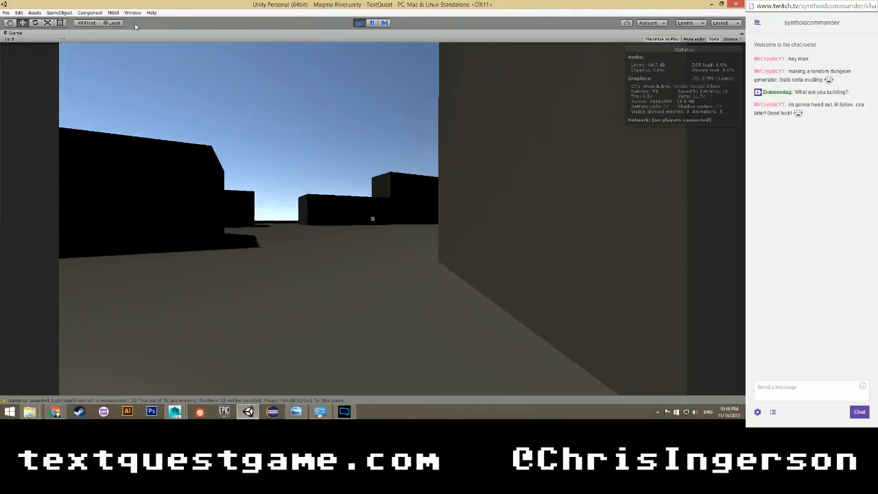
{"action": "key", "text": "w"}
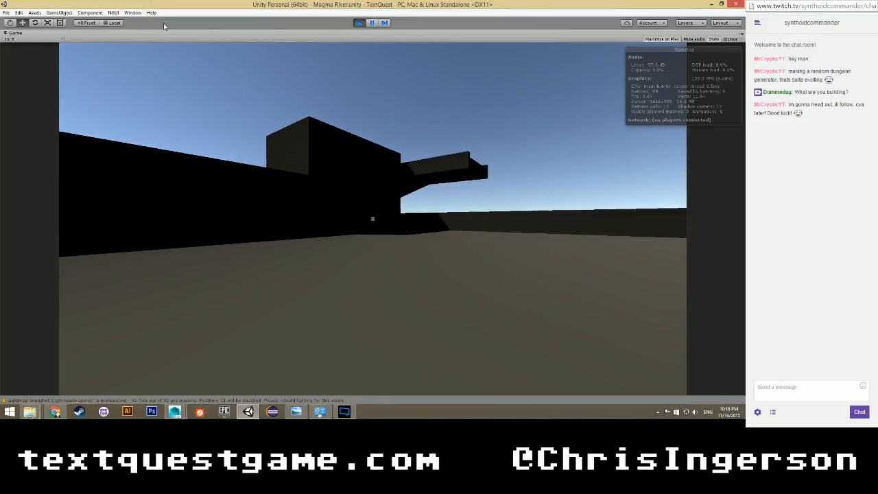
{"action": "key", "text": "w"}
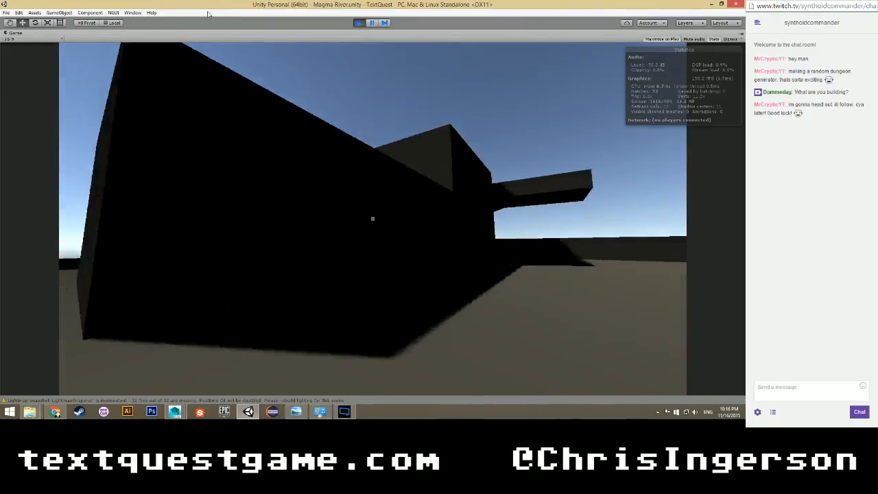
{"action": "key", "text": "w"}
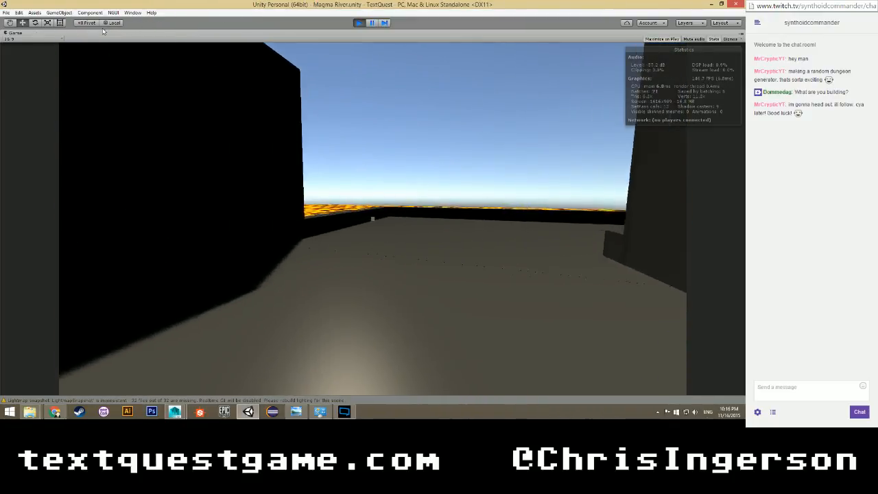
{"action": "key", "text": "w"}
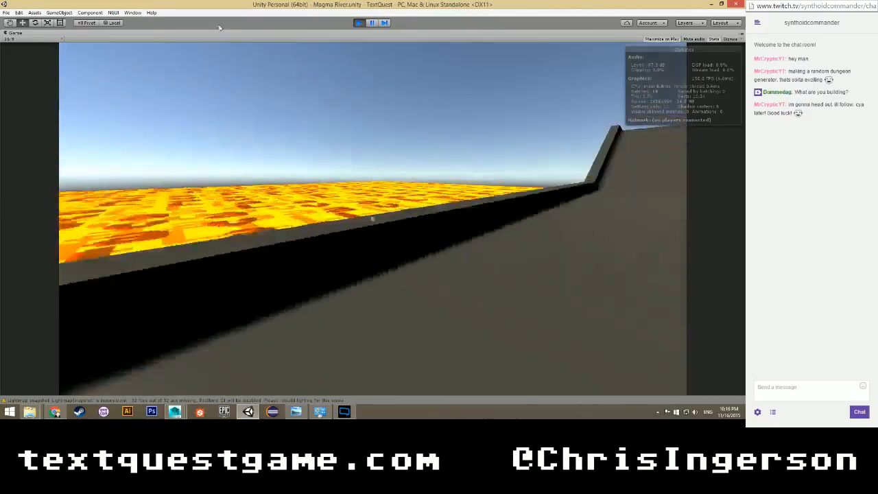
Walk the Hero up the walled ramp and along the raised overlook to its broken end above the magma.
{"action": "key", "text": "w"}
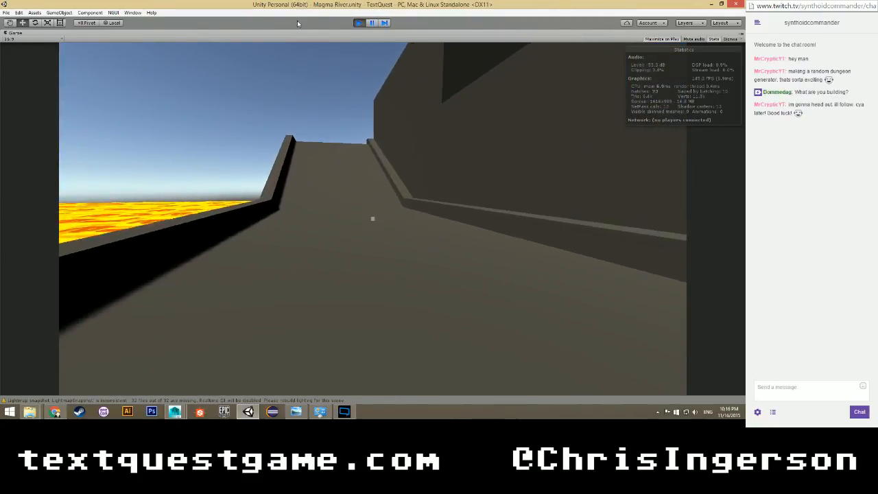
{"action": "key", "text": "w"}
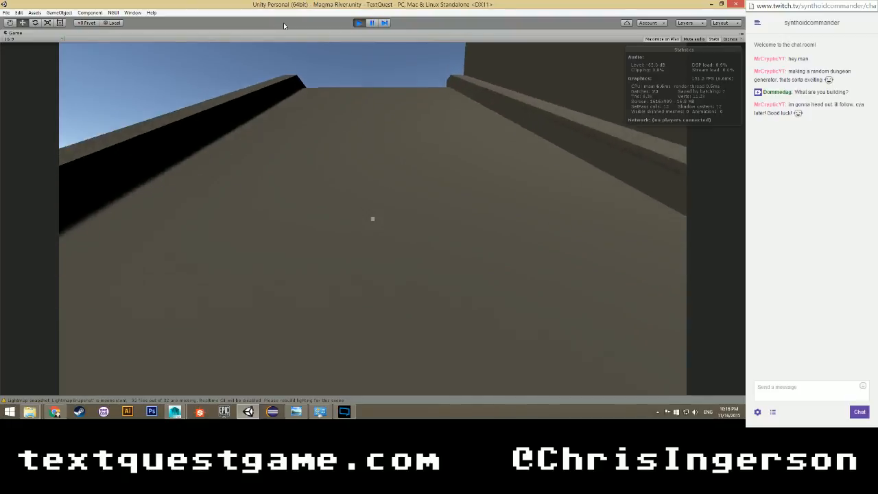
{"action": "key", "text": "w"}
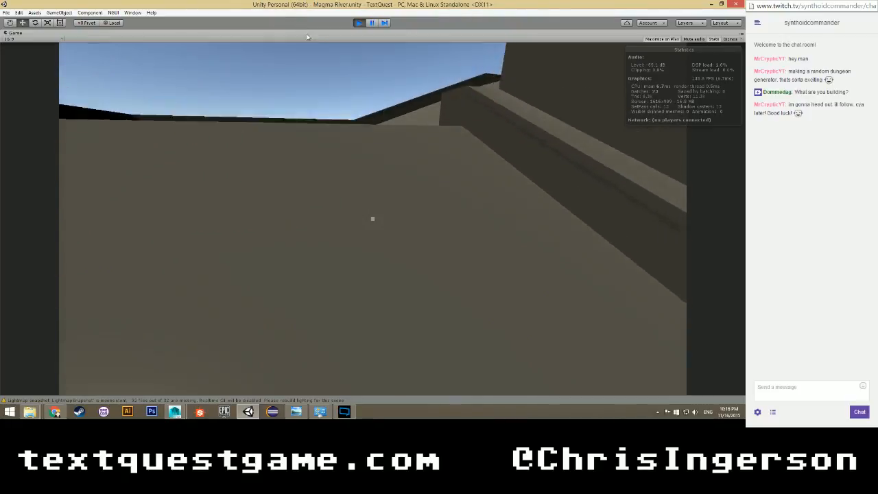
{"action": "key", "text": "w"}
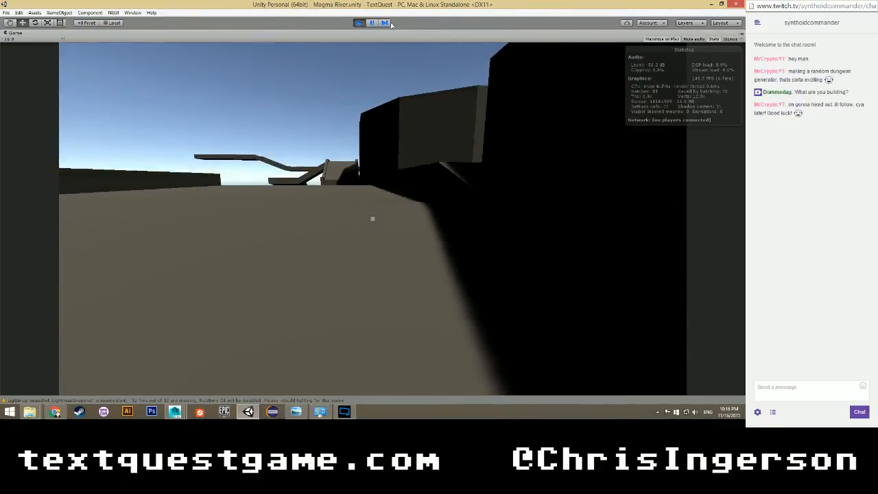
{"action": "key", "text": "w"}
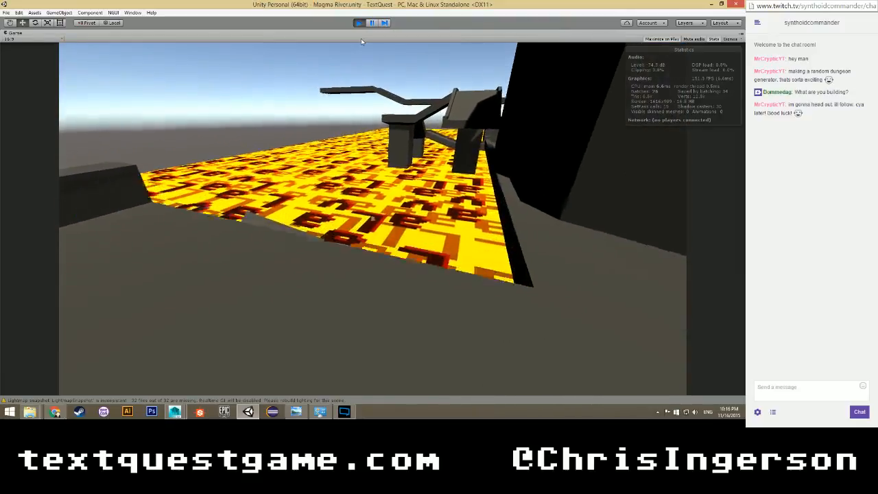
Inspect the magma rubble and the ground below from the broken overlook, drop the Hero off the edge, and stop play mode.
{"action": "key", "text": "w"}
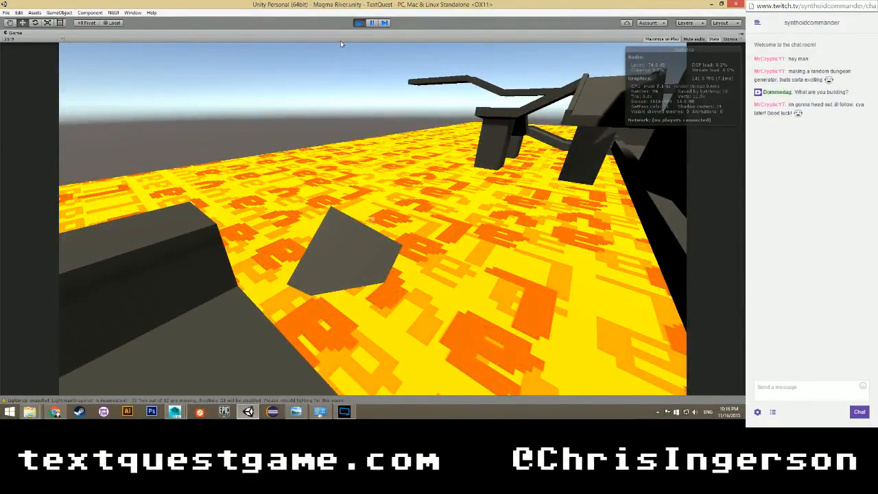
{"action": "key", "text": "w"}
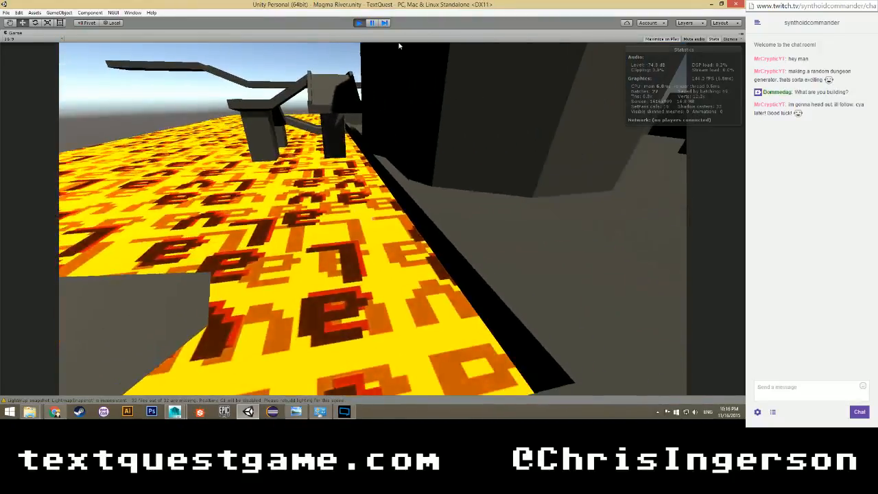
{"action": "key", "text": "w"}
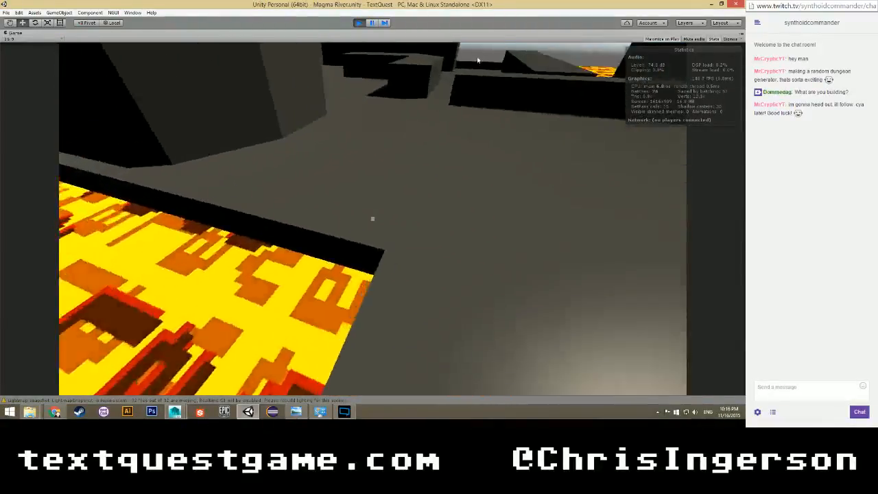
{"action": "key", "text": "w"}
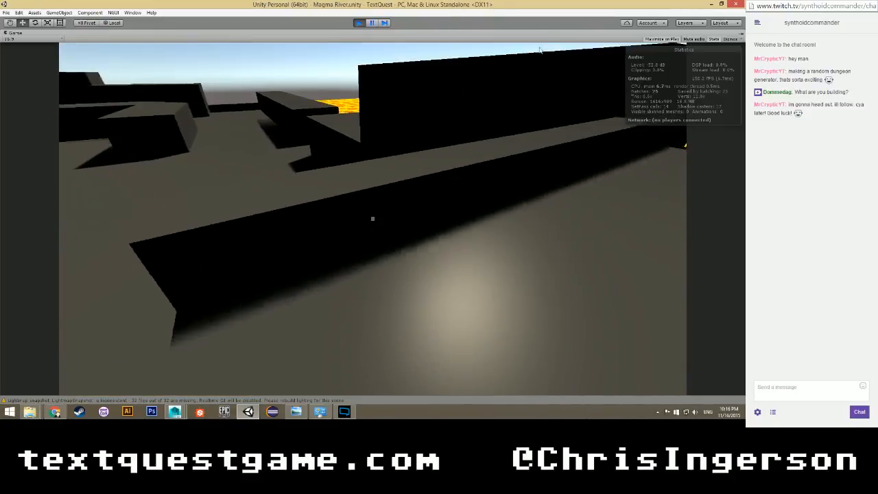
{"action": "key", "text": "w"}
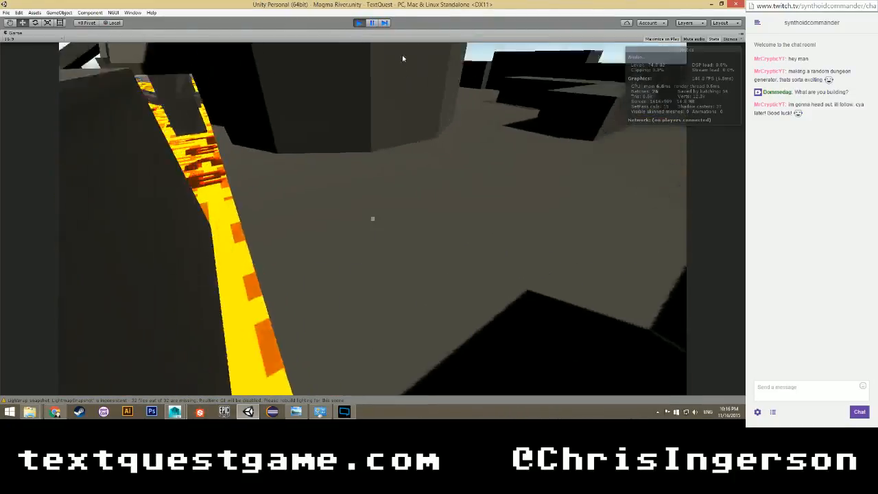
{"action": "key", "text": "w"}
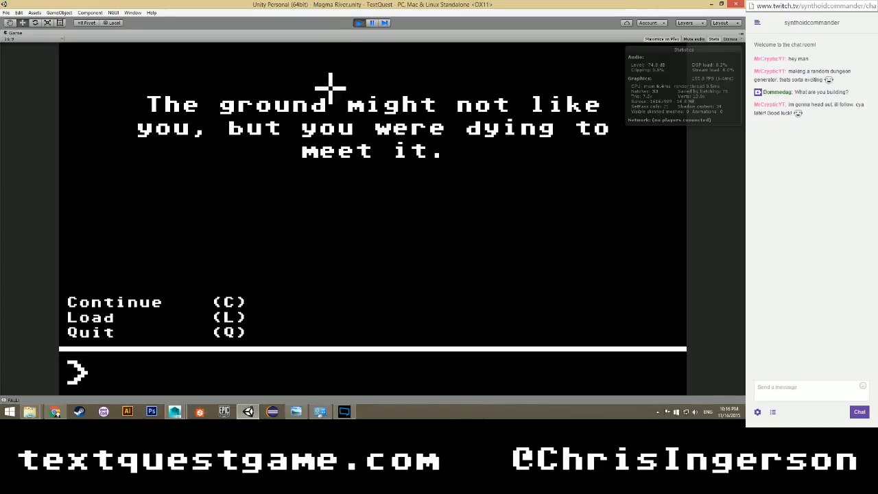
{"action": "key", "text": "ctrl+p"}
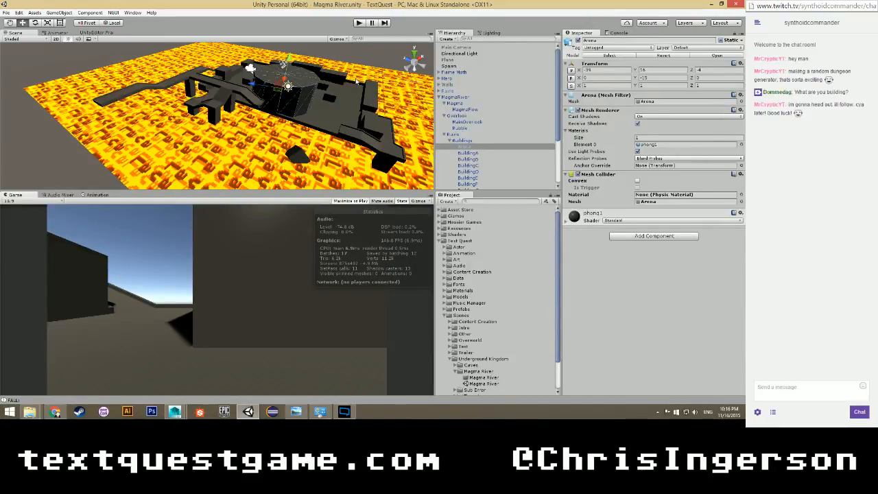
Select the MagmaRiver model in the scene and examine the ruins floor between the arena and the magma edge.
{"action": "right_click_drag", "start_coordinate": [369, 50], "coordinate": [295, 139]}
{"action": "left_click", "coordinate": [280, 109]}
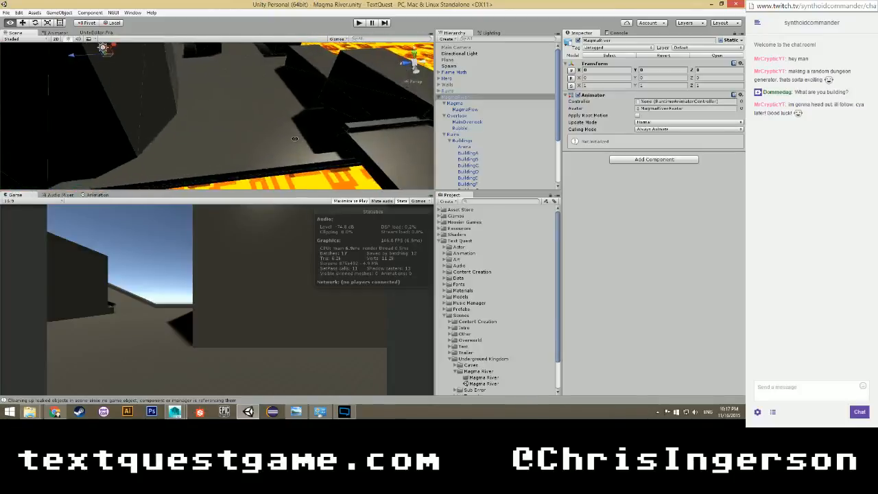
Inspect the ruins' edge in the scene view and select the MagmaFlow lava plane.
{"action": "right_click_drag", "start_coordinate": [364, 142], "coordinate": [314, 127]}
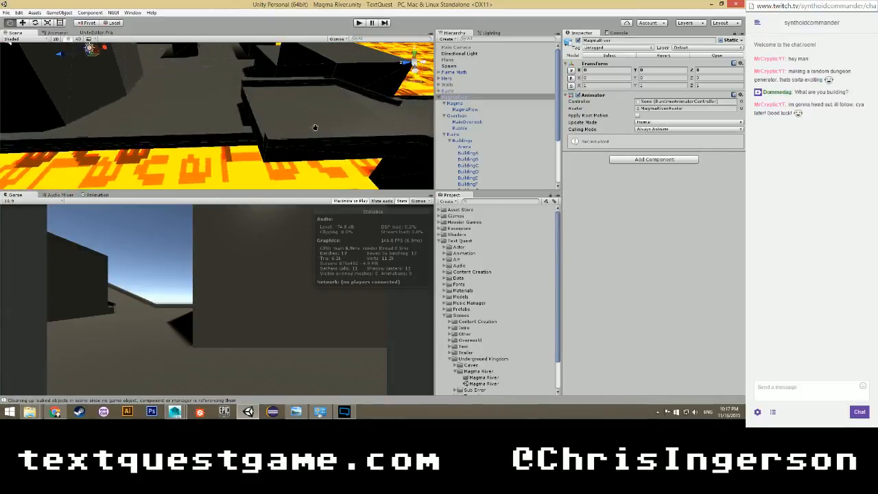
{"action": "left_click", "coordinate": [250, 121]}
{"action": "right_click_drag", "start_coordinate": [147, 123], "coordinate": [130, 130]}
{"action": "left_click", "coordinate": [82, 120]}
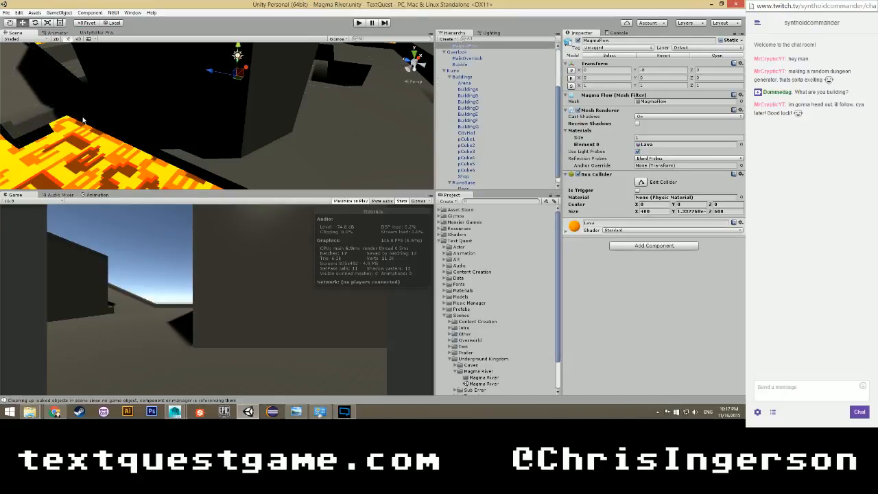
Switch to Maya LT and examine the low wall along the ruins' floor edge facing the magma.
{"action": "left_click", "coordinate": [175, 412]}
{"action": "left_click", "coordinate": [214, 368]}
{"action": "scroll", "coordinate": [374, 192], "scroll_direction": "up", "scroll_amount": 5}
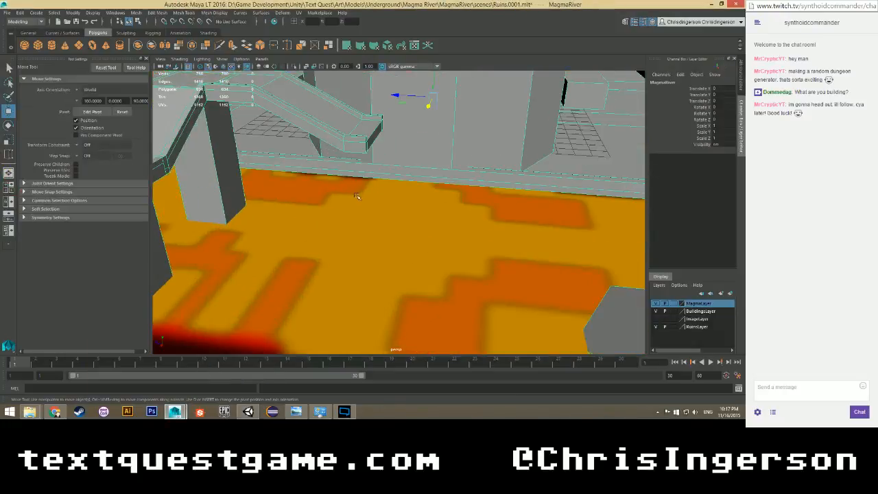
{"action": "left_click_drag", "start_coordinate": [388, 184], "coordinate": [343, 181], "text": "alt"}
{"action": "scroll", "coordinate": [343, 182], "scroll_direction": "down", "scroll_amount": 5}
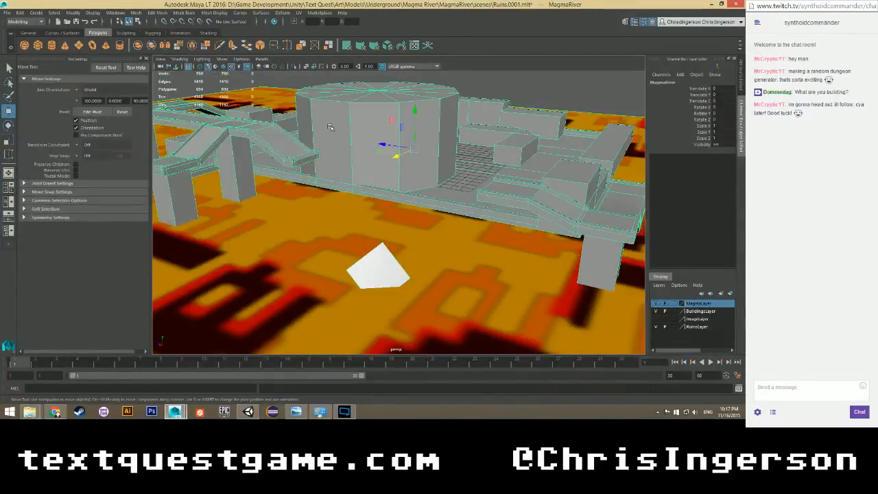
{"action": "scroll", "coordinate": [319, 131], "scroll_direction": "up", "scroll_amount": 6}
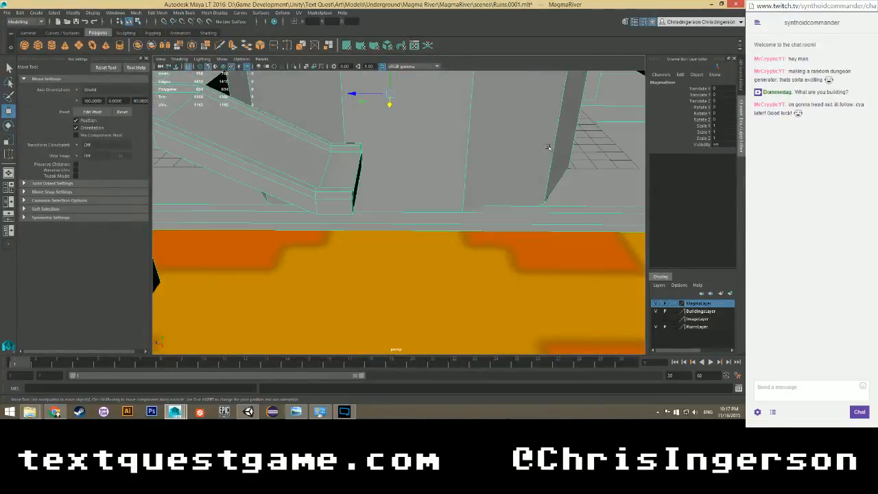
{"action": "left_click_drag", "start_coordinate": [549, 147], "coordinate": [334, 148], "text": "alt"}
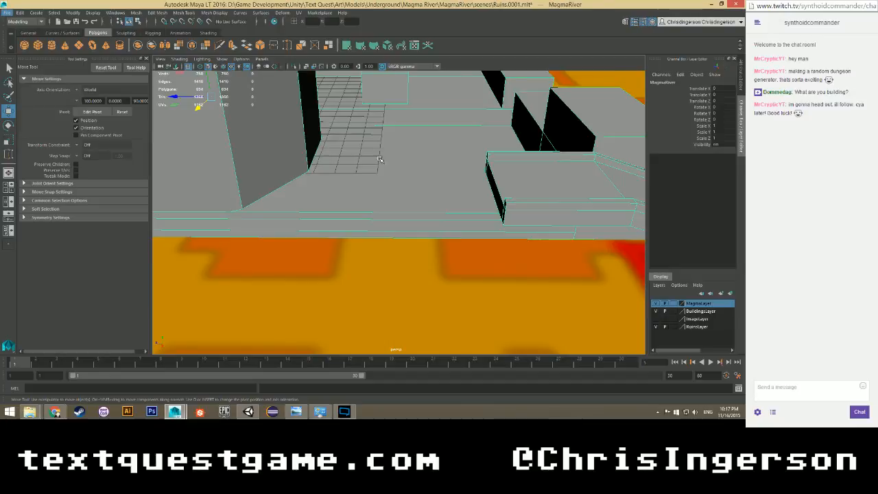
{"action": "scroll", "coordinate": [375, 161], "scroll_direction": "up", "scroll_amount": 2}
{"action": "left_click_drag", "start_coordinate": [399, 178], "coordinate": [410, 211], "text": "alt"}
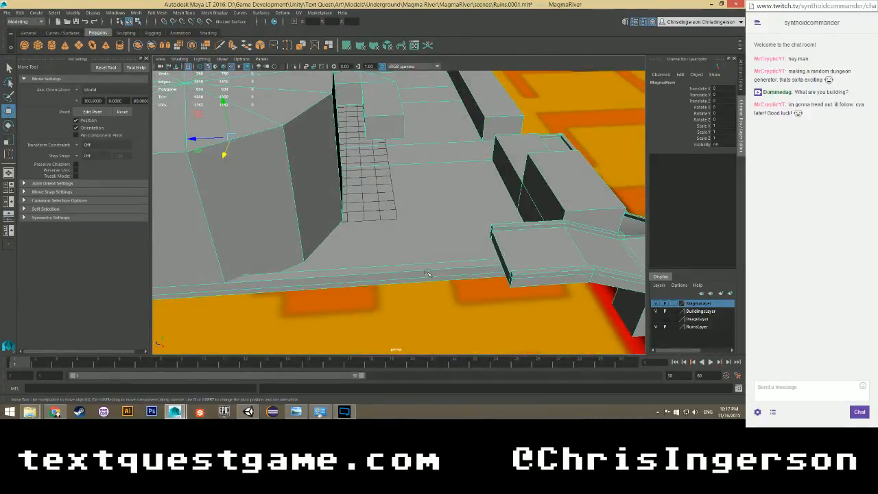
{"action": "scroll", "coordinate": [425, 276], "scroll_direction": "up", "scroll_amount": 2}
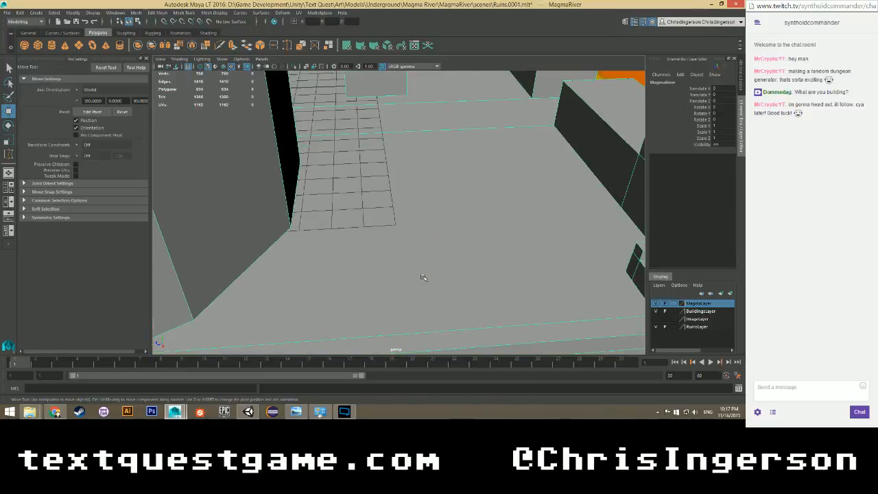
{"action": "scroll", "coordinate": [424, 277], "scroll_direction": "down", "scroll_amount": 2}
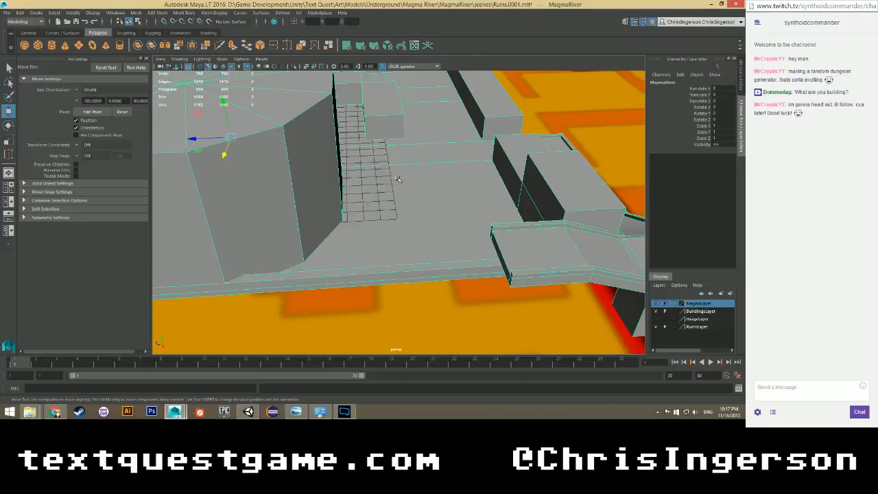
{"action": "scroll", "coordinate": [412, 178], "scroll_direction": "up", "scroll_amount": 2}
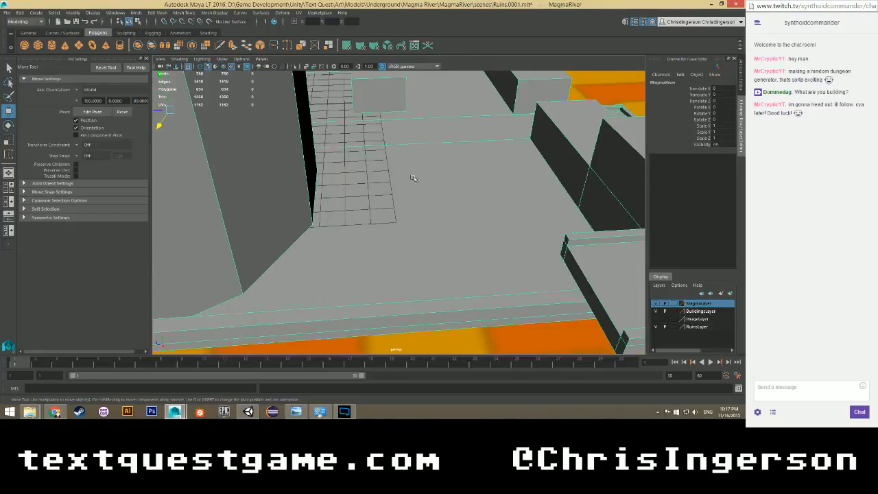
{"action": "scroll", "coordinate": [414, 180], "scroll_direction": "down", "scroll_amount": 2}
{"action": "left_click_drag", "start_coordinate": [427, 190], "coordinate": [389, 177], "text": "alt"}
{"action": "left_click_drag", "start_coordinate": [389, 173], "coordinate": [406, 184], "text": "alt"}
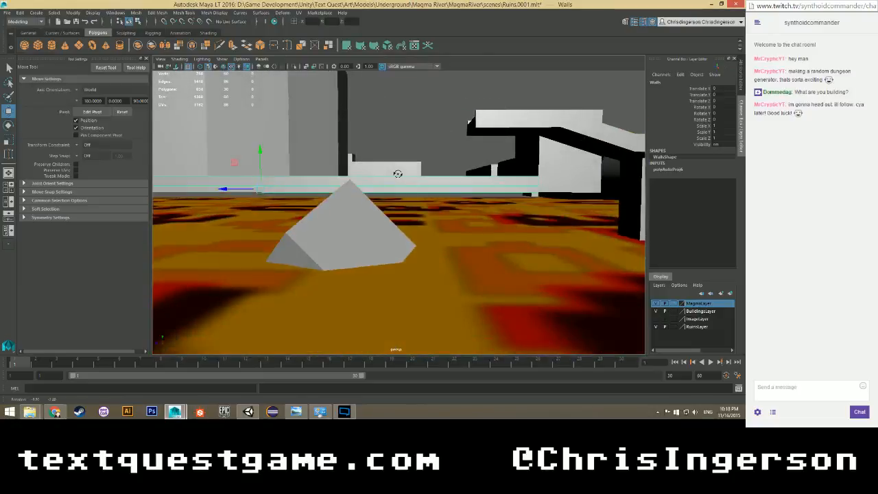
Select the MainOverlook mesh and save the Ruins.0001.mlt scene.
{"action": "left_click_drag", "start_coordinate": [399, 180], "coordinate": [312, 197], "text": "alt"}
{"action": "left_click", "coordinate": [312, 197]}
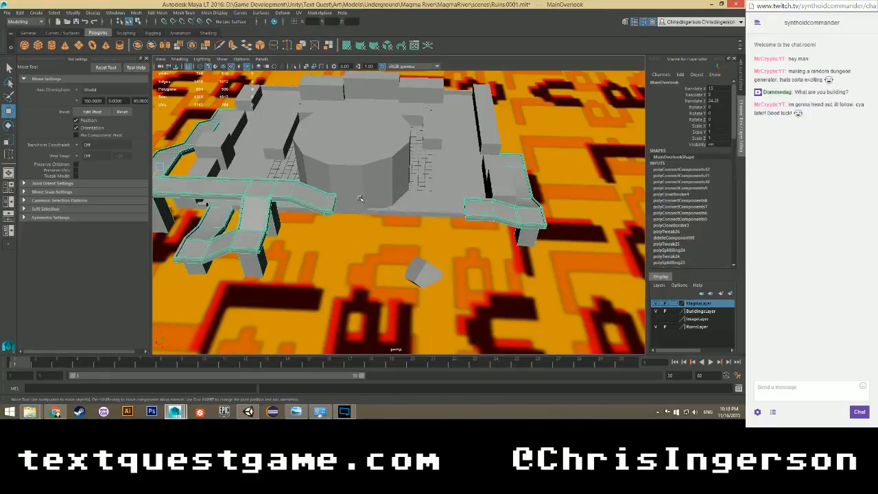
{"action": "key", "text": "ctrl+s"}
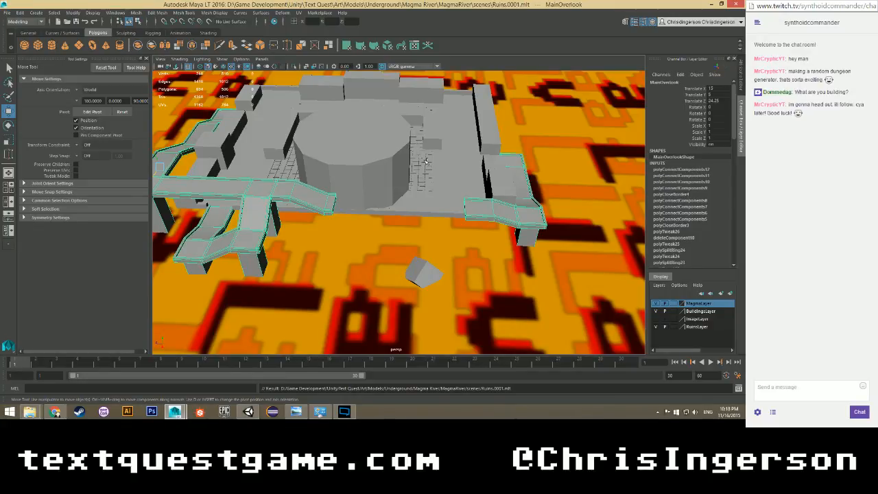
Examine the floor edge between the large cylindrical building and the overlook ramp from several angles.
{"action": "scroll", "coordinate": [410, 200], "scroll_direction": "up", "scroll_amount": 8}
{"action": "left_click_drag", "start_coordinate": [402, 200], "coordinate": [438, 142], "text": "alt"}
{"action": "middle_click_drag", "start_coordinate": [437, 142], "coordinate": [316, 215], "text": "alt"}
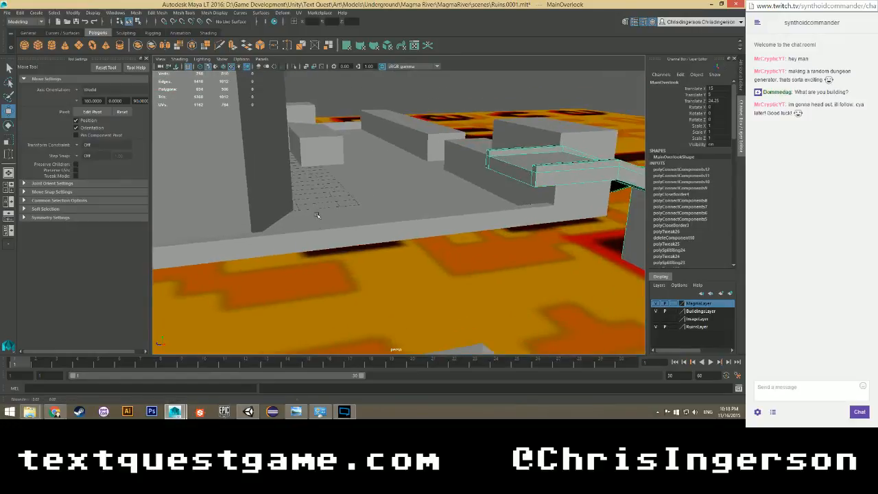
{"action": "scroll", "coordinate": [337, 197], "scroll_direction": "up", "scroll_amount": 5}
{"action": "scroll", "coordinate": [352, 188], "scroll_direction": "down", "scroll_amount": 4}
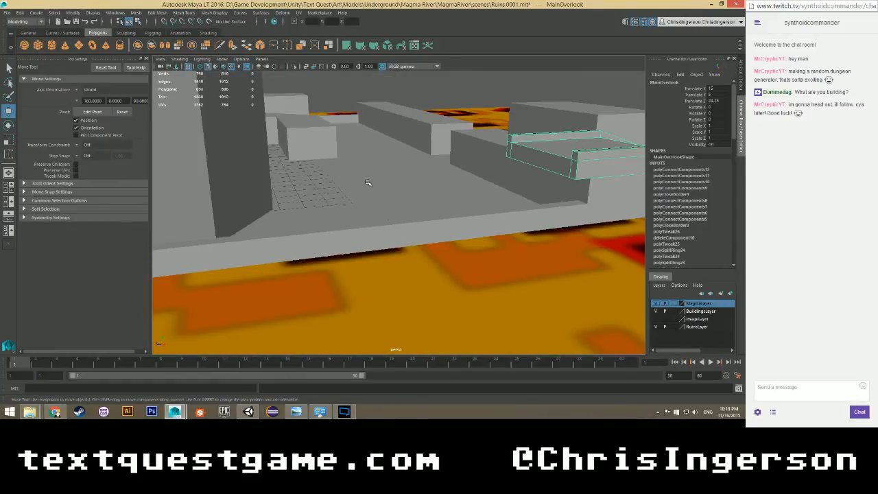
{"action": "scroll", "coordinate": [366, 170], "scroll_direction": "up", "scroll_amount": 10}
{"action": "middle_click_drag", "start_coordinate": [425, 210], "coordinate": [291, 158], "text": "alt"}
{"action": "scroll", "coordinate": [343, 171], "scroll_direction": "down", "scroll_amount": 10}
{"action": "left_click_drag", "start_coordinate": [384, 180], "coordinate": [439, 184], "text": "alt"}
{"action": "scroll", "coordinate": [371, 244], "scroll_direction": "up", "scroll_amount": 5}
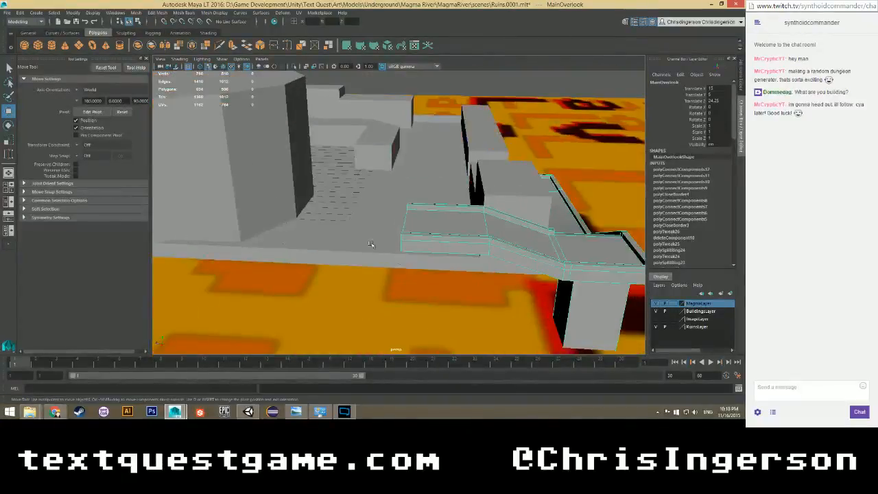
Delete the faces of the raised strip of the Walls mesh along the magma-side floor edge.
{"action": "scroll", "coordinate": [369, 244], "scroll_direction": "down", "scroll_amount": 2}
{"action": "left_click", "coordinate": [370, 242]}
{"action": "scroll", "coordinate": [371, 240], "scroll_direction": "up", "scroll_amount": 5}
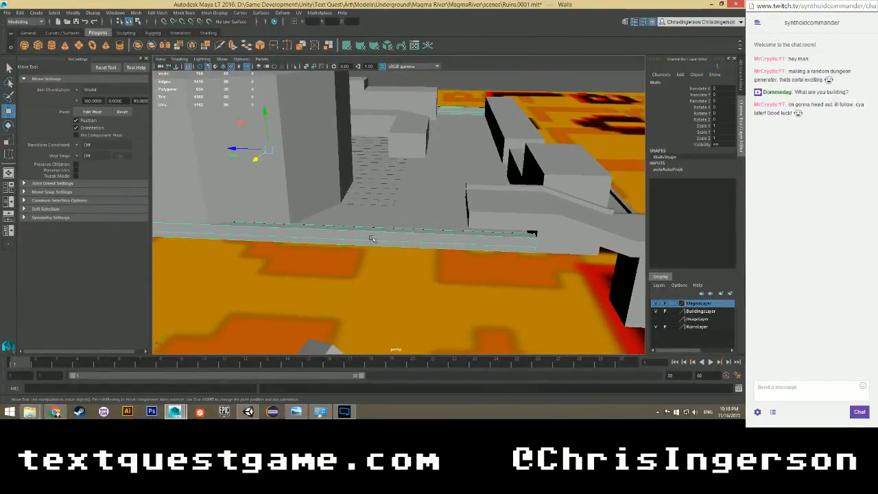
{"action": "right_click_drag", "start_coordinate": [370, 239], "coordinate": [371, 255]}
{"action": "left_click", "coordinate": [389, 230]}
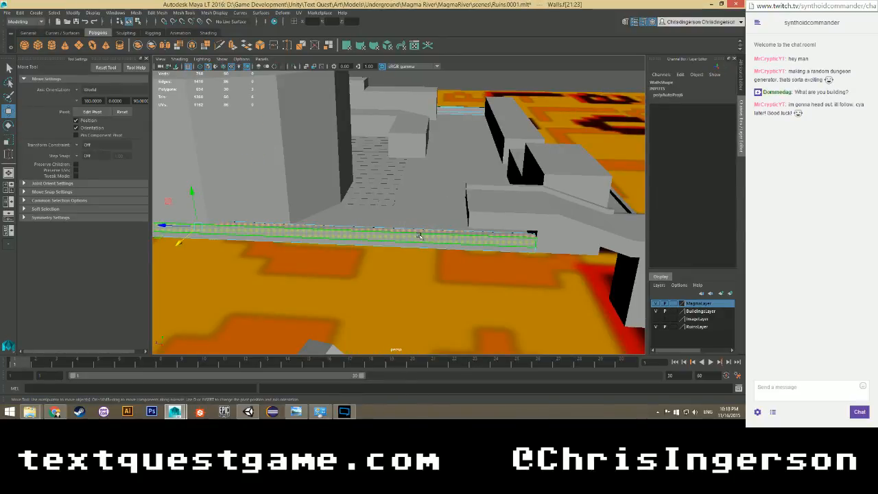
{"action": "key", "text": "Delete"}
Bridge the two open long edges of the Walls mesh to close the gap left along the magma-side edge.
{"action": "scroll", "coordinate": [360, 247], "scroll_direction": "up", "scroll_amount": 3}
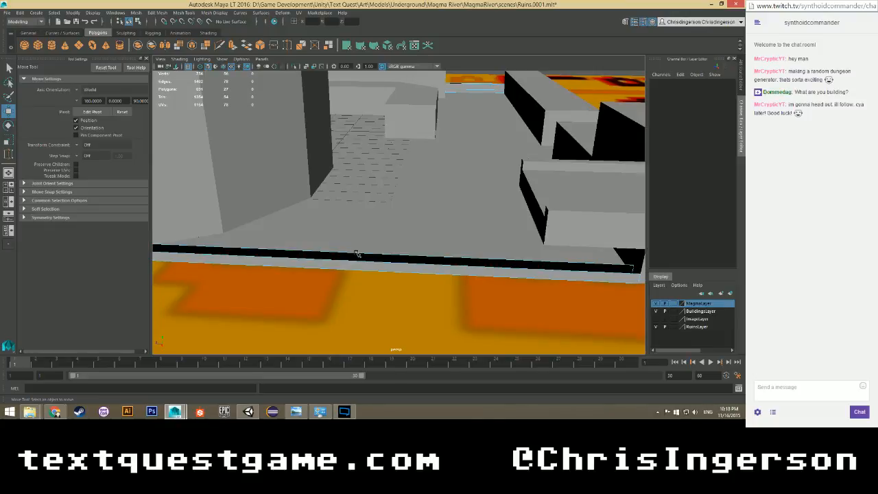
{"action": "right_click_drag", "start_coordinate": [355, 225], "coordinate": [353, 194]}
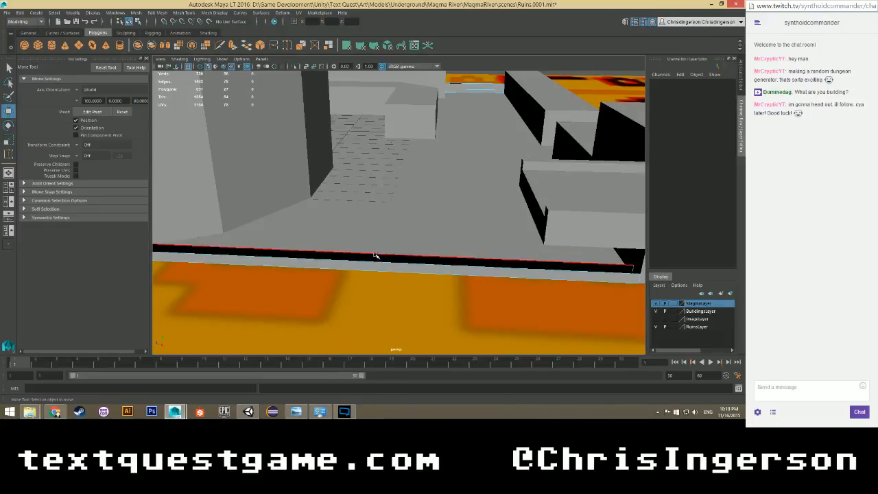
{"action": "left_click", "coordinate": [584, 262]}
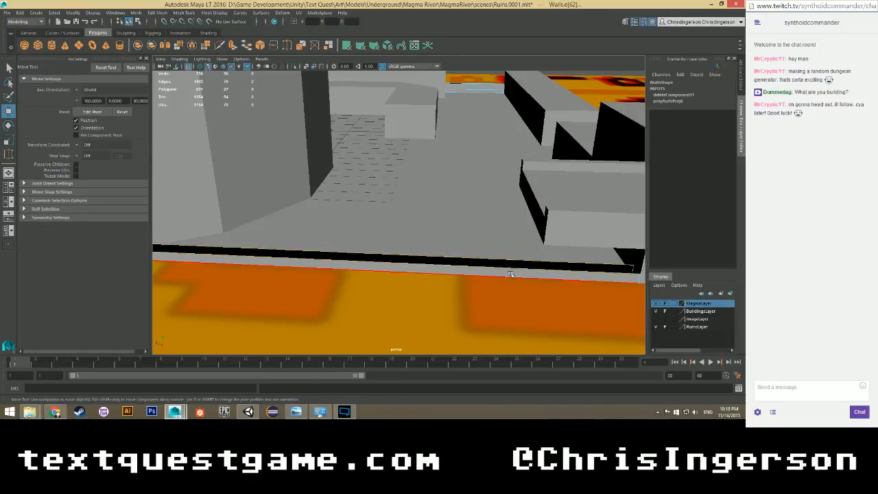
{"action": "left_click_drag", "start_coordinate": [510, 275], "coordinate": [645, 268], "text": "alt"}
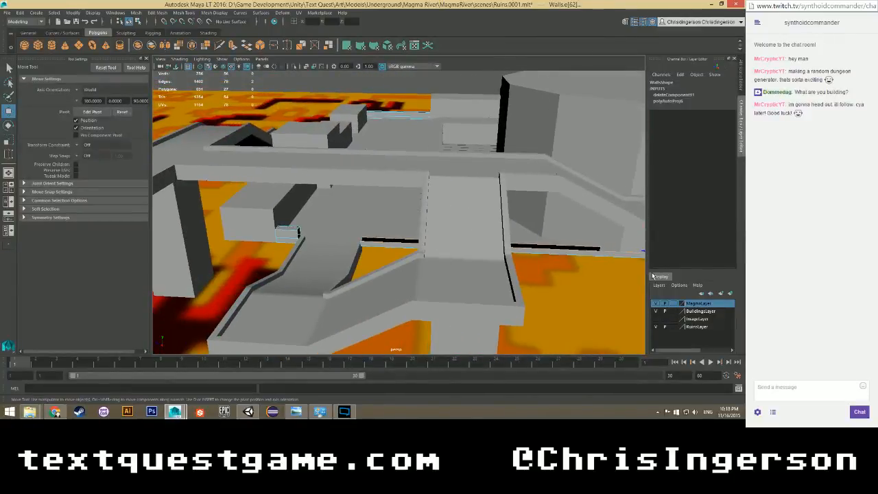
{"action": "key", "text": "f"}
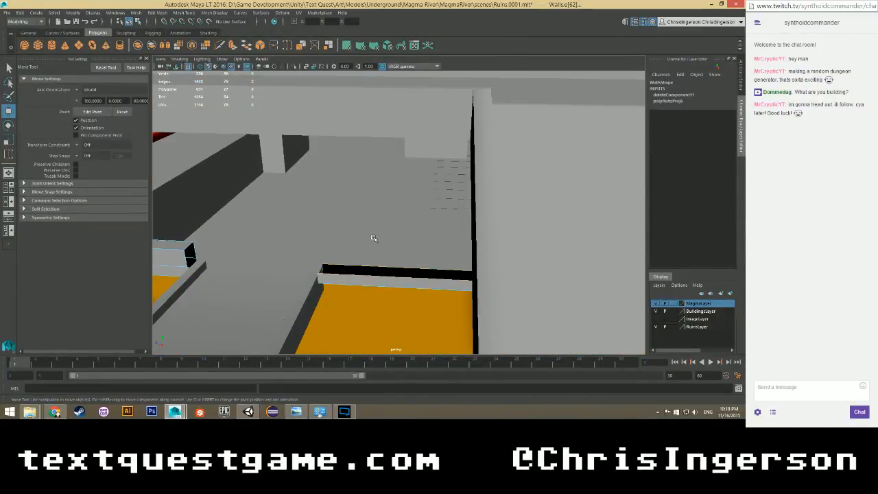
{"action": "right_click_drag", "start_coordinate": [371, 238], "coordinate": [369, 237], "text": "shift"}
{"action": "left_click_drag", "start_coordinate": [368, 237], "coordinate": [312, 244], "text": "alt"}
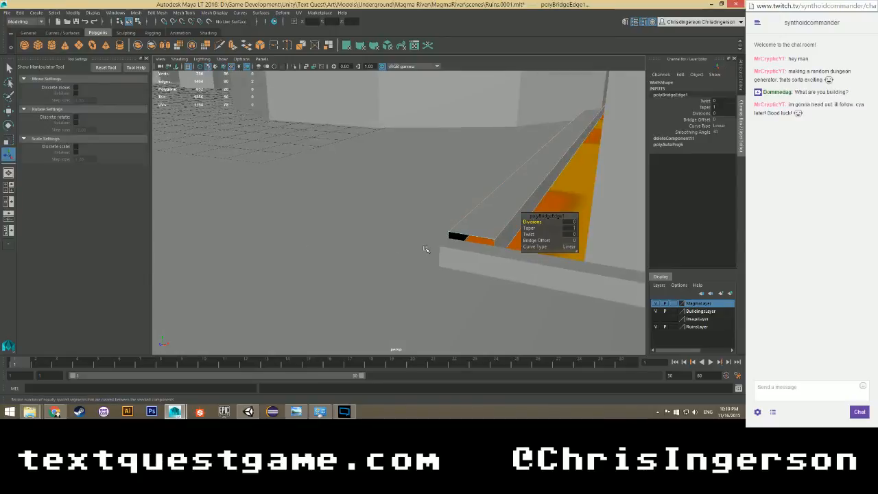
{"action": "left_click_drag", "start_coordinate": [425, 249], "coordinate": [367, 231], "text": "alt"}
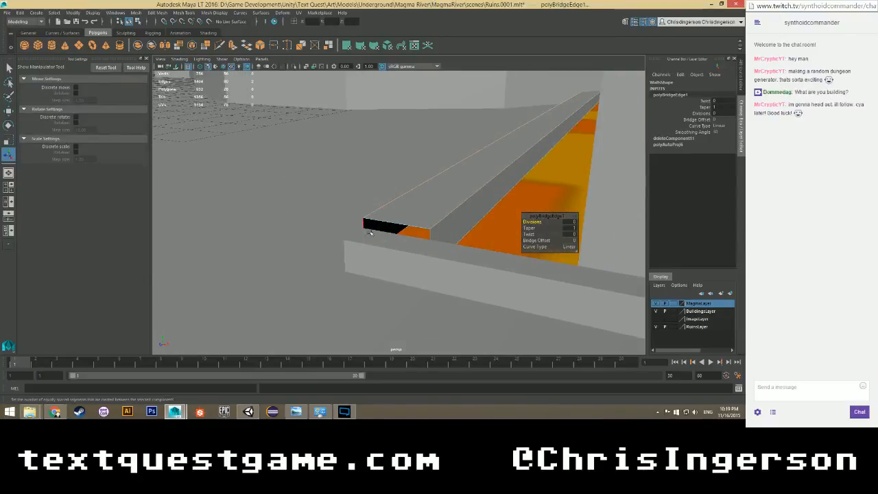
Select the bridged top face of the Walls mesh and move its pivot close to the strip's open end.
{"action": "left_click", "coordinate": [389, 219]}
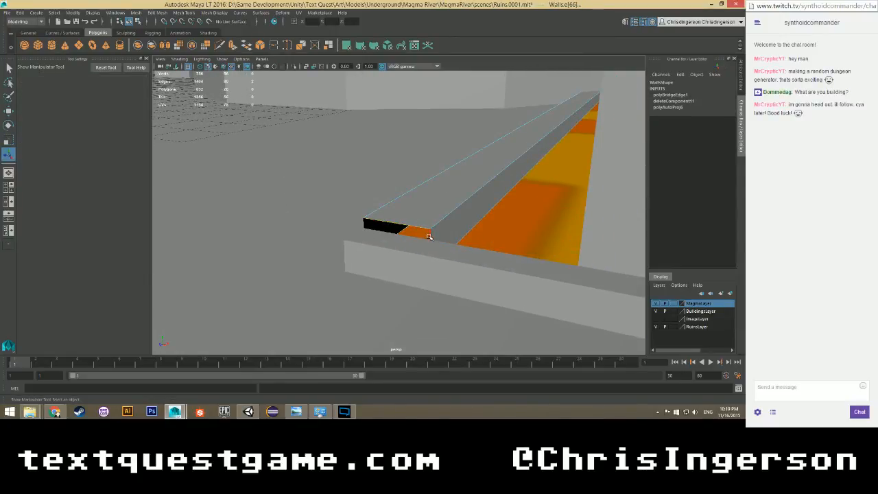
{"action": "right_click", "coordinate": [443, 191]}
{"action": "left_click", "coordinate": [443, 212]}
{"action": "left_click", "coordinate": [446, 188]}
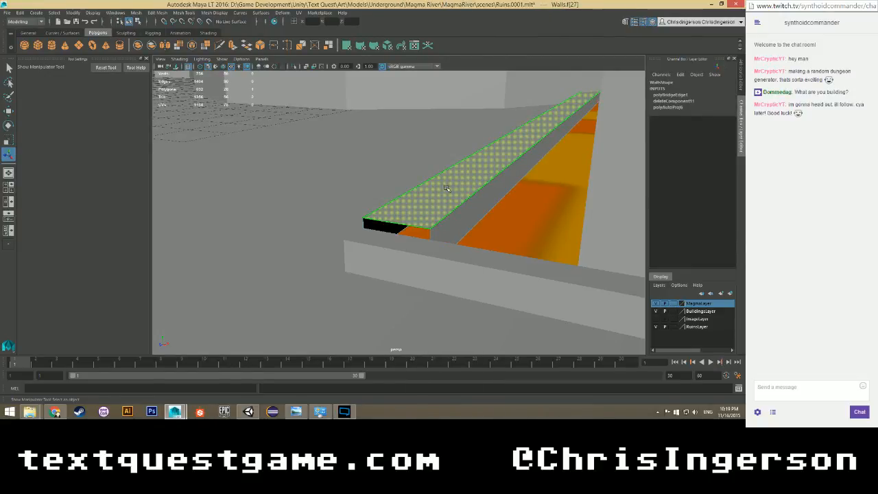
{"action": "scroll", "coordinate": [482, 188], "scroll_direction": "down", "scroll_amount": 6}
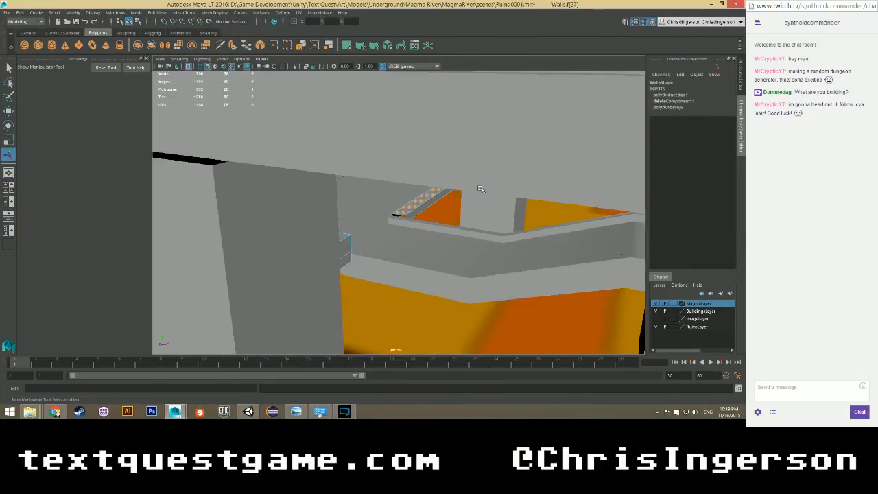
{"action": "key", "text": "w"}
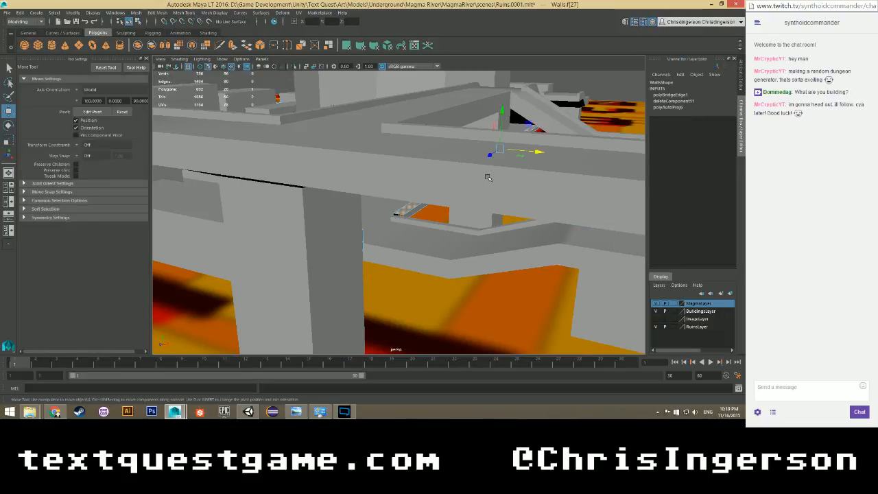
{"action": "key", "text": "d"}
{"action": "left_click_drag", "start_coordinate": [494, 156], "coordinate": [411, 211]}
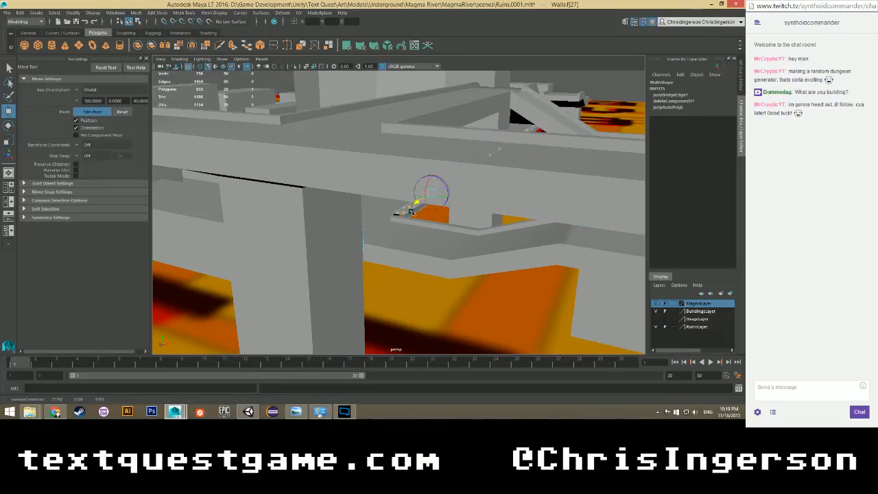
Lower the bridged face with vertex snapping so the strip sits level with the ruins' floor.
{"action": "key", "text": "f"}
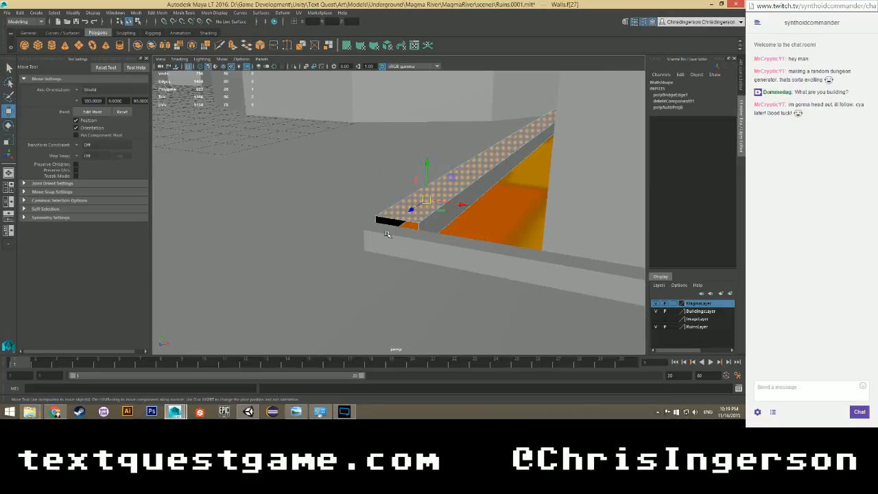
{"action": "key", "text": "v"}
{"action": "mouse_move", "coordinate": [427, 178]}
{"action": "left_mouse_down"}
{"action": "mouse_move", "coordinate": [447, 211]}
{"action": "mouse_move", "coordinate": [451, 199]}
{"action": "mouse_move", "coordinate": [320, 212]}
{"action": "mouse_move", "coordinate": [496, 190]}
{"action": "mouse_move", "coordinate": [417, 190]}
{"action": "left_mouse_up"}
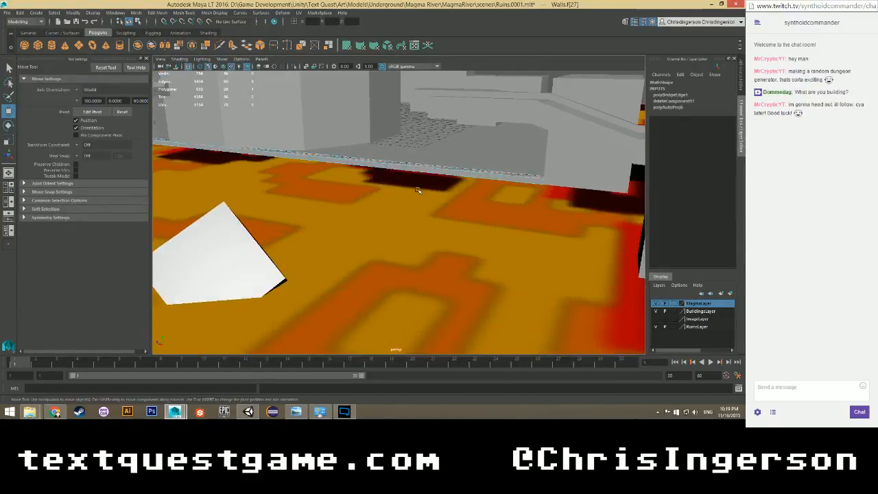
Leave face editing, clear the selection and save the Ruins.0001.mlt scene.
{"action": "left_click", "coordinate": [437, 209]}
{"action": "scroll", "coordinate": [441, 199], "scroll_direction": "down", "scroll_amount": 8}
{"action": "left_click", "coordinate": [476, 123]}
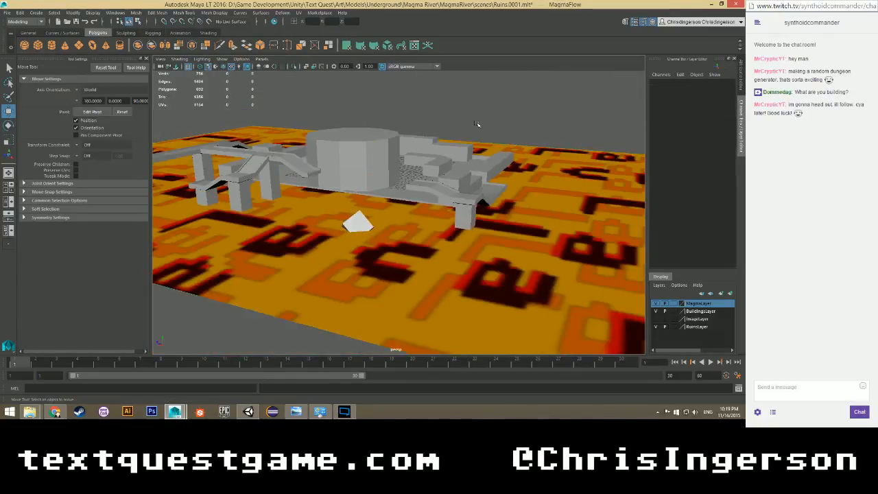
{"action": "key", "text": "ctrl+s"}
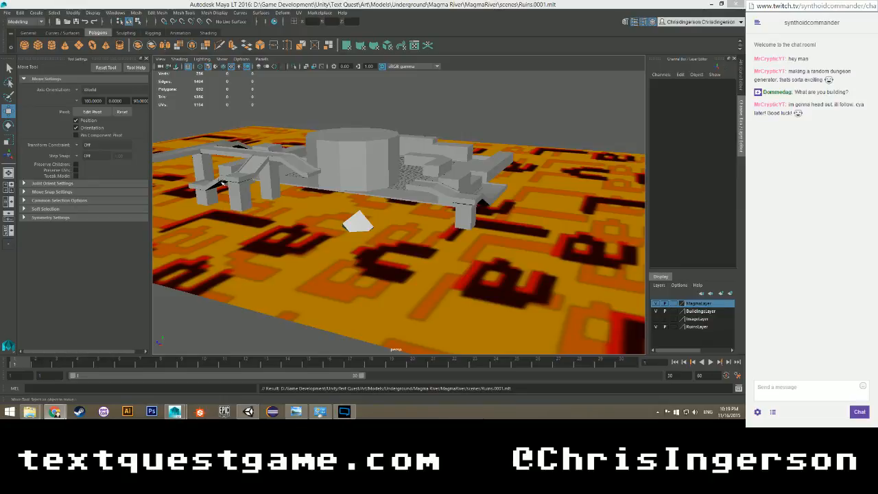
{"action": "scroll", "coordinate": [363, 137], "scroll_direction": "up", "scroll_amount": 10}
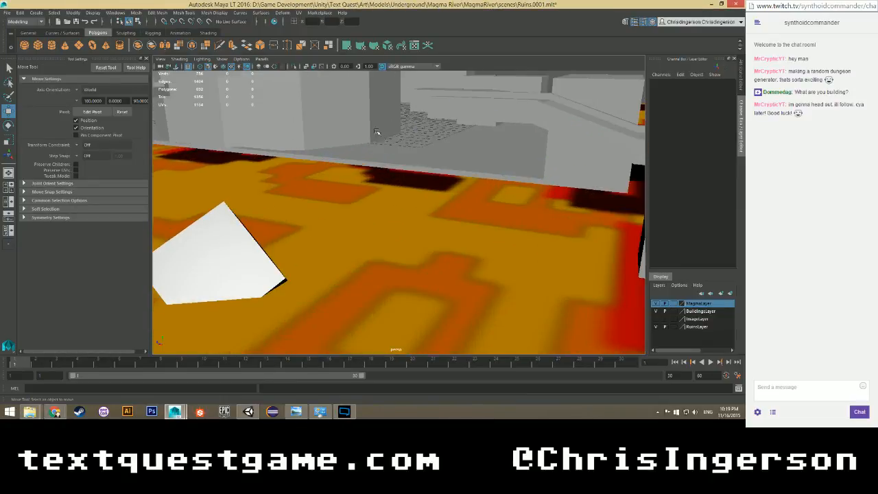
Inspect the ruins' magma-side floor edge, the bridges and the Floor mesh from several angles and distances.
{"action": "scroll", "coordinate": [366, 146], "scroll_direction": "down", "scroll_amount": 10}
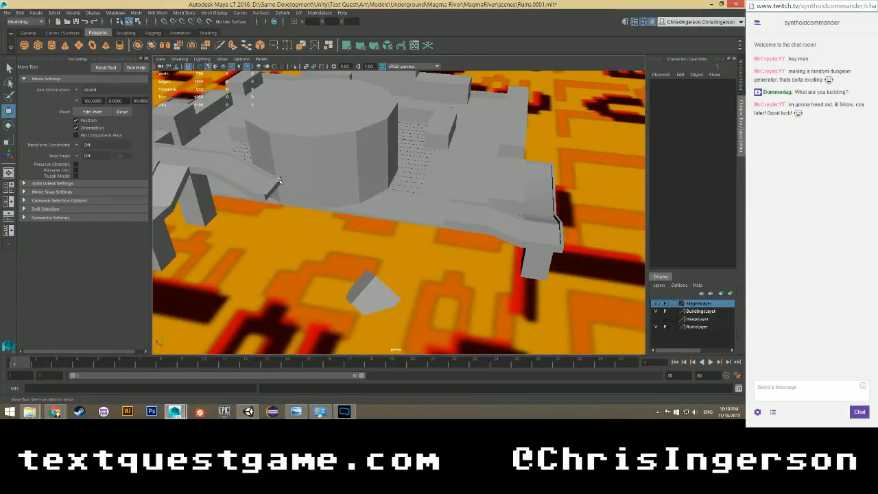
{"action": "scroll", "coordinate": [402, 203], "scroll_direction": "up", "scroll_amount": 5}
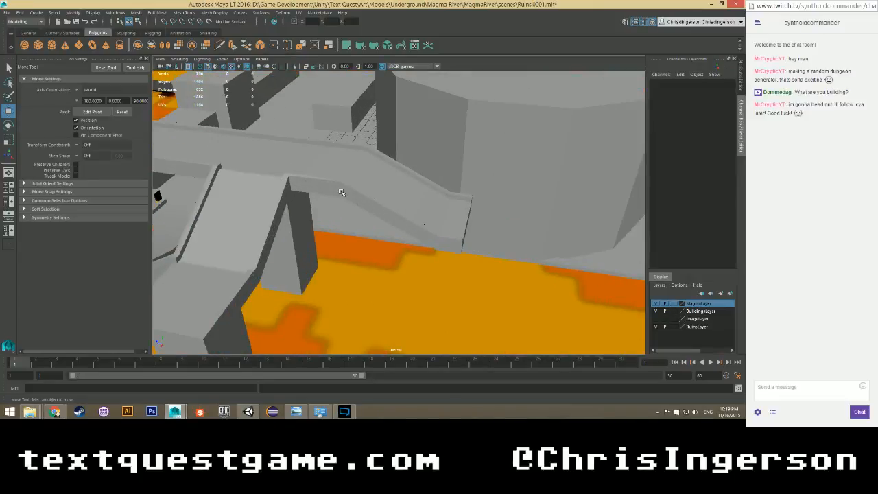
{"action": "left_click_drag", "start_coordinate": [530, 213], "coordinate": [238, 166], "text": "alt"}
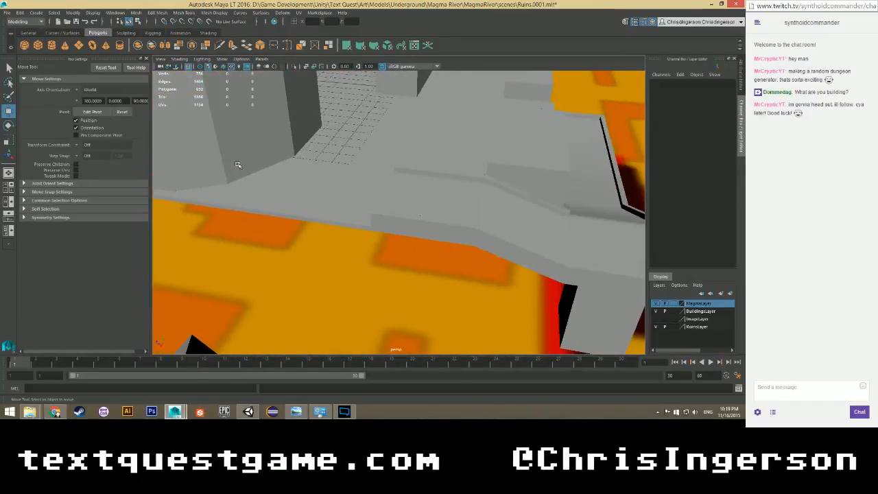
{"action": "scroll", "coordinate": [262, 184], "scroll_direction": "up", "scroll_amount": 1}
{"action": "scroll", "coordinate": [262, 184], "scroll_direction": "down", "scroll_amount": 1}
{"action": "scroll", "coordinate": [241, 196], "scroll_direction": "down", "scroll_amount": 1}
{"action": "scroll", "coordinate": [240, 196], "scroll_direction": "up", "scroll_amount": 2}
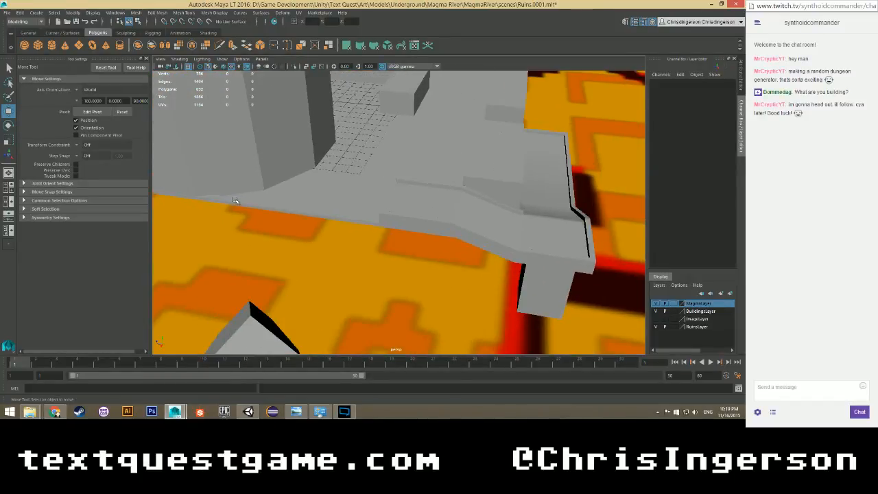
{"action": "scroll", "coordinate": [240, 196], "scroll_direction": "down", "scroll_amount": 1}
{"action": "scroll", "coordinate": [240, 197], "scroll_direction": "up", "scroll_amount": 2}
{"action": "left_click", "coordinate": [353, 201]}
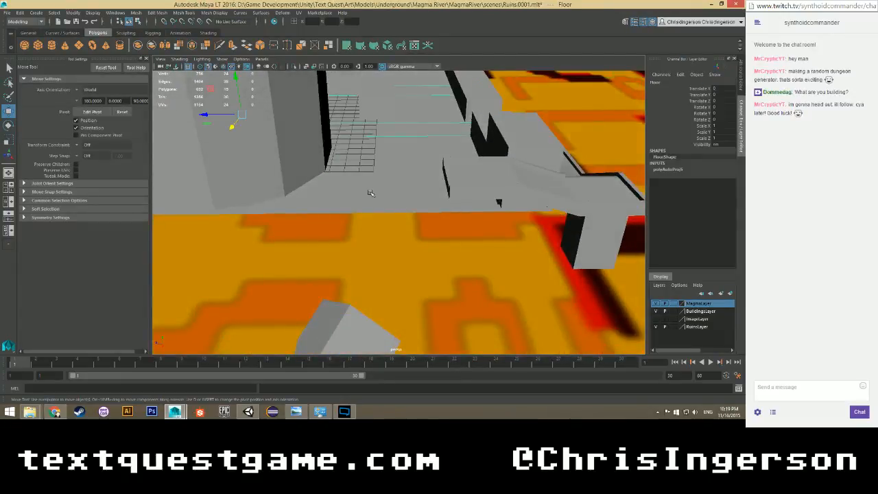
{"action": "mouse_move", "coordinate": [371, 193]}
{"action": "left_mouse_down", "text": "alt"}
{"action": "mouse_move", "coordinate": [378, 197]}
{"action": "mouse_move", "coordinate": [367, 205]}
{"action": "left_mouse_up", "text": "alt"}
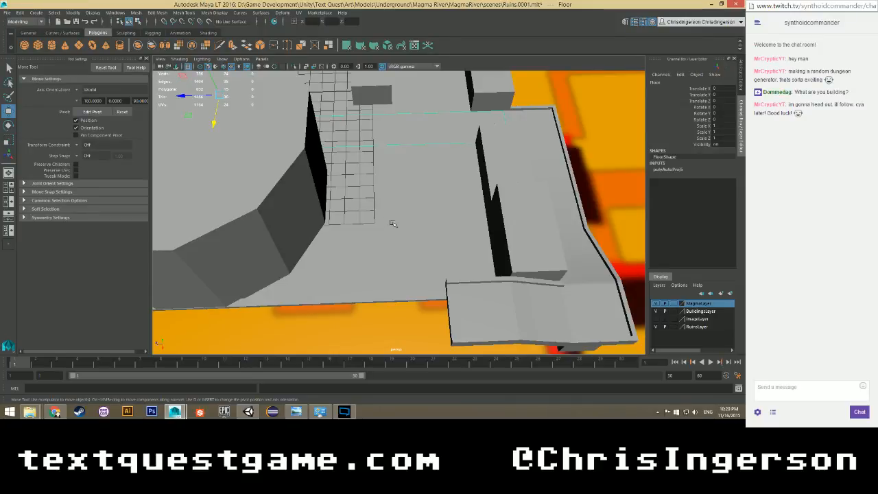
{"action": "mouse_move", "coordinate": [392, 224]}
{"action": "left_mouse_down", "text": "alt"}
{"action": "mouse_move", "coordinate": [411, 235]}
{"action": "mouse_move", "coordinate": [384, 231]}
{"action": "mouse_move", "coordinate": [384, 249]}
{"action": "mouse_move", "coordinate": [389, 227]}
{"action": "left_mouse_up", "text": "alt"}
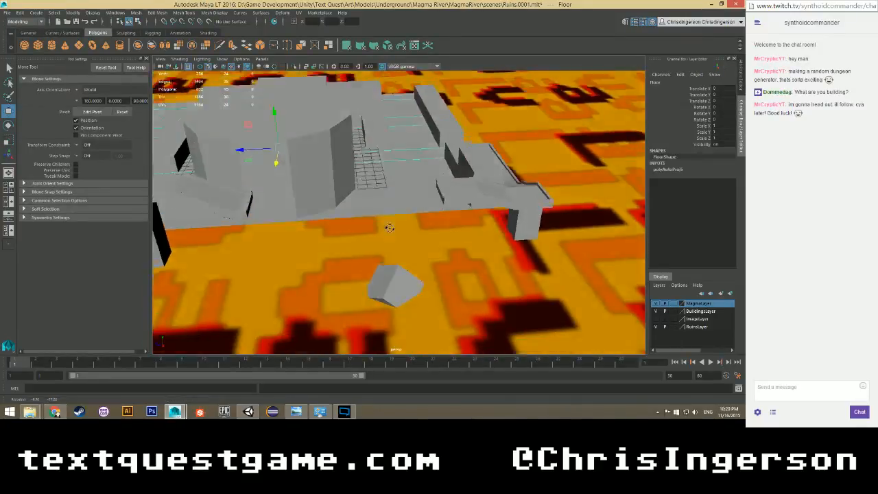
{"action": "scroll", "coordinate": [389, 228], "scroll_direction": "up", "scroll_amount": 5}
{"action": "scroll", "coordinate": [390, 223], "scroll_direction": "down", "scroll_amount": 3}
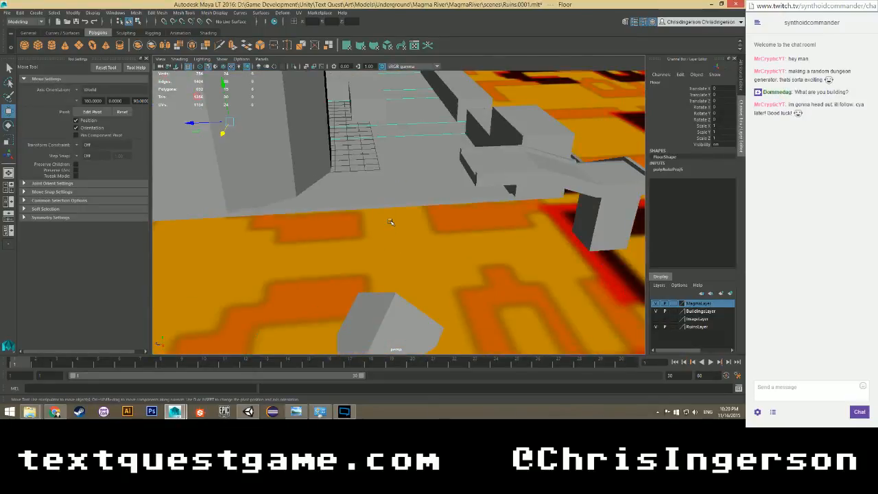
{"action": "scroll", "coordinate": [391, 221], "scroll_direction": "up", "scroll_amount": 2}
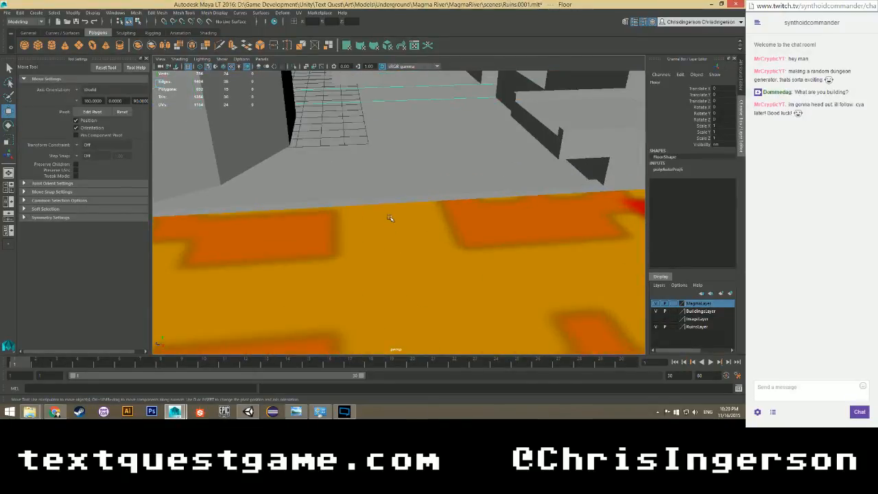
{"action": "scroll", "coordinate": [389, 219], "scroll_direction": "down", "scroll_amount": 3}
{"action": "scroll", "coordinate": [383, 216], "scroll_direction": "down", "scroll_amount": 1}
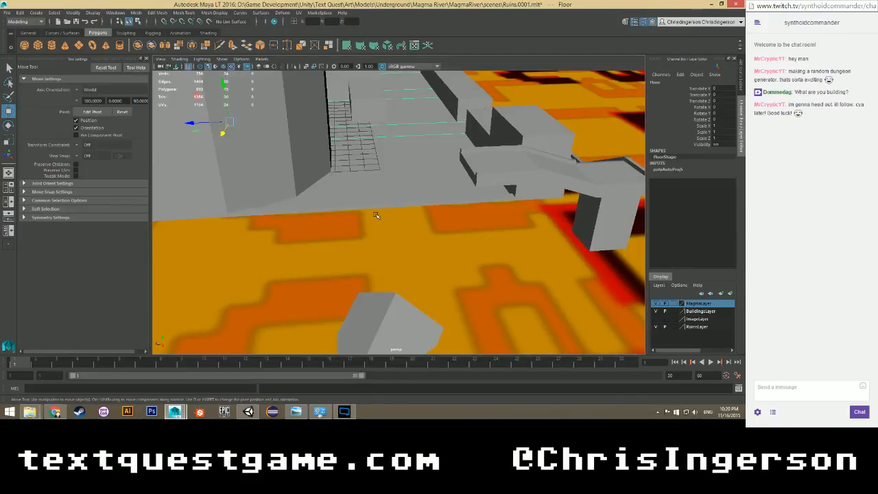
Select the Walls mesh strip along the magma-side edge and insert two crosswise edge loops in front of the gridded floor.
{"action": "mouse_move", "coordinate": [375, 216]}
{"action": "left_mouse_down", "text": "alt"}
{"action": "mouse_move", "coordinate": [345, 196]}
{"action": "mouse_move", "coordinate": [319, 208]}
{"action": "mouse_move", "coordinate": [354, 220]}
{"action": "mouse_move", "coordinate": [402, 201]}
{"action": "mouse_move", "coordinate": [386, 205]}
{"action": "left_mouse_up", "text": "alt"}
{"action": "left_click", "coordinate": [392, 212]}
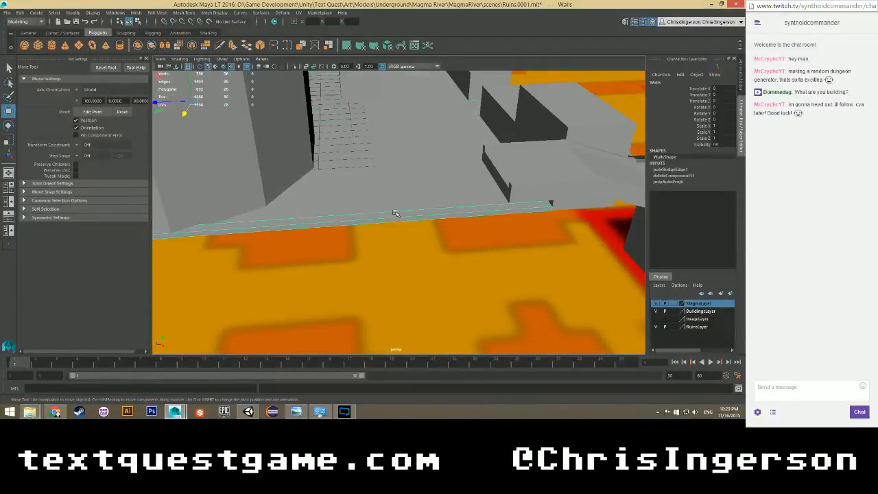
{"action": "scroll", "coordinate": [399, 214], "scroll_direction": "down", "scroll_amount": 6}
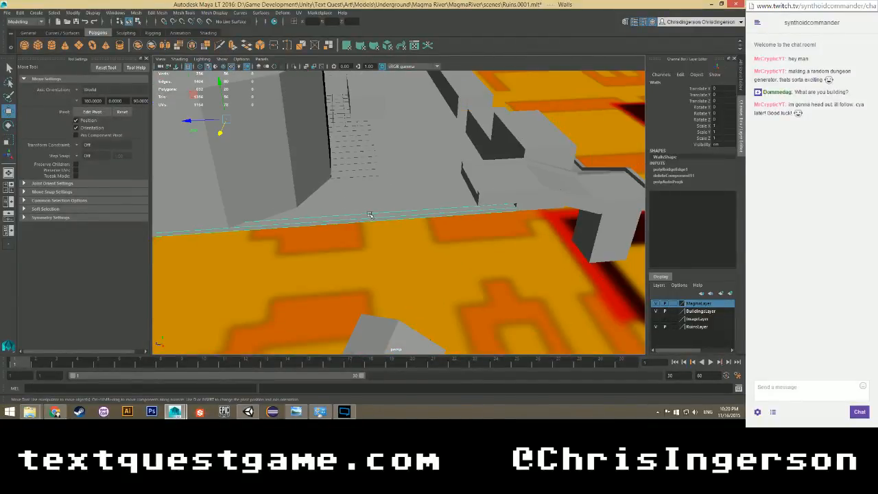
{"action": "right_click_drag", "start_coordinate": [359, 214], "coordinate": [327, 273]}
{"action": "scroll", "coordinate": [351, 194], "scroll_direction": "up", "scroll_amount": 2}
{"action": "left_click", "coordinate": [327, 225]}
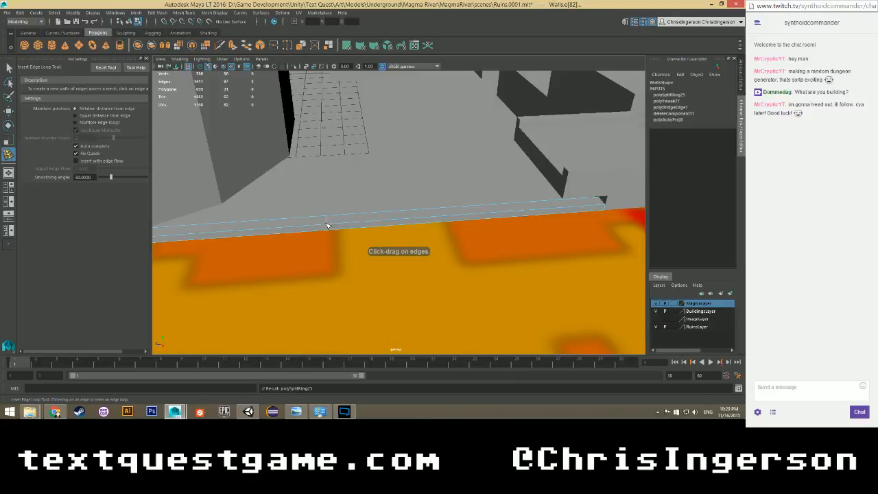
{"action": "left_click", "coordinate": [480, 216]}
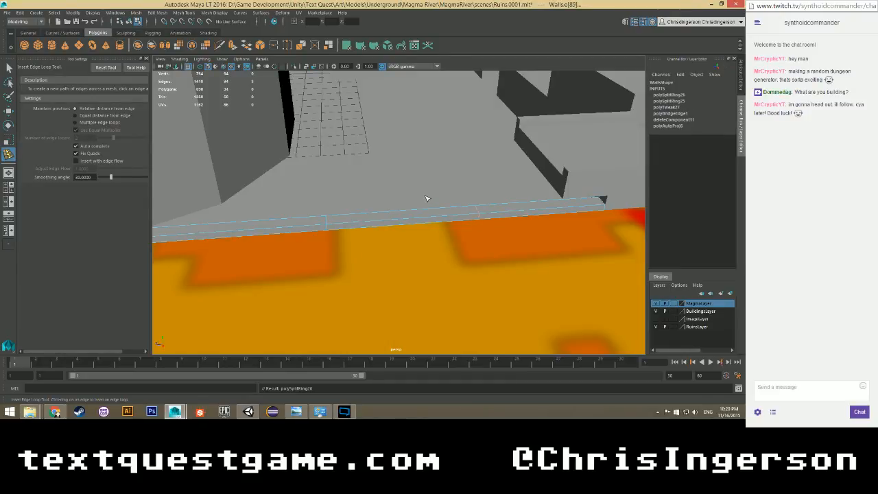
Slide the two new edge loops along the Walls strip to mark out both ends of an opening.
{"action": "key", "text": "w"}
{"action": "left_click", "coordinate": [326, 221]}
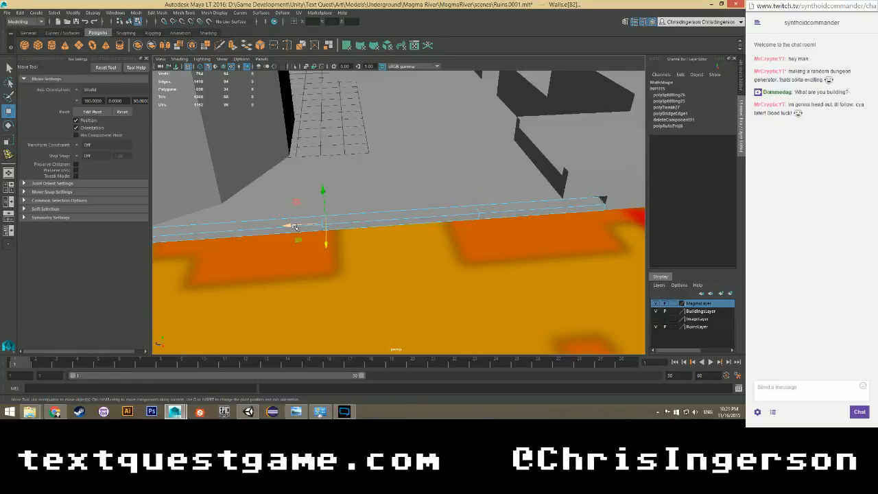
{"action": "mouse_move", "coordinate": [290, 226]}
{"action": "left_mouse_down"}
{"action": "mouse_move", "coordinate": [308, 225]}
{"action": "mouse_move", "coordinate": [291, 226]}
{"action": "left_mouse_up"}
{"action": "left_click", "coordinate": [476, 211]}
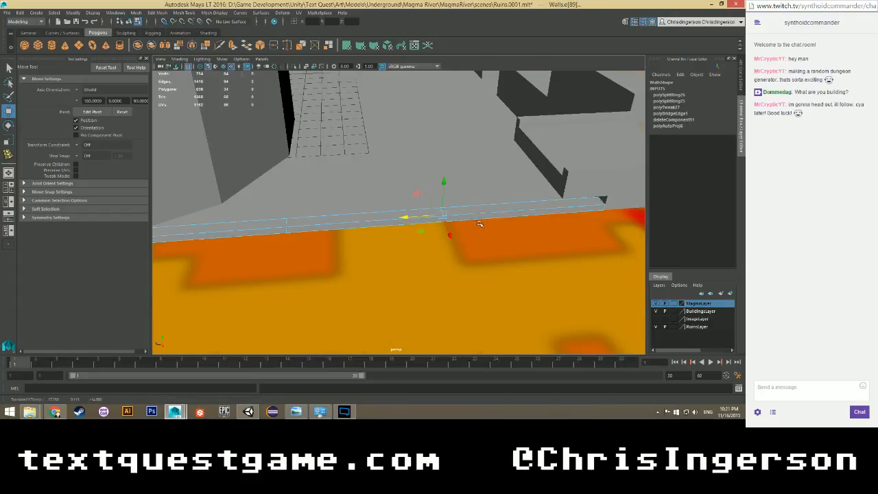
{"action": "left_click_drag", "start_coordinate": [447, 216], "coordinate": [323, 214], "text": "alt"}
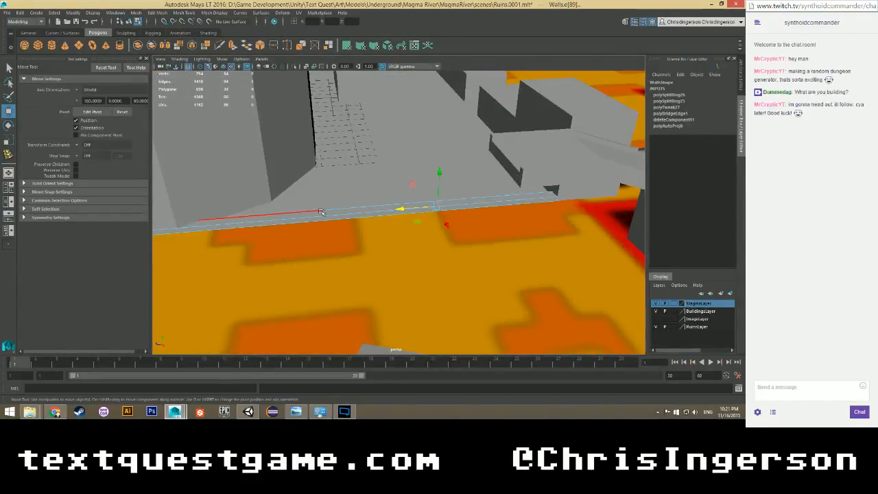
{"action": "left_click", "coordinate": [321, 215]}
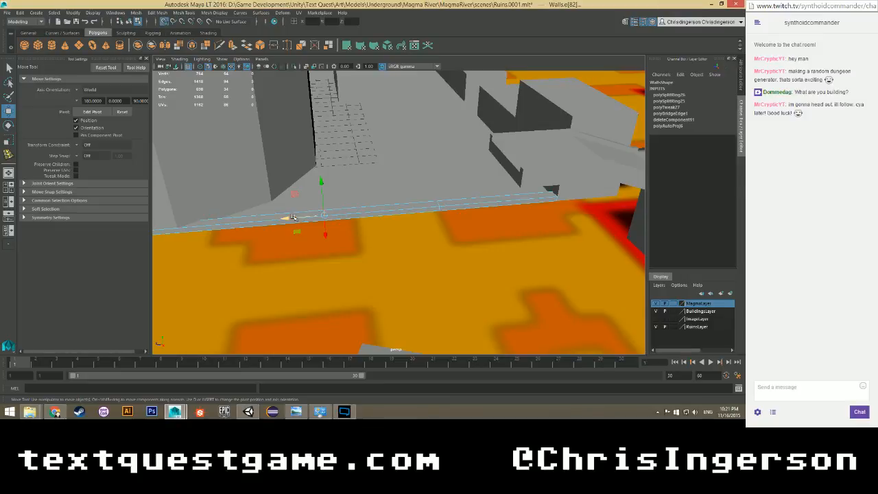
{"action": "left_click_drag", "start_coordinate": [301, 220], "coordinate": [346, 220], "text": "alt"}
Convert the edge selection to the Walls faces between the two loops and delete those faces.
{"action": "right_click_drag", "start_coordinate": [345, 220], "coordinate": [361, 239], "text": "ctrl"}
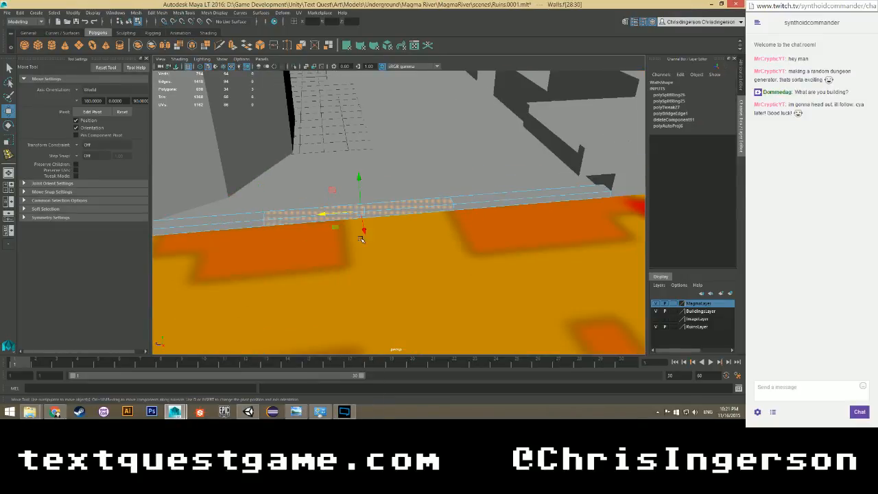
{"action": "left_click", "coordinate": [361, 236]}
{"action": "left_click_drag", "start_coordinate": [359, 235], "coordinate": [349, 223], "text": "alt"}
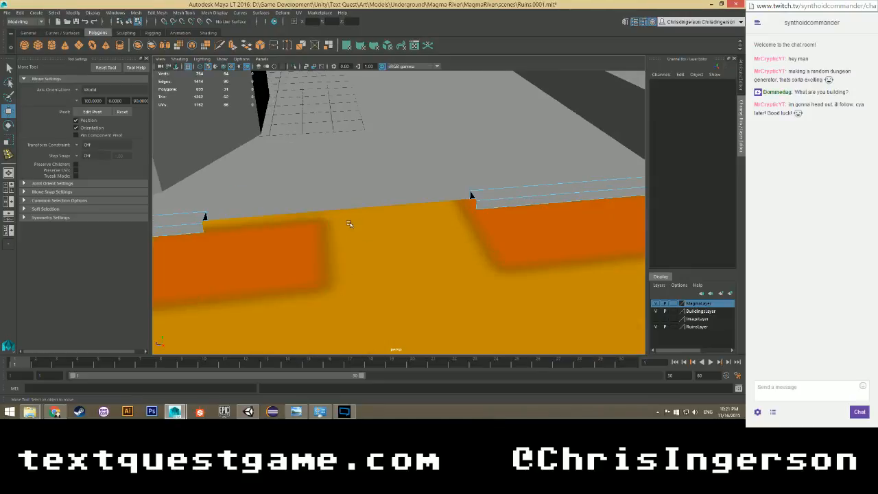
Insert two edge loops across the Floor mesh, one close to each end of the opening in the Walls strip.
{"action": "left_click_drag", "start_coordinate": [339, 217], "coordinate": [357, 217], "text": "alt"}
{"action": "left_click", "coordinate": [365, 182]}
{"action": "right_click", "coordinate": [350, 201], "text": "shift"}
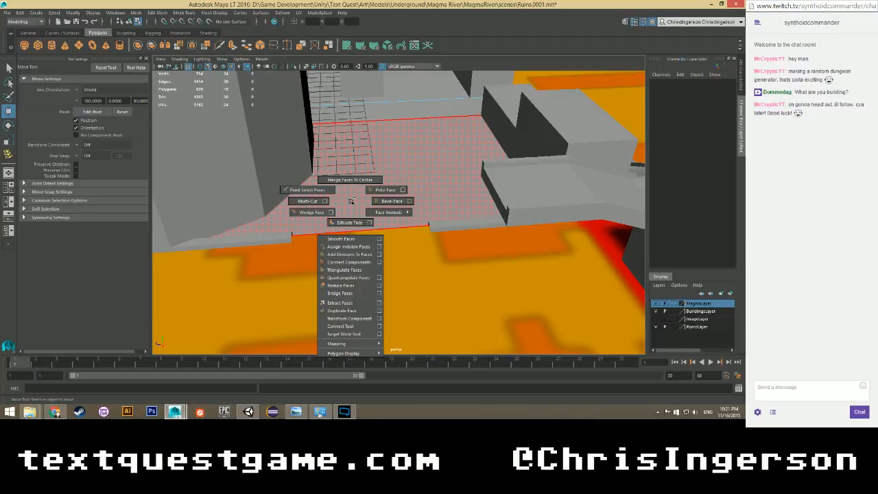
{"action": "left_click", "coordinate": [351, 179]}
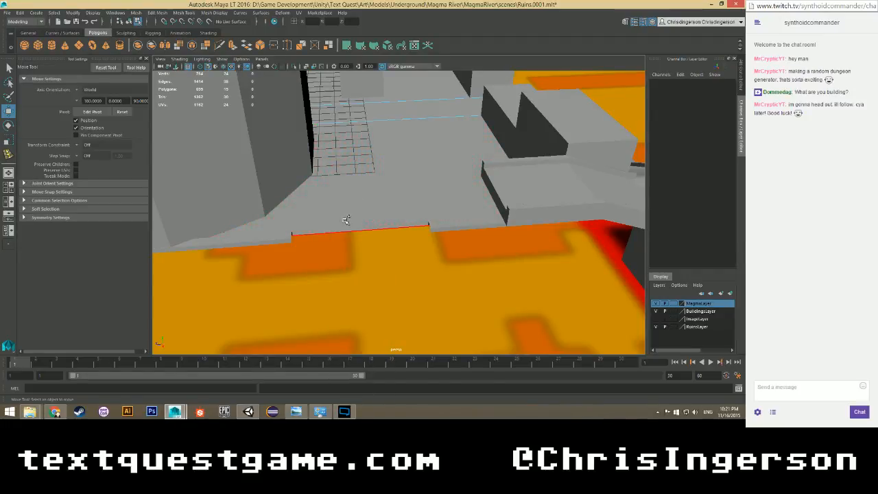
{"action": "right_click", "coordinate": [345, 220], "text": "shift"}
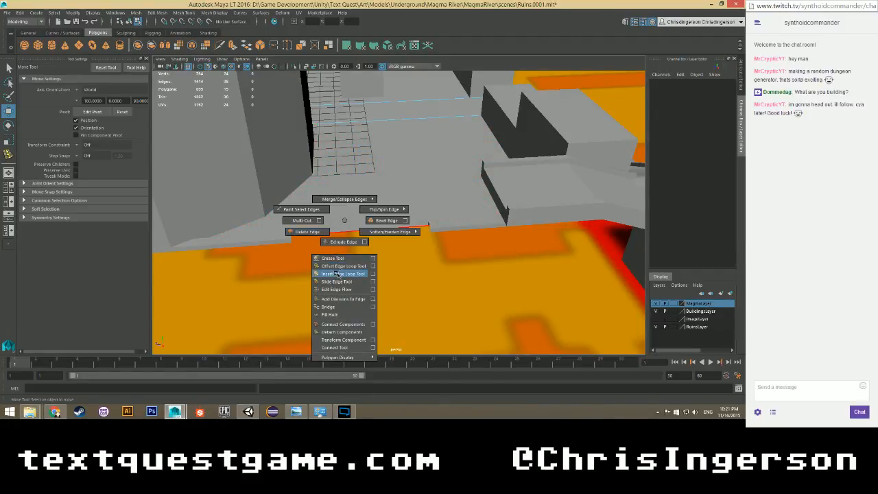
{"action": "left_click", "coordinate": [343, 274]}
{"action": "left_click_drag", "start_coordinate": [319, 251], "coordinate": [292, 240], "text": "alt"}
{"action": "left_click", "coordinate": [269, 244]}
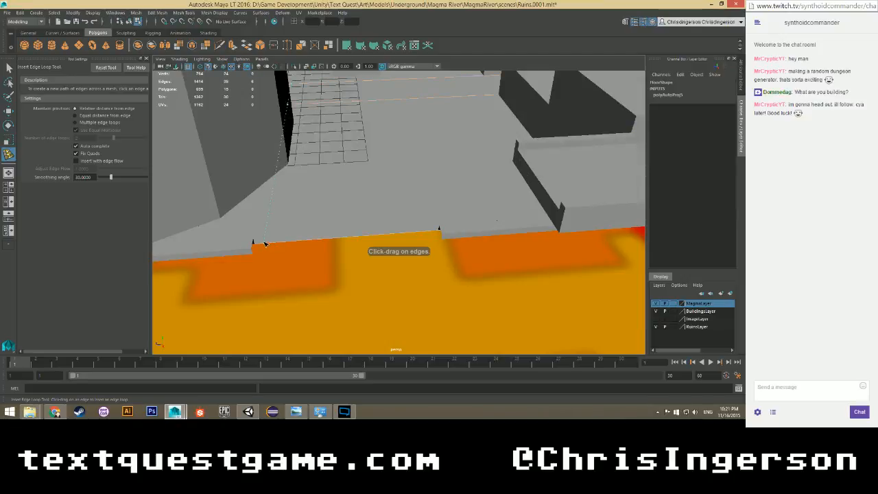
{"action": "left_click", "coordinate": [433, 231]}
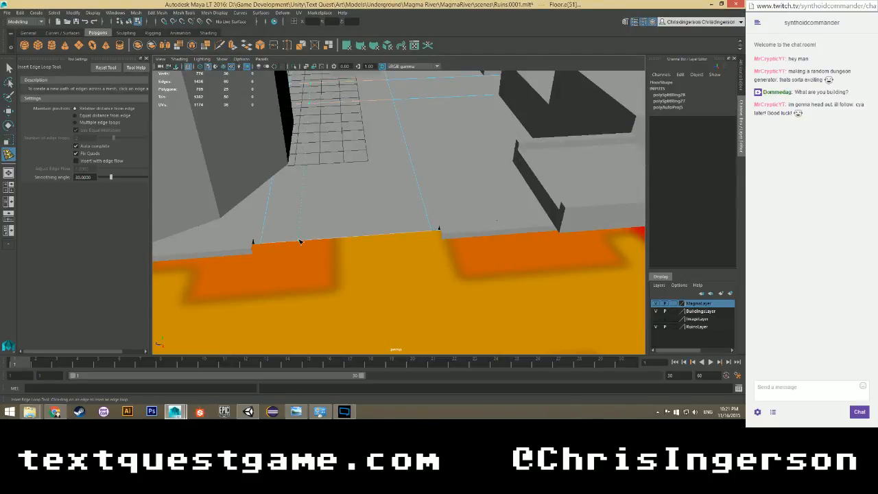
Insert four more edge loops across the Floor mesh, spaced between the two loops at the opening's ends.
{"action": "left_click", "coordinate": [300, 241]}
{"action": "left_click", "coordinate": [397, 236]}
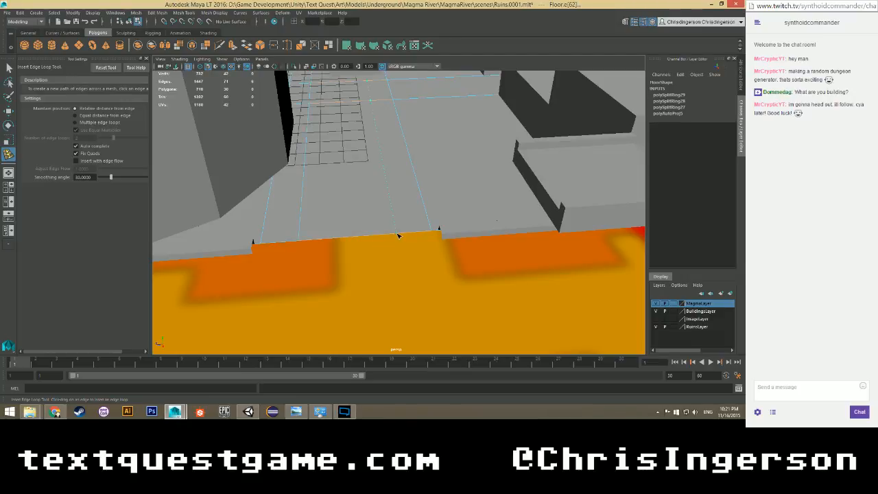
{"action": "left_click", "coordinate": [397, 236]}
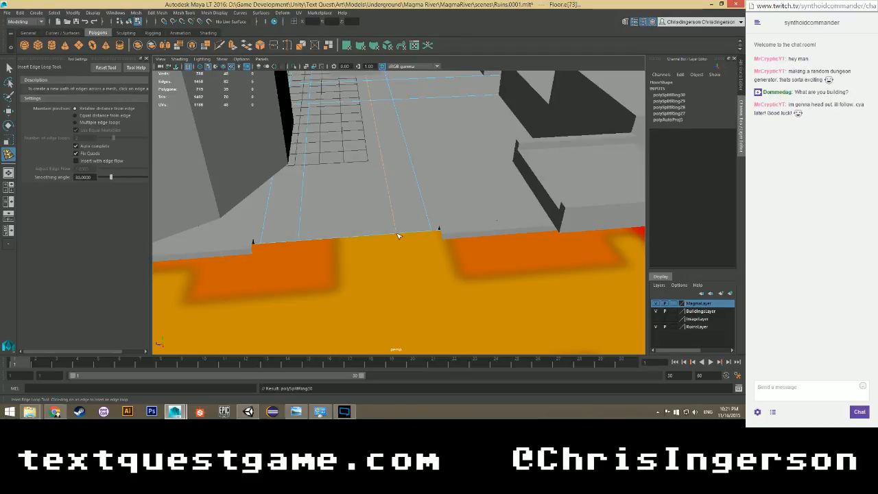
{"action": "left_click", "coordinate": [326, 241]}
{"action": "left_click", "coordinate": [327, 241]}
{"action": "left_click", "coordinate": [369, 236]}
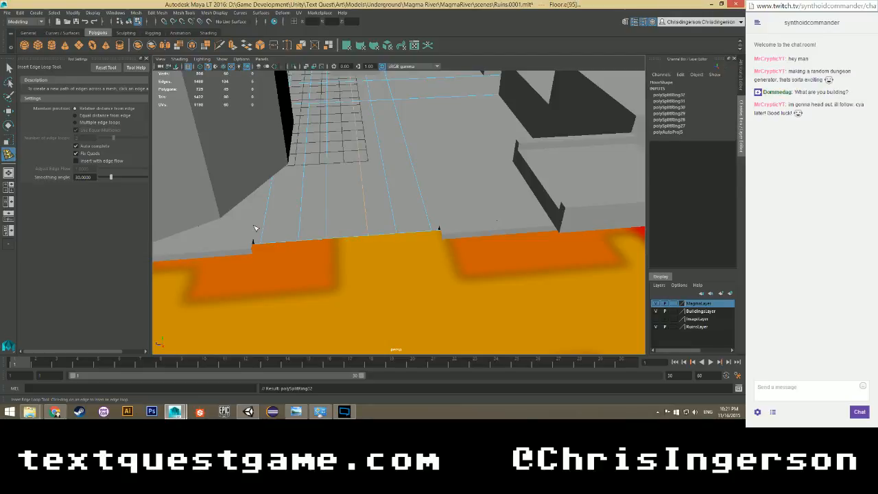
Select the Floor edge beside the tall building's end of the opening and move its pivot out to the magma-side border.
{"action": "key", "text": "w"}
{"action": "left_click", "coordinate": [270, 195]}
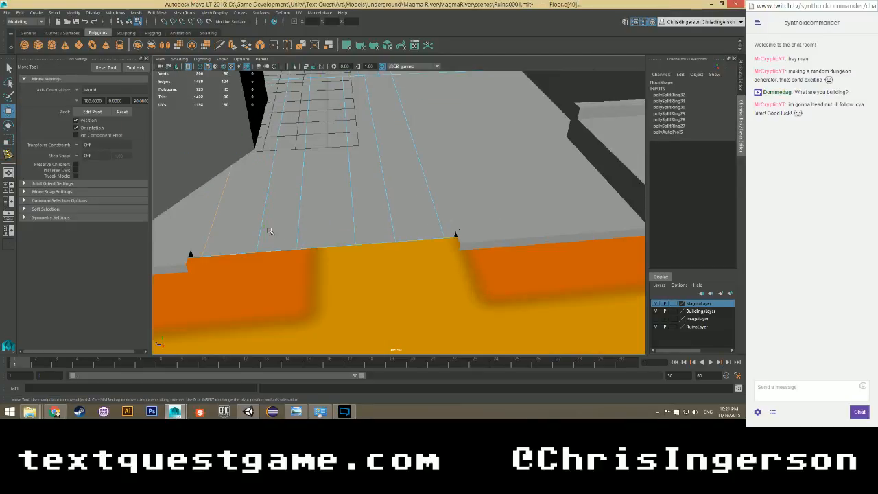
{"action": "mouse_move", "coordinate": [269, 221]}
{"action": "left_mouse_down", "text": "alt"}
{"action": "mouse_move", "coordinate": [288, 212]}
{"action": "mouse_move", "coordinate": [274, 205]}
{"action": "left_mouse_up", "text": "alt"}
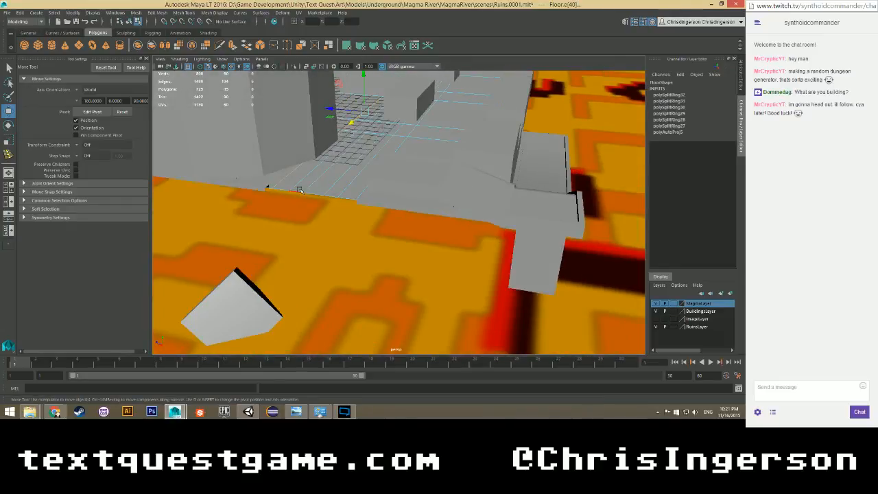
{"action": "key", "text": "Insert"}
{"action": "middle_click_drag", "start_coordinate": [299, 190], "coordinate": [261, 199]}
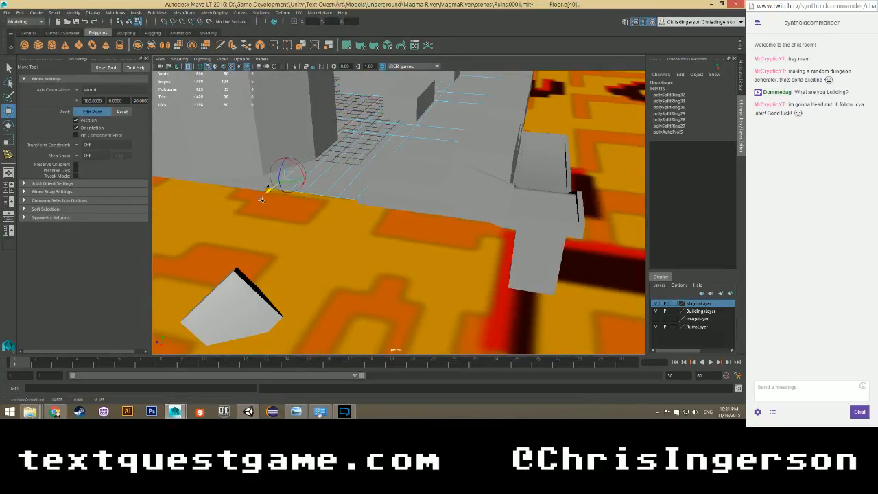
{"action": "left_click_drag", "start_coordinate": [262, 200], "coordinate": [254, 204]}
{"action": "key", "text": "Insert"}
Move the selected Floor edge sideways to line it up with the cut end of the Walls strip.
{"action": "scroll", "coordinate": [247, 206], "scroll_direction": "up", "scroll_amount": 5}
{"action": "middle_click_drag", "start_coordinate": [251, 174], "coordinate": [483, 218], "text": "alt"}
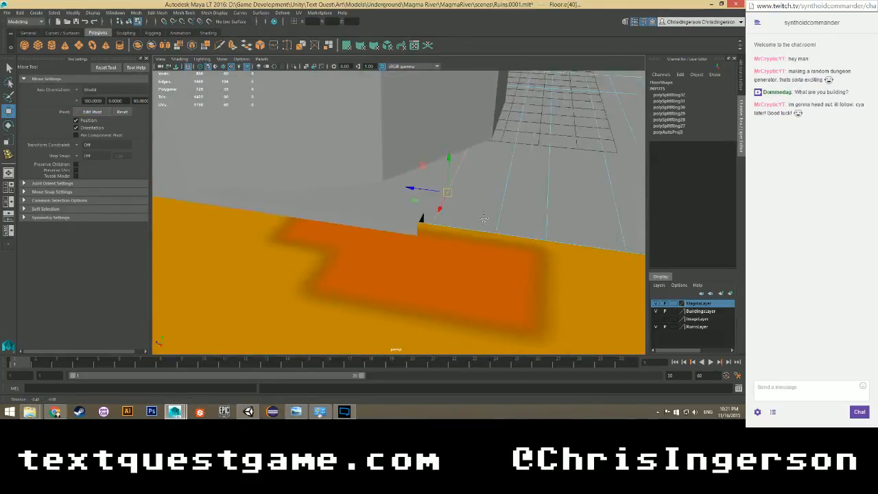
{"action": "left_click_drag", "start_coordinate": [484, 218], "coordinate": [273, 184], "text": "alt"}
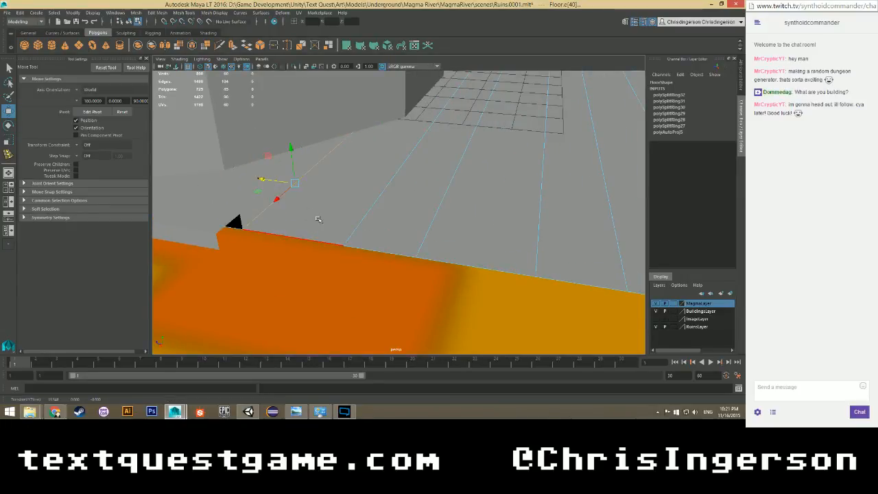
{"action": "scroll", "coordinate": [319, 219], "scroll_direction": "down", "scroll_amount": 3}
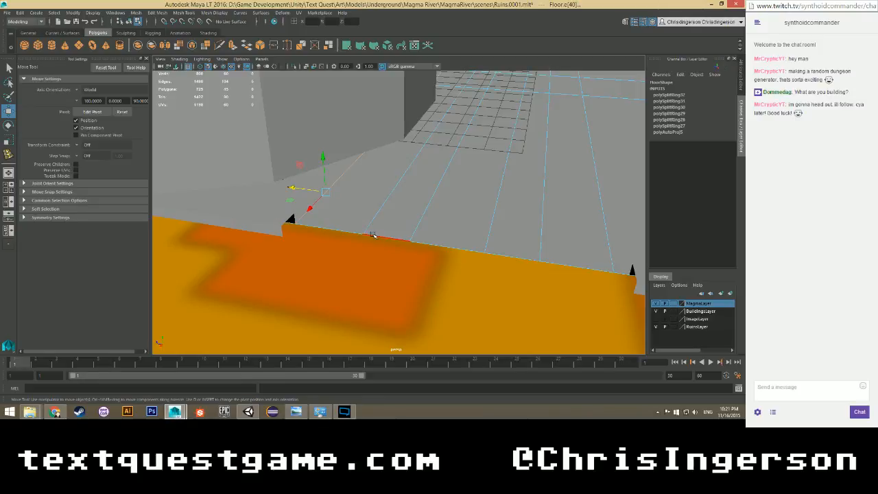
{"action": "scroll", "coordinate": [379, 216], "scroll_direction": "down", "scroll_amount": 3}
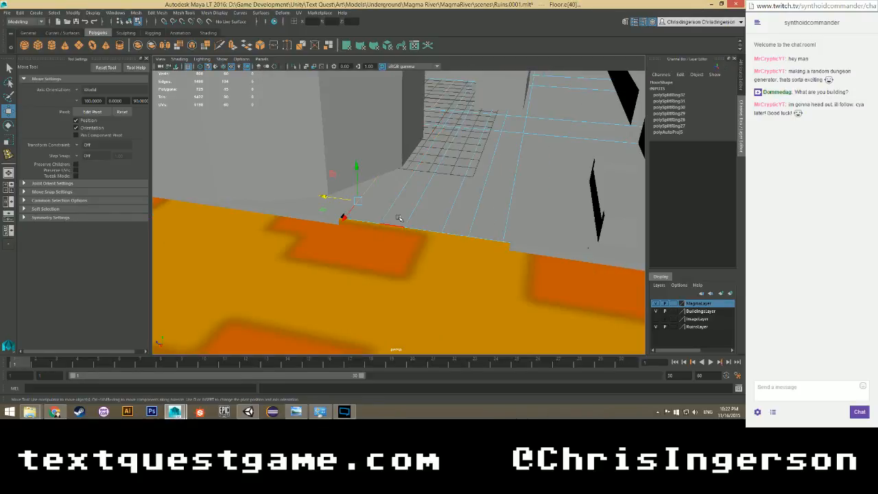
Move the Floor edge at the opening's end away from the tall building sideways to line up with the Walls strip's cut end.
{"action": "left_click_drag", "start_coordinate": [398, 217], "coordinate": [463, 225], "text": "alt"}
{"action": "left_click", "coordinate": [467, 228]}
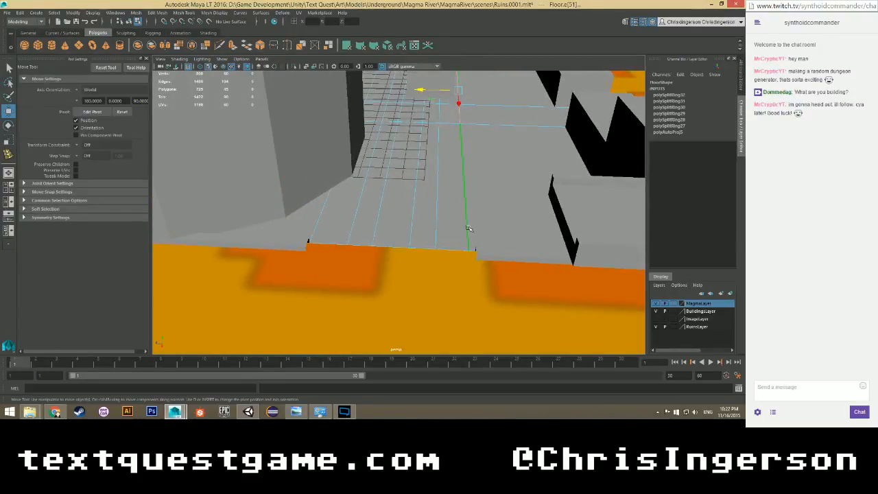
{"action": "left_click_drag", "start_coordinate": [419, 90], "coordinate": [462, 103]}
Shift the two outer intermediate Floor edges inward so they divide the opening into roughly equal thirds.
{"action": "left_click", "coordinate": [434, 226]}
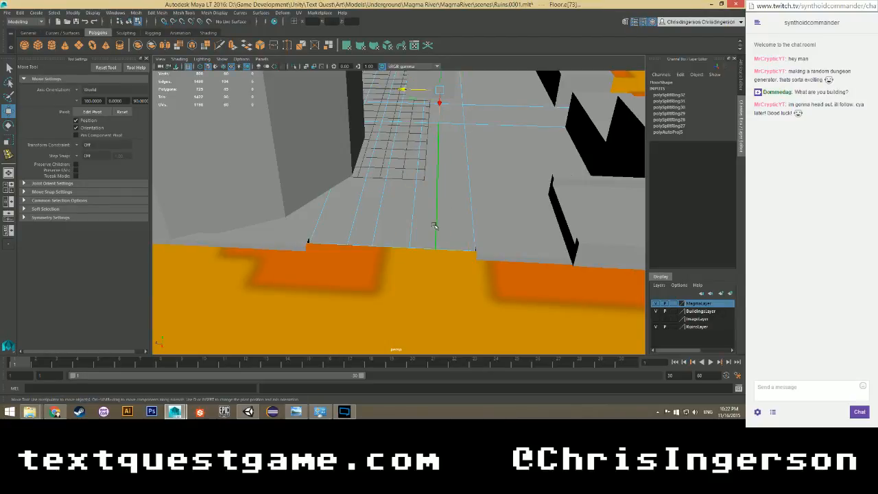
{"action": "left_click_drag", "start_coordinate": [405, 90], "coordinate": [435, 102]}
{"action": "left_click", "coordinate": [362, 204]}
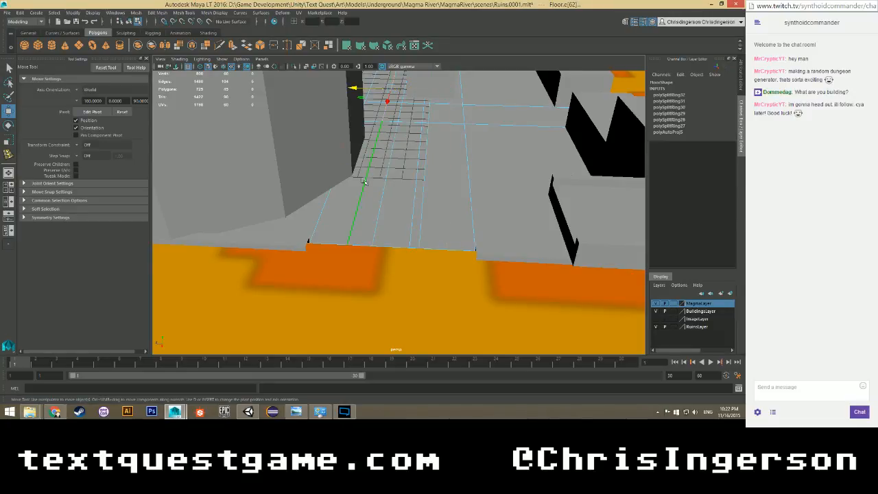
{"action": "left_click_drag", "start_coordinate": [357, 89], "coordinate": [398, 102]}
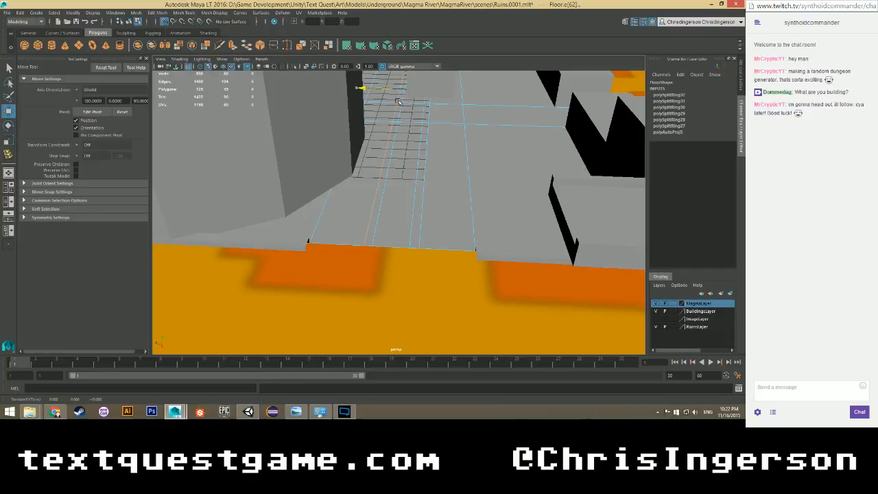
Delete the two redundant Floor edges lying close beside the repositioned intermediate edges.
{"action": "scroll", "coordinate": [388, 220], "scroll_direction": "up", "scroll_amount": 2}
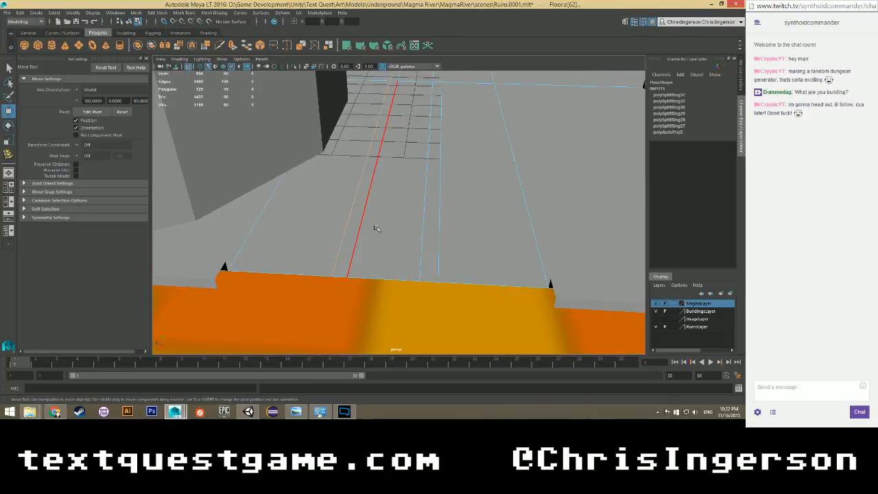
{"action": "left_click", "coordinate": [365, 231]}
{"action": "scroll", "coordinate": [384, 220], "scroll_direction": "down", "scroll_amount": 3}
{"action": "key", "text": "Delete"}
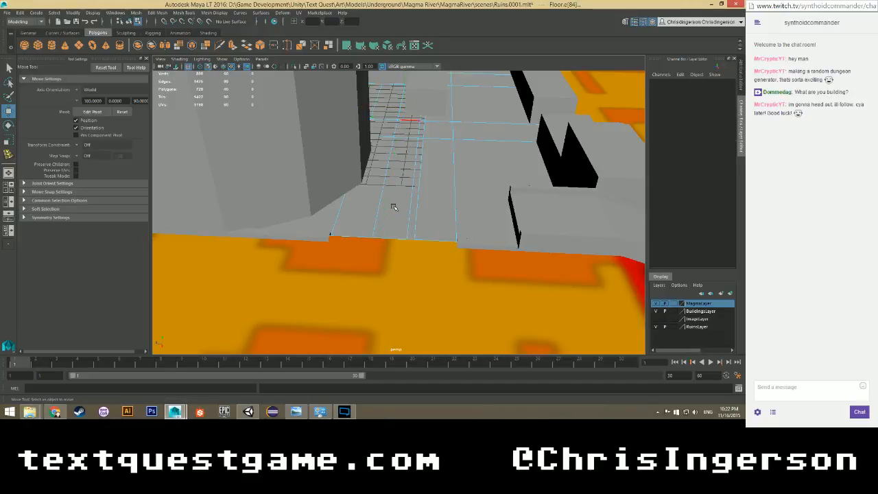
{"action": "double_click", "coordinate": [408, 213]}
{"action": "key", "text": "Delete"}
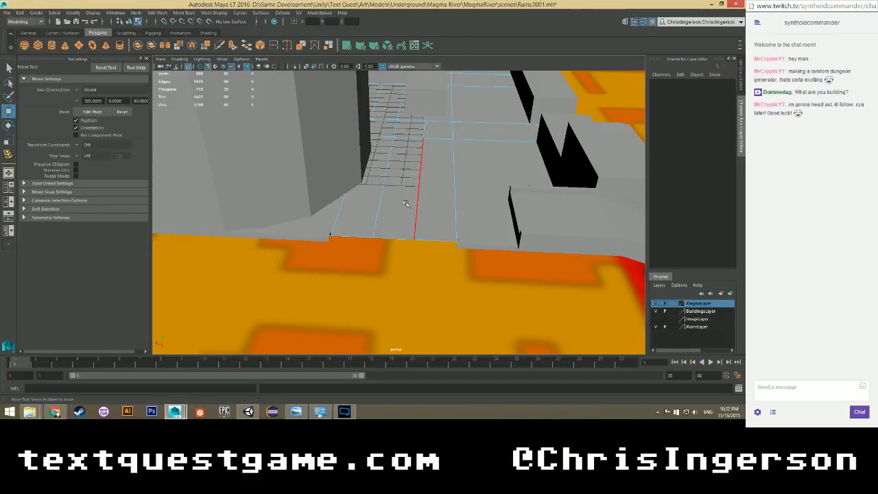
Delete the leftover Floor vertices along the removed edge lines, selecting the full rows across the mesh in the top view.
{"action": "scroll", "coordinate": [406, 212], "scroll_direction": "down", "scroll_amount": 3}
{"action": "scroll", "coordinate": [414, 190], "scroll_direction": "up", "scroll_amount": 2}
{"action": "scroll", "coordinate": [414, 189], "scroll_direction": "up", "scroll_amount": 2}
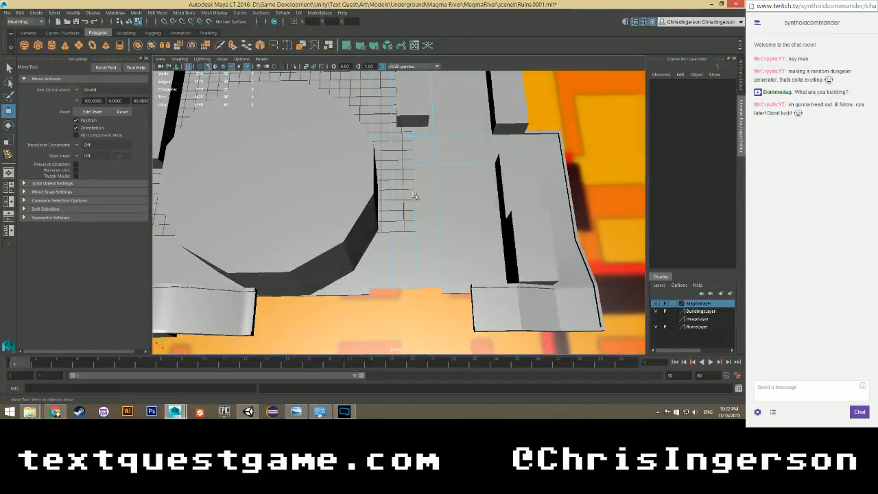
{"action": "right_click_drag", "start_coordinate": [393, 168], "coordinate": [389, 167]}
{"action": "key", "text": "space"}
{"action": "key", "text": "space"}
{"action": "key", "text": "space"}
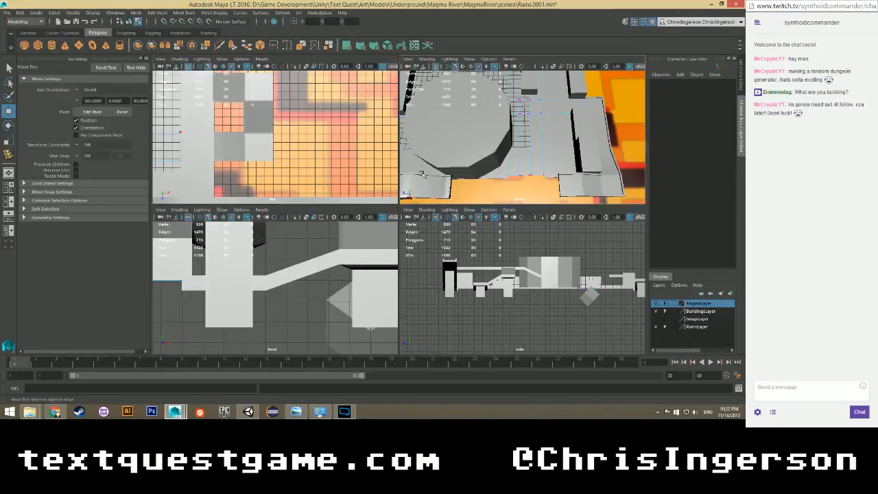
{"action": "key", "text": "space"}
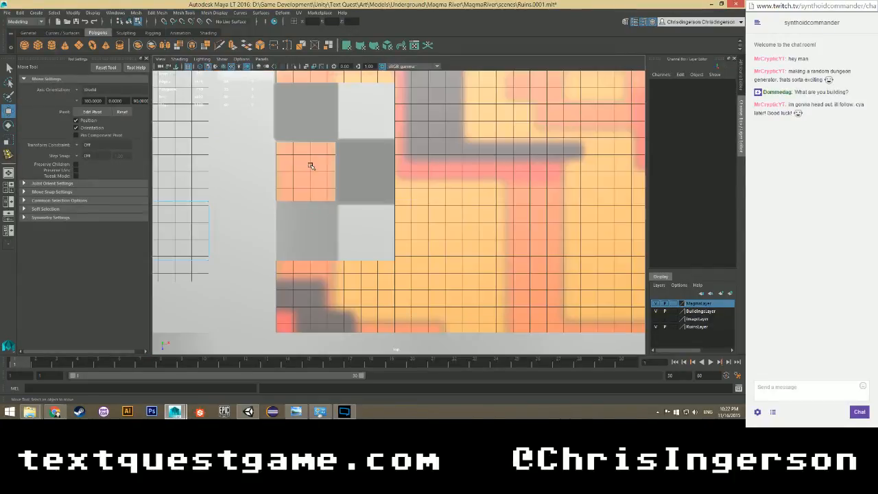
{"action": "scroll", "coordinate": [309, 165], "scroll_direction": "down", "scroll_amount": 3}
{"action": "scroll", "coordinate": [299, 163], "scroll_direction": "up", "scroll_amount": 2}
{"action": "middle_click_drag", "start_coordinate": [367, 179], "coordinate": [398, 247], "text": "alt"}
{"action": "scroll", "coordinate": [263, 207], "scroll_direction": "up", "scroll_amount": 4}
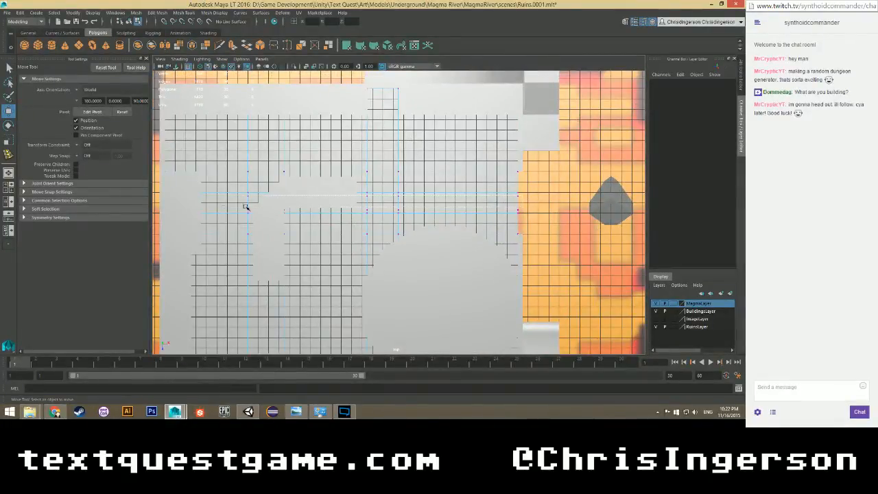
{"action": "left_click_drag", "start_coordinate": [247, 207], "coordinate": [156, 216]}
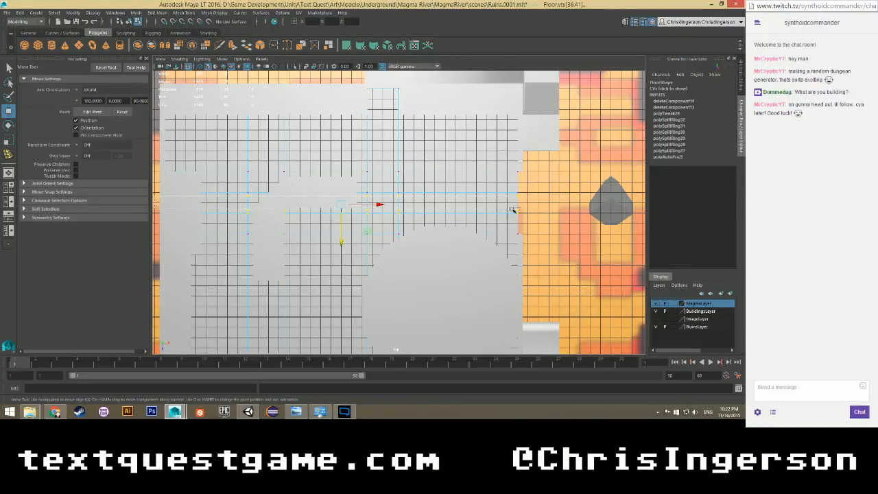
{"action": "key", "text": "Up"}
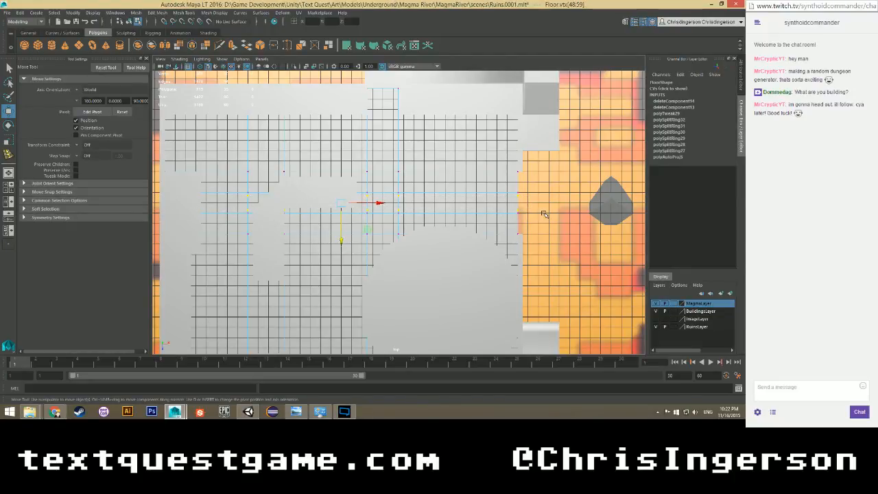
{"action": "left_click", "coordinate": [543, 215]}
{"action": "key", "text": "space"}
{"action": "key", "text": "space"}
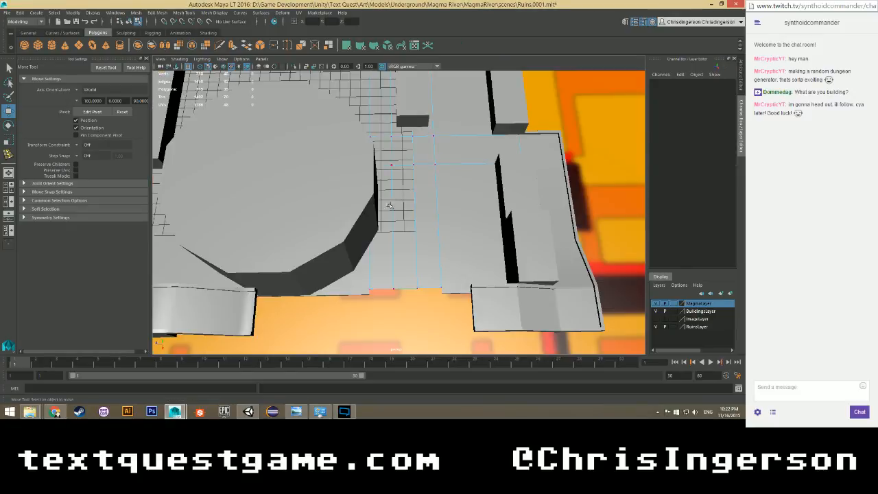
Move the middle segment of the Floor's magma-side border inward to notch the floor at the opening.
{"action": "left_click_drag", "start_coordinate": [404, 273], "coordinate": [370, 237], "text": "alt"}
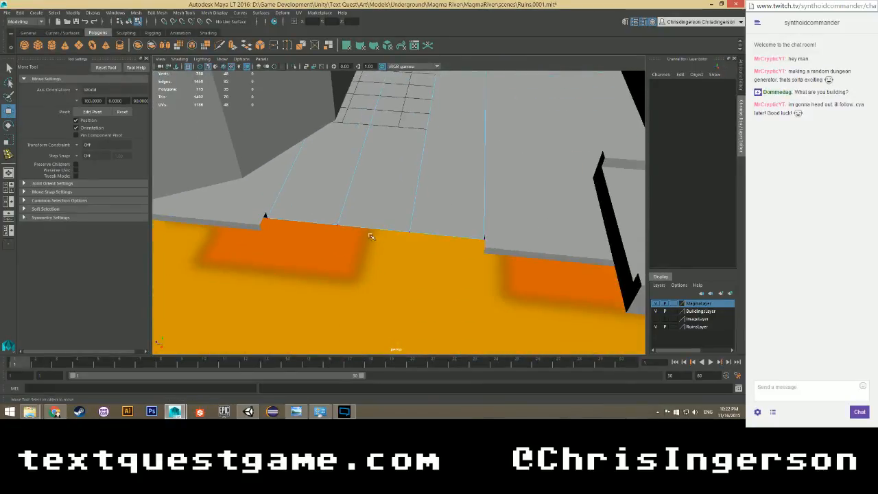
{"action": "right_click_drag", "start_coordinate": [364, 231], "coordinate": [364, 194]}
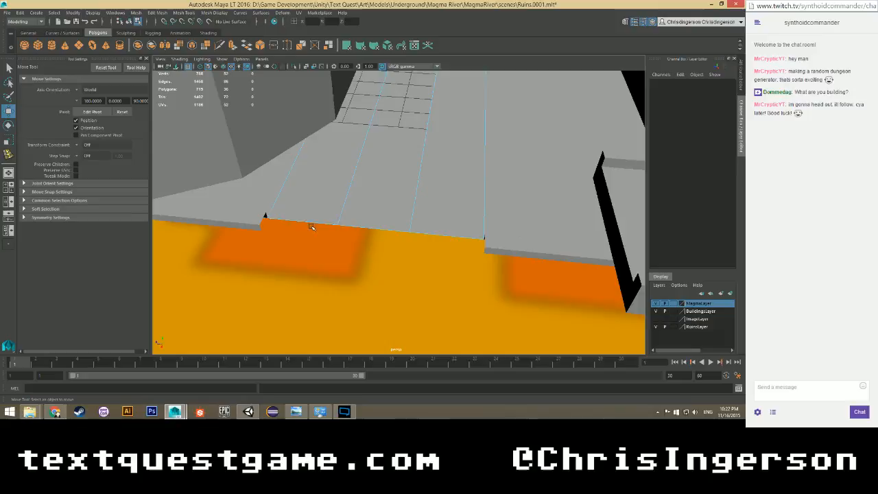
{"action": "left_click", "coordinate": [366, 228]}
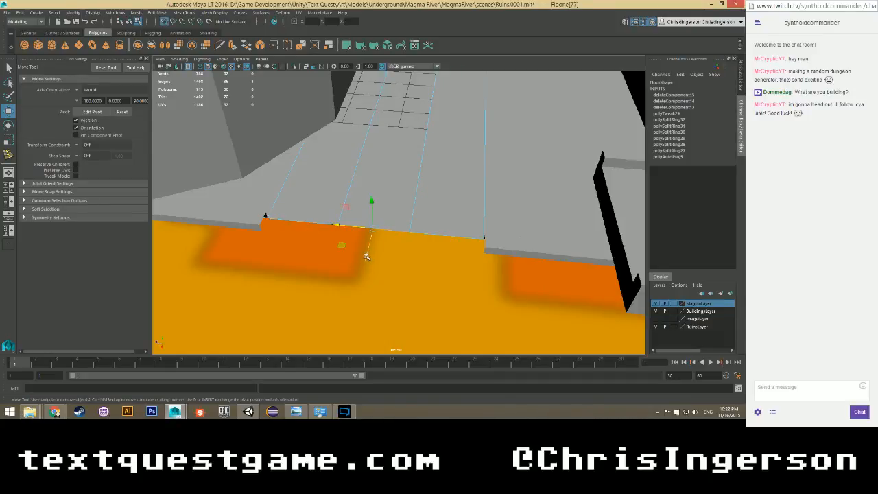
{"action": "left_click_drag", "start_coordinate": [366, 256], "coordinate": [334, 221]}
{"action": "key", "text": "bracketleft"}
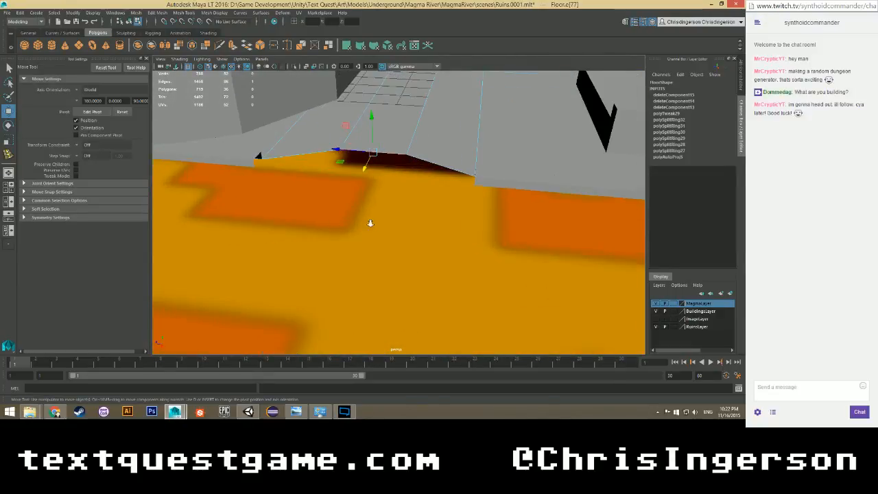
{"action": "key", "text": "bracketleft"}
{"action": "key", "text": "bracketright"}
{"action": "key", "text": "bracketright"}
Select the Walls strip at the opening's end beside the tall building and switch it to edge selection.
{"action": "scroll", "coordinate": [270, 164], "scroll_direction": "up", "scroll_amount": 3}
{"action": "left_click_drag", "start_coordinate": [214, 154], "coordinate": [220, 165], "text": "alt"}
{"action": "middle_click_drag", "start_coordinate": [219, 165], "coordinate": [282, 280], "text": "alt"}
{"action": "scroll", "coordinate": [280, 273], "scroll_direction": "up", "scroll_amount": 1}
{"action": "left_click", "coordinate": [236, 245]}
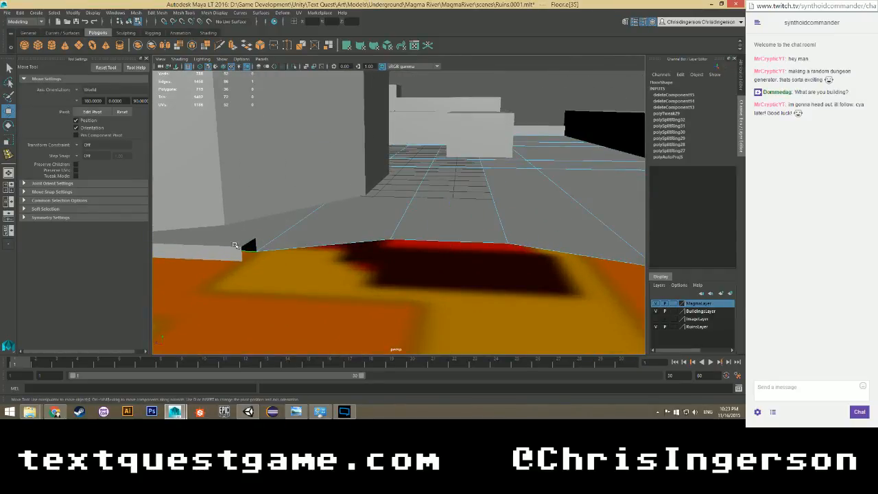
{"action": "right_click_drag", "start_coordinate": [221, 247], "coordinate": [234, 205]}
{"action": "left_click", "coordinate": [230, 241]}
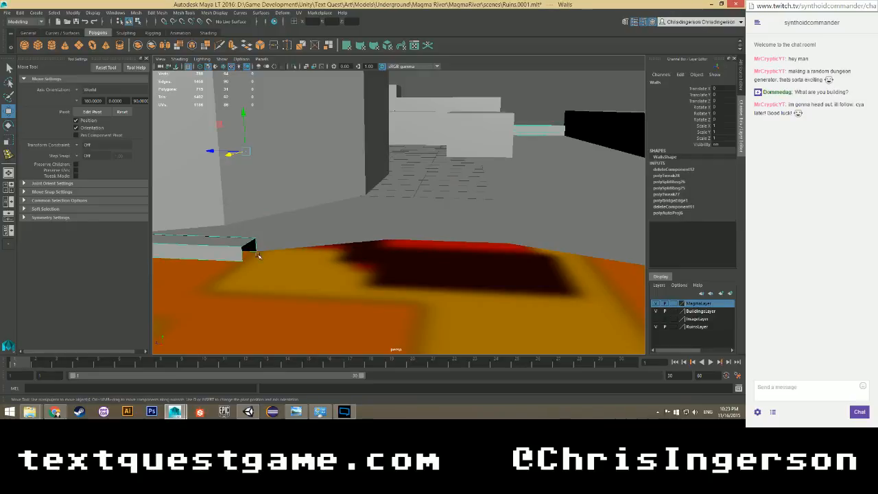
{"action": "right_click_drag", "start_coordinate": [250, 248], "coordinate": [251, 196]}
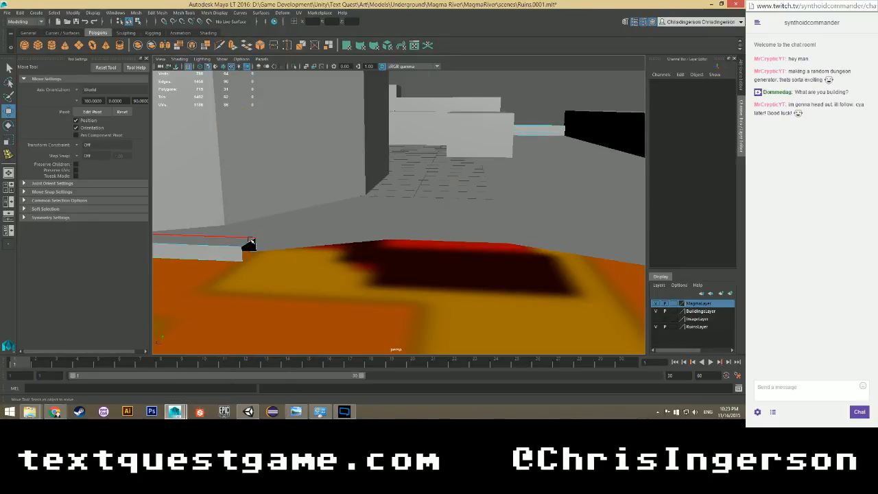
Try to close the Walls strip's open cut end beside the tall building with Fill Hole.
{"action": "left_click", "coordinate": [250, 243]}
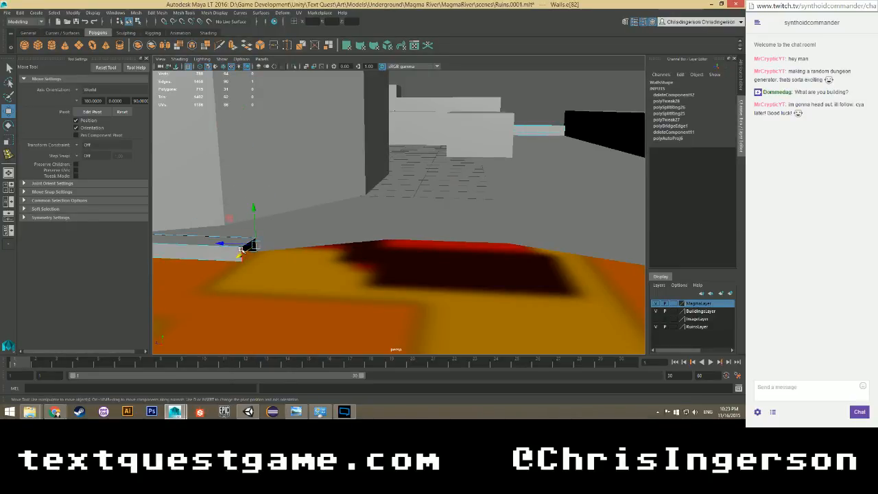
{"action": "left_click", "coordinate": [245, 249]}
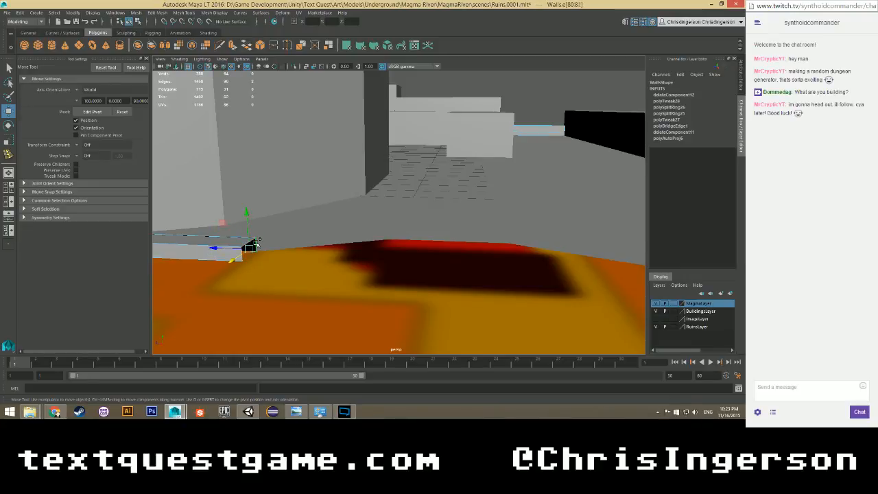
{"action": "right_click_drag", "start_coordinate": [254, 243], "coordinate": [252, 337], "text": "shift"}
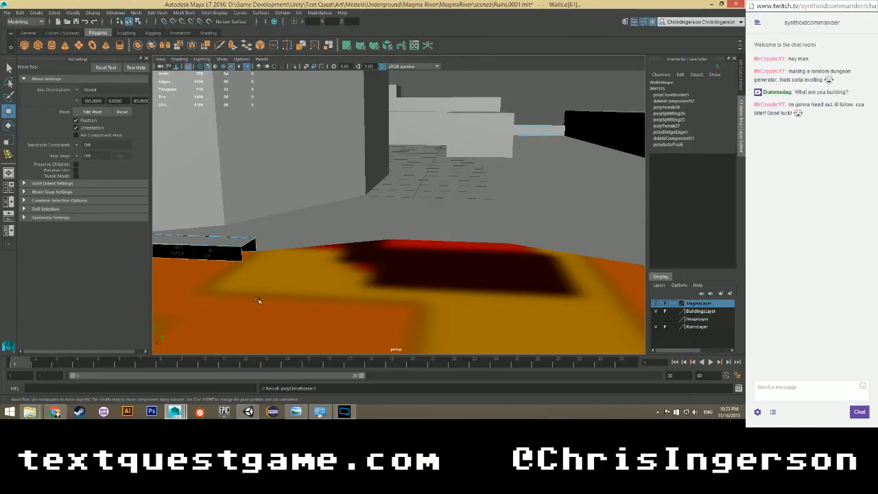
{"action": "key", "text": "ctrl+z"}
{"action": "key", "text": "ctrl+z"}
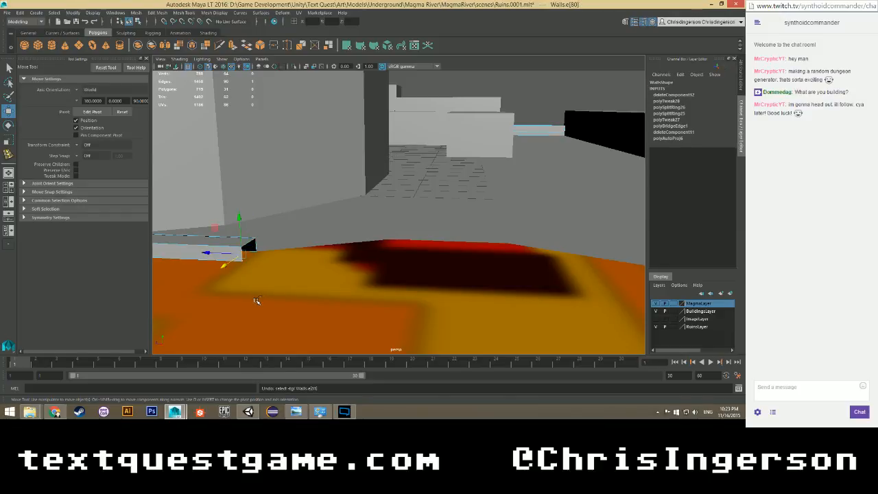
Try Fill Hole again with both vertical edges of the Walls strip's open end selected, then undo it.
{"action": "left_click_drag", "start_coordinate": [258, 300], "coordinate": [358, 259], "text": "alt"}
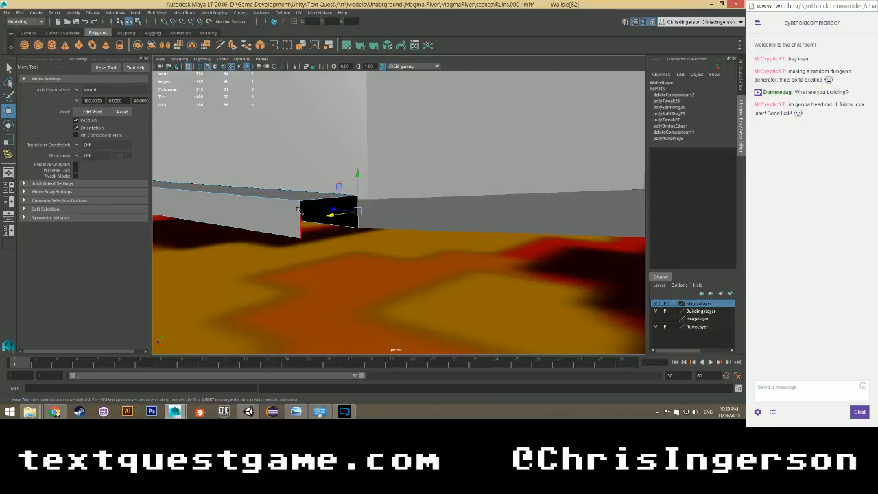
{"action": "key", "text": "shift+z"}
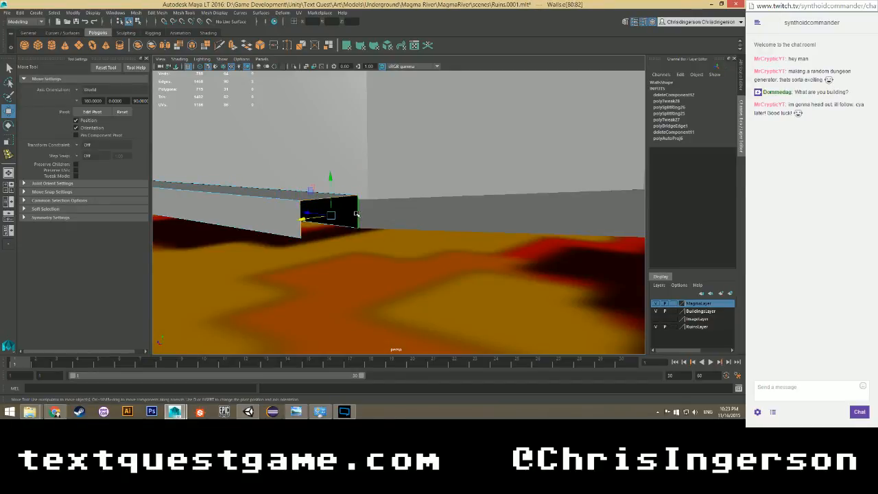
{"action": "right_click_drag", "start_coordinate": [357, 208], "coordinate": [348, 304], "text": "shift"}
{"action": "left_click_drag", "start_coordinate": [347, 303], "coordinate": [335, 275], "text": "alt"}
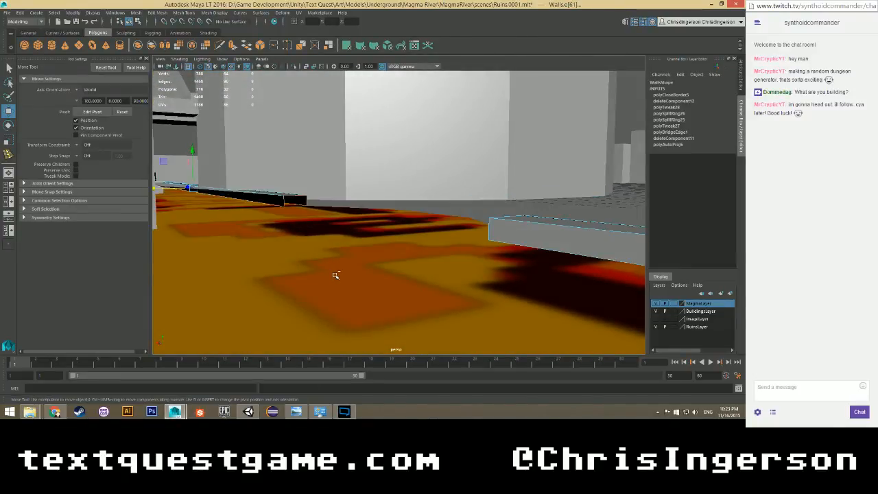
{"action": "key", "text": "z"}
{"action": "key", "text": "z"}
{"action": "key", "text": "z"}
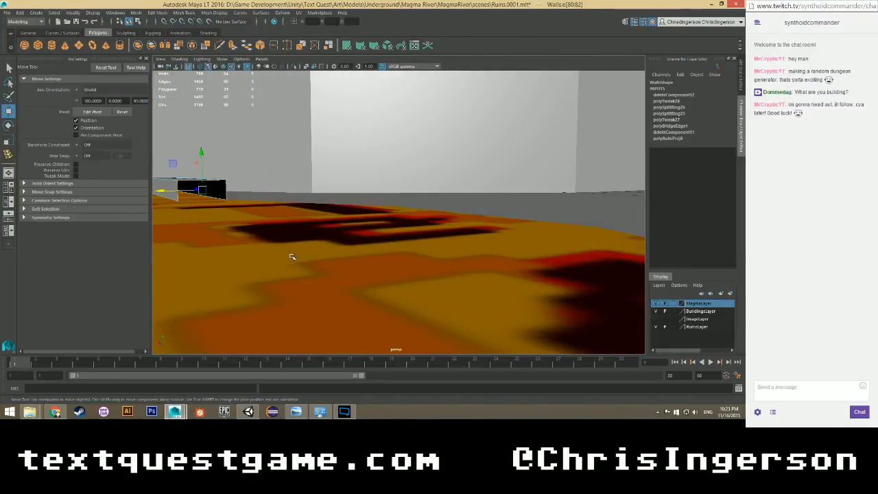
{"action": "key", "text": "z"}
{"action": "key", "text": "z"}
{"action": "key", "text": "z"}
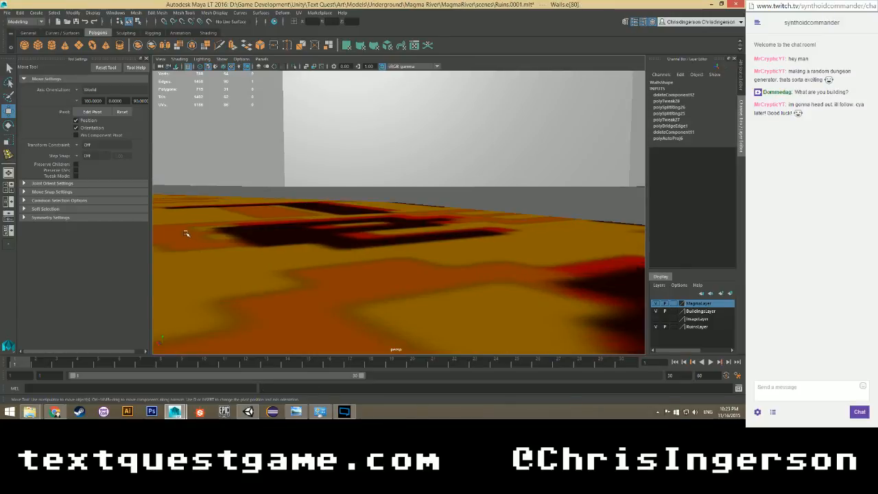
{"action": "key", "text": "z"}
Bridge the two vertical edges of the Walls strip's cut end beside the tall building to cap it.
{"action": "left_click", "coordinate": [352, 212]}
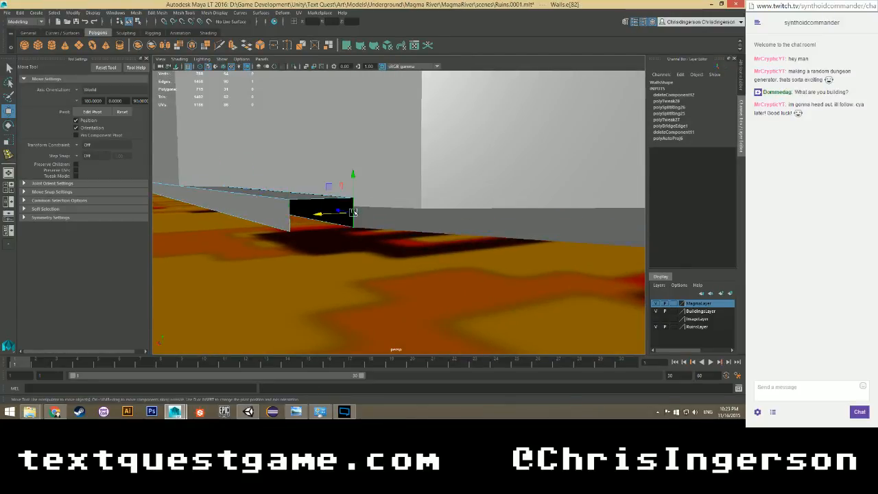
{"action": "left_click", "coordinate": [288, 217], "text": "shift"}
{"action": "key", "text": "g"}
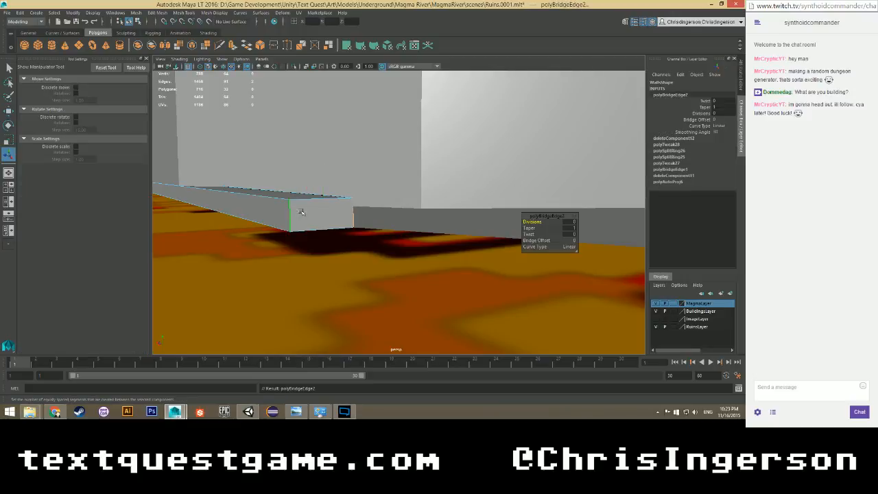
Bridge the two vertical edges of the Walls strip's cut end on the opposite side of the opening.
{"action": "scroll", "coordinate": [310, 226], "scroll_direction": "down", "scroll_amount": 3}
{"action": "left_click_drag", "start_coordinate": [308, 227], "coordinate": [171, 222], "text": "alt"}
{"action": "middle_click_drag", "start_coordinate": [449, 209], "coordinate": [270, 209], "text": "alt"}
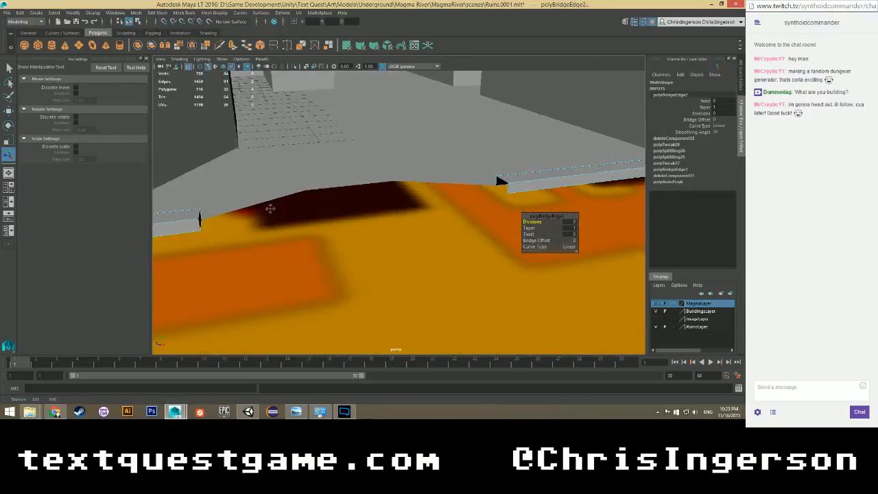
{"action": "left_click_drag", "start_coordinate": [270, 208], "coordinate": [376, 196], "text": "alt"}
{"action": "left_click", "coordinate": [478, 182]}
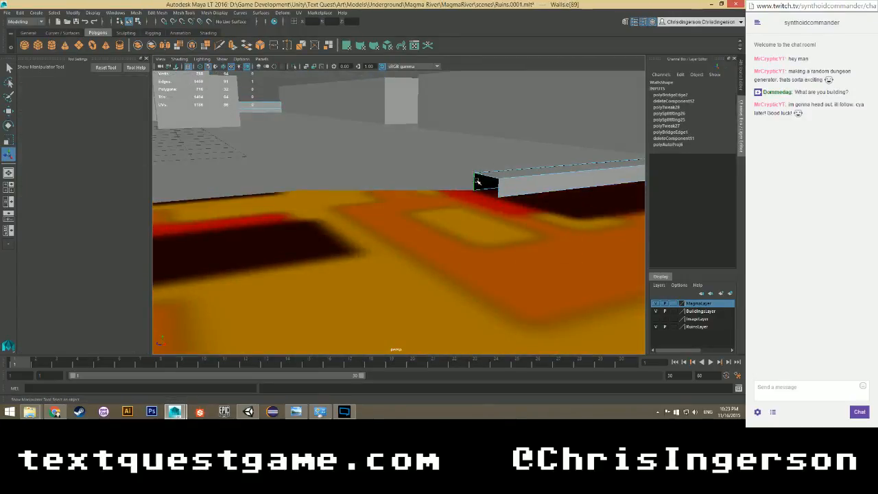
{"action": "left_click", "coordinate": [503, 186], "text": "shift"}
{"action": "key", "text": "g"}
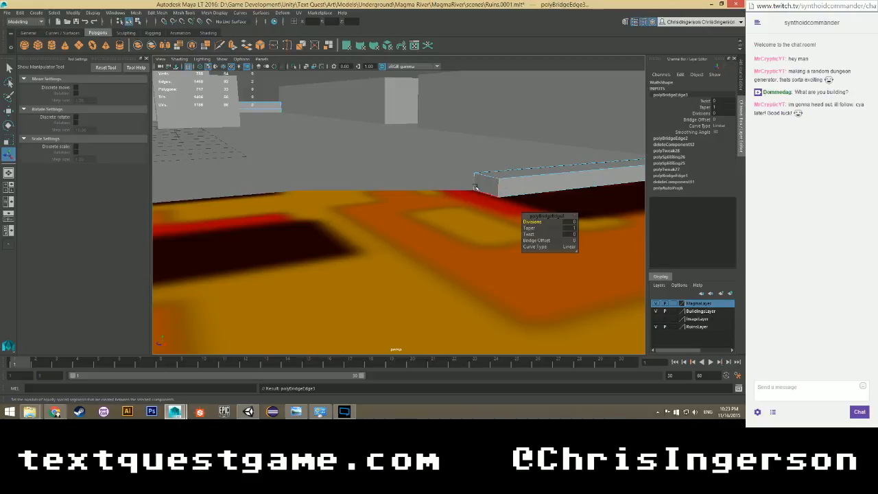
Select the Floor mesh at the wall opening and save the scene.
{"action": "scroll", "coordinate": [384, 183], "scroll_direction": "down", "scroll_amount": 4}
{"action": "left_click_drag", "start_coordinate": [384, 183], "coordinate": [345, 202], "text": "alt"}
{"action": "left_click", "coordinate": [370, 177]}
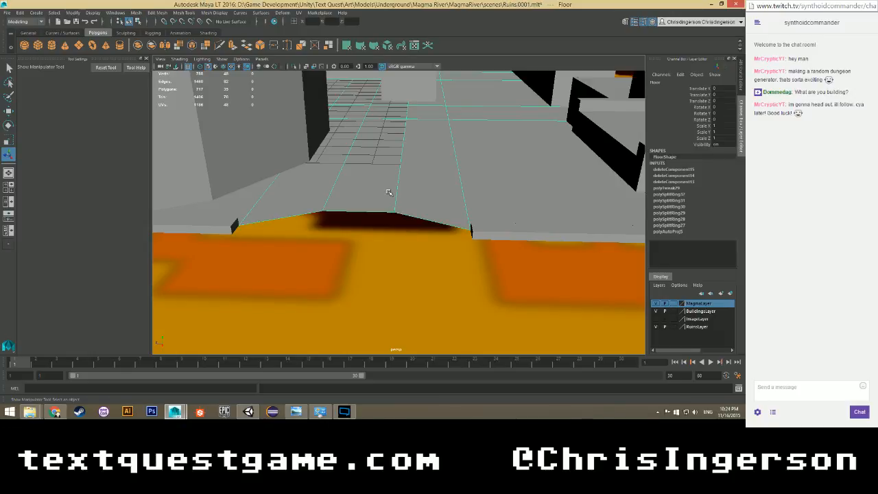
{"action": "left_click_drag", "start_coordinate": [388, 193], "coordinate": [275, 180], "text": "alt"}
{"action": "key", "text": "ctrl+s"}
{"action": "key", "text": "ctrl+s"}
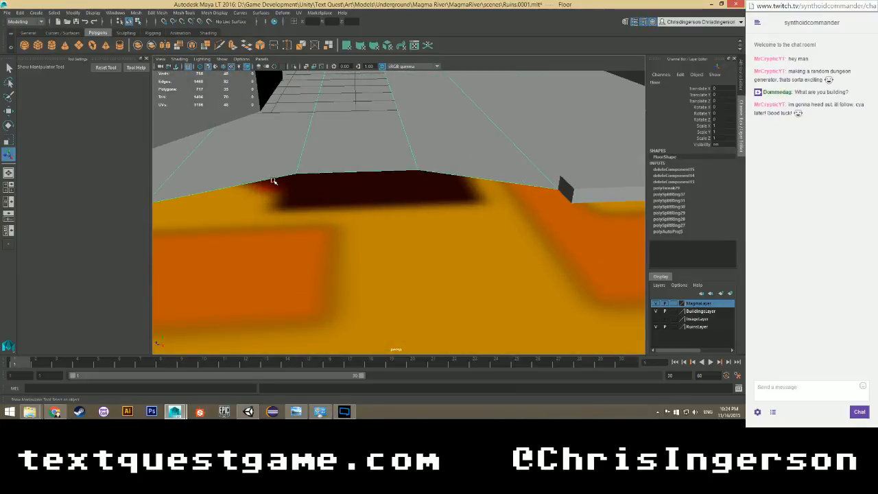
Extrude the Floor's outer edges along the wall opening downward with a Local Translate Z of -0.25.
{"action": "right_click", "coordinate": [273, 177]}
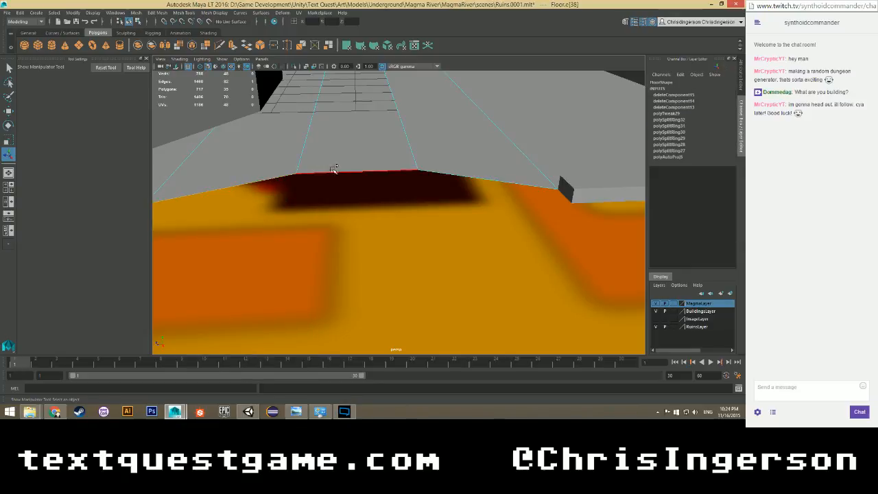
{"action": "left_click", "coordinate": [442, 172]}
{"action": "right_click_drag", "start_coordinate": [387, 169], "coordinate": [385, 190], "text": "shift"}
{"action": "left_click_drag", "start_coordinate": [222, 165], "coordinate": [228, 185]}
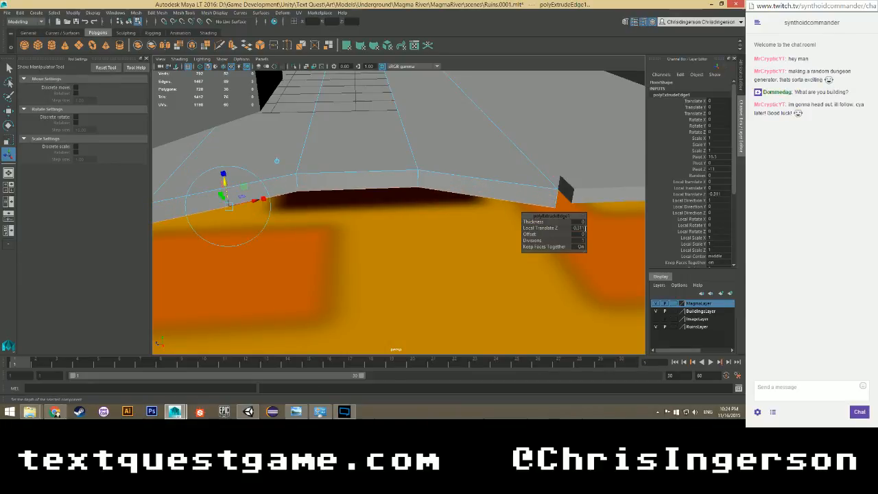
{"action": "left_click", "coordinate": [585, 228]}
{"action": "key", "text": "BackSpace"}
{"action": "key", "text": "BackSpace"}
{"action": "key", "text": "Return"}
Try extruding the Walls strip's bottom edges downward beside the opening, undoing each pull.
{"action": "left_click_drag", "start_coordinate": [447, 217], "coordinate": [388, 186], "text": "alt"}
{"action": "left_click", "coordinate": [390, 178]}
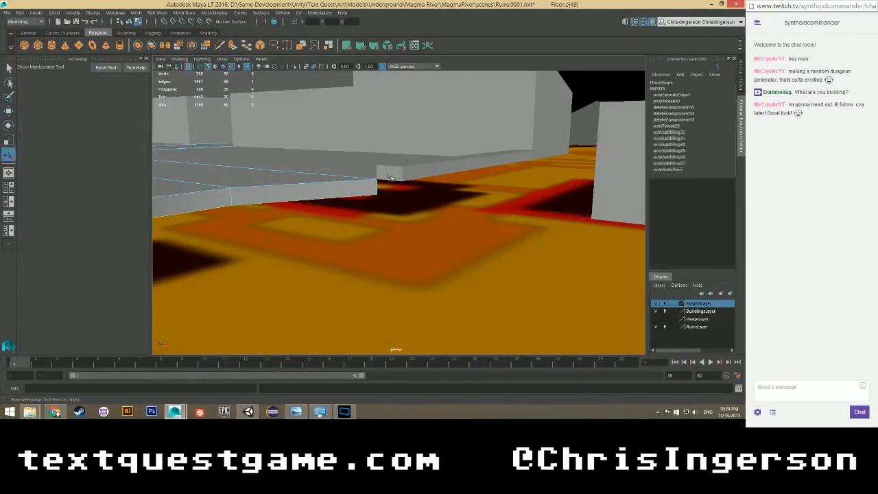
{"action": "right_click", "coordinate": [435, 167]}
{"action": "right_click_drag", "start_coordinate": [386, 174], "coordinate": [385, 158]}
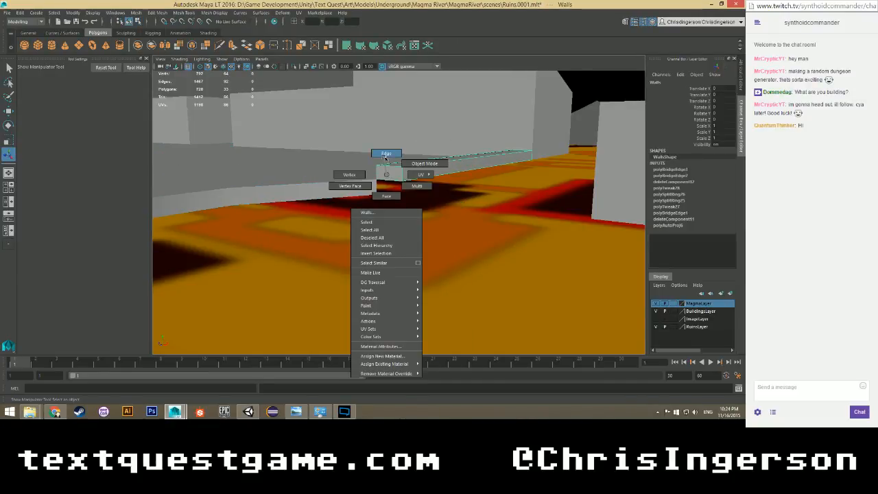
{"action": "right_click_drag", "start_coordinate": [384, 157], "coordinate": [385, 155]}
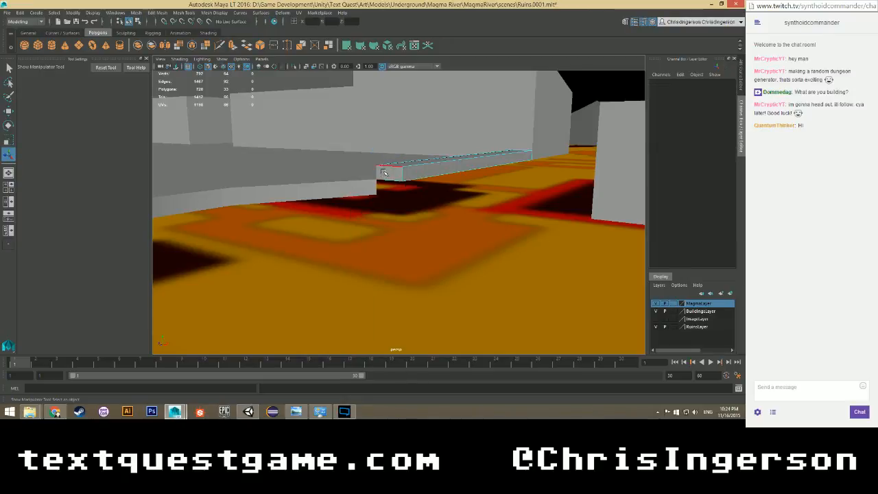
{"action": "left_click", "coordinate": [391, 181]}
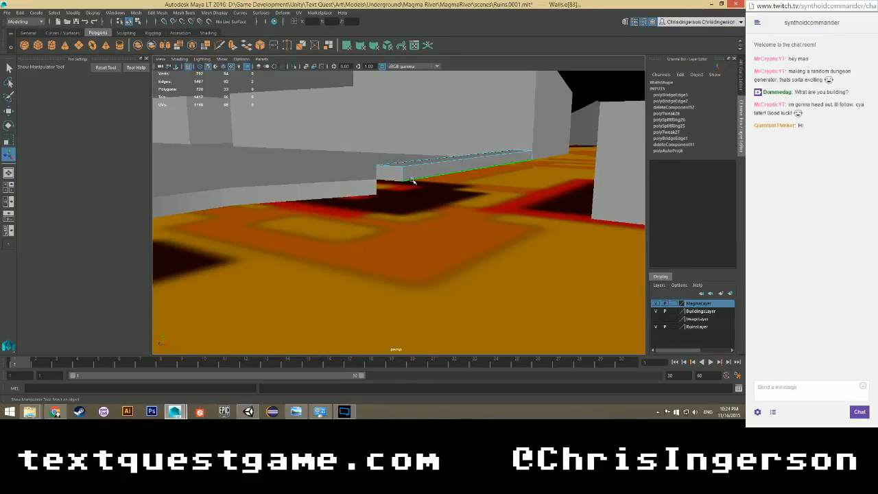
{"action": "mouse_move", "coordinate": [412, 180]}
{"action": "left_mouse_down", "text": "alt"}
{"action": "mouse_move", "coordinate": [381, 186]}
{"action": "mouse_move", "coordinate": [412, 169]}
{"action": "left_mouse_up", "text": "alt"}
{"action": "right_click_drag", "start_coordinate": [412, 168], "coordinate": [443, 159], "text": "shift"}
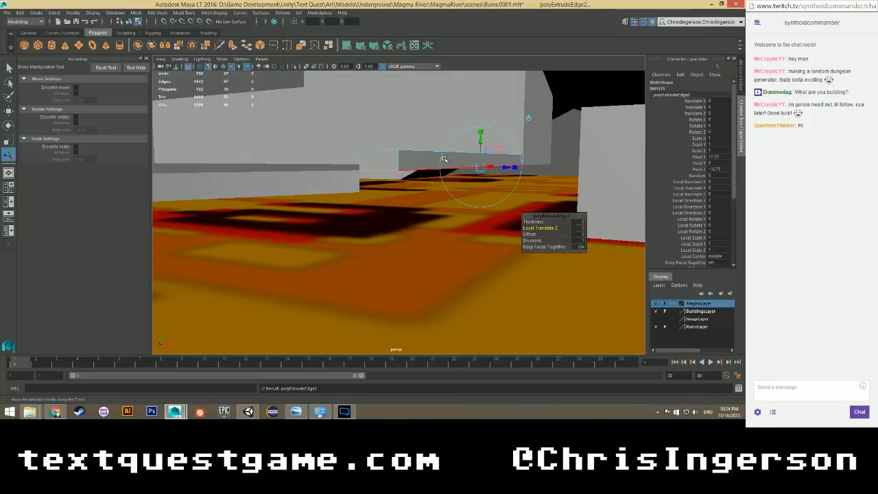
{"action": "left_click_drag", "start_coordinate": [478, 141], "coordinate": [467, 180]}
{"action": "key", "text": "ctrl+z"}
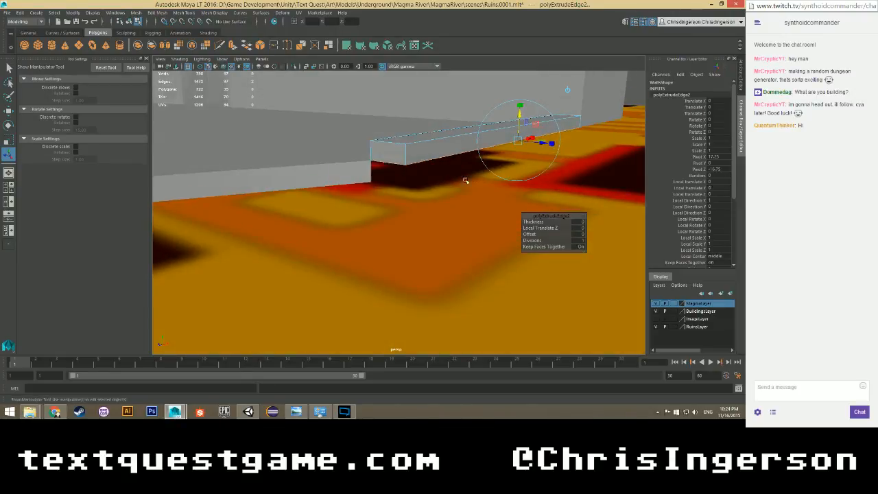
{"action": "left_click_drag", "start_coordinate": [520, 114], "coordinate": [519, 130]}
{"action": "mouse_move", "coordinate": [403, 188]}
{"action": "left_mouse_down", "text": "alt"}
{"action": "mouse_move", "coordinate": [471, 190]}
{"action": "mouse_move", "coordinate": [411, 194]}
{"action": "left_mouse_up", "text": "alt"}
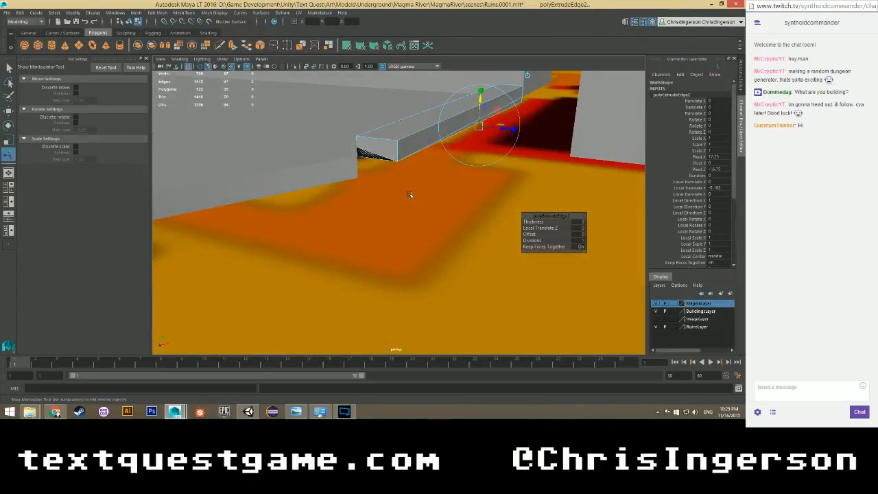
{"action": "key", "text": "ctrl+z"}
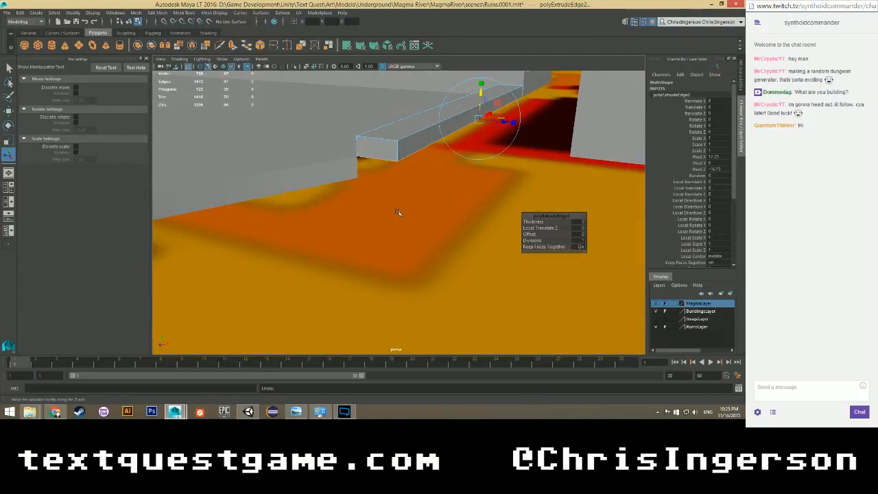
Try pulling the Walls strip's extruded bottom edges sideways, then undo the move and the extrusion.
{"action": "left_click_drag", "start_coordinate": [441, 194], "coordinate": [353, 211], "text": "alt"}
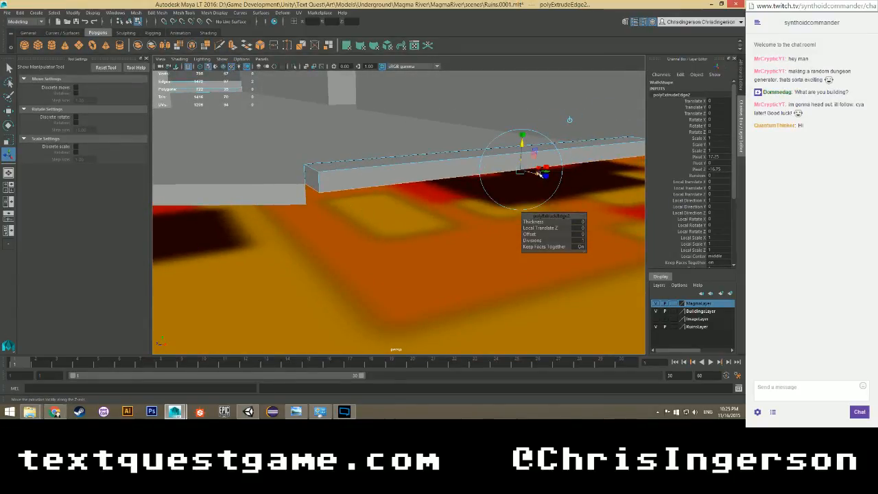
{"action": "left_click_drag", "start_coordinate": [534, 172], "coordinate": [553, 179]}
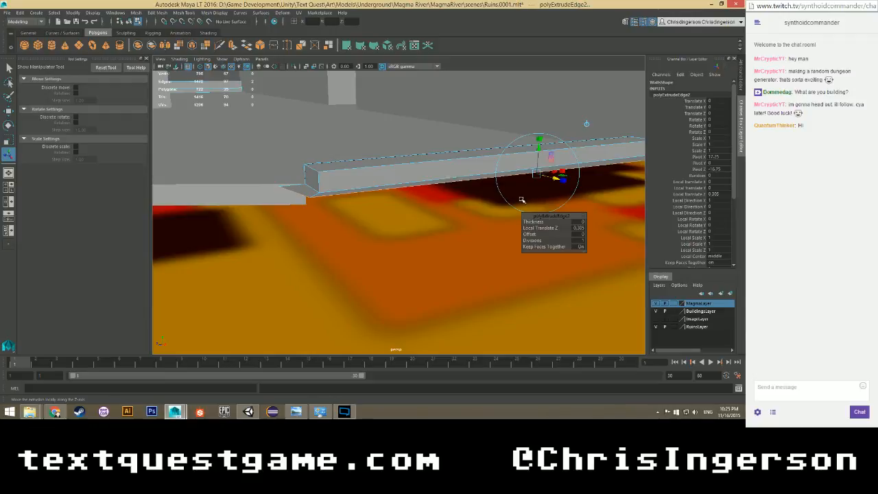
{"action": "key", "text": "ctrl+z"}
{"action": "key", "text": "ctrl+z"}
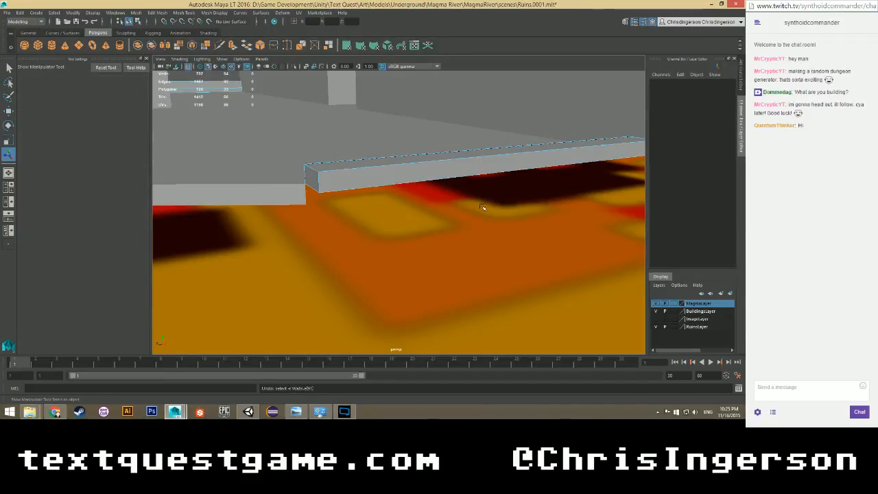
Pick bottom edges on the Walls strip, then undo the selections back to the Floor's edge extrusion.
{"action": "left_click_drag", "start_coordinate": [484, 205], "coordinate": [343, 211], "text": "alt"}
{"action": "left_click", "coordinate": [339, 199]}
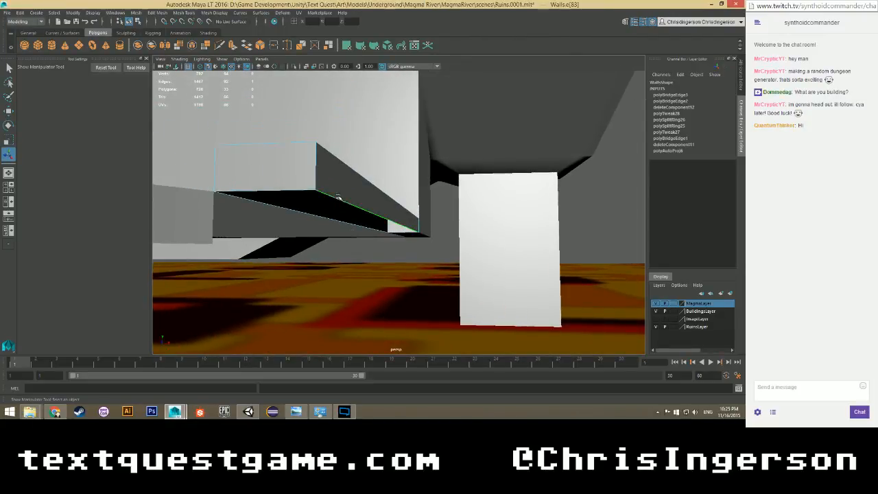
{"action": "left_click", "coordinate": [286, 190], "text": "shift"}
{"action": "key", "text": "ctrl+z"}
{"action": "key", "text": "ctrl+z"}
{"action": "key", "text": "ctrl+z"}
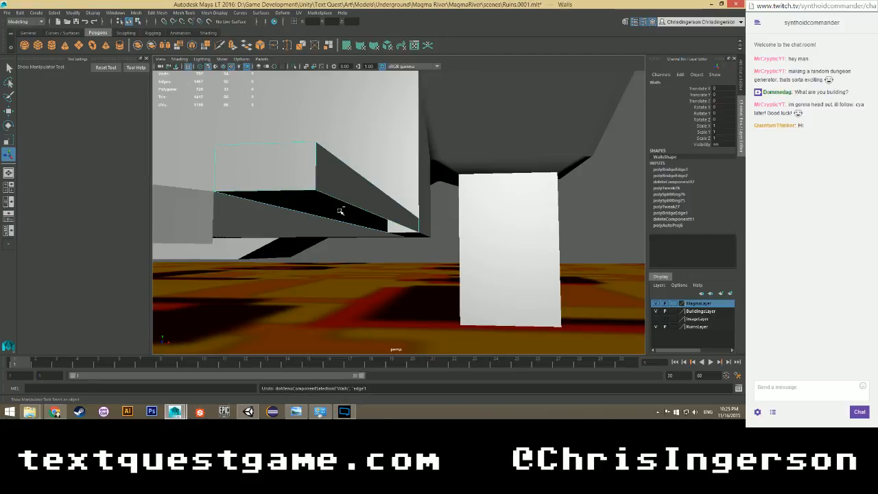
{"action": "key", "text": "ctrl+z"}
{"action": "key", "text": "ctrl+z"}
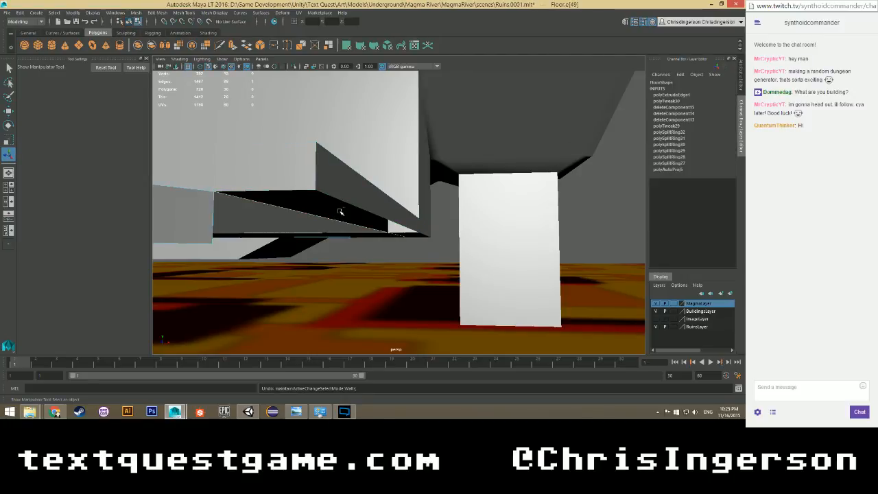
{"action": "mouse_move", "coordinate": [345, 218]}
{"action": "left_mouse_down", "text": "alt"}
{"action": "mouse_move", "coordinate": [333, 200]}
{"action": "mouse_move", "coordinate": [326, 211]}
{"action": "mouse_move", "coordinate": [331, 204]}
{"action": "mouse_move", "coordinate": [352, 215]}
{"action": "mouse_move", "coordinate": [337, 200]}
{"action": "mouse_move", "coordinate": [341, 208]}
{"action": "left_mouse_up", "text": "alt"}
{"action": "key", "text": "ctrl+z"}
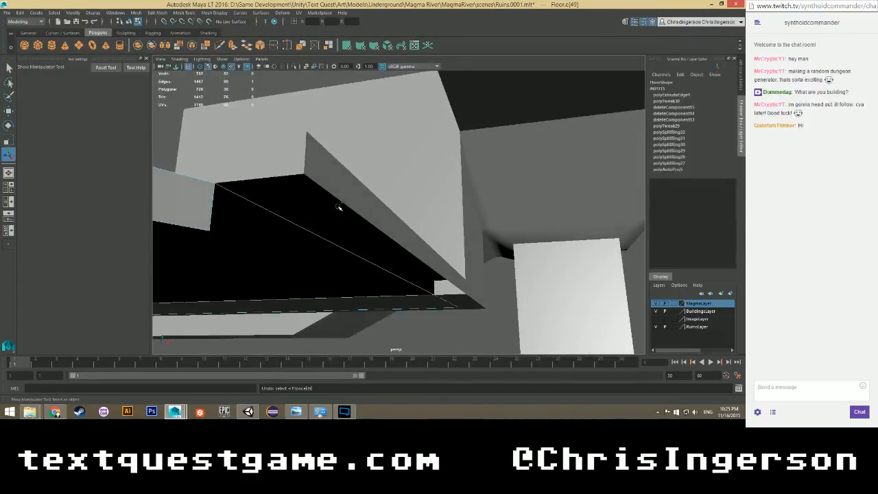
{"action": "key", "text": "ctrl+e"}
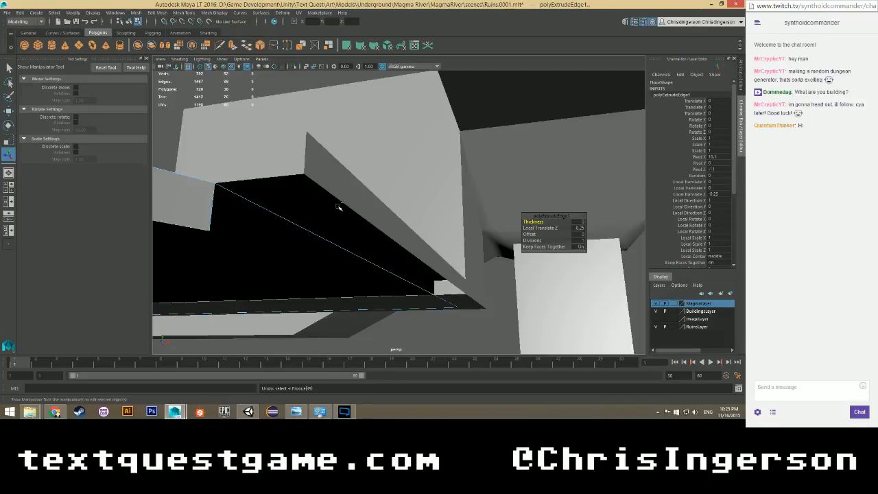
Deselect the extruded Floor edges and save the scene.
{"action": "left_click_drag", "start_coordinate": [338, 206], "coordinate": [366, 259], "text": "alt"}
{"action": "left_click", "coordinate": [395, 193]}
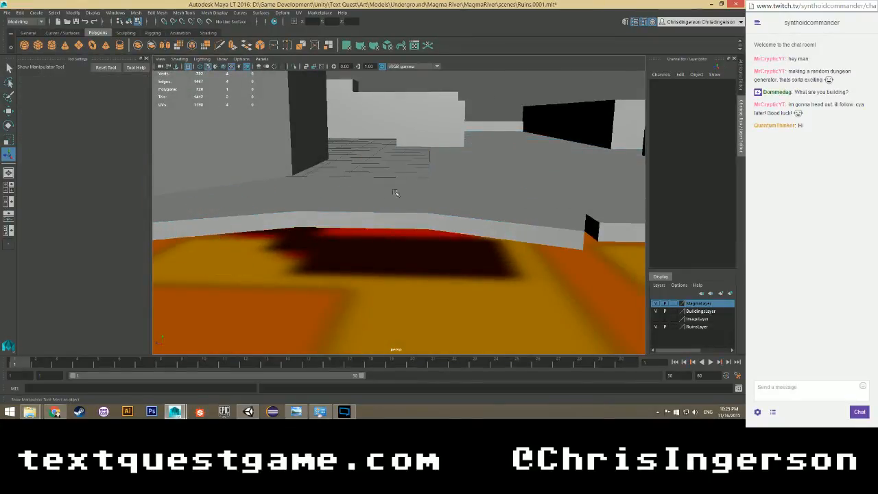
{"action": "key", "text": "ctrl+s"}
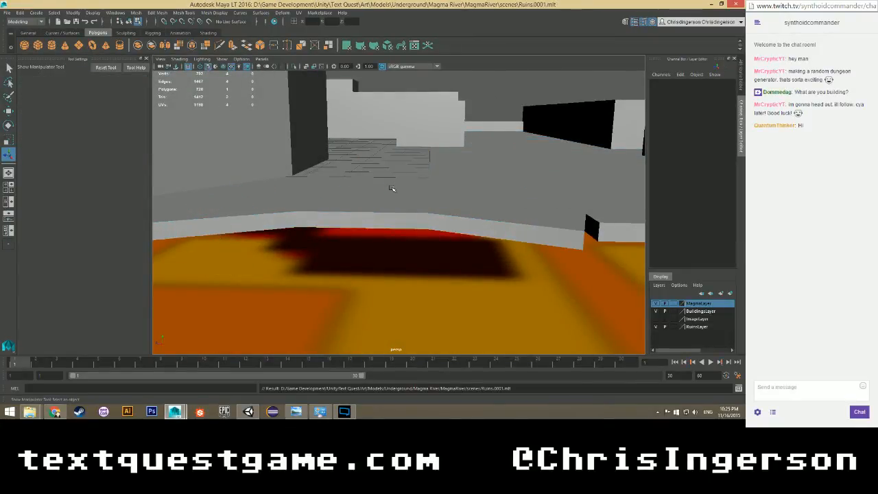
Try extruding the Walls strip's bottom edges from the underside, then undo the extrusion and edge selection.
{"action": "left_click_drag", "start_coordinate": [390, 188], "coordinate": [382, 208], "text": "alt"}
{"action": "left_click", "coordinate": [345, 295]}
{"action": "left_click_drag", "start_coordinate": [345, 295], "coordinate": [340, 245], "text": "alt"}
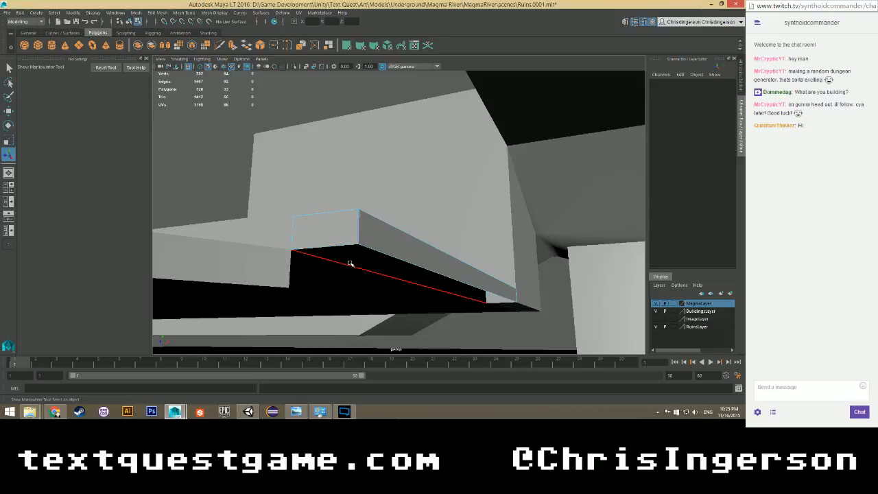
{"action": "left_click", "coordinate": [349, 264]}
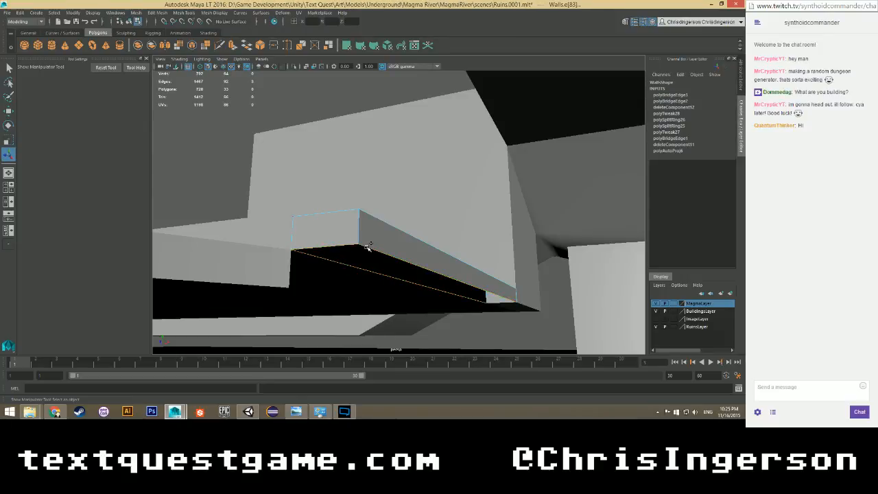
{"action": "right_click_drag", "start_coordinate": [368, 247], "coordinate": [368, 269], "text": "shift"}
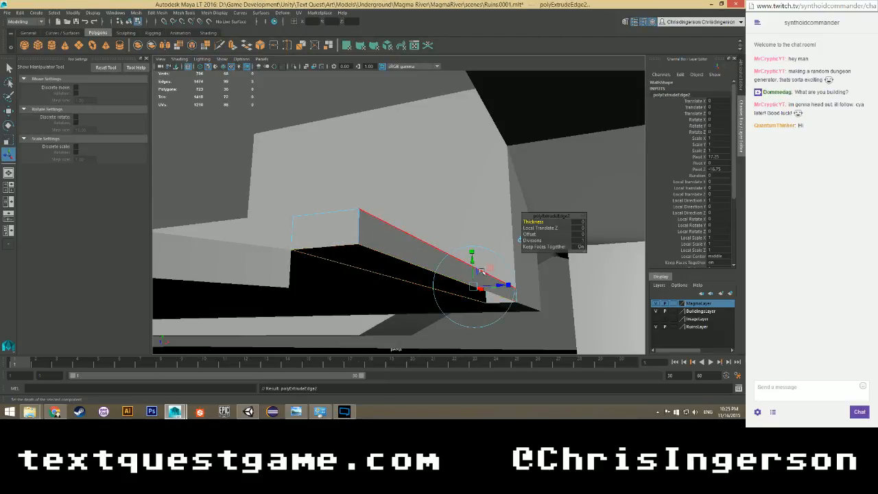
{"action": "mouse_move", "coordinate": [472, 257]}
{"action": "left_mouse_down"}
{"action": "mouse_move", "coordinate": [472, 269]}
{"action": "mouse_move", "coordinate": [473, 245]}
{"action": "left_mouse_up"}
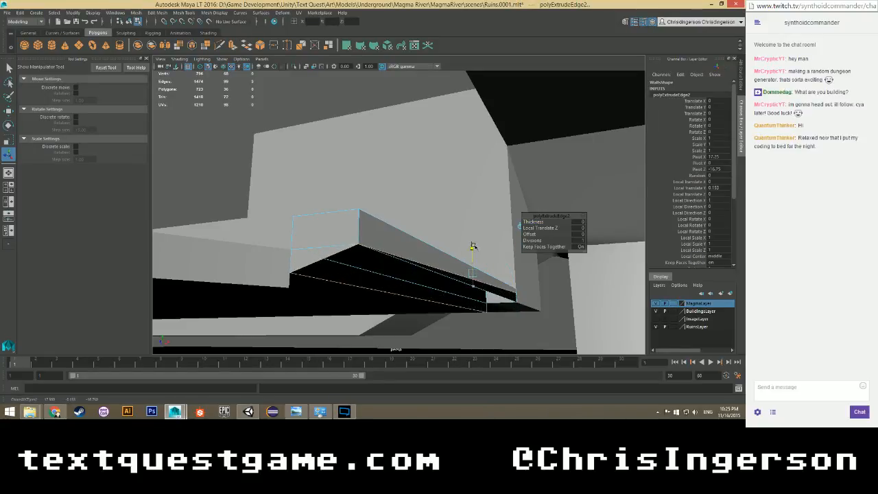
{"action": "key", "text": "ctrl+z"}
{"action": "key", "text": "ctrl+z"}
{"action": "key", "text": "ctrl+z"}
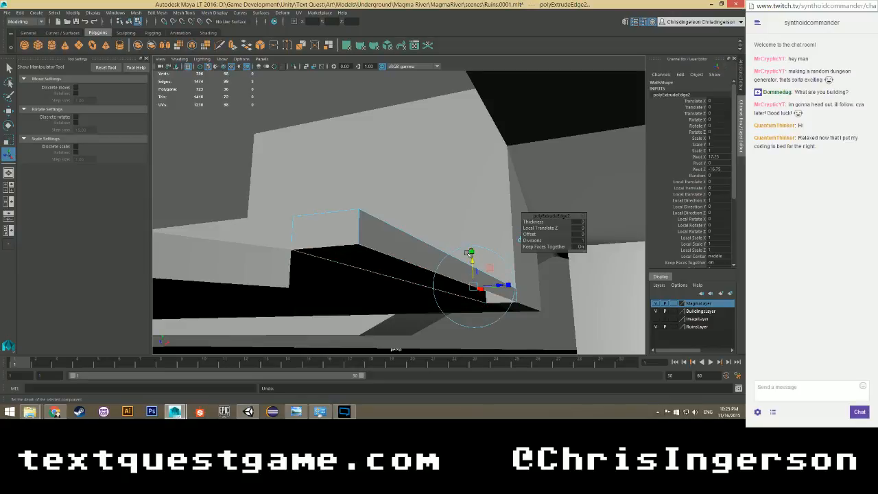
{"action": "key", "text": "ctrl+z"}
{"action": "key", "text": "ctrl+z"}
{"action": "key", "text": "ctrl+z"}
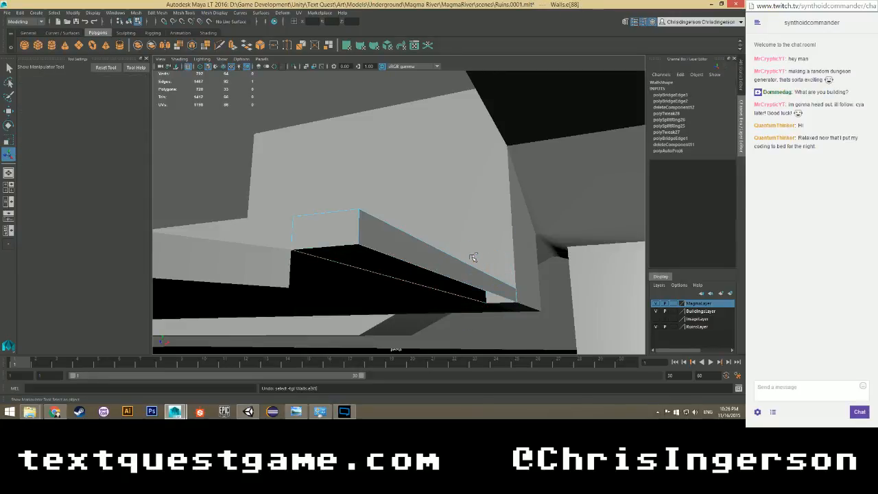
{"action": "key", "text": "ctrl+z"}
Select the Walls strip's bottom edges and move them straight down to deepen the strip beside the opening.
{"action": "left_click", "coordinate": [393, 256]}
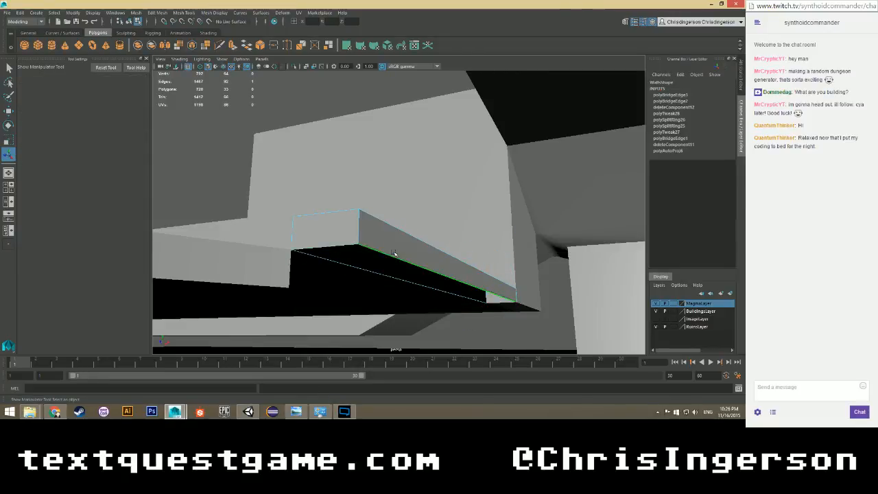
{"action": "left_click", "coordinate": [326, 243], "text": "shift"}
{"action": "left_click", "coordinate": [329, 260], "text": "shift"}
{"action": "scroll", "coordinate": [344, 278], "scroll_direction": "down", "scroll_amount": 1}
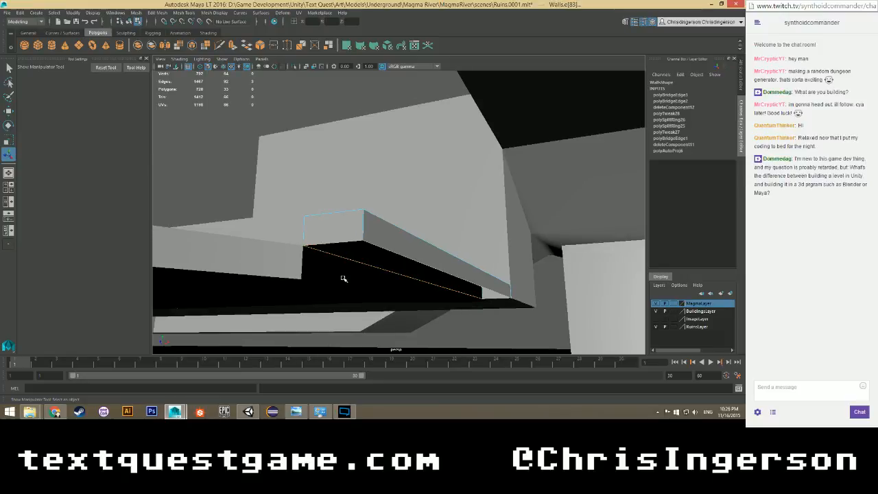
{"action": "scroll", "coordinate": [343, 279], "scroll_direction": "down", "scroll_amount": 1}
{"action": "key", "text": "w"}
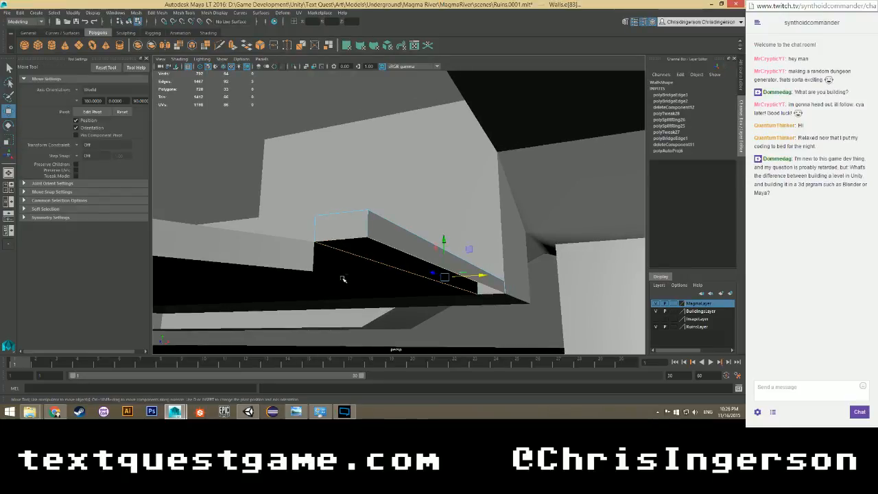
{"action": "left_click_drag", "start_coordinate": [444, 241], "coordinate": [528, 319]}
{"action": "key", "text": "v"}
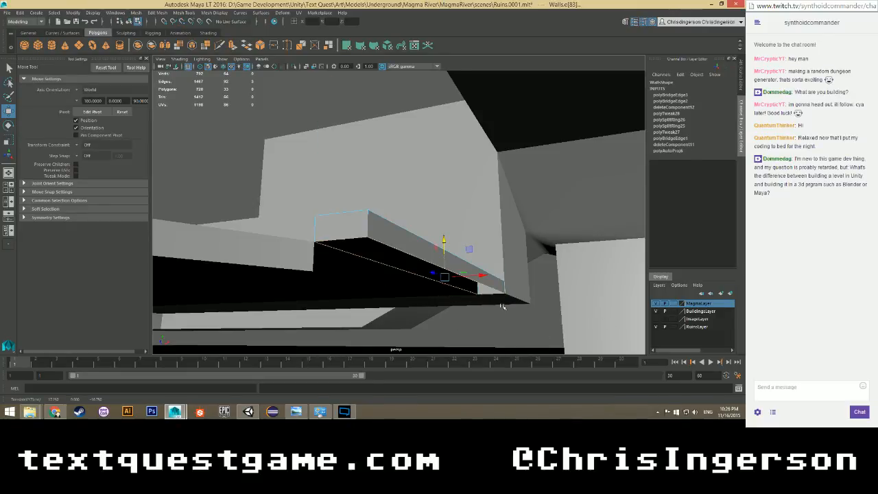
{"action": "left_click_drag", "start_coordinate": [514, 354], "coordinate": [489, 308], "text": "alt"}
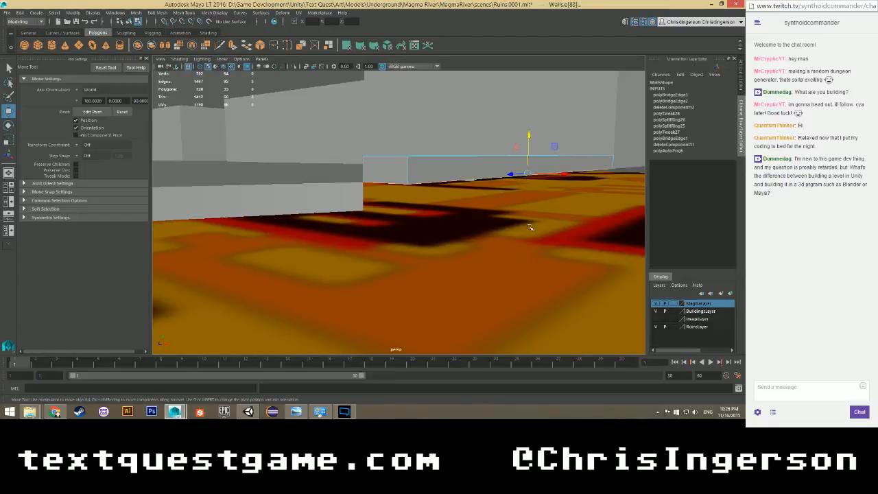
{"action": "key", "text": "v"}
{"action": "left_click_drag", "start_coordinate": [529, 140], "coordinate": [528, 173]}
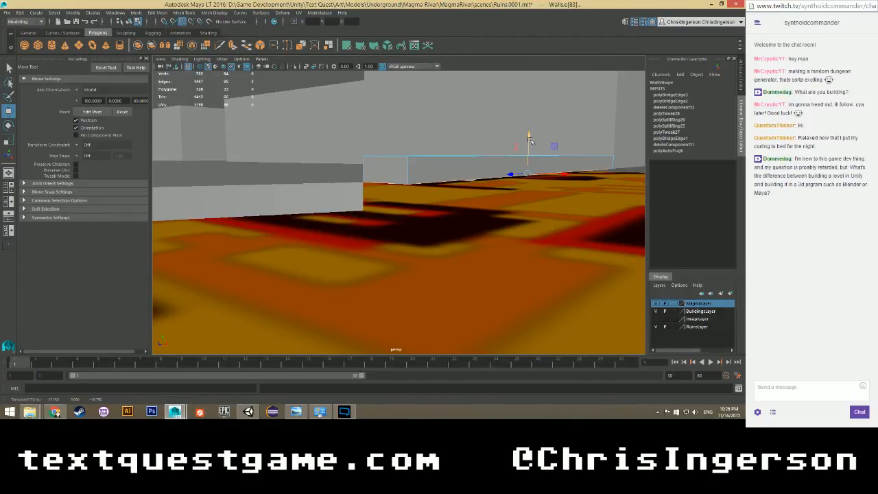
{"action": "left_click_drag", "start_coordinate": [530, 142], "coordinate": [529, 196]}
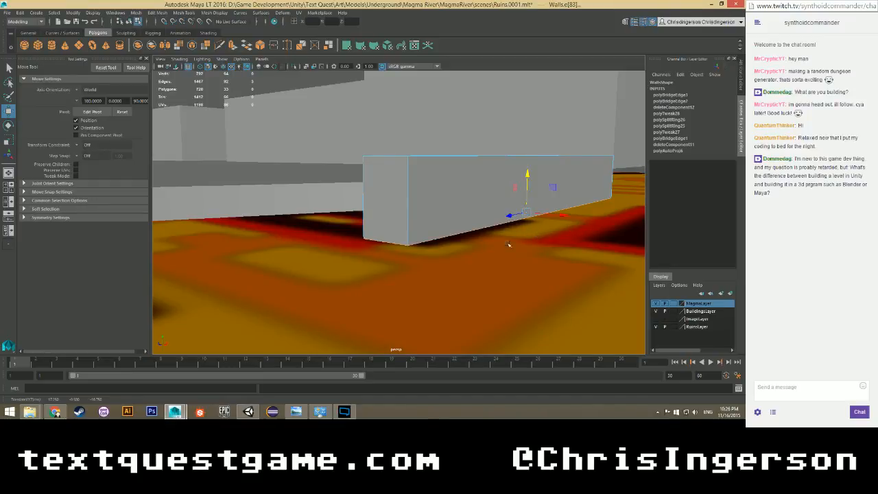
Switch to Unity, add a 3D cube to the Magma River scene and frame it above the lava.
{"action": "left_click_drag", "start_coordinate": [508, 245], "coordinate": [466, 245], "text": "alt"}
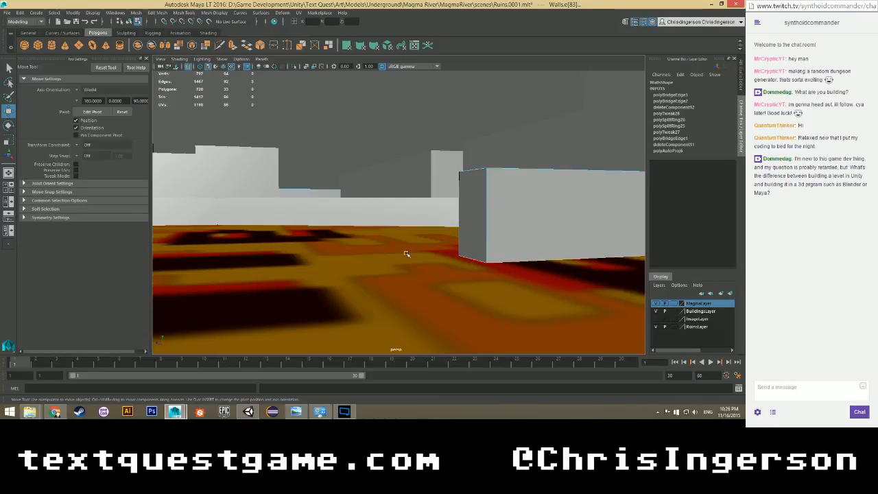
{"action": "left_click", "coordinate": [248, 411]}
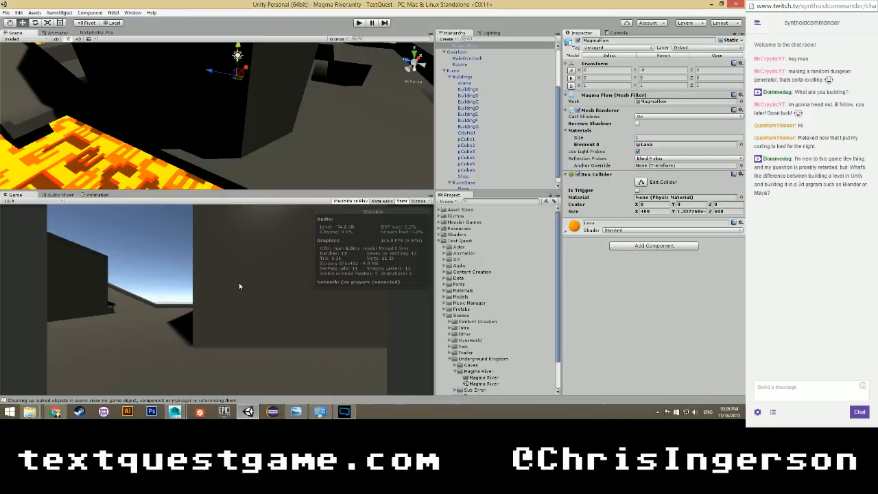
{"action": "left_click", "coordinate": [452, 38]}
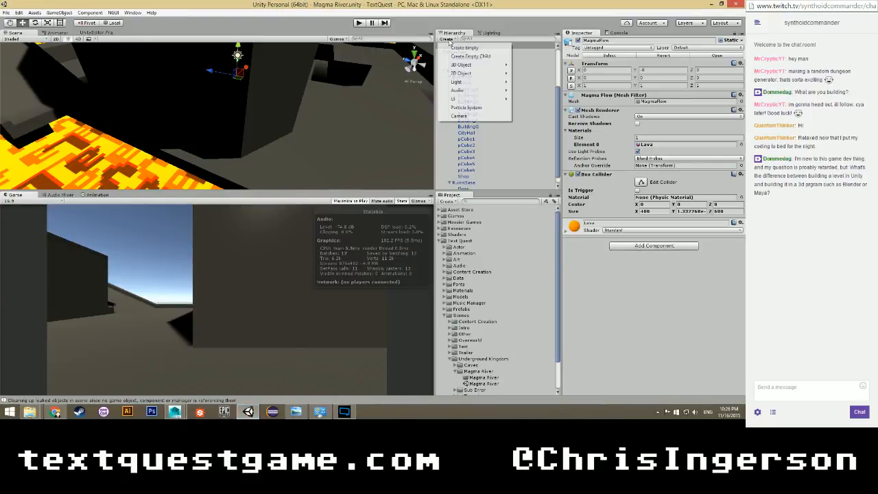
{"action": "mouse_move", "coordinate": [473, 66]}
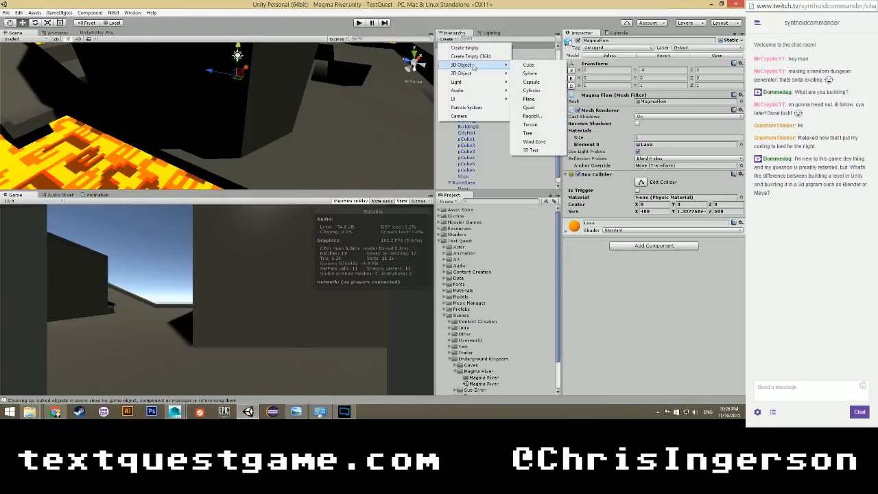
{"action": "left_click", "coordinate": [527, 66]}
{"action": "left_click_drag", "start_coordinate": [229, 105], "coordinate": [65, 151]}
{"action": "key", "text": "f"}
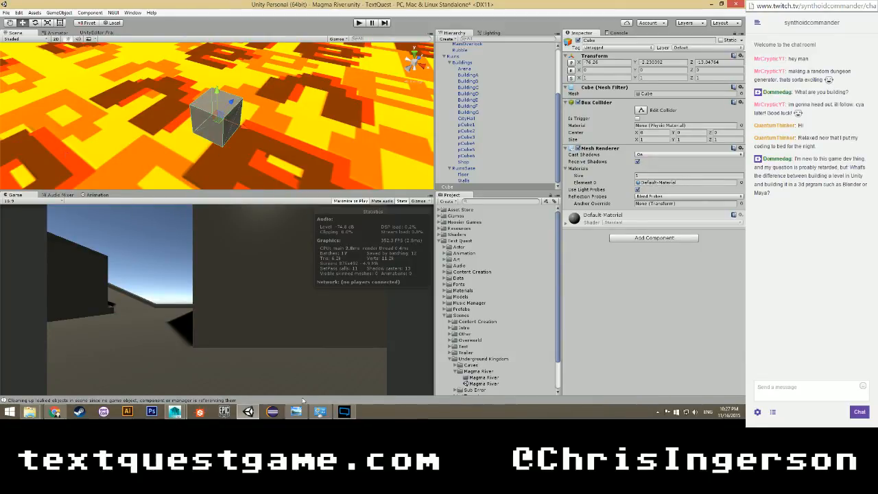
Switch back to Maya LT and shift the move pivot of the Walls strip's bottom edges toward the strip's near corner.
{"action": "mouse_move", "coordinate": [175, 411]}
{"action": "left_click", "coordinate": [133, 371]}
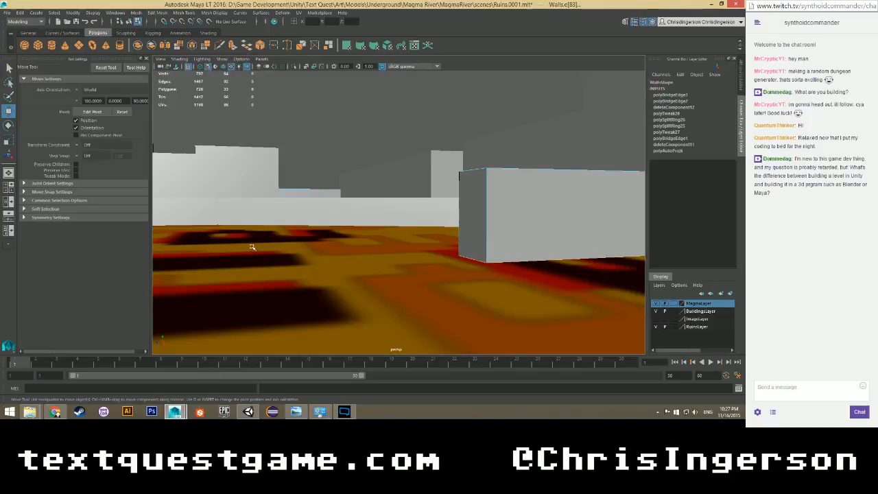
{"action": "left_click_drag", "start_coordinate": [251, 247], "coordinate": [274, 232], "text": "alt"}
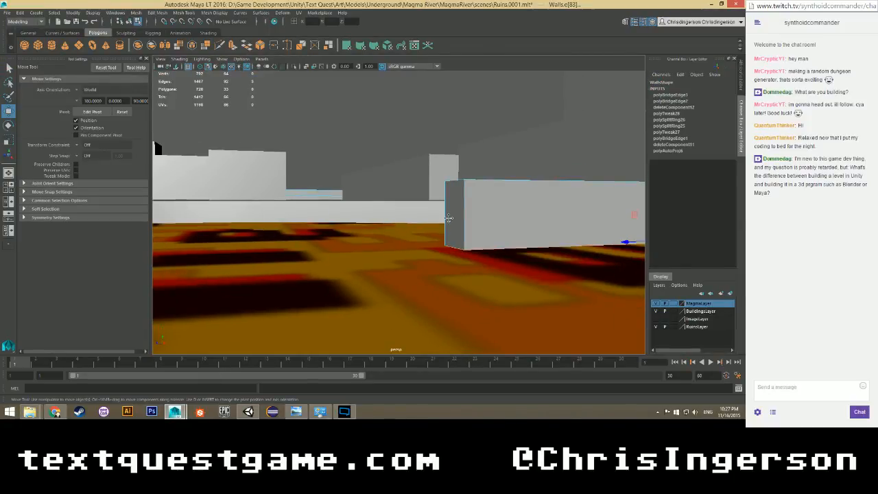
{"action": "scroll", "coordinate": [449, 218], "scroll_direction": "up", "scroll_amount": 4}
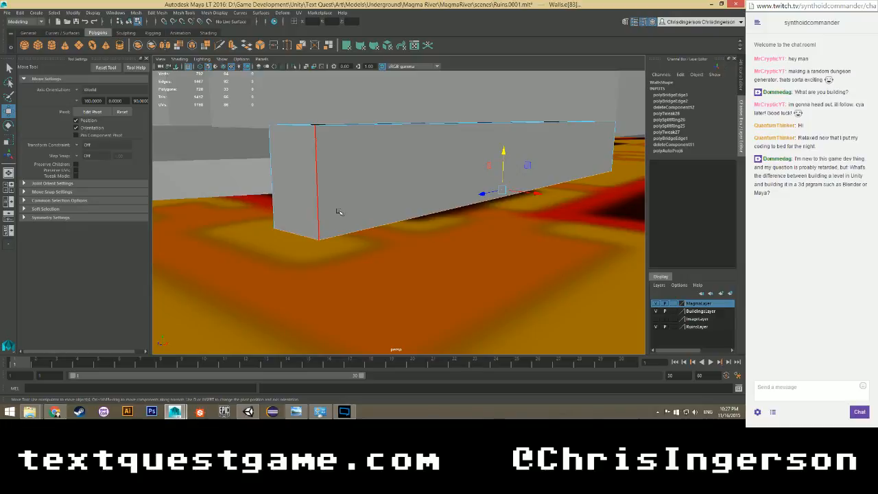
{"action": "key", "text": "Insert"}
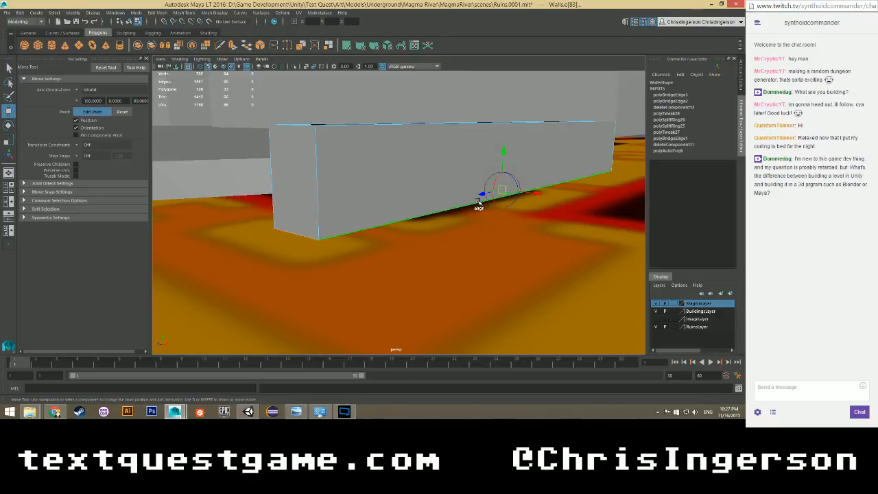
{"action": "left_click_drag", "start_coordinate": [482, 195], "coordinate": [312, 234]}
{"action": "key", "text": "Insert"}
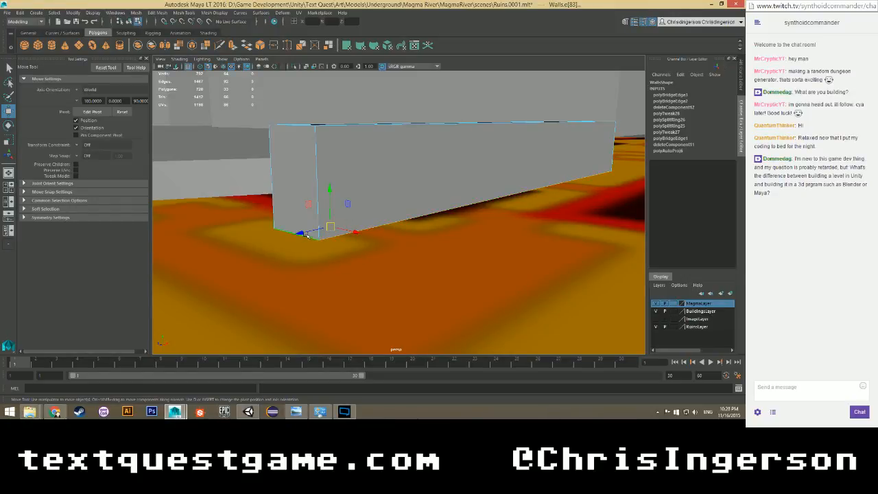
Raise the Walls strip's bottom edges straight up to make the strip beside the opening shallower.
{"action": "left_click_drag", "start_coordinate": [329, 192], "coordinate": [240, 222]}
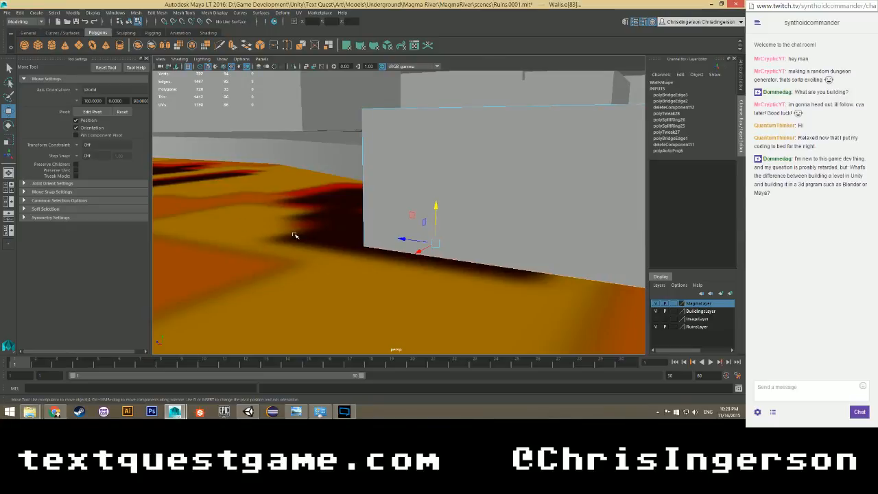
{"action": "left_click_drag", "start_coordinate": [434, 207], "coordinate": [435, 186]}
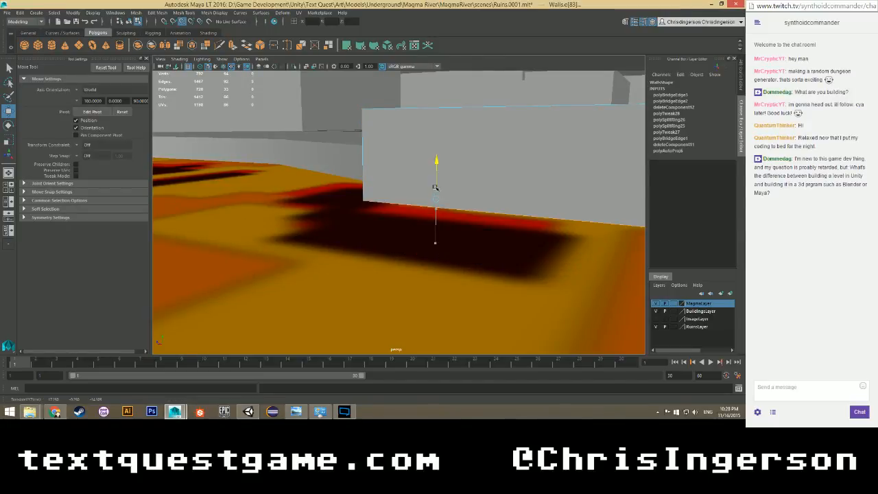
{"action": "left_click_drag", "start_coordinate": [358, 236], "coordinate": [273, 175], "text": "alt"}
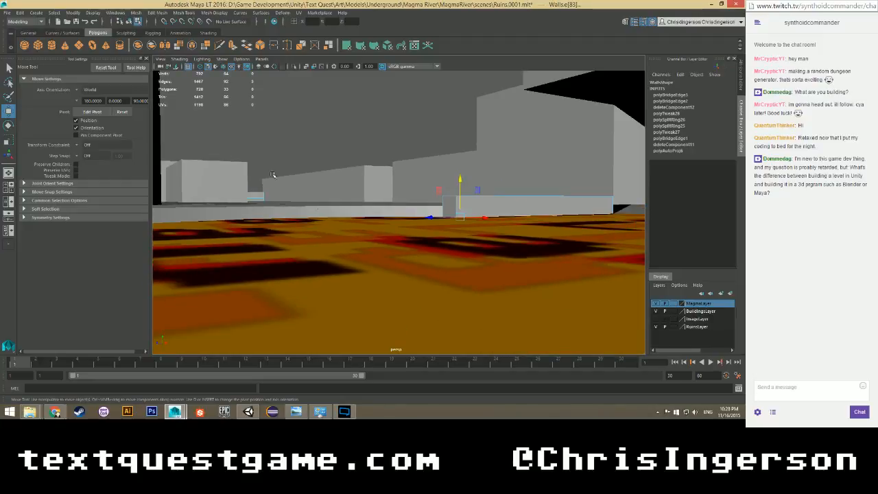
Hide the tool settings and select the bottom edges of the long Walls strip on the other side of the ruins.
{"action": "left_click", "coordinate": [146, 59]}
{"action": "right_click_drag", "start_coordinate": [217, 183], "coordinate": [225, 194], "text": "alt"}
{"action": "left_click_drag", "start_coordinate": [225, 194], "coordinate": [205, 216], "text": "alt"}
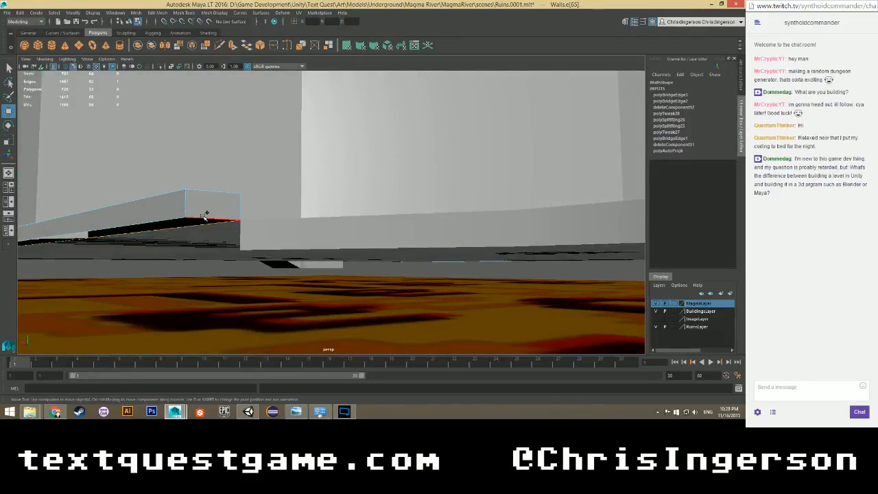
{"action": "left_click_drag", "start_coordinate": [83, 234], "coordinate": [468, 229], "text": "alt"}
{"action": "right_click_drag", "start_coordinate": [469, 229], "coordinate": [195, 222], "text": "alt"}
{"action": "left_click_drag", "start_coordinate": [195, 222], "coordinate": [231, 227], "text": "alt"}
{"action": "scroll", "coordinate": [386, 216], "scroll_direction": "down", "scroll_amount": 5}
{"action": "left_click_drag", "start_coordinate": [384, 217], "coordinate": [312, 238], "text": "alt"}
{"action": "middle_click_drag", "start_coordinate": [312, 238], "coordinate": [451, 260], "text": "alt"}
{"action": "scroll", "coordinate": [412, 263], "scroll_direction": "up", "scroll_amount": 5}
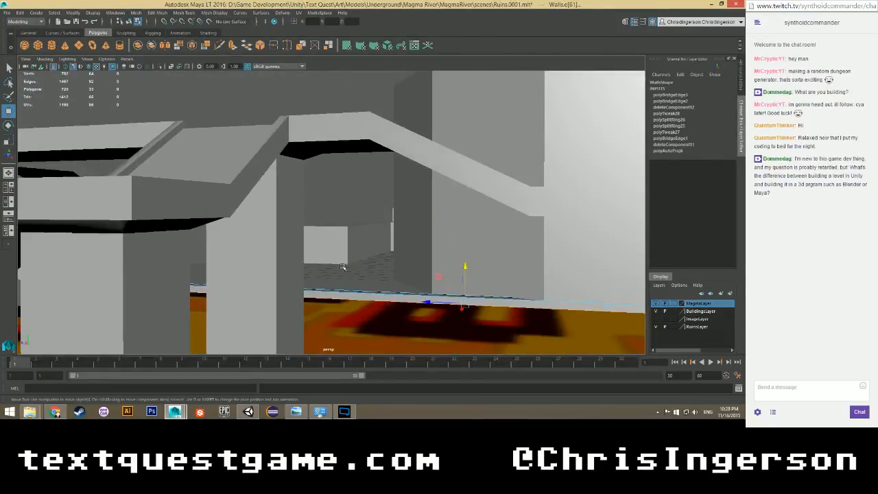
Reposition the move pivot on the long Walls strip and pull its bottom edges straight down toward the lava.
{"action": "left_click_drag", "start_coordinate": [344, 267], "coordinate": [331, 215], "text": "alt"}
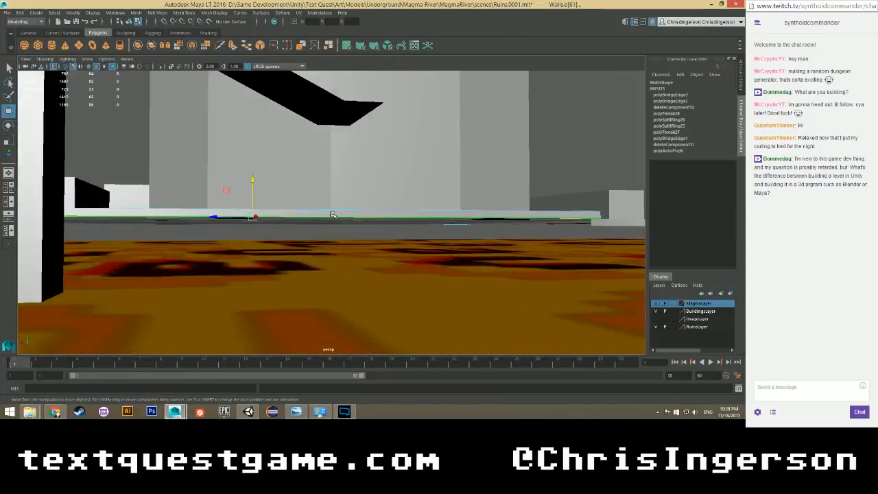
{"action": "key", "text": "e"}
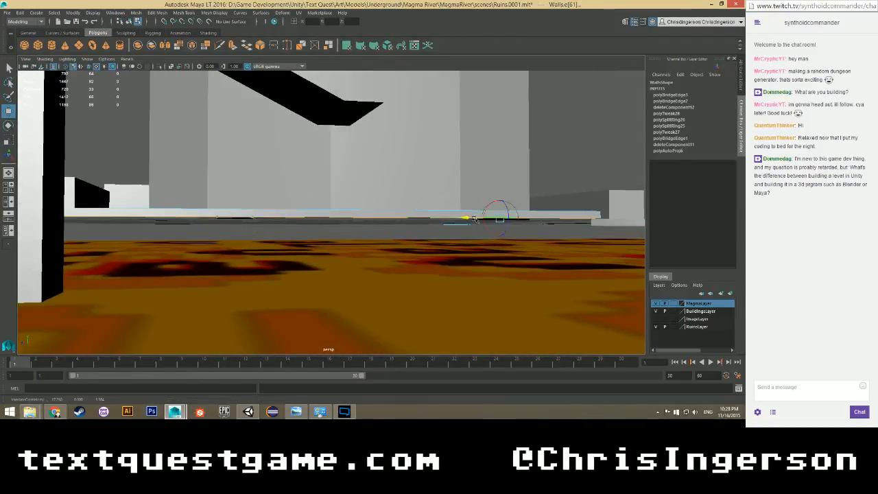
{"action": "key", "text": "w"}
{"action": "left_click_drag", "start_coordinate": [538, 239], "coordinate": [254, 281], "text": "alt"}
{"action": "left_click_drag", "start_coordinate": [228, 234], "coordinate": [232, 254]}
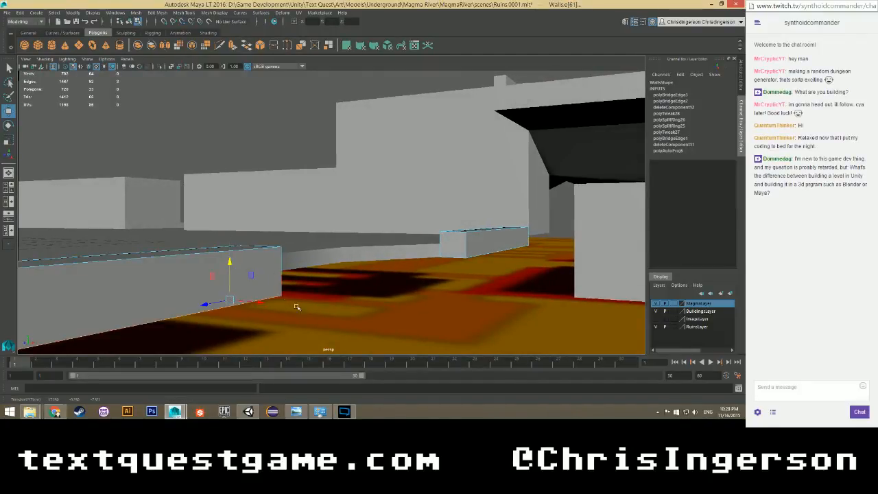
Select and delete the upper faces of the short Walls strip section beside the walkway.
{"action": "left_click_drag", "start_coordinate": [297, 306], "coordinate": [254, 247], "text": "alt"}
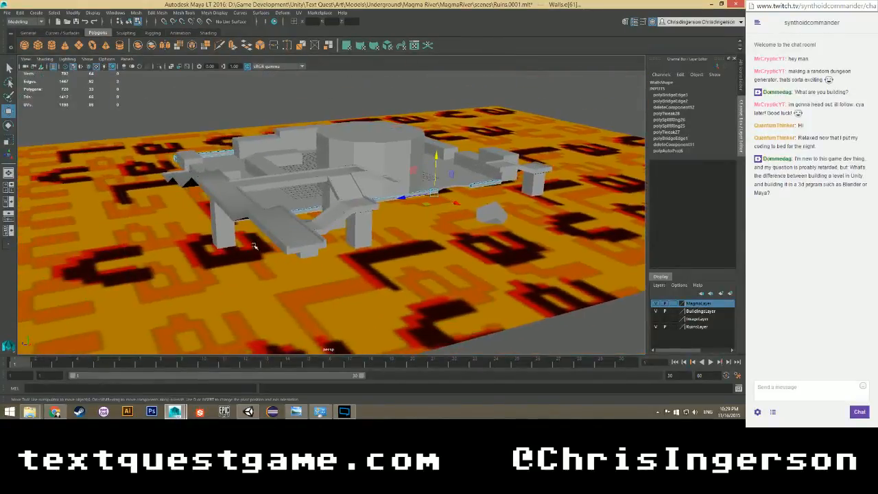
{"action": "scroll", "coordinate": [253, 247], "scroll_direction": "up", "scroll_amount": 5}
{"action": "middle_click_drag", "start_coordinate": [254, 245], "coordinate": [328, 234], "text": "alt"}
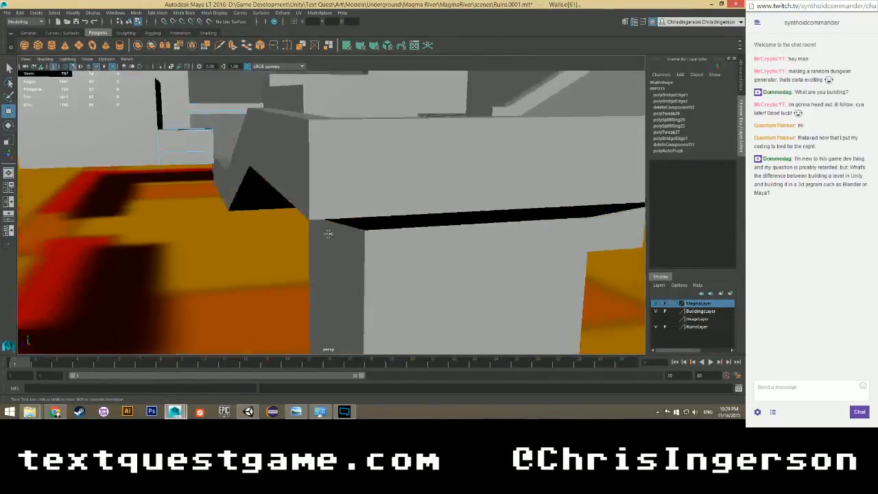
{"action": "left_click_drag", "start_coordinate": [328, 234], "coordinate": [216, 241], "text": "alt"}
{"action": "right_click", "coordinate": [216, 242]}
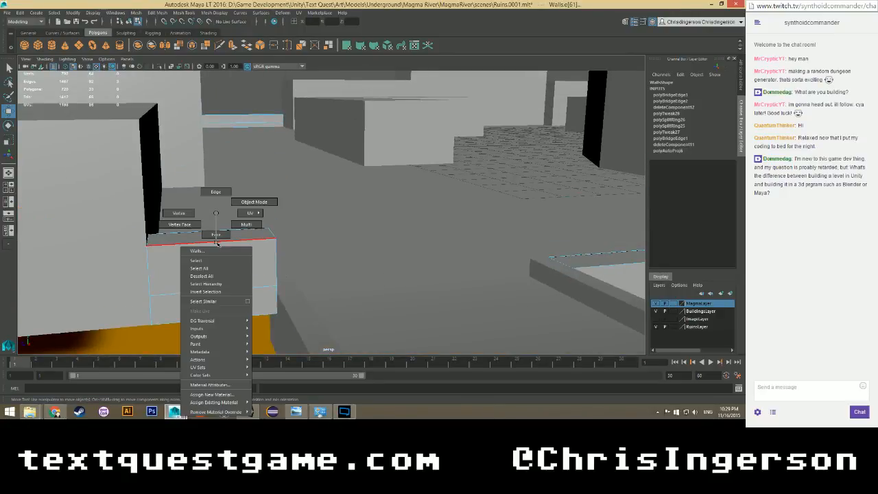
{"action": "left_click", "coordinate": [215, 235]}
{"action": "left_click_drag", "start_coordinate": [281, 248], "coordinate": [180, 282]}
{"action": "key", "text": "Delete"}
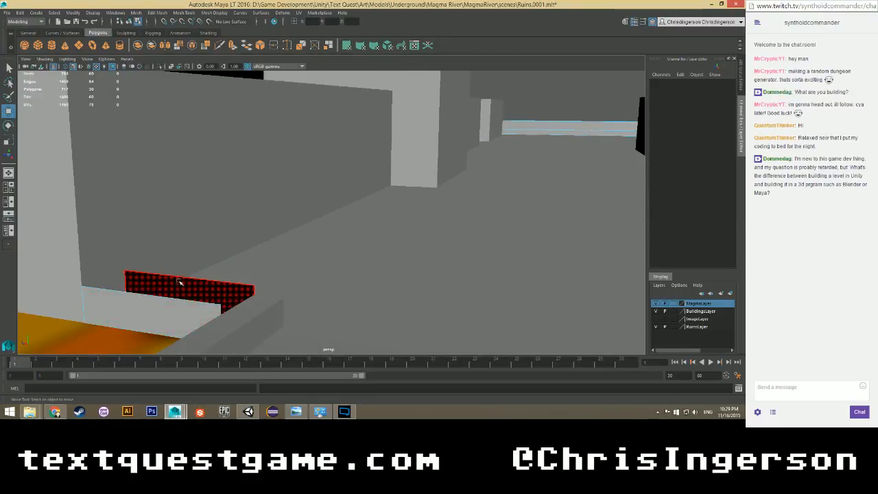
Bridge the two open upper edges of the short Walls strip to cap it with a new top face.
{"action": "right_click_drag", "start_coordinate": [178, 213], "coordinate": [178, 192]}
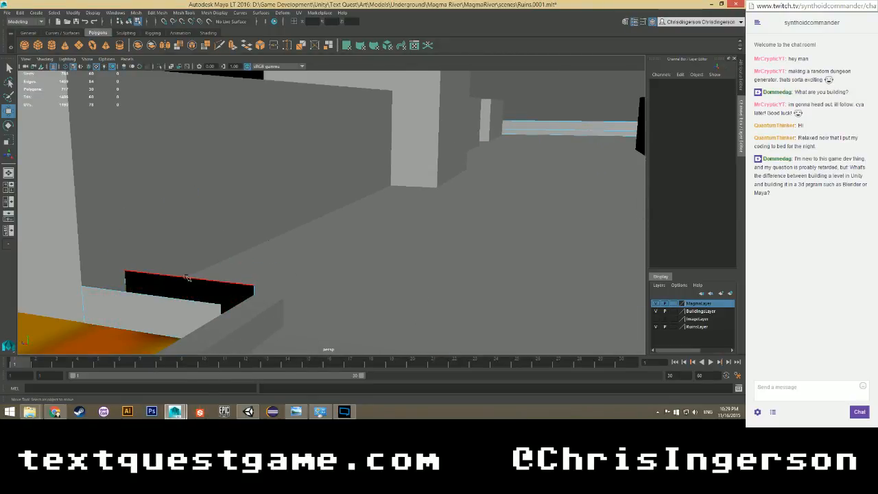
{"action": "left_click", "coordinate": [186, 277]}
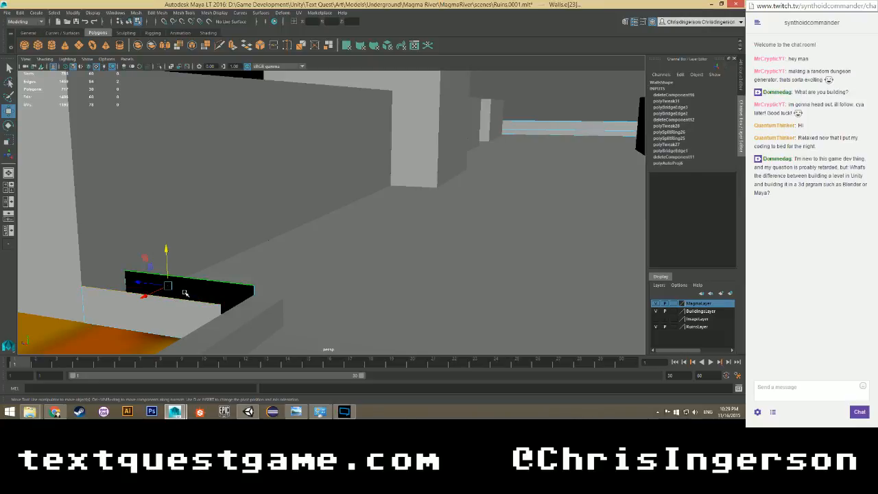
{"action": "key", "text": "g"}
{"action": "right_click_drag", "start_coordinate": [200, 290], "coordinate": [196, 217]}
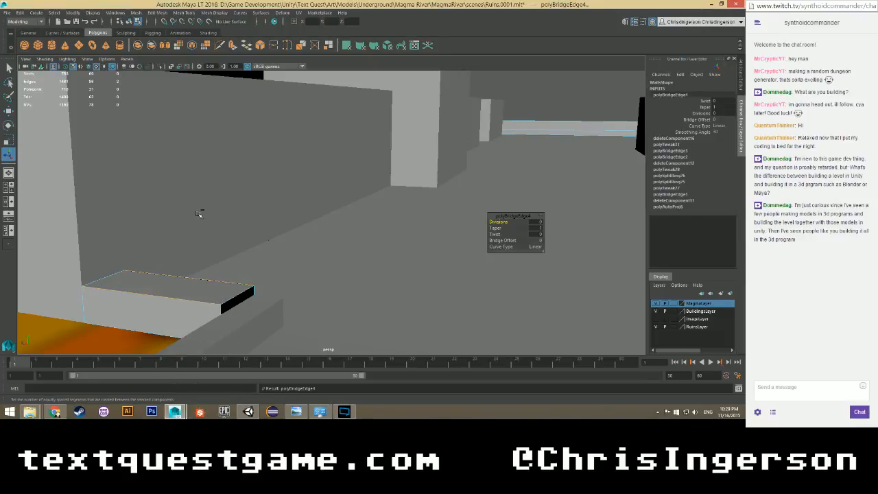
{"action": "key", "text": "ctrl+z"}
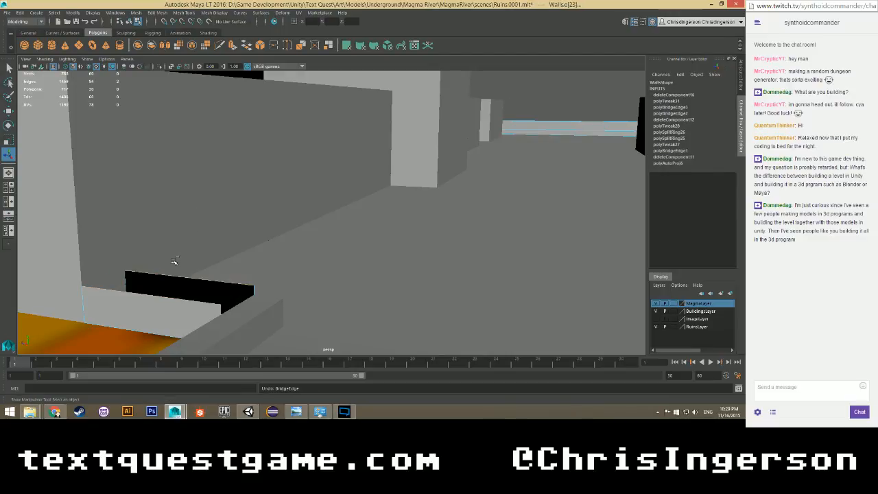
{"action": "key", "text": "g"}
{"action": "mouse_move", "coordinate": [162, 285]}
{"action": "right_mouse_down"}
{"action": "mouse_move", "coordinate": [164, 237]}
{"action": "mouse_move", "coordinate": [162, 274]}
{"action": "right_mouse_up"}
Lower the short Walls strip's new top face until it is level with the adjoining floor, and save the scene.
{"action": "left_click", "coordinate": [159, 286]}
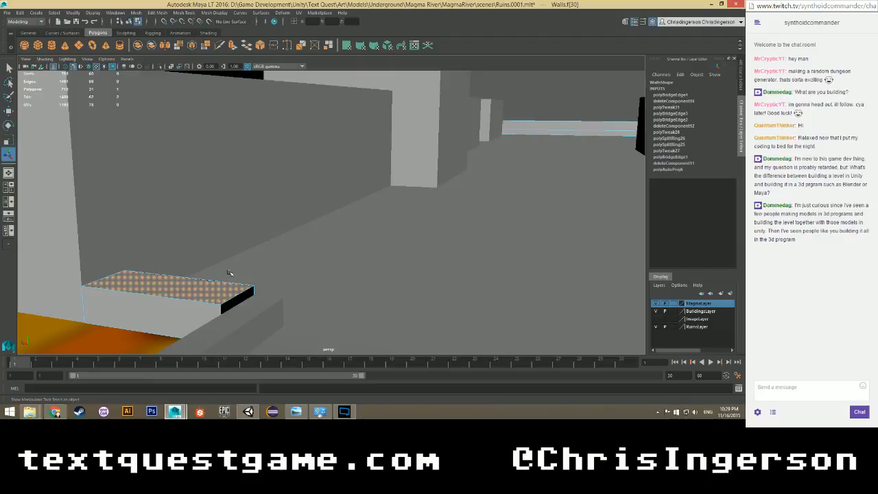
{"action": "key", "text": "w"}
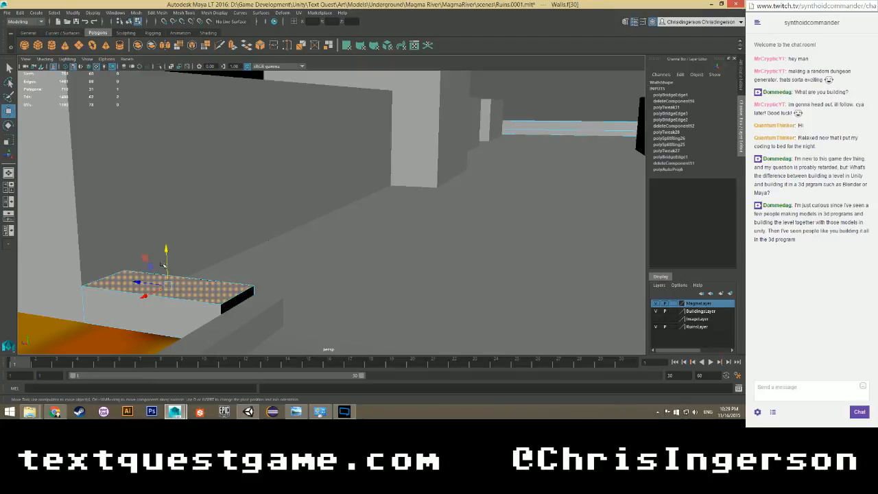
{"action": "left_click_drag", "start_coordinate": [165, 254], "coordinate": [167, 254]}
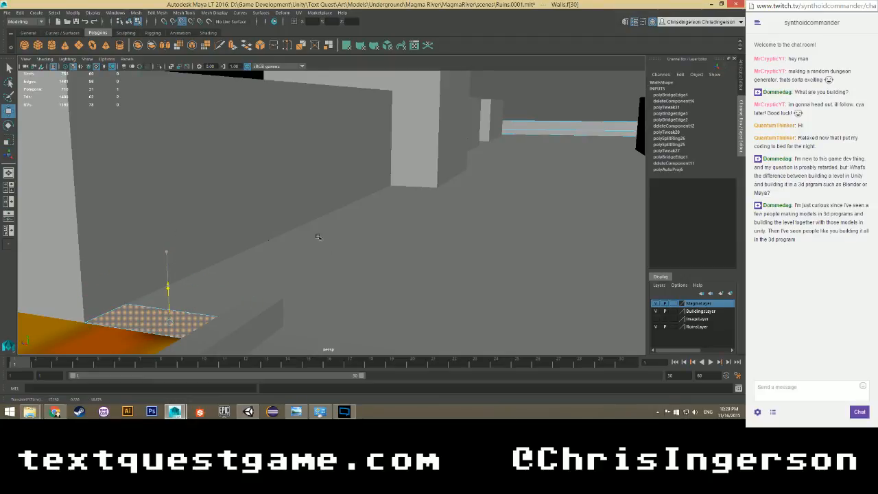
{"action": "left_click_drag", "start_coordinate": [283, 182], "coordinate": [289, 280]}
{"action": "key", "text": "ctrl+s"}
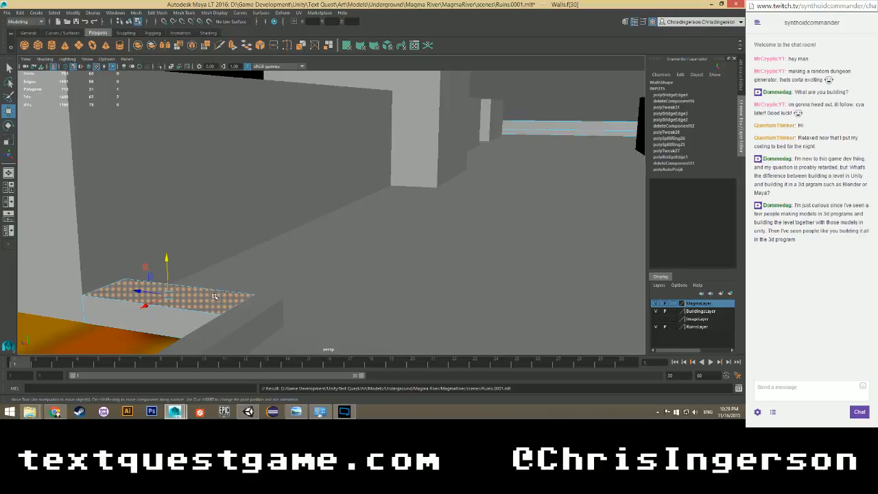
{"action": "scroll", "coordinate": [228, 195], "scroll_direction": "down", "scroll_amount": 4}
{"action": "left_click_drag", "start_coordinate": [218, 195], "coordinate": [198, 205], "text": "alt"}
{"action": "scroll", "coordinate": [206, 206], "scroll_direction": "down", "scroll_amount": 3}
{"action": "middle_click_drag", "start_coordinate": [334, 168], "coordinate": [227, 216], "text": "alt"}
{"action": "key", "text": "ctrl+s"}
Examine the ruins from above, checking the central building, surrounding blocks, ramps and raised walkways.
{"action": "scroll", "coordinate": [234, 211], "scroll_direction": "down", "scroll_amount": 3}
{"action": "left_click_drag", "start_coordinate": [235, 210], "coordinate": [307, 214], "text": "alt"}
{"action": "scroll", "coordinate": [247, 203], "scroll_direction": "down", "scroll_amount": 3}
{"action": "left_click_drag", "start_coordinate": [246, 203], "coordinate": [316, 219], "text": "alt"}
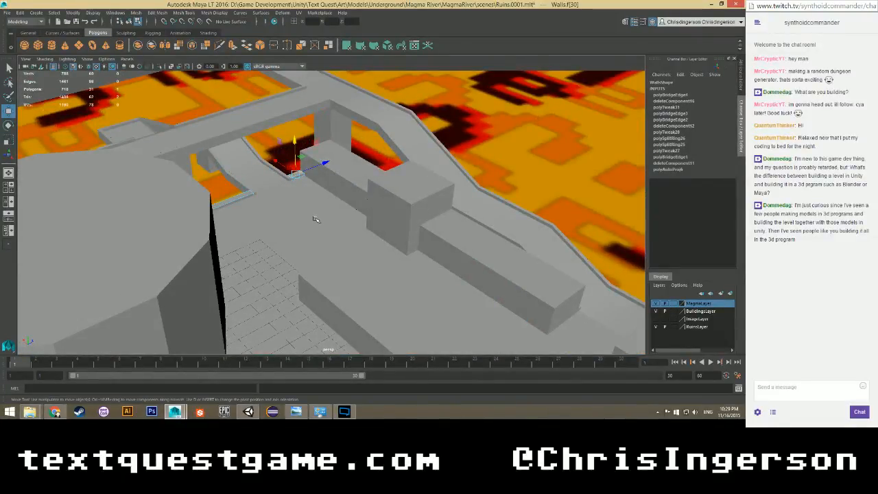
{"action": "left_click_drag", "start_coordinate": [315, 220], "coordinate": [185, 162], "text": "alt"}
{"action": "left_click", "coordinate": [185, 162]}
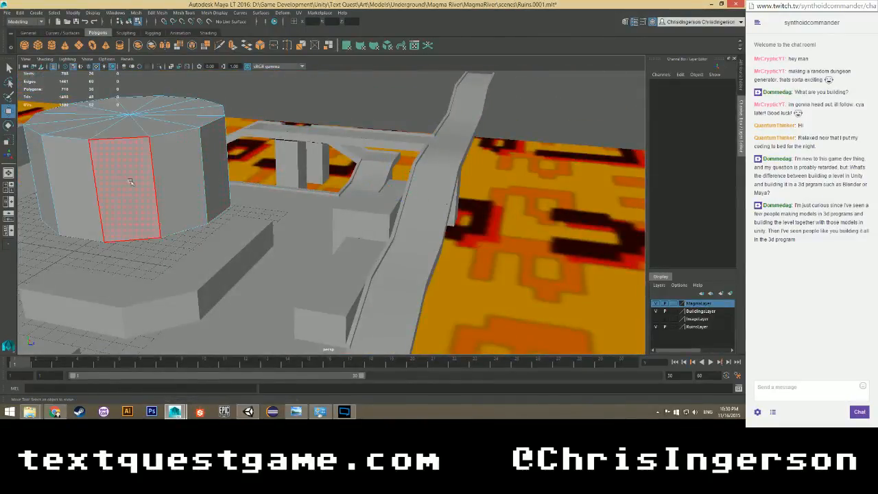
{"action": "left_click", "coordinate": [151, 302]}
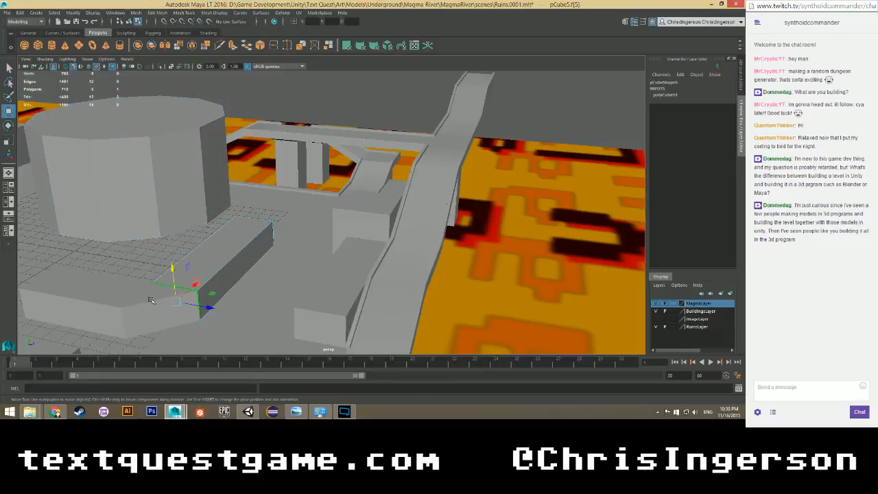
{"action": "key", "text": "F11"}
{"action": "left_click", "coordinate": [153, 302]}
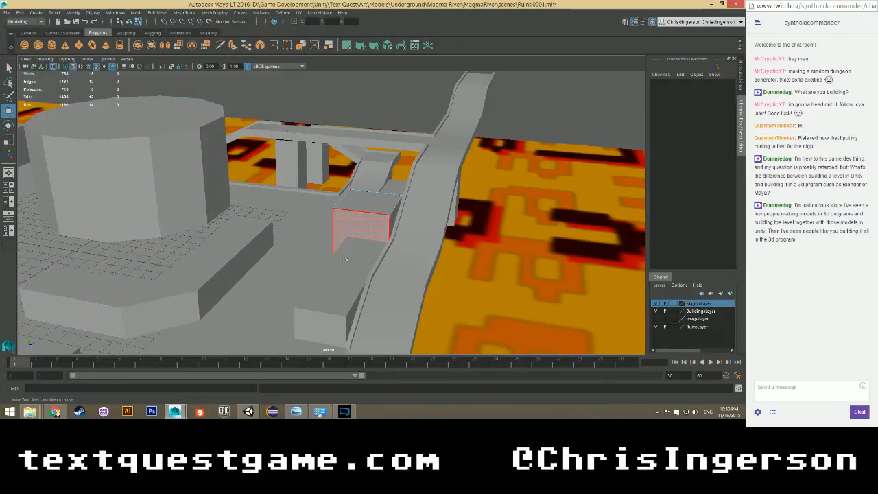
{"action": "left_click", "coordinate": [370, 223]}
{"action": "left_click", "coordinate": [498, 177]}
{"action": "left_click_drag", "start_coordinate": [498, 178], "coordinate": [313, 216], "text": "alt"}
{"action": "scroll", "coordinate": [269, 221], "scroll_direction": "up", "scroll_amount": 3}
{"action": "scroll", "coordinate": [270, 233], "scroll_direction": "down", "scroll_amount": 3}
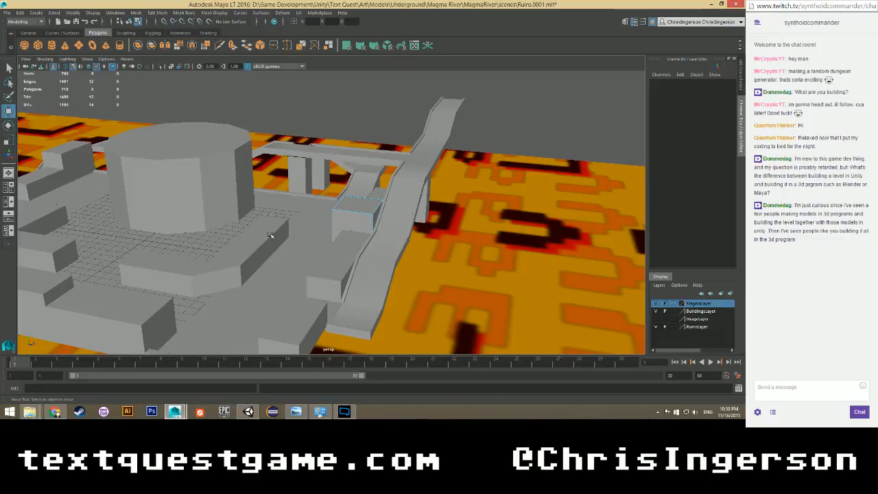
Select and delete the upper faces of the L-shaped Walls strip that wraps around the outer floor corner.
{"action": "scroll", "coordinate": [269, 231], "scroll_direction": "up", "scroll_amount": 5}
{"action": "left_click_drag", "start_coordinate": [265, 208], "coordinate": [306, 186], "text": "alt"}
{"action": "middle_click_drag", "start_coordinate": [304, 188], "coordinate": [290, 196], "text": "alt"}
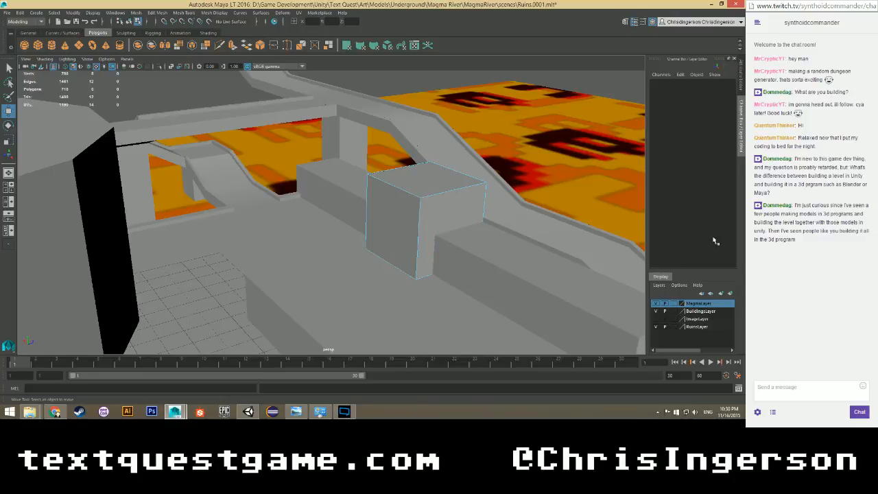
{"action": "left_click_drag", "start_coordinate": [273, 203], "coordinate": [236, 237], "text": "alt"}
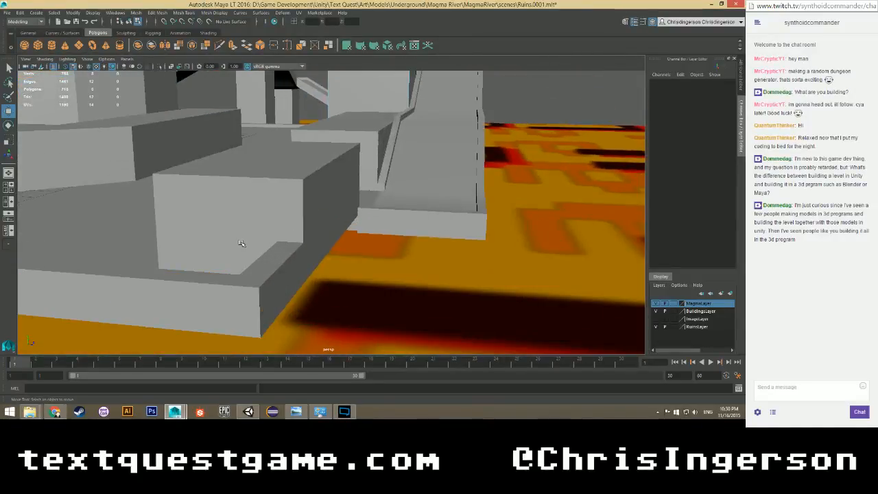
{"action": "right_click", "coordinate": [270, 213]}
{"action": "left_click", "coordinate": [301, 202]}
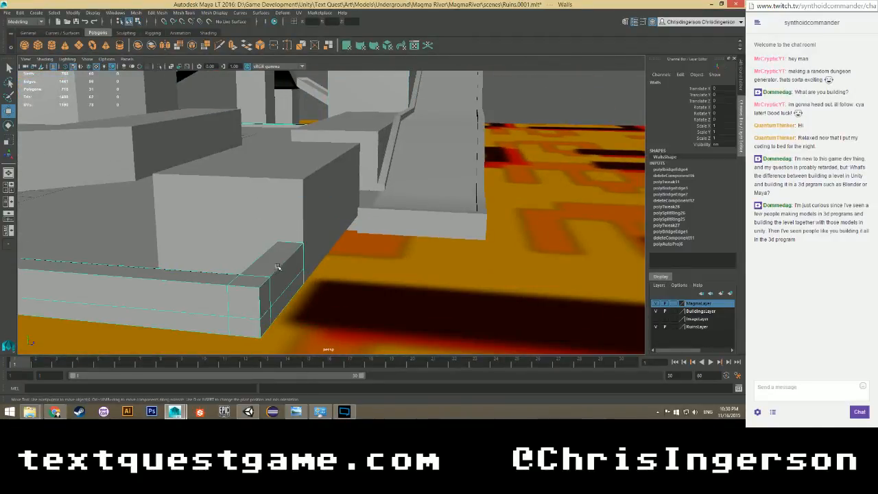
{"action": "right_click_drag", "start_coordinate": [272, 268], "coordinate": [271, 236]}
{"action": "left_click_drag", "start_coordinate": [271, 291], "coordinate": [291, 267], "text": "alt"}
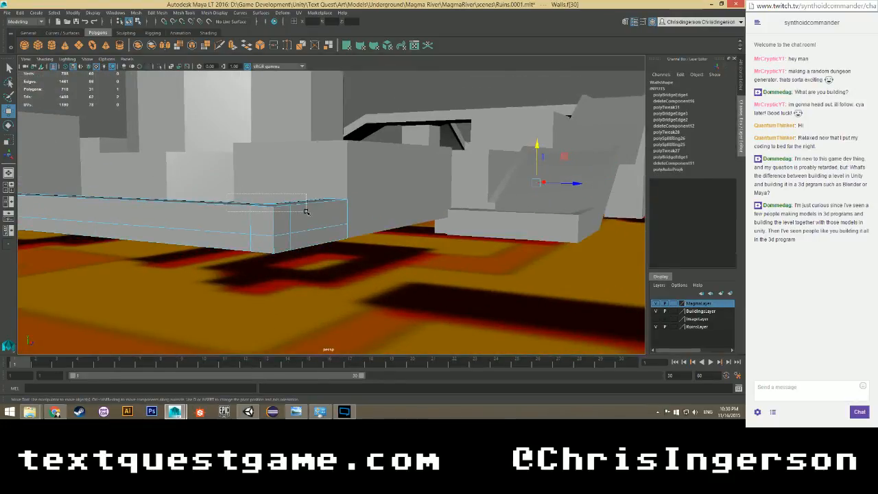
{"action": "left_click_drag", "start_coordinate": [306, 211], "coordinate": [226, 229]}
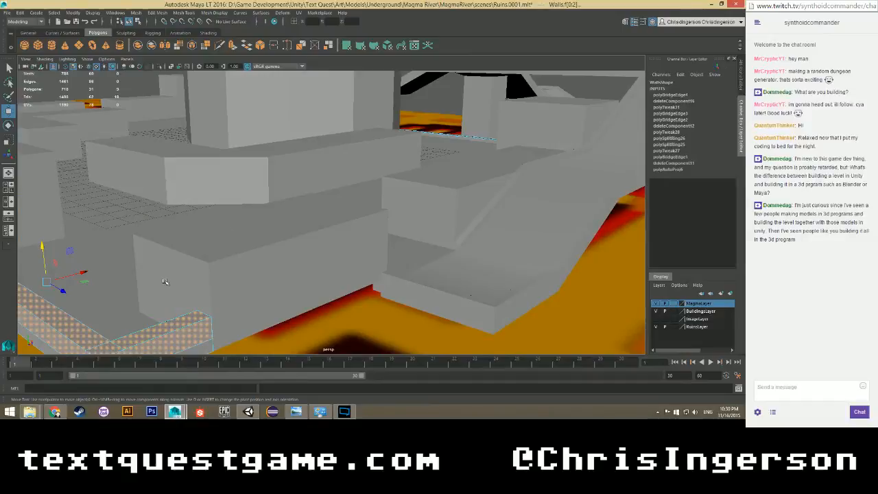
{"action": "left_click_drag", "start_coordinate": [164, 282], "coordinate": [180, 241], "text": "alt"}
{"action": "left_click_drag", "start_coordinate": [226, 259], "coordinate": [337, 220]}
{"action": "key", "text": "Delete"}
Select the top face of the short Walls strip beside the walkway and check its vertical position.
{"action": "right_click_drag", "start_coordinate": [337, 220], "coordinate": [143, 245], "text": "alt"}
{"action": "middle_click_drag", "start_coordinate": [143, 245], "coordinate": [170, 246], "text": "alt"}
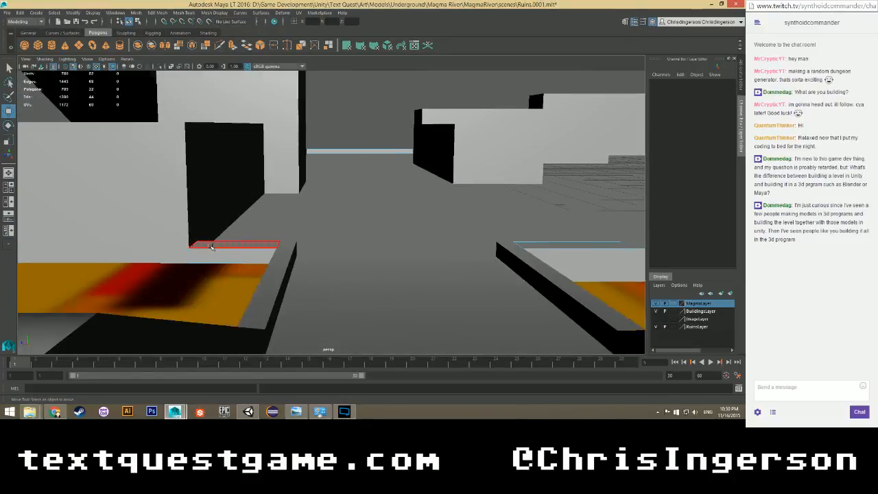
{"action": "right_click_drag", "start_coordinate": [170, 246], "coordinate": [179, 267], "text": "alt"}
{"action": "left_click", "coordinate": [180, 268]}
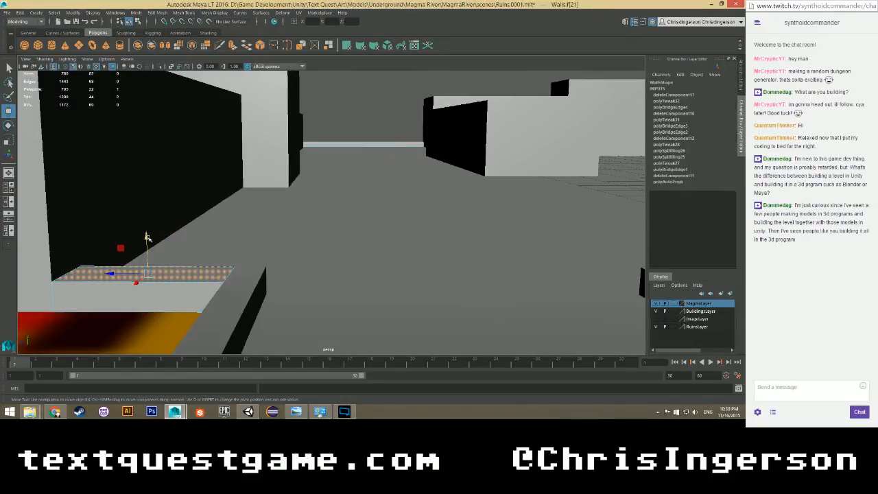
{"action": "left_click_drag", "start_coordinate": [147, 237], "coordinate": [146, 238]}
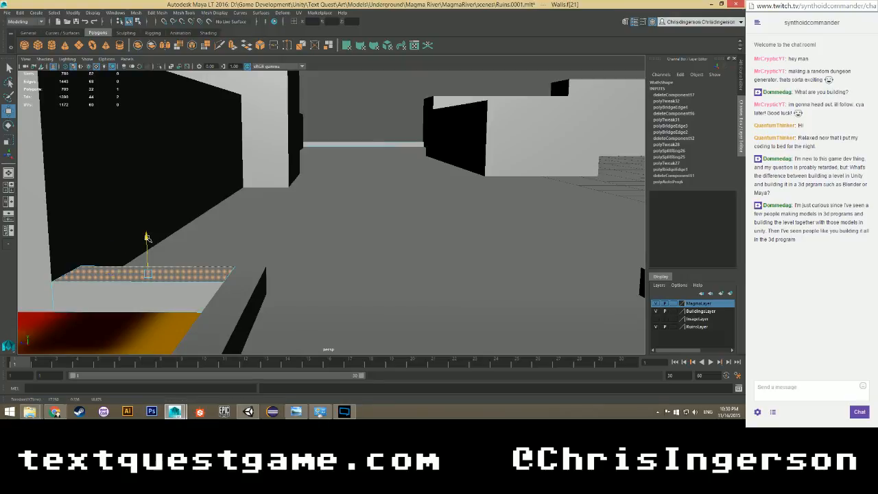
{"action": "key", "text": "ctrl+z"}
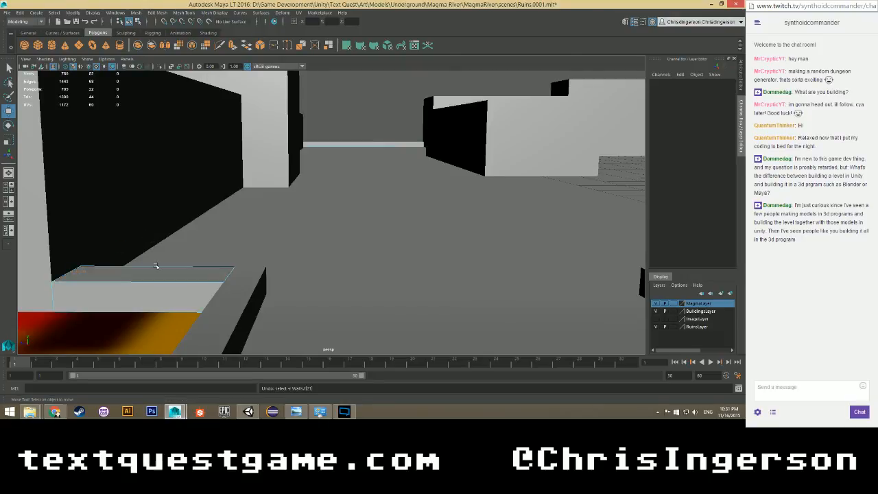
{"action": "left_click", "coordinate": [156, 267]}
{"action": "left_click_drag", "start_coordinate": [146, 238], "coordinate": [146, 238]}
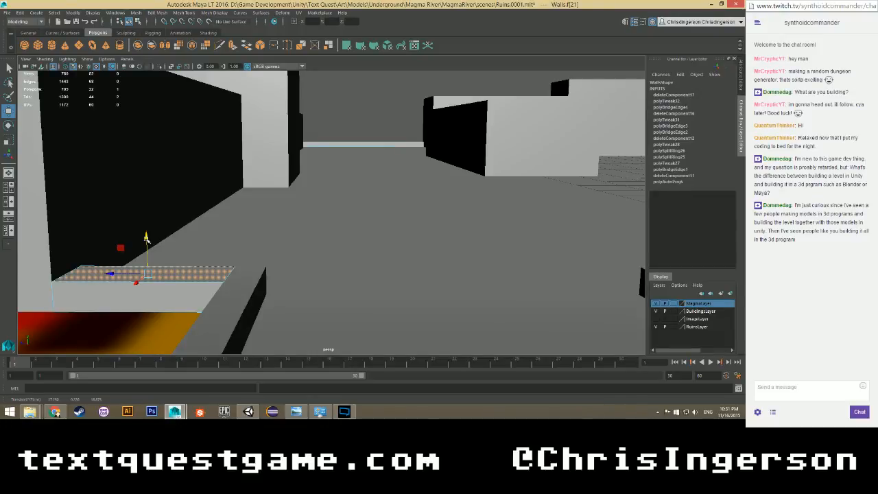
Try to close the open top of the L-shaped Walls strip by filling the hole from its border edges.
{"action": "scroll", "coordinate": [142, 235], "scroll_direction": "down", "scroll_amount": 8}
{"action": "scroll", "coordinate": [126, 231], "scroll_direction": "up", "scroll_amount": 3}
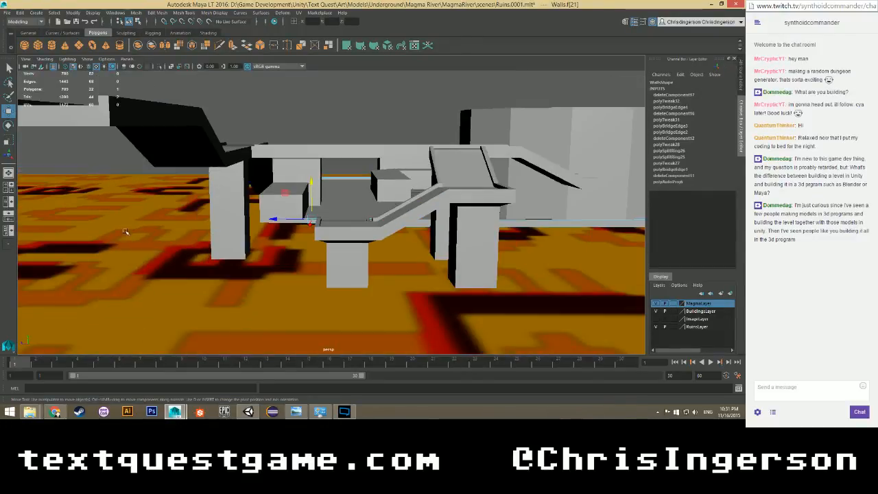
{"action": "scroll", "coordinate": [104, 222], "scroll_direction": "up", "scroll_amount": 6}
{"action": "scroll", "coordinate": [107, 222], "scroll_direction": "down", "scroll_amount": 2}
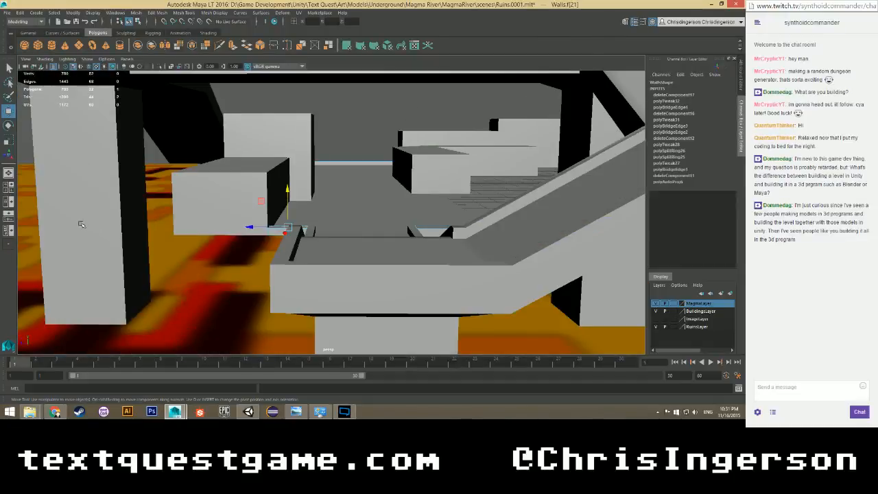
{"action": "left_click_drag", "start_coordinate": [81, 224], "coordinate": [204, 226], "text": "alt"}
{"action": "scroll", "coordinate": [204, 226], "scroll_direction": "up", "scroll_amount": 3}
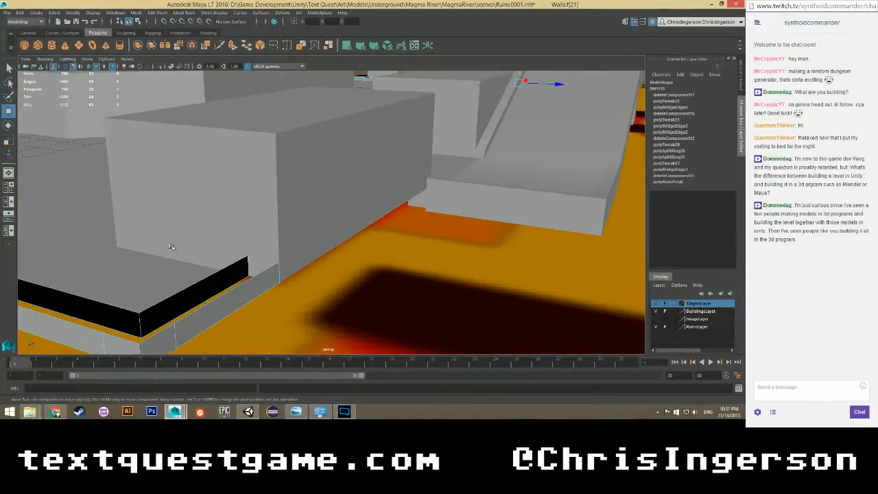
{"action": "right_click", "coordinate": [185, 293]}
{"action": "right_click_drag", "start_coordinate": [183, 235], "coordinate": [180, 193]}
{"action": "left_click", "coordinate": [192, 291]}
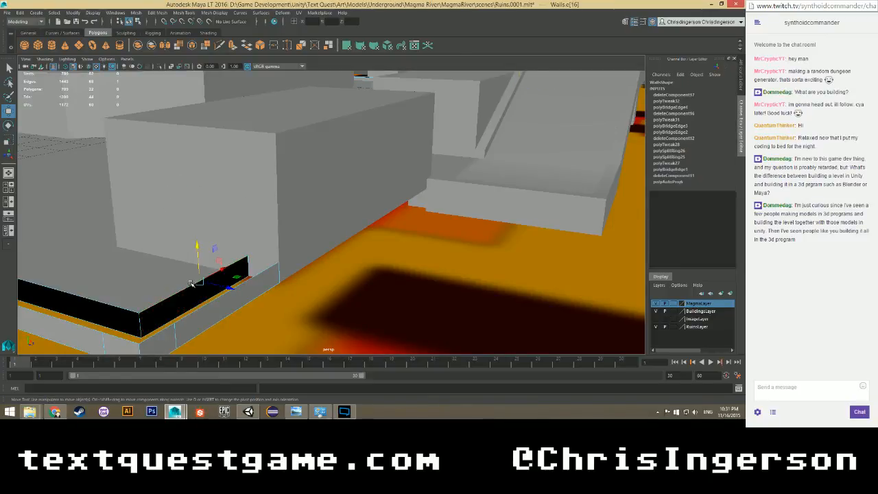
{"action": "left_click", "coordinate": [94, 328]}
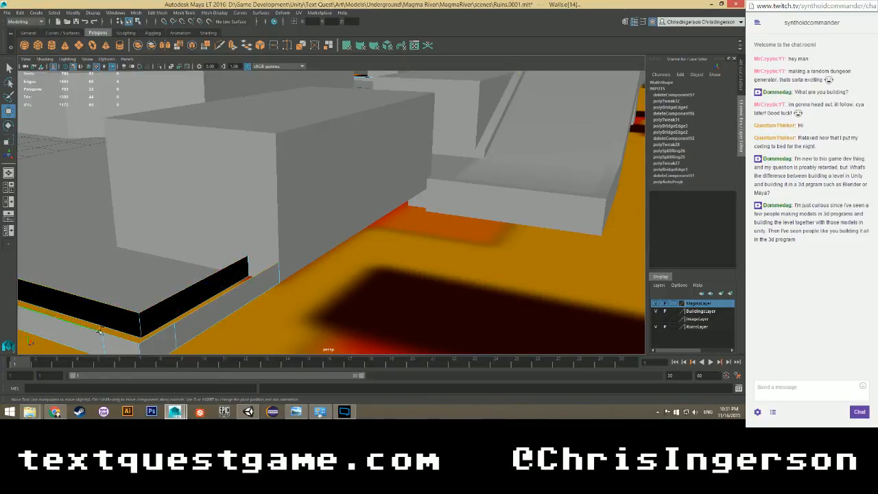
{"action": "right_click_drag", "start_coordinate": [168, 329], "coordinate": [163, 350], "text": "shift"}
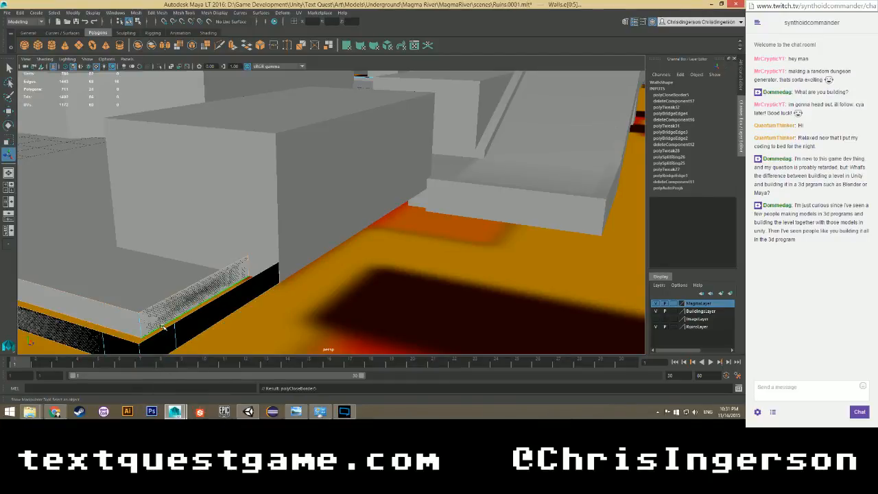
{"action": "key", "text": "ctrl+z"}
Bridge the inner and outer upper edges along both arms of the L-shaped Walls strip to cap them.
{"action": "left_click_drag", "start_coordinate": [162, 275], "coordinate": [284, 239], "text": "alt"}
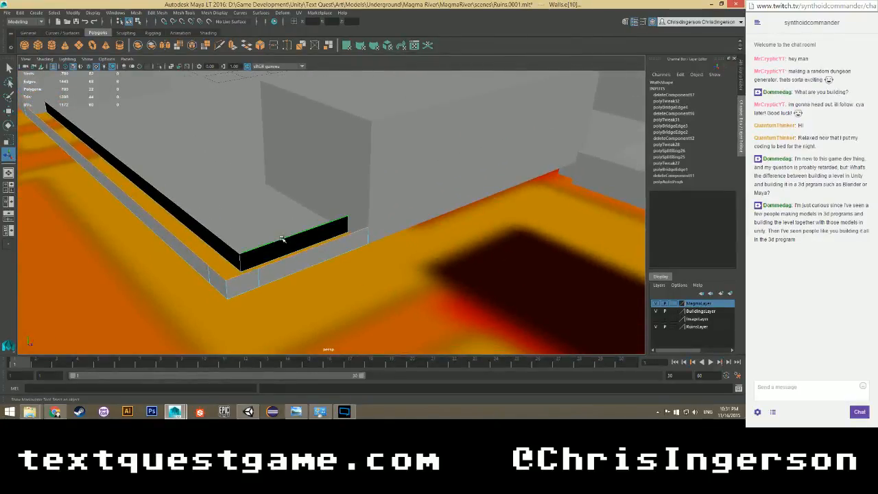
{"action": "left_click", "coordinate": [282, 238]}
{"action": "left_click", "coordinate": [293, 254]}
{"action": "right_click_drag", "start_coordinate": [288, 252], "coordinate": [483, 213], "text": "shift"}
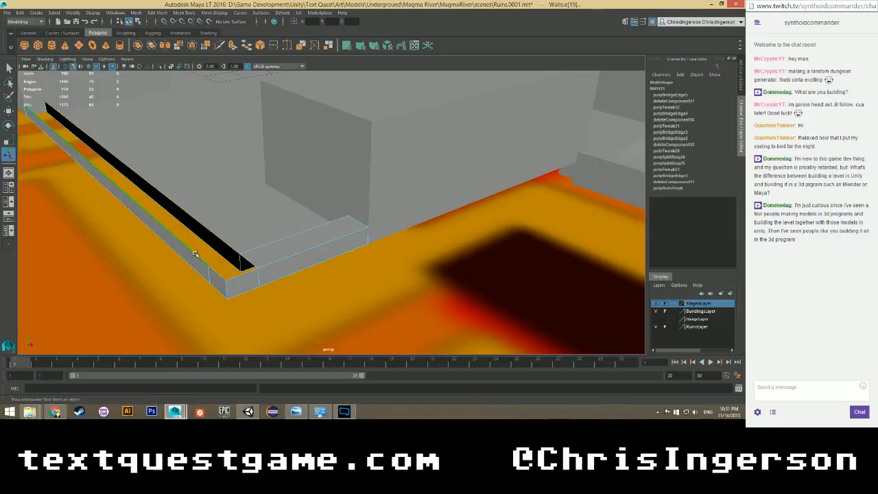
{"action": "right_click_drag", "start_coordinate": [195, 251], "coordinate": [483, 213], "text": "shift"}
Fill the remaining corner hole in the L-shaped strip and slightly lower its three new top faces.
{"action": "left_click", "coordinate": [233, 278]}
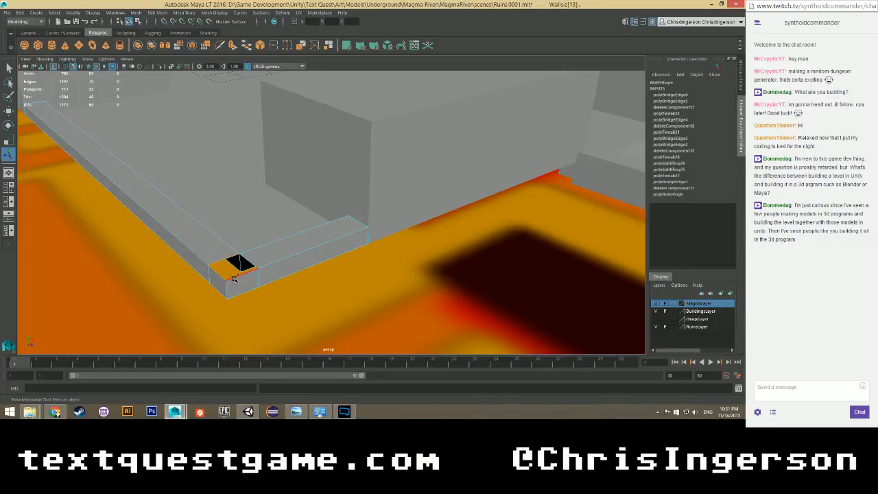
{"action": "right_click_drag", "start_coordinate": [248, 260], "coordinate": [243, 350], "text": "shift"}
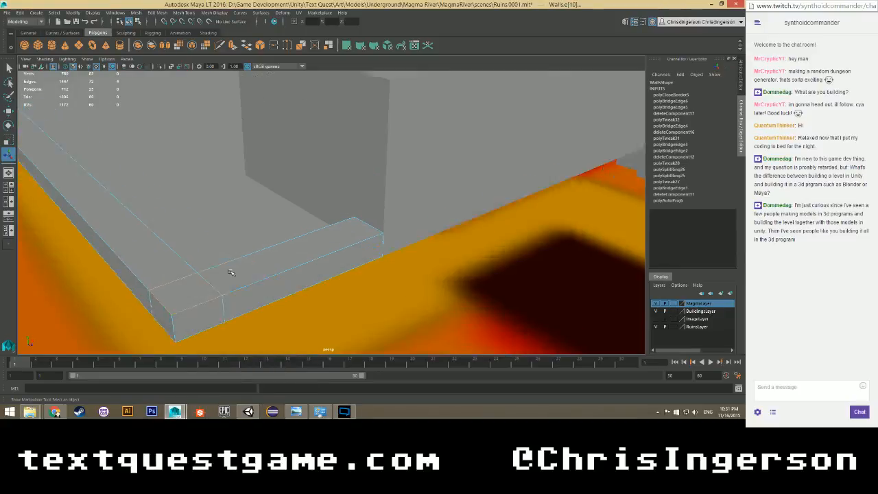
{"action": "right_click_drag", "start_coordinate": [186, 213], "coordinate": [194, 236]}
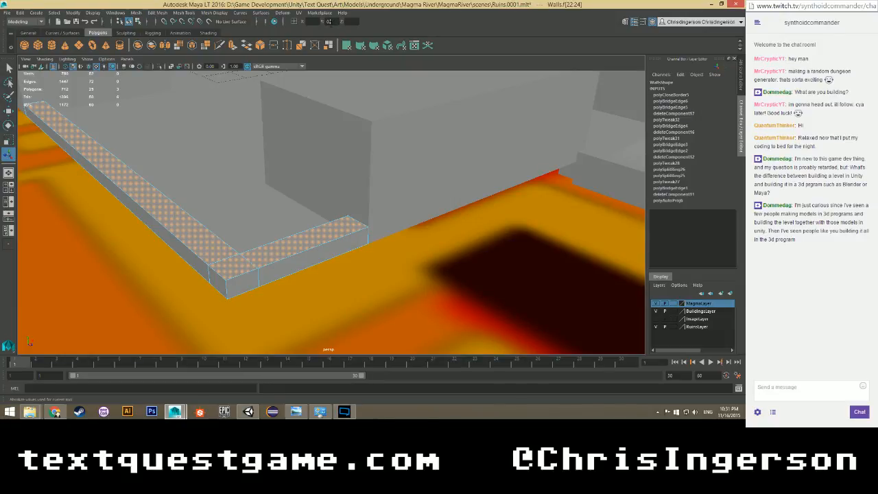
{"action": "key", "text": "Return"}
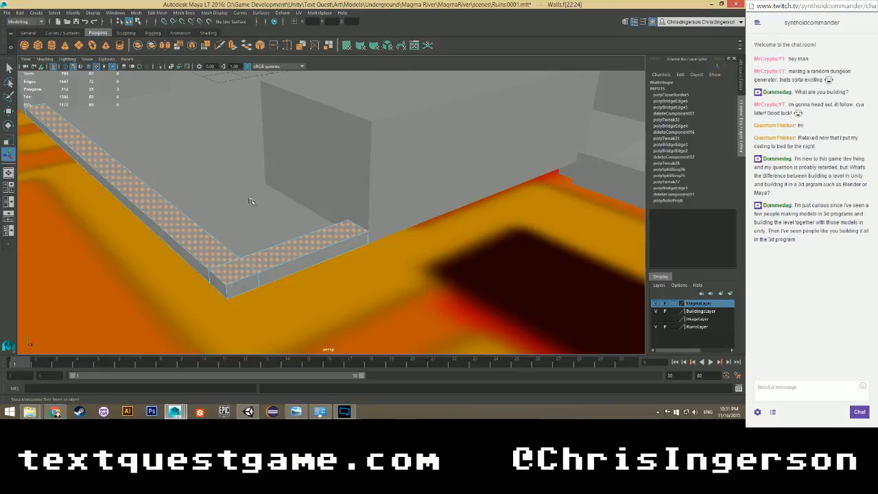
Select and delete the upper faces of the straight Walls strip spanning the opening between the outer blocks.
{"action": "scroll", "coordinate": [235, 204], "scroll_direction": "down", "scroll_amount": 3}
{"action": "left_click_drag", "start_coordinate": [181, 205], "coordinate": [236, 204], "text": "alt"}
{"action": "left_click_drag", "start_coordinate": [133, 210], "coordinate": [287, 190], "text": "alt"}
{"action": "scroll", "coordinate": [259, 210], "scroll_direction": "up", "scroll_amount": 2}
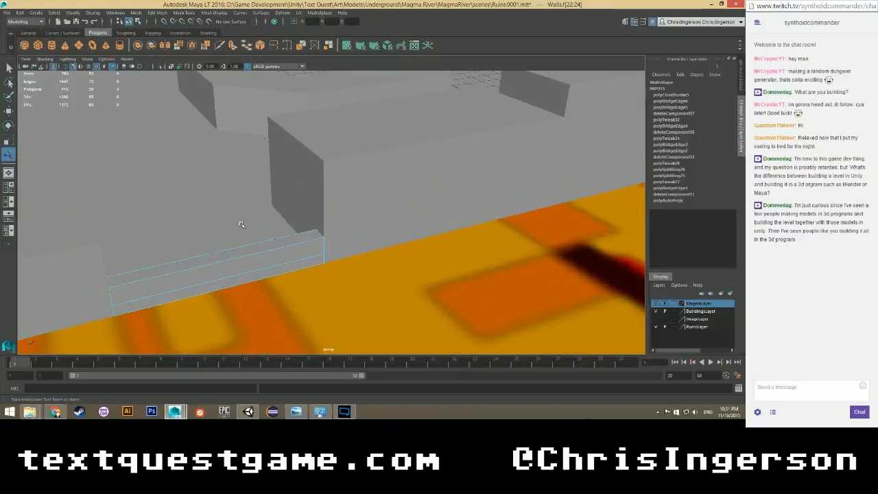
{"action": "scroll", "coordinate": [216, 261], "scroll_direction": "up", "scroll_amount": 2}
{"action": "left_click", "coordinate": [206, 272]}
{"action": "left_click_drag", "start_coordinate": [206, 272], "coordinate": [227, 289], "text": "alt"}
{"action": "left_click", "coordinate": [234, 146]}
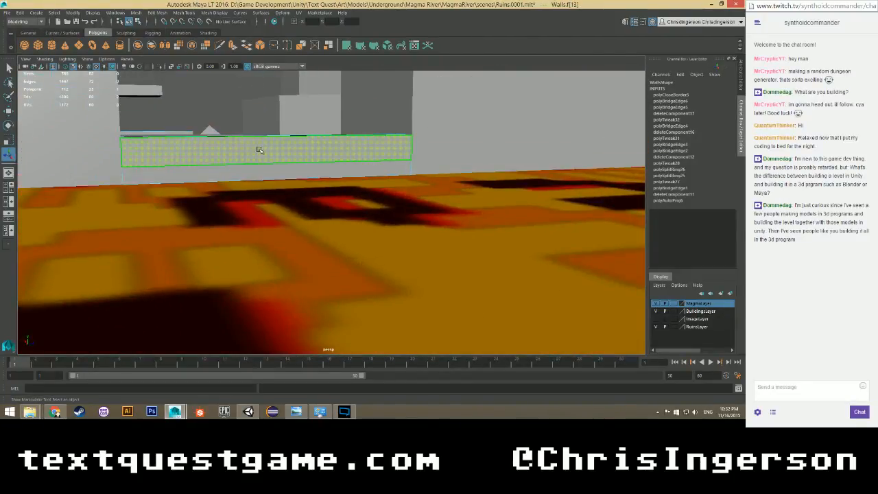
{"action": "left_click_drag", "start_coordinate": [234, 147], "coordinate": [220, 214], "text": "alt"}
{"action": "left_click", "coordinate": [214, 239], "text": "shift"}
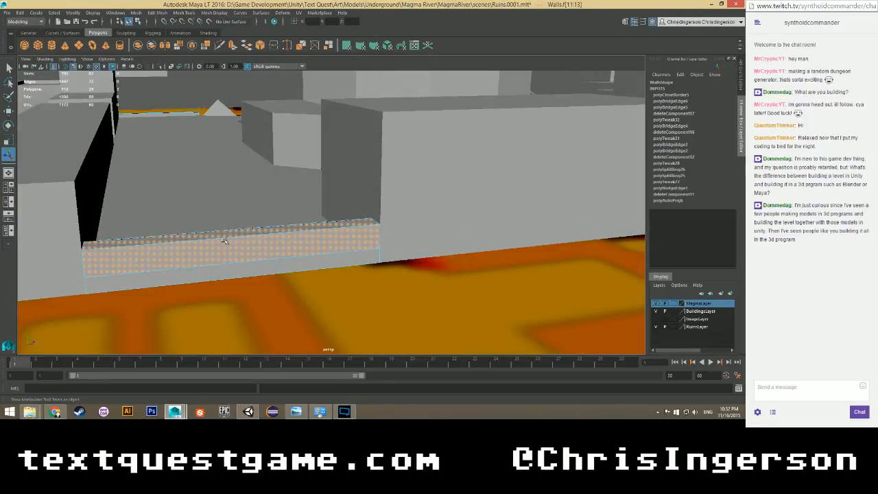
{"action": "left_click", "coordinate": [223, 240]}
{"action": "left_click_drag", "start_coordinate": [219, 263], "coordinate": [215, 259], "text": "alt"}
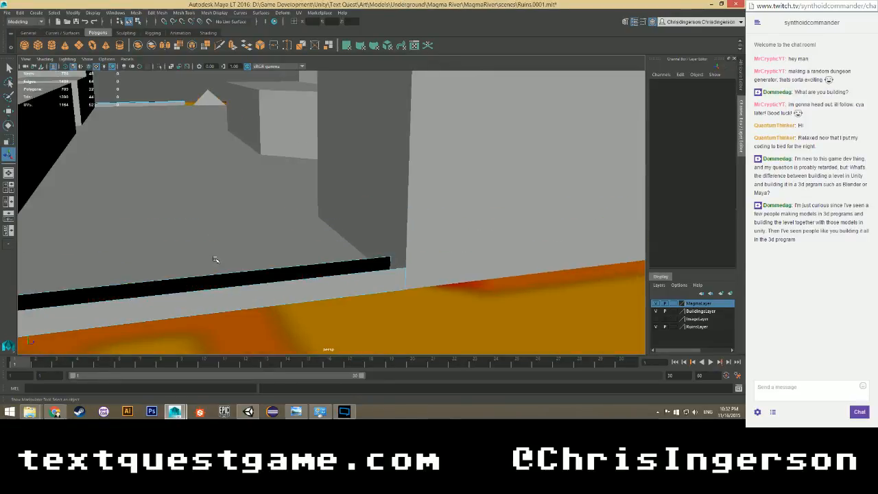
Try to bridge the two edges bordering the gap along the straight Walls strip's inner side.
{"action": "right_click_drag", "start_coordinate": [210, 235], "coordinate": [206, 192]}
{"action": "left_click", "coordinate": [237, 278]}
{"action": "left_click", "coordinate": [302, 269], "text": "shift"}
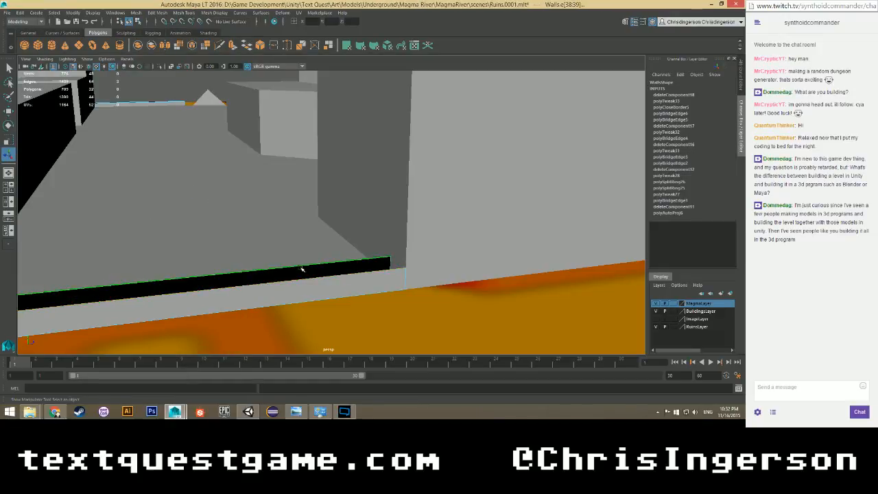
{"action": "key", "text": "g"}
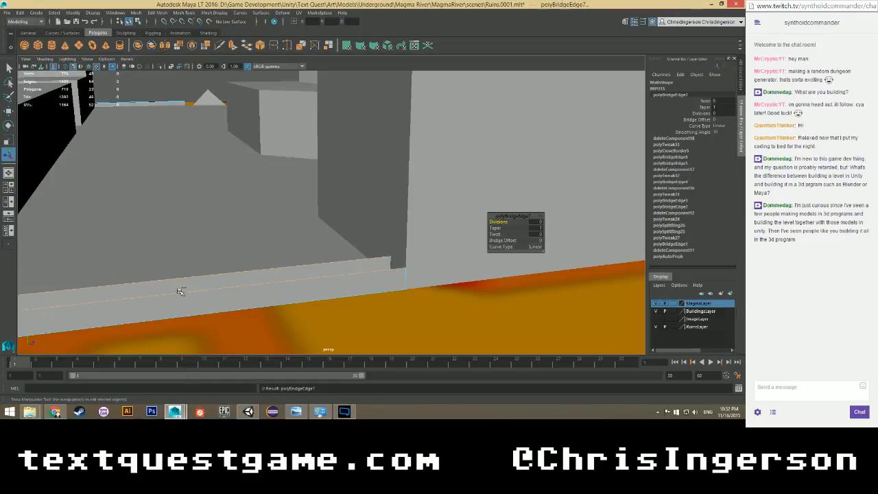
{"action": "left_click_drag", "start_coordinate": [192, 284], "coordinate": [182, 211], "text": "alt"}
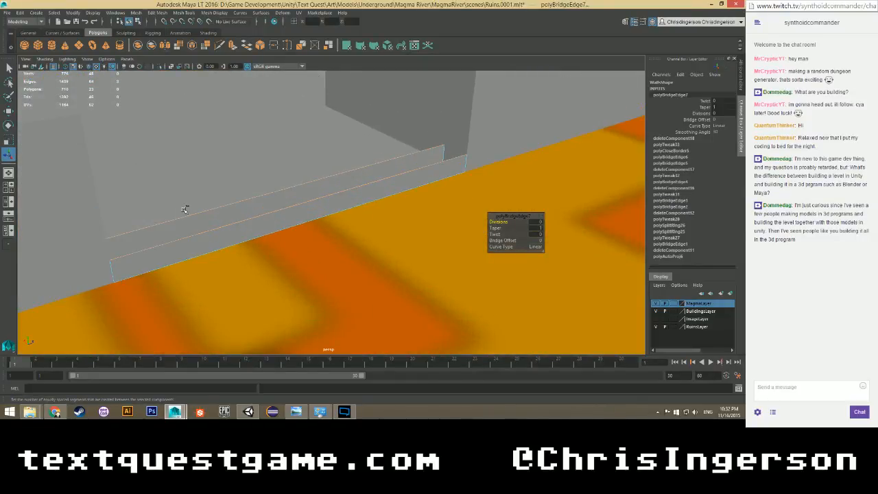
{"action": "left_click_drag", "start_coordinate": [232, 194], "coordinate": [226, 190], "text": "alt"}
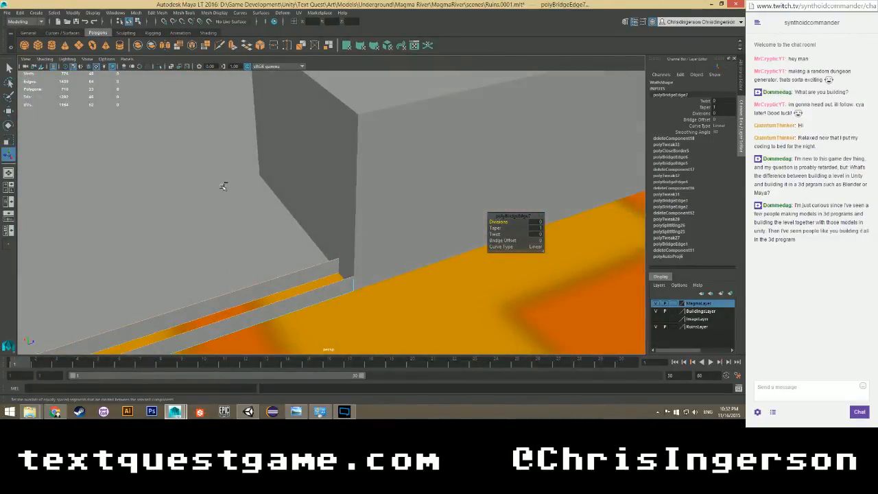
{"action": "key", "text": "ctrl+z"}
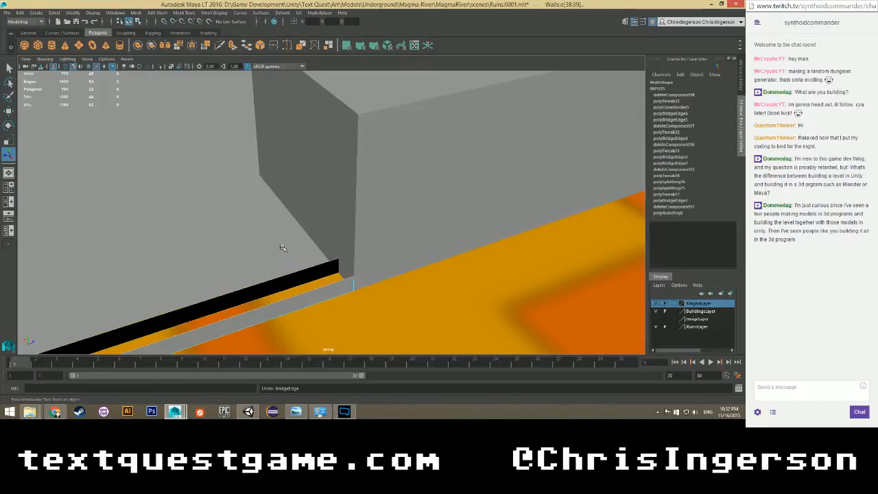
Bridge the straight Walls strip's inner upper edge to its outer upper edge to cap it with a top face.
{"action": "left_click", "coordinate": [304, 266]}
{"action": "key", "text": "ctrl+z"}
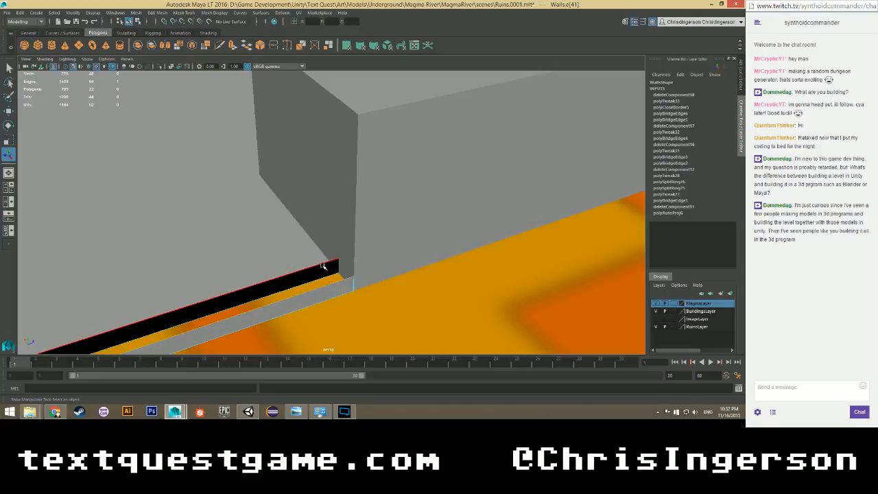
{"action": "key", "text": "g"}
{"action": "left_click_drag", "start_coordinate": [320, 278], "coordinate": [254, 280], "text": "alt"}
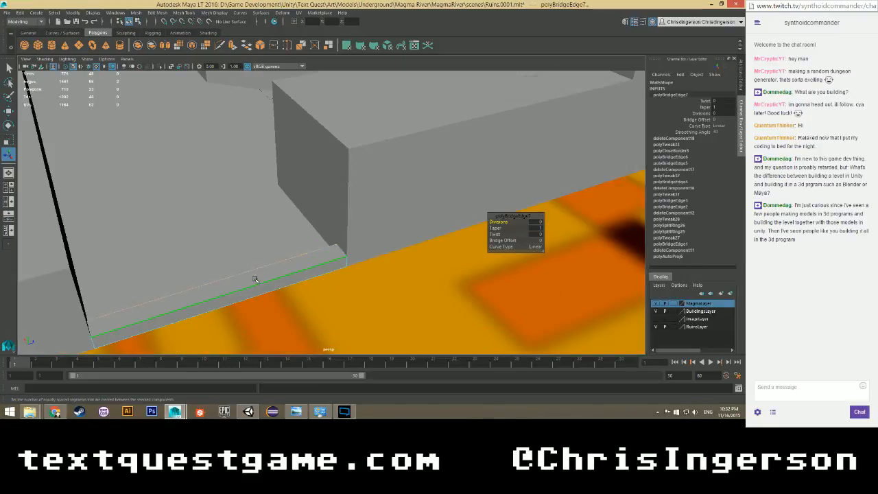
Select the straight Walls strip's new top face, return to object selection mode, and save the scene.
{"action": "right_click_drag", "start_coordinate": [229, 223], "coordinate": [231, 233]}
{"action": "left_click", "coordinate": [262, 274]}
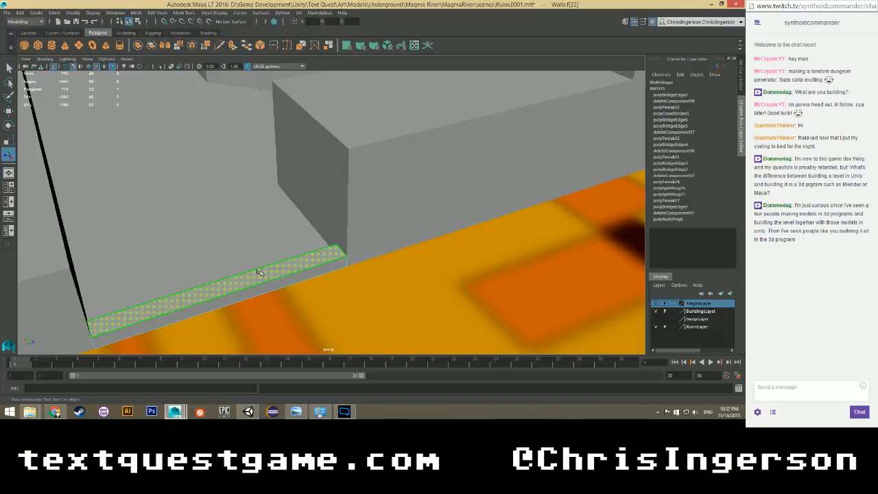
{"action": "left_click_drag", "start_coordinate": [259, 272], "coordinate": [249, 276], "text": "alt"}
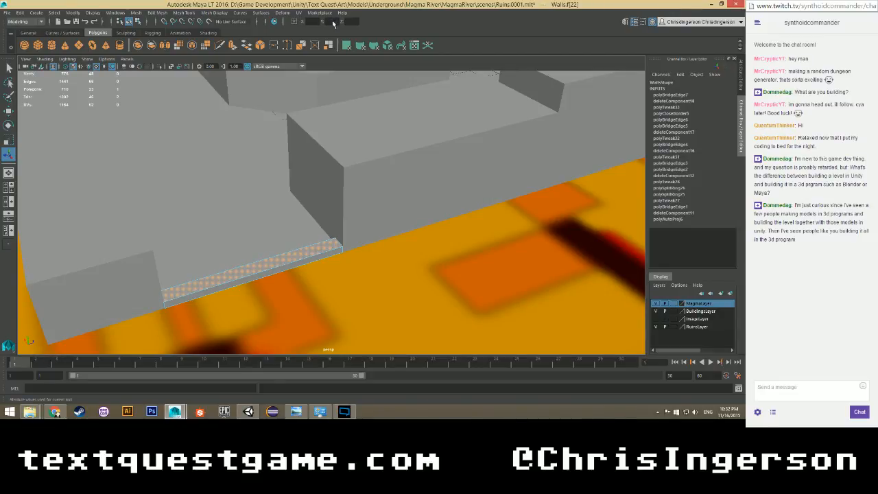
{"action": "left_click_drag", "start_coordinate": [261, 186], "coordinate": [399, 214], "text": "alt"}
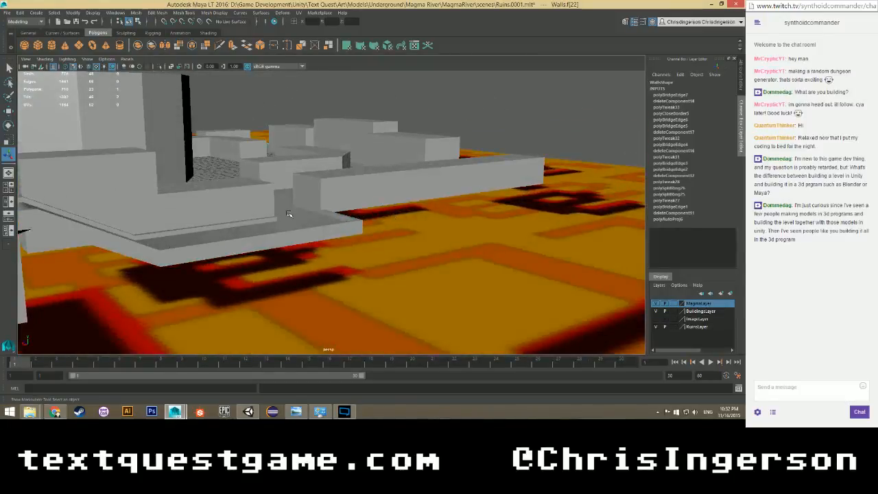
{"action": "right_click_drag", "start_coordinate": [288, 214], "coordinate": [306, 202]}
{"action": "left_click_drag", "start_coordinate": [293, 204], "coordinate": [197, 204], "text": "alt"}
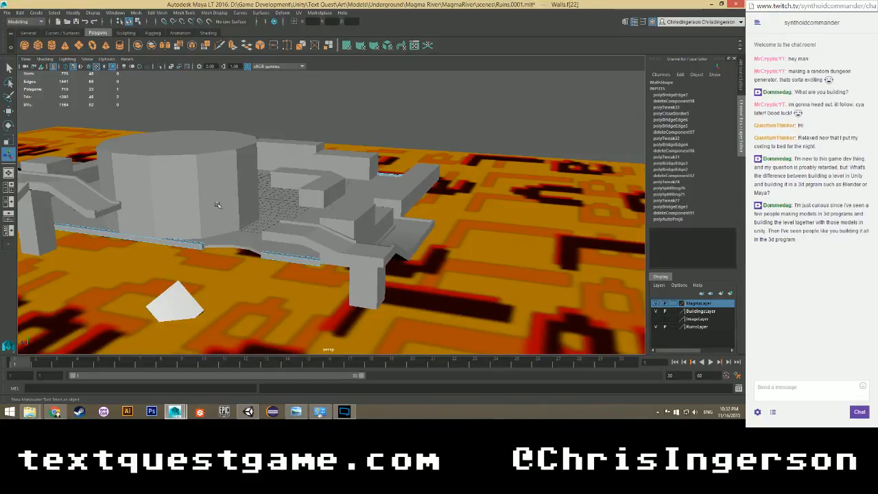
{"action": "scroll", "coordinate": [212, 206], "scroll_direction": "up", "scroll_amount": 3}
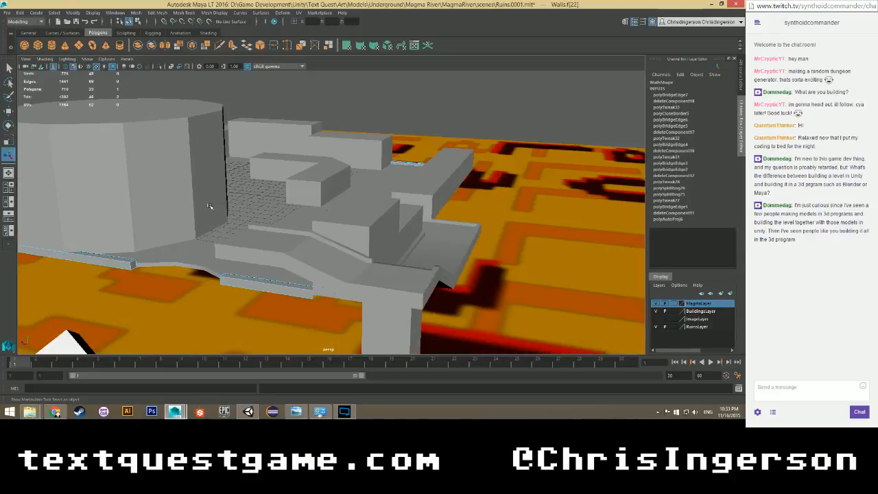
{"action": "scroll", "coordinate": [189, 200], "scroll_direction": "down", "scroll_amount": 1}
{"action": "middle_click_drag", "start_coordinate": [188, 199], "coordinate": [259, 205], "text": "alt"}
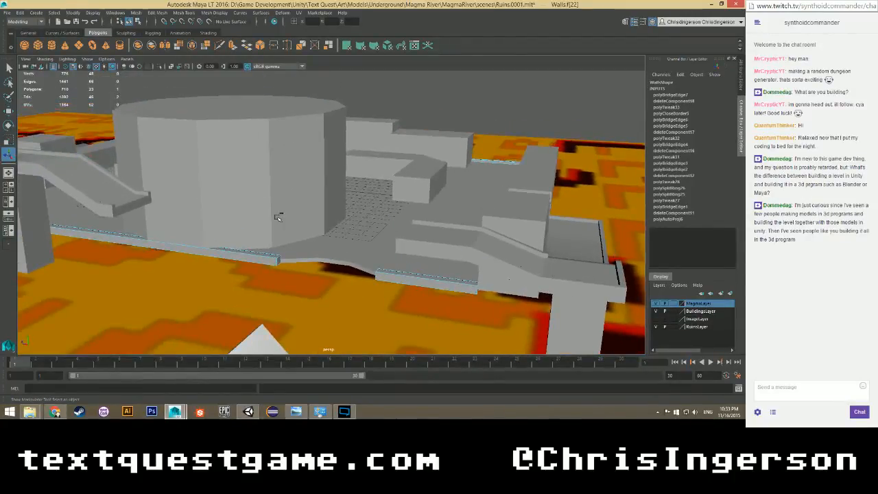
{"action": "key", "text": "ctrl+s"}
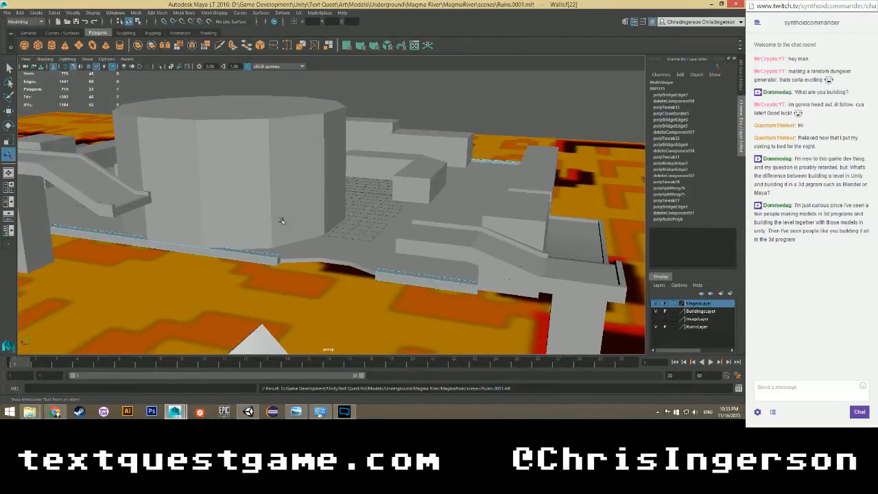
Examine the long Walls strip beside the large round building and the adjoining ramp, and save the scene.
{"action": "scroll", "coordinate": [282, 221], "scroll_direction": "up", "scroll_amount": 2}
{"action": "scroll", "coordinate": [212, 239], "scroll_direction": "down", "scroll_amount": 1}
{"action": "middle_click_drag", "start_coordinate": [181, 215], "coordinate": [193, 212], "text": "alt"}
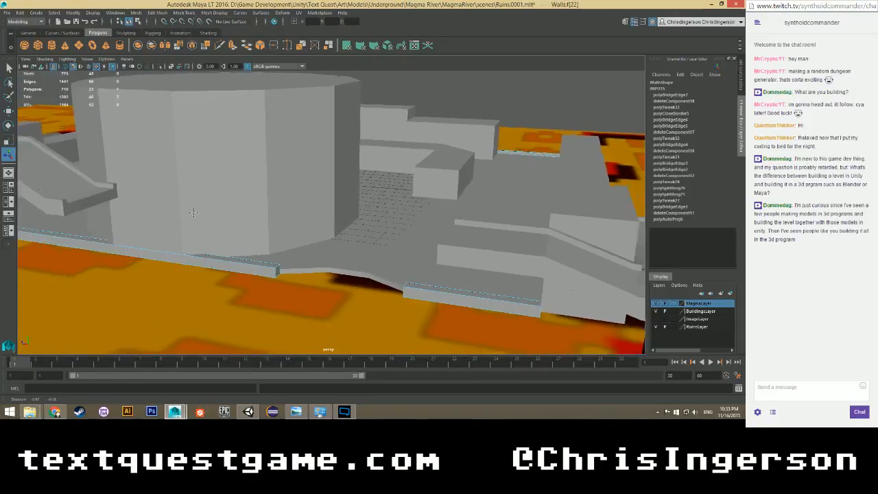
{"action": "left_click_drag", "start_coordinate": [193, 212], "coordinate": [310, 236], "text": "alt"}
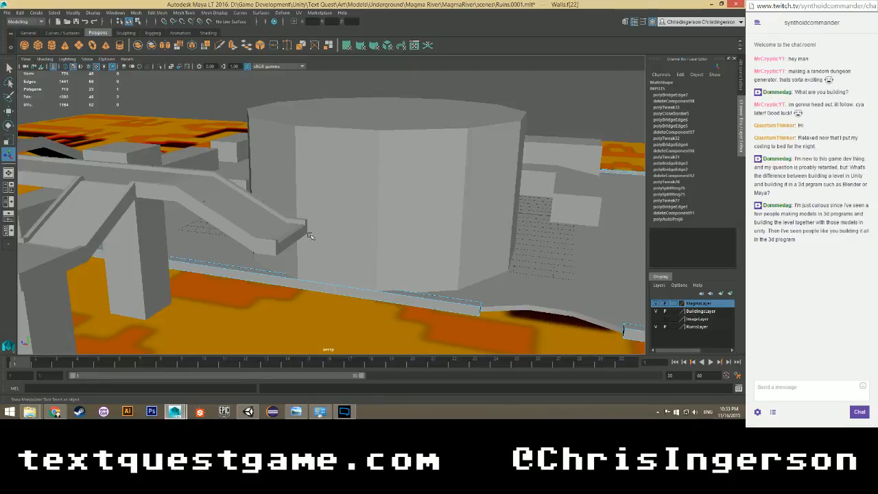
{"action": "scroll", "coordinate": [257, 194], "scroll_direction": "up", "scroll_amount": 2}
{"action": "scroll", "coordinate": [310, 208], "scroll_direction": "down", "scroll_amount": 2}
{"action": "left_click_drag", "start_coordinate": [350, 211], "coordinate": [330, 208], "text": "alt"}
{"action": "right_click_drag", "start_coordinate": [329, 209], "coordinate": [340, 188], "text": "alt"}
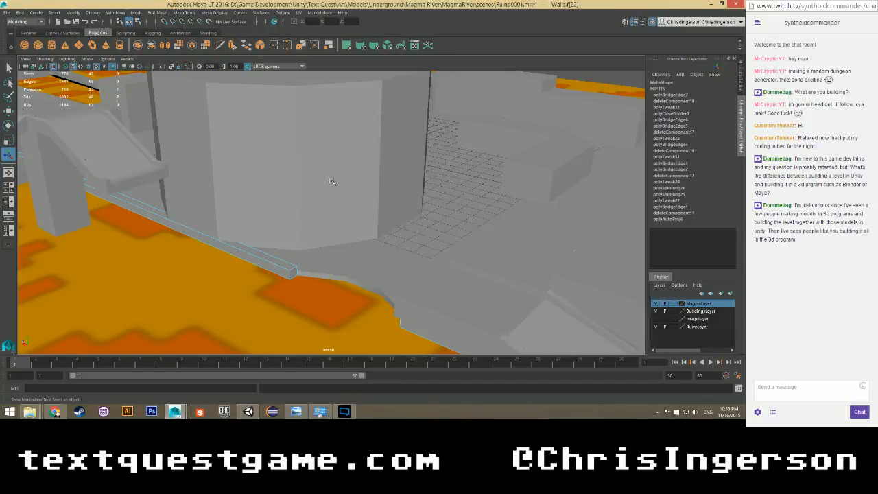
{"action": "left_click_drag", "start_coordinate": [146, 235], "coordinate": [235, 251], "text": "alt"}
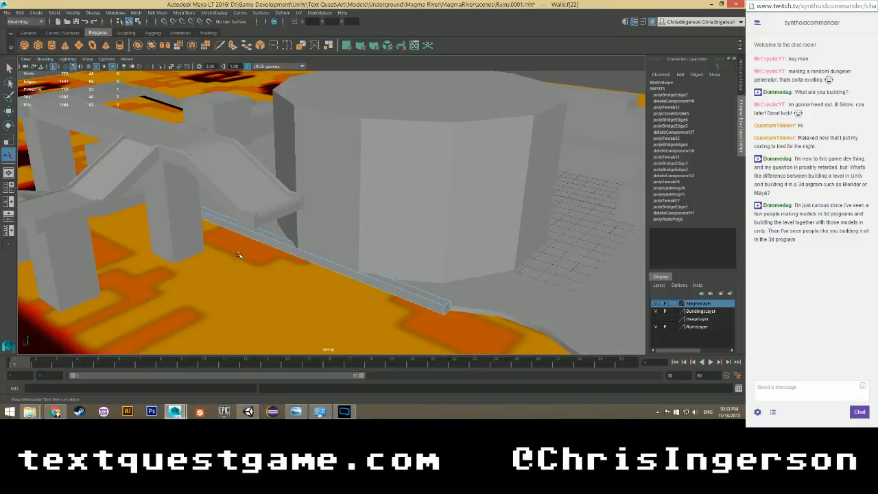
{"action": "scroll", "coordinate": [237, 255], "scroll_direction": "up", "scroll_amount": 3}
{"action": "key", "text": "ctrl+s"}
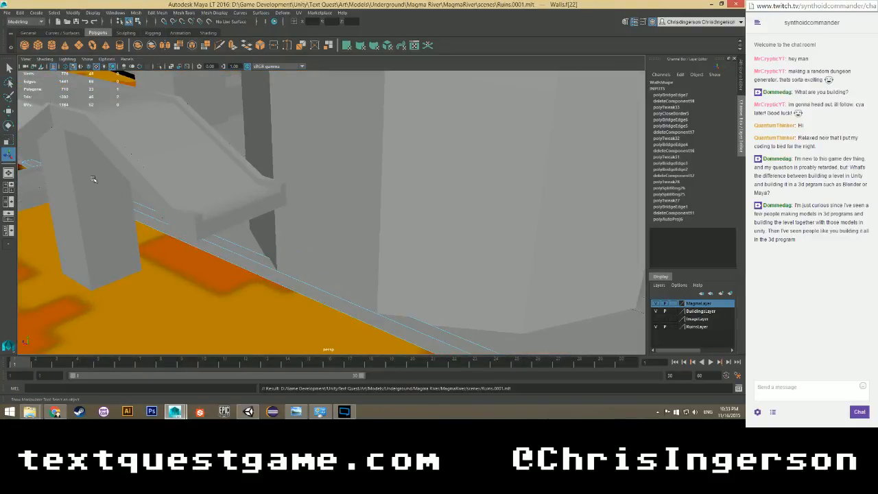
Examine the wall openings beneath the raised walkways from outside and inside the courtyard, and save the scene.
{"action": "left_click_drag", "start_coordinate": [93, 179], "coordinate": [178, 204], "text": "alt"}
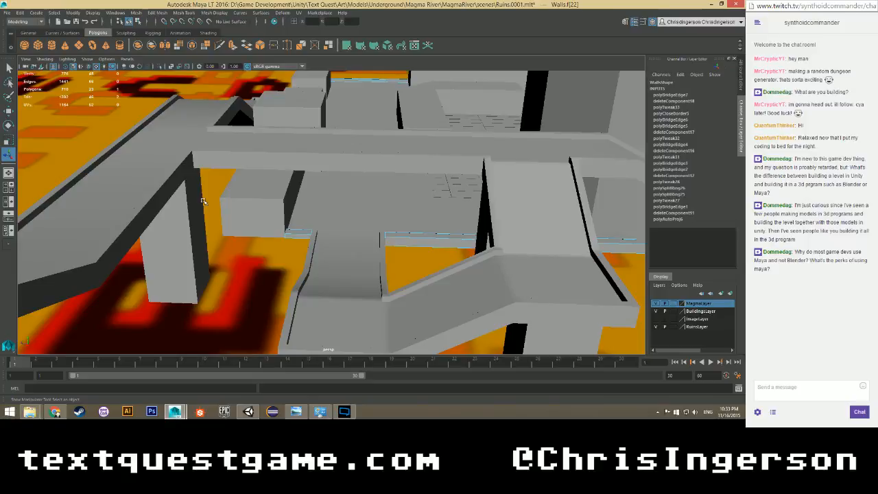
{"action": "left_click_drag", "start_coordinate": [200, 200], "coordinate": [223, 190], "text": "alt"}
{"action": "left_click_drag", "start_coordinate": [312, 228], "coordinate": [227, 179], "text": "alt"}
{"action": "scroll", "coordinate": [226, 180], "scroll_direction": "down", "scroll_amount": 2}
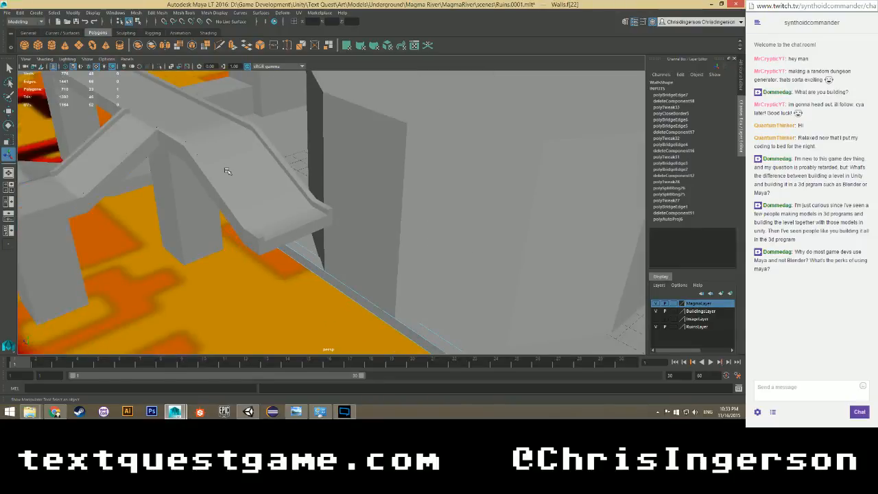
{"action": "left_click_drag", "start_coordinate": [234, 176], "coordinate": [296, 161], "text": "alt"}
{"action": "scroll", "coordinate": [214, 174], "scroll_direction": "down", "scroll_amount": 2}
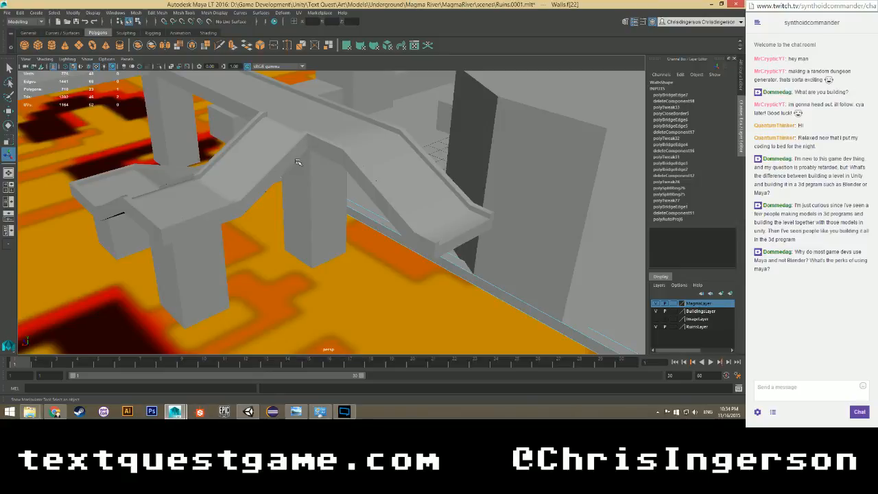
{"action": "left_click_drag", "start_coordinate": [297, 162], "coordinate": [231, 184], "text": "alt"}
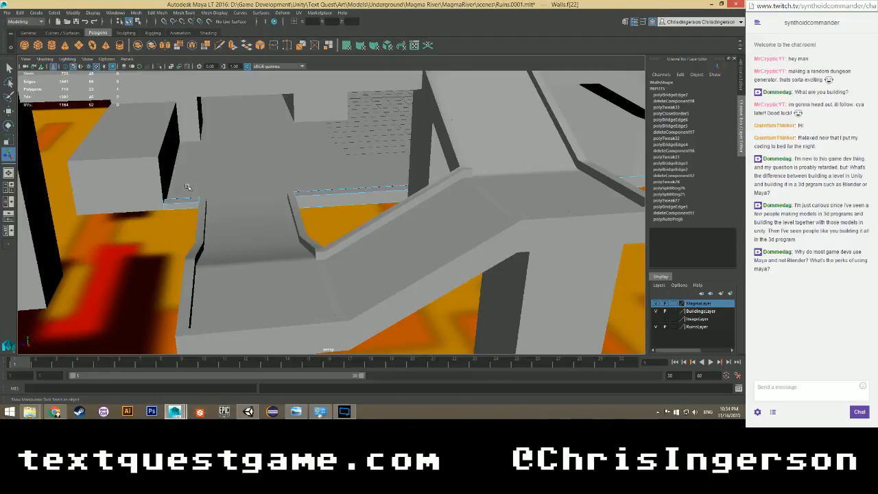
{"action": "left_click_drag", "start_coordinate": [191, 183], "coordinate": [328, 173], "text": "alt"}
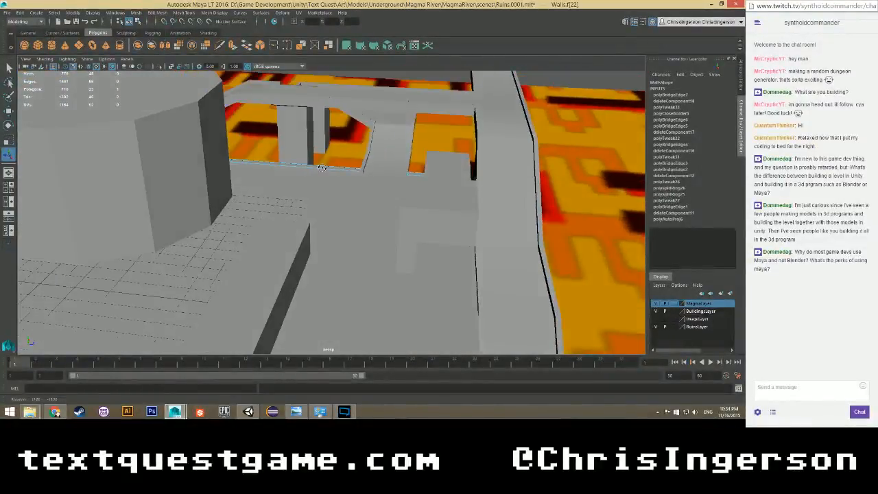
{"action": "left_click", "coordinate": [330, 162], "text": "shift"}
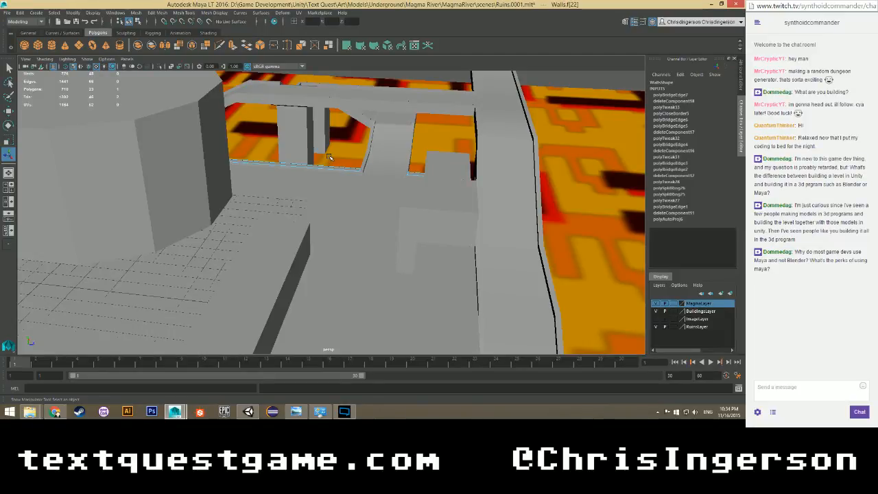
{"action": "left_click_drag", "start_coordinate": [319, 160], "coordinate": [311, 186], "text": "alt"}
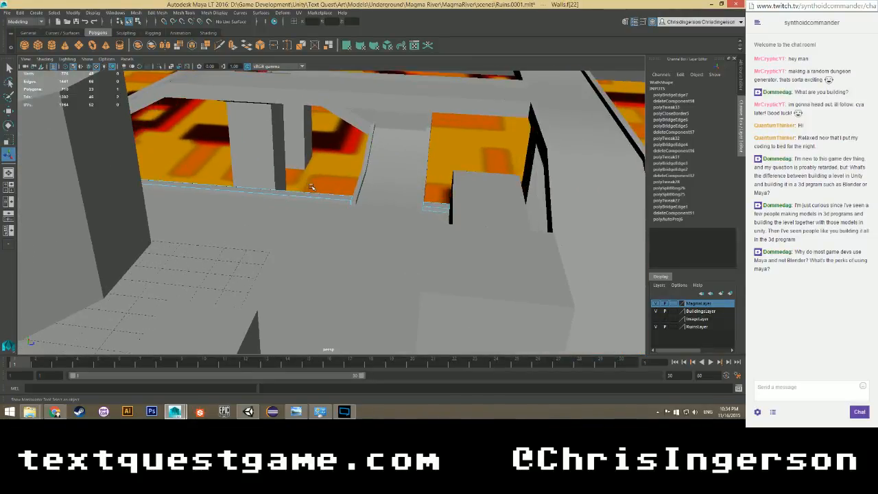
{"action": "mouse_move", "coordinate": [311, 186]}
{"action": "left_mouse_down", "text": "alt"}
{"action": "mouse_move", "coordinate": [317, 173]}
{"action": "mouse_move", "coordinate": [304, 190]}
{"action": "mouse_move", "coordinate": [310, 180]}
{"action": "left_mouse_up", "text": "alt"}
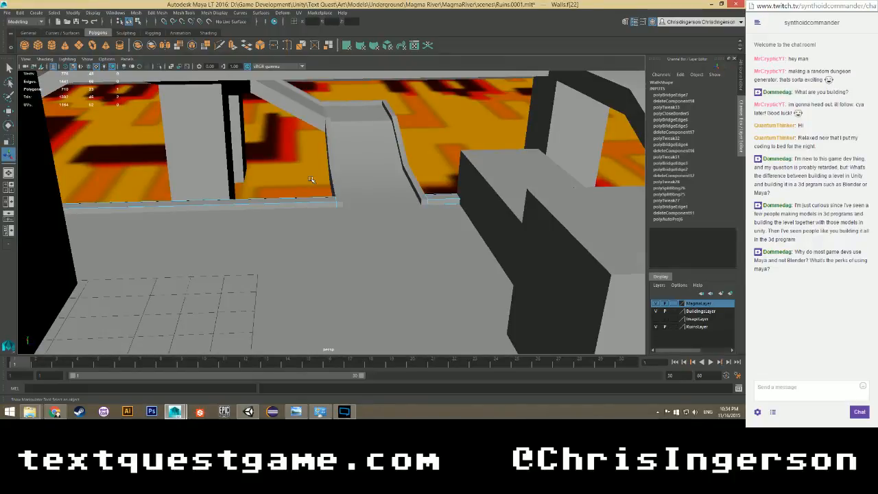
{"action": "left_click_drag", "start_coordinate": [310, 180], "coordinate": [311, 182], "text": "alt"}
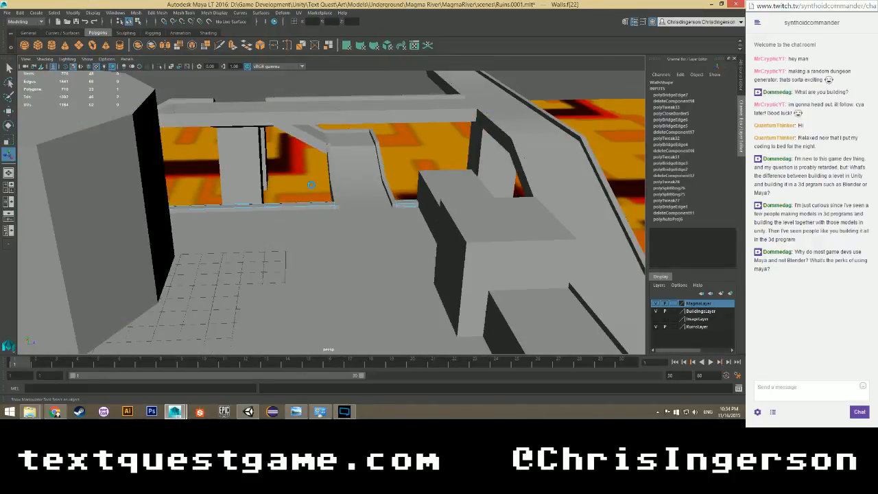
{"action": "key", "text": "ctrl+s"}
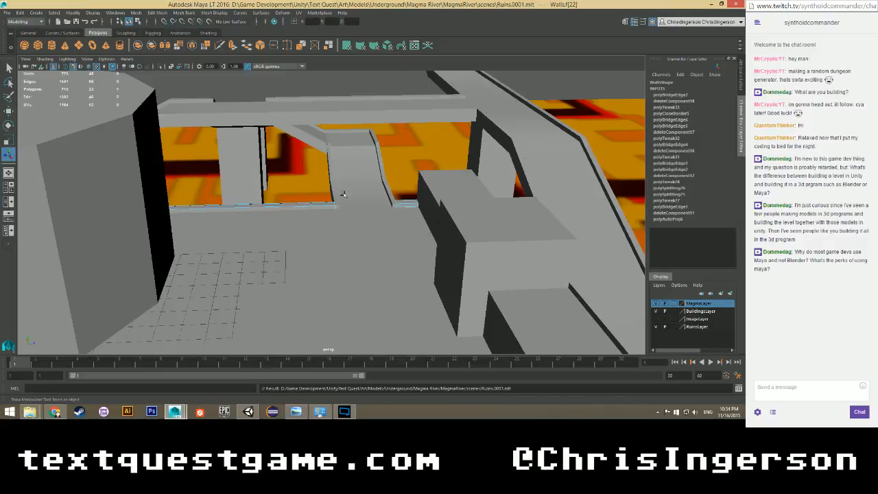
Select the MainOverlook walkway beyond the Floor and Walls objects and save the scene.
{"action": "left_click_drag", "start_coordinate": [371, 174], "coordinate": [360, 158], "text": "alt"}
{"action": "left_click_drag", "start_coordinate": [339, 215], "coordinate": [294, 229], "text": "alt"}
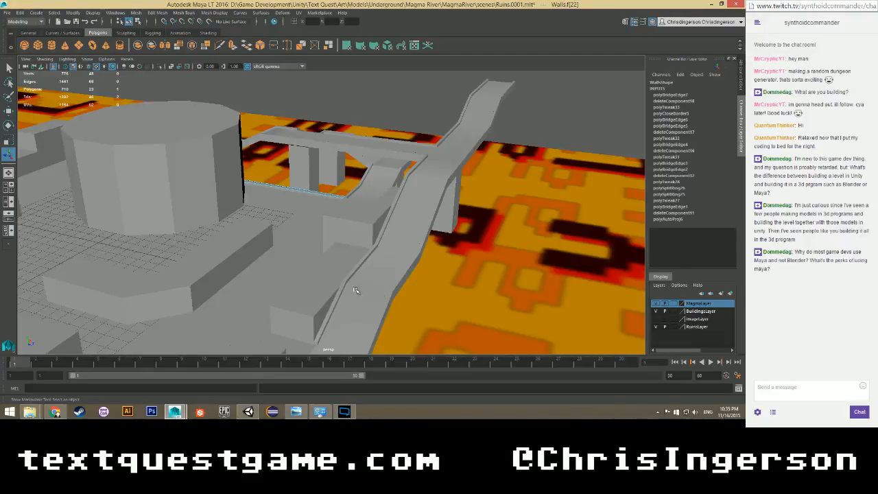
{"action": "scroll", "coordinate": [345, 224], "scroll_direction": "up", "scroll_amount": 3}
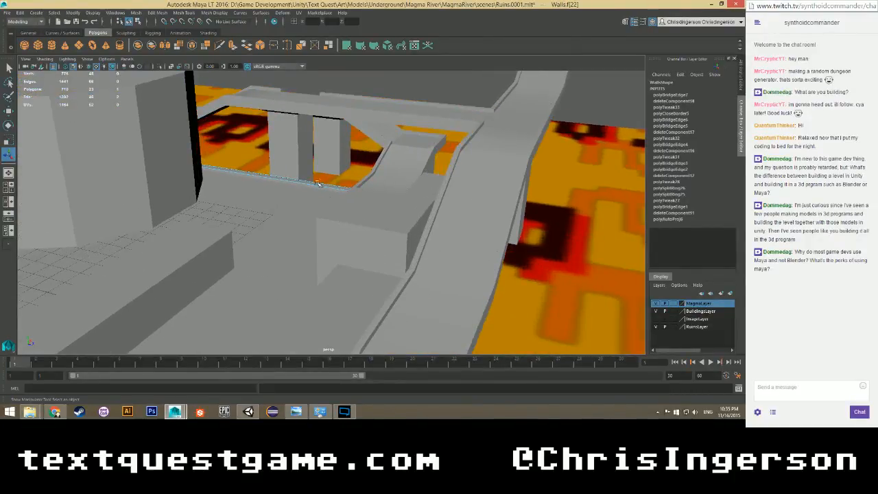
{"action": "left_click", "coordinate": [318, 191]}
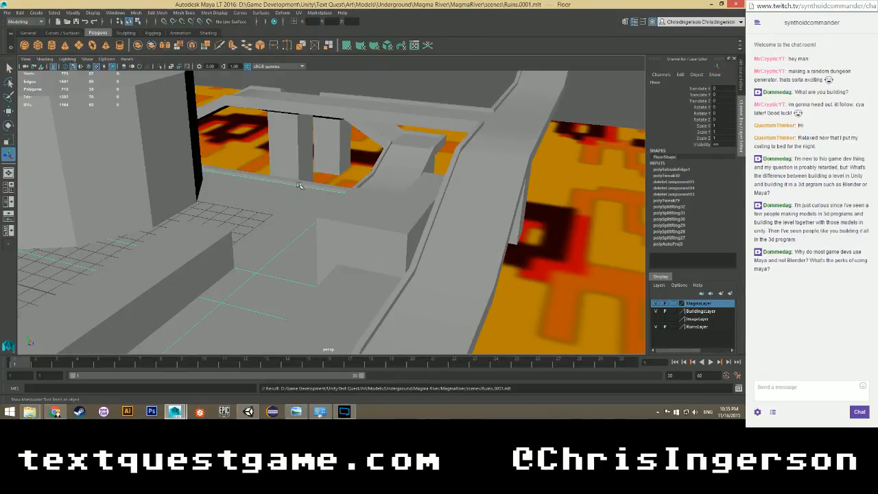
{"action": "left_click", "coordinate": [299, 185]}
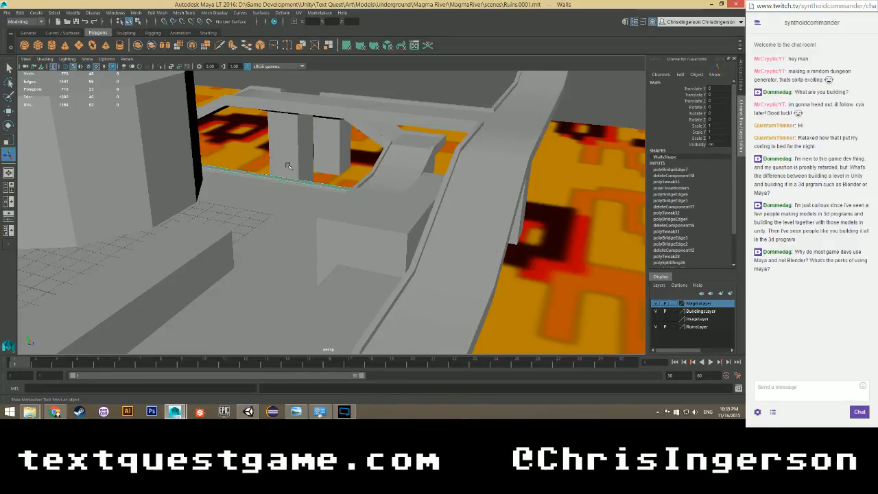
{"action": "left_click_drag", "start_coordinate": [288, 166], "coordinate": [290, 170], "text": "alt"}
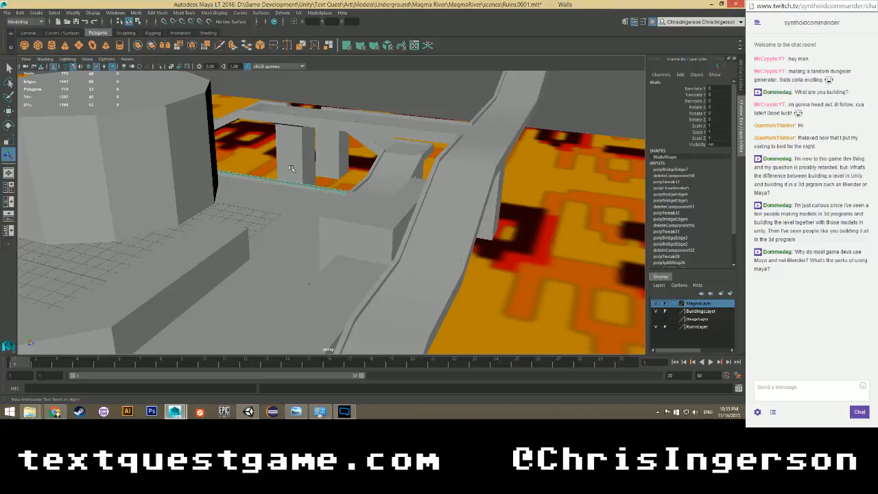
{"action": "left_click_drag", "start_coordinate": [292, 167], "coordinate": [267, 193], "text": "alt"}
{"action": "left_click", "coordinate": [343, 199]}
{"action": "key", "text": "ctrl+s"}
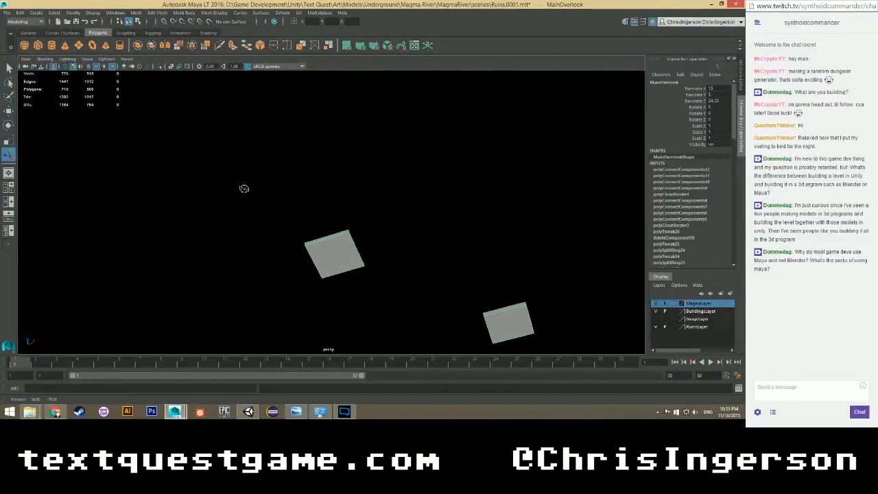
Select the parent MagmaRiver group, delete its construction history, and save the scene.
{"action": "left_click_drag", "start_coordinate": [220, 176], "coordinate": [276, 193], "text": "alt"}
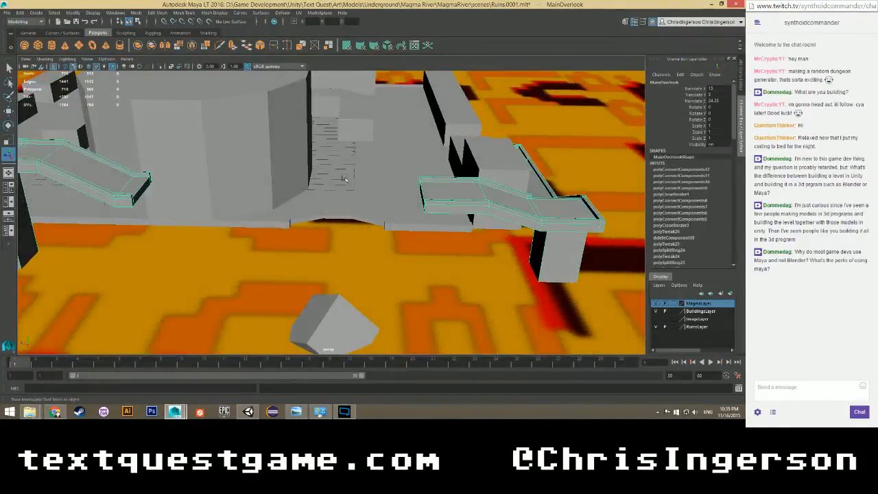
{"action": "key", "text": "Up"}
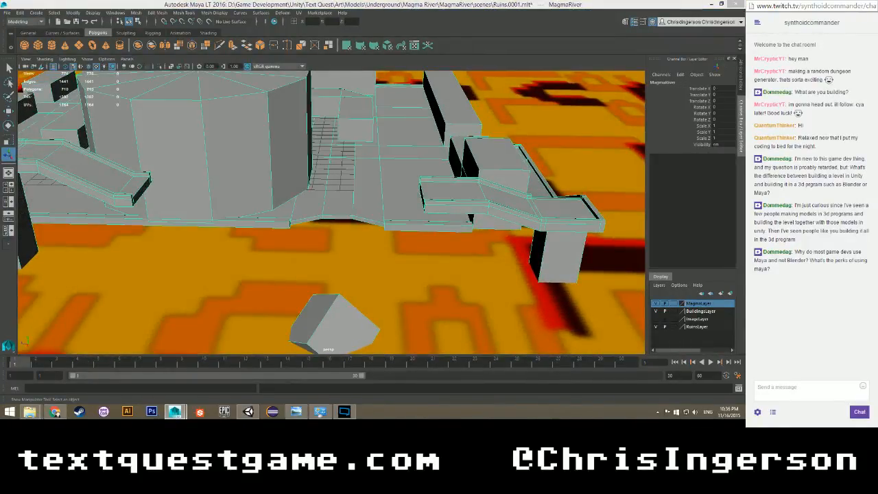
{"action": "left_click", "coordinate": [679, 74]}
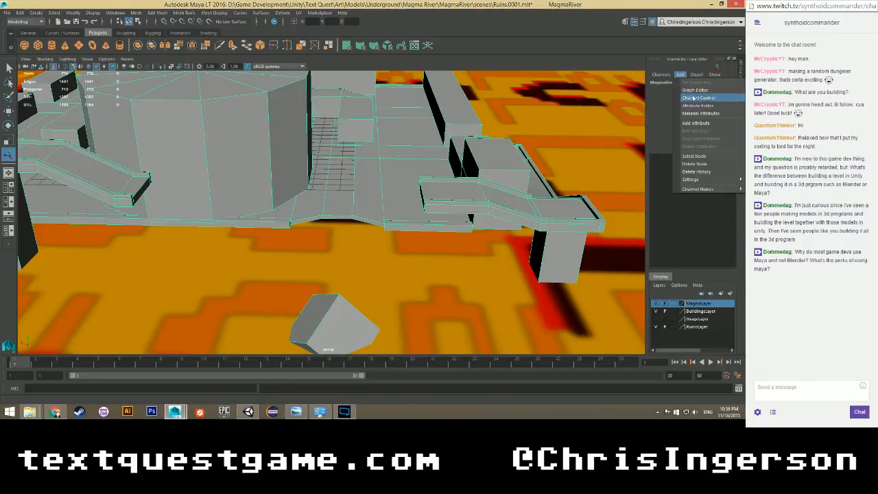
{"action": "left_click", "coordinate": [702, 163]}
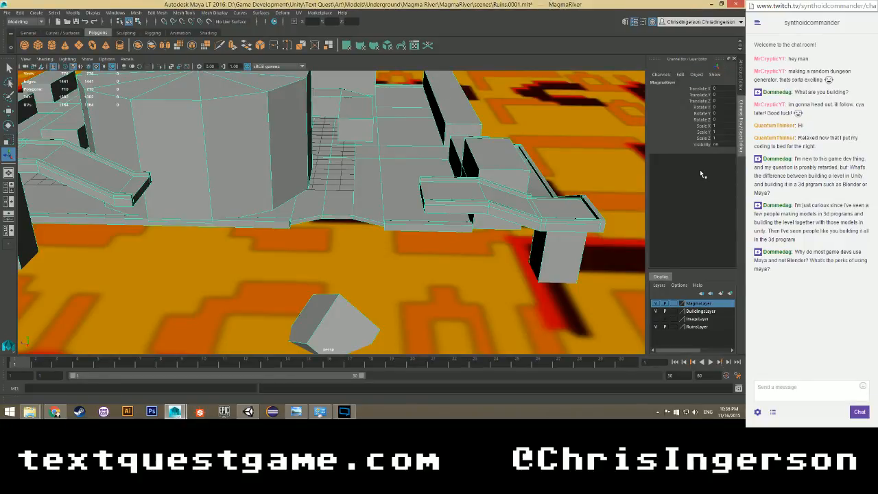
{"action": "key", "text": "ctrl+s"}
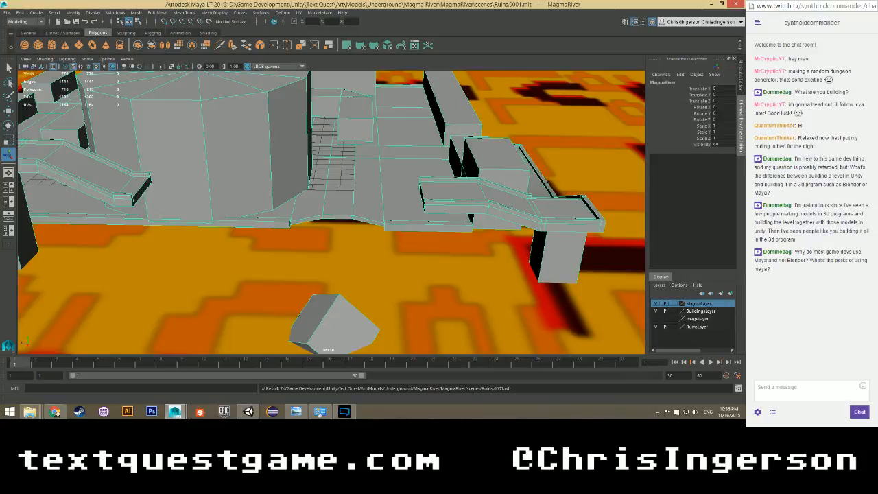
Export the selected MagmaRiver group as an FBX file named MagmaRiver in the project's scenes folder.
{"action": "key", "text": "alt+Tab"}
{"action": "left_click", "coordinate": [21, 14]}
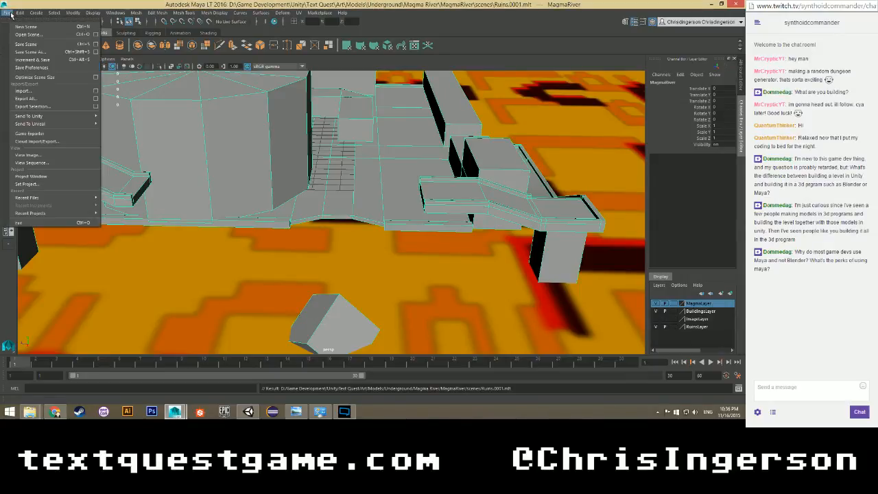
{"action": "left_click", "coordinate": [39, 106]}
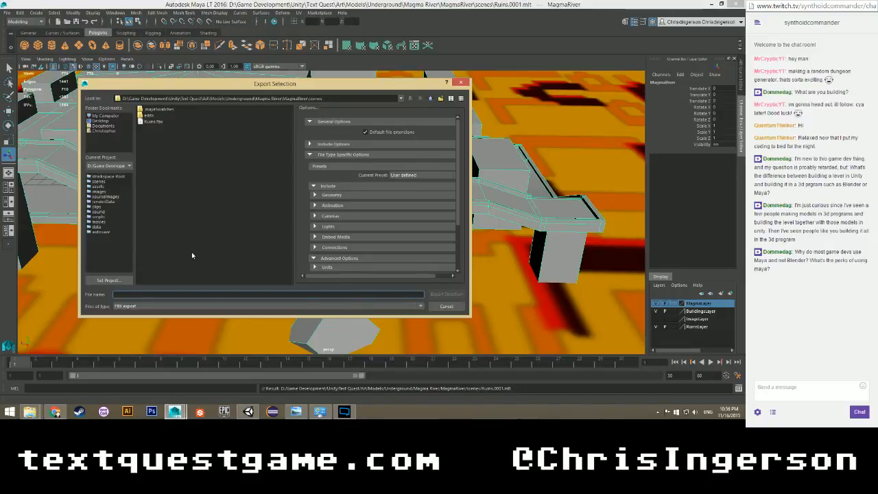
{"action": "type", "text": "Magoma"}
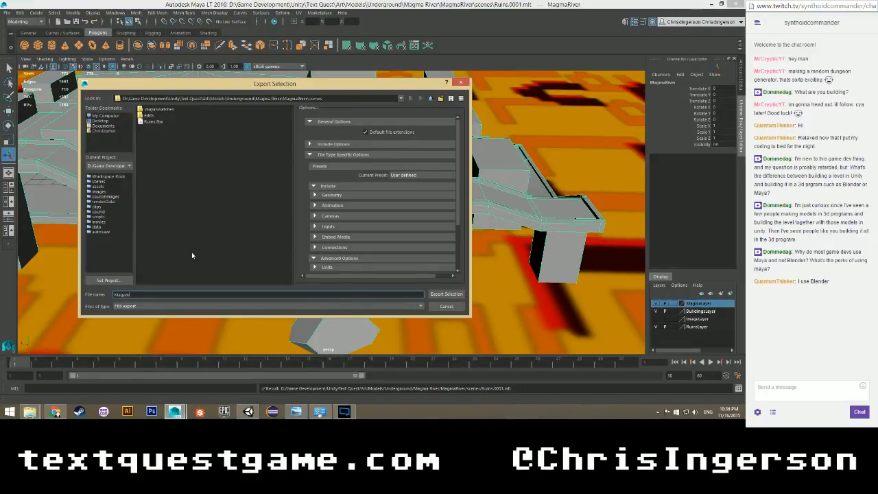
{"action": "key", "text": "BackSpace"}
{"action": "key", "text": "BackSpace"}
{"action": "key", "text": "BackSpace"}
{"action": "type", "text": "maRiver"}
{"action": "key", "text": "Return"}
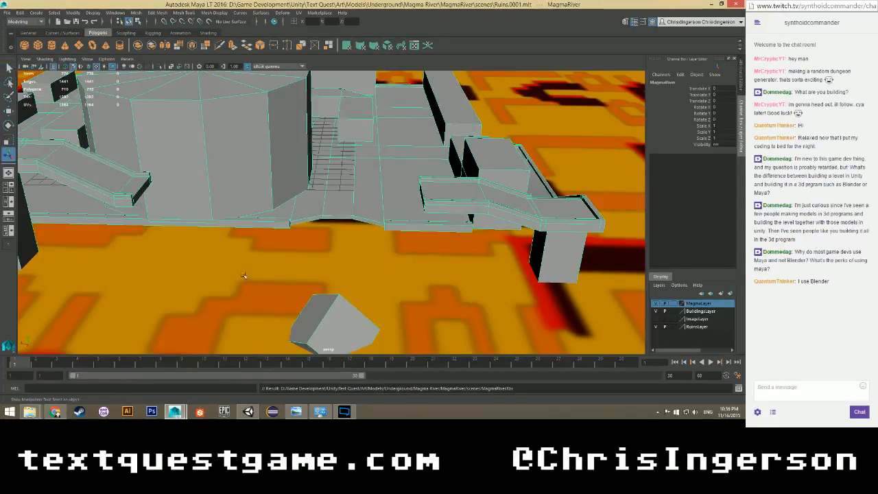
Copy MagmaRiver.fbx from the scenes folder into the Unity project's Magma River model folder, replacing the existing file.
{"action": "mouse_move", "coordinate": [30, 411]}
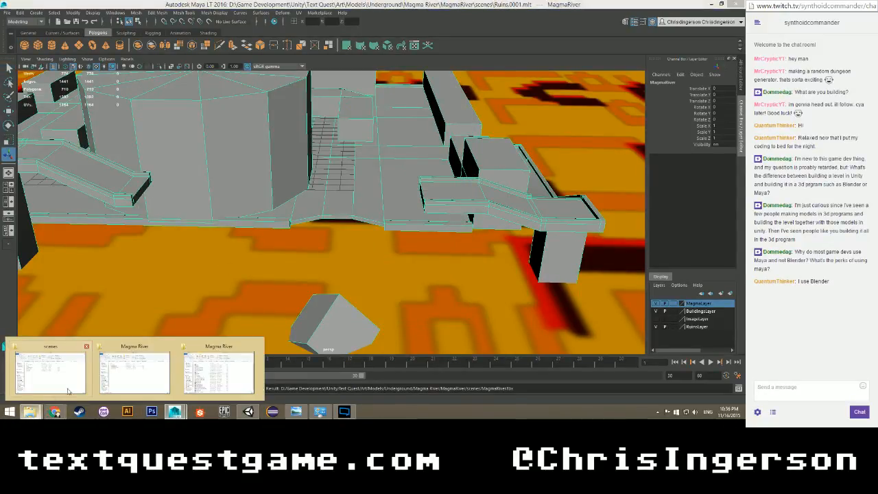
{"action": "left_click", "coordinate": [199, 377]}
{"action": "left_click", "coordinate": [50, 370]}
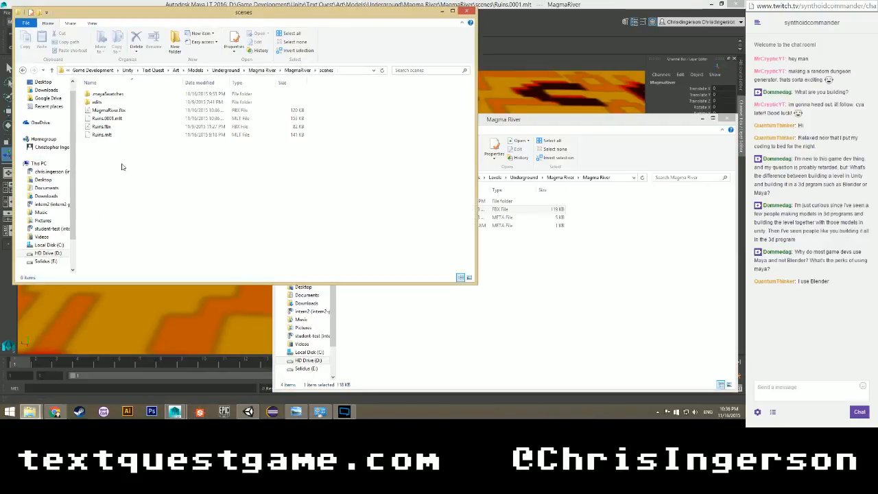
{"action": "left_click_drag", "start_coordinate": [110, 112], "coordinate": [528, 305]}
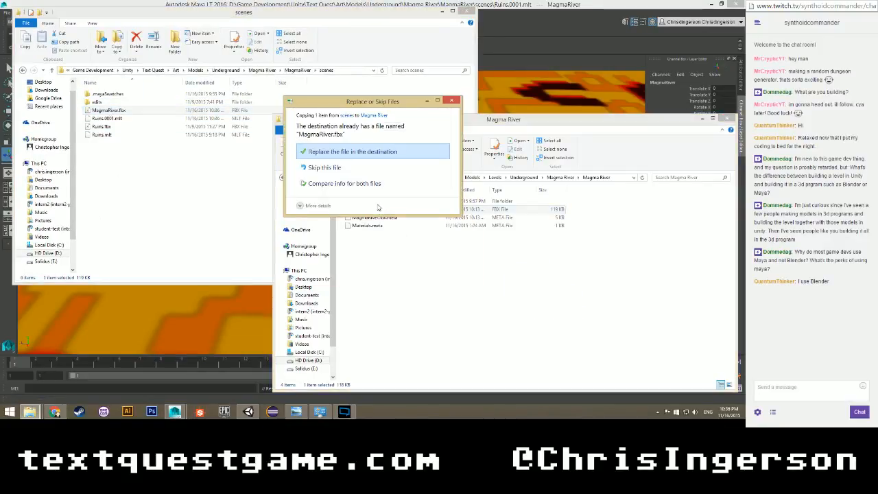
{"action": "left_click", "coordinate": [347, 152]}
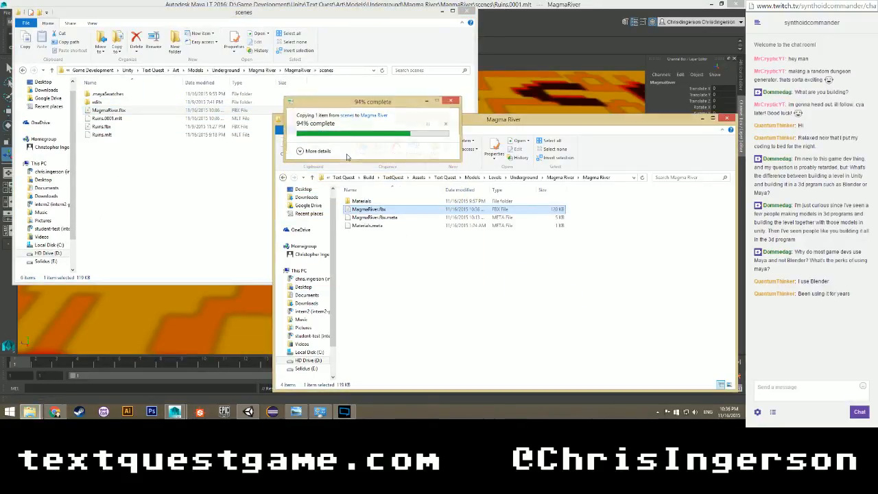
Switch to Unity, delete the Cube object from the Magma River scene, and collapse the expanded model groups in the hierarchy.
{"action": "left_click", "coordinate": [247, 411]}
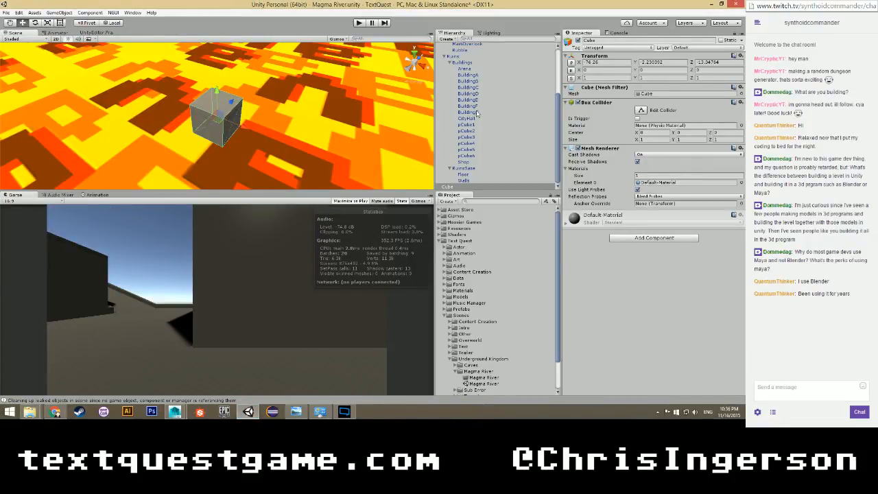
{"action": "left_click", "coordinate": [455, 187]}
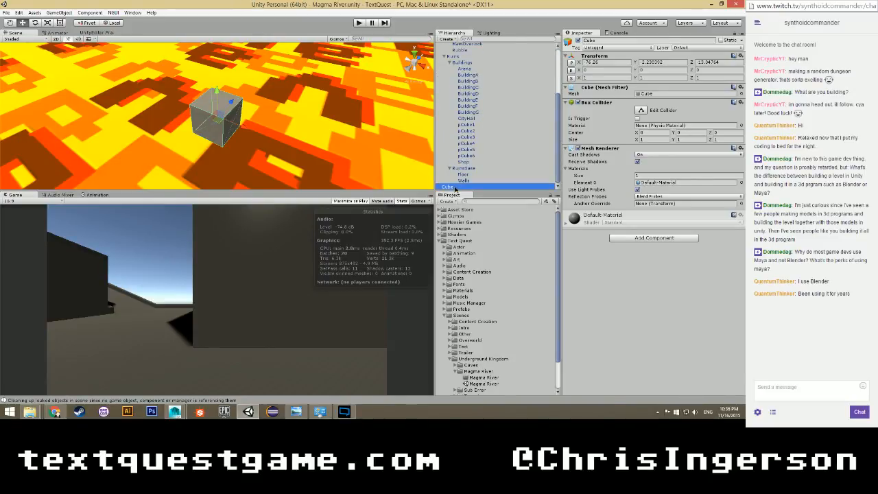
{"action": "key", "text": "Delete"}
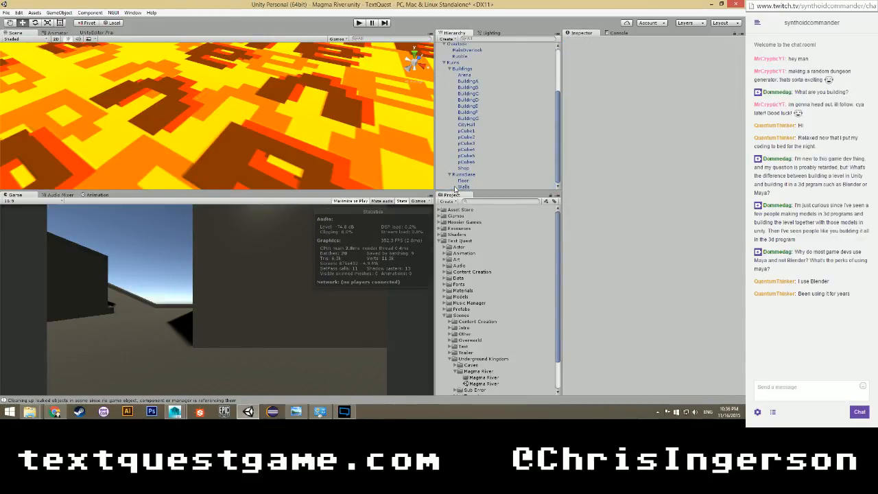
{"action": "left_click", "coordinate": [450, 175]}
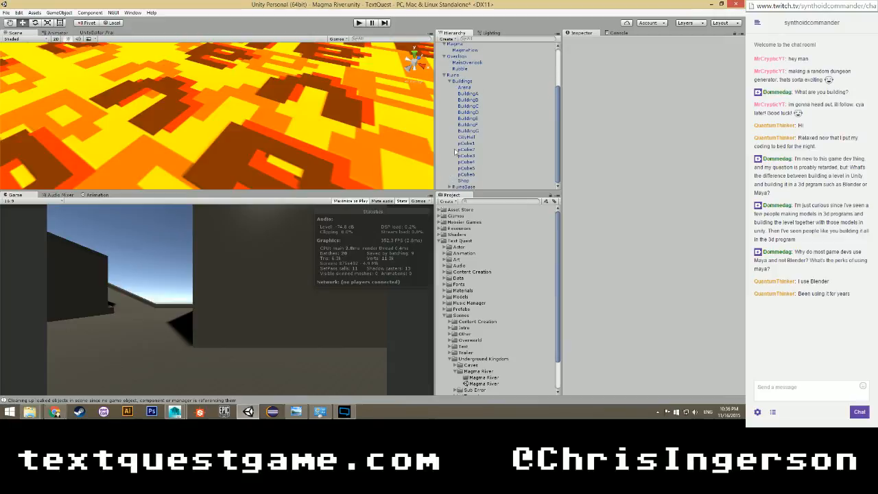
{"action": "left_click", "coordinate": [449, 82]}
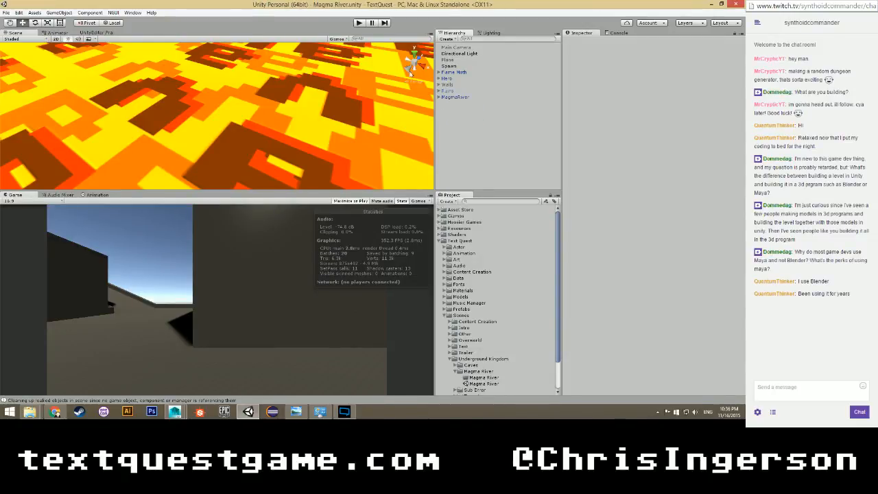
Play the Magma River scene and walk between the ruins buildings to examine the streets and the raised walkways overhead.
{"action": "left_click", "coordinate": [357, 22]}
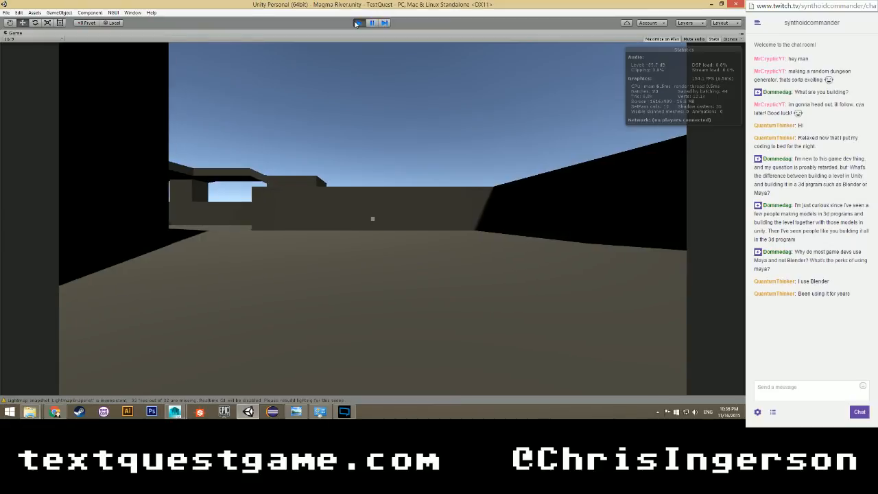
{"action": "key", "text": "w"}
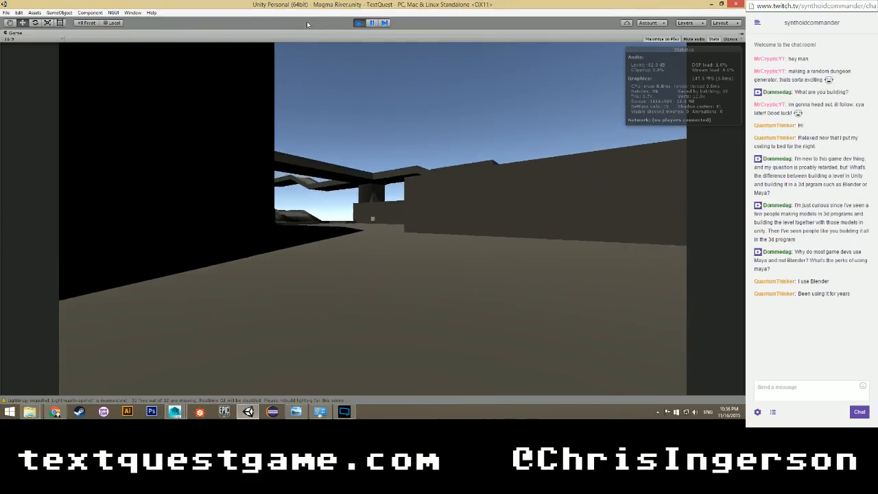
{"action": "key", "text": "a"}
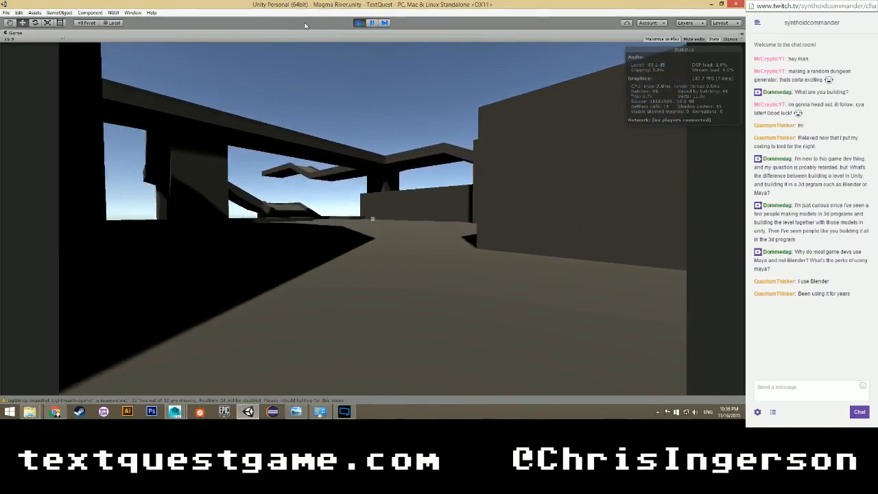
{"action": "key", "text": "w"}
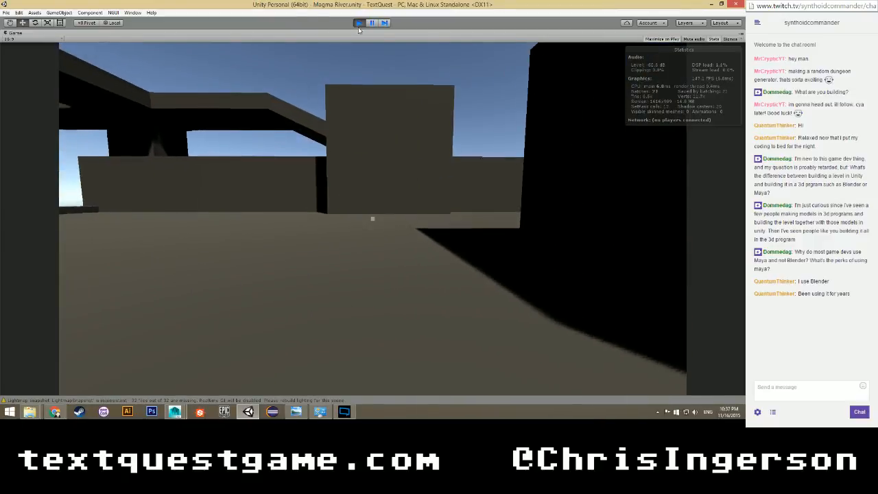
{"action": "key", "text": "w"}
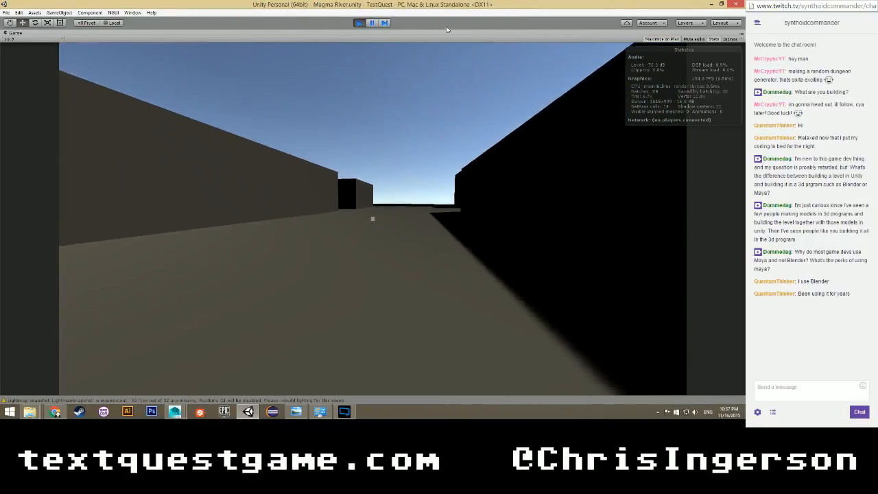
{"action": "key", "text": "w"}
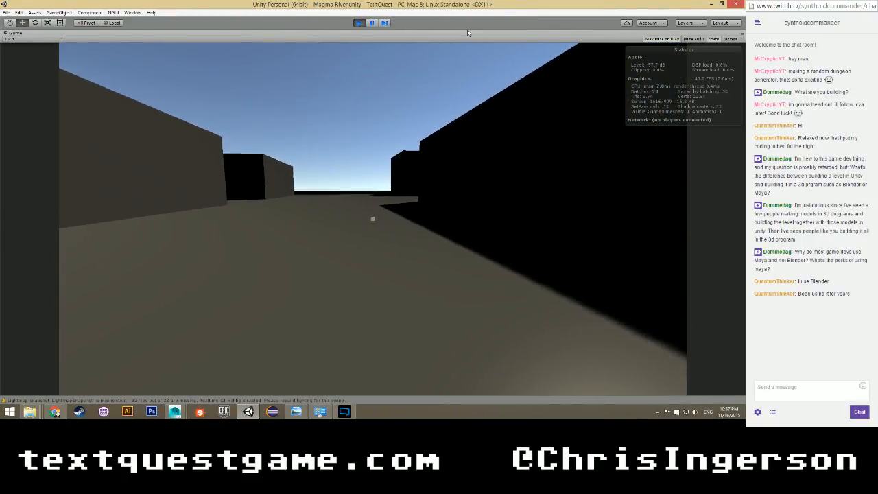
{"action": "key", "text": "w"}
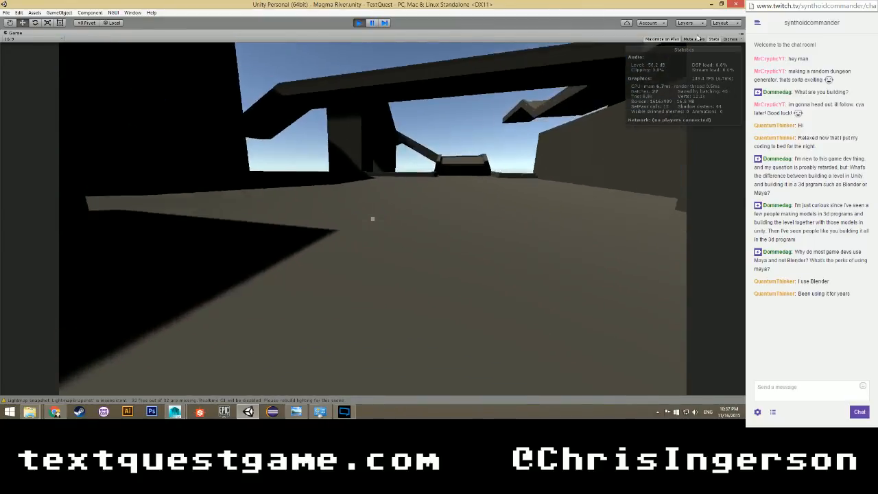
{"action": "key", "text": "w"}
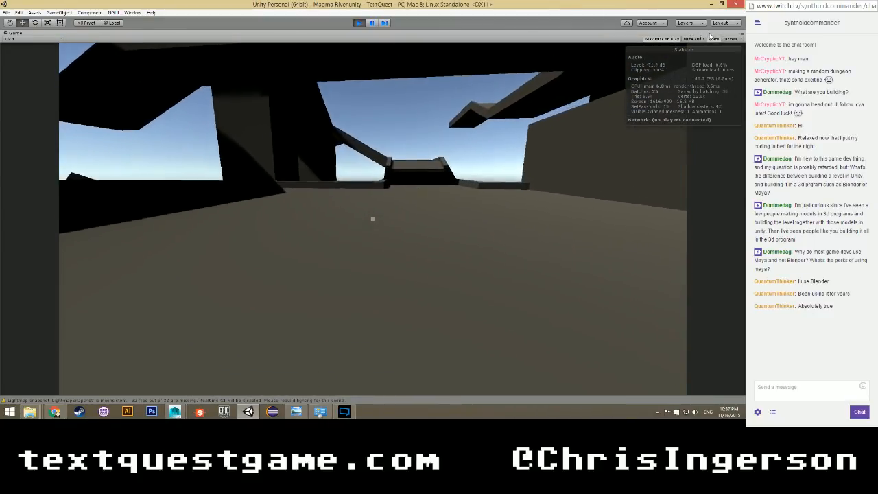
Walk up the ramp onto the raised walkway in play mode and examine its floor and side walls.
{"action": "key", "text": "w"}
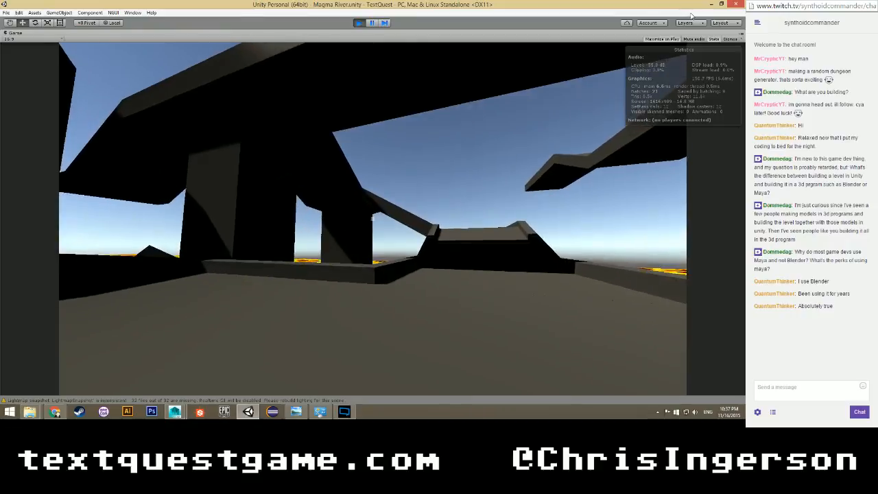
{"action": "key", "text": "w"}
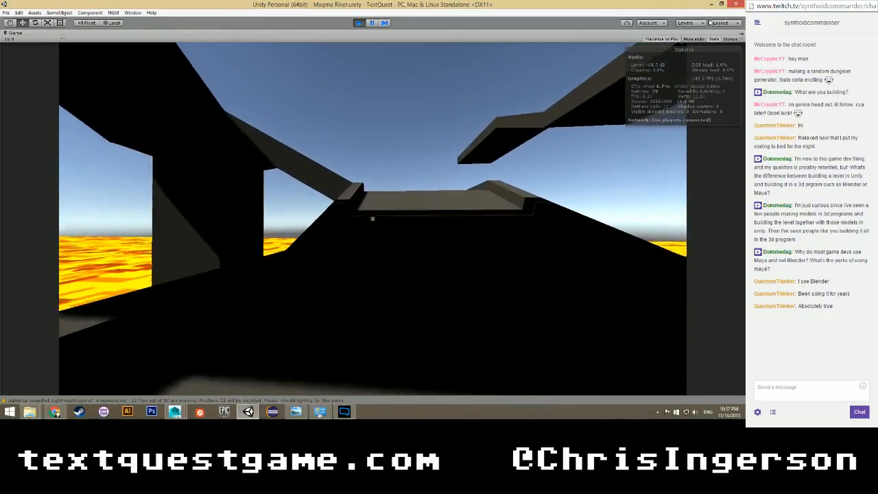
{"action": "key", "text": "w"}
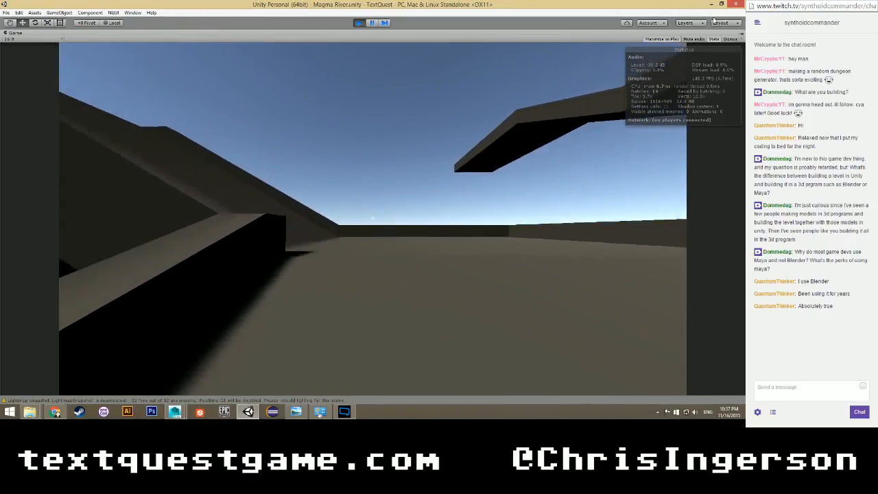
{"action": "key", "text": "w"}
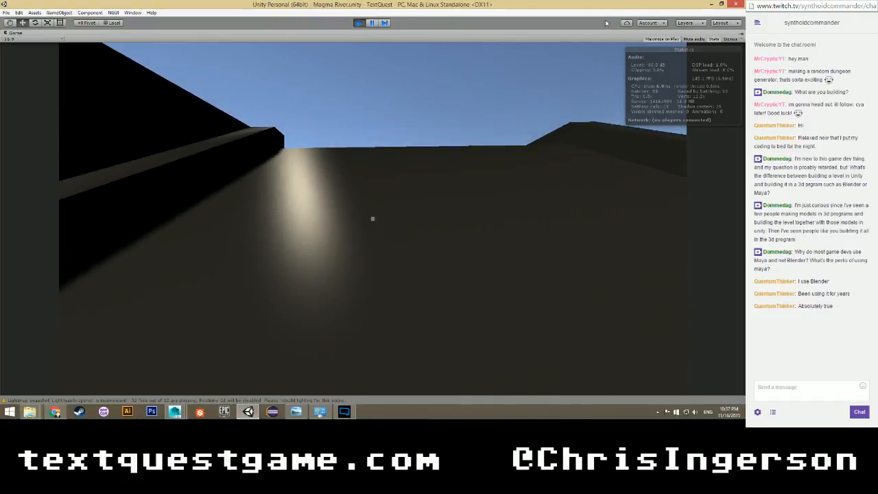
{"action": "key", "text": "w"}
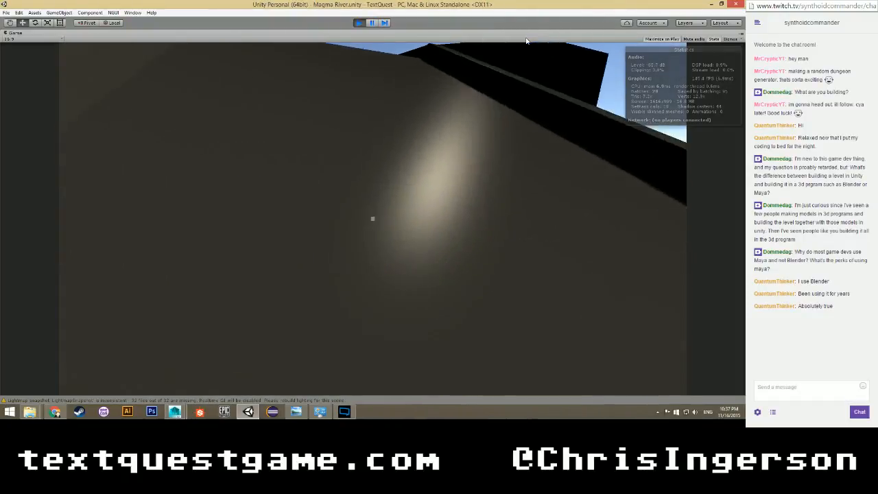
{"action": "key", "text": "w"}
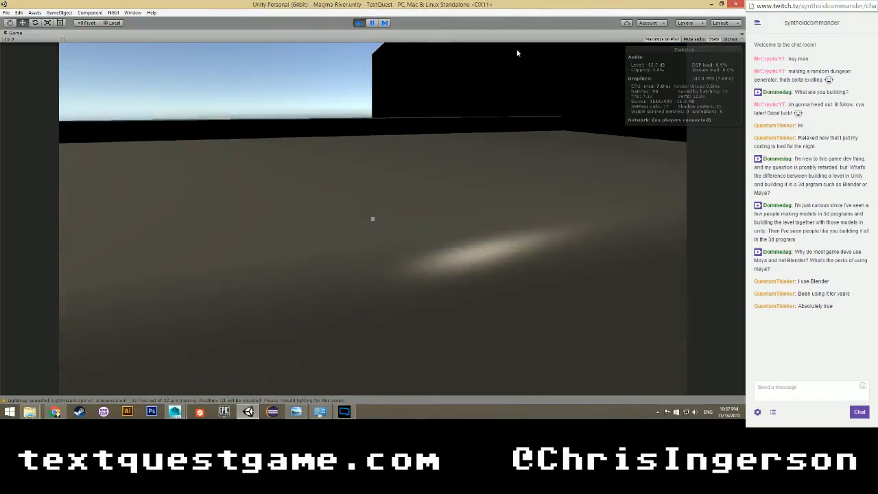
Walk to the open edge of the raised walkway in play mode and examine the lava river and the rock below.
{"action": "key", "text": "w"}
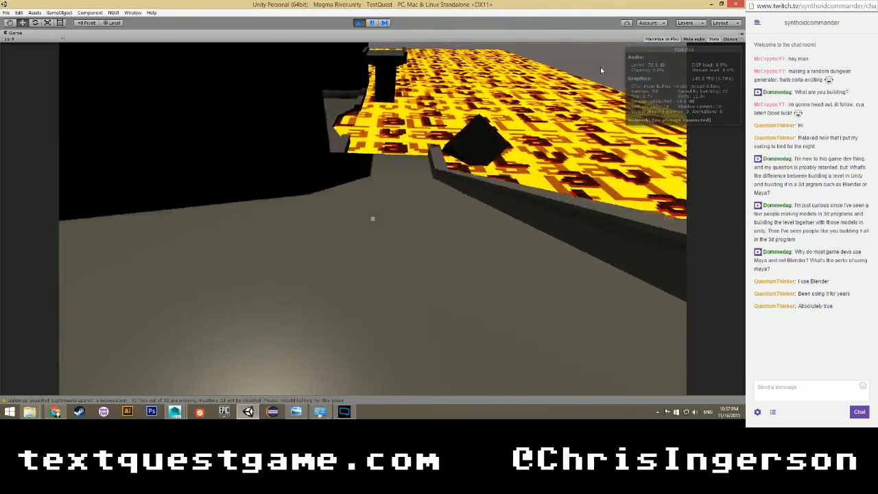
{"action": "key", "text": "w"}
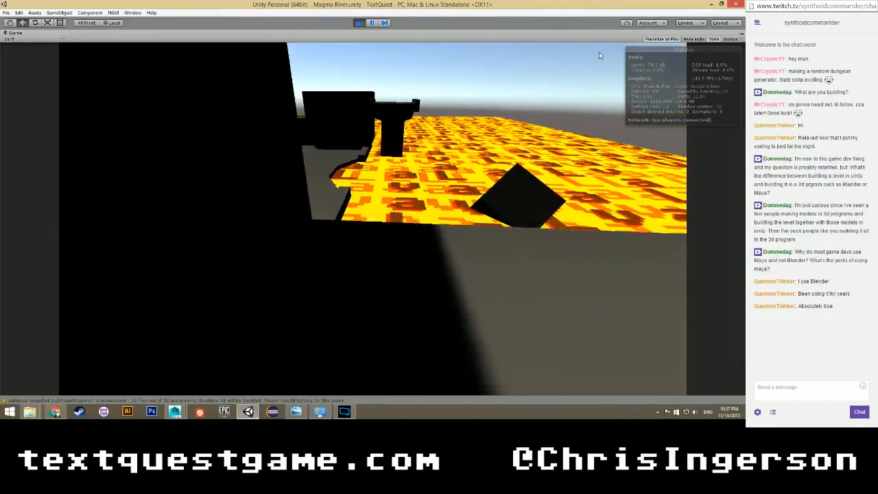
{"action": "key", "text": "d"}
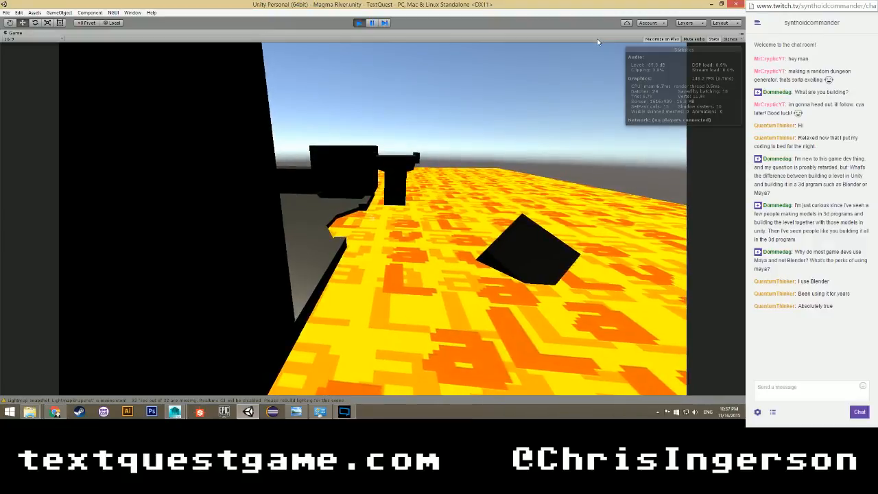
{"action": "key", "text": "d"}
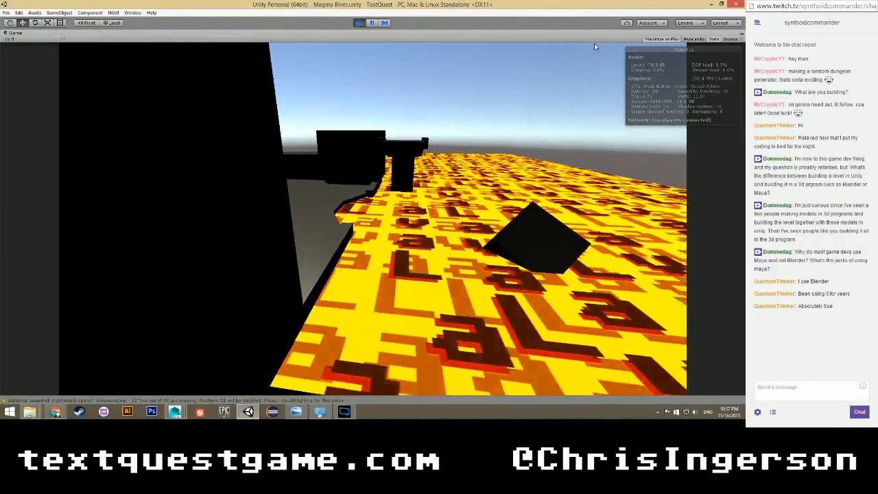
{"action": "key", "text": "d"}
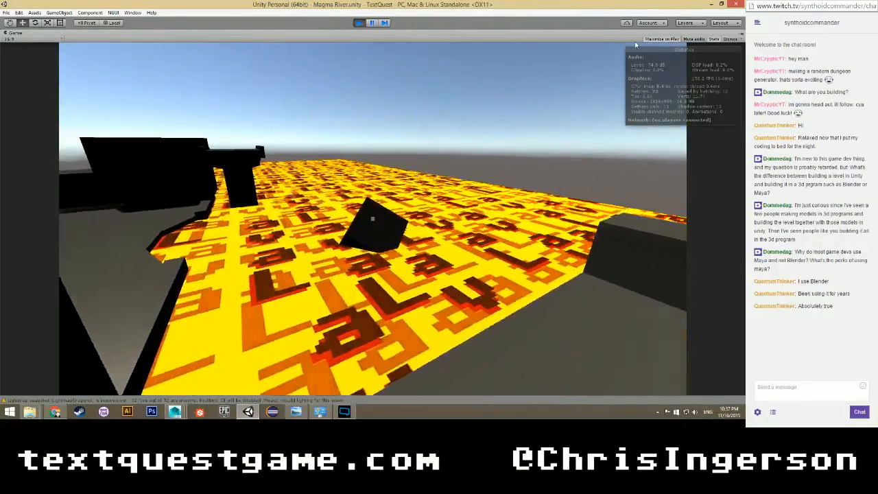
{"action": "key", "text": "d"}
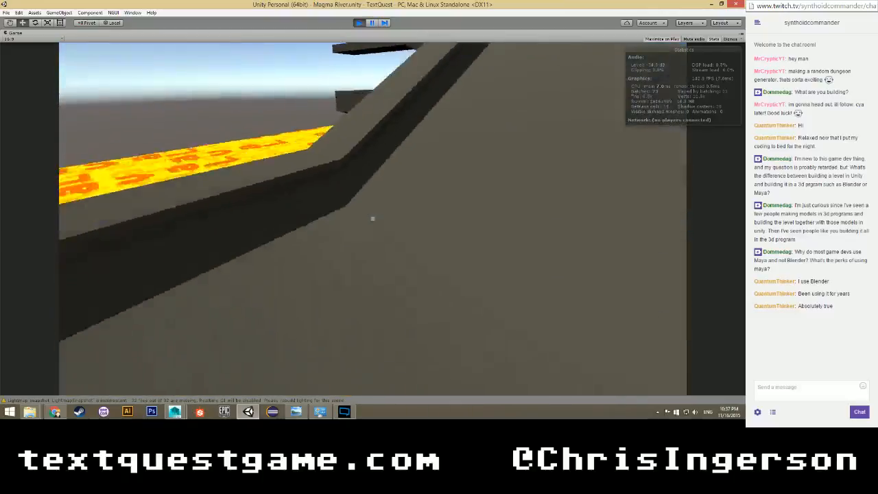
{"action": "key", "text": "d"}
{"action": "key", "text": "w"}
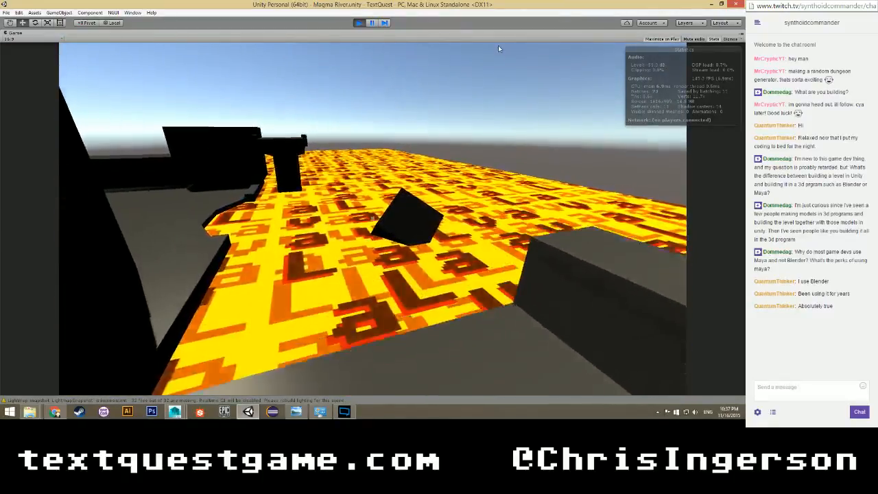
{"action": "key", "text": "w"}
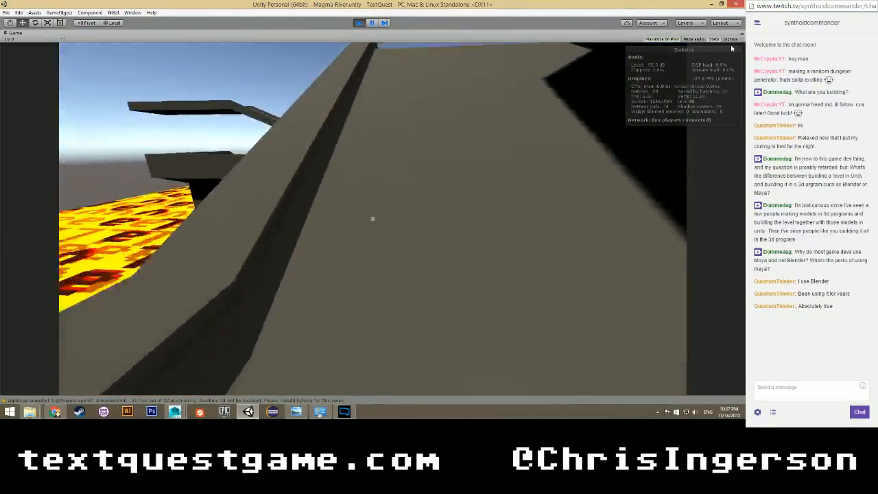
Follow the raised walkway between its side walls, examine the ruins from above, and get down to street level.
{"action": "key", "text": "w"}
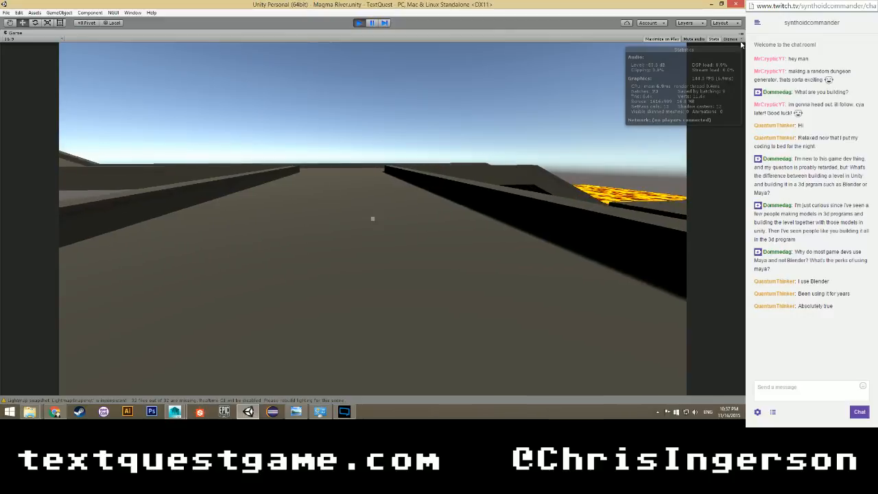
{"action": "key", "text": "w"}
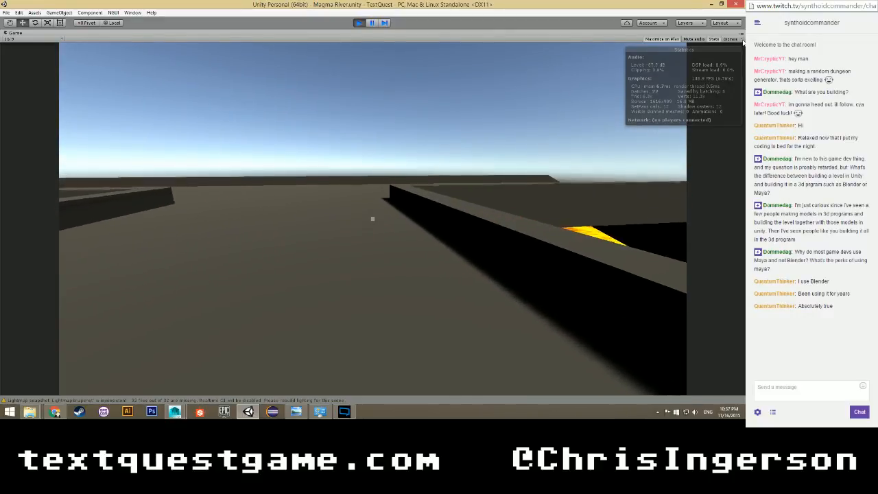
{"action": "key", "text": "w"}
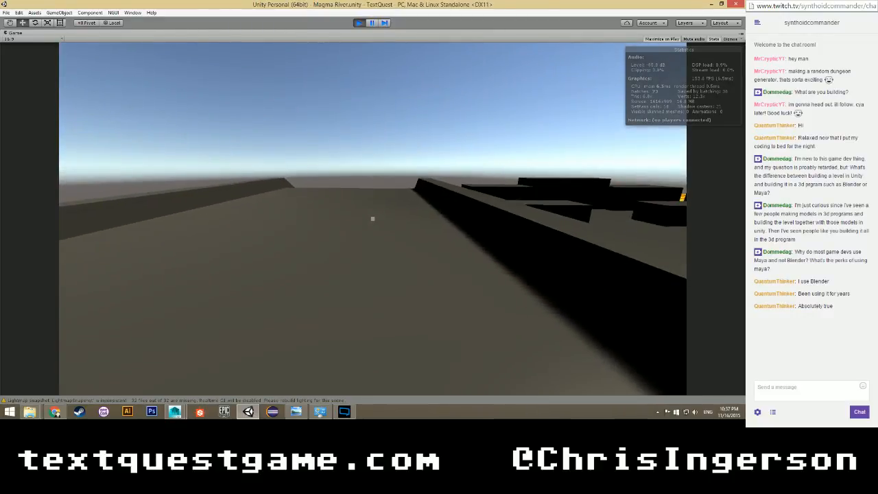
{"action": "key", "text": "w"}
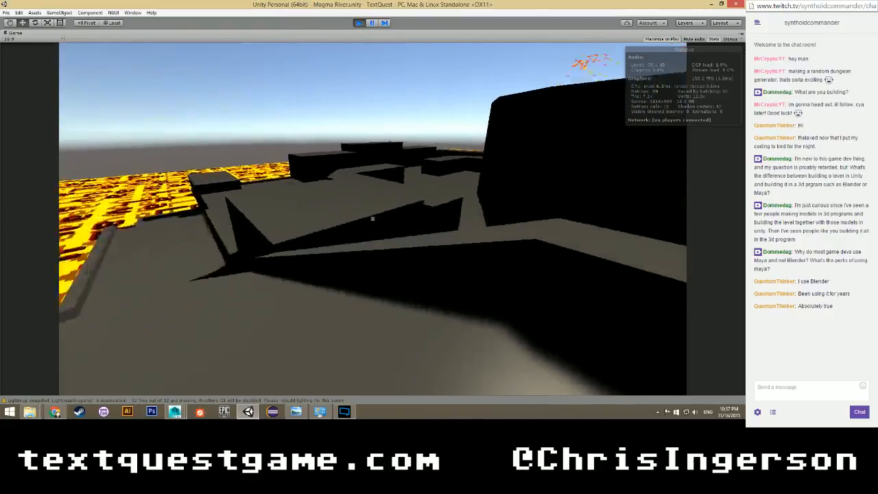
{"action": "key", "text": "w"}
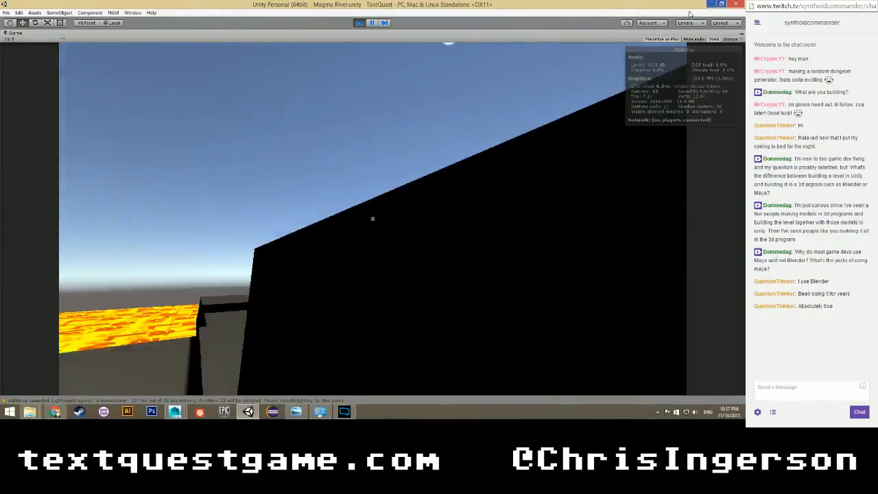
{"action": "key", "text": "w"}
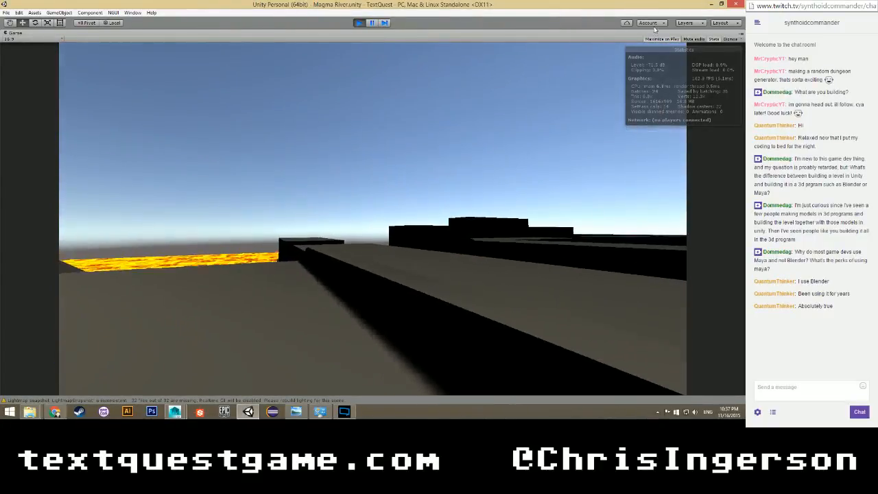
{"action": "key", "text": "w"}
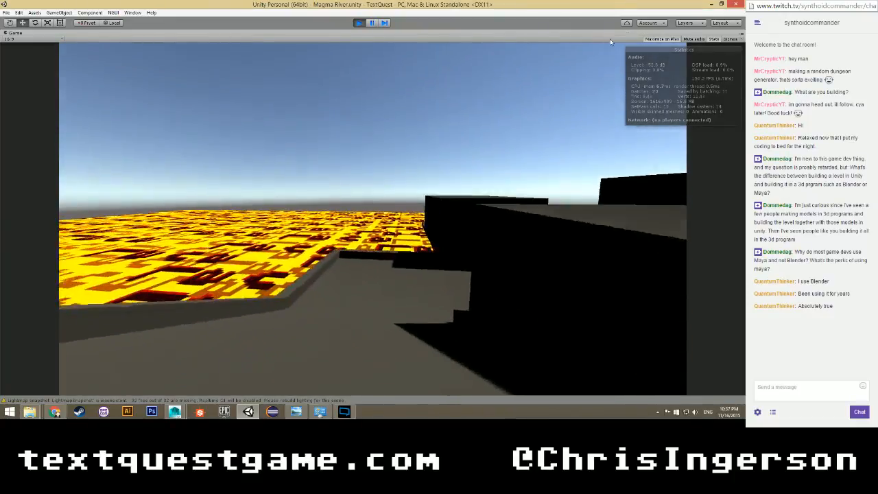
{"action": "key", "text": "w"}
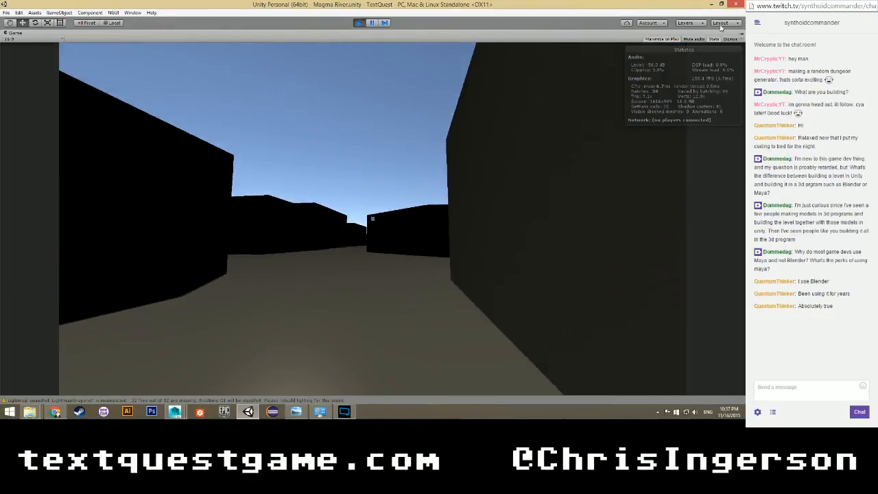
Walk through the ground-level streets and examine the overhead bridge and the tall building walls from below.
{"action": "key", "text": "w"}
{"action": "key", "text": "w"}
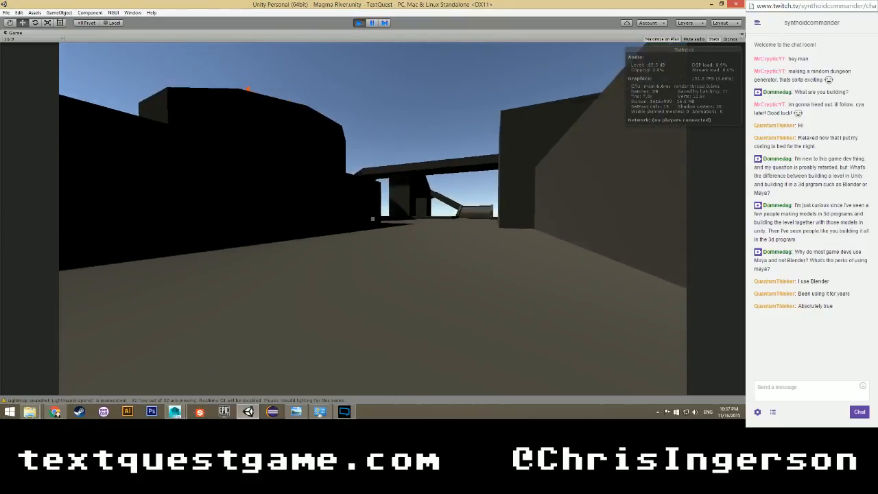
{"action": "key", "text": "w"}
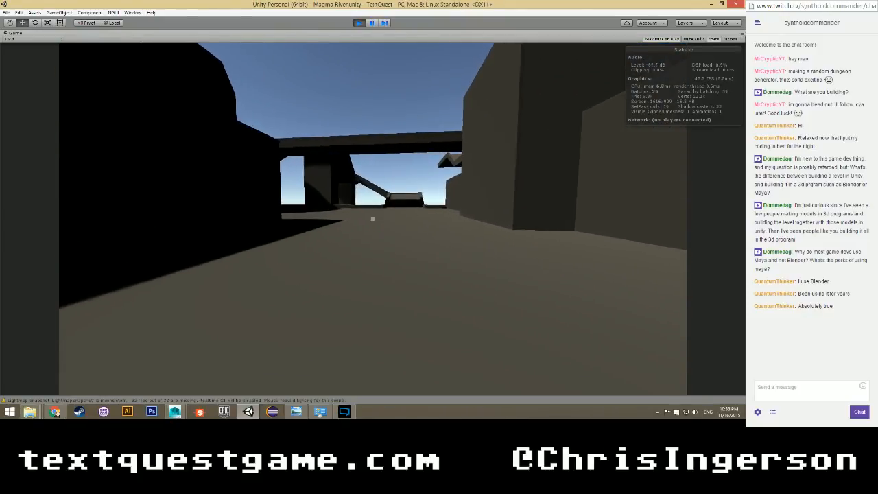
{"action": "key", "text": "w"}
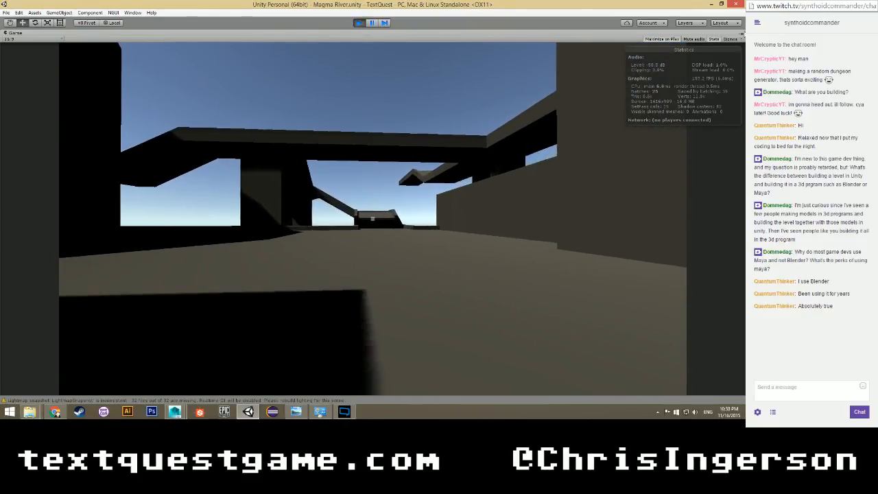
{"action": "key", "text": "w"}
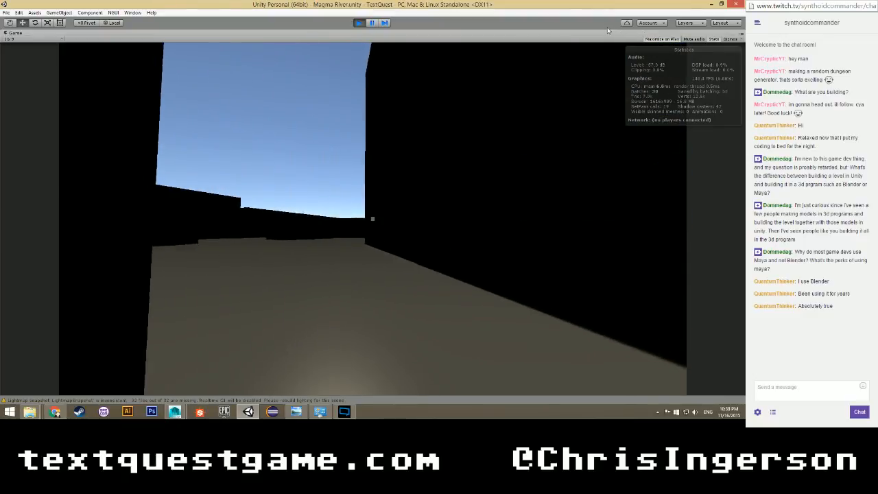
{"action": "key", "text": "w"}
{"action": "key", "text": "w"}
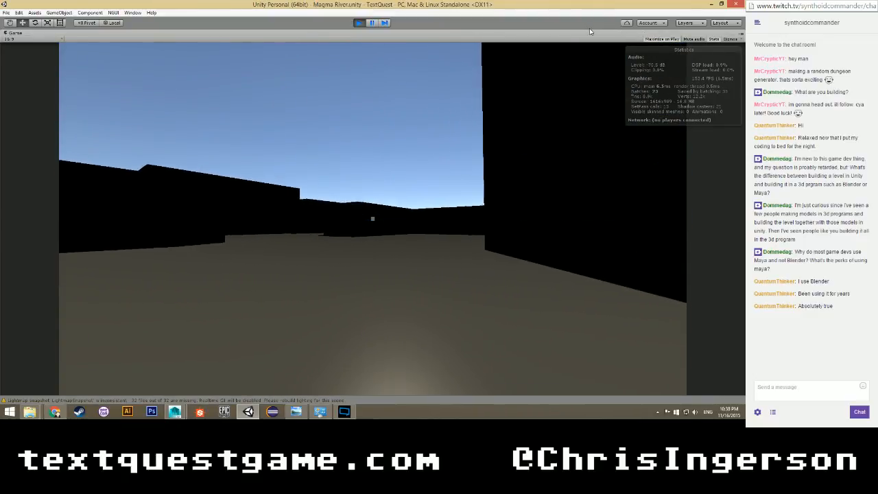
{"action": "key", "text": "w"}
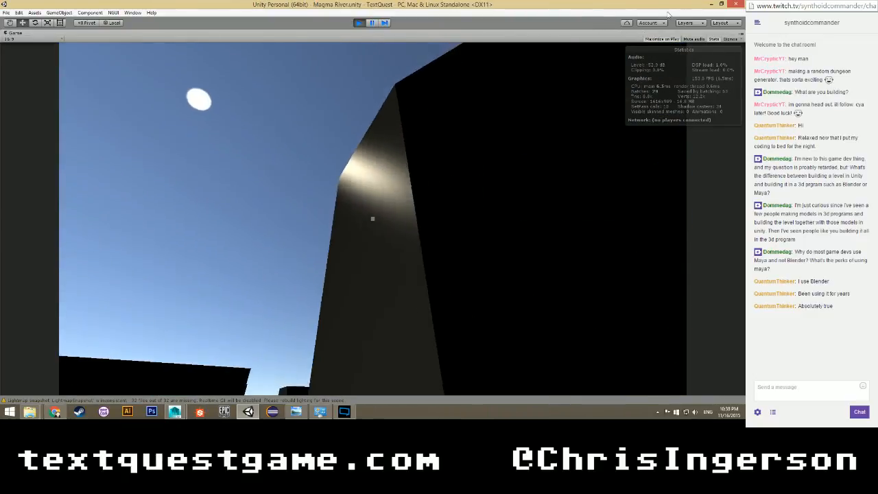
{"action": "key", "text": "w"}
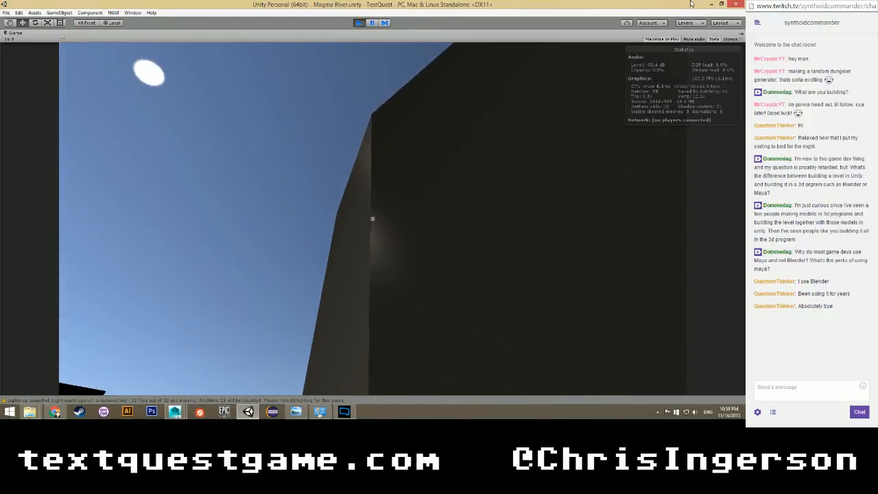
{"action": "key", "text": "w"}
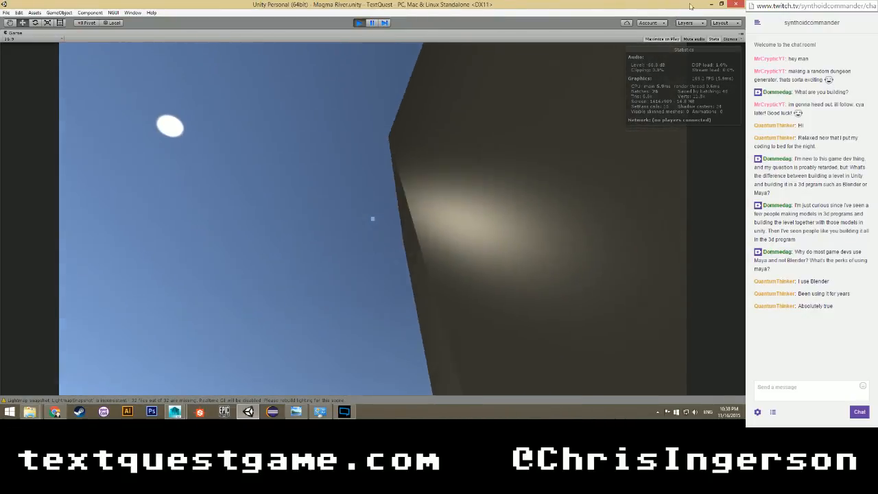
{"action": "key", "text": "w"}
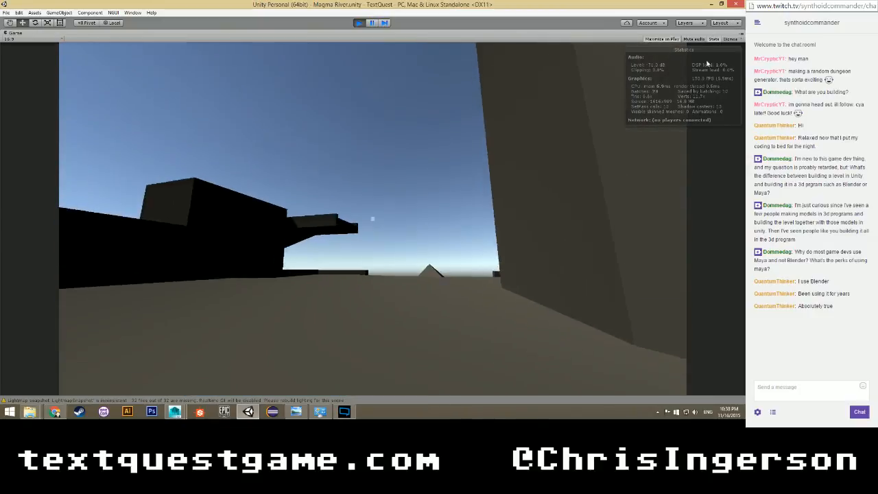
Walk out to the lava riverbank and examine the shoreline, its low walls, the pointed rock and the overhanging walkways.
{"action": "key", "text": "w"}
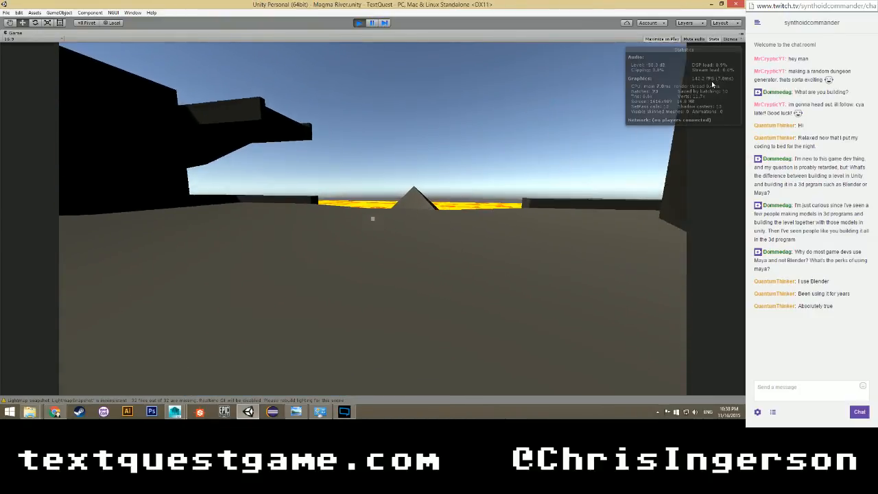
{"action": "key", "text": "w"}
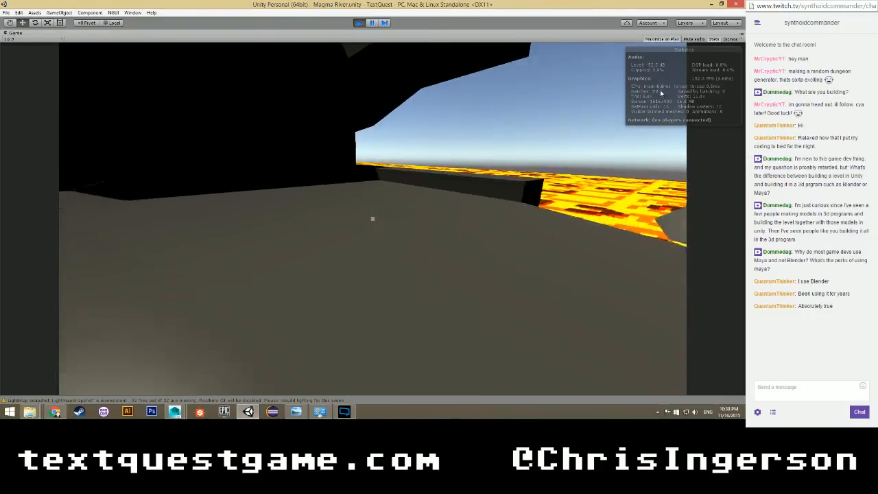
{"action": "key", "text": "w"}
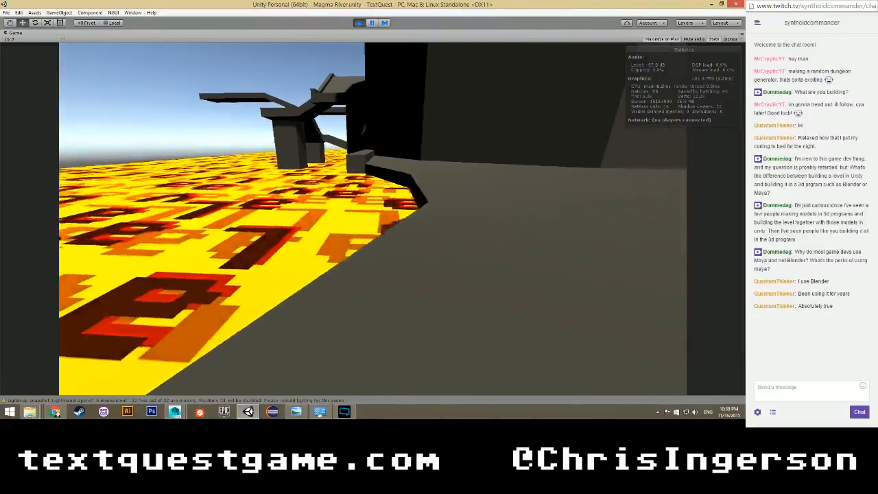
{"action": "key", "text": "w"}
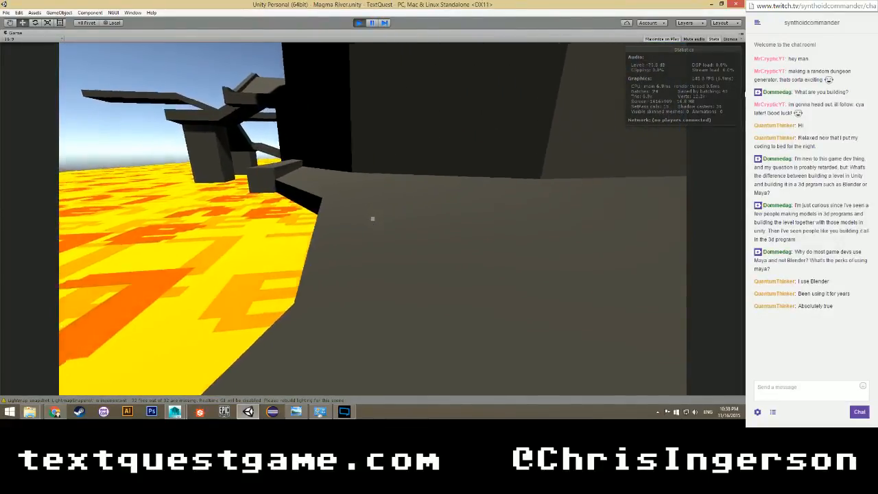
{"action": "key", "text": "w"}
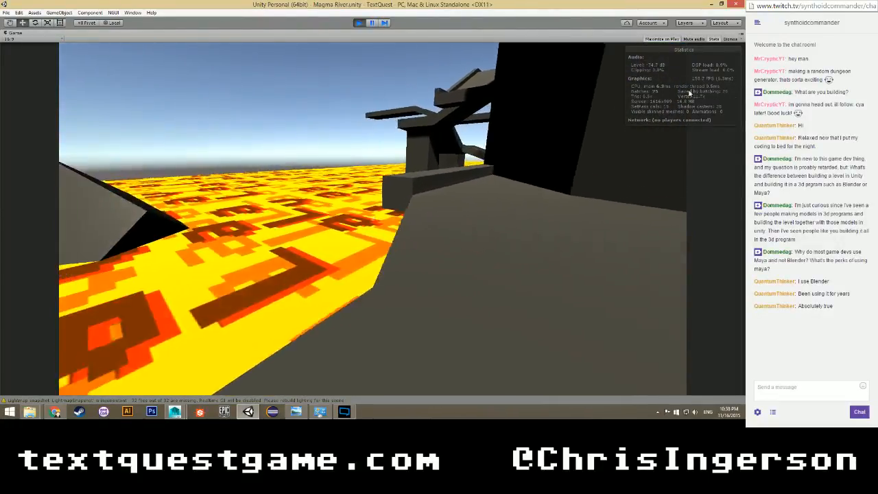
{"action": "key", "text": "w"}
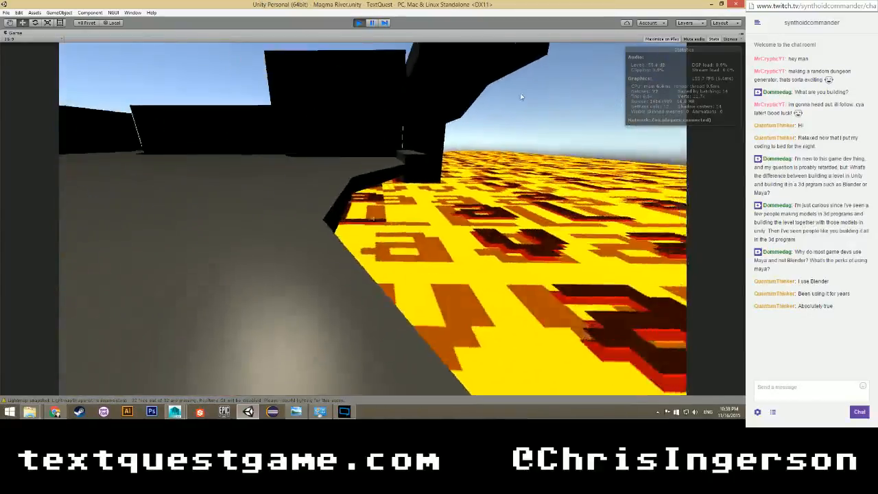
{"action": "key", "text": "w"}
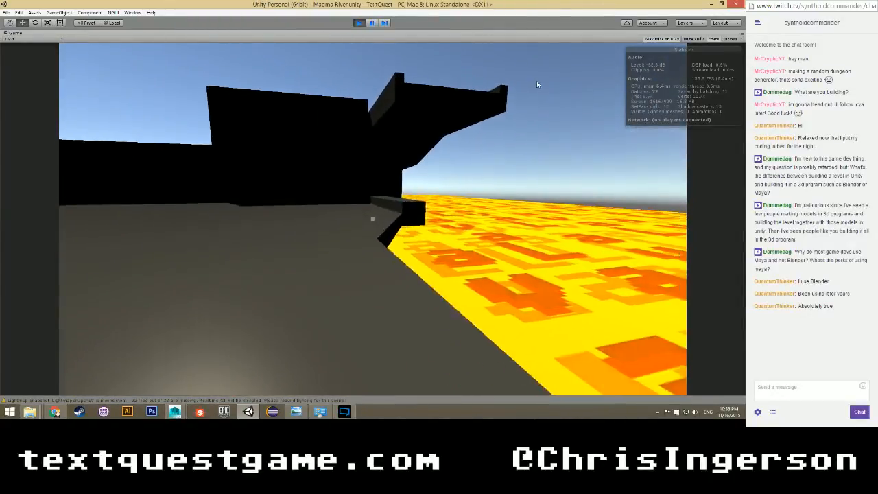
{"action": "key", "text": "w"}
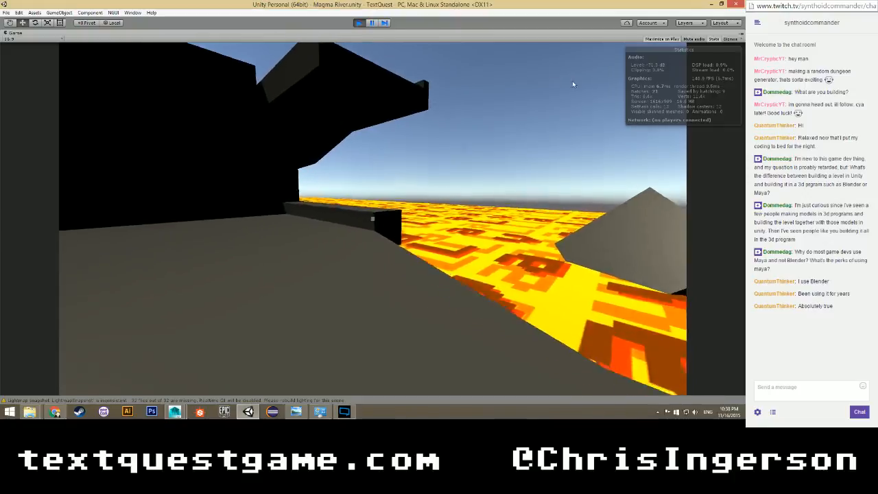
{"action": "key", "text": "w"}
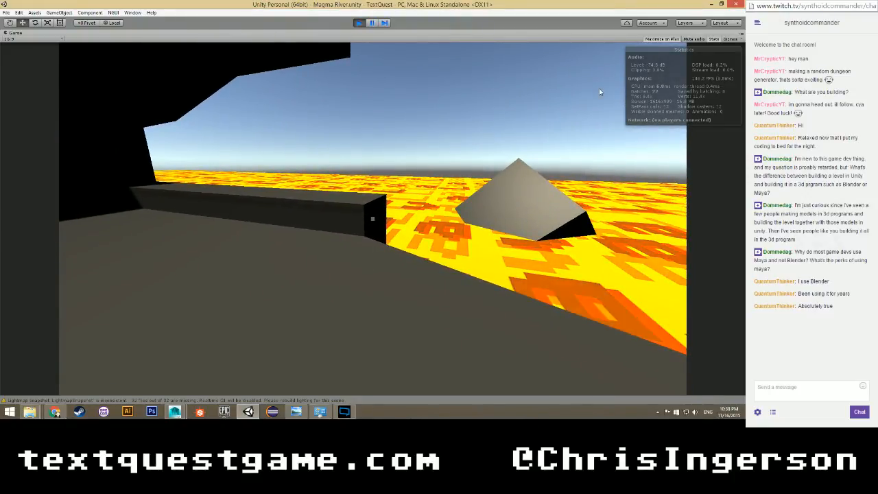
{"action": "key", "text": "w"}
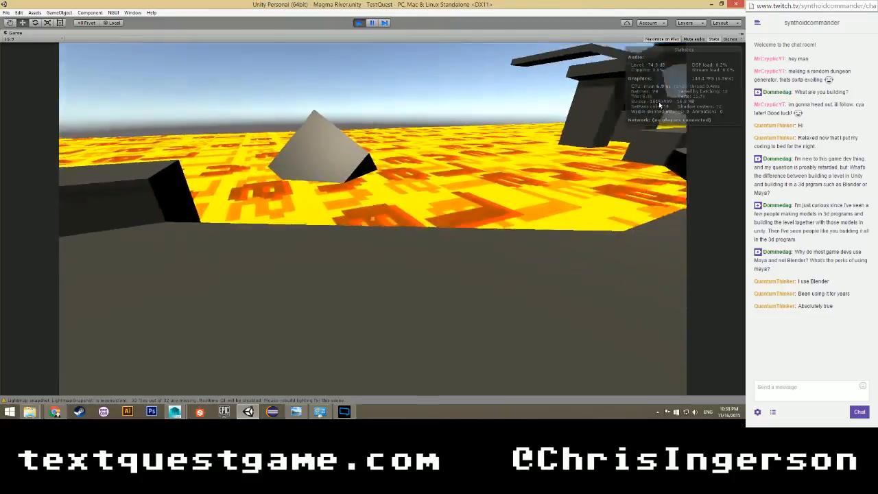
Walk away from the lava shore and pass between the large buildings, examining the ground-level street and its walls.
{"action": "key", "text": "w"}
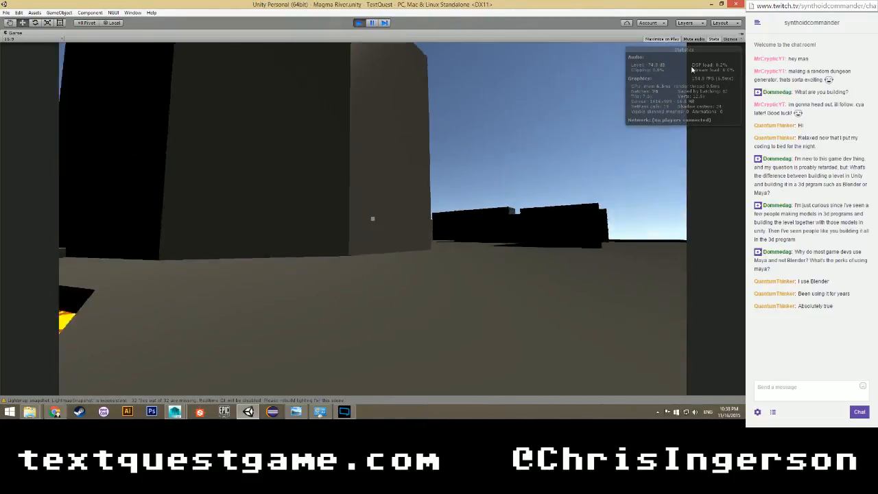
{"action": "key", "text": "w"}
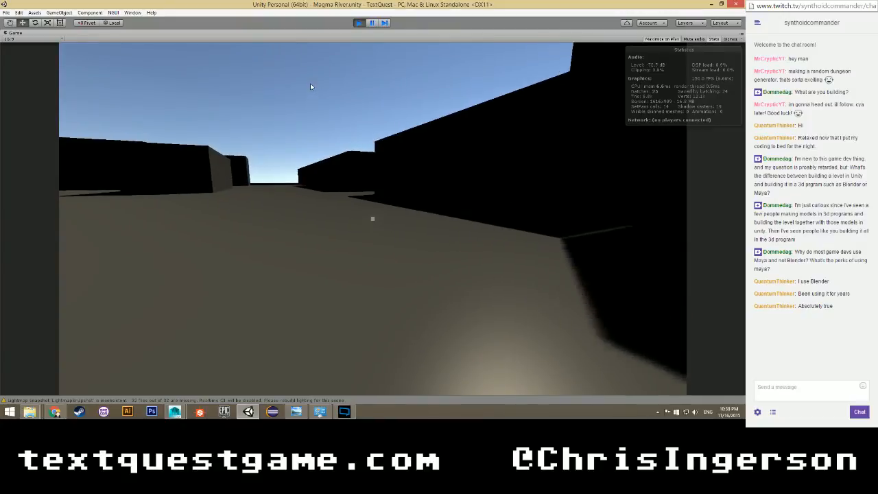
{"action": "key", "text": "w"}
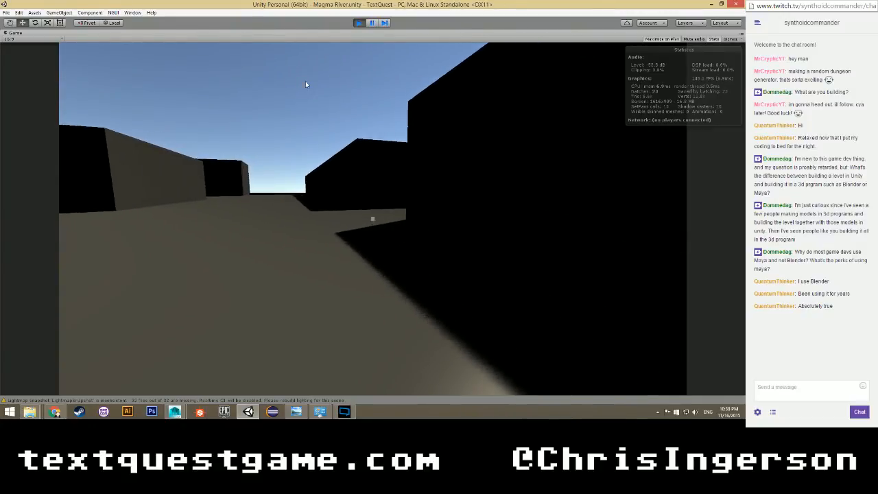
{"action": "key", "text": "w"}
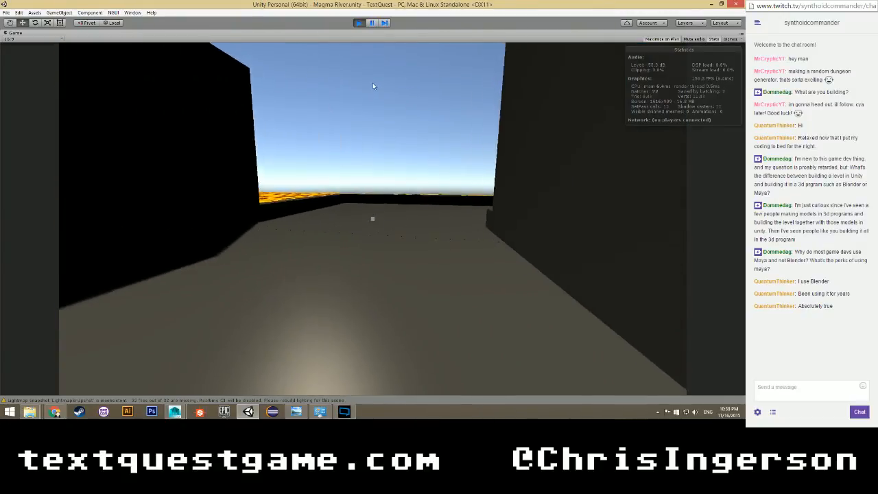
Climb the walled ramp beside the tall building and examine its side walls and upper end.
{"action": "key", "text": "w"}
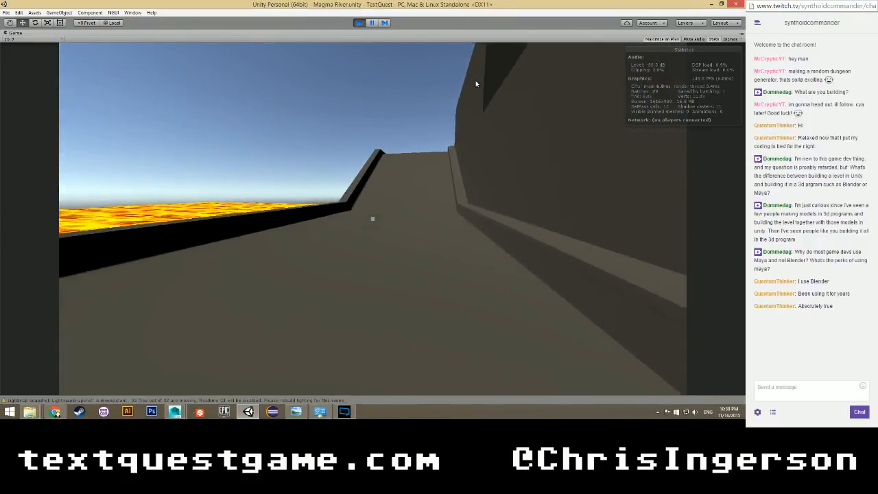
{"action": "key", "text": "w"}
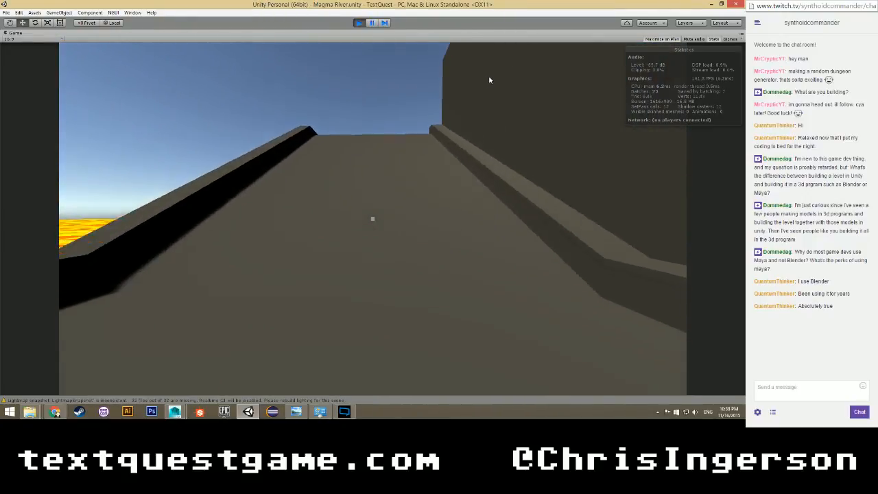
{"action": "key", "text": "w"}
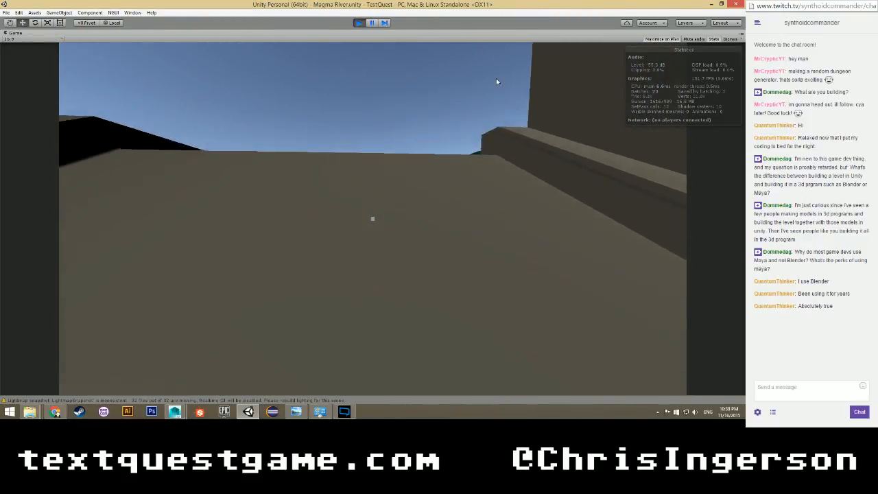
{"action": "key", "text": "w"}
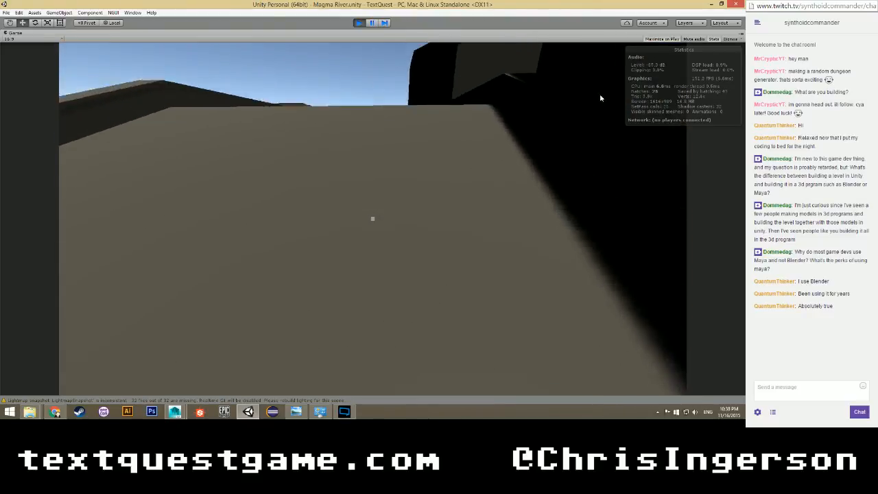
{"action": "key", "text": "w"}
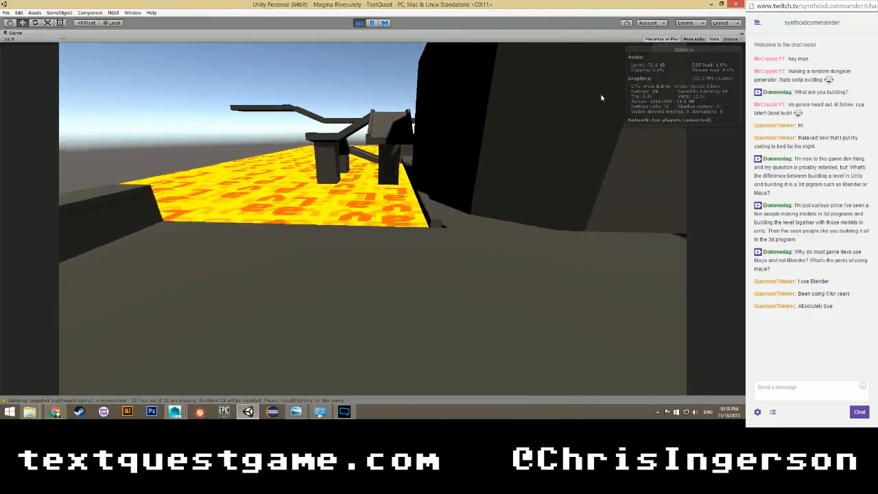
Examine the lava shoreline from the ledge, walk out along the low wall, and drop down onto the lava surface.
{"action": "key", "text": "w"}
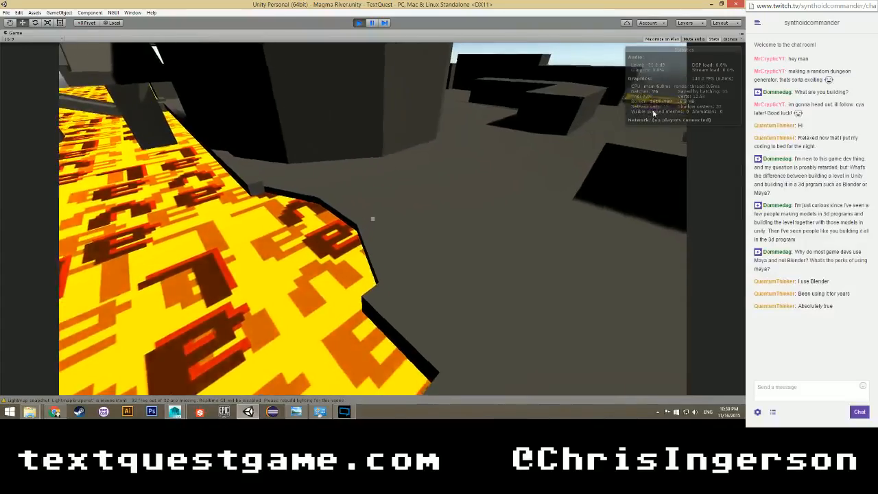
{"action": "key", "text": "s"}
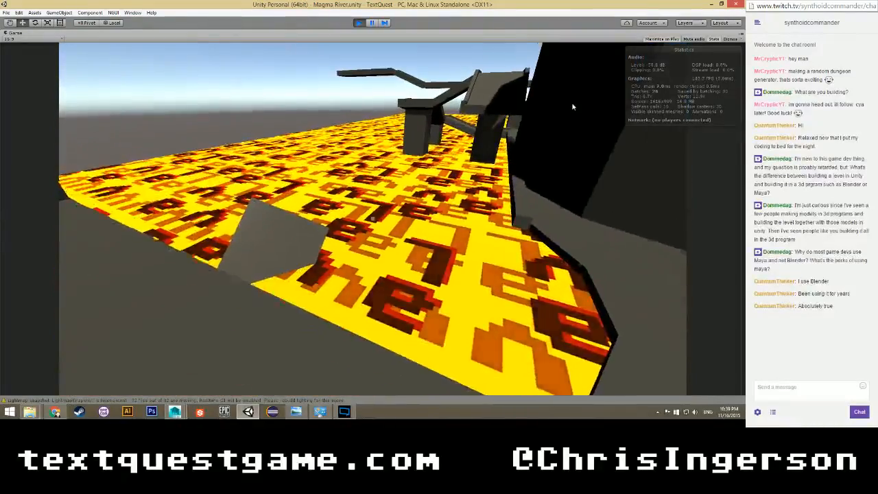
{"action": "key", "text": "w"}
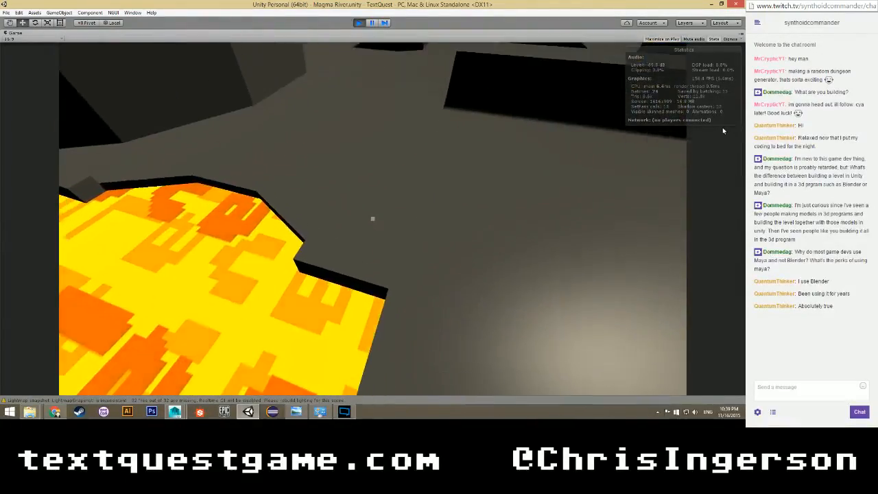
{"action": "key", "text": "w"}
{"action": "key", "text": "w"}
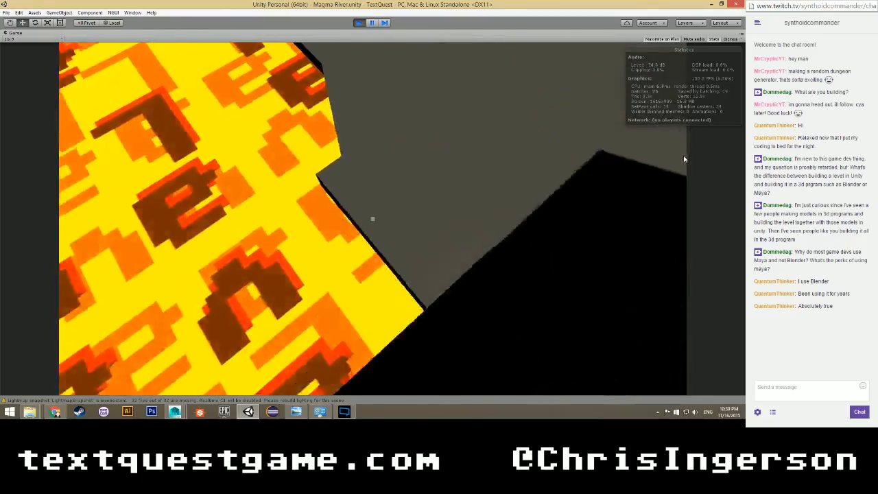
{"action": "key", "text": "w"}
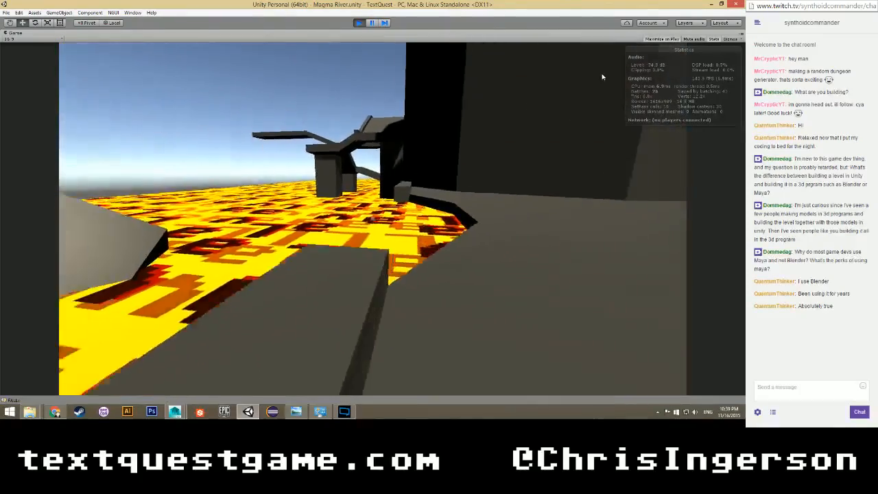
{"action": "key", "text": "w"}
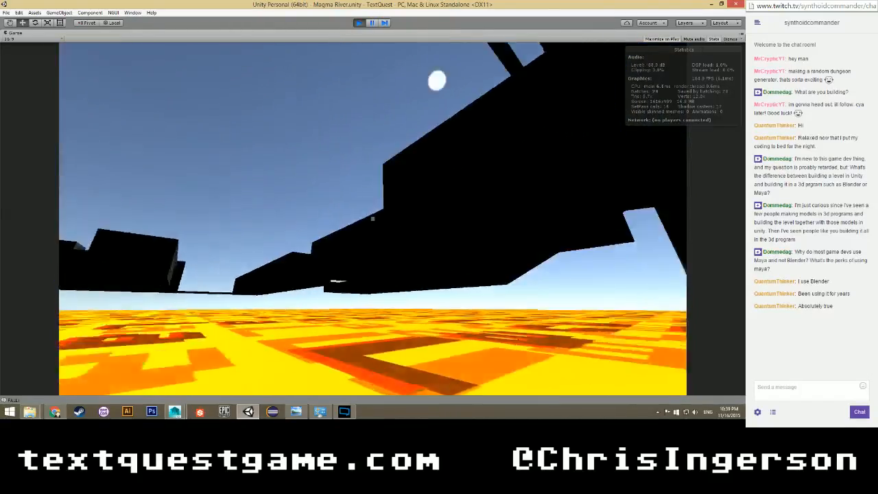
Walk across the lava surface and examine the riverbank's underside and the raised walkways from below.
{"action": "key", "text": "w"}
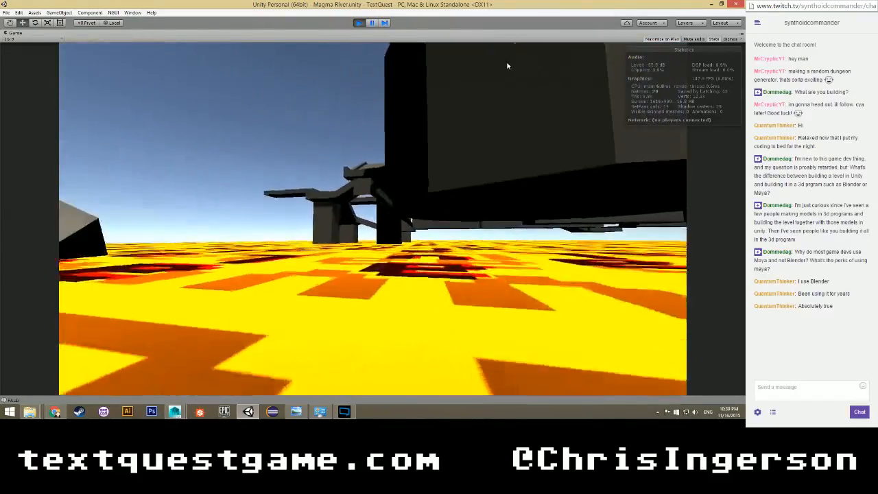
{"action": "key", "text": "w"}
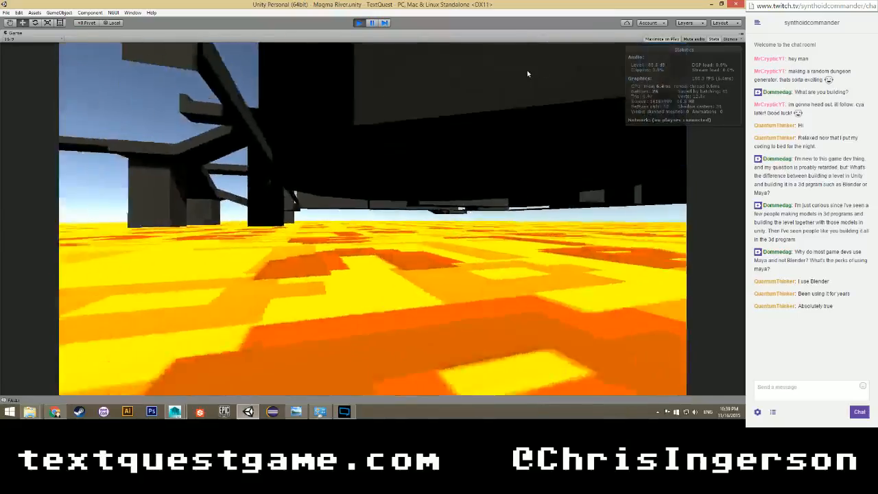
{"action": "key", "text": "w"}
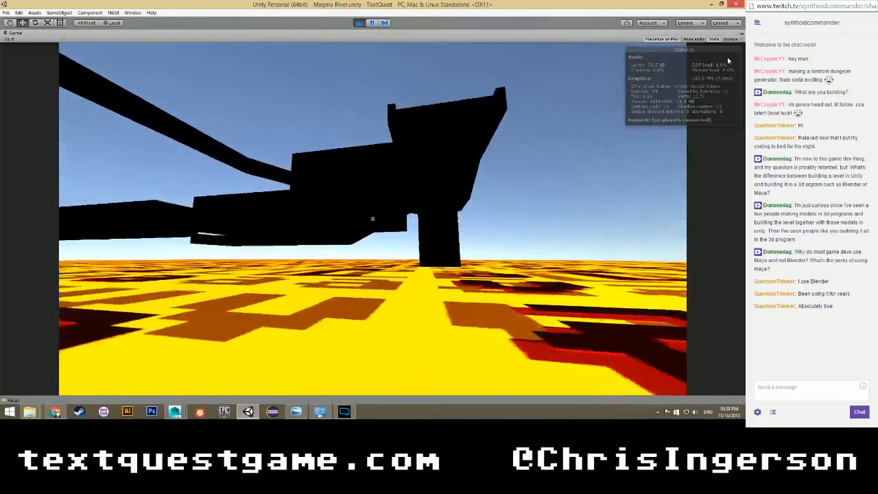
{"action": "key", "text": "w"}
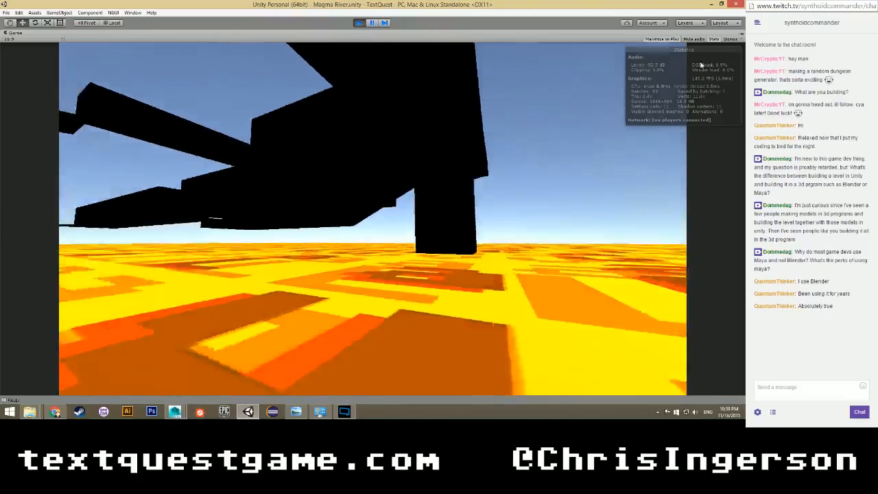
{"action": "key", "text": "w"}
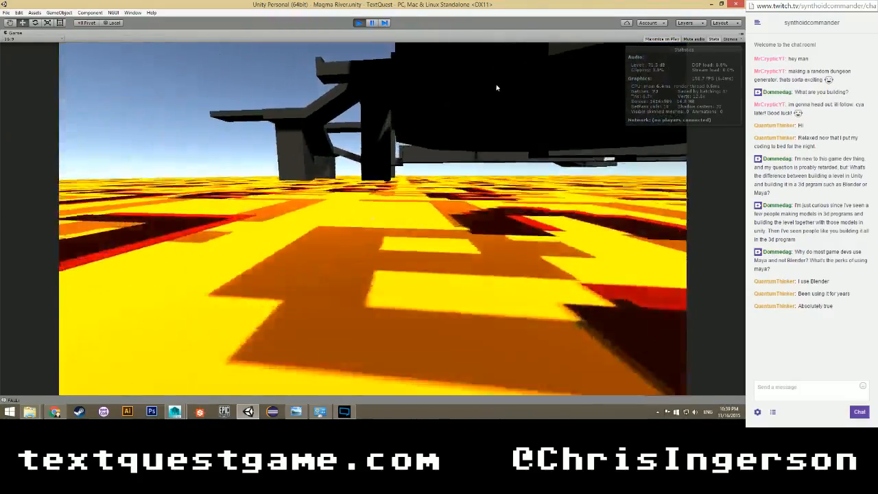
{"action": "key", "text": "w"}
{"action": "key", "text": "w"}
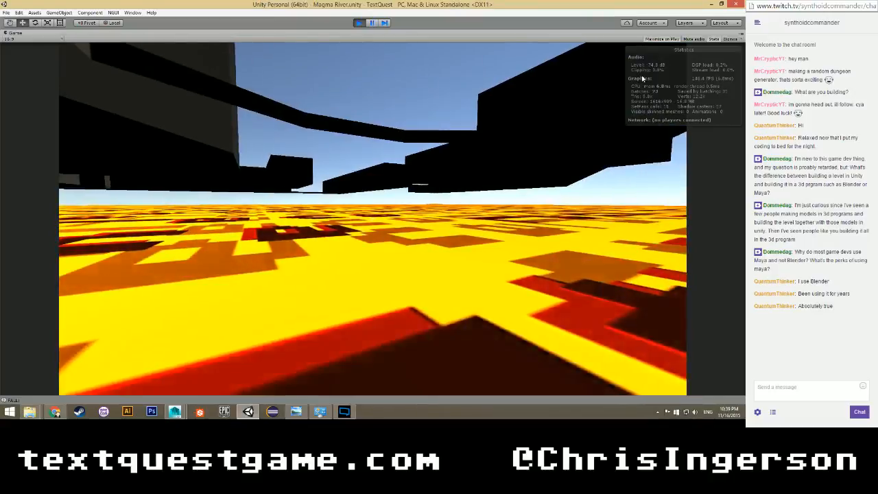
Move along the lava beneath the overhanging ruins and examine the pillars that support the raised walkways.
{"action": "key", "text": "w"}
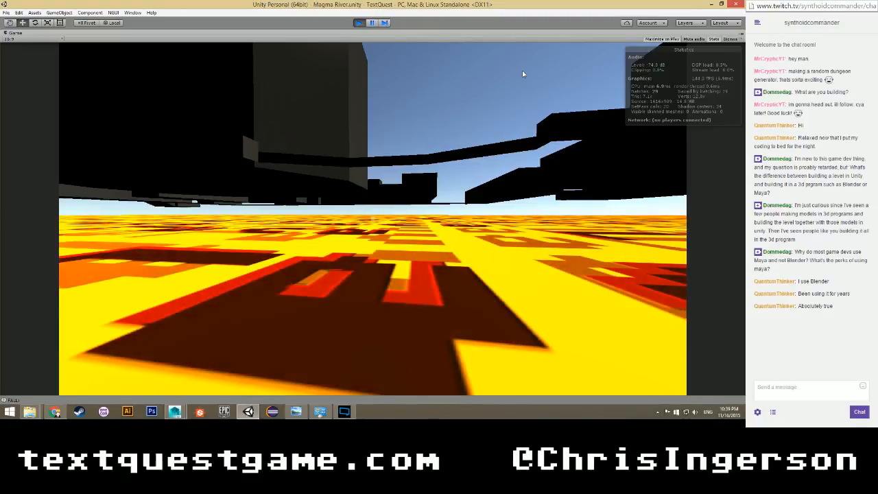
{"action": "key", "text": "w"}
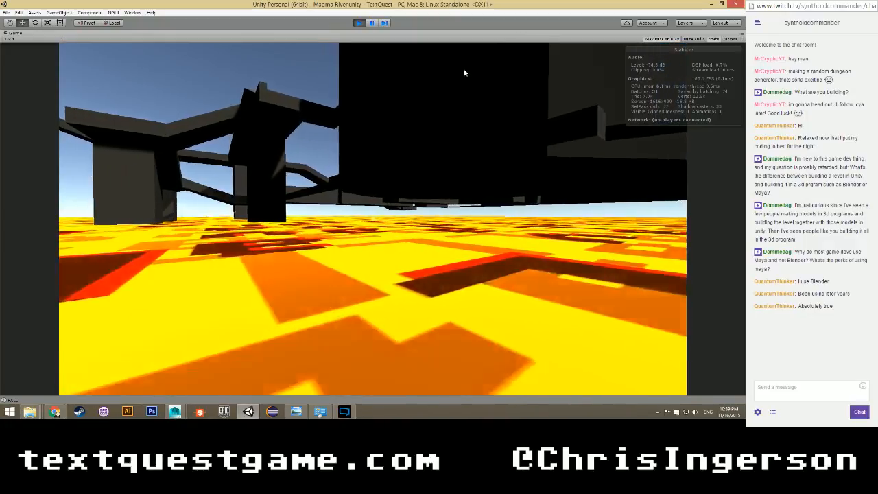
{"action": "key", "text": "w"}
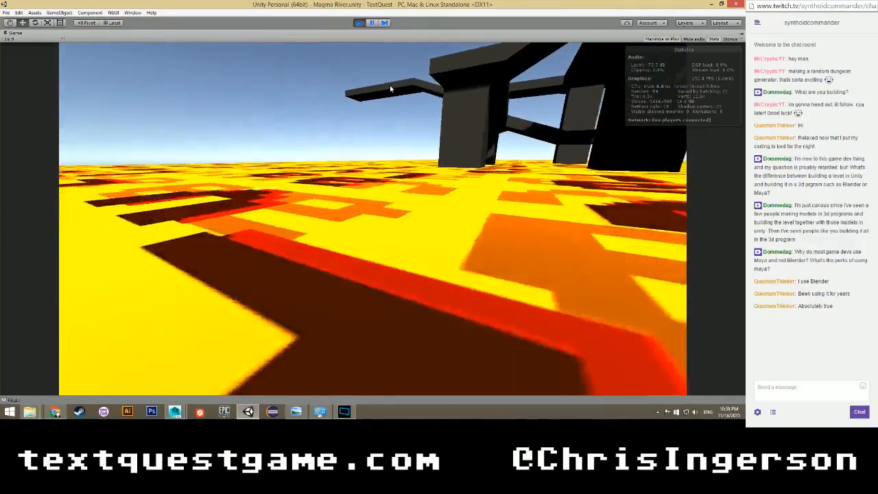
{"action": "key", "text": "w"}
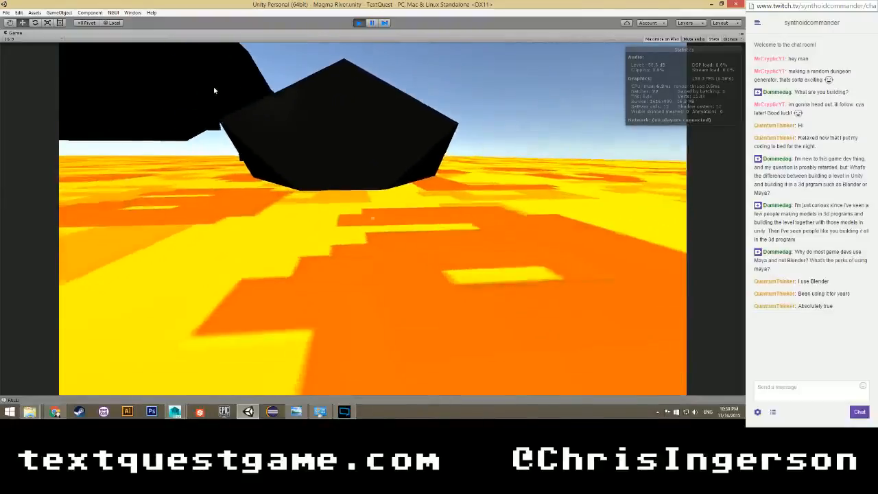
{"action": "key", "text": "w"}
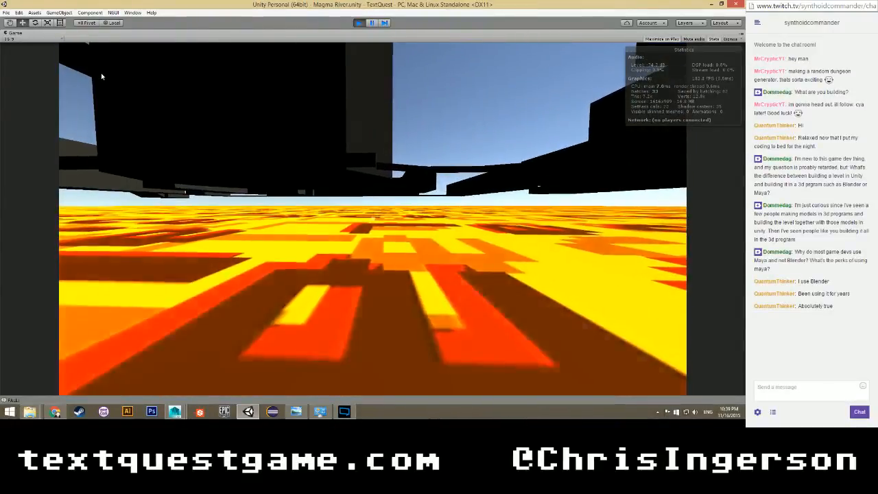
{"action": "key", "text": "w"}
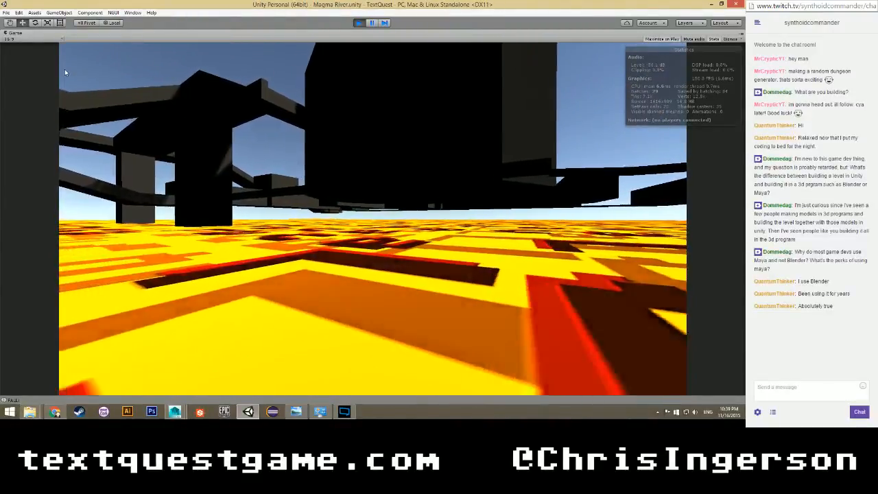
{"action": "key", "text": "w"}
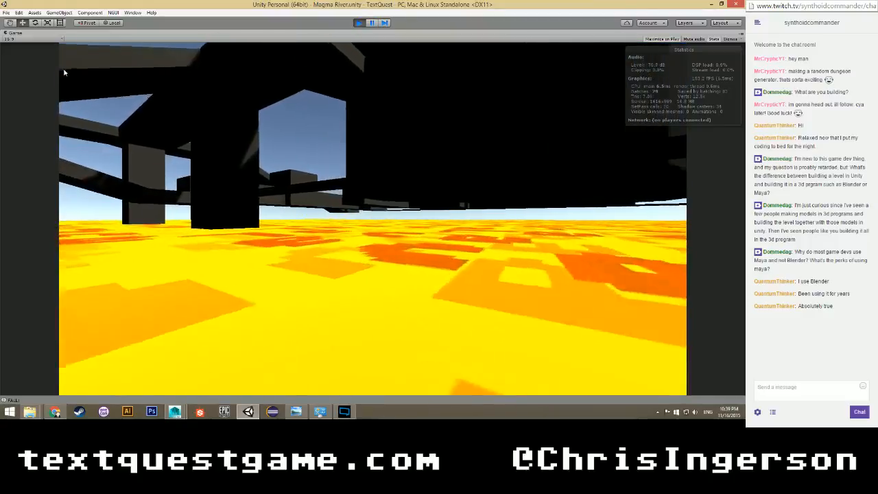
{"action": "key", "text": "w"}
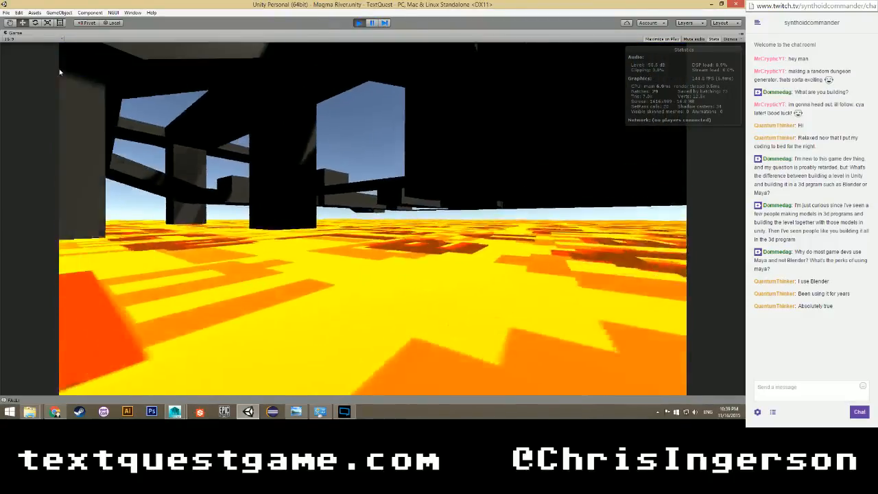
Continue past the pillars under the ruins and examine the undersides of the city ground, buildings and bridges.
{"action": "key", "text": "w"}
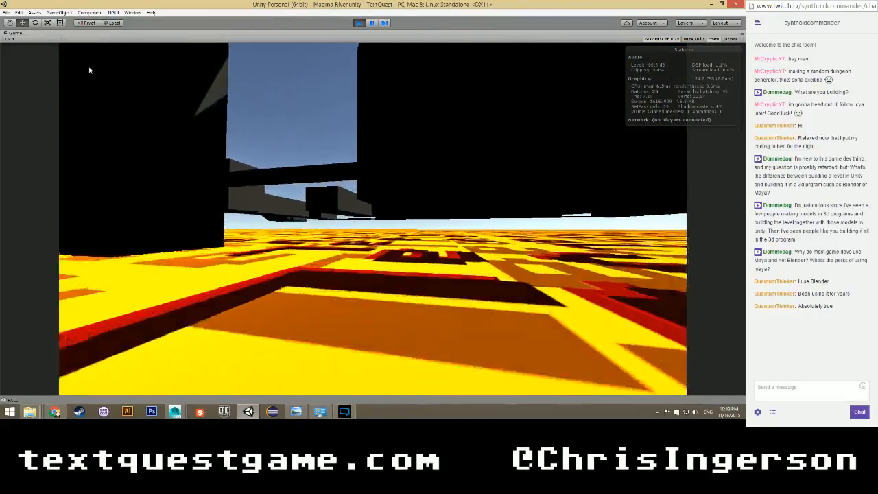
{"action": "key", "text": "w"}
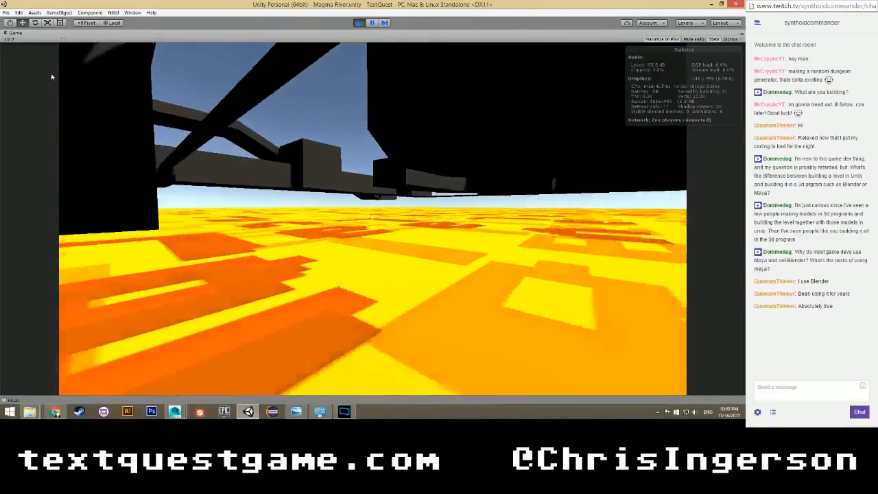
{"action": "key", "text": "w"}
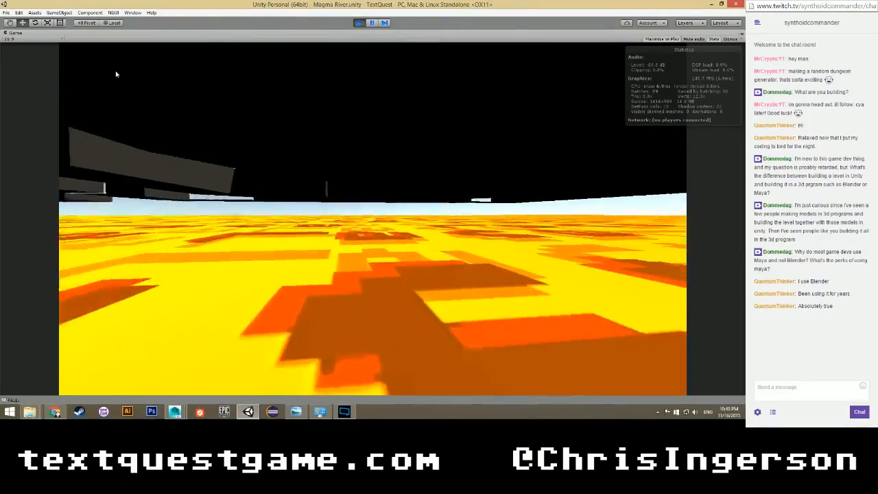
{"action": "key", "text": "w"}
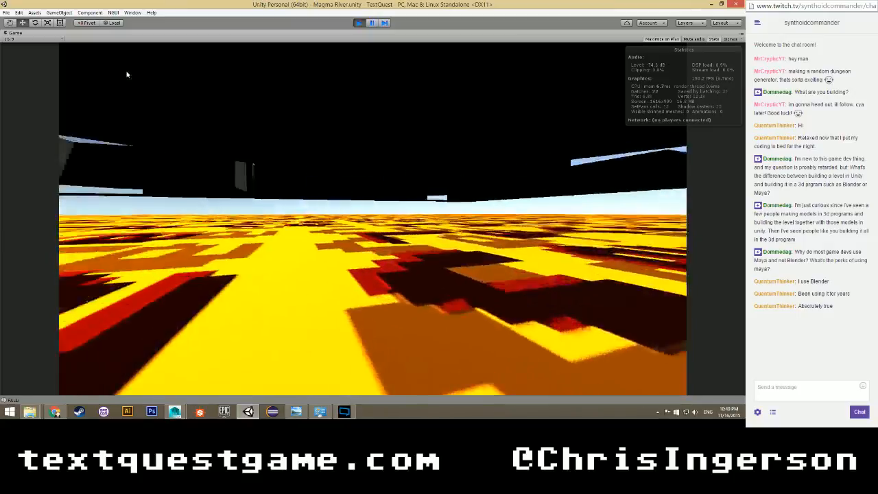
{"action": "key", "text": "w"}
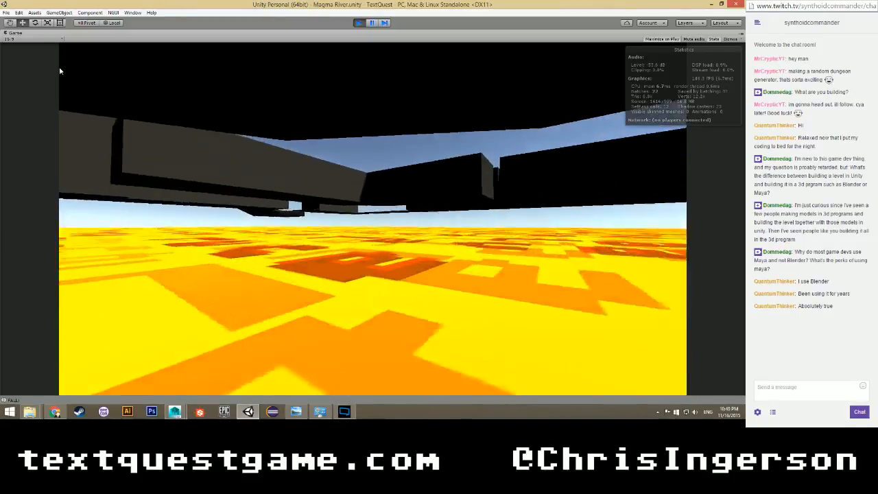
{"action": "key", "text": "w"}
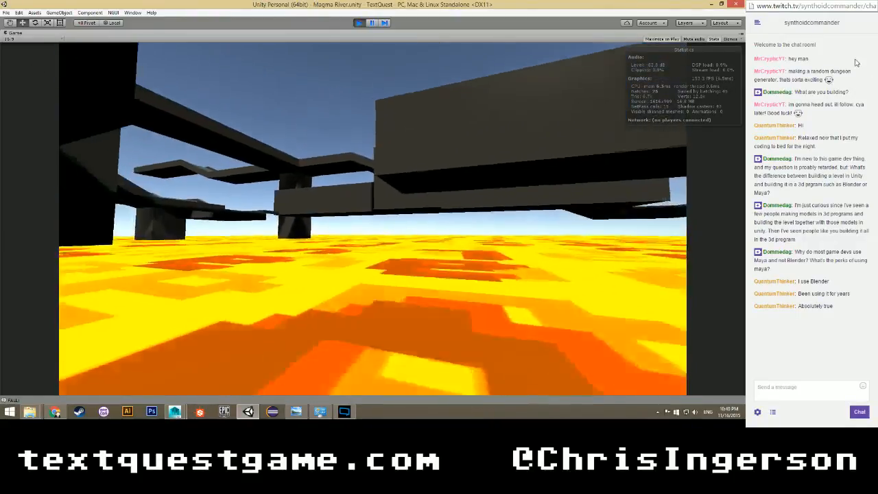
{"action": "key", "text": "w"}
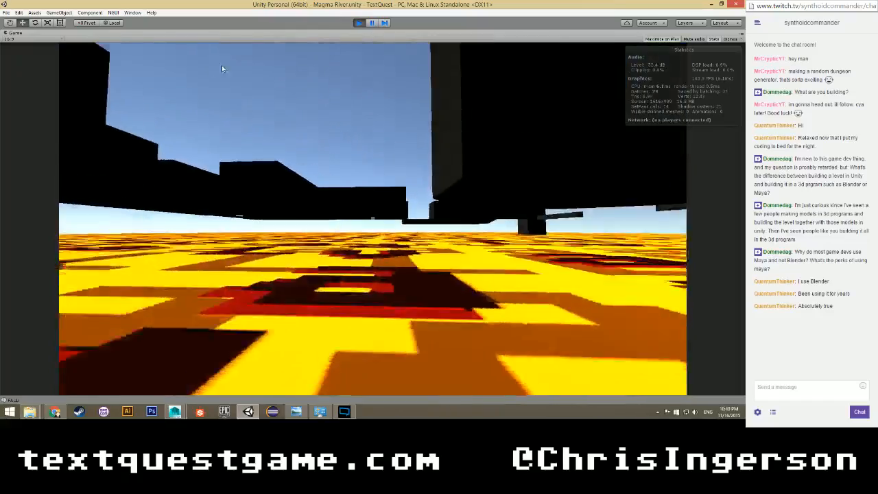
{"action": "key", "text": "w"}
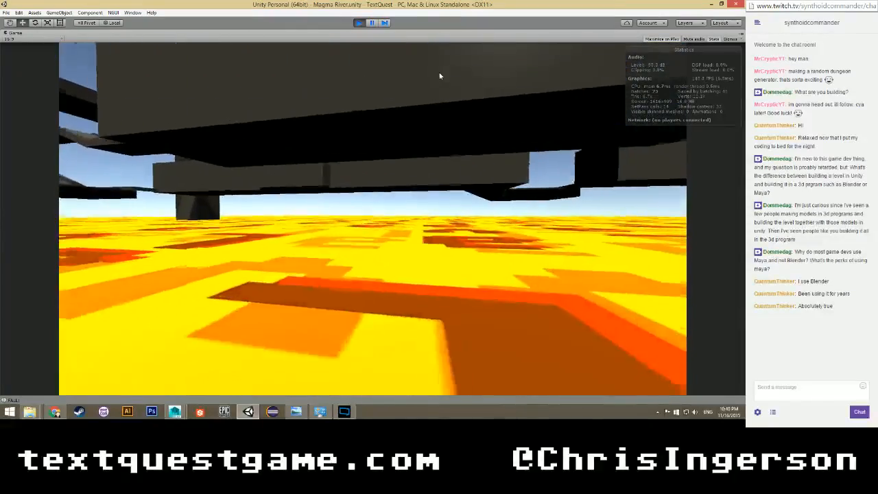
Stop the running game and inspect the overlook ramp above the magma river in the scene.
{"action": "key", "text": "w"}
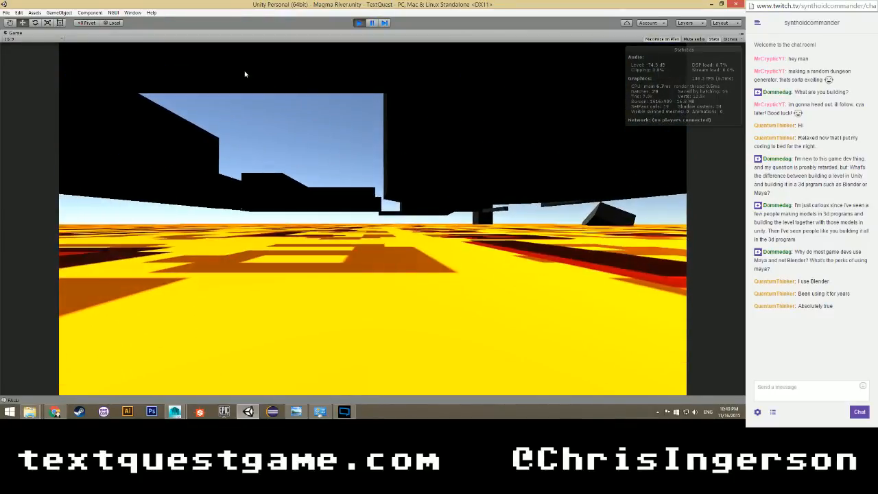
{"action": "key", "text": "ctrl+p"}
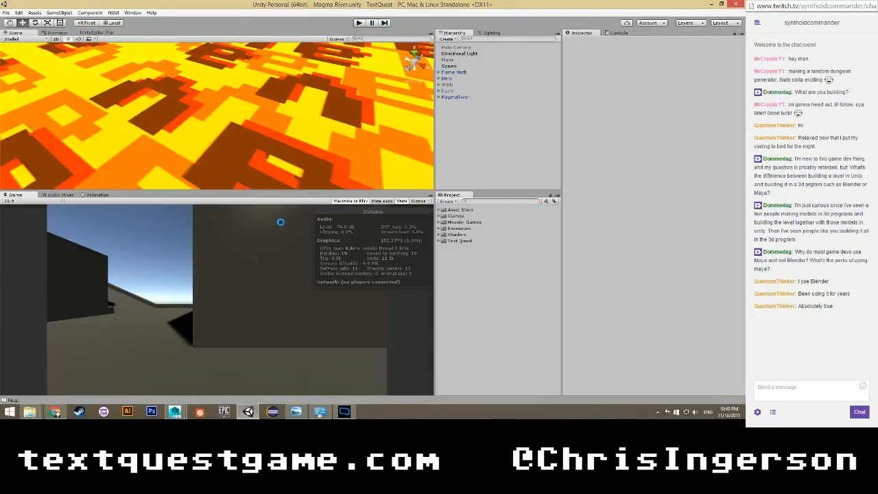
{"action": "scroll", "coordinate": [258, 150], "scroll_direction": "down", "scroll_amount": 5}
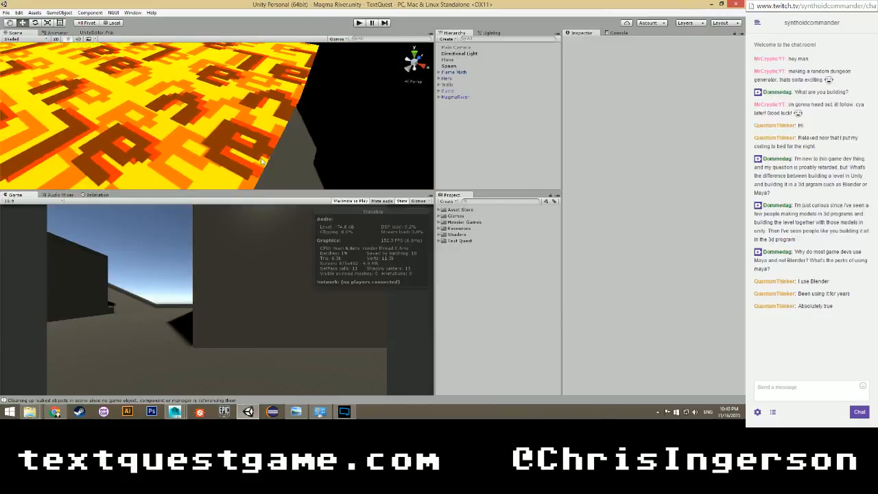
{"action": "scroll", "coordinate": [262, 145], "scroll_direction": "down", "scroll_amount": 8}
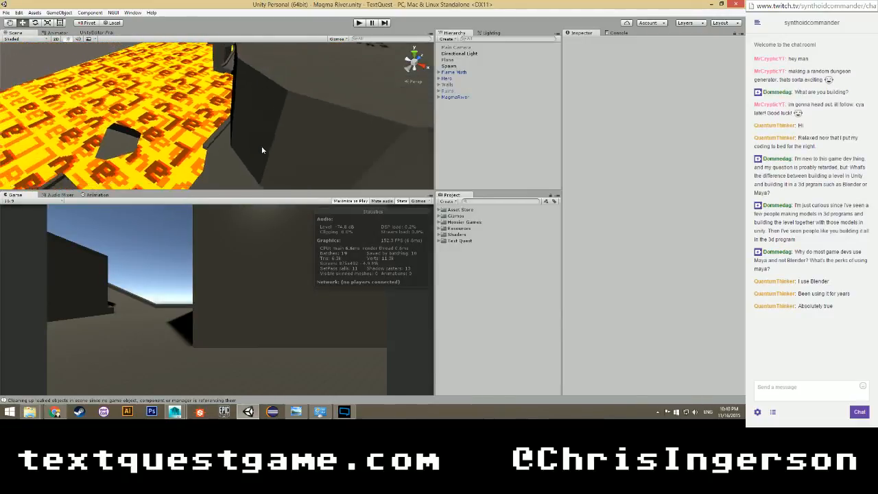
{"action": "scroll", "coordinate": [197, 140], "scroll_direction": "down", "scroll_amount": 8}
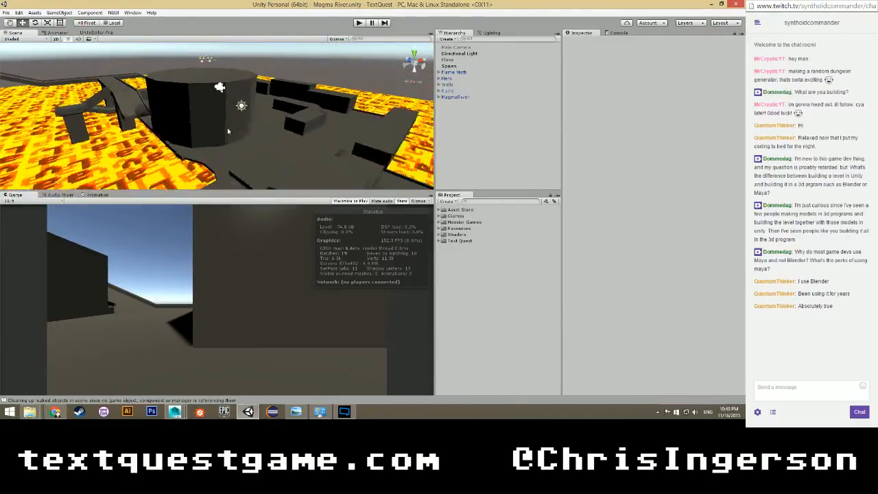
{"action": "right_click_drag", "start_coordinate": [180, 122], "coordinate": [372, 115]}
{"action": "left_click", "coordinate": [174, 124]}
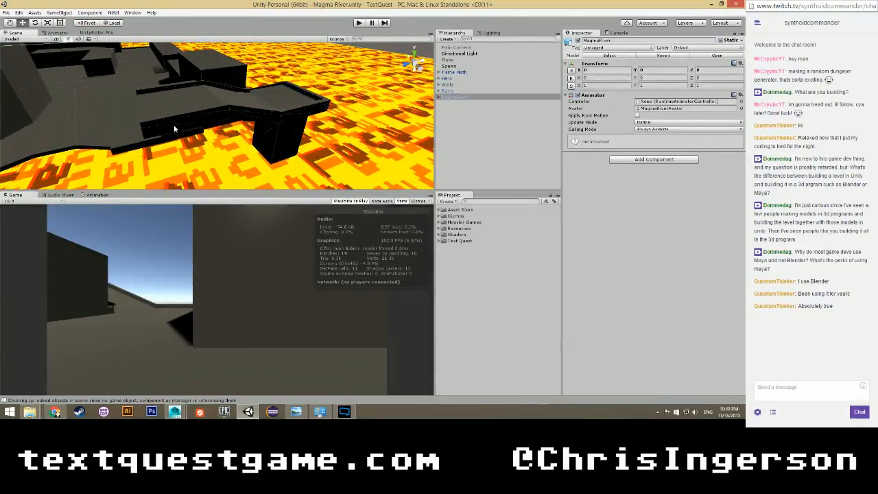
Switch to Maya LT and examine the lower end and railings of the MainOverlook ramp from several angles.
{"action": "mouse_move", "coordinate": [56, 413]}
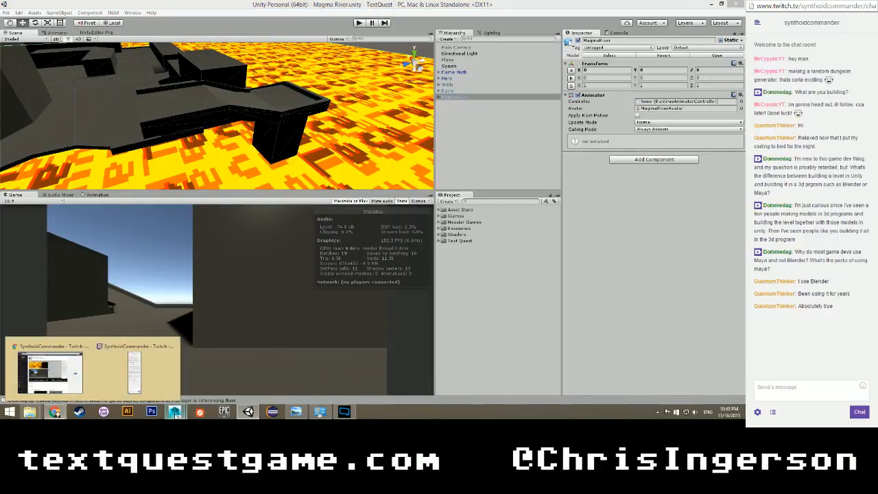
{"action": "left_click", "coordinate": [175, 412]}
{"action": "left_click_drag", "start_coordinate": [238, 276], "coordinate": [375, 139], "text": "alt"}
{"action": "scroll", "coordinate": [313, 147], "scroll_direction": "up", "scroll_amount": 3}
{"action": "middle_click_drag", "start_coordinate": [376, 139], "coordinate": [336, 157], "text": "alt"}
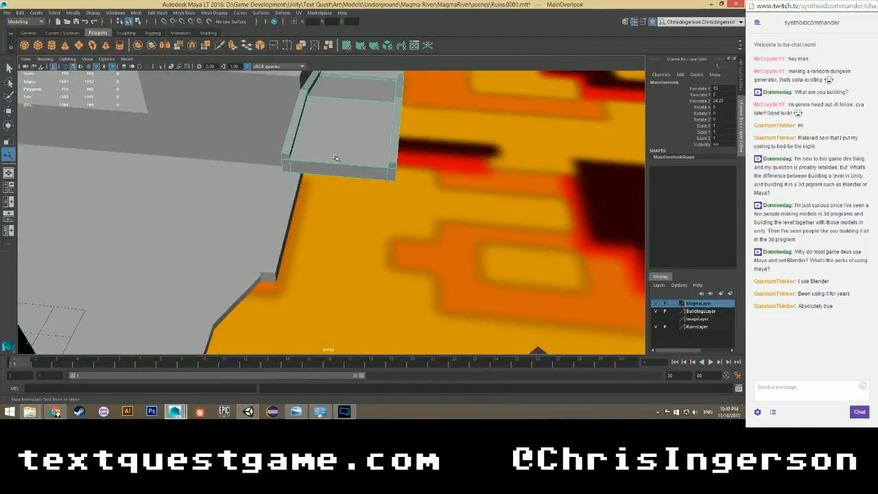
{"action": "scroll", "coordinate": [335, 158], "scroll_direction": "up", "scroll_amount": 2}
{"action": "middle_click_drag", "start_coordinate": [345, 129], "coordinate": [327, 163], "text": "alt"}
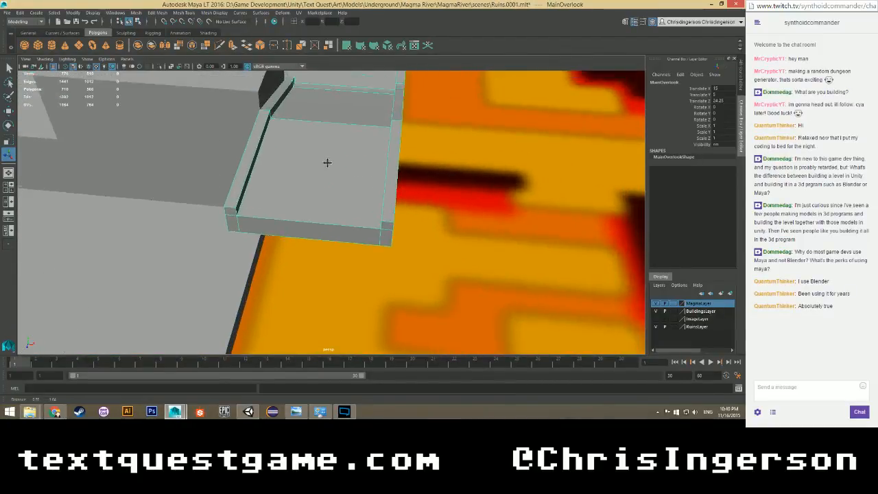
{"action": "scroll", "coordinate": [329, 166], "scroll_direction": "up", "scroll_amount": 2}
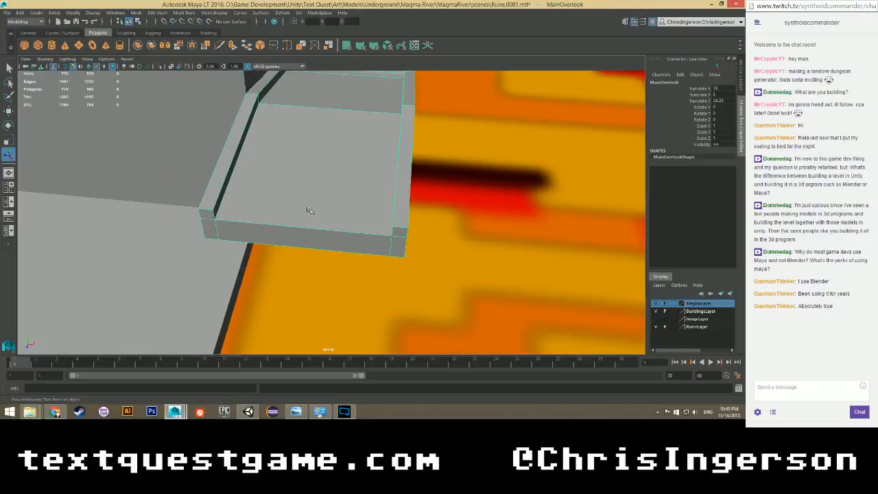
{"action": "scroll", "coordinate": [307, 210], "scroll_direction": "down", "scroll_amount": 2}
{"action": "left_click_drag", "start_coordinate": [294, 192], "coordinate": [203, 186], "text": "alt"}
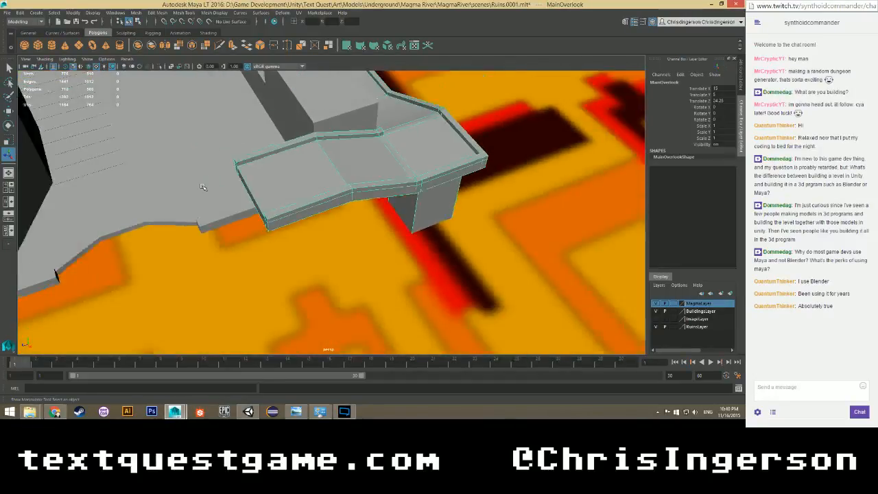
{"action": "scroll", "coordinate": [202, 187], "scroll_direction": "down", "scroll_amount": 4}
{"action": "middle_click_drag", "start_coordinate": [228, 228], "coordinate": [300, 256], "text": "alt"}
{"action": "scroll", "coordinate": [284, 249], "scroll_direction": "up", "scroll_amount": 1}
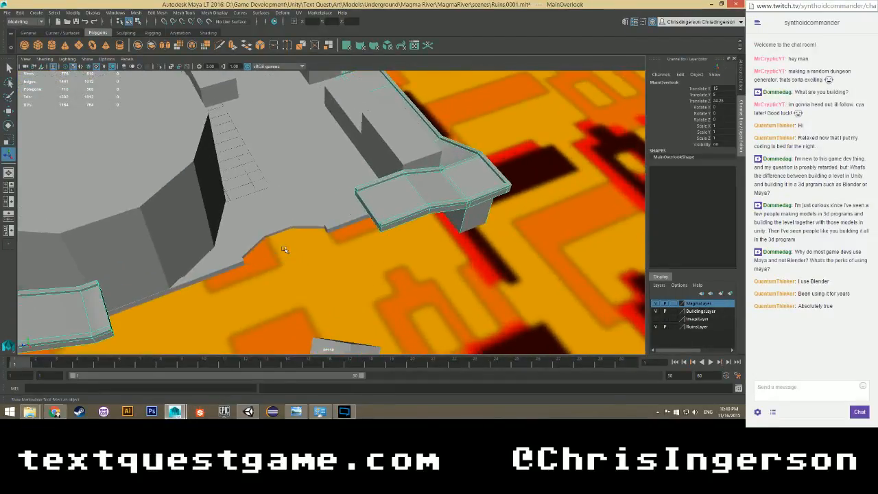
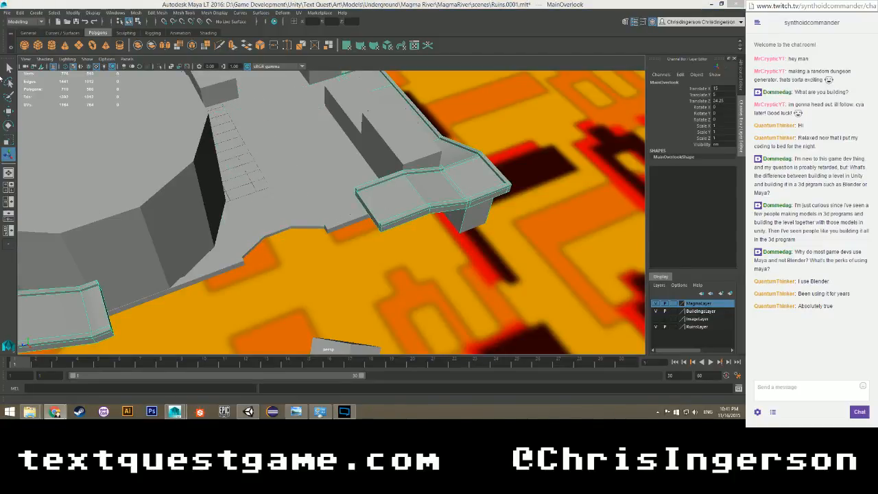
{"action": "scroll", "coordinate": [393, 204], "scroll_direction": "up", "scroll_amount": 3}
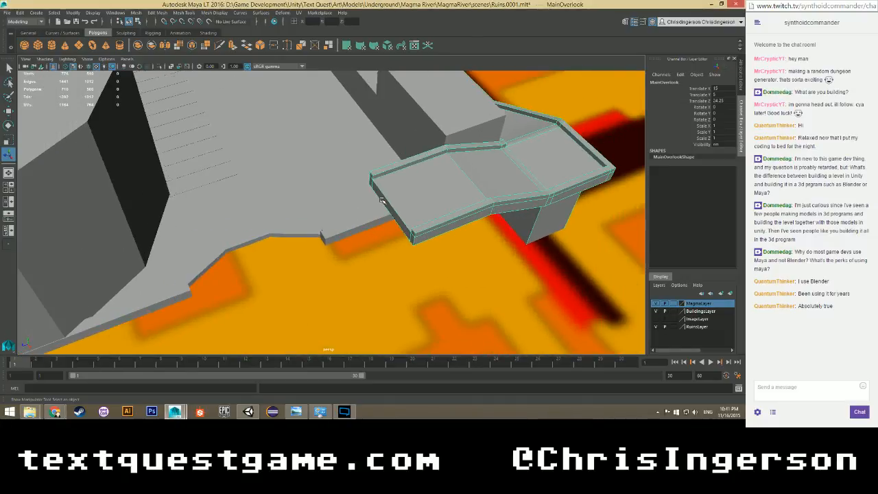
{"action": "scroll", "coordinate": [388, 191], "scroll_direction": "up", "scroll_amount": 5}
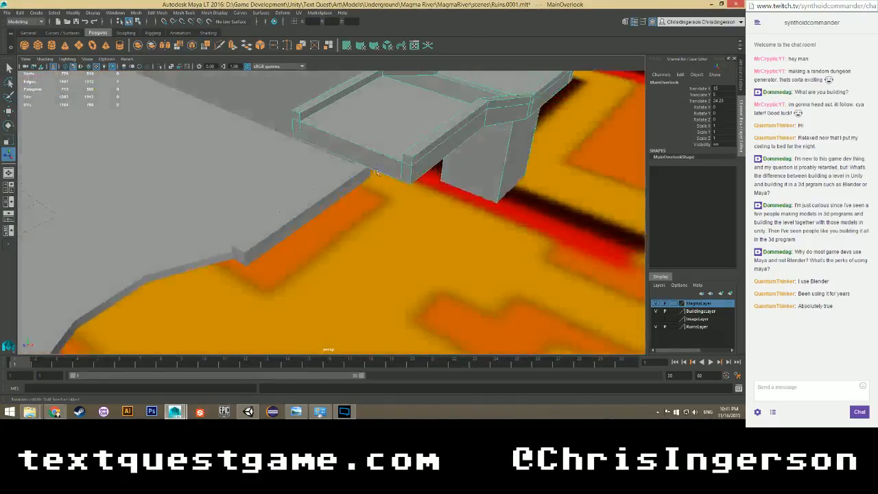
{"action": "left_click_drag", "start_coordinate": [375, 172], "coordinate": [376, 161], "text": "alt"}
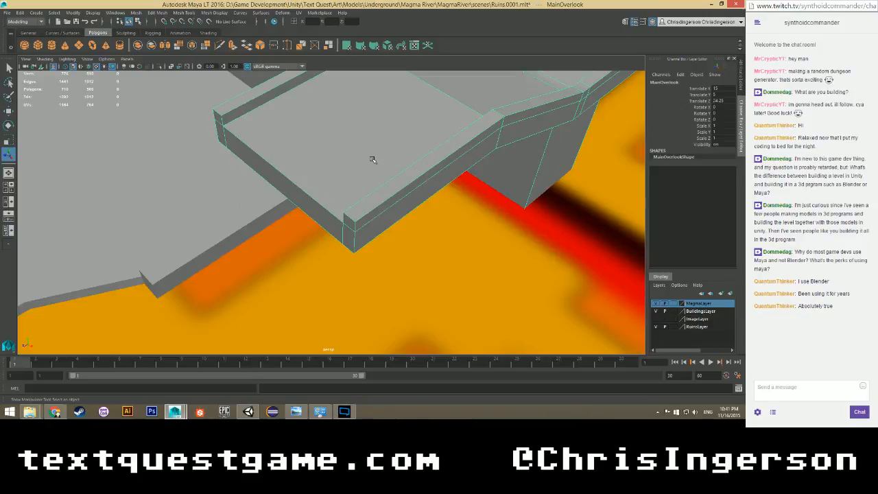
Add one division to each of the top, middle and bottom long edges on the outer side of the overlook's lower ramp section.
{"action": "left_click_drag", "start_coordinate": [375, 158], "coordinate": [318, 188], "text": "alt"}
{"action": "right_click_drag", "start_coordinate": [277, 160], "coordinate": [271, 140]}
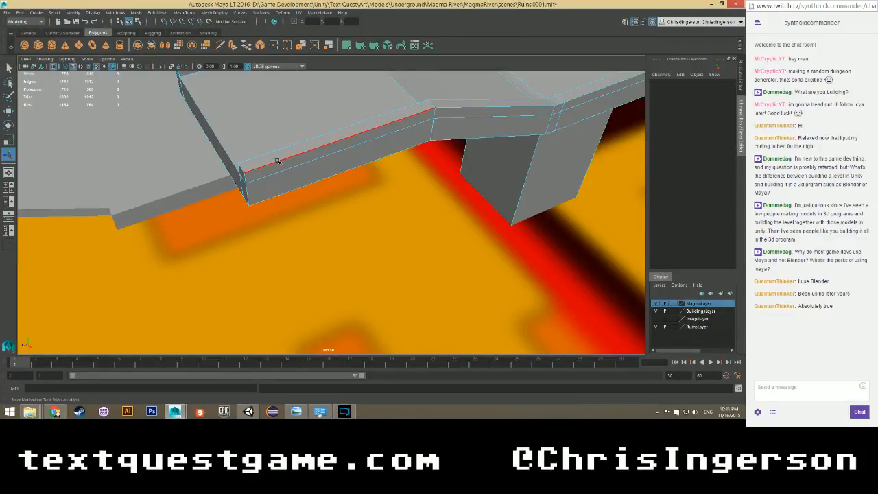
{"action": "right_click_drag", "start_coordinate": [277, 160], "coordinate": [251, 160]}
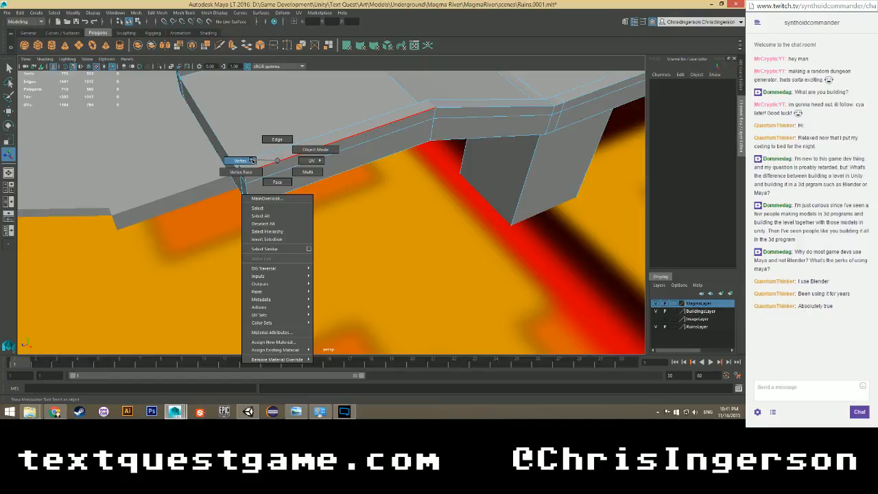
{"action": "right_click_drag", "start_coordinate": [251, 161], "coordinate": [291, 158]}
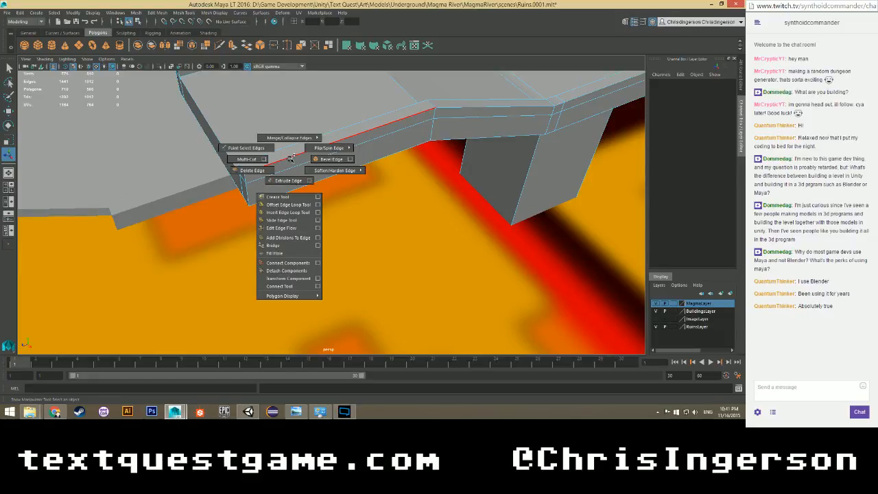
{"action": "right_click_drag", "start_coordinate": [291, 159], "coordinate": [285, 237], "text": "shift"}
{"action": "left_click", "coordinate": [290, 164]}
{"action": "right_click_drag", "start_coordinate": [291, 158], "coordinate": [289, 235], "text": "shift"}
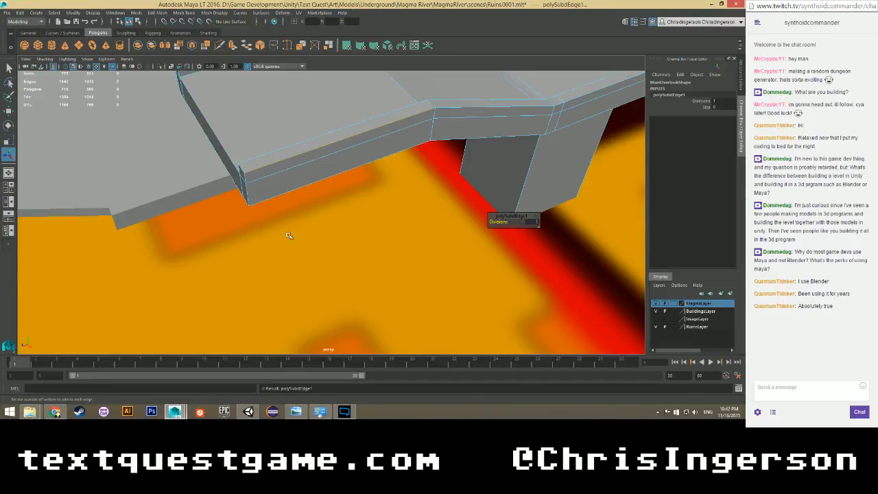
{"action": "left_click", "coordinate": [320, 159]}
{"action": "right_click_drag", "start_coordinate": [320, 159], "coordinate": [321, 234], "text": "shift"}
{"action": "left_click", "coordinate": [332, 186]}
{"action": "right_click_drag", "start_coordinate": [328, 177], "coordinate": [319, 254], "text": "shift"}
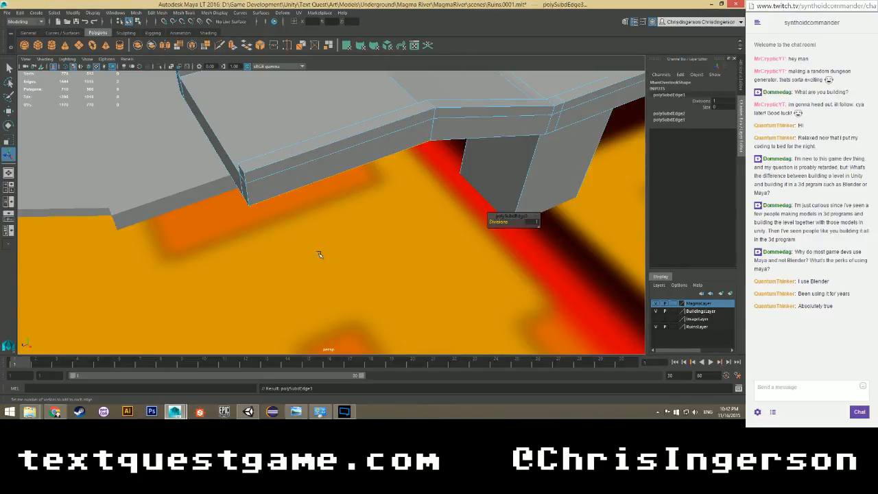
Try dividing the upper edge of the ramp's end face, and add one division to its lower edge.
{"action": "left_click_drag", "start_coordinate": [229, 160], "coordinate": [262, 164], "text": "alt"}
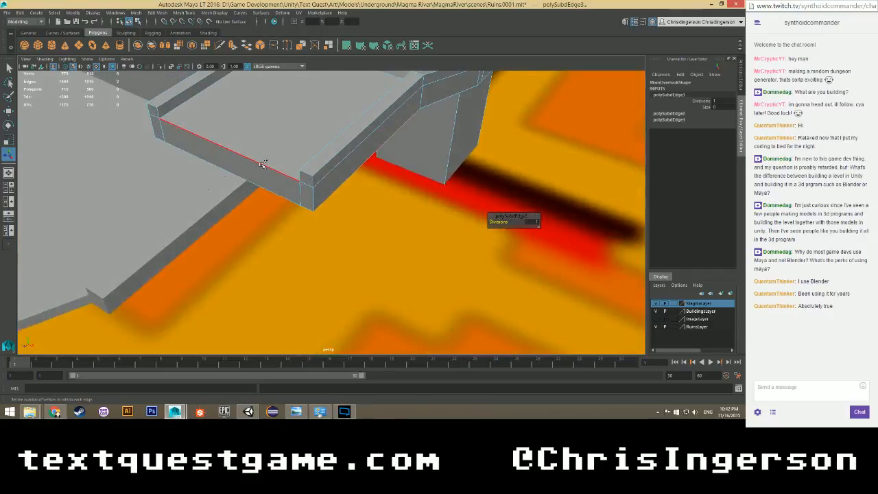
{"action": "right_click_drag", "start_coordinate": [261, 165], "coordinate": [265, 242], "text": "shift"}
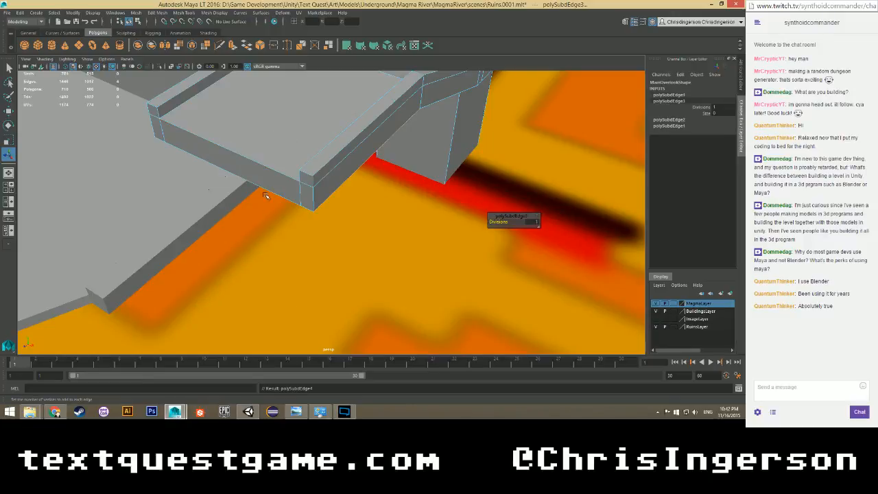
{"action": "left_click", "coordinate": [268, 191]}
{"action": "right_click_drag", "start_coordinate": [269, 190], "coordinate": [263, 268], "text": "shift"}
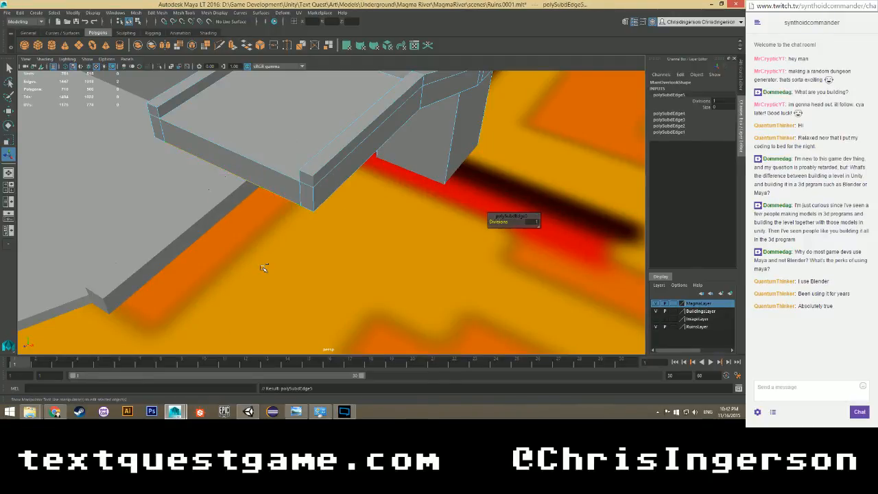
Add one division to the inner top edge and the inner bottom edge of the ramp's outer rail.
{"action": "left_click", "coordinate": [339, 137]}
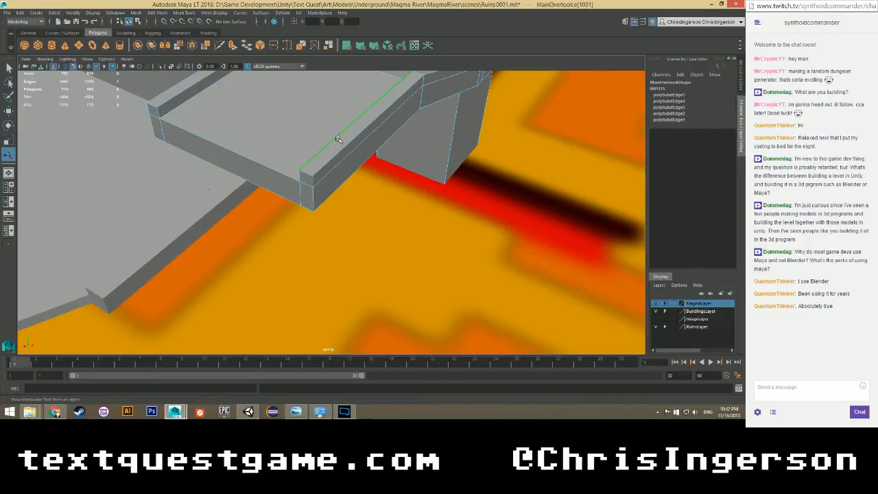
{"action": "right_click_drag", "start_coordinate": [339, 138], "coordinate": [334, 217], "text": "shift"}
{"action": "left_click_drag", "start_coordinate": [334, 217], "coordinate": [343, 151], "text": "alt"}
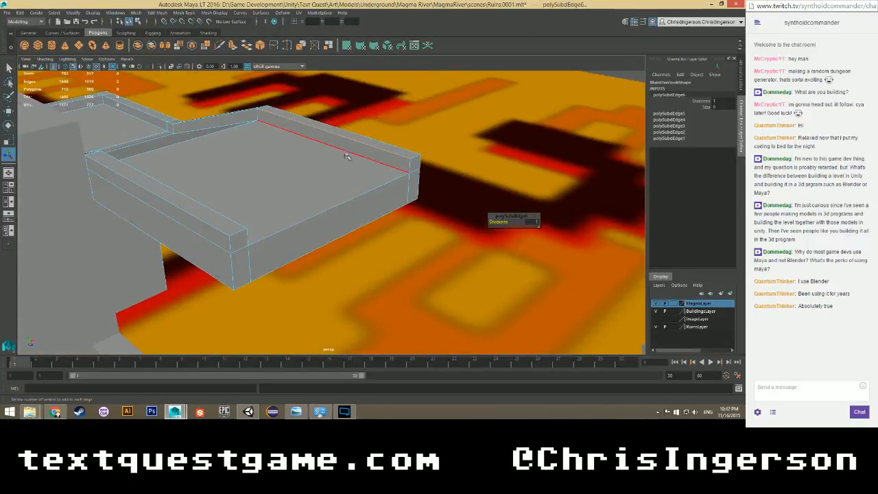
{"action": "left_click", "coordinate": [349, 152]}
{"action": "right_click_drag", "start_coordinate": [350, 152], "coordinate": [343, 231], "text": "shift"}
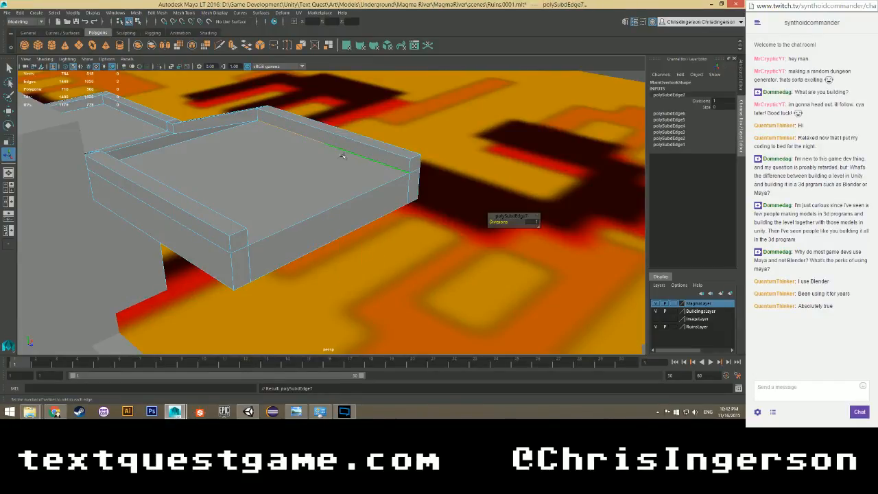
Connect the new midpoint vertices up the inner face and across the top of the ramp's outer rail.
{"action": "left_click_drag", "start_coordinate": [321, 141], "coordinate": [332, 142], "text": "alt"}
{"action": "right_click_drag", "start_coordinate": [325, 132], "coordinate": [296, 129]}
{"action": "left_click", "coordinate": [324, 131]}
{"action": "left_click", "coordinate": [326, 116], "text": "shift"}
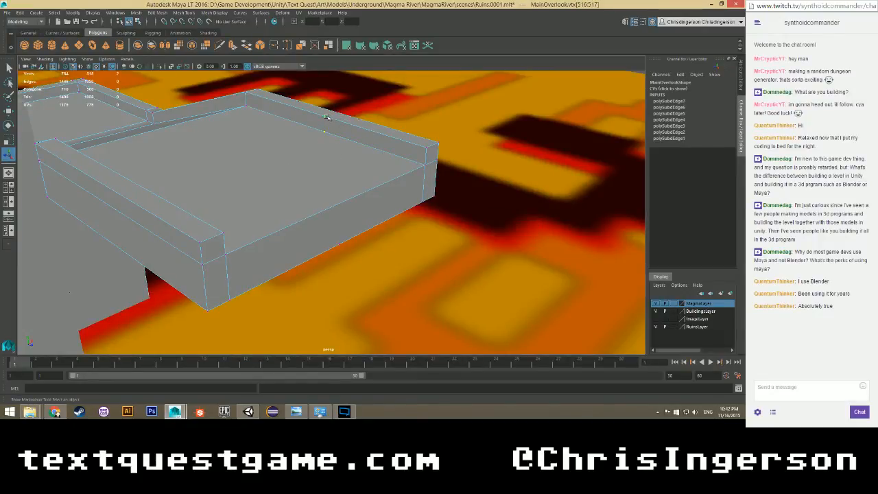
{"action": "key", "text": "g"}
{"action": "left_click", "coordinate": [326, 116]}
{"action": "left_click", "coordinate": [339, 113], "text": "shift"}
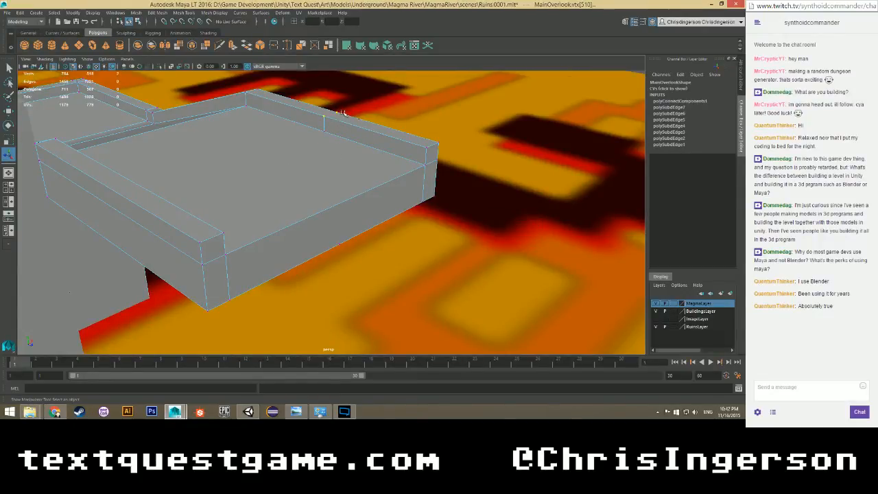
{"action": "key", "text": "g"}
Add one division to the upper edge of the ramp's end face.
{"action": "left_click", "coordinate": [325, 130]}
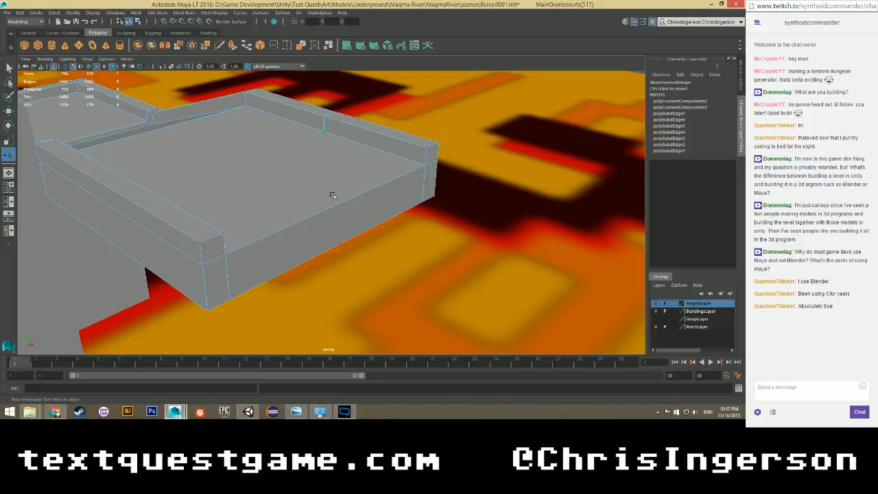
{"action": "mouse_move", "coordinate": [335, 203]}
{"action": "right_mouse_down"}
{"action": "mouse_move", "coordinate": [333, 183]}
{"action": "mouse_move", "coordinate": [334, 283]}
{"action": "mouse_move", "coordinate": [334, 205]}
{"action": "right_mouse_up"}
{"action": "left_click", "coordinate": [336, 205]}
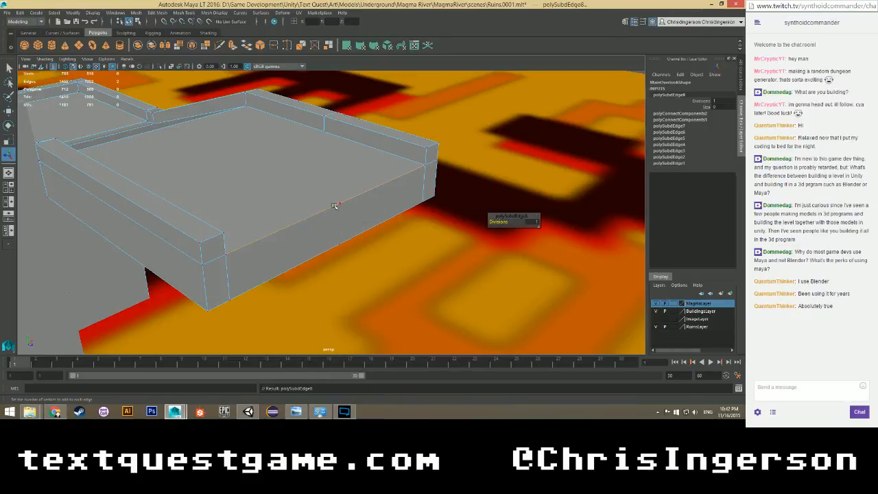
{"action": "left_click", "coordinate": [340, 241]}
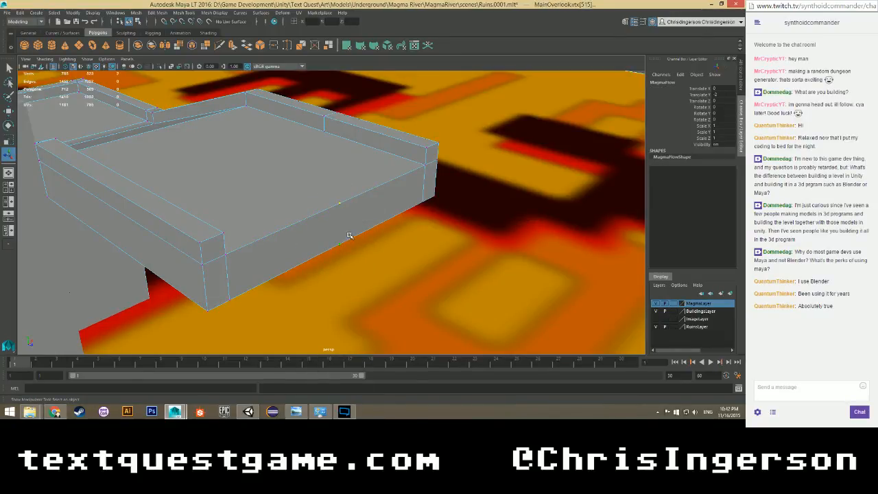
{"action": "right_click_drag", "start_coordinate": [341, 234], "coordinate": [338, 206], "text": "shift"}
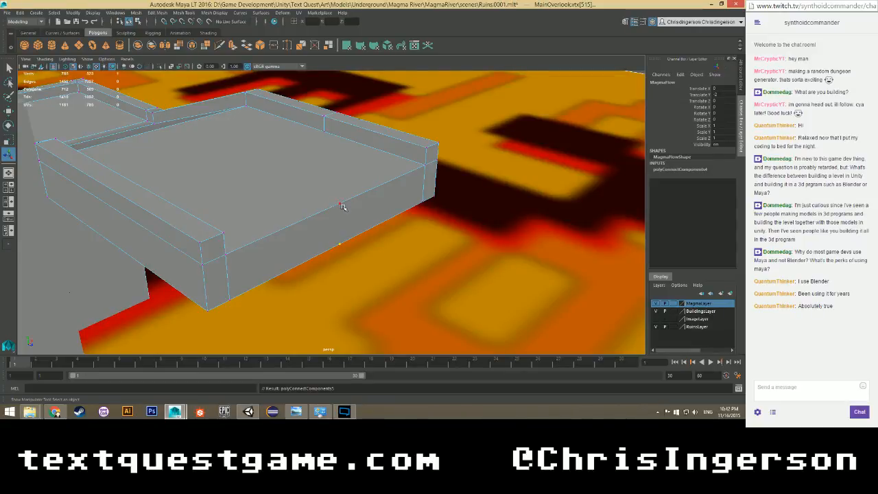
{"action": "key", "text": "ctrl+z"}
{"action": "key", "text": "ctrl+z"}
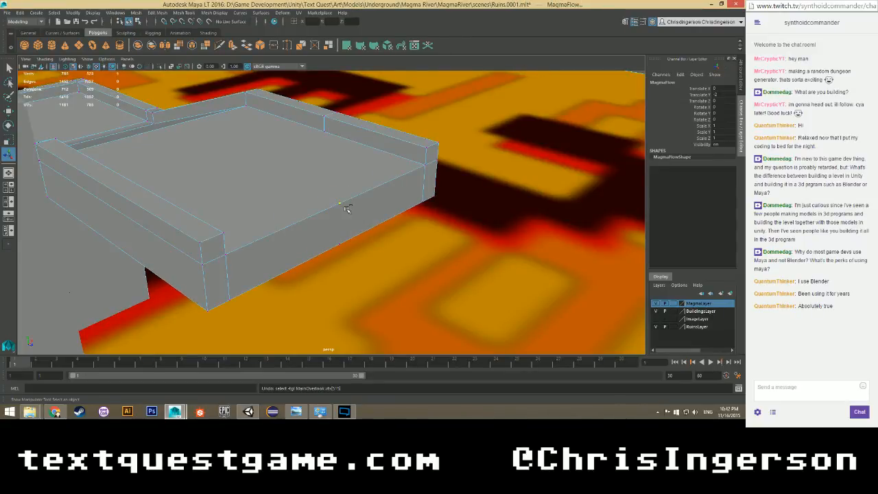
{"action": "key", "text": "ctrl+z"}
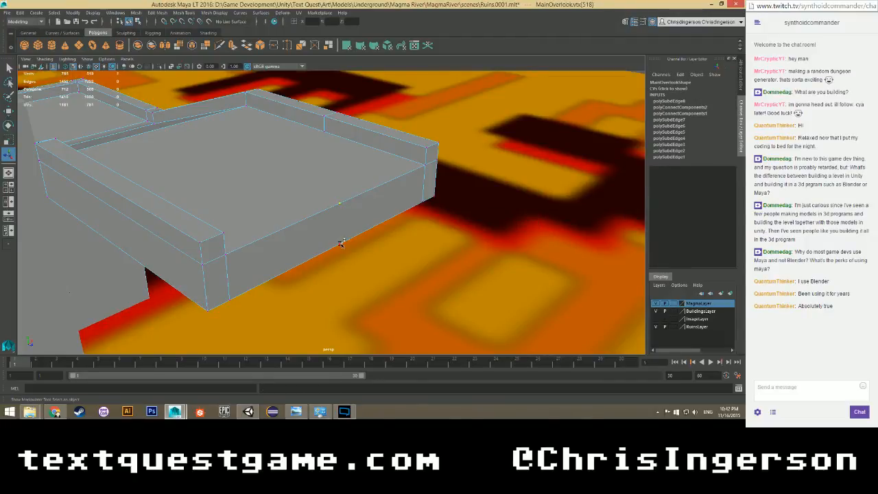
Connect the midpoints of the ramp end face's upper and lower edges, and connect the upper midpoint across the floor to the outer rail.
{"action": "key", "text": "ctrl+z"}
{"action": "key", "text": "shift+z"}
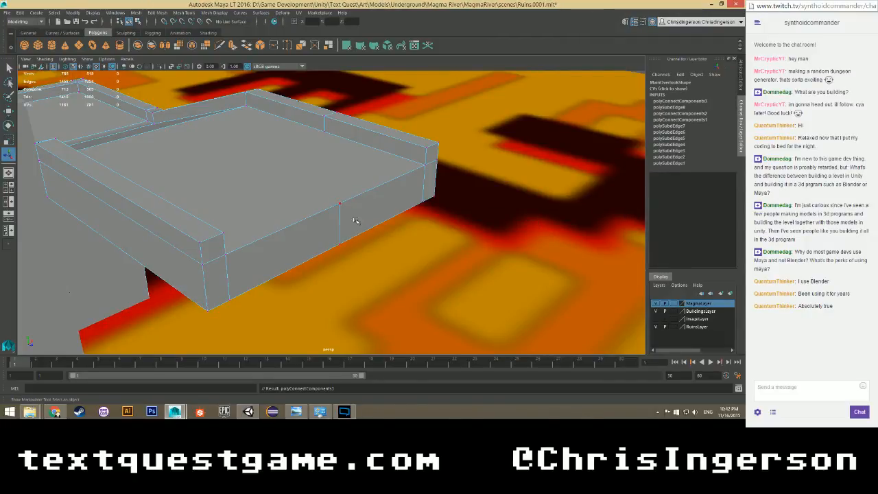
{"action": "left_click", "coordinate": [338, 204]}
{"action": "left_click", "coordinate": [325, 130], "text": "shift"}
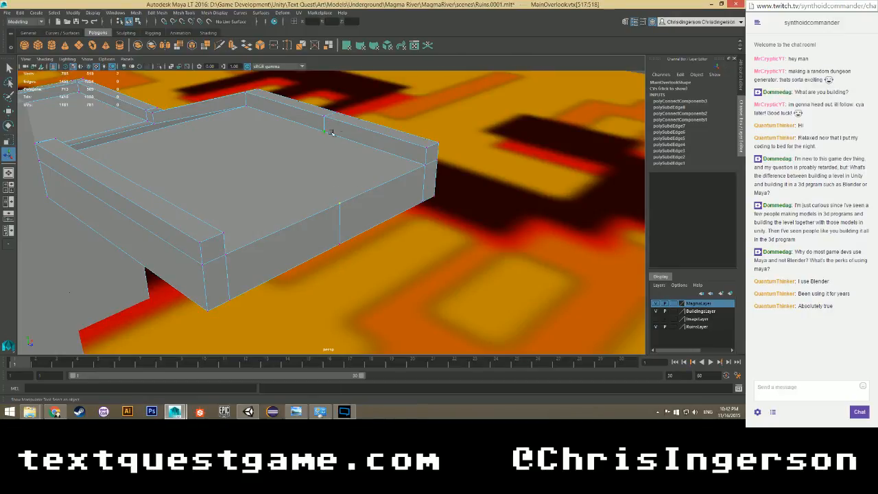
{"action": "key", "text": "shift+z"}
Delete the extra vertices along the lower outside edge of the ramp's outer rail.
{"action": "left_click_drag", "start_coordinate": [374, 158], "coordinate": [267, 130], "text": "alt"}
{"action": "scroll", "coordinate": [293, 133], "scroll_direction": "up", "scroll_amount": 4}
{"action": "scroll", "coordinate": [291, 129], "scroll_direction": "down", "scroll_amount": 2}
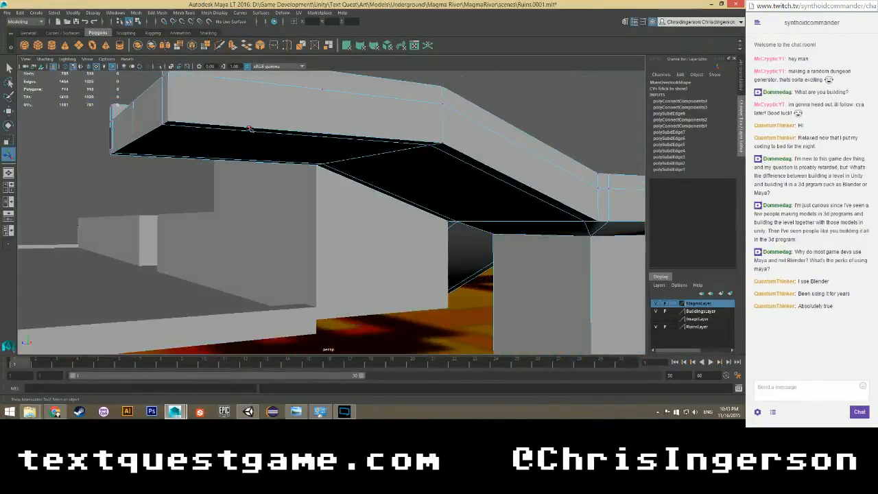
{"action": "key", "text": "Delete"}
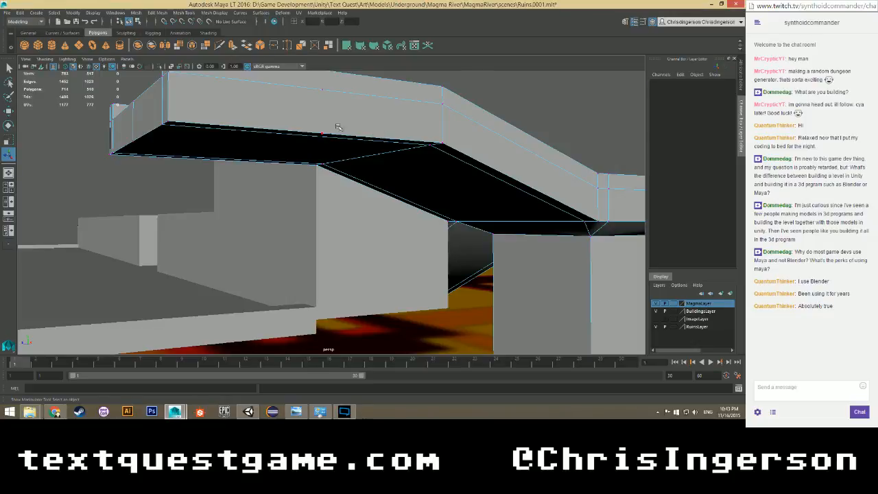
{"action": "left_click_drag", "start_coordinate": [329, 110], "coordinate": [327, 122], "text": "alt"}
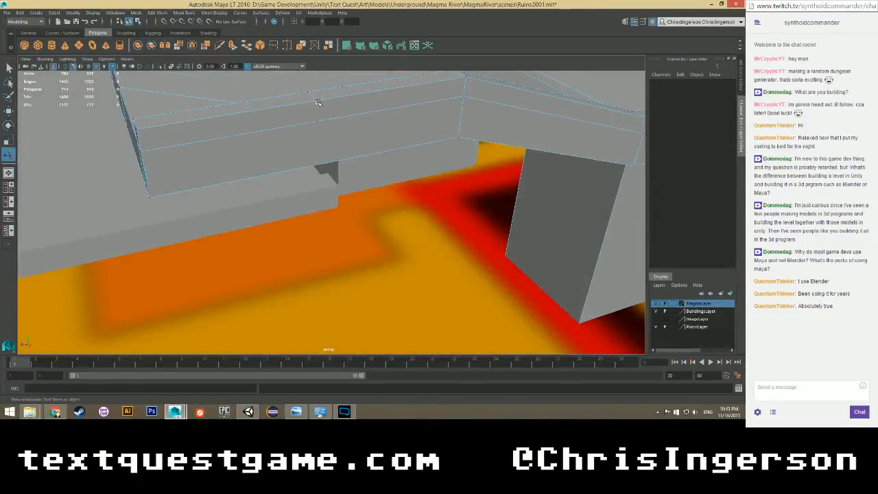
Connect the midpoint vertices down the outside face of the ramp's outer rail to its lower edge.
{"action": "left_click", "coordinate": [317, 102]}
{"action": "left_click", "coordinate": [319, 120], "text": "shift"}
{"action": "key", "text": "g"}
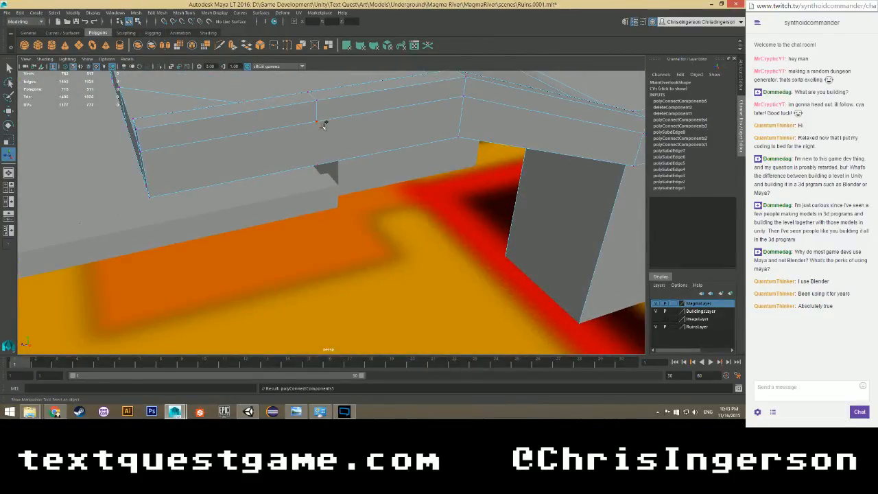
{"action": "left_click", "coordinate": [318, 122]}
{"action": "left_click", "coordinate": [319, 163], "text": "shift"}
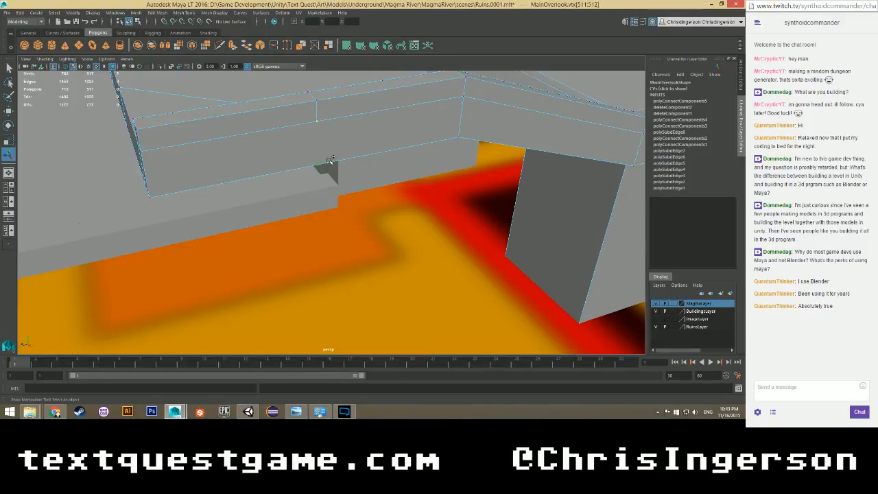
{"action": "key", "text": "g"}
Add one division to the underside edge beneath the outer rail, and connect its midpoint to the outside edge and the end face's lower midpoint.
{"action": "left_click_drag", "start_coordinate": [330, 160], "coordinate": [270, 125], "text": "alt"}
{"action": "scroll", "coordinate": [271, 128], "scroll_direction": "up", "scroll_amount": 1}
{"action": "middle_click_drag", "start_coordinate": [270, 129], "coordinate": [275, 159], "text": "alt"}
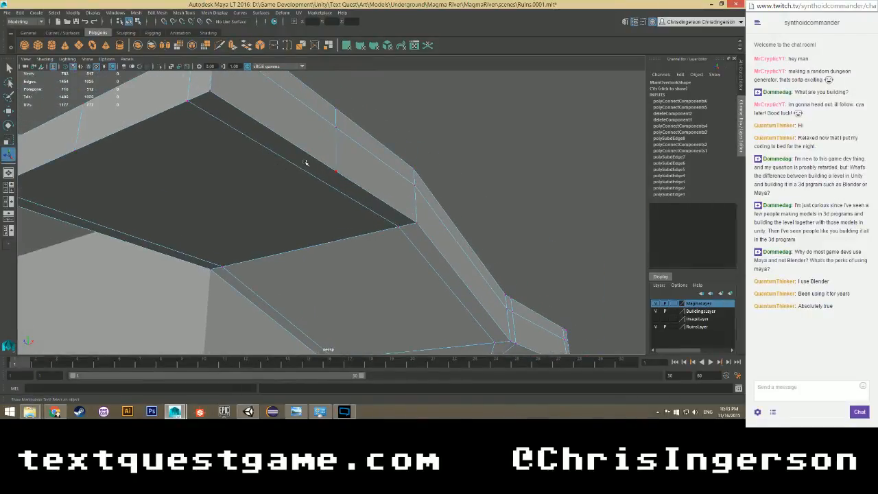
{"action": "left_click", "coordinate": [297, 166]}
{"action": "right_click_drag", "start_coordinate": [298, 166], "coordinate": [294, 245], "text": "shift"}
{"action": "right_click_drag", "start_coordinate": [295, 168], "coordinate": [344, 187], "text": "shift"}
{"action": "left_click", "coordinate": [332, 177]}
{"action": "left_click", "coordinate": [317, 178]}
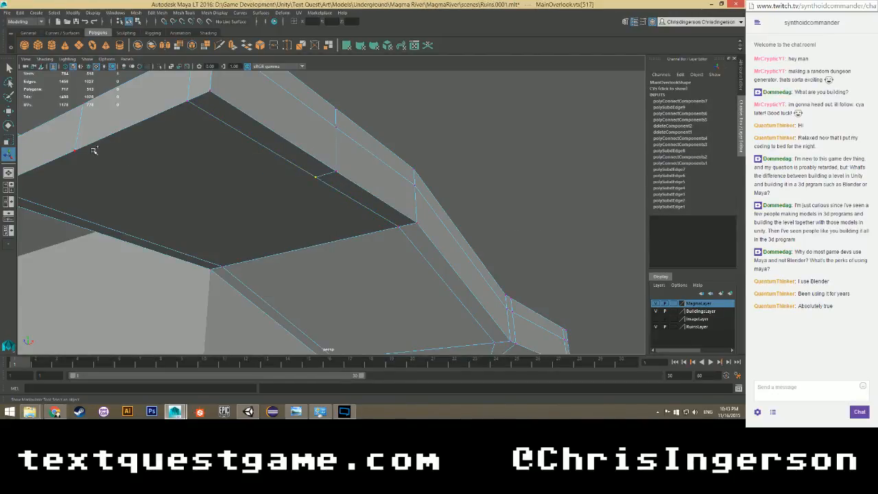
{"action": "key", "text": "g"}
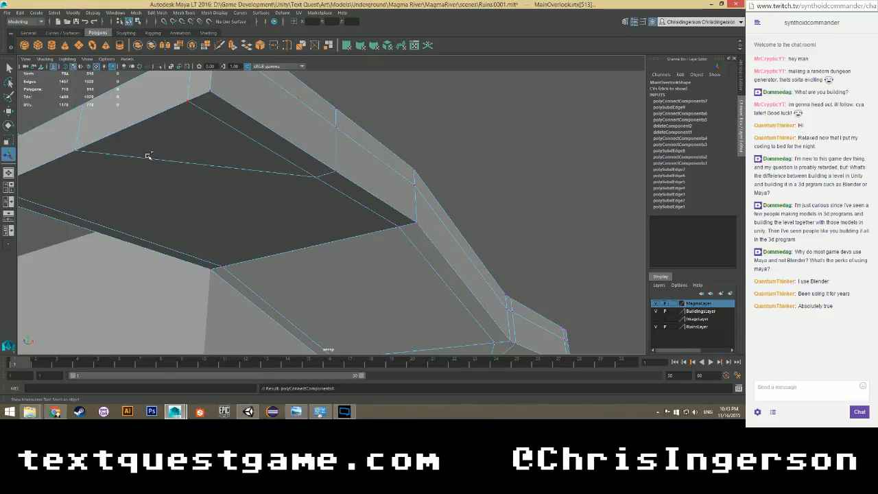
Switch to face selection and try removing faces from the ramp's underside.
{"action": "scroll", "coordinate": [227, 152], "scroll_direction": "down", "scroll_amount": 5}
{"action": "left_click_drag", "start_coordinate": [227, 152], "coordinate": [194, 183], "text": "alt"}
{"action": "right_click_drag", "start_coordinate": [196, 147], "coordinate": [213, 177]}
{"action": "left_click", "coordinate": [213, 177]}
{"action": "key", "text": "f"}
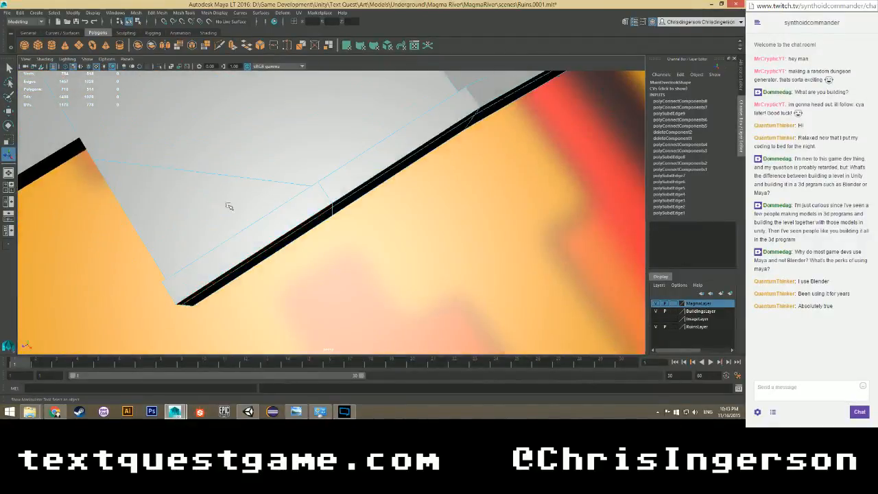
{"action": "left_click", "coordinate": [246, 302]}
{"action": "scroll", "coordinate": [245, 301], "scroll_direction": "down", "scroll_amount": 6}
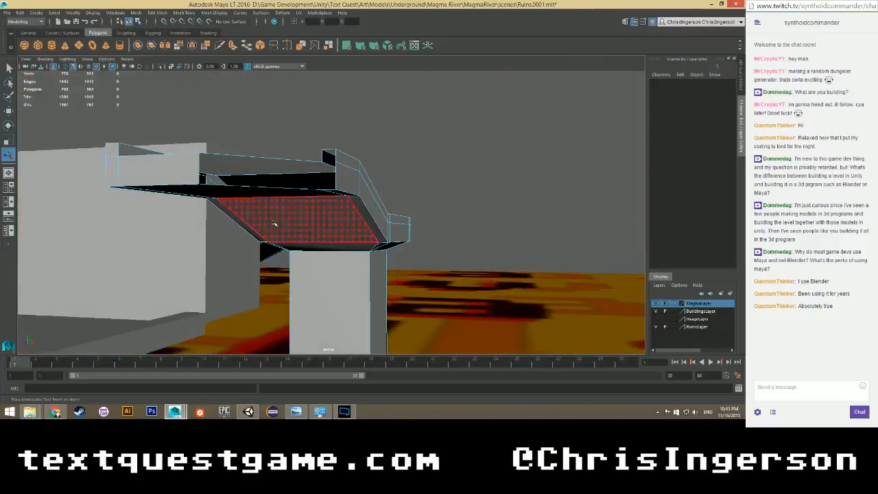
{"action": "mouse_move", "coordinate": [274, 224]}
{"action": "left_mouse_down", "text": "alt"}
{"action": "mouse_move", "coordinate": [273, 235]}
{"action": "mouse_move", "coordinate": [298, 247]}
{"action": "mouse_move", "coordinate": [223, 233]}
{"action": "mouse_move", "coordinate": [302, 216]}
{"action": "mouse_move", "coordinate": [269, 217]}
{"action": "left_mouse_up", "text": "alt"}
Undo the underside edits, the outer rail's outside connections and vertex deletions, and the floor and end face connections.
{"action": "key", "text": "ctrl+z"}
{"action": "key", "text": "ctrl+z"}
{"action": "key", "text": "ctrl+z"}
{"action": "key", "text": "ctrl+z"}
{"action": "key", "text": "ctrl+z"}
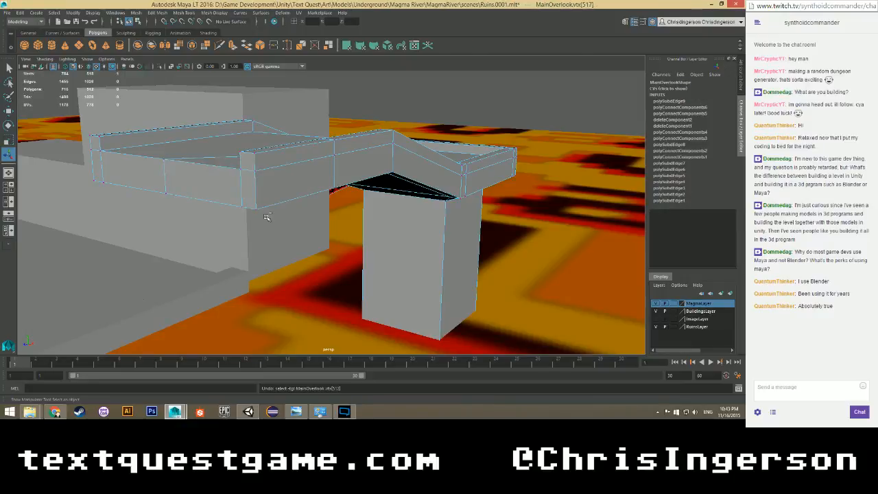
{"action": "key", "text": "ctrl+z"}
{"action": "key", "text": "ctrl+z"}
{"action": "key", "text": "ctrl+z"}
{"action": "key", "text": "ctrl+z"}
{"action": "key", "text": "ctrl+z"}
{"action": "key", "text": "ctrl+z"}
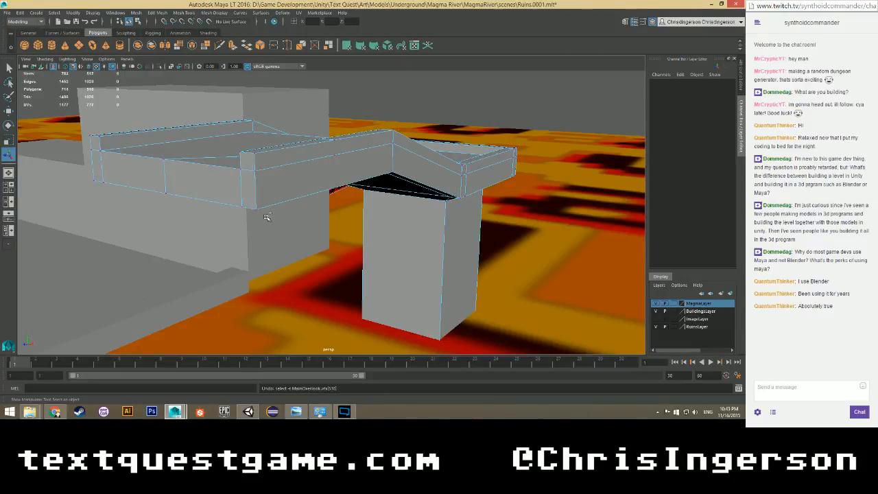
{"action": "key", "text": "ctrl+z"}
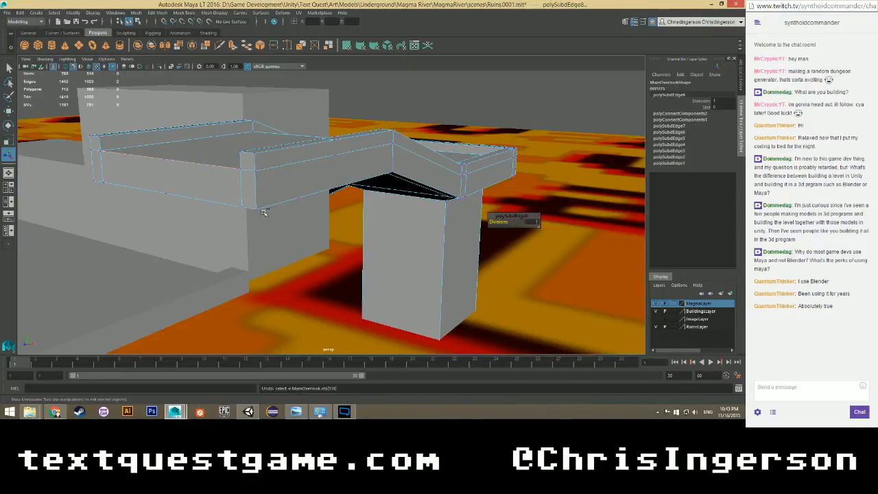
Undo the division of the end face's upper edge and the earlier outer rail connections and edge divisions.
{"action": "key", "text": "ctrl+z"}
{"action": "key", "text": "ctrl+z"}
{"action": "key", "text": "ctrl+z"}
{"action": "key", "text": "ctrl+z"}
{"action": "key", "text": "ctrl+z"}
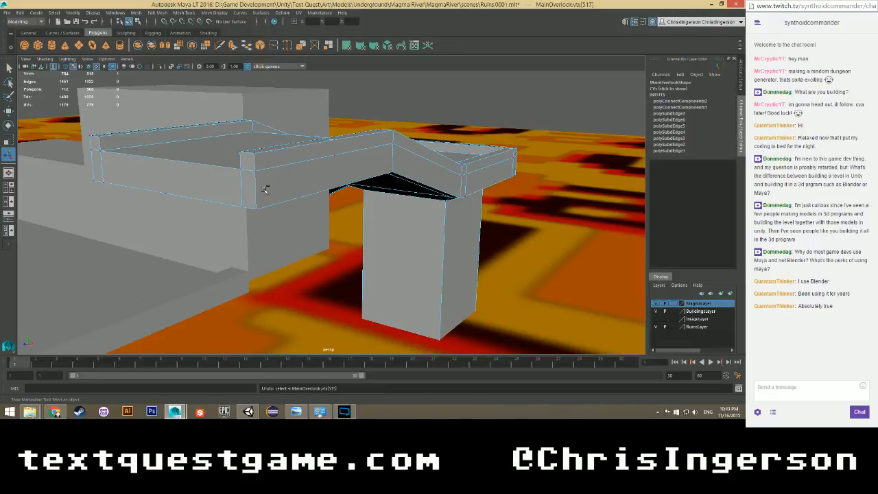
{"action": "key", "text": "ctrl+z"}
{"action": "key", "text": "ctrl+z"}
{"action": "key", "text": "ctrl+z"}
{"action": "key", "text": "ctrl+z"}
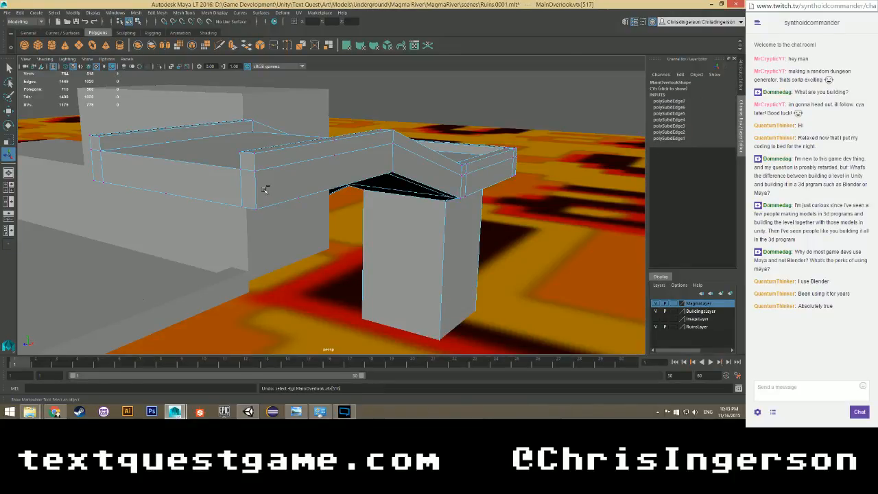
{"action": "key", "text": "ctrl+z"}
Delete the leftover midpoint vertices from the top and lower outside edges of the ramp's outer rail.
{"action": "left_click_drag", "start_coordinate": [273, 188], "coordinate": [328, 157], "text": "alt"}
{"action": "mouse_move", "coordinate": [328, 158]}
{"action": "right_mouse_down"}
{"action": "mouse_move", "coordinate": [322, 147]}
{"action": "mouse_move", "coordinate": [334, 151]}
{"action": "right_mouse_up"}
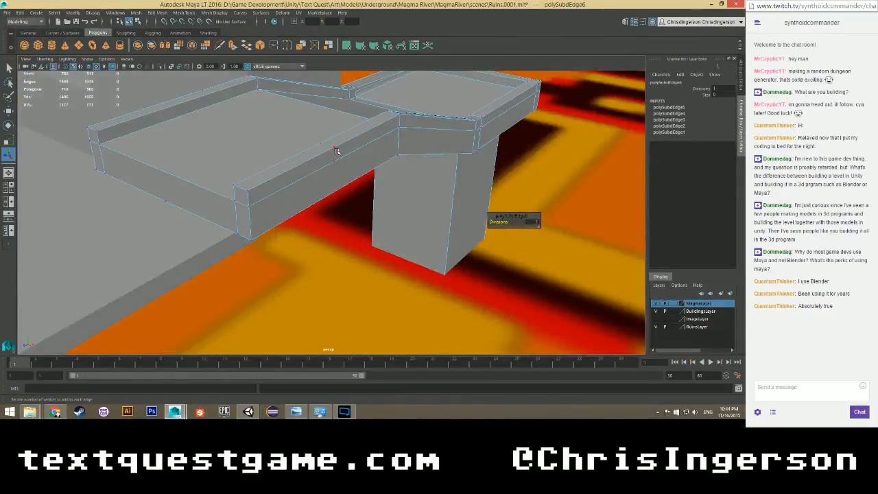
{"action": "left_click", "coordinate": [334, 150]}
{"action": "key", "text": "f"}
{"action": "left_click_drag", "start_coordinate": [351, 177], "coordinate": [319, 171], "text": "alt"}
{"action": "left_click", "coordinate": [344, 228]}
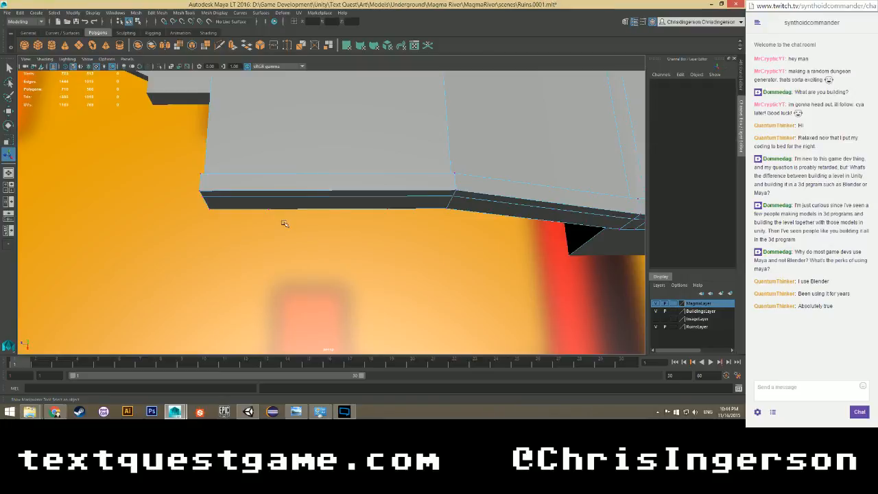
{"action": "mouse_move", "coordinate": [284, 221]}
{"action": "left_mouse_down", "text": "alt"}
{"action": "mouse_move", "coordinate": [274, 215]}
{"action": "mouse_move", "coordinate": [283, 205]}
{"action": "left_mouse_up", "text": "alt"}
{"action": "left_click", "coordinate": [282, 204]}
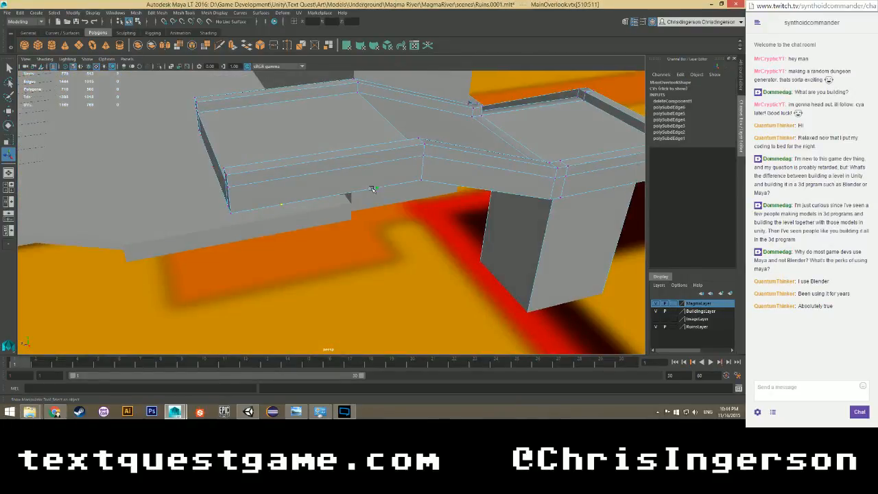
{"action": "left_click", "coordinate": [371, 188]}
{"action": "left_click_drag", "start_coordinate": [371, 189], "coordinate": [388, 188], "text": "alt"}
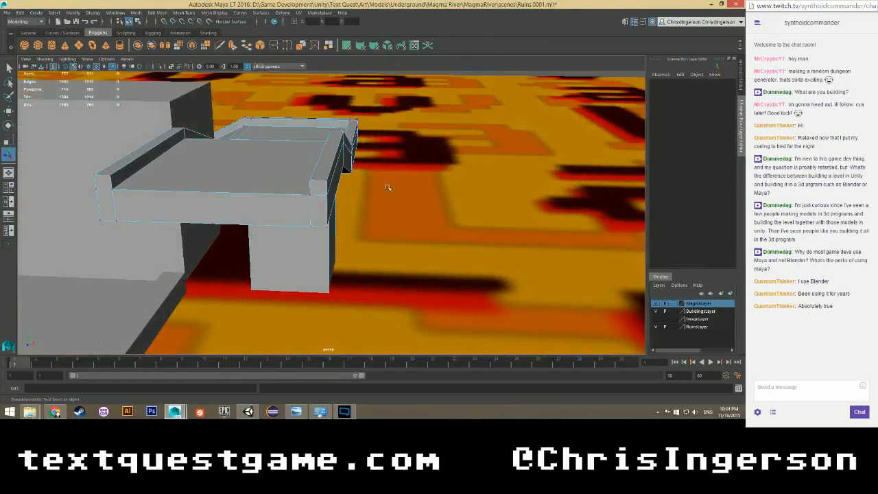
Delete the midpoint vertex from the lower edge of the ramp's end face.
{"action": "left_click", "coordinate": [211, 221]}
{"action": "left_click", "coordinate": [204, 209]}
{"action": "left_click_drag", "start_coordinate": [205, 209], "coordinate": [268, 194], "text": "alt"}
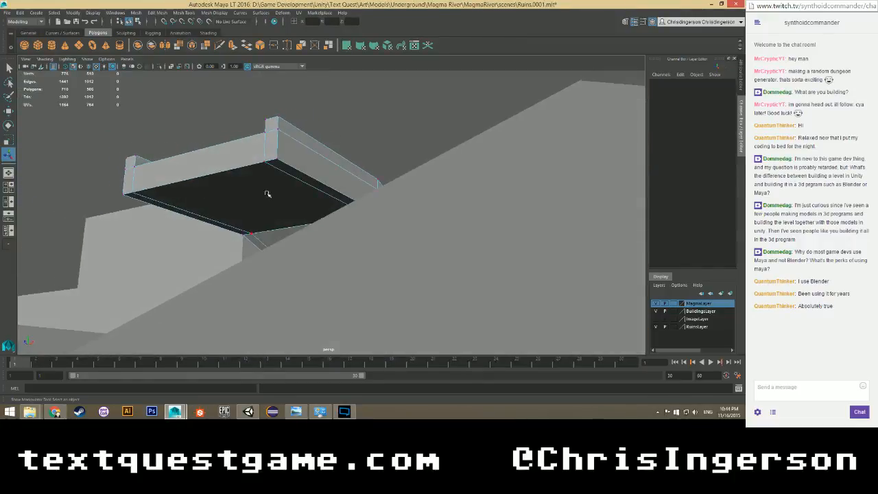
Hide the MagmaLayer and save the scene.
{"action": "left_click_drag", "start_coordinate": [260, 244], "coordinate": [299, 268], "text": "alt"}
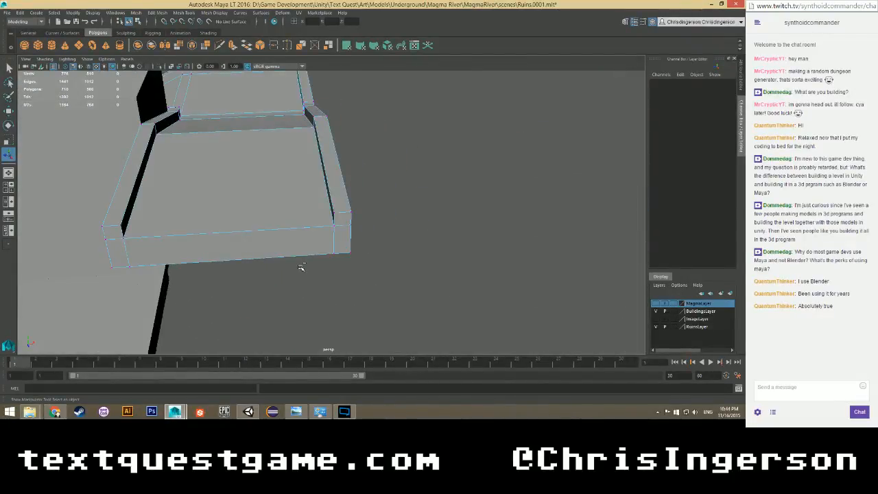
{"action": "key", "text": "ctrl+s"}
Add one division to the upper edge and one to the lower edge of the ramp's end face.
{"action": "right_click_drag", "start_coordinate": [238, 234], "coordinate": [232, 200]}
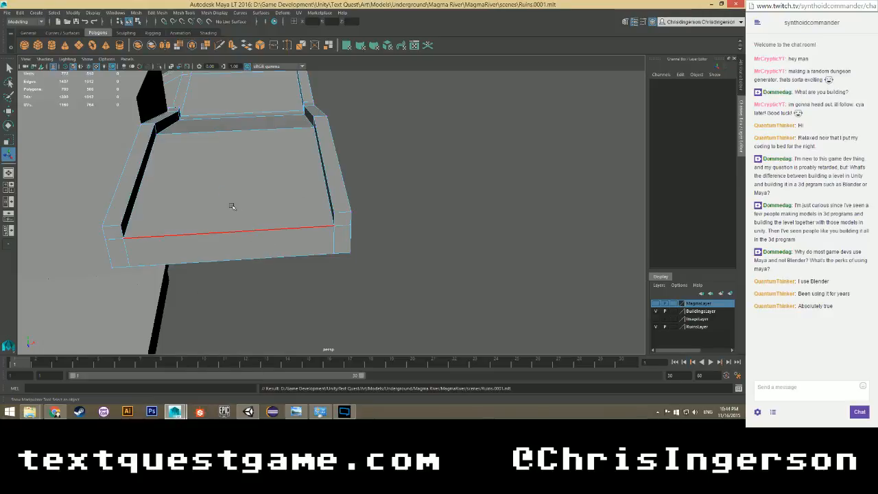
{"action": "left_click", "coordinate": [236, 254]}
{"action": "right_click_drag", "start_coordinate": [234, 231], "coordinate": [228, 307], "text": "shift"}
{"action": "left_click", "coordinate": [236, 260]}
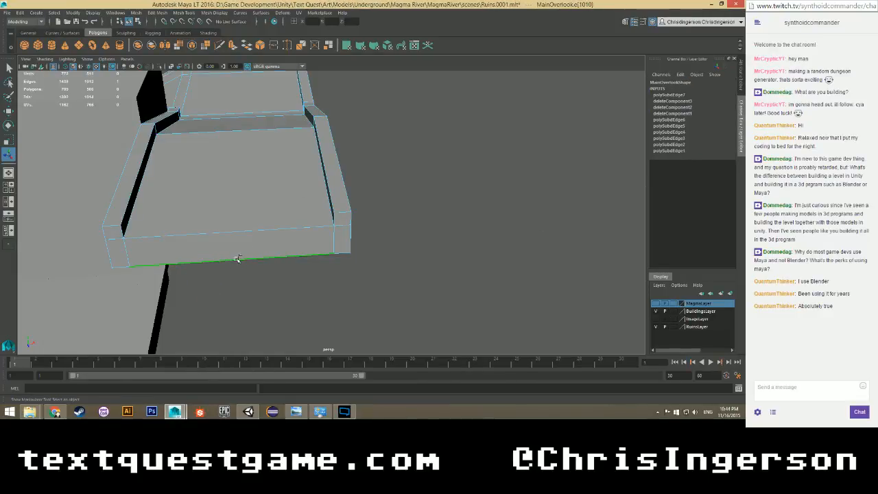
{"action": "right_click_drag", "start_coordinate": [236, 259], "coordinate": [233, 336], "text": "shift"}
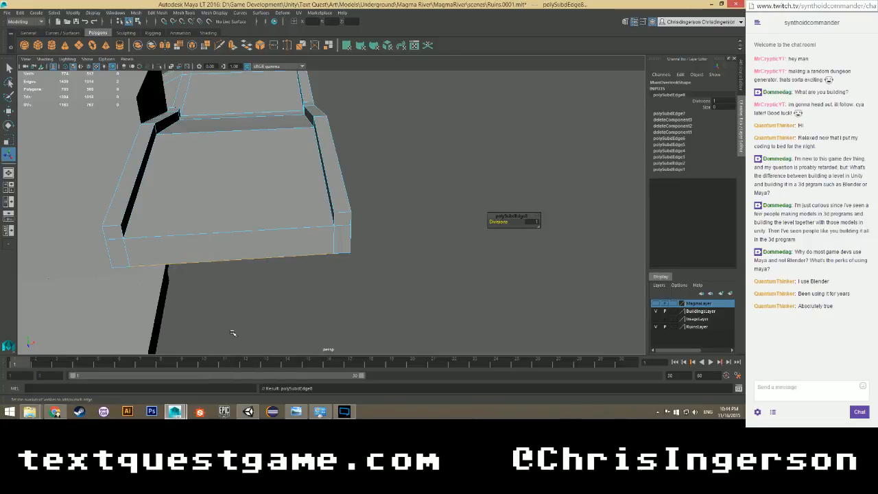
Add one division to the lengthwise edges of the ramp rail beside the wall, including those on the underside.
{"action": "left_click_drag", "start_coordinate": [138, 258], "coordinate": [140, 206], "text": "alt"}
{"action": "left_click", "coordinate": [136, 181]}
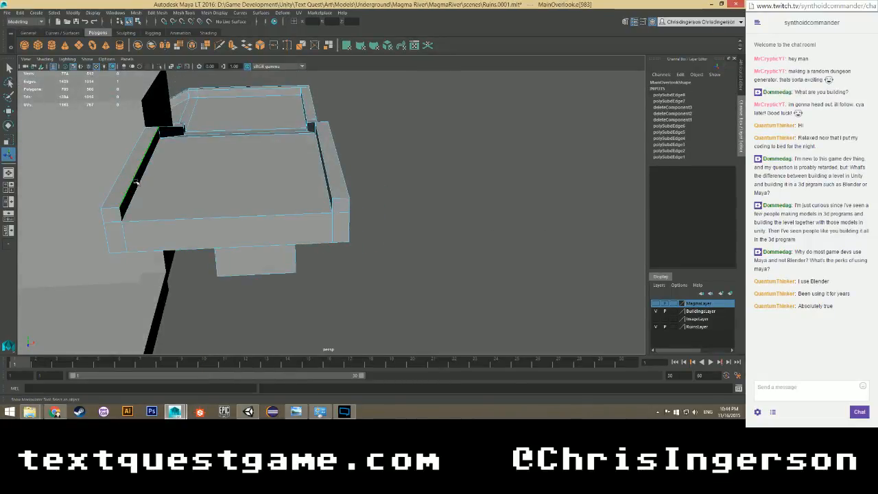
{"action": "right_click_drag", "start_coordinate": [140, 182], "coordinate": [139, 258], "text": "shift"}
{"action": "left_click_drag", "start_coordinate": [138, 258], "coordinate": [190, 192], "text": "alt"}
{"action": "left_click", "coordinate": [190, 194]}
{"action": "left_click_drag", "start_coordinate": [193, 243], "coordinate": [186, 220], "text": "alt"}
{"action": "right_click", "coordinate": [159, 179], "text": "shift"}
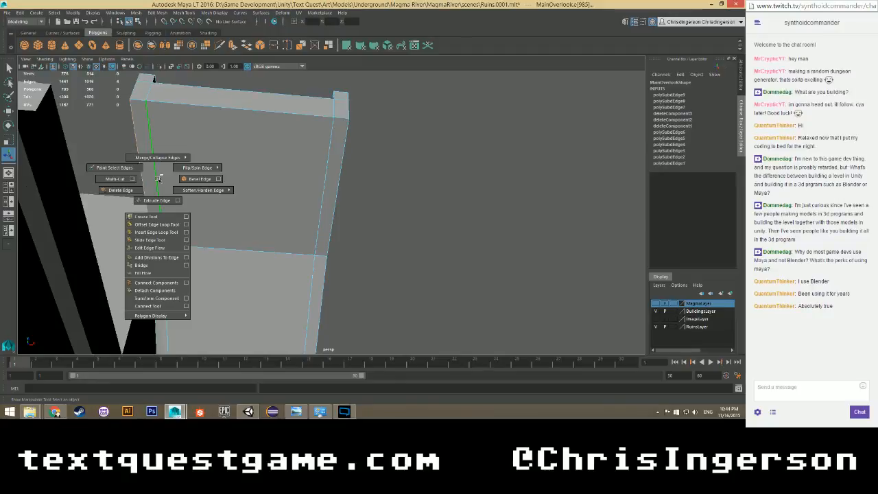
{"action": "left_click", "coordinate": [156, 257]}
{"action": "left_click_drag", "start_coordinate": [168, 235], "coordinate": [191, 180], "text": "alt"}
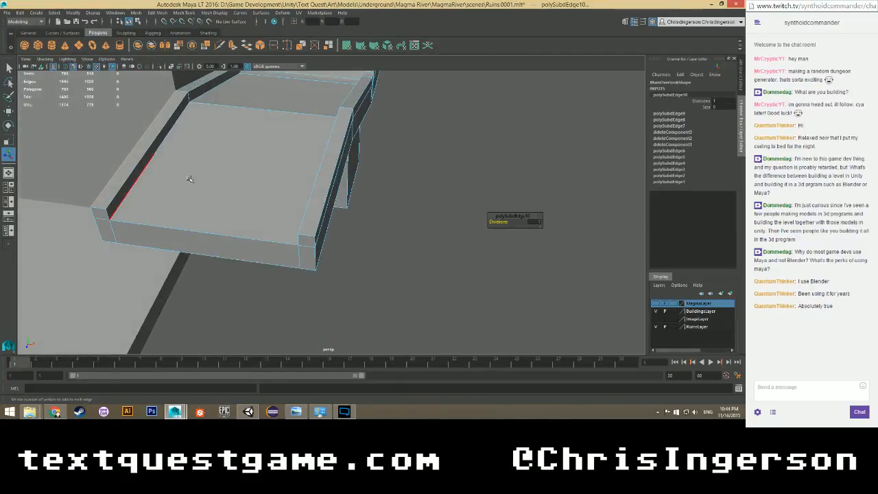
Connect the new midpoint vertices across the top and down the inner face of the wall-side rail.
{"action": "right_click_drag", "start_coordinate": [146, 162], "coordinate": [127, 162], "text": "shift"}
{"action": "left_click_drag", "start_coordinate": [136, 140], "coordinate": [157, 146]}
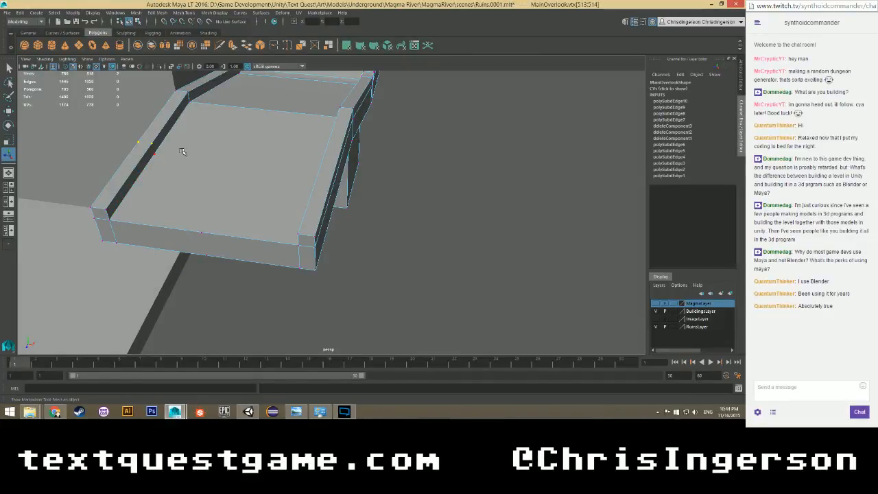
{"action": "right_click_drag", "start_coordinate": [179, 151], "coordinate": [159, 156], "text": "shift"}
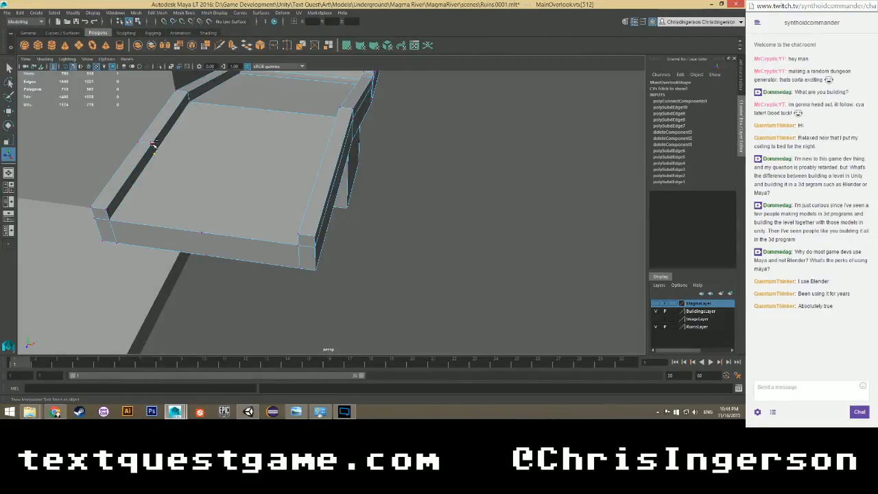
{"action": "left_click_drag", "start_coordinate": [149, 141], "coordinate": [158, 144]}
{"action": "right_click_drag", "start_coordinate": [158, 144], "coordinate": [206, 236], "text": "shift"}
Connect the wall-side rail's inner bottom midpoint across the floor to the end face's upper midpoint, and down to its lower midpoint.
{"action": "left_click", "coordinate": [189, 216]}
{"action": "left_click", "coordinate": [154, 150], "text": "shift"}
{"action": "left_click", "coordinate": [207, 254], "text": "shift"}
Connect the end face's lower midpoint across the underside to the wall-side rail's inner and outside lower midpoints.
{"action": "left_click_drag", "start_coordinate": [206, 236], "coordinate": [187, 217], "text": "alt"}
{"action": "left_click", "coordinate": [174, 220]}
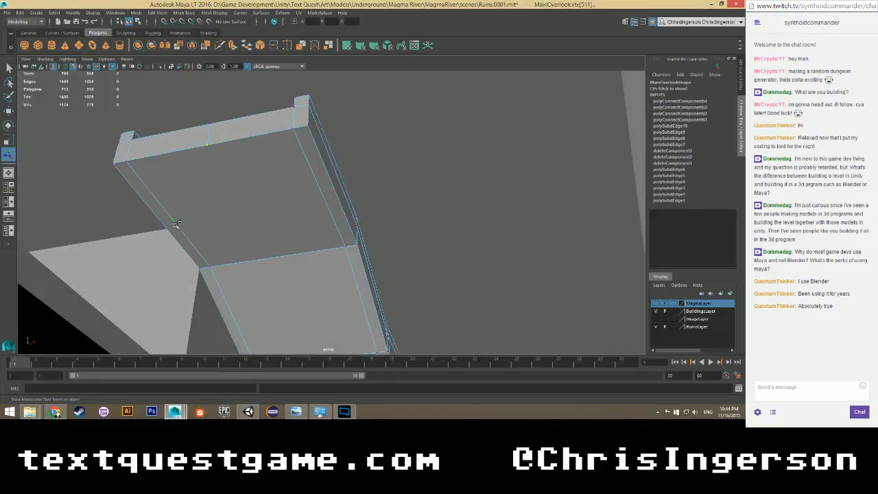
{"action": "mouse_move", "coordinate": [177, 224]}
{"action": "right_mouse_down", "text": "shift"}
{"action": "mouse_move", "coordinate": [172, 233]}
{"action": "mouse_move", "coordinate": [166, 221]}
{"action": "right_mouse_up", "text": "shift"}
{"action": "left_click", "coordinate": [165, 221], "text": "shift"}
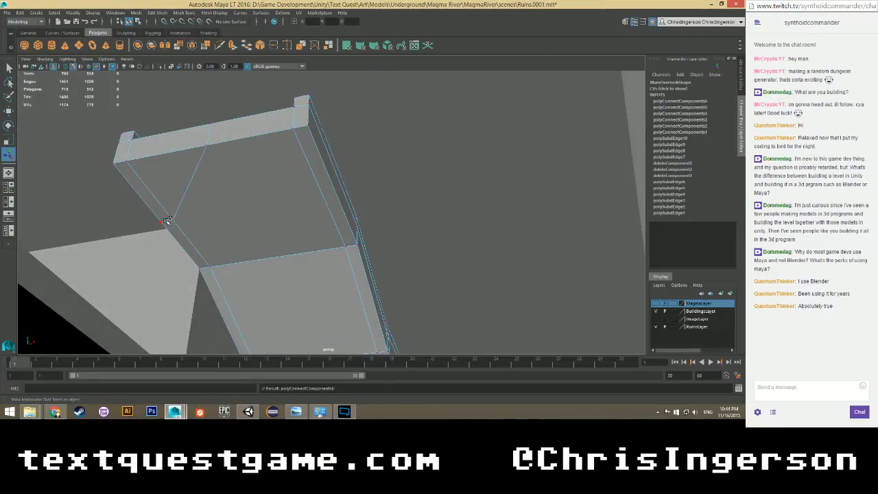
Connect the wall-side rail's midpoint vertices up its outside face, from the underside edge to the top edge.
{"action": "left_click_drag", "start_coordinate": [174, 206], "coordinate": [197, 142], "text": "alt"}
{"action": "left_click", "coordinate": [195, 142]}
{"action": "left_click", "coordinate": [189, 109], "text": "shift"}
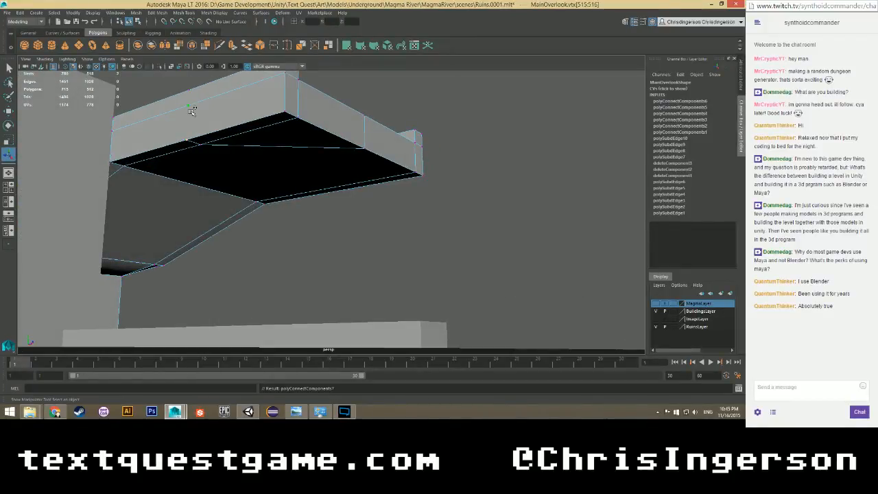
{"action": "right_click_drag", "start_coordinate": [191, 111], "coordinate": [192, 114], "text": "shift"}
{"action": "left_click_drag", "start_coordinate": [192, 114], "coordinate": [194, 192], "text": "alt"}
{"action": "left_click", "coordinate": [189, 227]}
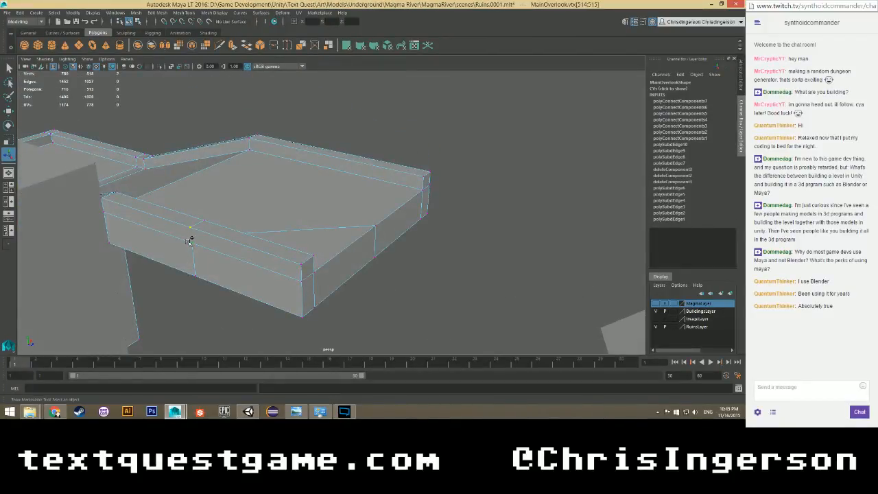
{"action": "right_click_drag", "start_coordinate": [201, 244], "coordinate": [198, 237], "text": "shift"}
Delete the faces of the ramp's wall-side end corner beyond the newly connected edges, and save the scene.
{"action": "left_click_drag", "start_coordinate": [278, 250], "coordinate": [257, 229], "text": "alt"}
{"action": "right_click_drag", "start_coordinate": [259, 213], "coordinate": [257, 238]}
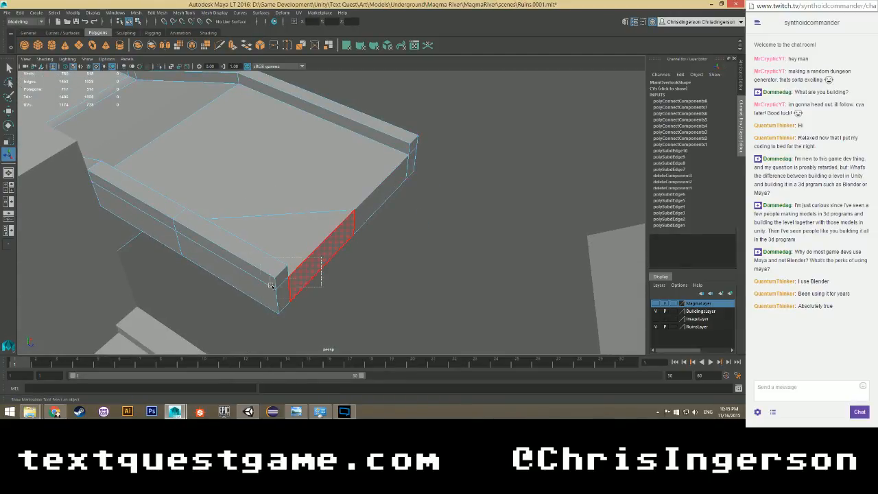
{"action": "left_click_drag", "start_coordinate": [235, 321], "coordinate": [234, 320]}
{"action": "key", "text": "Delete"}
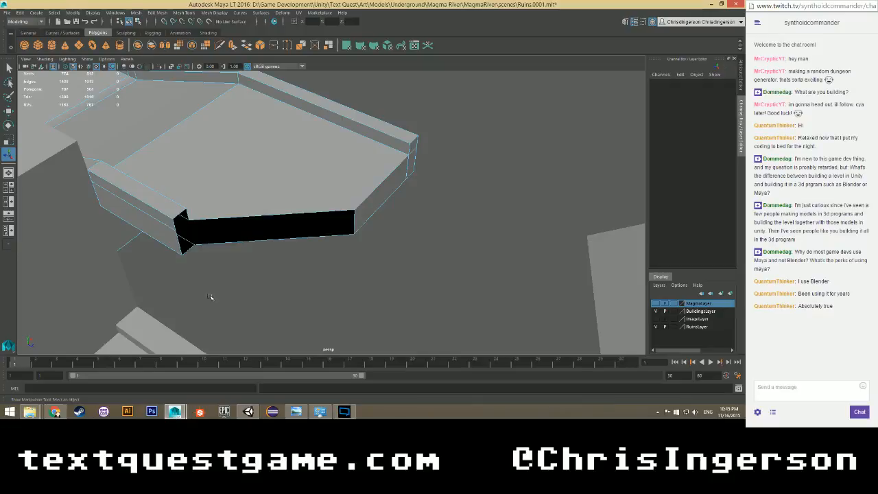
{"action": "scroll", "coordinate": [210, 294], "scroll_direction": "up", "scroll_amount": 4}
{"action": "key", "text": "ctrl+s"}
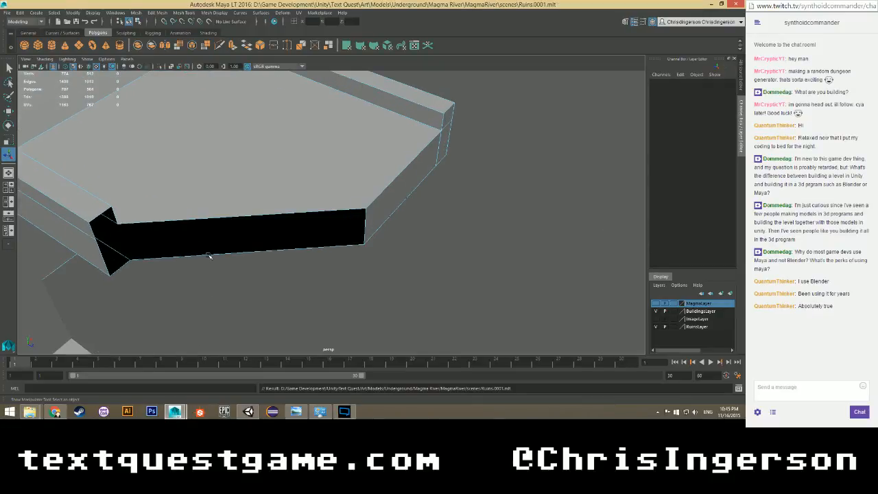
Select the border edges around the open diagonal cut, including the rail's end, and fill the hole.
{"action": "right_click", "coordinate": [209, 253]}
{"action": "left_click", "coordinate": [200, 192]}
{"action": "left_click", "coordinate": [215, 220]}
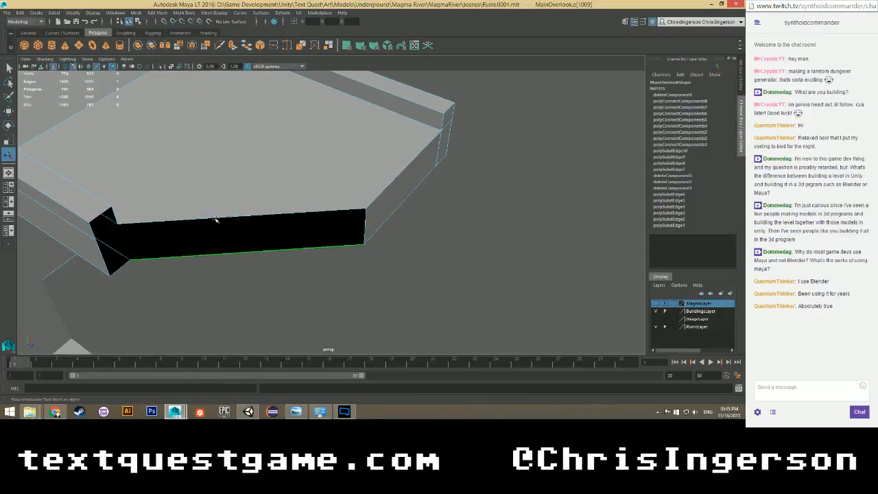
{"action": "left_click_drag", "start_coordinate": [296, 238], "coordinate": [265, 228], "text": "alt"}
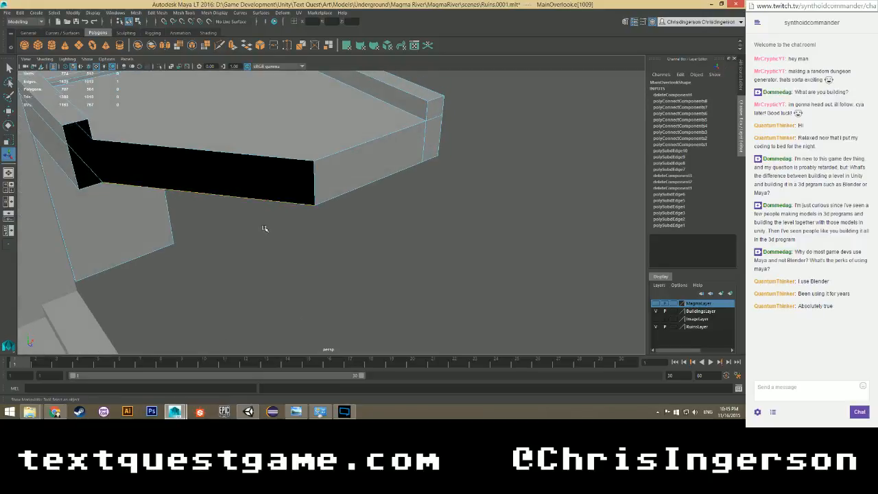
{"action": "left_click", "coordinate": [246, 198], "text": "shift"}
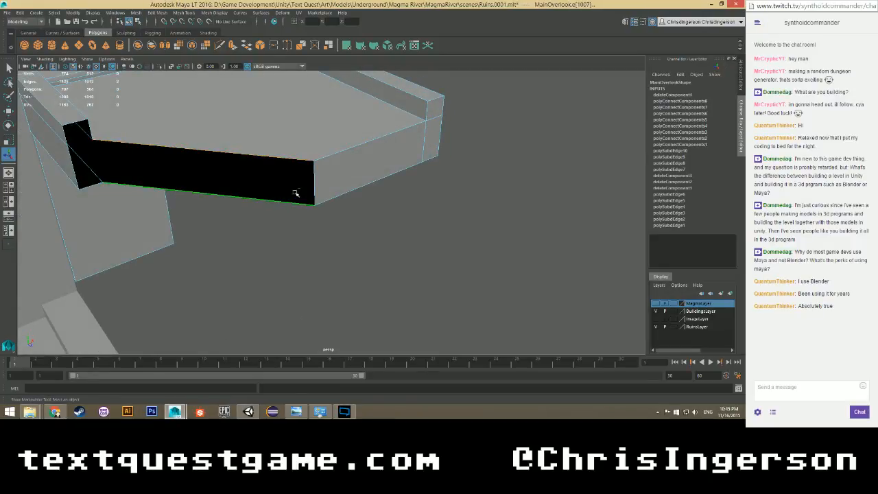
{"action": "left_click", "coordinate": [315, 186], "text": "shift"}
{"action": "left_click", "coordinate": [273, 190]}
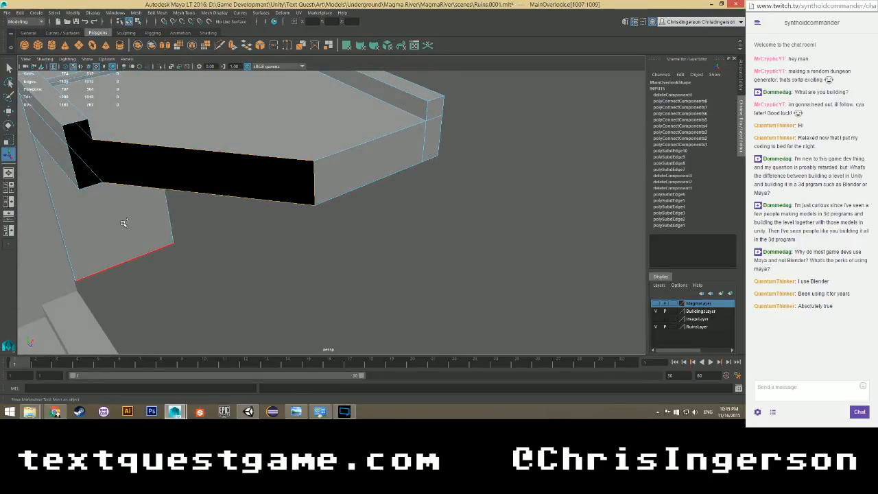
{"action": "left_click", "coordinate": [69, 121], "text": "shift"}
{"action": "left_click", "coordinate": [88, 126], "text": "shift"}
{"action": "right_click_drag", "start_coordinate": [88, 124], "coordinate": [80, 220], "text": "shift"}
Connect the new cap's inner floor-level vertex across the rail end to its outside vertex, and down to the bottom vertex.
{"action": "right_click_drag", "start_coordinate": [90, 139], "coordinate": [55, 138]}
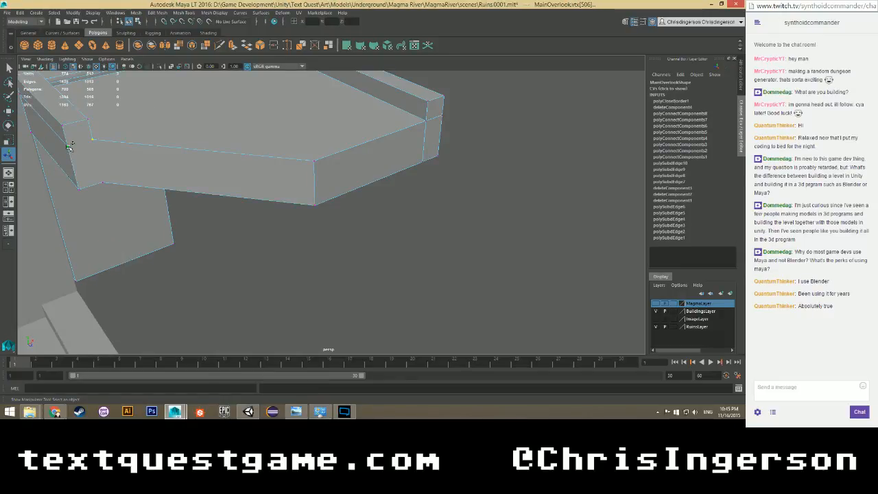
{"action": "mouse_move", "coordinate": [108, 162]}
{"action": "right_mouse_down", "text": "shift"}
{"action": "mouse_move", "coordinate": [102, 177]}
{"action": "mouse_move", "coordinate": [118, 162]}
{"action": "right_mouse_up", "text": "shift"}
{"action": "left_click", "coordinate": [101, 179]}
{"action": "left_click", "coordinate": [92, 139]}
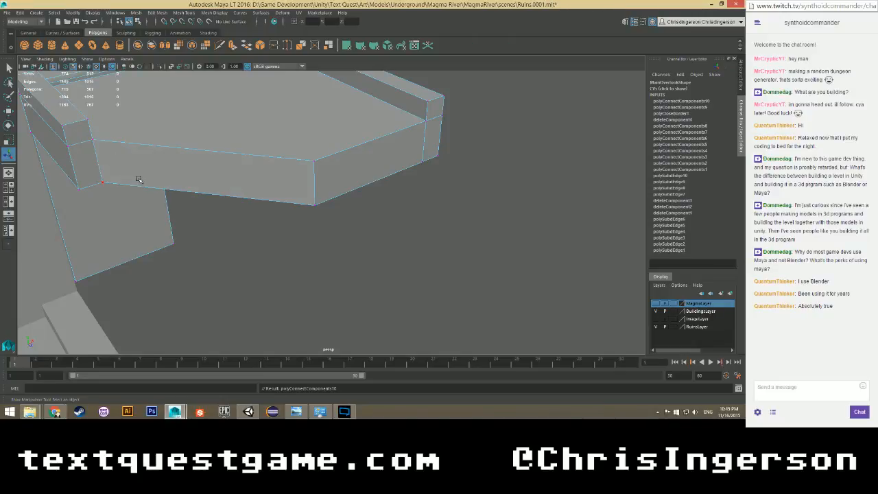
Examine the cut ramp end, its rail ends and its vertical corner edge from several sides.
{"action": "scroll", "coordinate": [140, 180], "scroll_direction": "down", "scroll_amount": 3}
{"action": "left_click_drag", "start_coordinate": [194, 204], "coordinate": [273, 152], "text": "alt"}
{"action": "right_click_drag", "start_coordinate": [273, 152], "coordinate": [274, 174]}
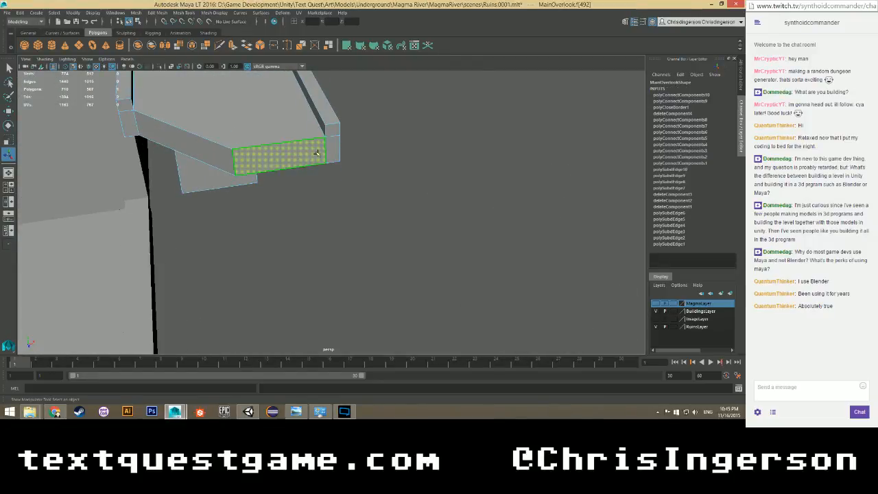
{"action": "left_click", "coordinate": [331, 131]}
{"action": "left_click_drag", "start_coordinate": [291, 155], "coordinate": [248, 180], "text": "alt"}
{"action": "left_click", "coordinate": [277, 148]}
{"action": "right_click_drag", "start_coordinate": [247, 179], "coordinate": [247, 180]}
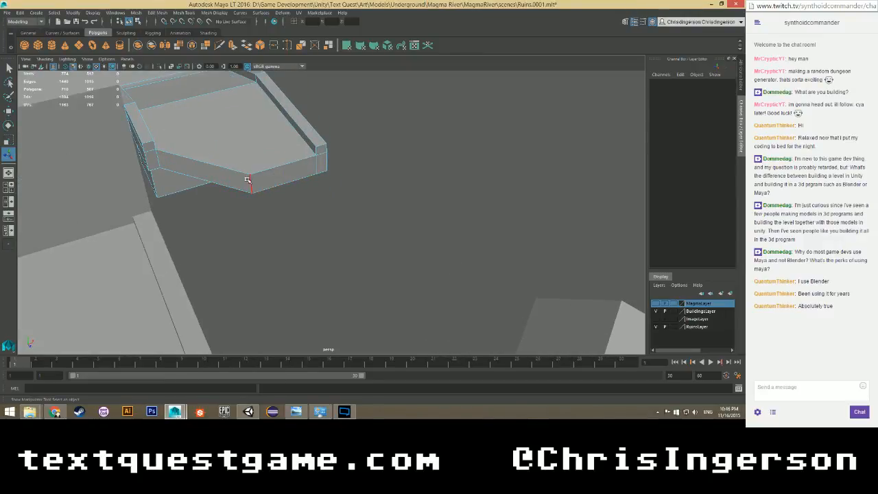
{"action": "left_click", "coordinate": [252, 184]}
{"action": "key", "text": "w"}
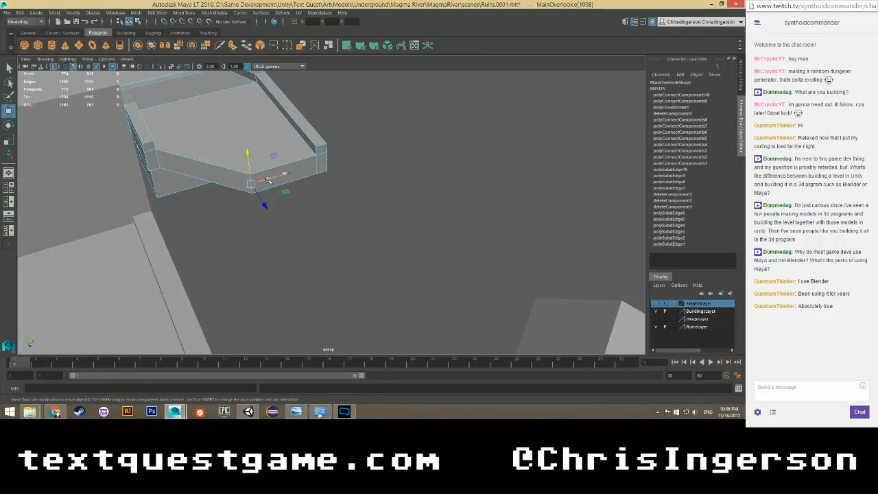
{"action": "left_click_drag", "start_coordinate": [284, 194], "coordinate": [309, 219], "text": "alt"}
{"action": "left_click", "coordinate": [251, 222]}
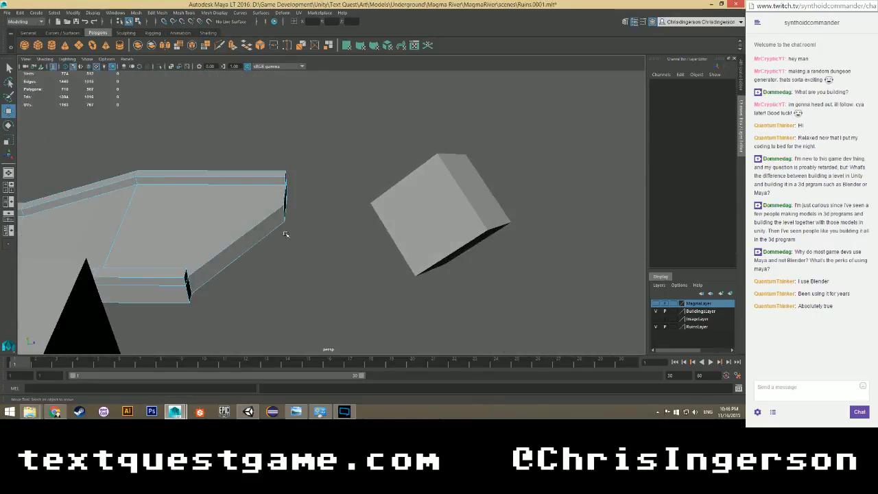
{"action": "middle_click_drag", "start_coordinate": [286, 233], "coordinate": [287, 128], "text": "alt"}
{"action": "scroll", "coordinate": [283, 128], "scroll_direction": "down", "scroll_amount": 3}
{"action": "left_click_drag", "start_coordinate": [299, 147], "coordinate": [288, 185], "text": "alt"}
{"action": "scroll", "coordinate": [326, 189], "scroll_direction": "up", "scroll_amount": 5}
{"action": "scroll", "coordinate": [327, 187], "scroll_direction": "up", "scroll_amount": 3}
{"action": "middle_click_drag", "start_coordinate": [288, 184], "coordinate": [306, 238], "text": "alt"}
{"action": "scroll", "coordinate": [279, 244], "scroll_direction": "up", "scroll_amount": 2}
{"action": "mouse_move", "coordinate": [278, 245]}
{"action": "left_mouse_down", "text": "alt"}
{"action": "mouse_move", "coordinate": [292, 231]}
{"action": "mouse_move", "coordinate": [271, 249]}
{"action": "mouse_move", "coordinate": [274, 240]}
{"action": "left_mouse_up", "text": "alt"}
{"action": "scroll", "coordinate": [264, 250], "scroll_direction": "up", "scroll_amount": 3}
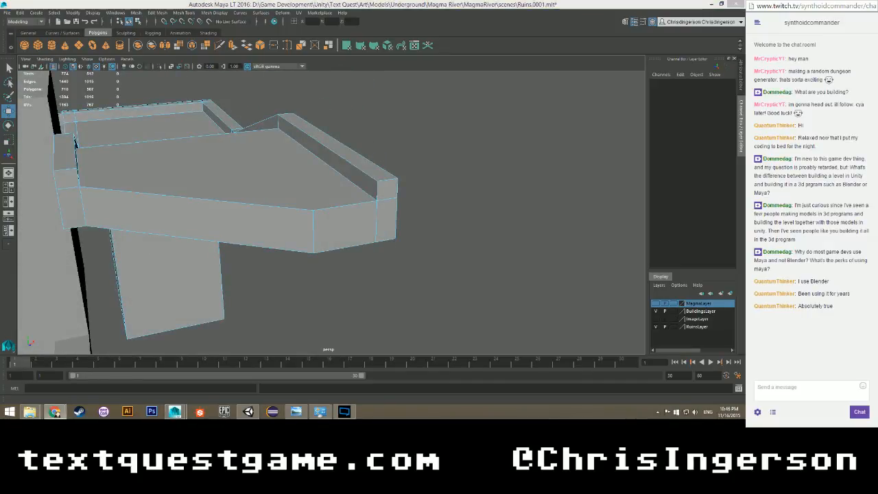
Move the vertical corner edge of the ramp end outward along the ramp to form a protruding point, and save the scene.
{"action": "left_click", "coordinate": [314, 228]}
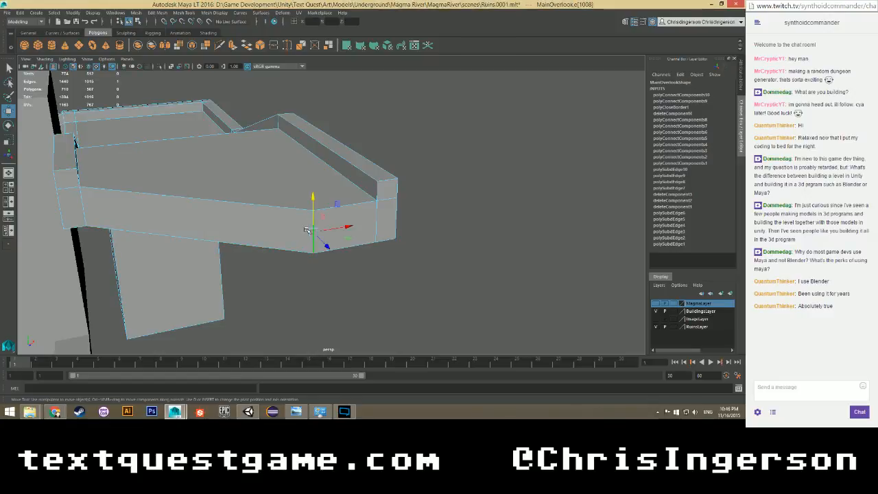
{"action": "left_click_drag", "start_coordinate": [316, 228], "coordinate": [316, 276], "text": "alt"}
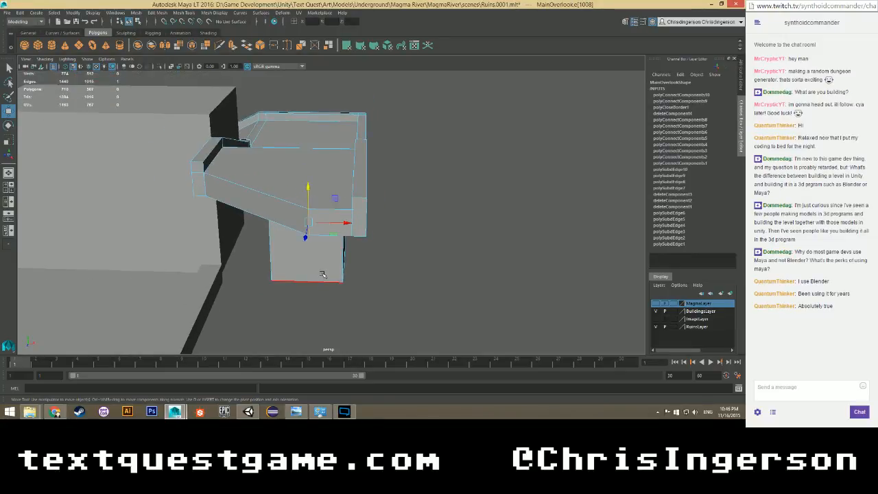
{"action": "scroll", "coordinate": [323, 274], "scroll_direction": "up", "scroll_amount": 2}
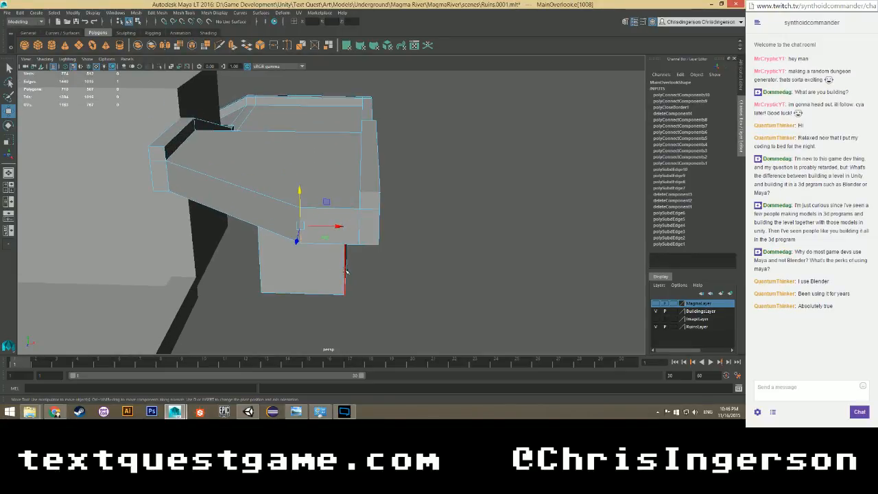
{"action": "mouse_move", "coordinate": [346, 272]}
{"action": "left_mouse_down", "text": "alt"}
{"action": "mouse_move", "coordinate": [341, 261]}
{"action": "mouse_move", "coordinate": [358, 261]}
{"action": "left_mouse_up", "text": "alt"}
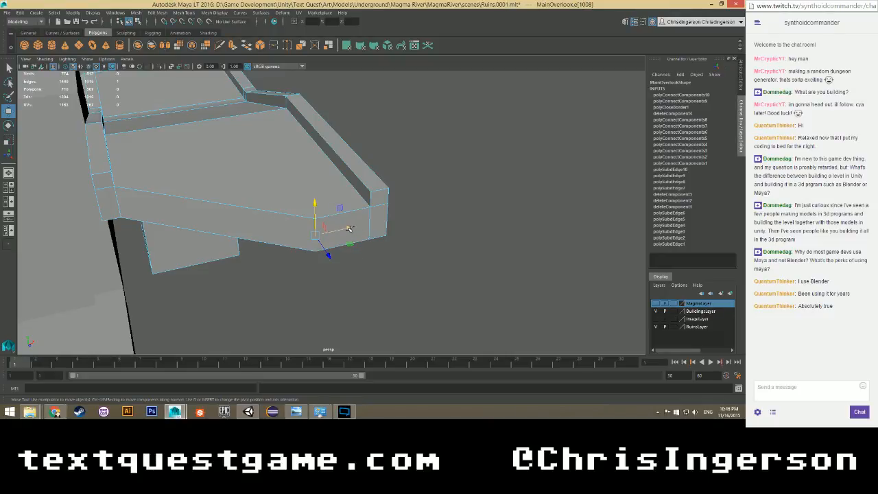
{"action": "left_click_drag", "start_coordinate": [309, 241], "coordinate": [209, 272]}
{"action": "mouse_move", "coordinate": [269, 267]}
{"action": "left_mouse_down", "text": "alt"}
{"action": "mouse_move", "coordinate": [300, 264]}
{"action": "mouse_move", "coordinate": [271, 280]}
{"action": "left_mouse_up", "text": "alt"}
{"action": "middle_click_drag", "start_coordinate": [234, 224], "coordinate": [227, 217]}
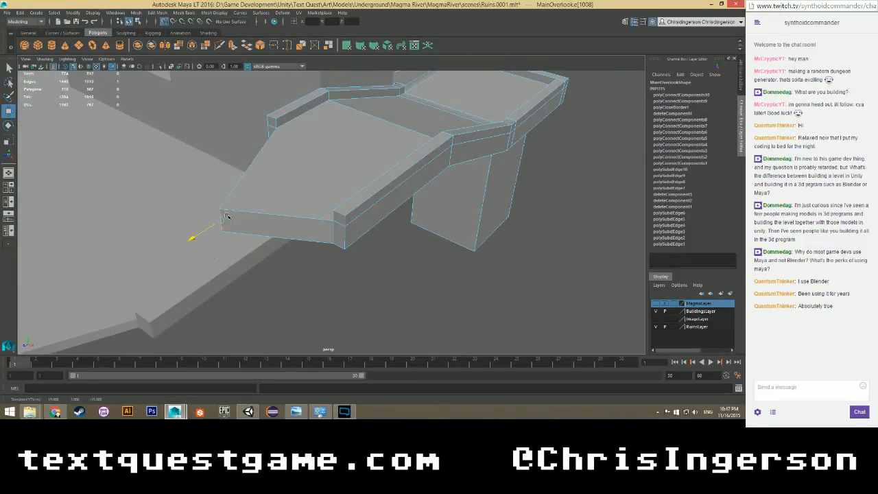
{"action": "left_click_drag", "start_coordinate": [220, 248], "coordinate": [363, 281], "text": "alt"}
{"action": "scroll", "coordinate": [364, 281], "scroll_direction": "up", "scroll_amount": 4}
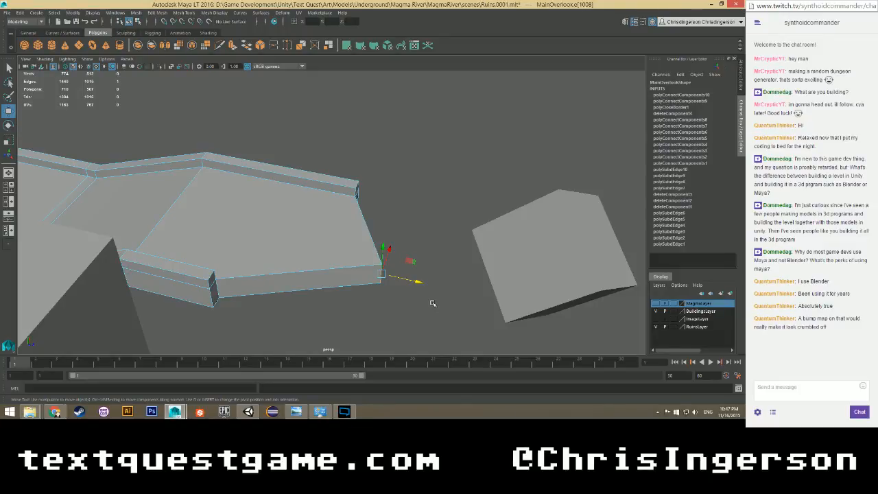
{"action": "left_click_drag", "start_coordinate": [450, 206], "coordinate": [416, 223], "text": "alt"}
{"action": "key", "text": "ctrl+s"}
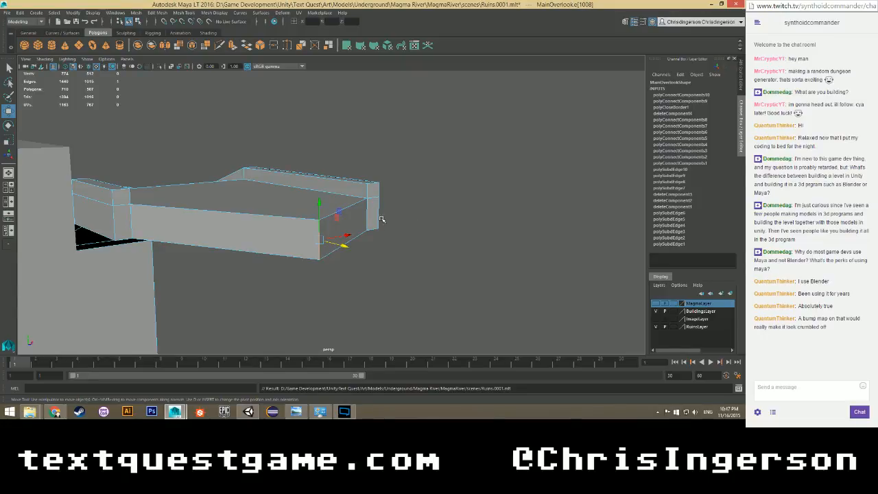
Select the two end faces of the outer rail and shift them along the rail's length.
{"action": "left_click_drag", "start_coordinate": [382, 219], "coordinate": [222, 268], "text": "alt"}
{"action": "left_click", "coordinate": [413, 249]}
{"action": "right_click_drag", "start_coordinate": [349, 204], "coordinate": [352, 206]}
{"action": "left_click", "coordinate": [353, 223]}
{"action": "left_click_drag", "start_coordinate": [353, 223], "coordinate": [326, 237], "text": "alt"}
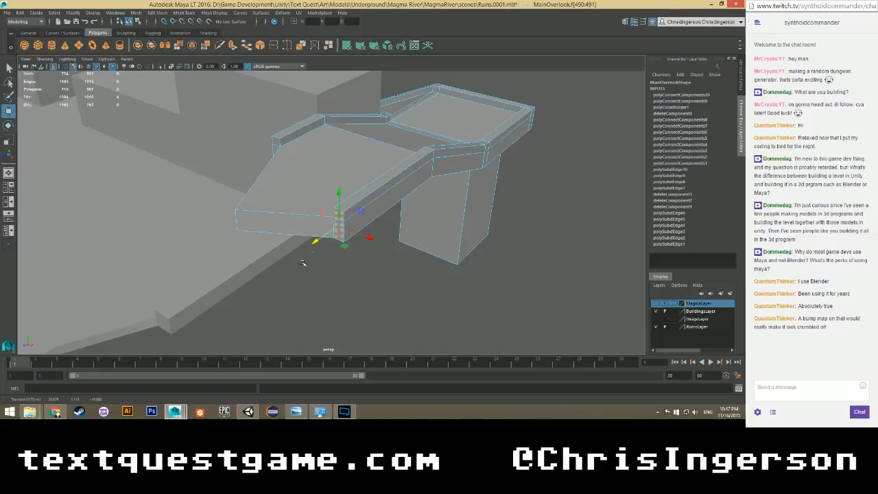
{"action": "left_click_drag", "start_coordinate": [303, 263], "coordinate": [288, 283], "text": "alt"}
{"action": "left_click_drag", "start_coordinate": [376, 272], "coordinate": [411, 291], "text": "alt"}
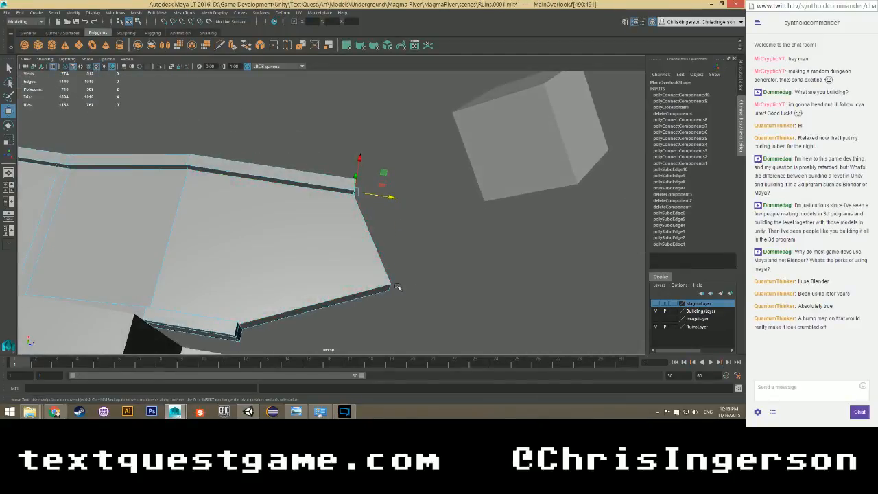
Select the ramp end's protruding corner edge and check the broken outline from above and the side.
{"action": "right_click", "coordinate": [390, 214]}
{"action": "left_click", "coordinate": [393, 250]}
{"action": "left_click_drag", "start_coordinate": [417, 304], "coordinate": [342, 255], "text": "alt"}
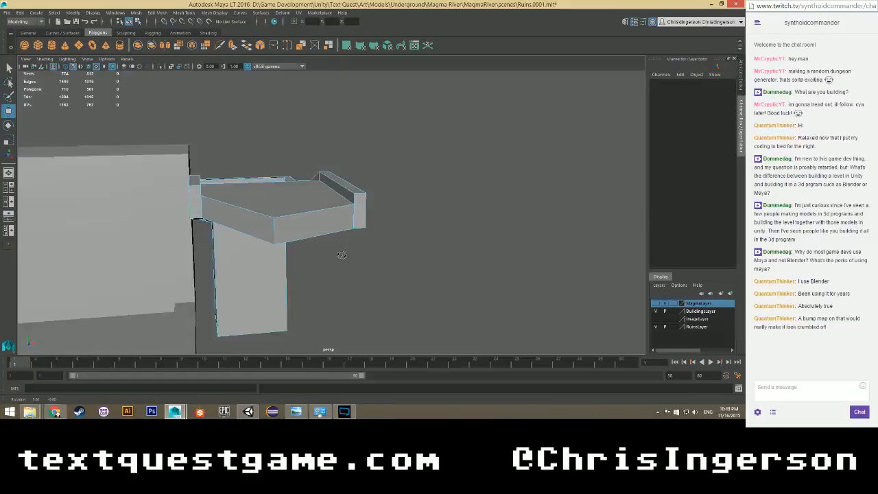
{"action": "left_click", "coordinate": [276, 240]}
{"action": "scroll", "coordinate": [280, 284], "scroll_direction": "up", "scroll_amount": 5}
{"action": "scroll", "coordinate": [381, 309], "scroll_direction": "down", "scroll_amount": 3}
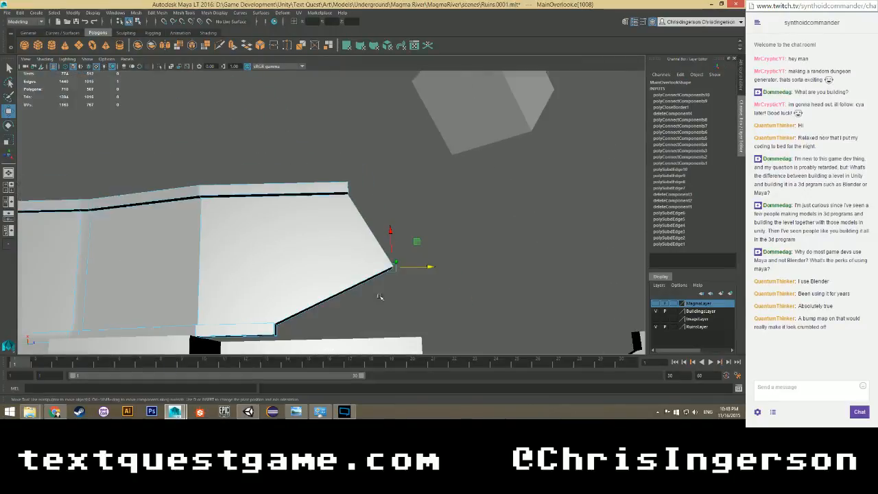
{"action": "mouse_move", "coordinate": [334, 218]}
{"action": "left_mouse_down", "text": "alt"}
{"action": "mouse_move", "coordinate": [337, 229]}
{"action": "mouse_move", "coordinate": [328, 226]}
{"action": "left_mouse_up", "text": "alt"}
{"action": "left_click", "coordinate": [416, 204]}
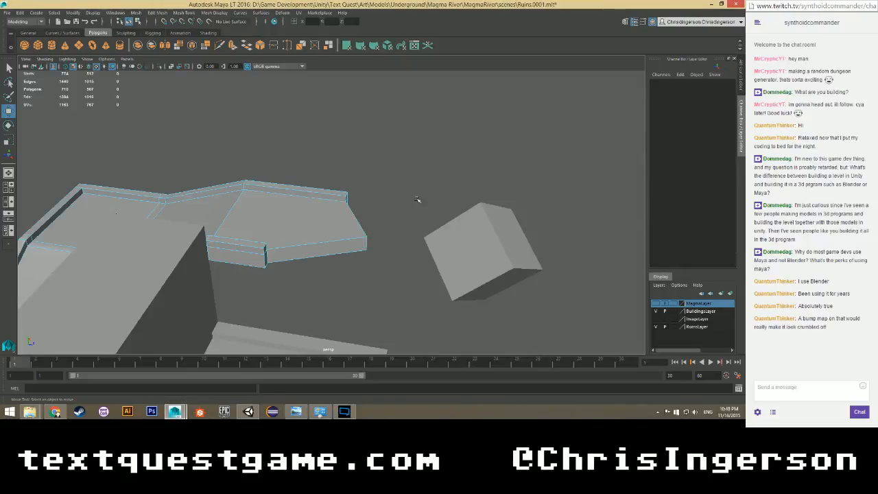
Move the rail end faces beside the wall at the other ramp's end along the rail, and save the scene.
{"action": "left_click_drag", "start_coordinate": [417, 198], "coordinate": [259, 198], "text": "alt"}
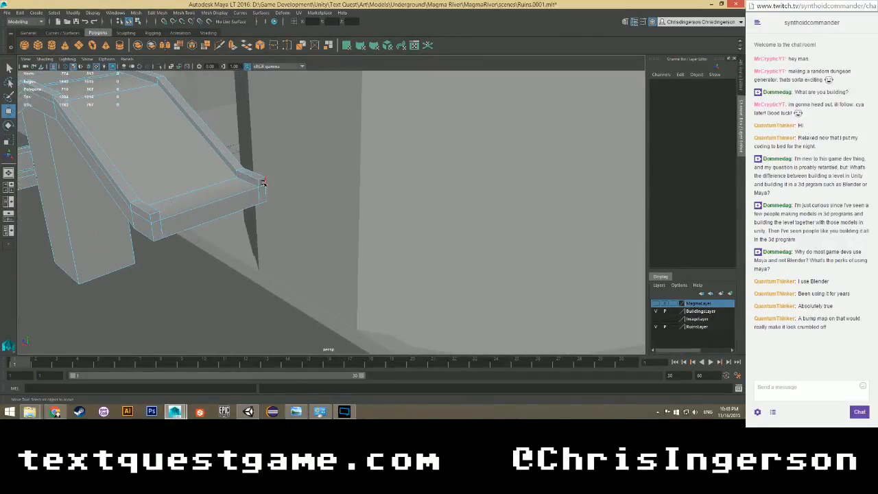
{"action": "right_click_drag", "start_coordinate": [262, 181], "coordinate": [260, 190]}
{"action": "left_click", "coordinate": [259, 187]}
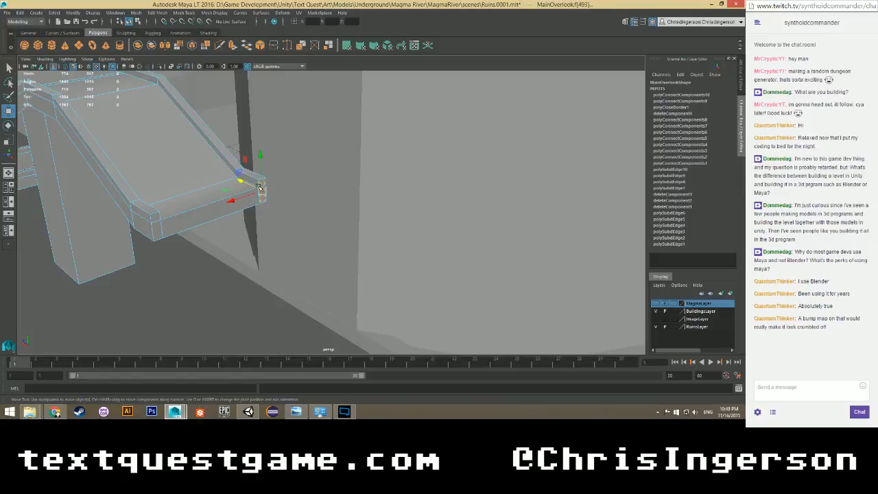
{"action": "left_click_drag", "start_coordinate": [240, 182], "coordinate": [319, 228]}
{"action": "left_click", "coordinate": [453, 297]}
{"action": "left_click_drag", "start_coordinate": [369, 284], "coordinate": [368, 233], "text": "alt"}
{"action": "key", "text": "ctrl+s"}
{"action": "middle_click_drag", "start_coordinate": [368, 234], "coordinate": [316, 253], "text": "alt"}
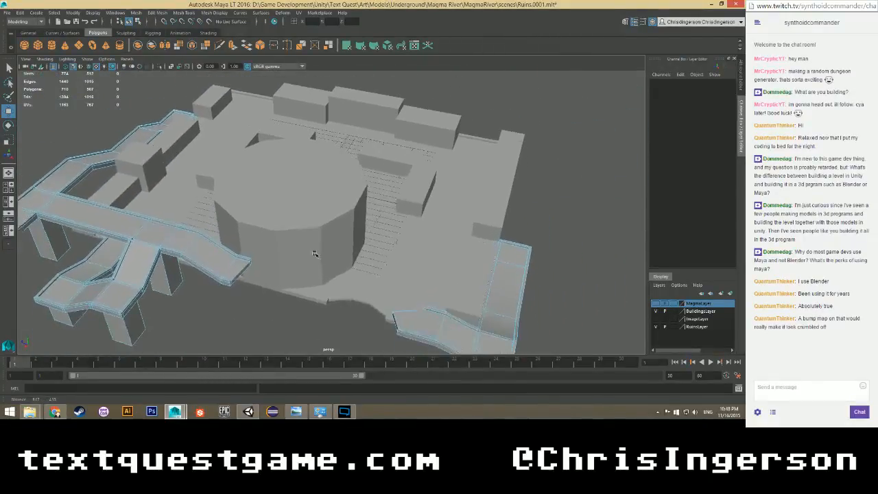
Select the underside floor face at the end section of the overlook walkway and move it vertically.
{"action": "left_click_drag", "start_coordinate": [316, 253], "coordinate": [210, 260], "text": "alt"}
{"action": "middle_click_drag", "start_coordinate": [210, 260], "coordinate": [367, 203], "text": "alt"}
{"action": "left_click_drag", "start_coordinate": [367, 203], "coordinate": [341, 237], "text": "alt"}
{"action": "right_click_drag", "start_coordinate": [342, 237], "coordinate": [348, 191], "text": "alt"}
{"action": "left_click_drag", "start_coordinate": [348, 192], "coordinate": [432, 237], "text": "alt"}
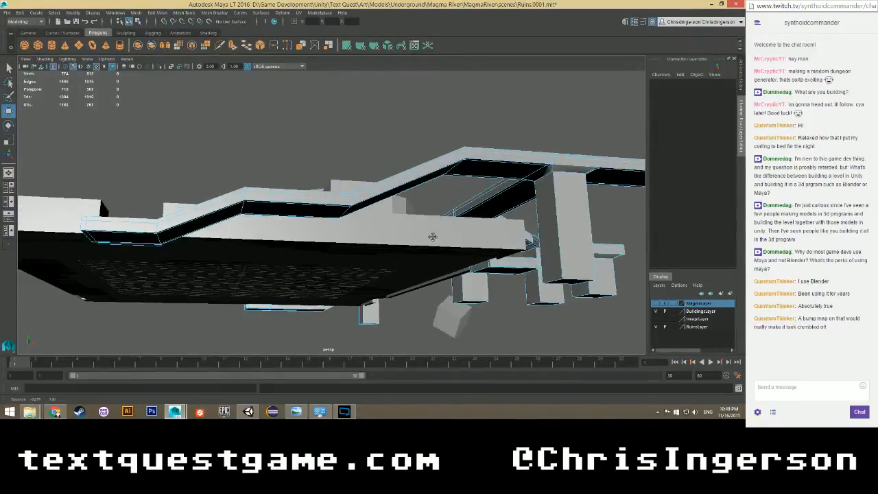
{"action": "mouse_move", "coordinate": [328, 212]}
{"action": "left_mouse_down", "text": "alt"}
{"action": "mouse_move", "coordinate": [139, 214]}
{"action": "mouse_move", "coordinate": [117, 192]}
{"action": "mouse_move", "coordinate": [210, 190]}
{"action": "mouse_move", "coordinate": [336, 157]}
{"action": "mouse_move", "coordinate": [271, 212]}
{"action": "mouse_move", "coordinate": [325, 239]}
{"action": "mouse_move", "coordinate": [333, 227]}
{"action": "left_mouse_up", "text": "alt"}
{"action": "scroll", "coordinate": [144, 192], "scroll_direction": "up", "scroll_amount": 6}
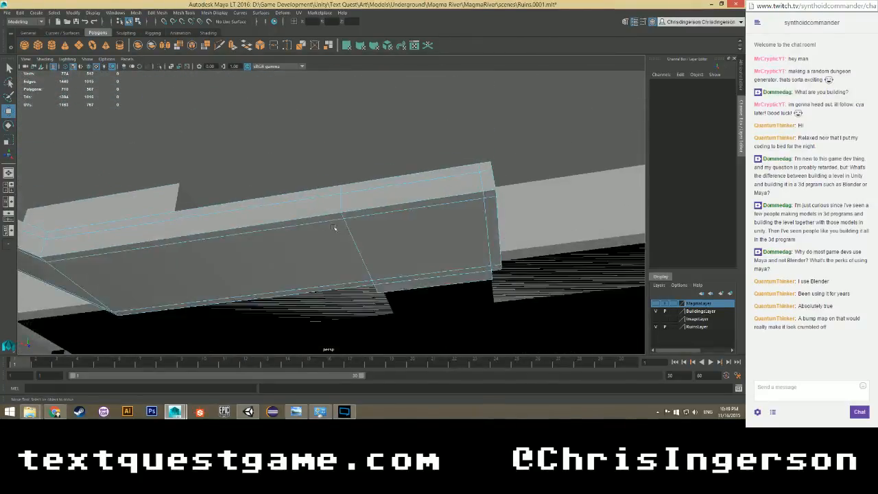
{"action": "left_click", "coordinate": [408, 233]}
{"action": "key", "text": "f"}
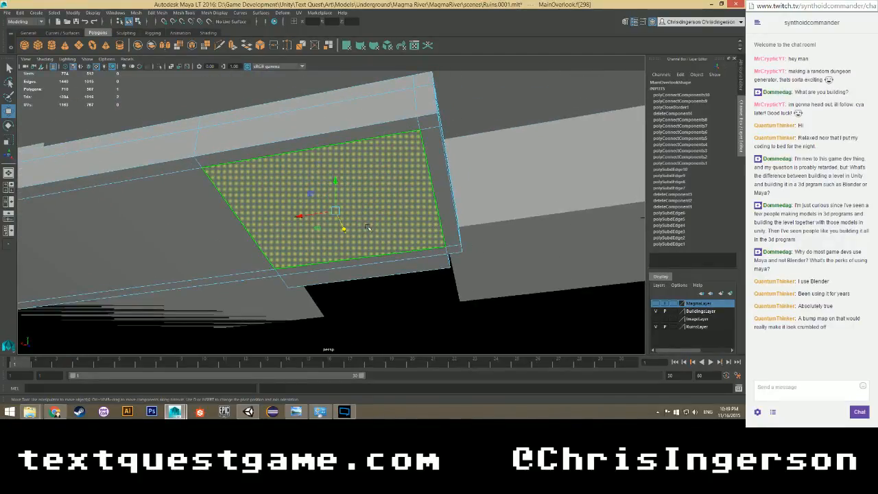
{"action": "left_click_drag", "start_coordinate": [336, 181], "coordinate": [311, 237]}
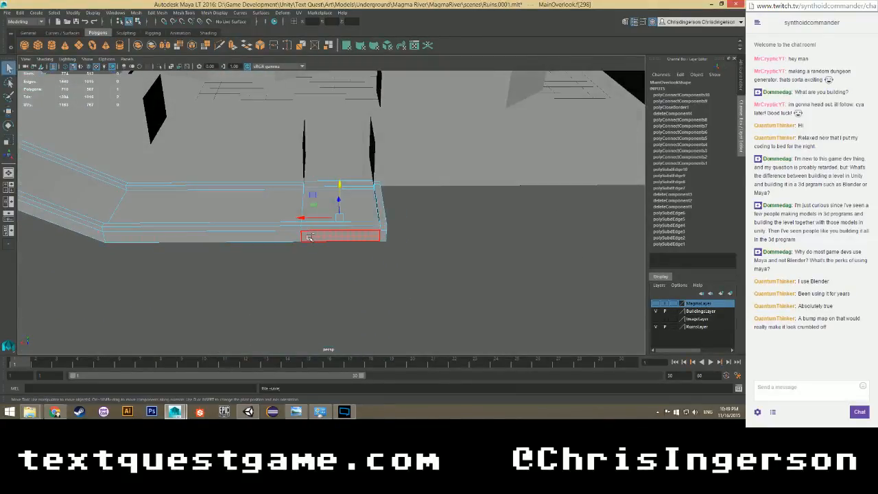
Insert two edge loops across the raised end section of the overlook walkway, dividing it into three parts.
{"action": "left_click_drag", "start_coordinate": [263, 249], "coordinate": [364, 204], "text": "alt"}
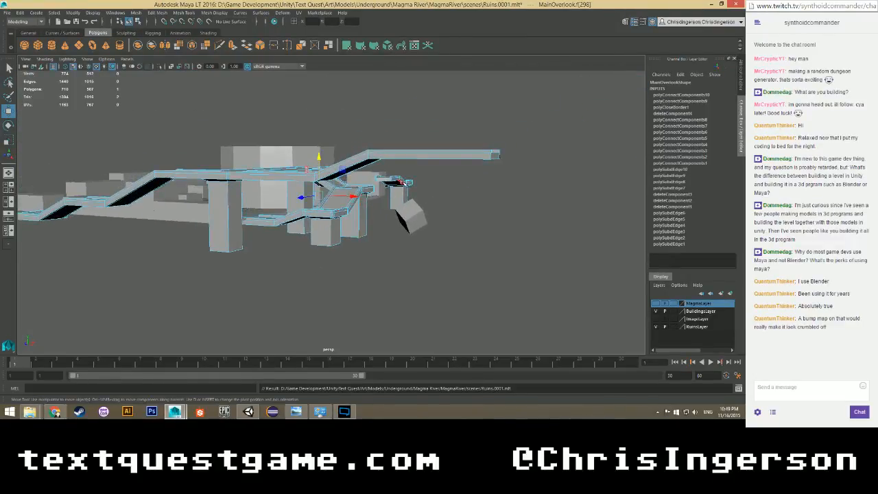
{"action": "left_click", "coordinate": [418, 157]}
{"action": "key", "text": "f"}
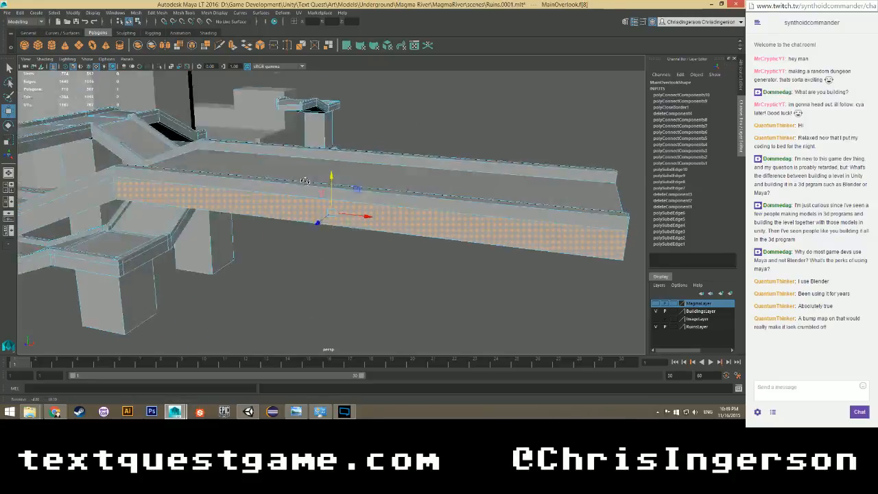
{"action": "left_click", "coordinate": [258, 264]}
{"action": "right_click_drag", "start_coordinate": [266, 158], "coordinate": [267, 142]}
{"action": "right_click_drag", "start_coordinate": [265, 179], "coordinate": [273, 233], "text": "shift"}
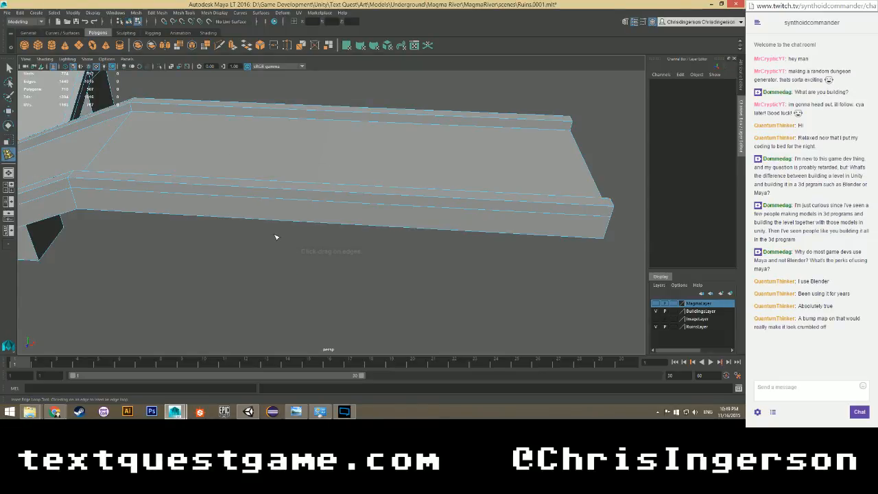
{"action": "left_click", "coordinate": [264, 190]}
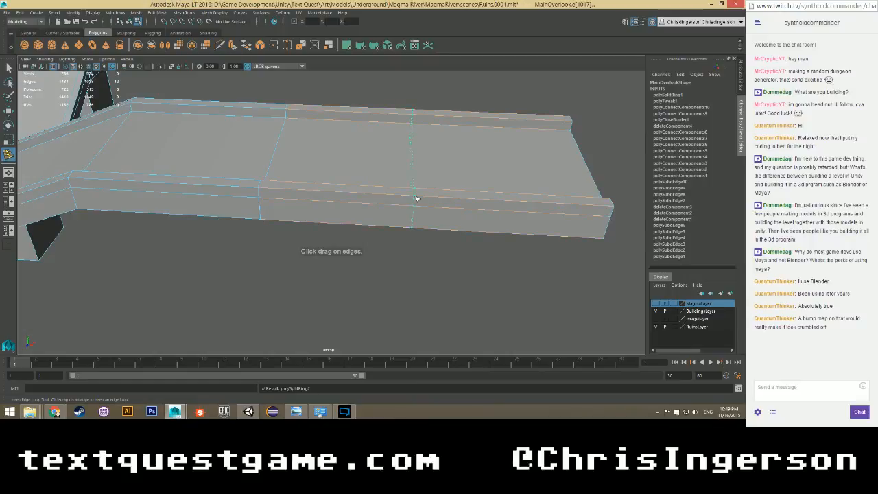
{"action": "left_click_drag", "start_coordinate": [415, 198], "coordinate": [413, 199]}
Insert a second edge loop close beside each of the two loops, forming narrow bands across the raised walkway.
{"action": "left_click_drag", "start_coordinate": [250, 190], "coordinate": [240, 206], "text": "alt"}
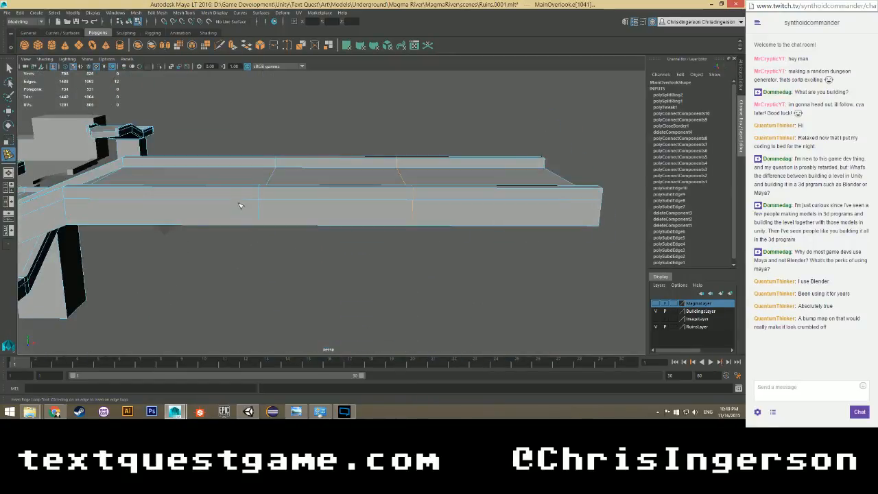
{"action": "left_click", "coordinate": [246, 201]}
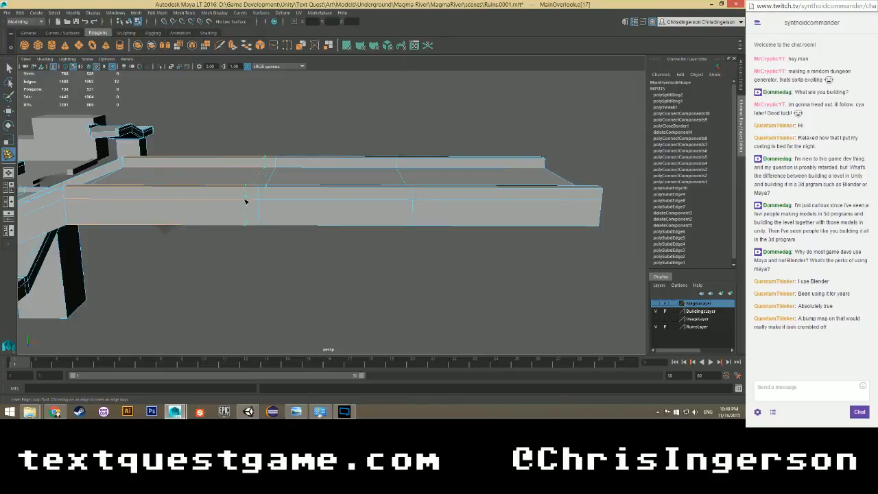
{"action": "left_click", "coordinate": [246, 201]}
{"action": "left_click", "coordinate": [436, 201]}
Save the scene and move the edge loop nearest the slope along the walkway, closer to the slope.
{"action": "left_click_drag", "start_coordinate": [436, 201], "coordinate": [331, 214], "text": "alt"}
{"action": "key", "text": "w"}
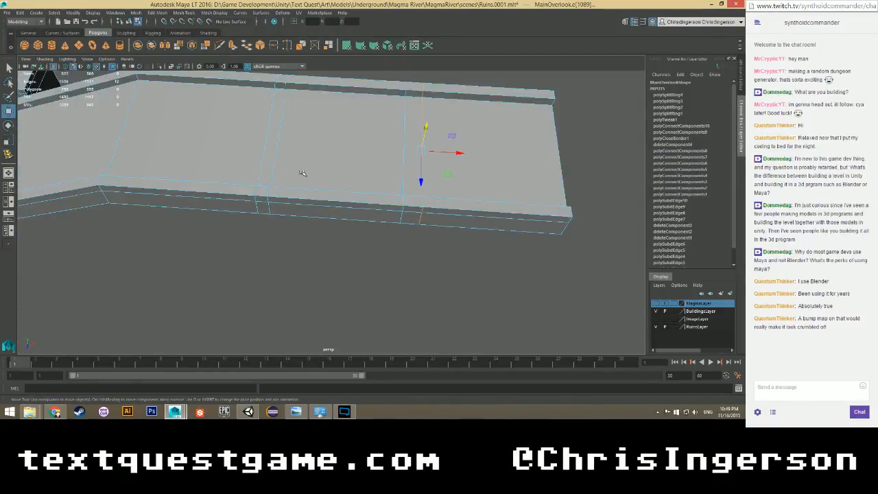
{"action": "left_click", "coordinate": [264, 157]}
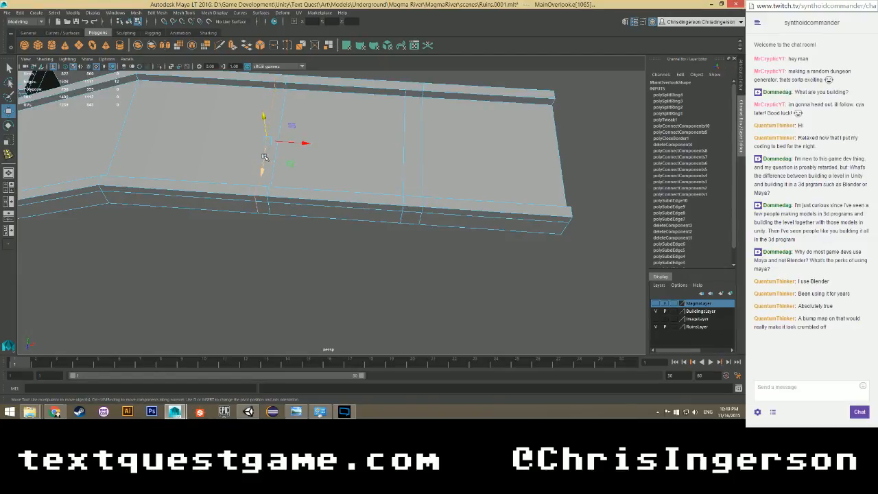
{"action": "left_click", "coordinate": [288, 270]}
{"action": "key", "text": "ctrl+s"}
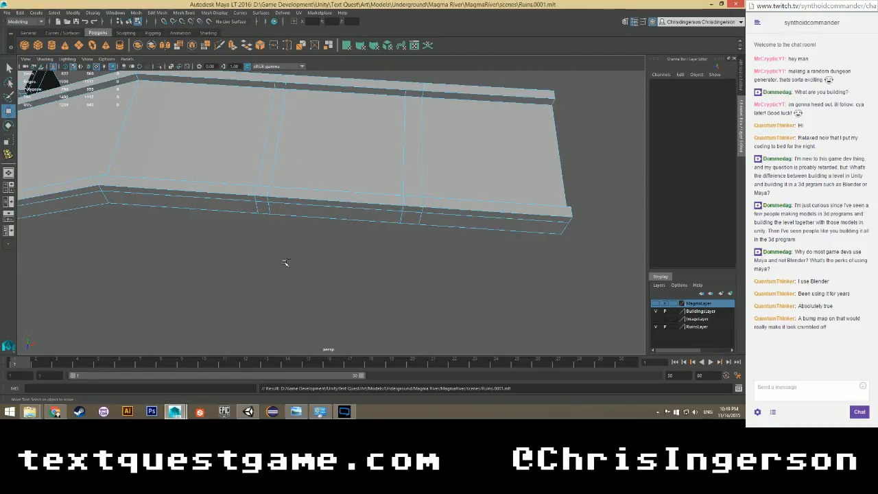
{"action": "left_click", "coordinate": [261, 166]}
{"action": "left_click_drag", "start_coordinate": [261, 167], "coordinate": [282, 190], "text": "alt"}
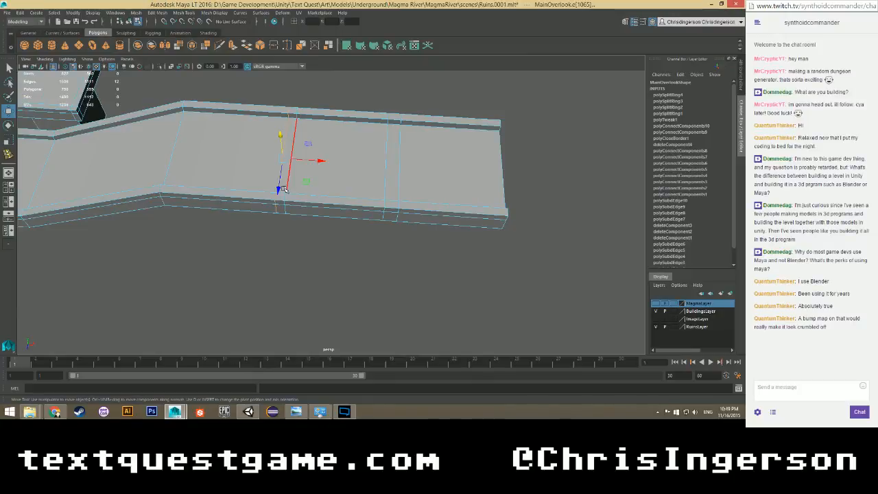
{"action": "left_click_drag", "start_coordinate": [317, 165], "coordinate": [315, 157]}
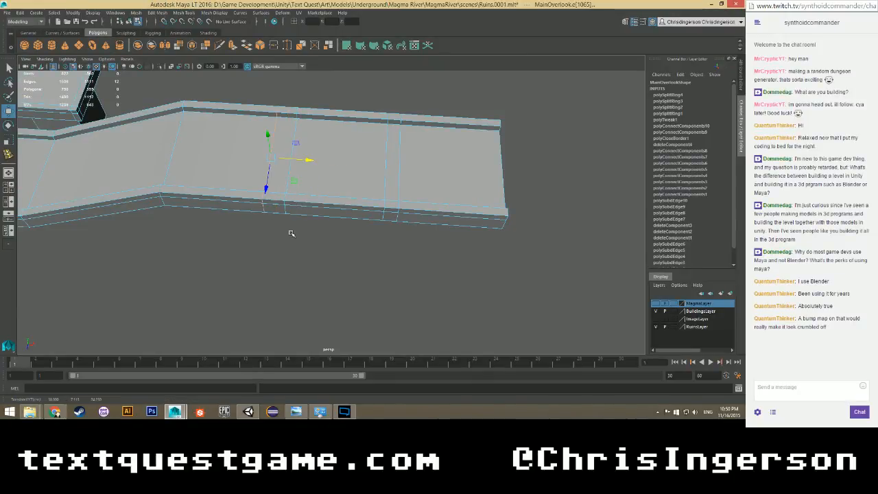
Shift the other edge loops along the raised walkway toward the slope, keeping them in two narrow pairs.
{"action": "left_click", "coordinate": [286, 190]}
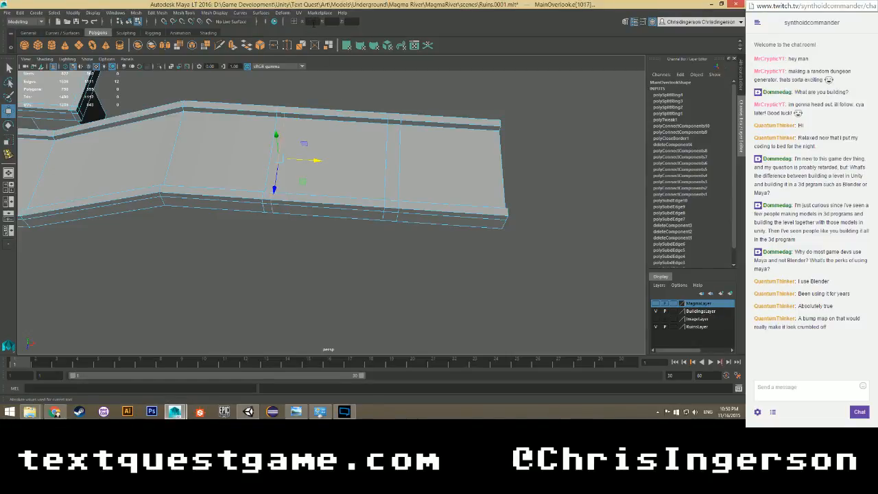
{"action": "key", "text": "Right"}
{"action": "key", "text": "Right"}
{"action": "left_click", "coordinate": [396, 198]}
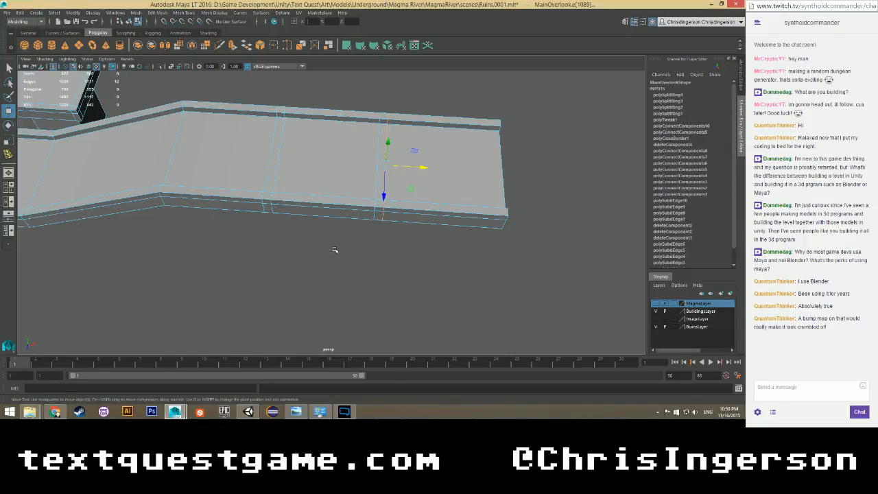
{"action": "left_click", "coordinate": [334, 250]}
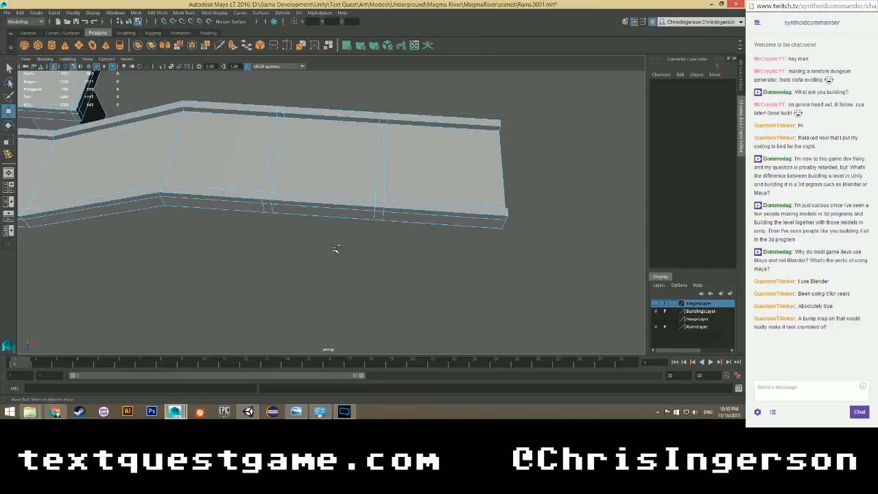
Select the underside face between the two pairs of edge loops and move it slightly downward.
{"action": "mouse_move", "coordinate": [335, 249]}
{"action": "left_mouse_down", "text": "alt"}
{"action": "mouse_move", "coordinate": [323, 270]}
{"action": "mouse_move", "coordinate": [323, 215]}
{"action": "mouse_move", "coordinate": [325, 238]}
{"action": "left_mouse_up", "text": "alt"}
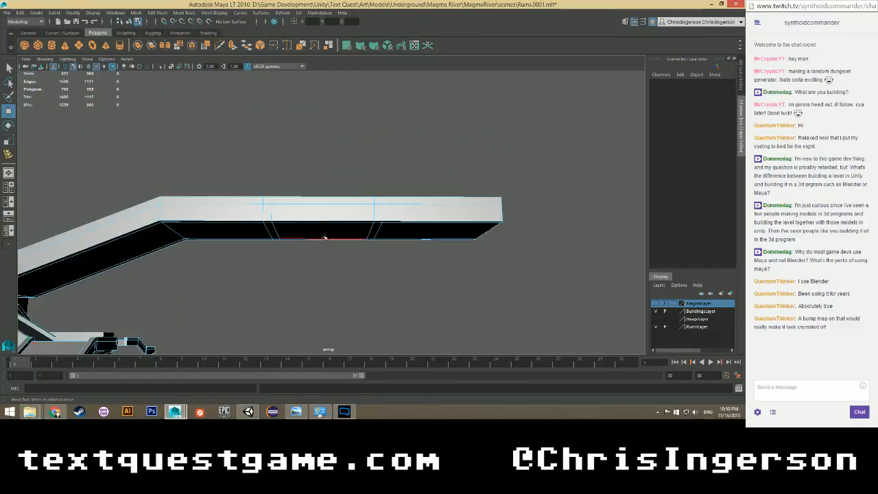
{"action": "left_click", "coordinate": [325, 238]}
{"action": "right_click", "coordinate": [311, 213]}
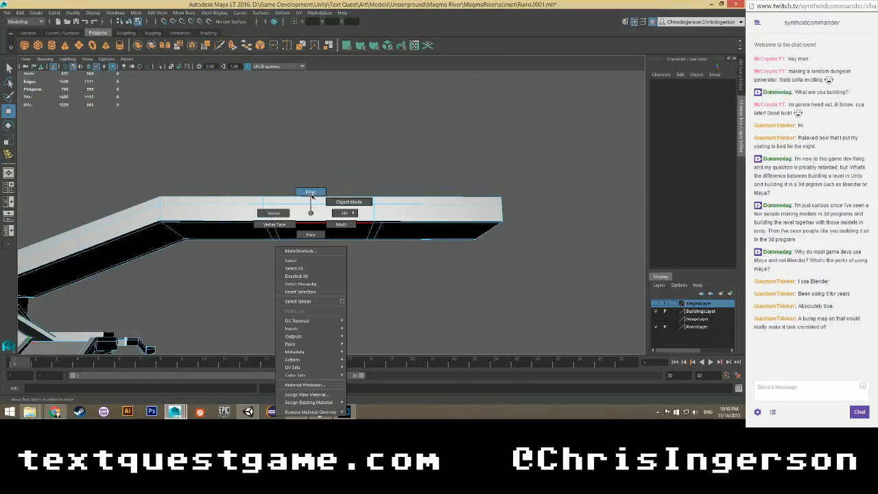
{"action": "left_click", "coordinate": [311, 234]}
{"action": "left_click", "coordinate": [319, 232]}
{"action": "left_click_drag", "start_coordinate": [319, 273], "coordinate": [287, 179], "text": "alt"}
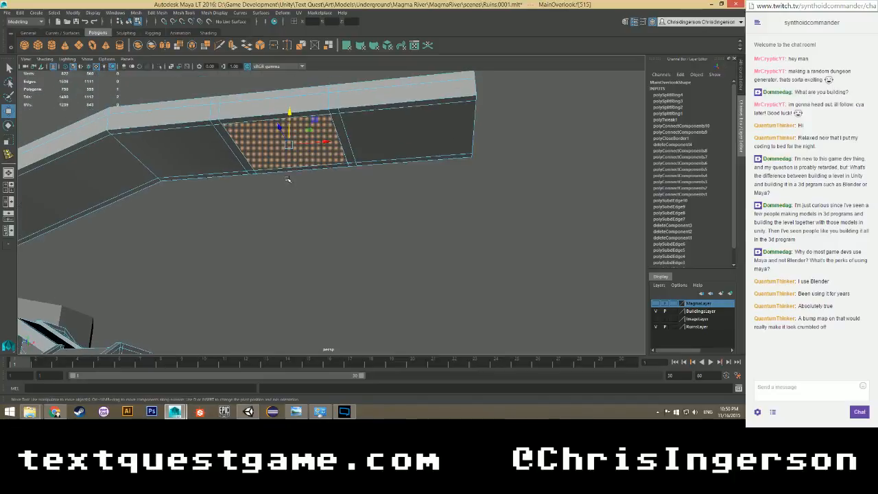
{"action": "left_click_drag", "start_coordinate": [289, 112], "coordinate": [290, 115]}
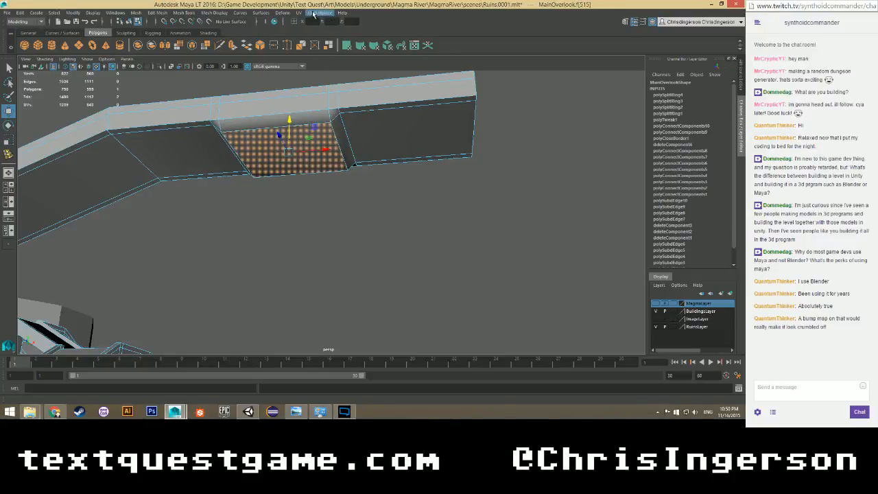
Extrude the selected underside face downward about 7.6 units to form a support pillar.
{"action": "right_click_drag", "start_coordinate": [266, 152], "coordinate": [278, 175], "text": "shift"}
{"action": "left_click_drag", "start_coordinate": [287, 178], "coordinate": [283, 347]}
{"action": "scroll", "coordinate": [261, 248], "scroll_direction": "down", "scroll_amount": 5}
{"action": "left_click_drag", "start_coordinate": [261, 248], "coordinate": [314, 250], "text": "alt"}
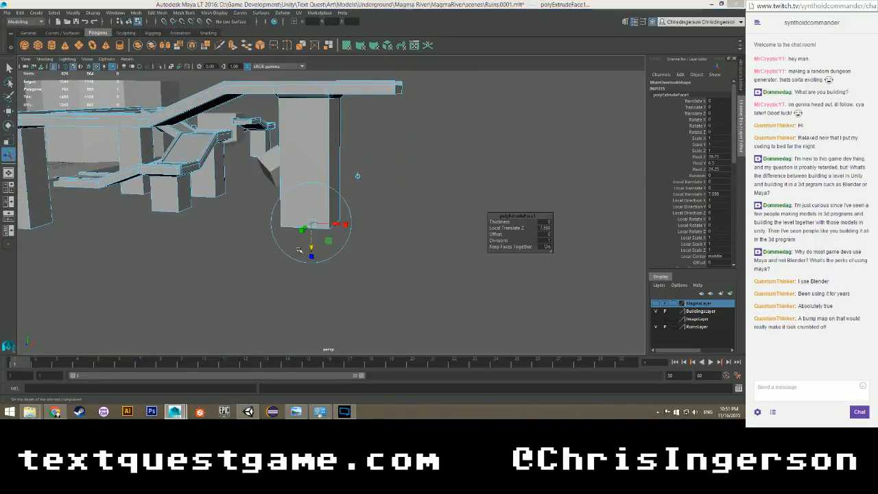
Adjust the pillar's extrusion length in the front and side views to a Local Translate Z of about 8.75.
{"action": "key", "text": "space"}
{"action": "key", "text": "space"}
{"action": "scroll", "coordinate": [253, 281], "scroll_direction": "down", "scroll_amount": 3}
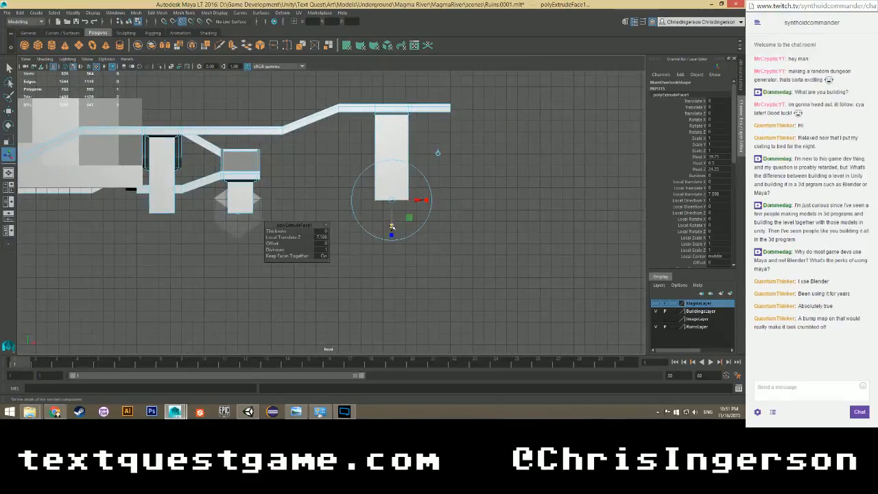
{"action": "left_click_drag", "start_coordinate": [391, 226], "coordinate": [391, 248]}
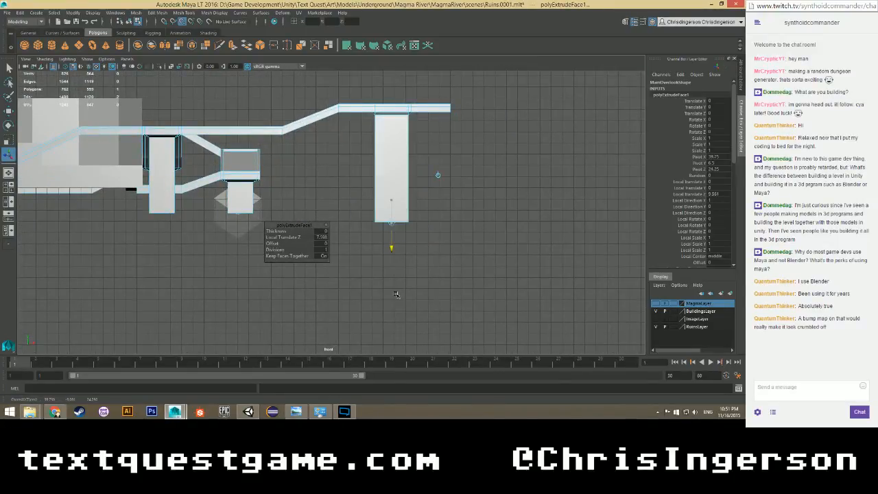
{"action": "mouse_move", "coordinate": [395, 286]}
{"action": "left_mouse_down"}
{"action": "mouse_move", "coordinate": [397, 252]}
{"action": "mouse_move", "coordinate": [398, 273]}
{"action": "left_mouse_up"}
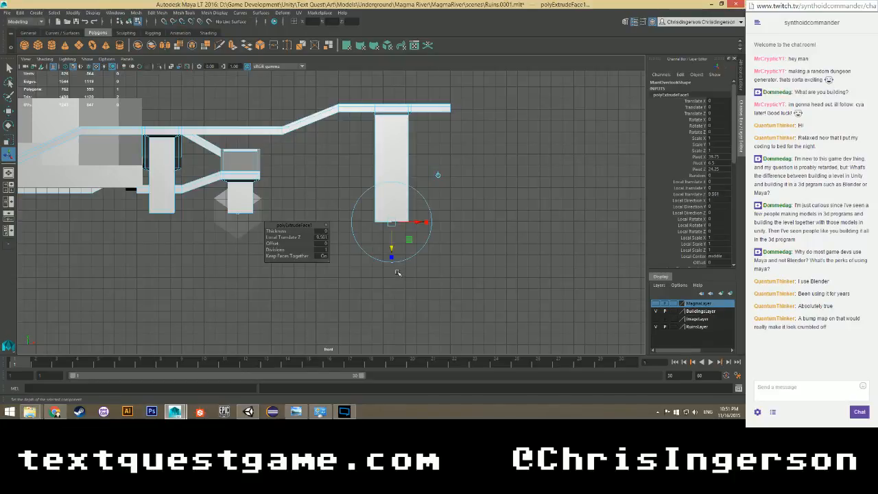
{"action": "key", "text": "space"}
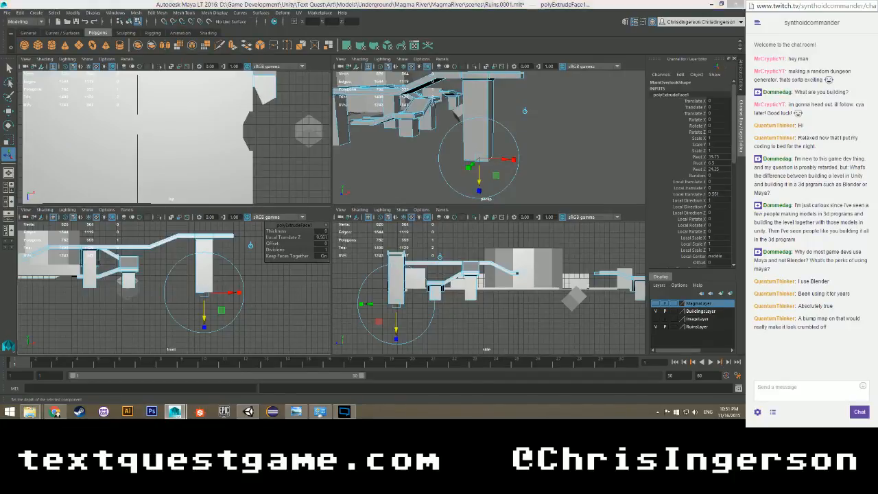
{"action": "key", "text": "space"}
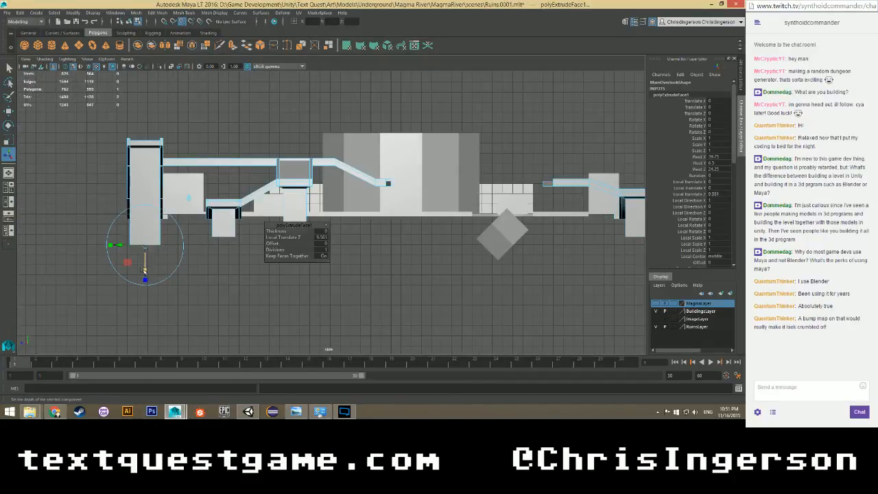
{"action": "mouse_move", "coordinate": [144, 269]}
{"action": "left_mouse_down"}
{"action": "mouse_move", "coordinate": [145, 240]}
{"action": "mouse_move", "coordinate": [144, 259]}
{"action": "left_mouse_up"}
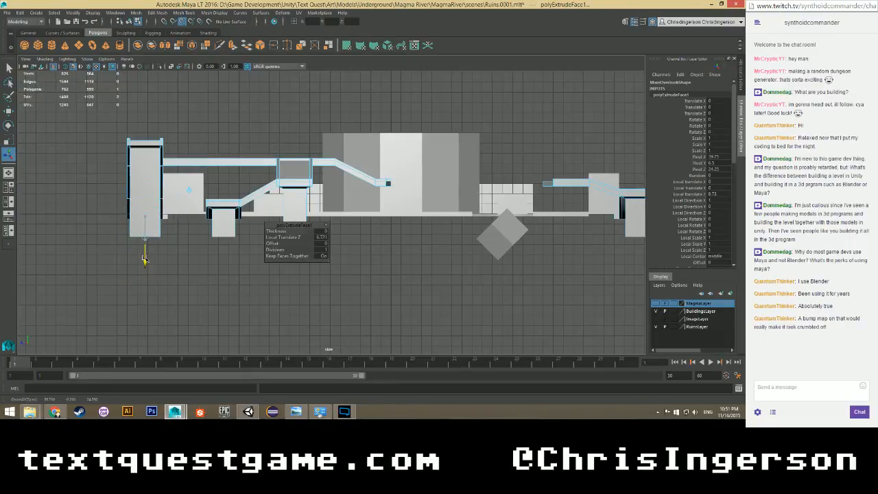
{"action": "key", "text": "space"}
{"action": "key", "text": "space"}
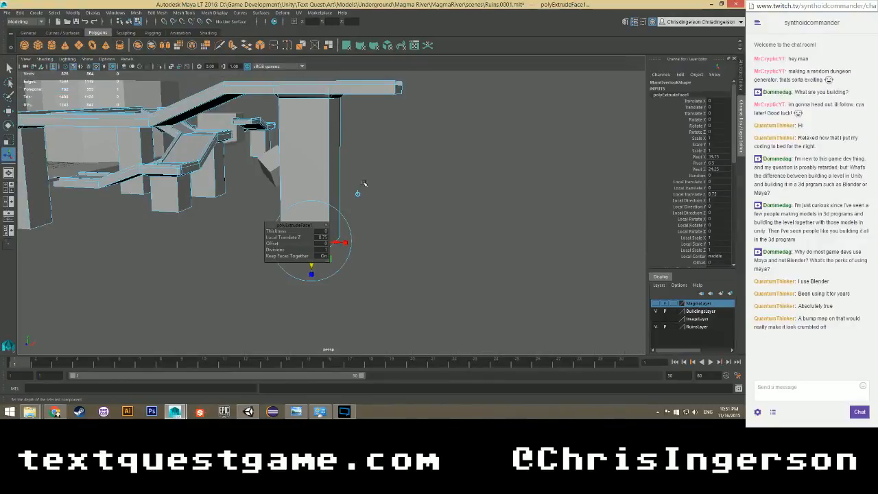
Turn on the visibility of MagmaLayer to view the new pillar against the magma surface.
{"action": "scroll", "coordinate": [414, 175], "scroll_direction": "down", "scroll_amount": 3}
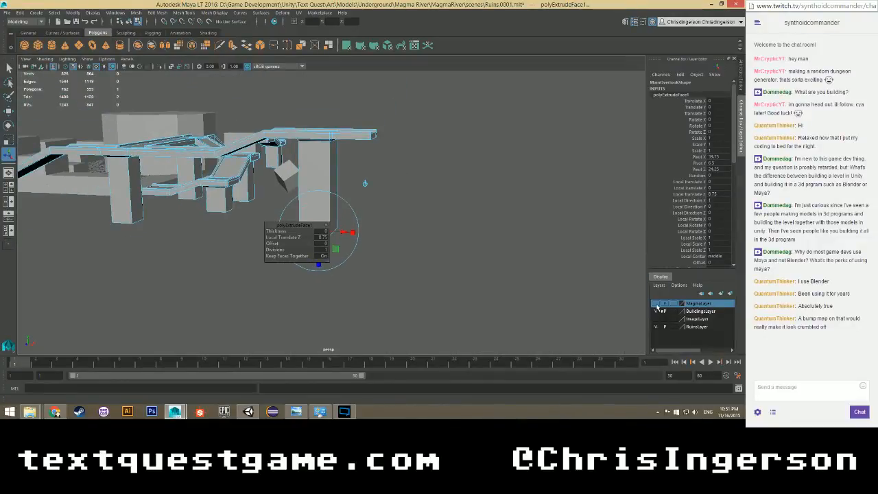
{"action": "left_click", "coordinate": [656, 307]}
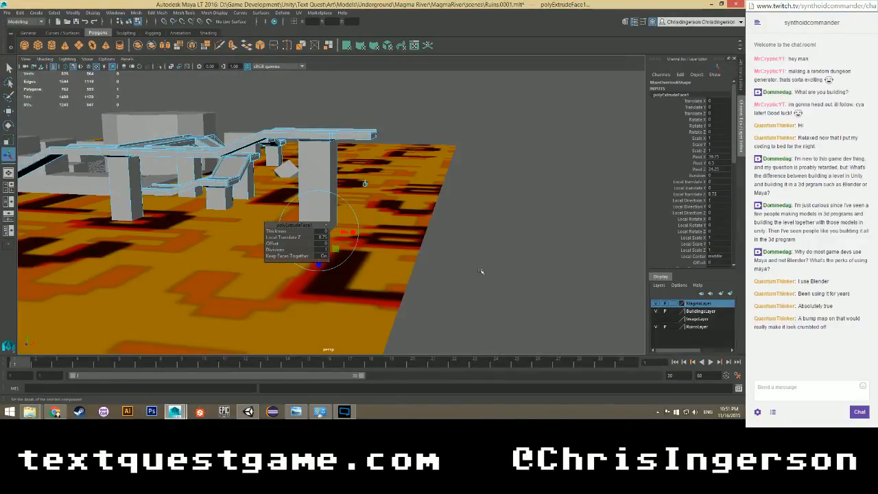
{"action": "left_click_drag", "start_coordinate": [329, 206], "coordinate": [333, 182], "text": "alt"}
Select the new pillar's faces, scale them narrower in both horizontal directions, and save the scene.
{"action": "left_click", "coordinate": [343, 220]}
{"action": "right_click_drag", "start_coordinate": [333, 181], "coordinate": [386, 175]}
{"action": "left_click_drag", "start_coordinate": [288, 188], "coordinate": [345, 230]}
{"action": "key", "text": "r"}
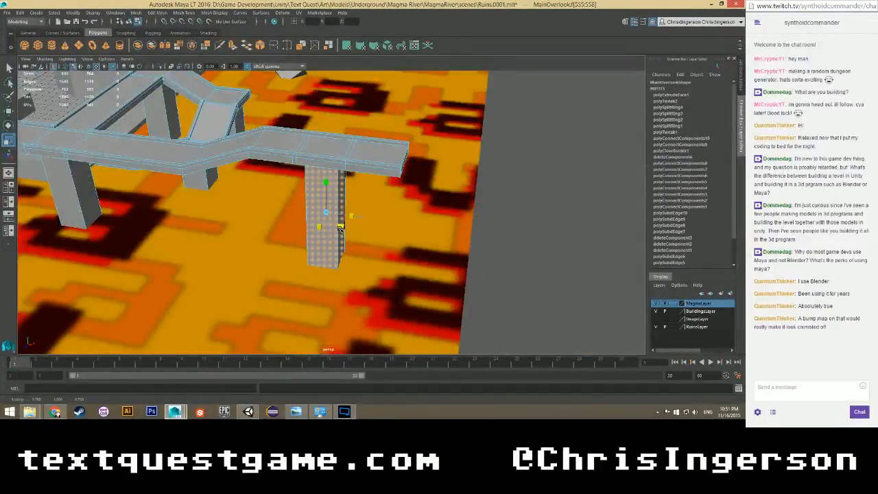
{"action": "left_click", "coordinate": [510, 225]}
{"action": "scroll", "coordinate": [330, 254], "scroll_direction": "down", "scroll_amount": 3}
{"action": "left_click_drag", "start_coordinate": [315, 255], "coordinate": [343, 292], "text": "alt"}
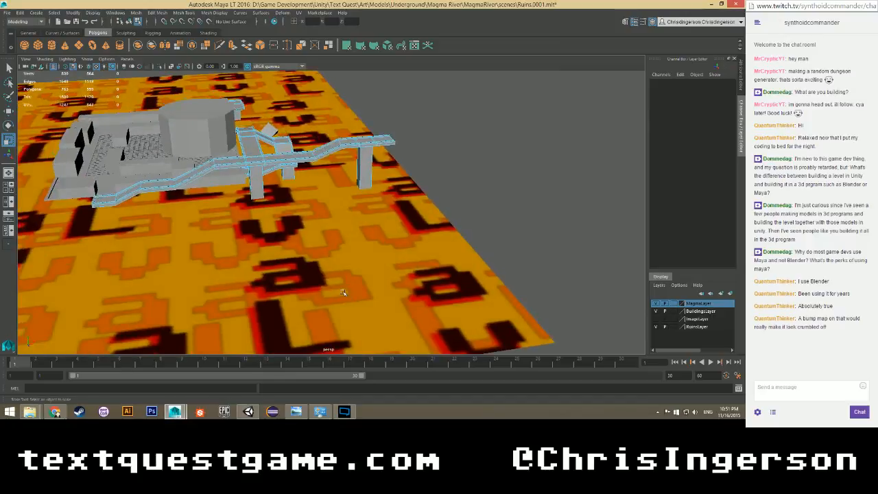
{"action": "key", "text": "ctrl+s"}
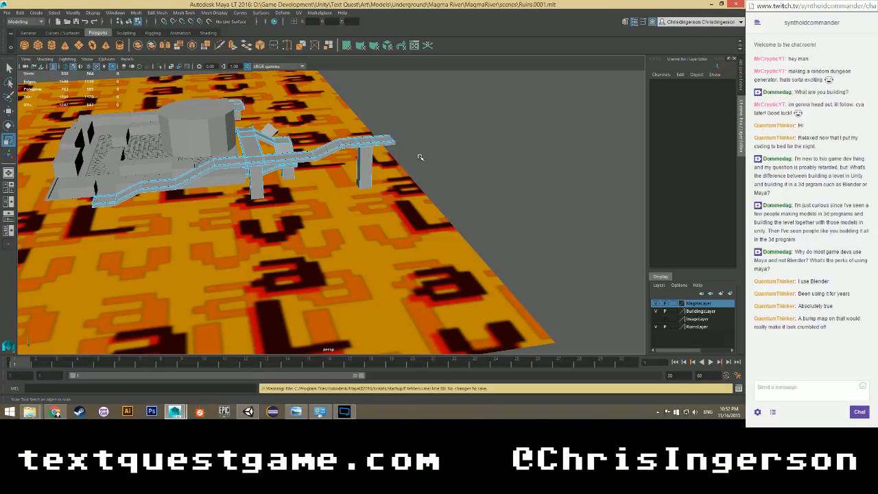
Examine the ruins, the overlook walkways and their broken ramp ends from several angles, saving the scene along the way.
{"action": "scroll", "coordinate": [381, 166], "scroll_direction": "up", "scroll_amount": 8}
{"action": "left_click_drag", "start_coordinate": [301, 135], "coordinate": [415, 248], "text": "alt"}
{"action": "scroll", "coordinate": [323, 222], "scroll_direction": "up", "scroll_amount": 6}
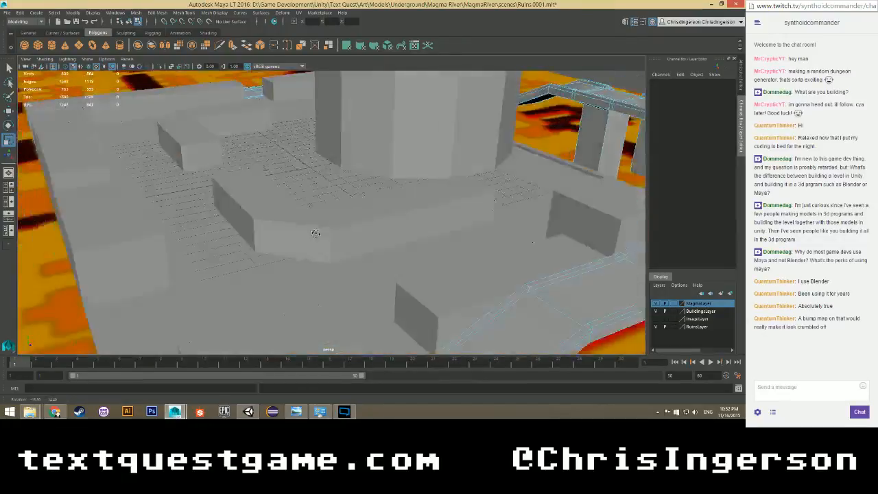
{"action": "scroll", "coordinate": [327, 225], "scroll_direction": "down", "scroll_amount": 4}
{"action": "left_click_drag", "start_coordinate": [327, 224], "coordinate": [275, 262], "text": "alt"}
{"action": "key", "text": "ctrl+s"}
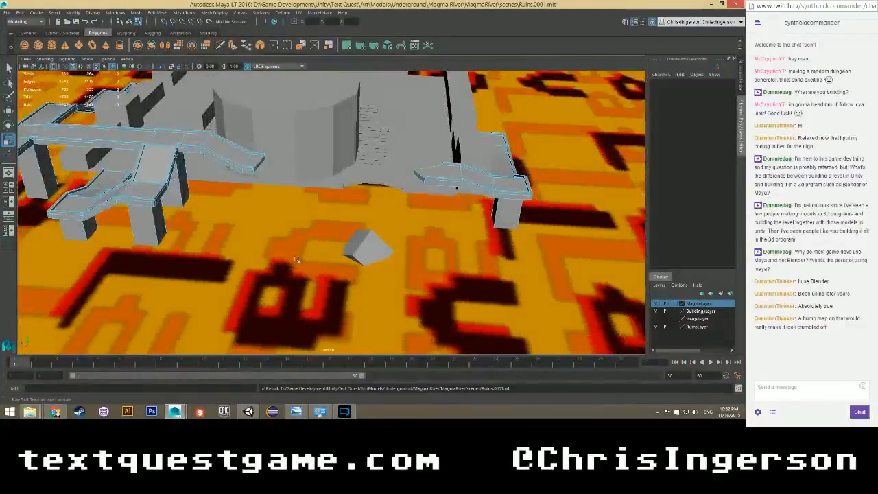
{"action": "left_click_drag", "start_coordinate": [394, 238], "coordinate": [319, 240], "text": "alt"}
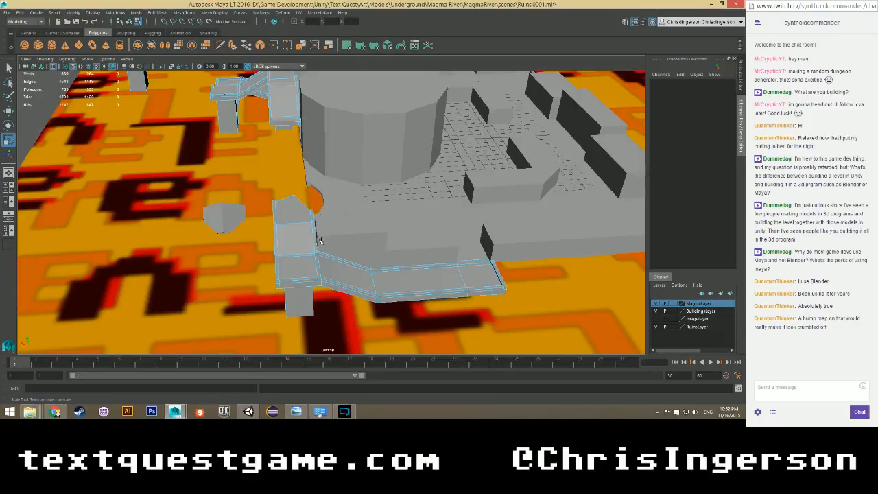
{"action": "scroll", "coordinate": [295, 212], "scroll_direction": "up", "scroll_amount": 4}
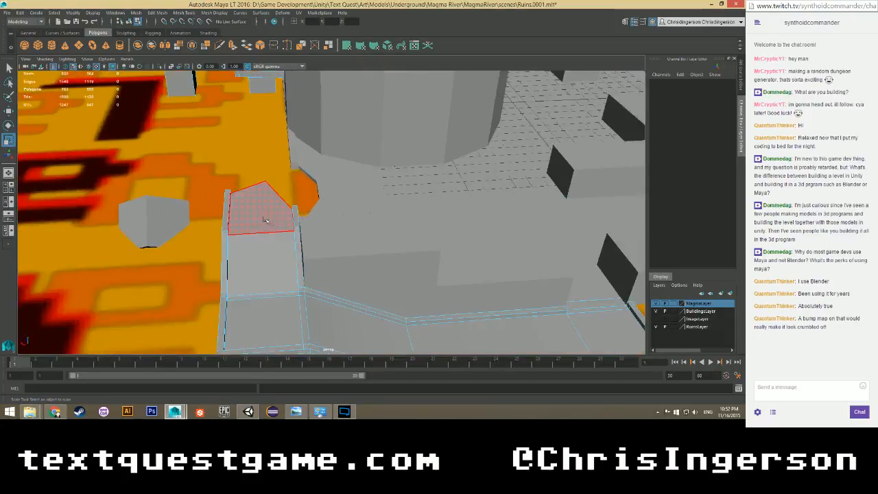
Delete the top face of the sloped section of the MainOverlook walkway, just below the pillar-supported upper platform.
{"action": "scroll", "coordinate": [265, 218], "scroll_direction": "down", "scroll_amount": 4}
{"action": "left_click_drag", "start_coordinate": [237, 209], "coordinate": [350, 237], "text": "alt"}
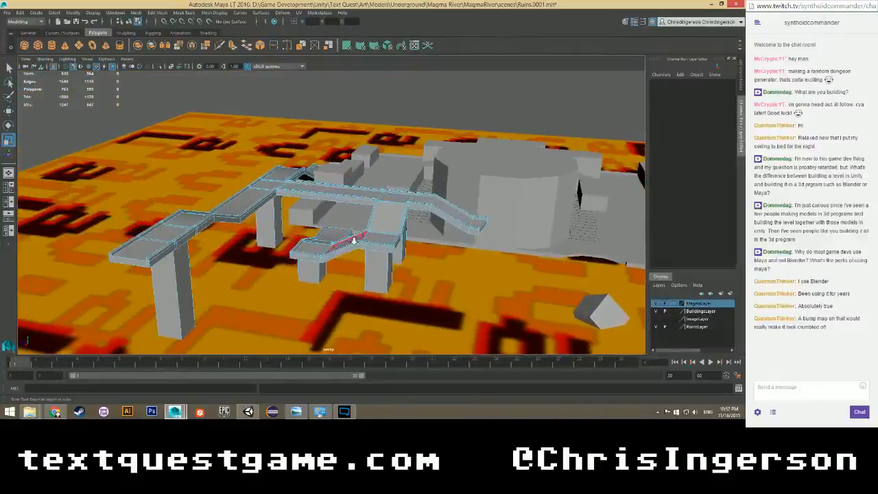
{"action": "scroll", "coordinate": [400, 252], "scroll_direction": "up", "scroll_amount": 4}
{"action": "scroll", "coordinate": [400, 252], "scroll_direction": "down", "scroll_amount": 4}
{"action": "left_click_drag", "start_coordinate": [400, 252], "coordinate": [287, 237], "text": "alt"}
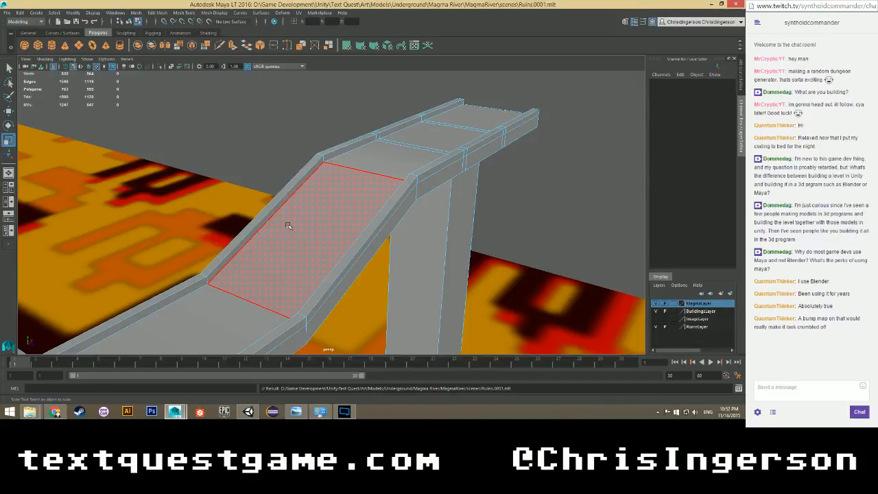
{"action": "left_click", "coordinate": [301, 197]}
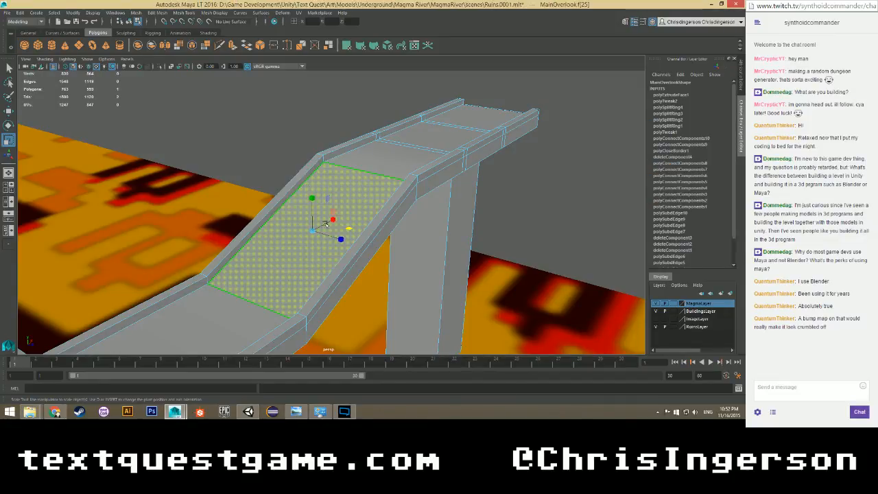
{"action": "key", "text": "w"}
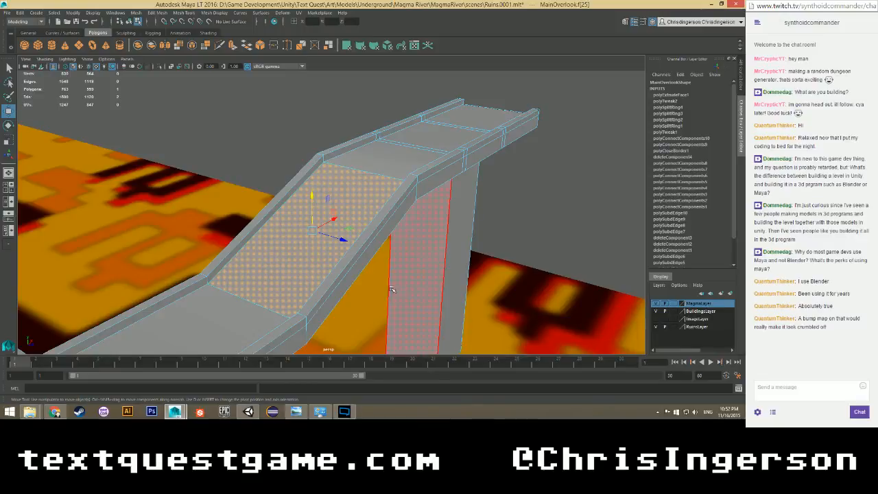
{"action": "left_click", "coordinate": [555, 230]}
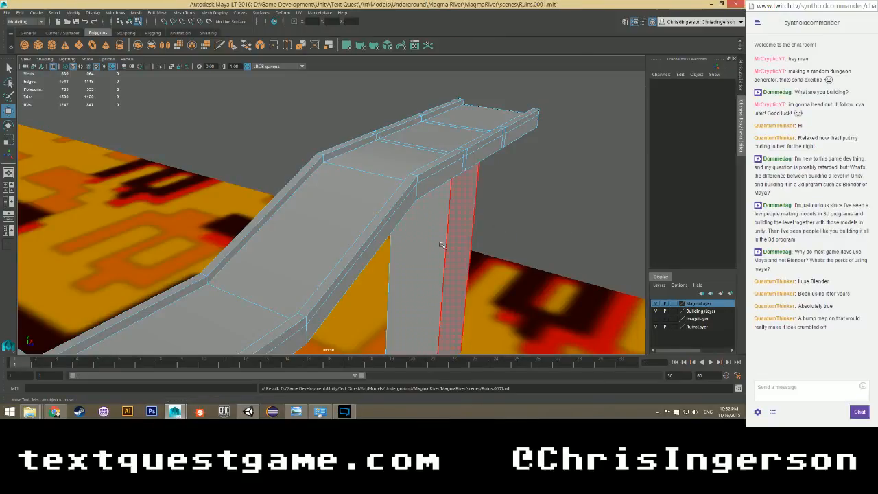
{"action": "mouse_move", "coordinate": [352, 240]}
{"action": "left_mouse_down", "text": "alt"}
{"action": "mouse_move", "coordinate": [358, 238]}
{"action": "mouse_move", "coordinate": [299, 220]}
{"action": "mouse_move", "coordinate": [307, 249]}
{"action": "mouse_move", "coordinate": [349, 245]}
{"action": "left_mouse_up", "text": "alt"}
{"action": "left_click", "coordinate": [349, 243]}
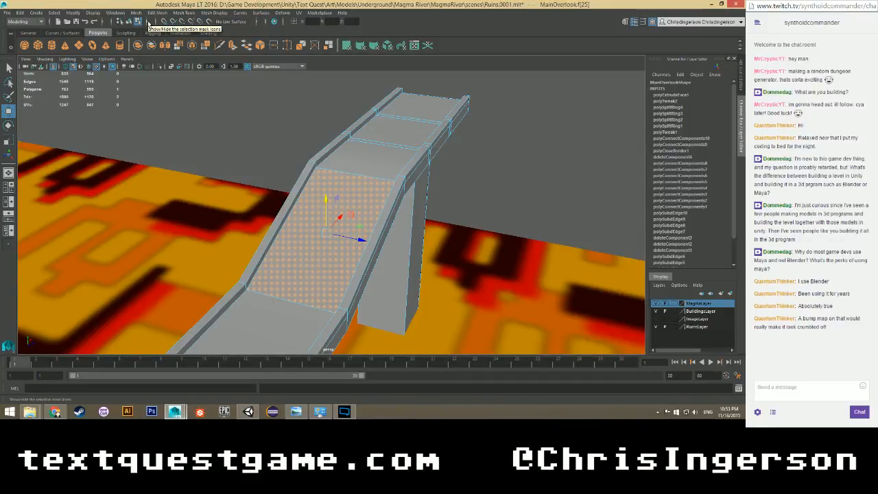
{"action": "key", "text": "Delete"}
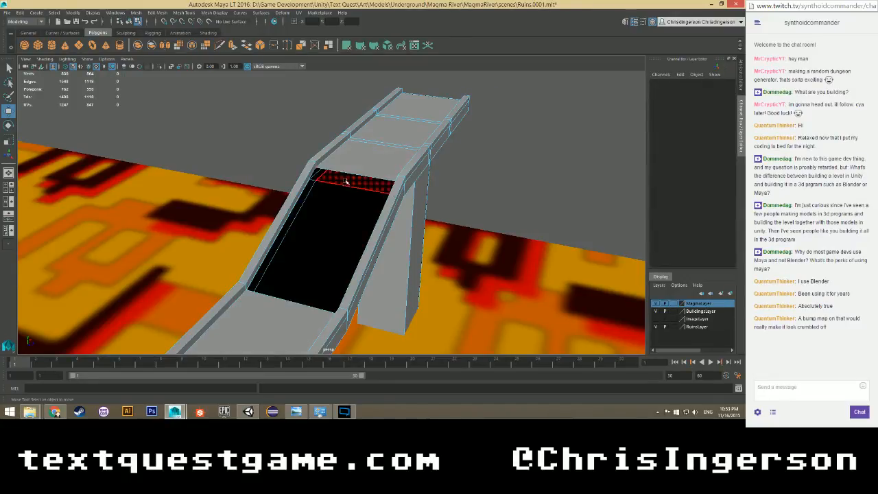
Extrude the upper edge of the ramp opening straight down with a Local Translate Z of -0.1 to form the first stair riser.
{"action": "scroll", "coordinate": [315, 173], "scroll_direction": "up", "scroll_amount": 2}
{"action": "scroll", "coordinate": [312, 171], "scroll_direction": "down", "scroll_amount": 2}
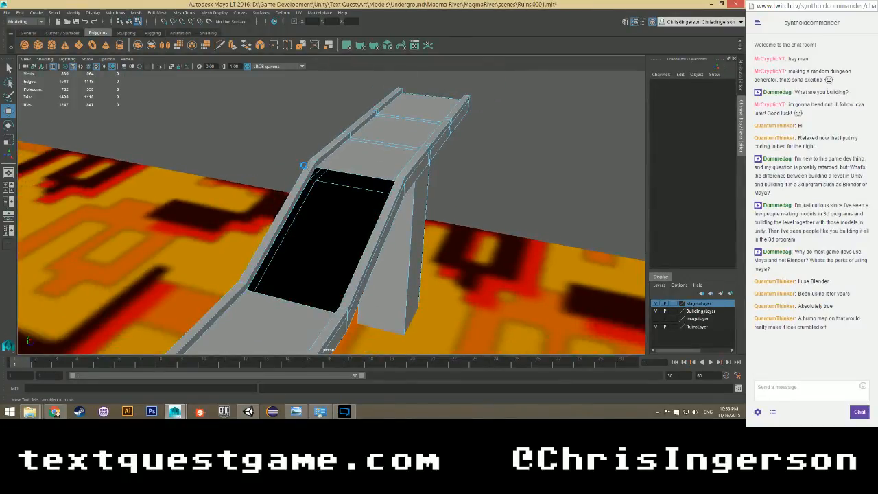
{"action": "left_click_drag", "start_coordinate": [315, 190], "coordinate": [266, 203], "text": "alt"}
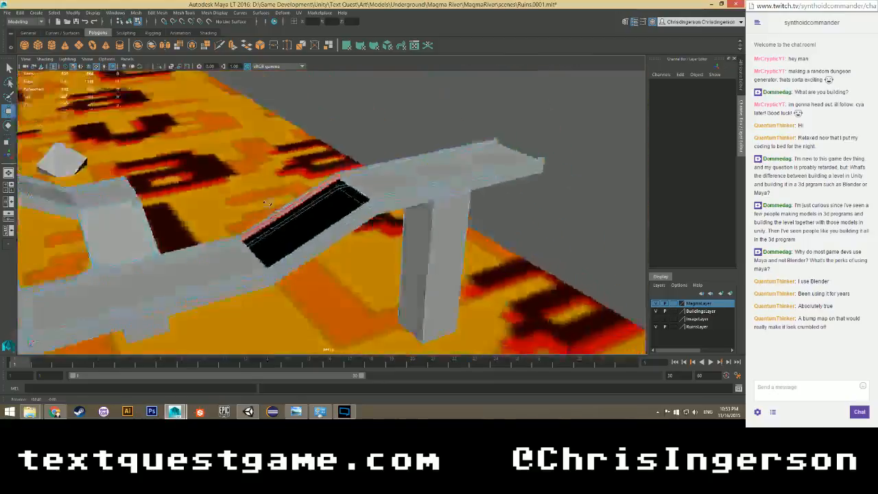
{"action": "scroll", "coordinate": [348, 192], "scroll_direction": "up", "scroll_amount": 6}
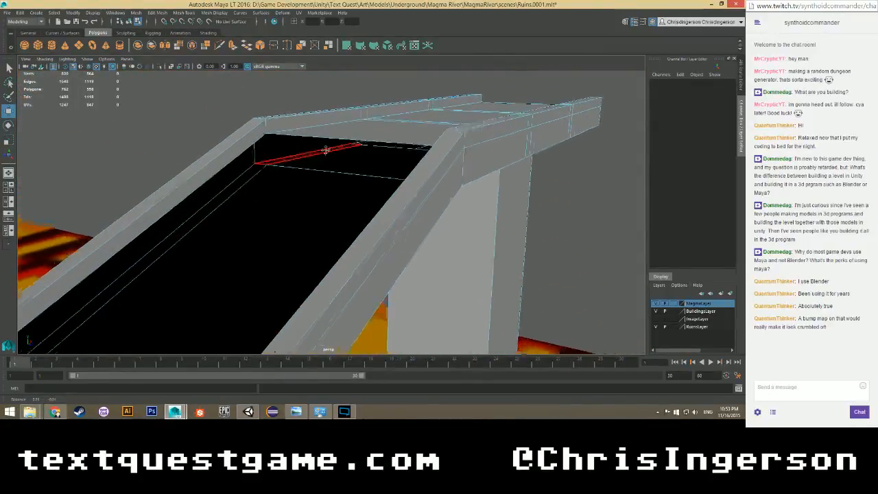
{"action": "left_click_drag", "start_coordinate": [326, 150], "coordinate": [265, 176], "text": "alt"}
{"action": "key", "text": "F11"}
{"action": "right_click", "coordinate": [256, 139]}
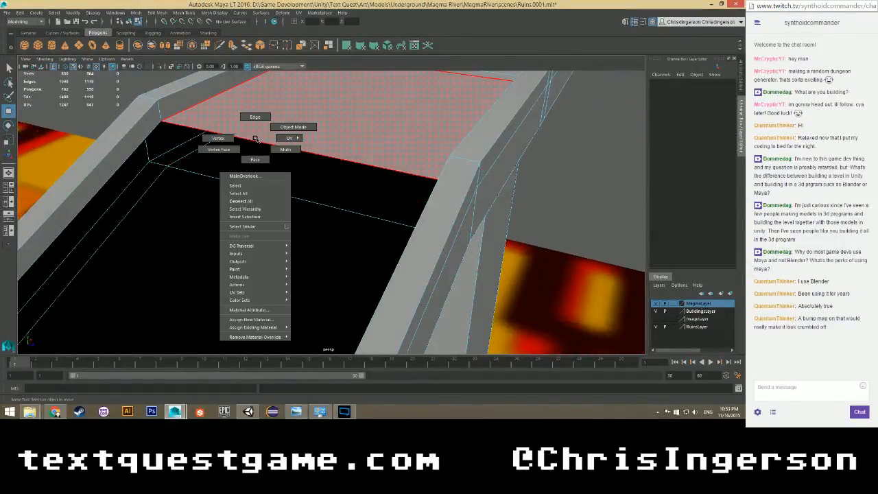
{"action": "right_click_drag", "start_coordinate": [255, 139], "coordinate": [258, 125]}
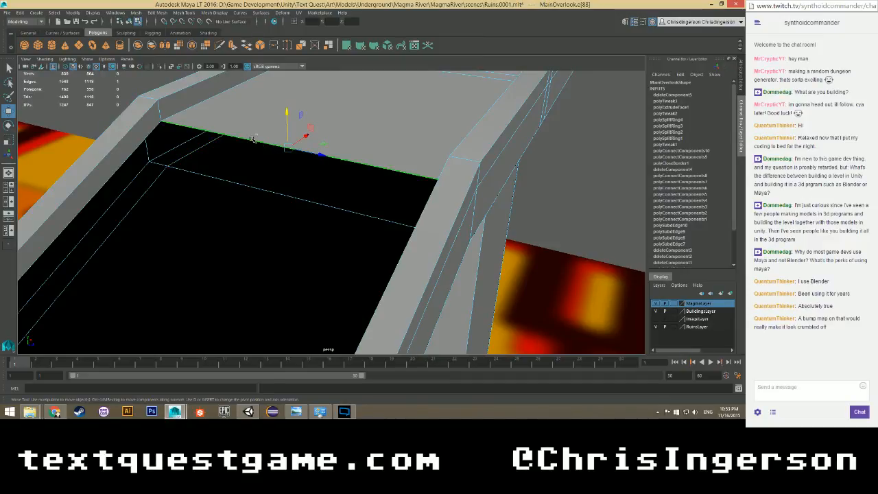
{"action": "right_click_drag", "start_coordinate": [252, 138], "coordinate": [246, 158], "text": "shift"}
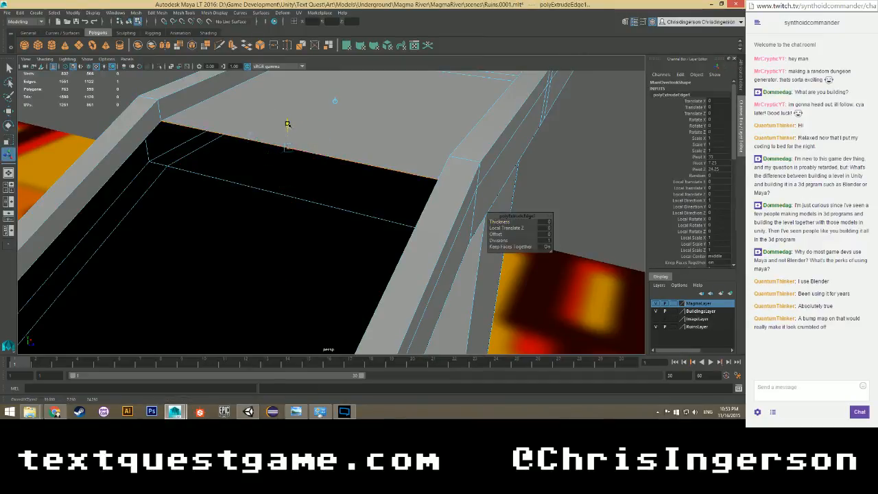
{"action": "left_click_drag", "start_coordinate": [287, 124], "coordinate": [288, 135]}
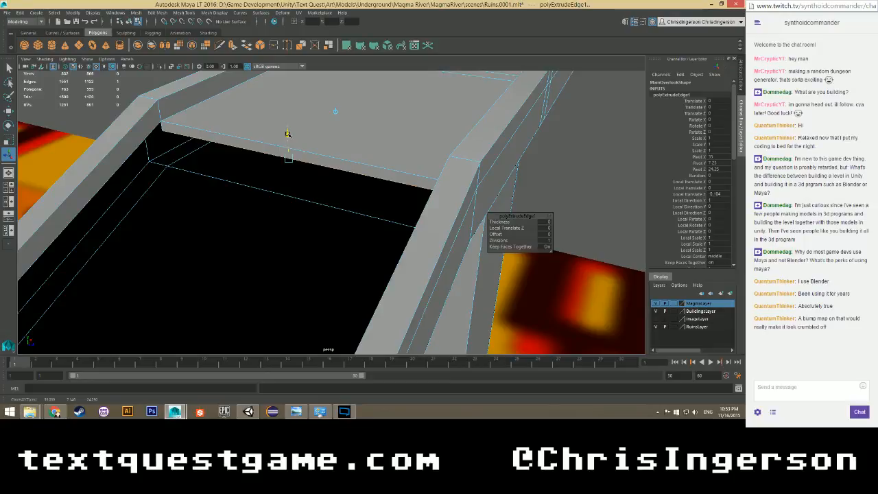
{"action": "left_click", "coordinate": [543, 228]}
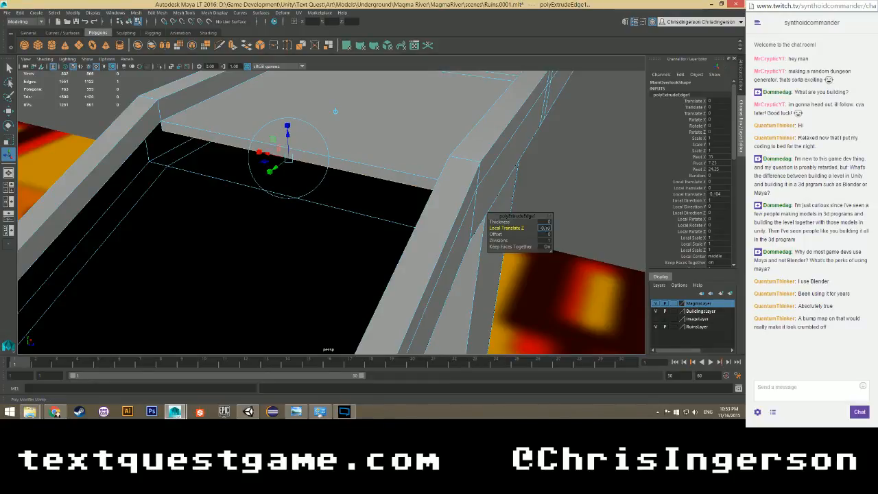
{"action": "left_click", "coordinate": [549, 228]}
{"action": "key", "text": "Return"}
Extrude the riser's lower edge out over the ramp opening with a Local Translate Z of 0.2 to form the first tread.
{"action": "left_click_drag", "start_coordinate": [265, 214], "coordinate": [289, 147], "text": "alt"}
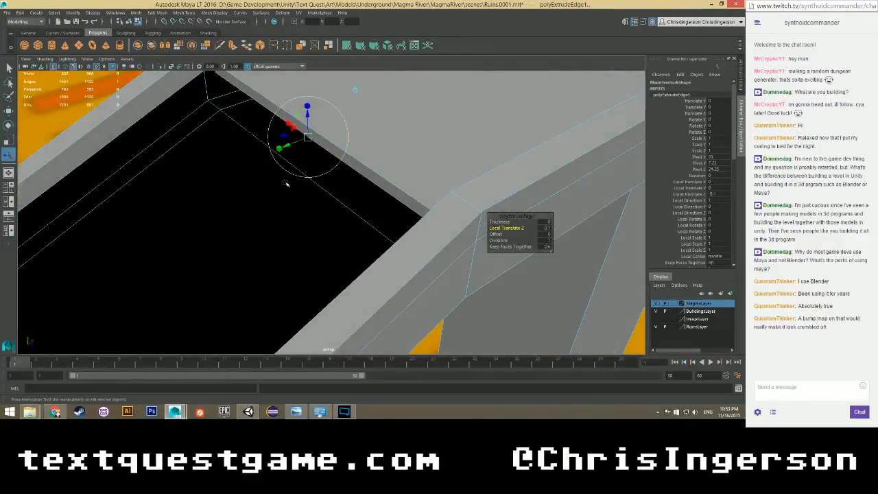
{"action": "left_click", "coordinate": [318, 145]}
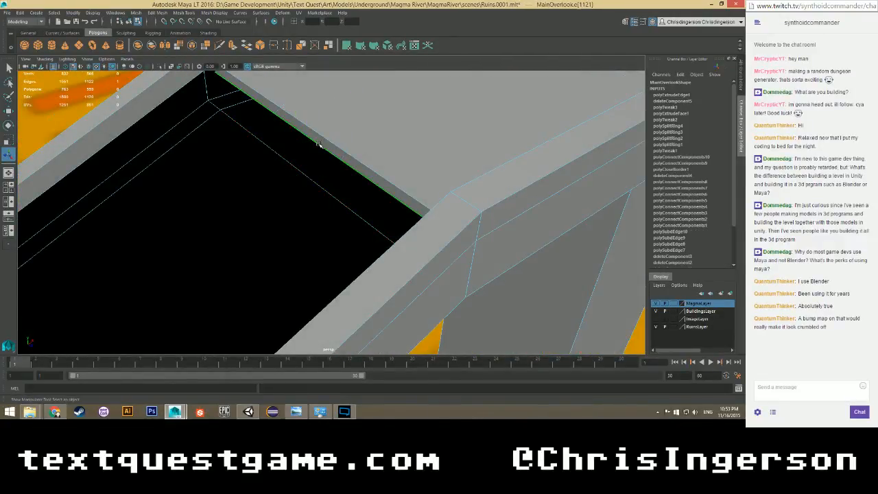
{"action": "right_click_drag", "start_coordinate": [319, 144], "coordinate": [322, 165], "text": "shift"}
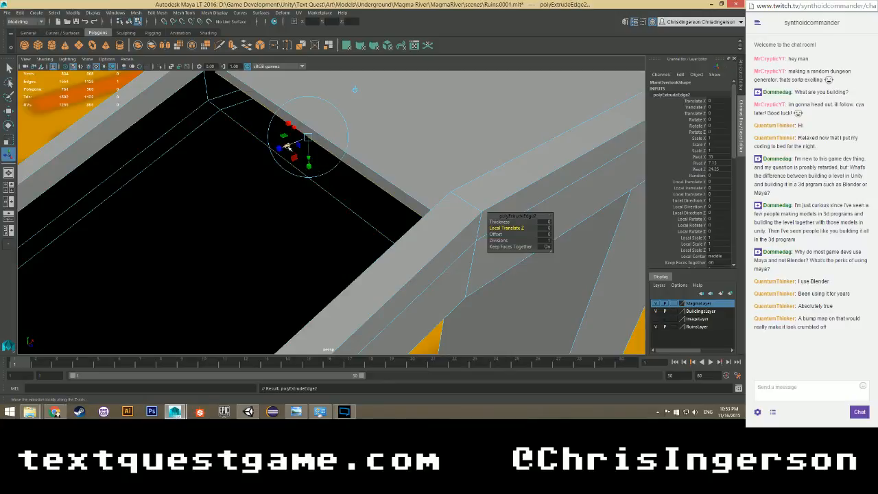
{"action": "left_click_drag", "start_coordinate": [322, 154], "coordinate": [277, 148]}
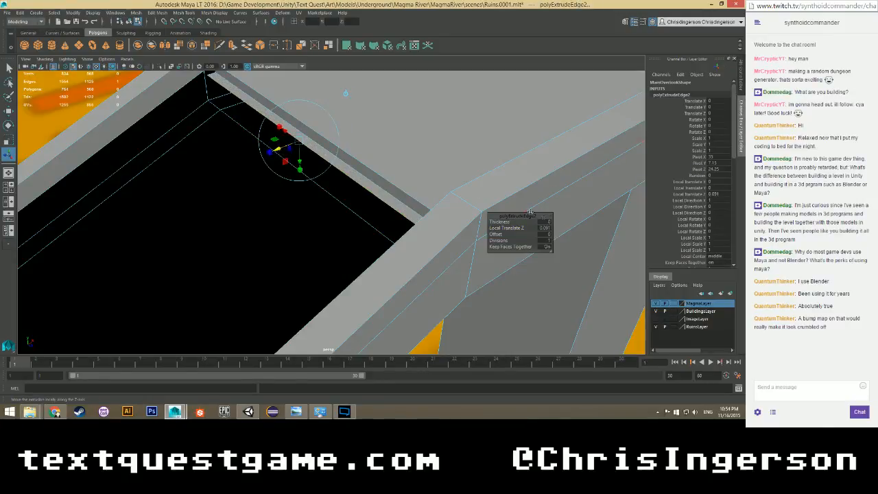
{"action": "left_click", "coordinate": [544, 228]}
{"action": "type", "text": "0.2"}
{"action": "key", "text": "Return"}
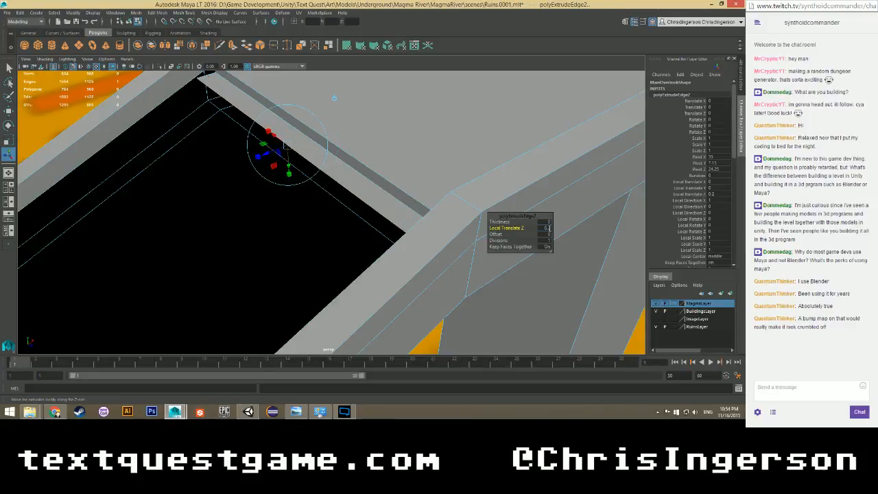
Extrude the first tread's outer edge downward with a Local Translate Z of -0.1 to form the second riser.
{"action": "mouse_move", "coordinate": [336, 247]}
{"action": "left_mouse_down", "text": "alt"}
{"action": "mouse_move", "coordinate": [290, 255]}
{"action": "mouse_move", "coordinate": [329, 247]}
{"action": "left_mouse_up", "text": "alt"}
{"action": "left_click", "coordinate": [341, 184]}
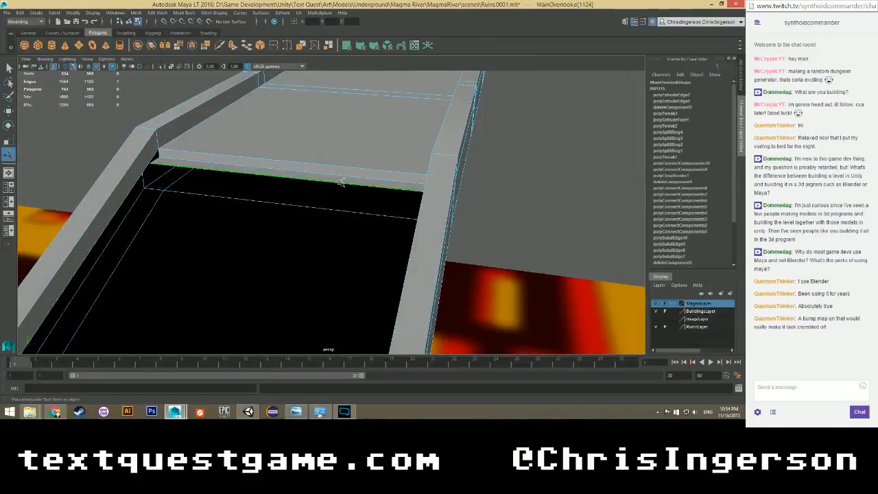
{"action": "right_click_drag", "start_coordinate": [341, 183], "coordinate": [327, 203], "text": "shift"}
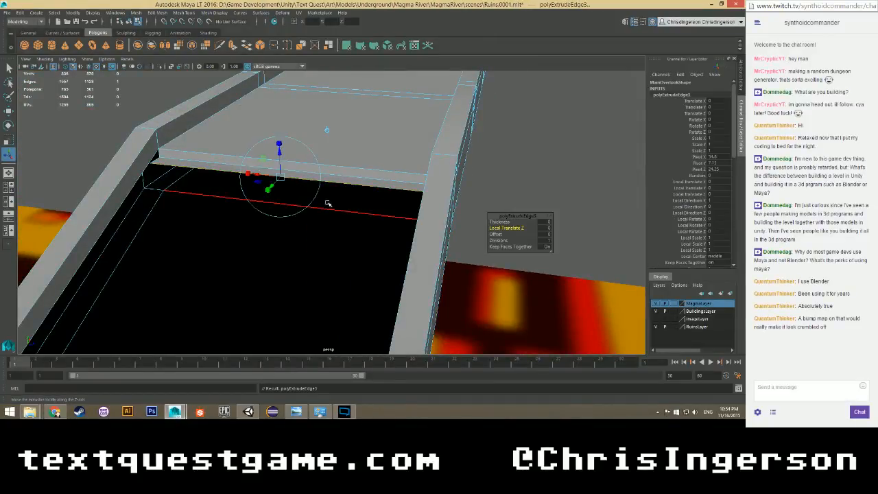
{"action": "left_click_drag", "start_coordinate": [280, 152], "coordinate": [280, 159]}
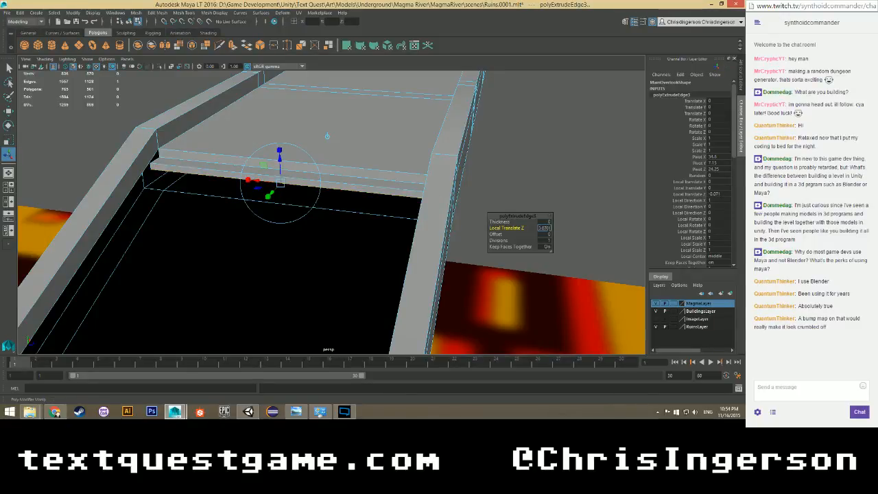
{"action": "type", "text": "1"}
{"action": "key", "text": "Return"}
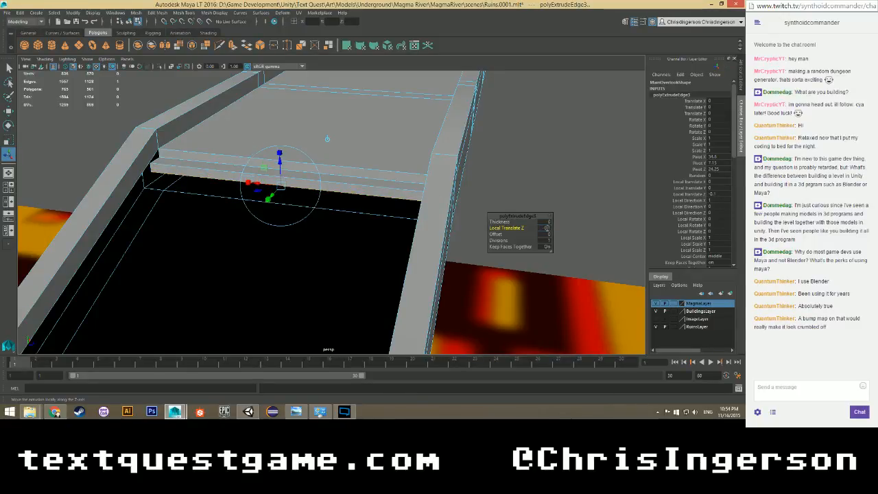
Extrude the second riser's lower edge outward with a Local Translate Z of 0.2 to form the second tread.
{"action": "right_click_drag", "start_coordinate": [339, 194], "coordinate": [333, 209], "text": "shift"}
{"action": "left_click_drag", "start_coordinate": [274, 194], "coordinate": [294, 201]}
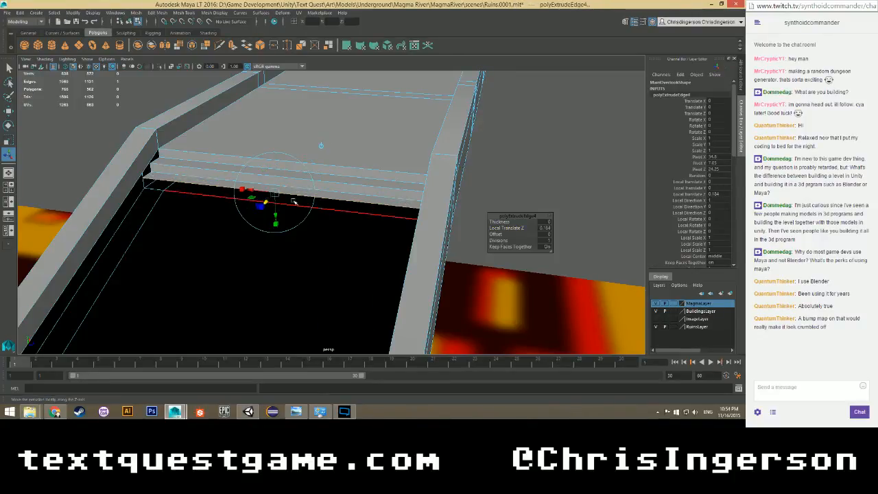
{"action": "left_click", "coordinate": [545, 227]}
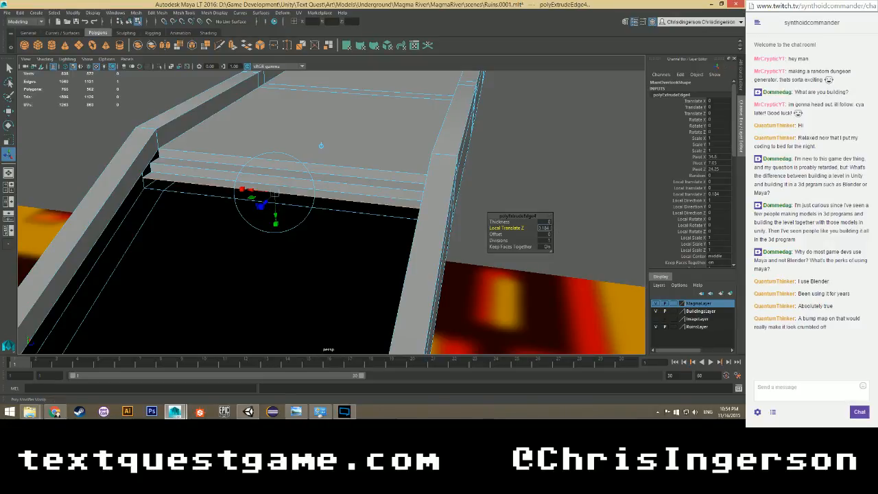
{"action": "type", "text": "0.2"}
{"action": "key", "text": "Return"}
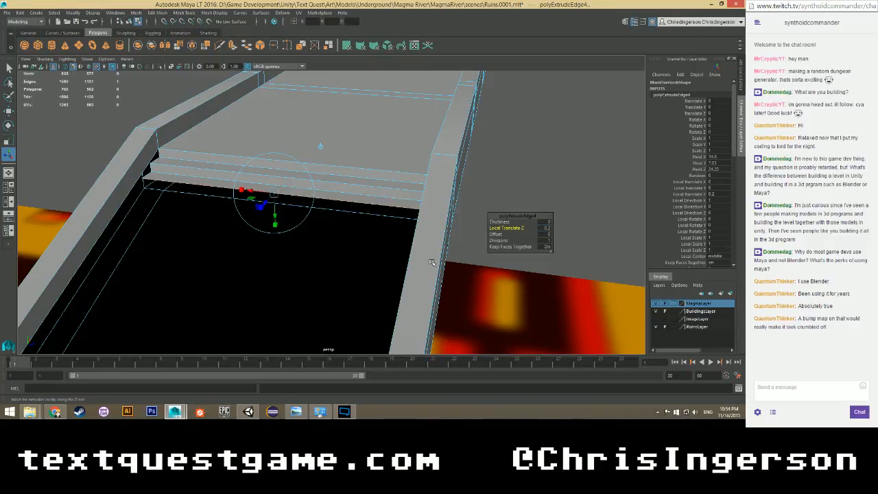
Move the second riser's face outward along the ramp direction to deepen the first tread.
{"action": "left_click_drag", "start_coordinate": [284, 276], "coordinate": [346, 241], "text": "alt"}
{"action": "scroll", "coordinate": [317, 216], "scroll_direction": "up", "scroll_amount": 1}
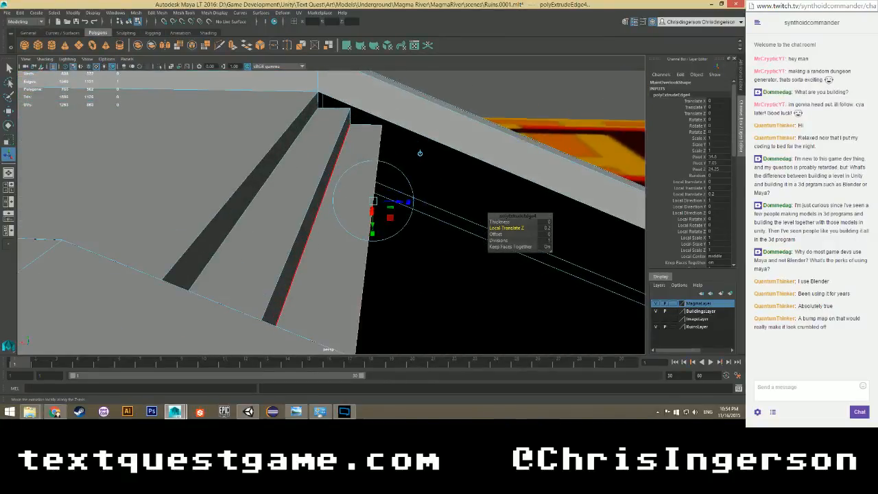
{"action": "right_click_drag", "start_coordinate": [339, 142], "coordinate": [340, 162]}
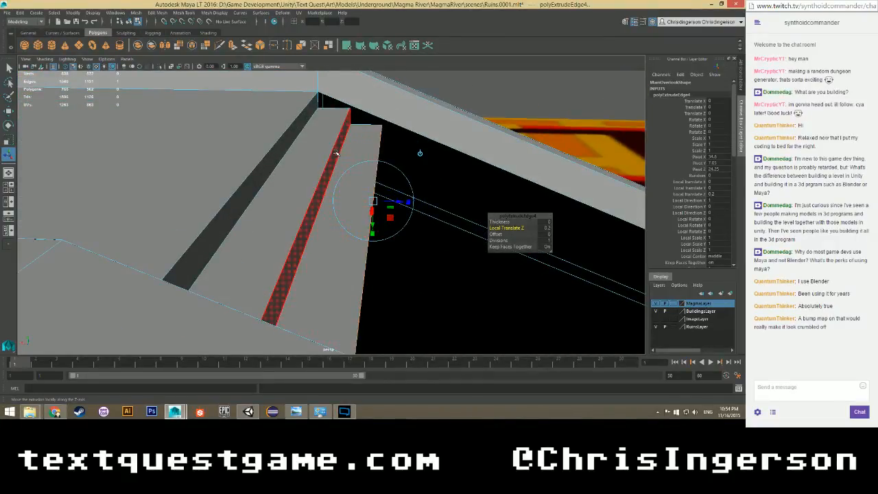
{"action": "left_click", "coordinate": [336, 153]}
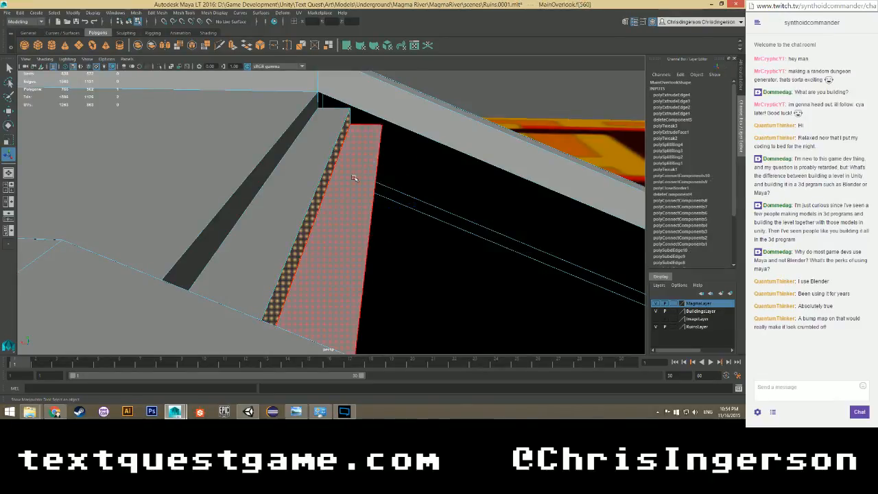
{"action": "key", "text": "w"}
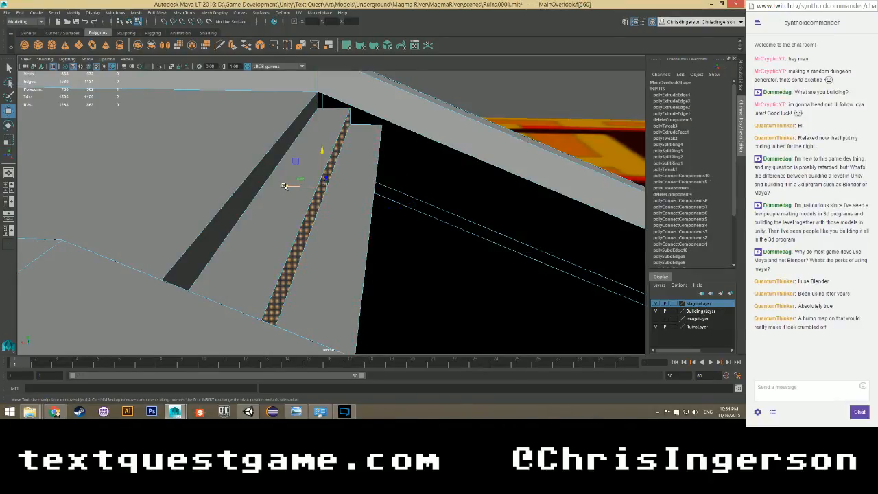
{"action": "left_click_drag", "start_coordinate": [285, 186], "coordinate": [298, 185]}
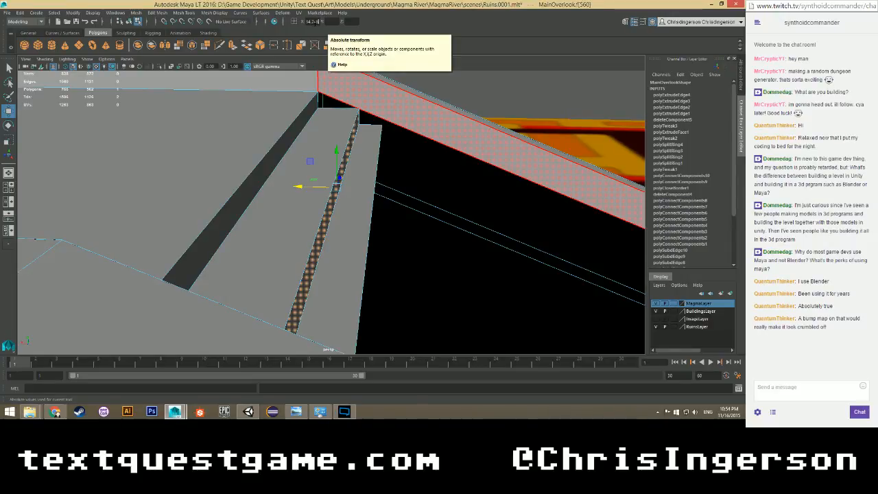
Select the second tread's outer edge and move it further out over the opening to deepen that tread.
{"action": "left_click", "coordinate": [370, 188]}
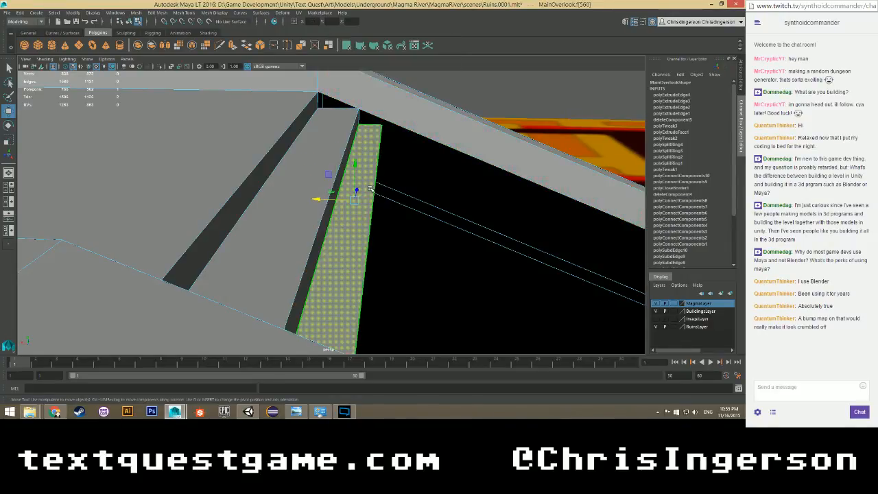
{"action": "right_click_drag", "start_coordinate": [375, 154], "coordinate": [376, 137]}
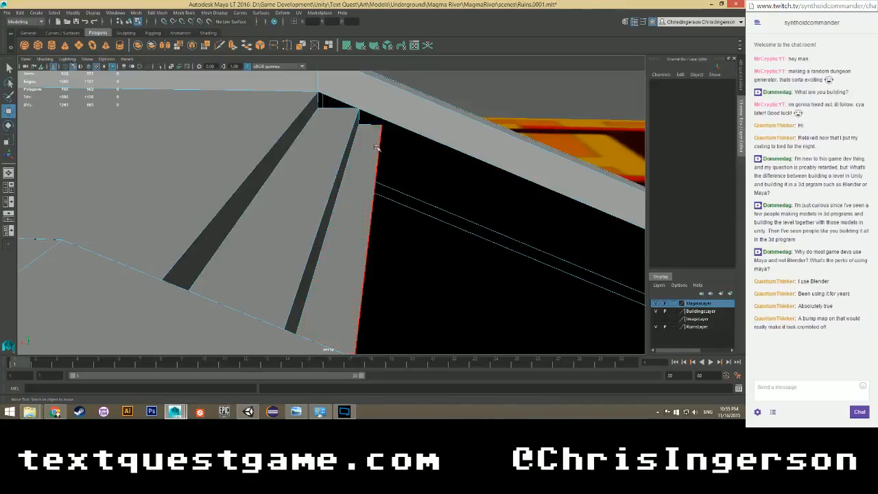
{"action": "left_click", "coordinate": [375, 152]}
{"action": "left_click_drag", "start_coordinate": [335, 201], "coordinate": [361, 199]}
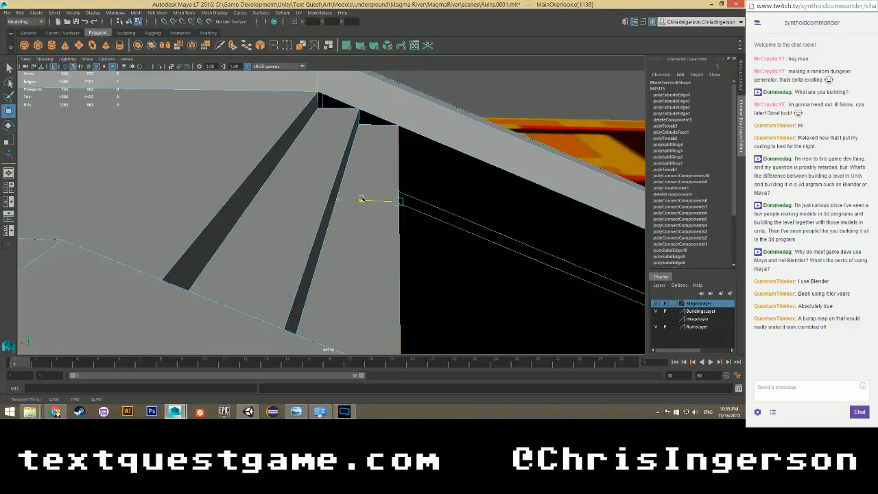
Select the second riser's lower edge and read its position along the ramp direction to work out the tread depth.
{"action": "mouse_move", "coordinate": [375, 260]}
{"action": "left_mouse_down", "text": "alt"}
{"action": "mouse_move", "coordinate": [370, 252]}
{"action": "mouse_move", "coordinate": [380, 273]}
{"action": "mouse_move", "coordinate": [369, 255]}
{"action": "mouse_move", "coordinate": [344, 253]}
{"action": "mouse_move", "coordinate": [345, 269]}
{"action": "mouse_move", "coordinate": [359, 257]}
{"action": "mouse_move", "coordinate": [366, 264]}
{"action": "left_mouse_up", "text": "alt"}
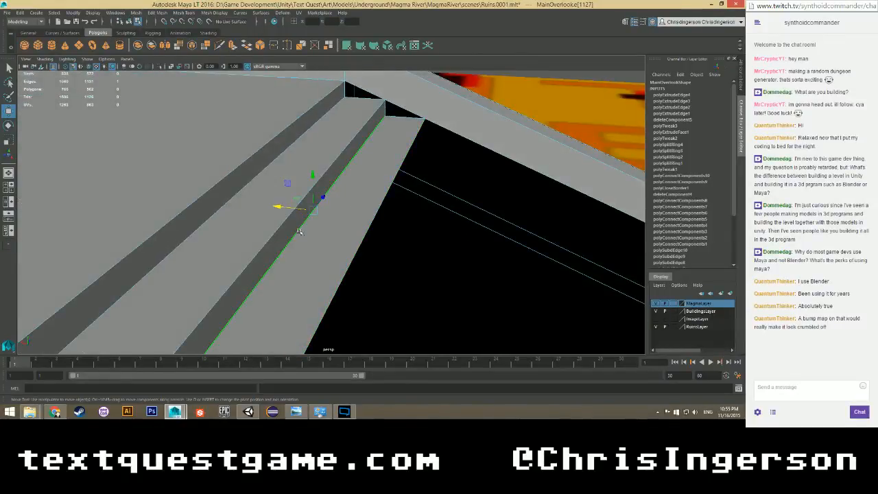
{"action": "left_click", "coordinate": [277, 207]}
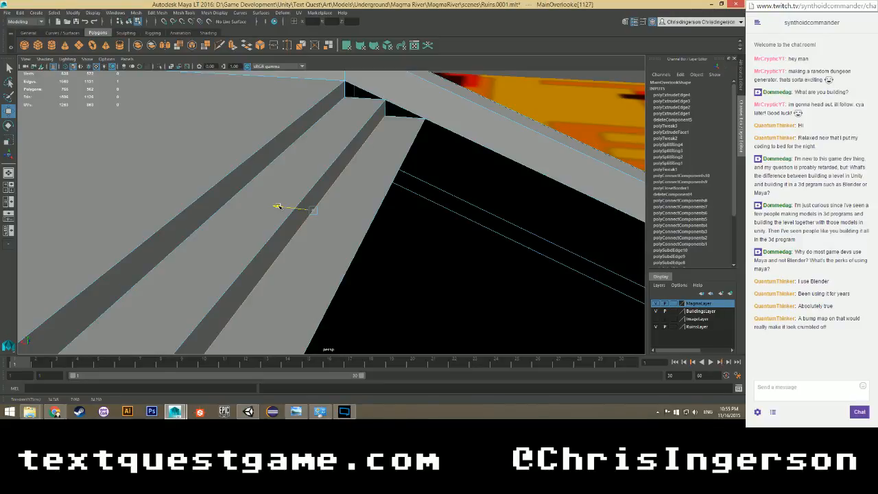
{"action": "left_click", "coordinate": [281, 209]}
{"action": "left_click", "coordinate": [235, 190]}
{"action": "left_click", "coordinate": [323, 254]}
Extrude the second tread's outer edge downward with a Local Translate Z of -0.1 to form the third riser.
{"action": "key", "text": "f"}
{"action": "scroll", "coordinate": [319, 257], "scroll_direction": "up", "scroll_amount": 2}
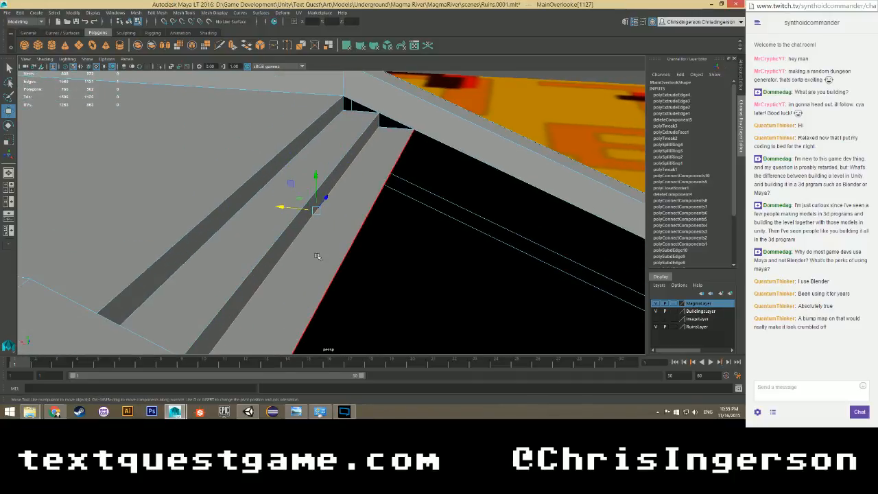
{"action": "left_click_drag", "start_coordinate": [364, 243], "coordinate": [300, 240], "text": "alt"}
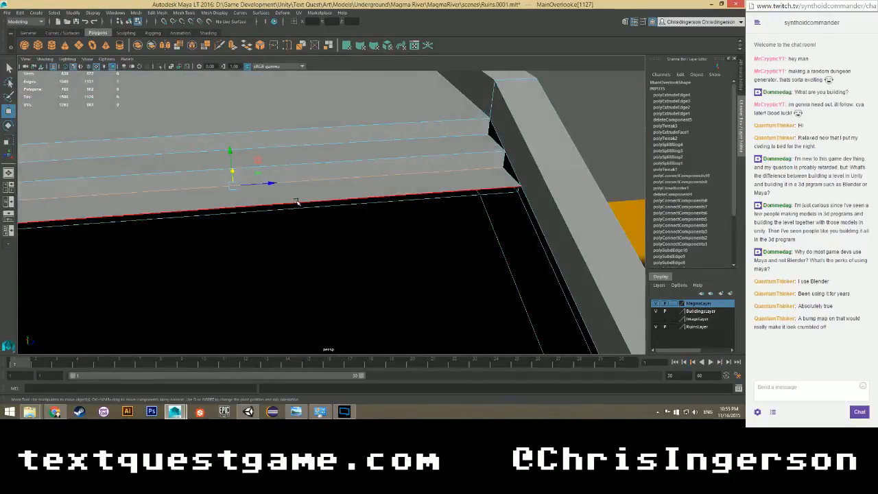
{"action": "left_click_drag", "start_coordinate": [292, 205], "coordinate": [304, 229], "text": "alt"}
{"action": "right_click_drag", "start_coordinate": [284, 185], "coordinate": [295, 204], "text": "shift"}
{"action": "mouse_move", "coordinate": [221, 142]}
{"action": "left_mouse_down"}
{"action": "mouse_move", "coordinate": [223, 159]}
{"action": "mouse_move", "coordinate": [220, 141]}
{"action": "left_mouse_up"}
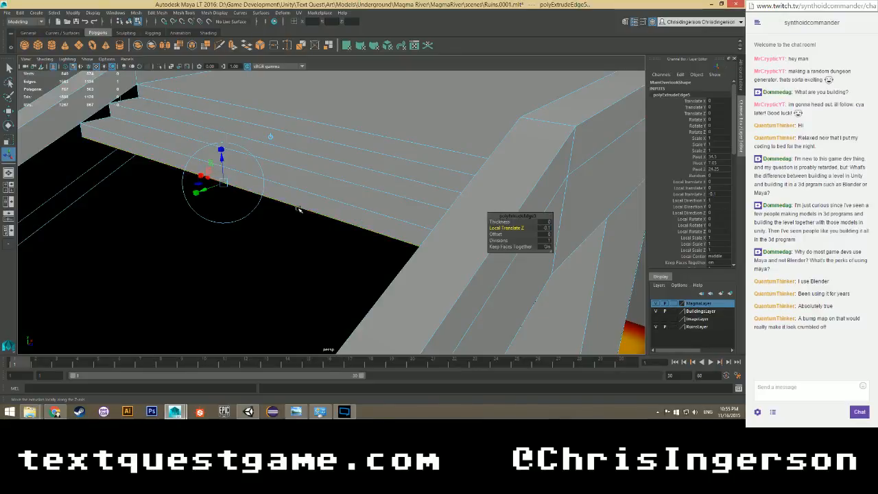
Extrude the third riser's lower edge outward with a Local Translate Z of 0.245 to form the third tread.
{"action": "left_click", "coordinate": [298, 206]}
{"action": "right_click_drag", "start_coordinate": [298, 206], "coordinate": [299, 227], "text": "shift"}
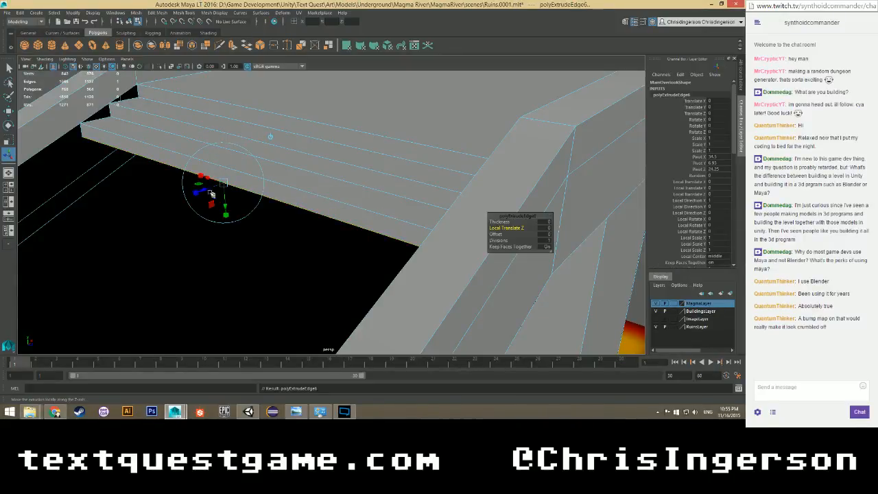
{"action": "left_click_drag", "start_coordinate": [204, 190], "coordinate": [195, 197]}
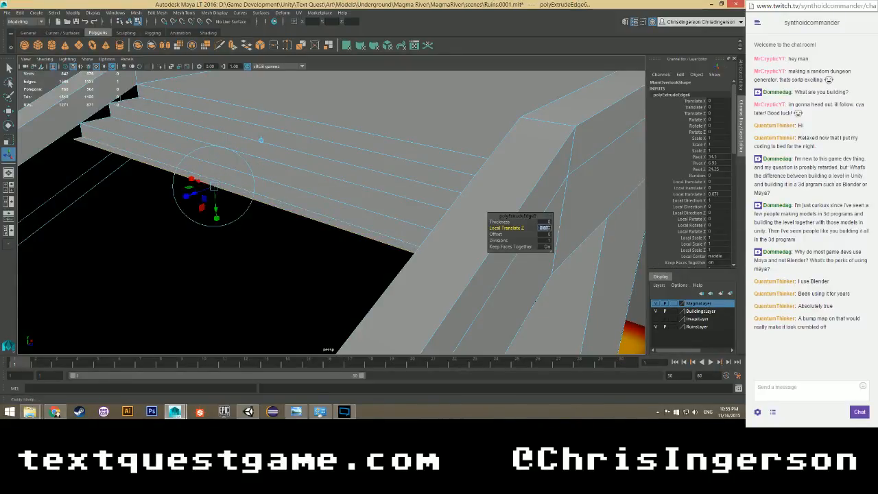
{"action": "left_click", "coordinate": [543, 228]}
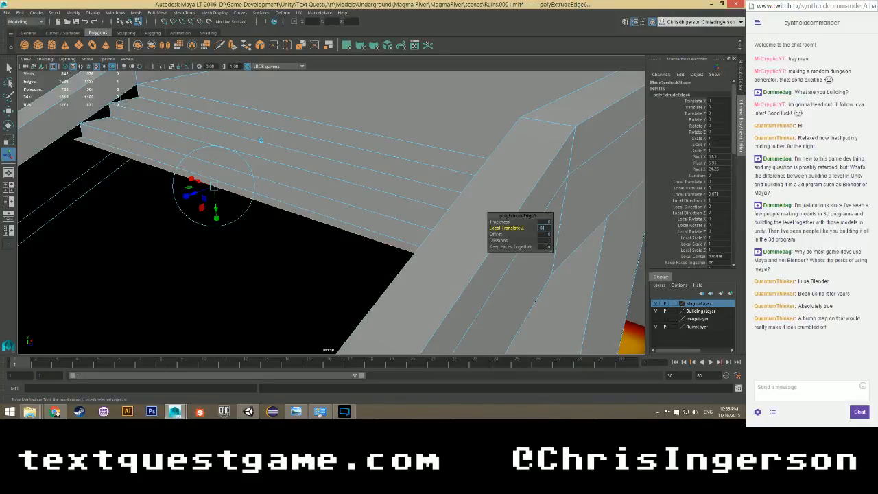
{"action": "type", "text": "0.145"}
{"action": "key", "text": "Return"}
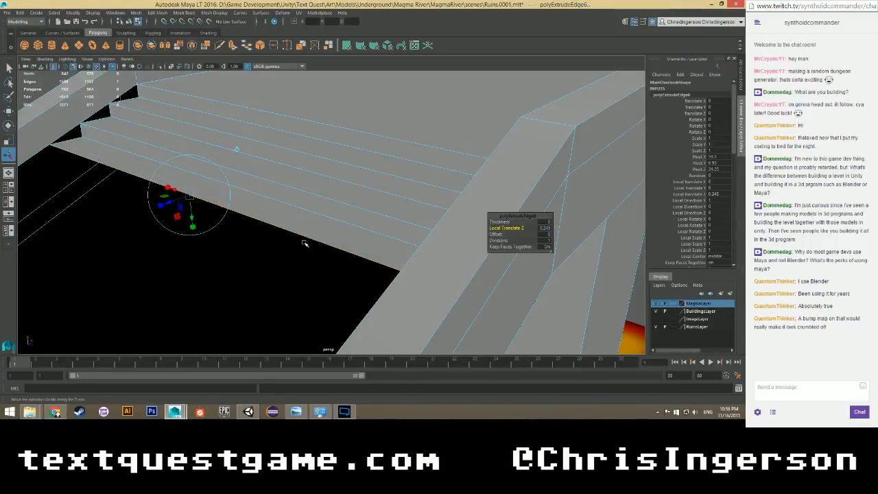
{"action": "left_click_drag", "start_coordinate": [302, 233], "coordinate": [407, 230], "text": "alt"}
{"action": "scroll", "coordinate": [407, 230], "scroll_direction": "down", "scroll_amount": 6}
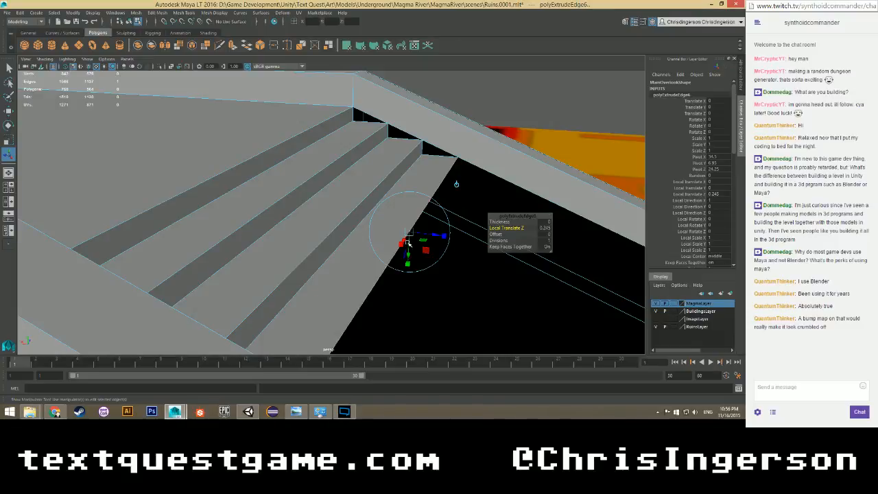
Extrude the third tread's outer edge downward with a Local Translate Z of -0.1 to form the fourth riser.
{"action": "left_click_drag", "start_coordinate": [406, 240], "coordinate": [244, 249], "text": "alt"}
{"action": "key", "text": "f"}
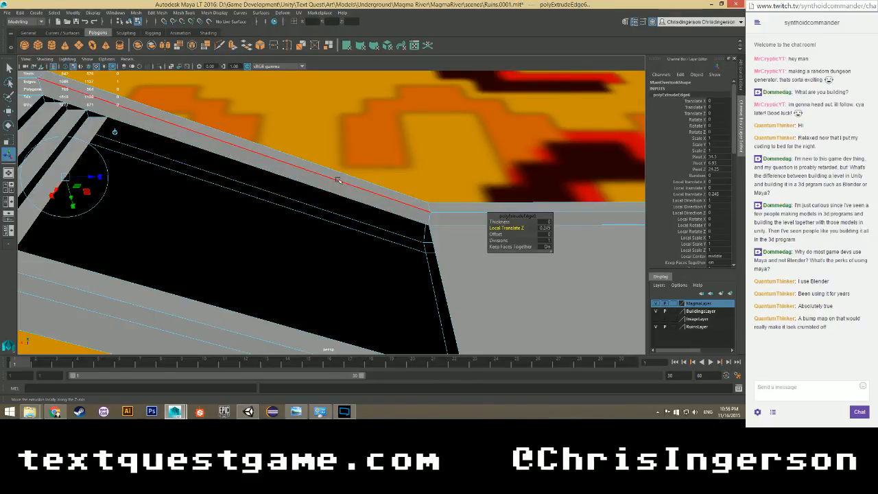
{"action": "scroll", "coordinate": [240, 250], "scroll_direction": "up", "scroll_amount": 1}
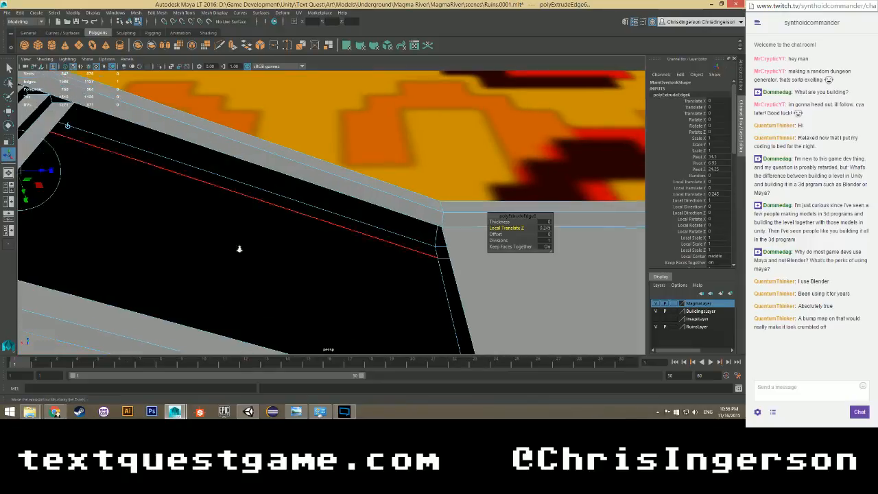
{"action": "scroll", "coordinate": [241, 251], "scroll_direction": "down", "scroll_amount": 2}
{"action": "mouse_move", "coordinate": [266, 259]}
{"action": "left_mouse_down", "text": "alt"}
{"action": "mouse_move", "coordinate": [208, 222]}
{"action": "mouse_move", "coordinate": [323, 226]}
{"action": "mouse_move", "coordinate": [390, 293]}
{"action": "mouse_move", "coordinate": [302, 231]}
{"action": "mouse_move", "coordinate": [384, 222]}
{"action": "mouse_move", "coordinate": [268, 269]}
{"action": "mouse_move", "coordinate": [278, 267]}
{"action": "left_mouse_up", "text": "alt"}
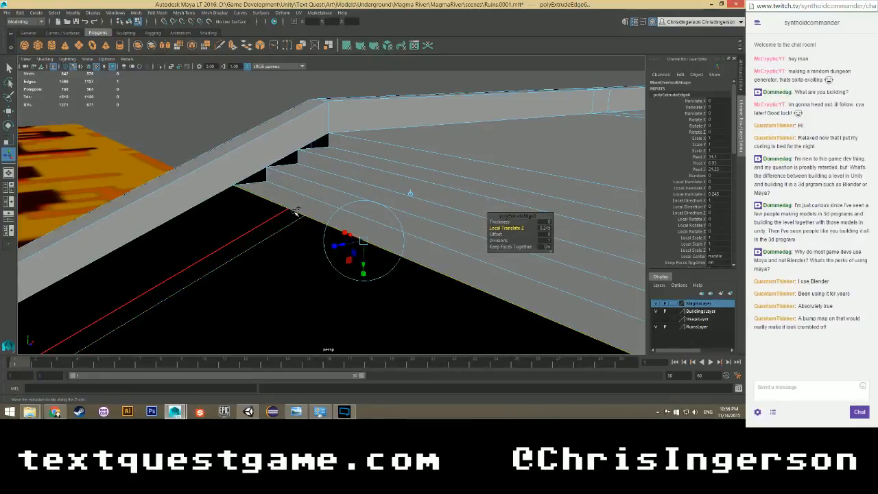
{"action": "left_click", "coordinate": [297, 212]}
{"action": "right_click", "coordinate": [302, 214], "text": "shift"}
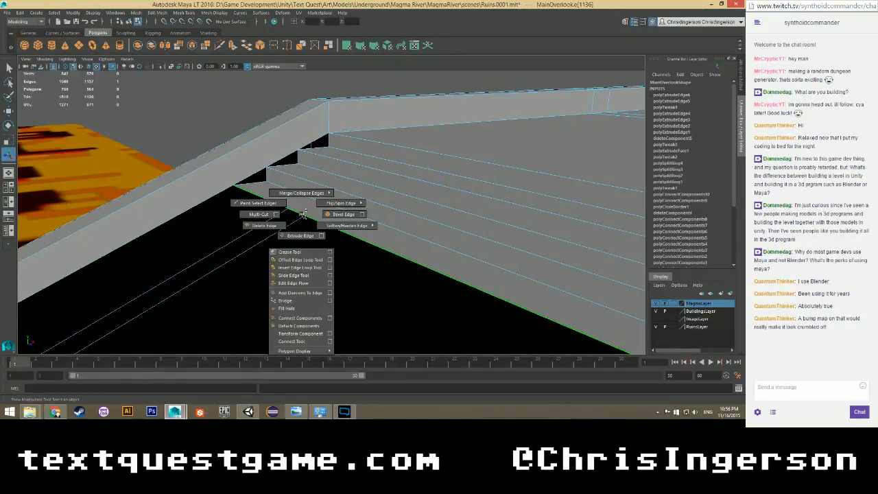
{"action": "left_click", "coordinate": [309, 235]}
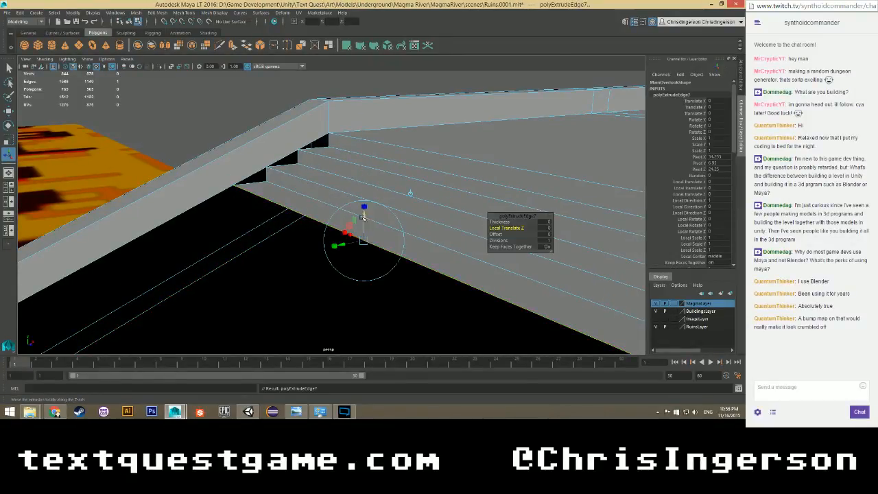
{"action": "left_click_drag", "start_coordinate": [362, 217], "coordinate": [363, 231]}
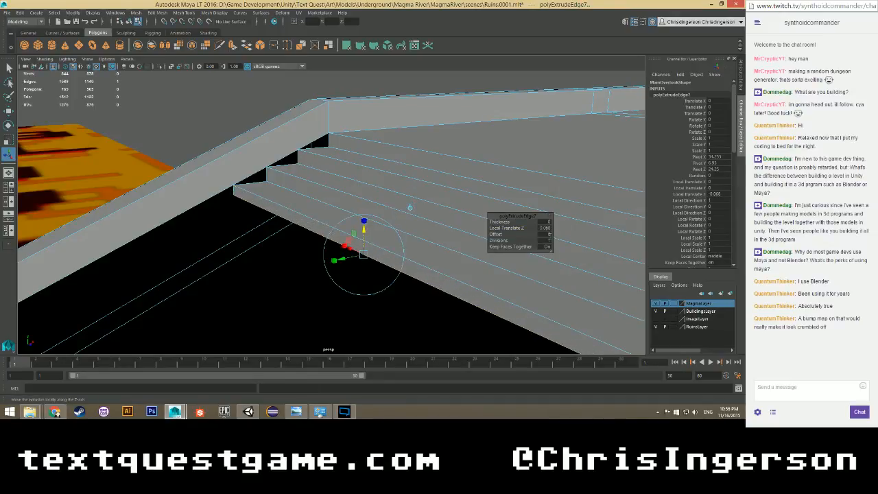
{"action": "left_click", "coordinate": [546, 229]}
{"action": "key", "text": "Return"}
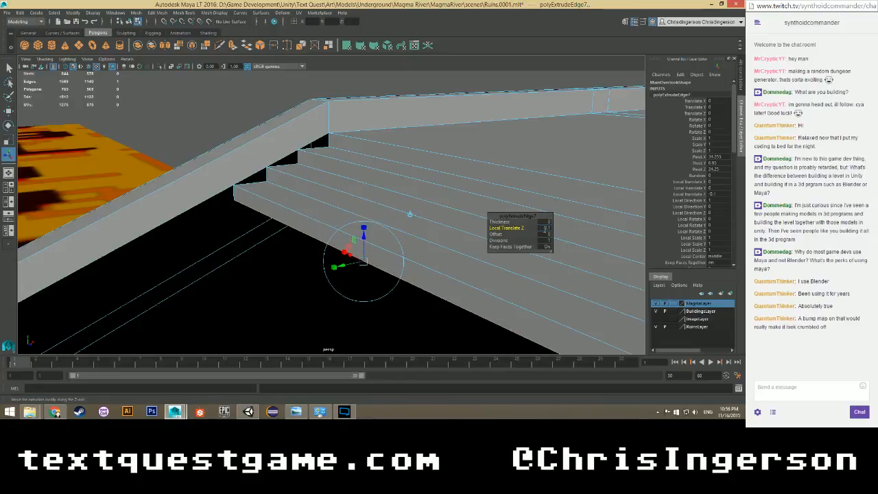
Extrude the fourth riser's lower edge outward with a Local Translate Z of 0.245 to form the fourth tread.
{"action": "key", "text": "q"}
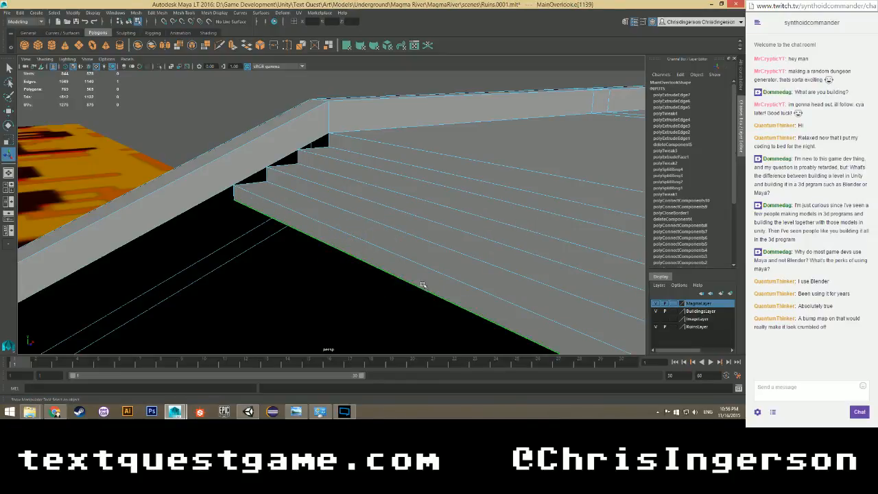
{"action": "right_click", "coordinate": [419, 278], "text": "shift"}
{"action": "right_click_drag", "start_coordinate": [419, 284], "coordinate": [417, 296], "text": "shift"}
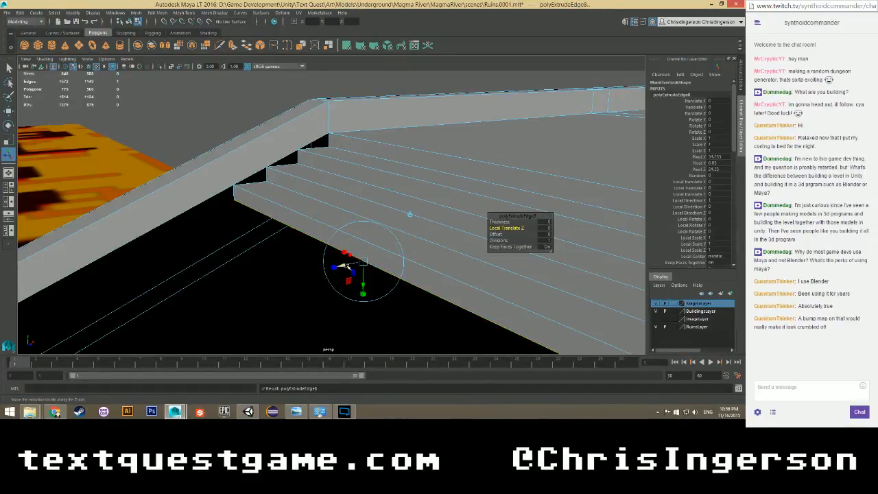
{"action": "left_click_drag", "start_coordinate": [345, 266], "coordinate": [320, 273]}
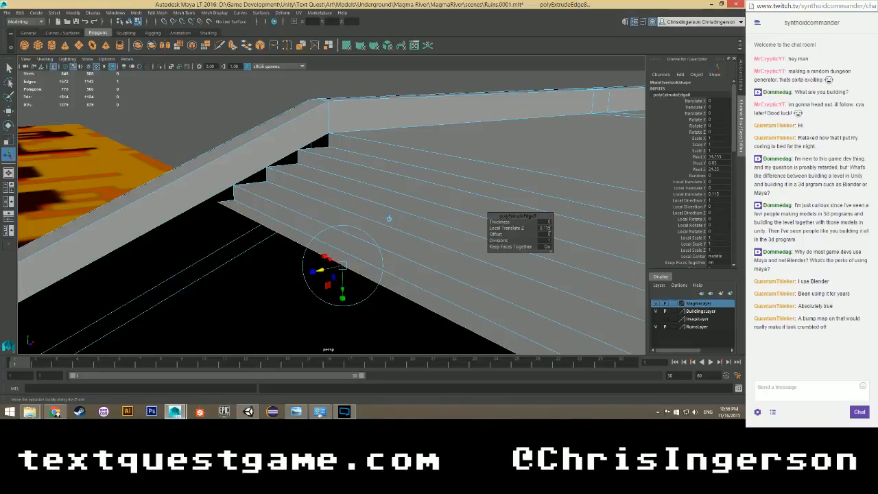
{"action": "double_click", "coordinate": [544, 228]}
{"action": "type", "text": "0.245"}
{"action": "key", "text": "Return"}
Extrude the fourth tread's outer edge downward with a Local Translate Z of -0.1 to form the fifth riser.
{"action": "left_click_drag", "start_coordinate": [364, 226], "coordinate": [407, 296], "text": "alt"}
{"action": "left_click_drag", "start_coordinate": [227, 197], "coordinate": [322, 249], "text": "alt"}
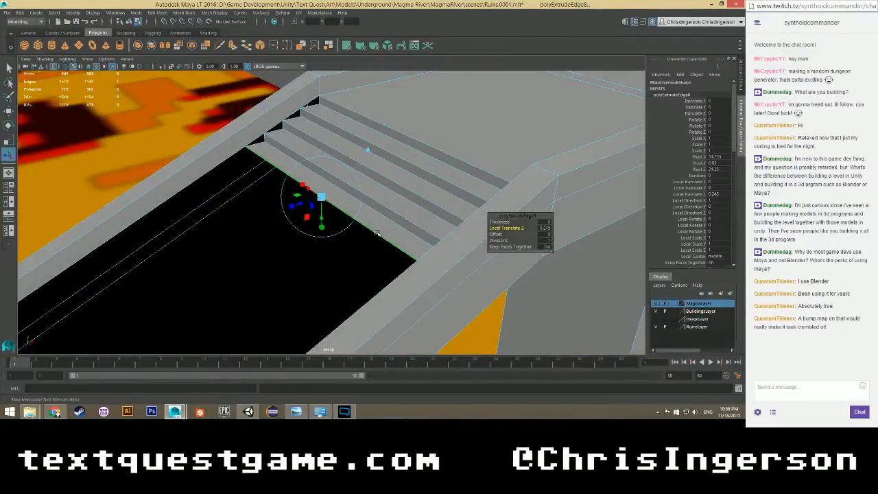
{"action": "left_click", "coordinate": [376, 234]}
{"action": "right_click", "coordinate": [376, 233], "text": "shift"}
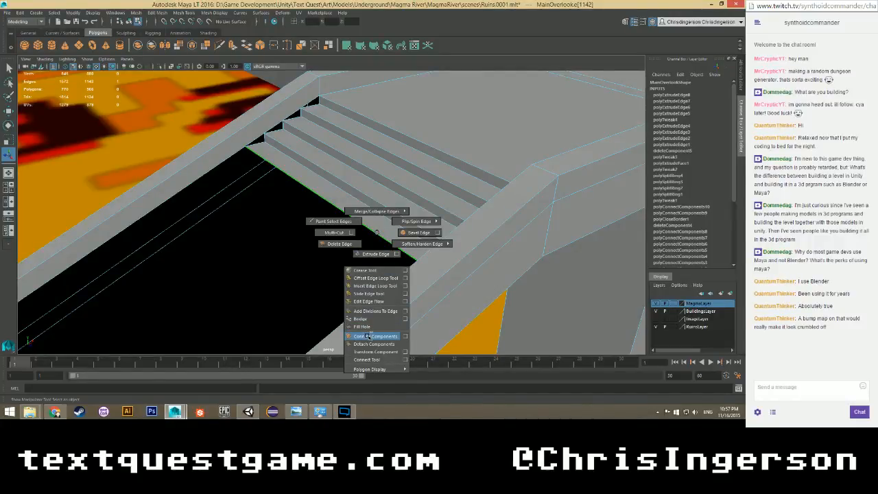
{"action": "left_click", "coordinate": [372, 254]}
{"action": "left_click_drag", "start_coordinate": [320, 170], "coordinate": [319, 180]}
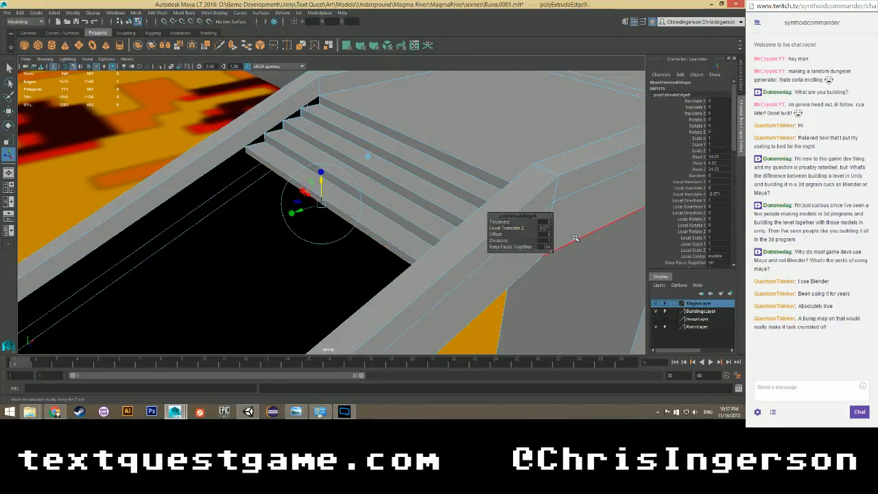
{"action": "left_click", "coordinate": [549, 228]}
{"action": "key", "text": "BackSpace"}
{"action": "key", "text": "BackSpace"}
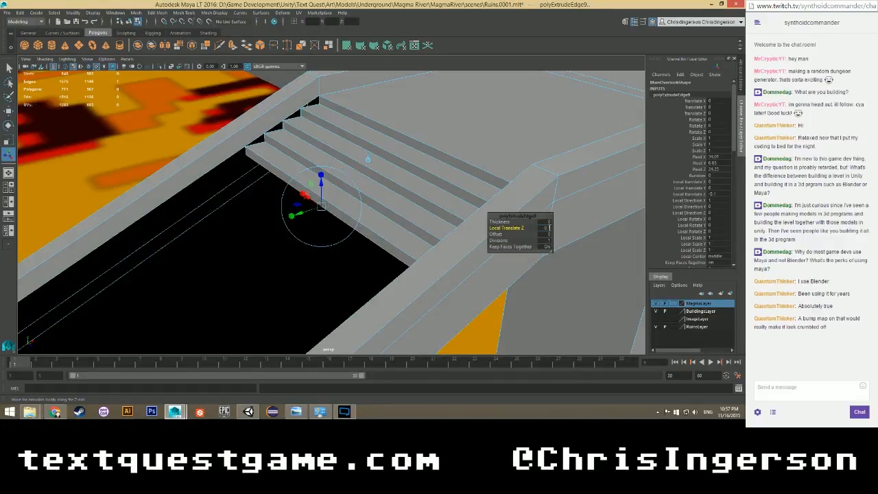
Extrude the fifth riser's lower edge outward with a Local Translate Z of 0.245 to form the fifth tread.
{"action": "left_click", "coordinate": [377, 244]}
{"action": "right_click_drag", "start_coordinate": [376, 244], "coordinate": [376, 264], "text": "shift"}
{"action": "left_click_drag", "start_coordinate": [302, 214], "coordinate": [294, 215]}
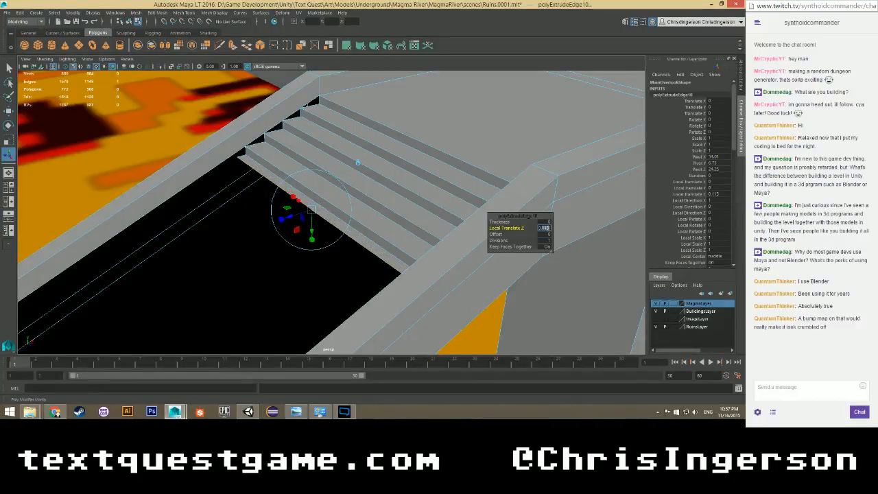
{"action": "left_click_drag", "start_coordinate": [293, 216], "coordinate": [282, 221]}
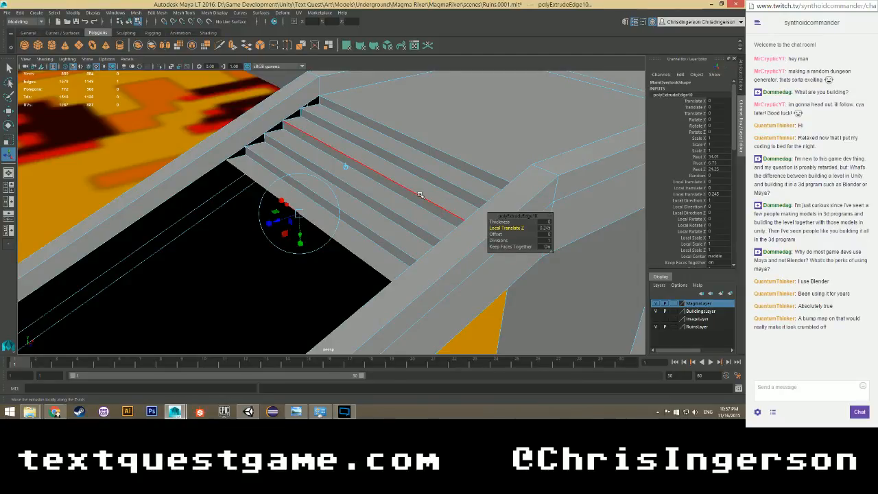
Extrude the fifth tread's outer edge downward with a Local Translate Z of -0.1 to form the sixth riser.
{"action": "left_click_drag", "start_coordinate": [420, 195], "coordinate": [346, 235], "text": "alt"}
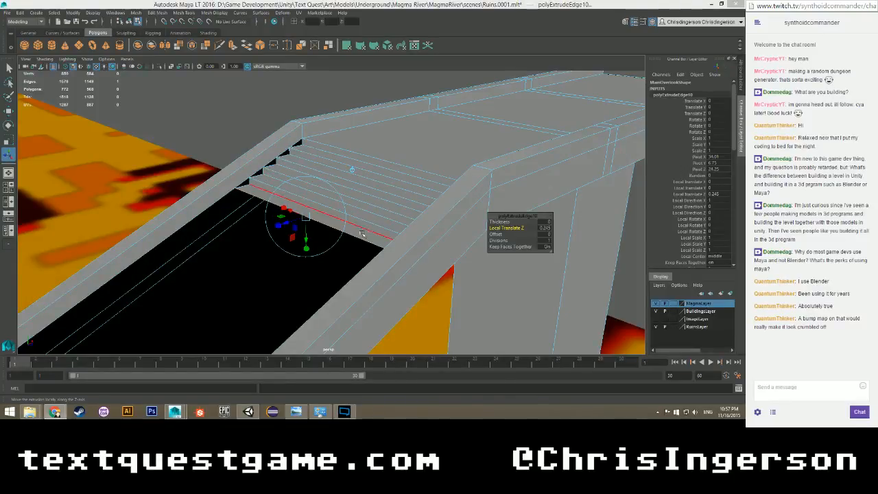
{"action": "left_click", "coordinate": [312, 220]}
{"action": "scroll", "coordinate": [312, 224], "scroll_direction": "up", "scroll_amount": 3}
{"action": "scroll", "coordinate": [321, 227], "scroll_direction": "down", "scroll_amount": 1}
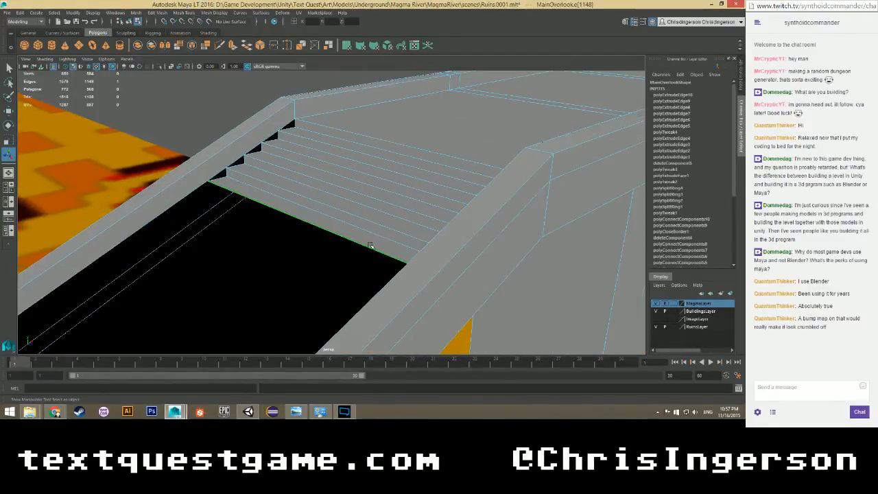
{"action": "scroll", "coordinate": [371, 246], "scroll_direction": "down", "scroll_amount": 2}
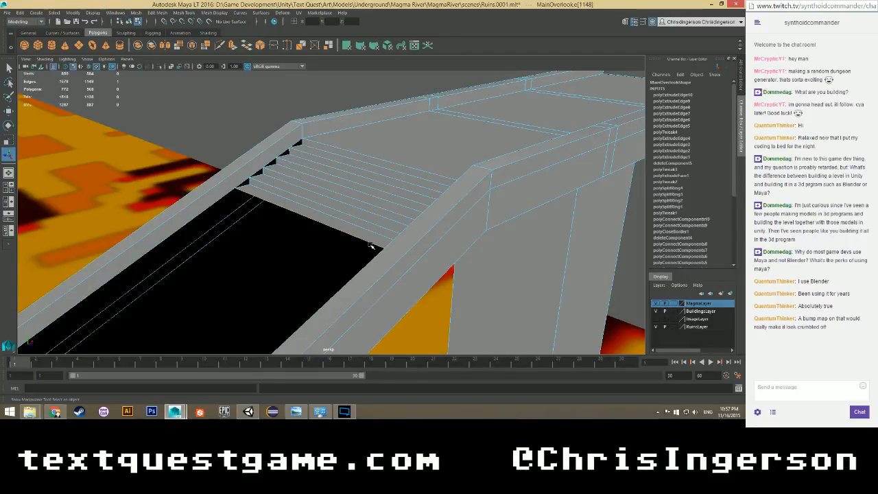
{"action": "left_click_drag", "start_coordinate": [370, 245], "coordinate": [281, 214], "text": "alt"}
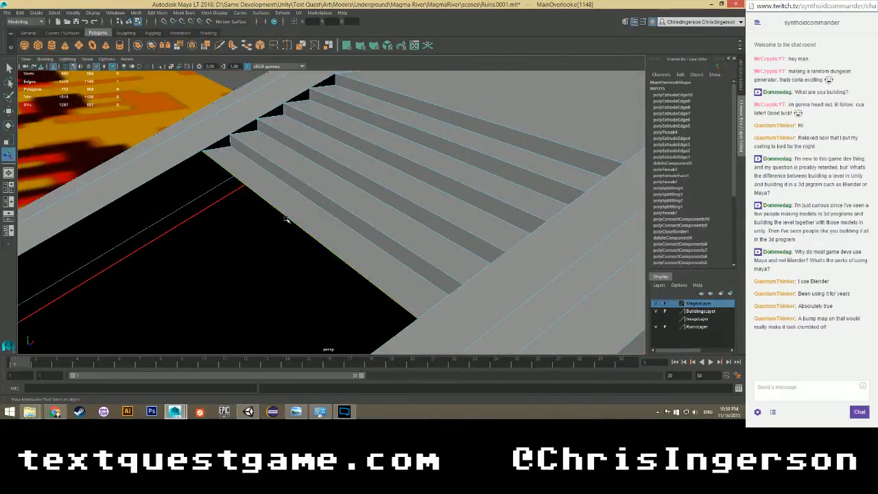
{"action": "right_click", "coordinate": [286, 217]}
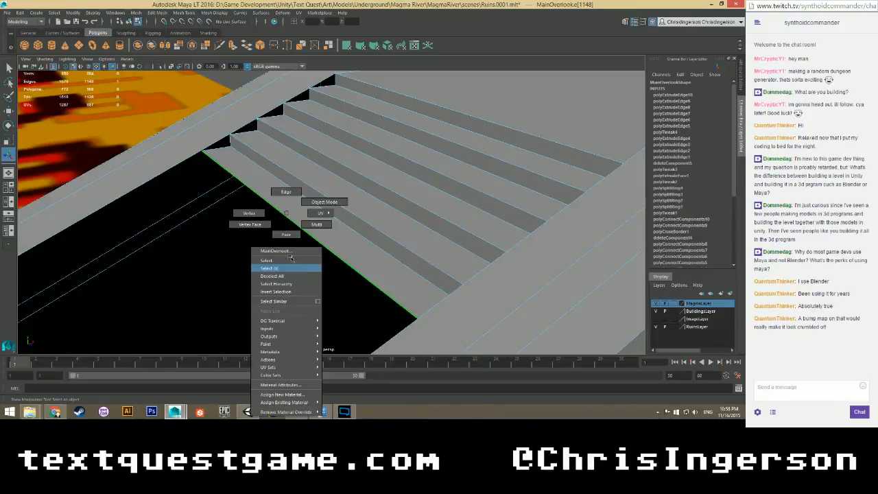
{"action": "right_click_drag", "start_coordinate": [289, 215], "coordinate": [286, 192]}
{"action": "right_click_drag", "start_coordinate": [288, 219], "coordinate": [288, 239], "text": "shift"}
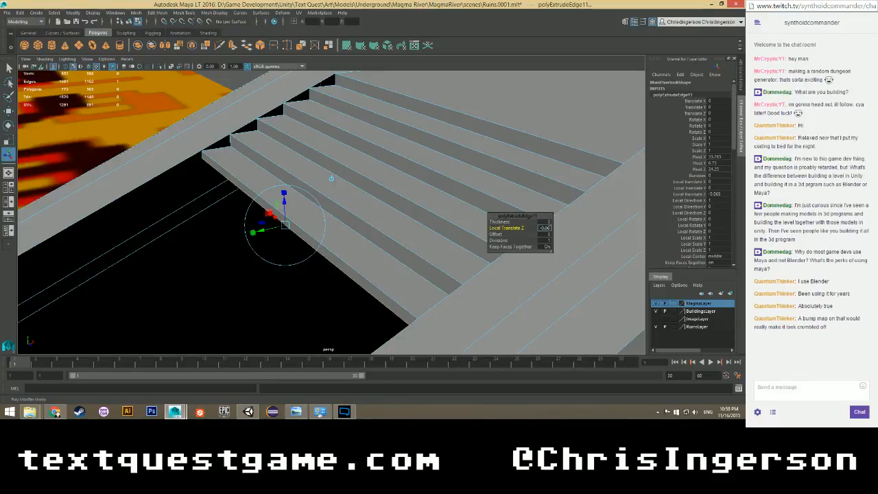
Extrude the sixth riser's lower edge outward with a Local Translate Z of 0.245 to form the sixth tread.
{"action": "left_click", "coordinate": [349, 279]}
{"action": "right_click_drag", "start_coordinate": [350, 278], "coordinate": [347, 297], "text": "shift"}
{"action": "left_click_drag", "start_coordinate": [261, 236], "coordinate": [253, 237]}
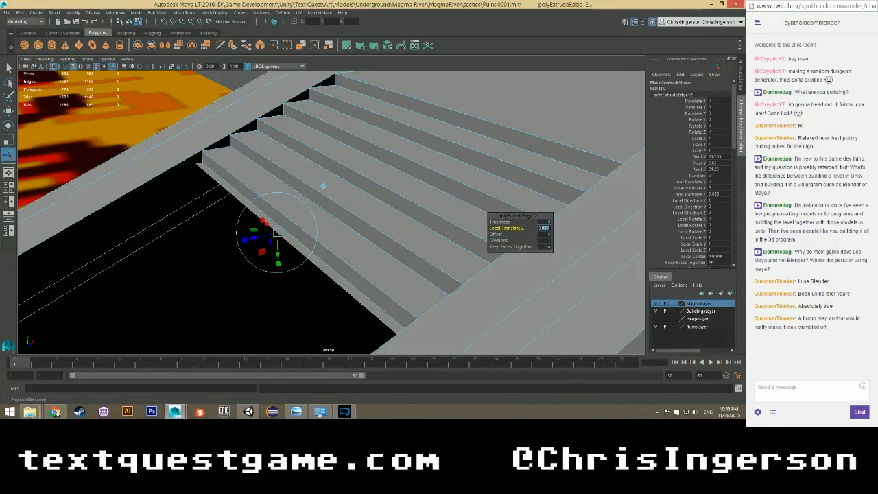
{"action": "type", "text": "0.245"}
{"action": "key", "text": "Return"}
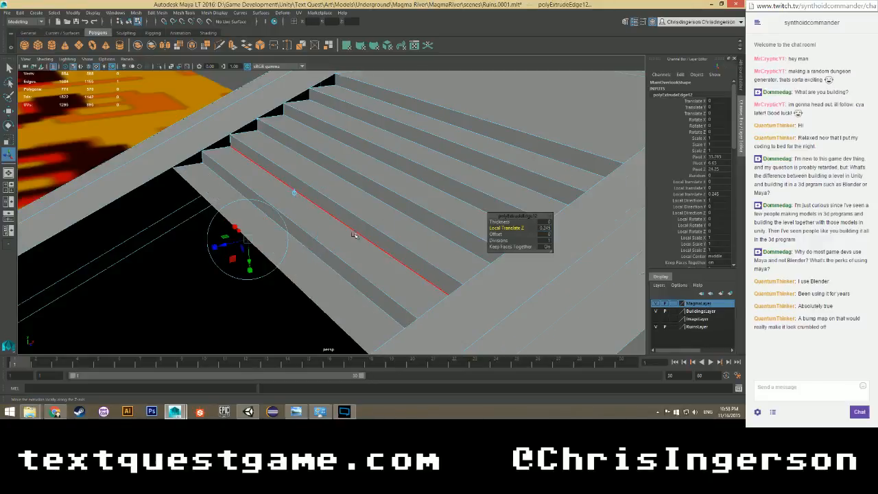
{"action": "left_click_drag", "start_coordinate": [358, 235], "coordinate": [251, 235], "text": "alt"}
{"action": "scroll", "coordinate": [363, 256], "scroll_direction": "up", "scroll_amount": 5}
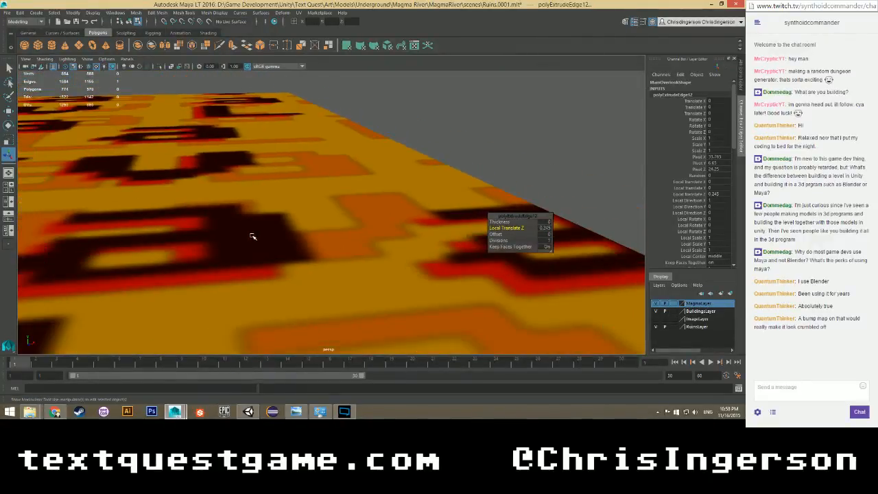
Examine the new stair treads and risers up close, where they meet the walkway's side railings, and as a whole.
{"action": "scroll", "coordinate": [254, 234], "scroll_direction": "down", "scroll_amount": 5}
{"action": "scroll", "coordinate": [253, 234], "scroll_direction": "up", "scroll_amount": 6}
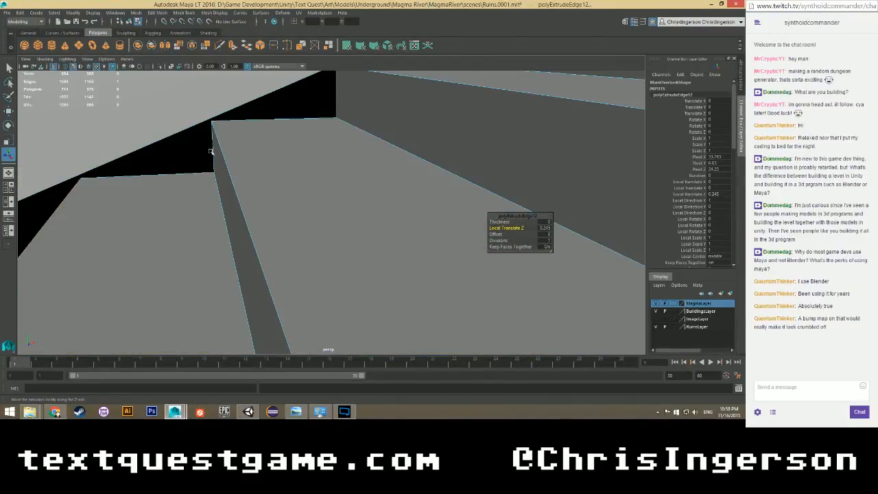
{"action": "scroll", "coordinate": [210, 151], "scroll_direction": "down", "scroll_amount": 5}
{"action": "scroll", "coordinate": [304, 147], "scroll_direction": "up", "scroll_amount": 5}
{"action": "middle_click_drag", "start_coordinate": [304, 146], "coordinate": [349, 139], "text": "alt"}
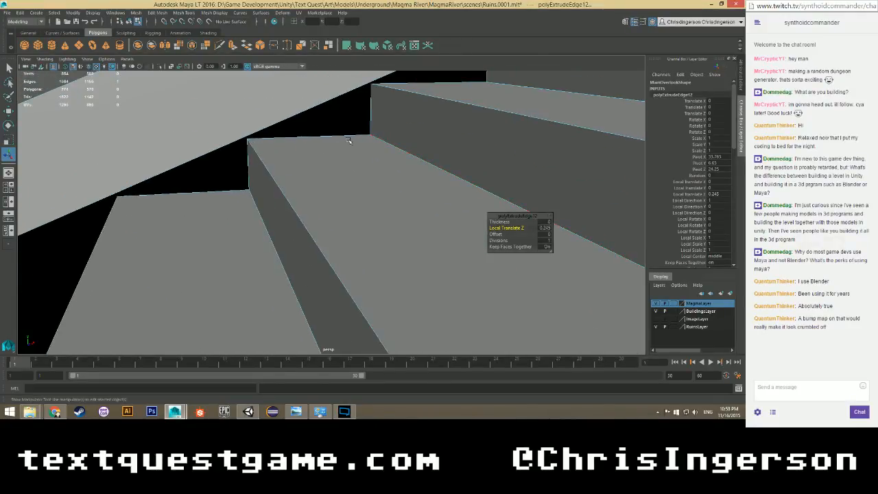
{"action": "right_click_drag", "start_coordinate": [349, 139], "coordinate": [304, 173], "text": "alt"}
{"action": "left_click_drag", "start_coordinate": [304, 174], "coordinate": [309, 186], "text": "alt"}
{"action": "right_click_drag", "start_coordinate": [310, 187], "coordinate": [366, 201], "text": "alt"}
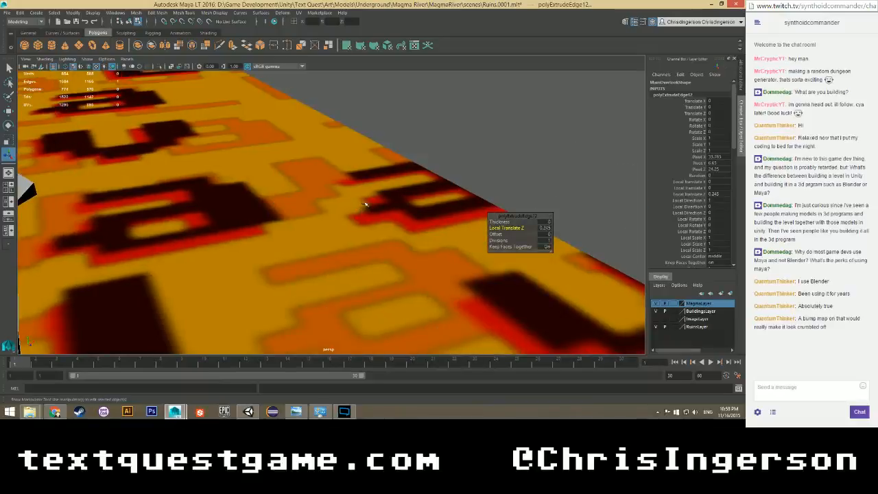
{"action": "middle_click_drag", "start_coordinate": [366, 202], "coordinate": [176, 149], "text": "alt"}
{"action": "right_click_drag", "start_coordinate": [144, 200], "coordinate": [155, 229], "text": "alt"}
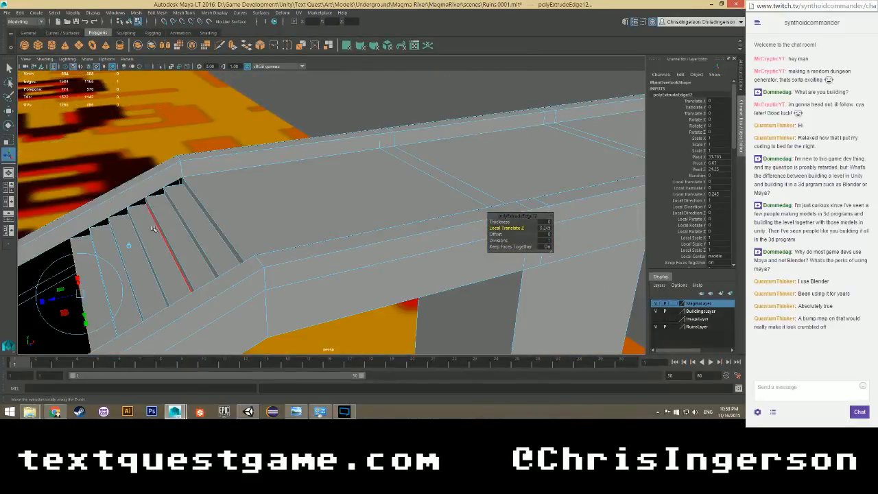
{"action": "left_click_drag", "start_coordinate": [154, 229], "coordinate": [257, 213], "text": "alt"}
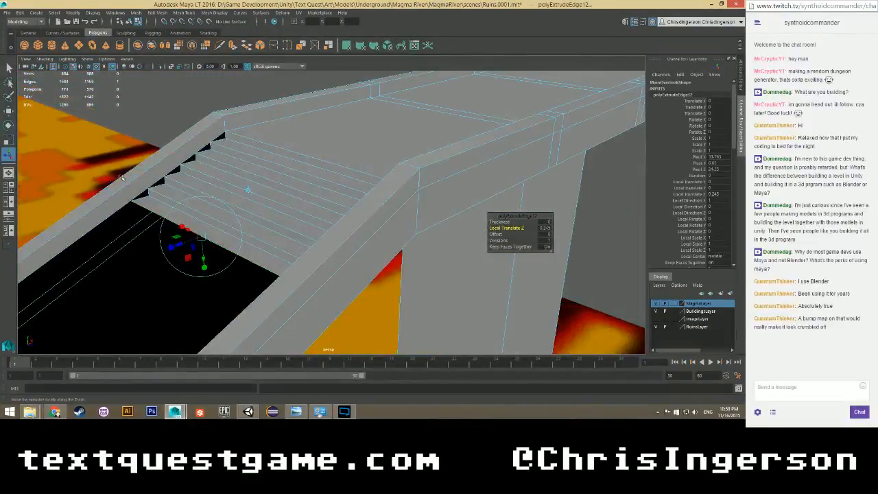
Return the MainOverlook mesh to object selection and save the scene.
{"action": "right_click_drag", "start_coordinate": [252, 172], "coordinate": [267, 192]}
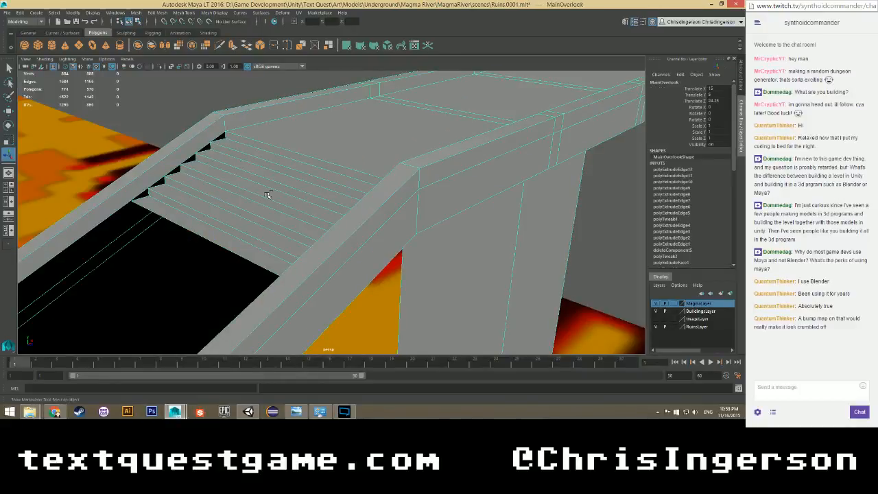
{"action": "key", "text": "ctrl+s"}
{"action": "left_click", "coordinate": [263, 187]}
Select all tread and riser faces of the stairs and extract them from MainOverlook as a separate mesh.
{"action": "right_click_drag", "start_coordinate": [259, 163], "coordinate": [260, 183]}
{"action": "left_click", "coordinate": [259, 163]}
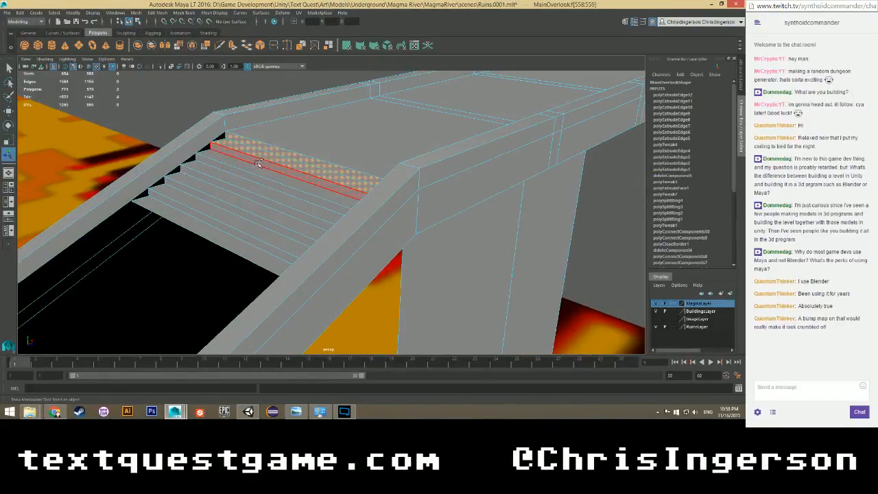
{"action": "left_click_drag", "start_coordinate": [259, 164], "coordinate": [267, 194], "text": "shift"}
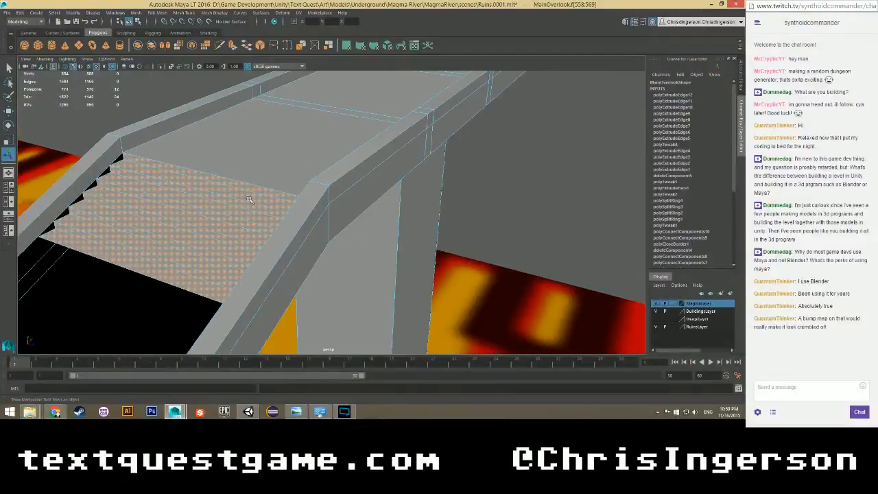
{"action": "left_click", "coordinate": [136, 13]}
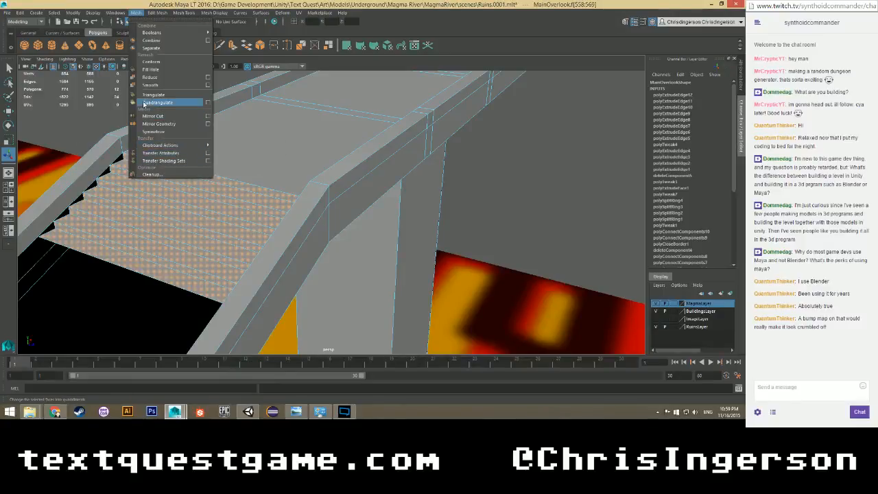
{"action": "mouse_move", "coordinate": [157, 12]}
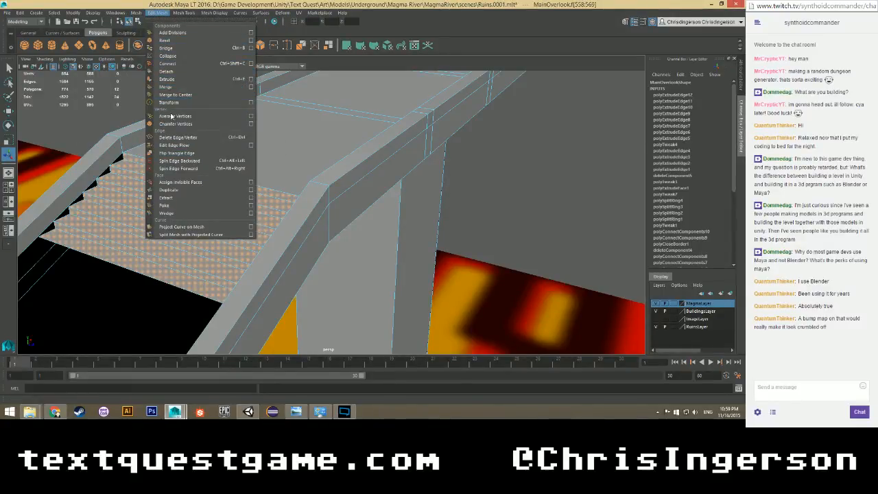
{"action": "left_click", "coordinate": [168, 190]}
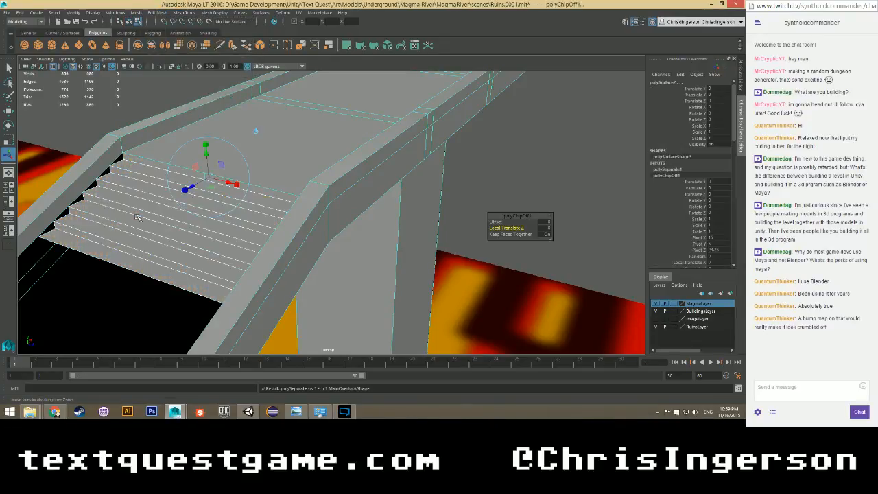
Show the scene hierarchy, expand MainOverlook to reveal its separated meshes, and delete its construction history.
{"action": "right_click_drag", "start_coordinate": [137, 217], "coordinate": [171, 203]}
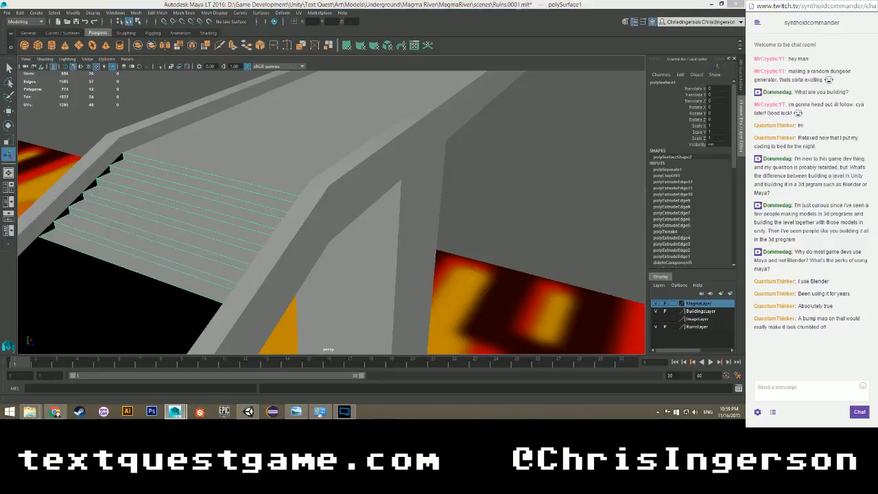
{"action": "left_click_drag", "start_coordinate": [44, 45], "coordinate": [509, 7]}
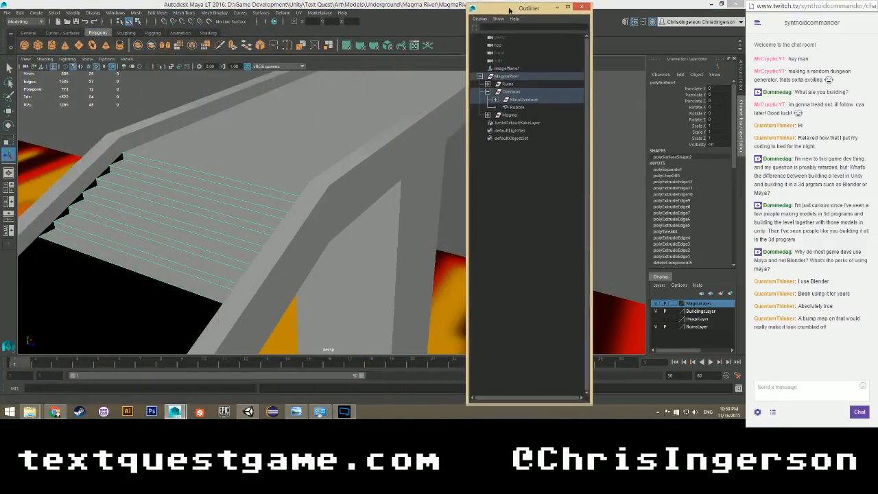
{"action": "left_click", "coordinate": [493, 98]}
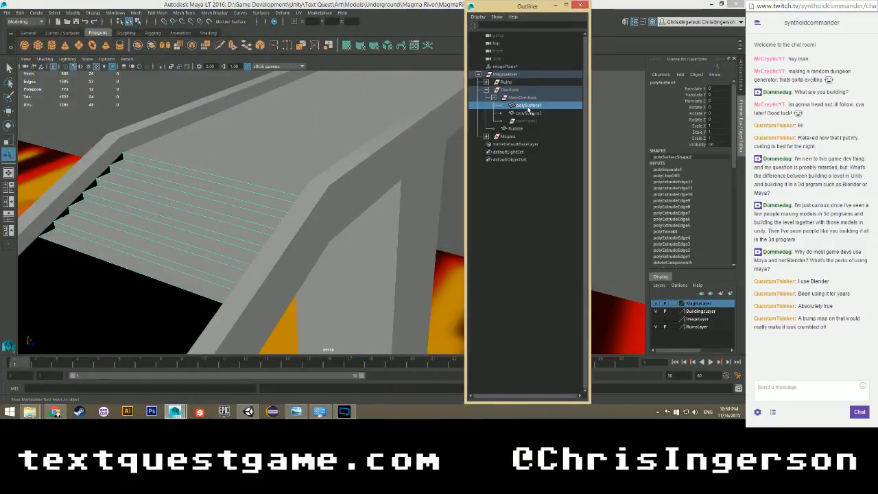
{"action": "left_click", "coordinate": [531, 99]}
{"action": "left_click", "coordinate": [680, 74]}
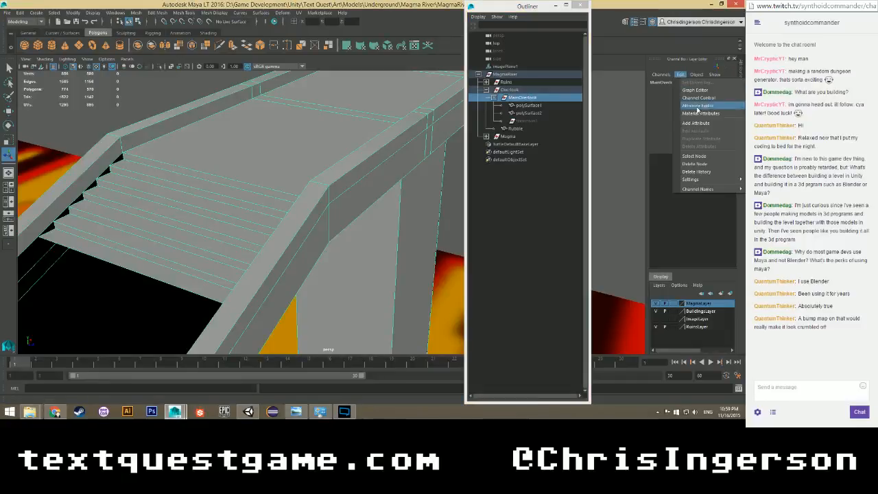
{"action": "left_click", "coordinate": [696, 163]}
Identify the separated walkway mesh polySurface2 under MainOverlook and rename it Base.
{"action": "left_click", "coordinate": [524, 106]}
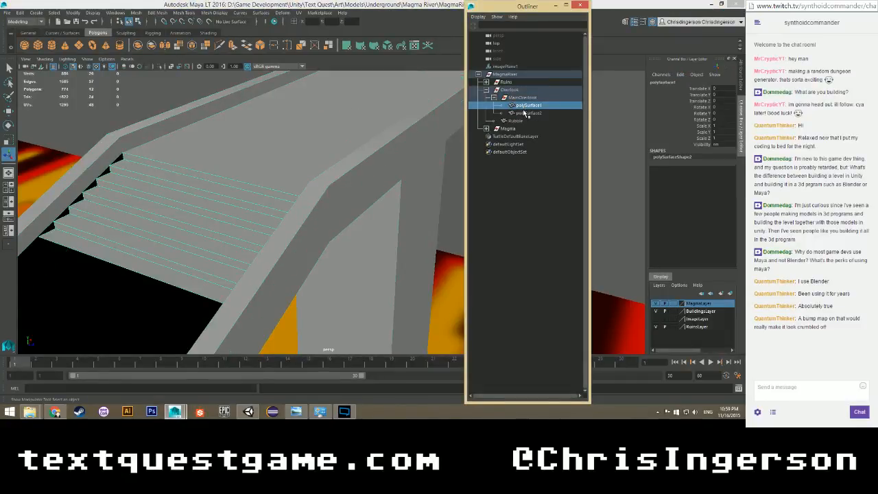
{"action": "left_click", "coordinate": [526, 113]}
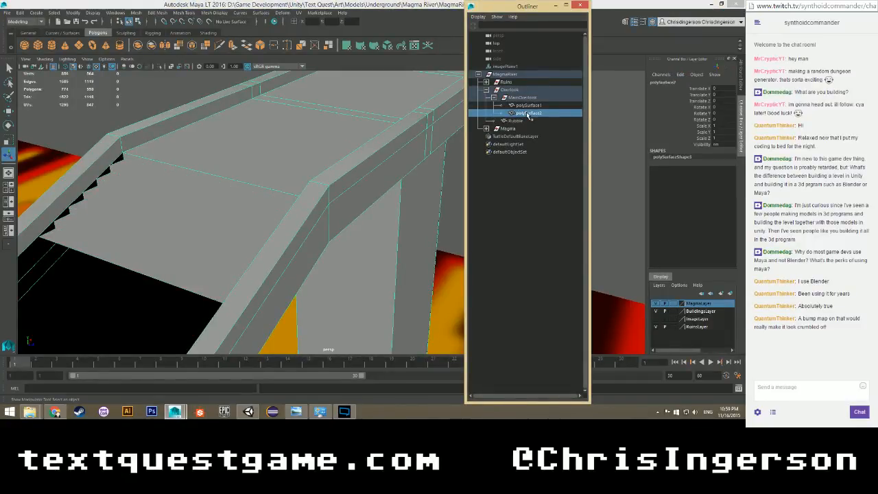
{"action": "scroll", "coordinate": [261, 175], "scroll_direction": "down", "scroll_amount": 7}
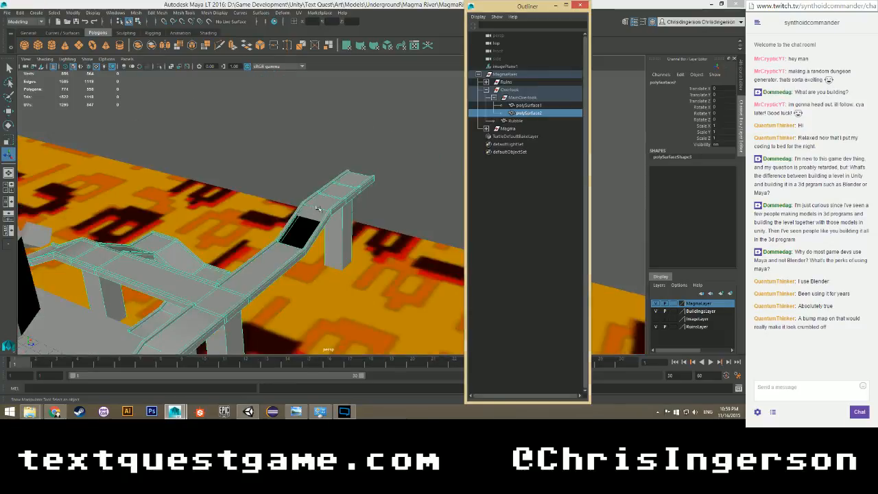
{"action": "left_click_drag", "start_coordinate": [313, 209], "coordinate": [332, 188], "text": "alt"}
{"action": "scroll", "coordinate": [330, 187], "scroll_direction": "up", "scroll_amount": 4}
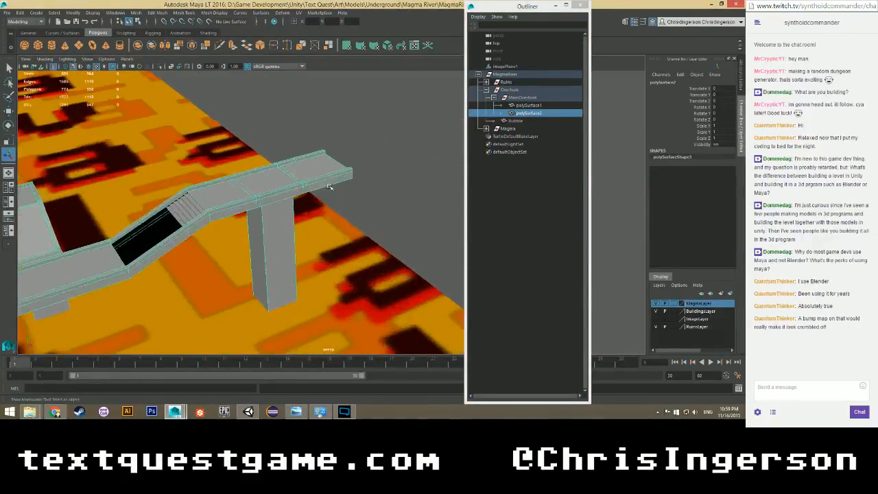
{"action": "double_click", "coordinate": [529, 113]}
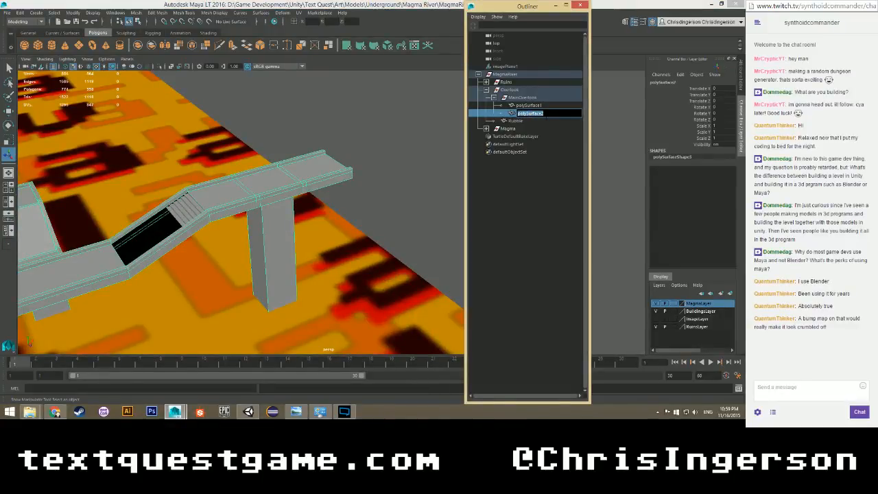
{"action": "key", "text": "Return"}
Rename the separated steps mesh polySurface1 under MainOverlook as Stairs and clear the selection.
{"action": "double_click", "coordinate": [532, 105]}
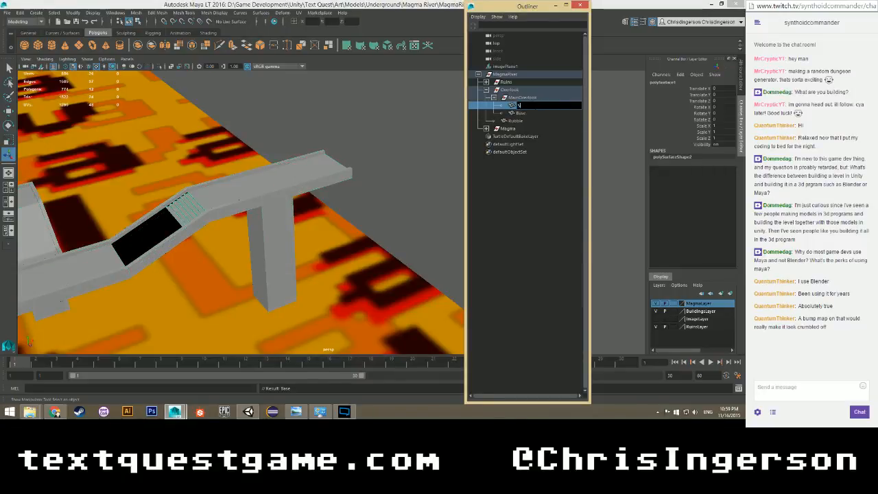
{"action": "type", "text": "Stairs"}
{"action": "key", "text": "Return"}
{"action": "scroll", "coordinate": [226, 182], "scroll_direction": "up", "scroll_amount": 5}
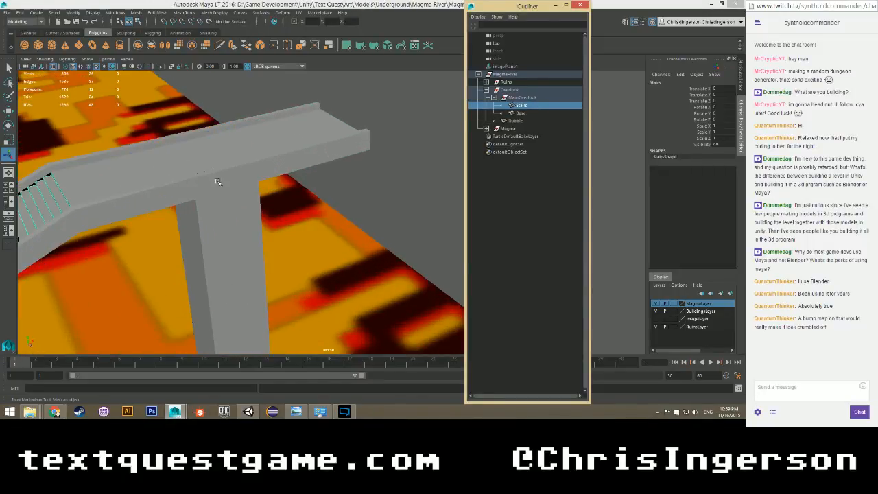
{"action": "left_click_drag", "start_coordinate": [162, 187], "coordinate": [179, 186], "text": "alt"}
{"action": "left_click", "coordinate": [518, 170]}
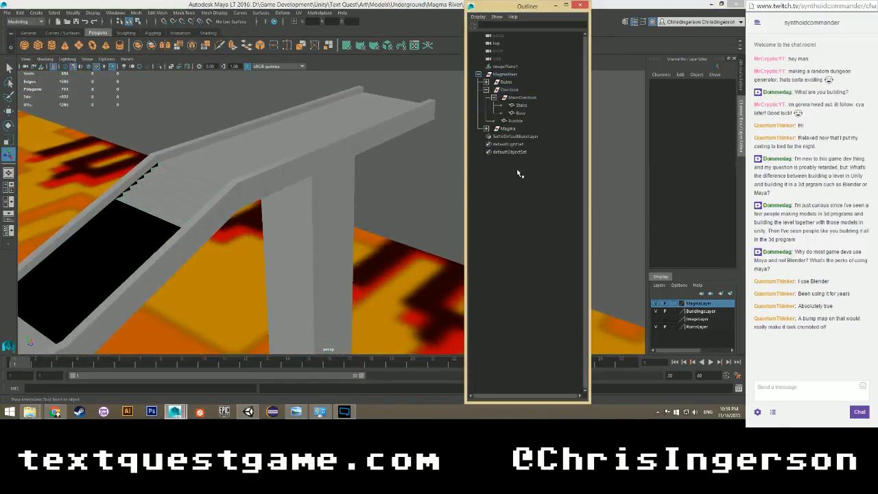
Inspect the separated Stairs mesh and add a new polygon plane to the scene.
{"action": "scroll", "coordinate": [153, 194], "scroll_direction": "up", "scroll_amount": 3}
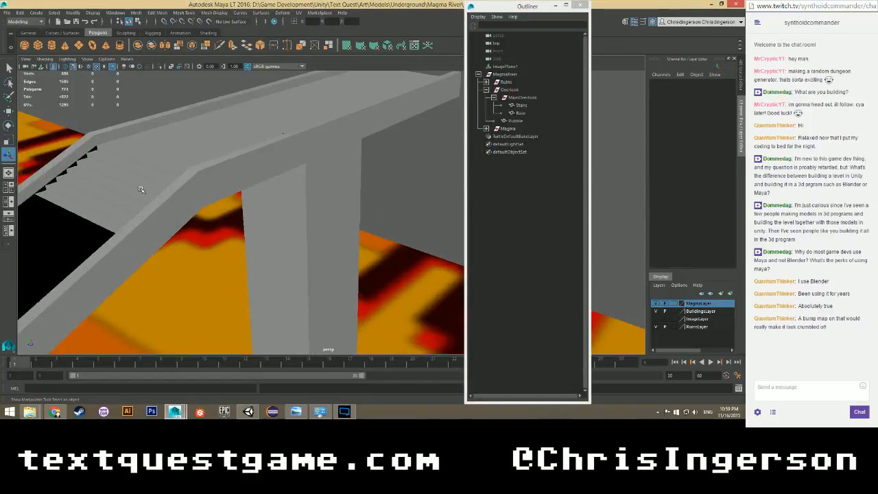
{"action": "left_click", "coordinate": [141, 189]}
{"action": "scroll", "coordinate": [125, 193], "scroll_direction": "up", "scroll_amount": 4}
{"action": "middle_click_drag", "start_coordinate": [80, 192], "coordinate": [196, 200], "text": "alt"}
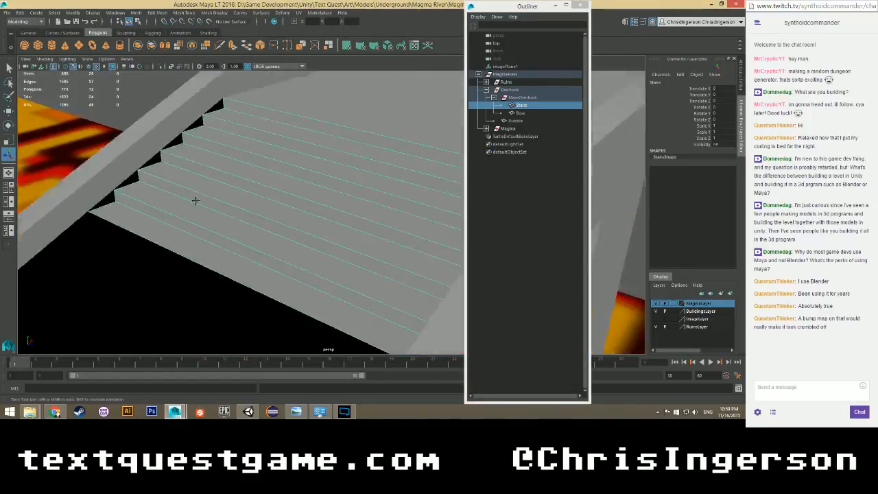
{"action": "scroll", "coordinate": [192, 192], "scroll_direction": "down", "scroll_amount": 3}
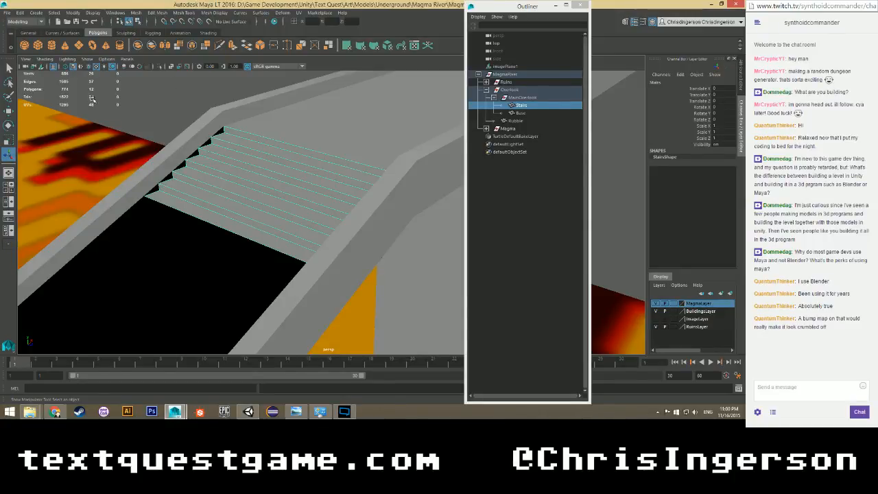
{"action": "left_click", "coordinate": [79, 46]}
{"action": "scroll", "coordinate": [124, 111], "scroll_direction": "down", "scroll_amount": 5}
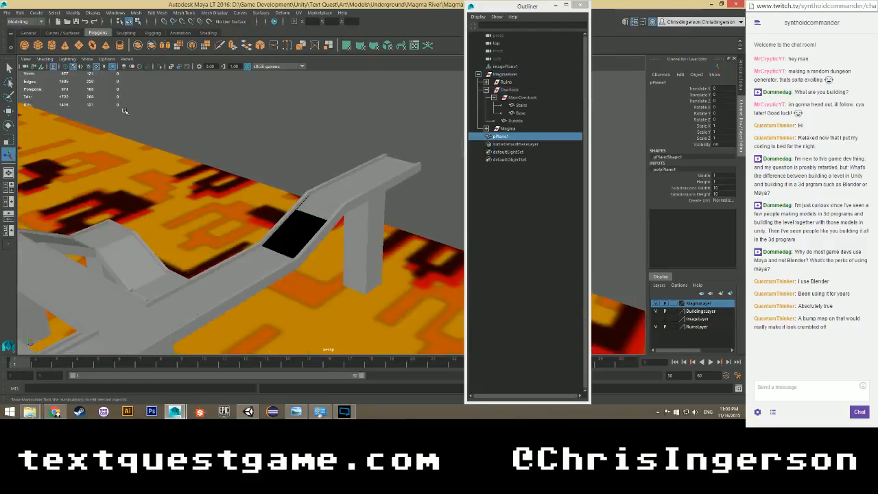
{"action": "scroll", "coordinate": [125, 111], "scroll_direction": "down", "scroll_amount": 3}
Parent the new plane under MainOverlook and rename it StairsCollider.
{"action": "middle_click_drag", "start_coordinate": [504, 137], "coordinate": [523, 112]}
{"action": "double_click", "coordinate": [525, 113]}
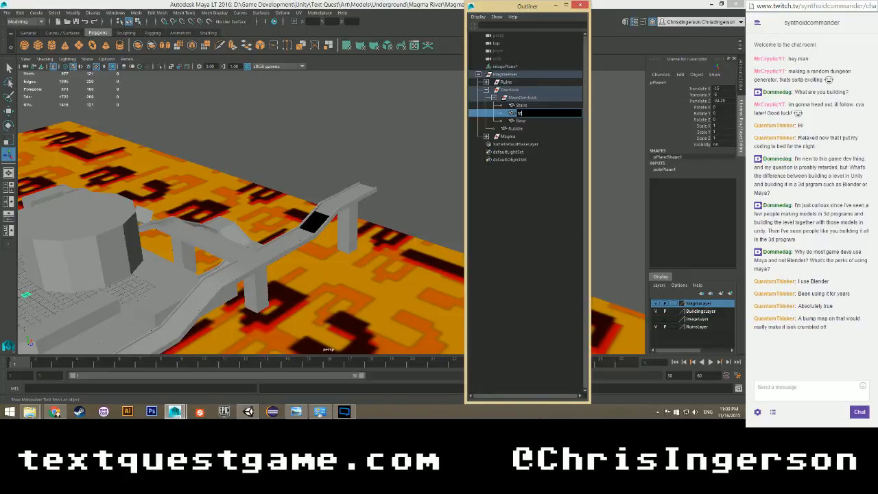
{"action": "type", "text": "StairsCollider"}
{"action": "key", "text": "Return"}
Move StairsCollider over to the raised walkway beyond the stairs, at about Translate X 22, Y 4, Z -0.25.
{"action": "key", "text": "f"}
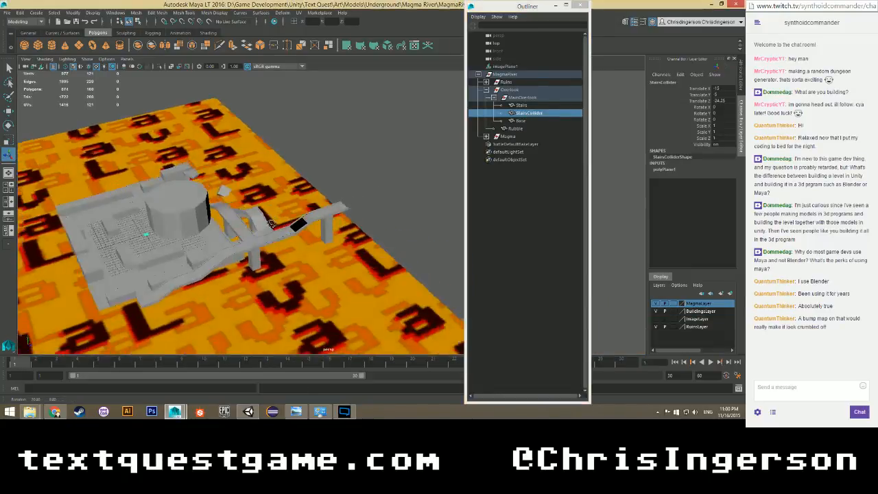
{"action": "key", "text": "w"}
{"action": "scroll", "coordinate": [173, 219], "scroll_direction": "up", "scroll_amount": 2}
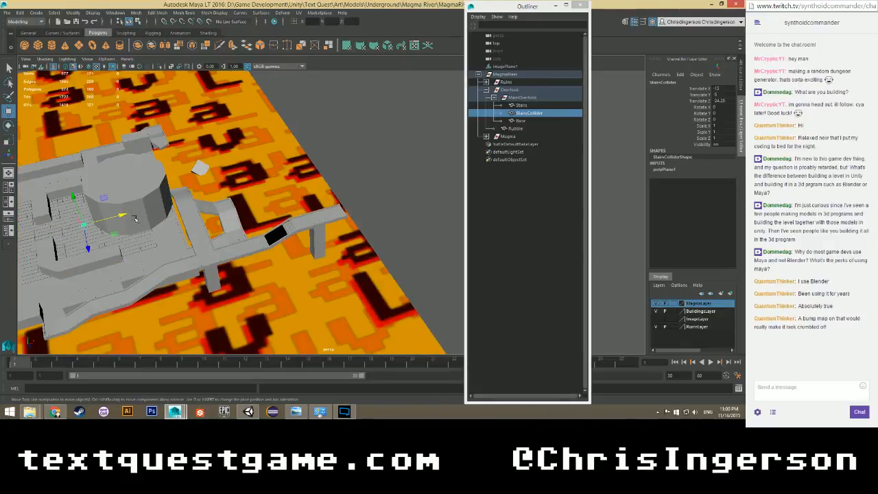
{"action": "left_click_drag", "start_coordinate": [120, 216], "coordinate": [303, 216]}
{"action": "key", "text": "f"}
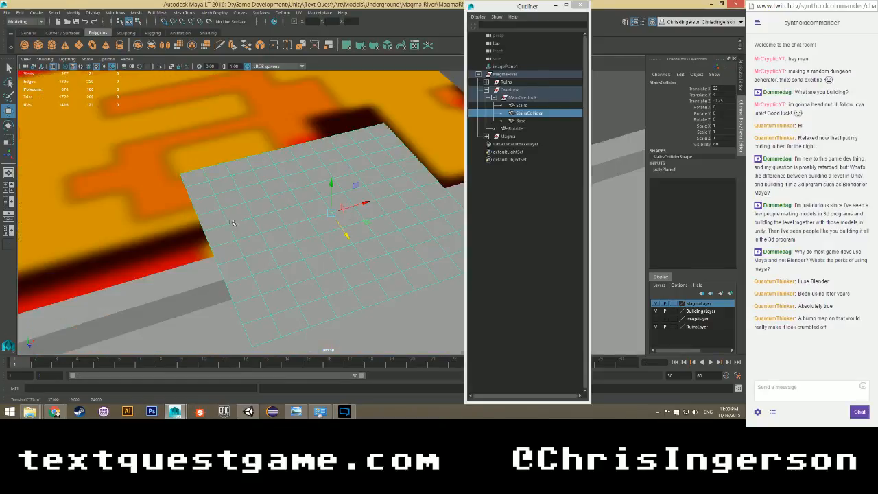
{"action": "left_click_drag", "start_coordinate": [214, 241], "coordinate": [272, 240], "text": "alt"}
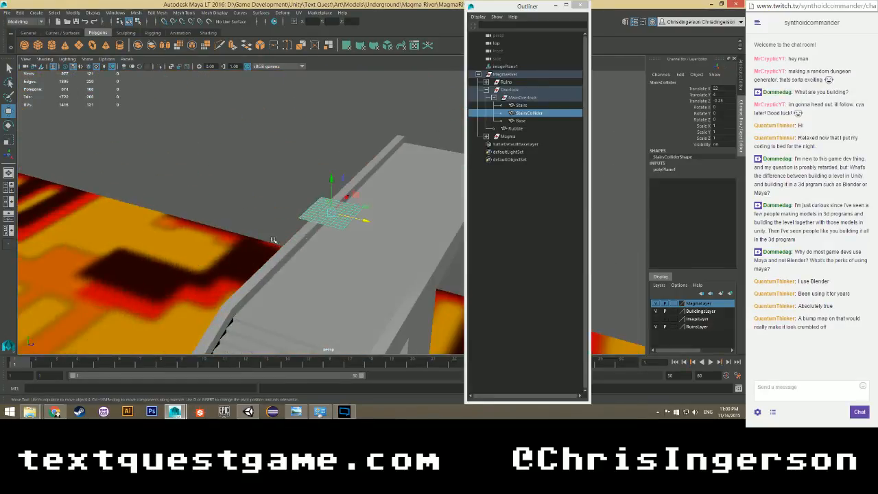
Set the StairsCollider plane's Subdivisions Width and Subdivisions Height to 1.
{"action": "left_click", "coordinate": [678, 170]}
{"action": "double_click", "coordinate": [714, 187]}
{"action": "type", "text": "1"}
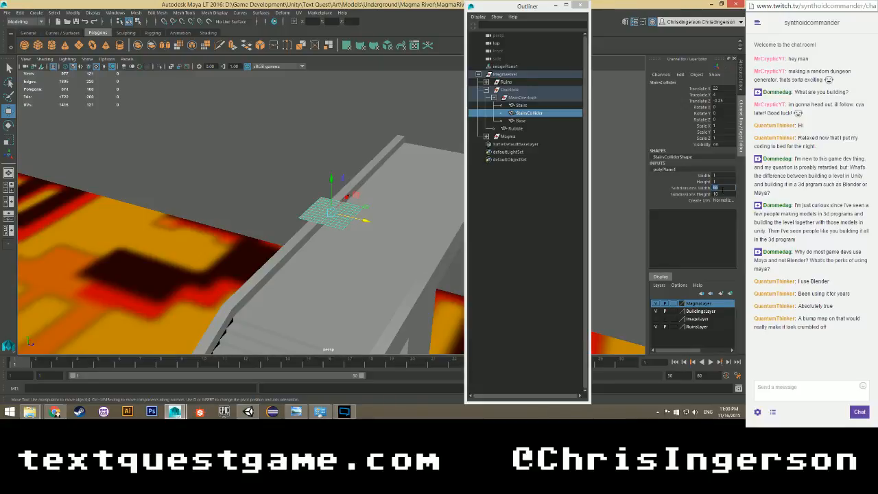
{"action": "key", "text": "Return"}
Move StairsCollider down onto the steps, at about Translate X 19 and Y 2.
{"action": "left_click_drag", "start_coordinate": [370, 264], "coordinate": [327, 191], "text": "alt"}
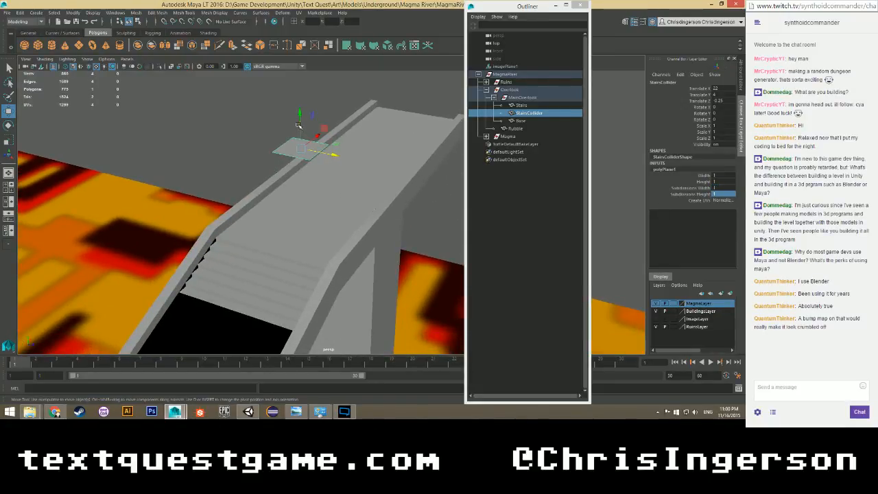
{"action": "left_click_drag", "start_coordinate": [299, 122], "coordinate": [364, 254]}
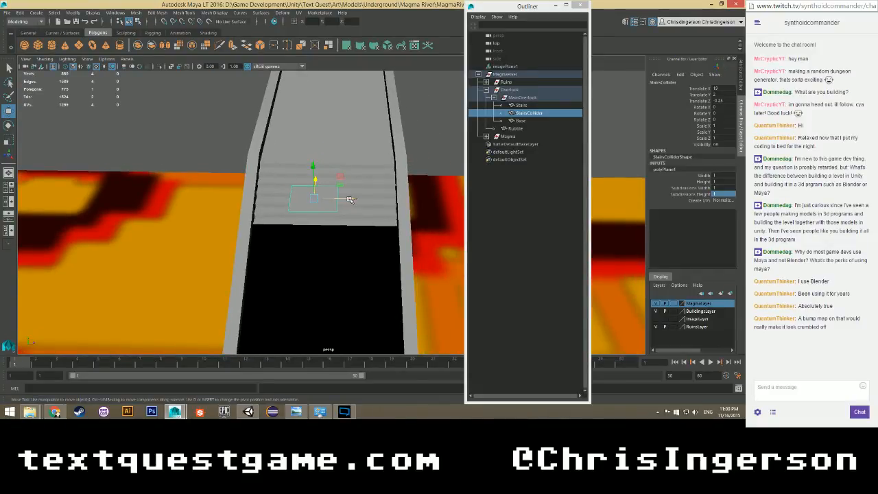
Centre StairsCollider across the width of the stairs at Translate Z 0.
{"action": "left_click_drag", "start_coordinate": [350, 200], "coordinate": [350, 199]}
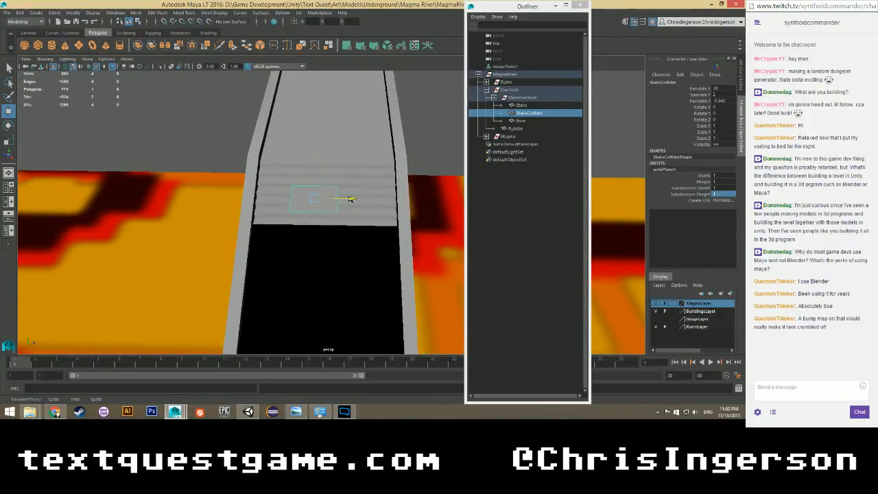
{"action": "left_click_drag", "start_coordinate": [351, 199], "coordinate": [355, 199]}
{"action": "key", "text": "Return"}
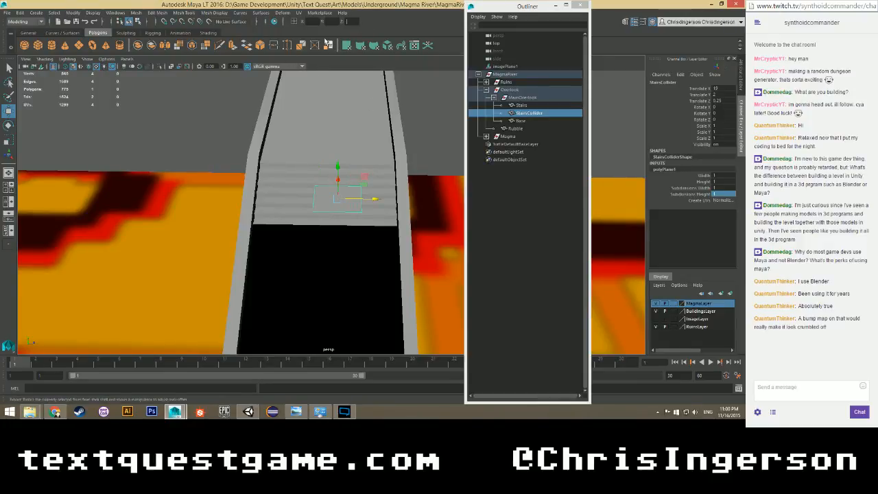
{"action": "key", "text": "Return"}
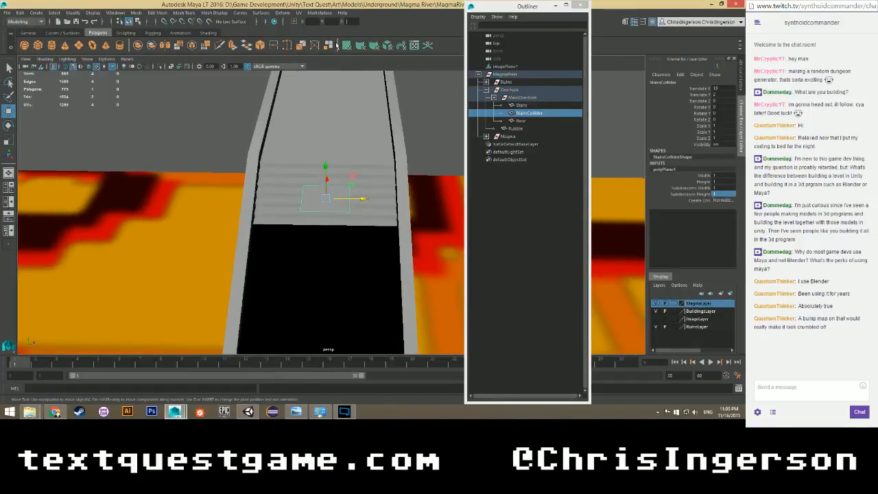
Resize the StairsCollider plane to Width 3 and Height 3.
{"action": "left_click", "coordinate": [715, 175]}
{"action": "key", "text": "Tab"}
{"action": "type", "text": "3"}
{"action": "key", "text": "Return"}
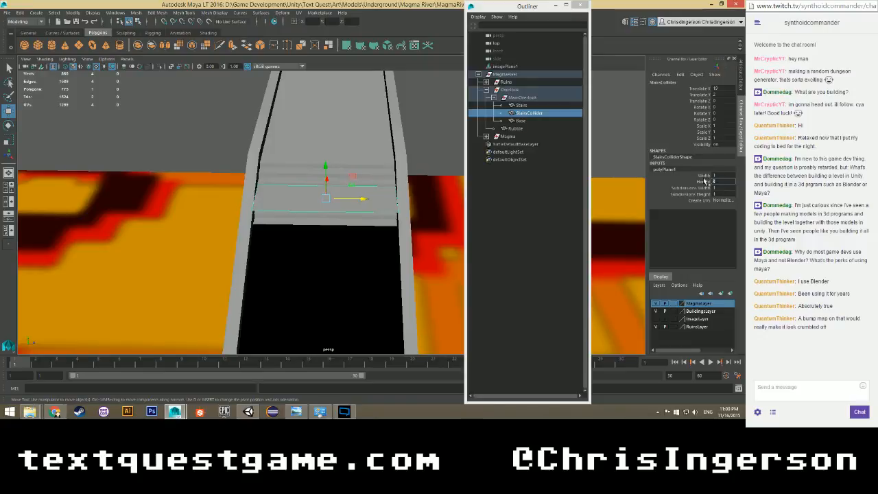
{"action": "left_click", "coordinate": [725, 175]}
{"action": "type", "text": "6"}
{"action": "key", "text": "Return"}
{"action": "left_click_drag", "start_coordinate": [382, 281], "coordinate": [323, 261], "text": "alt"}
{"action": "left_click", "coordinate": [721, 177]}
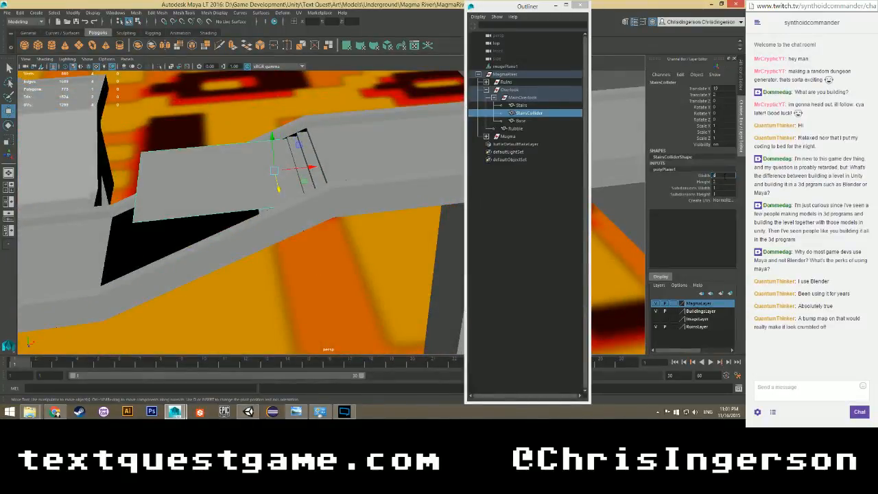
{"action": "key", "text": "Return"}
Tilt StairsCollider to about Rotate Z 27.5 and move it over the stairs, at about Translate X 18.6 and Y 1.5.
{"action": "left_click_drag", "start_coordinate": [310, 168], "coordinate": [254, 172]}
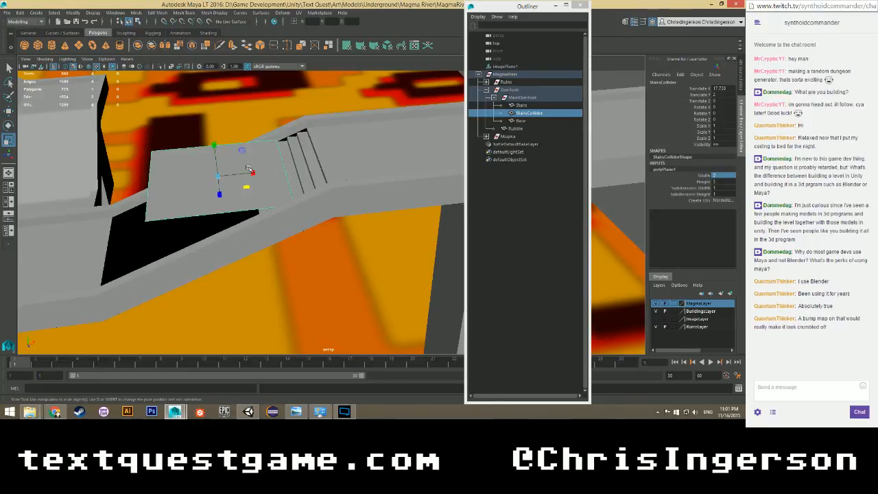
{"action": "key", "text": "e"}
{"action": "mouse_move", "coordinate": [223, 146]}
{"action": "left_mouse_down"}
{"action": "mouse_move", "coordinate": [205, 157]}
{"action": "mouse_move", "coordinate": [232, 147]}
{"action": "mouse_move", "coordinate": [218, 143]}
{"action": "left_mouse_up"}
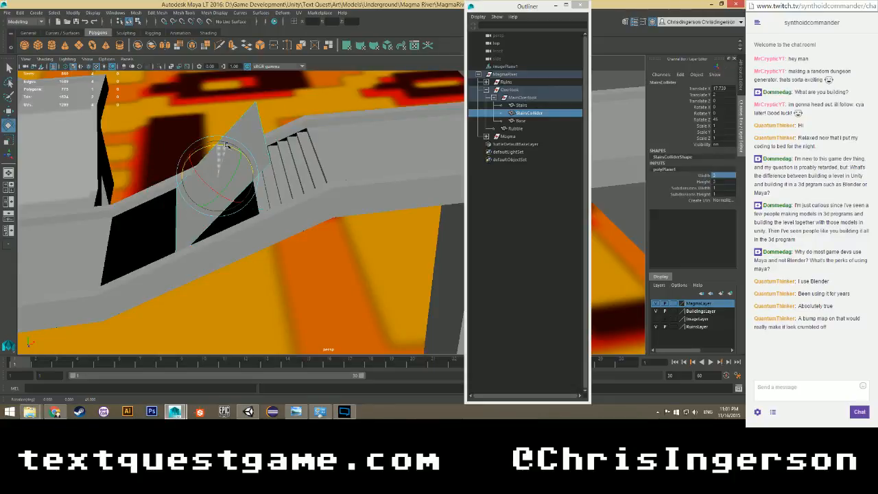
{"action": "double_click", "coordinate": [8, 126]}
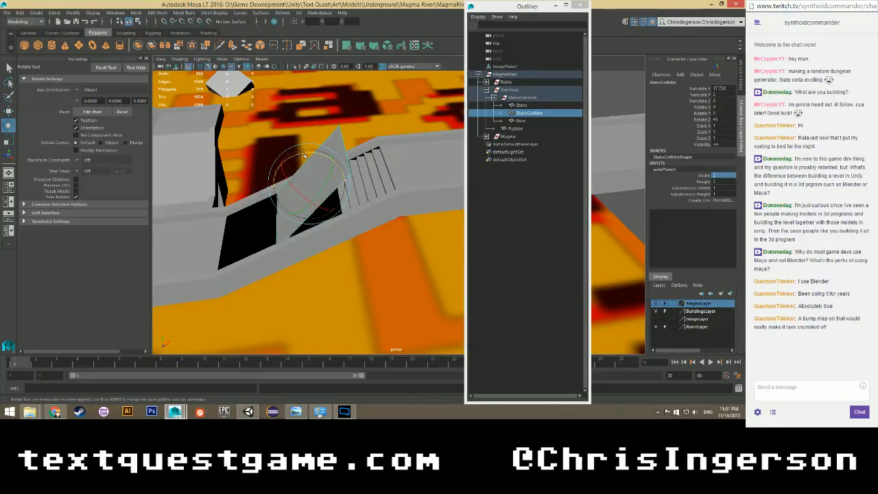
{"action": "left_click_drag", "start_coordinate": [304, 156], "coordinate": [320, 155]}
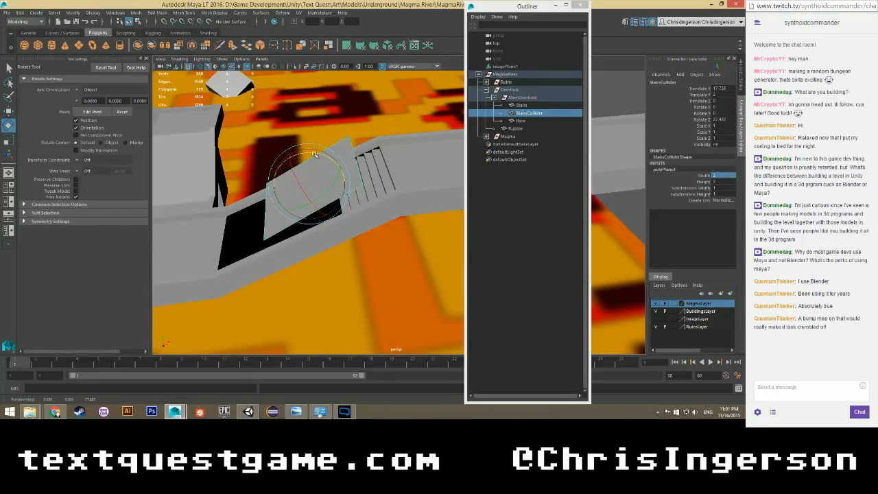
{"action": "key", "text": "w"}
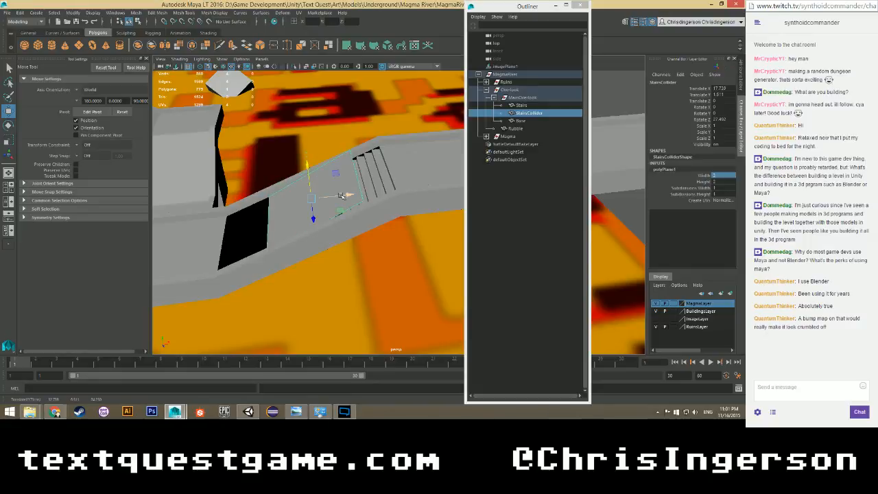
{"action": "left_click_drag", "start_coordinate": [340, 196], "coordinate": [382, 193]}
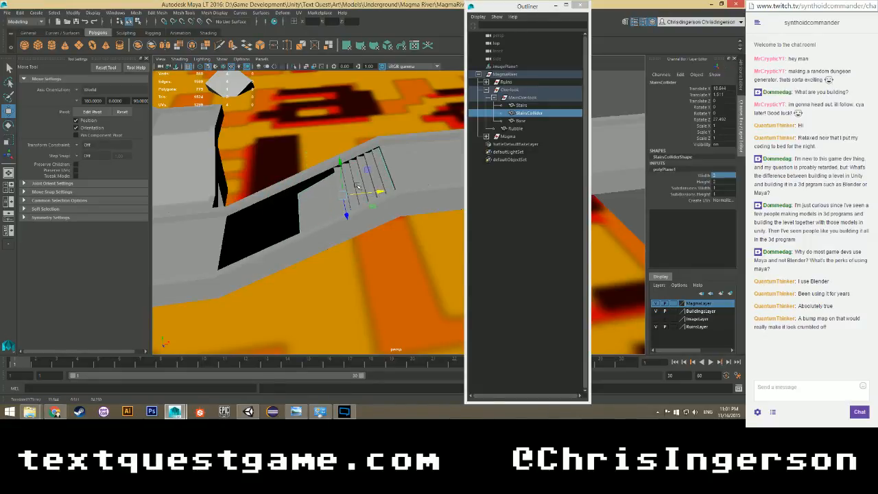
Adjust StairsCollider's slope to about Rotate Z 23.5 and seat it on the steps, at about Translate X 18.61 and Y 1.65.
{"action": "left_click_drag", "start_coordinate": [339, 163], "coordinate": [294, 187], "text": "alt"}
{"action": "key", "text": "e"}
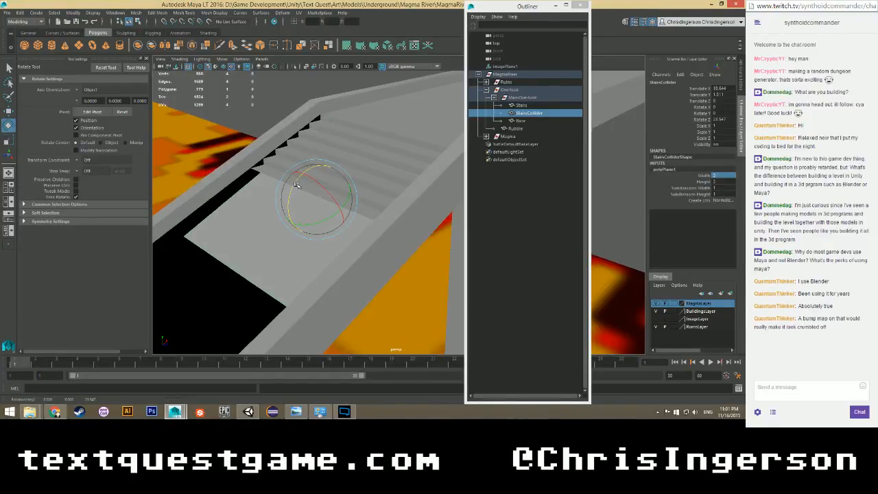
{"action": "key", "text": "w"}
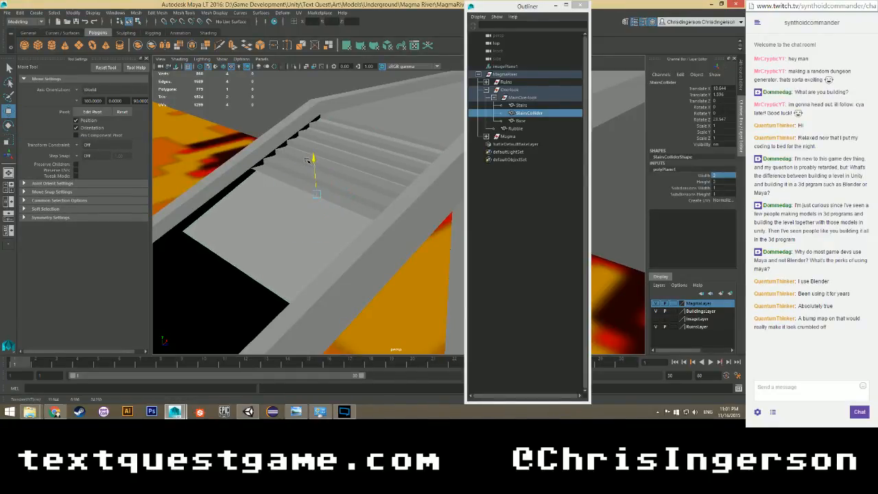
{"action": "left_click_drag", "start_coordinate": [307, 160], "coordinate": [302, 158]}
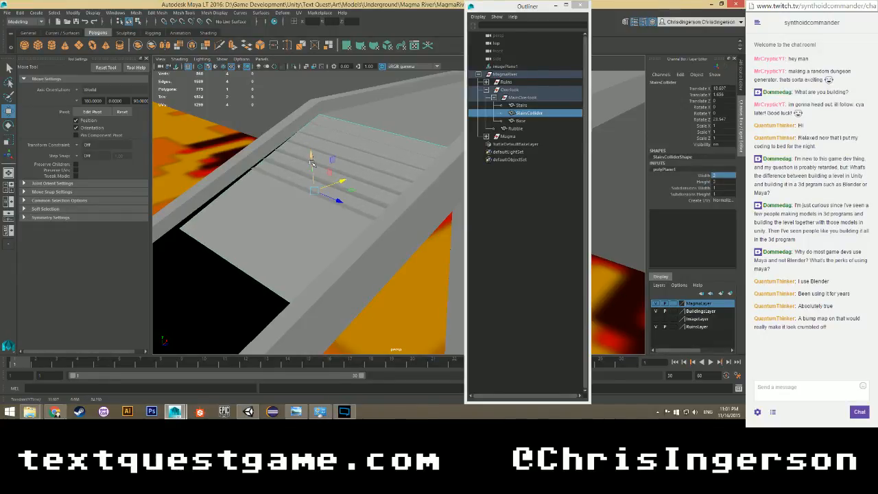
{"action": "left_click_drag", "start_coordinate": [312, 162], "coordinate": [312, 159]}
{"action": "mouse_move", "coordinate": [279, 201]}
{"action": "left_mouse_down", "text": "alt"}
{"action": "mouse_move", "coordinate": [237, 182]}
{"action": "mouse_move", "coordinate": [247, 175]}
{"action": "mouse_move", "coordinate": [241, 191]}
{"action": "mouse_move", "coordinate": [289, 188]}
{"action": "left_mouse_up", "text": "alt"}
{"action": "left_click", "coordinate": [535, 213]}
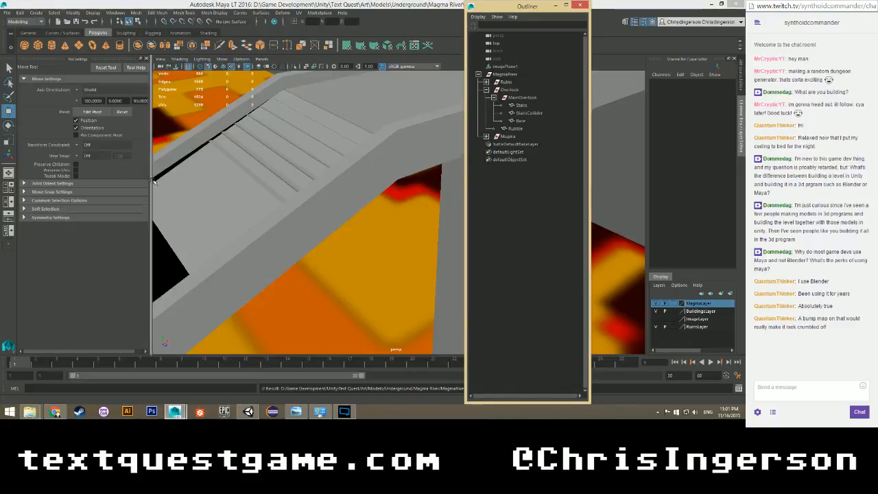
Delete the construction history of the MagmaRiver group.
{"action": "left_click_drag", "start_coordinate": [249, 208], "coordinate": [299, 187], "text": "alt"}
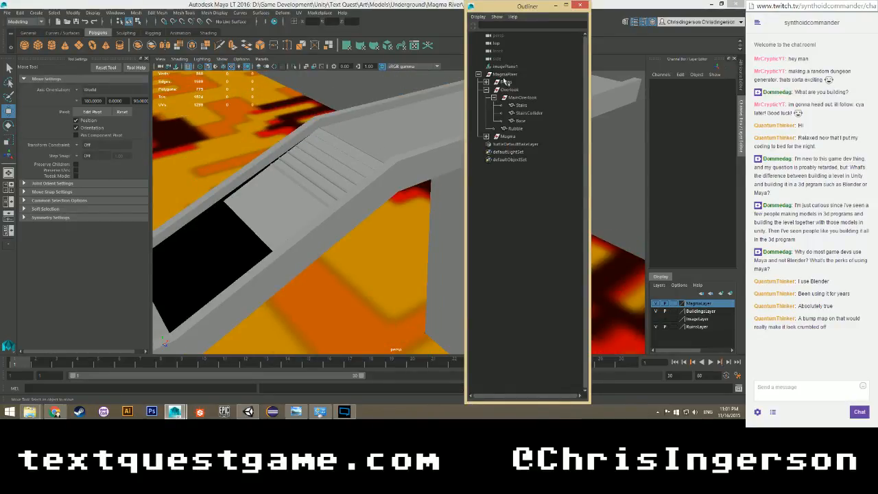
{"action": "left_click", "coordinate": [504, 75]}
{"action": "left_click", "coordinate": [681, 75]}
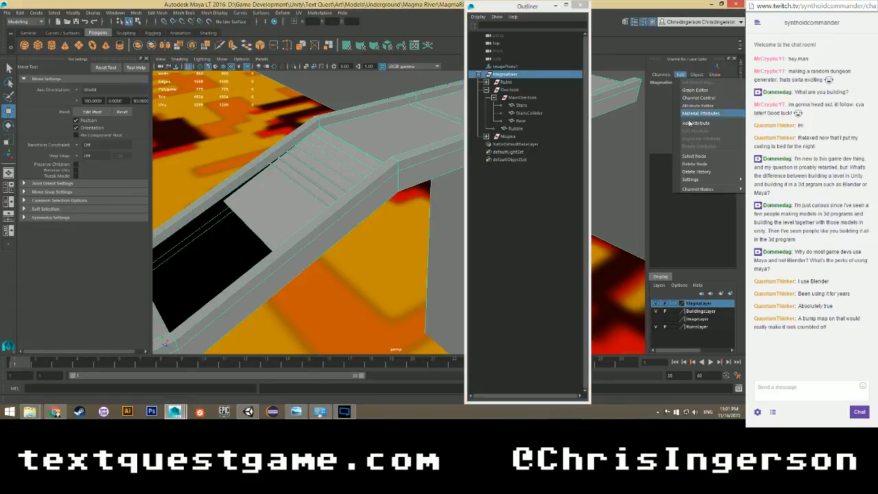
{"action": "left_click", "coordinate": [694, 171]}
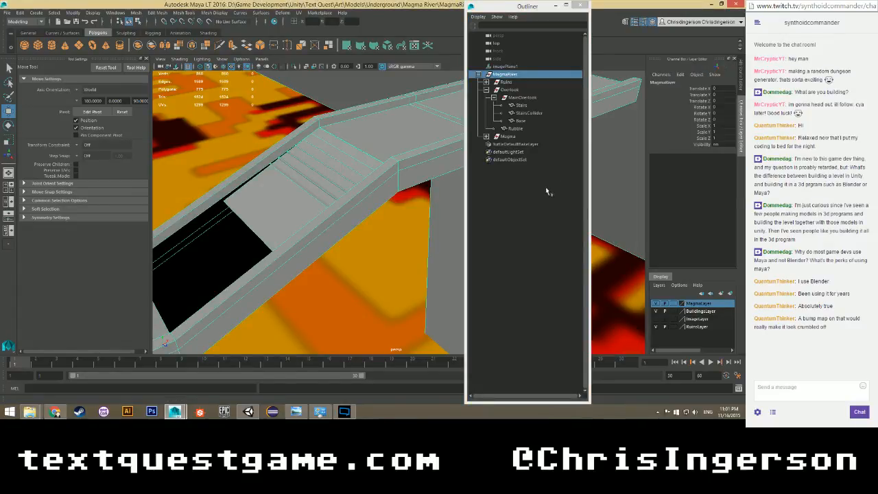
Export the MagmaRiver group as MagmaRiver.fbx, overwriting the existing file in the scenes folder.
{"action": "left_click", "coordinate": [6, 13]}
{"action": "left_click", "coordinate": [33, 107]}
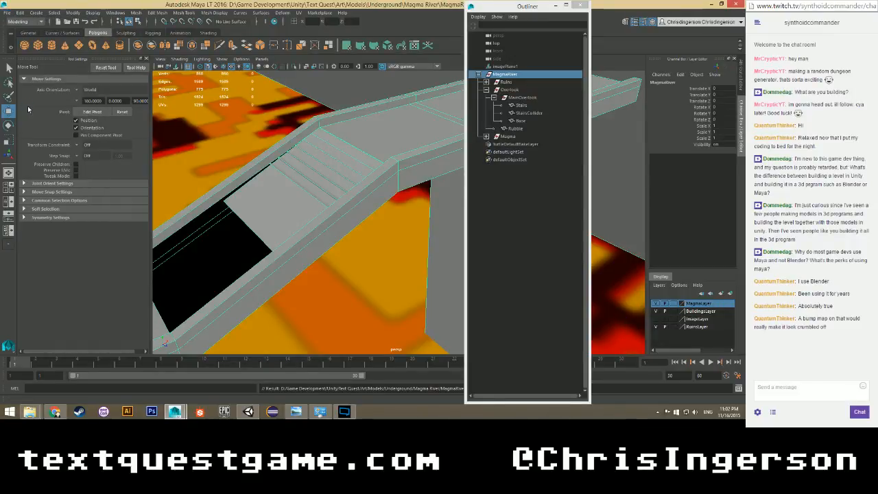
{"action": "left_click", "coordinate": [159, 121]}
{"action": "left_click", "coordinate": [446, 293]}
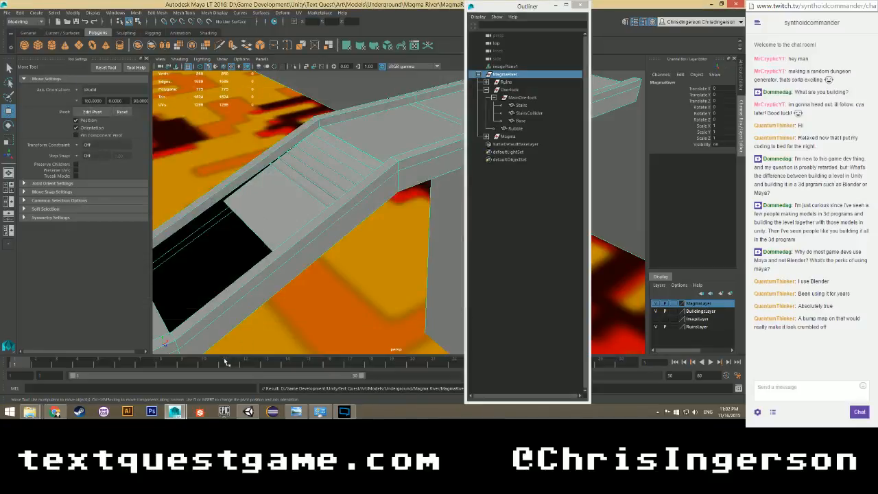
Copy MagmaRiver.fbx from the scenes folder into the game project's Magma River model folder, replacing the older file.
{"action": "mouse_move", "coordinate": [30, 411]}
{"action": "left_click", "coordinate": [49, 368]}
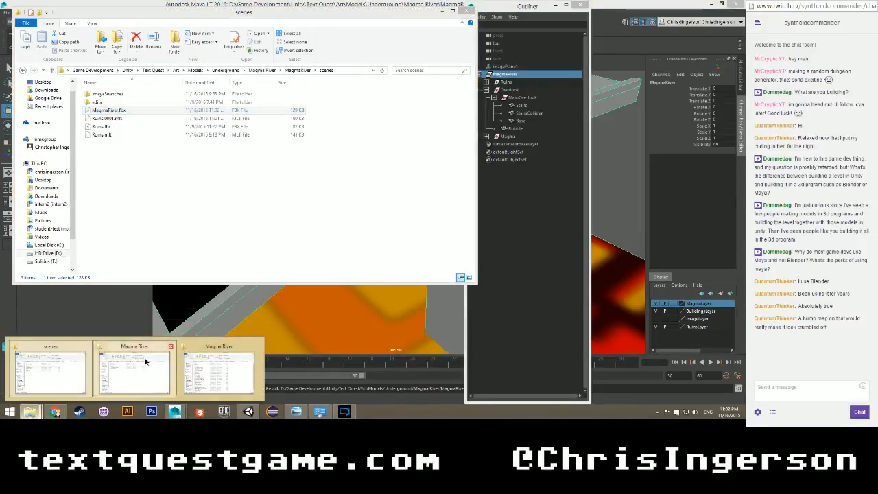
{"action": "left_click", "coordinate": [135, 368]}
{"action": "left_click_drag", "start_coordinate": [113, 110], "coordinate": [419, 274]}
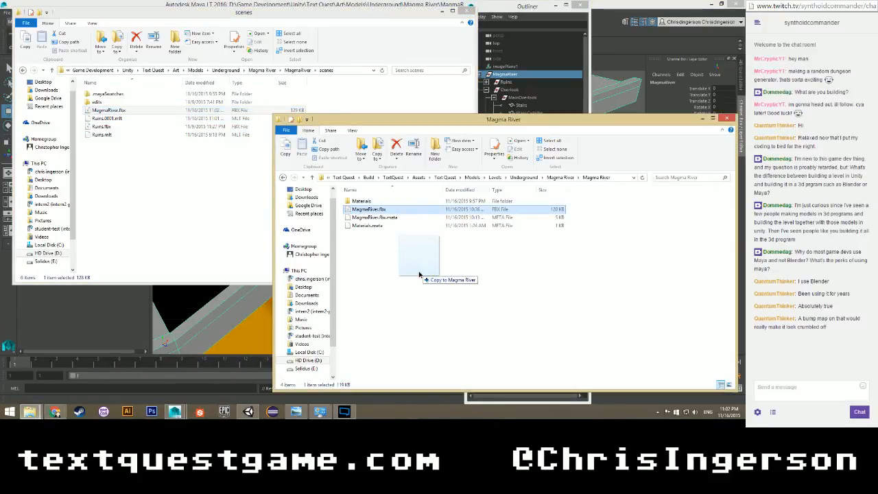
{"action": "left_click", "coordinate": [343, 150]}
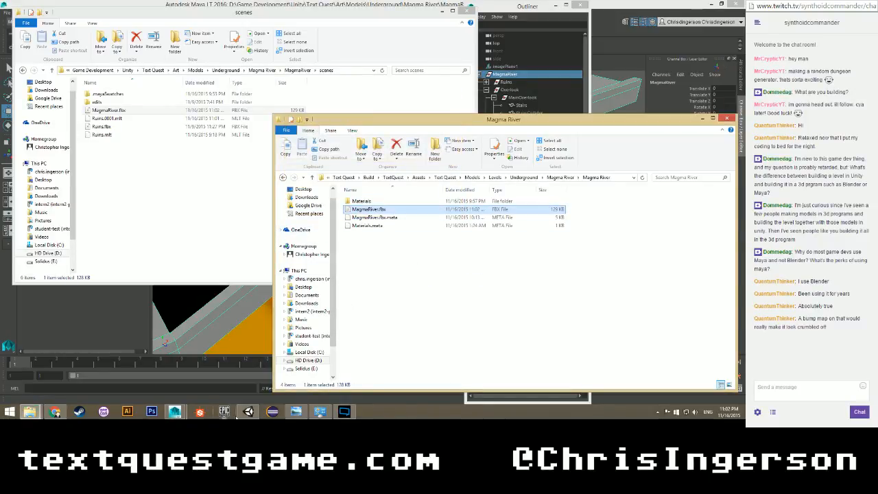
Switch to Unity and mark the Base, Stairs and StairsCollider objects under MainOverlook as static.
{"action": "left_click", "coordinate": [249, 411]}
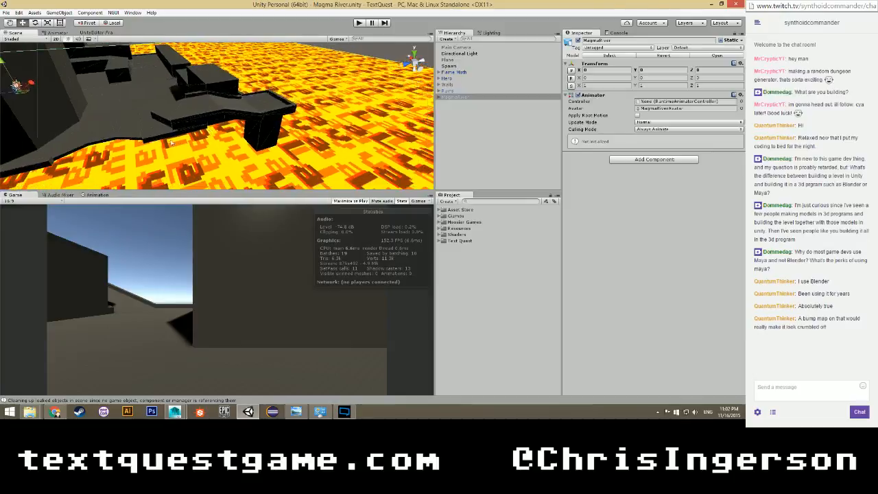
{"action": "left_click_drag", "start_coordinate": [171, 143], "coordinate": [254, 165], "text": "alt"}
{"action": "scroll", "coordinate": [294, 140], "scroll_direction": "down", "scroll_amount": 5}
{"action": "left_click", "coordinate": [233, 175]}
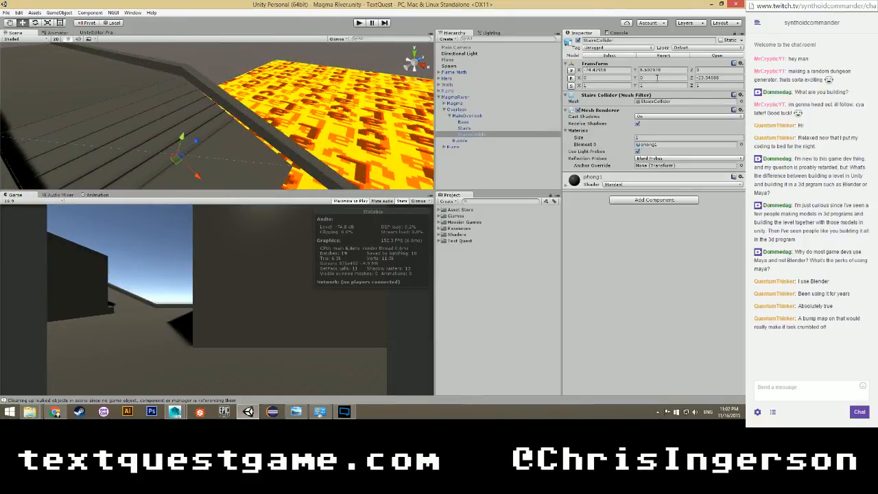
{"action": "left_click", "coordinate": [740, 42]}
{"action": "left_click", "coordinate": [475, 122]}
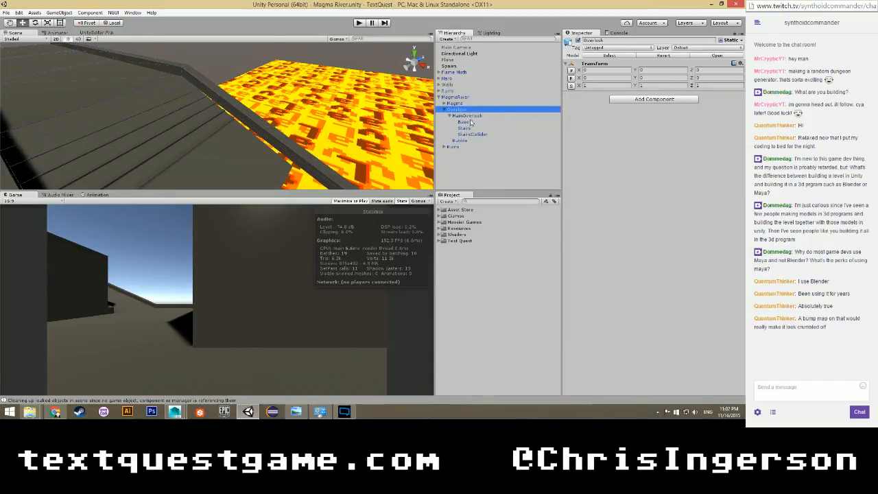
{"action": "left_click", "coordinate": [470, 122]}
{"action": "left_click", "coordinate": [472, 134], "text": "shift"}
{"action": "left_click", "coordinate": [741, 41]}
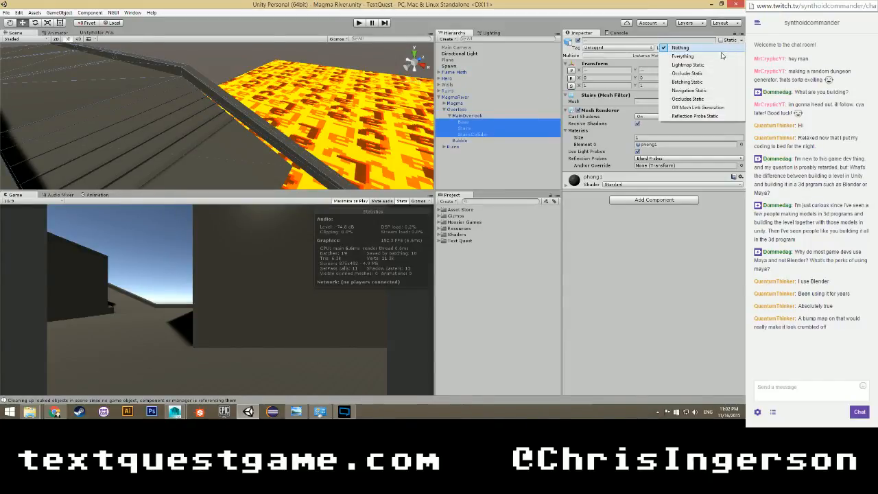
{"action": "left_click", "coordinate": [707, 66]}
Turn off StairsCollider's Mesh Renderer and add a Mesh Collider component to it.
{"action": "left_click", "coordinate": [470, 122]}
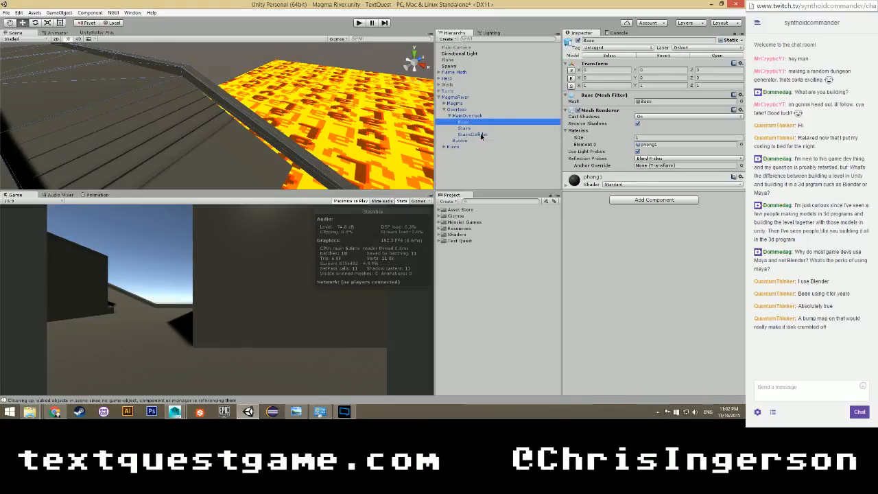
{"action": "left_click", "coordinate": [480, 134]}
{"action": "left_click", "coordinate": [578, 109]}
{"action": "left_click", "coordinate": [646, 200]}
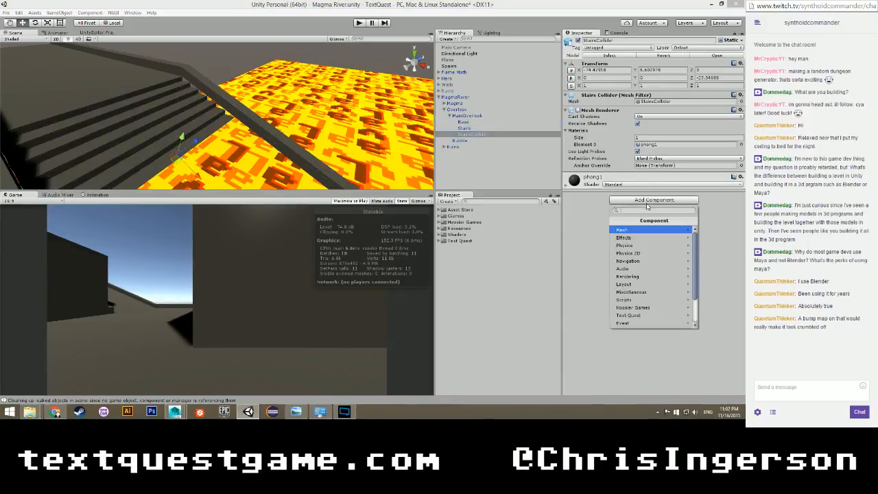
{"action": "left_click", "coordinate": [629, 246]}
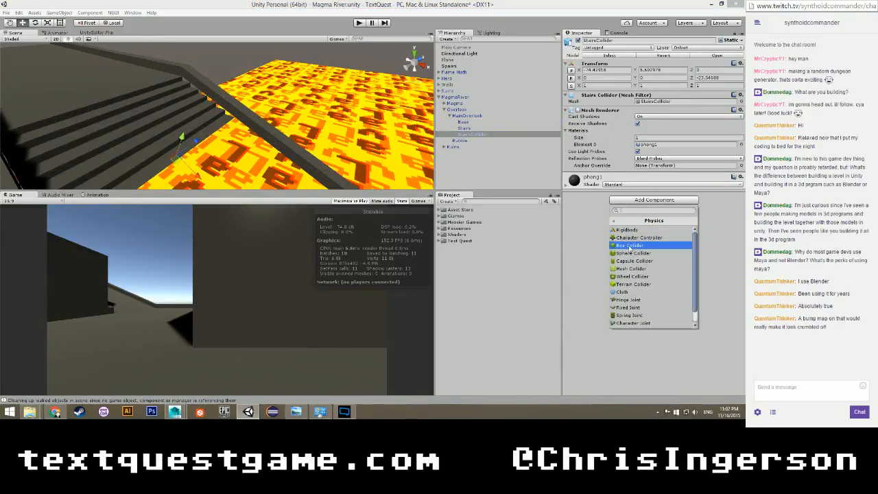
{"action": "left_click", "coordinate": [630, 268]}
Add a Mesh Collider component to the Base object of MainOverlook.
{"action": "right_click_drag", "start_coordinate": [266, 146], "coordinate": [201, 115]}
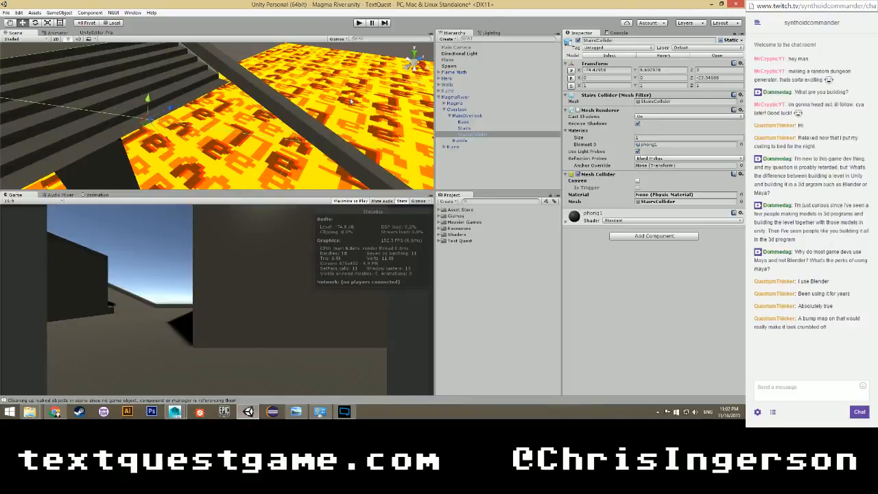
{"action": "left_click", "coordinate": [471, 122]}
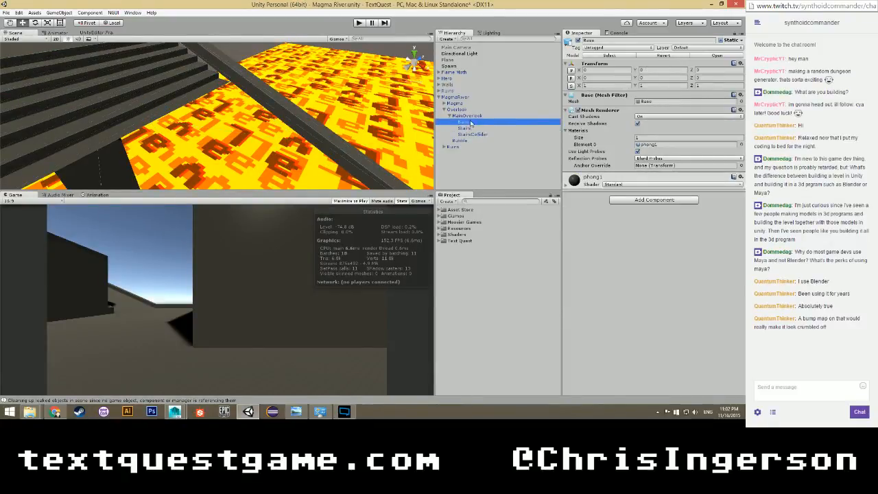
{"action": "left_click", "coordinate": [654, 200]}
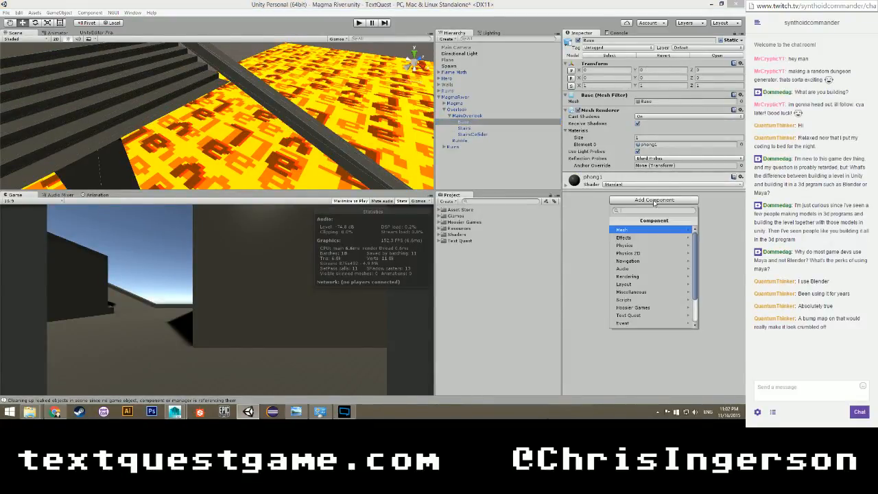
{"action": "left_click", "coordinate": [631, 244]}
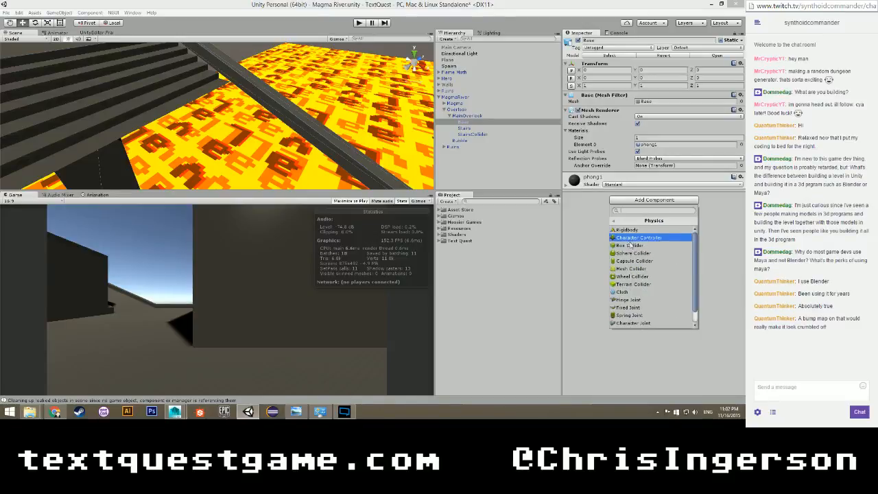
{"action": "left_click", "coordinate": [623, 272]}
{"action": "left_click", "coordinate": [462, 175]}
{"action": "scroll", "coordinate": [281, 121], "scroll_direction": "down", "scroll_amount": 3}
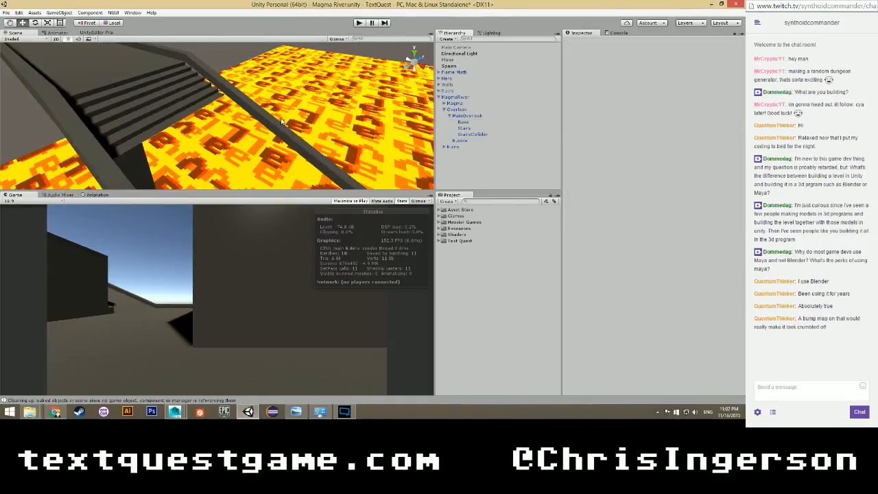
Run the level, pause it to reposition the Hero object onto the MainOverlook walkway near the stairs, and resume the game.
{"action": "left_click", "coordinate": [359, 23]}
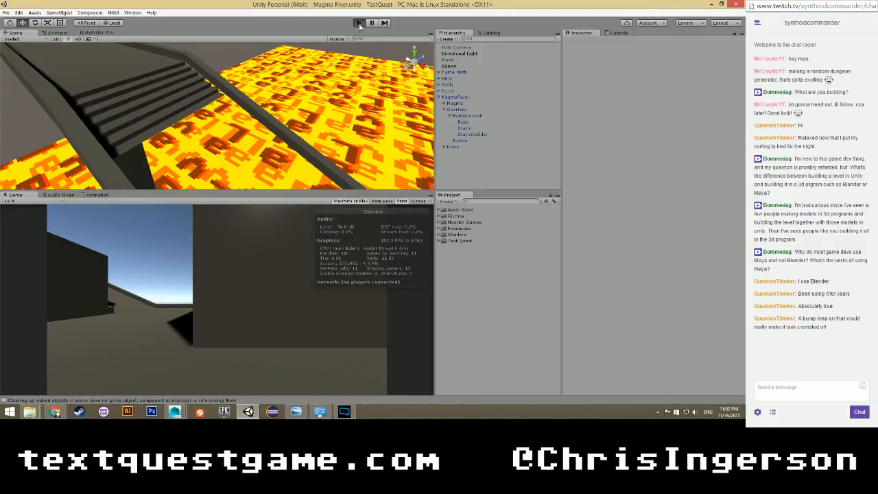
{"action": "left_click", "coordinate": [358, 23]}
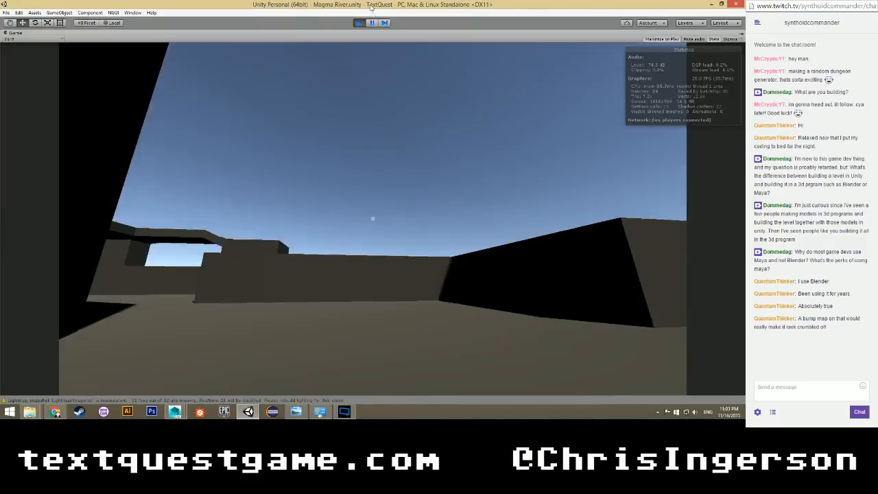
{"action": "scroll", "coordinate": [362, 112], "scroll_direction": "down", "scroll_amount": 2}
{"action": "right_click_drag", "start_coordinate": [362, 112], "coordinate": [418, 141]}
{"action": "scroll", "coordinate": [419, 141], "scroll_direction": "down", "scroll_amount": 3}
{"action": "left_click", "coordinate": [452, 166]}
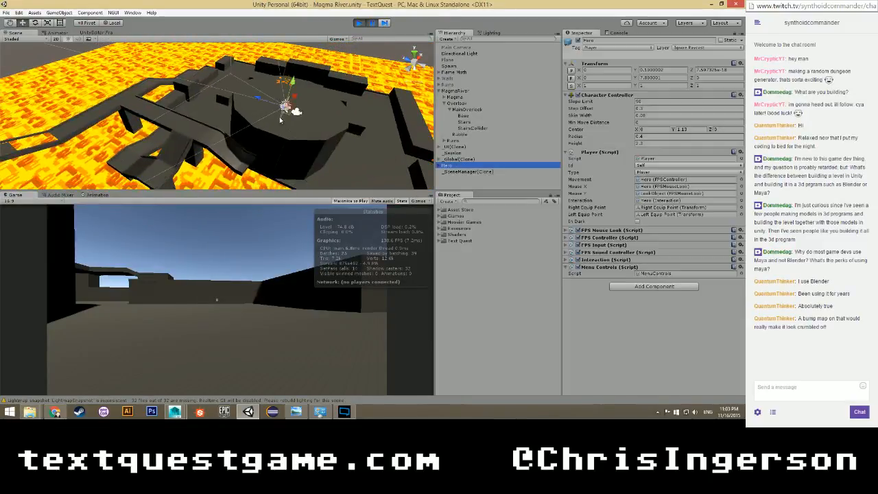
{"action": "left_click_drag", "start_coordinate": [258, 99], "coordinate": [19, 145]}
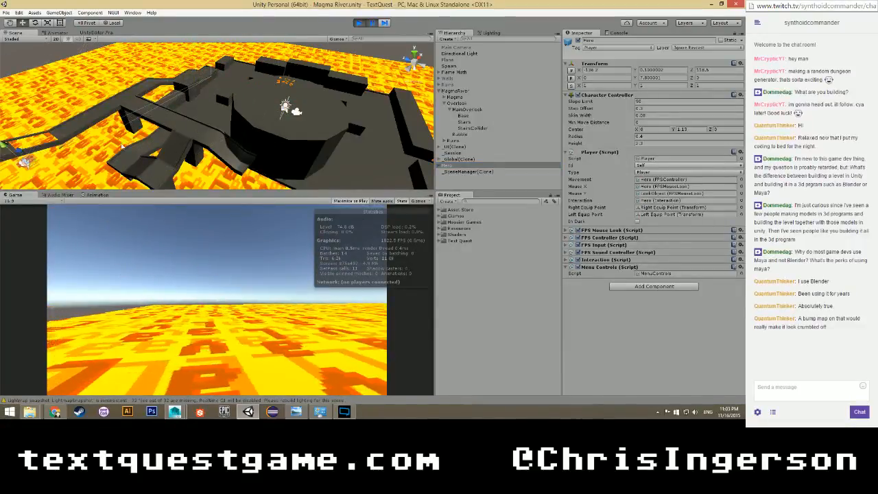
{"action": "middle_click_drag", "start_coordinate": [122, 148], "coordinate": [204, 130]}
{"action": "mouse_move", "coordinate": [107, 121]}
{"action": "left_mouse_down"}
{"action": "mouse_move", "coordinate": [89, 79]}
{"action": "mouse_move", "coordinate": [133, 114]}
{"action": "mouse_move", "coordinate": [113, 126]}
{"action": "left_mouse_up"}
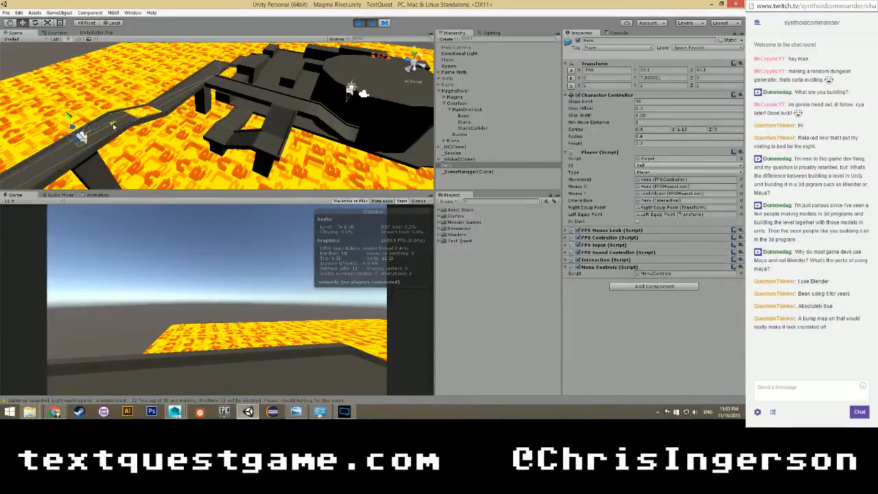
{"action": "left_click", "coordinate": [370, 24]}
Walk the hero up, down and along the edges of the MainOverlook stairs to test their collision, and stop the game.
{"action": "key", "text": "w"}
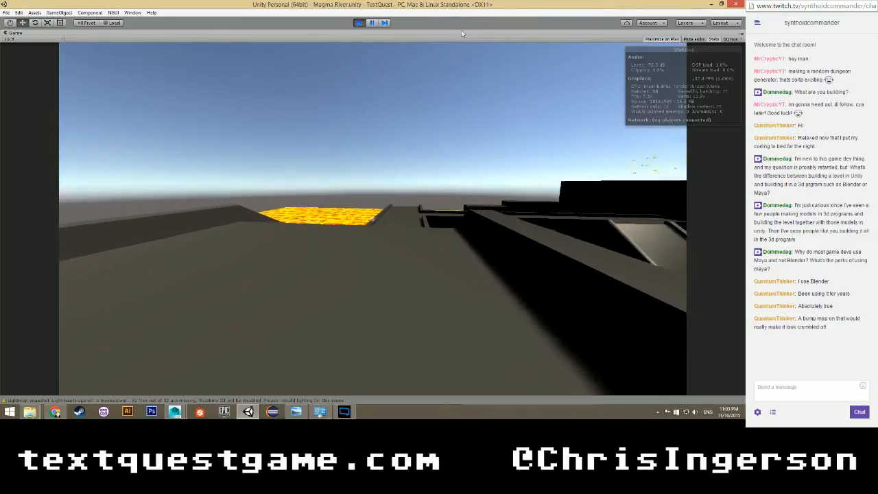
{"action": "key", "text": "w"}
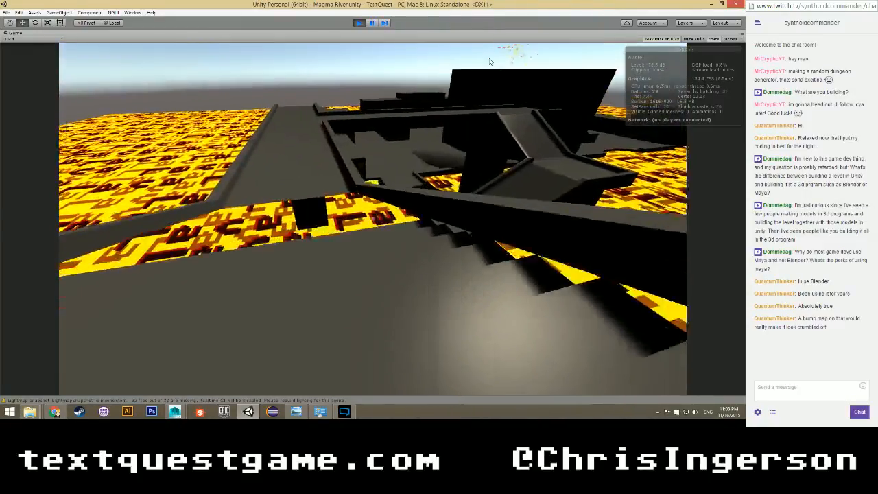
{"action": "key", "text": "w"}
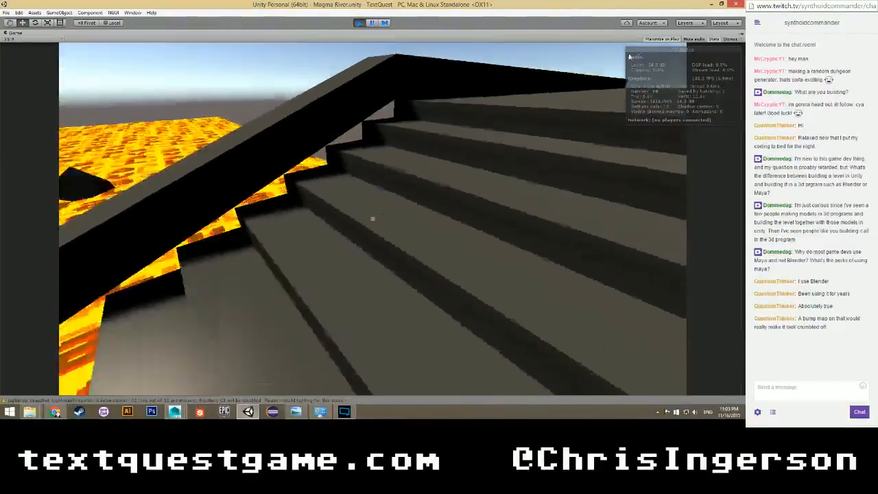
{"action": "key", "text": "w"}
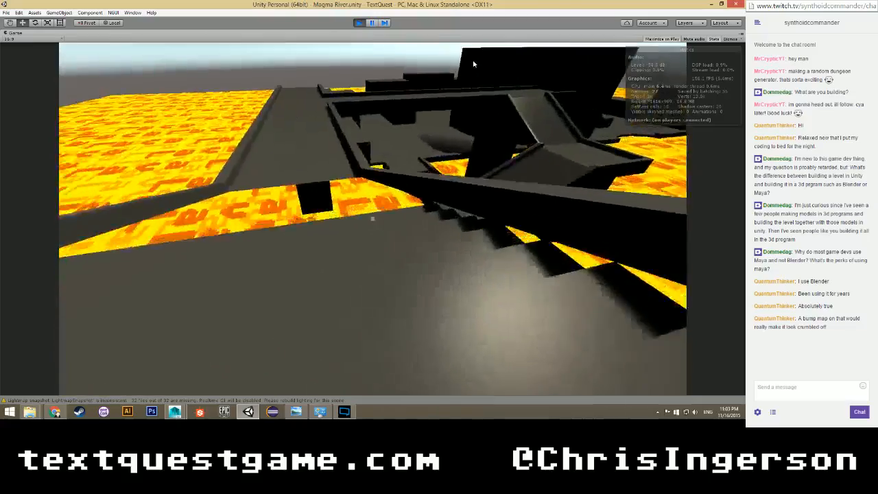
{"action": "key", "text": "w"}
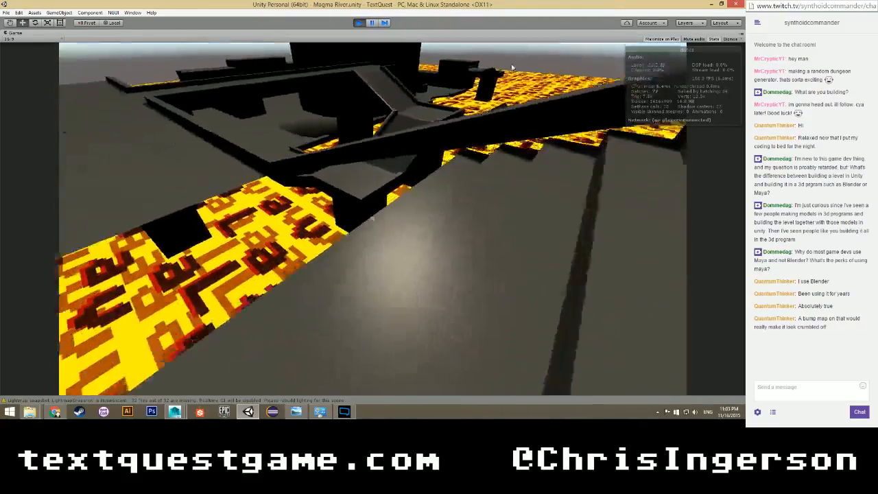
{"action": "key", "text": "w"}
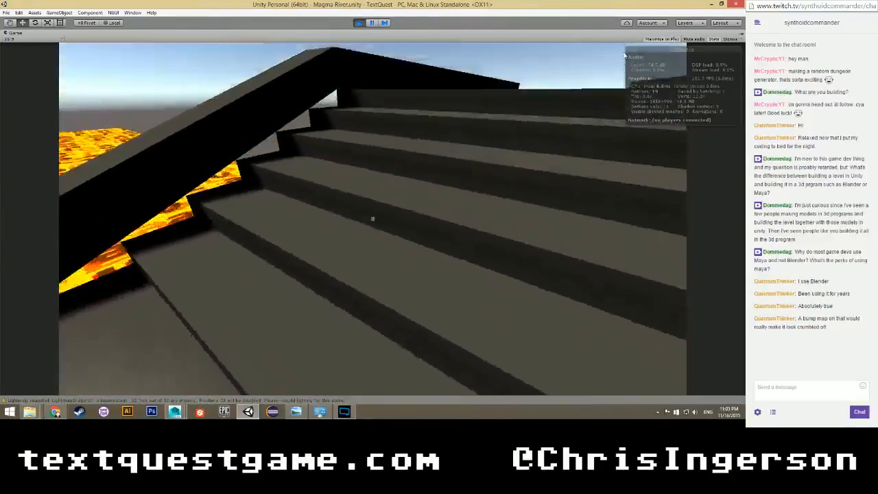
{"action": "key", "text": "w"}
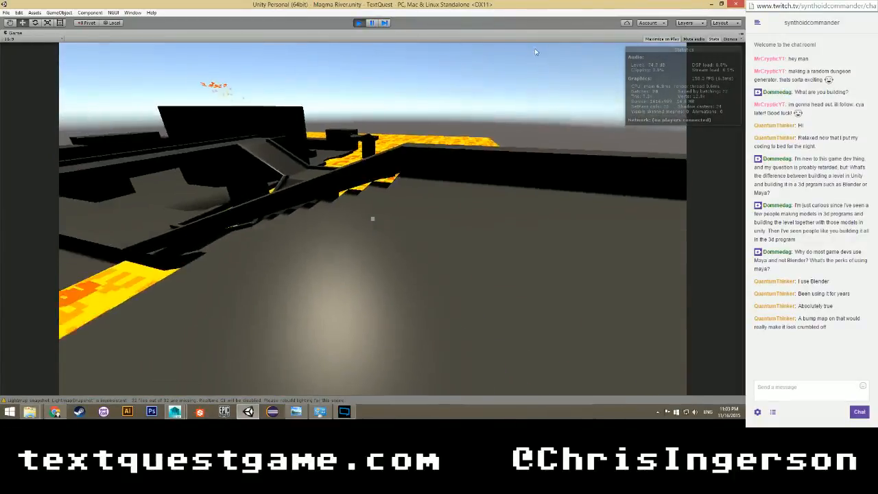
{"action": "key", "text": "w"}
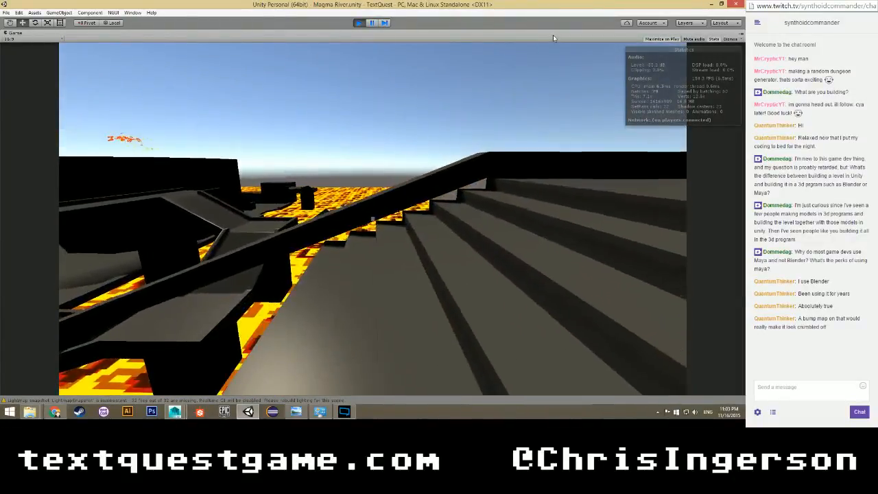
{"action": "key", "text": "w"}
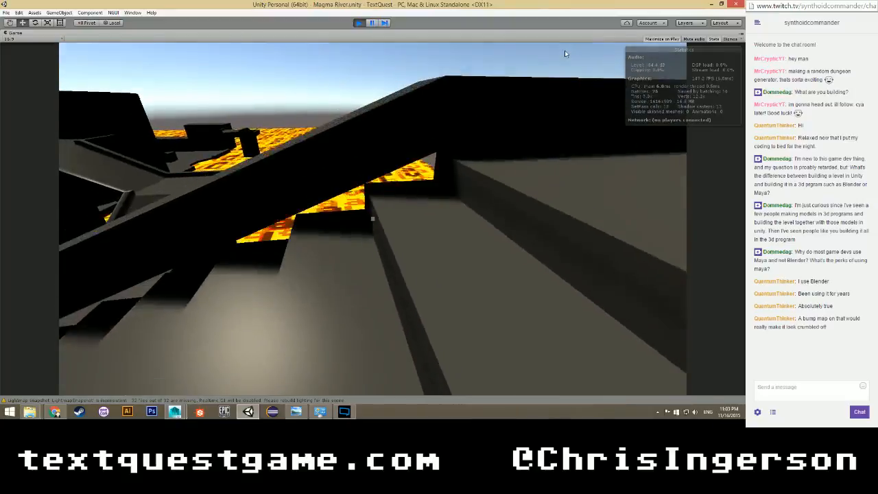
{"action": "key", "text": "w"}
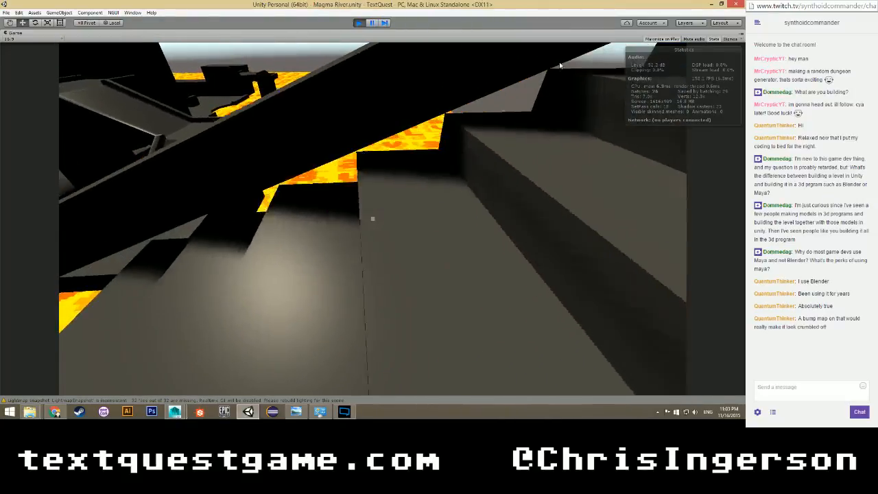
{"action": "key", "text": "w"}
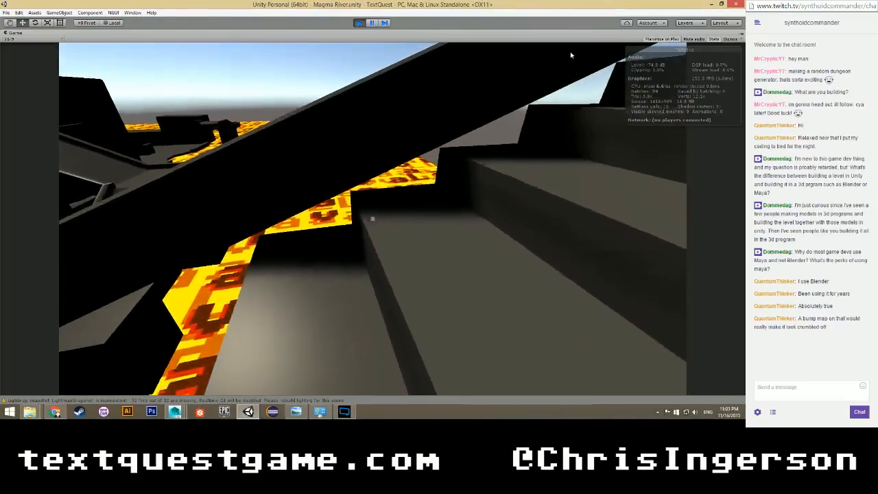
{"action": "key", "text": "w"}
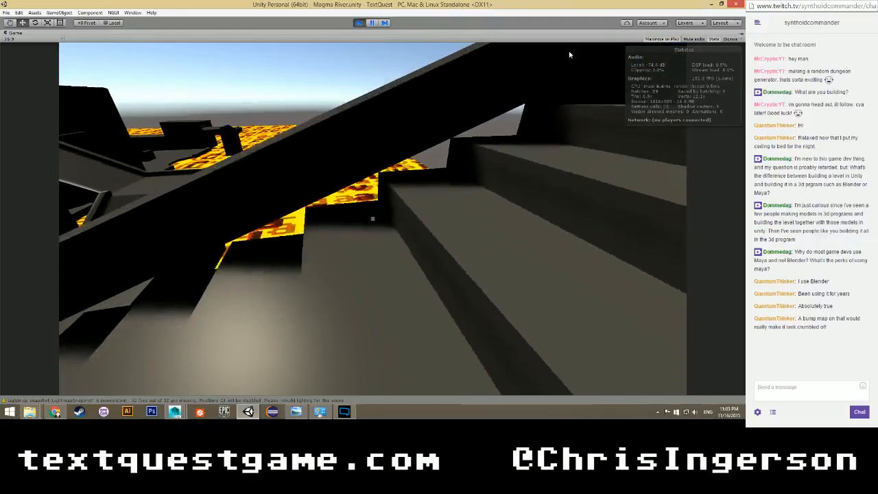
{"action": "key", "text": "w"}
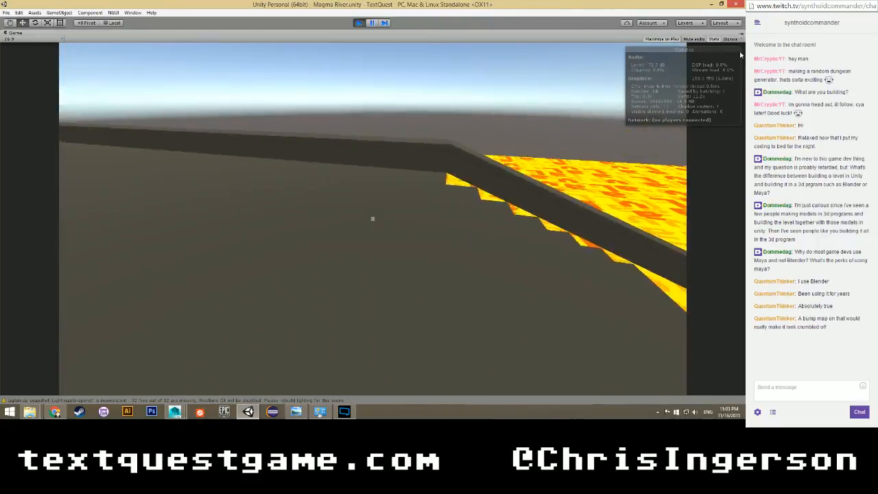
{"action": "key", "text": "w"}
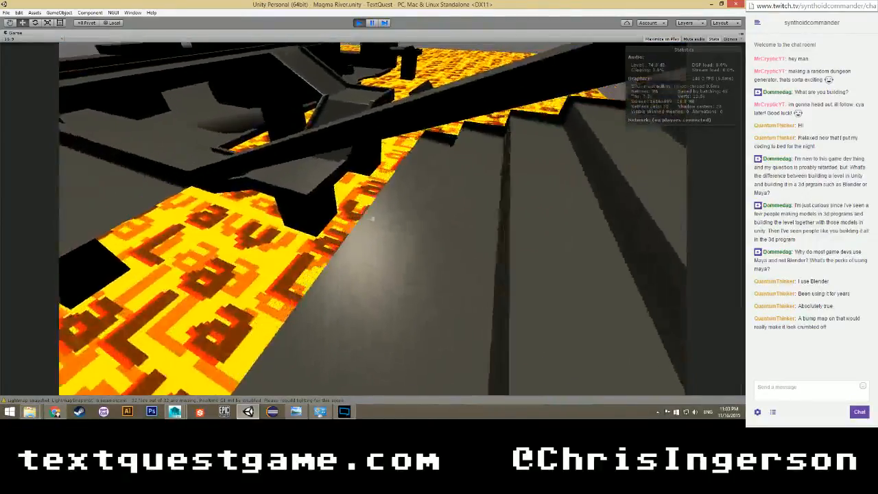
{"action": "key", "text": "w"}
{"action": "key", "text": "w"}
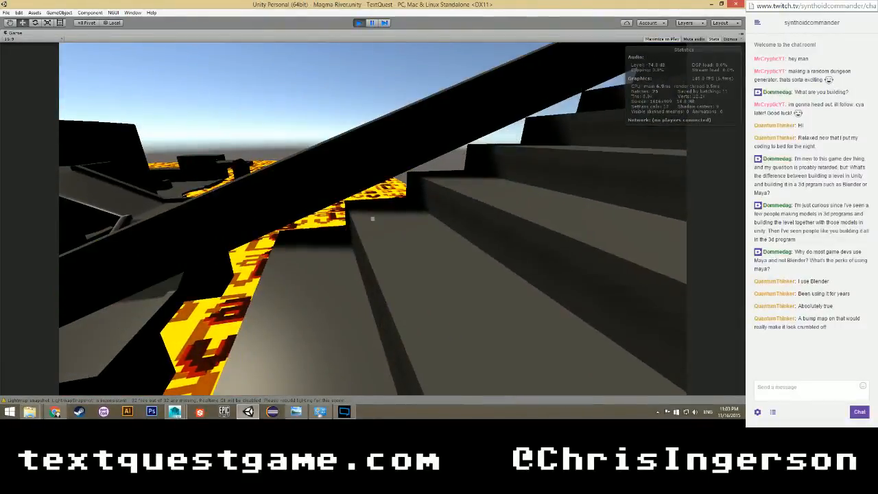
{"action": "key", "text": "w"}
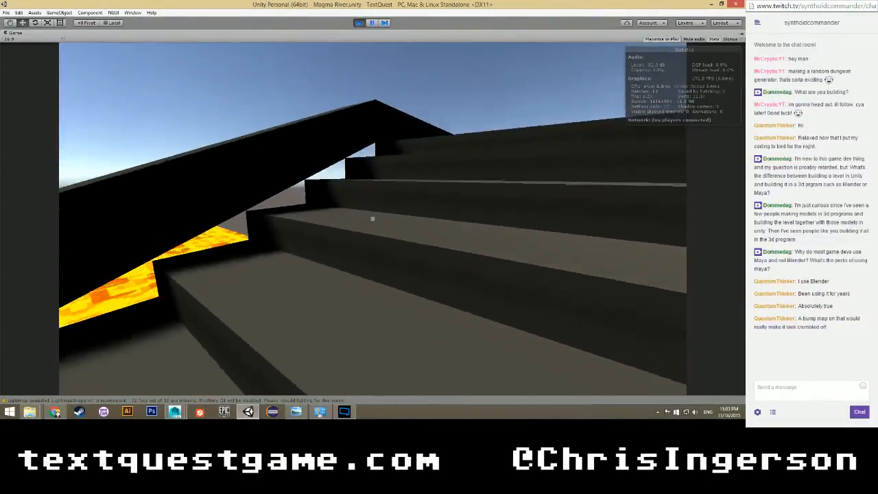
{"action": "key", "text": "w"}
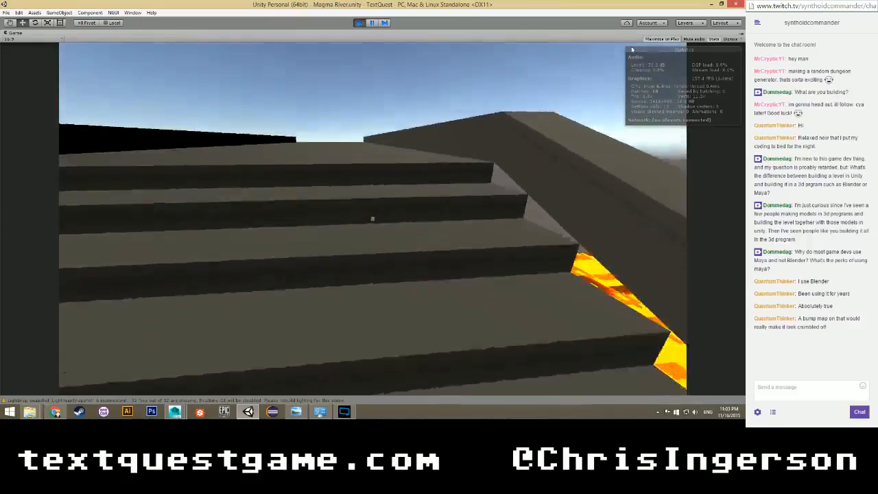
{"action": "key", "text": "w"}
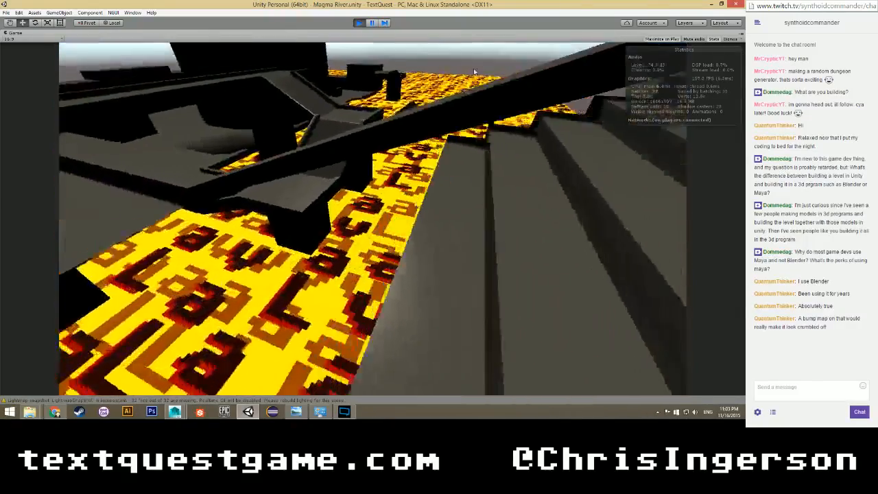
{"action": "key", "text": "w"}
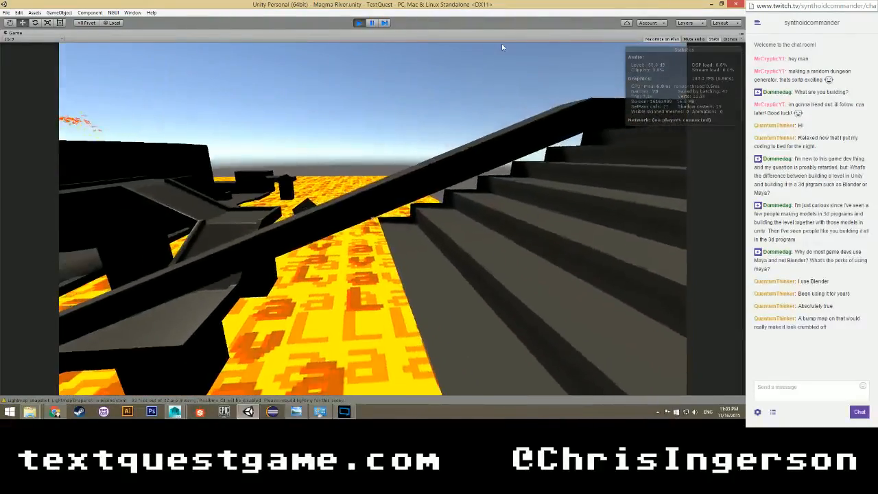
{"action": "key", "text": "w"}
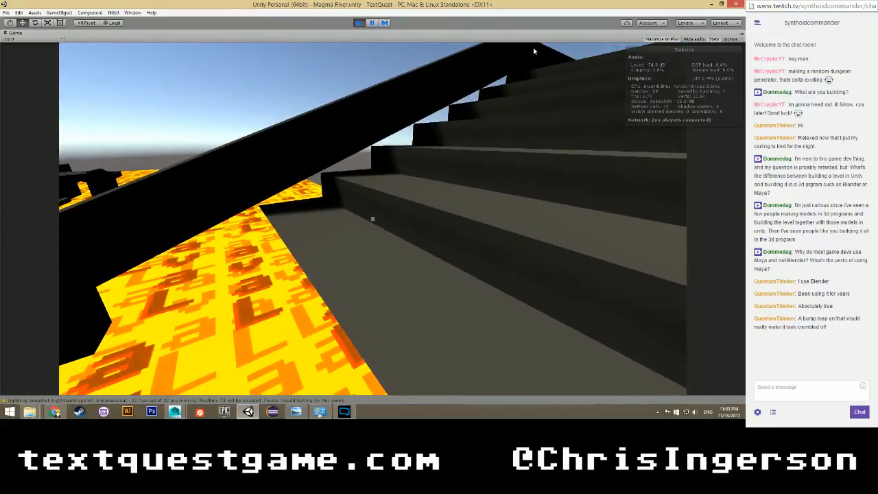
{"action": "key", "text": "w"}
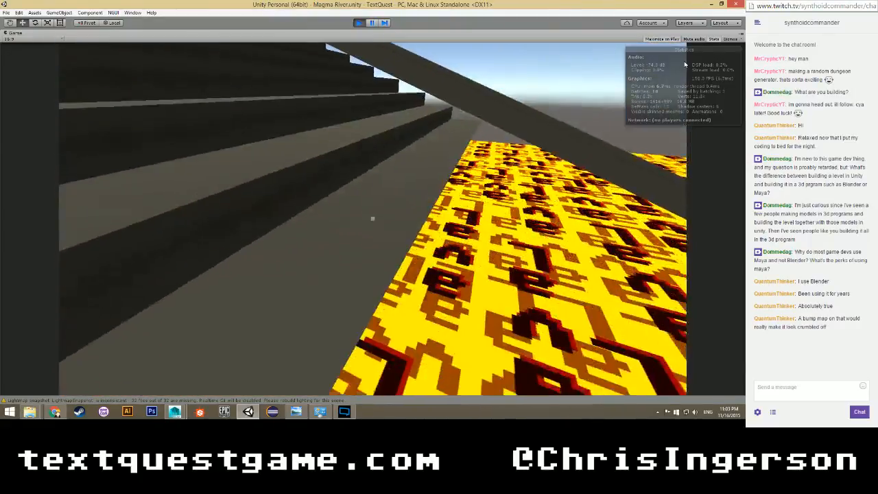
{"action": "key", "text": "w"}
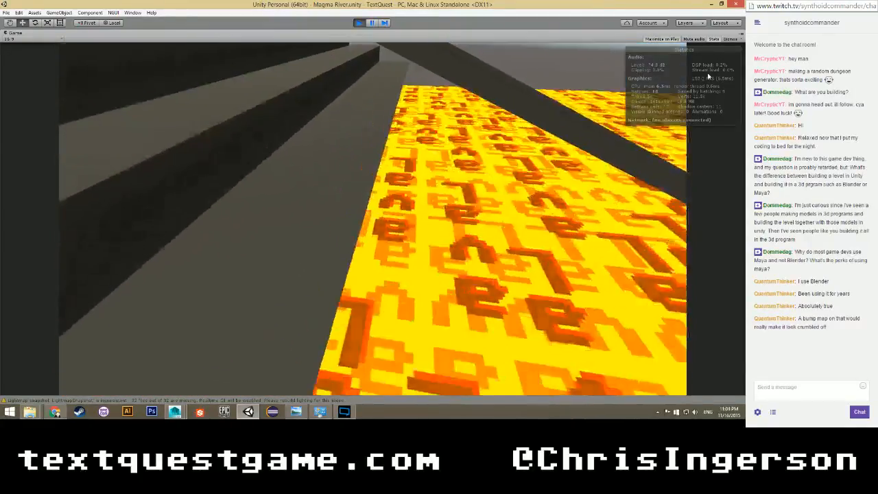
{"action": "key", "text": "w"}
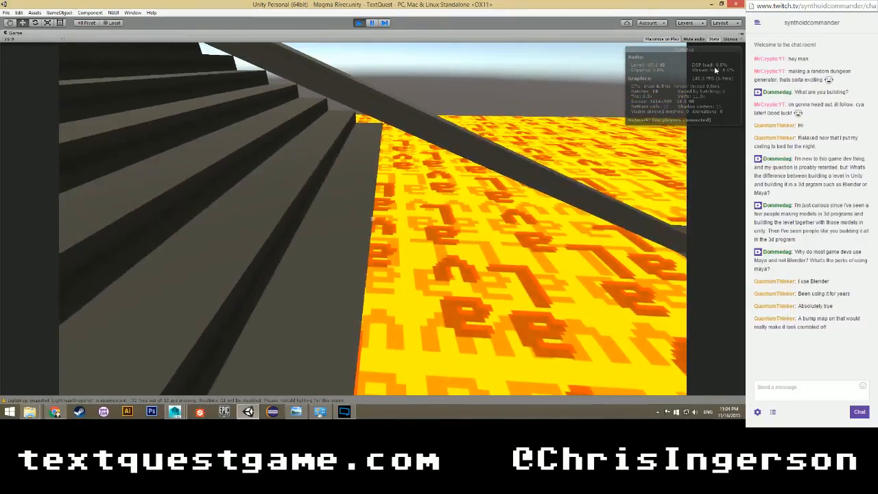
{"action": "key", "text": "w"}
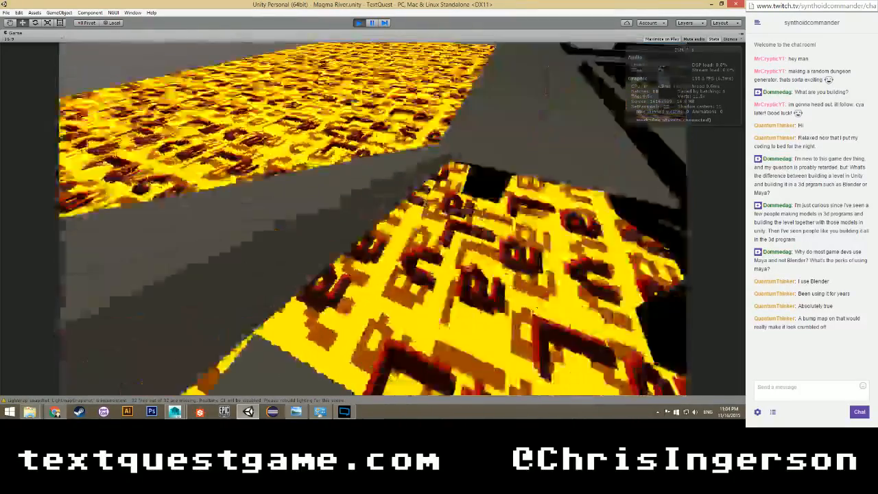
{"action": "key", "text": "w"}
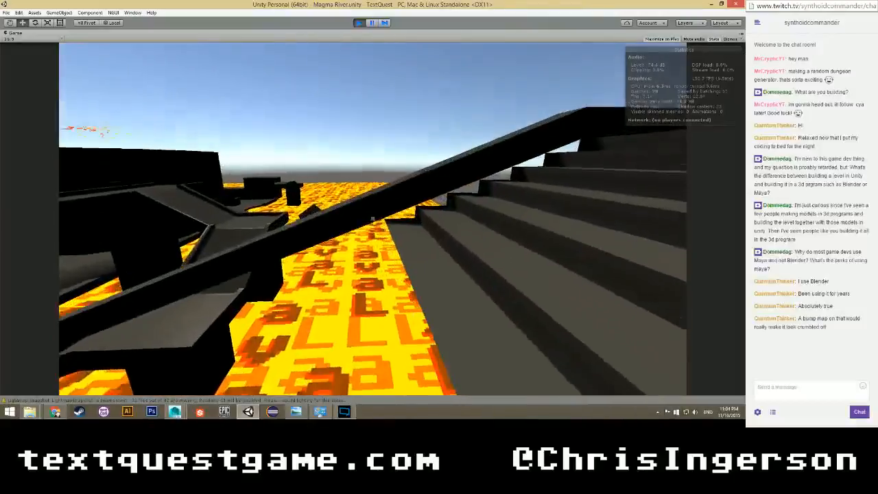
{"action": "key", "text": "w"}
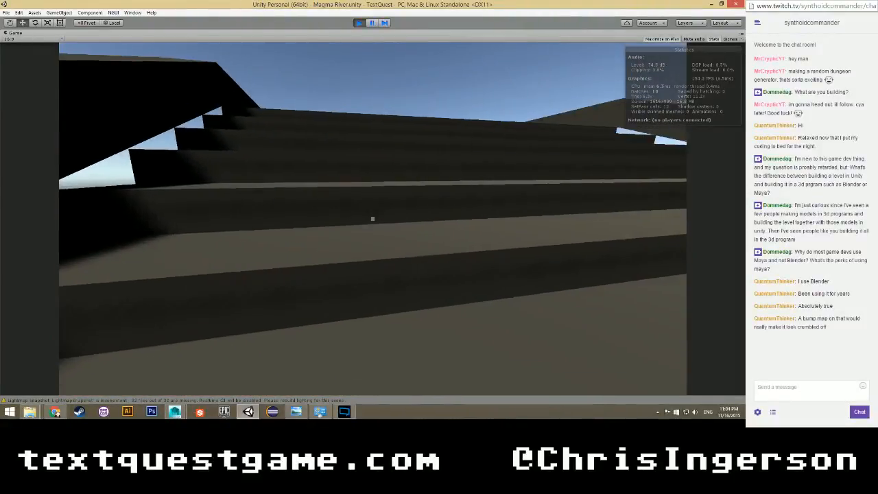
{"action": "key", "text": "w"}
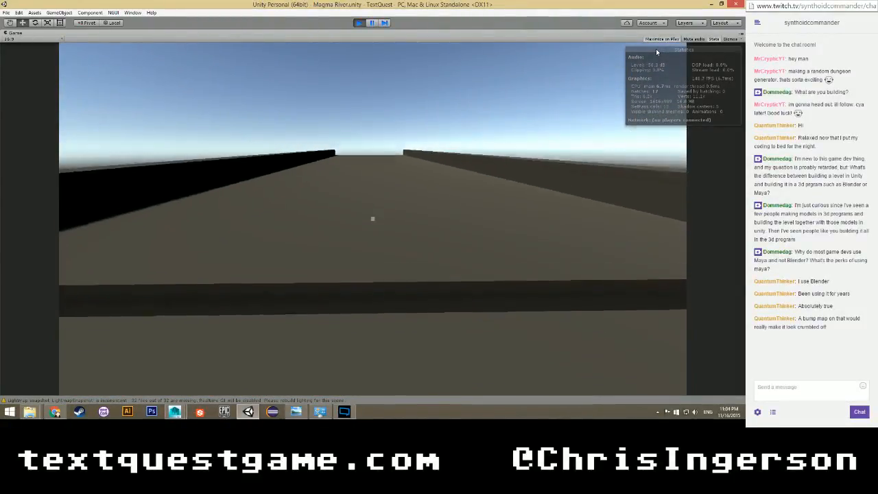
{"action": "key", "text": "w"}
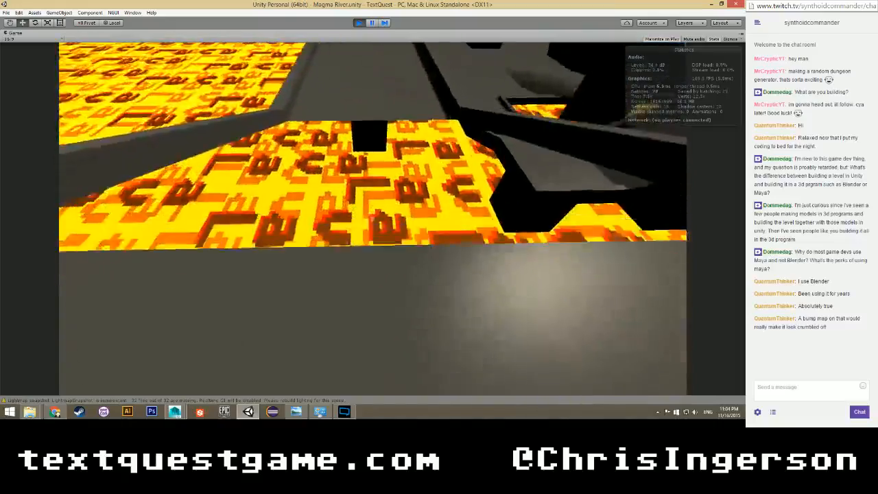
{"action": "key", "text": "w"}
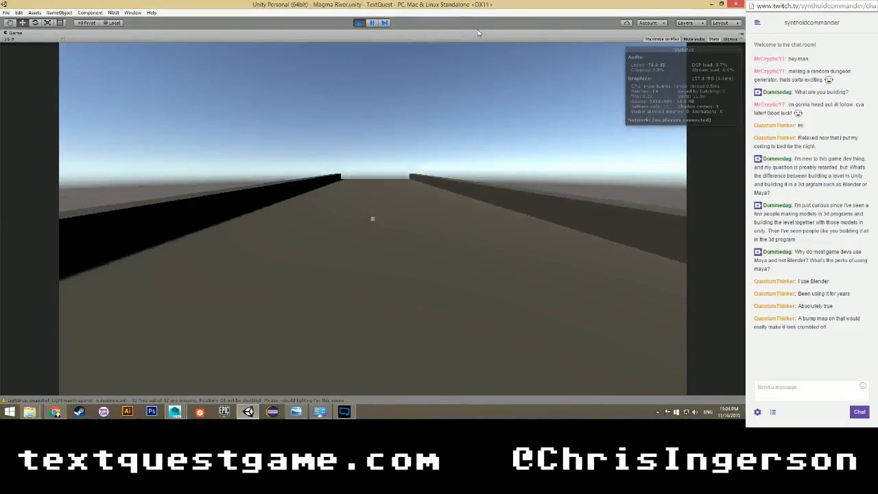
{"action": "key", "text": "w"}
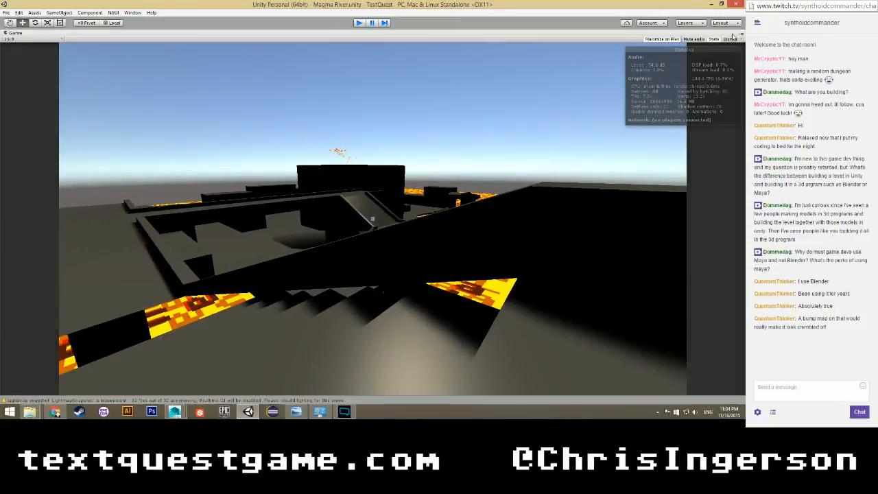
Stop the playtest, switch to the MagmaRiver scene in Maya and close the Outliner.
{"action": "key", "text": "ctrl+p"}
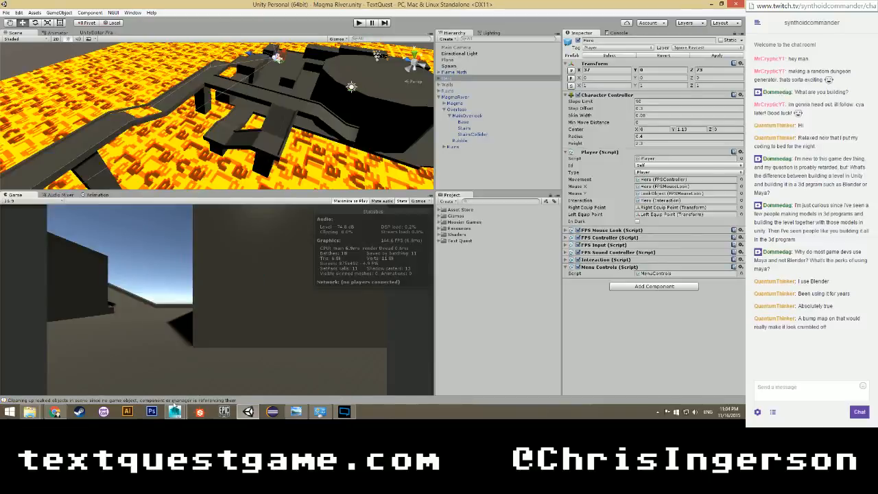
{"action": "mouse_move", "coordinate": [175, 410]}
{"action": "left_click", "coordinate": [201, 371]}
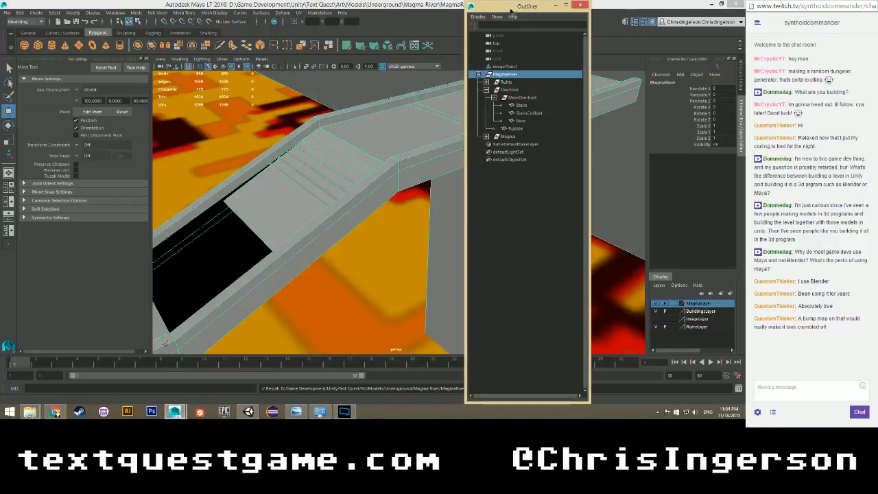
{"action": "left_click", "coordinate": [580, 5]}
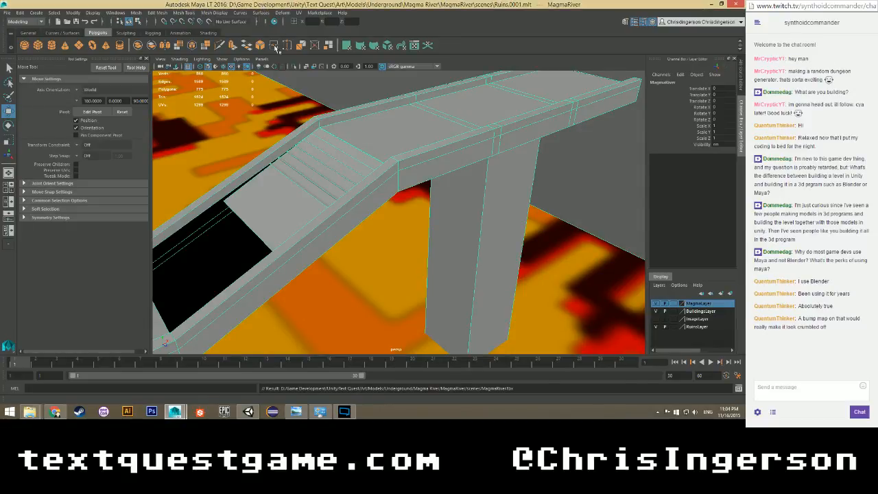
Delete the StairsCollider plane covering the MainOverlook stairs.
{"action": "left_click_drag", "start_coordinate": [281, 177], "coordinate": [269, 156], "text": "alt"}
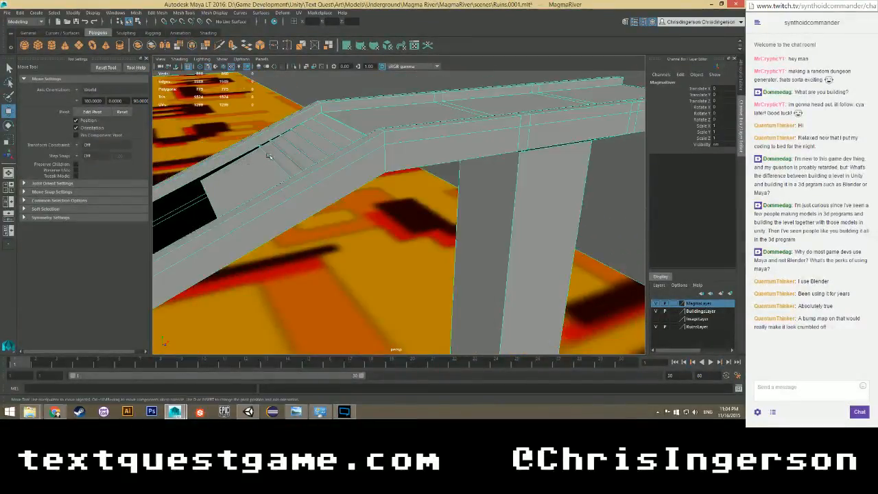
{"action": "left_click", "coordinate": [234, 186]}
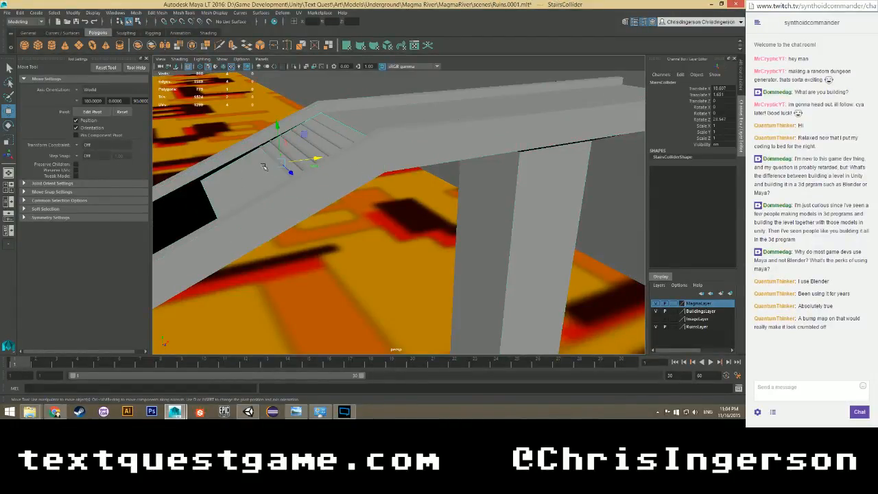
{"action": "key", "text": "Delete"}
Try to align the front edge of the second-highest stair with the side wall, using a pivot placed at the edge's end.
{"action": "left_click_drag", "start_coordinate": [263, 166], "coordinate": [319, 183], "text": "alt"}
{"action": "left_click", "coordinate": [318, 160]}
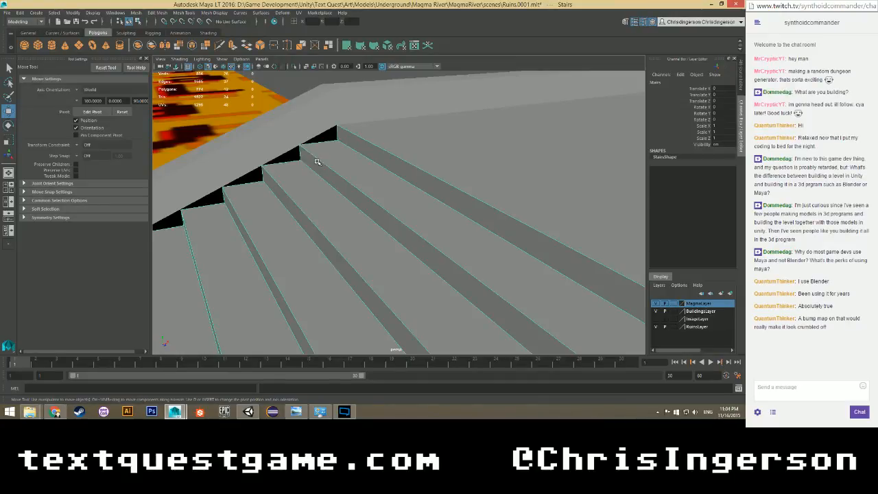
{"action": "right_click_drag", "start_coordinate": [317, 161], "coordinate": [314, 143]}
{"action": "left_click", "coordinate": [381, 208]}
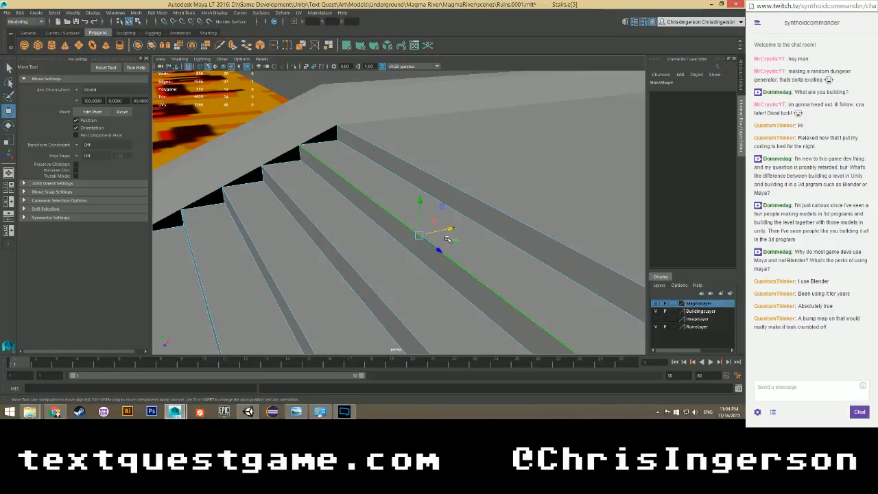
{"action": "key", "text": "Insert"}
{"action": "left_click_drag", "start_coordinate": [418, 235], "coordinate": [301, 178]}
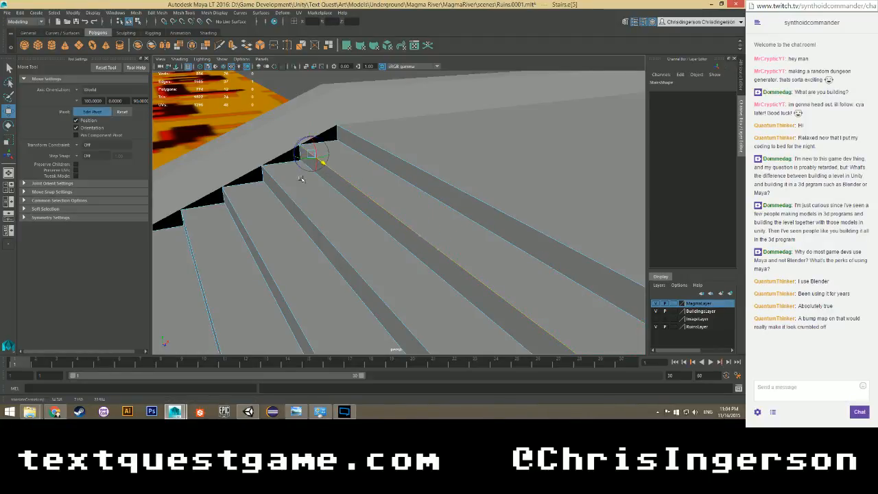
{"action": "key", "text": "Insert"}
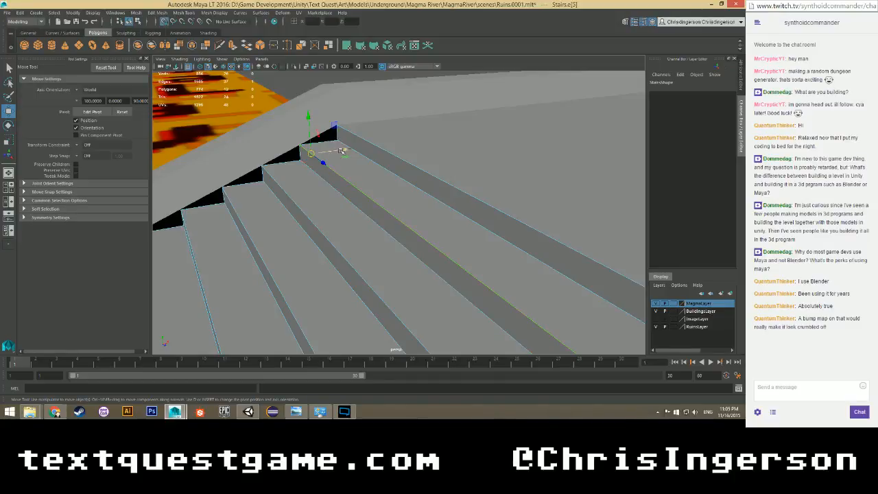
{"action": "left_click_drag", "start_coordinate": [345, 152], "coordinate": [298, 153]}
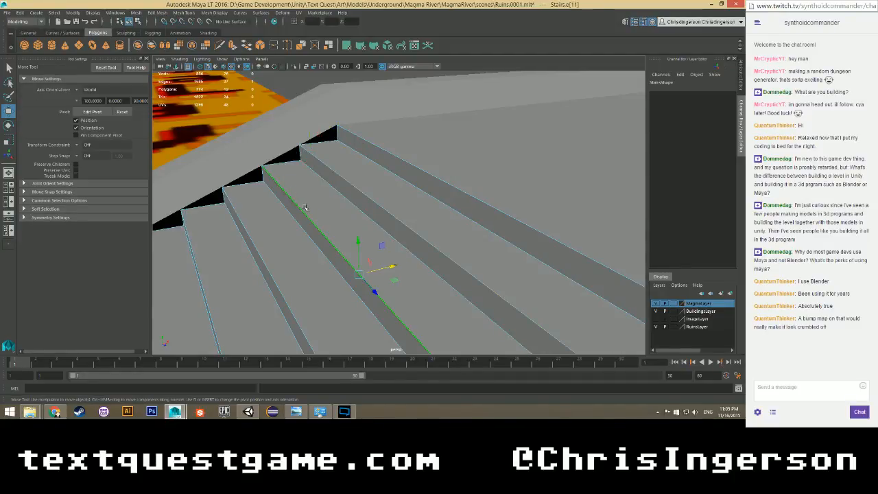
Try to snap the front edge of the next lower stair to the side wall, and undo the recent edge moves.
{"action": "left_click", "coordinate": [360, 267]}
{"action": "middle_click_drag", "start_coordinate": [361, 267], "coordinate": [266, 173]}
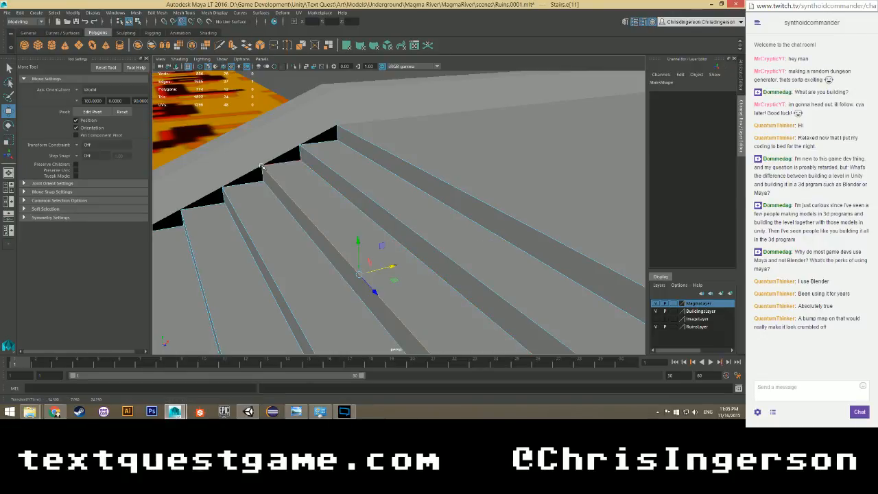
{"action": "left_click", "coordinate": [276, 287]}
{"action": "middle_click_drag", "start_coordinate": [289, 229], "coordinate": [298, 179], "text": "alt"}
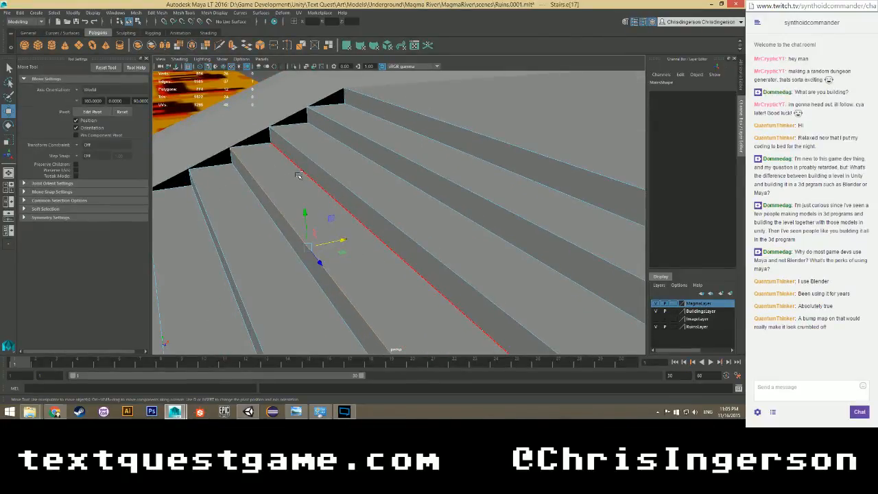
{"action": "key", "text": "ctrl+z"}
{"action": "key", "text": "ctrl+z"}
{"action": "key", "text": "ctrl+z"}
{"action": "key", "text": "ctrl+z"}
{"action": "key", "text": "ctrl+z"}
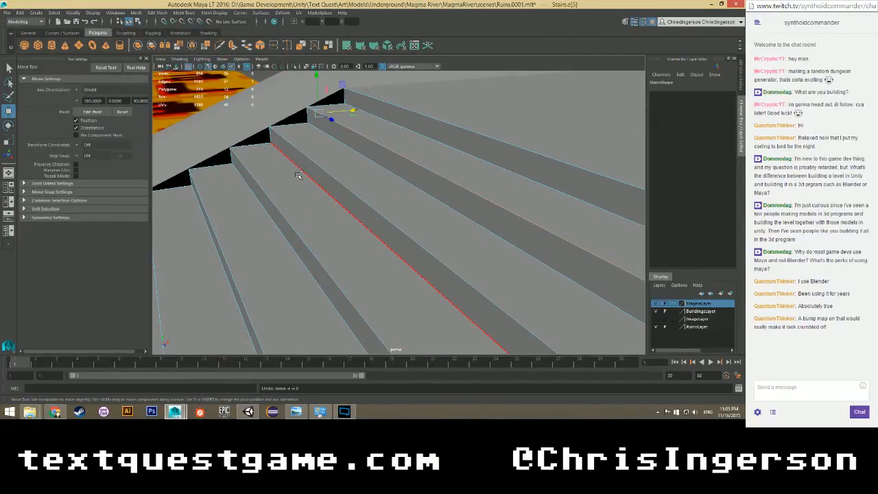
Try to snap the riser face below the second-highest stair horizontally to the side wall, and undo the move.
{"action": "left_click", "coordinate": [353, 147]}
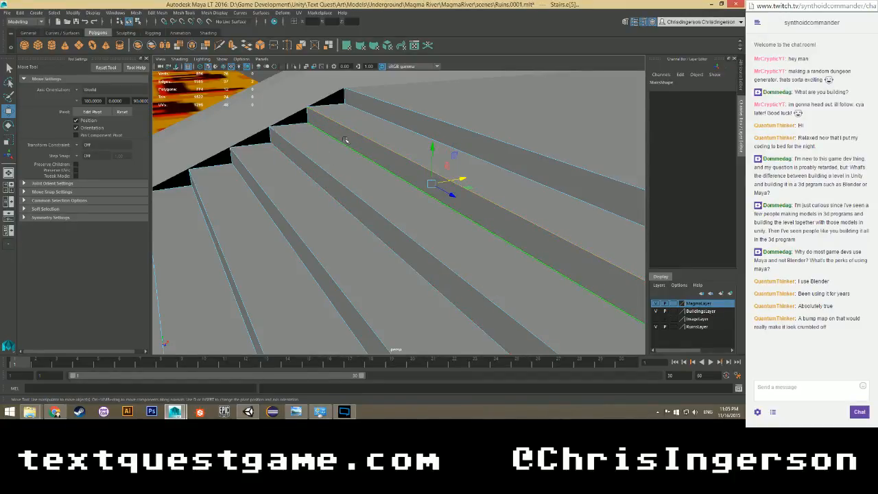
{"action": "right_click_drag", "start_coordinate": [345, 140], "coordinate": [345, 160]}
{"action": "left_click", "coordinate": [349, 140]}
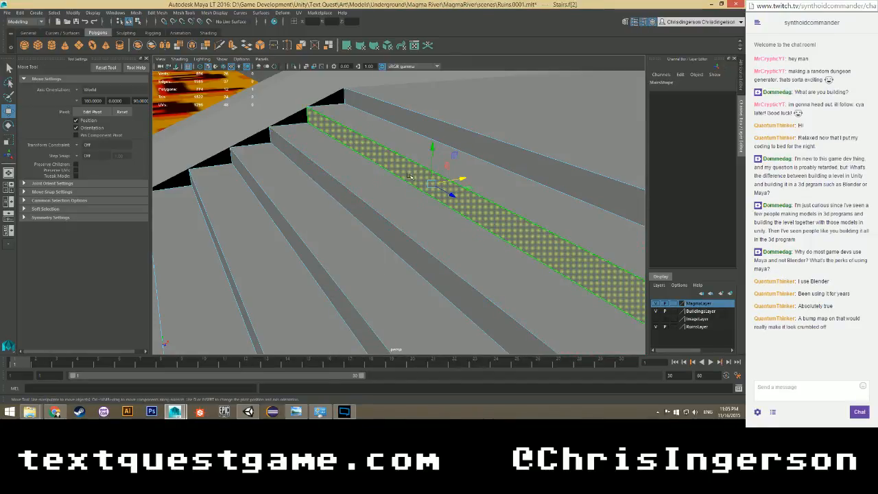
{"action": "key", "text": "v"}
{"action": "left_click_drag", "start_coordinate": [462, 178], "coordinate": [307, 114]}
{"action": "key", "text": "ctrl+z"}
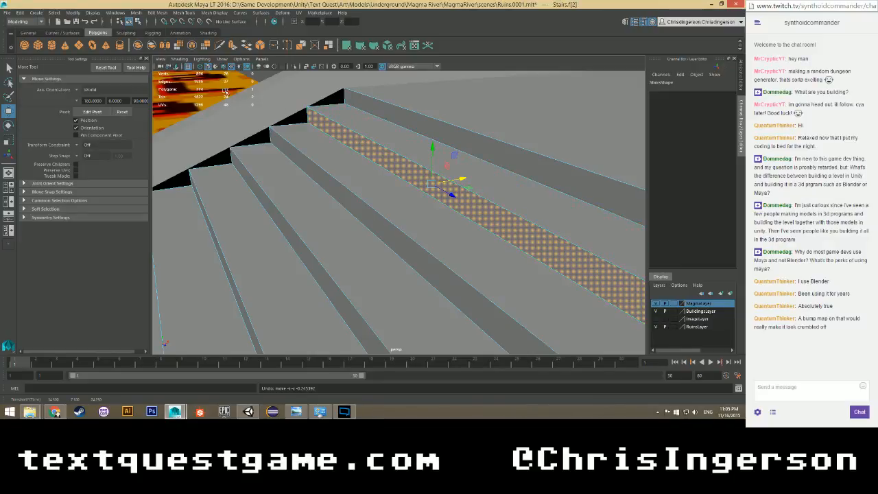
Try to snap the riser's upper and lower edges together horizontally using their central pivot, and undo the move.
{"action": "right_click_drag", "start_coordinate": [385, 143], "coordinate": [386, 150]}
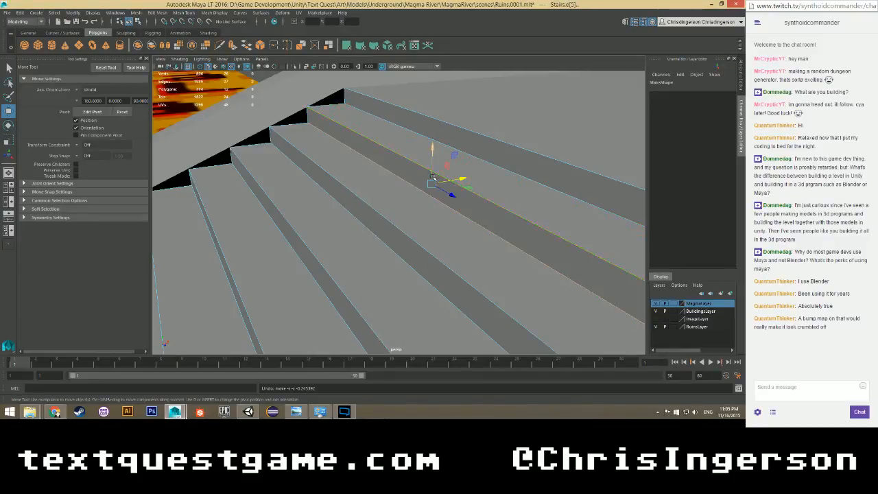
{"action": "key", "text": "v"}
{"action": "left_click_drag", "start_coordinate": [464, 180], "coordinate": [459, 180]}
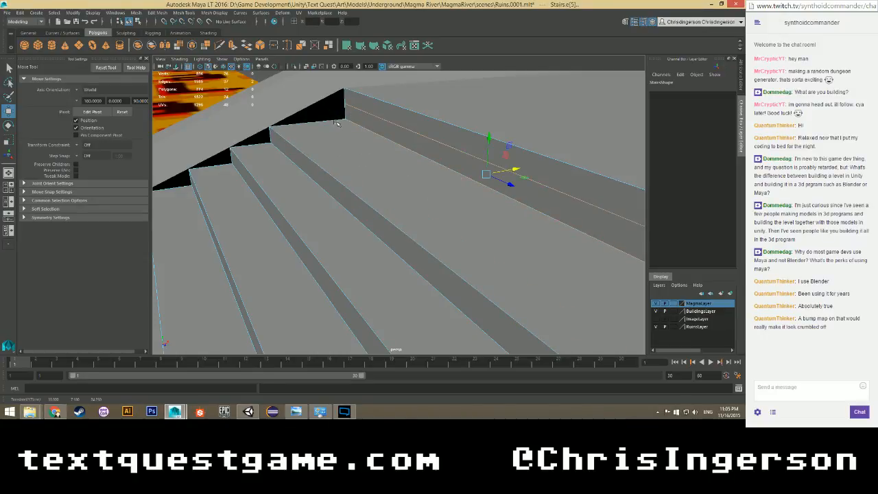
{"action": "key", "text": "ctrl+z"}
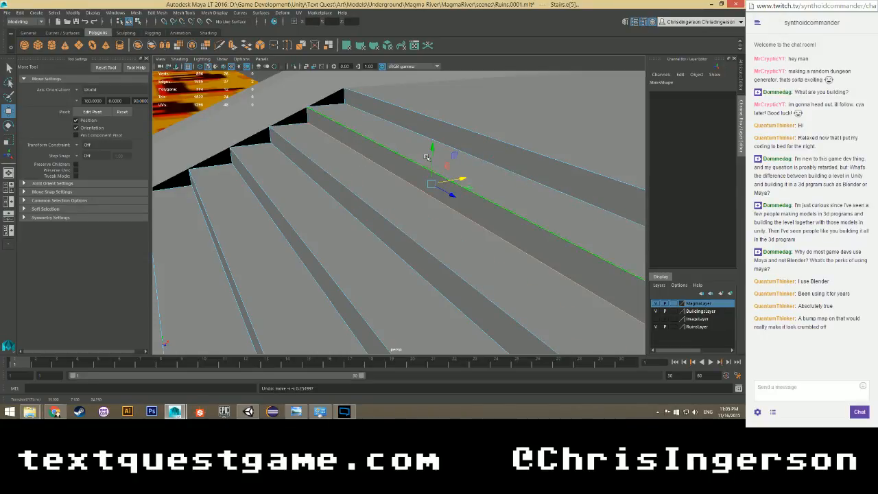
Place the pivot of the riser's two edges at their wall-side end and snap the edges horizontally to the side wall.
{"action": "key", "text": "d"}
{"action": "left_click_drag", "start_coordinate": [451, 193], "coordinate": [324, 123]}
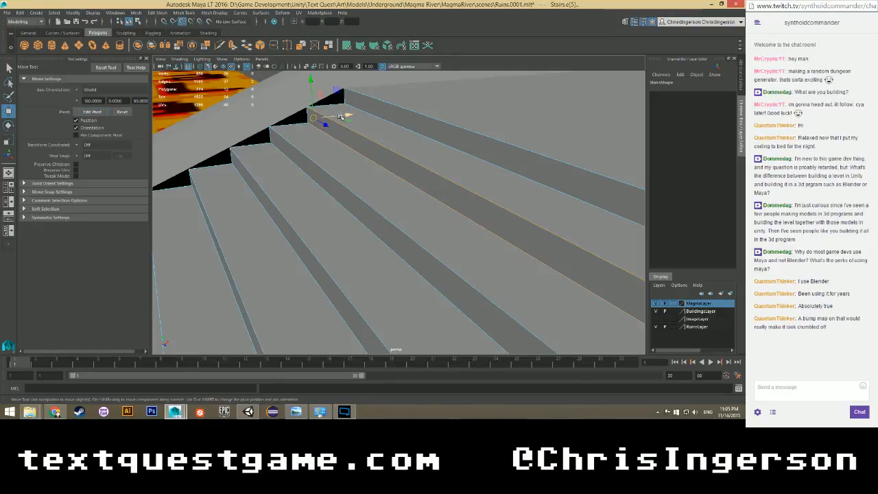
{"action": "left_click_drag", "start_coordinate": [347, 115], "coordinate": [327, 109]}
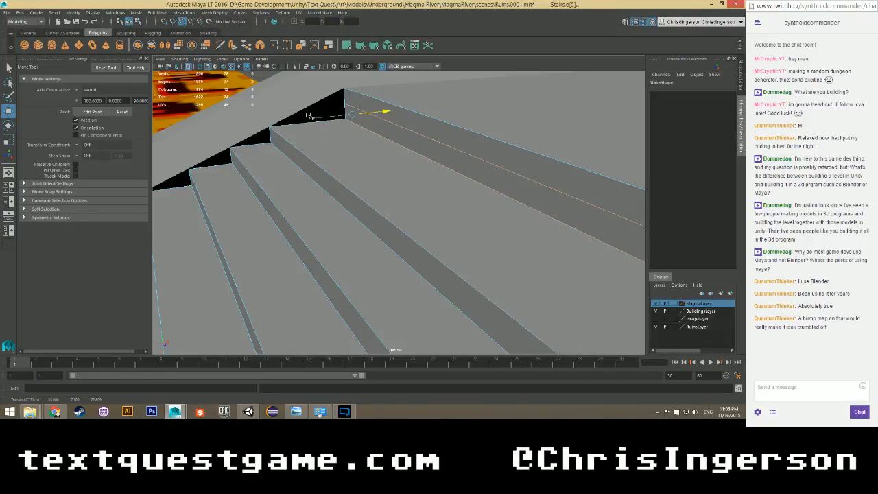
Examine how the stair corners meet the side wall of Base along the gaps, and reselect the Stairs object.
{"action": "left_click_drag", "start_coordinate": [312, 140], "coordinate": [393, 174], "text": "alt"}
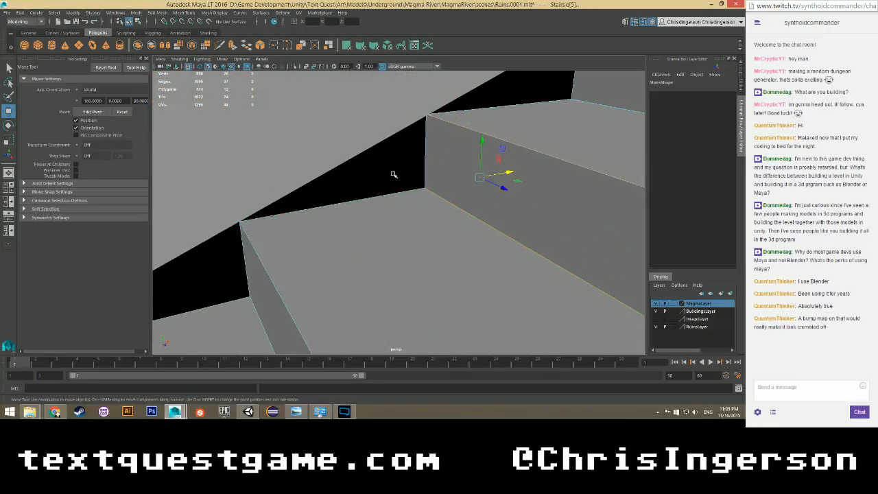
{"action": "left_click", "coordinate": [370, 139]}
{"action": "scroll", "coordinate": [370, 139], "scroll_direction": "down", "scroll_amount": 4}
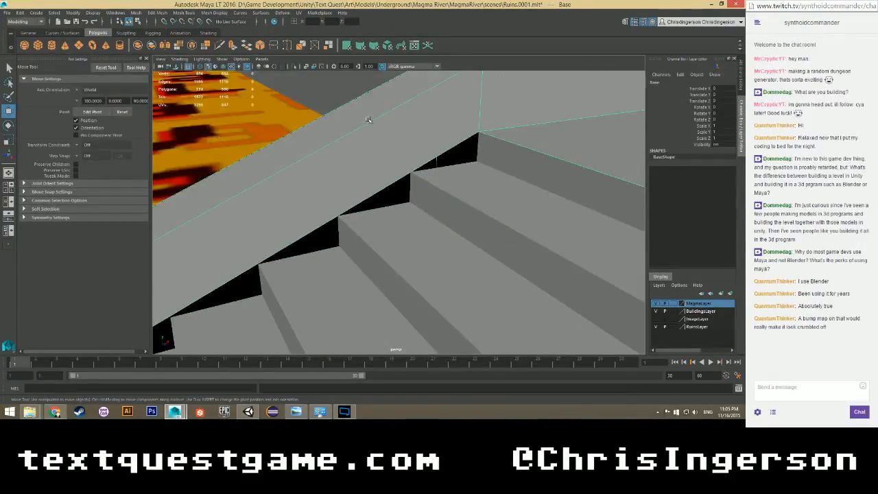
{"action": "left_click_drag", "start_coordinate": [371, 112], "coordinate": [432, 179], "text": "alt"}
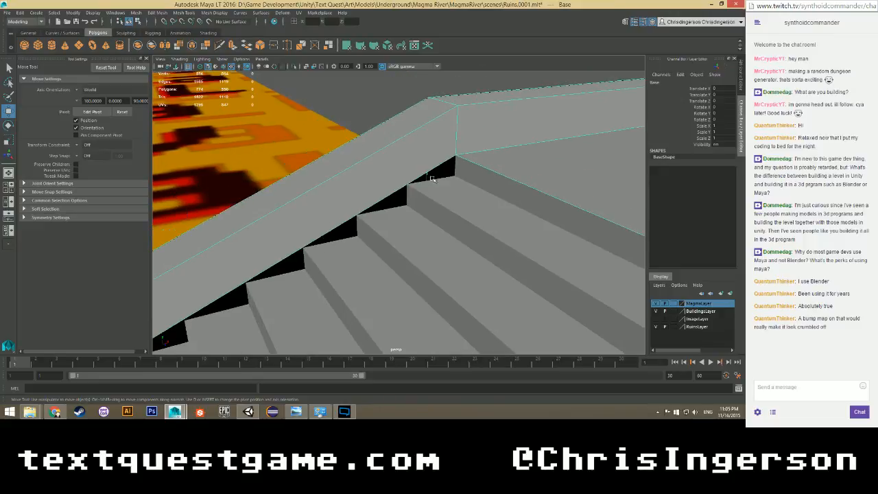
{"action": "left_click_drag", "start_coordinate": [463, 218], "coordinate": [307, 150], "text": "alt"}
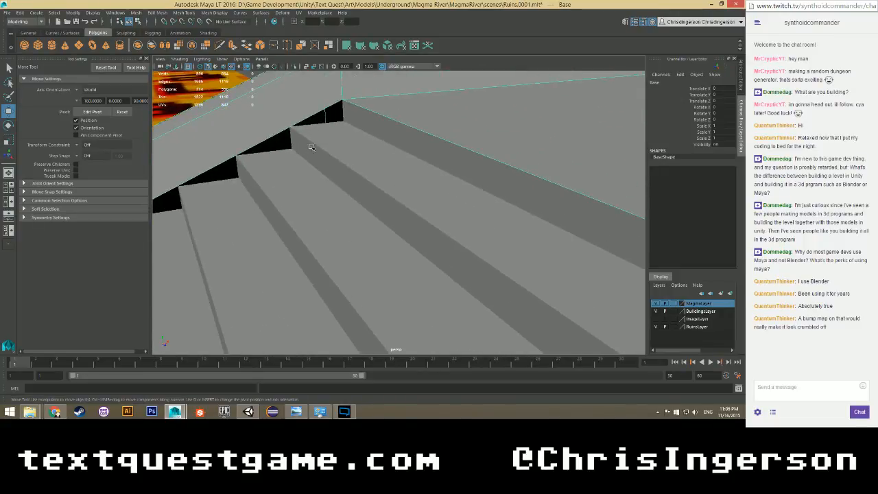
{"action": "left_click", "coordinate": [312, 147]}
{"action": "scroll", "coordinate": [284, 131], "scroll_direction": "up", "scroll_amount": 4}
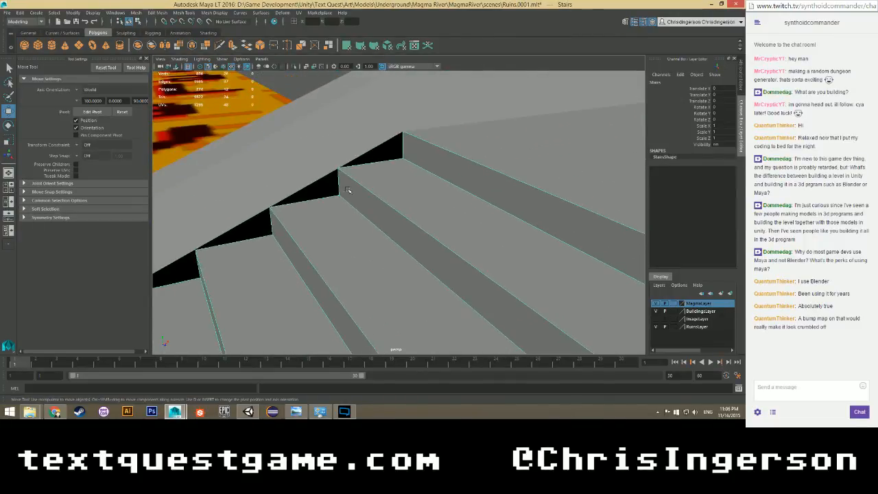
{"action": "key", "text": "ctrl+shift+h"}
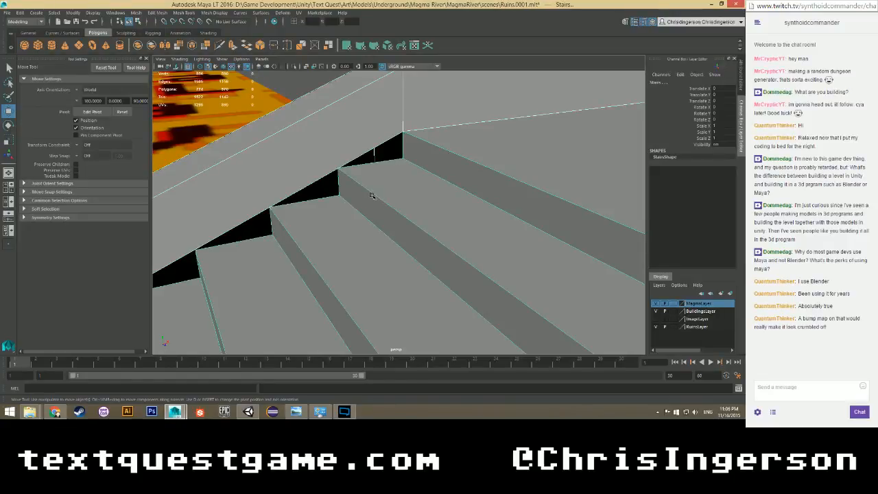
{"action": "mouse_move", "coordinate": [371, 196]}
{"action": "right_mouse_down", "text": "shift"}
{"action": "mouse_move", "coordinate": [374, 176]}
{"action": "mouse_move", "coordinate": [374, 211]}
{"action": "right_mouse_up", "text": "shift"}
{"action": "left_click", "coordinate": [376, 207]}
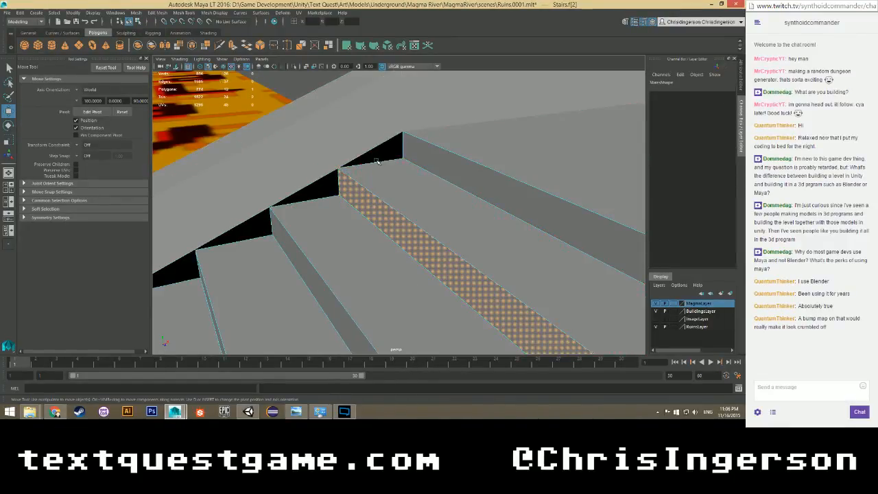
{"action": "right_click", "coordinate": [376, 209]}
{"action": "left_click", "coordinate": [376, 189]}
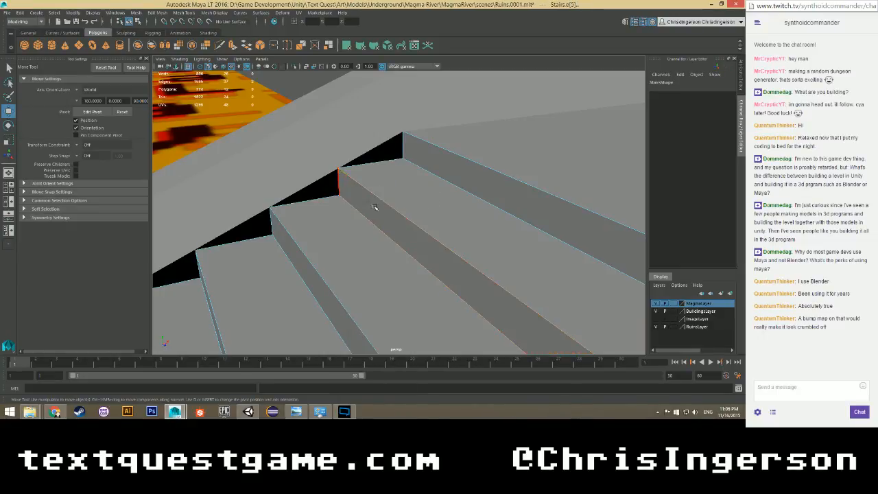
{"action": "scroll", "coordinate": [390, 224], "scroll_direction": "down", "scroll_amount": 3}
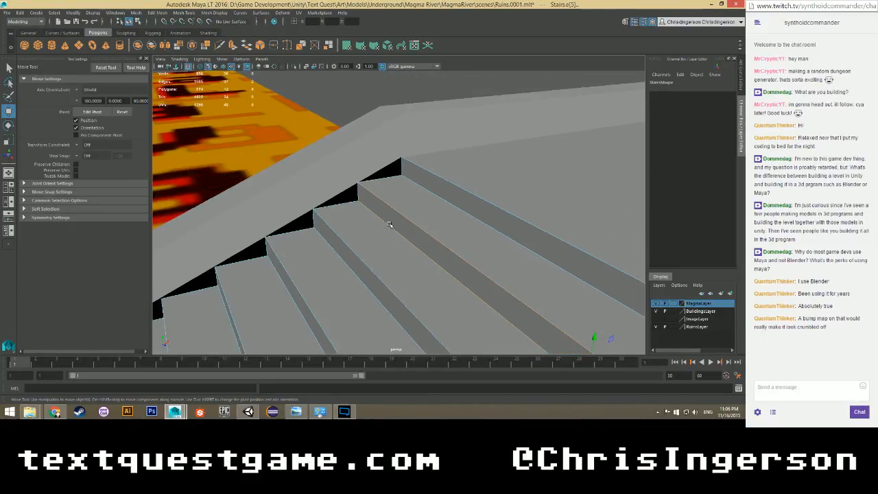
{"action": "scroll", "coordinate": [390, 223], "scroll_direction": "up", "scroll_amount": 2}
{"action": "scroll", "coordinate": [390, 207], "scroll_direction": "down", "scroll_amount": 1}
{"action": "left_click_drag", "start_coordinate": [403, 202], "coordinate": [379, 206], "text": "alt"}
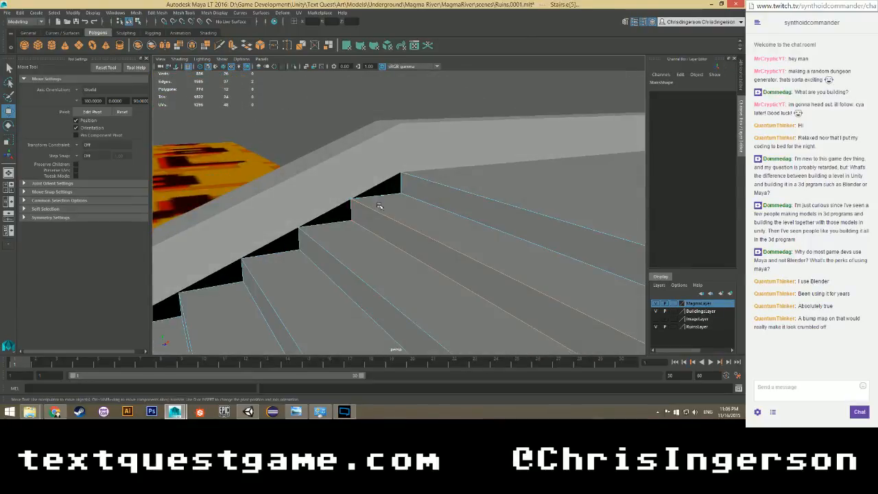
Clear the component selection on the stairs and save the scene.
{"action": "right_click_drag", "start_coordinate": [368, 214], "coordinate": [369, 233]}
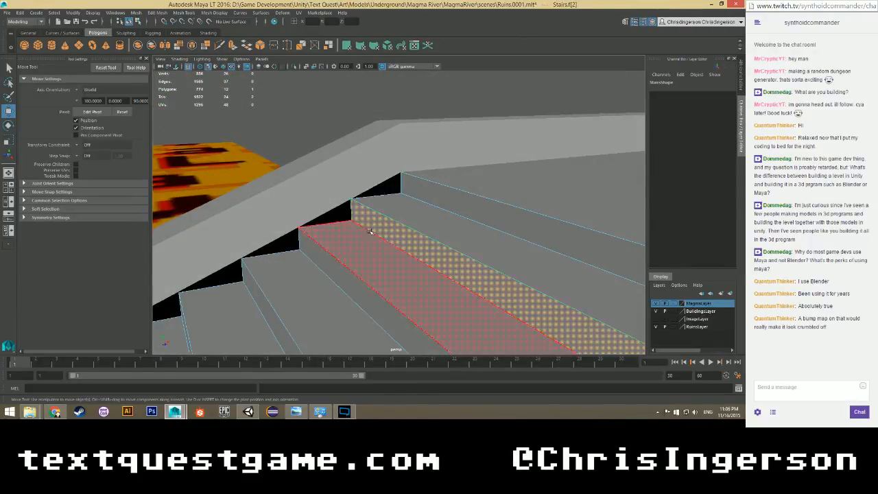
{"action": "left_click", "coordinate": [344, 116]}
{"action": "key", "text": "ctrl+s"}
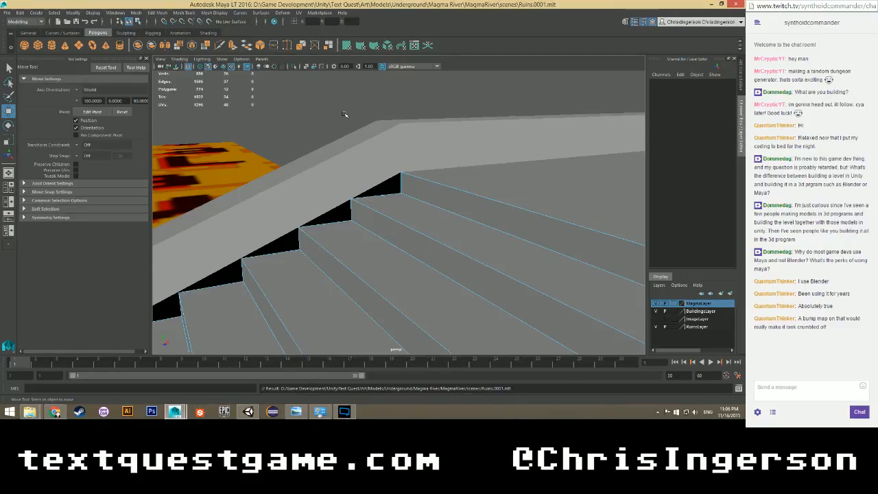
Move the front edge of the lowest tread outward along X so its corner meets the railing's underside.
{"action": "left_click_drag", "start_coordinate": [353, 190], "coordinate": [365, 248], "text": "alt"}
{"action": "scroll", "coordinate": [387, 253], "scroll_direction": "up", "scroll_amount": 5}
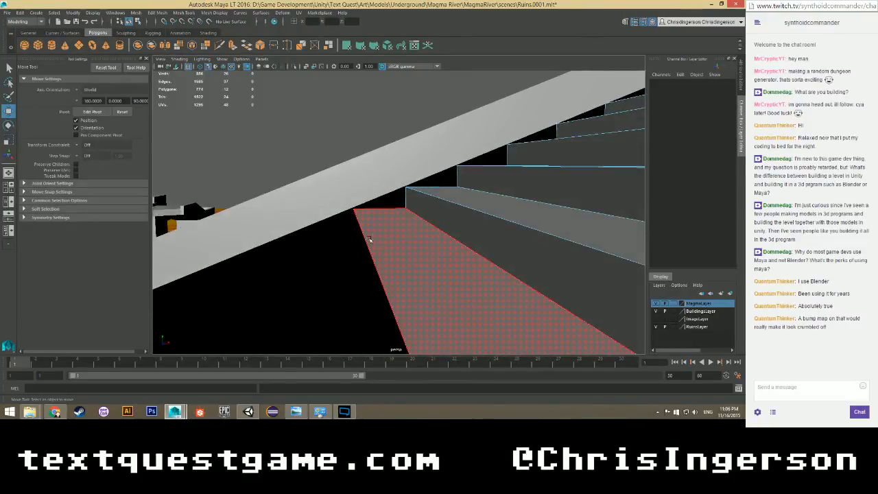
{"action": "right_click_drag", "start_coordinate": [369, 239], "coordinate": [365, 195]}
{"action": "left_click", "coordinate": [383, 288]}
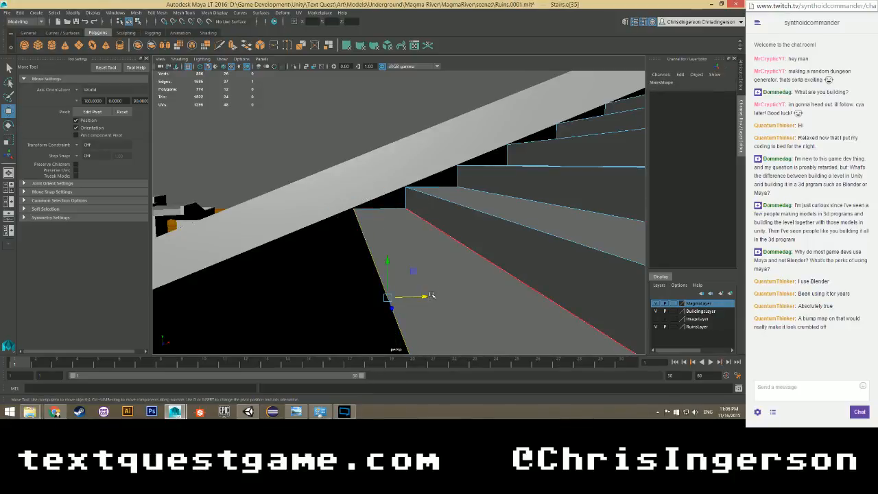
{"action": "left_click_drag", "start_coordinate": [431, 295], "coordinate": [416, 297]}
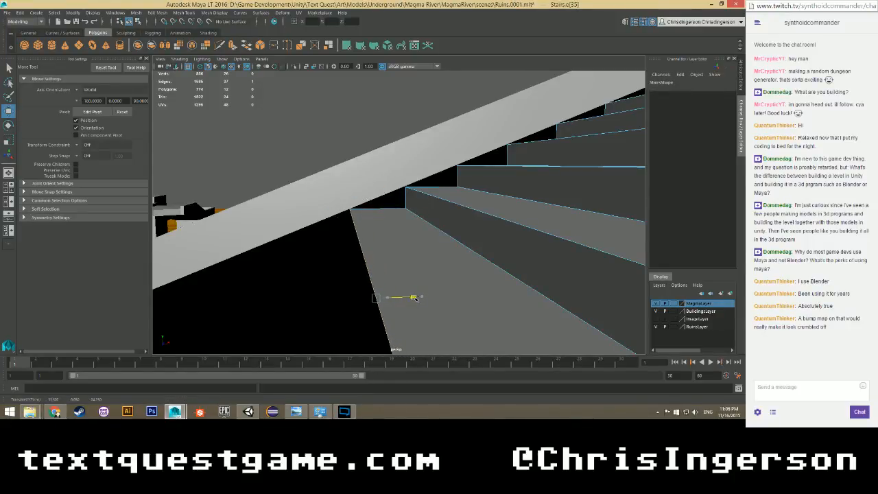
{"action": "left_click_drag", "start_coordinate": [414, 297], "coordinate": [414, 297]}
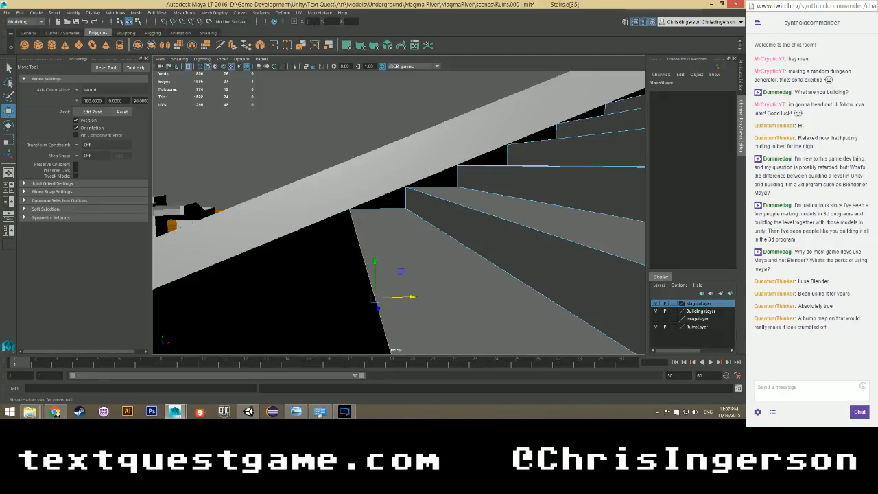
Select the front edge of the second-lowest tread and place its pivot at the railing end.
{"action": "left_click_drag", "start_coordinate": [376, 228], "coordinate": [381, 255], "text": "alt"}
{"action": "mouse_move", "coordinate": [415, 293]}
{"action": "left_mouse_down", "text": "alt"}
{"action": "mouse_move", "coordinate": [447, 304]}
{"action": "mouse_move", "coordinate": [507, 256]}
{"action": "mouse_move", "coordinate": [400, 291]}
{"action": "left_mouse_up", "text": "alt"}
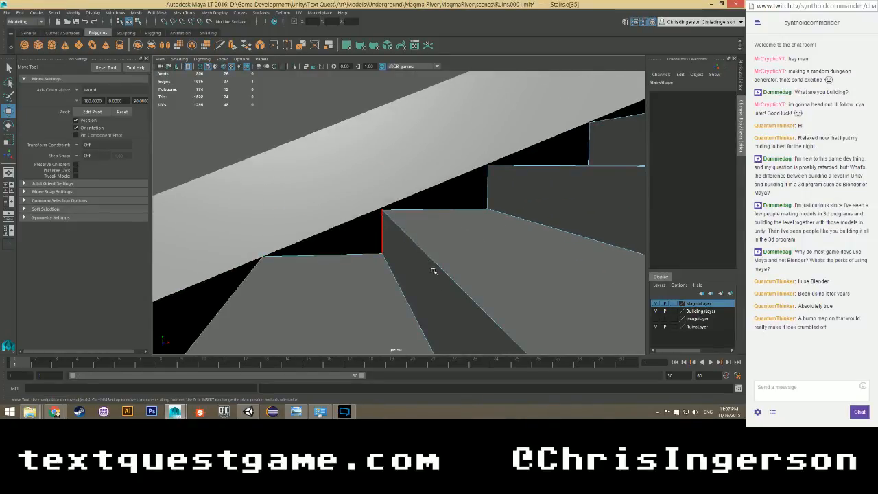
{"action": "scroll", "coordinate": [473, 296], "scroll_direction": "down", "scroll_amount": 5}
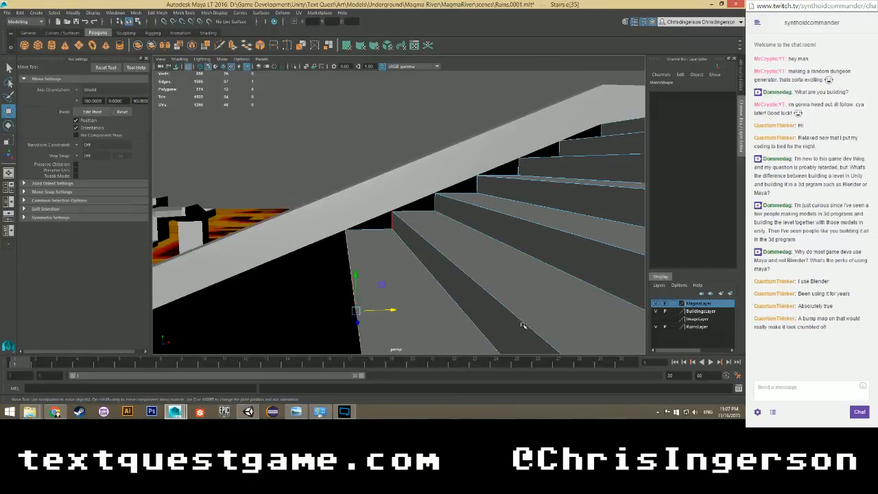
{"action": "left_click_drag", "start_coordinate": [522, 325], "coordinate": [377, 259], "text": "alt"}
{"action": "left_click", "coordinate": [512, 249]}
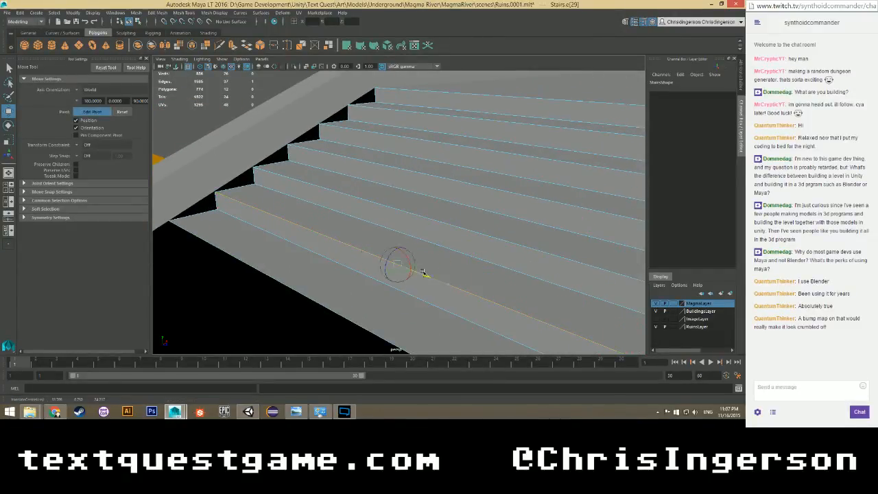
{"action": "left_click", "coordinate": [238, 210]}
{"action": "key", "text": "f"}
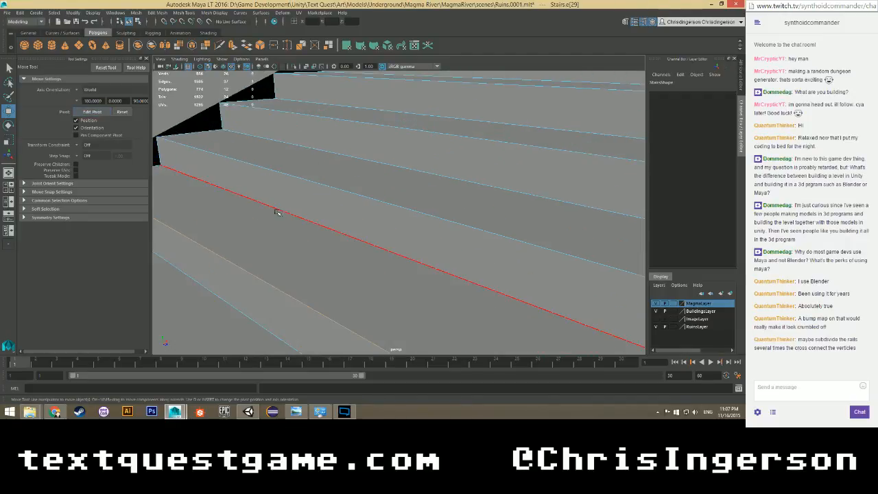
Move the second-lowest tread's front edge along X to the railing's underside and shift the lower edge of its riser outward along X.
{"action": "left_click_drag", "start_coordinate": [277, 213], "coordinate": [225, 198], "text": "alt"}
{"action": "middle_click_drag", "start_coordinate": [225, 198], "coordinate": [366, 220], "text": "alt"}
{"action": "scroll", "coordinate": [367, 220], "scroll_direction": "up", "scroll_amount": 5}
{"action": "left_click_drag", "start_coordinate": [367, 221], "coordinate": [302, 219], "text": "alt"}
{"action": "middle_click_drag", "start_coordinate": [301, 219], "coordinate": [358, 193], "text": "alt"}
{"action": "left_click_drag", "start_coordinate": [364, 193], "coordinate": [352, 193]}
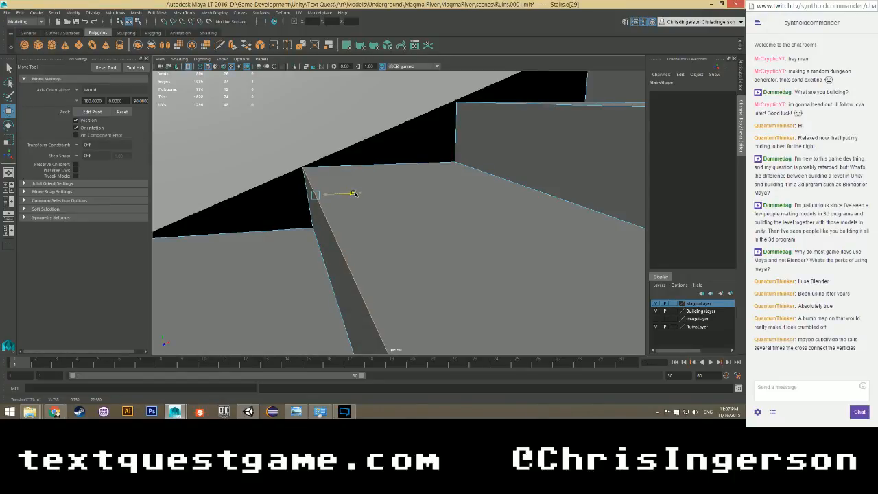
{"action": "left_click_drag", "start_coordinate": [352, 193], "coordinate": [350, 193]}
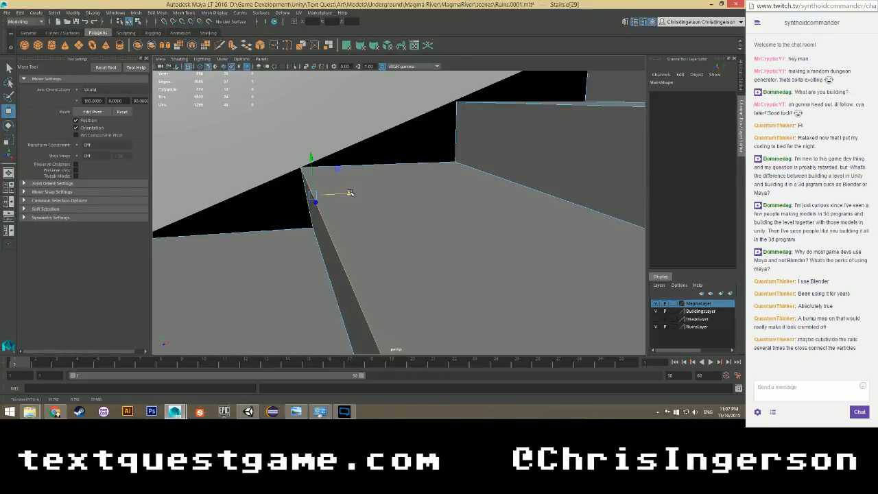
{"action": "left_click", "coordinate": [325, 268]}
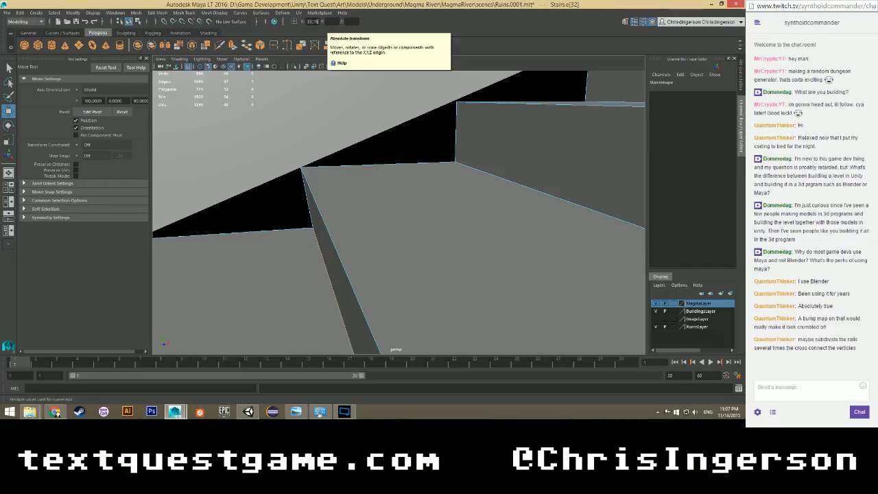
{"action": "key", "text": "f"}
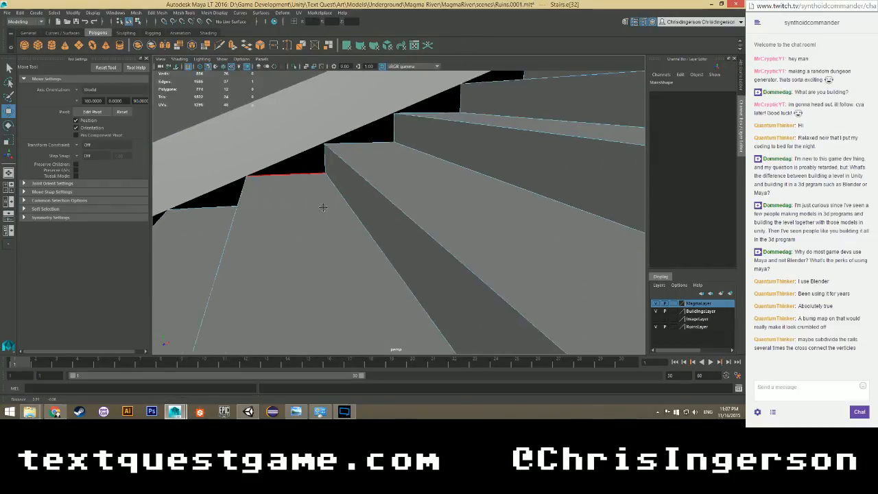
Select both long edges of the second-lowest riser and place their pivot at the railing end.
{"action": "left_click_drag", "start_coordinate": [323, 207], "coordinate": [356, 211], "text": "alt"}
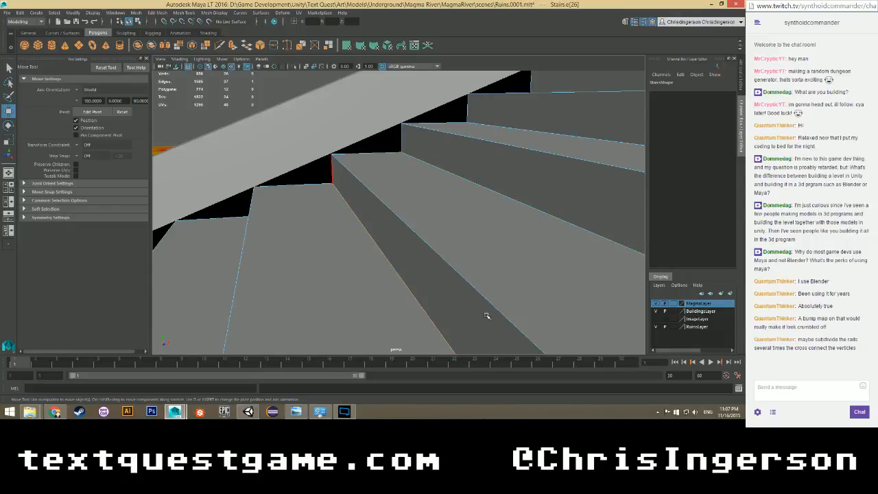
{"action": "left_click_drag", "start_coordinate": [499, 321], "coordinate": [216, 157], "text": "alt"}
{"action": "left_click", "coordinate": [508, 280]}
{"action": "key", "text": "d"}
{"action": "key", "text": "d"}
{"action": "key", "text": "ctrl+shift+s"}
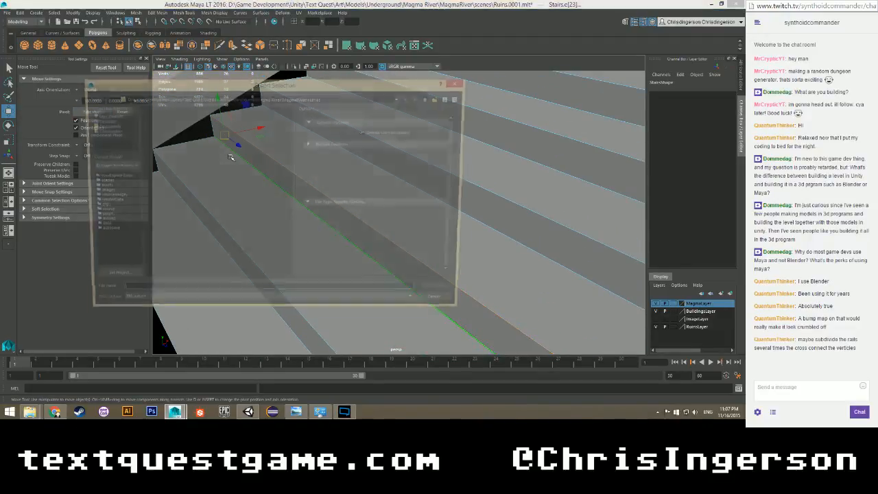
{"action": "left_click", "coordinate": [444, 308]}
{"action": "left_click_drag", "start_coordinate": [347, 267], "coordinate": [473, 203], "text": "alt"}
{"action": "left_click_drag", "start_coordinate": [386, 170], "coordinate": [323, 196], "text": "alt"}
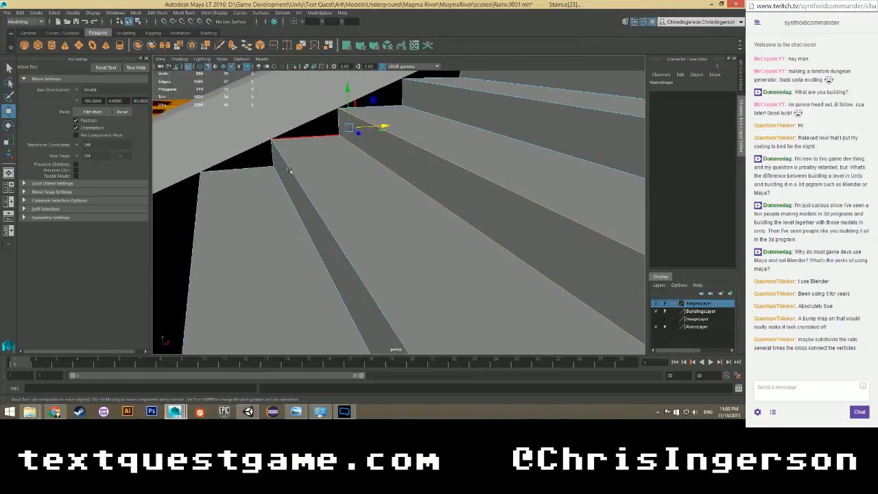
Select the front edge of the second-lowest tread and examine its alignment with the railing.
{"action": "left_click_drag", "start_coordinate": [304, 236], "coordinate": [422, 229], "text": "alt"}
{"action": "left_click", "coordinate": [422, 230]}
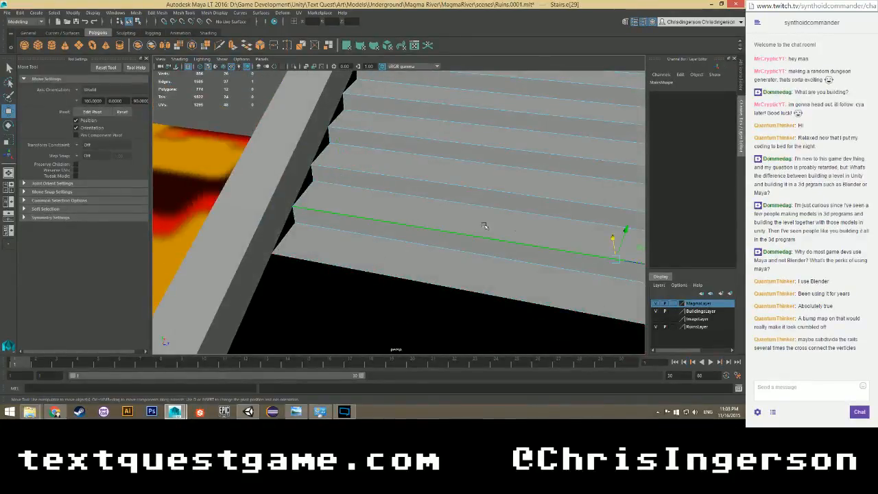
{"action": "left_click_drag", "start_coordinate": [609, 240], "coordinate": [548, 225], "text": "alt"}
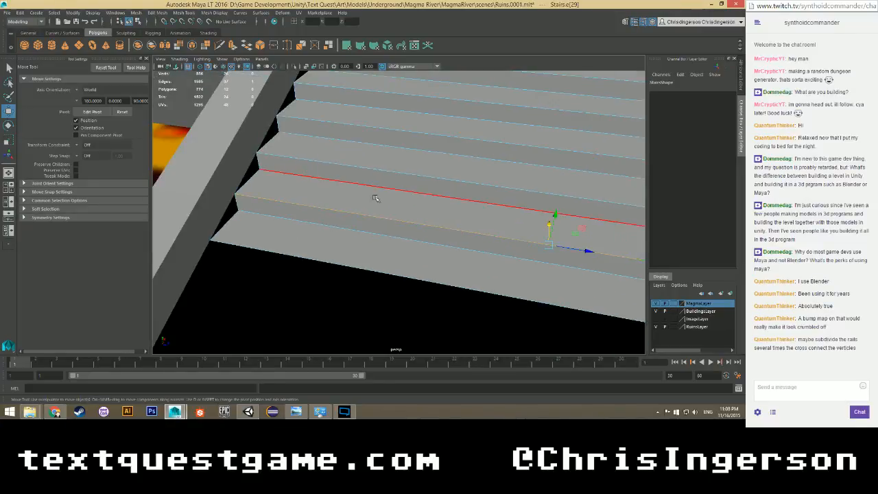
Select both long edges of the third riser from the bottom and shift their pivot toward the railing end.
{"action": "left_click_drag", "start_coordinate": [375, 198], "coordinate": [323, 162], "text": "alt"}
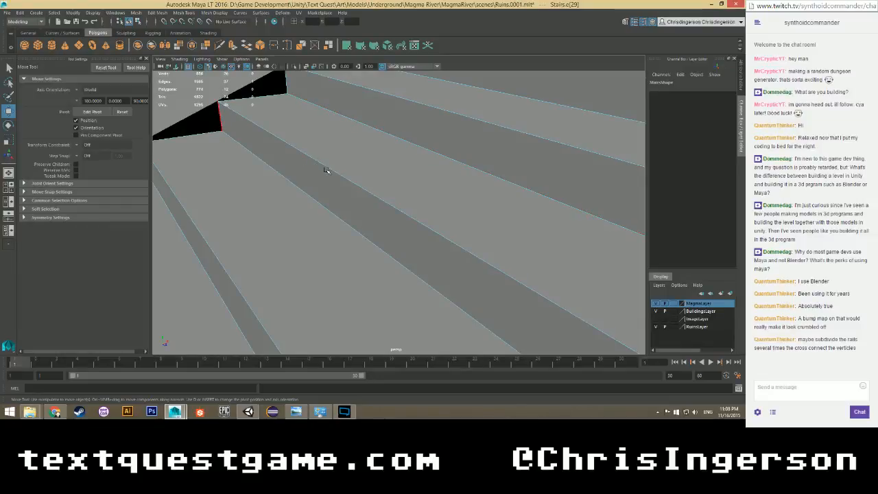
{"action": "left_click_drag", "start_coordinate": [378, 210], "coordinate": [365, 227], "text": "alt"}
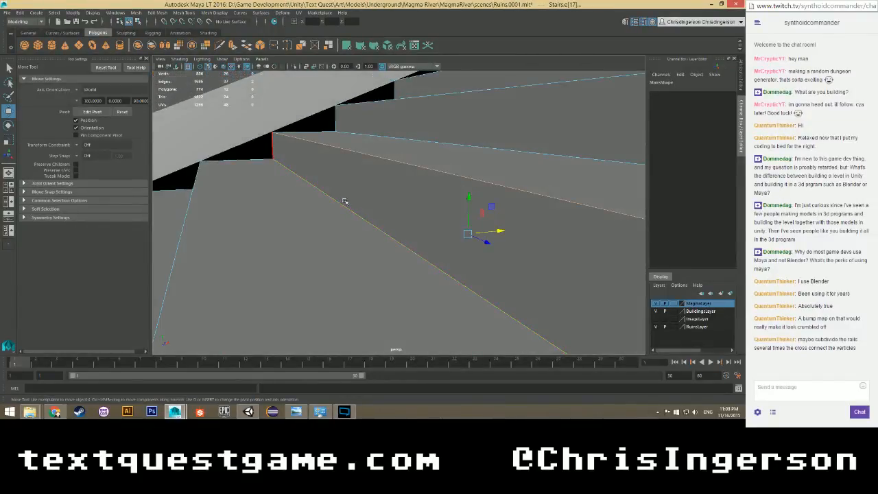
{"action": "key", "text": "d"}
{"action": "left_click_drag", "start_coordinate": [487, 242], "coordinate": [372, 196]}
{"action": "key", "text": "d"}
Move the third riser's edges slightly outward along X so its upper corner meets the railing's underside.
{"action": "scroll", "coordinate": [287, 156], "scroll_direction": "up", "scroll_amount": 3}
{"action": "scroll", "coordinate": [389, 203], "scroll_direction": "down", "scroll_amount": 4}
{"action": "scroll", "coordinate": [362, 191], "scroll_direction": "up", "scroll_amount": 4}
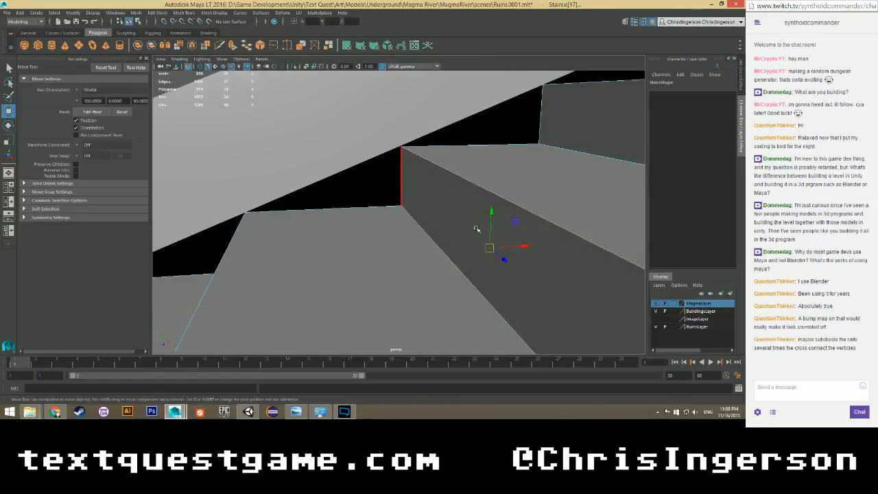
{"action": "mouse_move", "coordinate": [524, 246]}
{"action": "left_mouse_down"}
{"action": "mouse_move", "coordinate": [533, 247]}
{"action": "mouse_move", "coordinate": [519, 248]}
{"action": "left_mouse_up"}
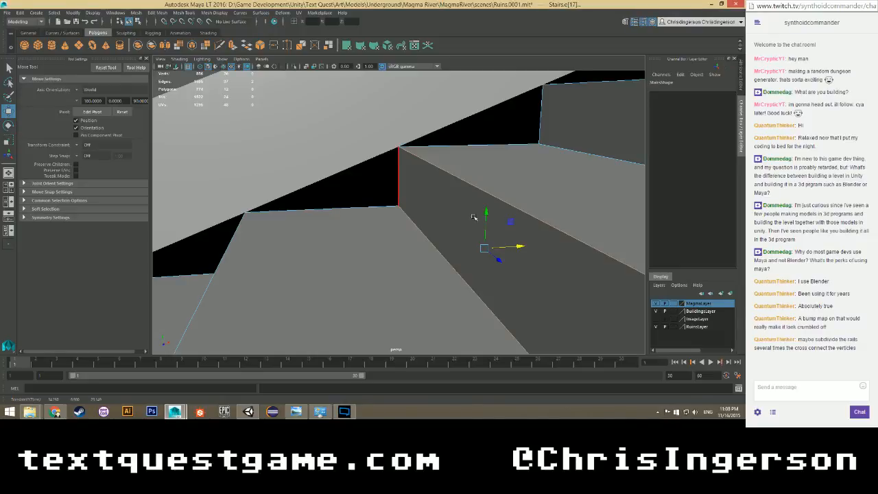
{"action": "scroll", "coordinate": [401, 151], "scroll_direction": "up", "scroll_amount": 3}
{"action": "middle_click_drag", "start_coordinate": [401, 152], "coordinate": [360, 217], "text": "alt"}
{"action": "scroll", "coordinate": [363, 212], "scroll_direction": "down", "scroll_amount": 5}
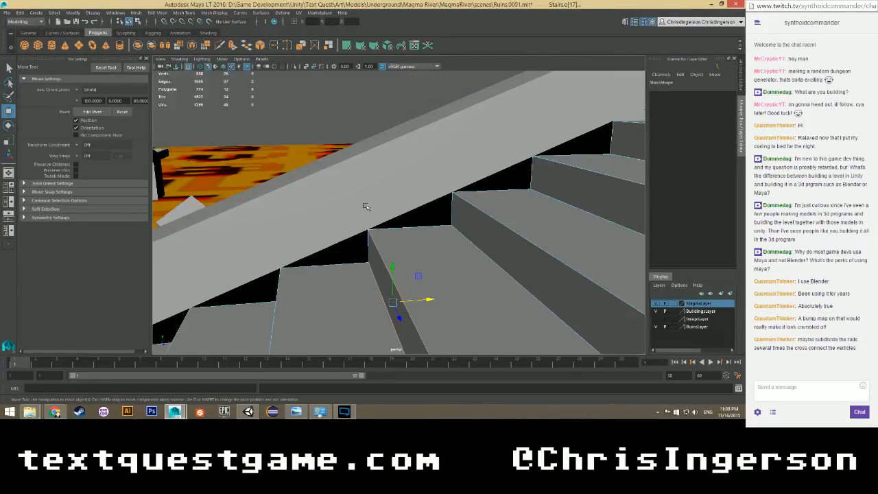
Extrude the front edge of the lowest tread downward to form a new riser.
{"action": "middle_click_drag", "start_coordinate": [478, 219], "coordinate": [469, 144], "text": "alt"}
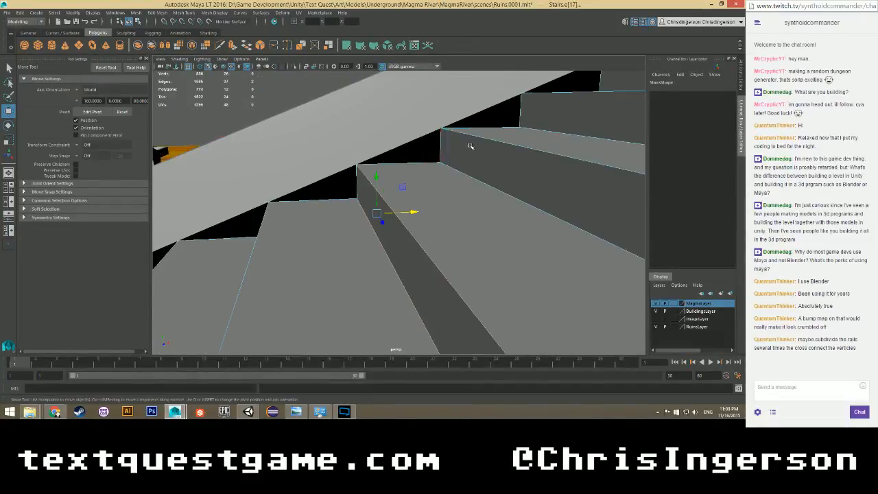
{"action": "scroll", "coordinate": [370, 161], "scroll_direction": "down", "scroll_amount": 5}
{"action": "left_click_drag", "start_coordinate": [371, 161], "coordinate": [234, 242], "text": "alt"}
{"action": "left_click", "coordinate": [244, 241]}
{"action": "middle_click_drag", "start_coordinate": [290, 281], "coordinate": [309, 162], "text": "alt"}
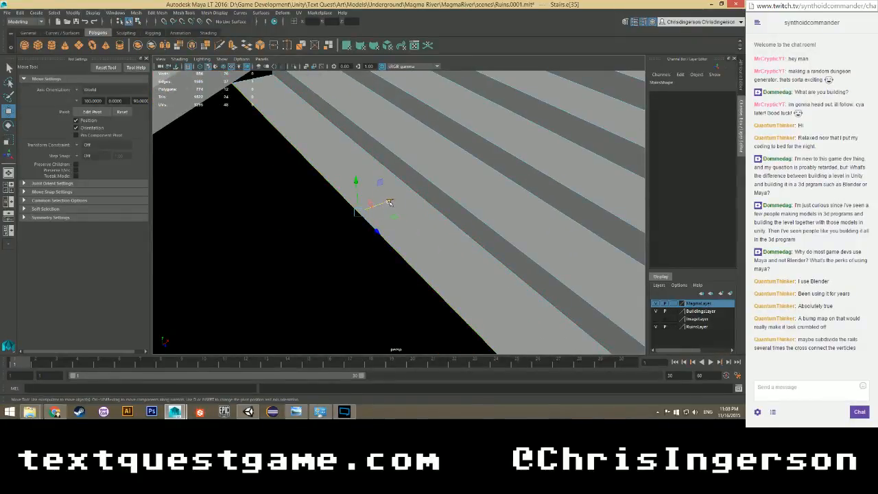
{"action": "left_click_drag", "start_coordinate": [389, 203], "coordinate": [389, 201]}
{"action": "right_click_drag", "start_coordinate": [409, 261], "coordinate": [410, 281], "text": "shift"}
{"action": "middle_click_drag", "start_coordinate": [480, 246], "coordinate": [508, 246]}
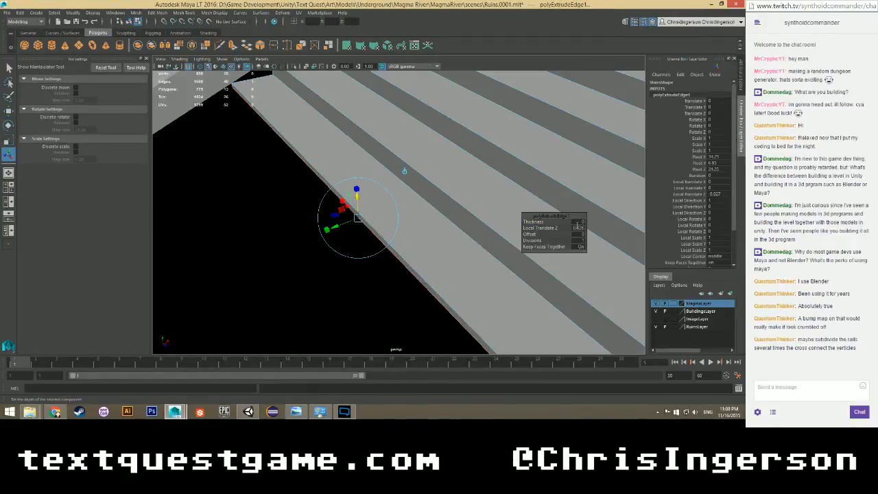
{"action": "left_click", "coordinate": [580, 228]}
Extrude the bottom edge of the lowest riser outward with a Local Translate Z of 0.25 to form a new tread.
{"action": "left_click", "coordinate": [402, 281]}
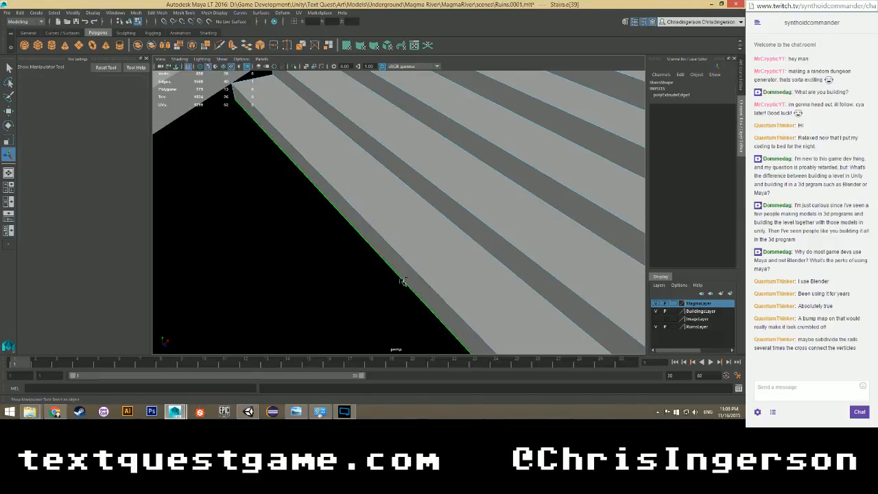
{"action": "right_click_drag", "start_coordinate": [403, 281], "coordinate": [401, 295], "text": "shift"}
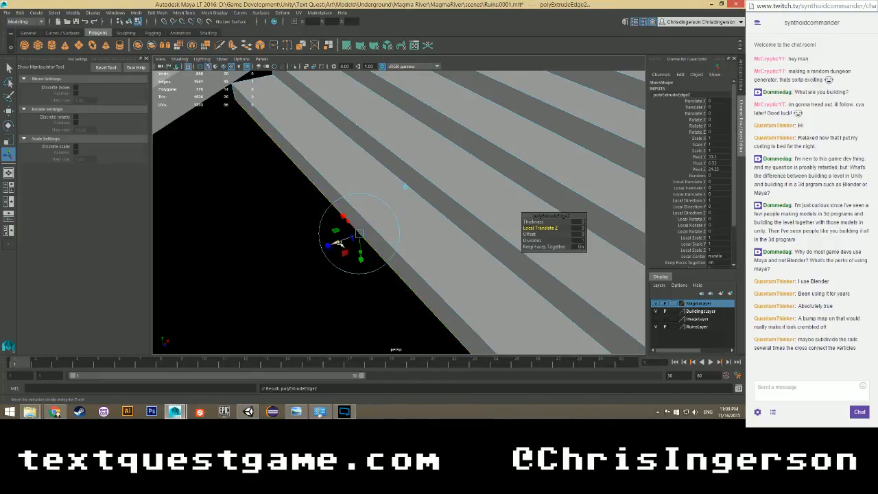
{"action": "left_click_drag", "start_coordinate": [339, 243], "coordinate": [331, 245]}
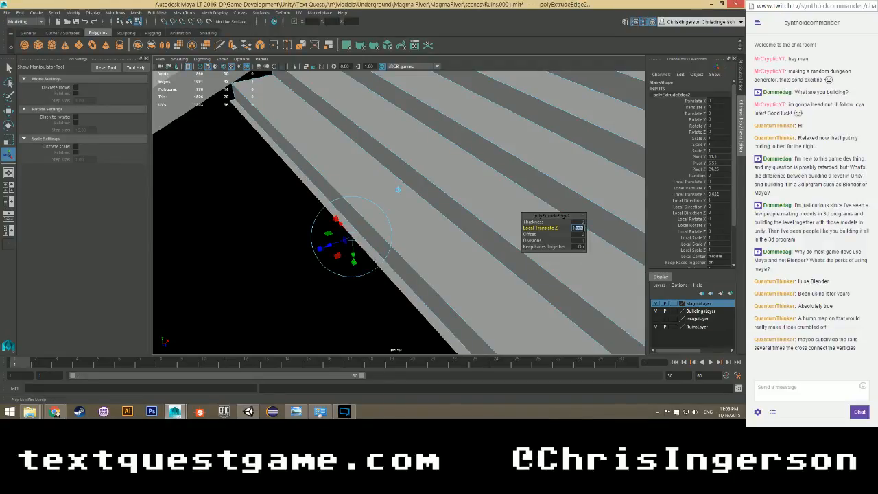
{"action": "key", "text": "Return"}
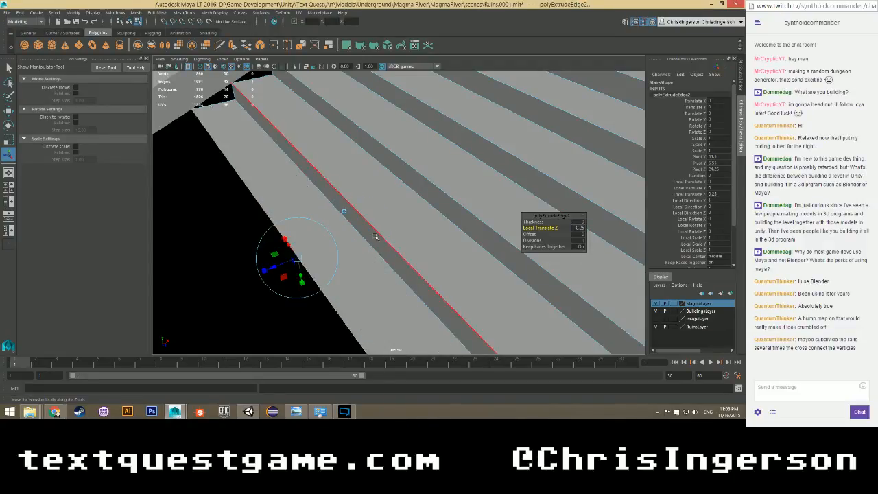
Extrude the new tread's front edge downward with a Local Translate Z of -0.1 to form the next riser.
{"action": "left_click_drag", "start_coordinate": [329, 243], "coordinate": [391, 239], "text": "alt"}
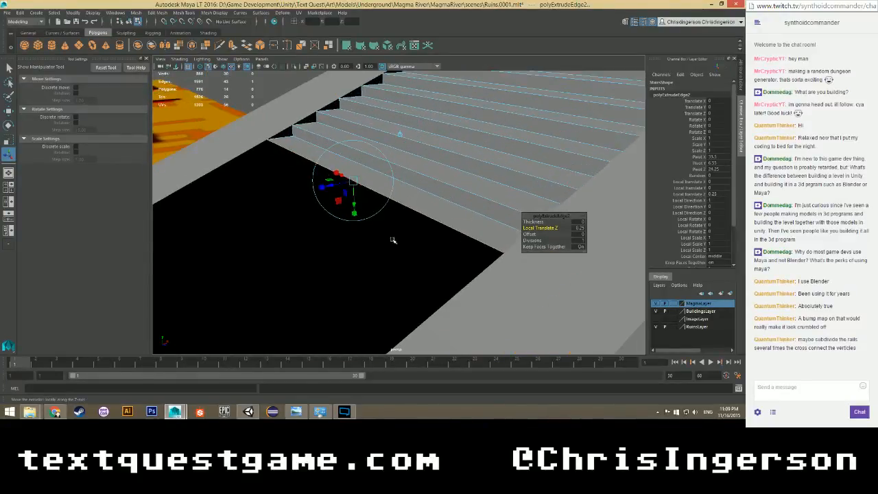
{"action": "left_click", "coordinate": [406, 207]}
{"action": "right_click_drag", "start_coordinate": [407, 207], "coordinate": [407, 232], "text": "shift"}
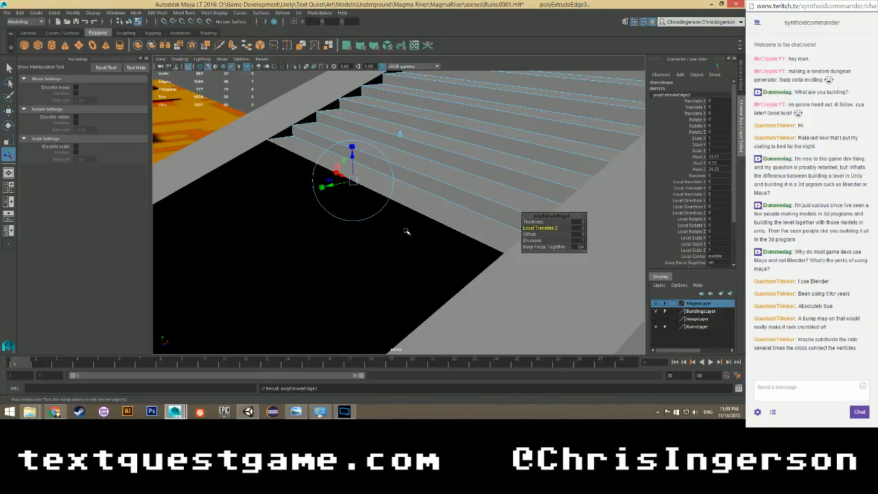
{"action": "scroll", "coordinate": [406, 232], "scroll_direction": "up", "scroll_amount": 3}
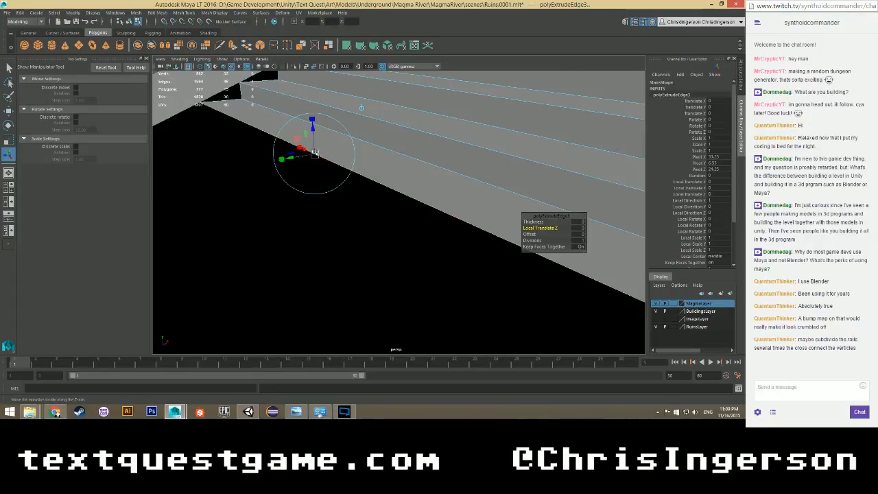
{"action": "left_click_drag", "start_coordinate": [313, 132], "coordinate": [313, 153]}
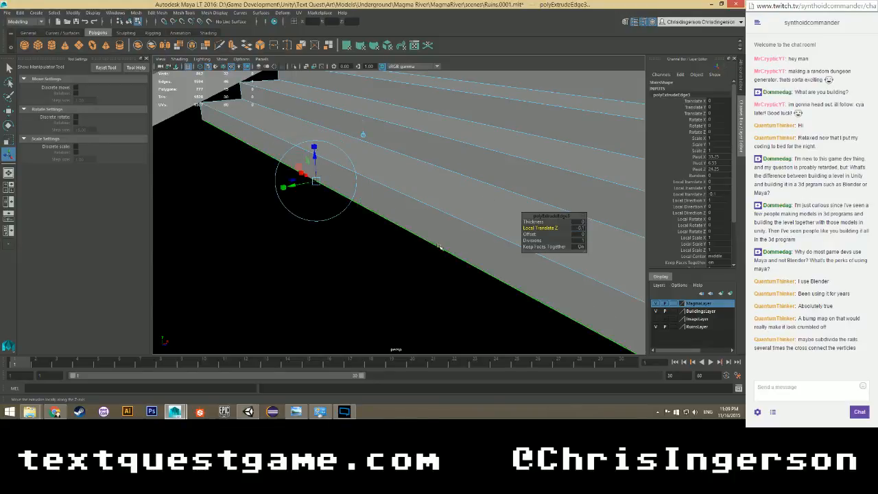
Extrude the bottom edge of that riser outward with a Local Translate Z of 0.25 to add another tread.
{"action": "scroll", "coordinate": [423, 243], "scroll_direction": "down", "scroll_amount": 3}
{"action": "left_click_drag", "start_coordinate": [423, 243], "coordinate": [387, 235], "text": "alt"}
{"action": "left_click", "coordinate": [382, 203]}
{"action": "right_click", "coordinate": [382, 205]}
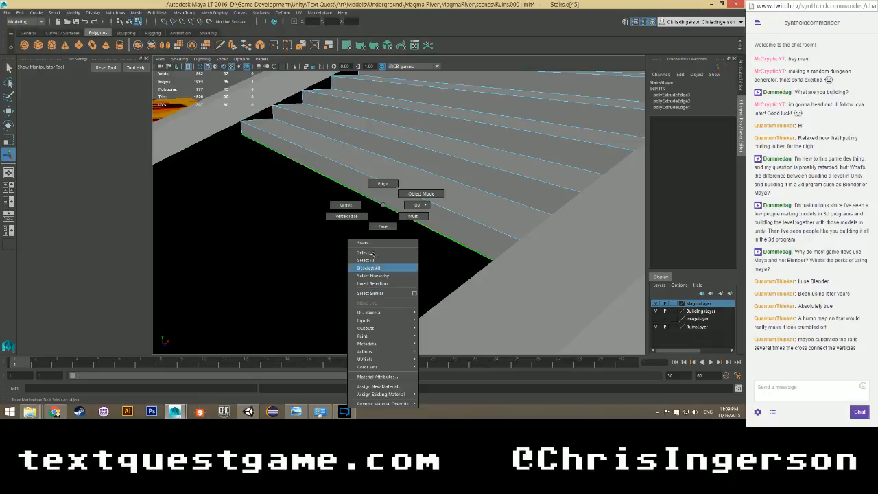
{"action": "mouse_move", "coordinate": [381, 207]}
{"action": "right_mouse_down"}
{"action": "mouse_move", "coordinate": [384, 197]}
{"action": "mouse_move", "coordinate": [383, 220]}
{"action": "mouse_move", "coordinate": [376, 214]}
{"action": "right_mouse_up"}
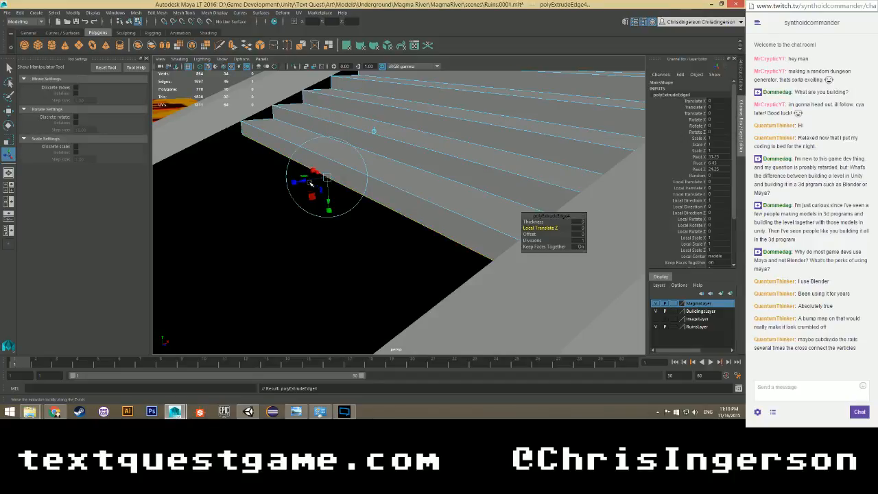
{"action": "left_click_drag", "start_coordinate": [310, 184], "coordinate": [301, 183]}
{"action": "left_click", "coordinate": [577, 227]}
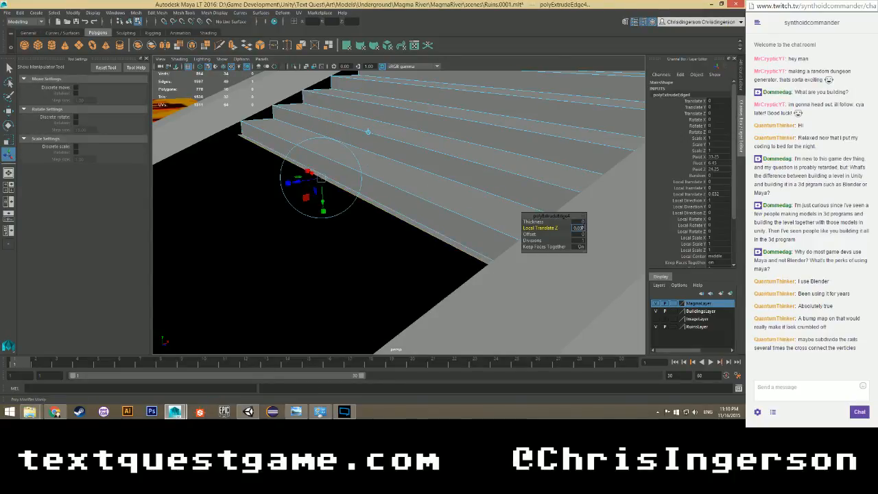
{"action": "key", "text": "Return"}
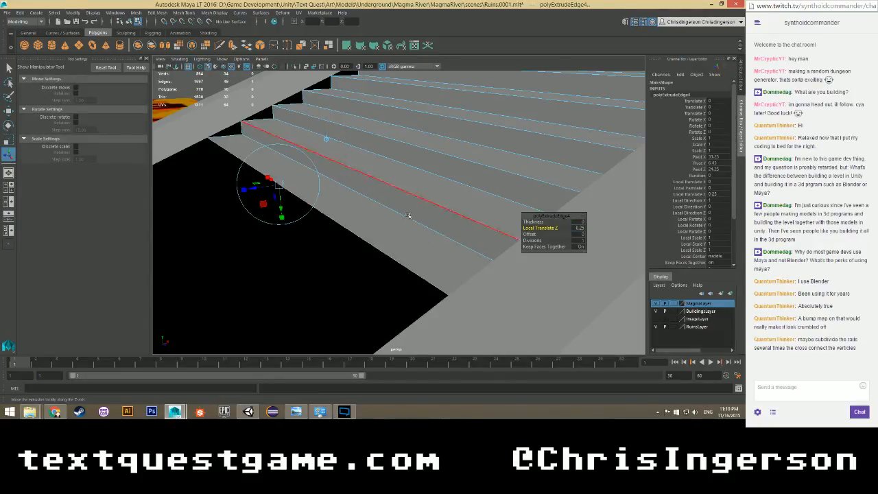
Extrude the front edge of the lowest tread downward by 0.1 to add another riser.
{"action": "left_click", "coordinate": [326, 213]}
{"action": "right_click_drag", "start_coordinate": [326, 214], "coordinate": [322, 255], "text": "shift"}
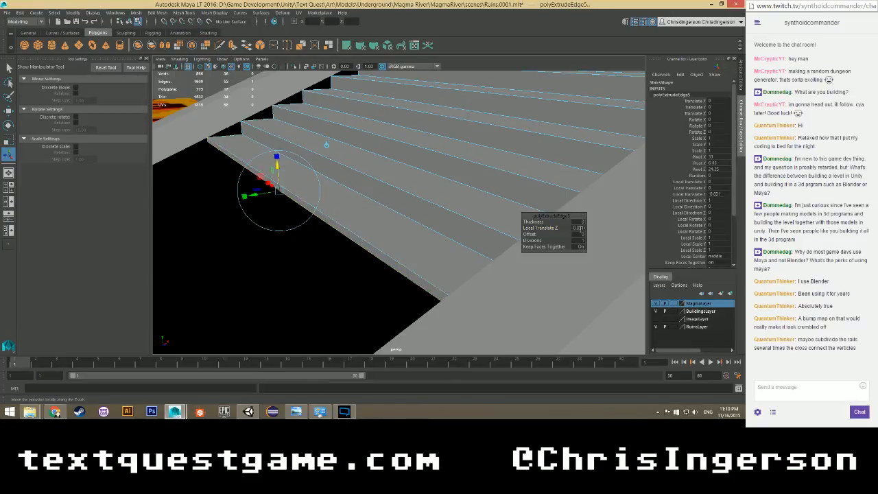
{"action": "left_click", "coordinate": [578, 227]}
{"action": "middle_click_drag", "start_coordinate": [326, 144], "coordinate": [384, 274]}
Extrude the new riser's bottom edge outward with a Local Translate Z of 0.25 to form its tread.
{"action": "left_click", "coordinate": [340, 248]}
{"action": "right_click_drag", "start_coordinate": [340, 248], "coordinate": [321, 239], "text": "shift"}
{"action": "middle_click_drag", "start_coordinate": [263, 211], "coordinate": [251, 209]}
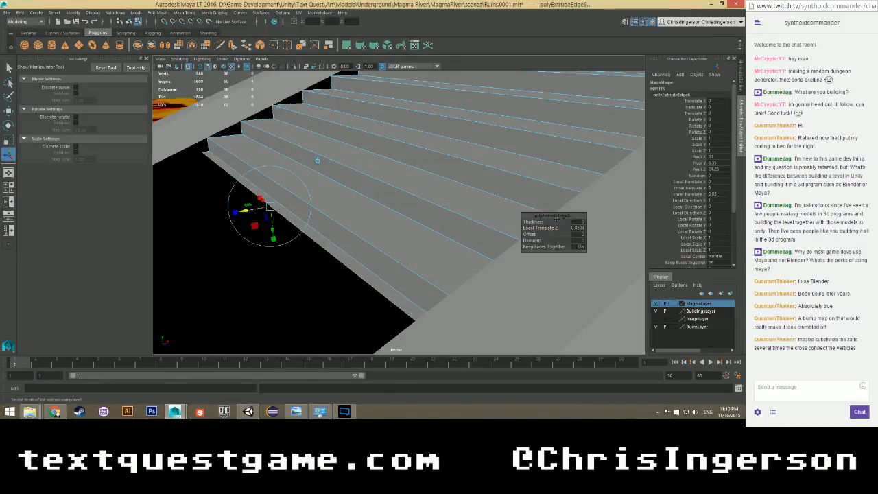
{"action": "type", "text": "0.25"}
{"action": "key", "text": "Return"}
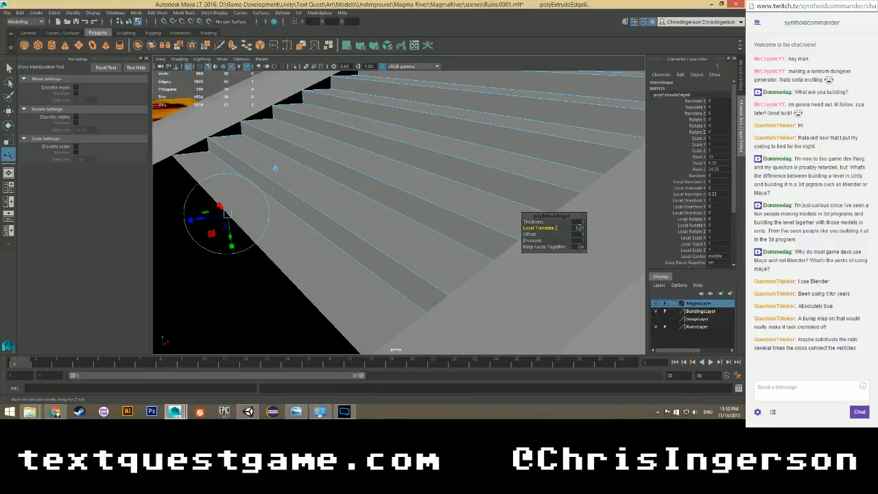
Extrude the lowest tread's front edge downward with a Local Translate Z of -0.1 to continue the stairs with a riser.
{"action": "scroll", "coordinate": [294, 268], "scroll_direction": "down", "scroll_amount": 3}
{"action": "middle_click_drag", "start_coordinate": [268, 288], "coordinate": [402, 239], "text": "alt"}
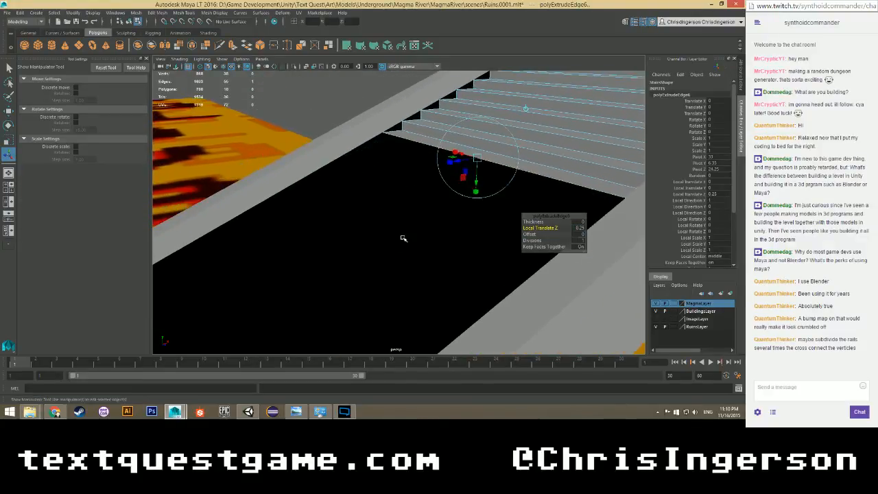
{"action": "left_click_drag", "start_coordinate": [402, 240], "coordinate": [358, 249], "text": "alt"}
{"action": "middle_click_drag", "start_coordinate": [359, 249], "coordinate": [335, 237], "text": "alt"}
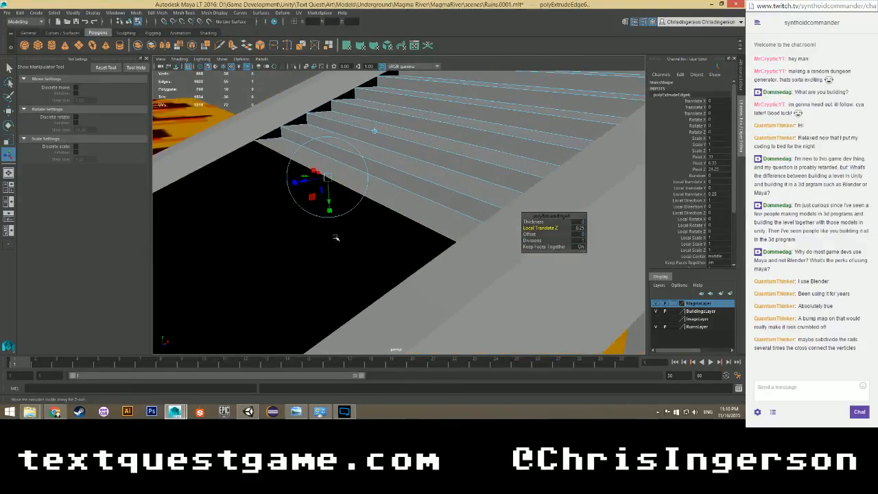
{"action": "right_click_drag", "start_coordinate": [375, 204], "coordinate": [357, 184], "text": "shift"}
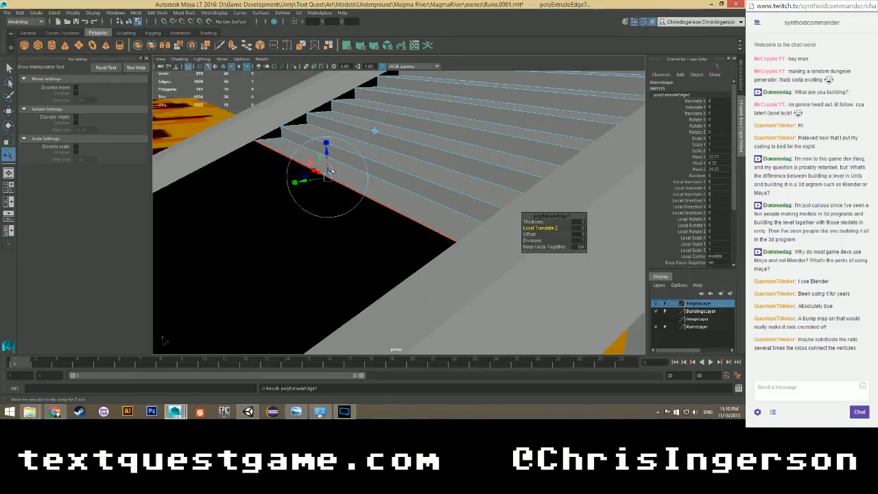
{"action": "left_click_drag", "start_coordinate": [326, 152], "coordinate": [327, 162]}
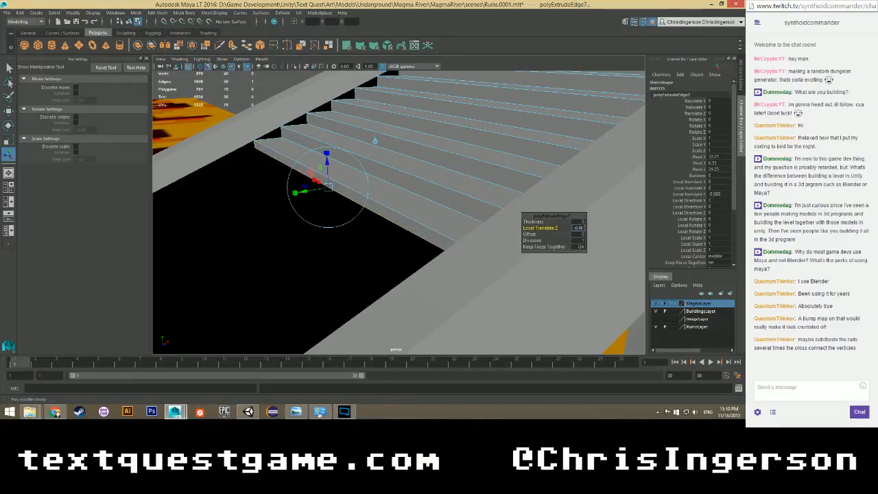
{"action": "left_click", "coordinate": [579, 228]}
{"action": "type", "text": "-0.1"}
{"action": "key", "text": "Return"}
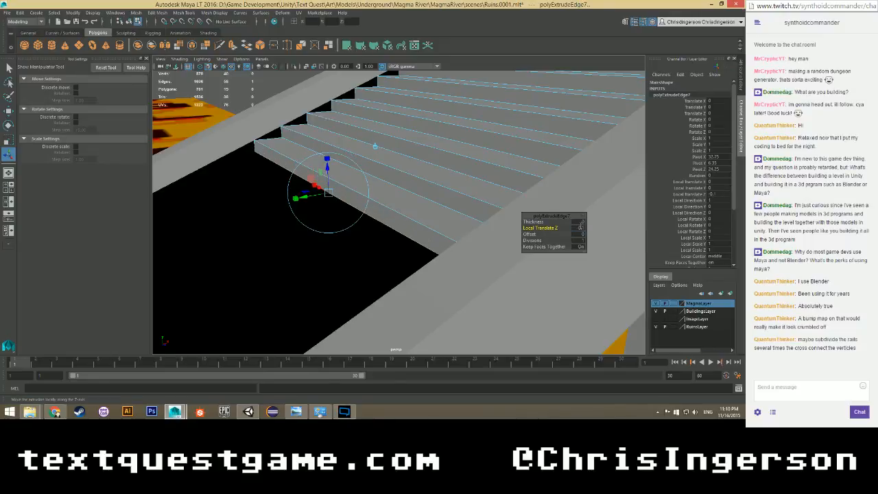
Extrude the lowest riser's bottom edge outward with a Local Translate Z of 0.25 to create the following tread.
{"action": "right_click", "coordinate": [388, 225], "text": "shift"}
{"action": "left_click", "coordinate": [384, 247]}
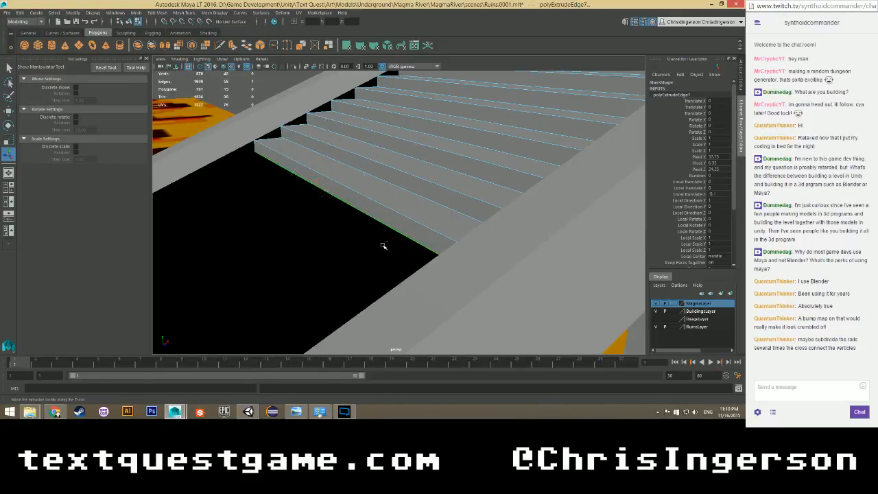
{"action": "left_click", "coordinate": [579, 227]}
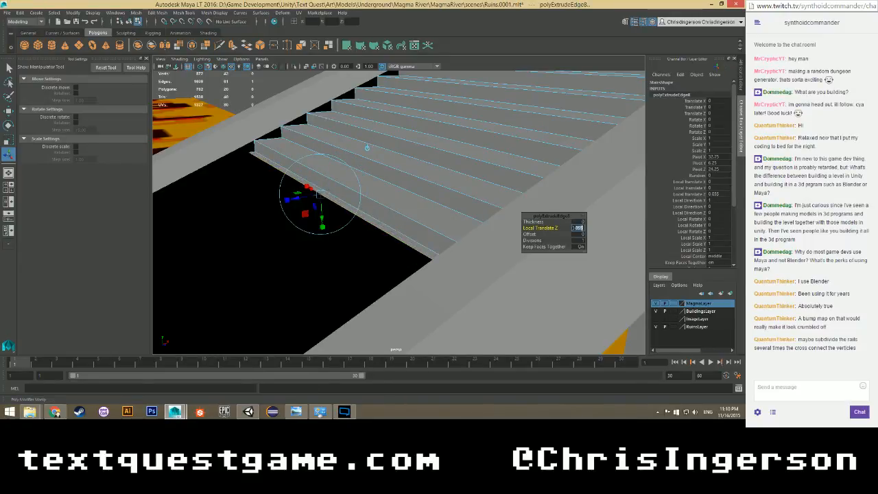
{"action": "type", "text": "0.25"}
{"action": "key", "text": "Return"}
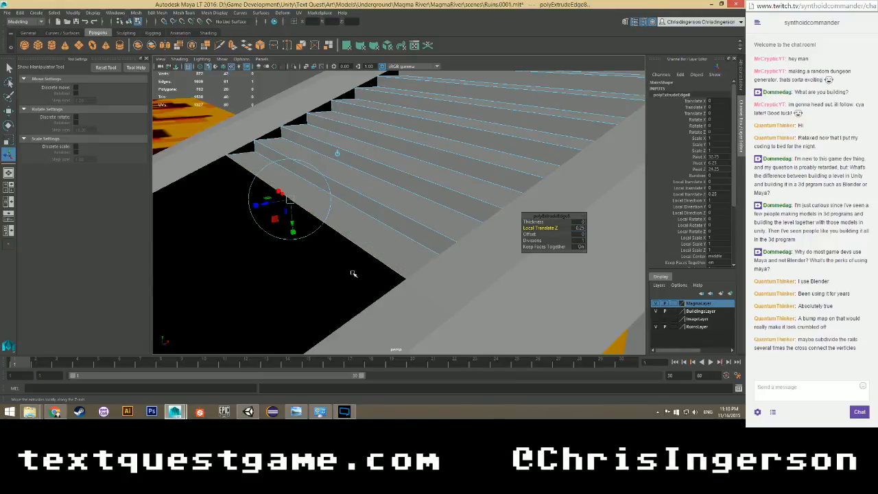
Extrude the front edge of the newest tread downward with a Local Translate Z of -0.1 as a riser.
{"action": "right_click", "coordinate": [351, 241], "text": "shift"}
{"action": "left_click", "coordinate": [353, 261]}
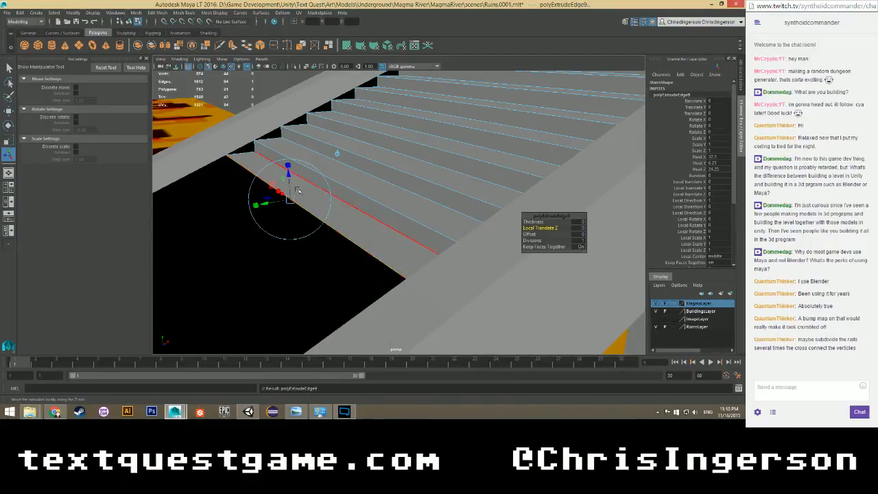
{"action": "left_click_drag", "start_coordinate": [289, 189], "coordinate": [290, 193]}
{"action": "left_click", "coordinate": [583, 228]}
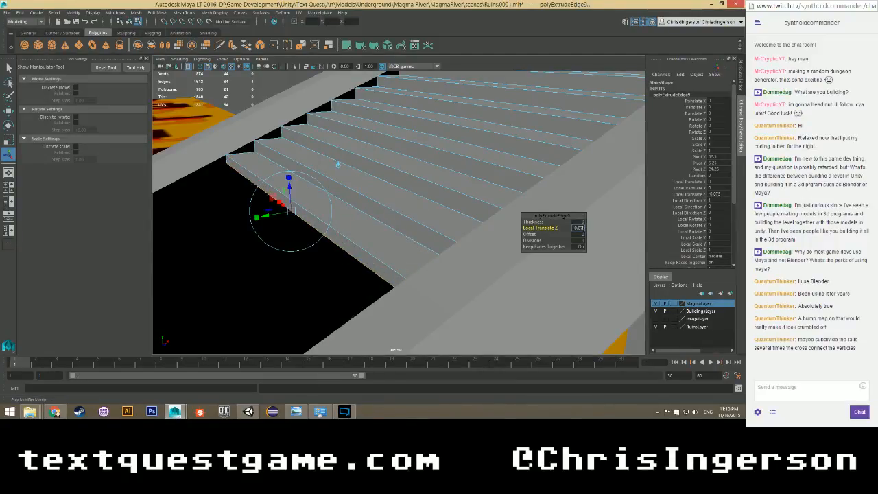
{"action": "type", "text": "-0.1"}
{"action": "key", "text": "Return"}
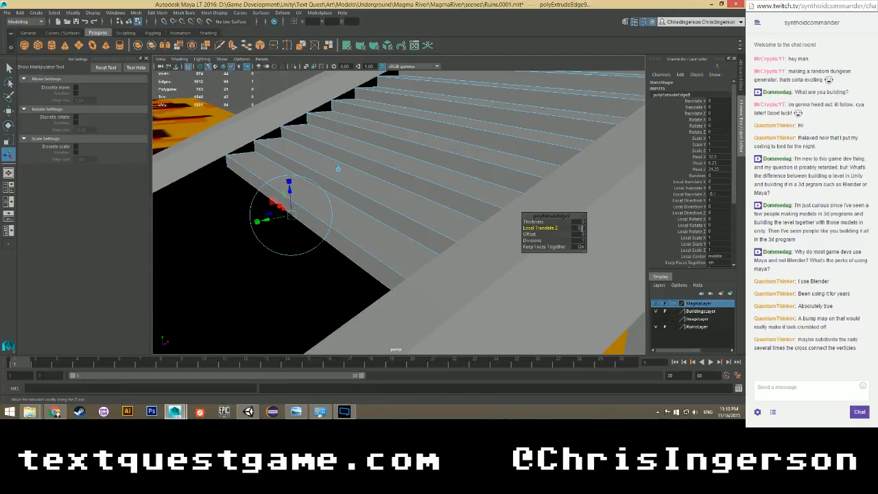
Extrude the bottom edge of the newest riser outward with a Local Translate Z of 0.25 as a tread.
{"action": "scroll", "coordinate": [291, 269], "scroll_direction": "up", "scroll_amount": 3}
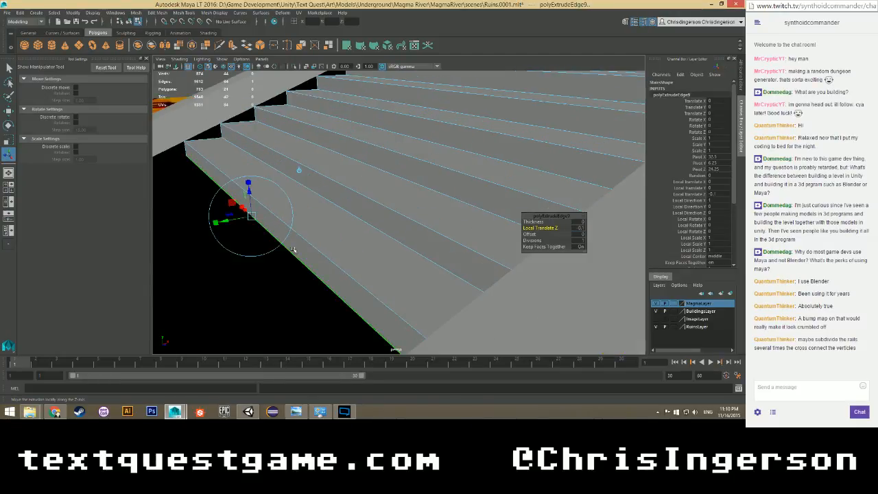
{"action": "right_click", "coordinate": [292, 250], "text": "shift"}
{"action": "right_click_drag", "start_coordinate": [292, 250], "coordinate": [293, 272], "text": "shift"}
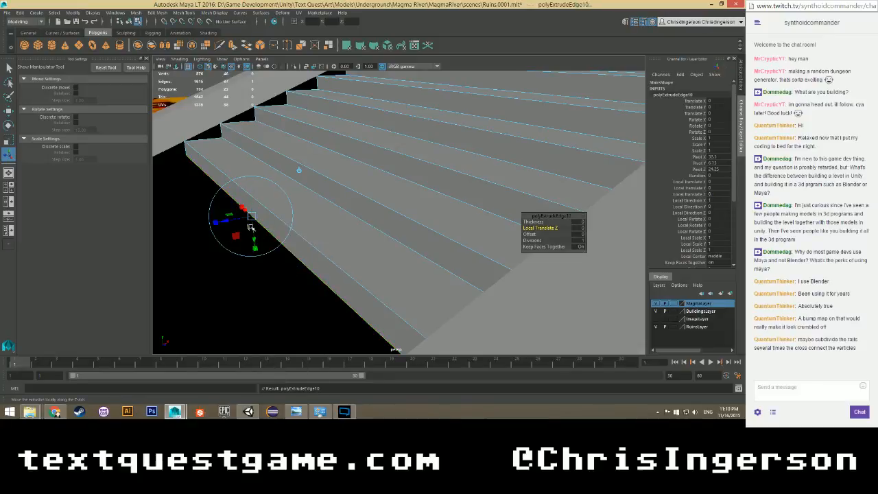
{"action": "left_click_drag", "start_coordinate": [216, 223], "coordinate": [195, 226]}
{"action": "scroll", "coordinate": [228, 289], "scroll_direction": "down", "scroll_amount": 3}
{"action": "left_click_drag", "start_coordinate": [228, 289], "coordinate": [256, 287], "text": "alt"}
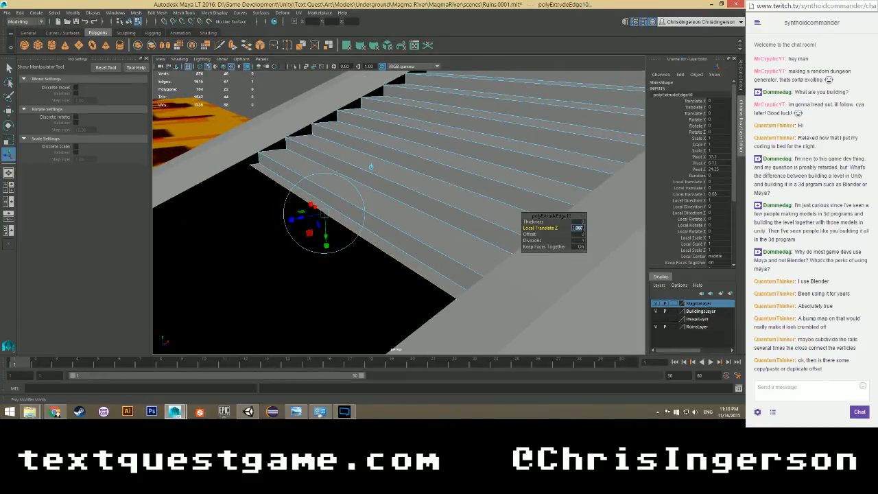
{"action": "left_click_drag", "start_coordinate": [324, 213], "coordinate": [297, 218]}
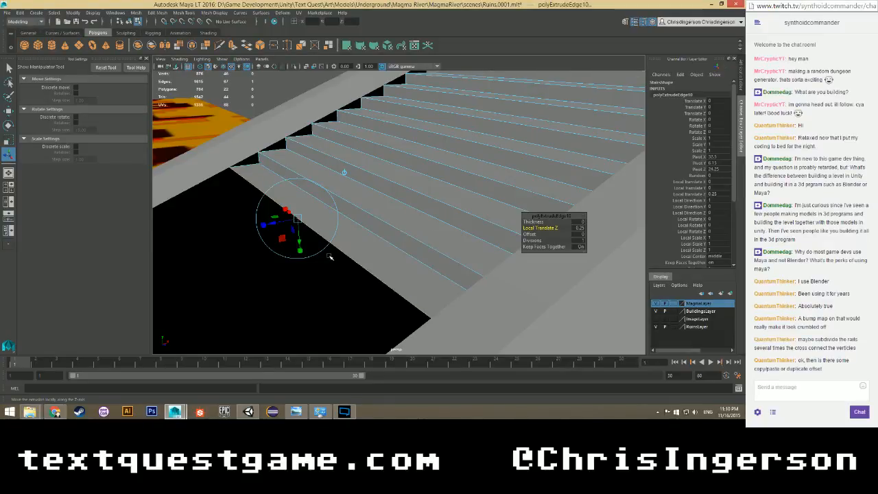
Examine how the newly extruded lower steps line up with the sloping railings on both sides of the staircase.
{"action": "left_click_drag", "start_coordinate": [329, 257], "coordinate": [351, 262], "text": "alt"}
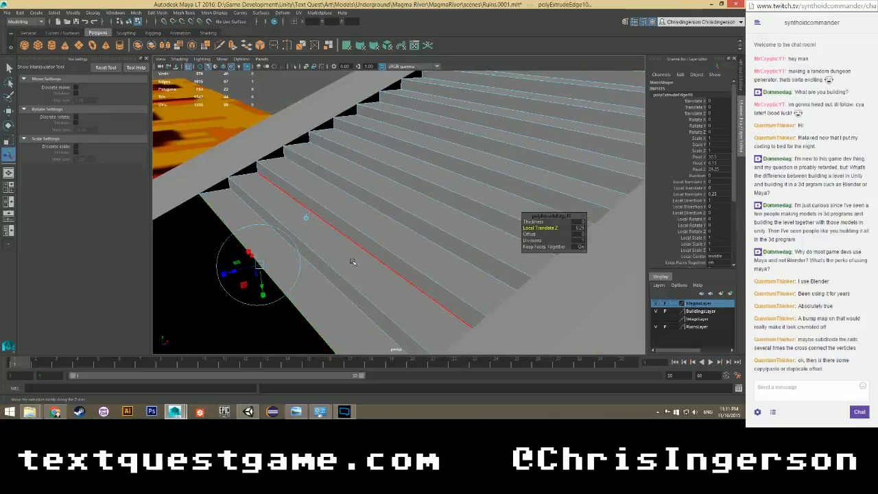
{"action": "scroll", "coordinate": [364, 255], "scroll_direction": "down", "scroll_amount": 3}
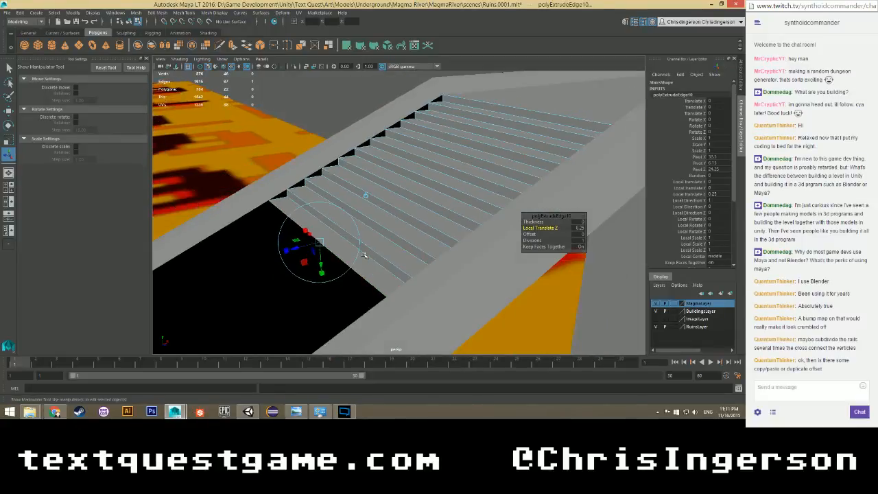
{"action": "left_click_drag", "start_coordinate": [364, 255], "coordinate": [314, 265], "text": "alt"}
{"action": "scroll", "coordinate": [315, 278], "scroll_direction": "up", "scroll_amount": 3}
{"action": "scroll", "coordinate": [307, 270], "scroll_direction": "up", "scroll_amount": 4}
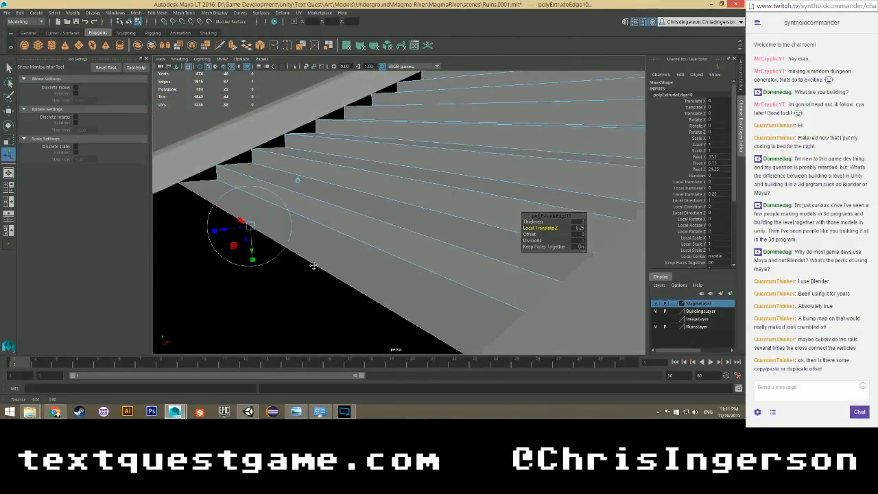
{"action": "middle_click_drag", "start_coordinate": [314, 264], "coordinate": [305, 248], "text": "alt"}
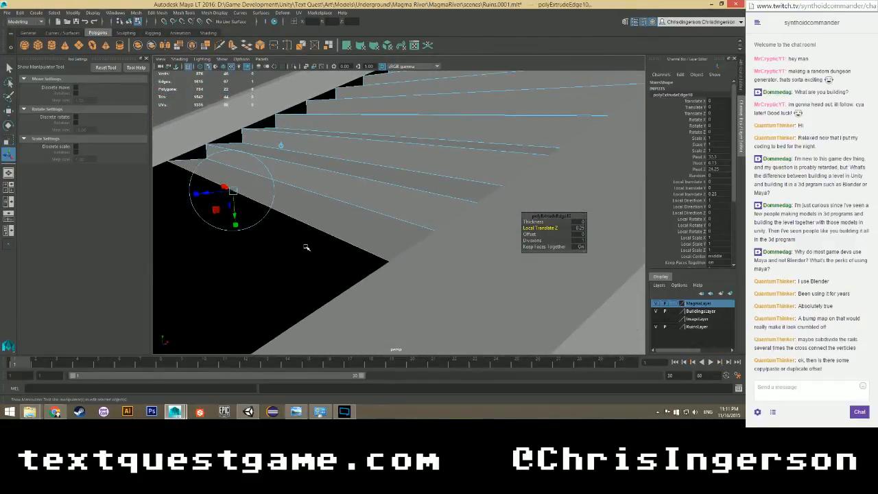
{"action": "scroll", "coordinate": [306, 248], "scroll_direction": "down", "scroll_amount": 3}
{"action": "left_click_drag", "start_coordinate": [308, 248], "coordinate": [337, 253], "text": "alt"}
{"action": "left_click", "coordinate": [367, 260]}
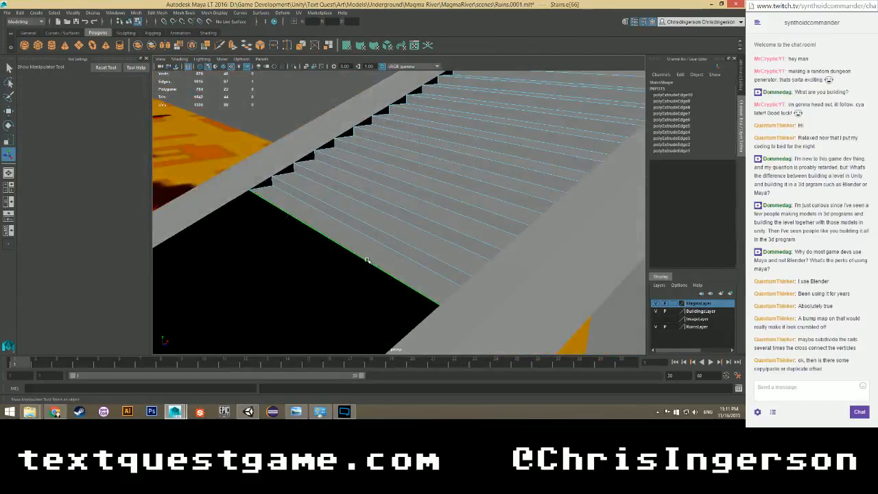
{"action": "right_click", "coordinate": [367, 260]}
{"action": "left_click", "coordinate": [365, 225]}
{"action": "right_click", "coordinate": [358, 255], "text": "shift"}
{"action": "right_click_drag", "start_coordinate": [360, 275], "coordinate": [358, 276], "text": "shift"}
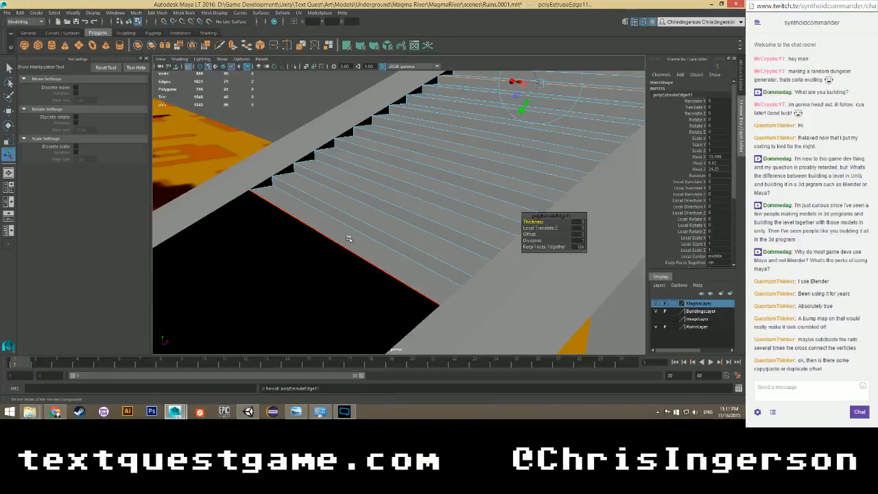
{"action": "scroll", "coordinate": [413, 223], "scroll_direction": "down", "scroll_amount": 2}
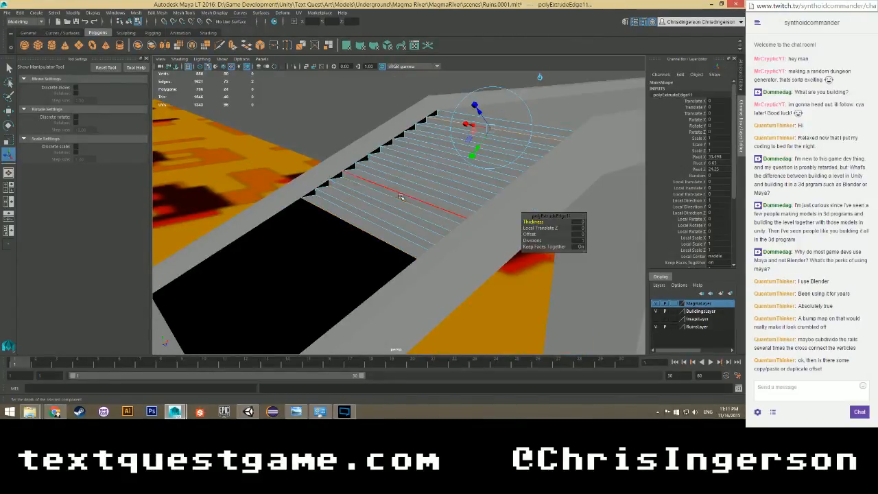
{"action": "key", "text": "ctrl+z"}
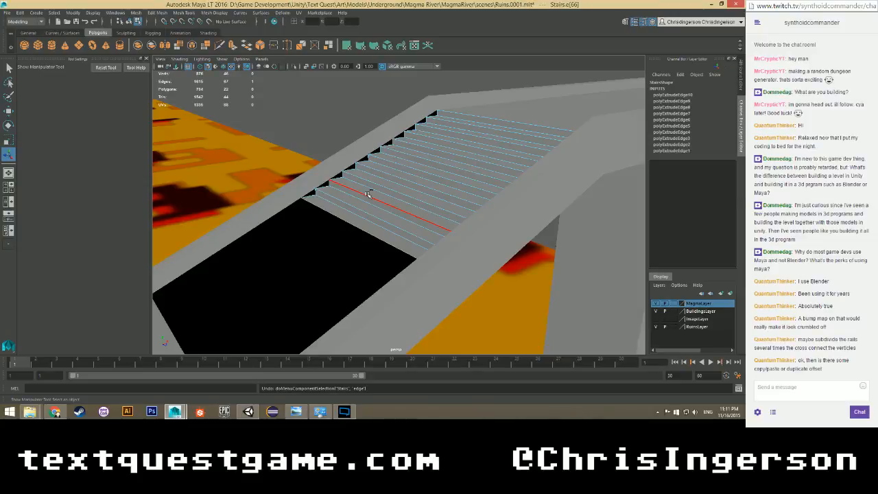
{"action": "right_click_drag", "start_coordinate": [367, 194], "coordinate": [367, 195], "text": "shift"}
{"action": "scroll", "coordinate": [327, 258], "scroll_direction": "up", "scroll_amount": 2}
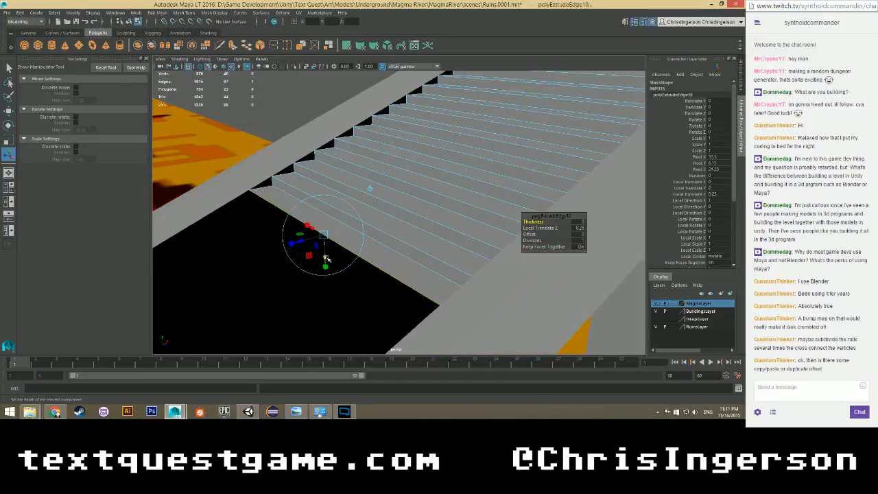
{"action": "left_click", "coordinate": [324, 251]}
{"action": "key", "text": "ctrl+z"}
Extrude the front edge of the lowest tread downward with a Local Translate Z of -0.1 as a riser.
{"action": "left_click", "coordinate": [336, 244]}
{"action": "scroll", "coordinate": [327, 249], "scroll_direction": "up", "scroll_amount": 2}
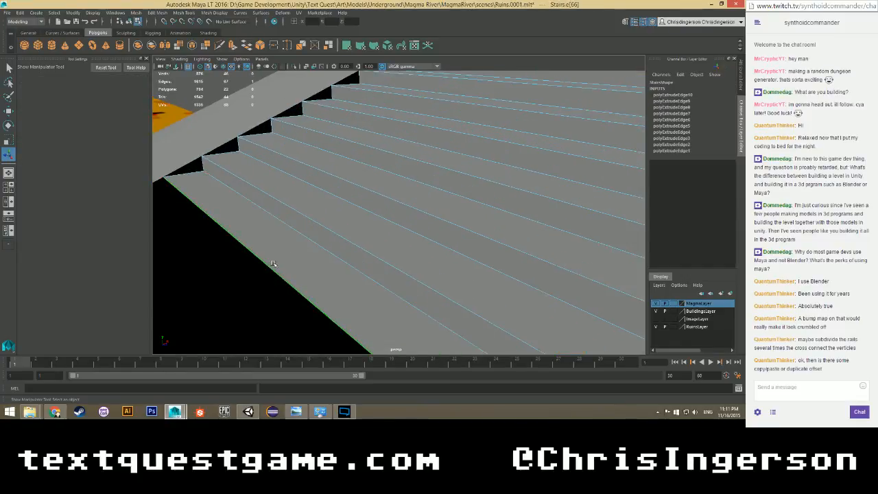
{"action": "right_click_drag", "start_coordinate": [264, 259], "coordinate": [260, 282], "text": "shift"}
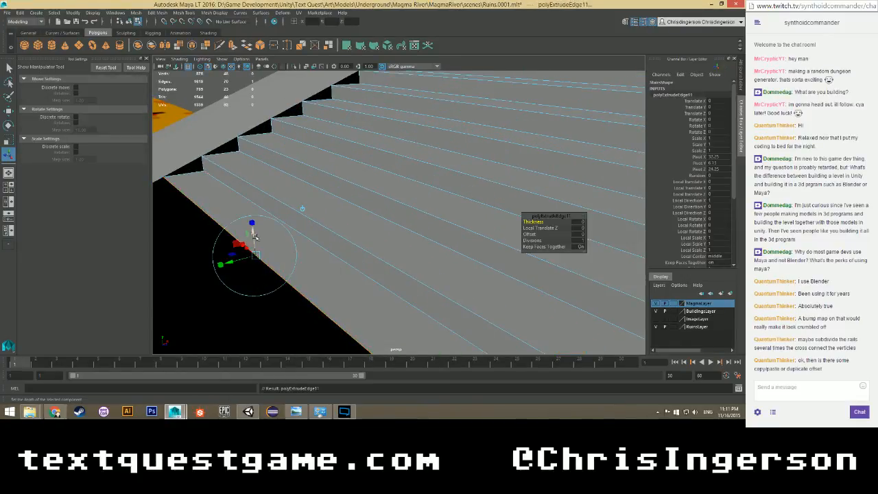
{"action": "key", "text": "Tab"}
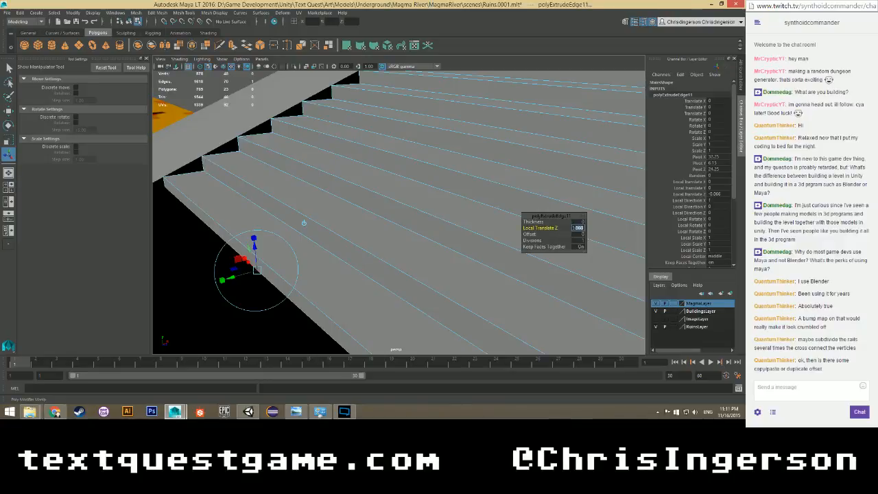
{"action": "type", "text": "-0.1"}
{"action": "key", "text": "Return"}
Extrude the bottom edge of the newest riser outward with a Local Translate Z of 0.25 as a tread.
{"action": "left_click_drag", "start_coordinate": [357, 275], "coordinate": [407, 249], "text": "alt"}
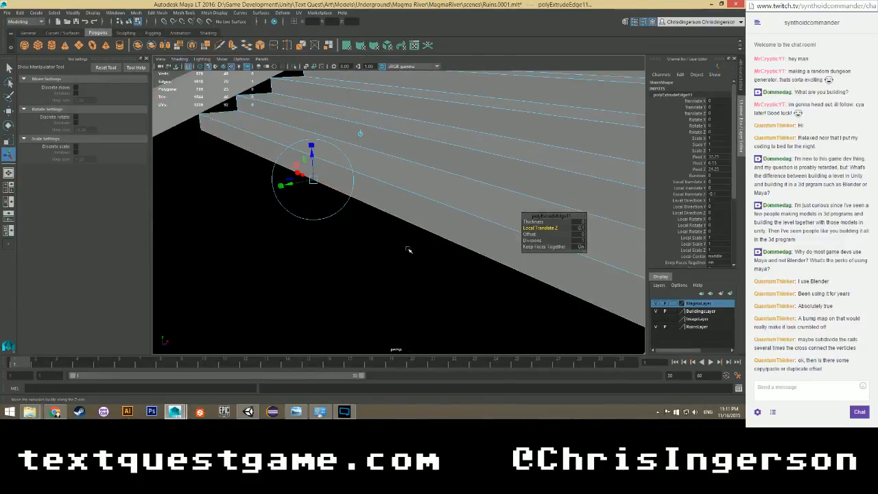
{"action": "right_click_drag", "start_coordinate": [392, 213], "coordinate": [386, 234], "text": "shift"}
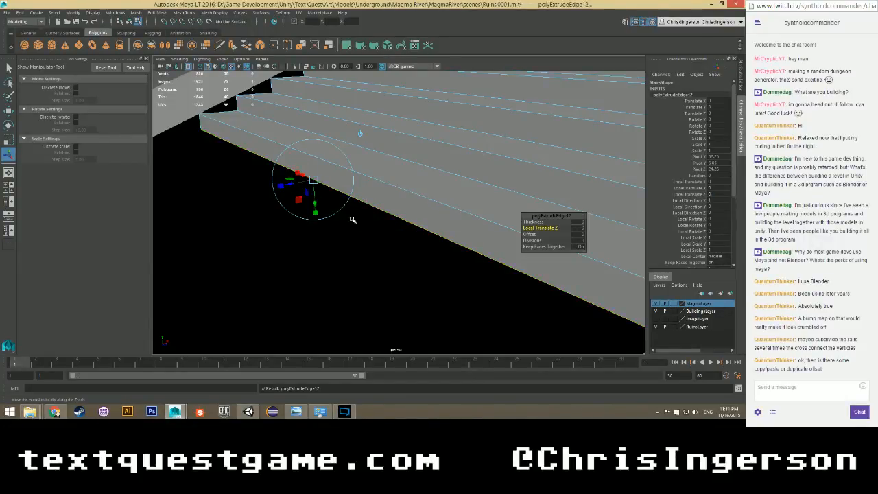
{"action": "left_click_drag", "start_coordinate": [291, 185], "coordinate": [245, 196]}
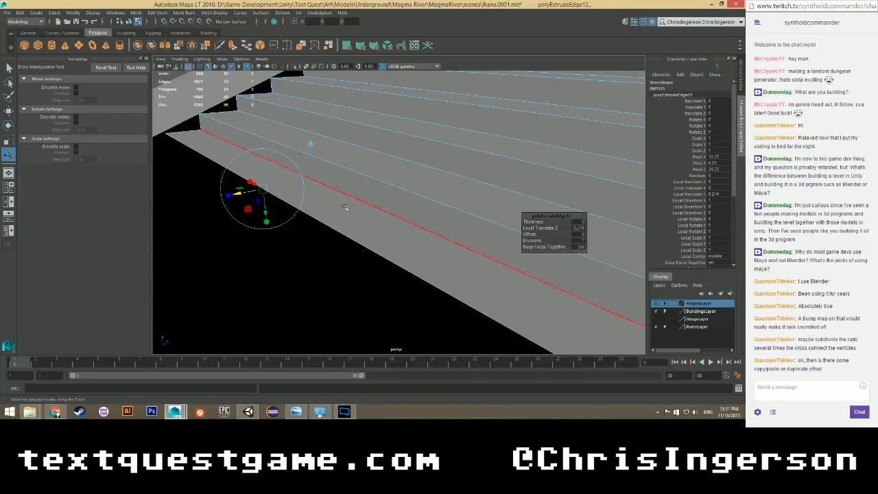
{"action": "left_click", "coordinate": [578, 227]}
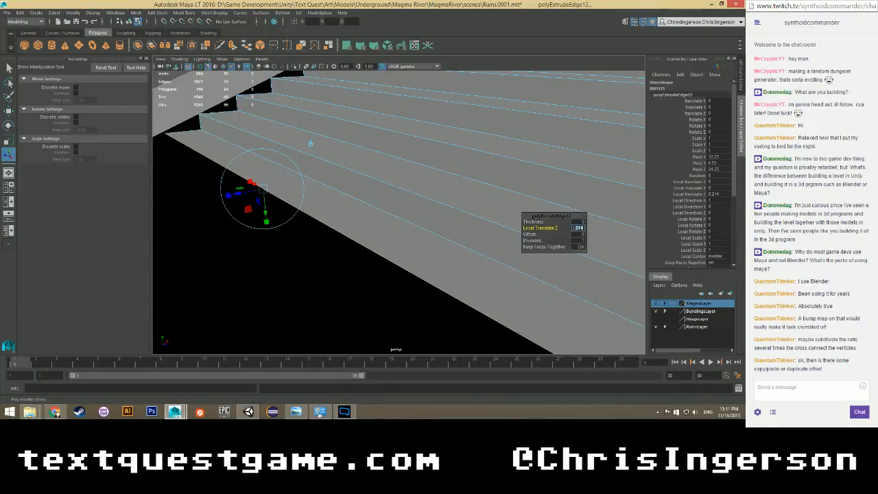
{"action": "type", "text": "0.25"}
{"action": "key", "text": "Return"}
Extrude the front edge of the newest tread downward with a Local Translate Z of -0.1 to form the next riser.
{"action": "scroll", "coordinate": [333, 276], "scroll_direction": "down", "scroll_amount": 2}
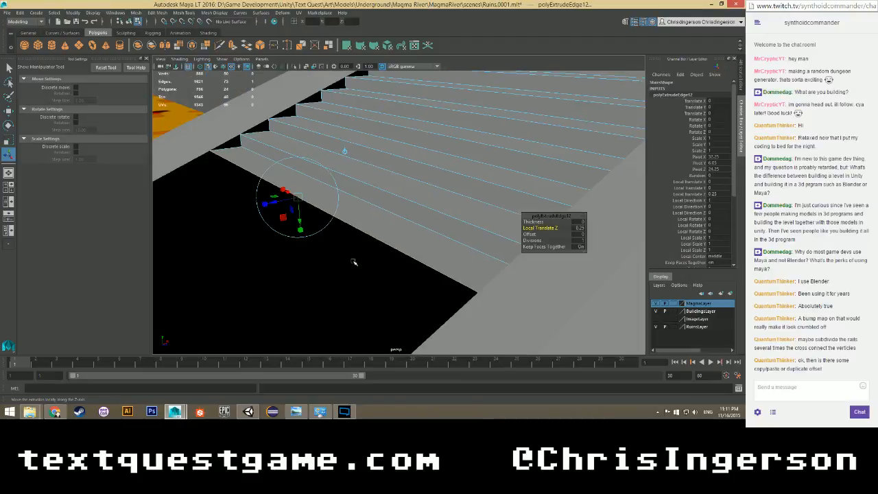
{"action": "middle_click_drag", "start_coordinate": [370, 260], "coordinate": [356, 243], "text": "alt"}
{"action": "left_click", "coordinate": [316, 197]}
{"action": "right_click", "coordinate": [316, 194], "text": "shift"}
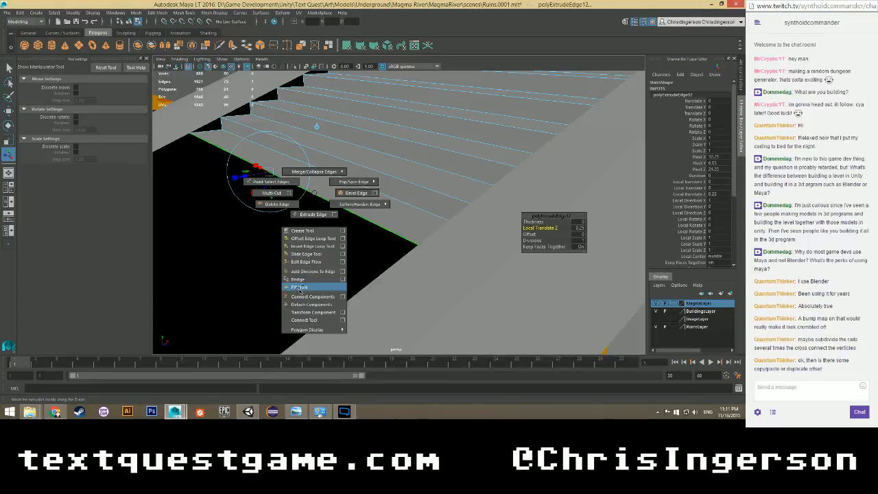
{"action": "right_click_drag", "start_coordinate": [299, 288], "coordinate": [308, 214], "text": "shift"}
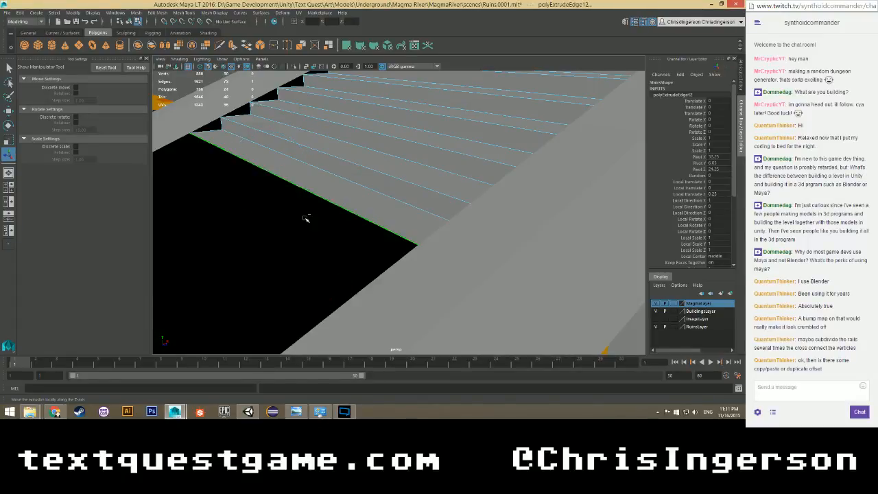
{"action": "left_click_drag", "start_coordinate": [267, 146], "coordinate": [268, 165]}
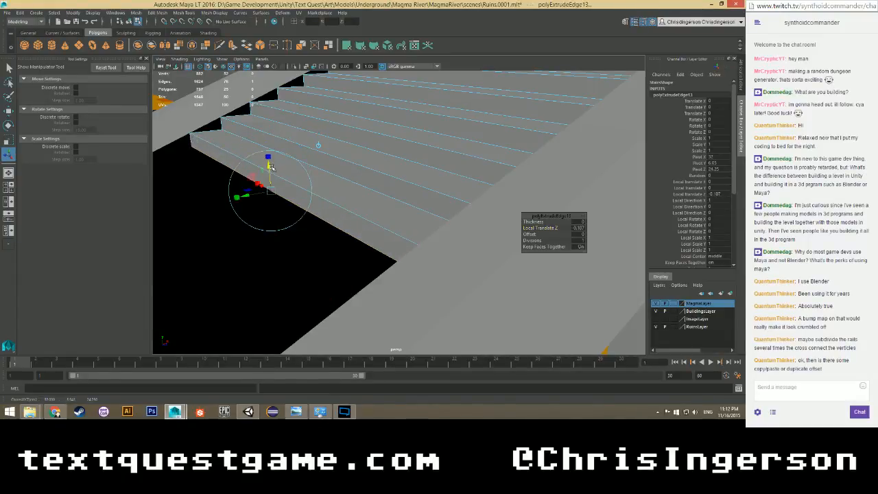
{"action": "left_click", "coordinate": [583, 227]}
{"action": "key", "text": "Return"}
Select only the bottom edge of the lowest riser and extrude it outward with a Local Translate Z of 0.25 as a tread.
{"action": "scroll", "coordinate": [314, 235], "scroll_direction": "up", "scroll_amount": 2}
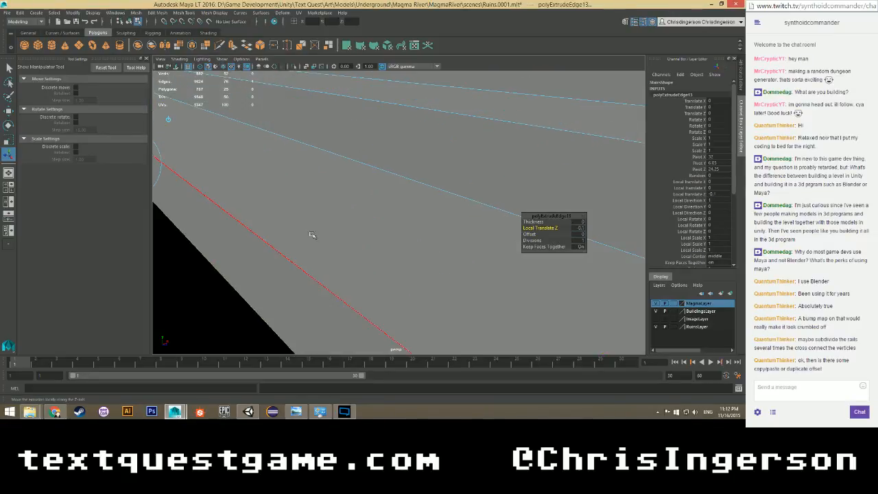
{"action": "scroll", "coordinate": [277, 235], "scroll_direction": "down", "scroll_amount": 1}
{"action": "middle_click_drag", "start_coordinate": [276, 237], "coordinate": [327, 249], "text": "alt"}
{"action": "right_click_drag", "start_coordinate": [363, 213], "coordinate": [372, 225]}
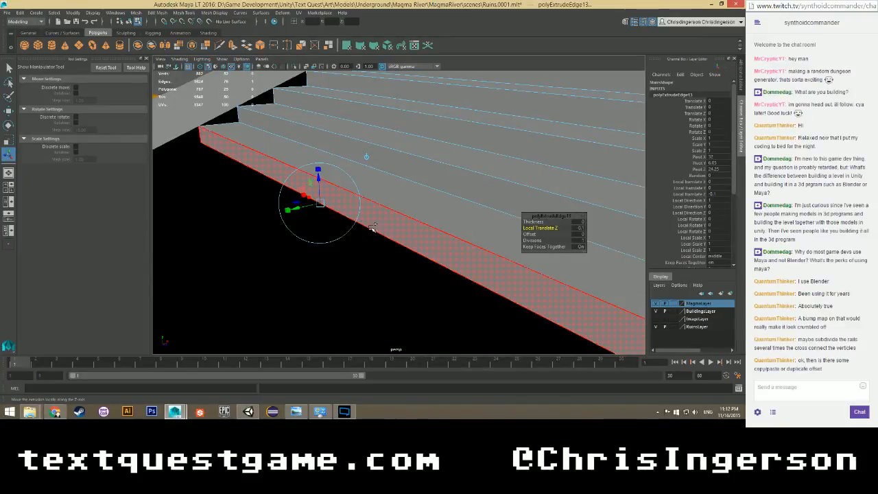
{"action": "right_click_drag", "start_coordinate": [371, 228], "coordinate": [372, 227]}
{"action": "left_click", "coordinate": [372, 228]}
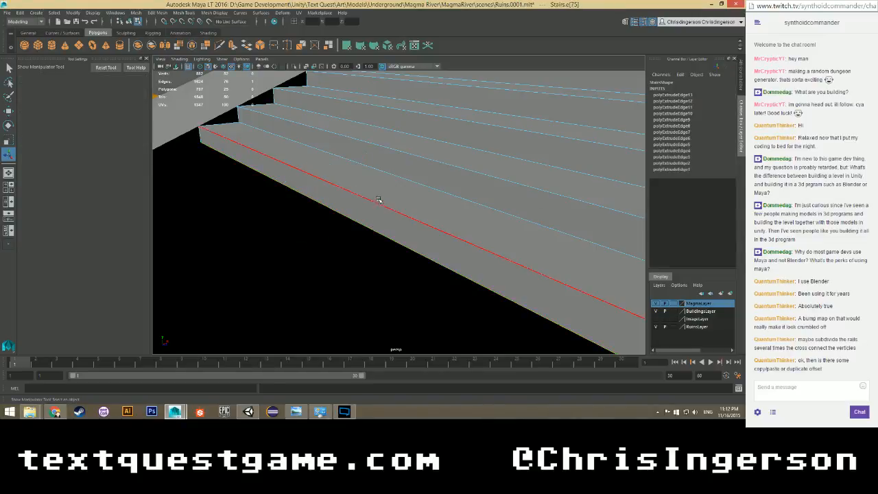
{"action": "left_click_drag", "start_coordinate": [392, 220], "coordinate": [392, 221]}
{"action": "right_click", "coordinate": [363, 223], "text": "shift"}
{"action": "right_click_drag", "start_coordinate": [366, 228], "coordinate": [366, 245], "text": "shift"}
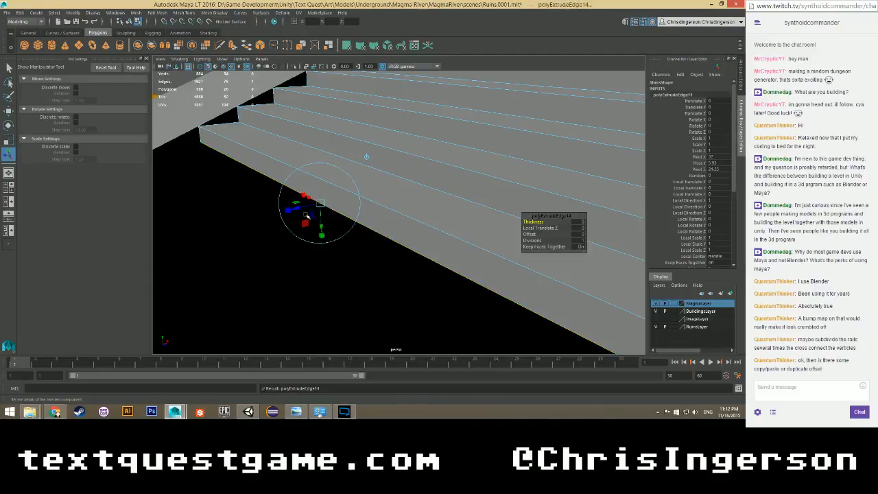
{"action": "left_click_drag", "start_coordinate": [303, 210], "coordinate": [586, 225]}
{"action": "left_click", "coordinate": [578, 228]}
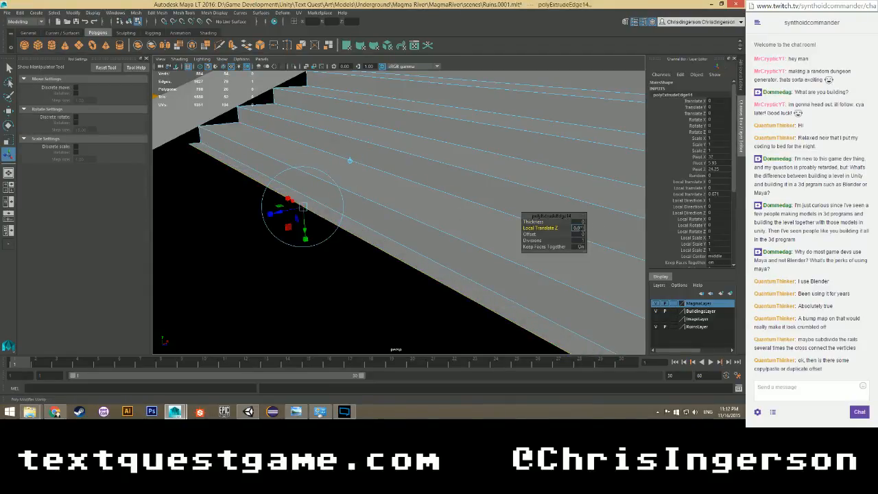
{"action": "type", "text": "0.25"}
{"action": "key", "text": "Return"}
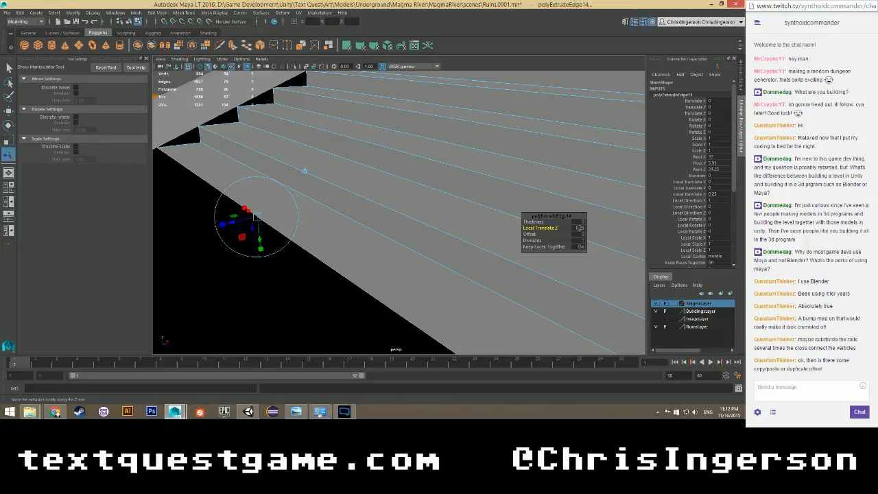
Extrude the lowest tread's front edge downward with a Local Translate Z of -0.1 as the following riser.
{"action": "left_click_drag", "start_coordinate": [555, 260], "coordinate": [391, 240], "text": "alt"}
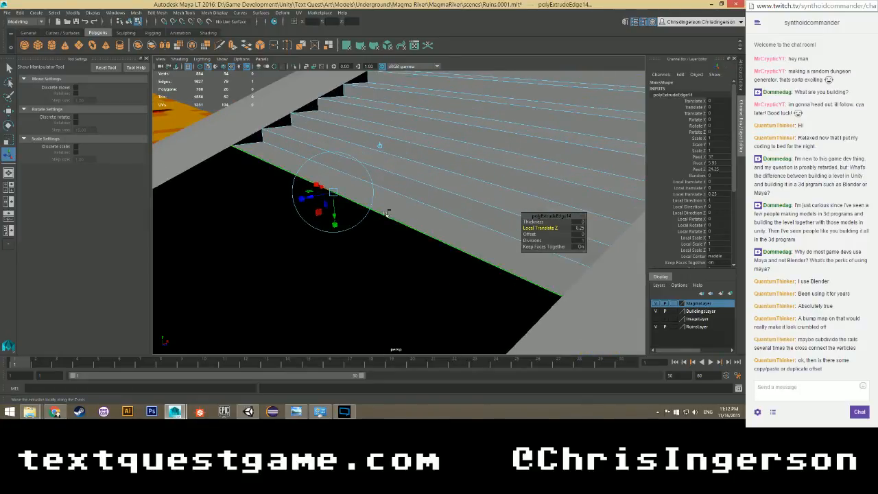
{"action": "right_click_drag", "start_coordinate": [386, 214], "coordinate": [385, 238], "text": "shift"}
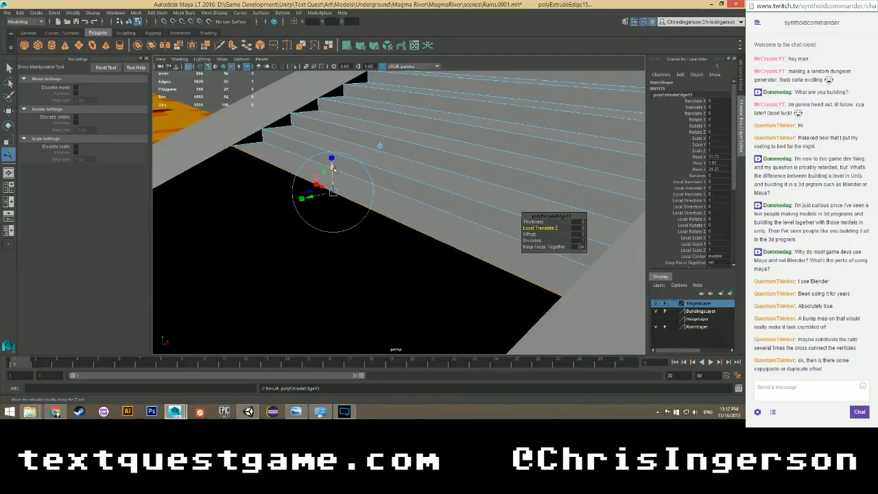
{"action": "left_click_drag", "start_coordinate": [332, 166], "coordinate": [333, 180]}
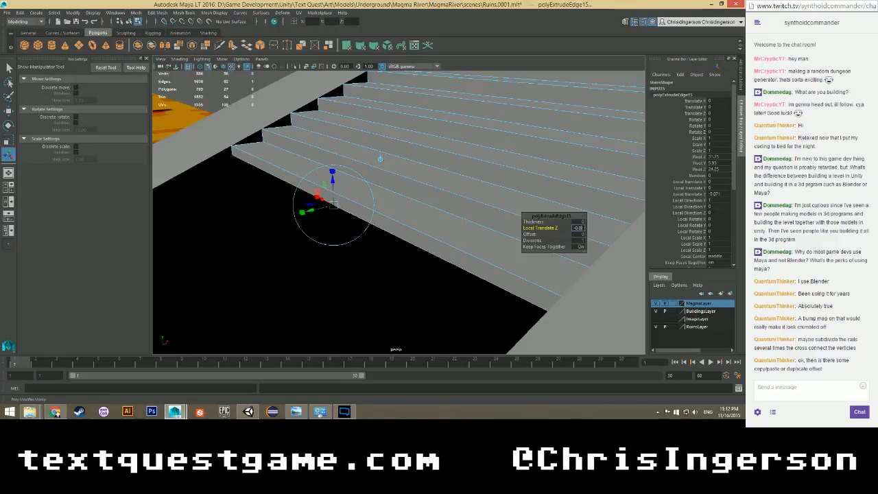
{"action": "type", "text": "-0.1"}
{"action": "key", "text": "Return"}
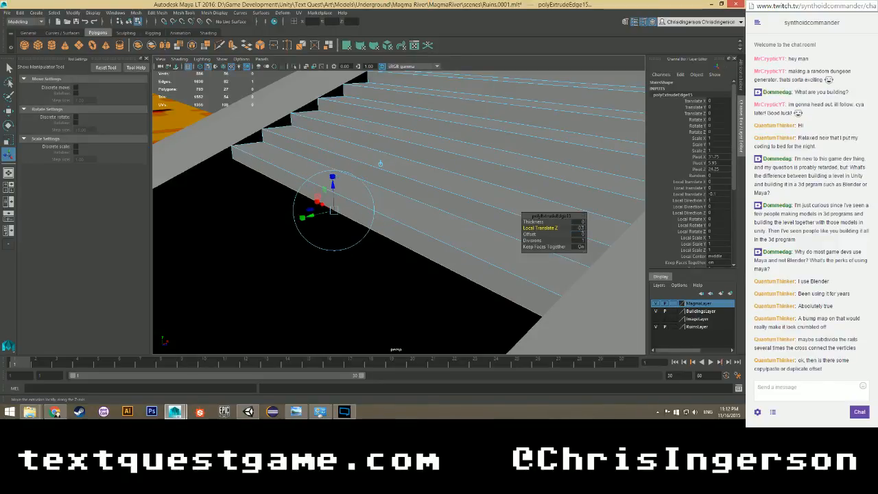
Extrude the lowest riser's bottom edge outward with a Local Translate Z of 0.25 to create the following tread.
{"action": "left_click", "coordinate": [441, 262]}
{"action": "right_click_drag", "start_coordinate": [435, 261], "coordinate": [435, 288], "text": "shift"}
{"action": "left_click_drag", "start_coordinate": [307, 218], "coordinate": [298, 220]}
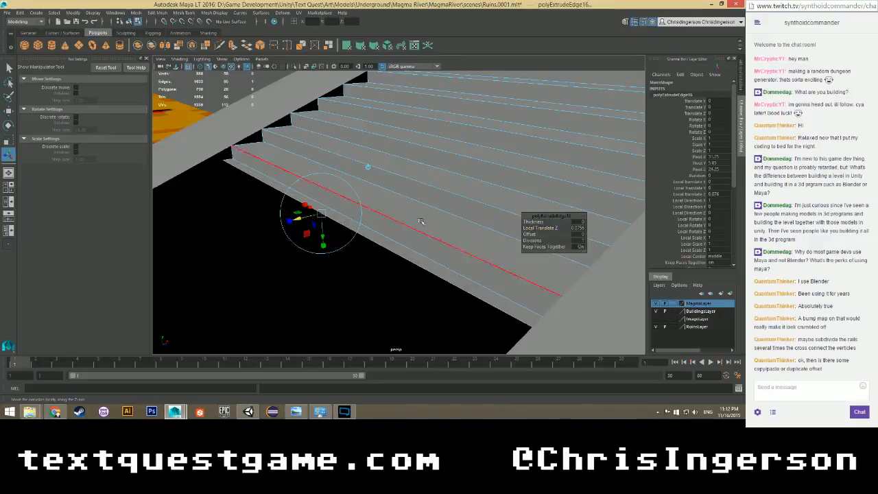
{"action": "left_click", "coordinate": [580, 228]}
{"action": "type", "text": "0.2"}
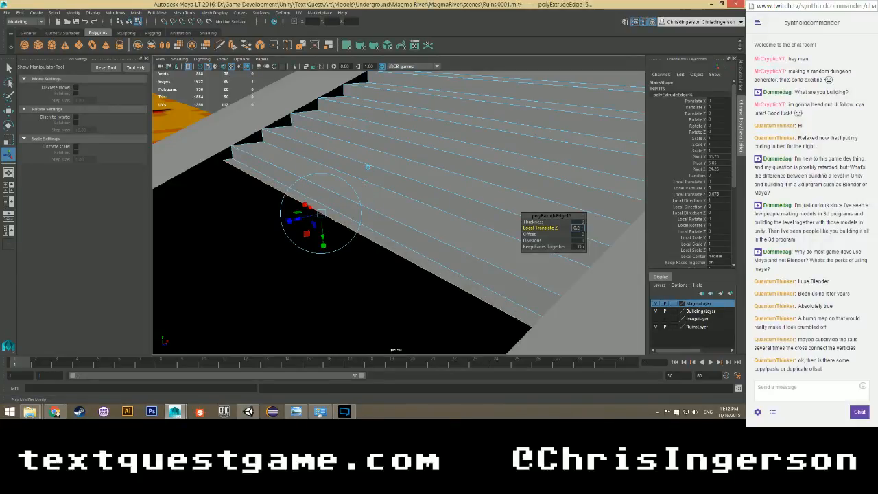
{"action": "type", "text": "5"}
{"action": "key", "text": "Return"}
Extrude the front edge of the newest tread downward with a Local Translate Z of -0.1 as a riser.
{"action": "scroll", "coordinate": [426, 277], "scroll_direction": "down", "scroll_amount": 3}
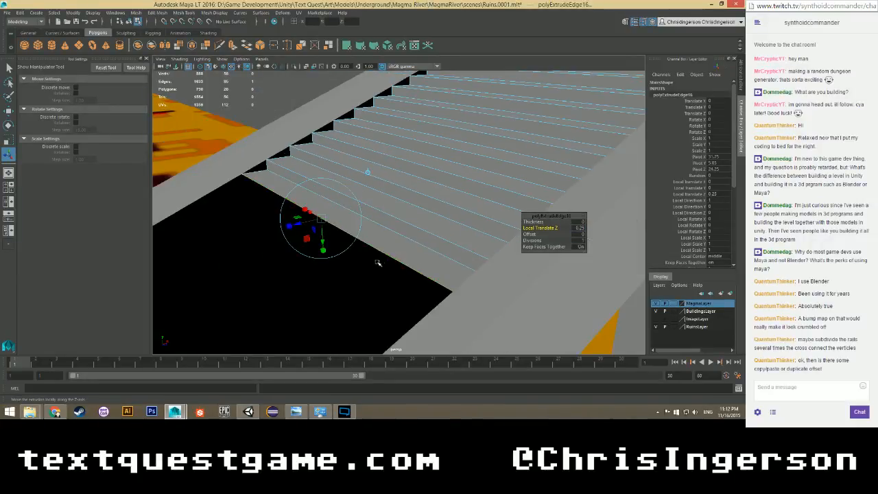
{"action": "mouse_move", "coordinate": [388, 245]}
{"action": "left_mouse_down", "text": "alt"}
{"action": "mouse_move", "coordinate": [367, 251]}
{"action": "mouse_move", "coordinate": [377, 257]}
{"action": "left_mouse_up", "text": "alt"}
{"action": "scroll", "coordinate": [377, 258], "scroll_direction": "down", "scroll_amount": 3}
{"action": "middle_click_drag", "start_coordinate": [376, 257], "coordinate": [433, 246], "text": "alt"}
{"action": "scroll", "coordinate": [432, 246], "scroll_direction": "up", "scroll_amount": 2}
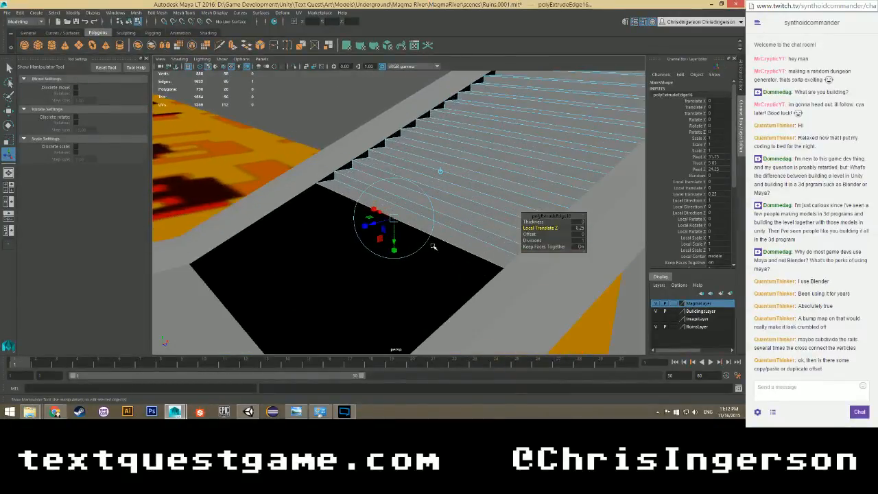
{"action": "left_click", "coordinate": [439, 240]}
{"action": "right_click", "coordinate": [440, 238], "text": "shift"}
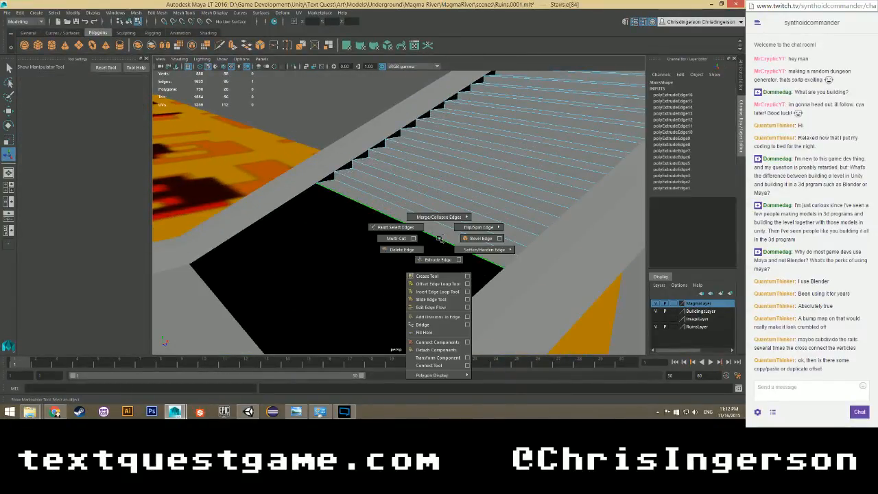
{"action": "right_click_drag", "start_coordinate": [439, 238], "coordinate": [439, 259], "text": "shift"}
{"action": "scroll", "coordinate": [419, 246], "scroll_direction": "up", "scroll_amount": 3}
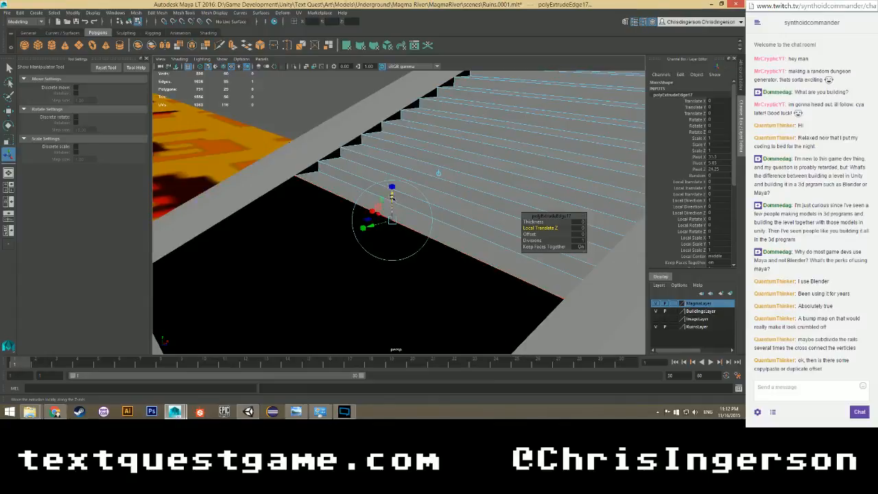
{"action": "left_click_drag", "start_coordinate": [392, 197], "coordinate": [392, 205]}
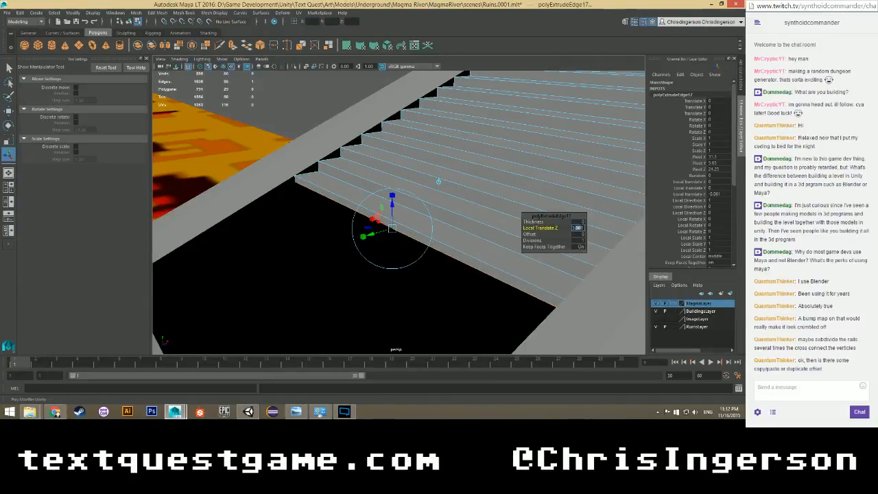
Extrude the bottom edge of the lowest riser outward with a Local Translate Z of 0.25 as a tread.
{"action": "left_click", "coordinate": [458, 262]}
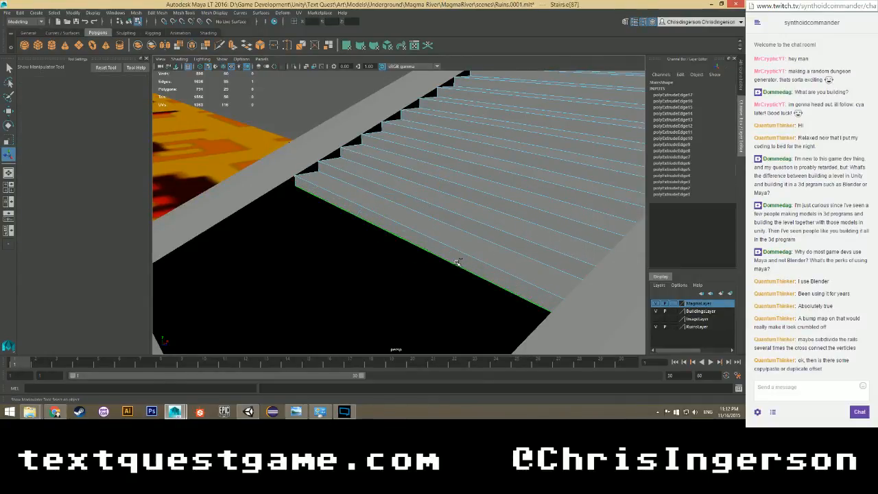
{"action": "right_click_drag", "start_coordinate": [457, 263], "coordinate": [457, 283], "text": "shift"}
{"action": "mouse_move", "coordinate": [373, 245]}
{"action": "left_mouse_down"}
{"action": "mouse_move", "coordinate": [355, 247]}
{"action": "mouse_move", "coordinate": [375, 237]}
{"action": "left_mouse_up"}
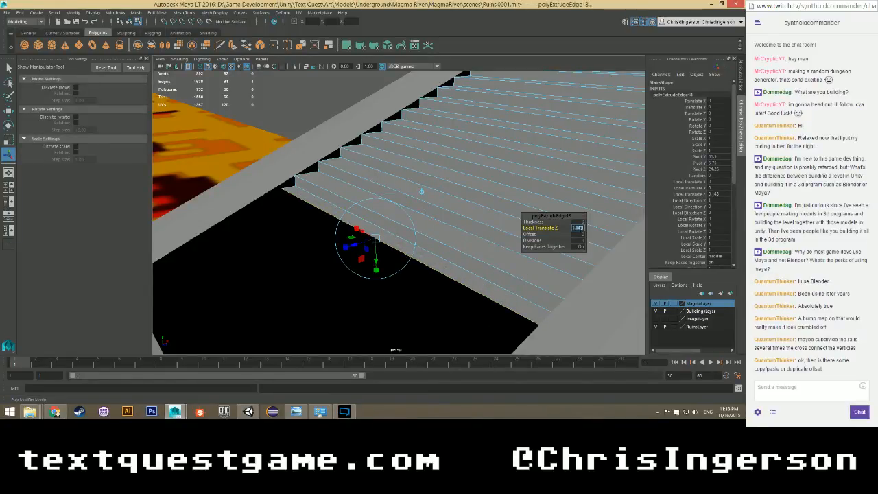
{"action": "key", "text": "Return"}
Select the front edge of the newest tread and extrude it downward with a Local Translate Z of -0.1 as a riser.
{"action": "left_click", "coordinate": [441, 282]}
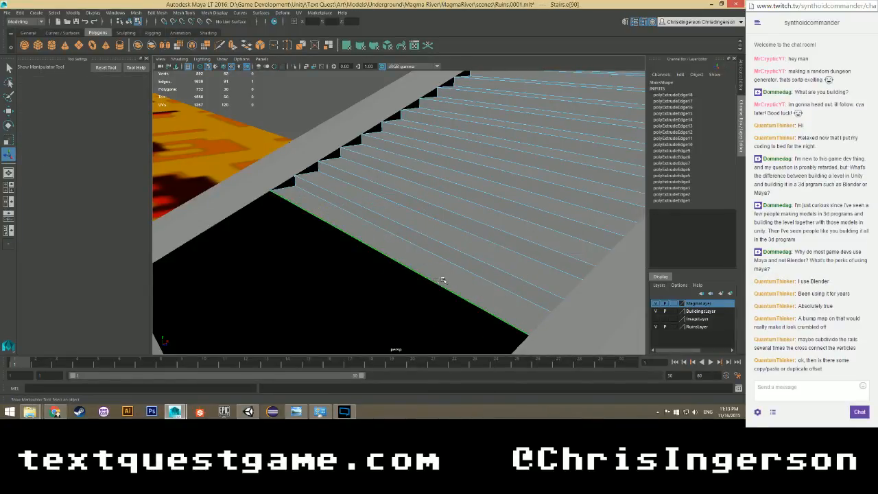
{"action": "middle_click_drag", "start_coordinate": [445, 282], "coordinate": [427, 263], "text": "alt"}
{"action": "right_click_drag", "start_coordinate": [397, 249], "coordinate": [398, 271], "text": "shift"}
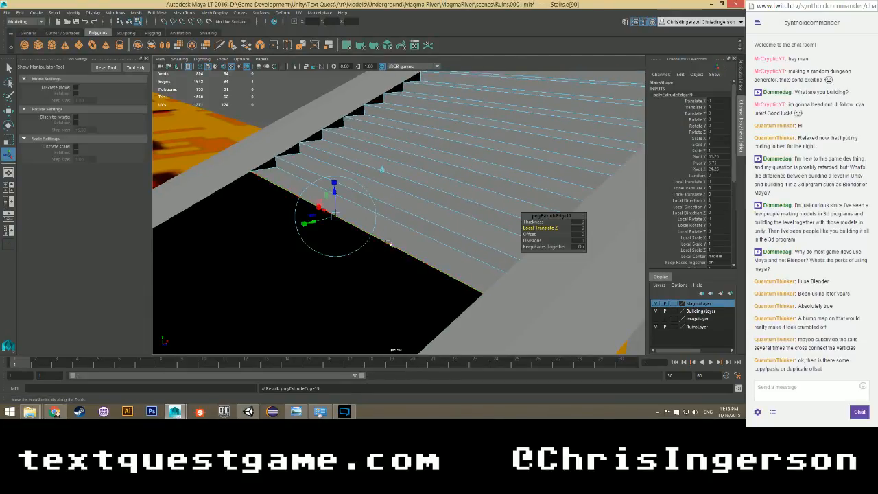
{"action": "left_click_drag", "start_coordinate": [337, 197], "coordinate": [337, 202]}
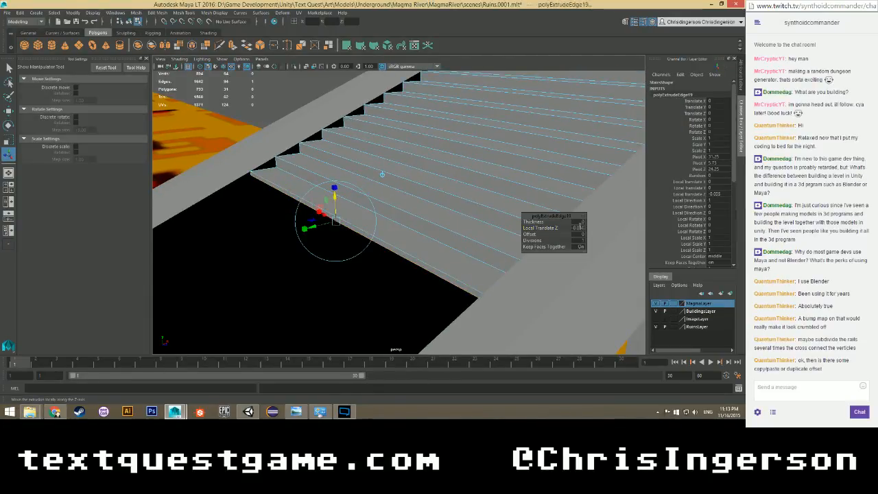
{"action": "left_click", "coordinate": [578, 227]}
{"action": "type", "text": "-0.1"}
{"action": "key", "text": "Return"}
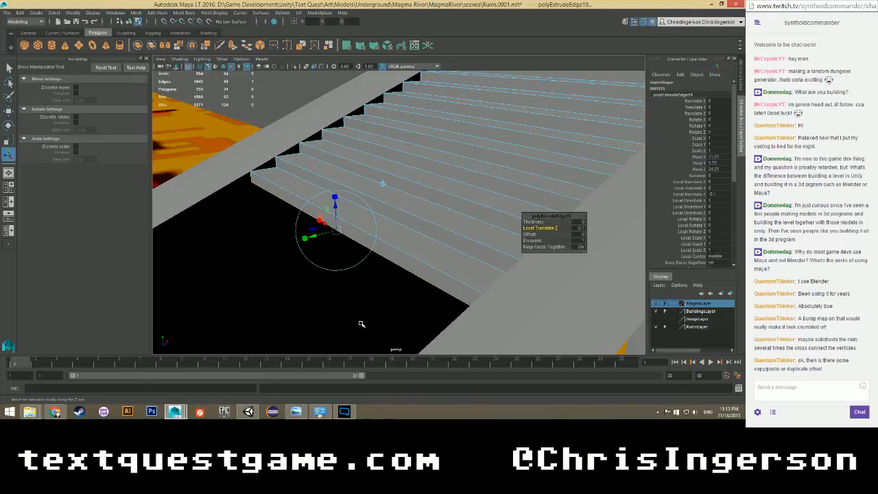
Extrude the lowest riser's bottom edge outward with a Local Translate Z of 0.25 to add another tread.
{"action": "scroll", "coordinate": [362, 324], "scroll_direction": "up", "scroll_amount": 4}
{"action": "scroll", "coordinate": [364, 271], "scroll_direction": "down", "scroll_amount": 2}
{"action": "right_click_drag", "start_coordinate": [363, 270], "coordinate": [363, 291], "text": "shift"}
{"action": "left_click_drag", "start_coordinate": [288, 242], "coordinate": [268, 247]}
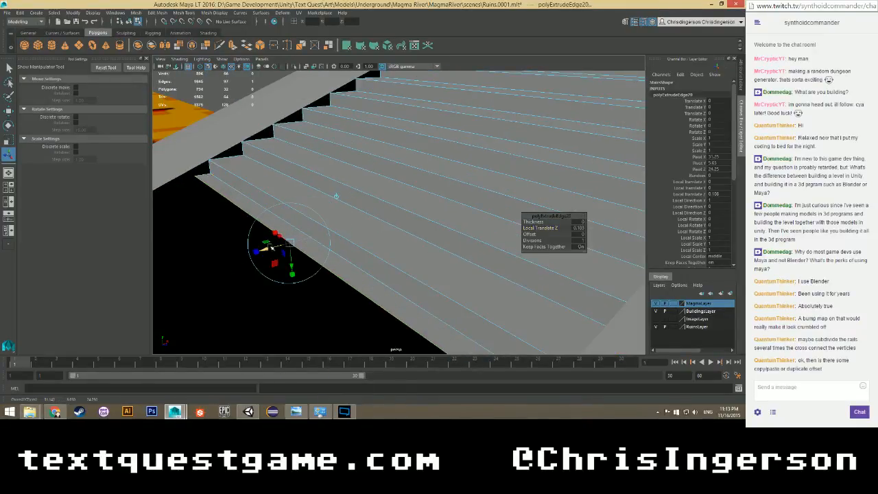
{"action": "left_click", "coordinate": [578, 228]}
{"action": "type", "text": "0.25"}
{"action": "key", "text": "Return"}
Extrude the lowest tread's front edge downward with a Local Translate Z of -0.1 to add the following riser.
{"action": "left_click_drag", "start_coordinate": [401, 260], "coordinate": [376, 275], "text": "alt"}
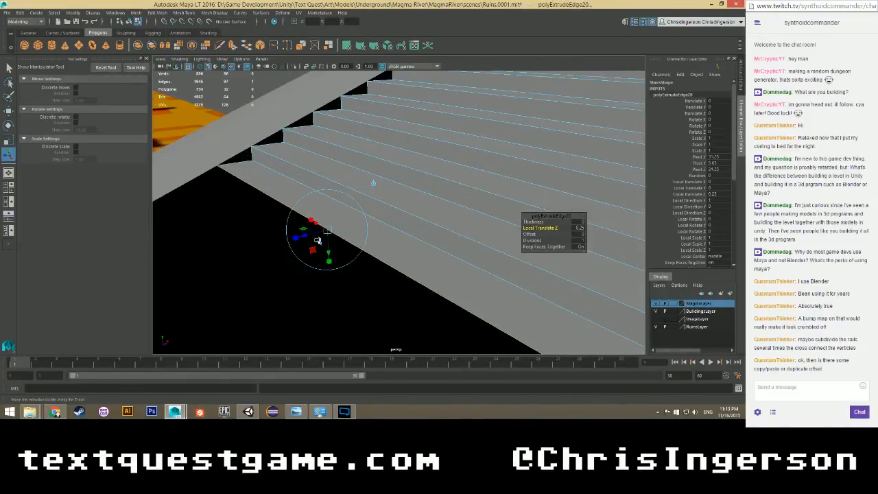
{"action": "right_click_drag", "start_coordinate": [382, 258], "coordinate": [382, 278], "text": "shift"}
{"action": "left_click_drag", "start_coordinate": [329, 206], "coordinate": [327, 222]}
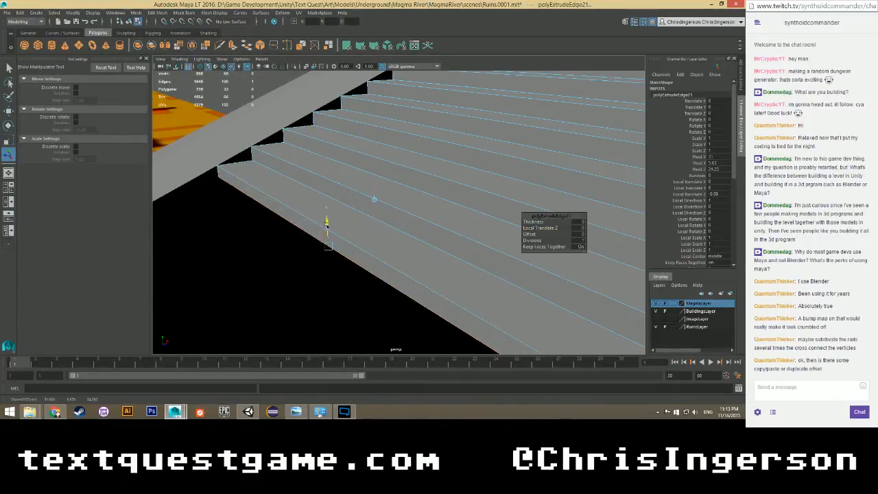
{"action": "left_click", "coordinate": [326, 222]}
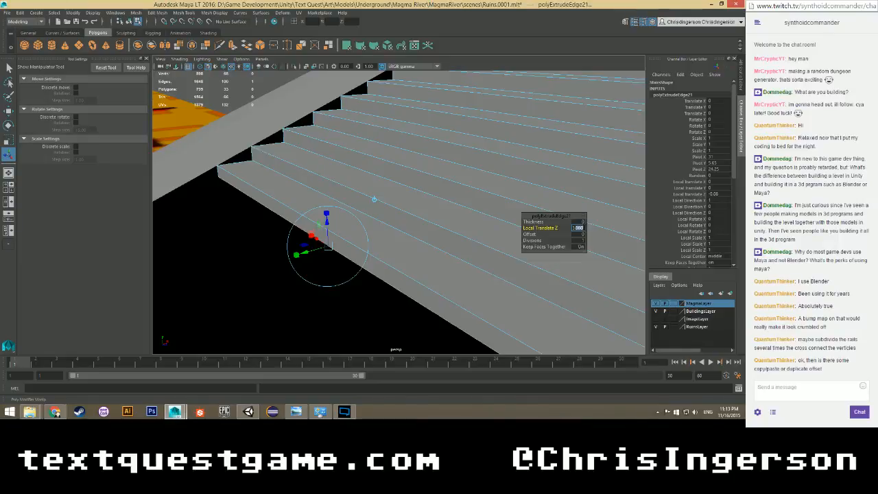
{"action": "middle_click_drag", "start_coordinate": [374, 199], "coordinate": [375, 203]}
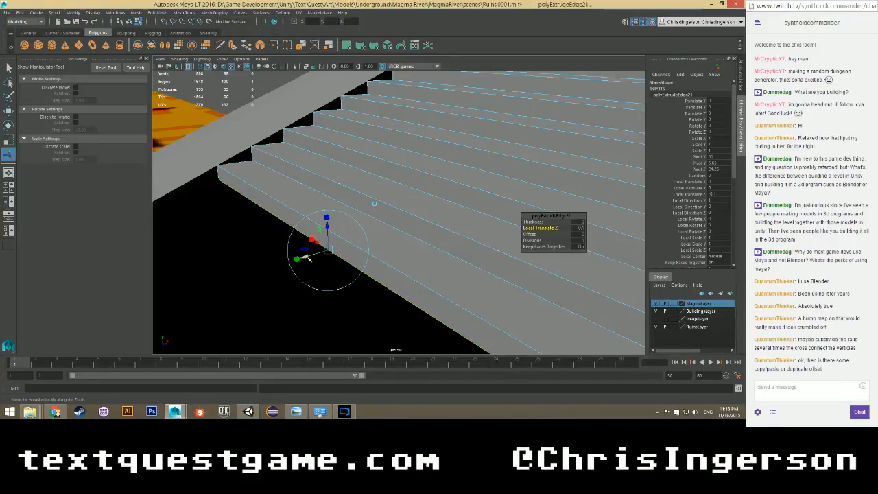
Extrude the newest riser's bottom edge outward with a Local Translate Z of 0.25 as the following tread.
{"action": "left_click_drag", "start_coordinate": [307, 258], "coordinate": [296, 259]}
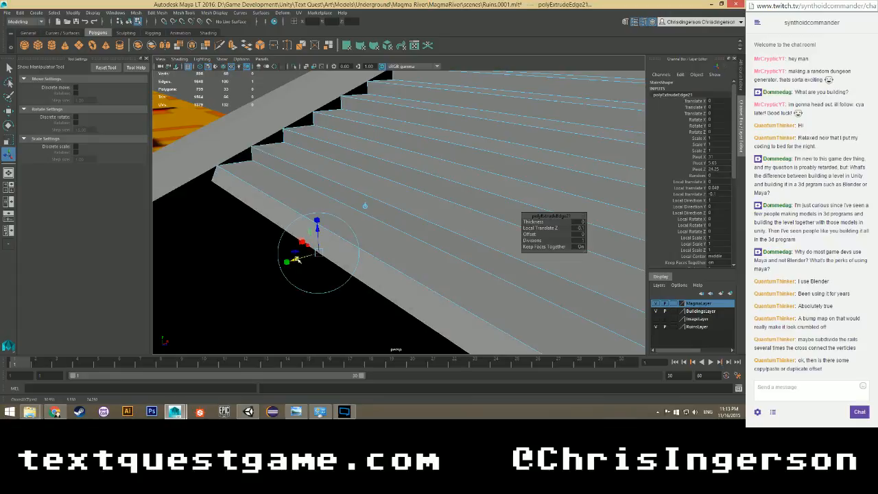
{"action": "right_click", "coordinate": [386, 275], "text": "shift"}
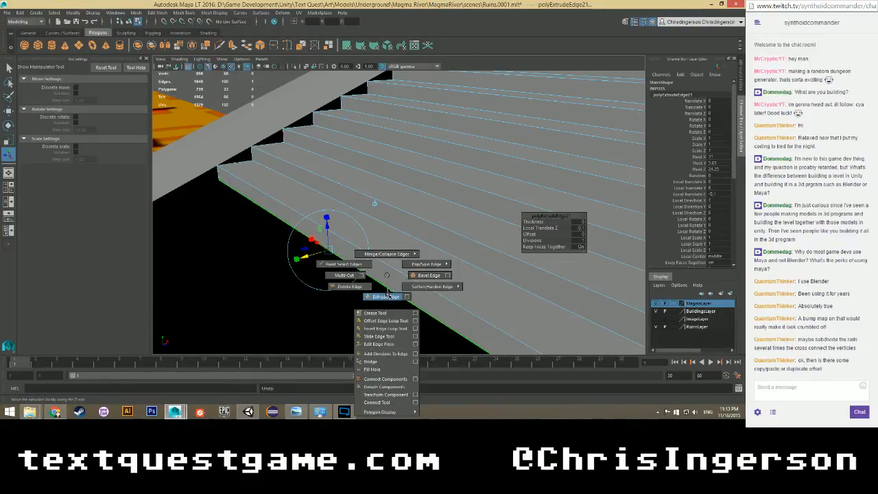
{"action": "left_click", "coordinate": [387, 297]}
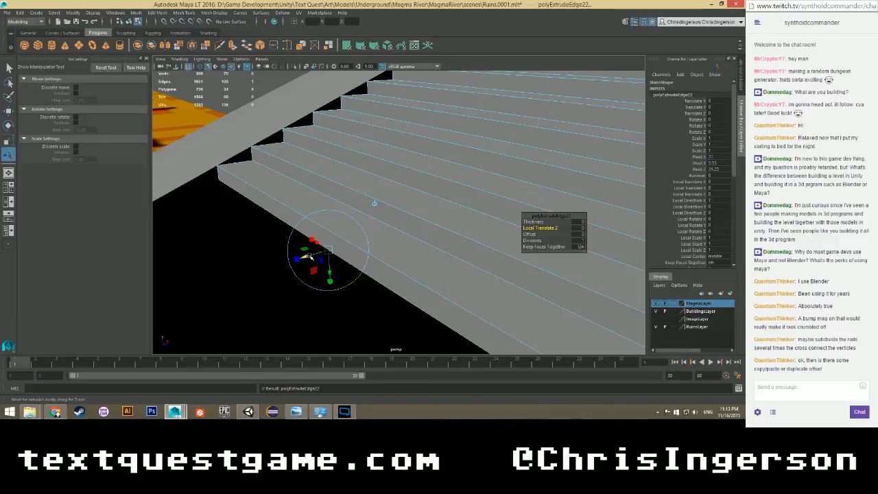
{"action": "left_click_drag", "start_coordinate": [309, 256], "coordinate": [292, 264]}
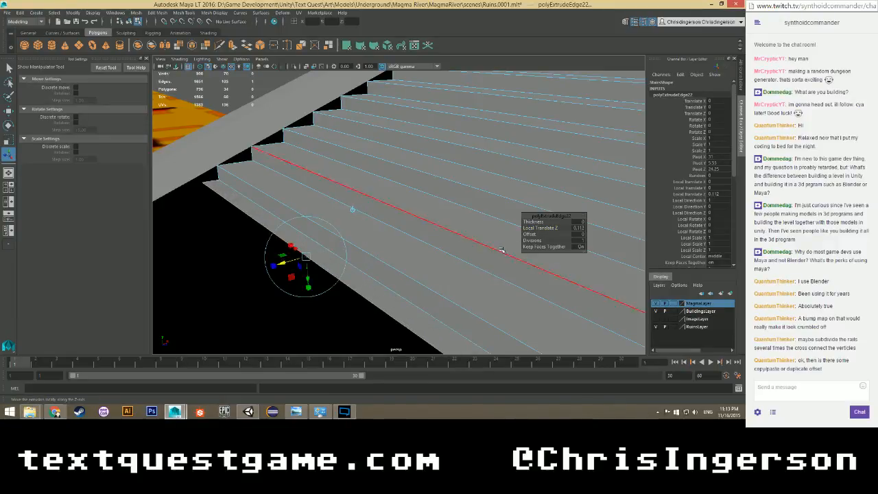
{"action": "left_click", "coordinate": [579, 228]}
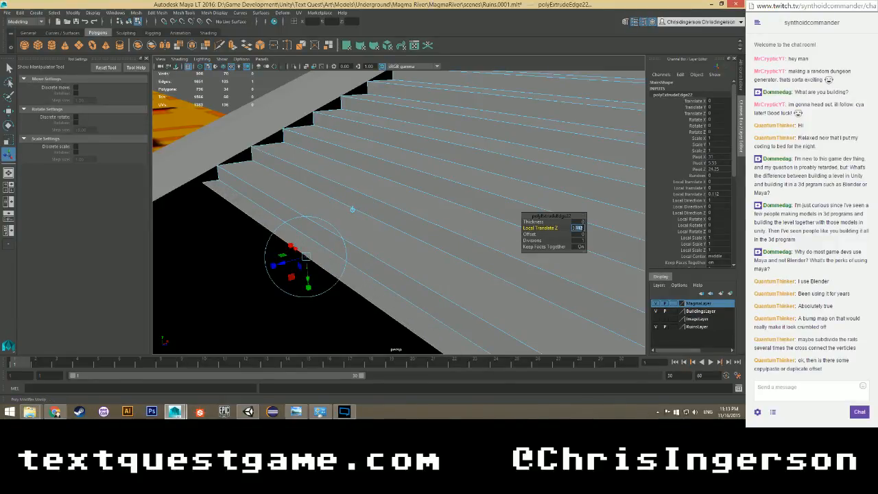
{"action": "type", "text": "0.25"}
{"action": "key", "text": "Return"}
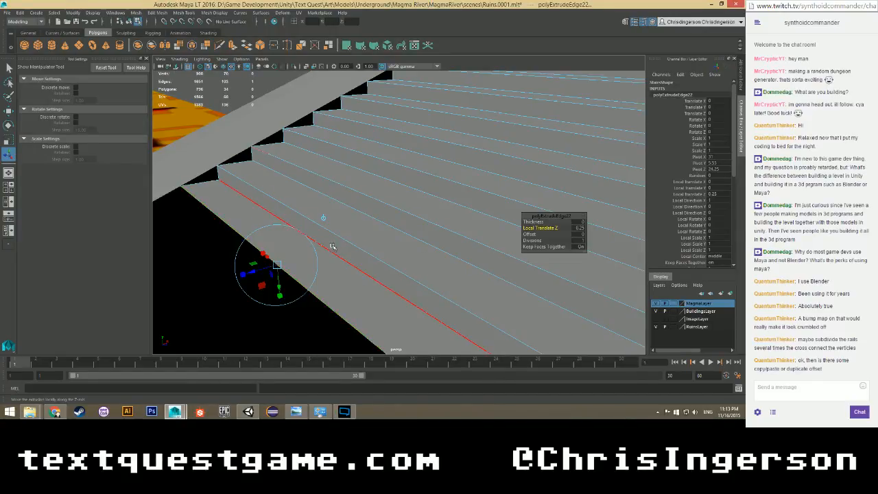
Select the outer edge of the lowest tread and extrude it downward with a Local Translate Z of -0.1 as a riser.
{"action": "scroll", "coordinate": [333, 246], "scroll_direction": "down", "scroll_amount": 5}
{"action": "scroll", "coordinate": [467, 154], "scroll_direction": "down", "scroll_amount": 4}
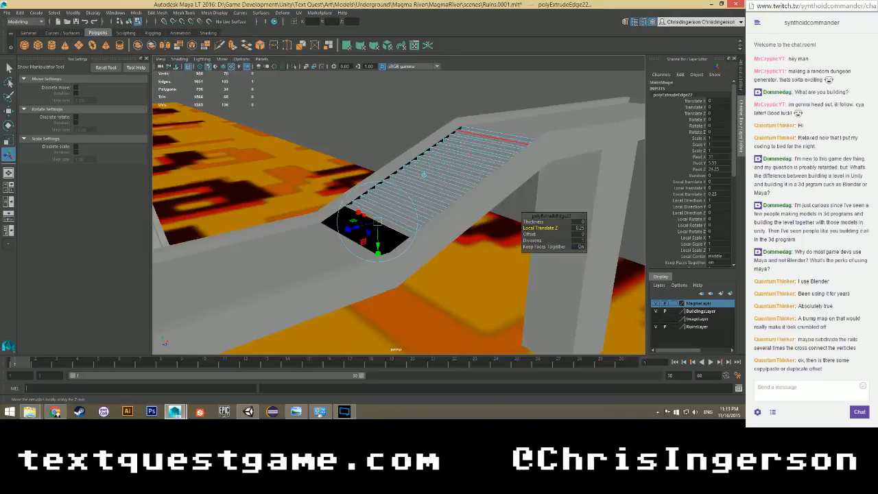
{"action": "scroll", "coordinate": [408, 229], "scroll_direction": "up", "scroll_amount": 6}
{"action": "left_click", "coordinate": [334, 255]}
{"action": "scroll", "coordinate": [328, 267], "scroll_direction": "up", "scroll_amount": 4}
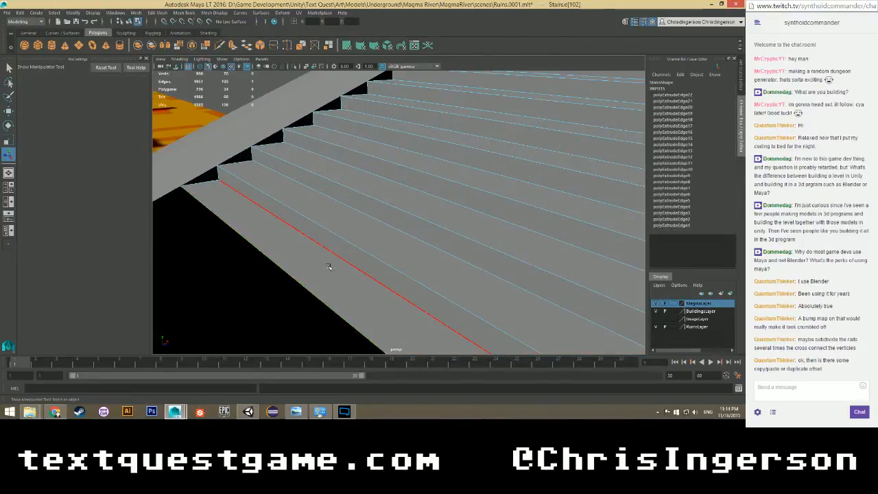
{"action": "scroll", "coordinate": [328, 266], "scroll_direction": "down", "scroll_amount": 2}
{"action": "right_click_drag", "start_coordinate": [332, 255], "coordinate": [332, 275], "text": "shift"}
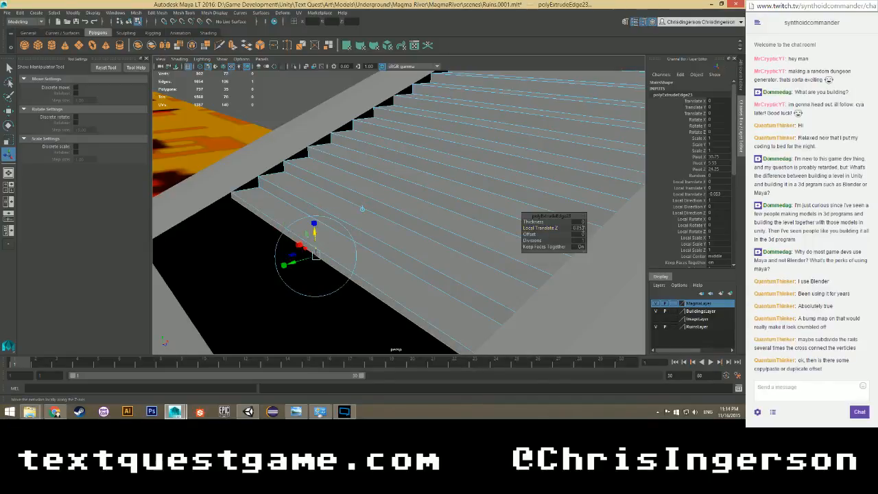
{"action": "left_click", "coordinate": [582, 228]}
{"action": "type", "text": "-0.1"}
{"action": "key", "text": "Return"}
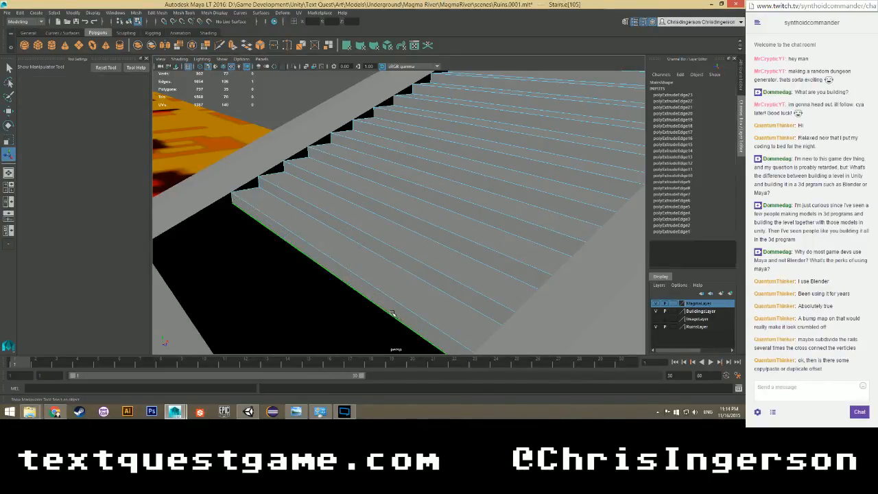
Extrude the lowest riser's bottom edge toward the foot of the stairs with a Local Translate Z of 0.25 as a tread.
{"action": "right_click_drag", "start_coordinate": [372, 321], "coordinate": [373, 343], "text": "shift"}
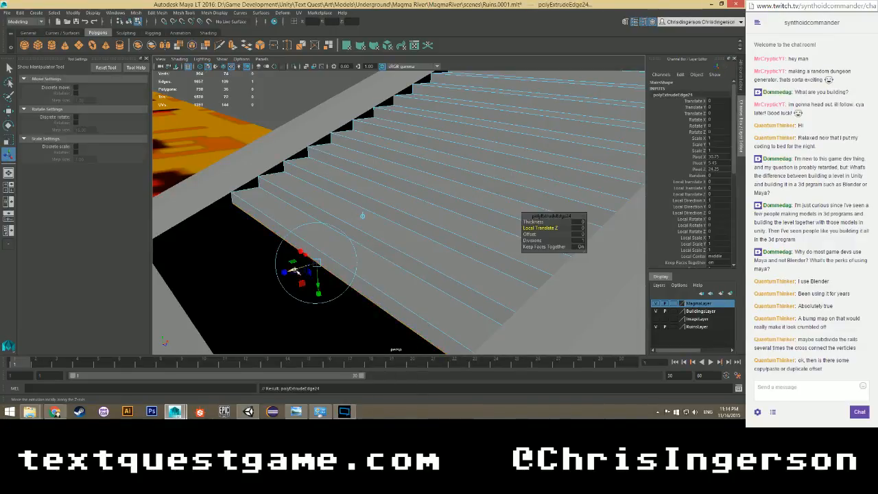
{"action": "left_click_drag", "start_coordinate": [297, 272], "coordinate": [287, 274]}
{"action": "left_click", "coordinate": [581, 228]}
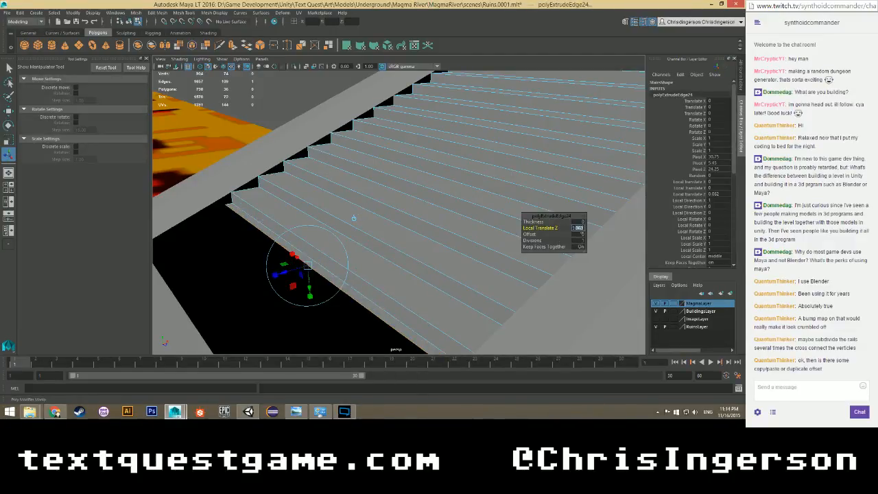
{"action": "key", "text": "Return"}
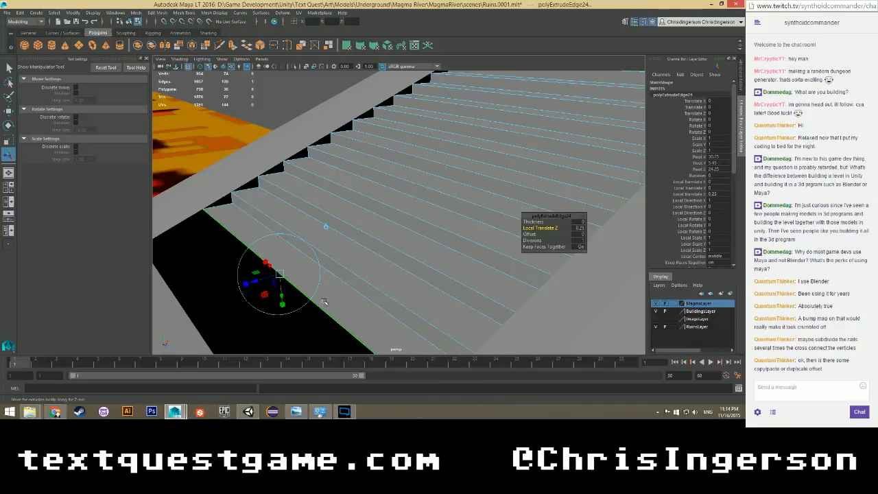
Select the newest tread's front edge and extrude it downward with a Local Translate Z of -0.1 as the following riser.
{"action": "middle_click_drag", "start_coordinate": [340, 297], "coordinate": [362, 258], "text": "alt"}
{"action": "left_click", "coordinate": [362, 259]}
{"action": "right_click_drag", "start_coordinate": [362, 258], "coordinate": [358, 278], "text": "shift"}
{"action": "left_click_drag", "start_coordinate": [300, 201], "coordinate": [301, 212]}
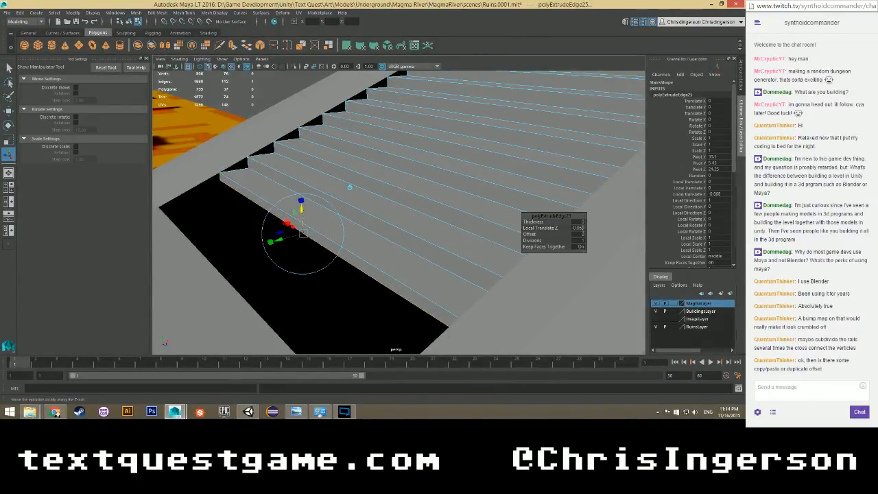
{"action": "left_click", "coordinate": [578, 228]}
{"action": "type", "text": "-0.1"}
{"action": "key", "text": "Return"}
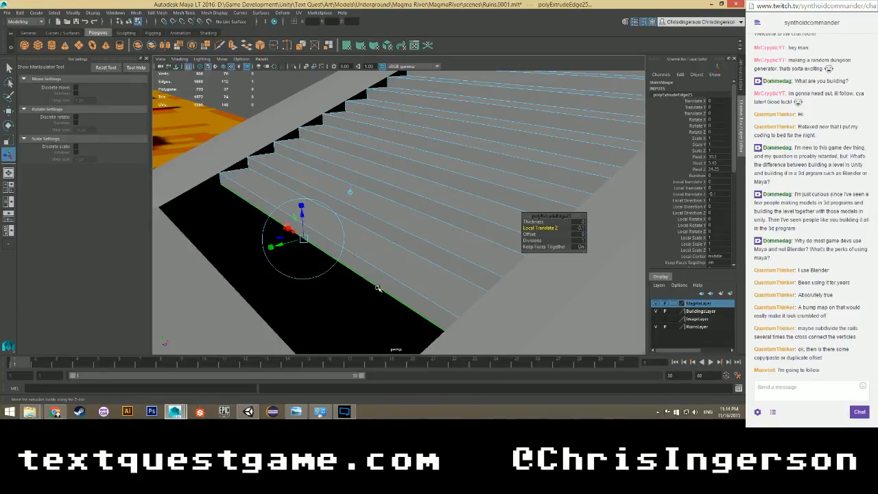
{"action": "left_click", "coordinate": [377, 284]}
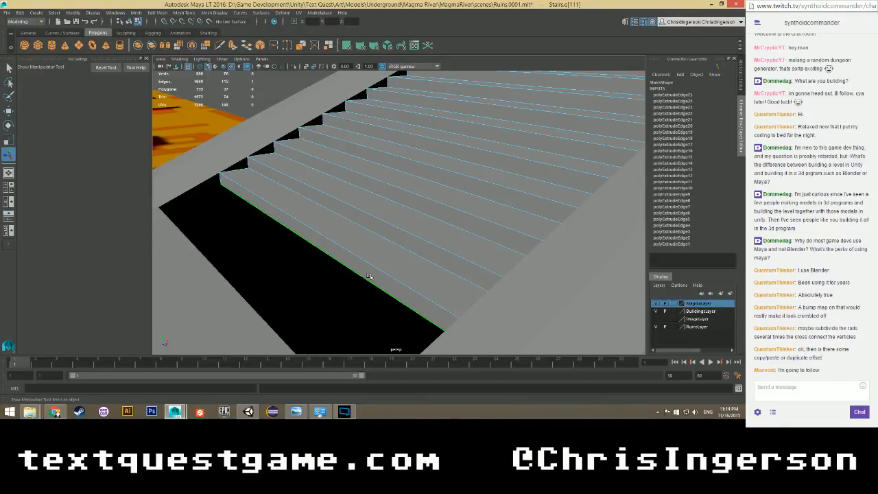
{"action": "scroll", "coordinate": [351, 277], "scroll_direction": "up", "scroll_amount": 3}
{"action": "scroll", "coordinate": [327, 277], "scroll_direction": "down", "scroll_amount": 3}
{"action": "scroll", "coordinate": [326, 278], "scroll_direction": "up", "scroll_amount": 2}
{"action": "key", "text": "w"}
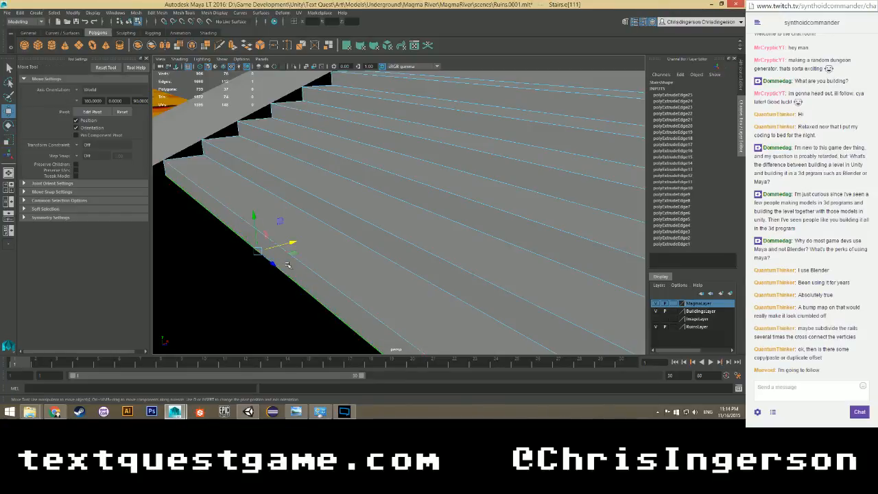
{"action": "left_click_drag", "start_coordinate": [284, 245], "coordinate": [336, 270]}
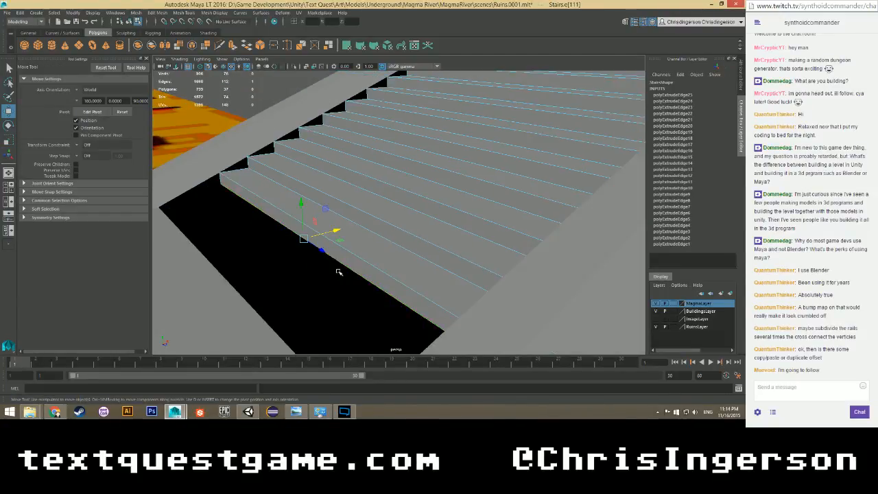
Extrude the selected bottom edge of the lowest riser outward with a Local Translate Z of 0.25 as a tread.
{"action": "right_click", "coordinate": [343, 261], "text": "shift"}
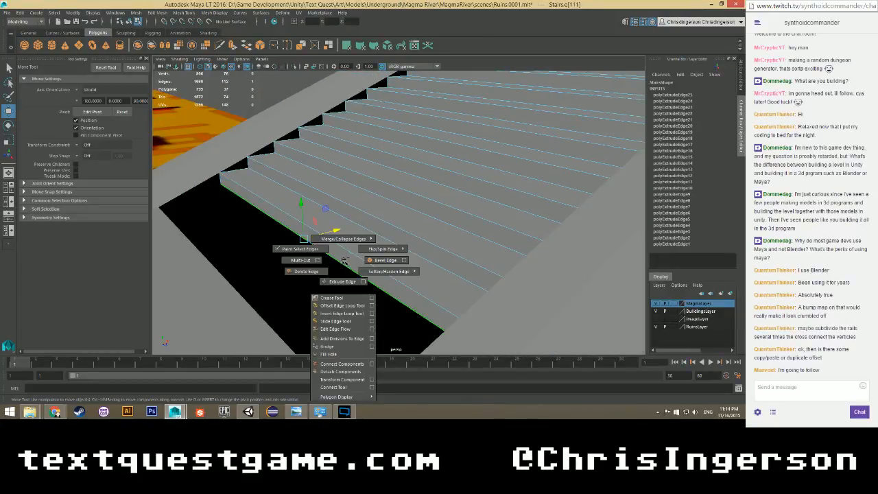
{"action": "left_click", "coordinate": [343, 281]}
{"action": "left_click_drag", "start_coordinate": [287, 245], "coordinate": [263, 251]}
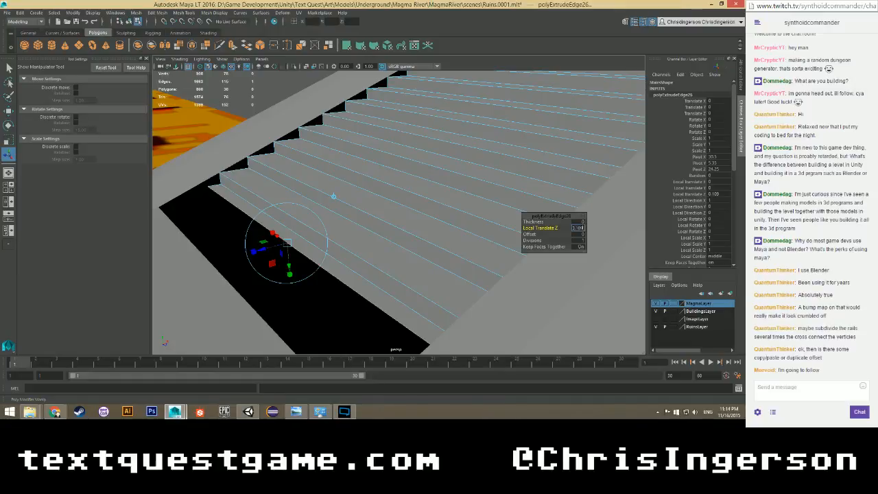
{"action": "type", "text": "0.25"}
{"action": "key", "text": "Return"}
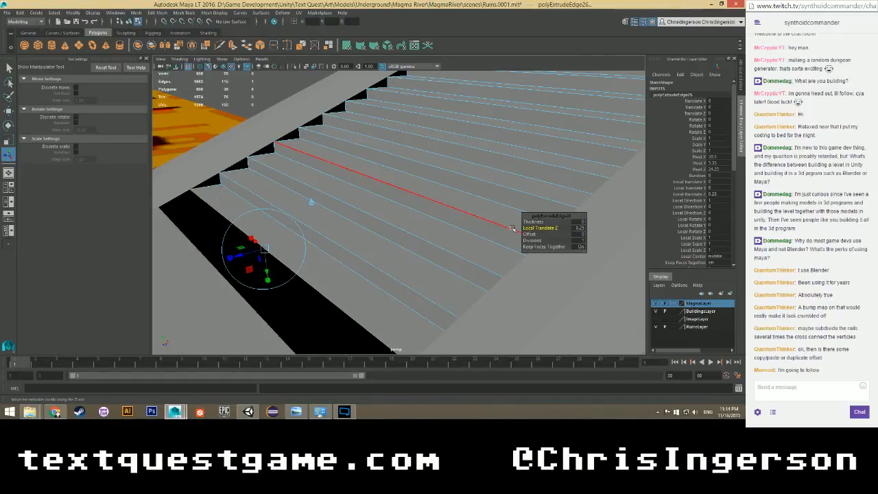
Extrude the front edge of the lowest tread downward with a Local Translate Z of -0.1 as a riser.
{"action": "right_click_drag", "start_coordinate": [329, 297], "coordinate": [315, 329], "text": "shift"}
{"action": "left_click_drag", "start_coordinate": [265, 235], "coordinate": [263, 240]}
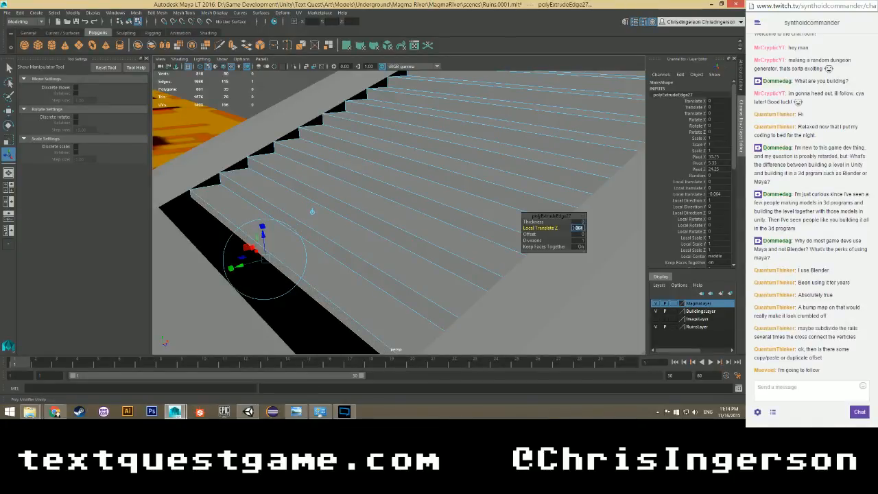
{"action": "left_click_drag", "start_coordinate": [312, 211], "coordinate": [339, 215], "text": "alt"}
Extrude the last riser's bottom edge outward with a Local Translate Z of 0.25 as a tread at the foot of the stairs.
{"action": "right_click_drag", "start_coordinate": [346, 274], "coordinate": [365, 302], "text": "shift"}
{"action": "left_click_drag", "start_coordinate": [282, 273], "coordinate": [232, 282]}
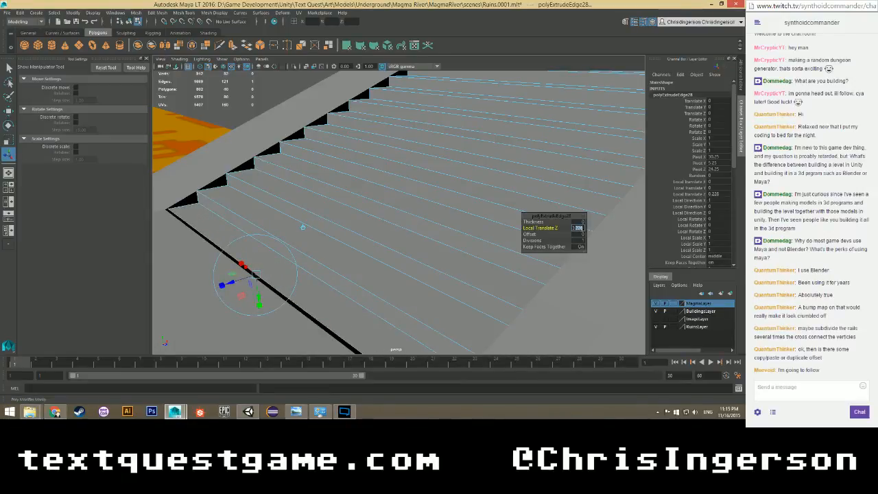
{"action": "left_click_drag", "start_coordinate": [302, 226], "coordinate": [358, 226], "text": "alt"}
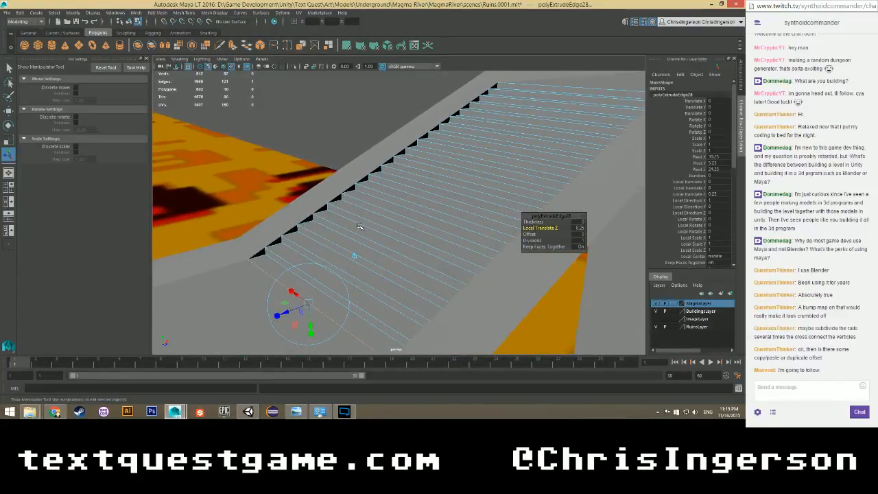
Deselect the extruded stair edge and save the Ruins scene.
{"action": "left_click", "coordinate": [325, 140]}
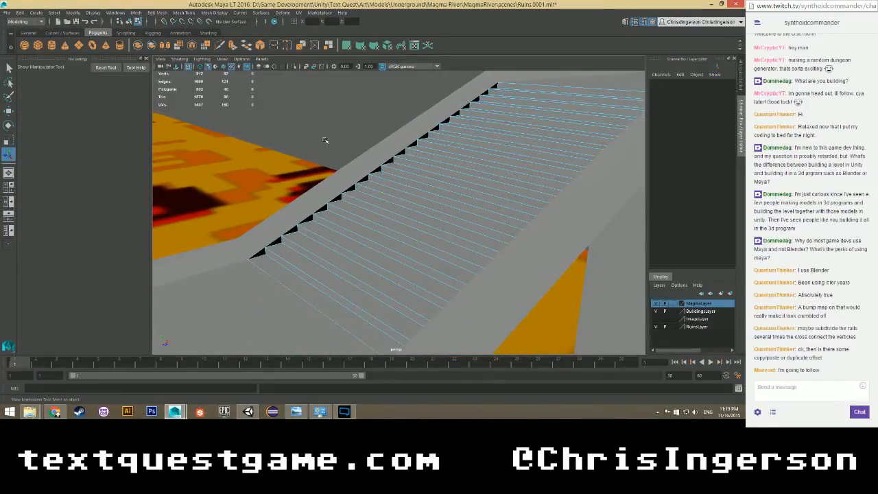
{"action": "key", "text": "ctrl+s"}
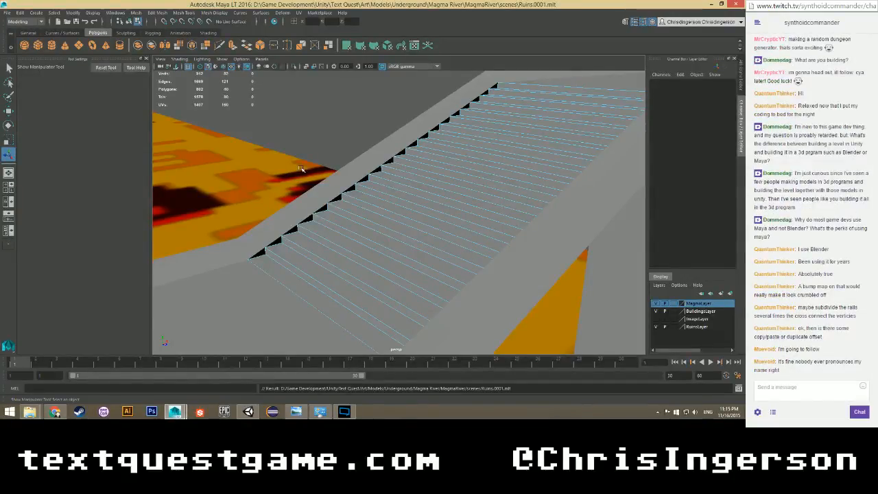
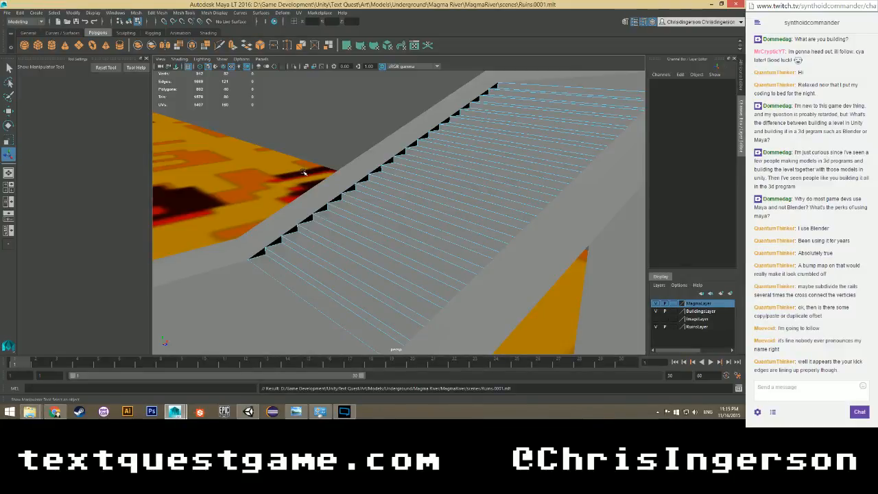
Examine the finished flight of stairs from both sides, checking how the step ends meet the railings from top to foot.
{"action": "scroll", "coordinate": [363, 190], "scroll_direction": "up", "scroll_amount": 5}
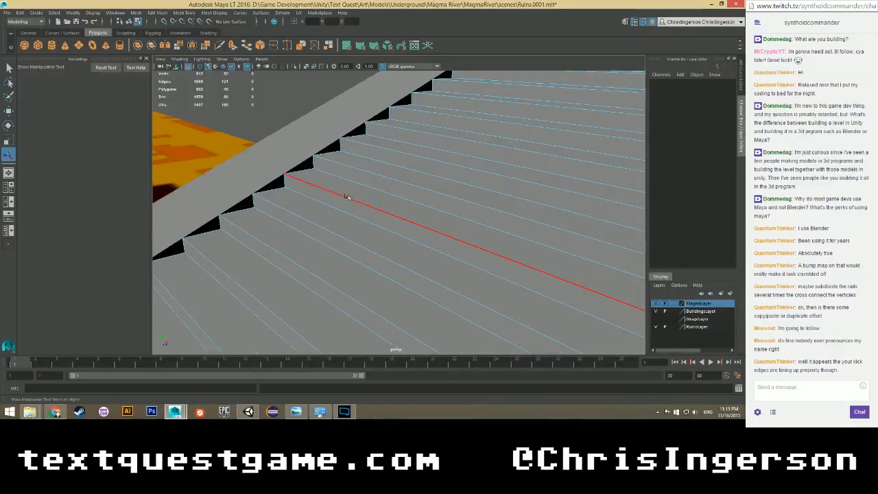
{"action": "middle_click_drag", "start_coordinate": [368, 180], "coordinate": [233, 271], "text": "alt"}
{"action": "middle_click_drag", "start_coordinate": [415, 194], "coordinate": [319, 236], "text": "alt"}
{"action": "scroll", "coordinate": [318, 236], "scroll_direction": "down", "scroll_amount": 4}
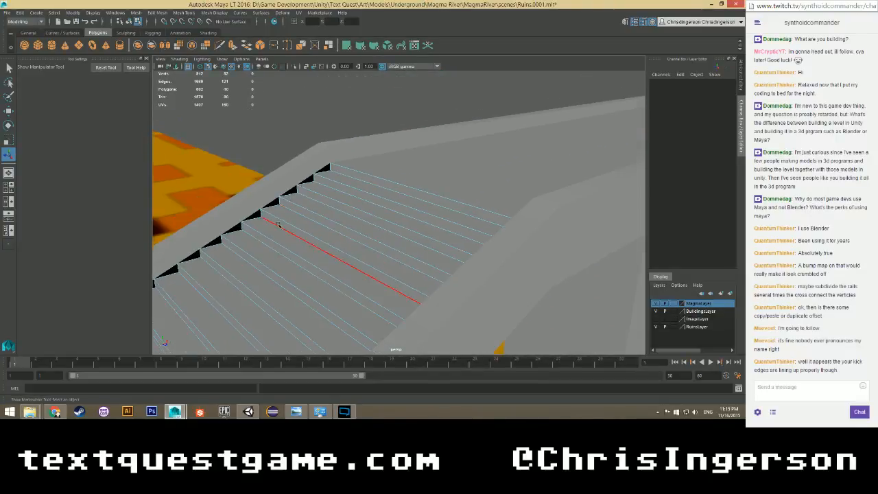
{"action": "left_click_drag", "start_coordinate": [319, 236], "coordinate": [286, 211], "text": "alt"}
{"action": "left_click", "coordinate": [283, 182]}
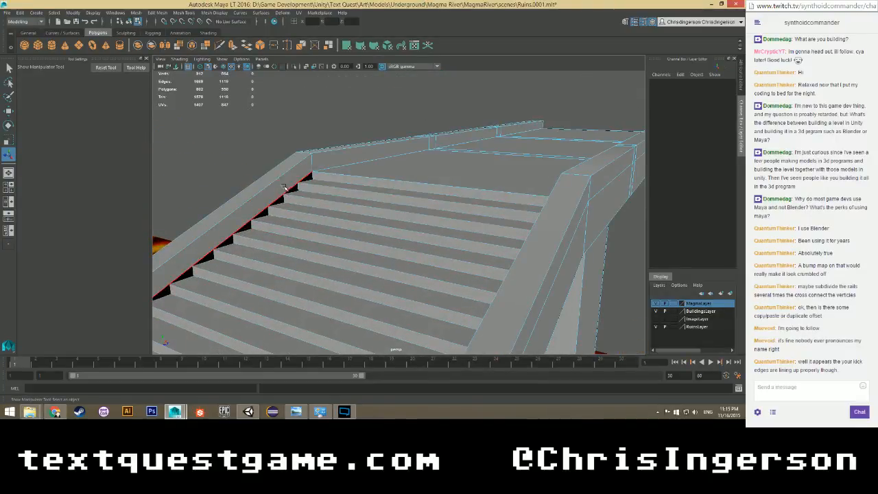
{"action": "left_click", "coordinate": [289, 186]}
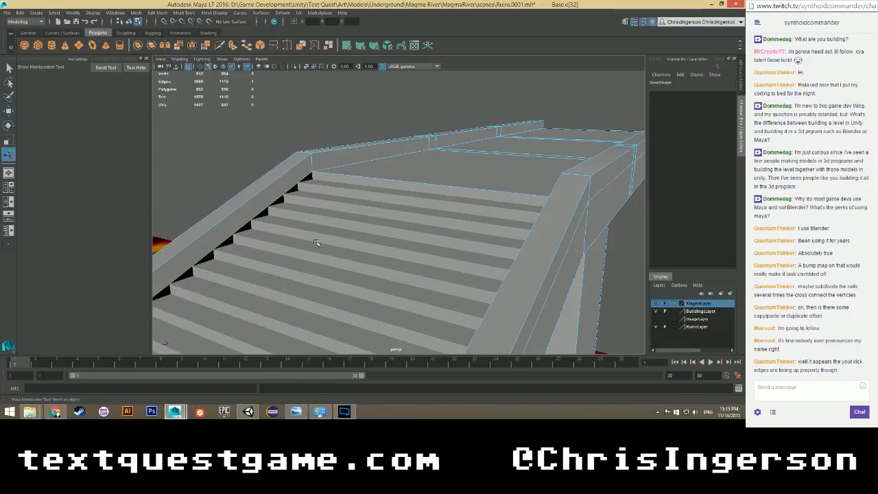
{"action": "scroll", "coordinate": [317, 243], "scroll_direction": "down", "scroll_amount": 3}
{"action": "left_click_drag", "start_coordinate": [317, 243], "coordinate": [406, 255], "text": "alt"}
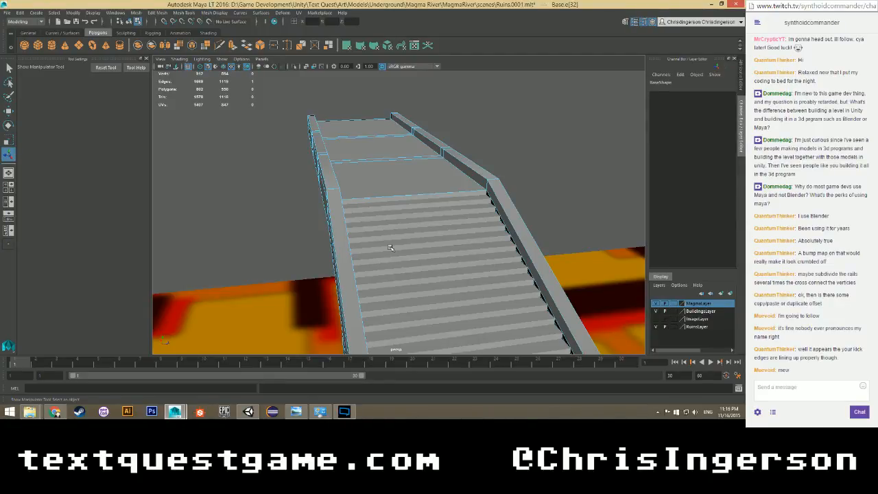
{"action": "scroll", "coordinate": [410, 251], "scroll_direction": "down", "scroll_amount": 3}
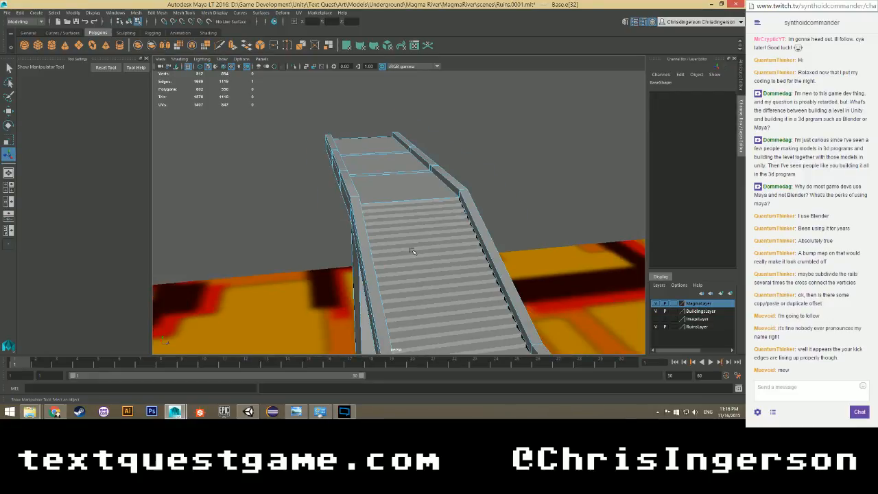
{"action": "middle_click_drag", "start_coordinate": [411, 250], "coordinate": [399, 234], "text": "alt"}
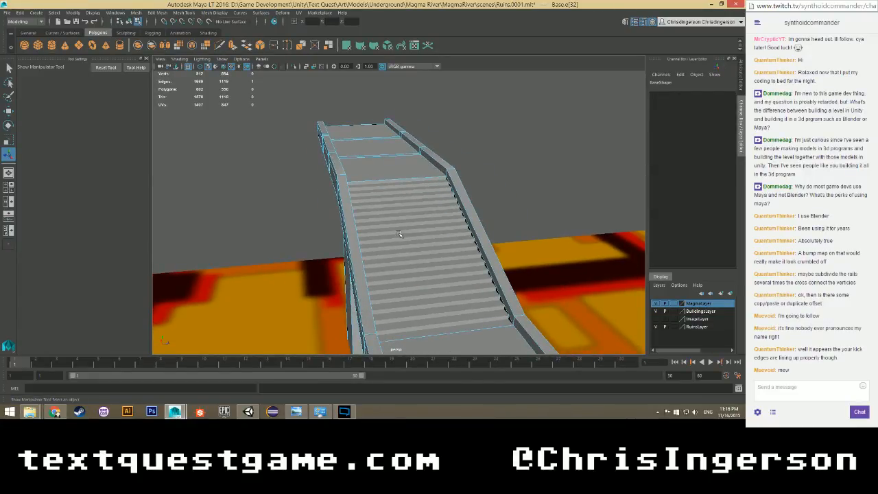
{"action": "scroll", "coordinate": [399, 234], "scroll_direction": "up", "scroll_amount": 3}
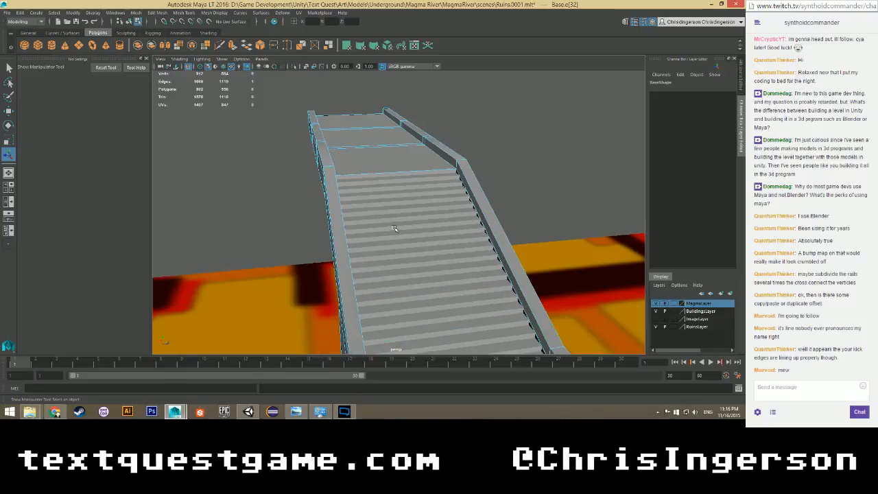
{"action": "left_click_drag", "start_coordinate": [411, 225], "coordinate": [373, 141], "text": "alt"}
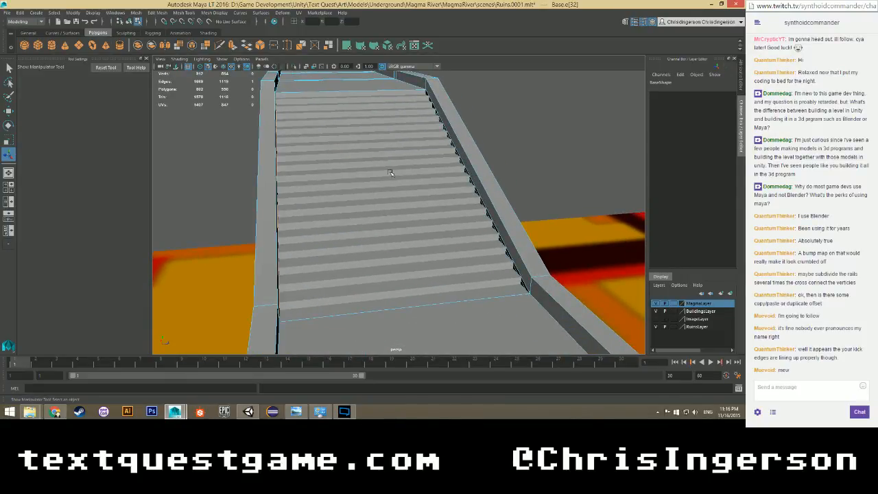
{"action": "left_click_drag", "start_coordinate": [390, 173], "coordinate": [365, 175], "text": "alt"}
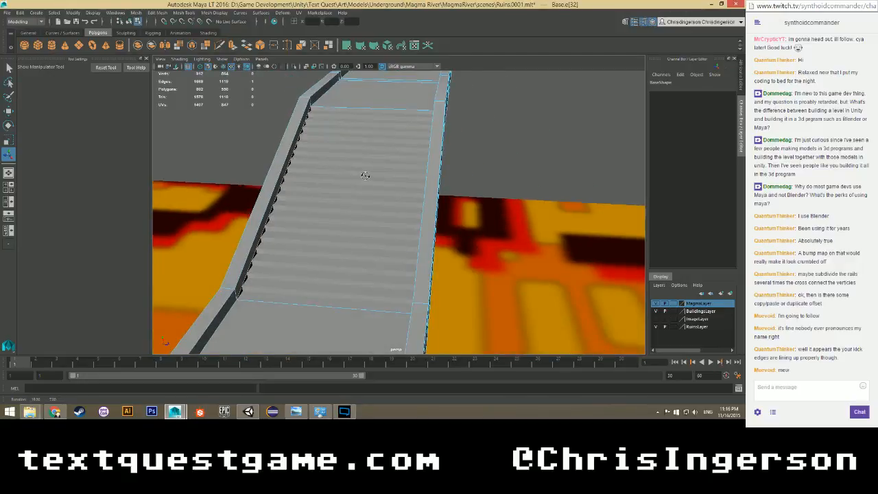
Clear the selection on the ruins base mesh and save the scene again.
{"action": "left_click", "coordinate": [526, 156]}
{"action": "key", "text": "ctrl+s"}
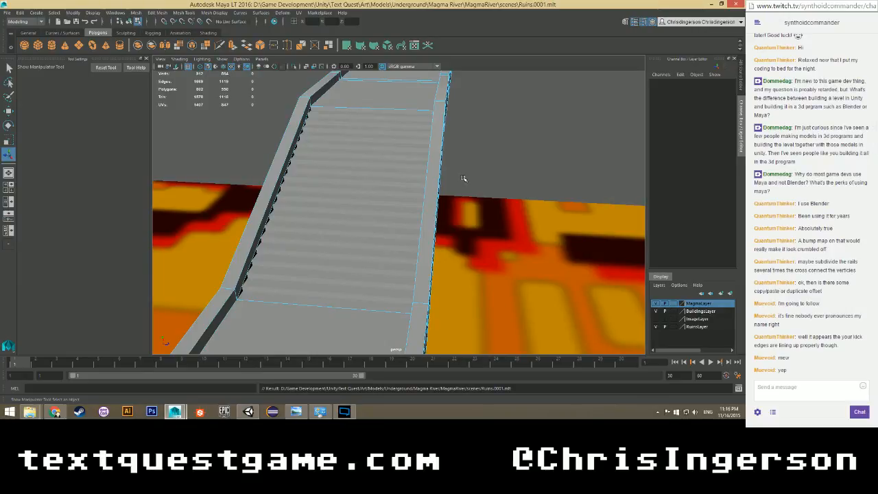
{"action": "left_click_drag", "start_coordinate": [463, 178], "coordinate": [390, 150], "text": "alt"}
{"action": "key", "text": "ctrl+s"}
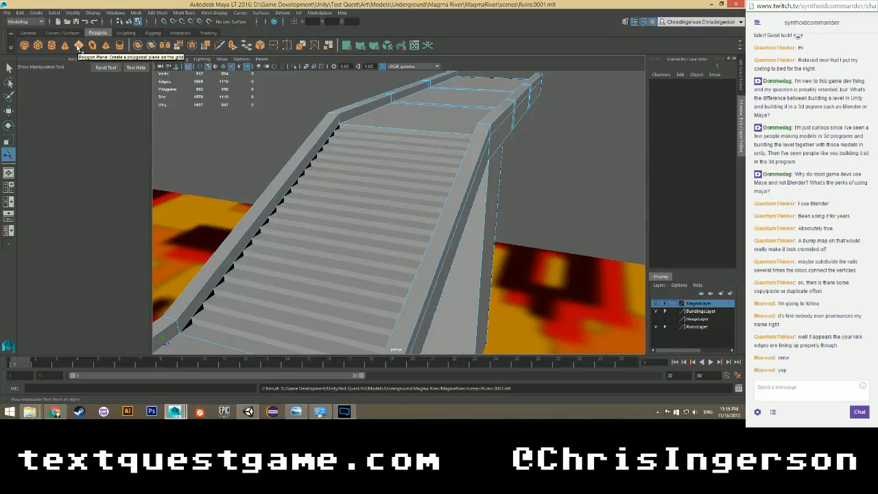
Create a polygon plane and place it in line with the staircase at Translate Z 24.
{"action": "left_click", "coordinate": [79, 46]}
{"action": "scroll", "coordinate": [267, 229], "scroll_direction": "down", "scroll_amount": 5}
{"action": "left_click_drag", "start_coordinate": [384, 226], "coordinate": [403, 248], "text": "alt"}
{"action": "key", "text": "w"}
{"action": "scroll", "coordinate": [391, 201], "scroll_direction": "up", "scroll_amount": 5}
{"action": "left_click_drag", "start_coordinate": [357, 255], "coordinate": [423, 274], "text": "alt"}
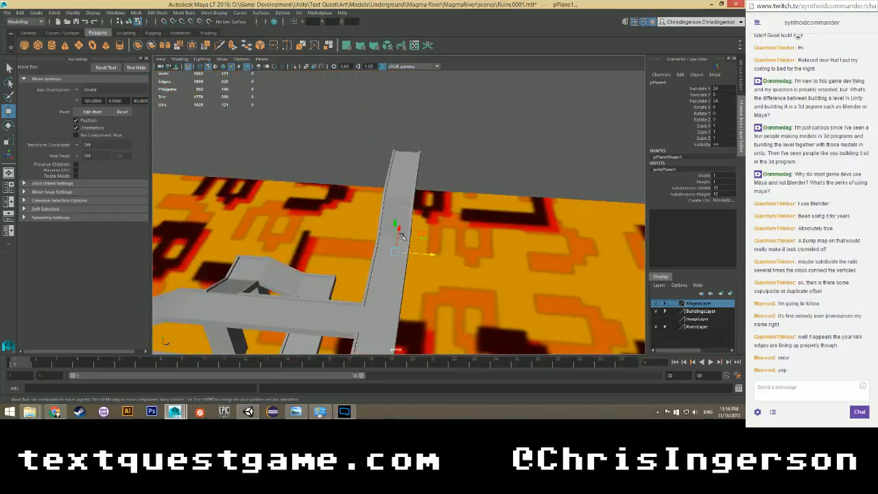
Raise the new plane with grid snapping to Translate Y 7 on the stairs and save the scene.
{"action": "key", "text": "x"}
{"action": "left_click_drag", "start_coordinate": [396, 225], "coordinate": [393, 204]}
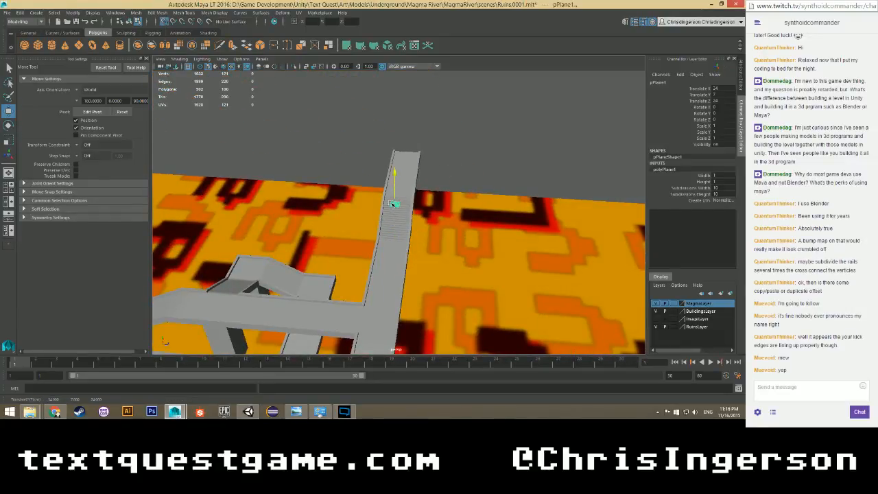
{"action": "scroll", "coordinate": [389, 219], "scroll_direction": "up", "scroll_amount": 3}
{"action": "scroll", "coordinate": [387, 219], "scroll_direction": "up", "scroll_amount": 3}
{"action": "key", "text": "f"}
{"action": "scroll", "coordinate": [364, 235], "scroll_direction": "down", "scroll_amount": 4}
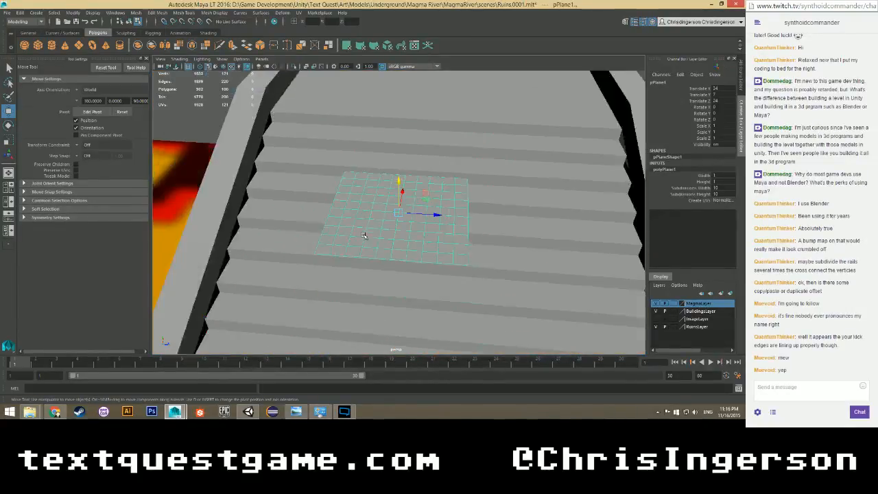
{"action": "scroll", "coordinate": [365, 235], "scroll_direction": "down", "scroll_amount": 4}
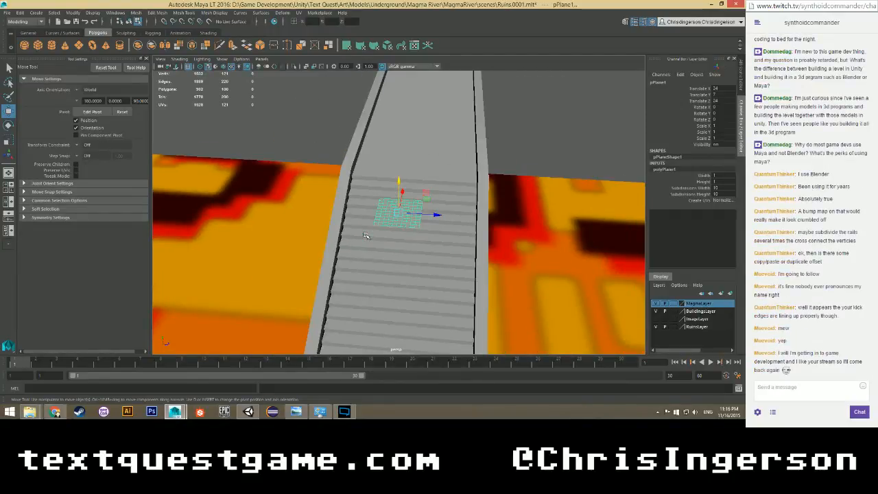
{"action": "key", "text": "ctrl+s"}
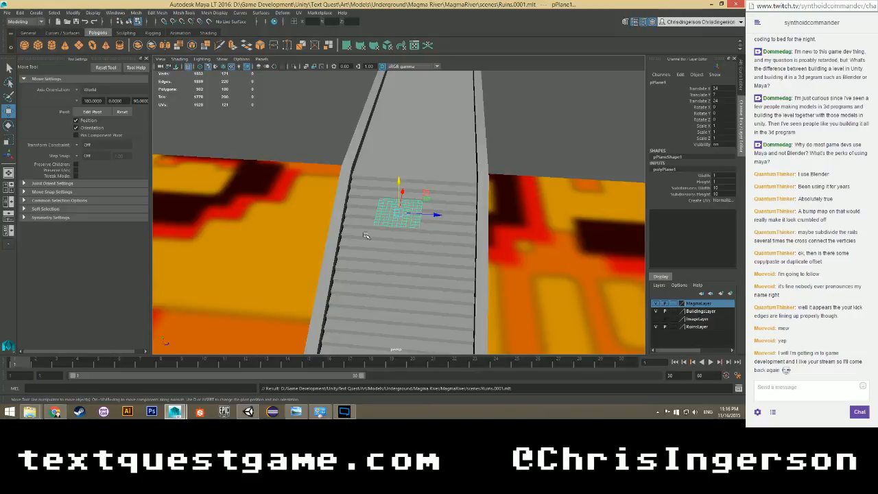
Set the plane's Translate Z to 24.25 and its width and height subdivisions to 1.
{"action": "left_click_drag", "start_coordinate": [434, 216], "coordinate": [443, 215]}
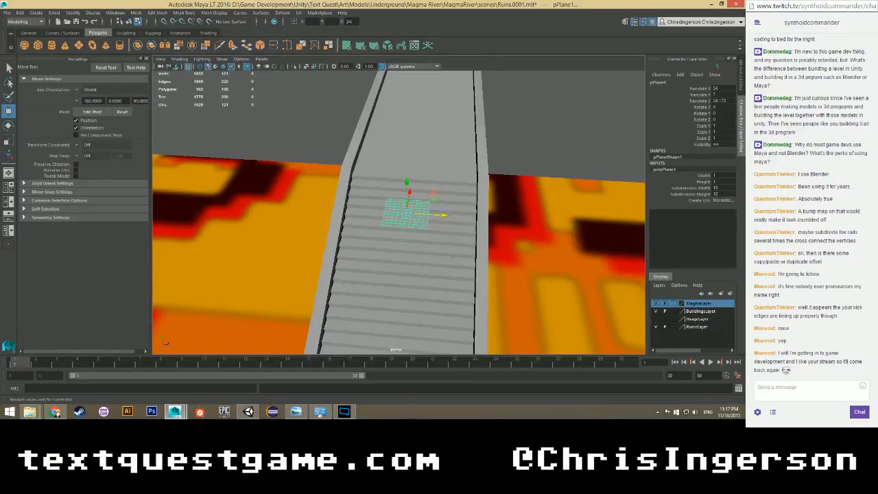
{"action": "key", "text": "Return"}
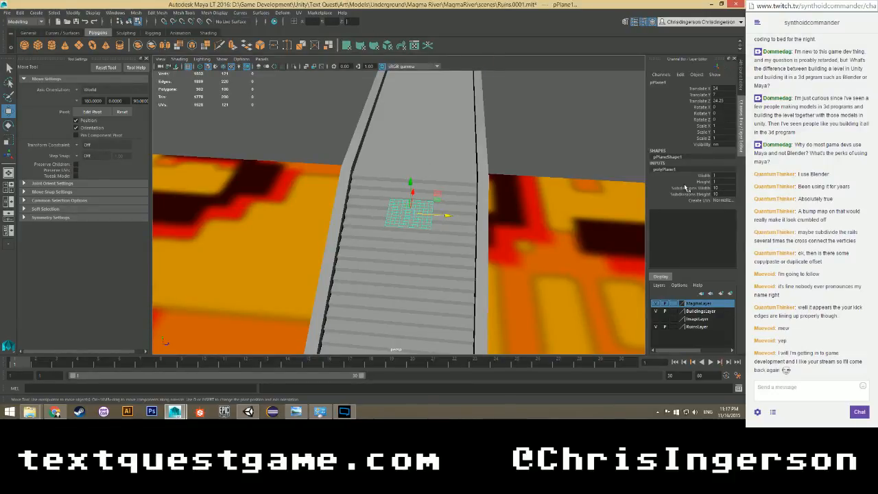
{"action": "double_click", "coordinate": [718, 188]}
{"action": "type", "text": "1"}
{"action": "key", "text": "Return"}
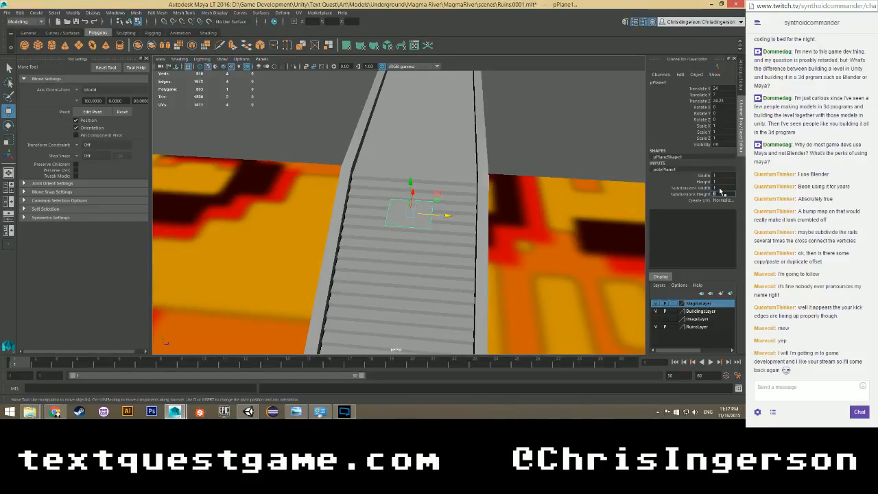
Move the plane with grid snapping along the stairs to Translate X 32 and down to Translate Y 6.
{"action": "left_click_drag", "start_coordinate": [384, 212], "coordinate": [344, 286], "text": "alt"}
{"action": "key", "text": "x"}
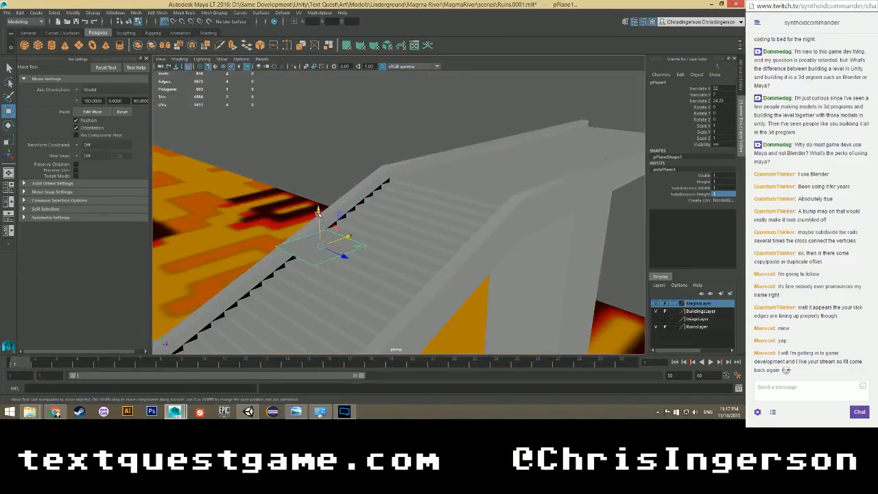
{"action": "left_click_drag", "start_coordinate": [320, 214], "coordinate": [323, 317]}
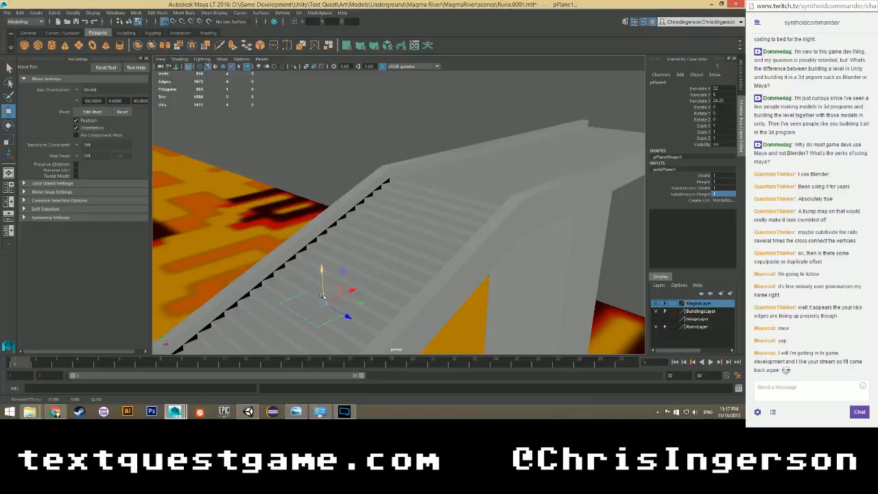
Select the plane's Rotate Z value, switch to Chrome and search Google for "calculator".
{"action": "left_click", "coordinate": [720, 119]}
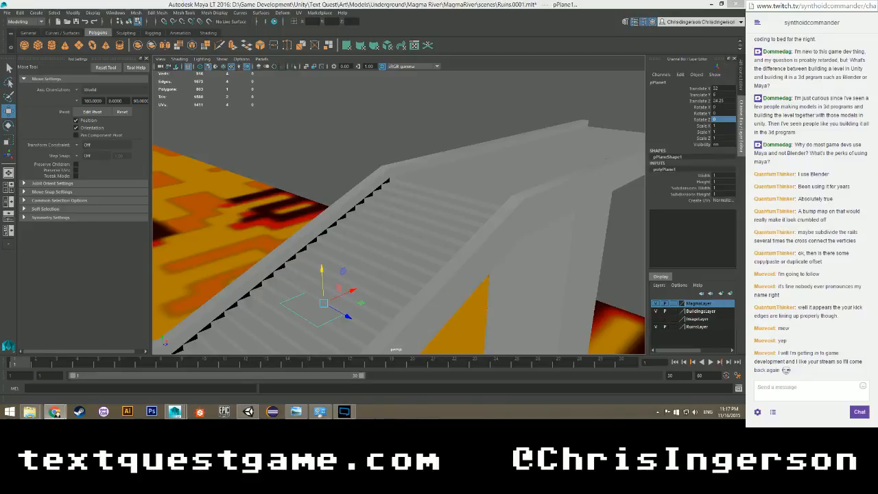
{"action": "left_click", "coordinate": [54, 412]}
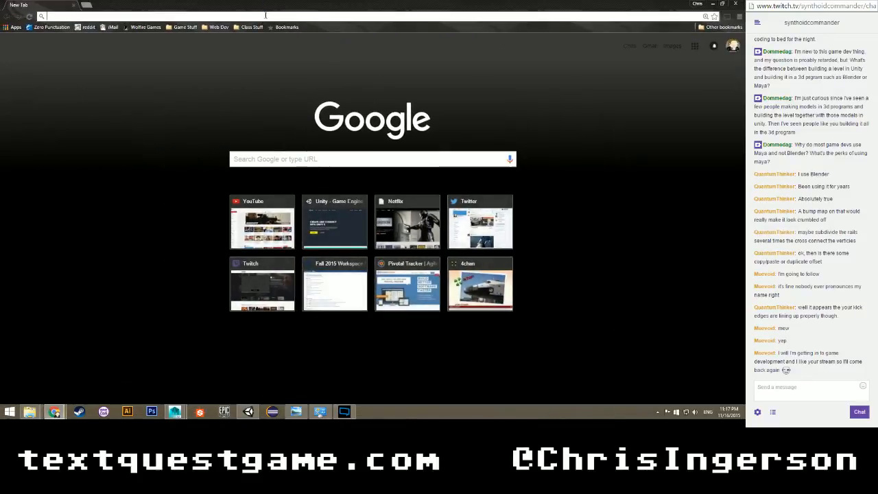
{"action": "type", "text": "calcu"}
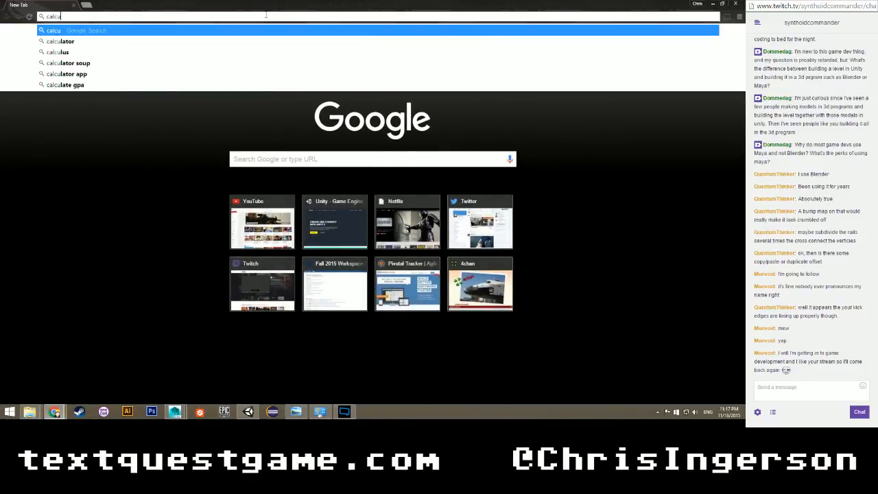
{"action": "type", "text": "lator"}
{"action": "key", "text": "Return"}
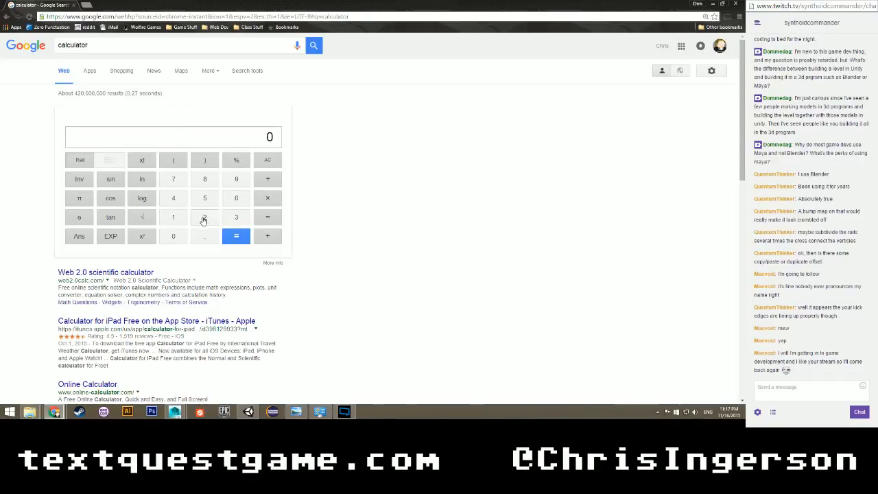
Calculate the stair slope ratio by dividing .1 by .25.
{"action": "left_click", "coordinate": [195, 234]}
{"action": "left_click", "coordinate": [184, 223]}
{"action": "left_click", "coordinate": [268, 179]}
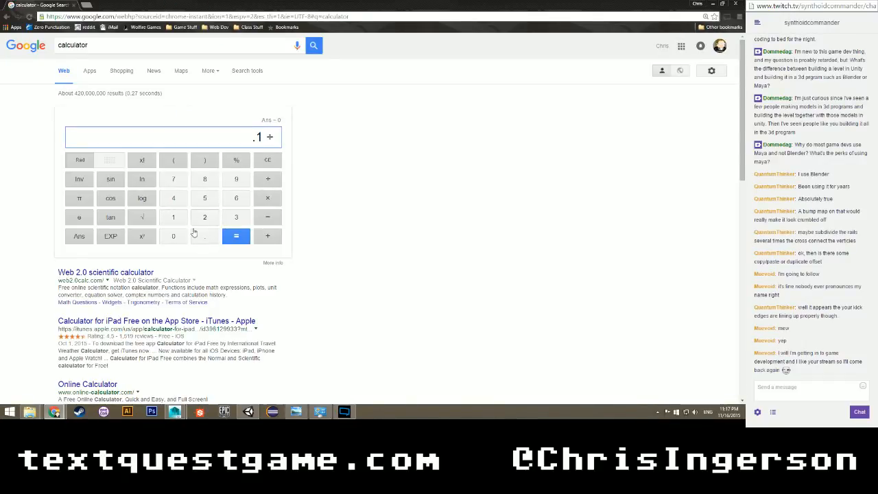
{"action": "left_click", "coordinate": [205, 231]}
{"action": "left_click", "coordinate": [205, 220]}
{"action": "left_click", "coordinate": [205, 198]}
{"action": "left_click", "coordinate": [233, 237]}
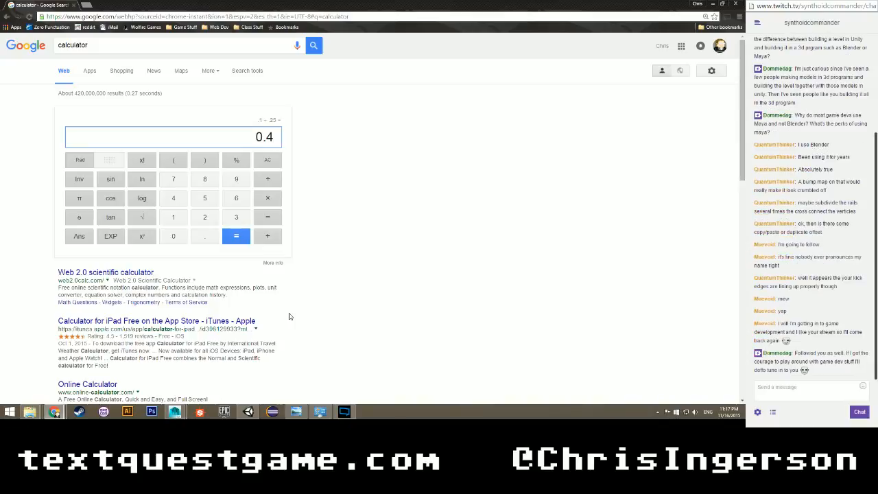
Multiply the calculated slope ratio by 180.
{"action": "left_click", "coordinate": [269, 199]}
{"action": "left_click", "coordinate": [172, 219]}
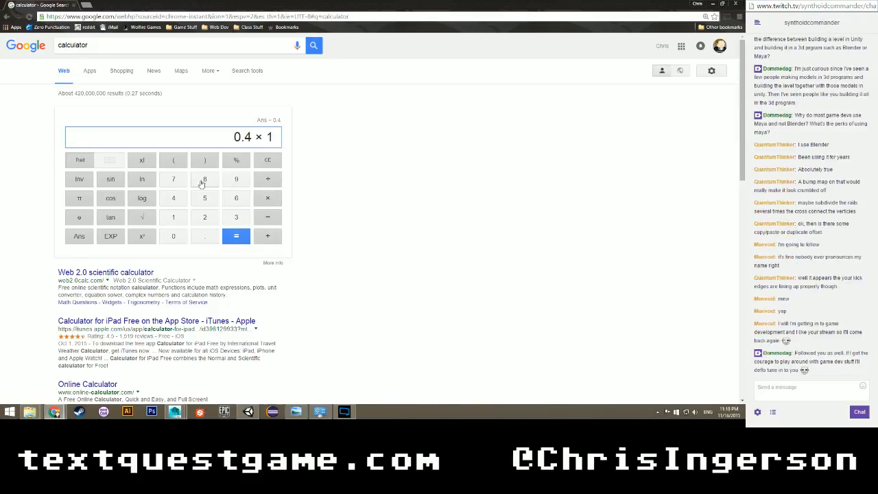
{"action": "left_click", "coordinate": [204, 180]}
{"action": "left_click", "coordinate": [173, 237]}
{"action": "left_click", "coordinate": [240, 236]}
Switch back to Maya and set the plane's Rotate Z to 72.
{"action": "left_click", "coordinate": [175, 412]}
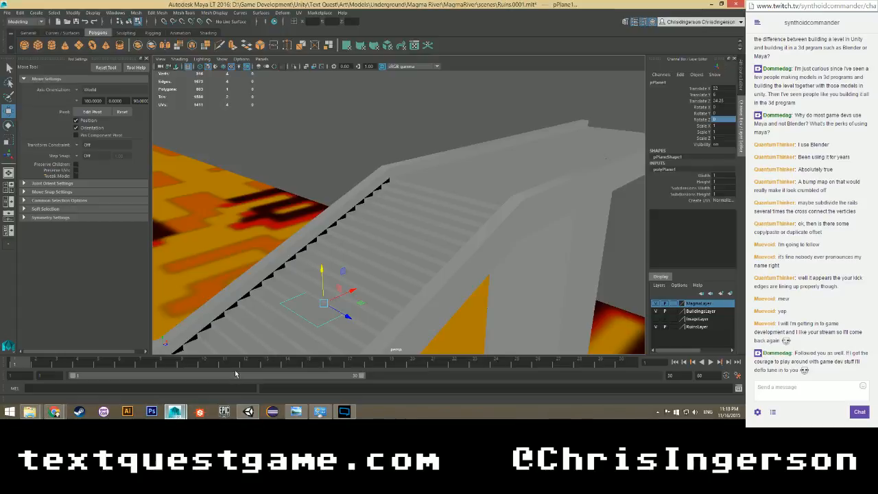
{"action": "left_click", "coordinate": [725, 120]}
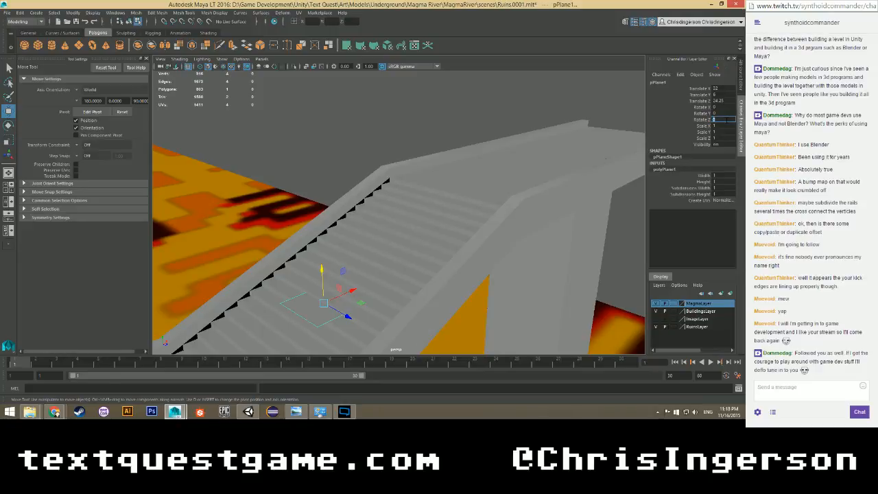
{"action": "type", "text": "72"}
{"action": "key", "text": "Return"}
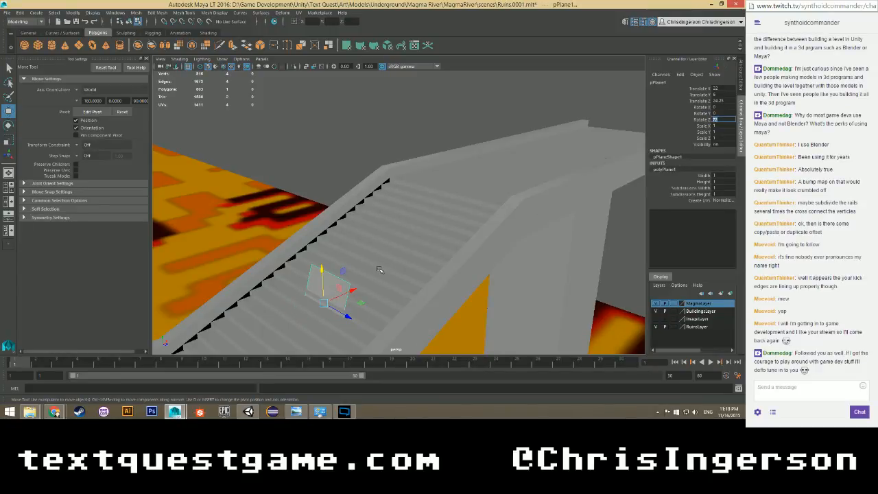
Rotate the plane about its Z axis to roughly follow the stair slope, at about 17.6 degrees.
{"action": "left_click_drag", "start_coordinate": [382, 275], "coordinate": [281, 299], "text": "alt"}
{"action": "left_click_drag", "start_coordinate": [326, 205], "coordinate": [312, 226], "text": "alt"}
{"action": "mouse_move", "coordinate": [55, 412]}
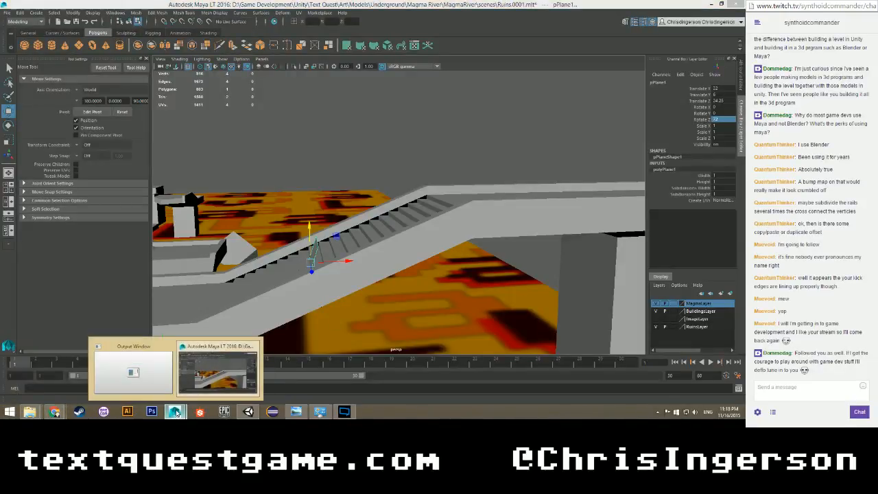
{"action": "scroll", "coordinate": [267, 299], "scroll_direction": "up", "scroll_amount": 3}
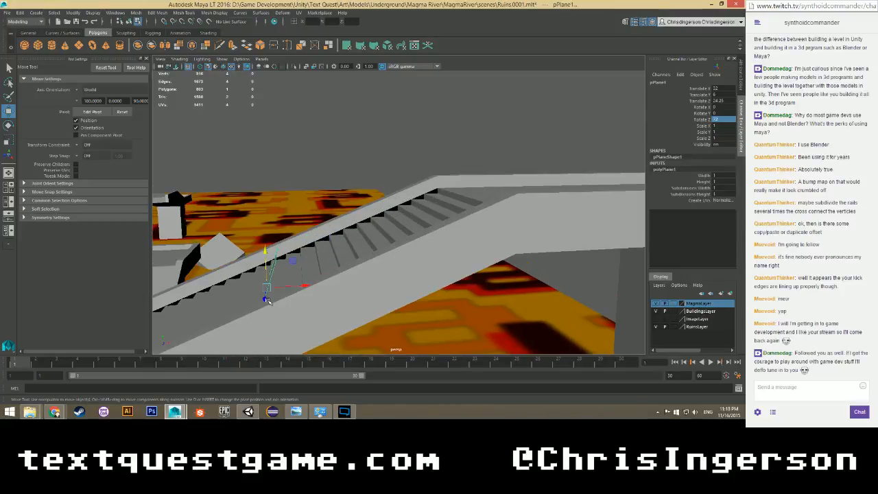
{"action": "key", "text": "e"}
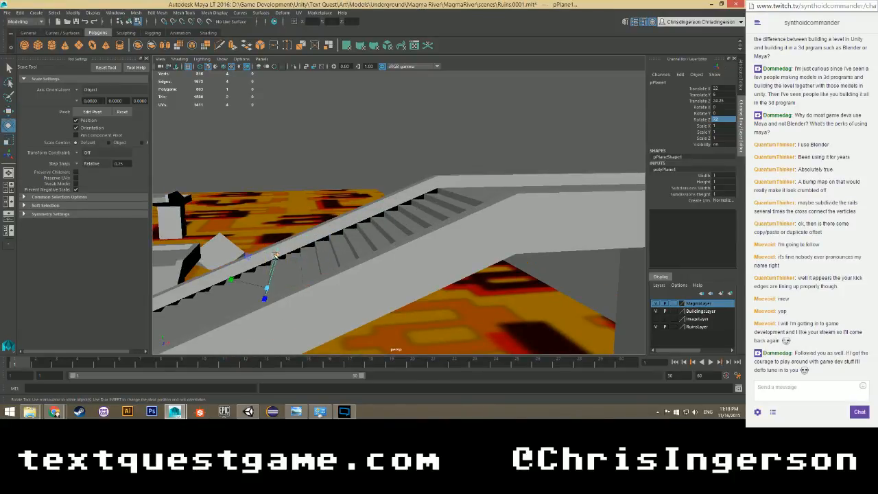
{"action": "mouse_move", "coordinate": [285, 256]}
{"action": "left_mouse_down", "text": "alt"}
{"action": "mouse_move", "coordinate": [291, 262]}
{"action": "mouse_move", "coordinate": [275, 260]}
{"action": "mouse_move", "coordinate": [288, 263]}
{"action": "left_mouse_up", "text": "alt"}
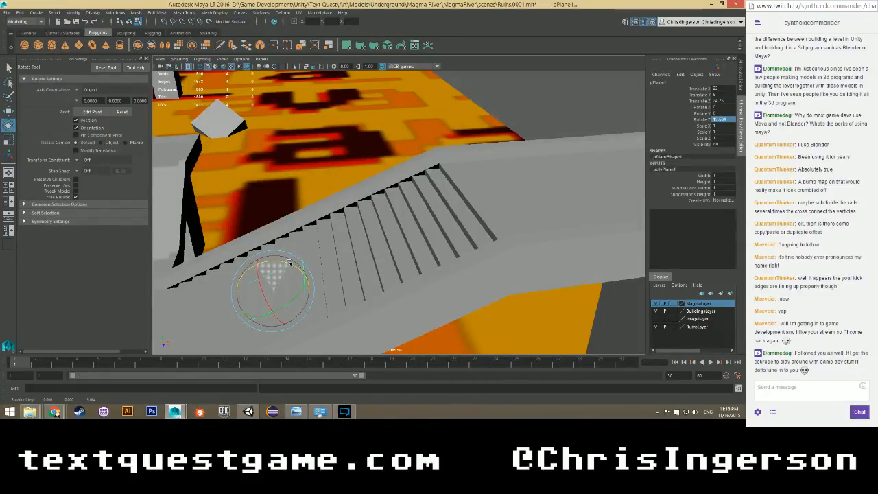
{"action": "left_click_drag", "start_coordinate": [291, 261], "coordinate": [360, 241], "text": "alt"}
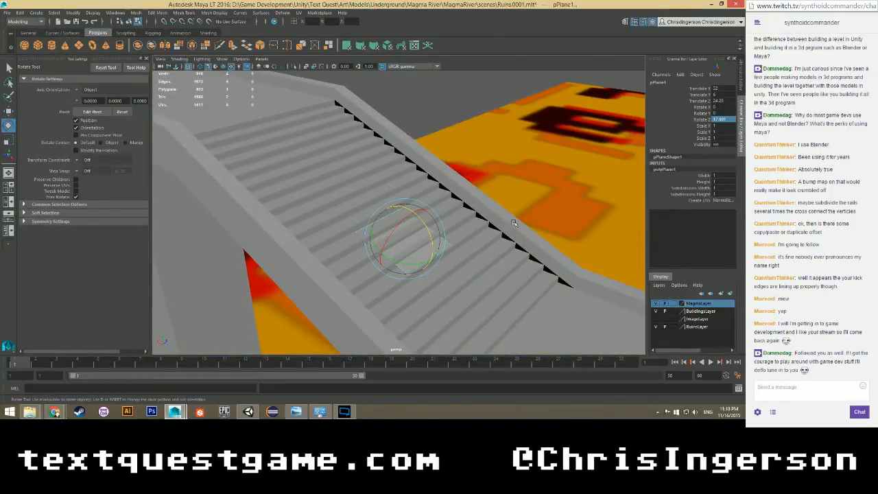
Increase the plane's width and height so it extends along and across the stairs.
{"action": "double_click", "coordinate": [725, 176]}
{"action": "type", "text": "8"}
{"action": "key", "text": "Return"}
{"action": "key", "text": "Tab"}
{"action": "type", "text": "8"}
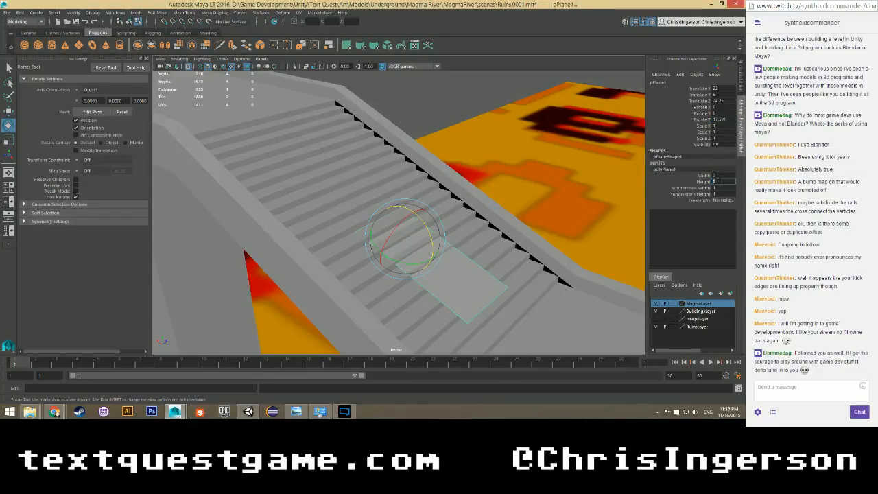
{"action": "key", "text": "Return"}
Refine the plane's Z rotation to about 21.7 degrees and move it up onto the step edges, to about 6.22 in Y.
{"action": "left_click_drag", "start_coordinate": [429, 256], "coordinate": [424, 226]}
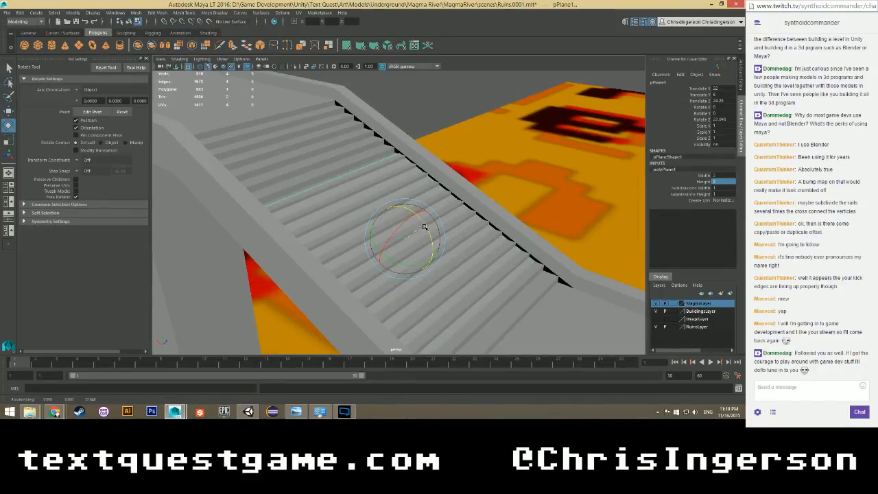
{"action": "key", "text": "w"}
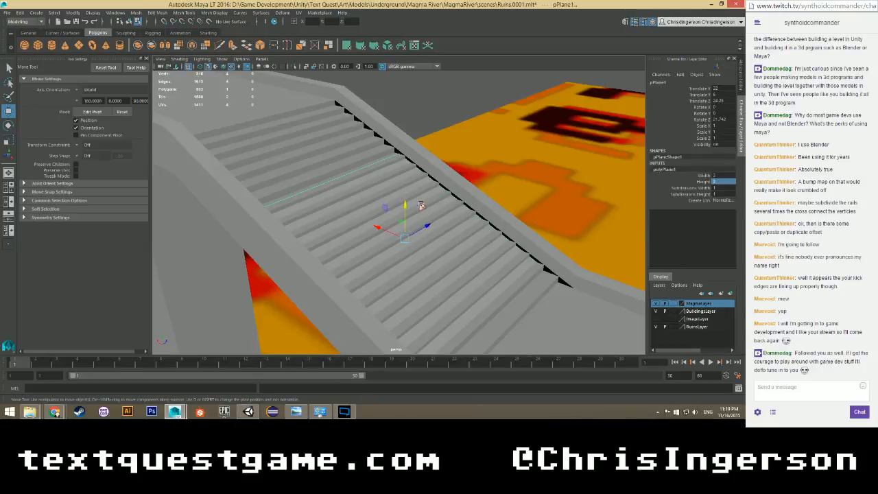
{"action": "left_click_drag", "start_coordinate": [405, 204], "coordinate": [381, 184]}
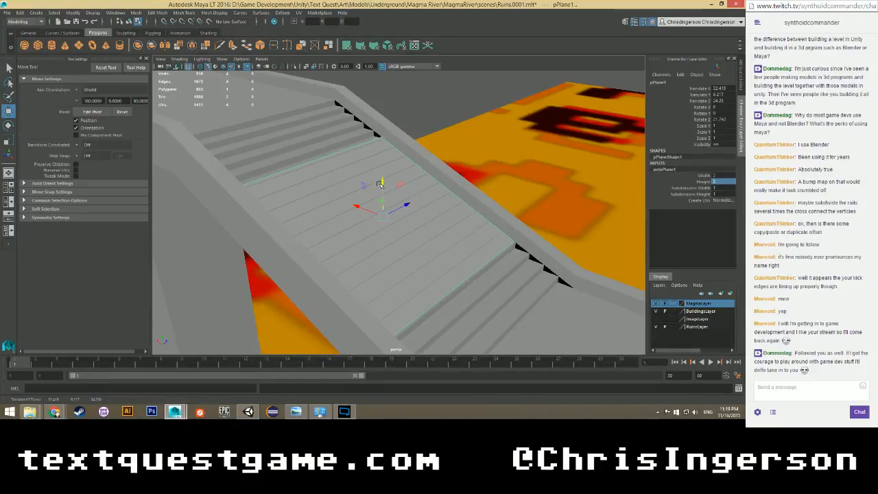
Widen the plane to span the full flight of stairs and reposition it along X and down to about 6.15 in Y.
{"action": "double_click", "coordinate": [716, 175]}
{"action": "key", "text": "Return"}
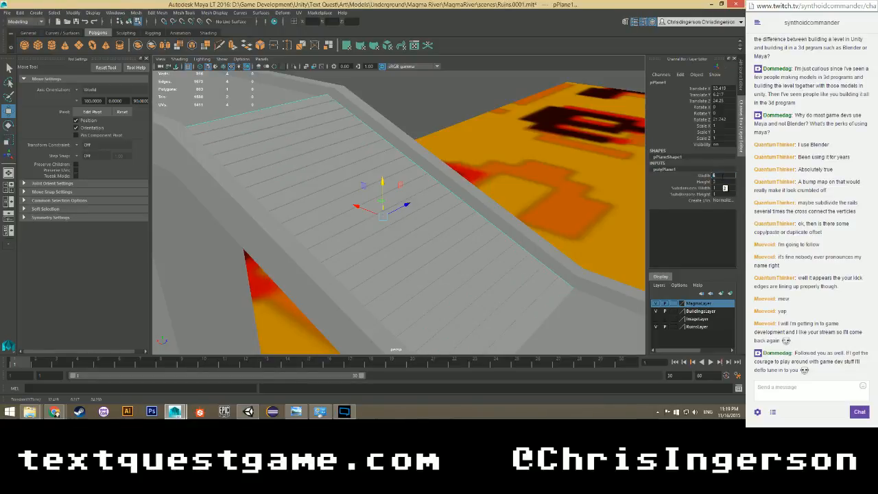
{"action": "left_click_drag", "start_coordinate": [357, 254], "coordinate": [512, 258], "text": "alt"}
{"action": "left_click_drag", "start_coordinate": [417, 176], "coordinate": [421, 181]}
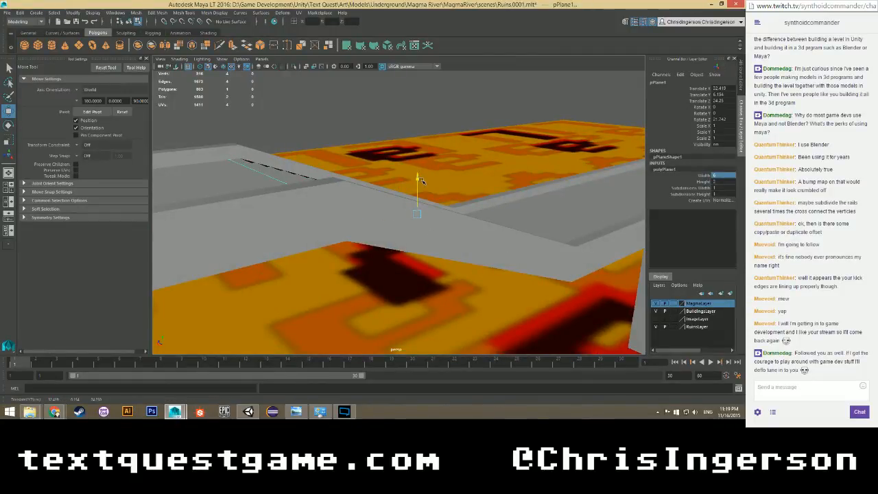
{"action": "left_click_drag", "start_coordinate": [407, 217], "coordinate": [347, 198]}
Save the scene and select the plane's parent MagmaRiver group.
{"action": "key", "text": "ctrl+s"}
{"action": "left_click_drag", "start_coordinate": [443, 202], "coordinate": [411, 199], "text": "alt"}
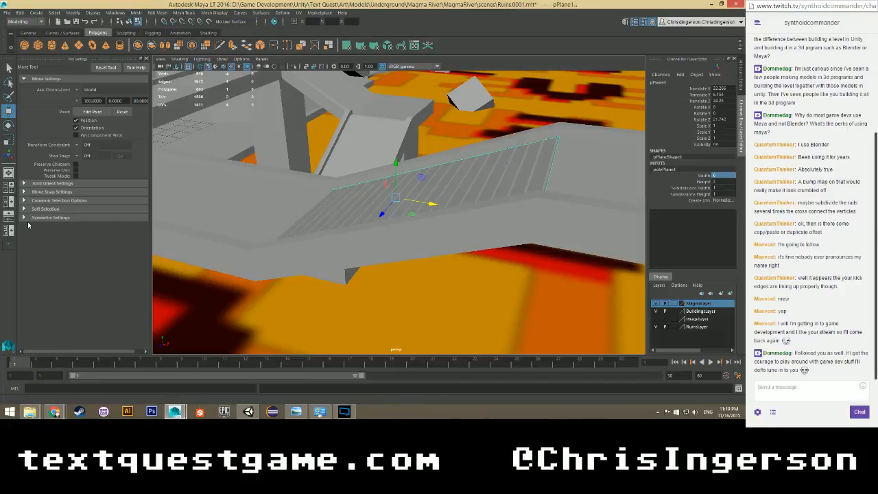
{"action": "key", "text": "ctrl+s"}
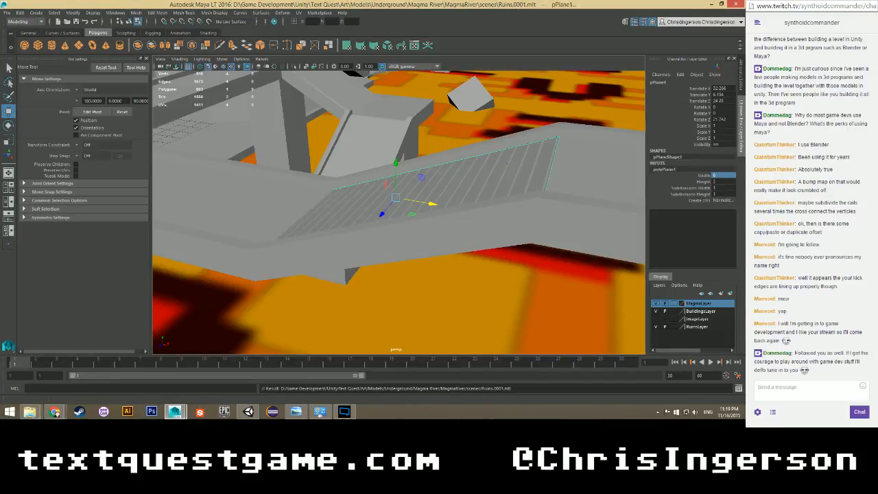
{"action": "key", "text": "Up"}
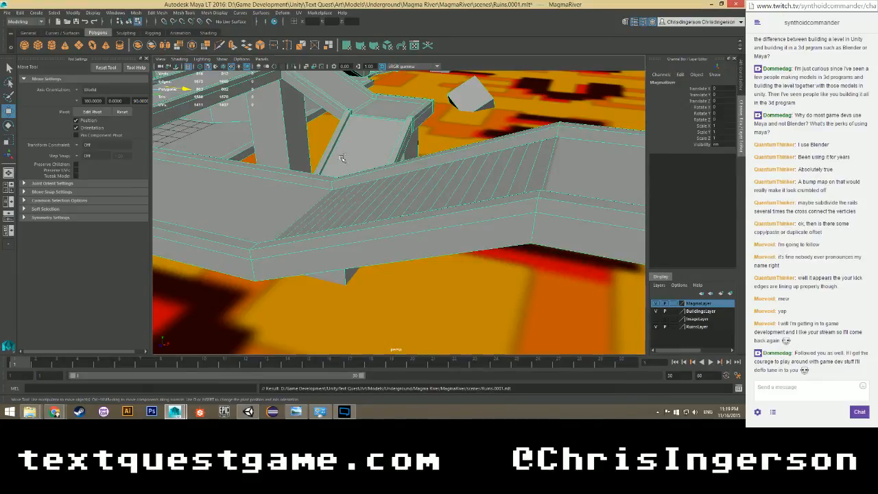
{"action": "key", "text": "ctrl+s"}
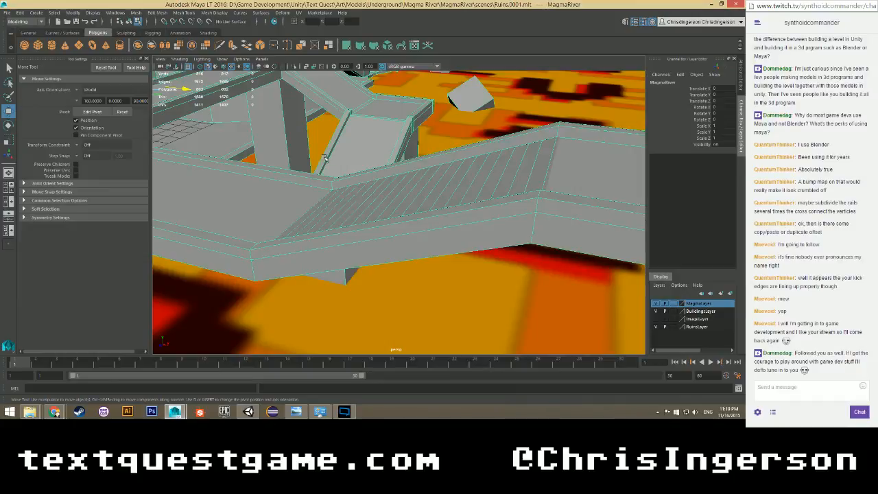
Export the selected MagmaRiver group as an FBX, overwriting the existing MagmaRiver.fbx in the scenes folder.
{"action": "left_click", "coordinate": [7, 12]}
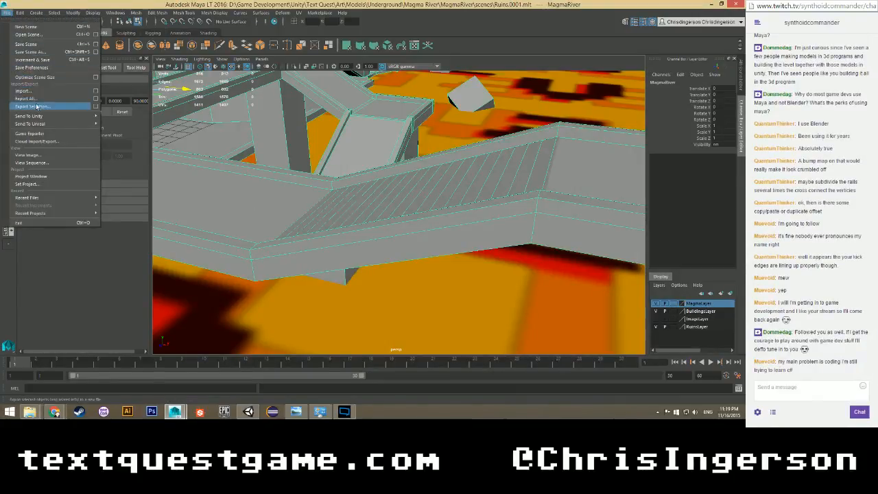
{"action": "left_click", "coordinate": [215, 275]}
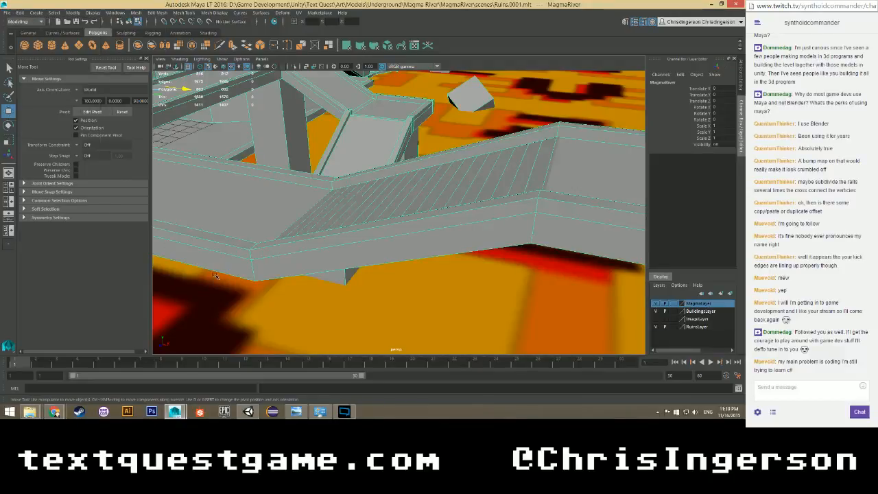
{"action": "key", "text": "ctrl+z"}
{"action": "left_click_drag", "start_coordinate": [228, 232], "coordinate": [322, 209], "text": "alt"}
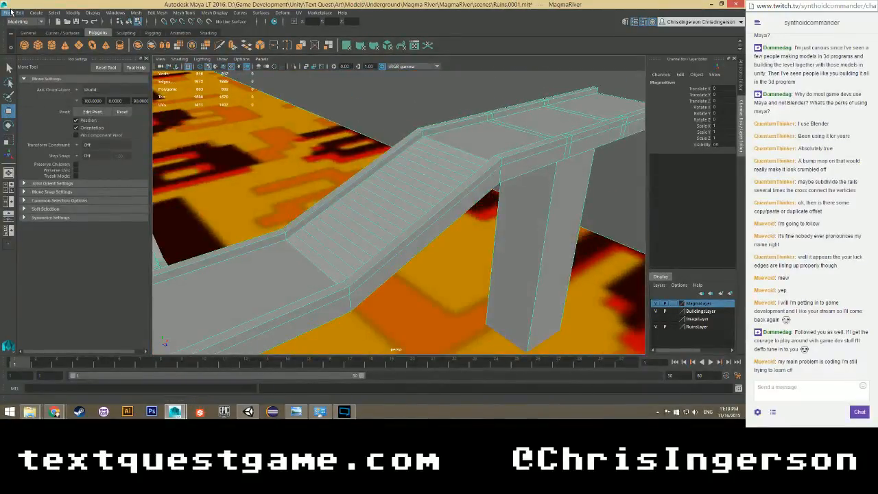
{"action": "left_click", "coordinate": [7, 12]}
{"action": "left_click", "coordinate": [36, 108]}
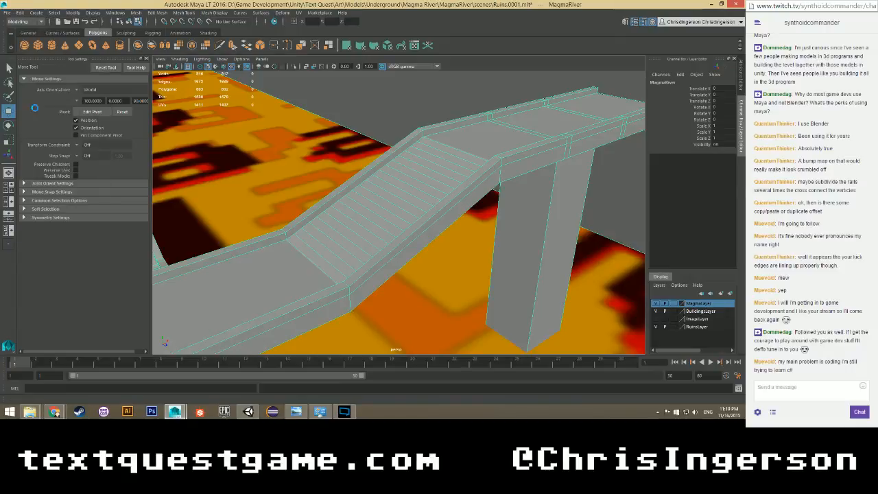
{"action": "left_click", "coordinate": [160, 122]}
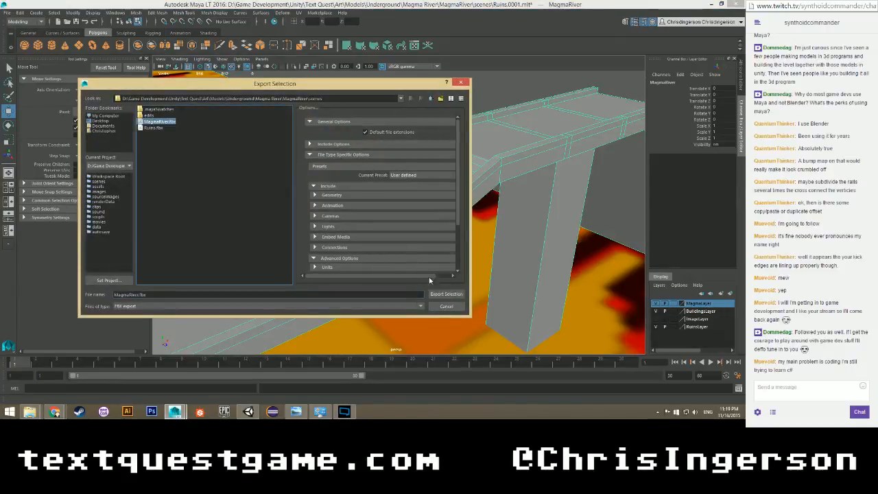
{"action": "left_click", "coordinate": [446, 294]}
{"action": "left_click", "coordinate": [254, 210]}
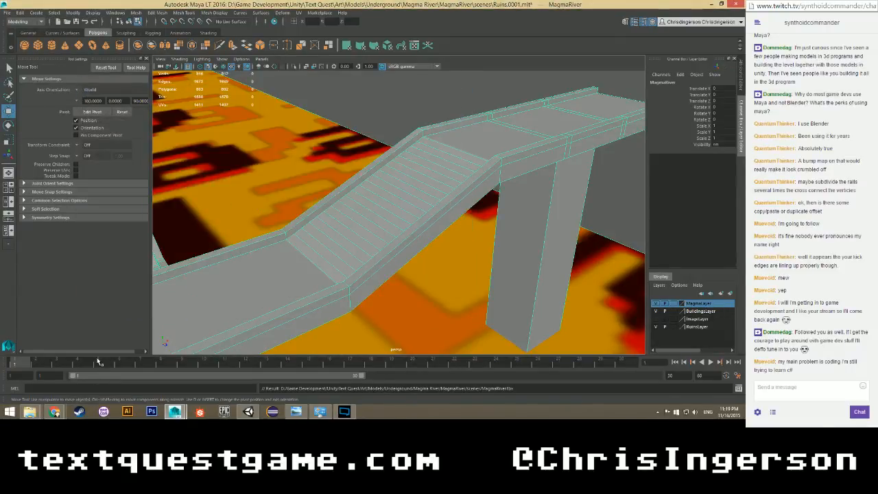
In File Explorer, copy MagmaRiver.fbx from the scenes folder into the Unity project's Magma River model folder, replacing the existing file.
{"action": "left_click", "coordinate": [32, 412]}
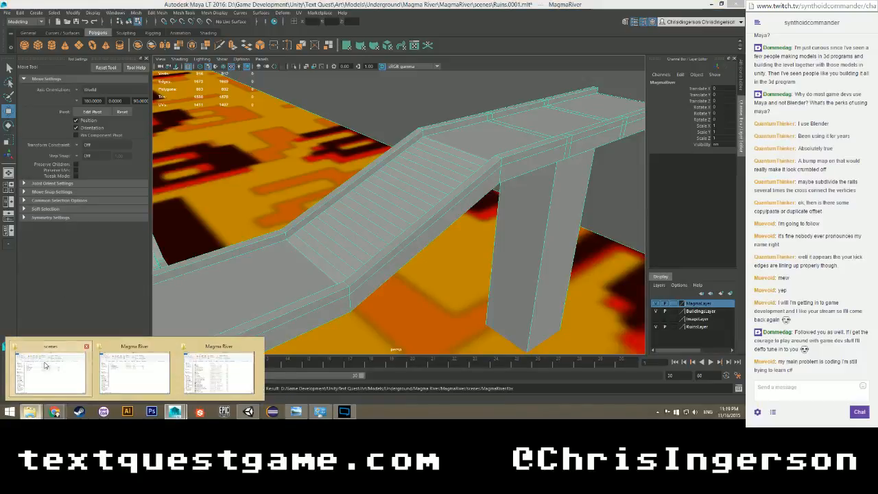
{"action": "left_click", "coordinate": [47, 368]}
{"action": "left_click", "coordinate": [32, 412]}
{"action": "left_click", "coordinate": [135, 363]}
{"action": "left_click_drag", "start_coordinate": [109, 109], "coordinate": [524, 307]}
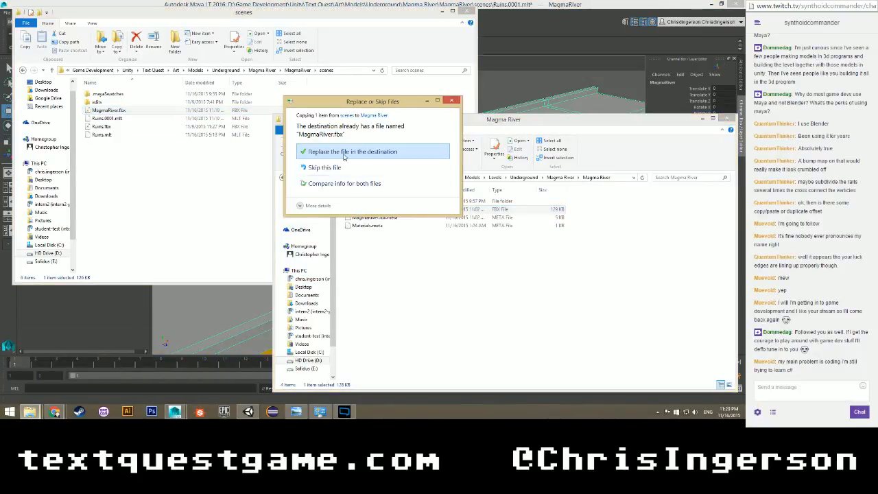
{"action": "left_click", "coordinate": [341, 155]}
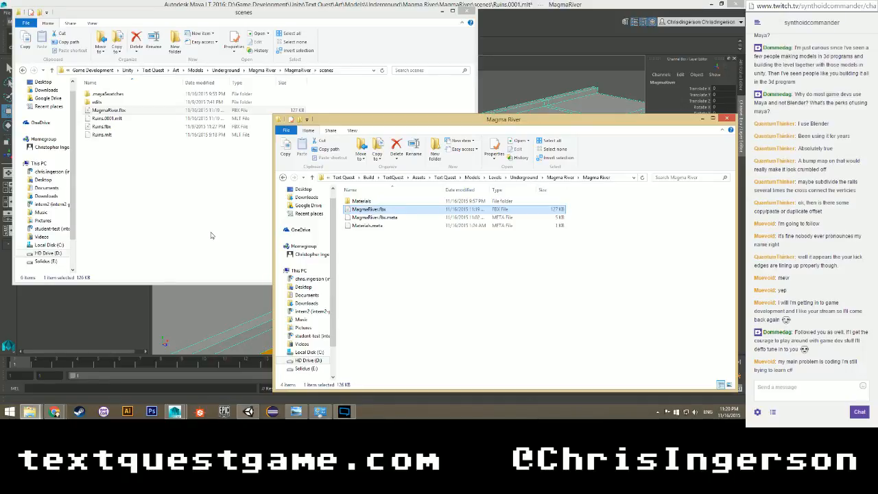
Switch to the Unity editor with the Magma River scene so the replaced model is reimported.
{"action": "left_click", "coordinate": [174, 411]}
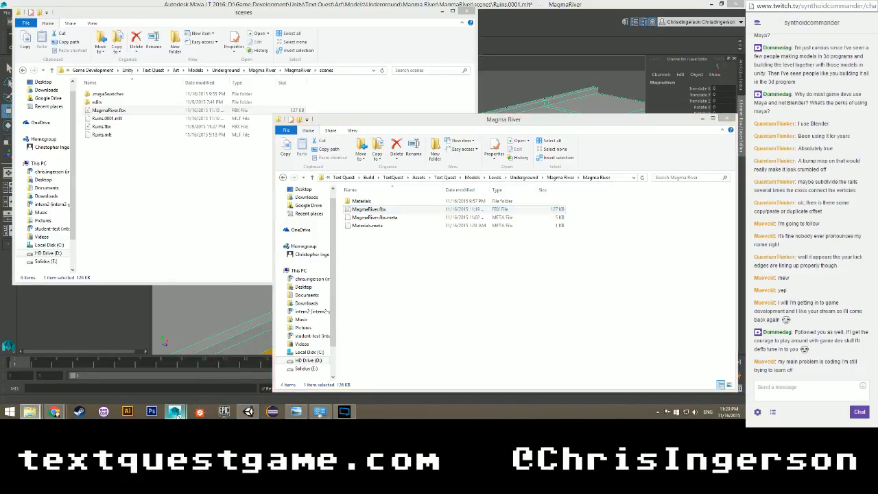
{"action": "left_click", "coordinate": [206, 381]}
{"action": "left_click", "coordinate": [345, 411]}
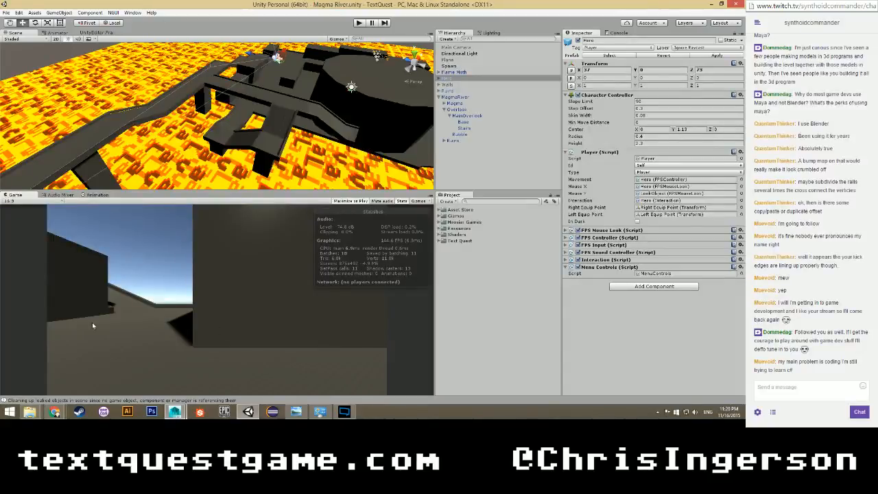
Switch to Chrome and go to the MSDN website from the calculator search page.
{"action": "left_click", "coordinate": [54, 411]}
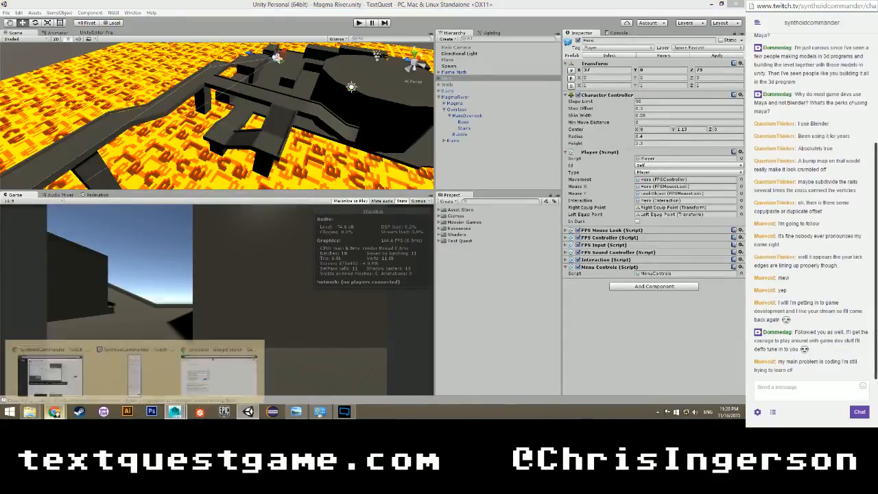
{"action": "left_click", "coordinate": [218, 374]}
{"action": "left_click", "coordinate": [92, 17]}
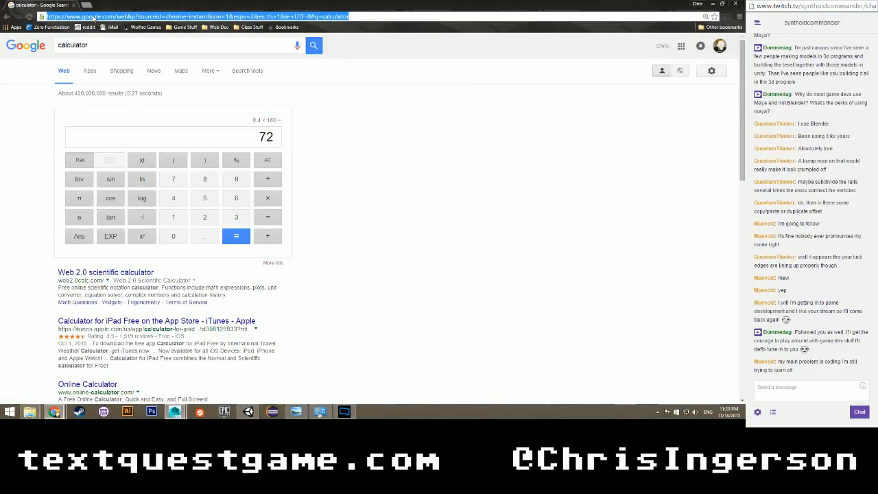
{"action": "type", "text": "msdn"}
{"action": "key", "text": "Return"}
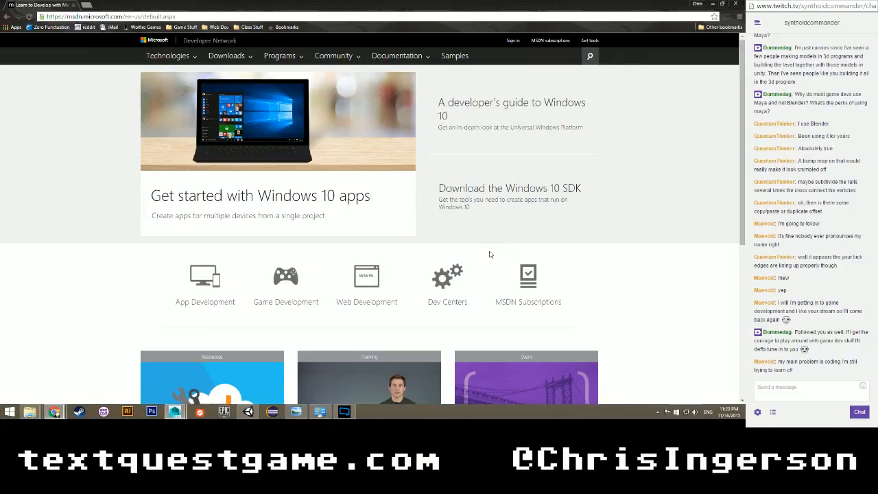
Search MSDN for "array c#".
{"action": "left_click", "coordinate": [591, 56]}
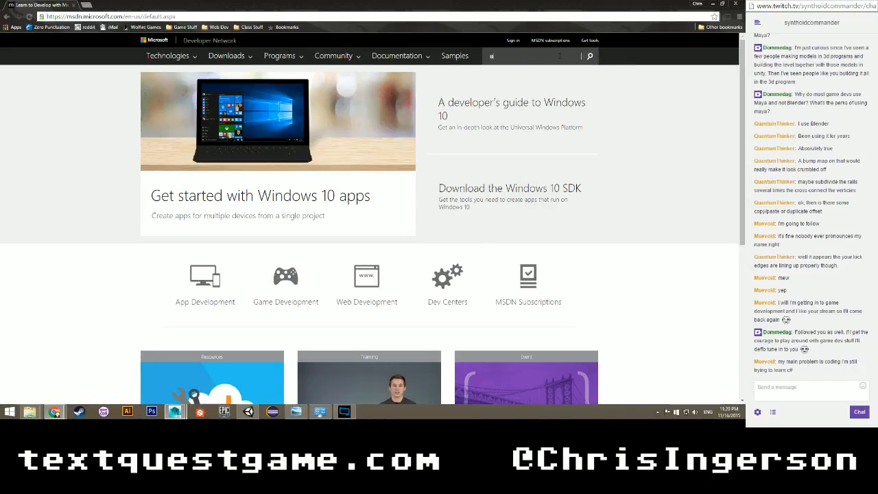
{"action": "key", "text": "BackSpace"}
{"action": "key", "text": "BackSpace"}
{"action": "key", "text": "BackSpace"}
{"action": "key", "text": "BackSpace"}
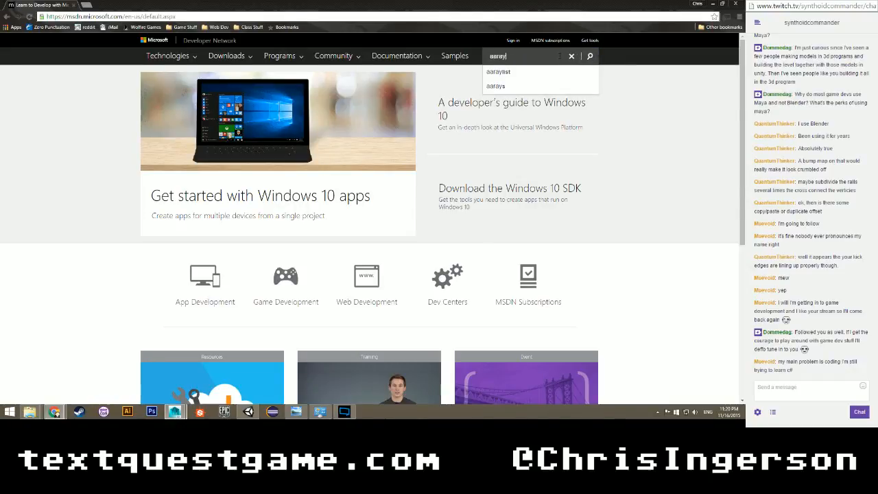
{"action": "type", "text": "rray"}
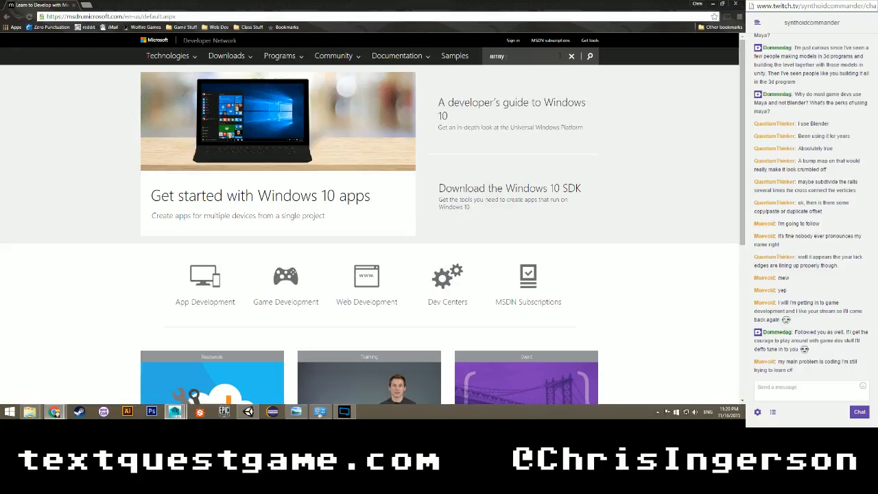
{"action": "type", "text": " c#"}
{"action": "key", "text": "Return"}
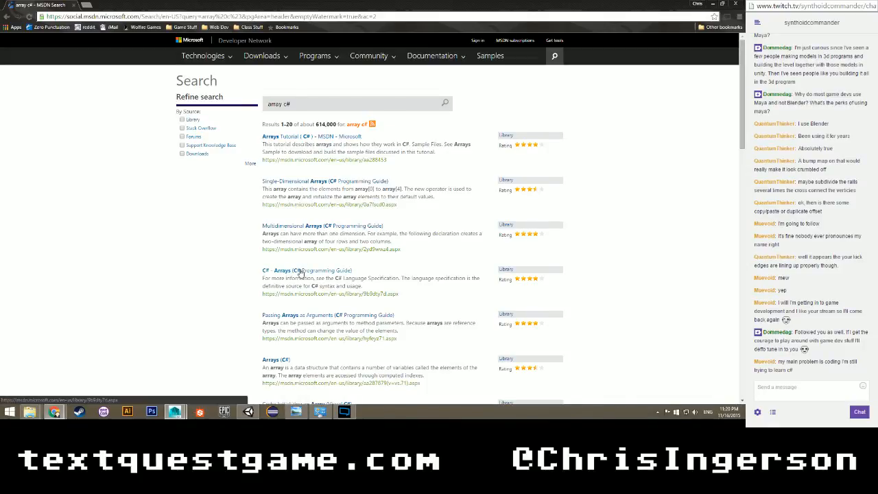
Search MSDN for "system.timer .net".
{"action": "left_click", "coordinate": [554, 57]}
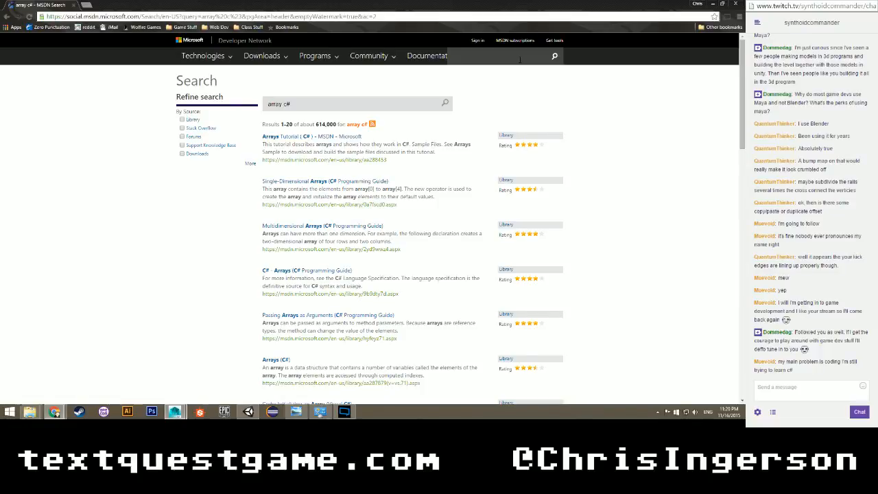
{"action": "type", "text": "system.timer .net"}
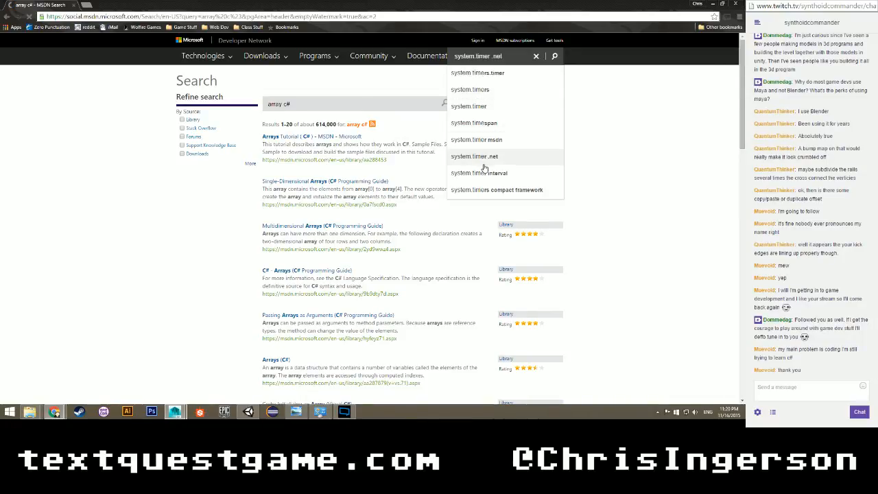
{"action": "left_click", "coordinate": [483, 164]}
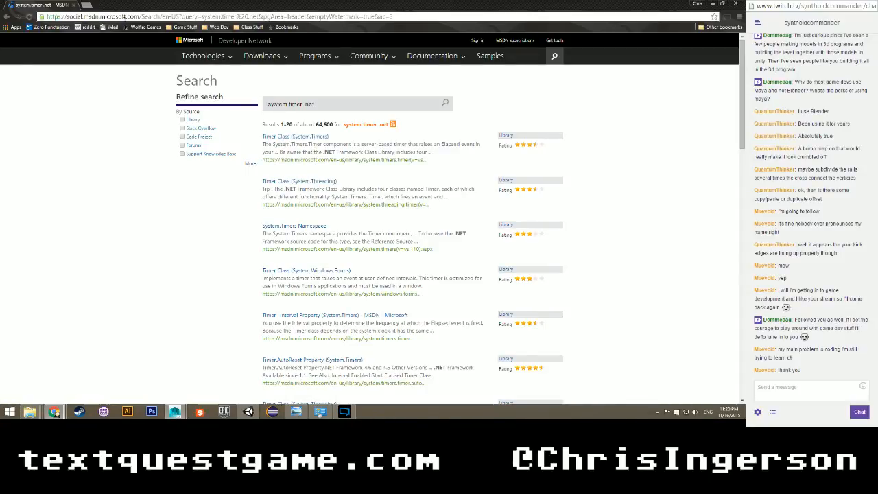
Return to the MSDN home page and post its address in the Twitch stream chat.
{"action": "left_click", "coordinate": [7, 17]}
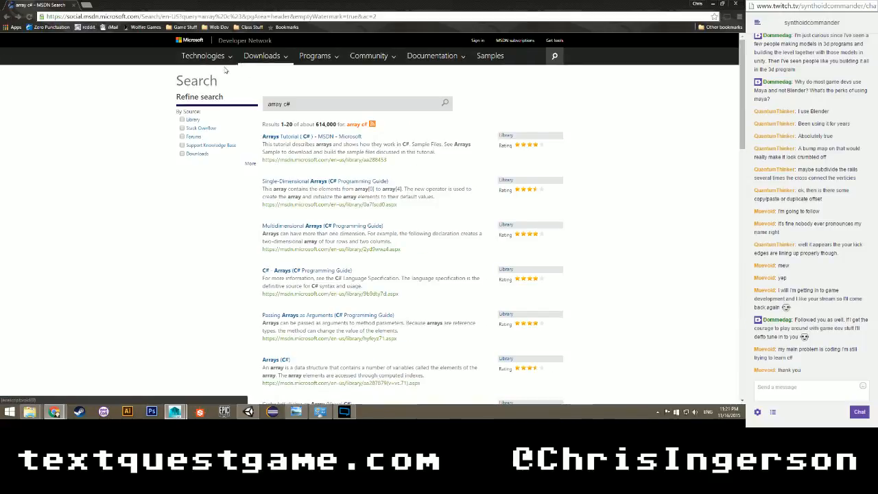
{"action": "left_click", "coordinate": [193, 43]}
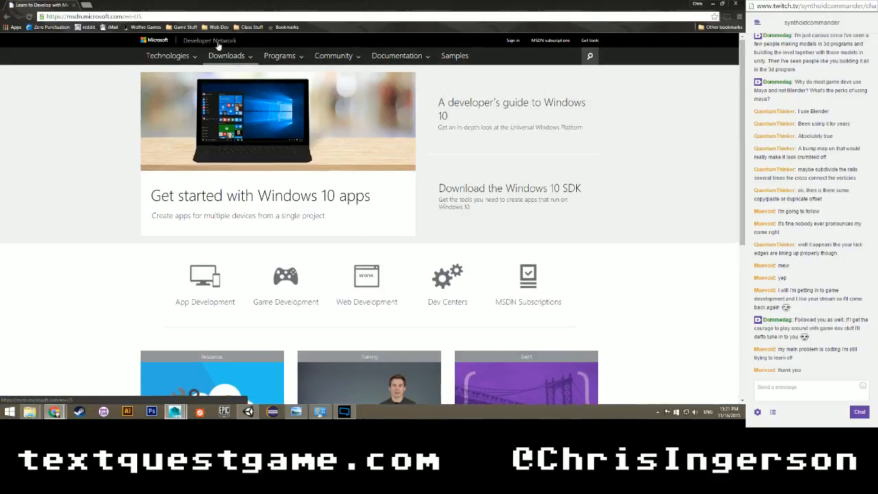
{"action": "left_click", "coordinate": [213, 16]}
{"action": "key", "text": "ctrl+c"}
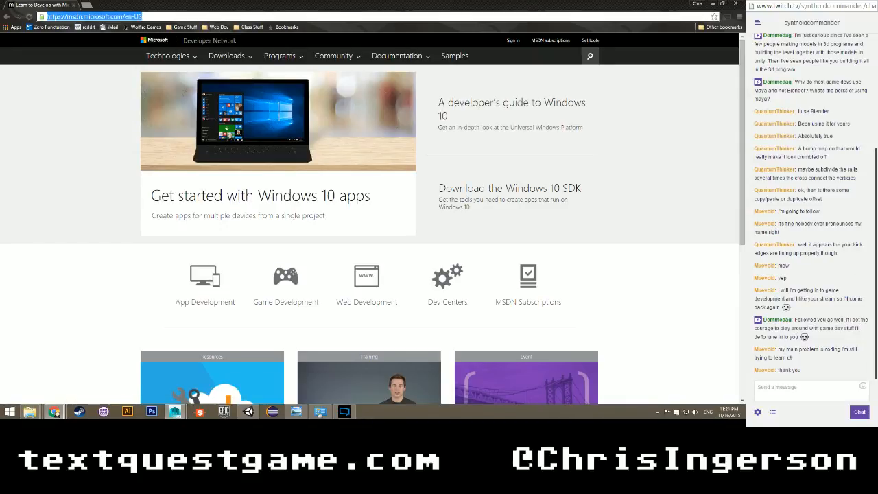
{"action": "left_click", "coordinate": [807, 385]}
{"action": "key", "text": "ctrl+v"}
{"action": "key", "text": "Return"}
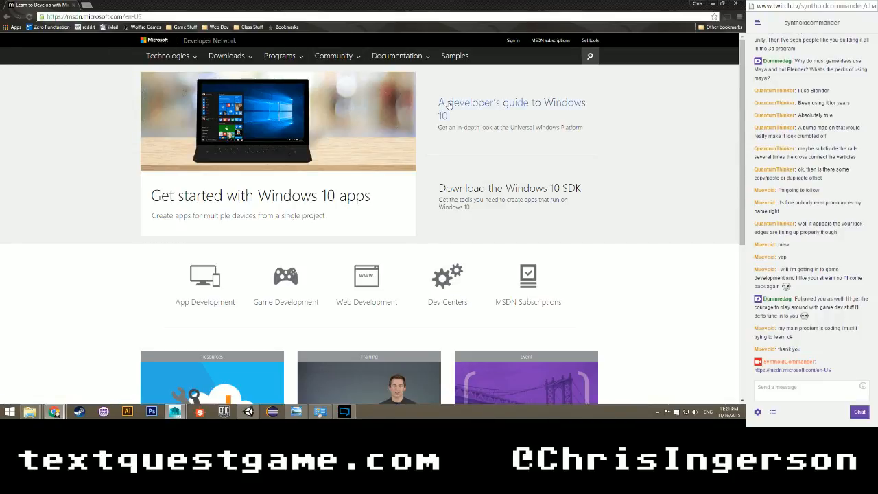
Switch to the Unity editor and examine the overlook staircase and the MagmaRiver hierarchy in the Magma River scene.
{"action": "key", "text": "alt+Tab"}
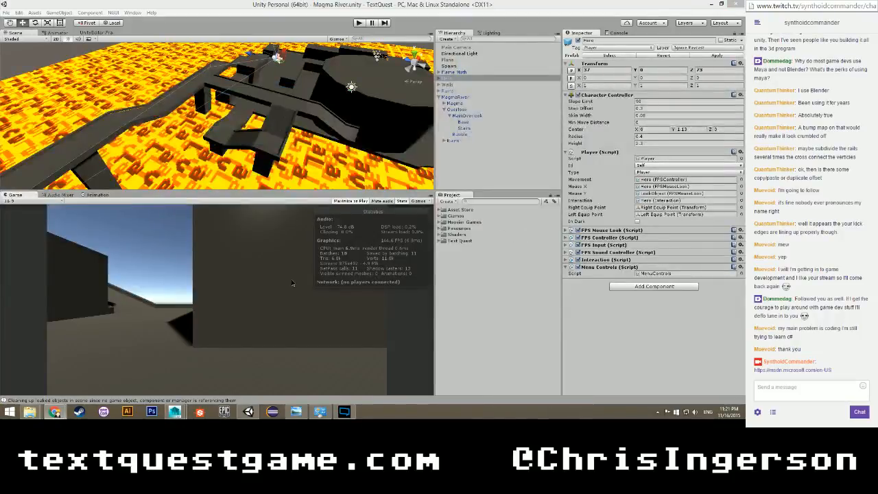
{"action": "mouse_move", "coordinate": [30, 412]}
{"action": "scroll", "coordinate": [209, 159], "scroll_direction": "down", "scroll_amount": 2}
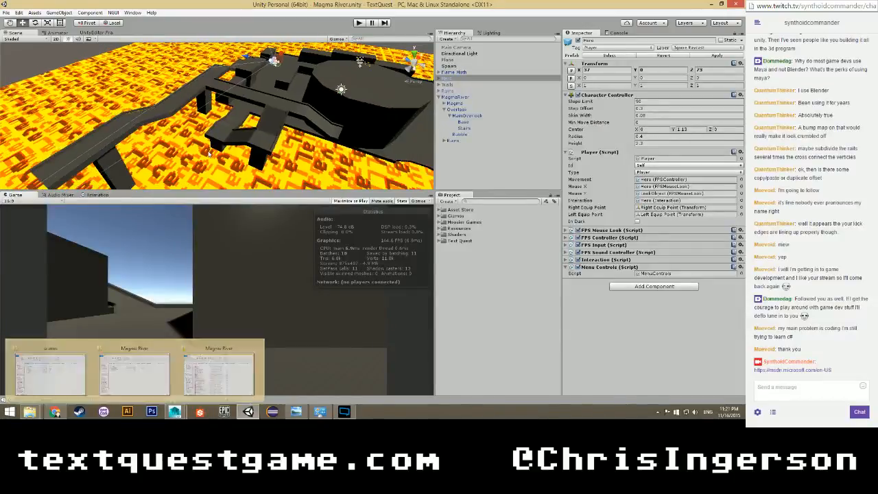
{"action": "left_click_drag", "start_coordinate": [207, 153], "coordinate": [181, 128], "text": "alt"}
{"action": "right_click_drag", "start_coordinate": [213, 139], "coordinate": [176, 107]}
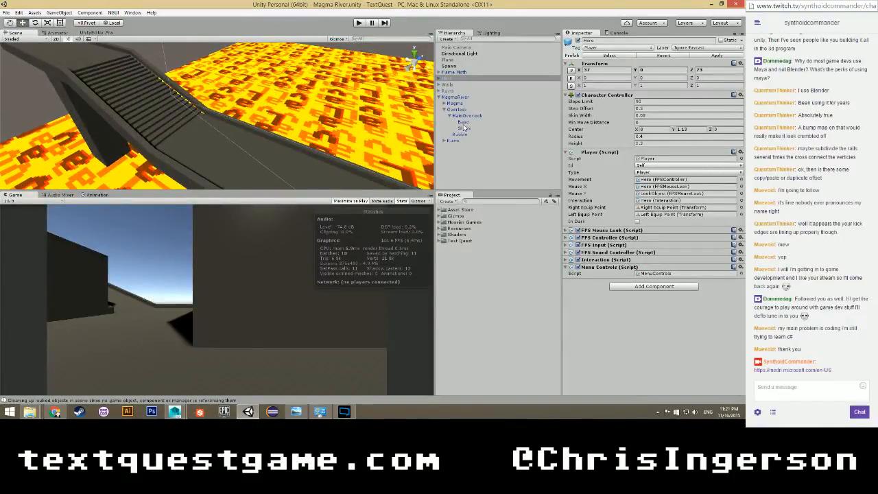
{"action": "mouse_move", "coordinate": [29, 411]}
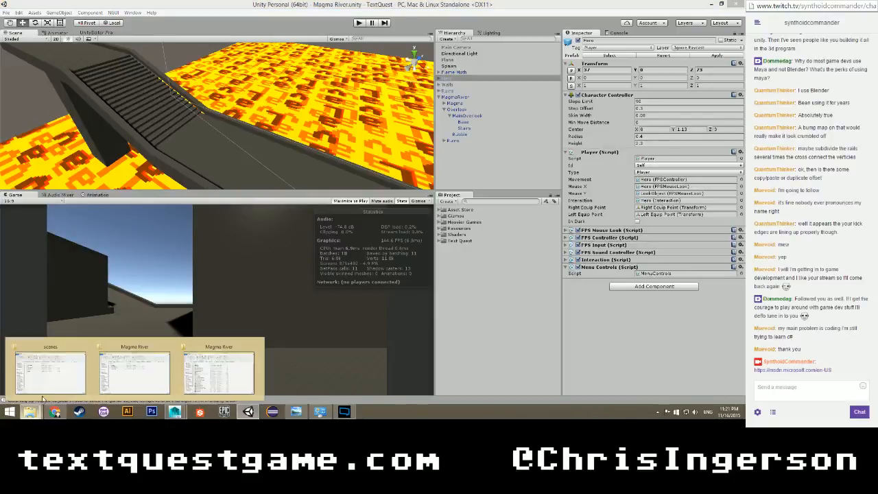
Switch to Maya LT and parent pPlane1 under the MainOverlook group in the Outliner.
{"action": "mouse_move", "coordinate": [175, 411]}
{"action": "left_click", "coordinate": [187, 367]}
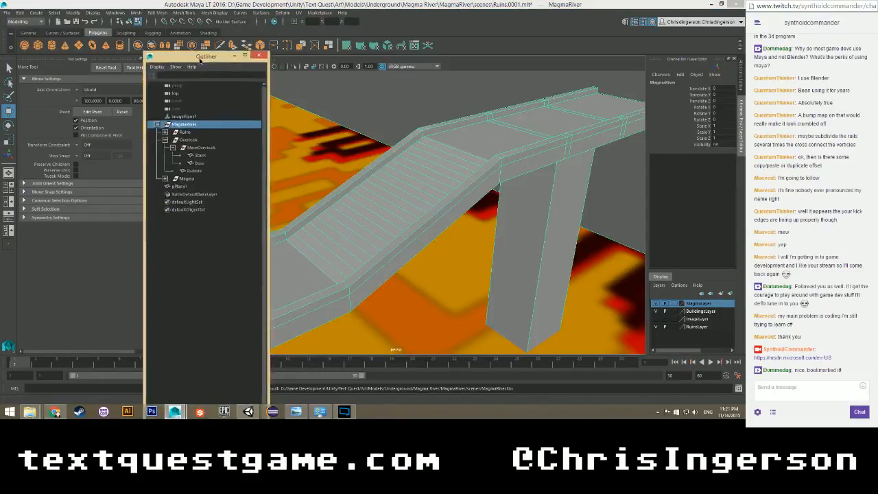
{"action": "left_click_drag", "start_coordinate": [205, 19], "coordinate": [103, 18]}
{"action": "left_click", "coordinate": [79, 148]}
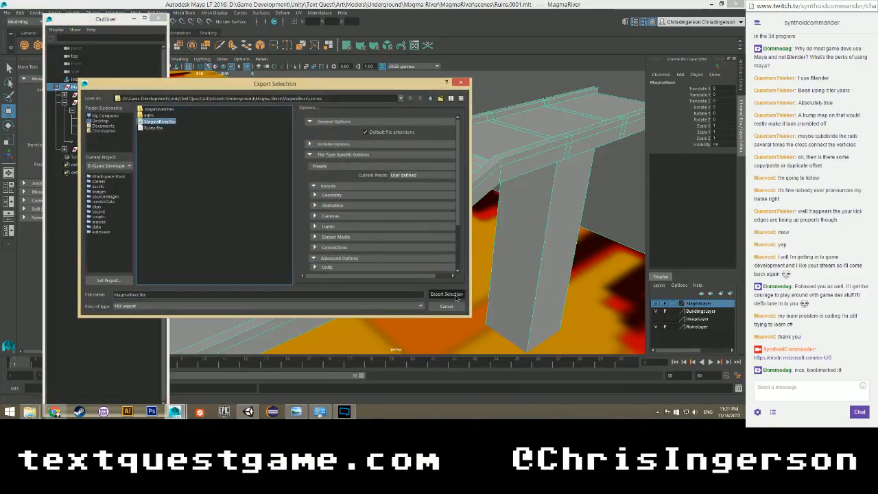
Export the selected MagmaRiver group as MagmaRiver.fbx, overwriting the existing file, and close the Outliner.
{"action": "left_click", "coordinate": [454, 296]}
{"action": "left_click", "coordinate": [255, 208]}
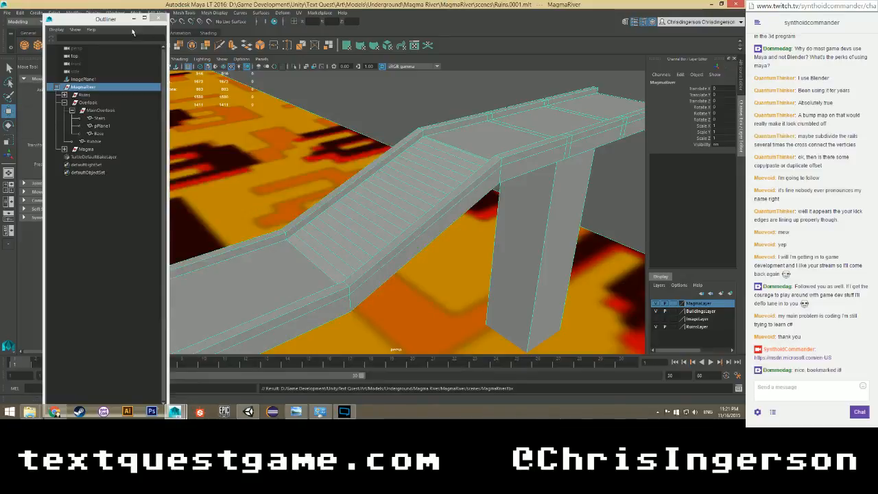
{"action": "left_click", "coordinate": [158, 18]}
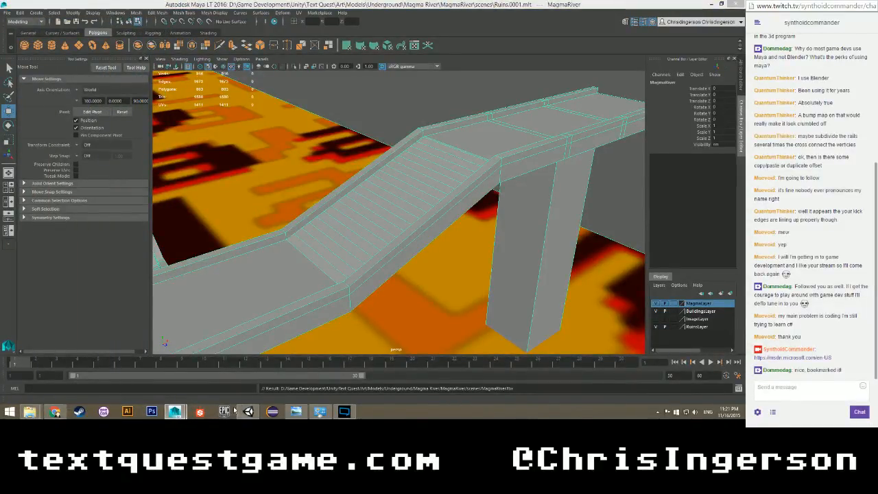
In File Explorer, copy the re-exported MagmaRiver.fbx from the scenes folder into the Unity project's Magma River folder, replacing the existing file.
{"action": "mouse_move", "coordinate": [29, 411]}
{"action": "left_click", "coordinate": [55, 377]}
{"action": "left_click", "coordinate": [204, 377]}
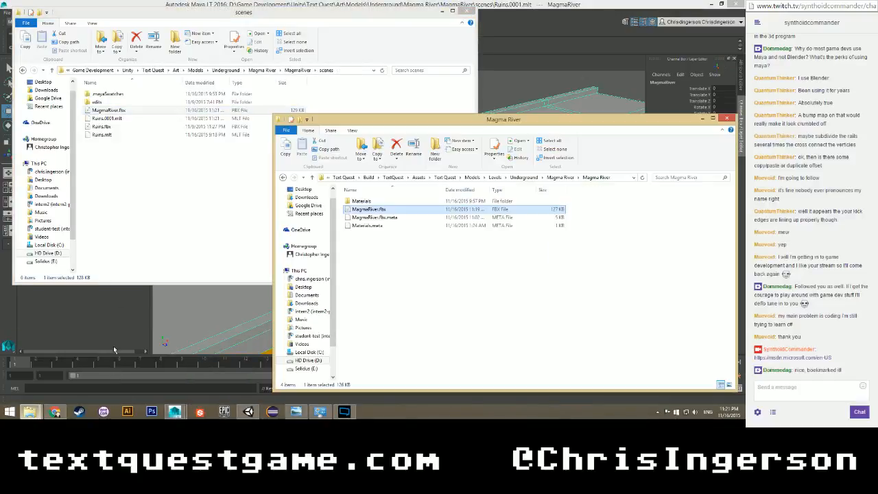
{"action": "left_click", "coordinate": [113, 139]}
{"action": "left_click_drag", "start_coordinate": [537, 287], "coordinate": [537, 286]}
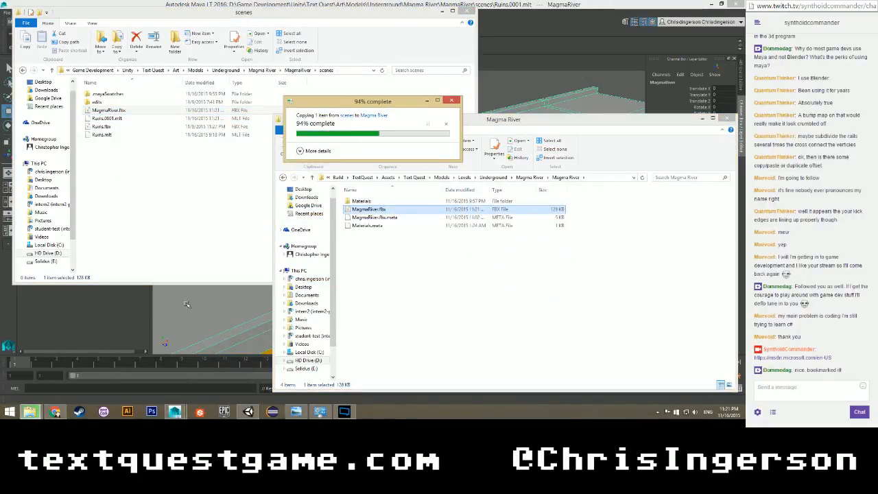
In Unity, disable the Mesh Renderer of pPlane1 under MainOverlook and add a Mesh Collider to it.
{"action": "left_click", "coordinate": [247, 410]}
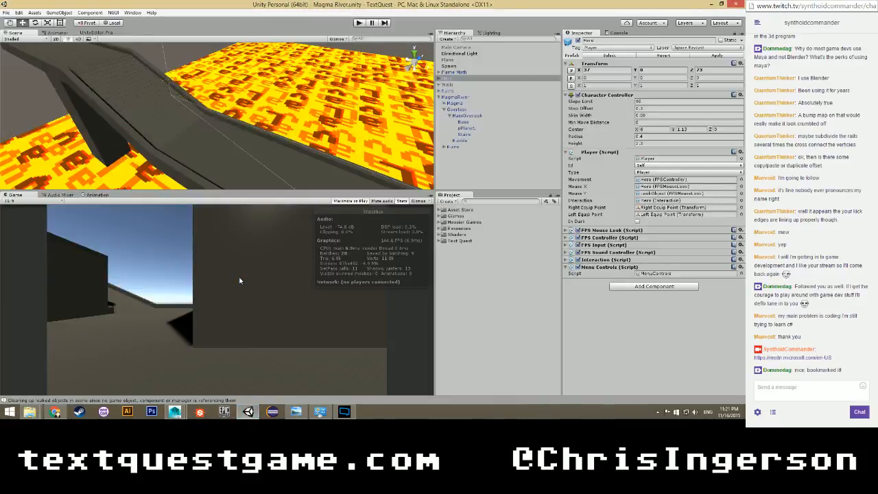
{"action": "left_click", "coordinate": [467, 128]}
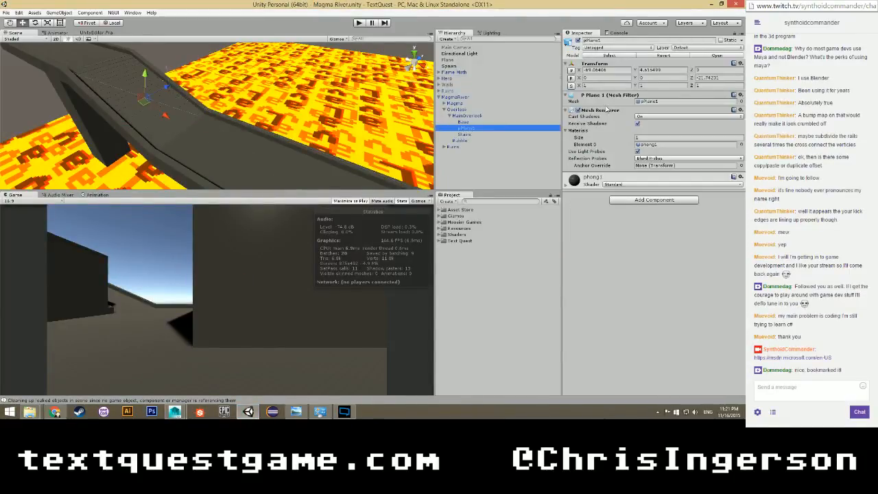
{"action": "left_click", "coordinate": [628, 201]}
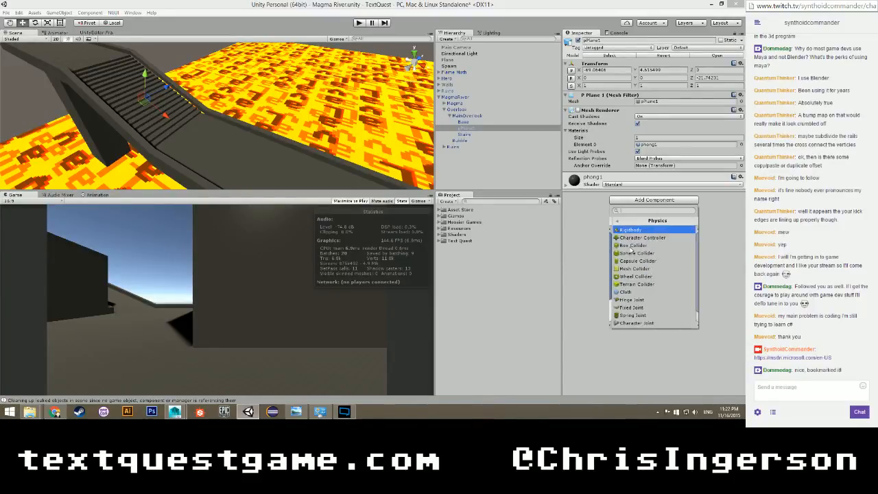
{"action": "left_click", "coordinate": [630, 269]}
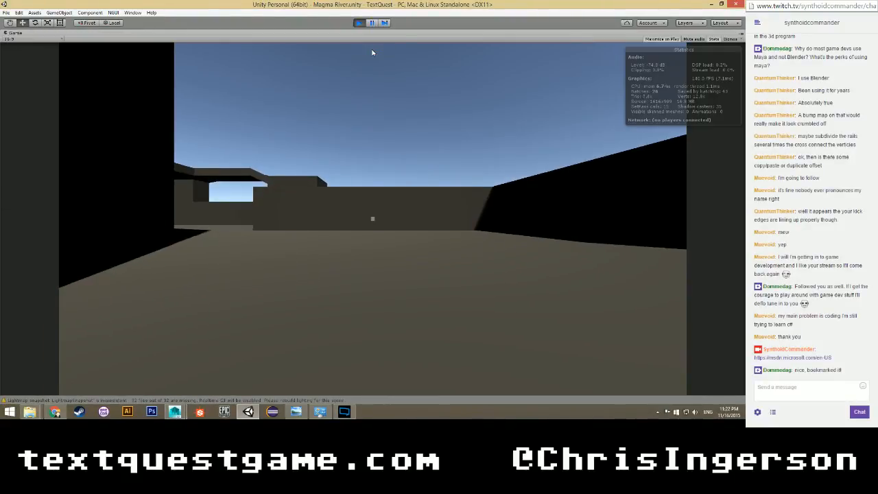
Start a playtest, pause it, and move the Hero onto the walkway that leads to the stairs.
{"action": "left_click", "coordinate": [371, 25]}
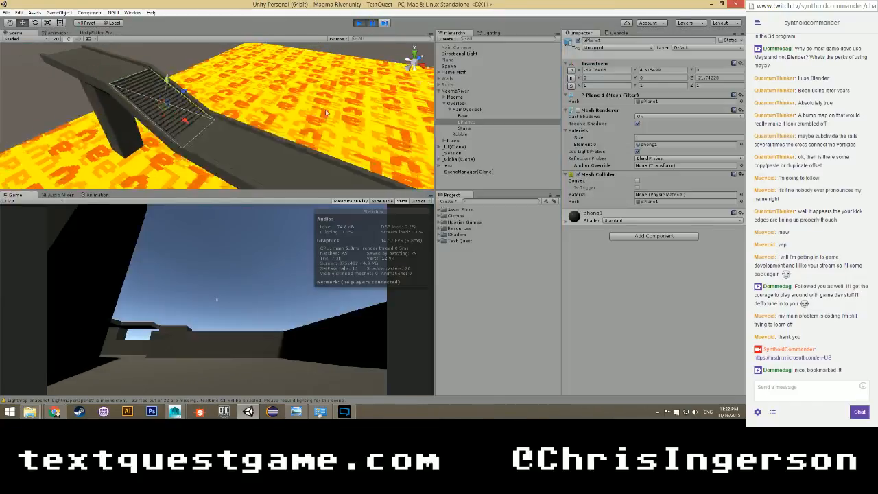
{"action": "mouse_move", "coordinate": [326, 114]}
{"action": "left_mouse_down", "text": "alt"}
{"action": "mouse_move", "coordinate": [274, 124]}
{"action": "mouse_move", "coordinate": [323, 120]}
{"action": "left_mouse_up", "text": "alt"}
{"action": "scroll", "coordinate": [274, 124], "scroll_direction": "down", "scroll_amount": 5}
{"action": "middle_click_drag", "start_coordinate": [322, 120], "coordinate": [296, 136]}
{"action": "scroll", "coordinate": [295, 137], "scroll_direction": "down", "scroll_amount": 4}
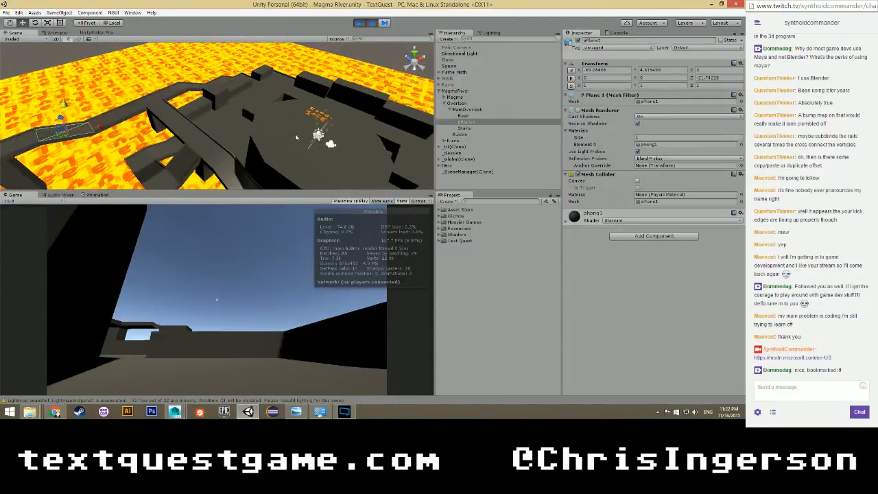
{"action": "left_click", "coordinate": [461, 167]}
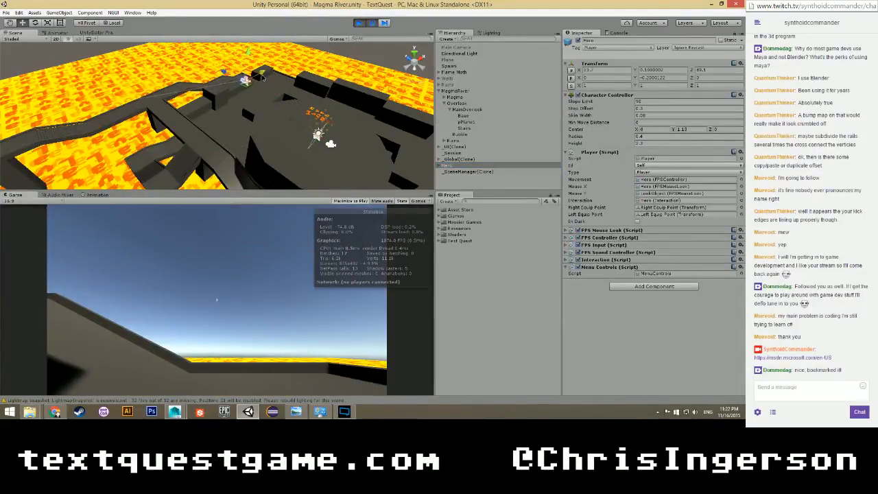
Resume the playtest and walk the Hero along the walkway to the foot of the overlook staircase.
{"action": "left_click", "coordinate": [369, 24]}
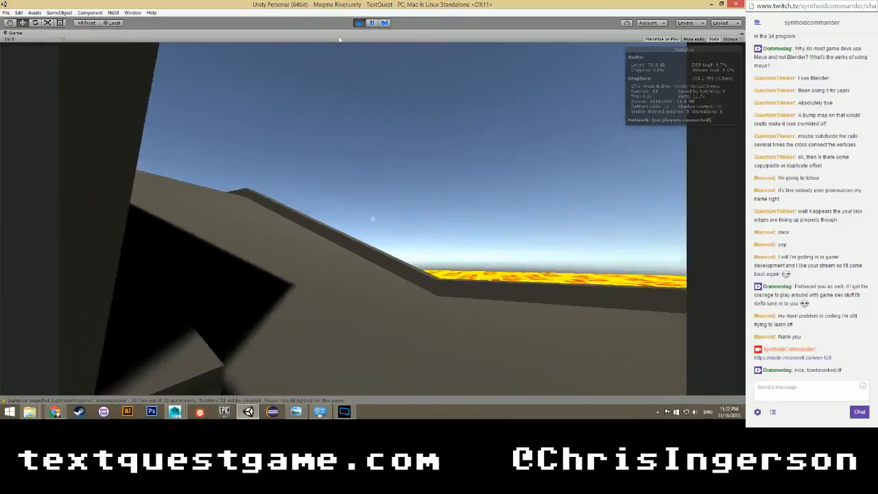
{"action": "key", "text": "w"}
{"action": "key", "text": "w"}
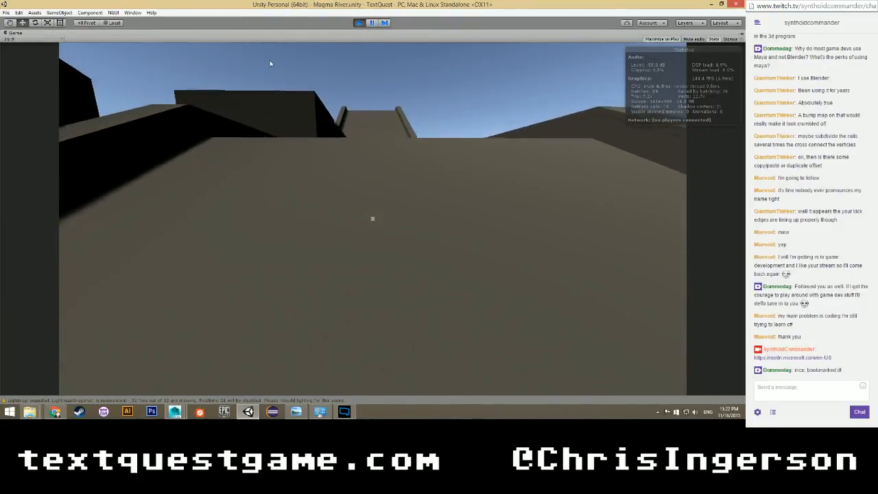
{"action": "key", "text": "w"}
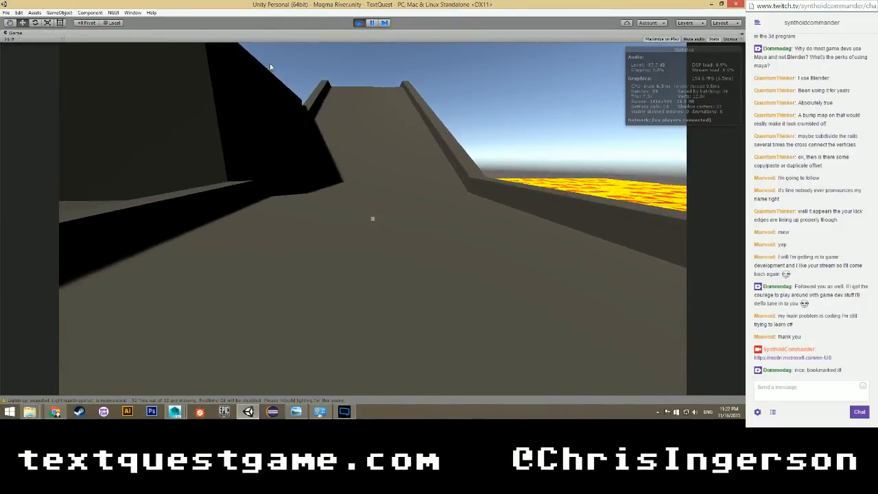
{"action": "key", "text": "w"}
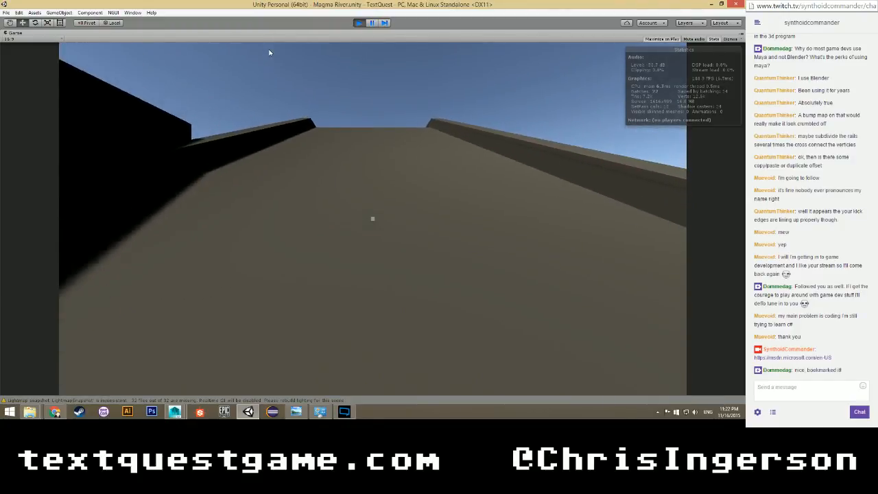
{"action": "key", "text": "w"}
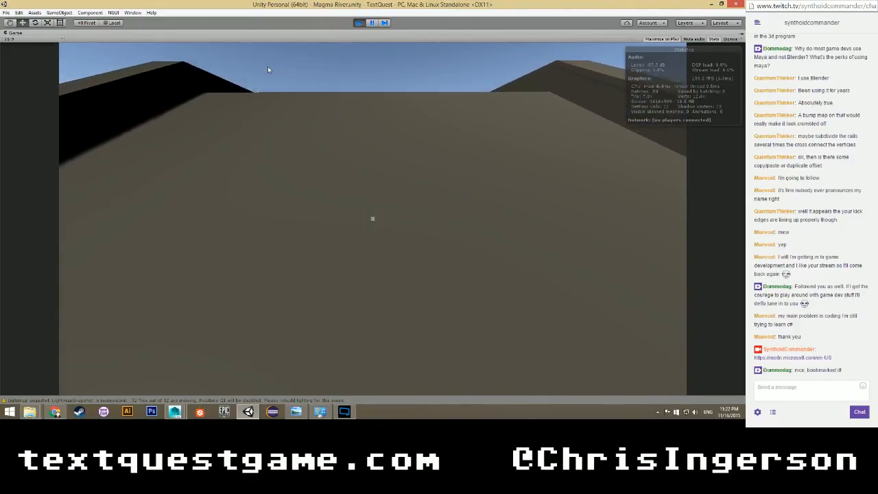
{"action": "key", "text": "w"}
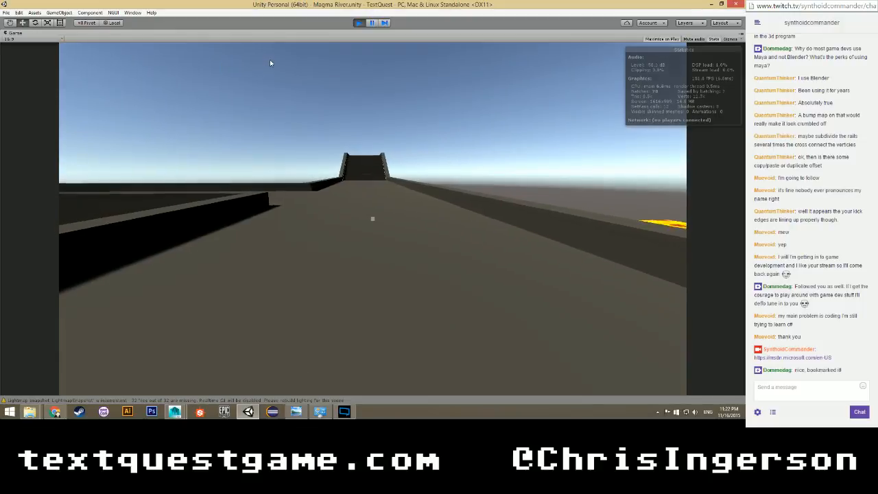
{"action": "key", "text": "w"}
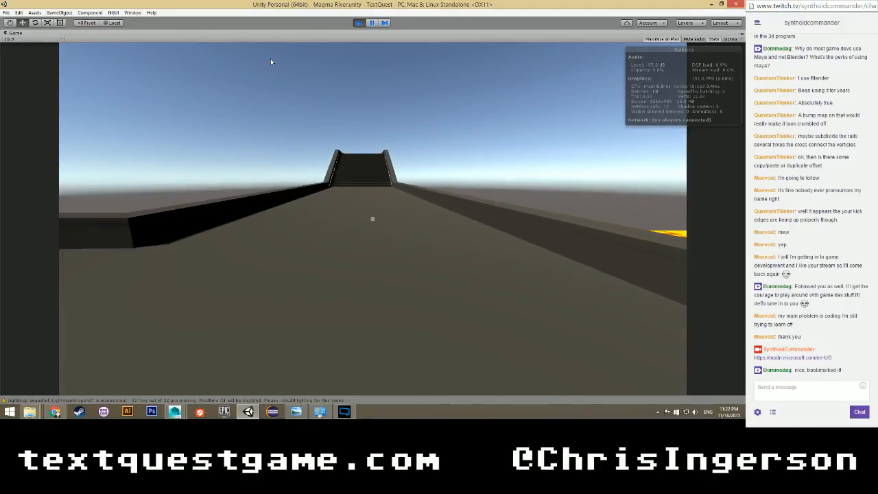
{"action": "key", "text": "w"}
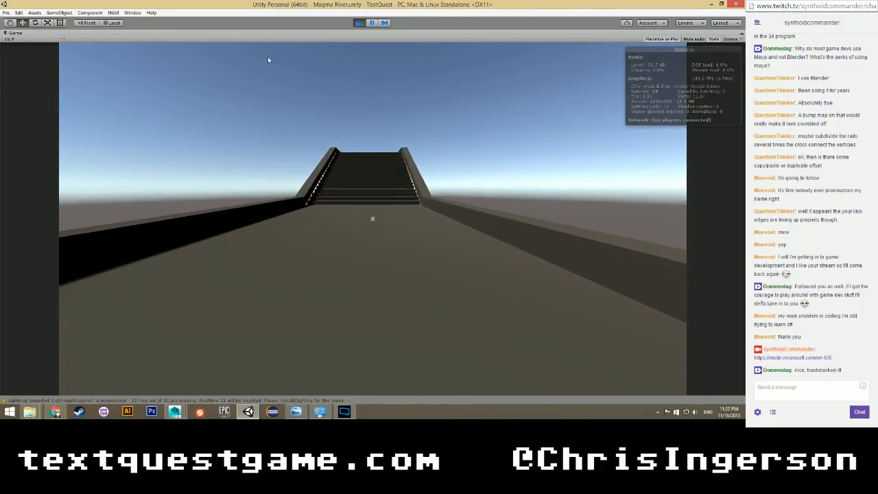
Walk the Hero repeatedly up and down the overlook staircase to test movement over the sloped collision plane.
{"action": "key", "text": "w"}
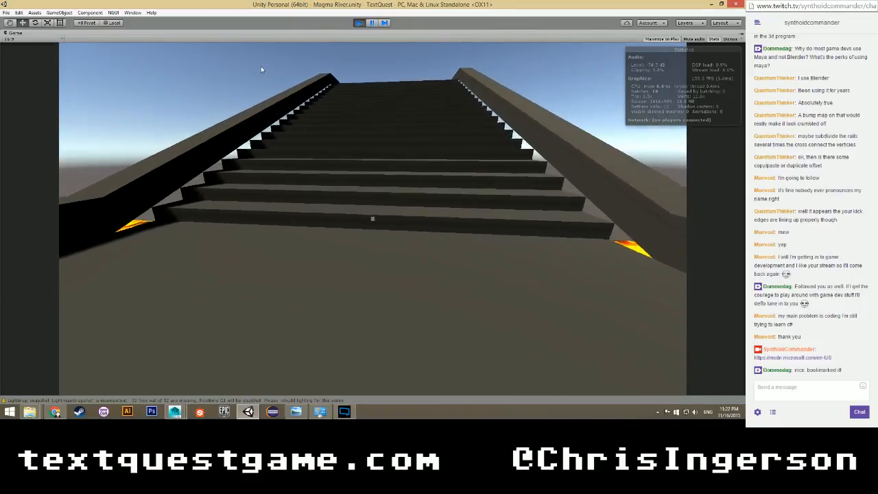
{"action": "key", "text": "w"}
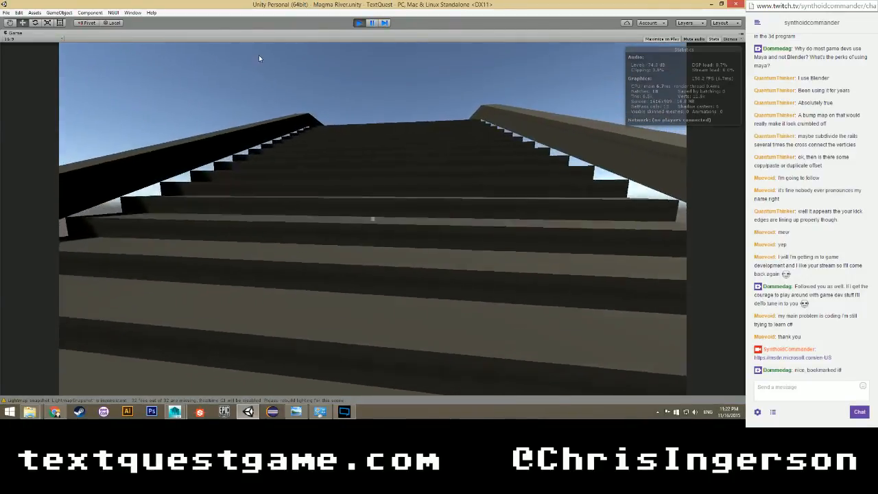
{"action": "key", "text": "w"}
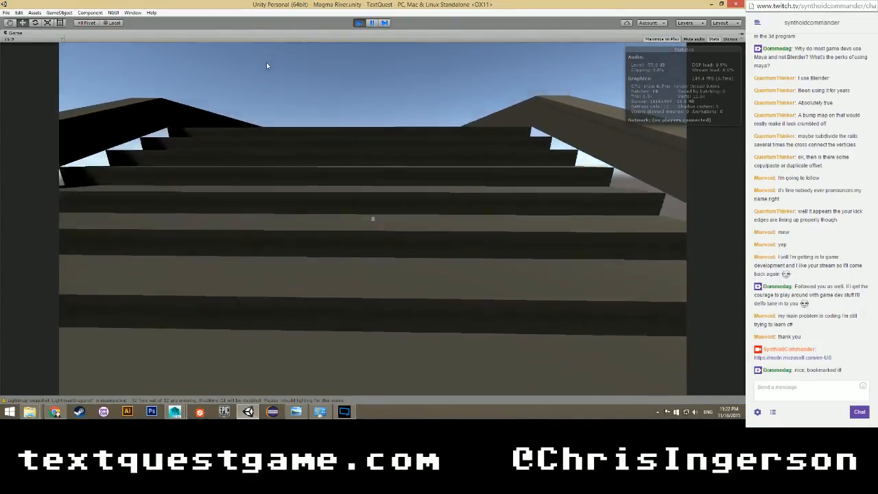
{"action": "key", "text": "w"}
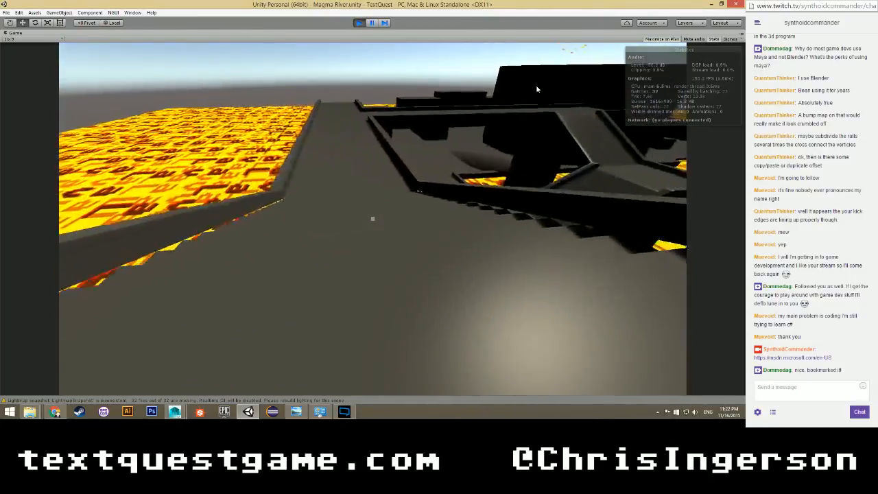
{"action": "key", "text": "w"}
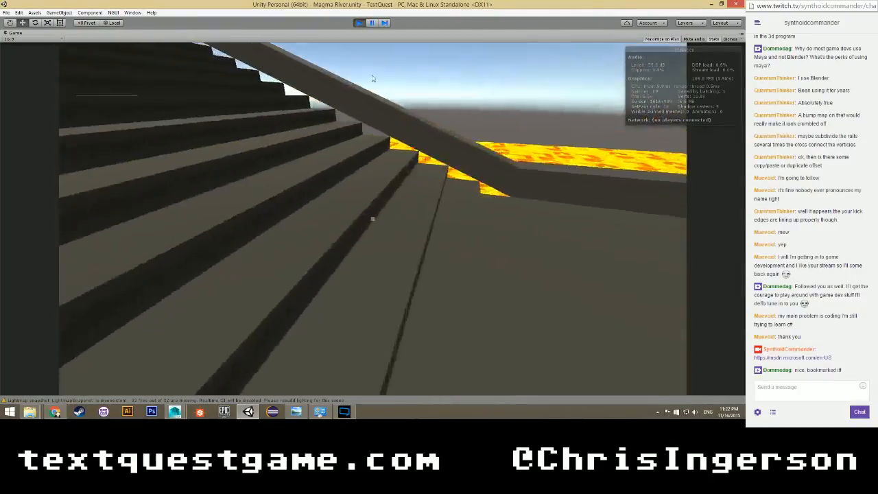
{"action": "key", "text": "w"}
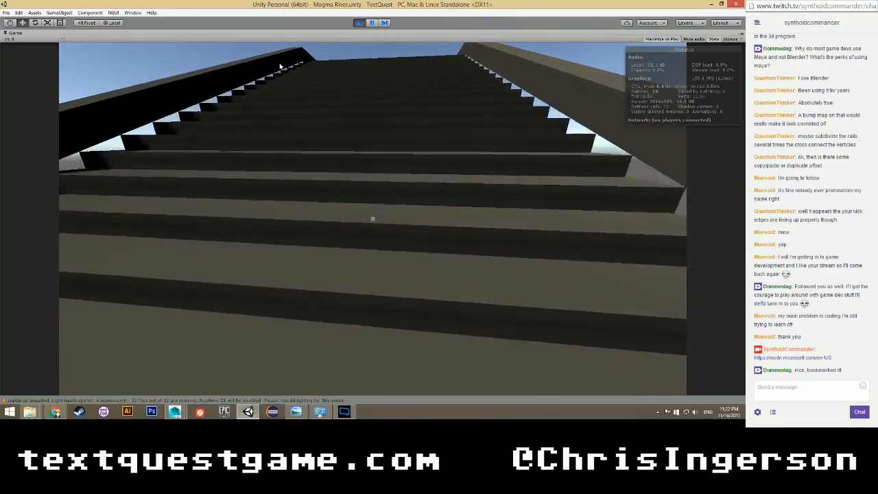
{"action": "key", "text": "w"}
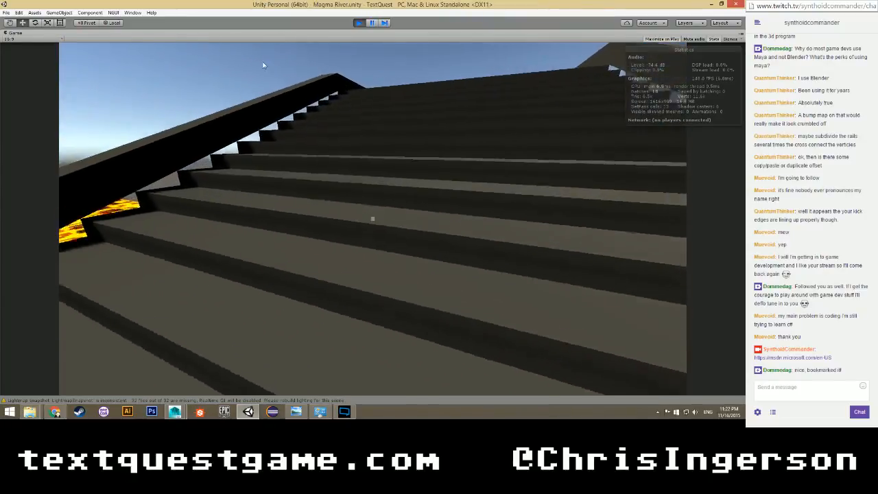
{"action": "key", "text": "w"}
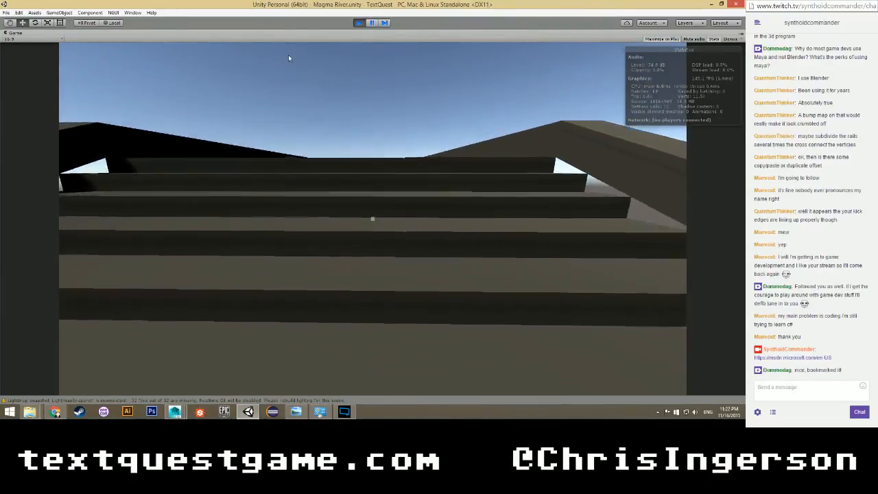
{"action": "key", "text": "w"}
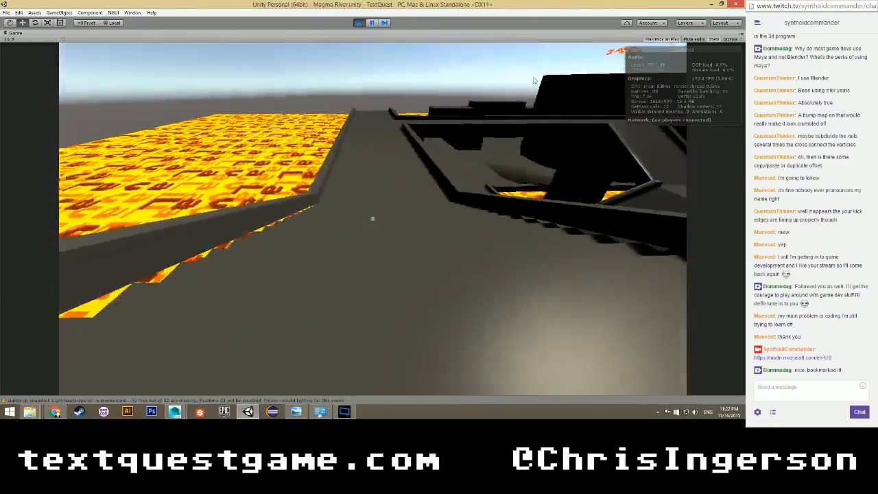
{"action": "key", "text": "w"}
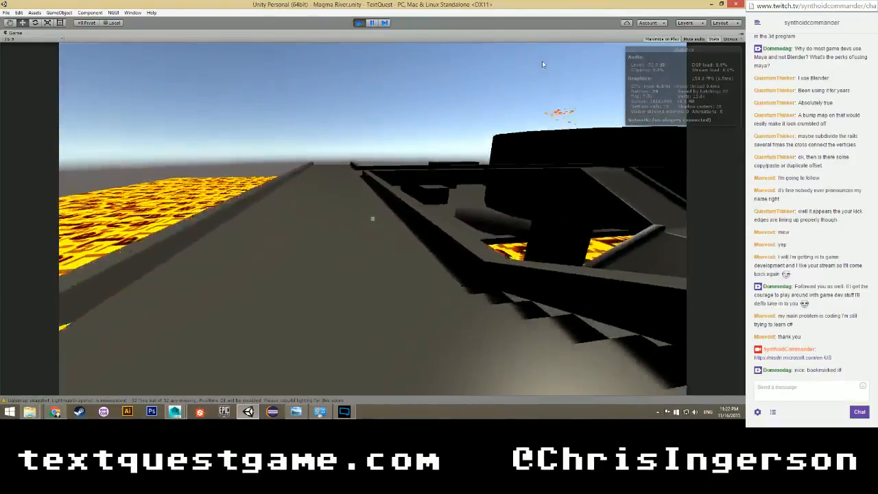
{"action": "key", "text": "w"}
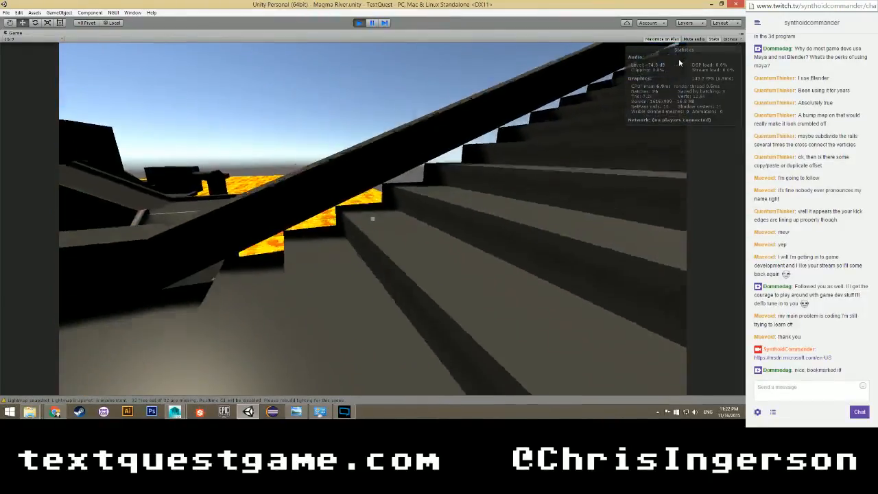
{"action": "key", "text": "w"}
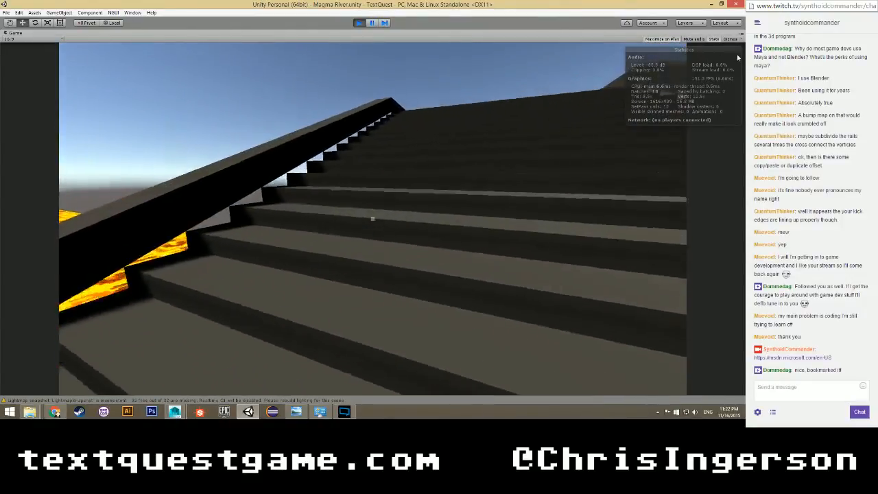
{"action": "key", "text": "w"}
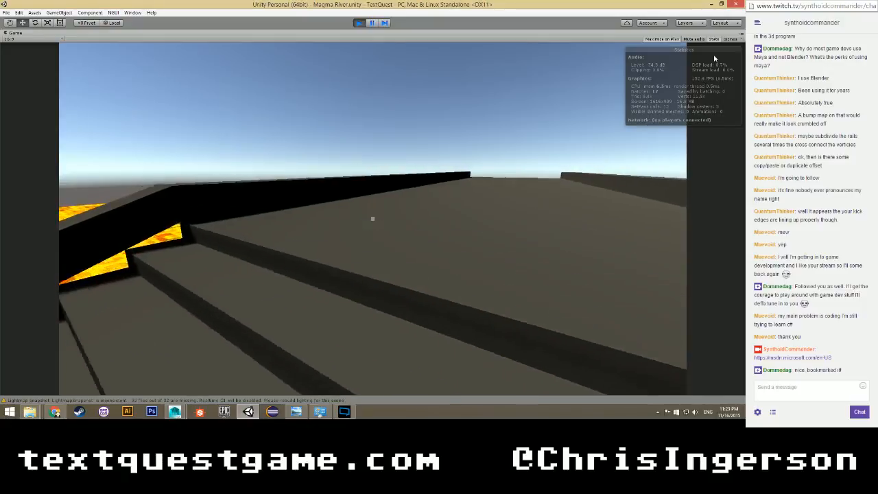
{"action": "key", "text": "w"}
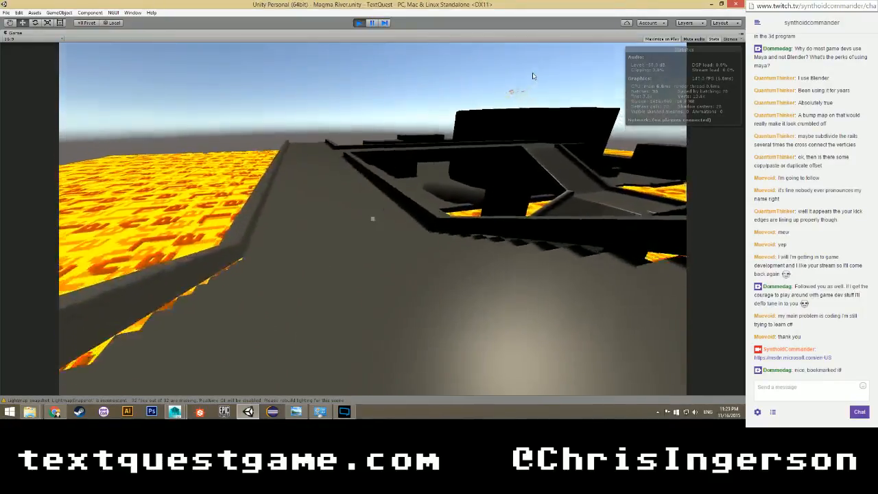
{"action": "key", "text": "w"}
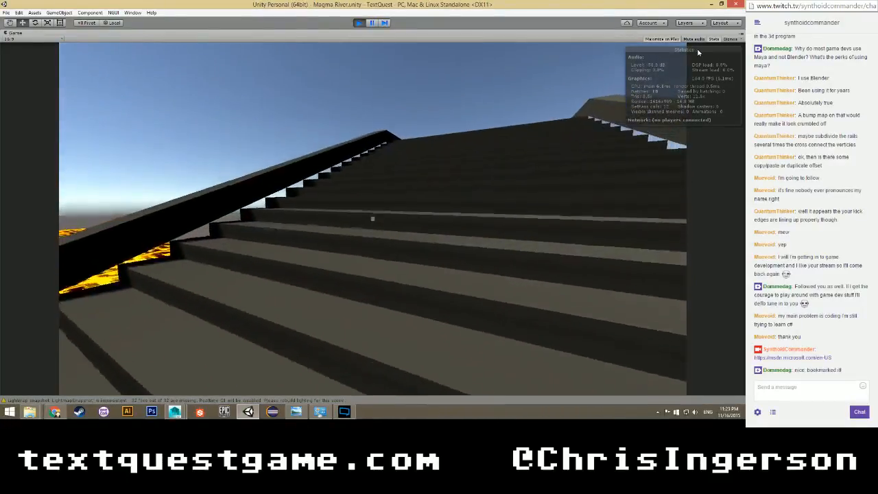
{"action": "key", "text": "w"}
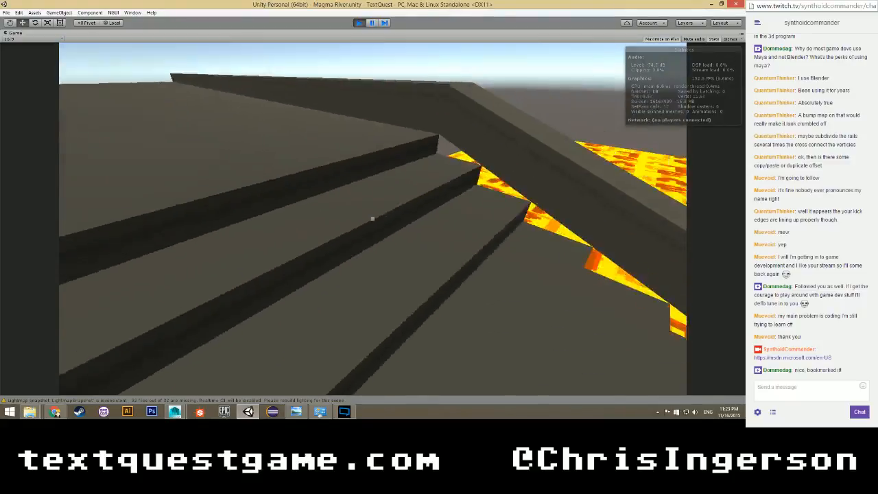
{"action": "key", "text": "w"}
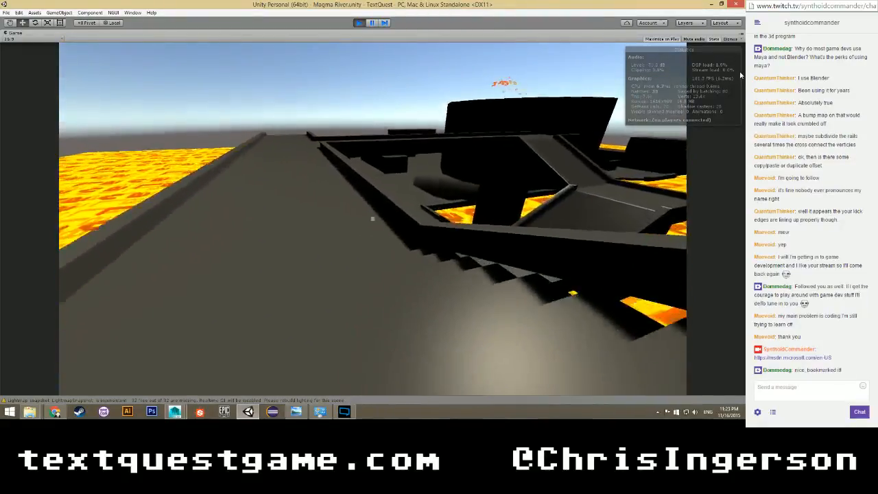
{"action": "key", "text": "w"}
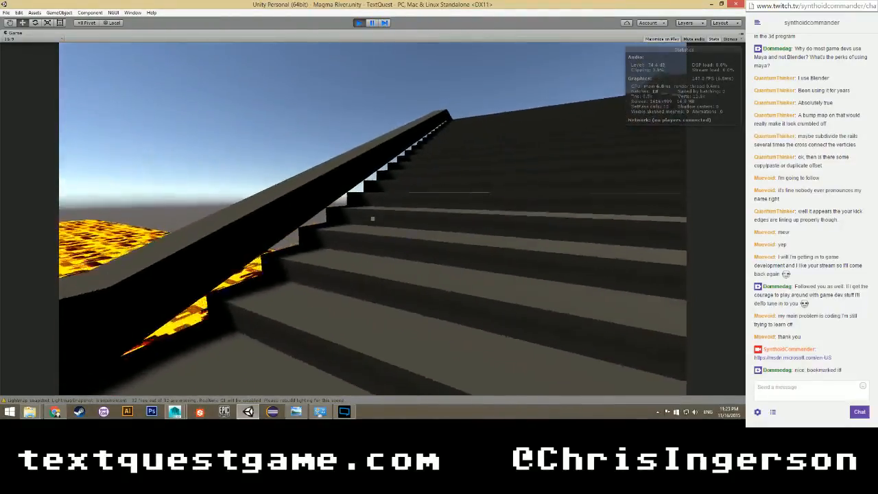
{"action": "key", "text": "w"}
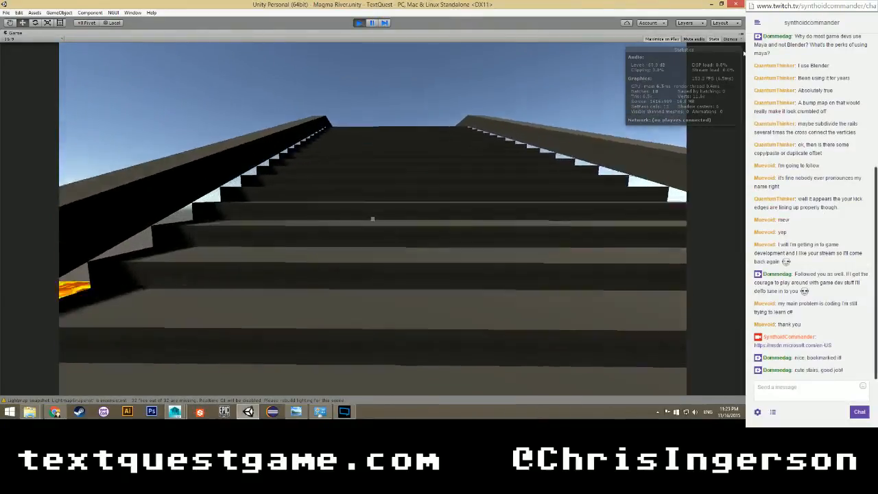
{"action": "key", "text": "w"}
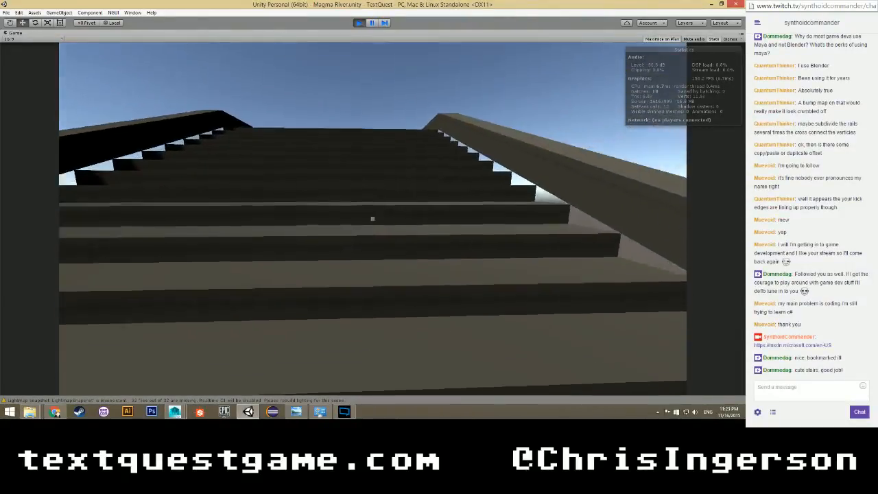
{"action": "key", "text": "w"}
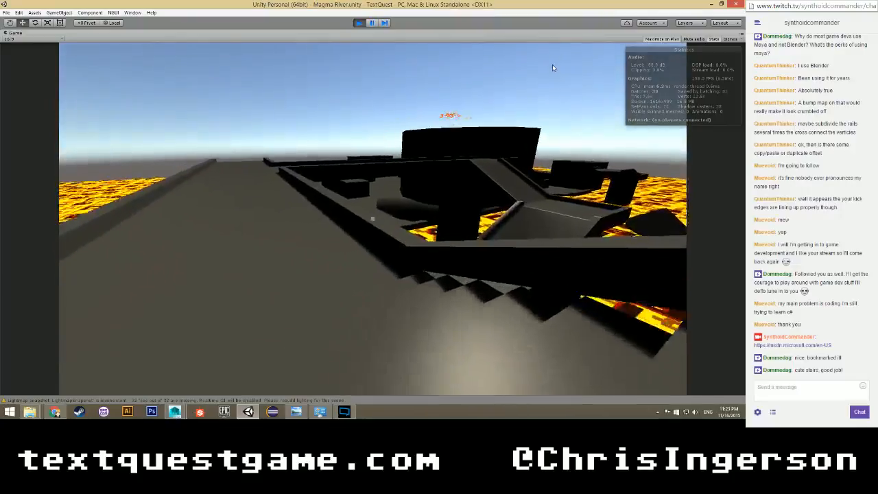
{"action": "key", "text": "w"}
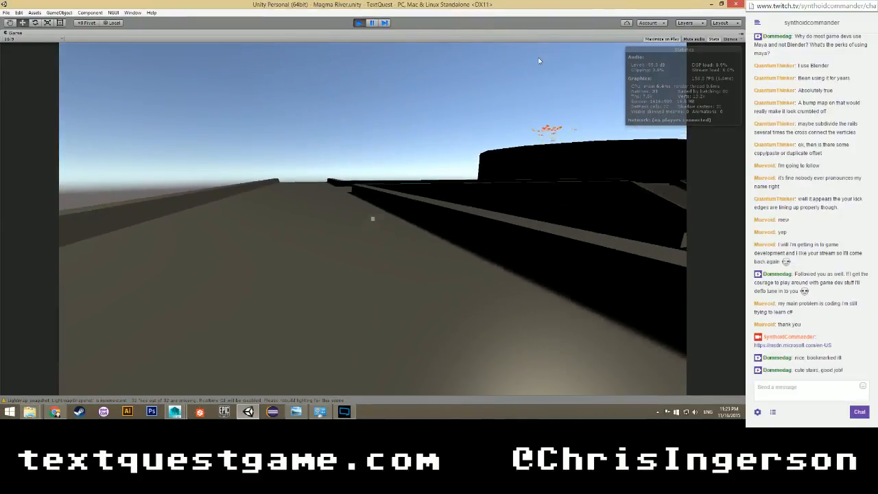
Jump beside the walkway railing below the stairs, then return the Hero to the foot of the staircase.
{"action": "key", "text": "w"}
{"action": "key", "text": "space"}
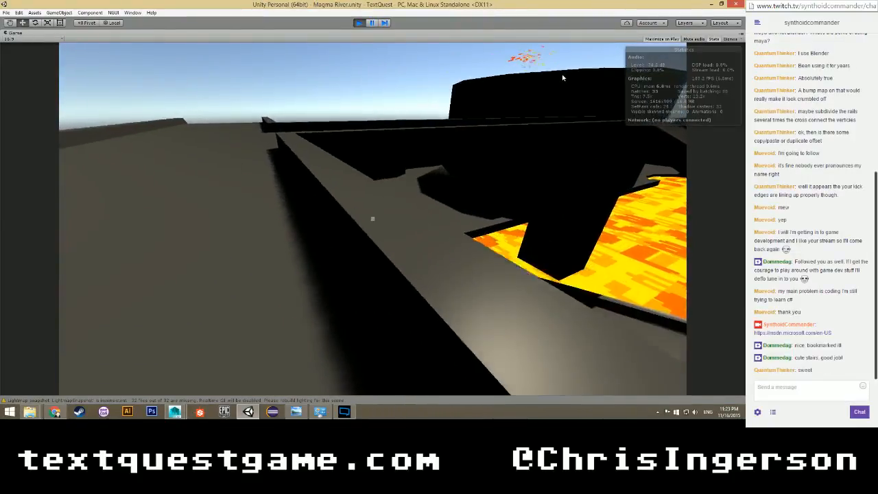
{"action": "key", "text": "w"}
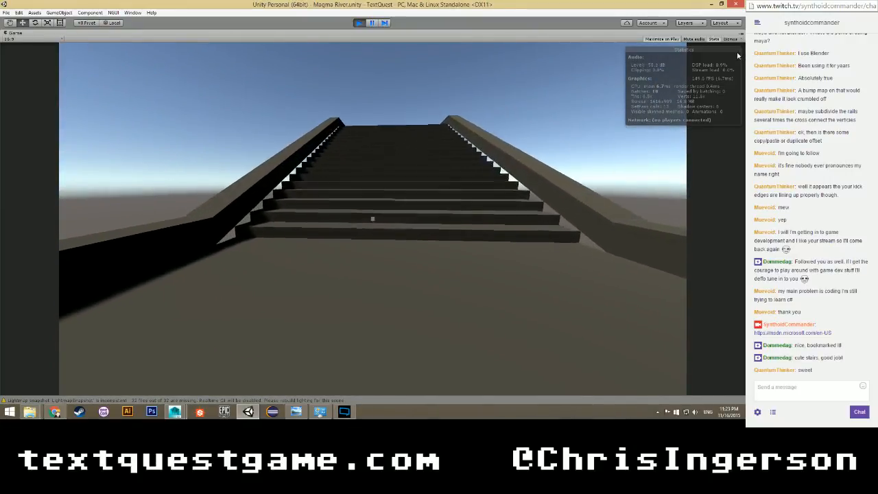
Climb the staircase while facing its side railing and view the lava level from higher up.
{"action": "key", "text": "w"}
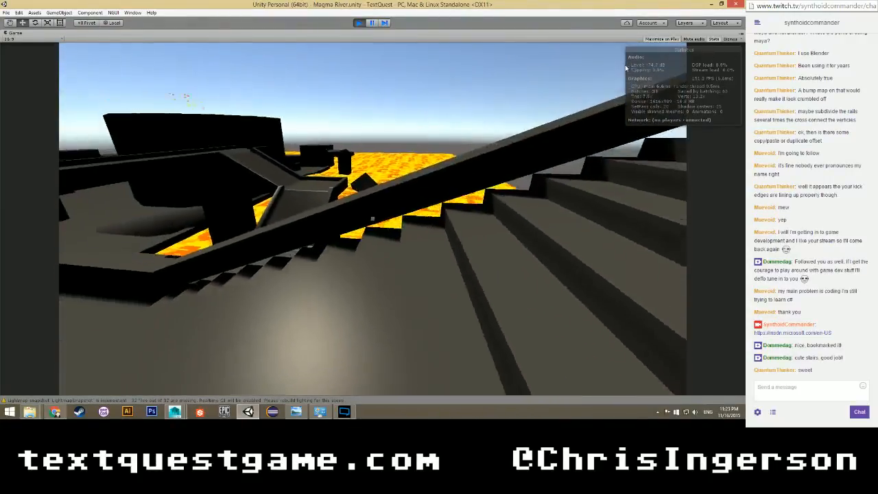
{"action": "key", "text": "w"}
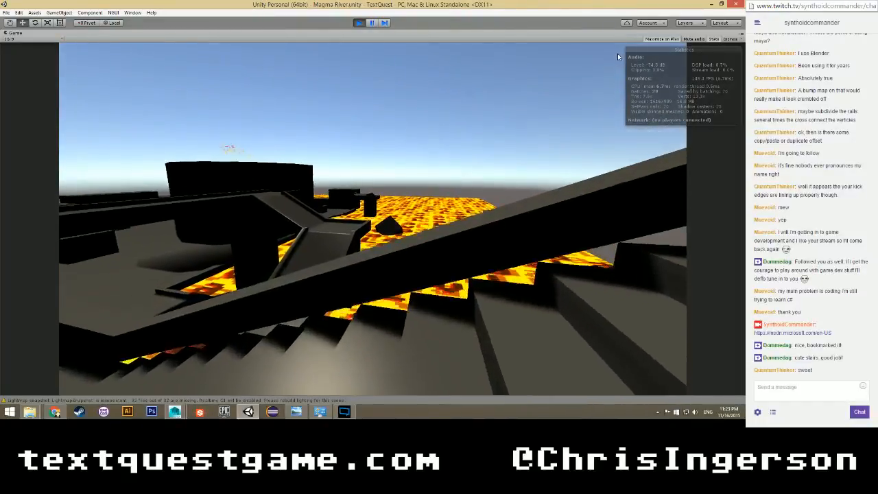
{"action": "key", "text": "w"}
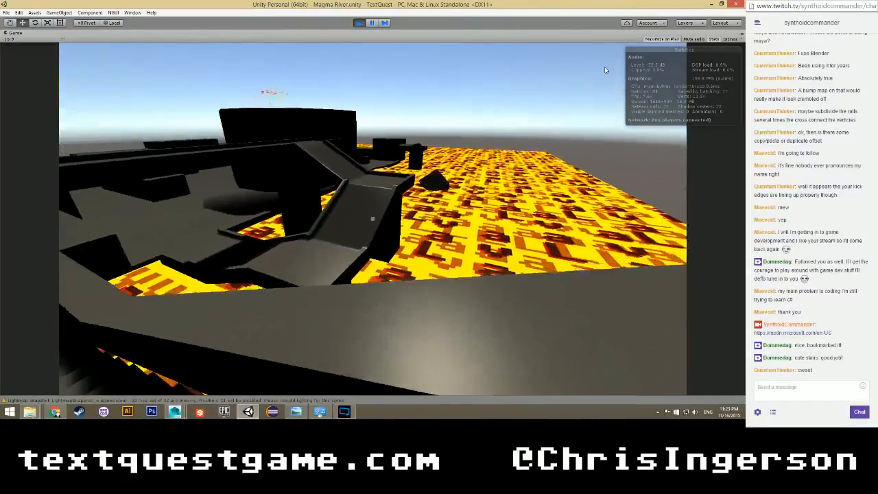
Walk the Hero across the stair landing and along the overlook staircase, checking the steps beside both railings.
{"action": "key", "text": "w"}
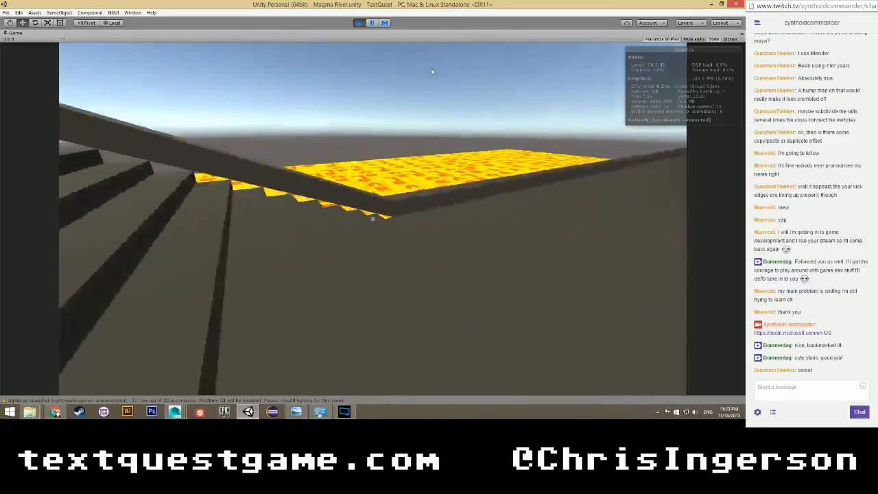
{"action": "key", "text": "w"}
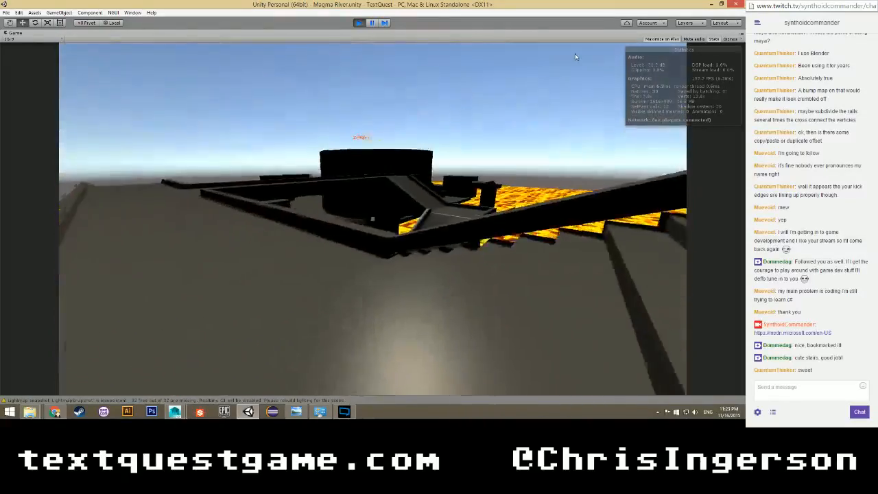
{"action": "key", "text": "w"}
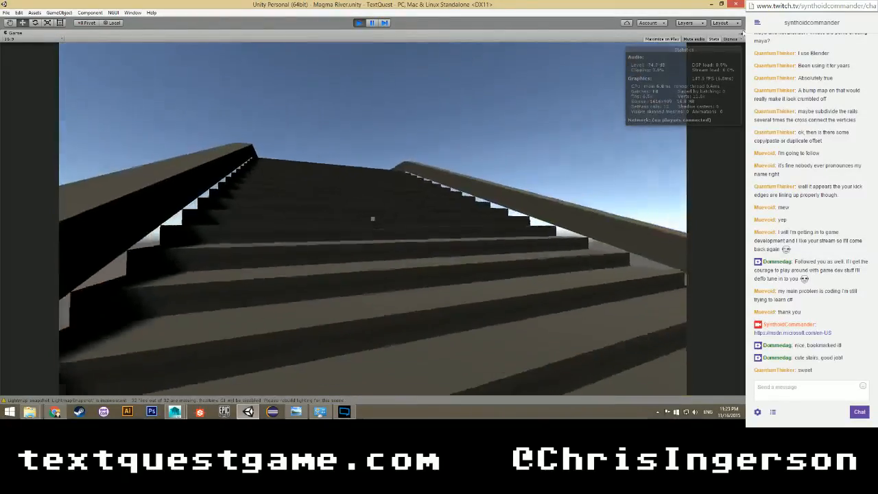
{"action": "key", "text": "w"}
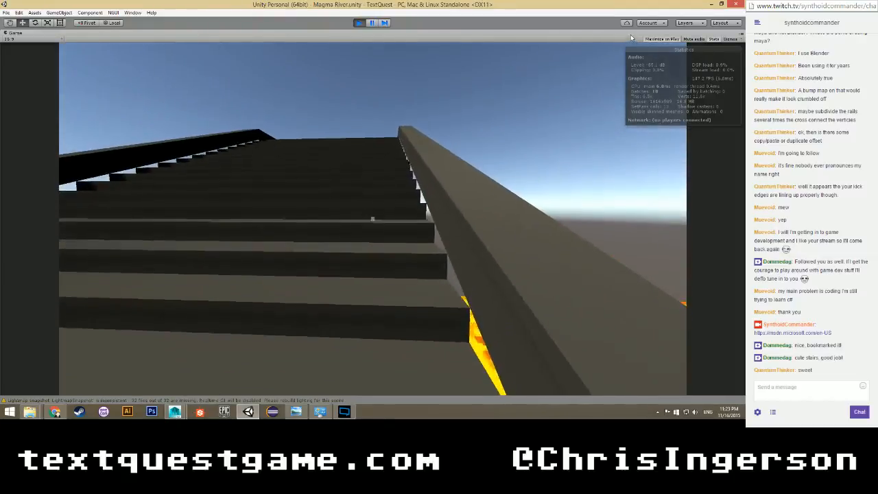
{"action": "key", "text": "w"}
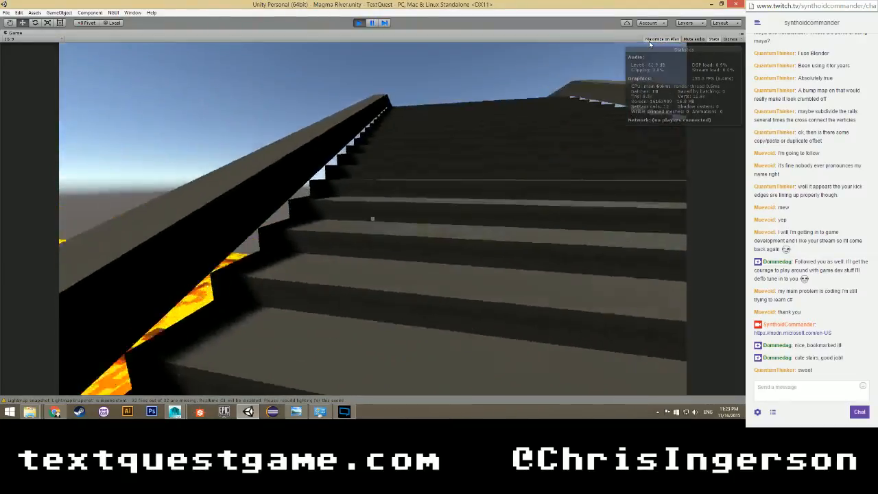
{"action": "key", "text": "w"}
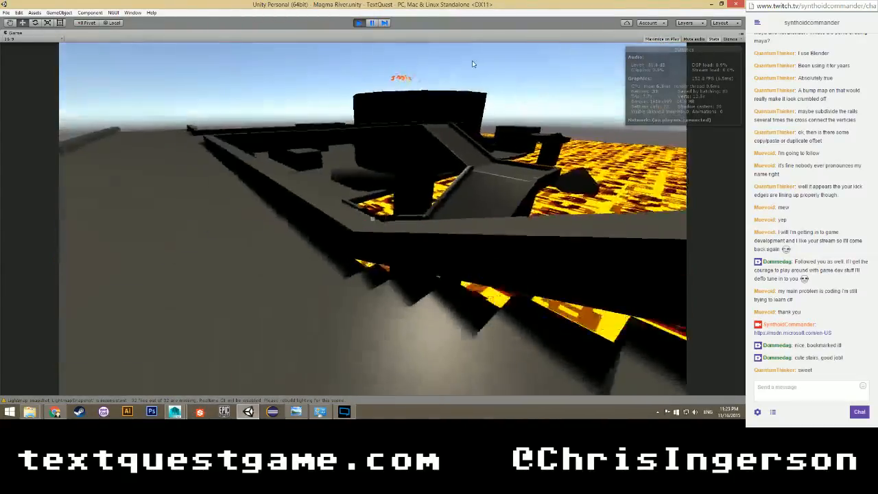
Walk the Hero along the railed walkway past the large round tower and down the slope beside it.
{"action": "key", "text": "w"}
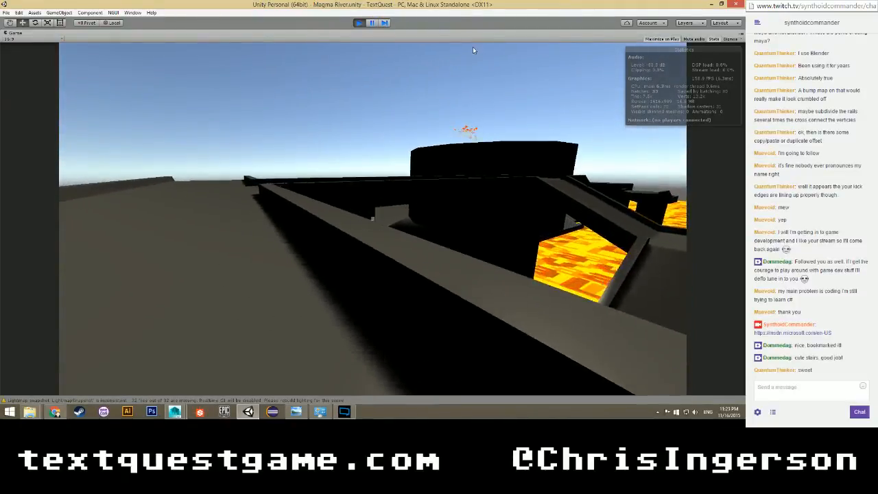
{"action": "key", "text": "w"}
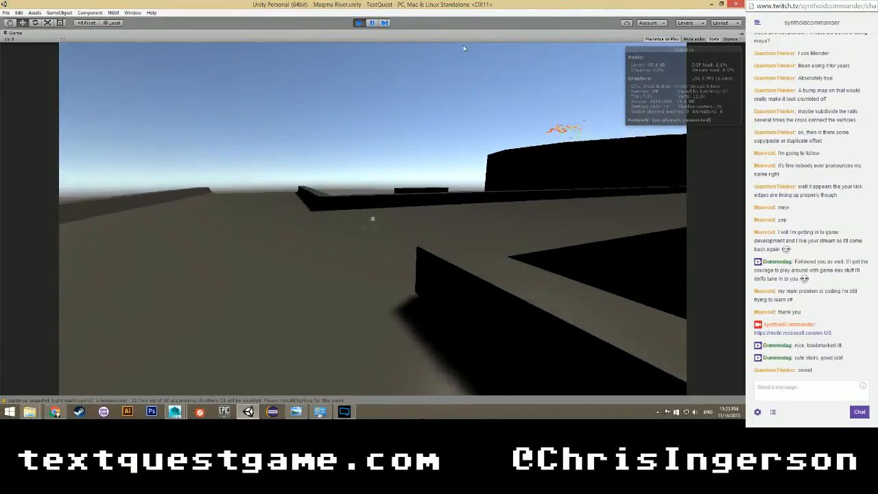
{"action": "key", "text": "w"}
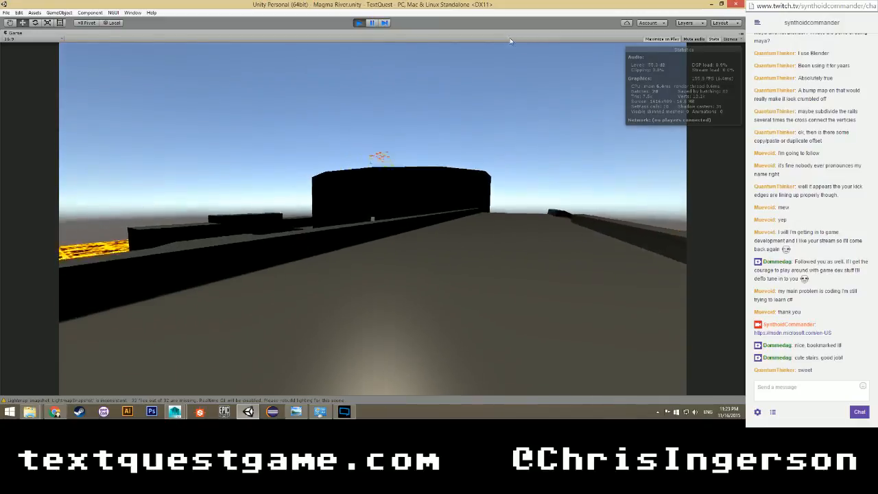
{"action": "key", "text": "w"}
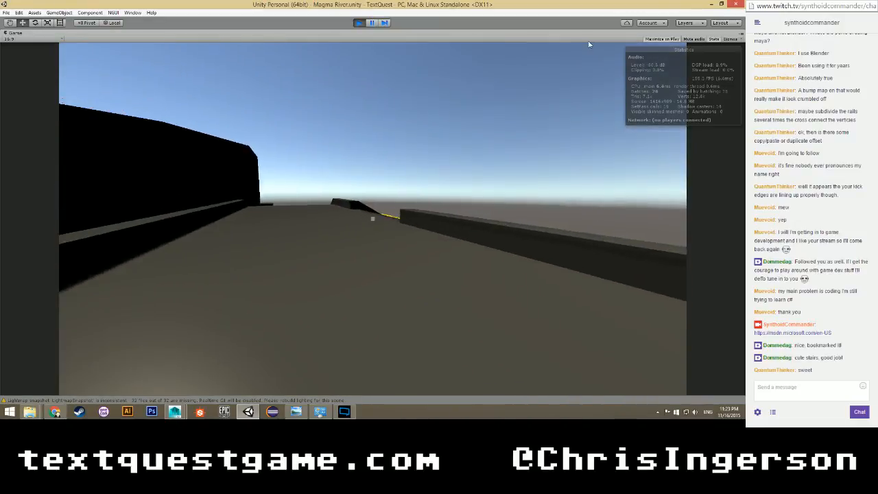
{"action": "key", "text": "w"}
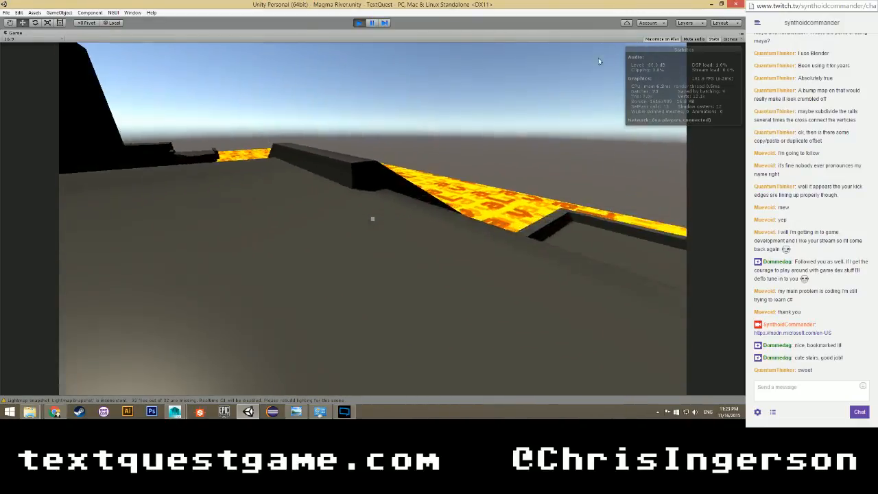
{"action": "key", "text": "w"}
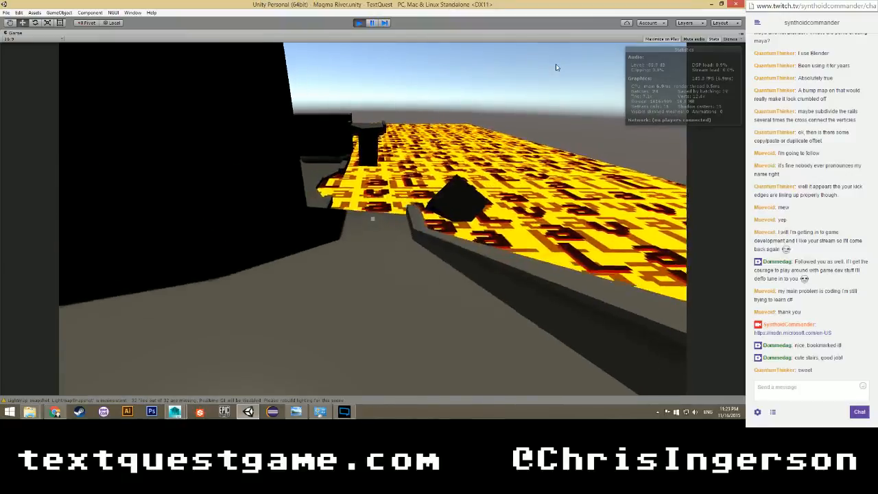
{"action": "key", "text": "w"}
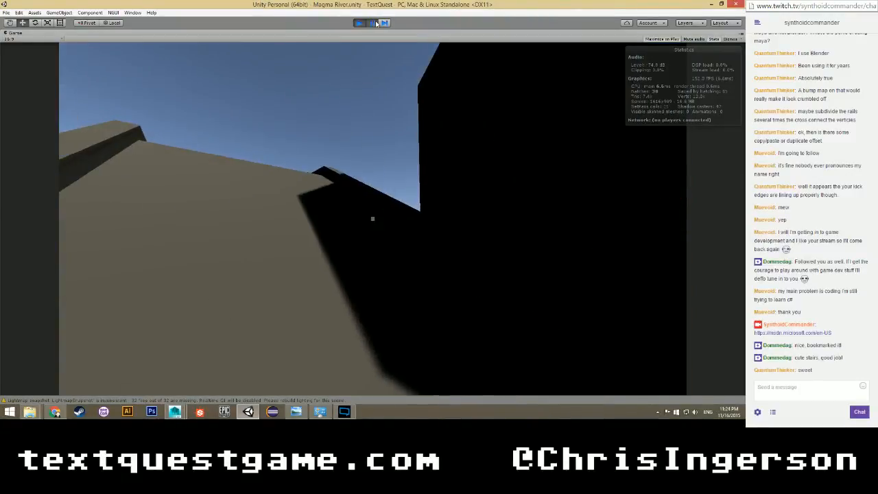
Pause the playtest, move the Hero in the scene to the low rock platform beyond the round tower, and resume play.
{"action": "left_click", "coordinate": [373, 23]}
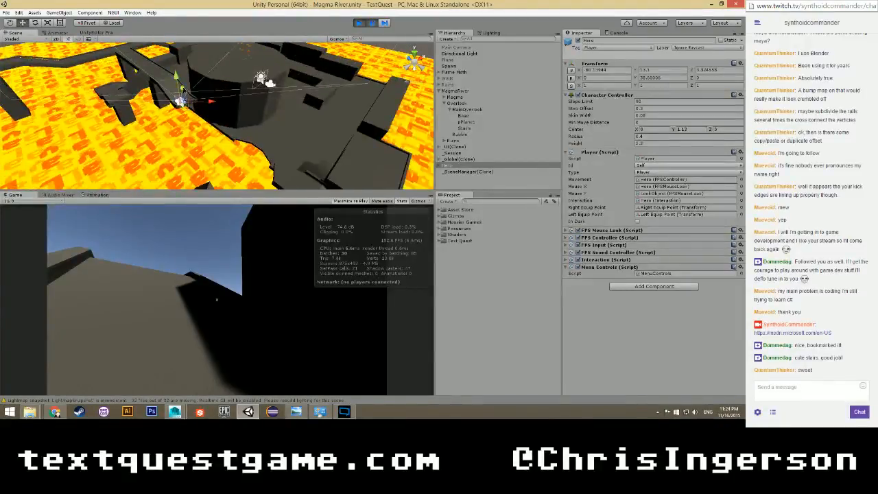
{"action": "left_click_drag", "start_coordinate": [183, 92], "coordinate": [182, 140]}
{"action": "left_click_drag", "start_coordinate": [202, 181], "coordinate": [312, 180]}
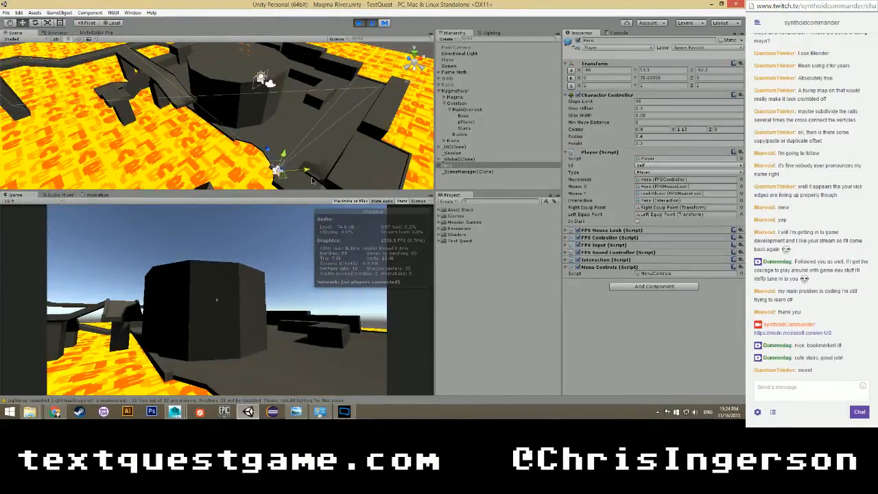
{"action": "left_click", "coordinate": [371, 23]}
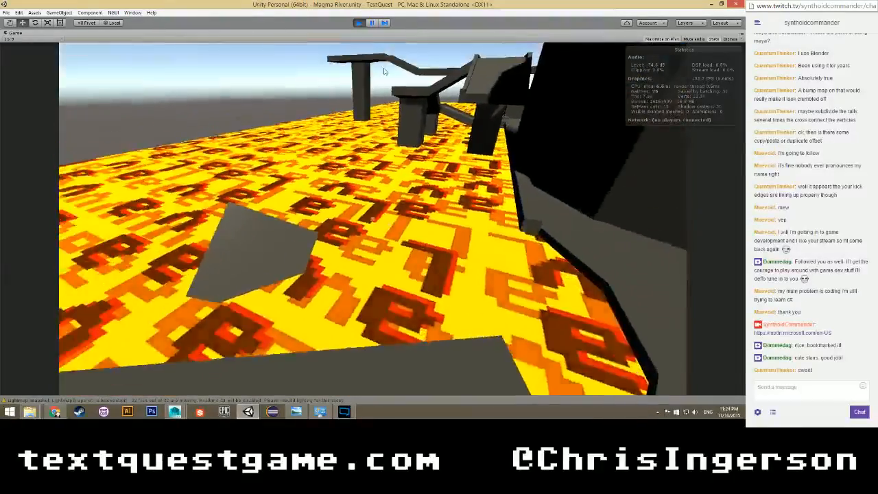
Walk and jump the Hero around the low rock platform, viewing the tower and raised walkways across the lava.
{"action": "key", "text": "w"}
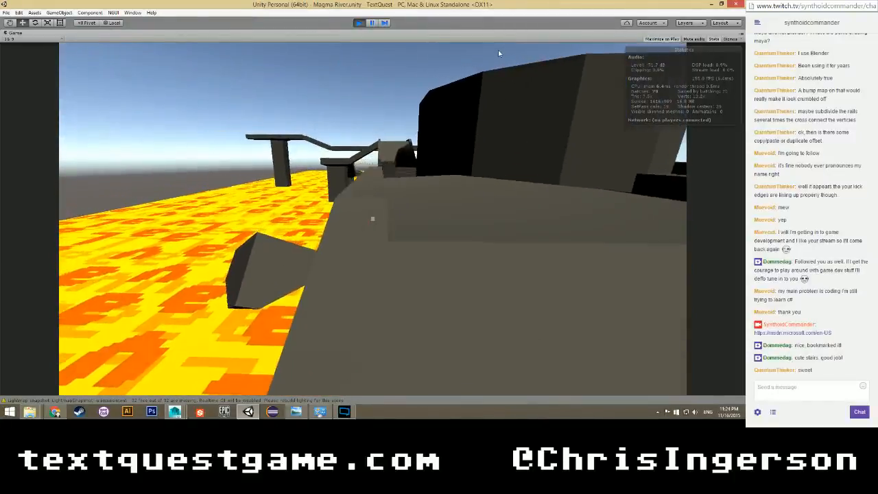
{"action": "key", "text": "w"}
{"action": "key", "text": "space"}
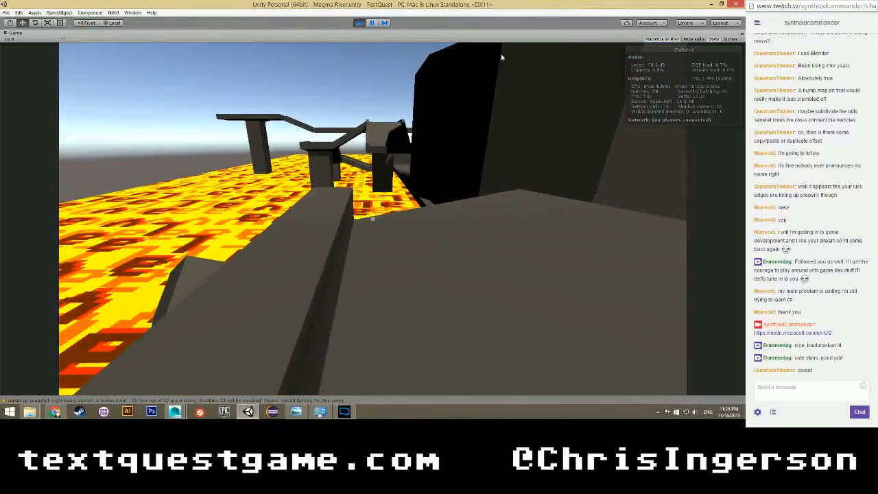
{"action": "key", "text": "w"}
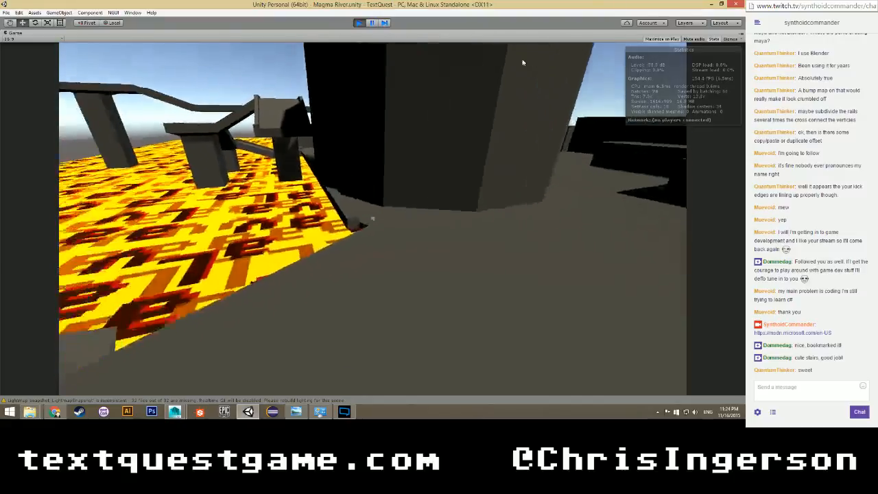
{"action": "key", "text": "w"}
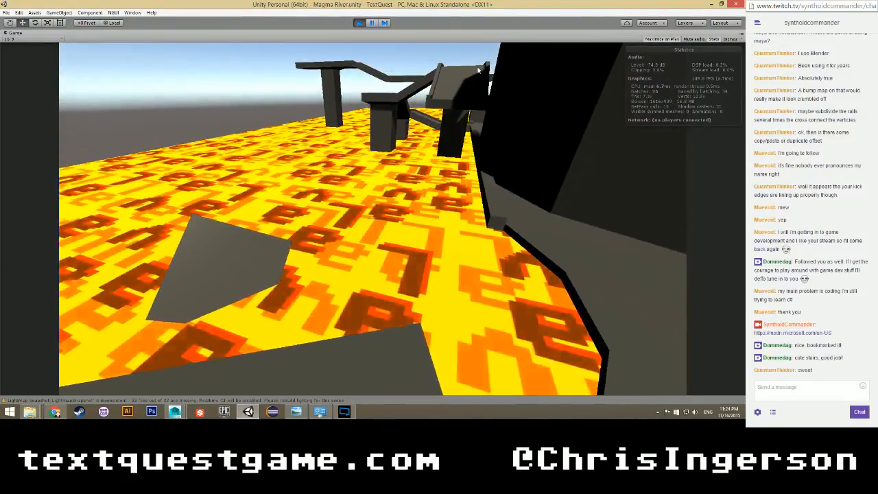
{"action": "key", "text": "w"}
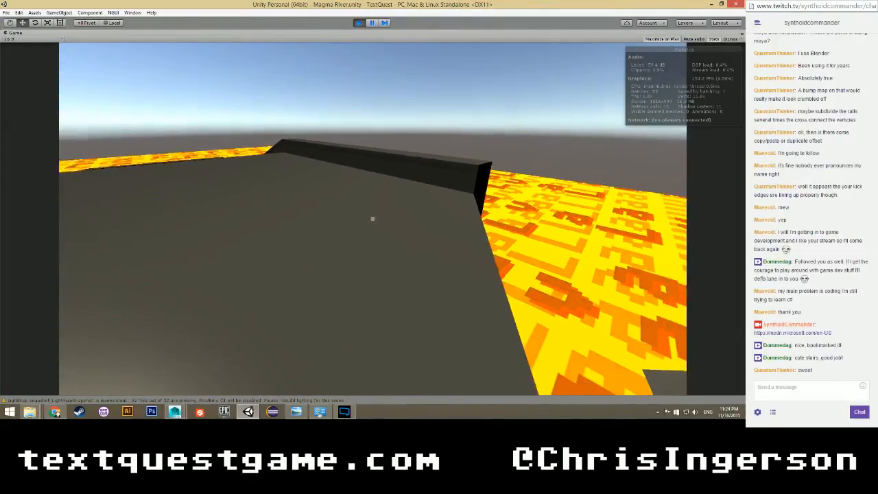
{"action": "key", "text": "w"}
{"action": "key", "text": "space"}
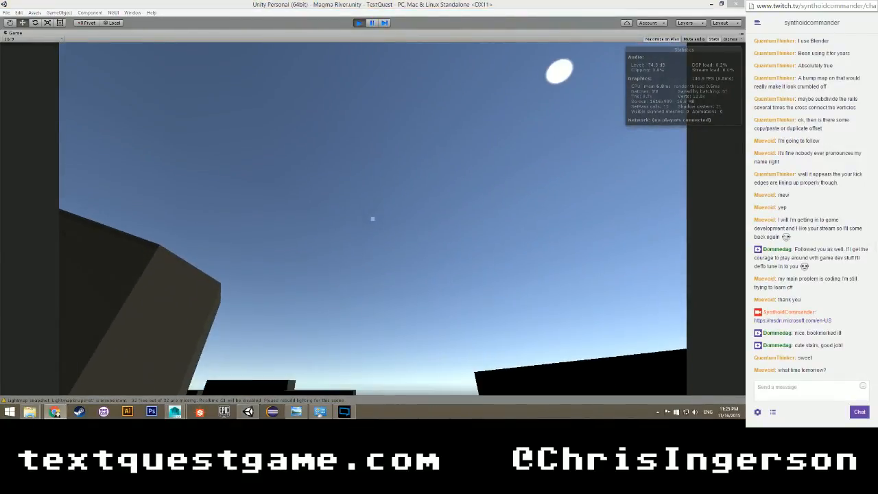
Switch to the Twitch channel page in the browser, check the Dev Stream Schedule, and return to the Unity playtest.
{"action": "key", "text": "alt+Tab"}
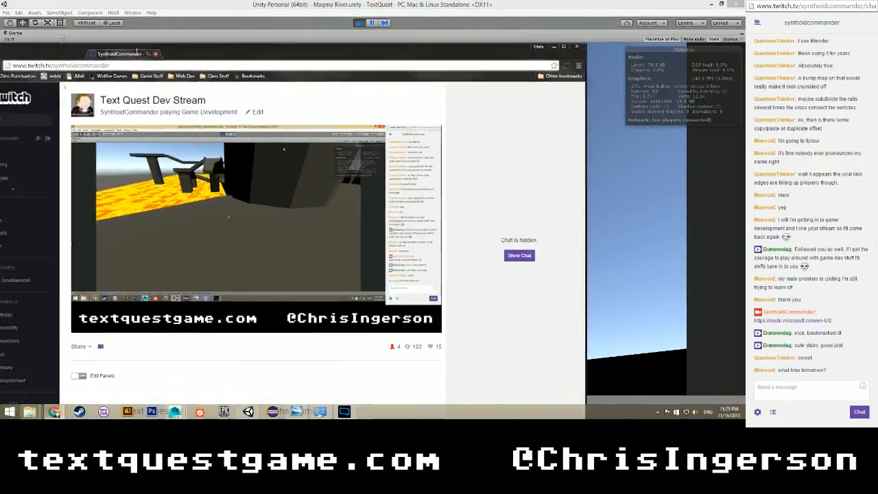
{"action": "scroll", "coordinate": [263, 300], "scroll_direction": "down", "scroll_amount": 5}
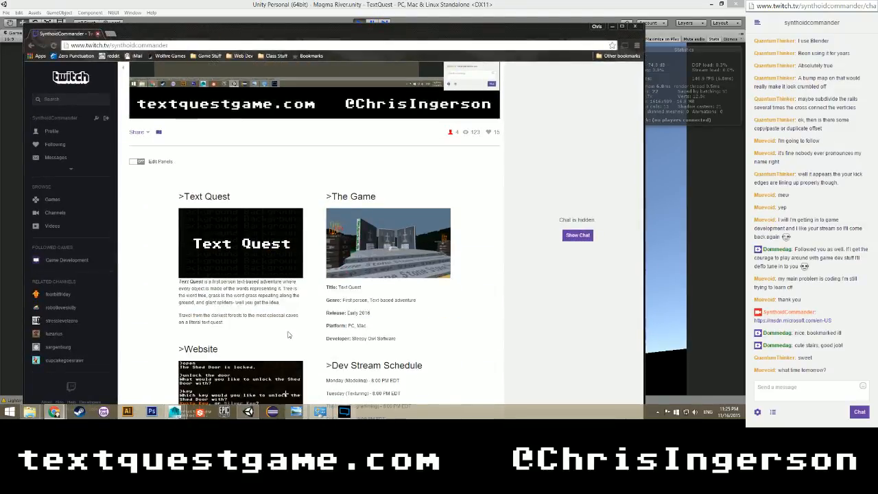
{"action": "key", "text": "ctrl+a"}
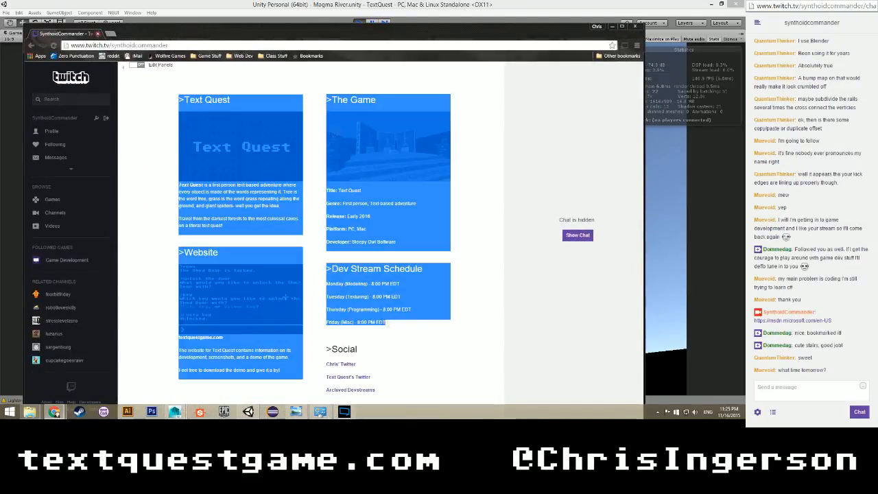
{"action": "left_click", "coordinate": [404, 327]}
{"action": "left_click_drag", "start_coordinate": [341, 297], "coordinate": [328, 269]}
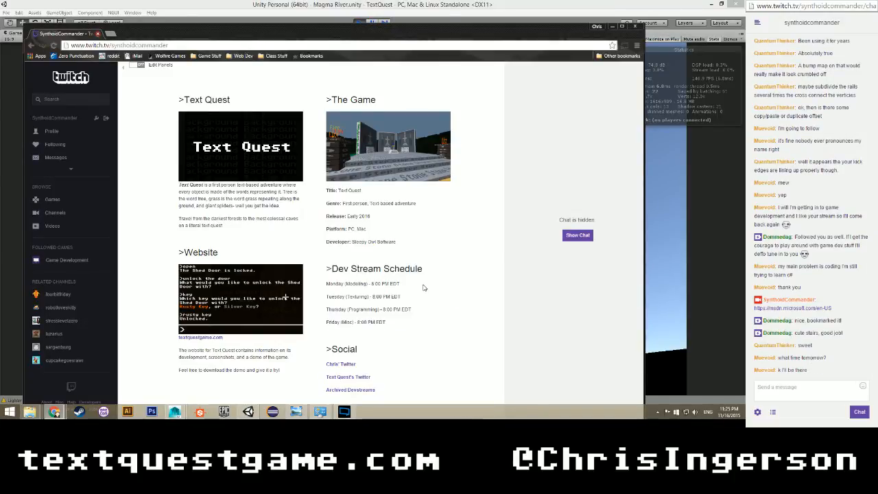
{"action": "left_click_drag", "start_coordinate": [343, 34], "coordinate": [0, 33]}
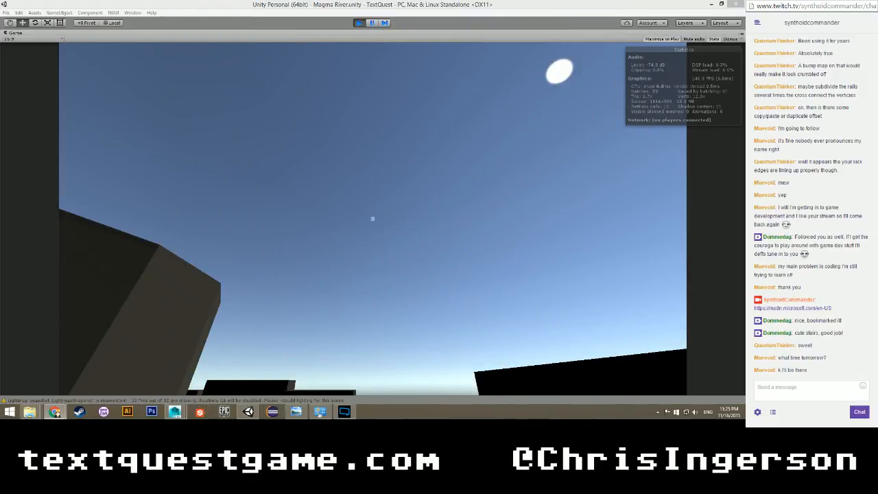
Walk the Hero among the rock blocks and along the lava edge, inspecting the area at the round tower's base.
{"action": "key", "text": "w"}
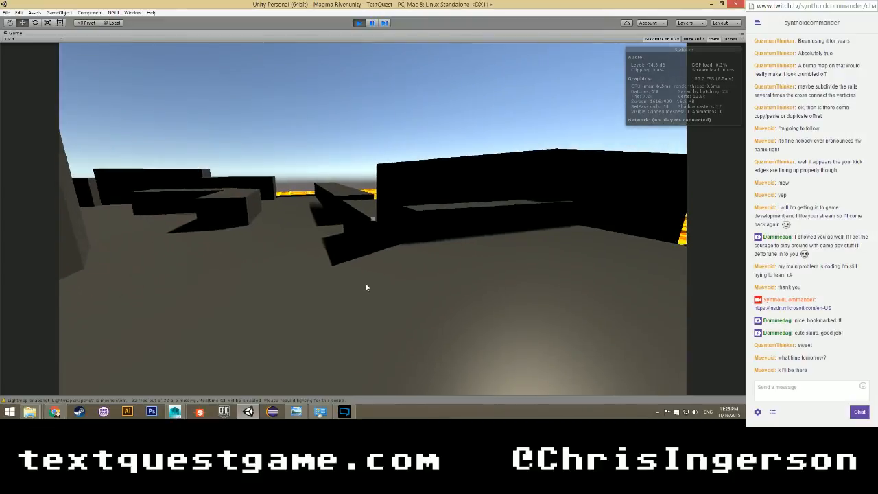
{"action": "key", "text": "w"}
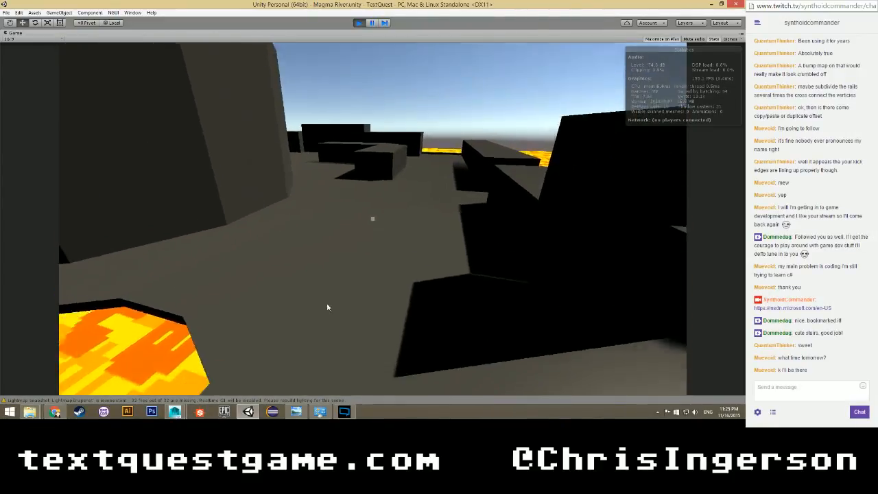
{"action": "key", "text": "w"}
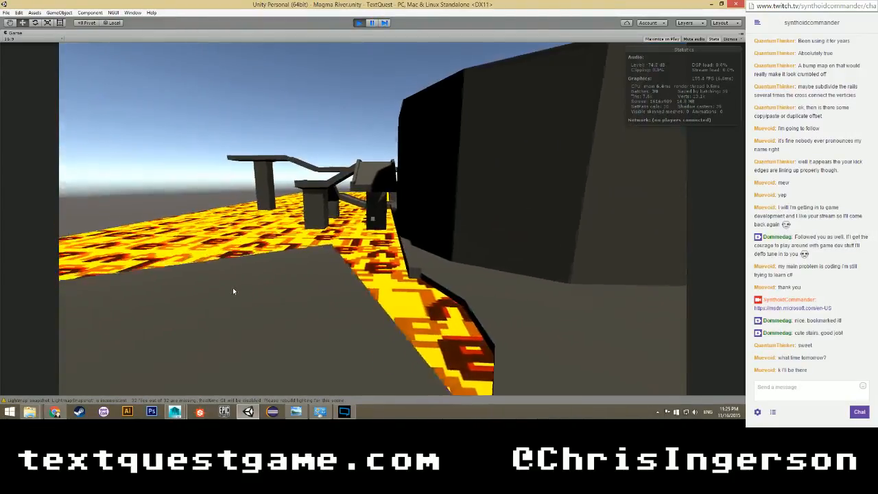
{"action": "key", "text": "w"}
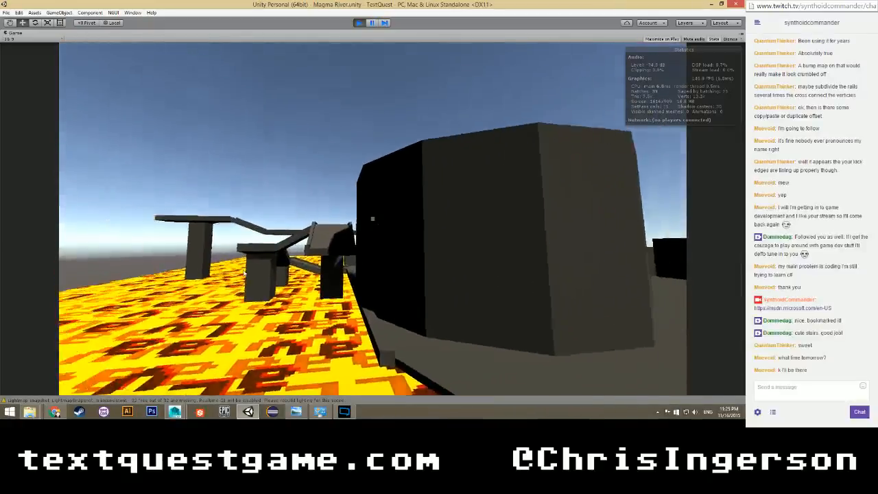
{"action": "key", "text": "w"}
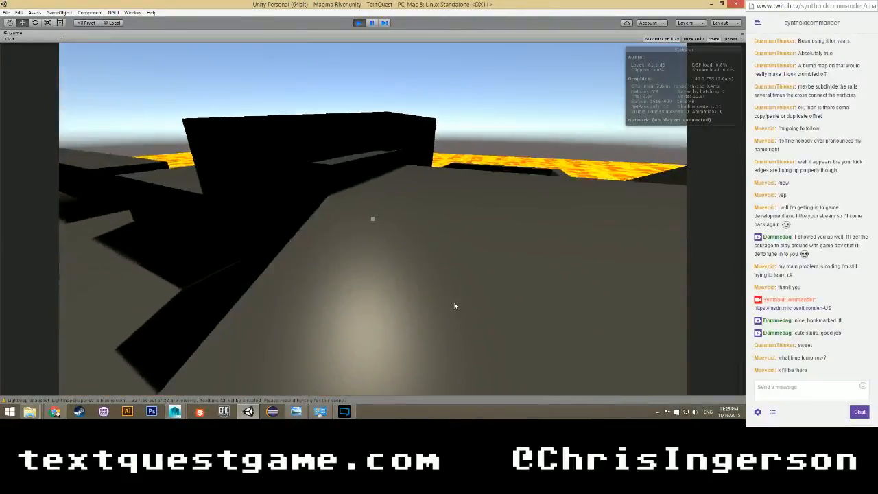
{"action": "key", "text": "w"}
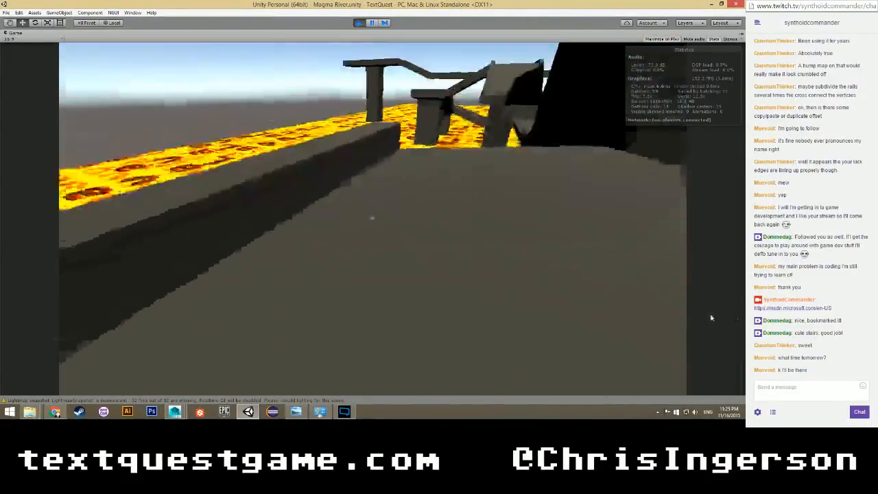
{"action": "key", "text": "w"}
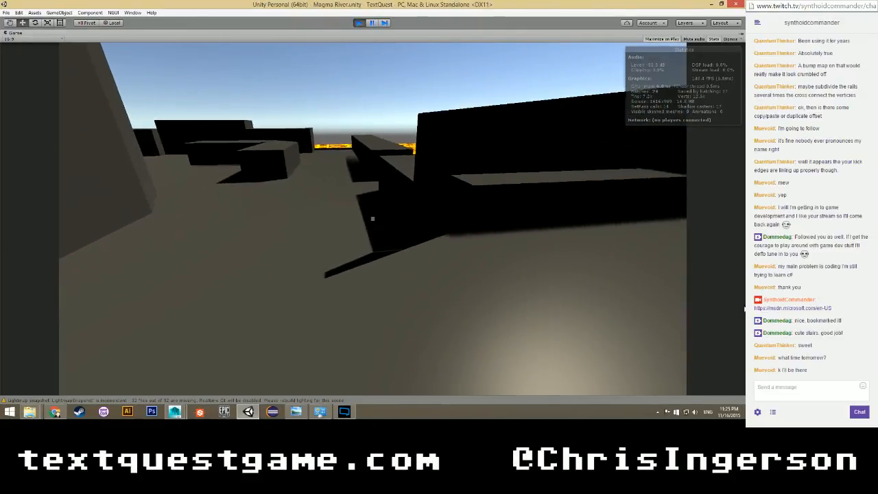
{"action": "key", "text": "w"}
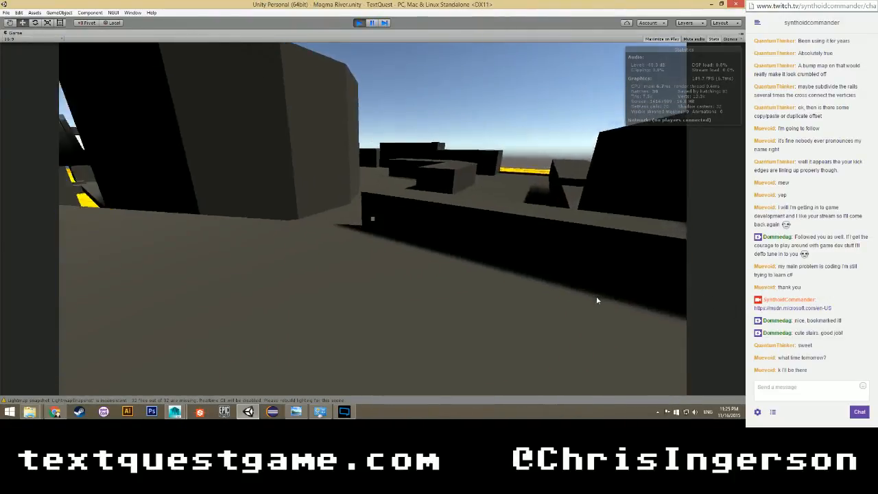
Walk the Hero around the low rock platform to the jagged lava edge beside the round tower, viewing the walkways and edge rails.
{"action": "key", "text": "w"}
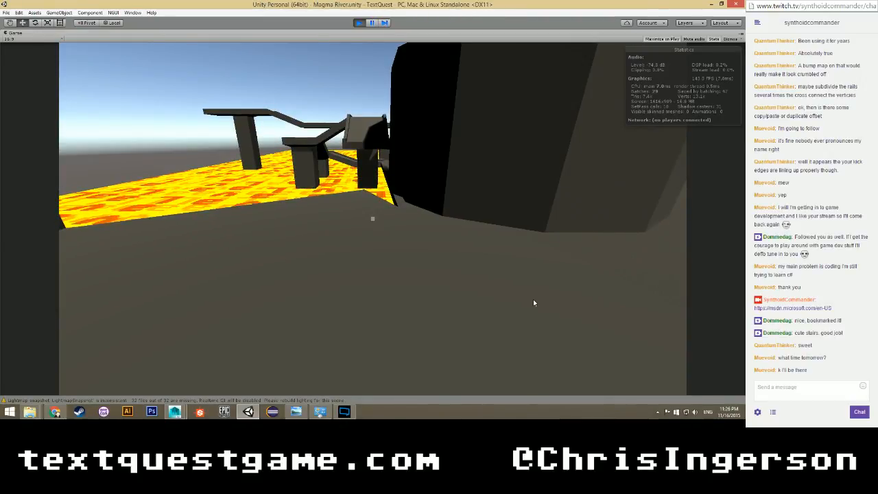
{"action": "key", "text": "w"}
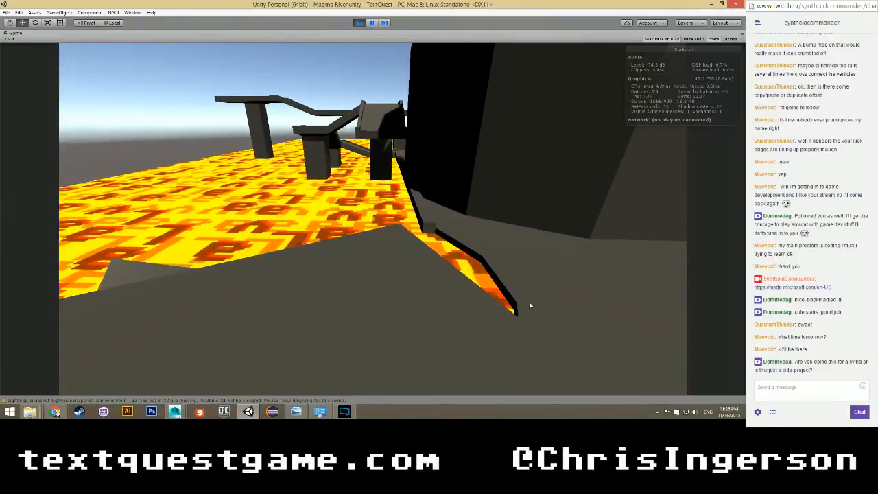
{"action": "key", "text": "w"}
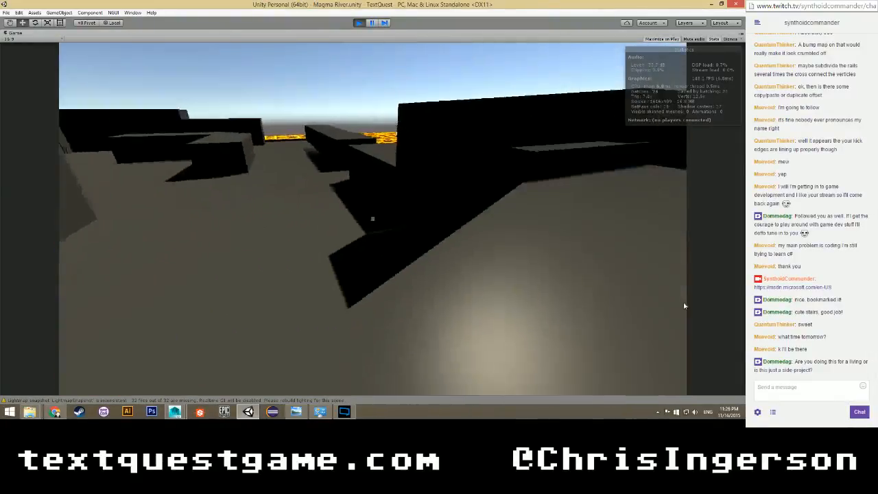
{"action": "key", "text": "w"}
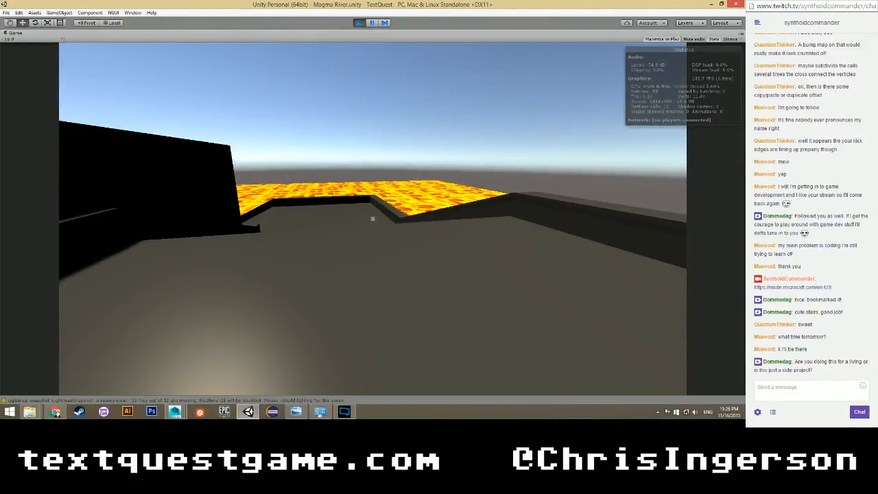
{"action": "key", "text": "w"}
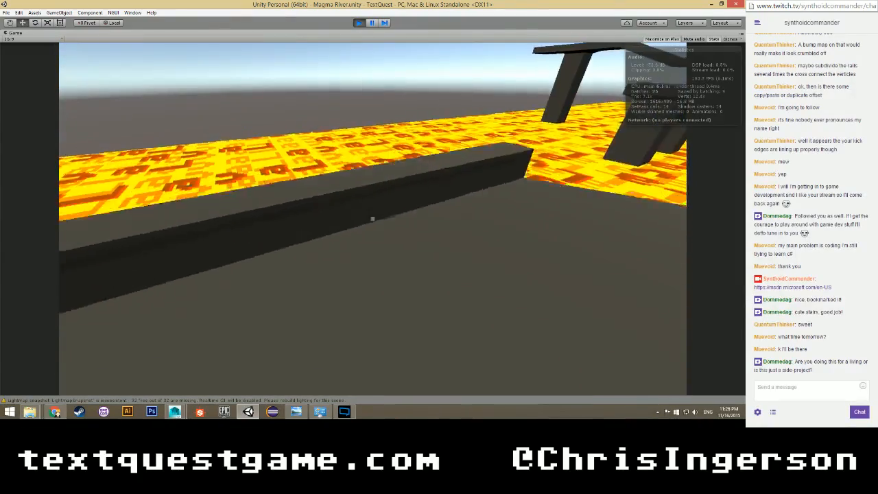
{"action": "key", "text": "w"}
{"action": "key", "text": "Escape"}
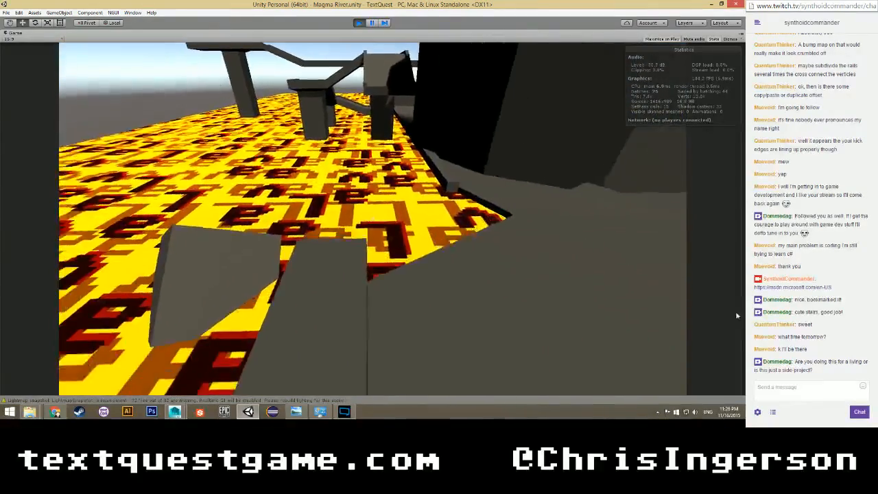
Walk the Hero down the railed path away from the round tower to its walled end above the lava.
{"action": "key", "text": "w"}
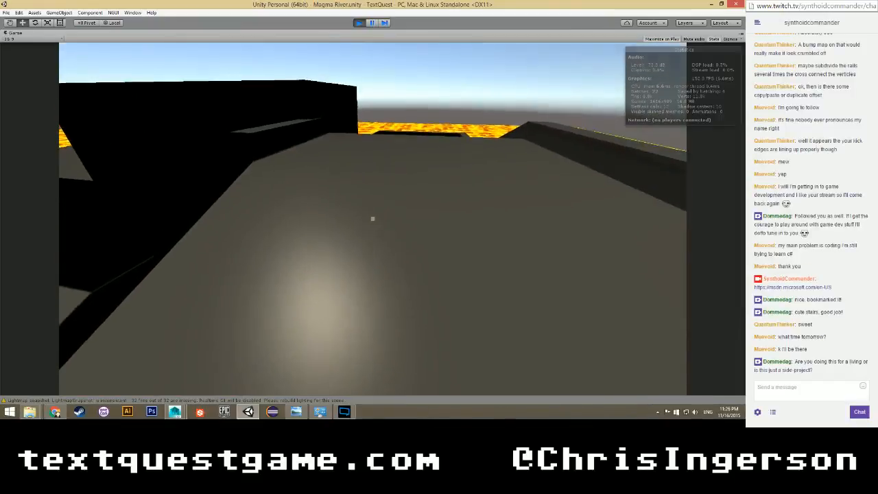
{"action": "key", "text": "w"}
{"action": "key", "text": "w"}
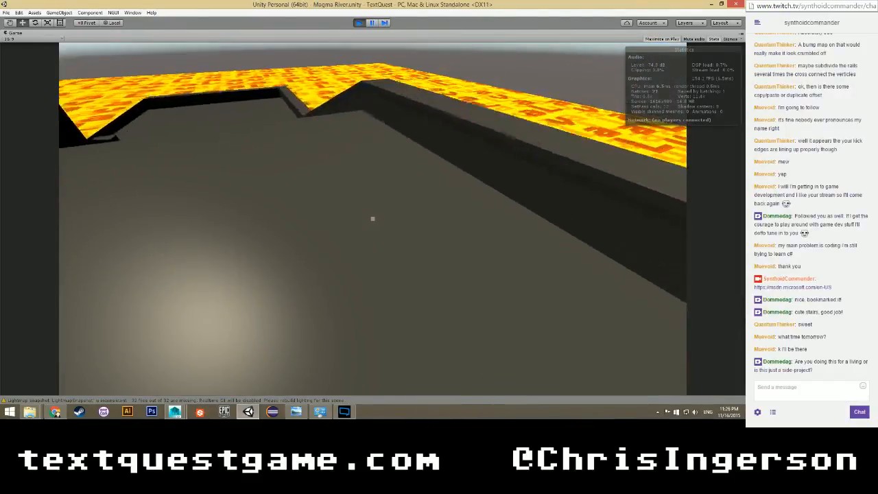
{"action": "key", "text": "w"}
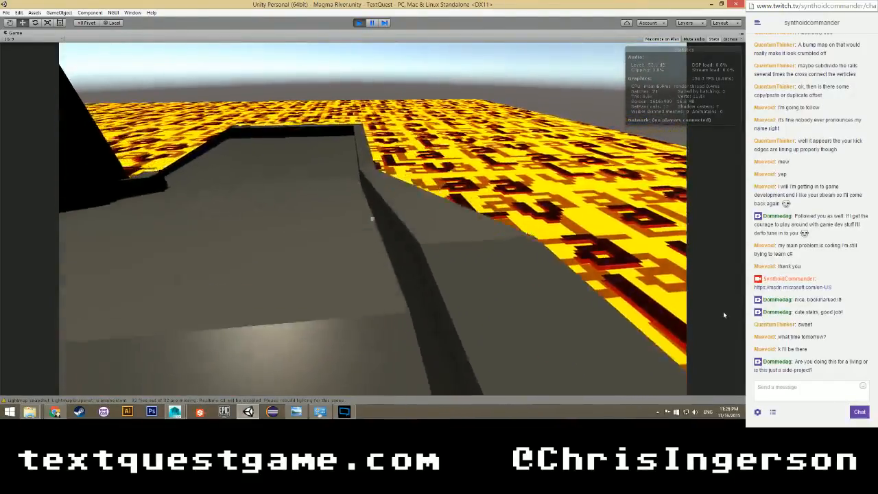
{"action": "key", "text": "w"}
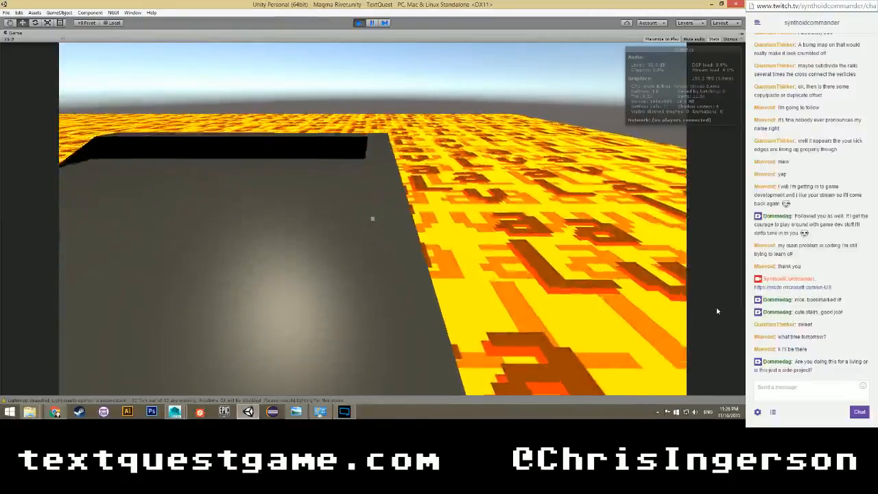
Follow the low wall along the lava from the path's end to the next outer corner, inspecting the ledge.
{"action": "key", "text": "w"}
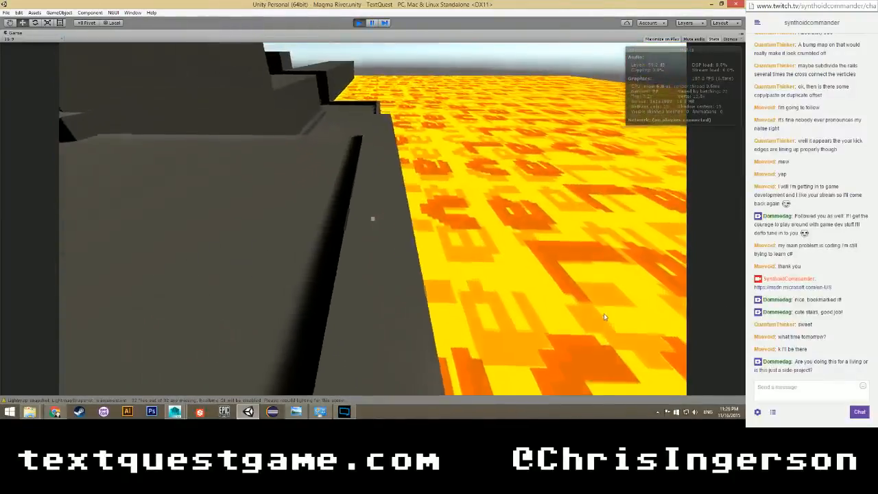
{"action": "key", "text": "w"}
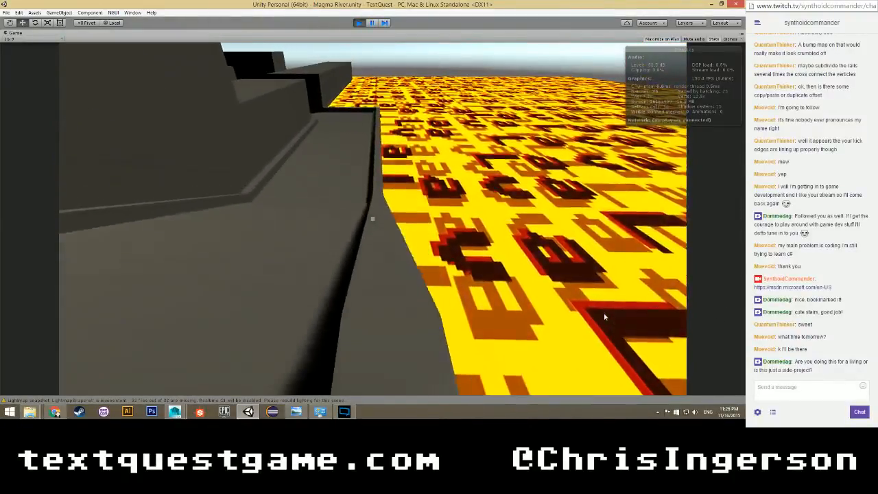
{"action": "key", "text": "w"}
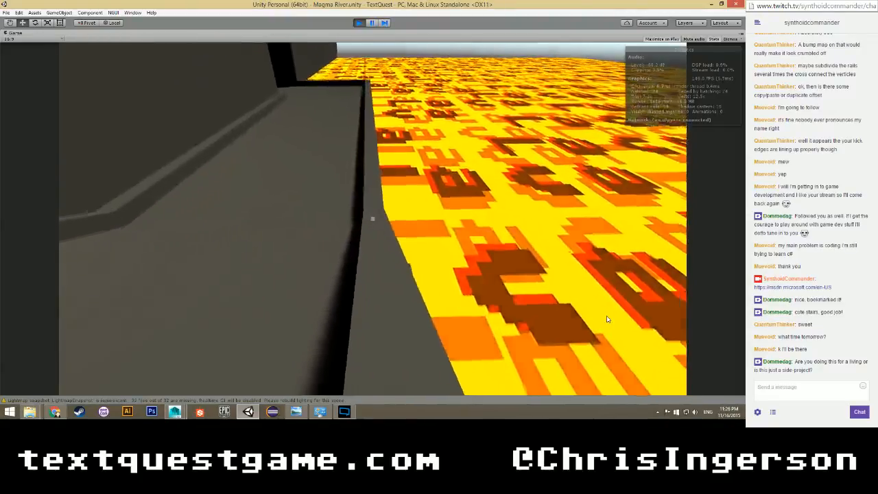
{"action": "key", "text": "w"}
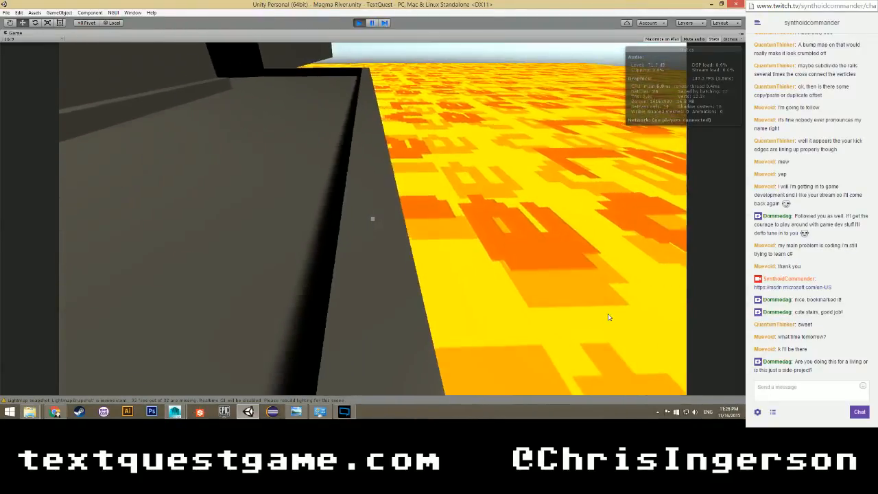
{"action": "key", "text": "w"}
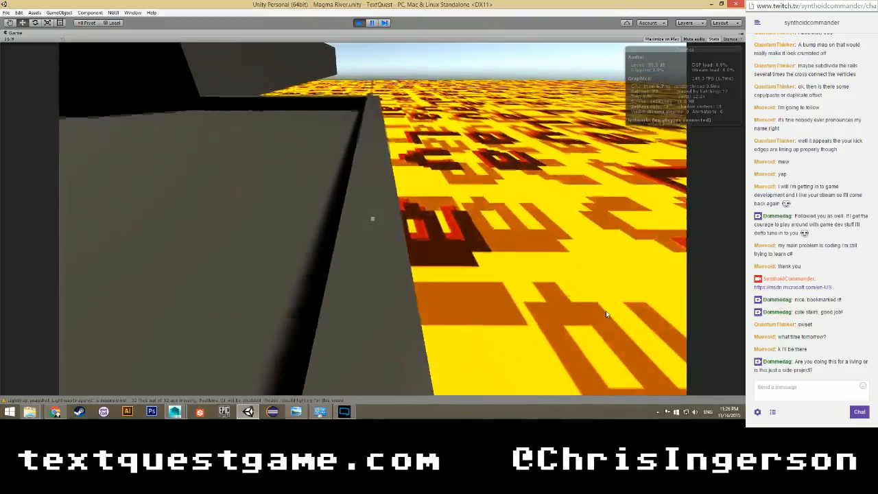
{"action": "key", "text": "w"}
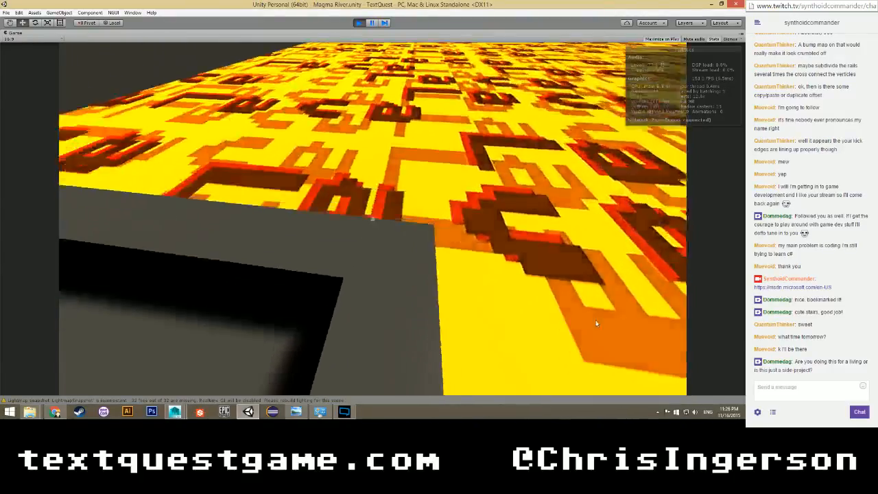
Walk the Hero up the rock slope and between the large blocks toward the round tower, checking the passage.
{"action": "key", "text": "w"}
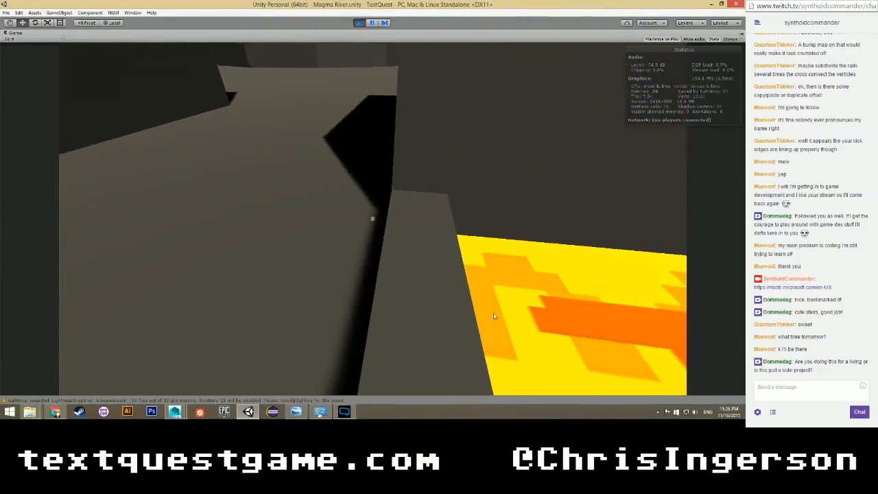
{"action": "key", "text": "w"}
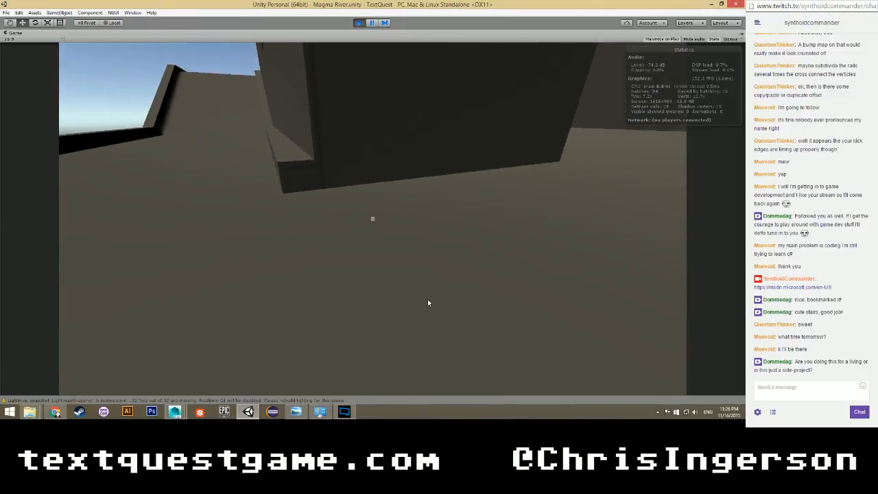
{"action": "key", "text": "w"}
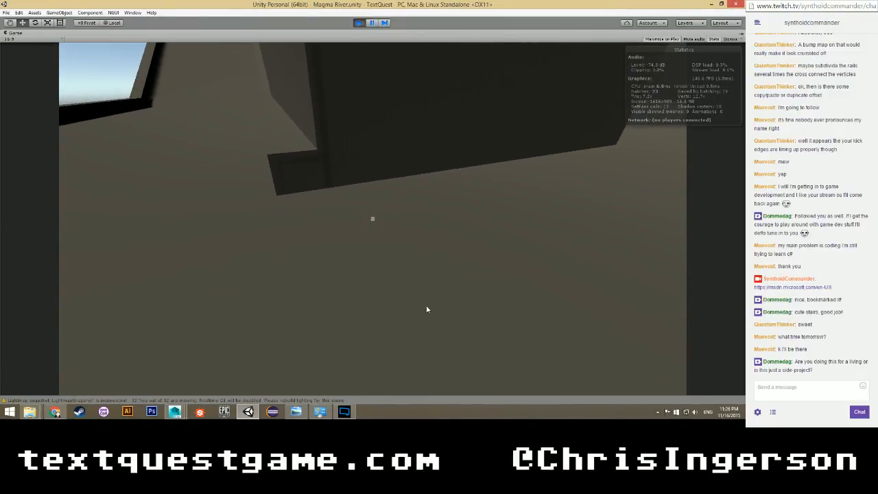
{"action": "key", "text": "w"}
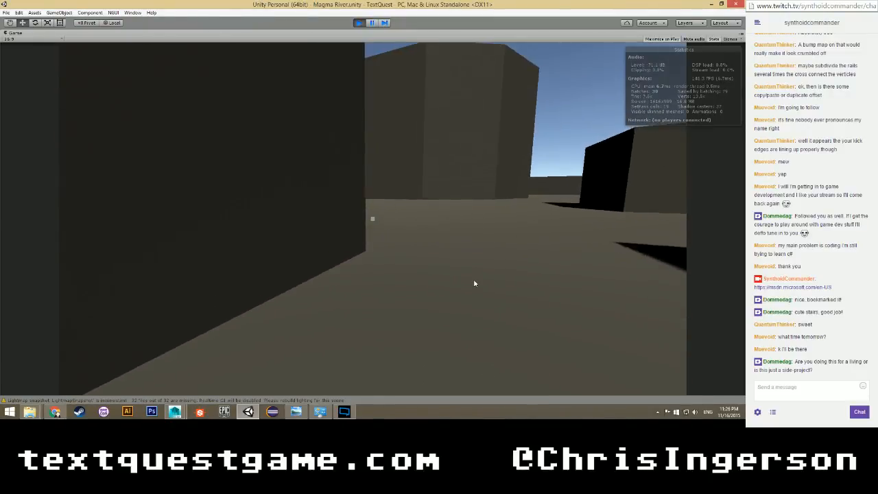
{"action": "key", "text": "w"}
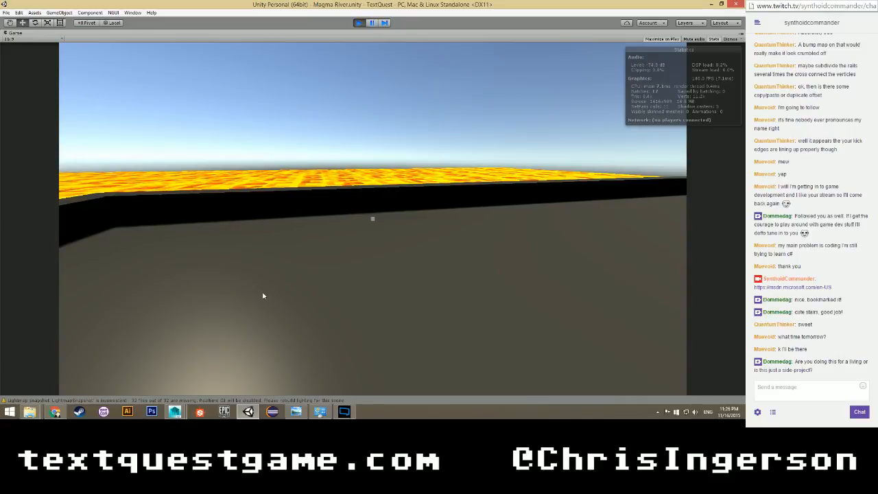
Walk the Hero from the lava-side wall up the ramp along the tall rock face to the platform's top.
{"action": "key", "text": "w"}
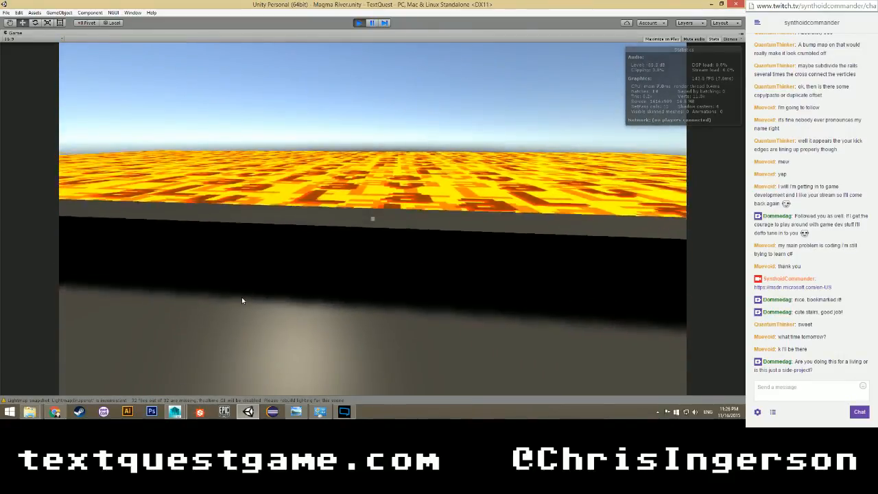
{"action": "key", "text": "w"}
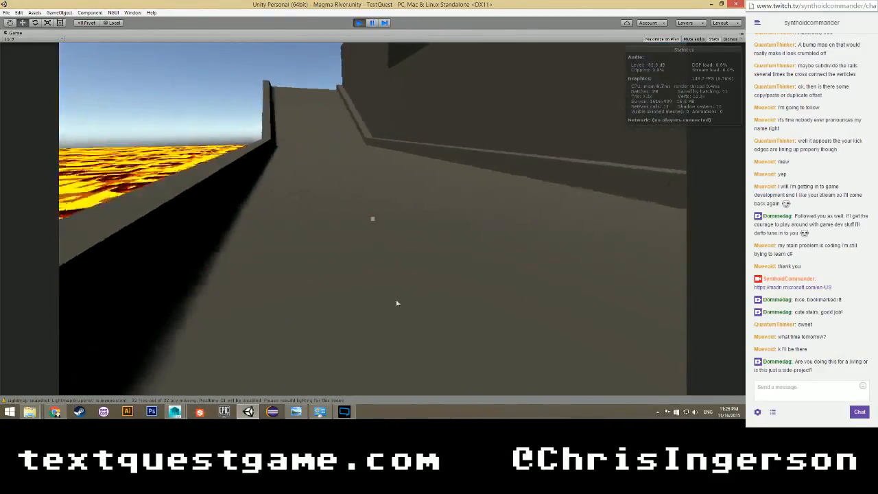
{"action": "key", "text": "w"}
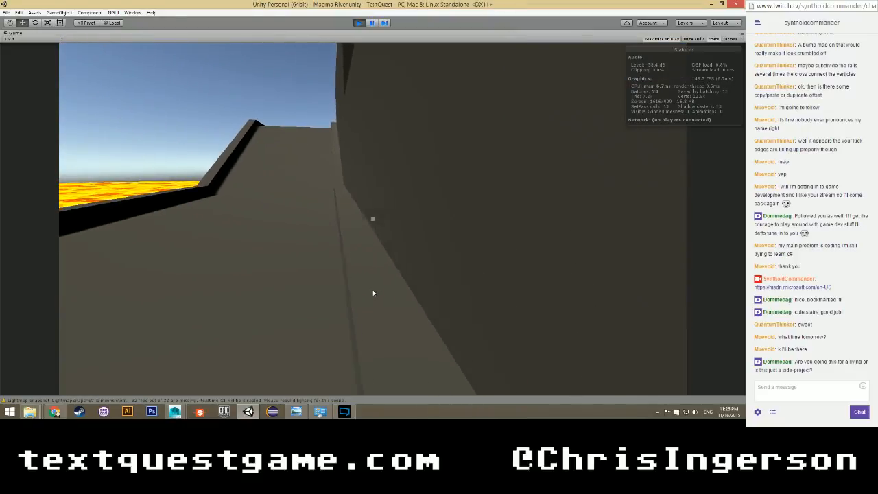
{"action": "key", "text": "w"}
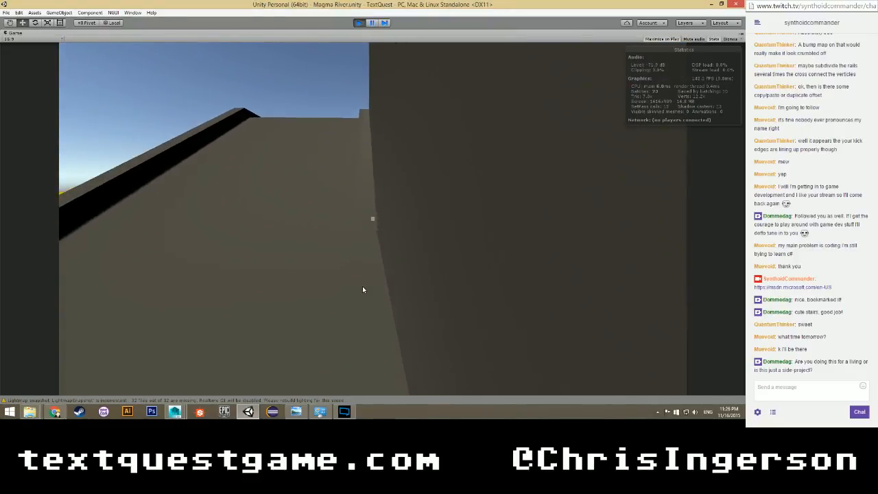
{"action": "key", "text": "w"}
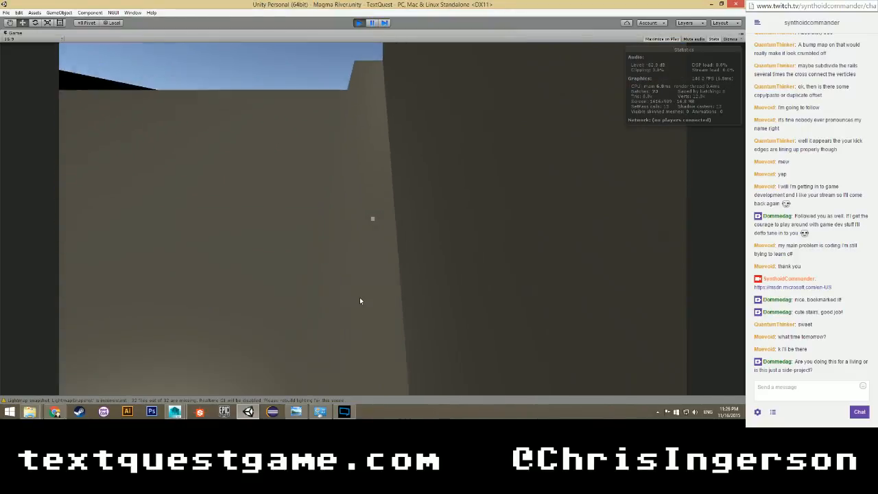
{"action": "key", "text": "w"}
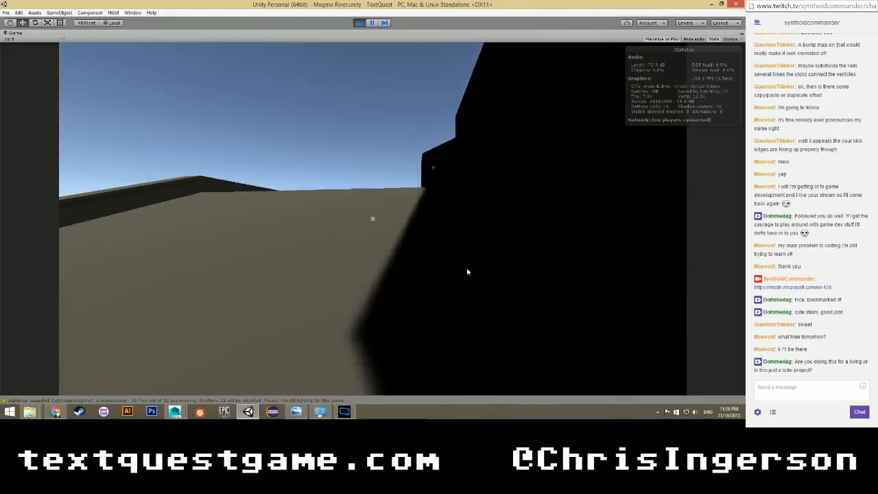
{"action": "key", "text": "w"}
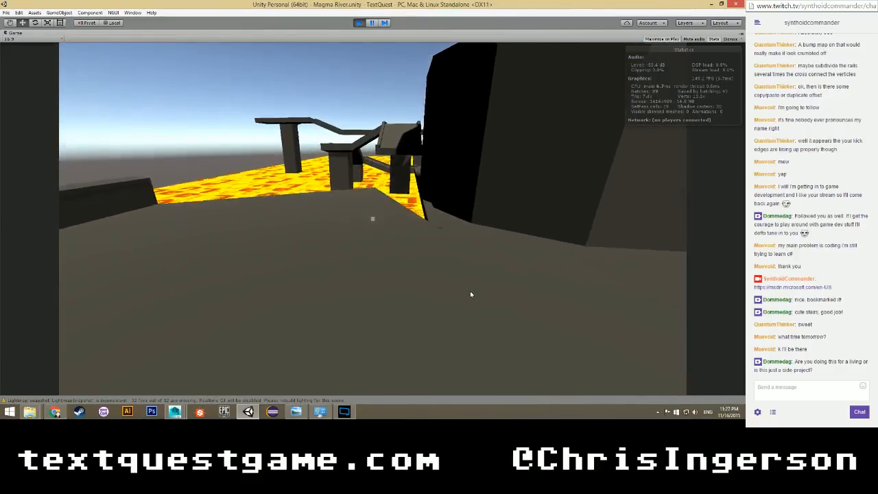
Walk the Hero from the open lava edge onto the low-walled path and follow its outer wall around the corners, checking the geometry.
{"action": "key", "text": "w"}
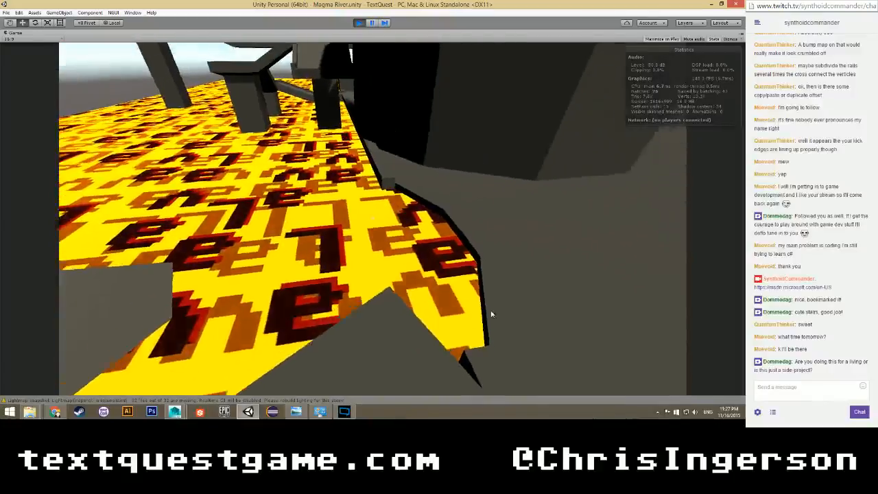
{"action": "key", "text": "w"}
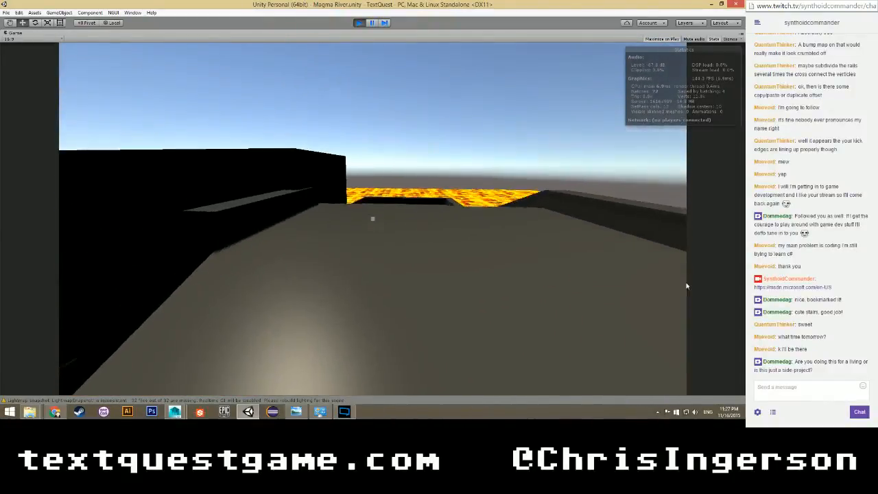
{"action": "key", "text": "w"}
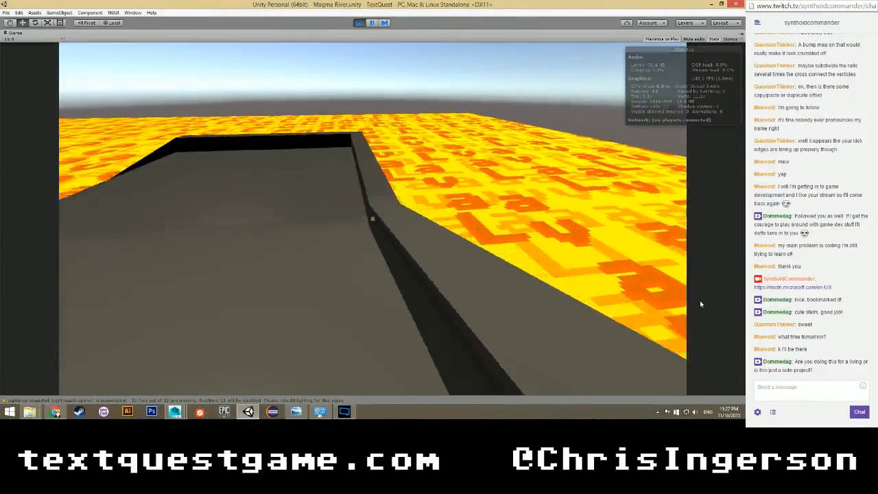
{"action": "key", "text": "w"}
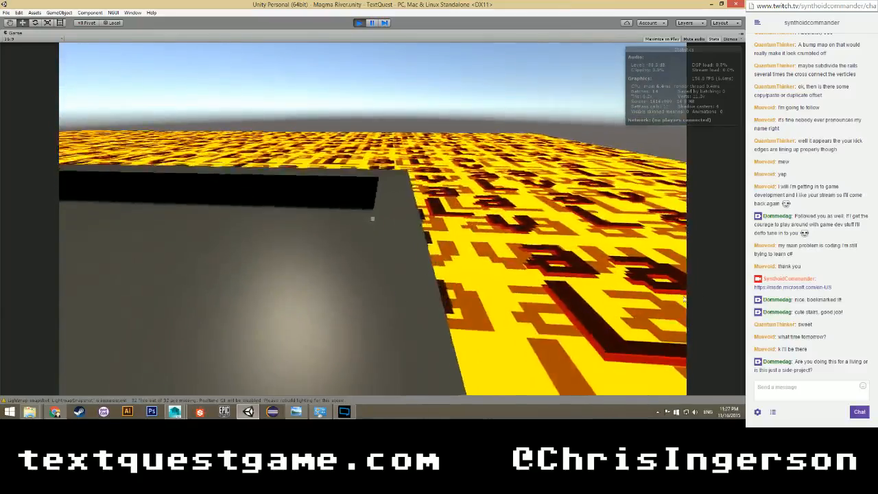
{"action": "key", "text": "w"}
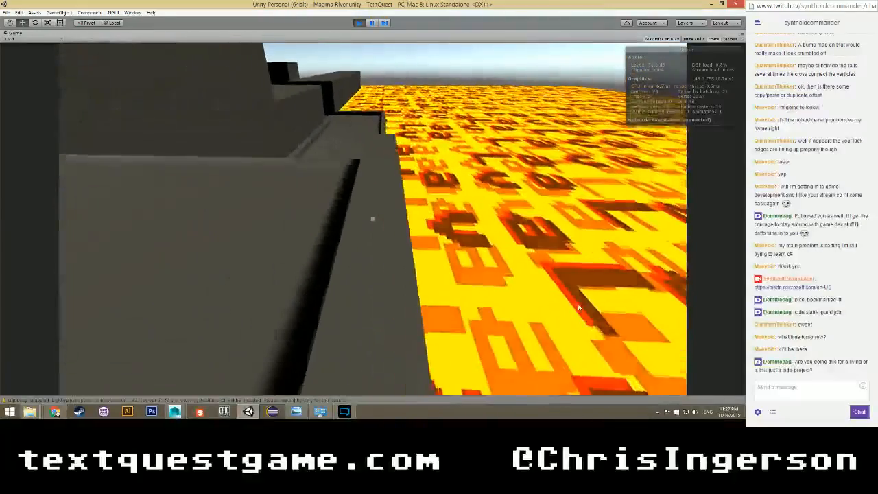
{"action": "key", "text": "w"}
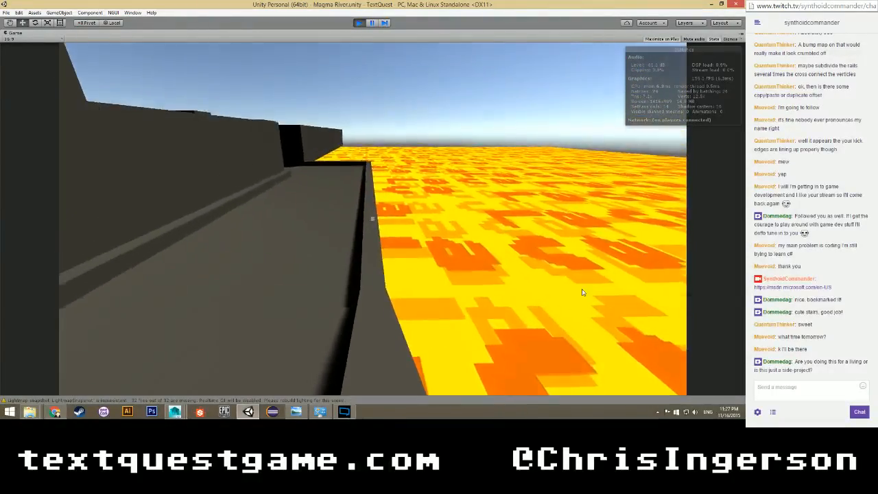
Walk the Hero from the lava-side wall through the passage between the large blocks and past the round tower.
{"action": "key", "text": "w"}
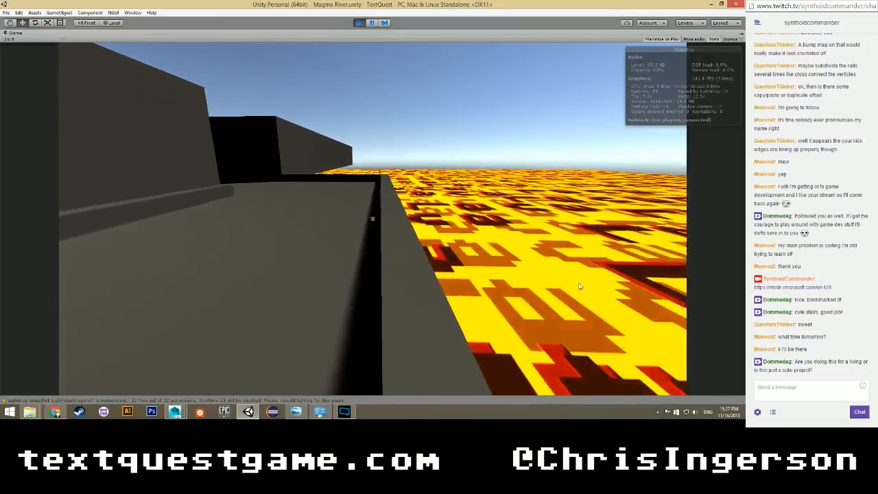
{"action": "key", "text": "w"}
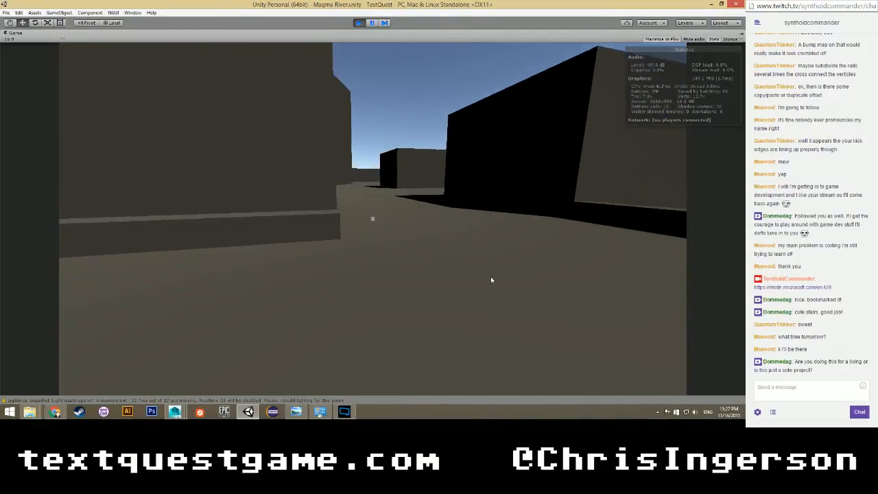
{"action": "key", "text": "w"}
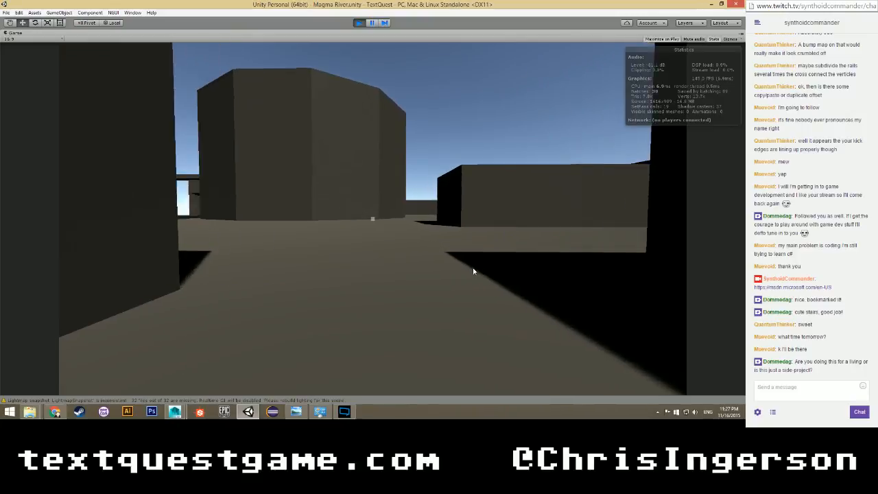
{"action": "key", "text": "w"}
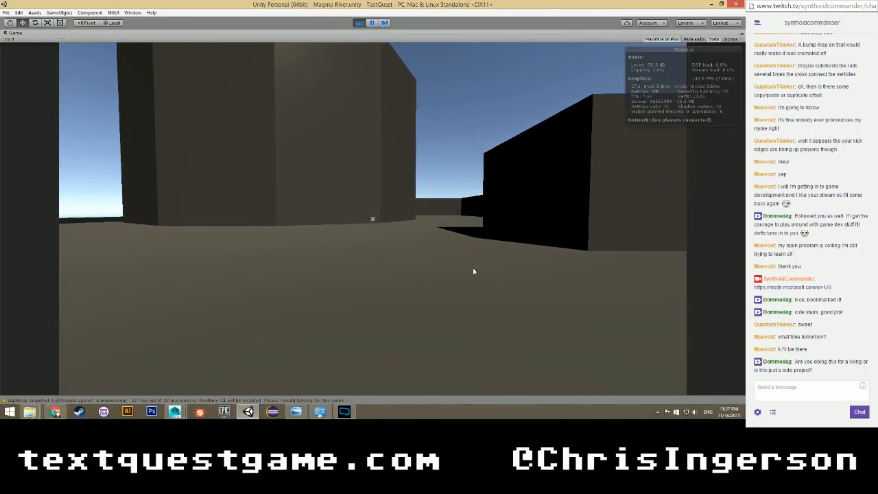
Inspect the open ledge facing the pyramid in the lava and the adjoining rock face, and end the playtest.
{"action": "key", "text": "w"}
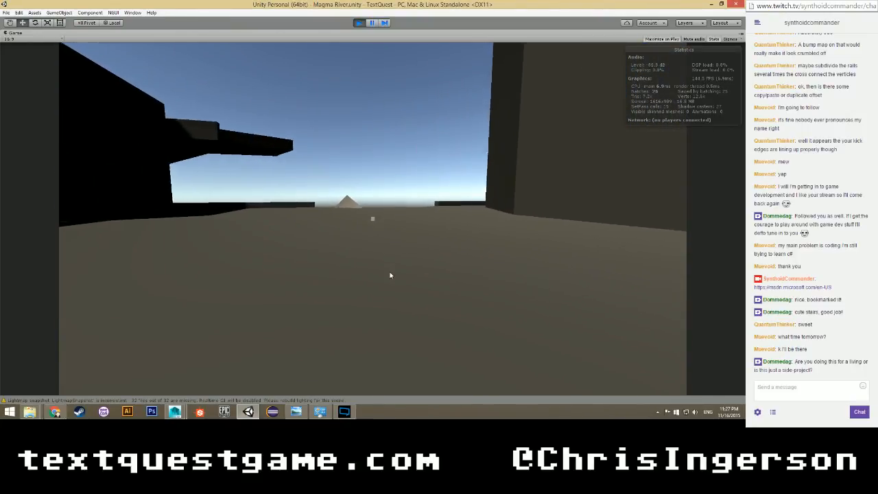
{"action": "key", "text": "w"}
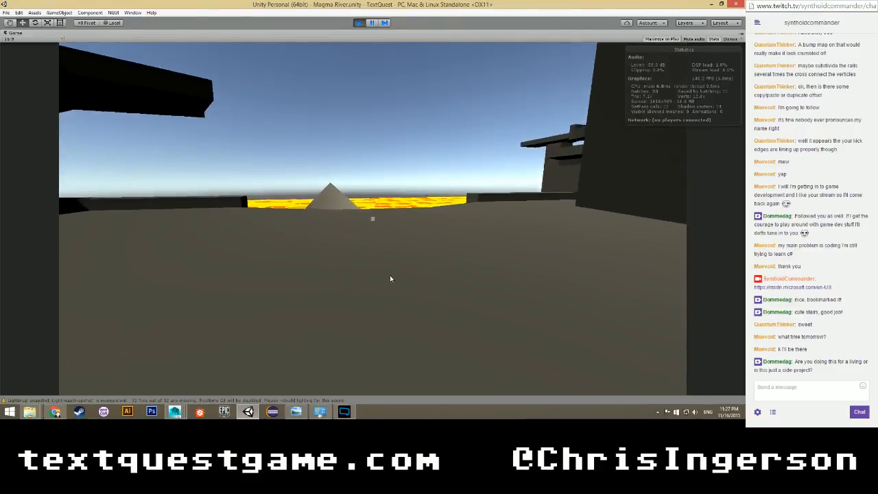
{"action": "key", "text": "w"}
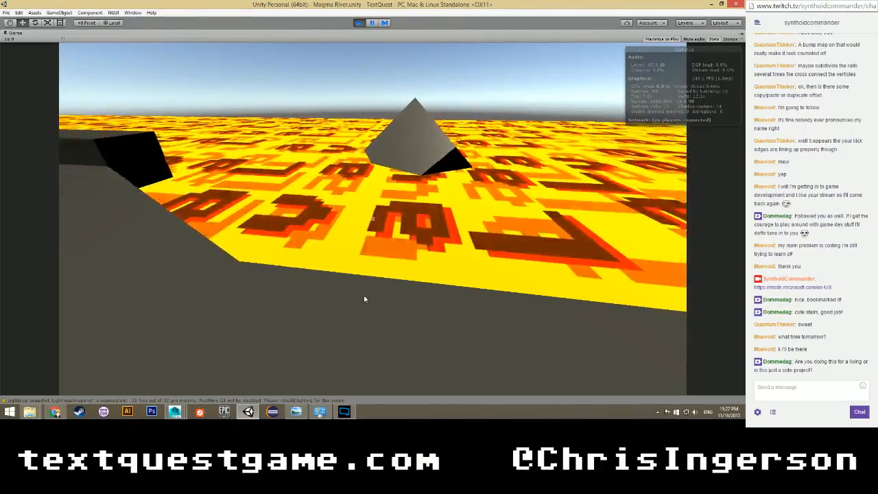
{"action": "key", "text": "w"}
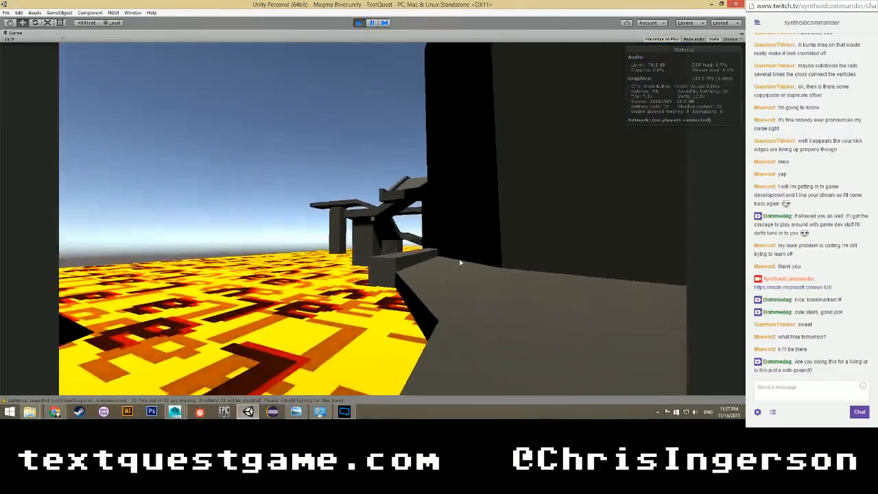
{"action": "key", "text": "w"}
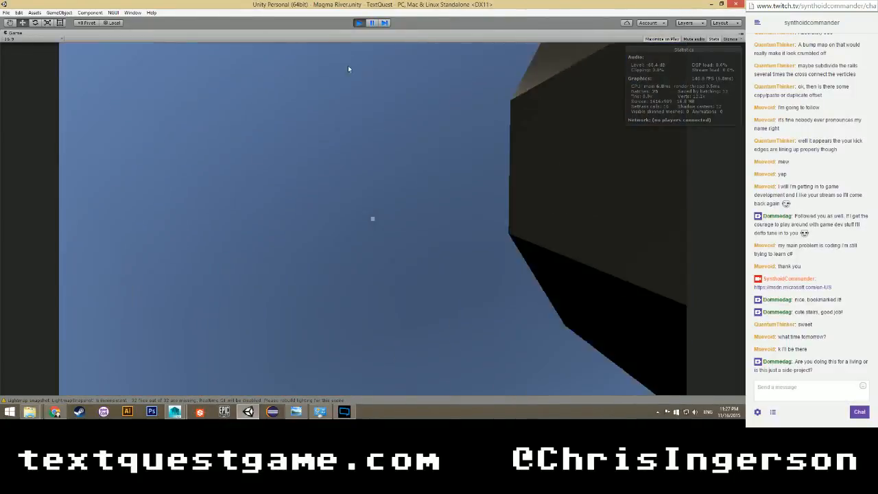
{"action": "left_click", "coordinate": [359, 23]}
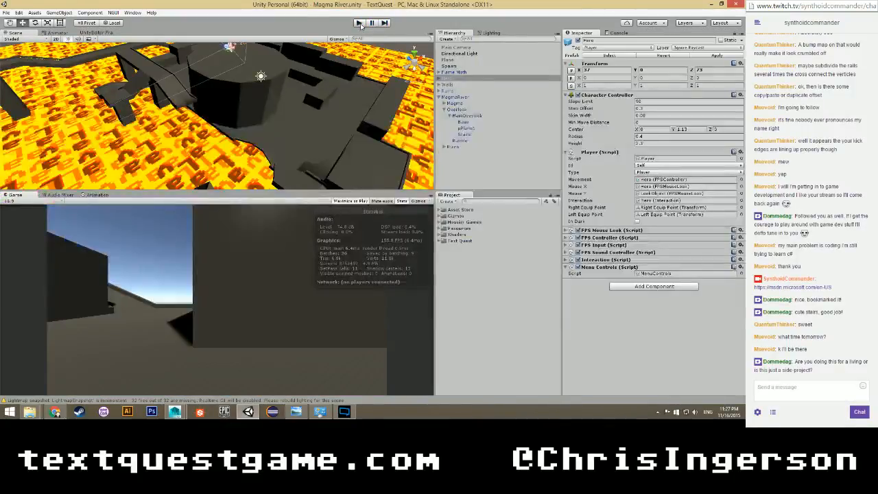